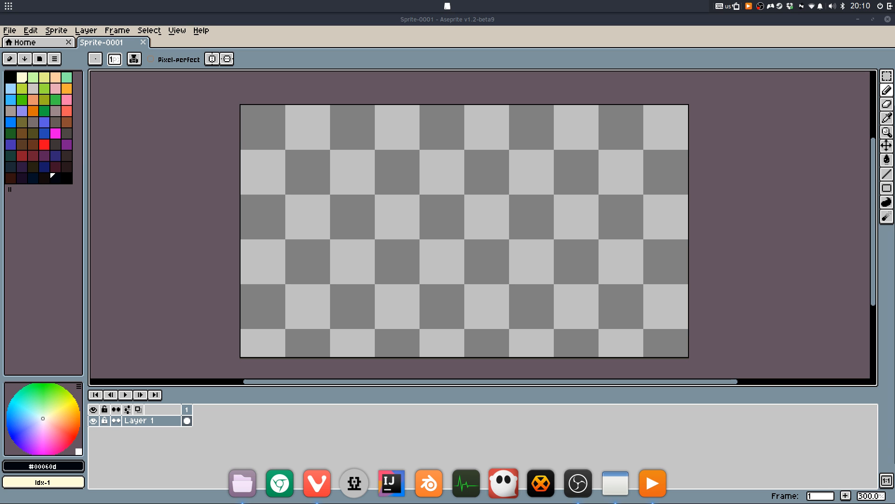
left_click_drag(573, 150, 557, 150)
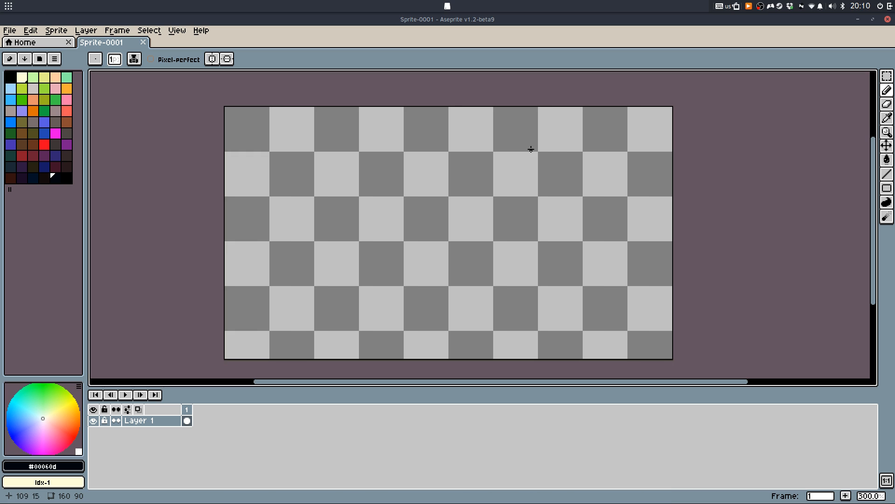
left_click_drag(466, 161, 457, 132)
scroll(485, 180, "down", 2)
scroll(490, 192, "up", 2)
left_click_drag(505, 202, 537, 280)
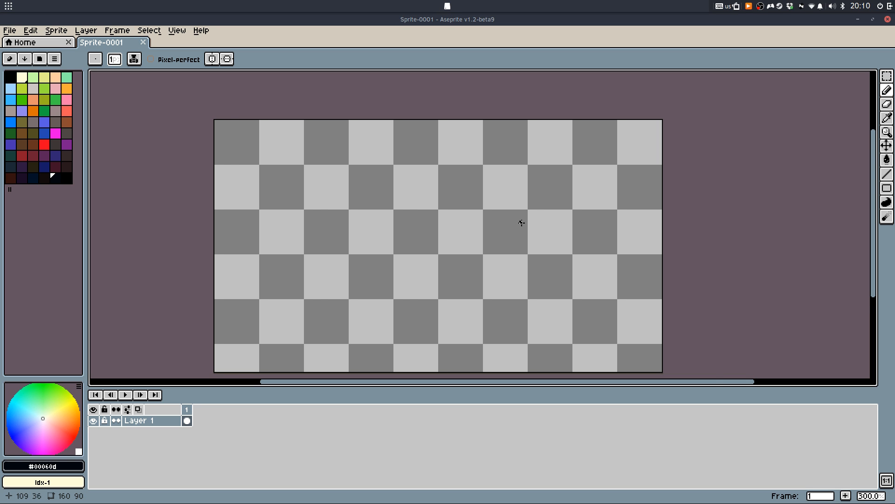
left_click_drag(521, 220, 554, 194)
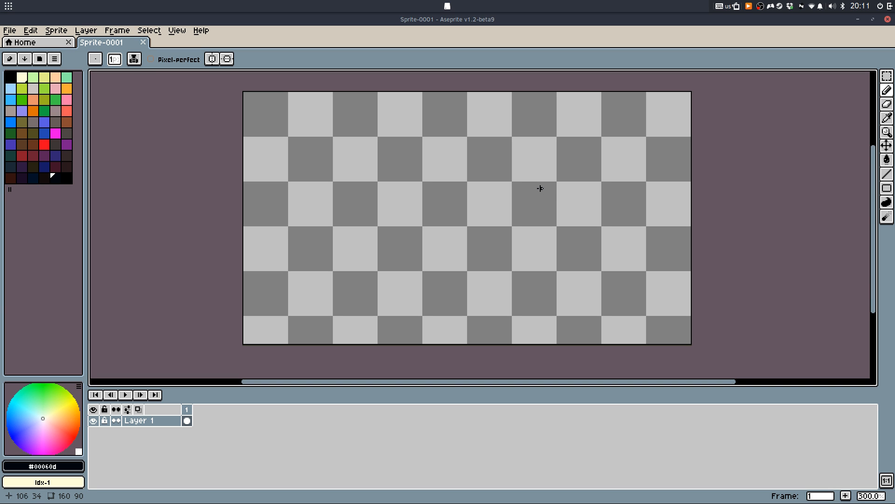
scroll(555, 170, "down", 1)
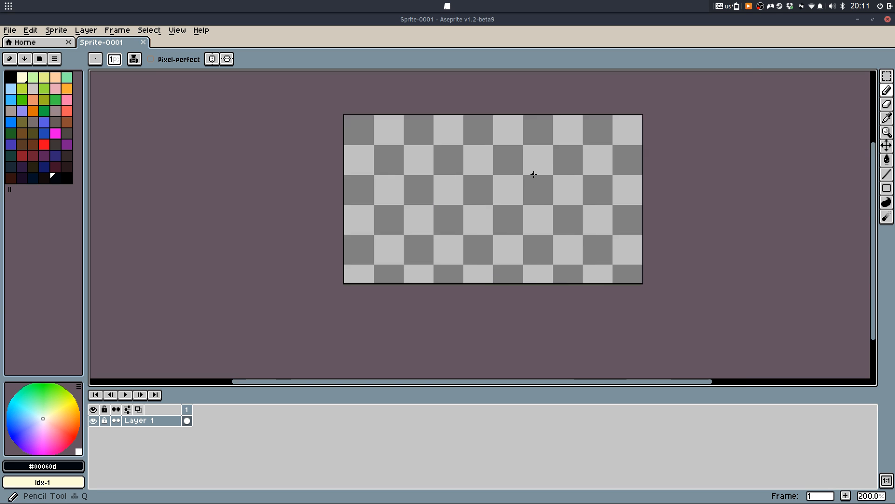
scroll(532, 173, "up", 2)
scroll(534, 174, "down", 3)
scroll(555, 202, "up", 1)
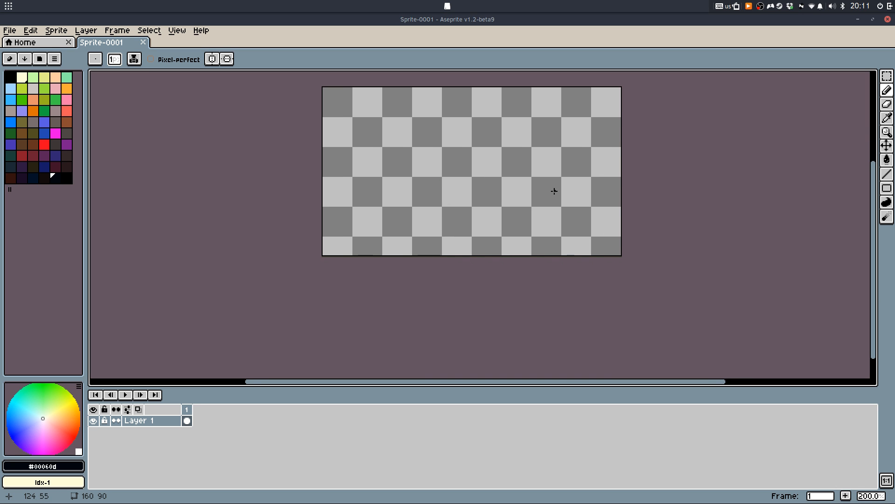
left_click_drag(555, 202, 577, 235)
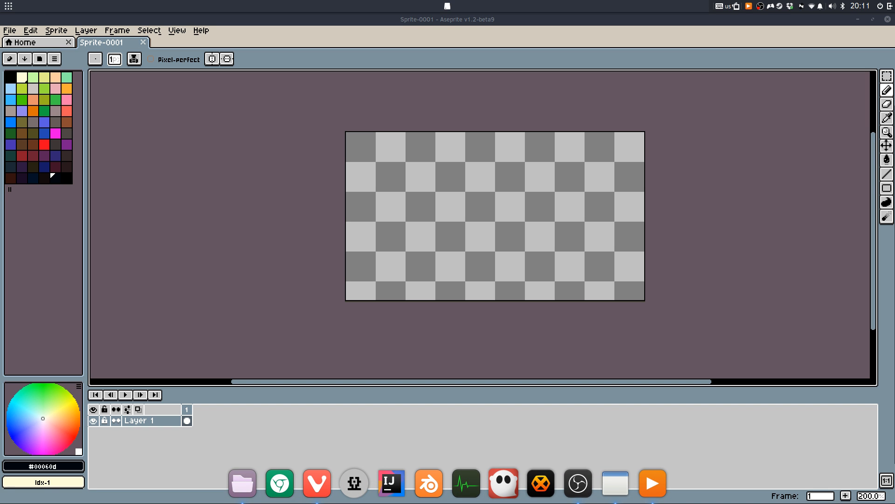
mouse_move(679, 122)
left_mouse_down()
mouse_move(656, 135)
mouse_move(667, 139)
mouse_move(670, 126)
left_mouse_up()
scroll(632, 141, "up", 1)
scroll(649, 150, "down", 1)
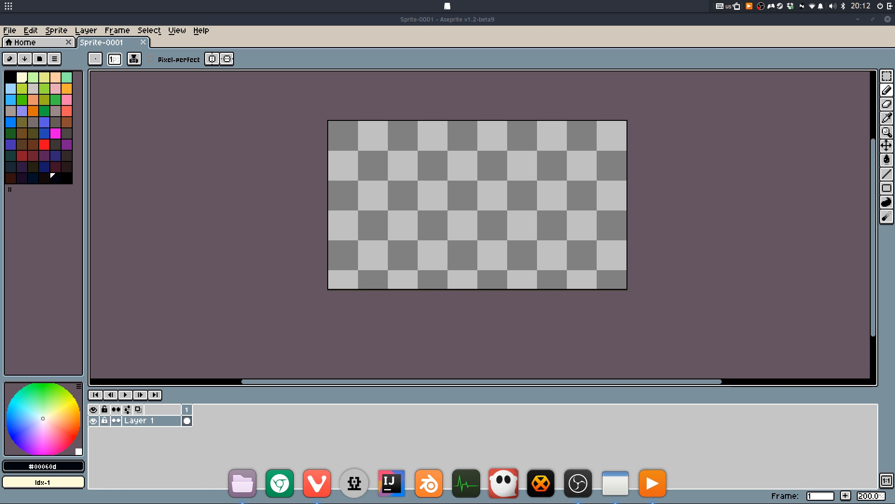
Switch to the browser, review the Gearend demo page on itch.io, and open its community's Bug Reports / Suggestions board
key("alt+Tab")
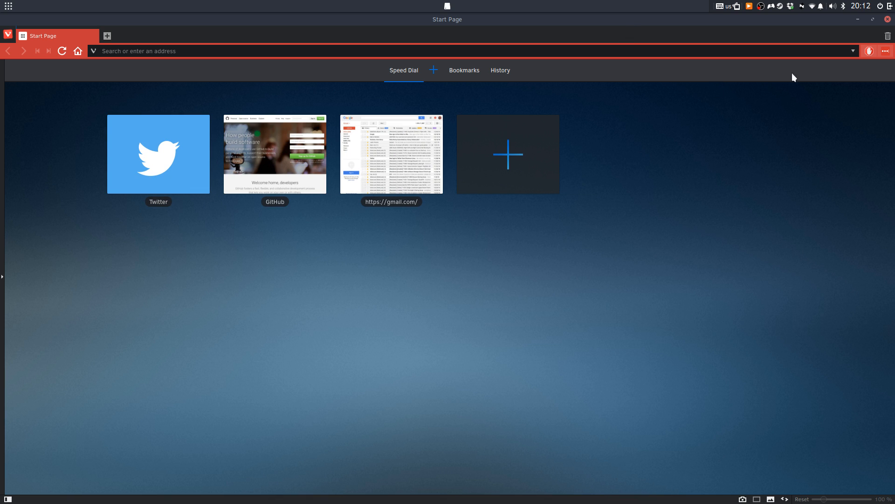
left_click_drag(894, 224, 312, 33)
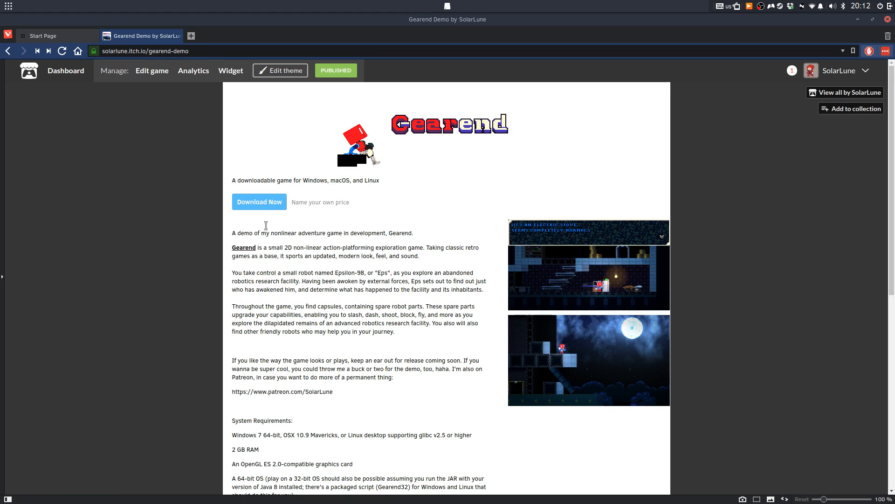
scroll(800, 167, "down", 3)
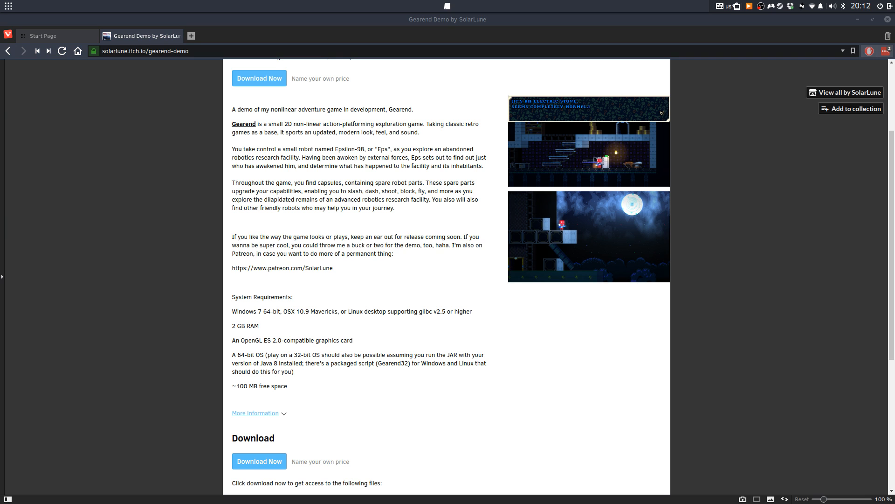
scroll(792, 220, "down", 6)
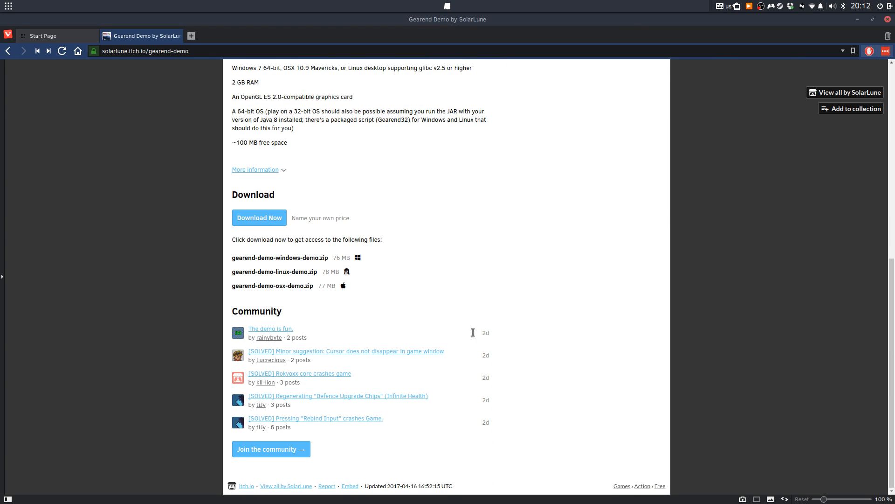
left_click(273, 450)
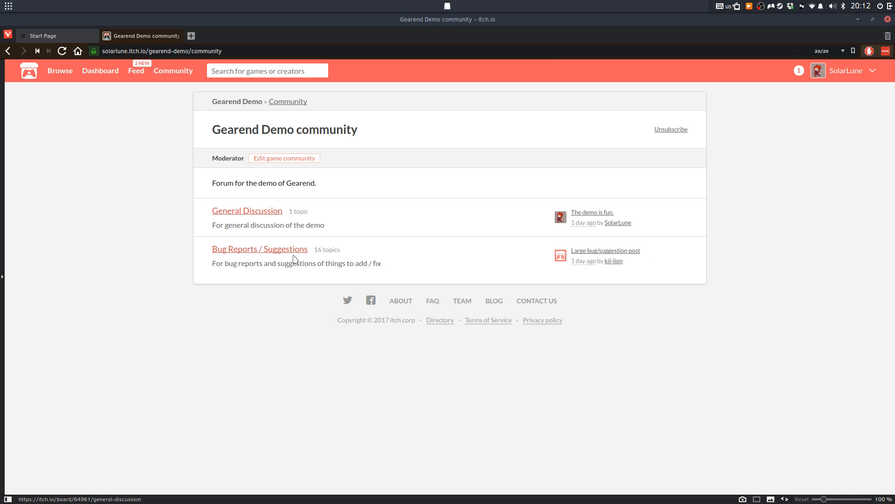
left_click(288, 251)
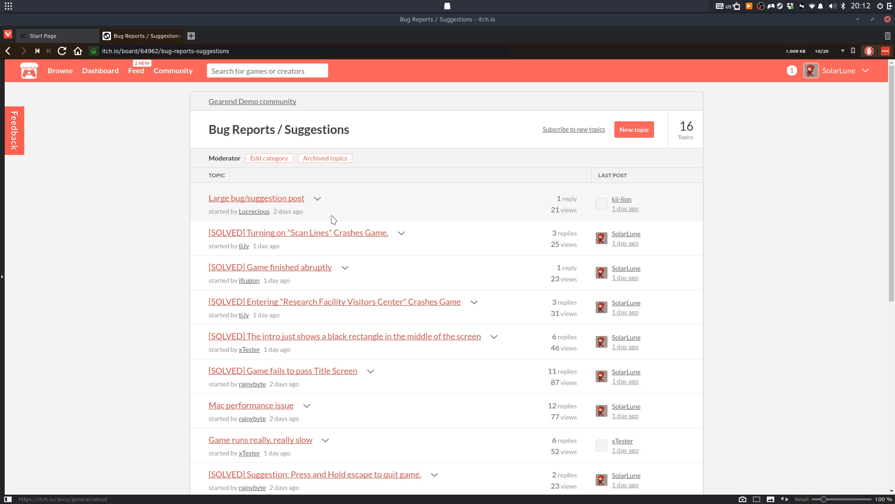
Look through the topics on the Bug Reports / Suggestions board, checking which reports are marked solved and which remain open
scroll(265, 435, "down", 7)
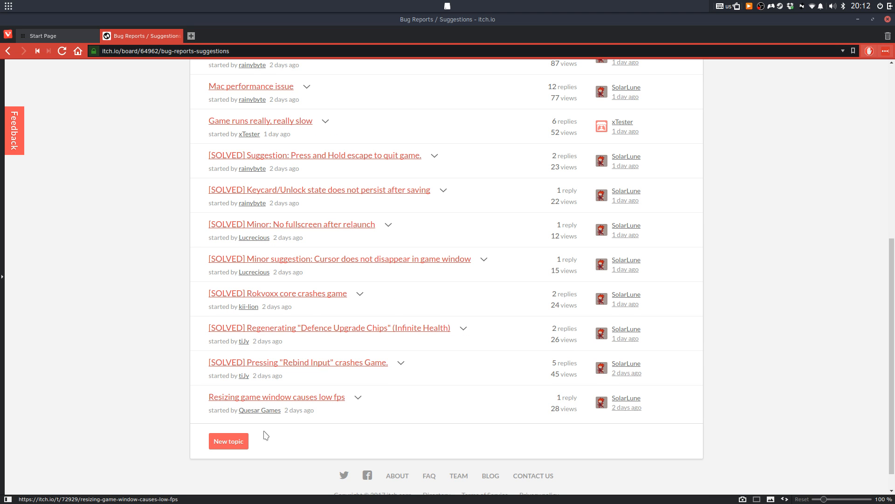
scroll(265, 435, "up", 4)
mouse_move(419, 503)
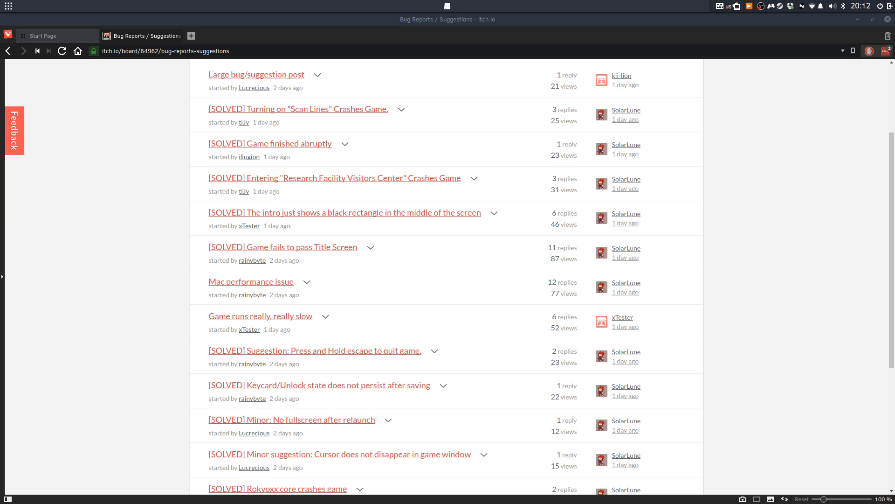
mouse_move(506, 502)
scroll(736, 286, "up", 1)
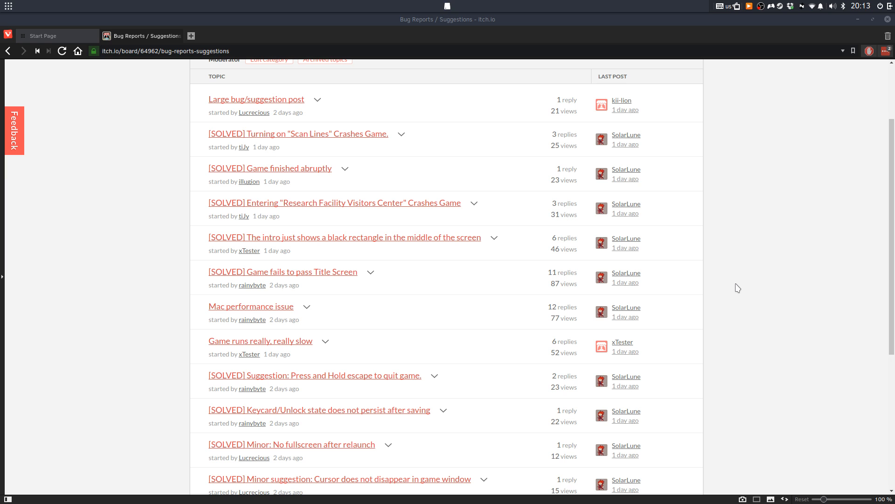
scroll(735, 287, "up", 2)
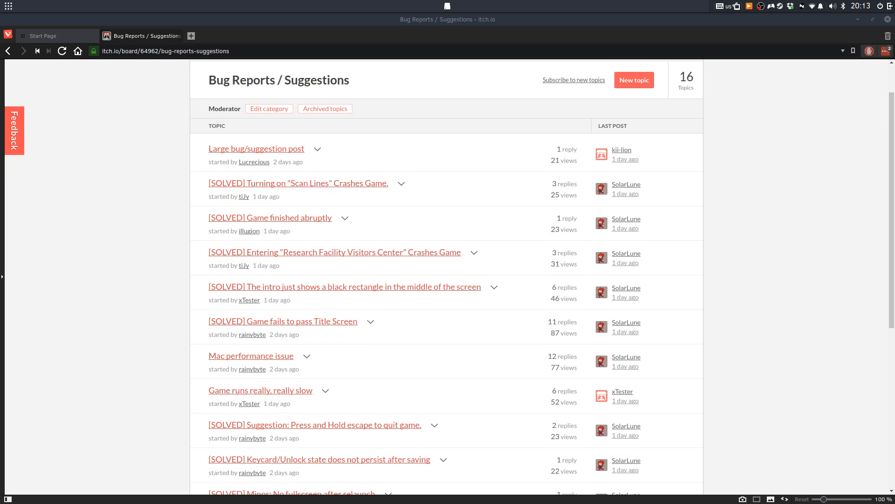
scroll(751, 236, "up", 1)
scroll(744, 231, "down", 3)
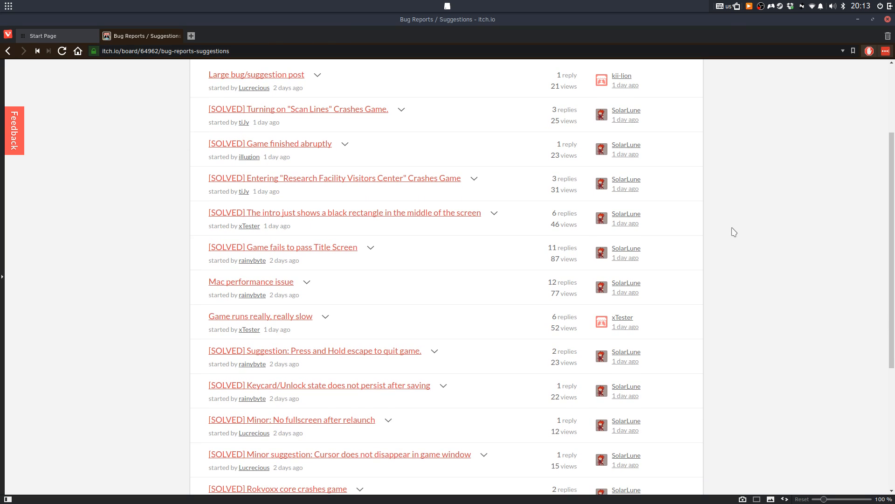
scroll(709, 236, "down", 5)
scroll(802, 280, "down", 2)
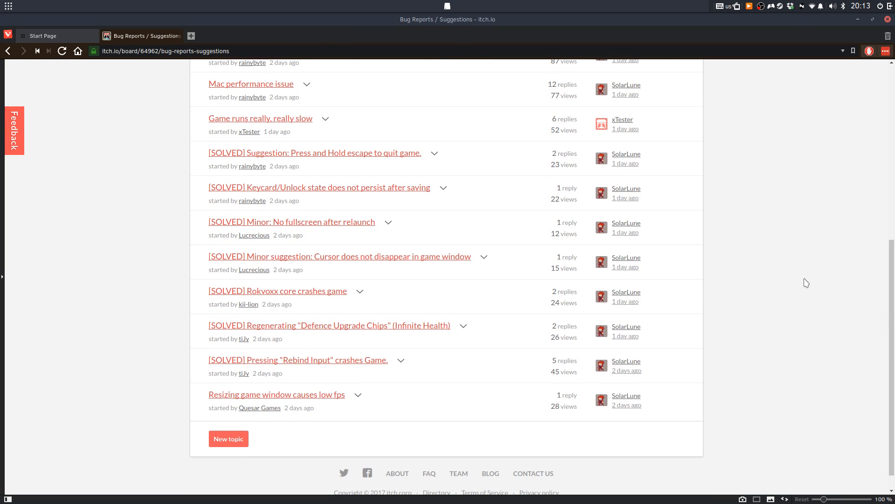
scroll(802, 283, "up", 1)
scroll(802, 281, "up", 5)
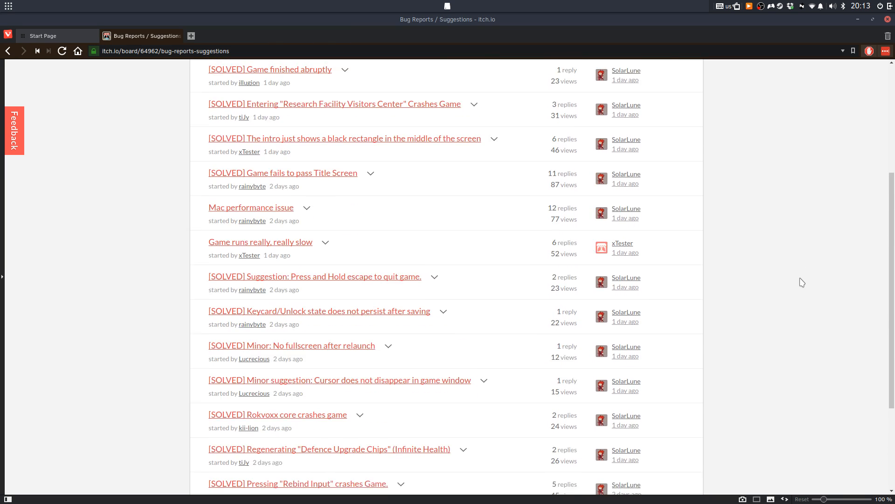
scroll(859, 302, "up", 2)
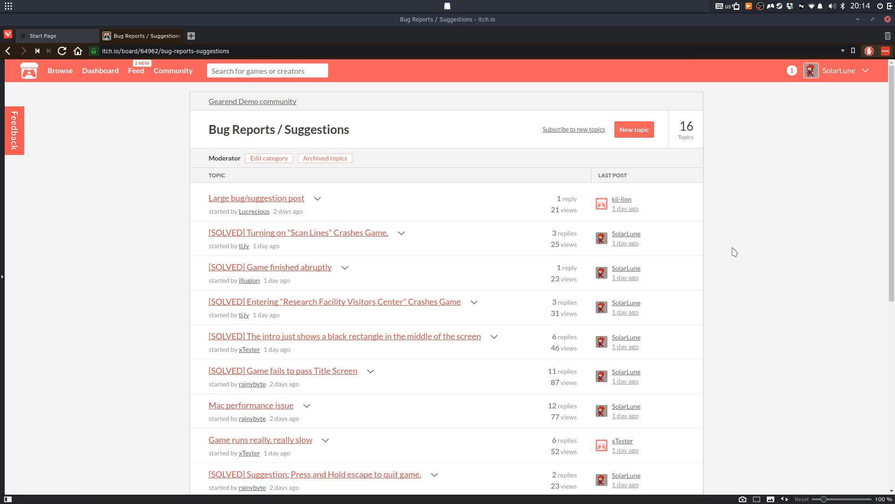
scroll(695, 218, "down", 1)
scroll(690, 217, "up", 1)
scroll(355, 215, "down", 5)
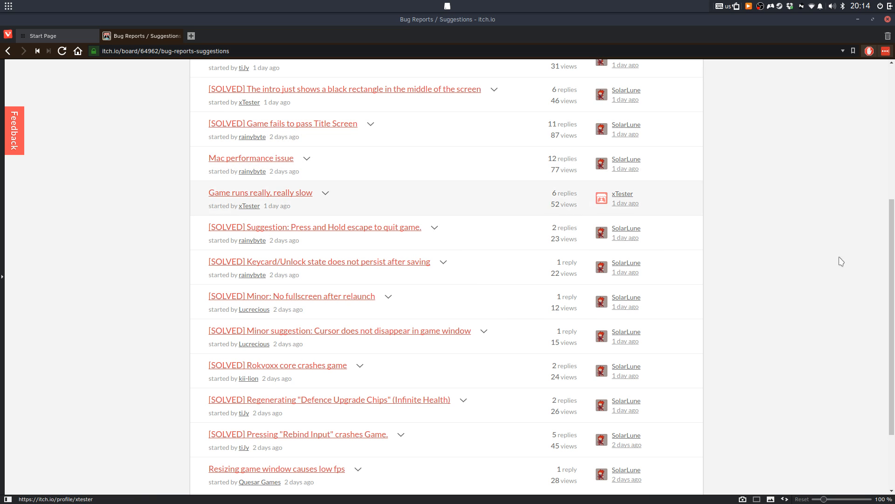
mouse_move(448, 501)
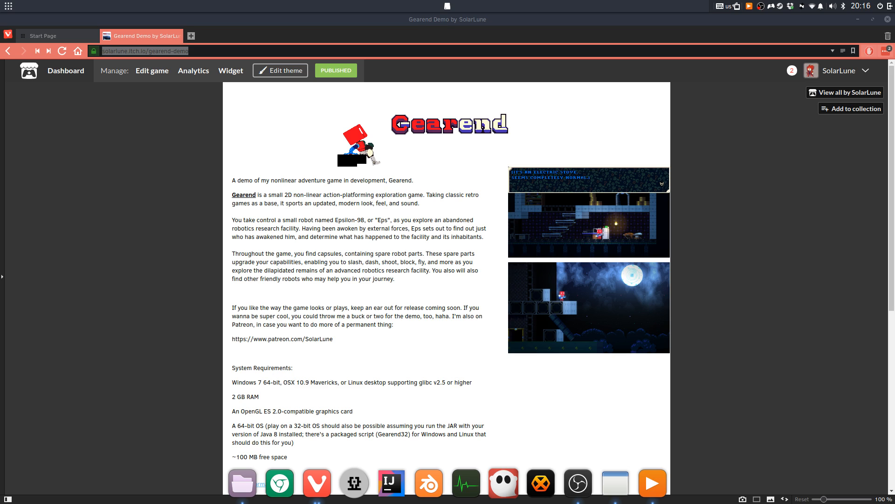
left_click(588, 111)
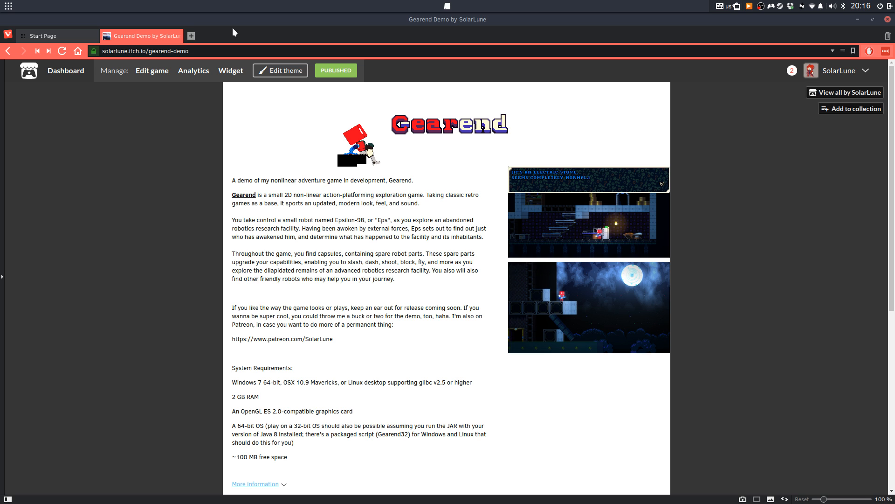
left_click(194, 37)
type("google.com")
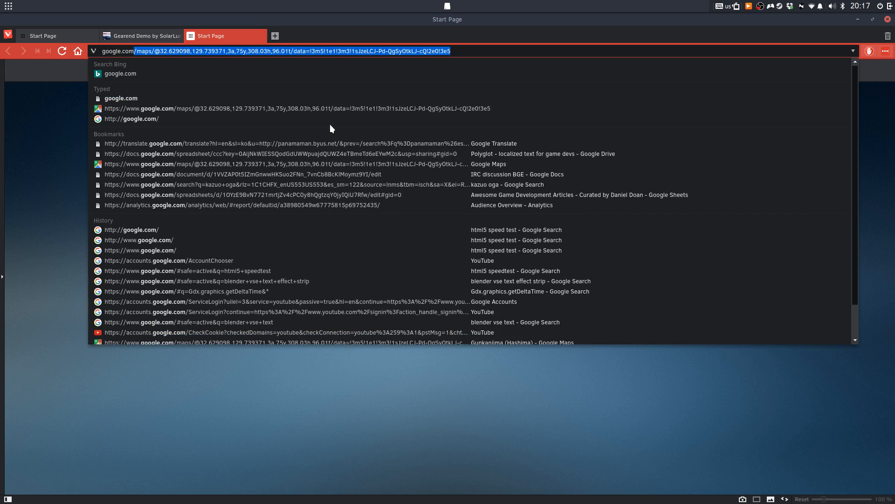
key("Return")
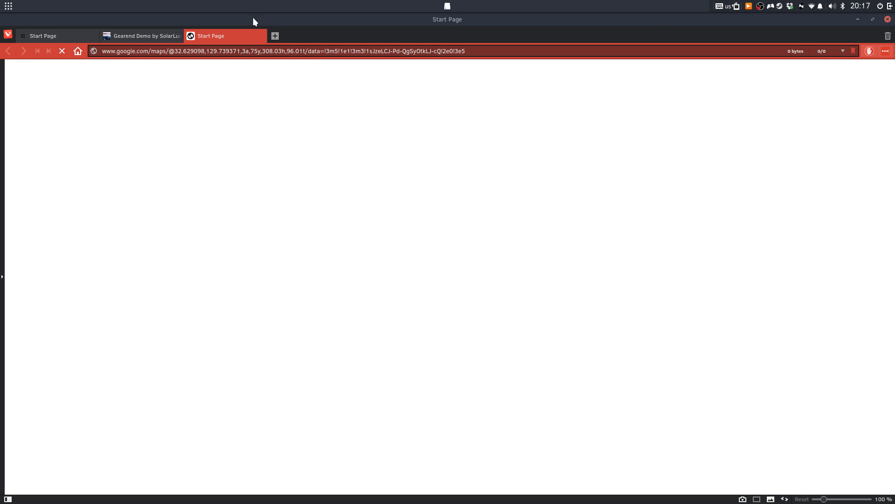
left_click(260, 36)
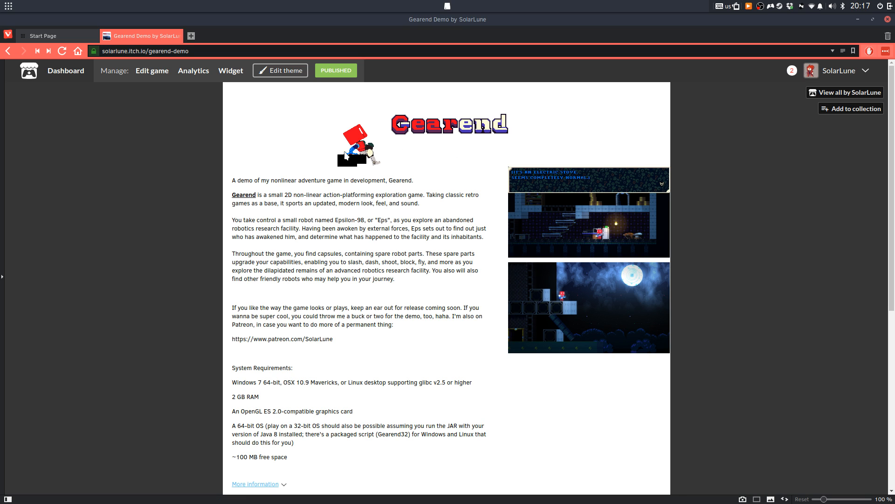
left_click(58, 35)
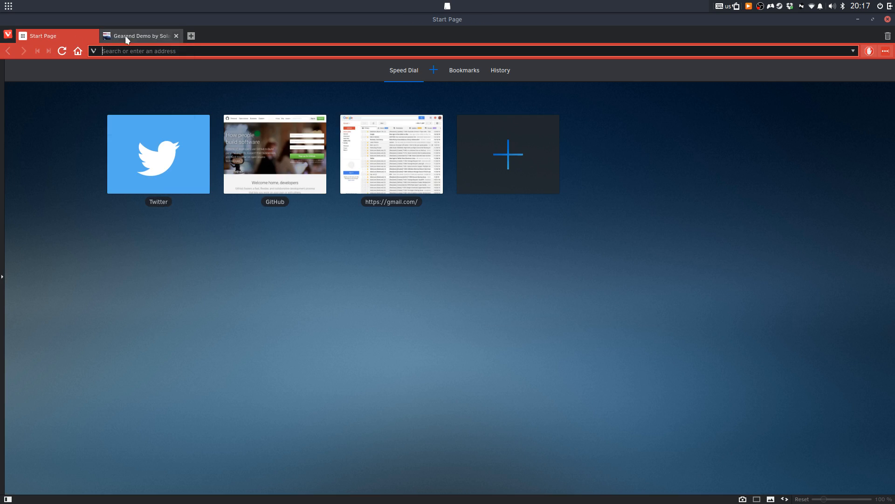
left_click(125, 35)
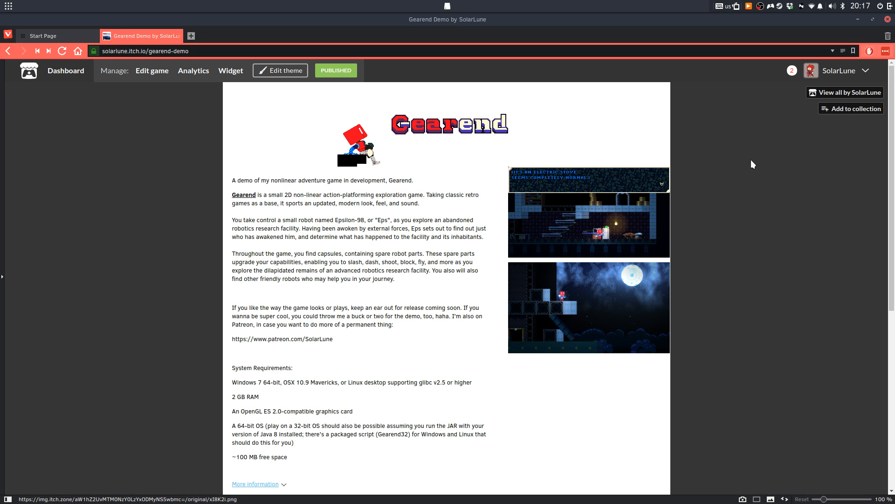
Close the browser to return to the blank sprite in Aseprite and activate the Rectangular Marquee tool
left_click(888, 19)
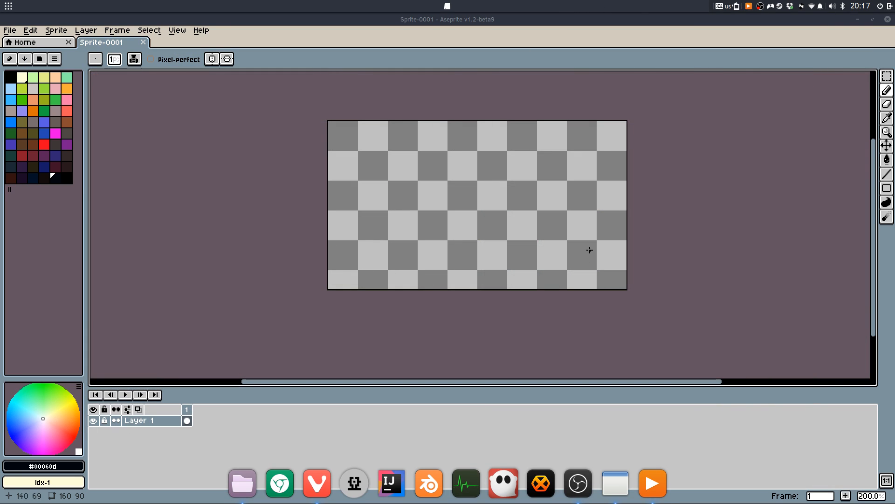
scroll(522, 238, "up", 1)
scroll(533, 312, "down", 2)
scroll(533, 311, "left", 1)
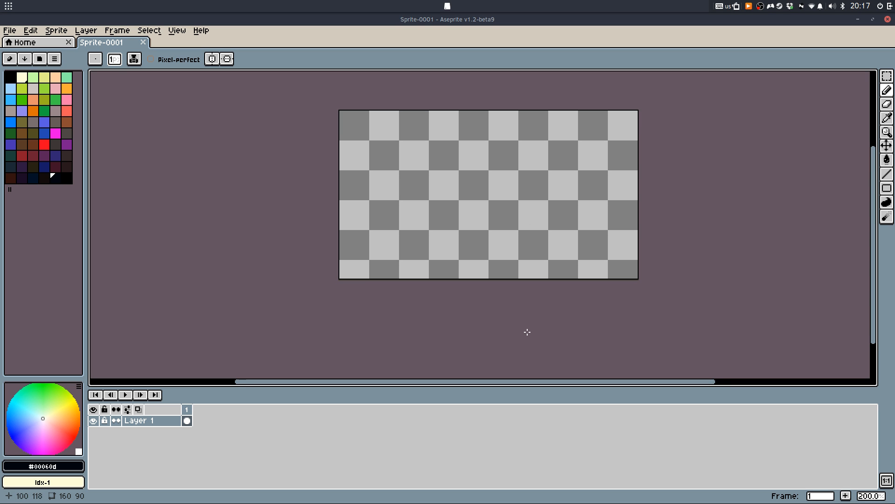
scroll(589, 257, "up", 1)
scroll(587, 256, "right", 1)
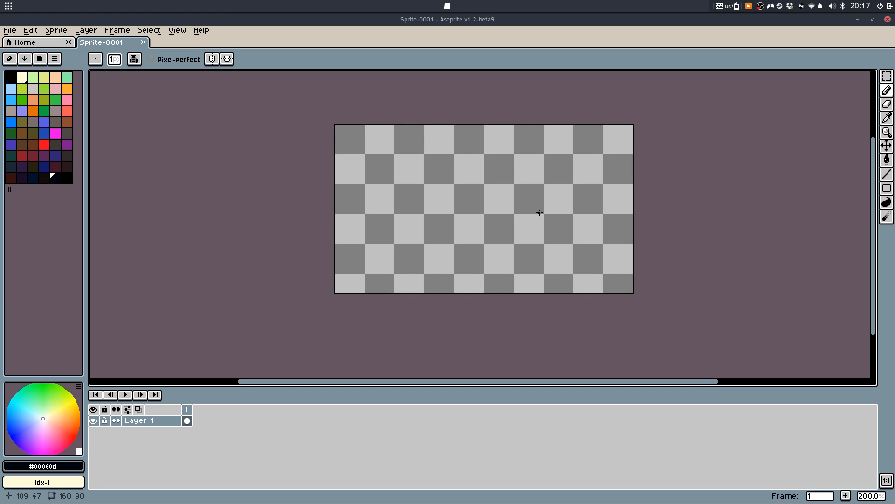
mouse_move(538, 210)
left_mouse_down()
mouse_move(531, 226)
mouse_move(527, 218)
left_mouse_up()
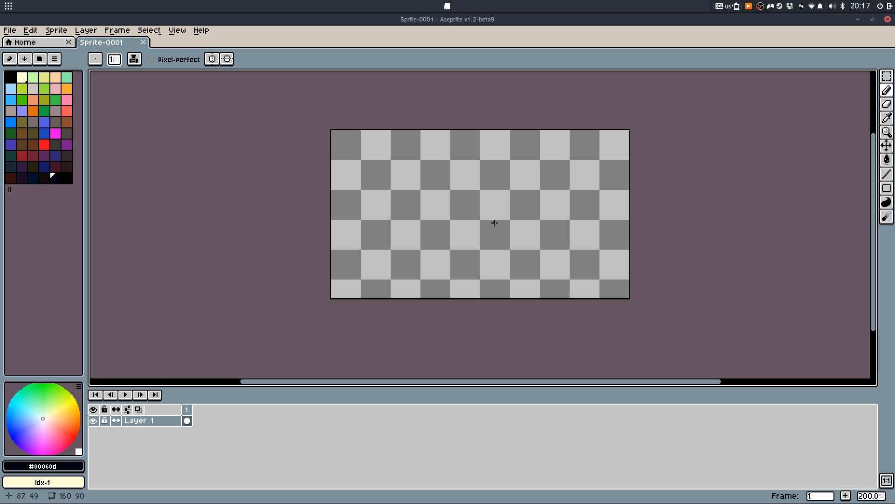
scroll(500, 224, "up", 1)
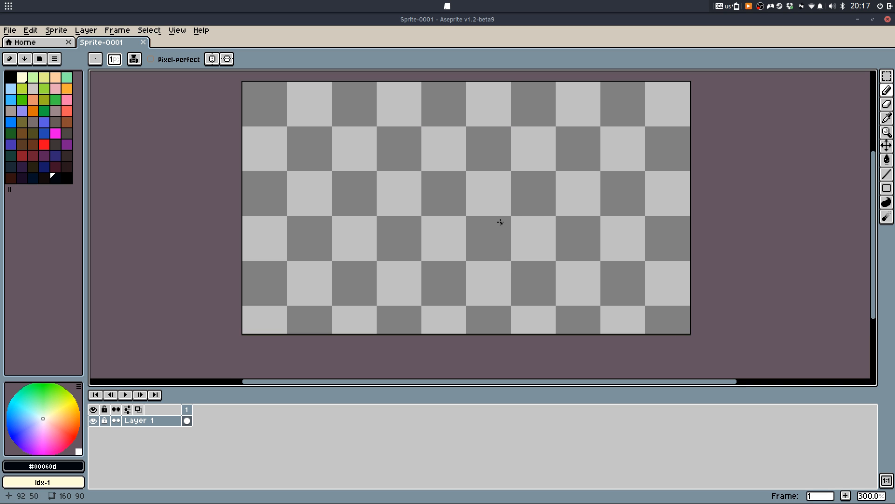
left_click_drag(488, 222, 501, 238)
key("m")
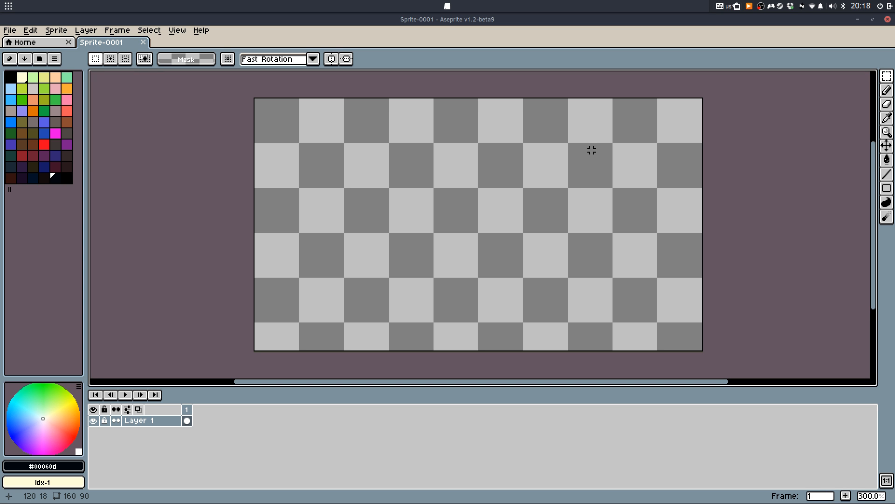
left_click_drag(591, 156, 578, 146)
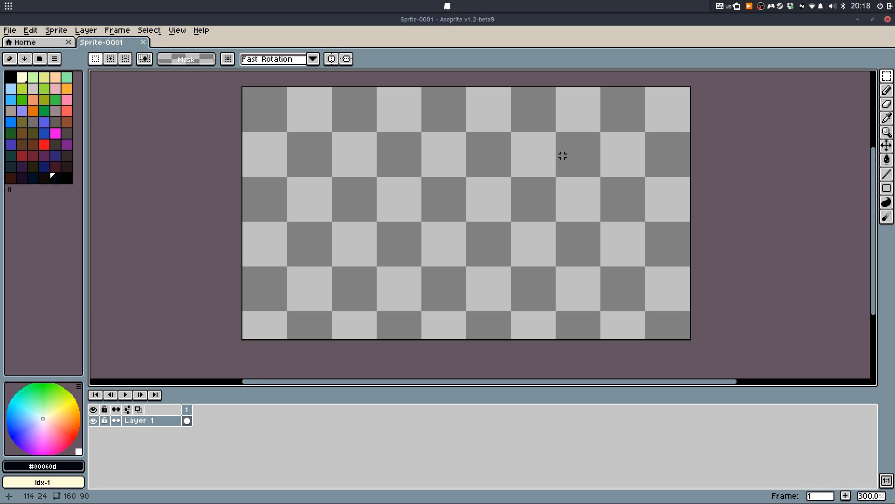
left_click_drag(533, 130, 569, 150)
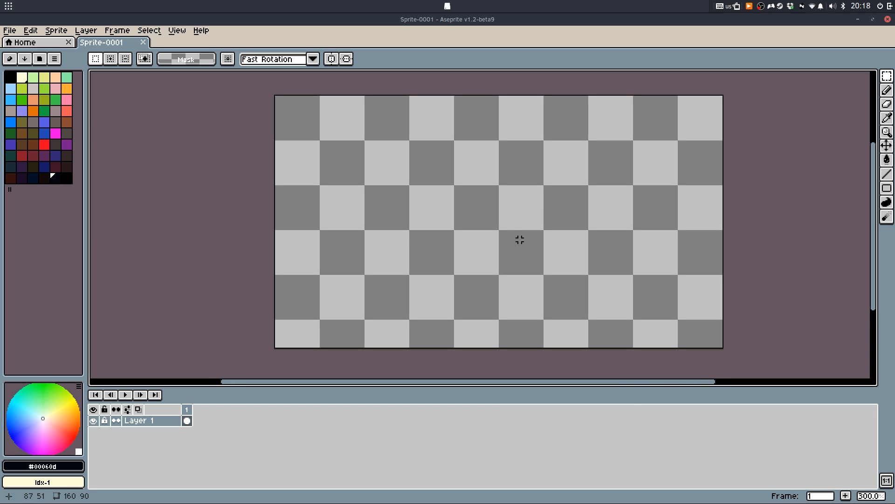
left_click_drag(520, 240, 519, 240)
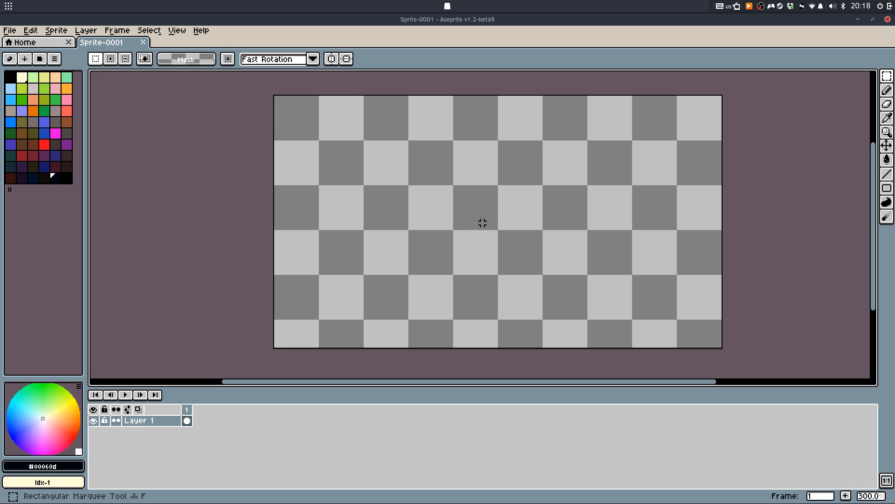
left_click_drag(484, 211, 481, 198)
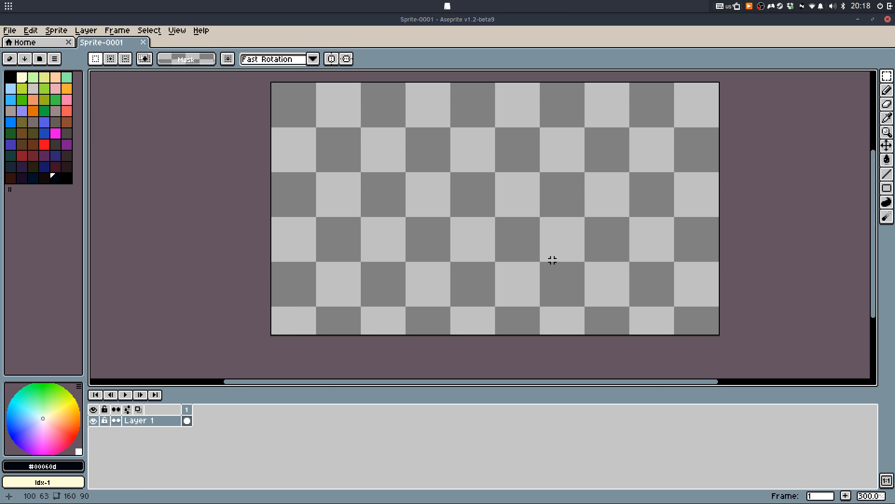
mouse_move(536, 194)
left_mouse_down()
mouse_move(536, 212)
mouse_move(498, 179)
left_mouse_up()
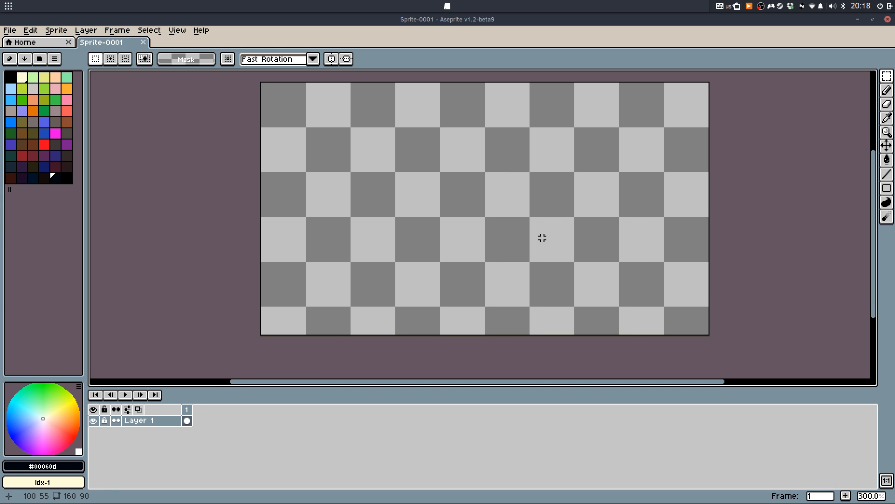
key("b")
scroll(512, 213, "down", 1)
scroll(511, 211, "up", 2)
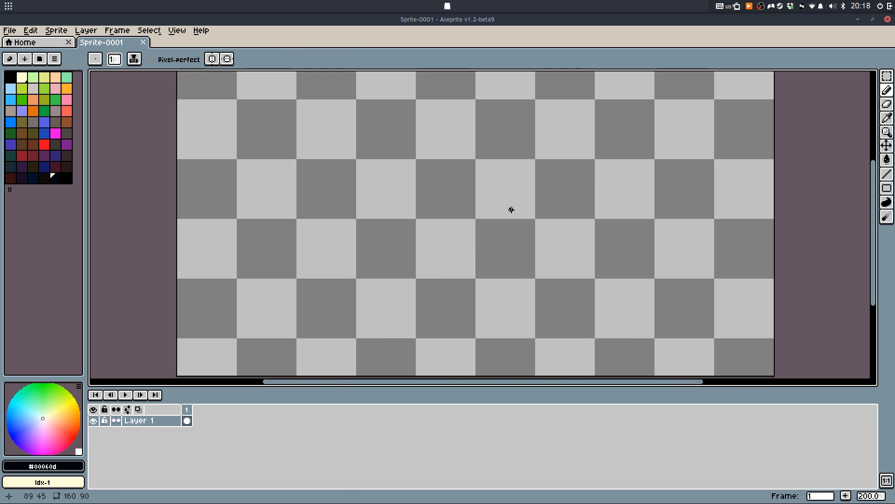
scroll(511, 210, "down", 3)
scroll(510, 210, "up", 1)
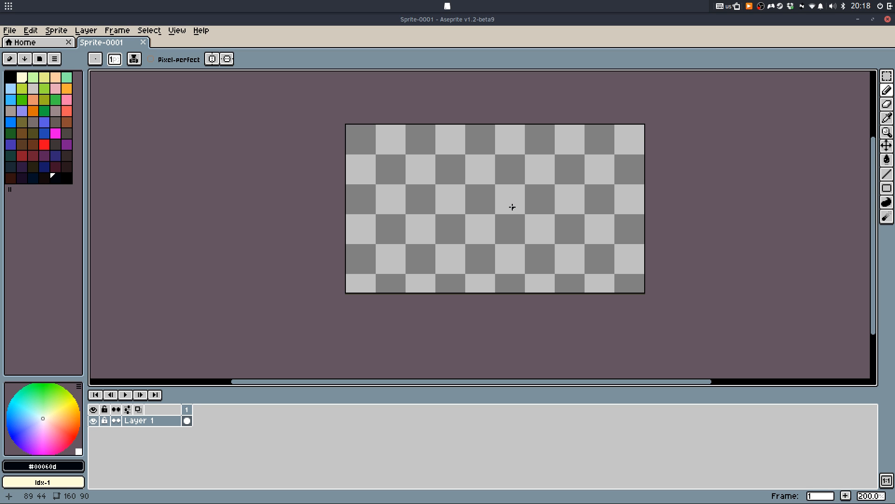
scroll(512, 206, "down", 1)
scroll(512, 206, "up", 1)
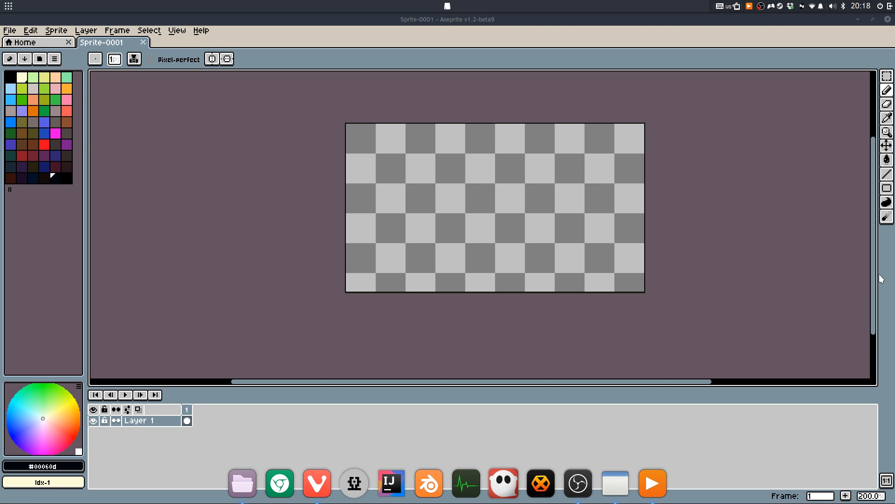
mouse_move(796, 253)
left_mouse_down()
mouse_move(797, 246)
mouse_move(796, 254)
left_mouse_up()
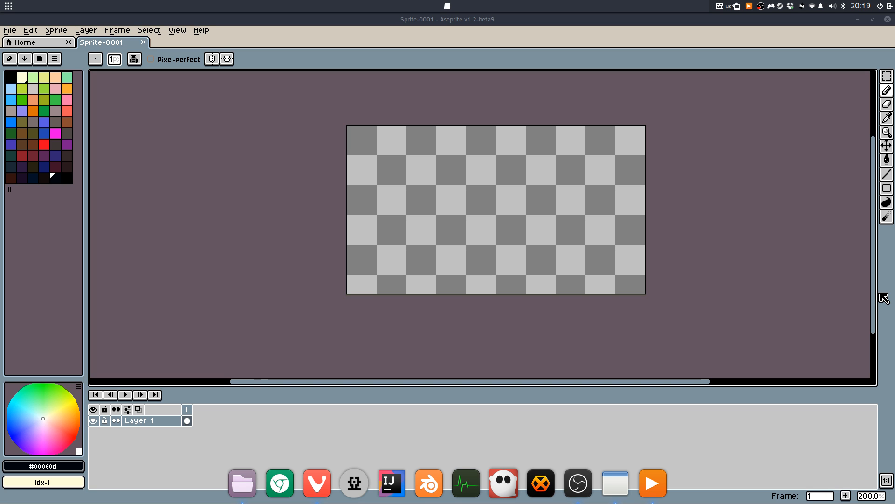
left_click_drag(622, 234, 555, 240)
scroll(489, 221, "up", 1)
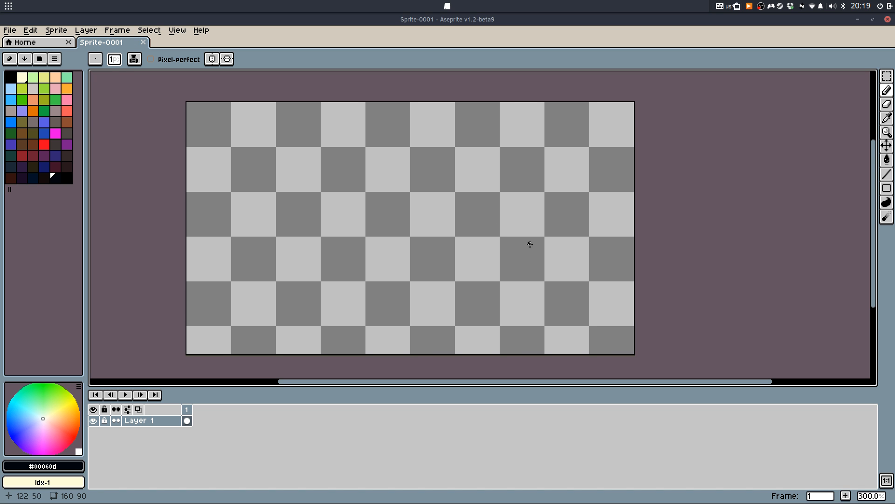
left_click_drag(541, 247, 591, 239)
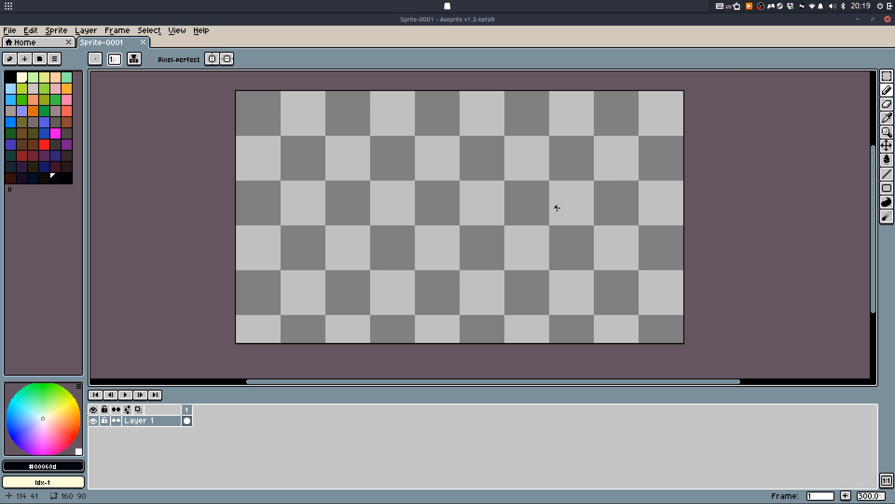
scroll(553, 210, "up", 1)
scroll(500, 195, "down", 1)
key("m")
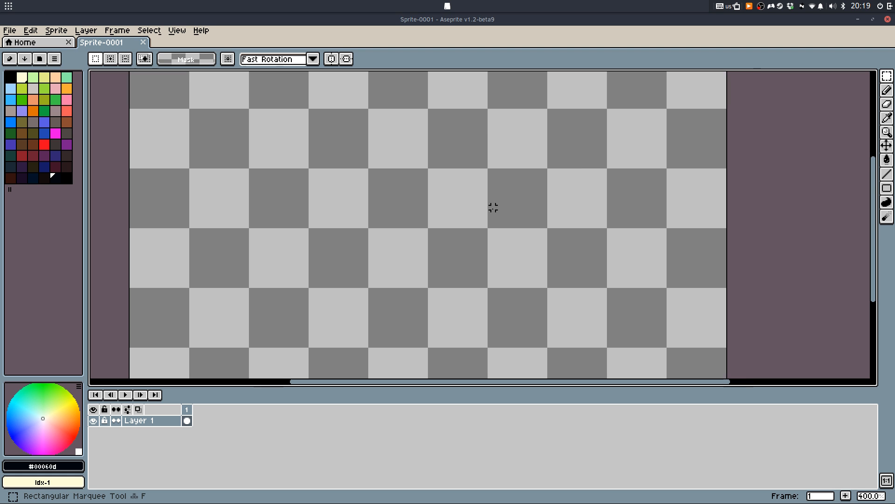
scroll(495, 205, "up", 1)
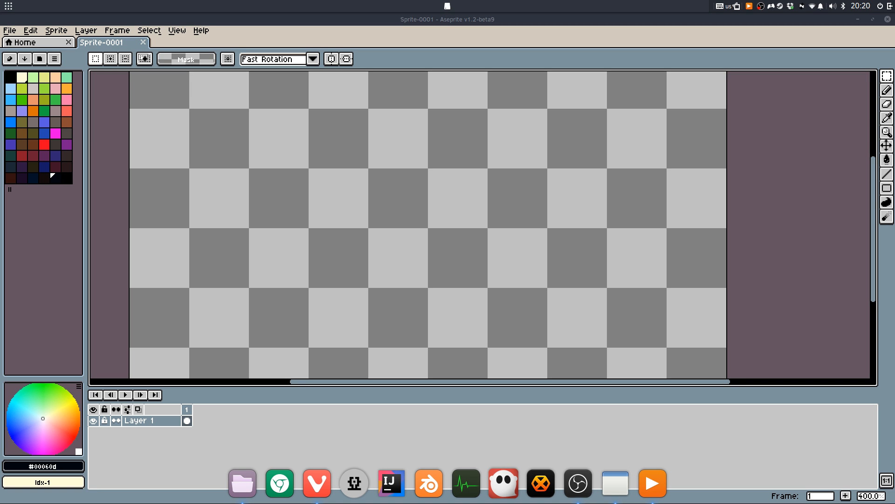
scroll(435, 153, "down", 1)
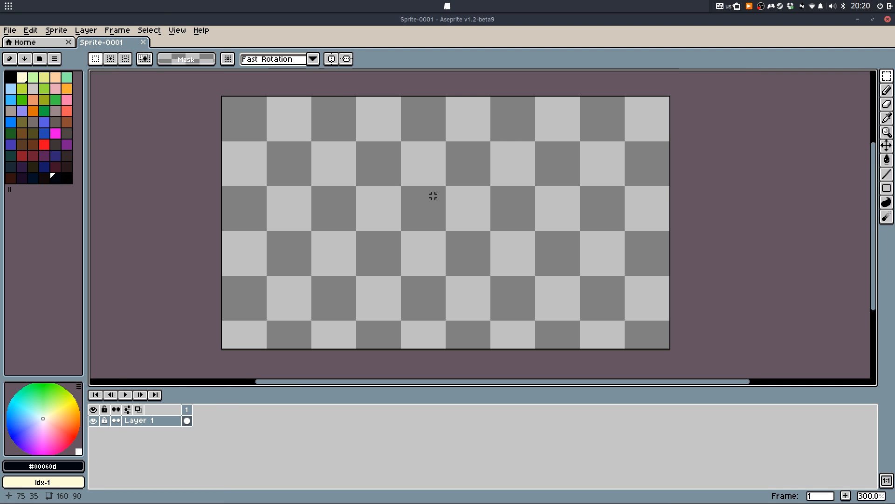
key("b")
scroll(520, 227, "down", 1)
scroll(519, 225, "down", 1)
scroll(512, 221, "up", 3)
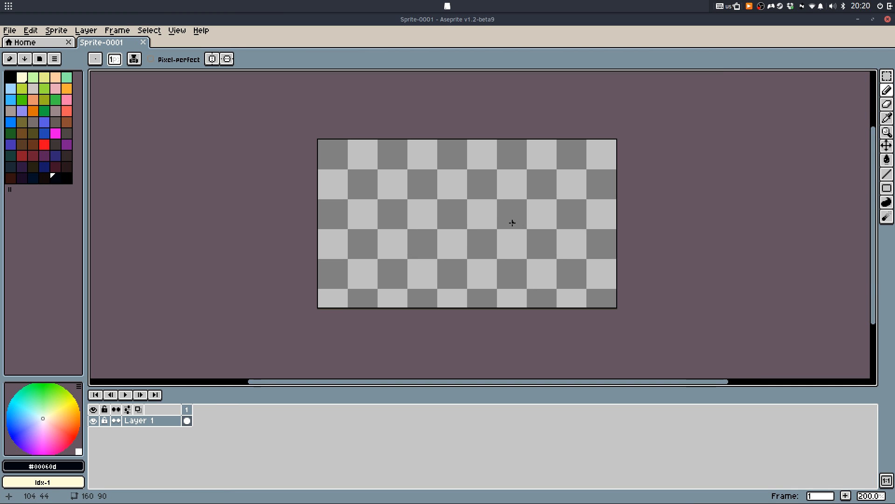
scroll(508, 218, "down", 2)
scroll(509, 218, "up", 1)
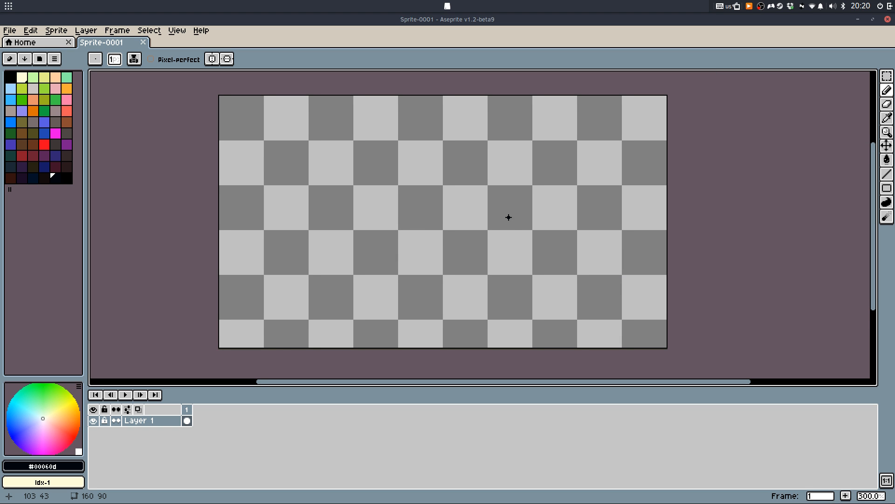
left_click_drag(509, 217, 530, 219)
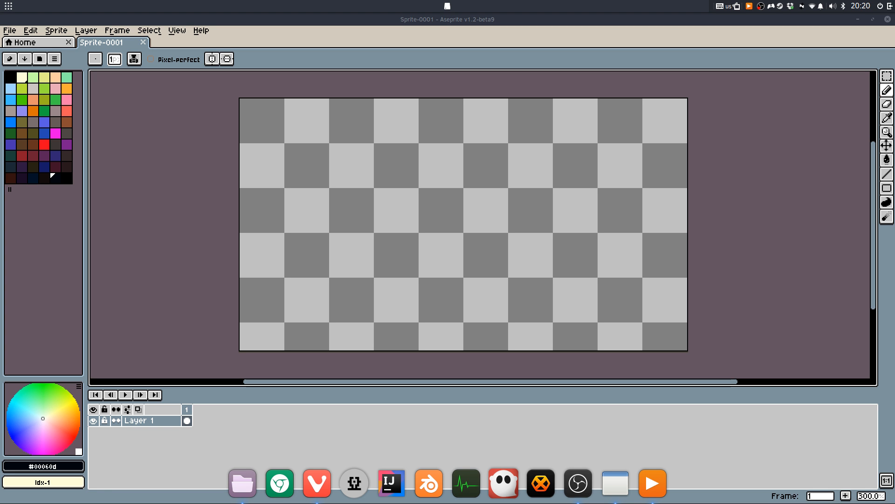
left_click_drag(592, 186, 575, 193)
key("m")
scroll(497, 218, "down", 1)
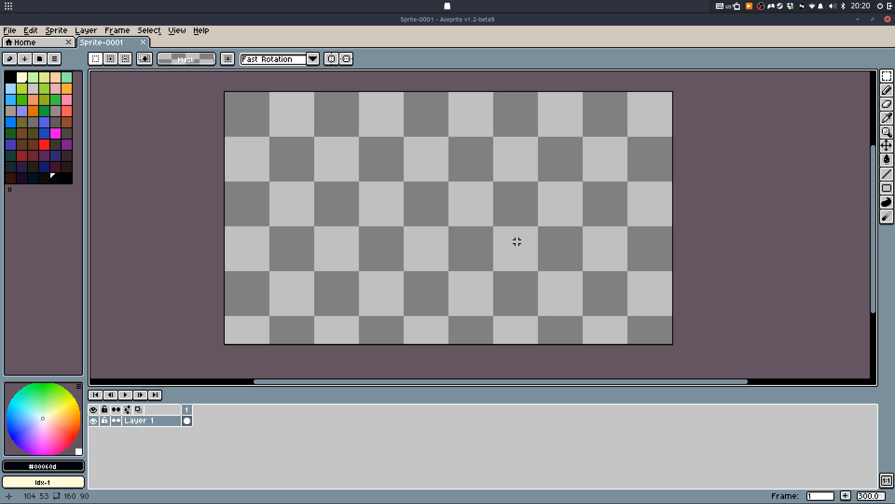
key("q")
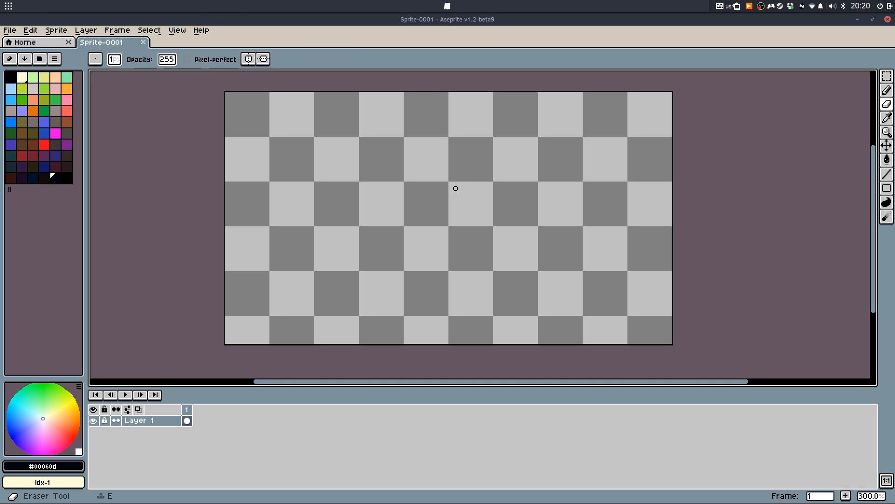
key("m")
key("b")
key("m")
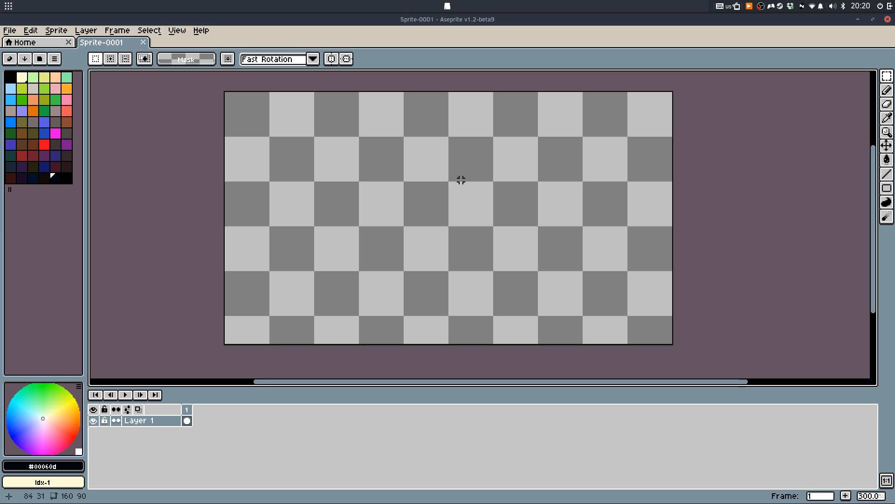
scroll(450, 223, "down", 1)
scroll(450, 223, "up", 1)
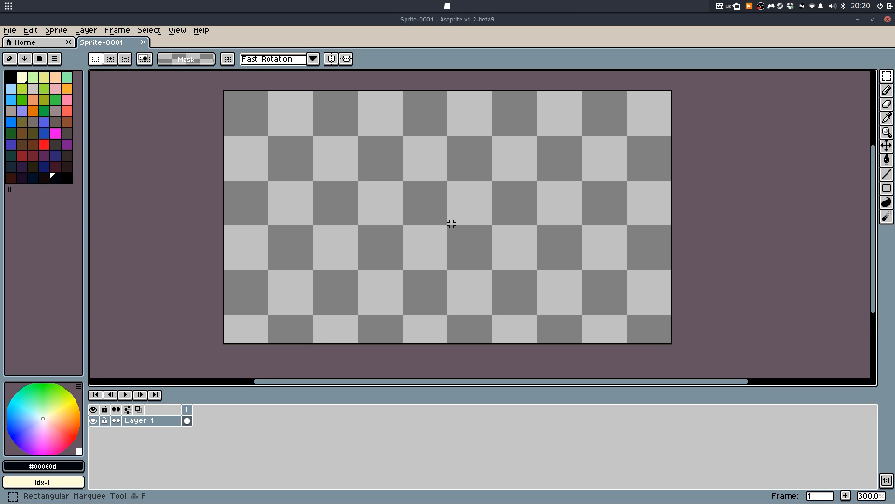
scroll(387, 206, "down", 2)
scroll(387, 205, "up", 3)
scroll(388, 205, "down", 4)
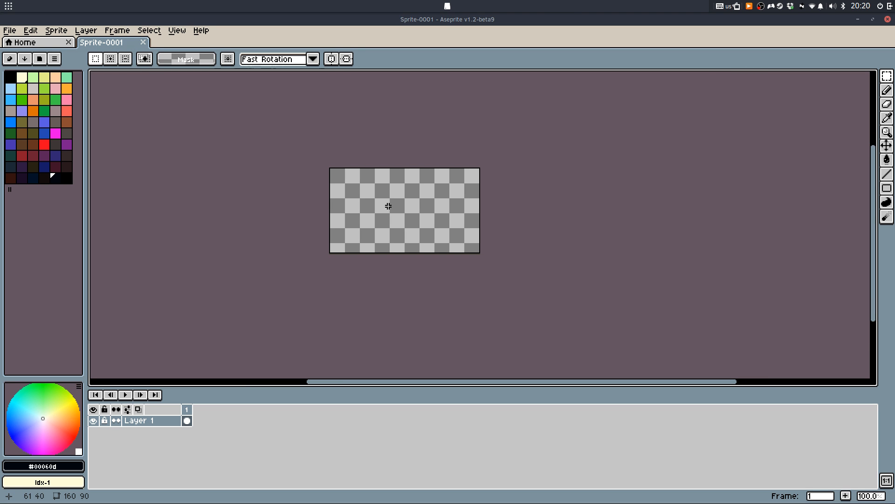
scroll(388, 205, "up", 1)
scroll(387, 204, "down", 1)
scroll(387, 205, "up", 4)
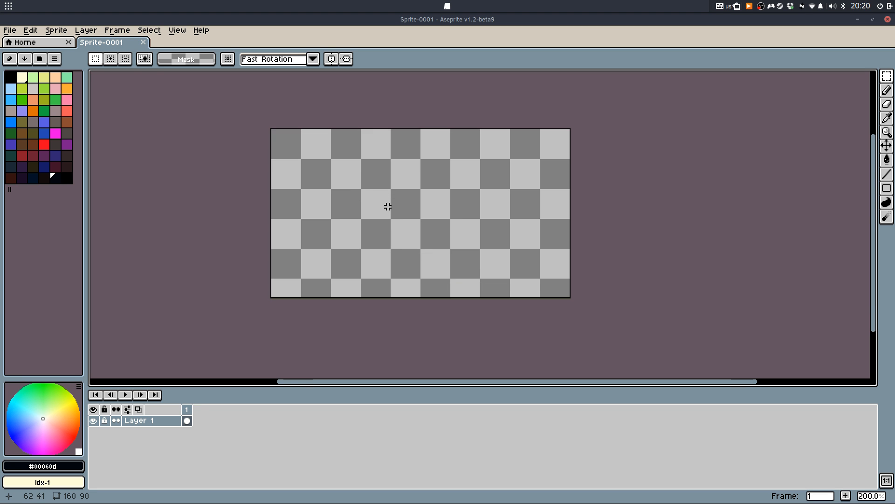
scroll(388, 206, "down", 1)
scroll(408, 225, "up", 1)
left_click_drag(410, 226, 418, 248)
scroll(418, 248, "down", 1)
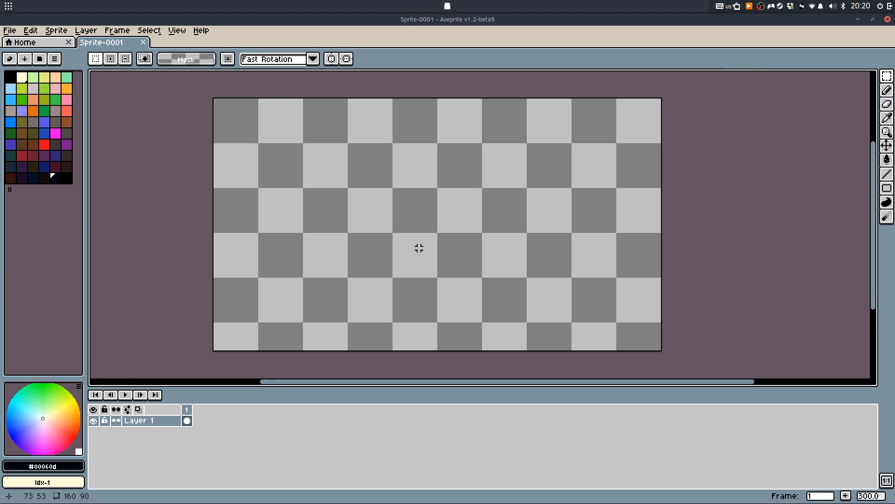
key("b")
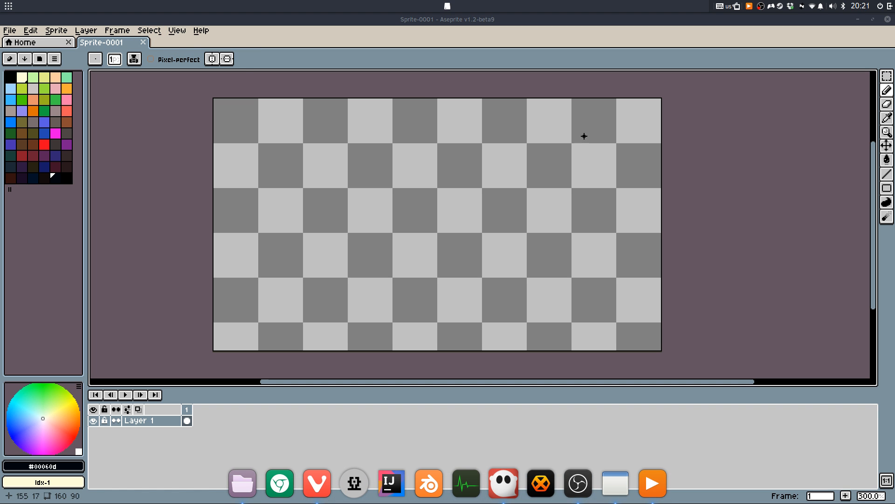
Bring the ghostwriter window with Notes.md over the sprite and start a new blank document in it
left_click_drag(894, 133, 286, 120)
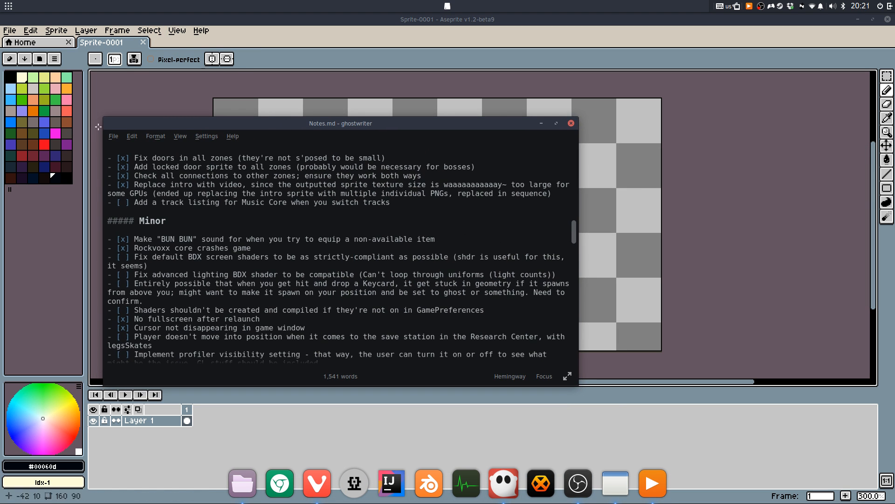
left_click(112, 137)
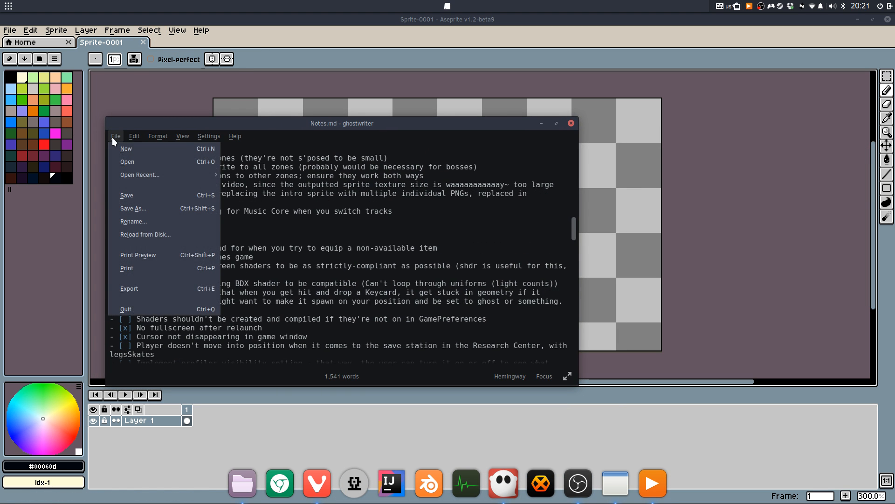
left_click(126, 148)
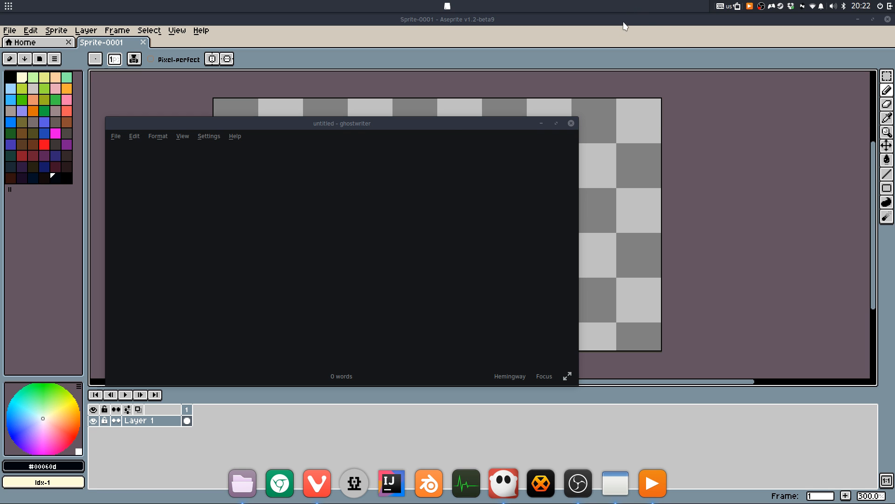
left_click_drag(455, 124, 514, 137)
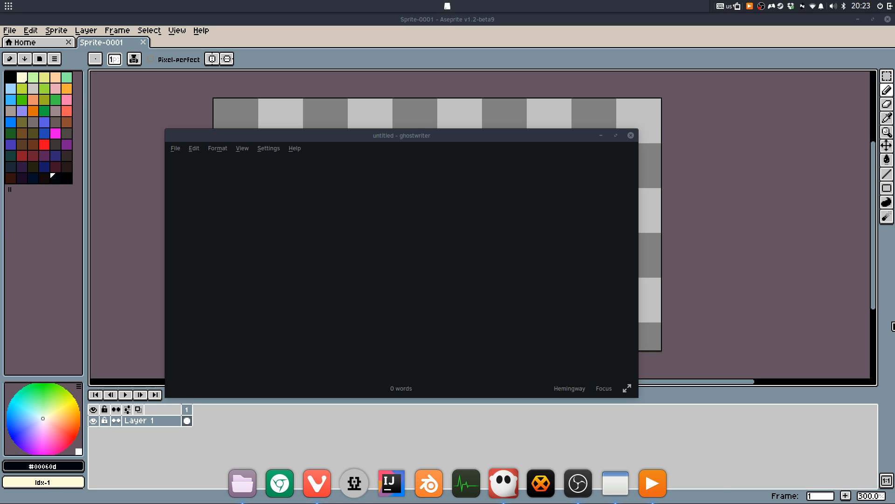
left_click(446, 251)
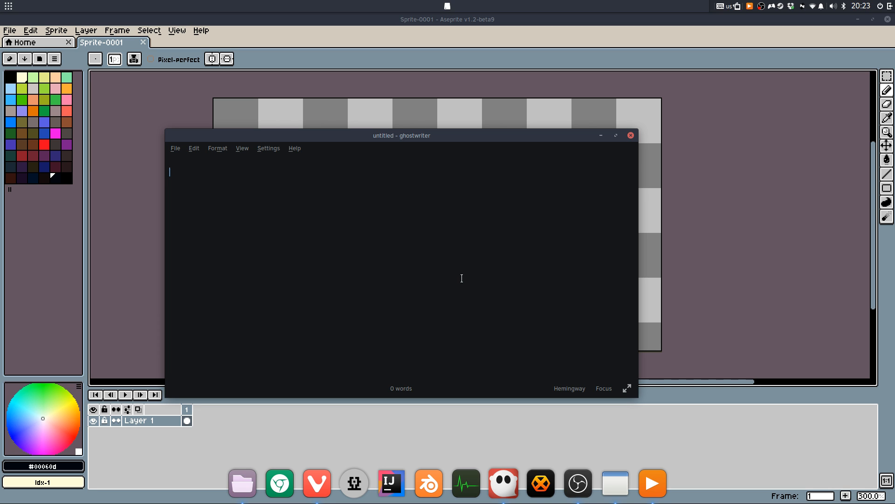
left_click_drag(446, 139, 485, 119)
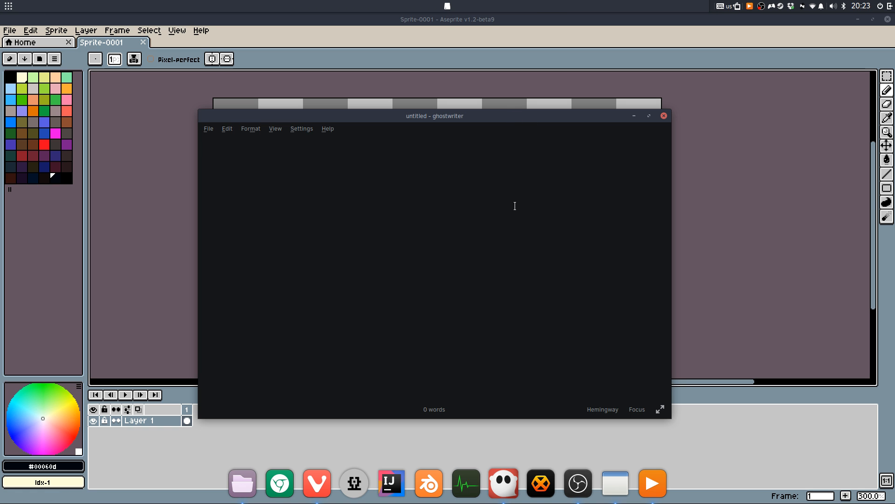
left_click_drag(438, 124, 430, 144)
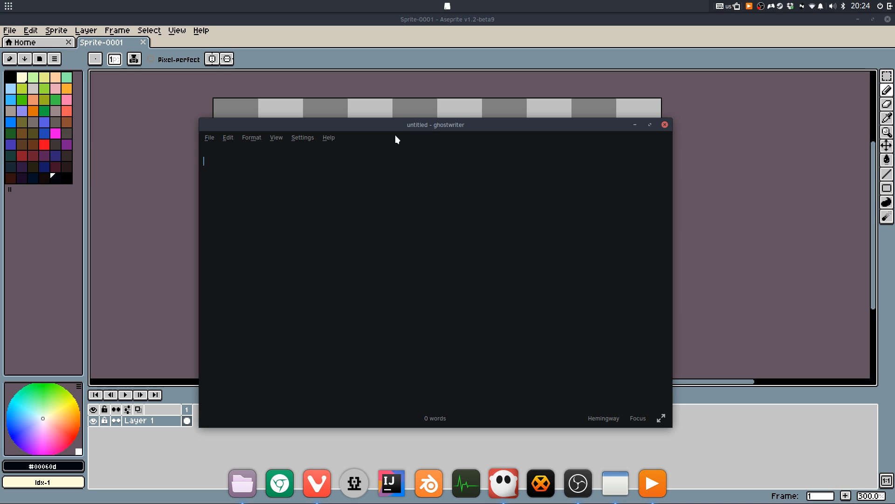
left_click_drag(396, 124, 395, 121)
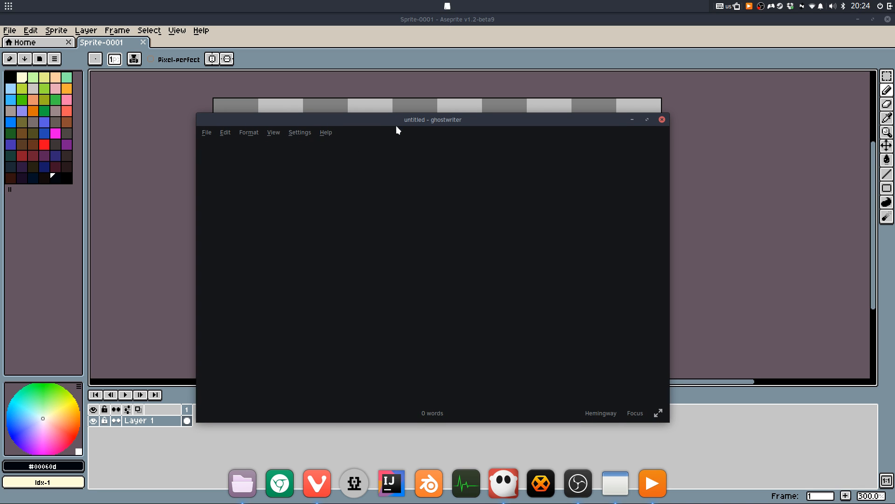
Enter a dash in the blank document, start saving it and browse to the Art subfolder of Projects
left_click_drag(454, 120, 479, 152)
type("-")
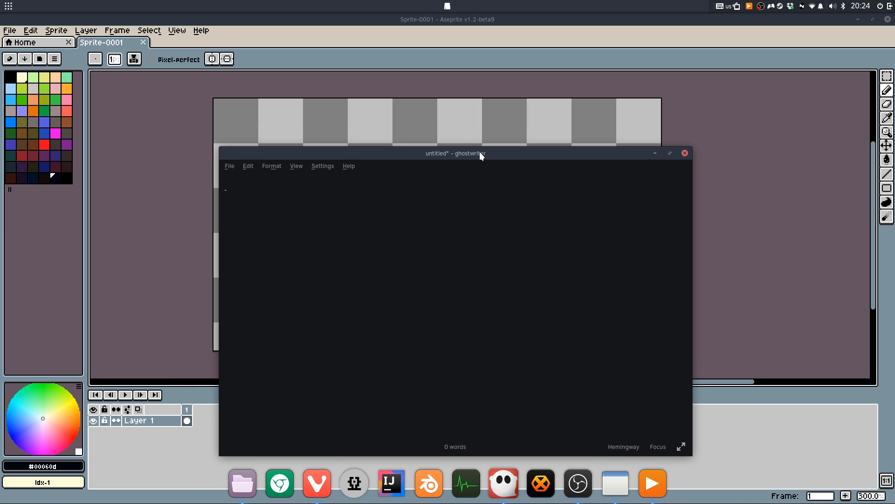
key("ctrl+s")
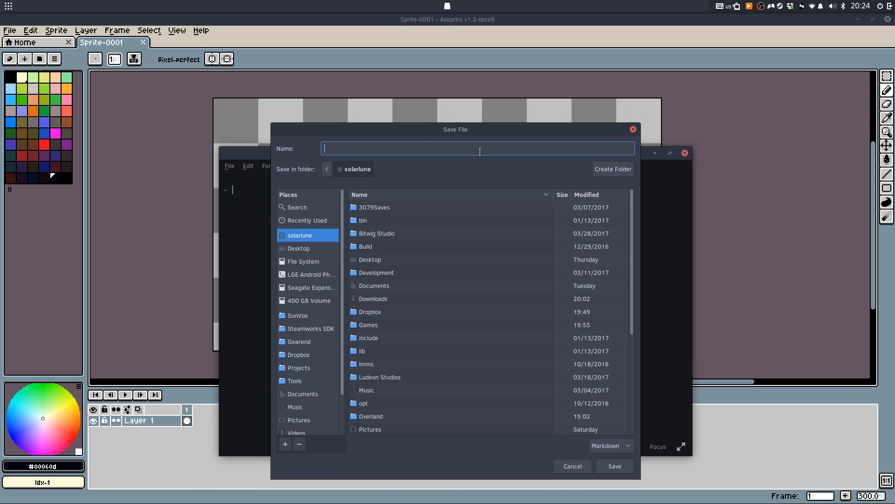
left_click(306, 394)
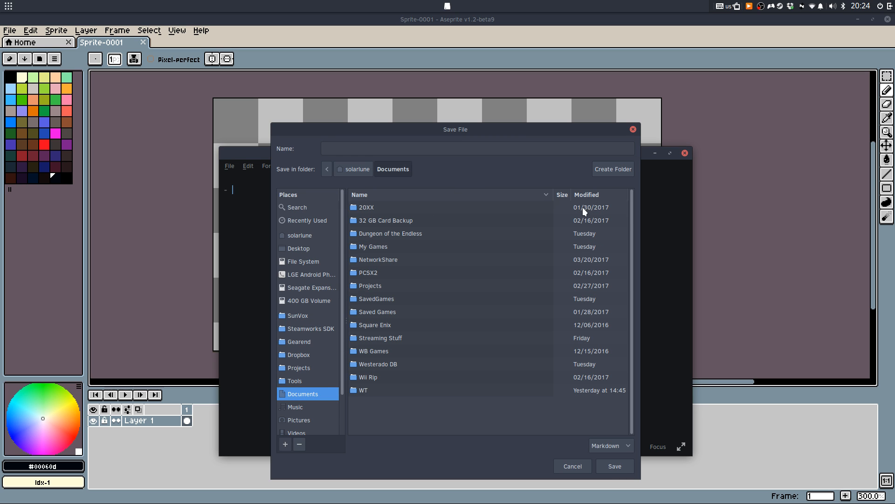
scroll(303, 401, "down", 2)
scroll(317, 299, "up", 2)
left_click(302, 368)
double_click(400, 217)
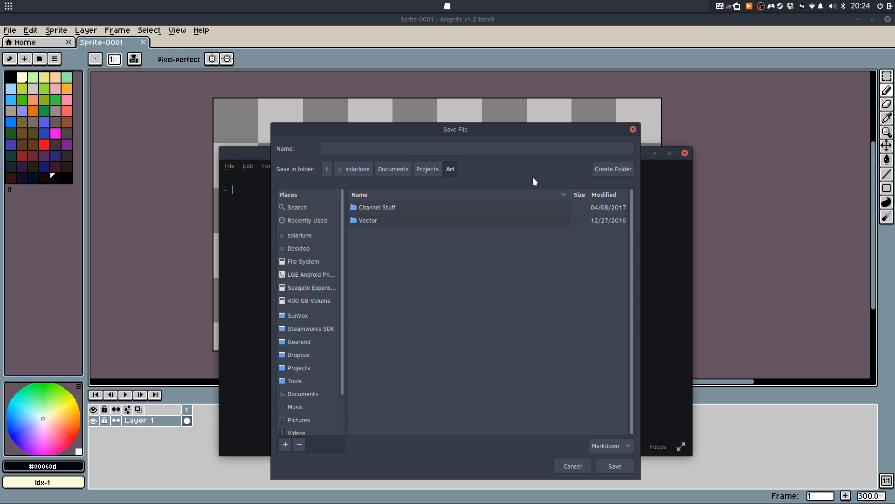
left_click(629, 173)
key("Escape")
Save the document as Stream.md in the Ideas folder under Projects, Videos, SolarToons
left_click(417, 169)
double_click(397, 337)
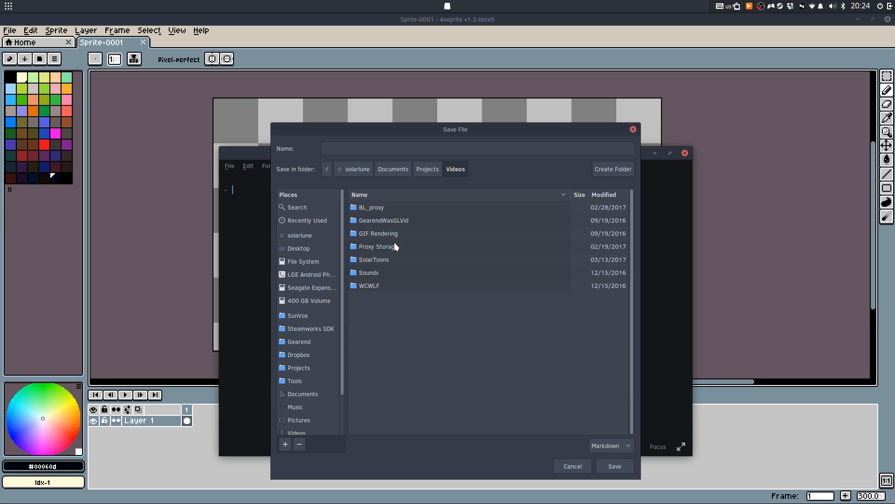
double_click(391, 259)
left_click(614, 169)
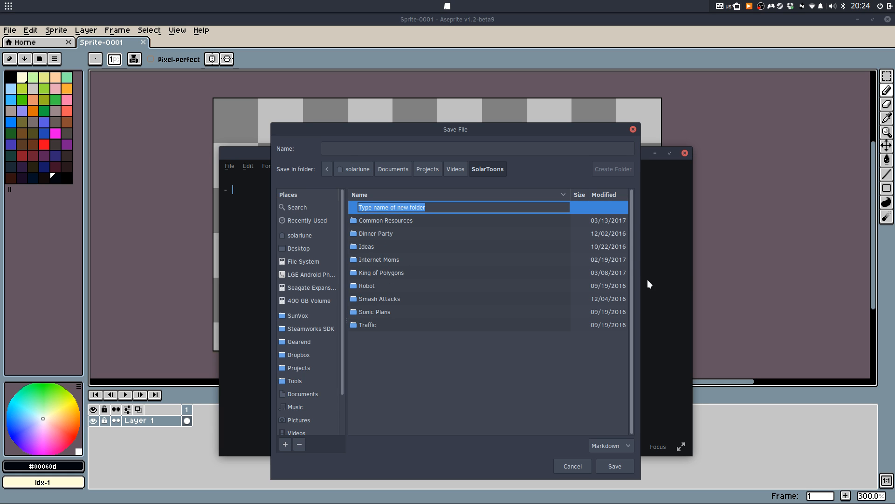
key("Escape")
double_click(441, 233)
left_click(428, 149)
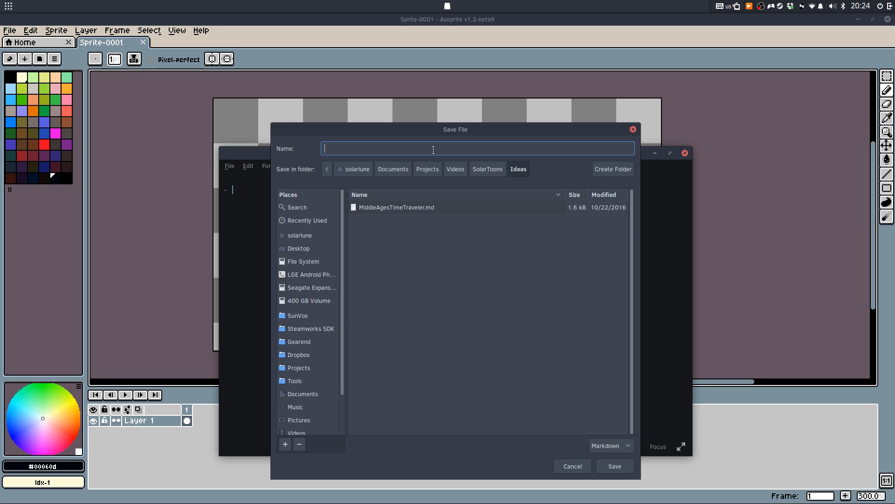
type("Stream.md")
key("Return")
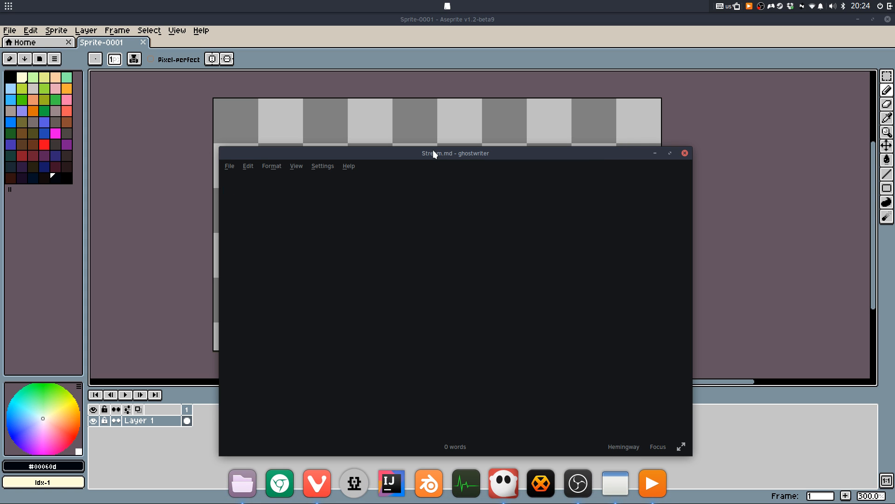
Write the heading "# Jogger" in Stream.md with the line "Special ice-cream" below it
type("#")
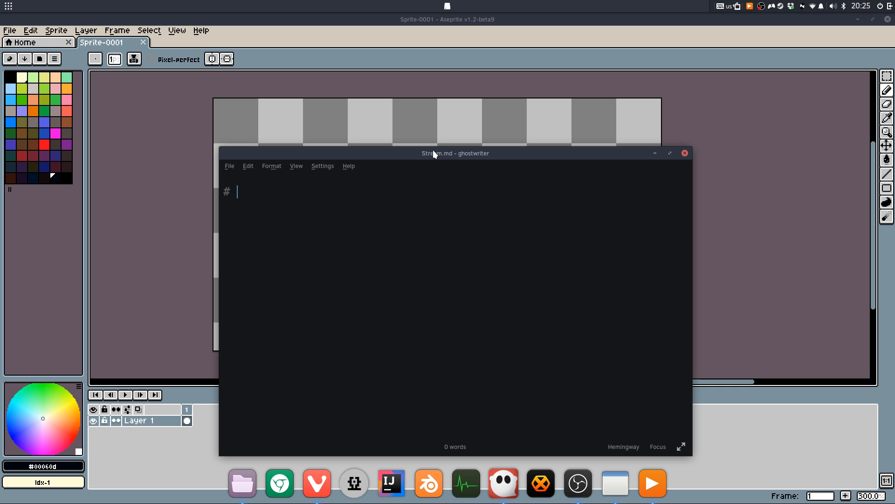
type("Jogger")
key("Return")
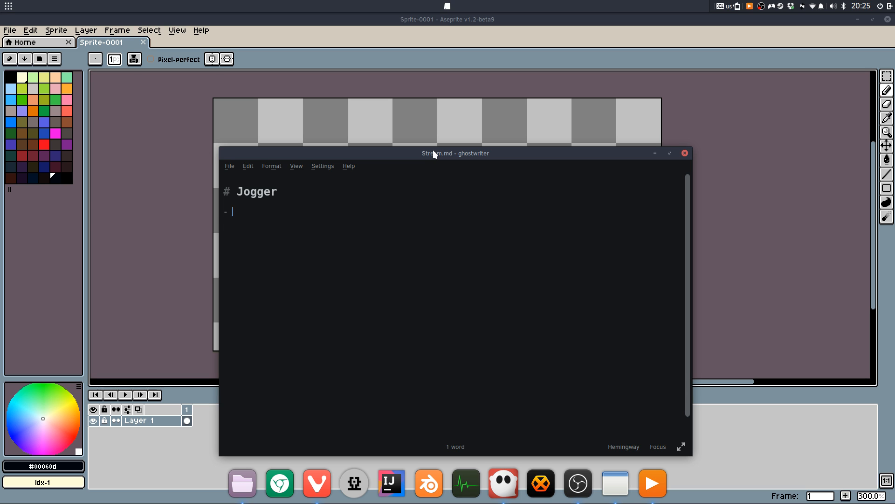
key("BackSpace")
key("BackSpace")
type("Special ice-cream")
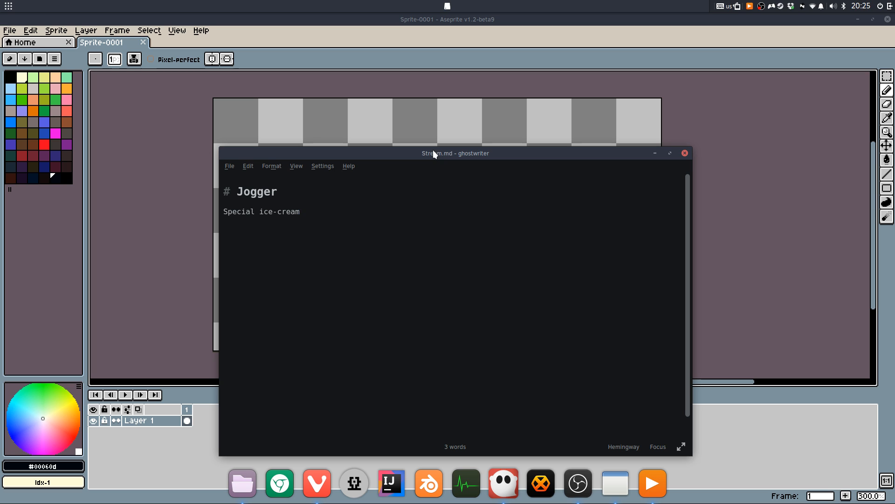
Start another blank document in ghostwriter and move its window off the sprite
left_click(234, 167)
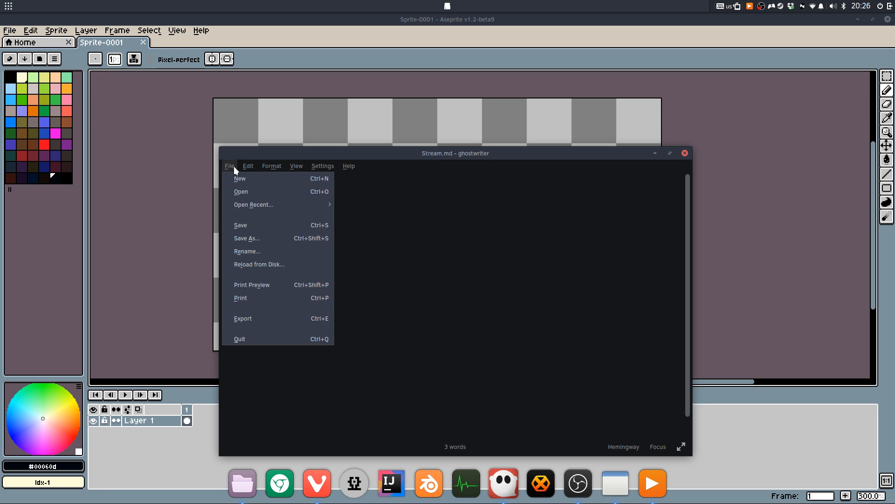
left_click(237, 176)
left_click(232, 166)
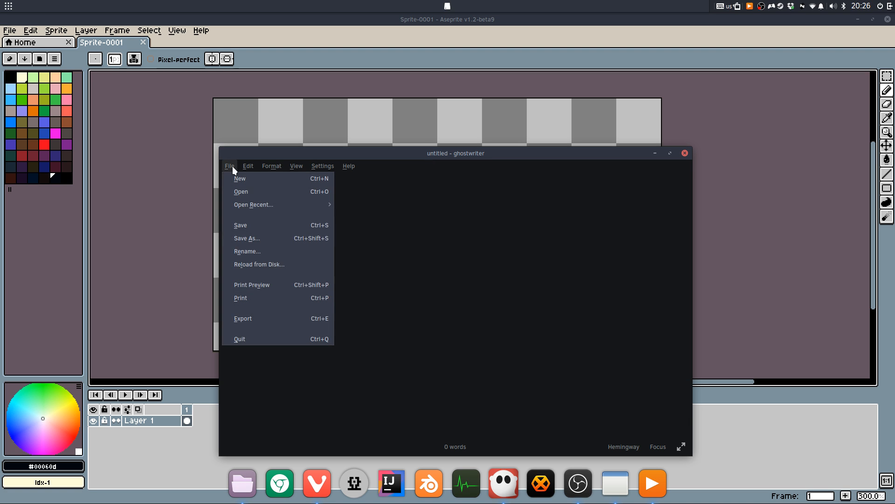
left_click(232, 166)
right_click(456, 300)
left_click(456, 299)
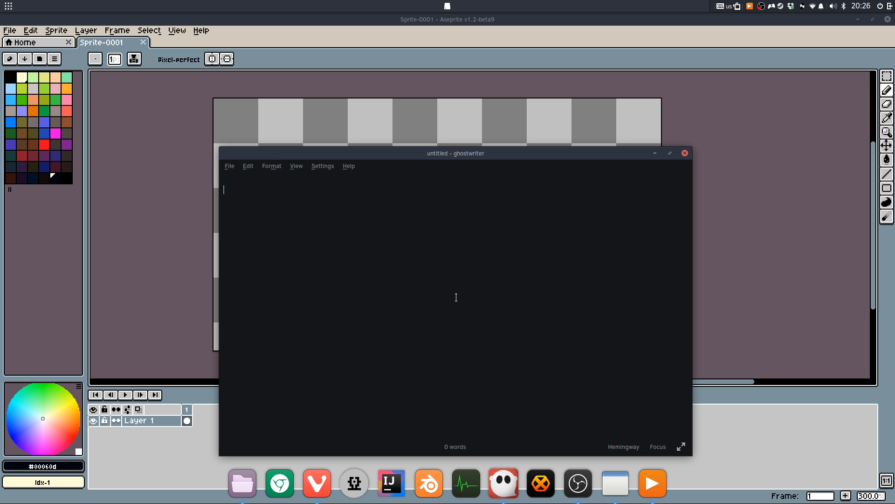
left_click_drag(464, 155, 894, 193)
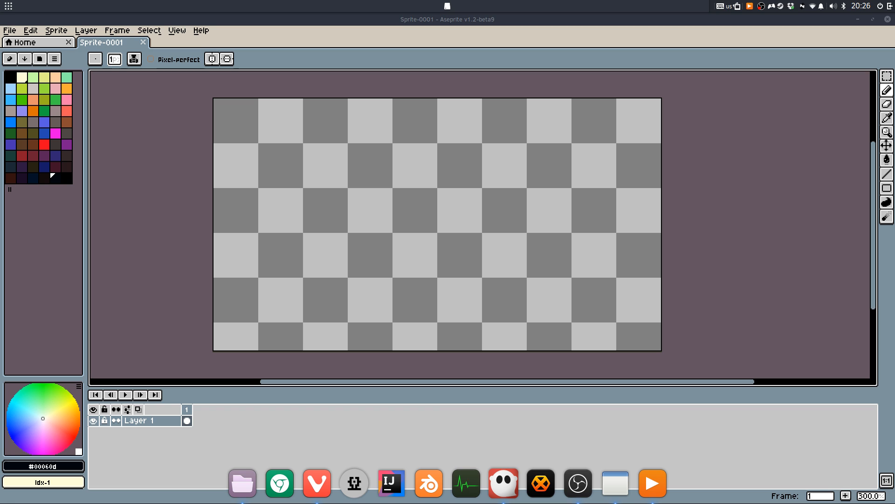
Bring the Stream.md window back over the sprite and replace the line under the Jogger heading with "Guy getting ice cream"
left_click_drag(606, 503, 508, 141)
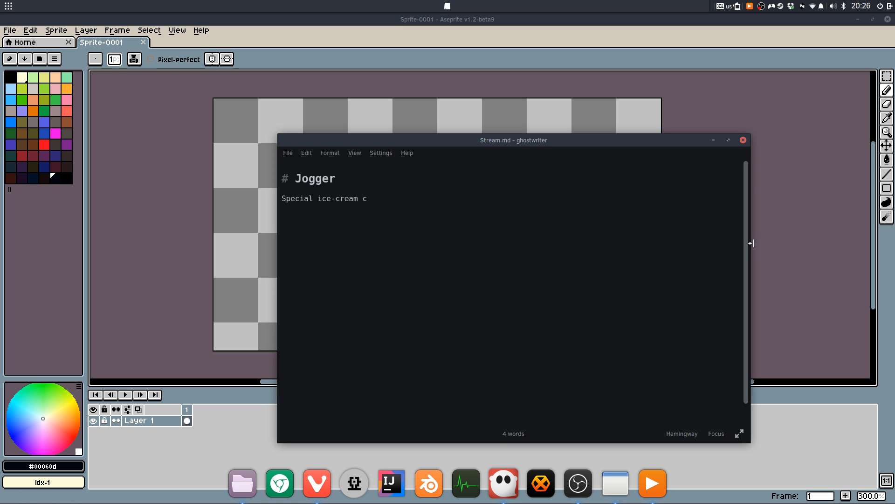
type("one")
key("ctrl+shift+Left")
key("ctrl+shift+Left")
key("ctrl+shift+Left")
key("ctrl+shift+Left")
key("BackSpace")
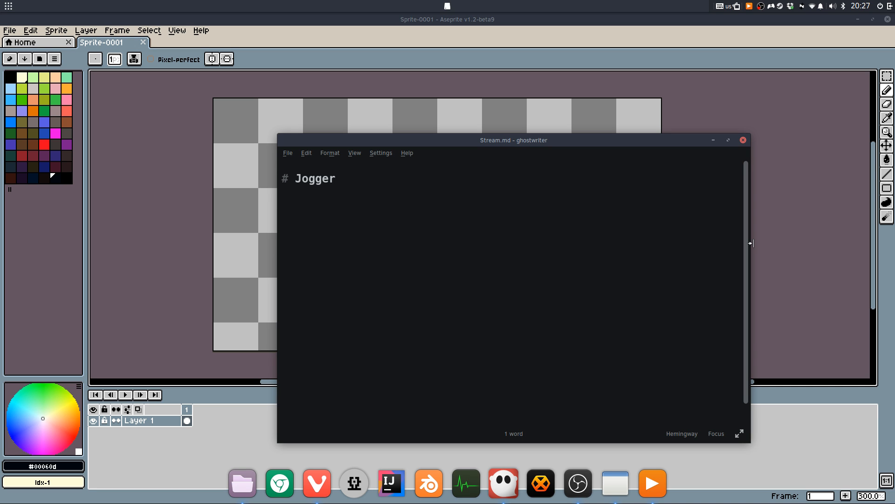
type("Guy getting ice cream ")
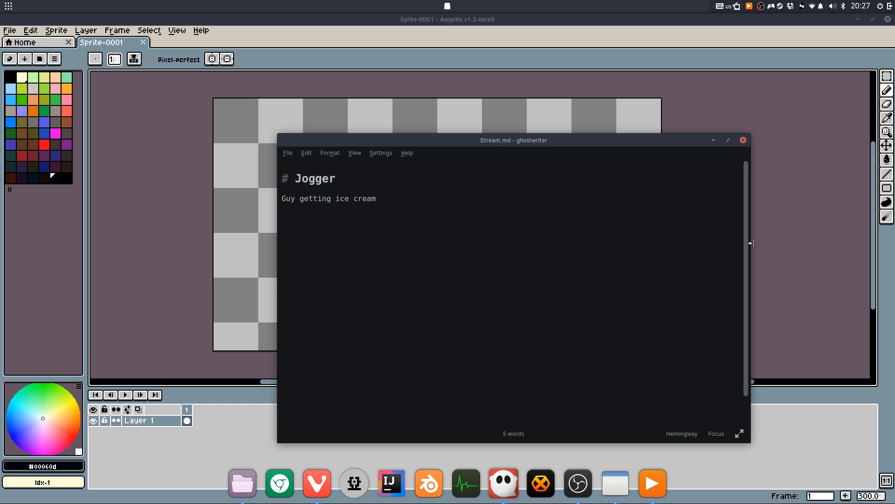
Add the lines "Drops it", "Collapses sidewalk / floor", "Planet collapses" and "Final shot" to the notes, and minimize the window
type("Drops it")
key("Return")
type("Collapses sidewalk / floor")
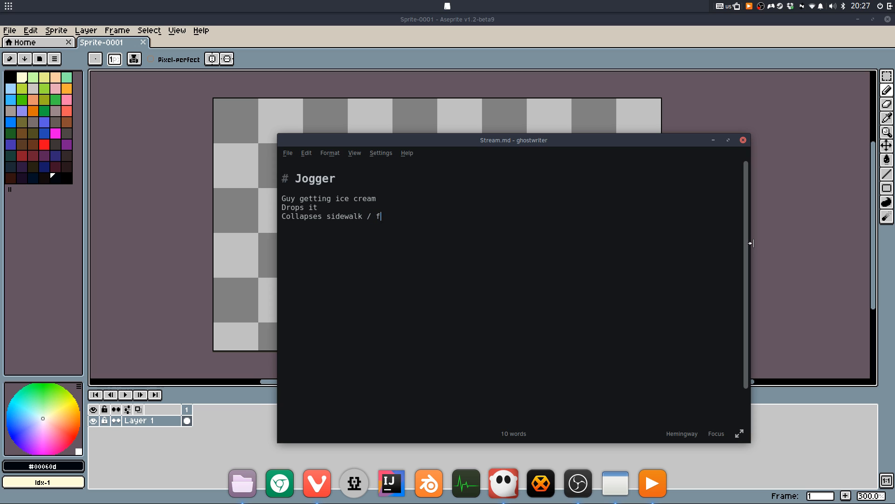
key("Return")
key("Return")
type("Planet collapses ")
type("Final")
type(" shot")
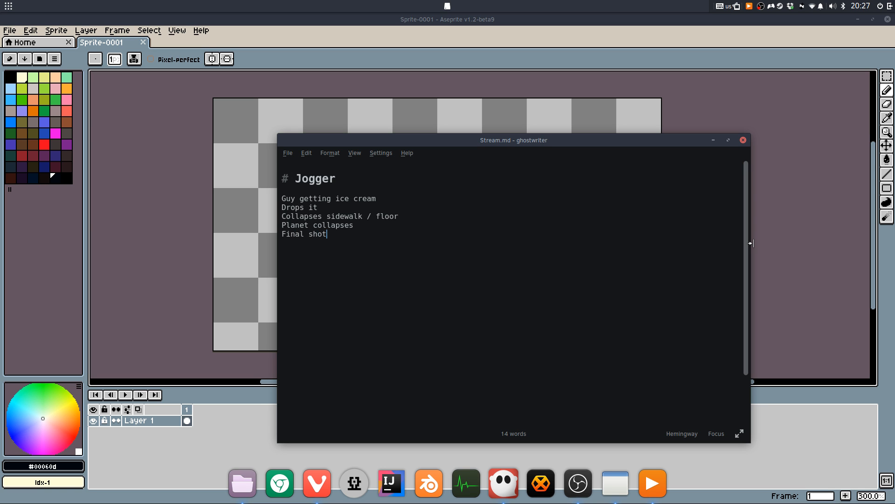
left_click(713, 140)
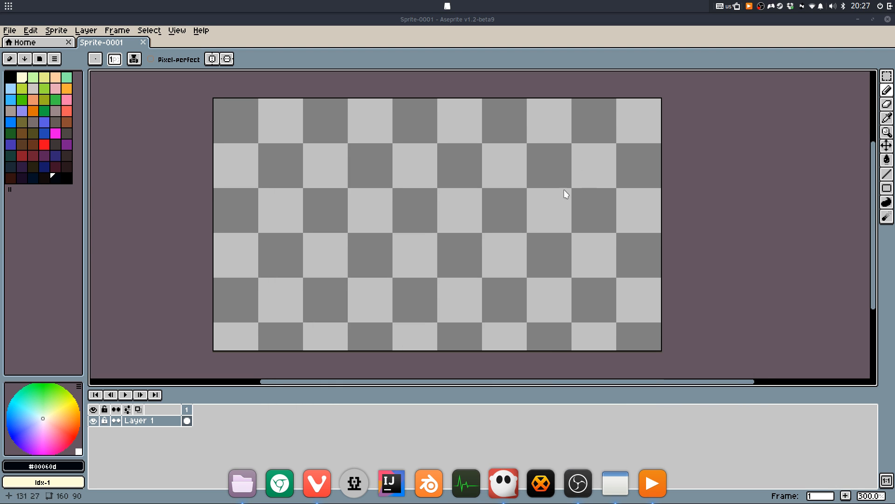
Try several sloping black lines across the upper part of the sprite with the Line tool, undoing each attempt
scroll(567, 194, "up", 2)
scroll(567, 194, "right", 2)
scroll(537, 194, "down", 2)
scroll(537, 194, "left", 1)
key("l")
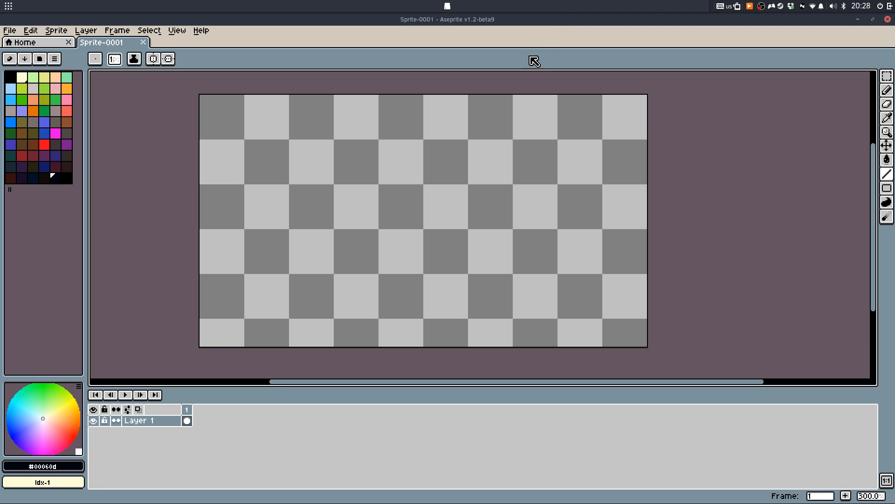
left_click_drag(199, 164, 512, 122)
key("ctrl+z")
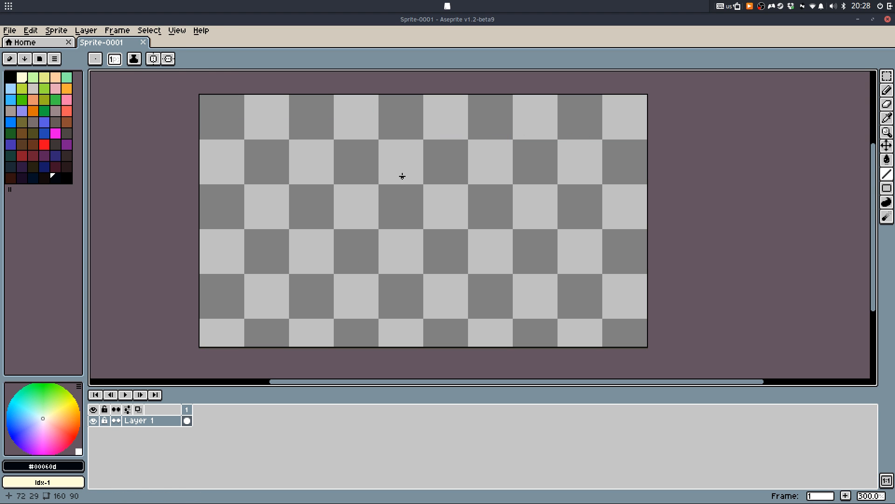
left_click_drag(420, 171, 149, 224)
key("ctrl+z")
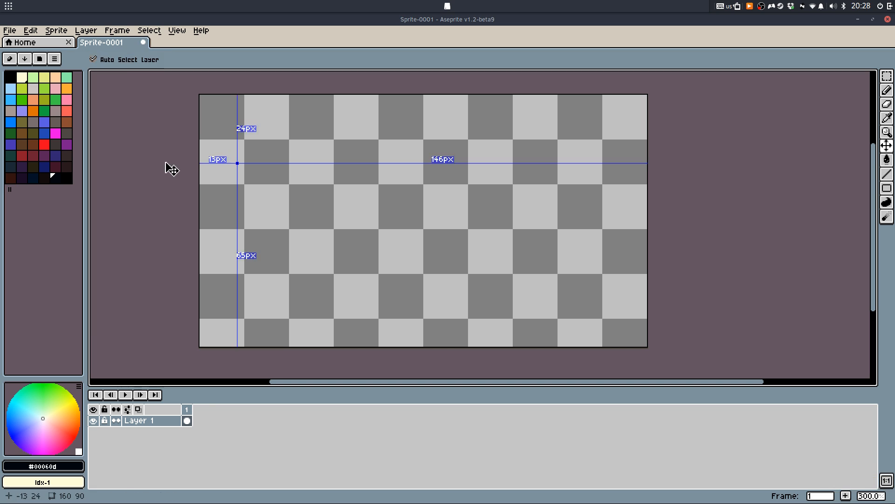
mouse_move(172, 161)
left_mouse_down()
mouse_move(446, 109)
mouse_move(447, 98)
mouse_move(416, 99)
left_mouse_up()
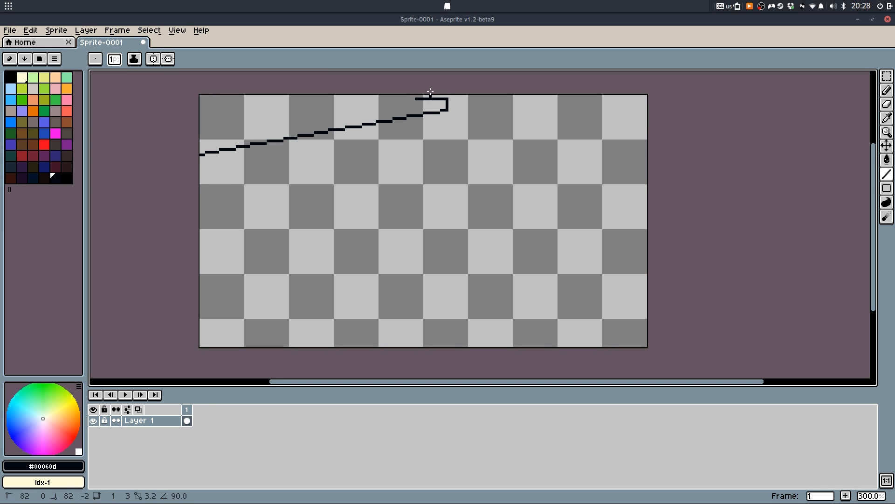
key("ctrl+z")
key("ctrl+z")
key("ctrl+z")
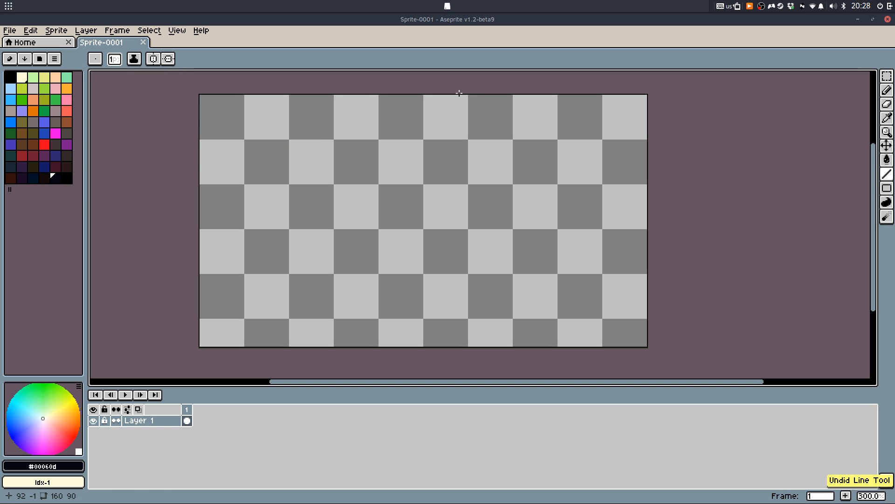
left_click_drag(472, 95, 126, 218)
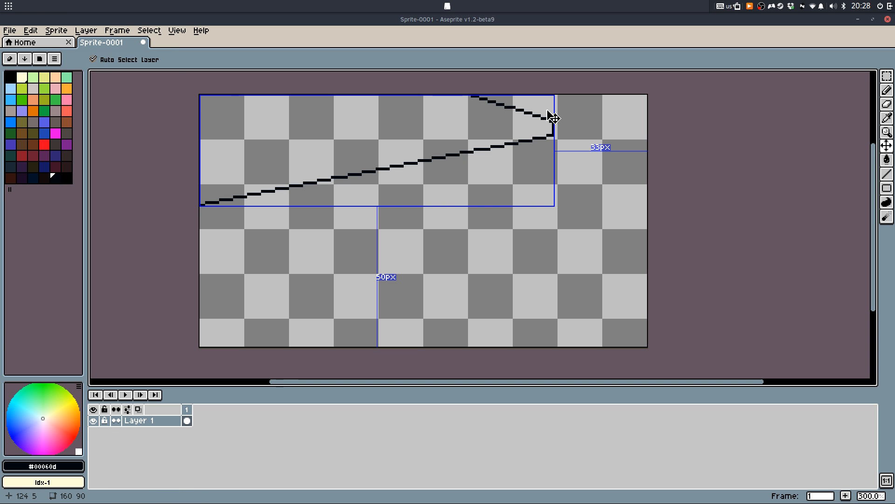
key("ctrl+z")
key("ctrl+z")
Draw a sloping black line from the sprite's left edge, ending in a short vertical to the top edge, and undo the parallel line above
mouse_move(553, 94)
left_mouse_down()
mouse_move(553, 106)
mouse_move(228, 181)
mouse_move(167, 183)
mouse_move(160, 172)
mouse_move(504, 79)
mouse_move(523, 94)
left_mouse_up()
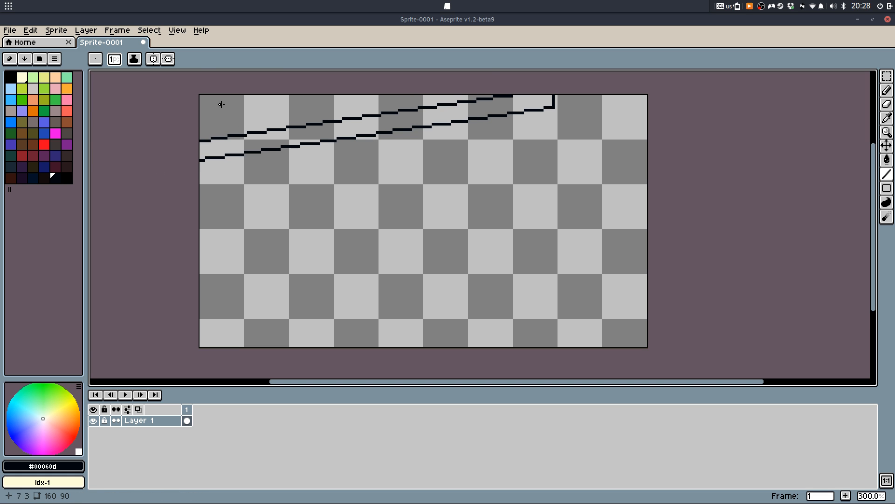
left_click_drag(247, 92, 89, 116)
key("ctrl+z")
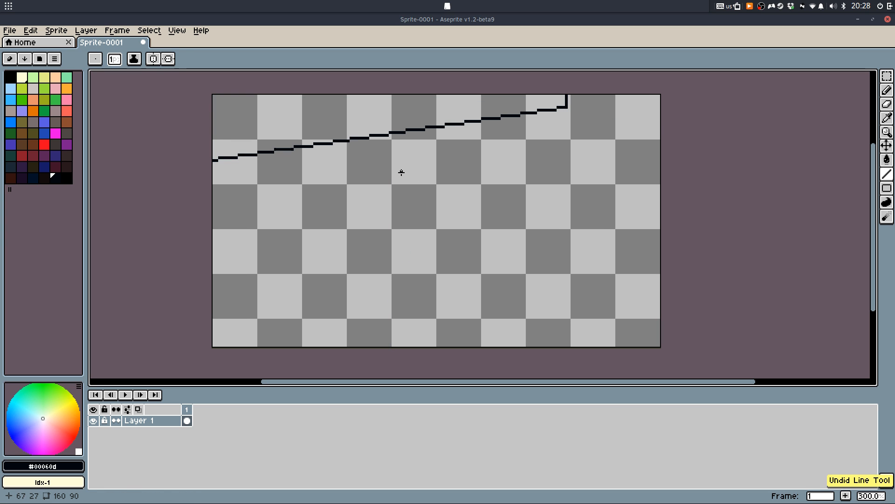
key("ctrl+y")
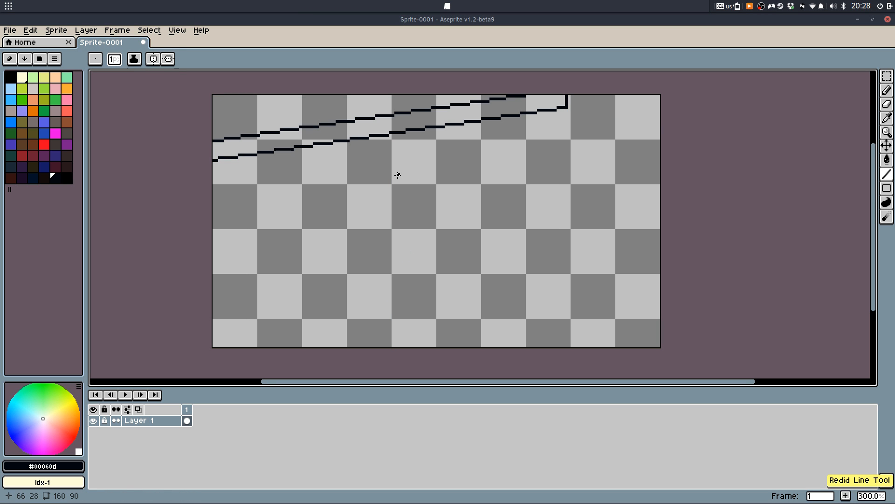
key("ctrl+z")
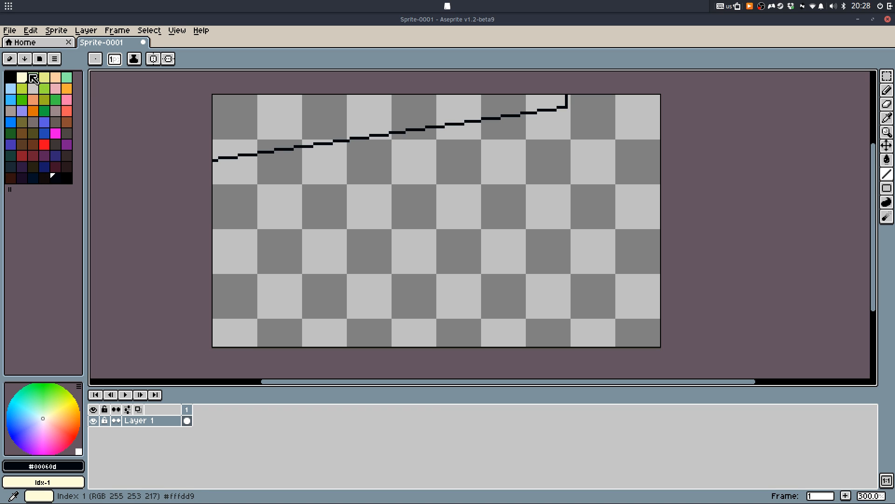
Fill the area below the sloping line with the light grey palette colour Idx-8
left_click(33, 88)
key("g")
left_click(636, 174)
key("b")
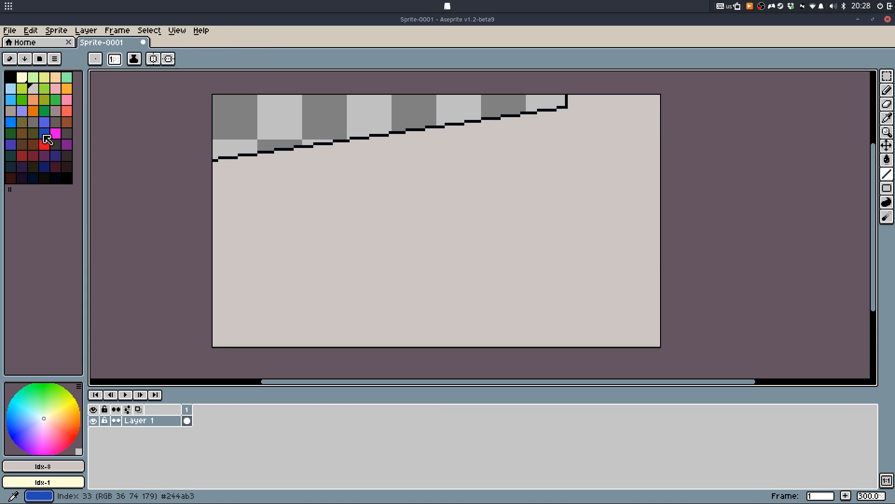
Draw a vertical line in blue Idx-24 from the sloping line's right end to the bottom edge, and fill the area right of it blue
left_click(10, 122)
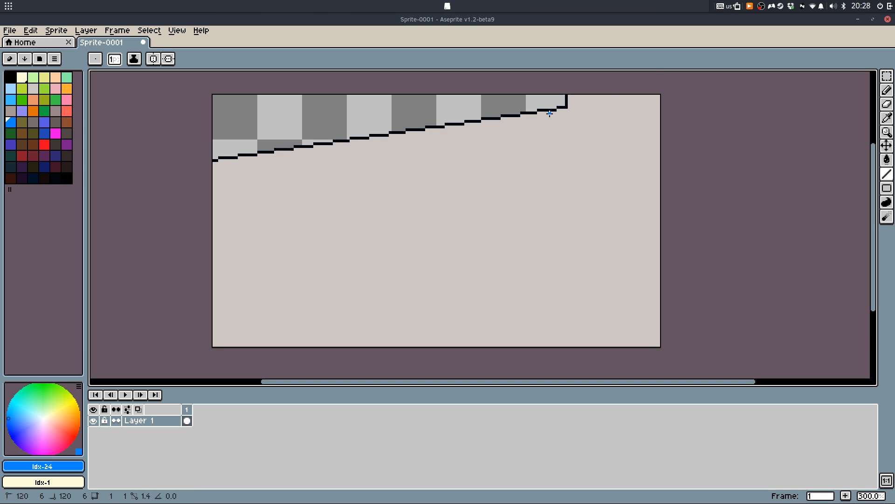
mouse_move(550, 113)
left_mouse_down()
mouse_move(549, 299)
mouse_move(573, 302)
left_mouse_up()
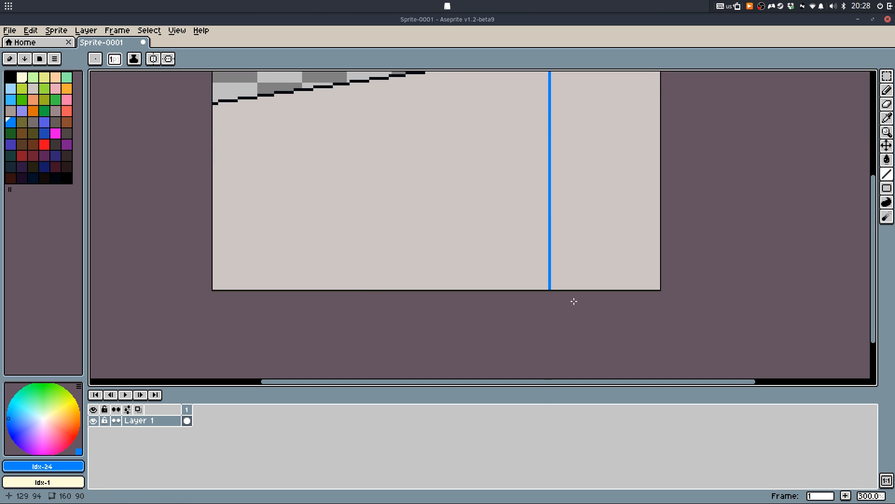
scroll(574, 301, "up", 2)
key("g")
left_click(633, 220)
key("b")
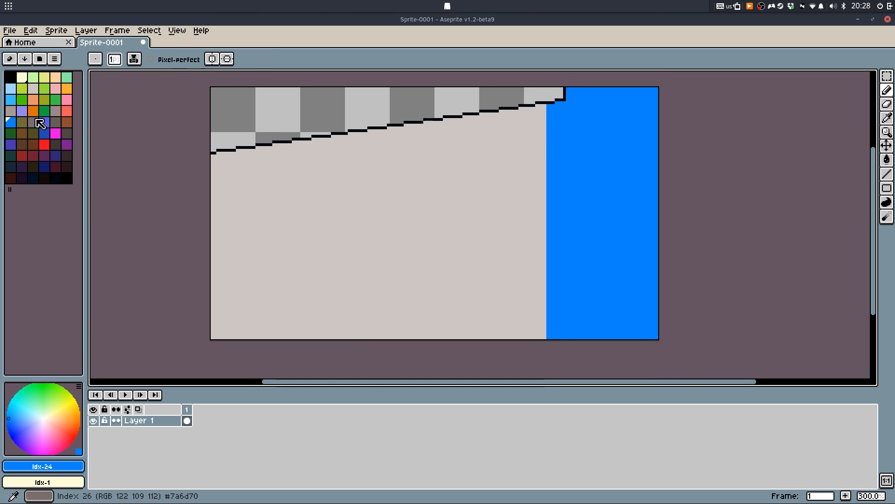
Choose green palette colour Idx-16 and select the blue area with the Magic Wand
left_click(44, 99)
left_click(55, 100)
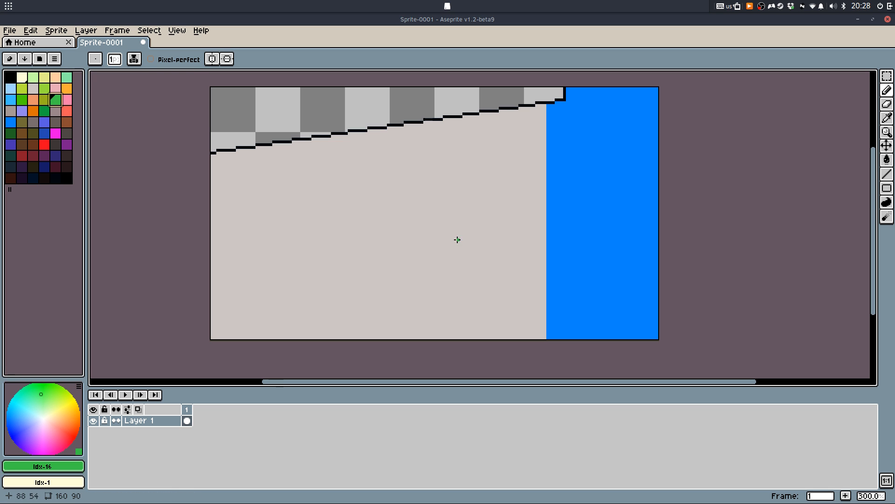
key("w")
left_click(560, 279)
Try a wavy green hill line across the selected blue area with a fill below it, and undo both
key("b")
left_click_drag(546, 263, 658, 276)
key("g")
left_click(635, 284)
key("m")
key("ctrl+z")
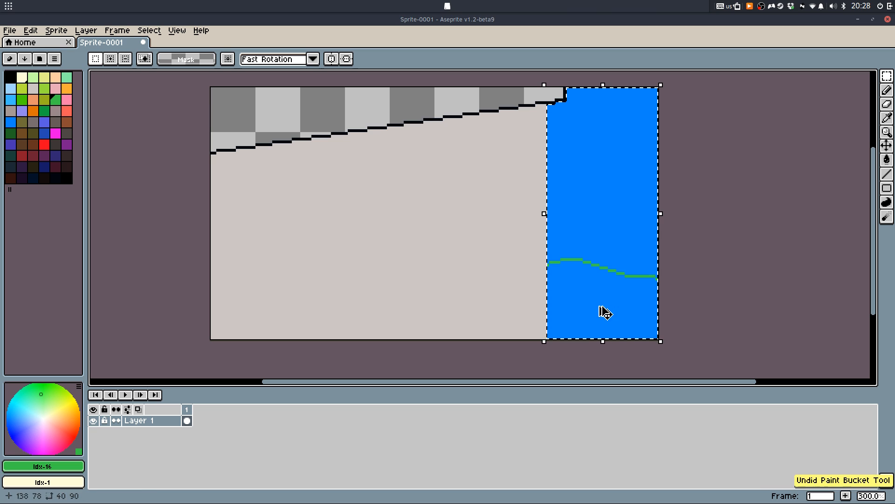
key("ctrl+z")
Draw a nearly flat green horizon line across the lower part of the blue area, fill below it green, and clear the selection
key("b")
left_click_drag(549, 266, 657, 264)
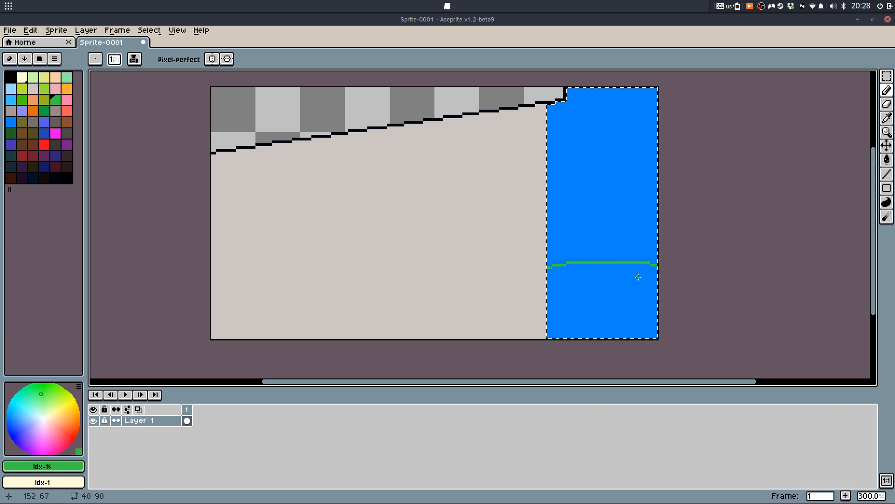
key("g")
left_click(638, 277)
key("ctrl+d")
Try a vertical line and a sloping line in black Idx-57 on the grey wall, and undo both
left_click(550, 269, "alt")
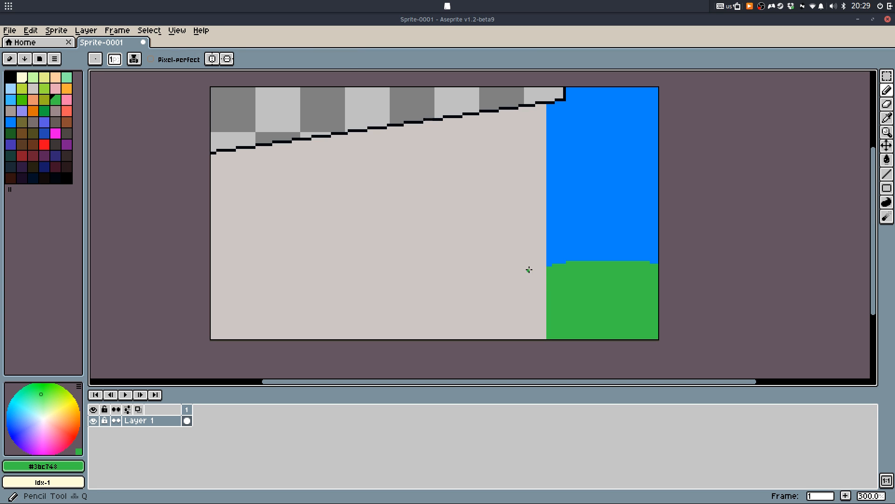
left_click(544, 262, "alt")
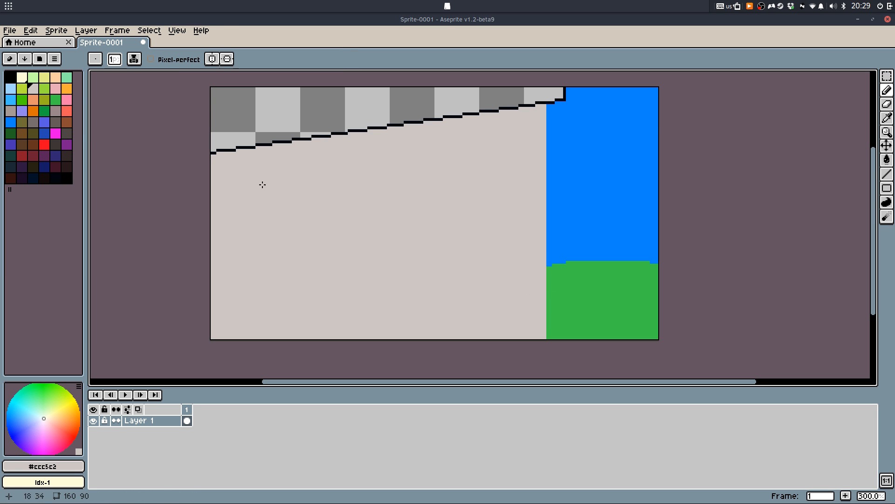
left_click(44, 178)
key("l")
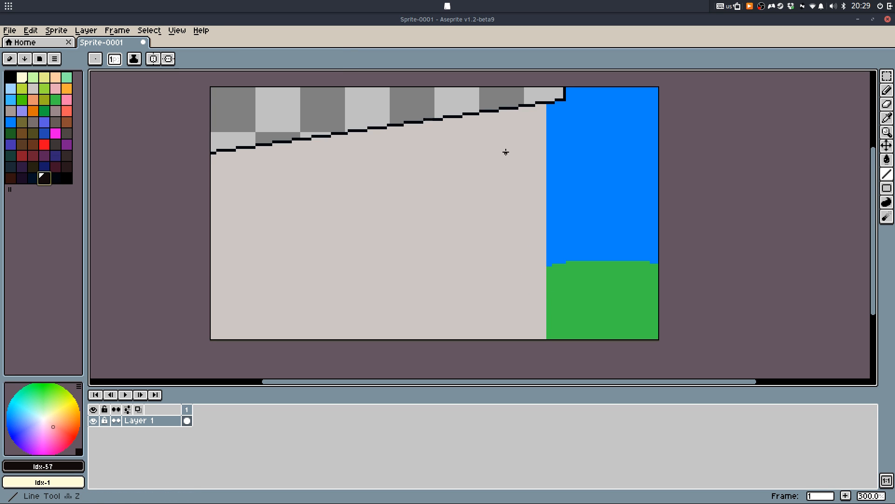
mouse_move(506, 152)
left_mouse_down()
mouse_move(504, 369)
mouse_move(502, 359)
left_mouse_up()
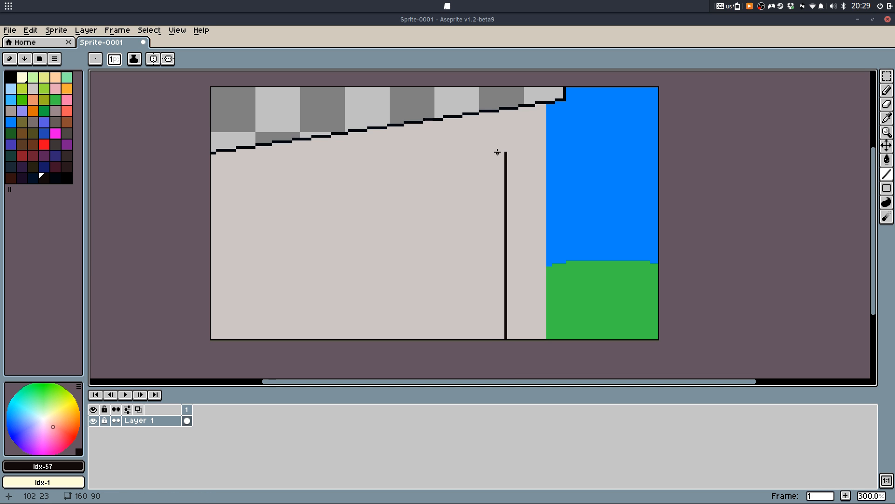
left_click_drag(504, 153, 210, 206)
key("ctrl+z")
key("ctrl+z")
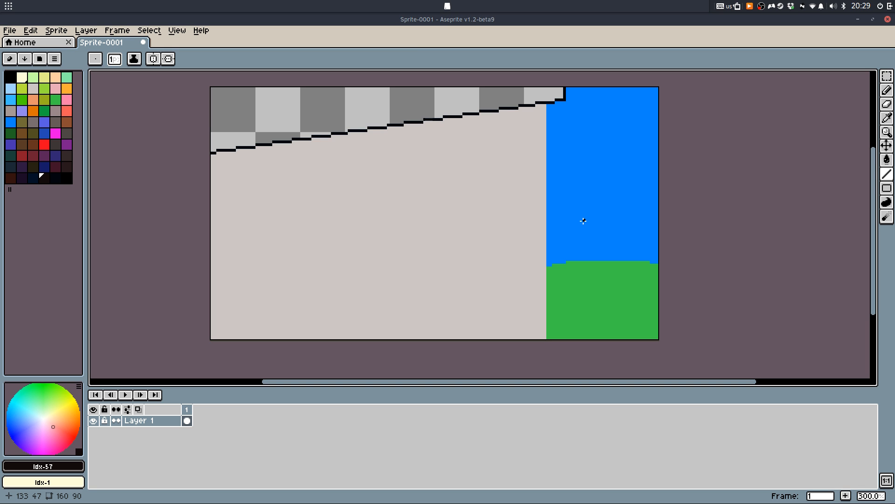
key("q")
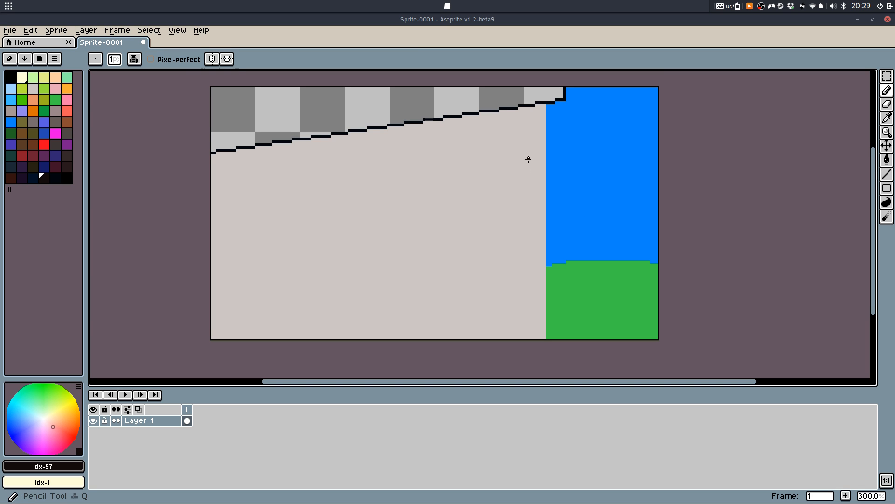
left_click_drag(528, 174, 529, 168)
scroll(441, 146, "up", 1)
scroll(490, 202, "down", 1)
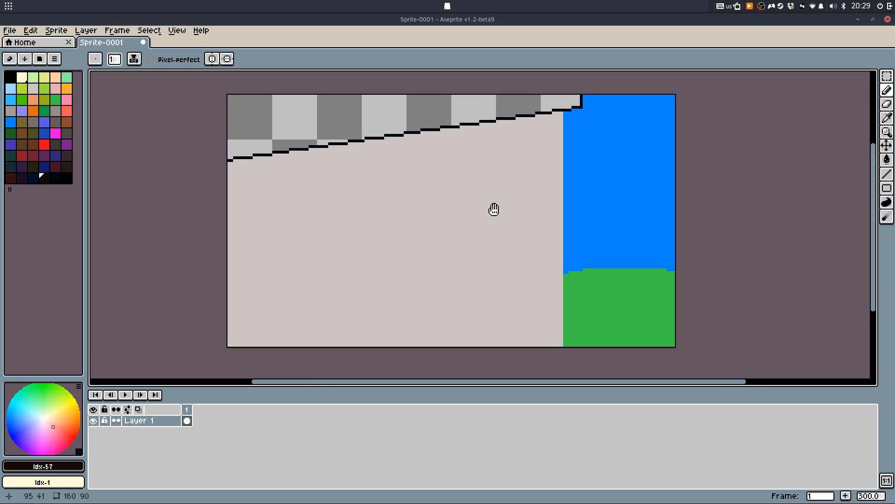
left_click_drag(494, 209, 489, 191)
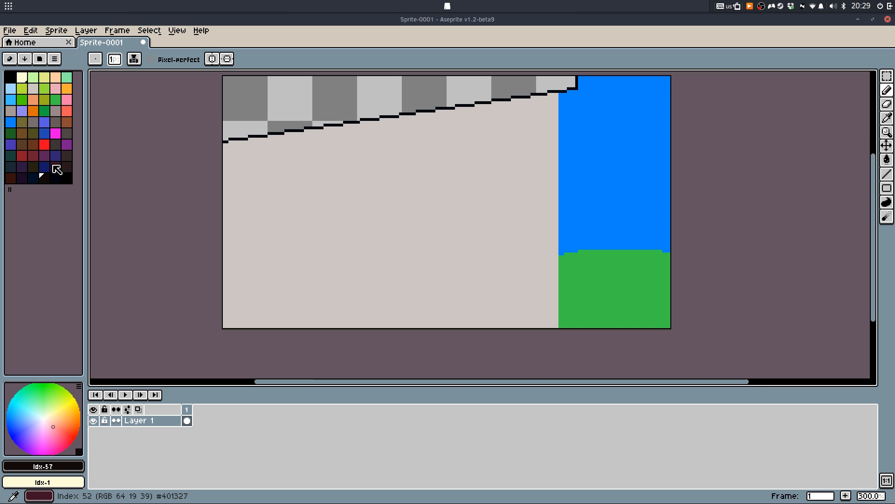
left_click(55, 166)
left_click(32, 178)
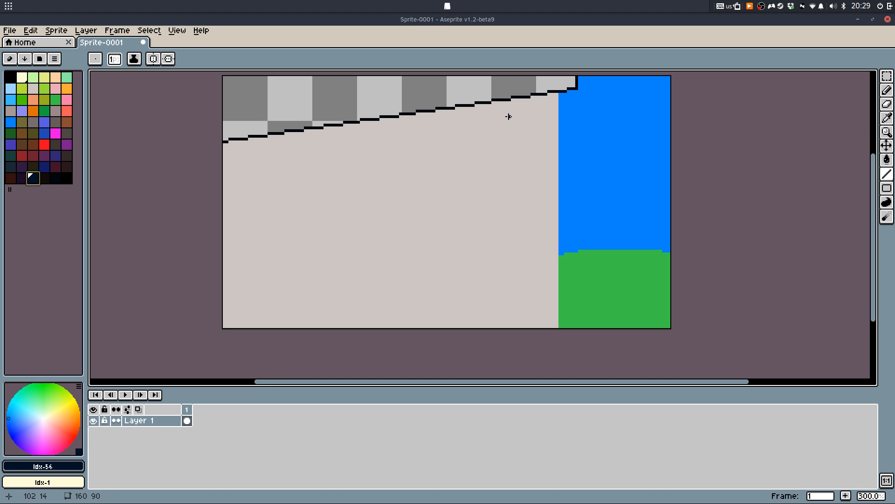
Remove the black sloping line's right end and fill the area above the line with the sky blue
key("g")
scroll(564, 107, "up", 3)
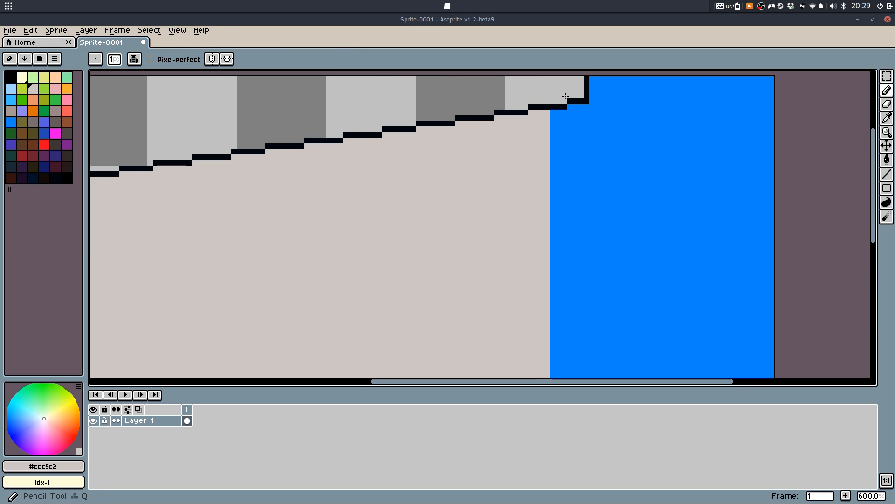
left_click(564, 107, "alt")
left_click(559, 107)
left_click(556, 97)
left_click(572, 101)
key("z")
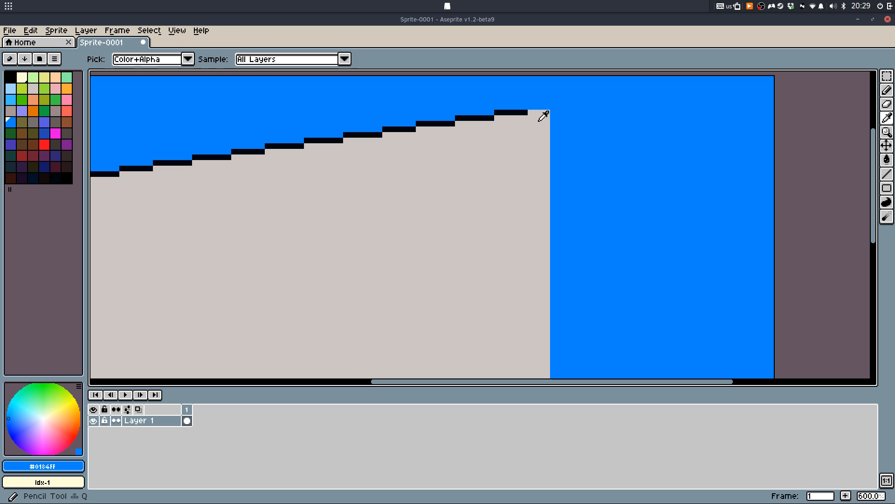
Extend the wall's right edge to the sprite's top edge in light grey and fill the area left of it light grey
left_click(540, 119, "alt")
left_click_drag(547, 113, 547, 76)
key("g")
left_click(529, 88)
scroll(519, 110, "down", 4)
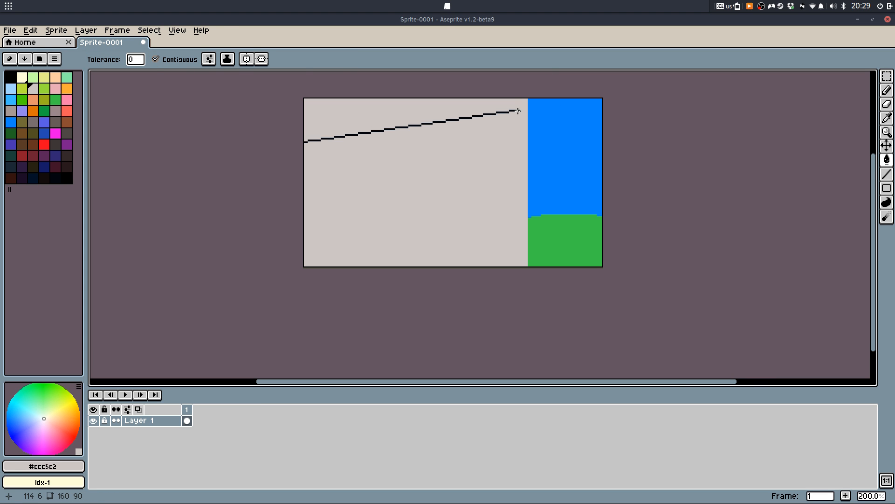
Select the wall area around the remaining black sloping line, delete its contents, and fill it with light grey
key("f")
left_click_drag(499, 114, 305, 211)
key("g")
key("f")
key("shift+f")
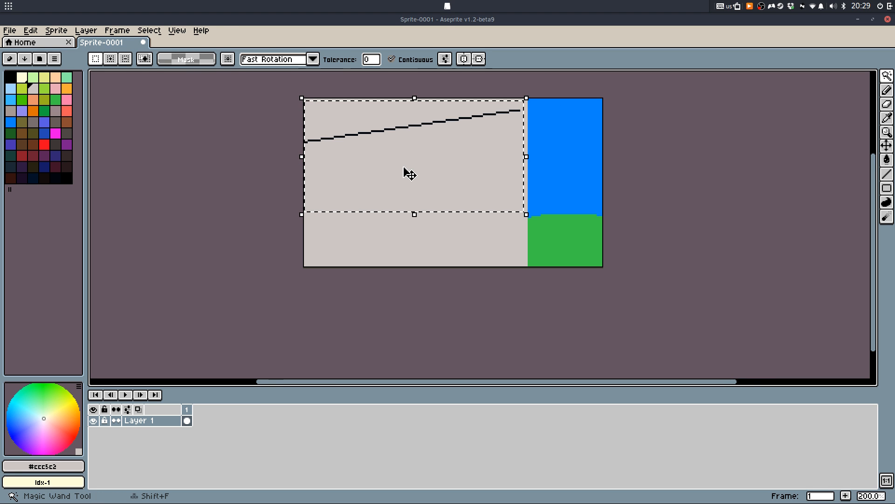
key("f")
key("Delete")
key("g")
left_click(403, 167)
key("f")
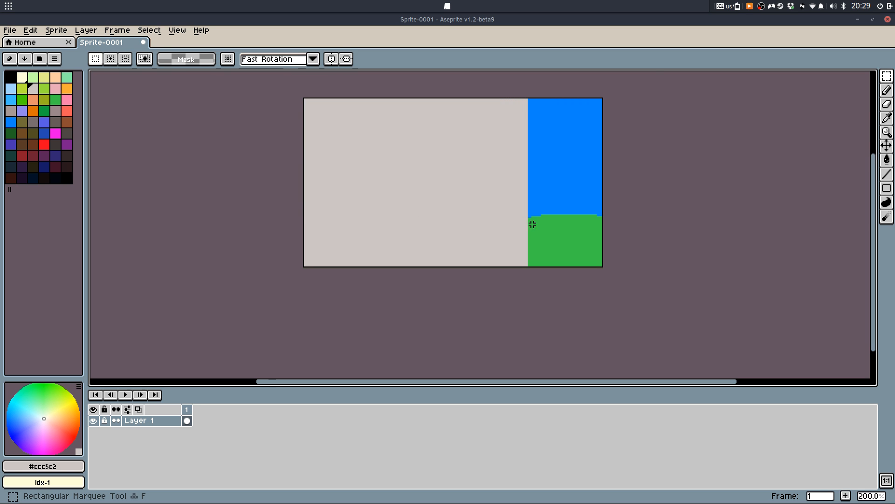
Draw a window outline on the wall in dark navy Idx-56, with sloping upper and lower edges and a vertical right side, and fill it
key("q")
scroll(494, 224, "up", 1)
scroll(458, 244, "down", 1)
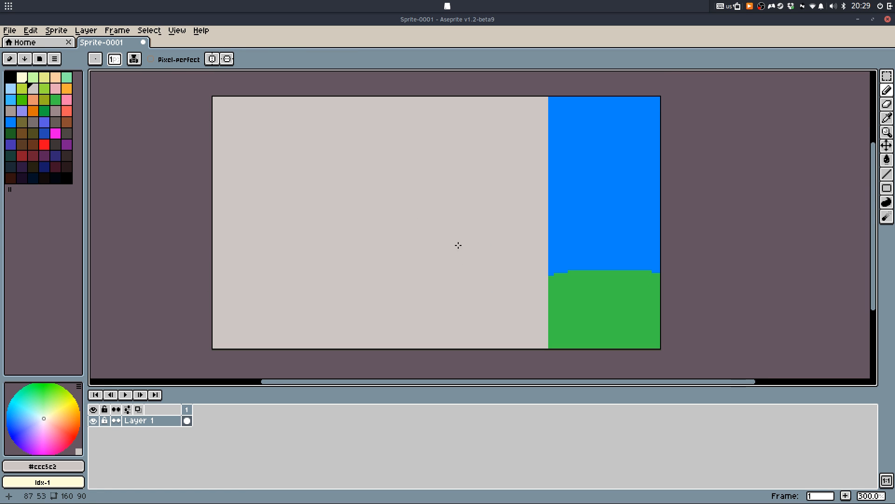
left_click(35, 179)
key("l")
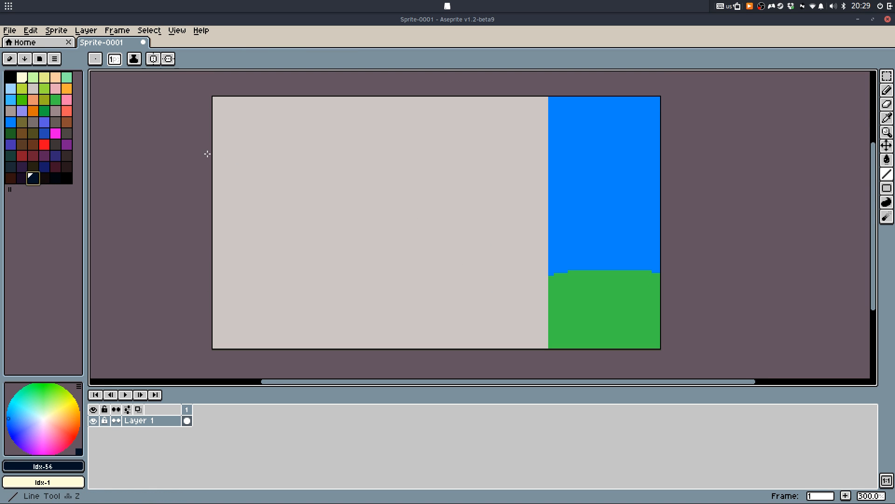
left_click_drag(208, 154, 270, 294)
key("ctrl+z")
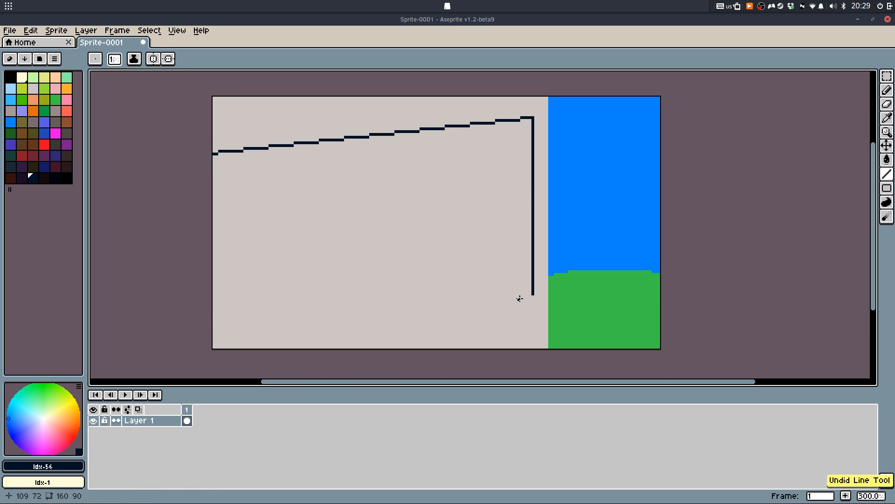
mouse_move(531, 294)
left_mouse_down()
mouse_move(348, 323)
mouse_move(205, 368)
mouse_move(157, 355)
mouse_move(154, 336)
left_mouse_up()
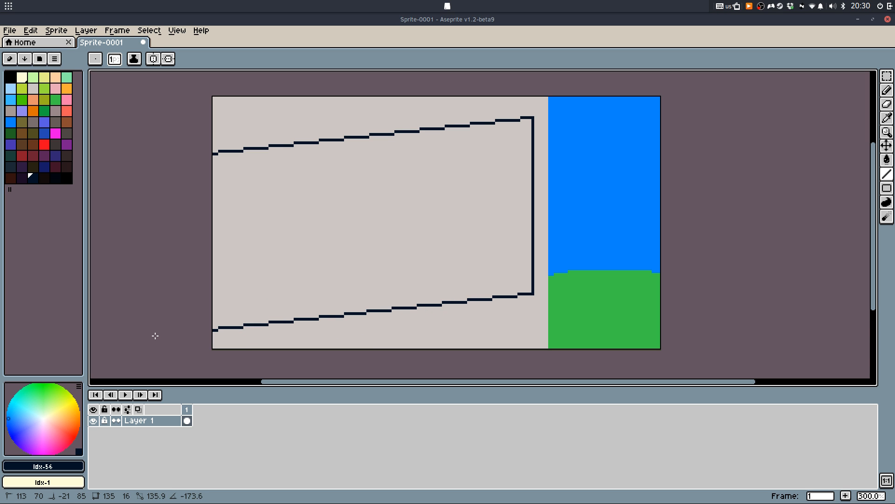
key("g")
left_click(435, 239)
Draw a vertical line in grey Idx-26 inside the dark window near its right side, and fill the strip right of it grey
key("b")
scroll(516, 150, "up", 3)
left_click(570, 128, "alt")
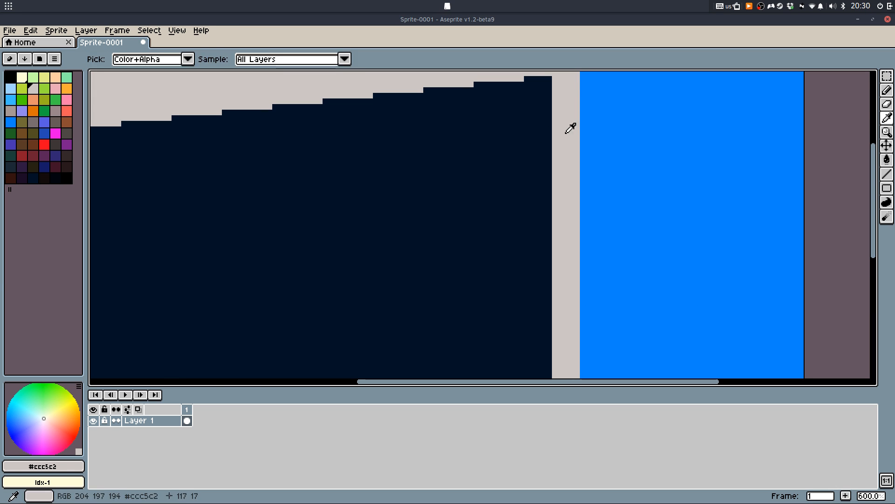
left_click(34, 122)
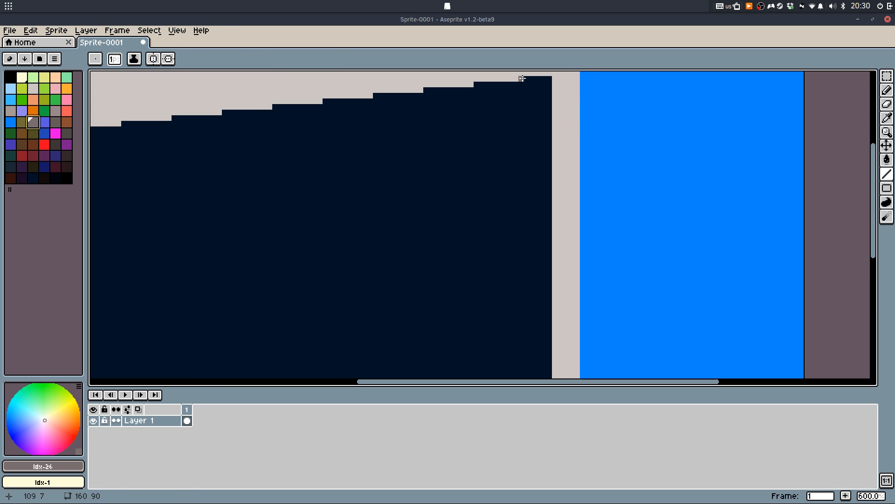
mouse_move(522, 78)
left_mouse_down()
mouse_move(517, 370)
mouse_move(527, 297)
mouse_move(528, 304)
left_mouse_up()
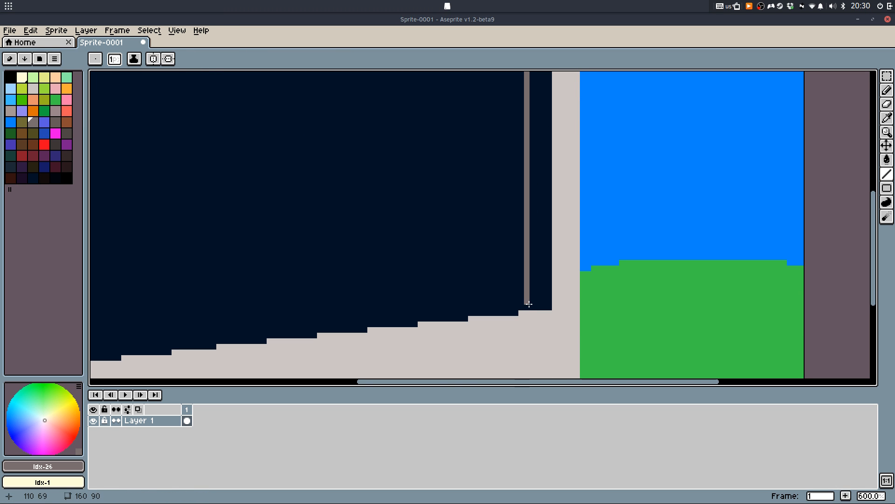
key("g")
left_click(538, 301)
scroll(511, 292, "down", 4)
Select the grey strip at the window's right side, move it about 11 pixels left, and clear the selection
key("b")
key("m")
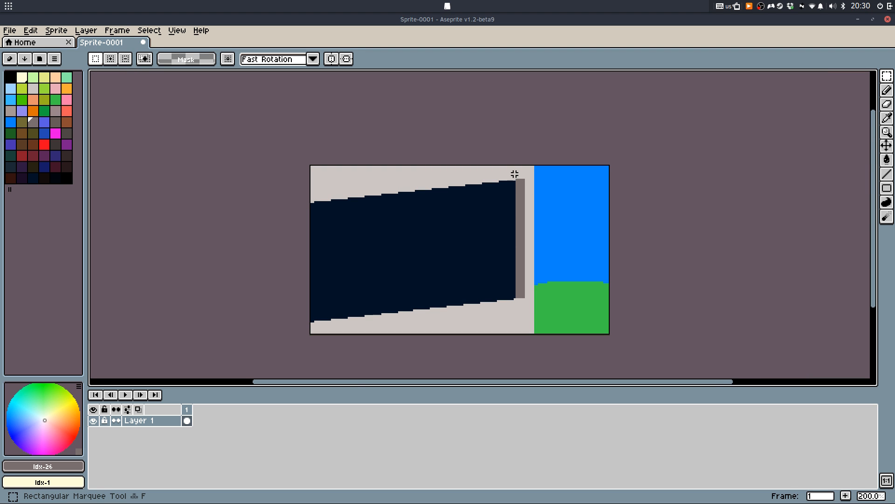
left_click_drag(511, 171, 531, 303)
left_click_drag(527, 269, 499, 266)
key("Return")
key("Return")
left_click(604, 279)
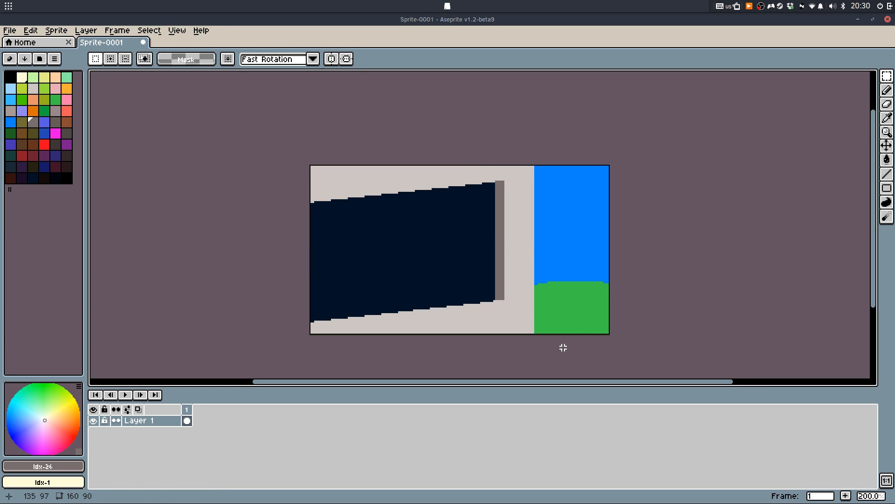
Draw a curved line across the green area's lower right corner in the strip's grey #7a6d70, and fill the corner grey
key("i")
scroll(516, 274, "up", 2)
left_click(443, 243)
key("l")
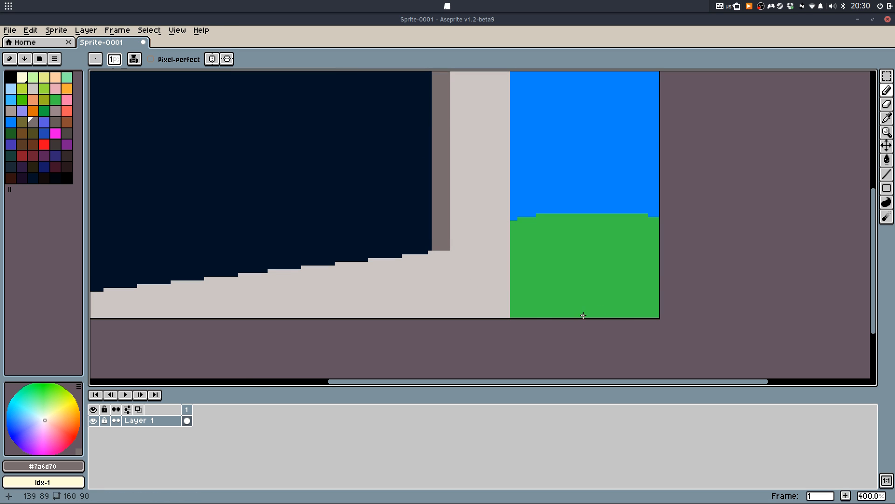
left_click_drag(533, 317, 660, 273)
key("g")
left_click(625, 303)
scroll(390, 252, "down", 2)
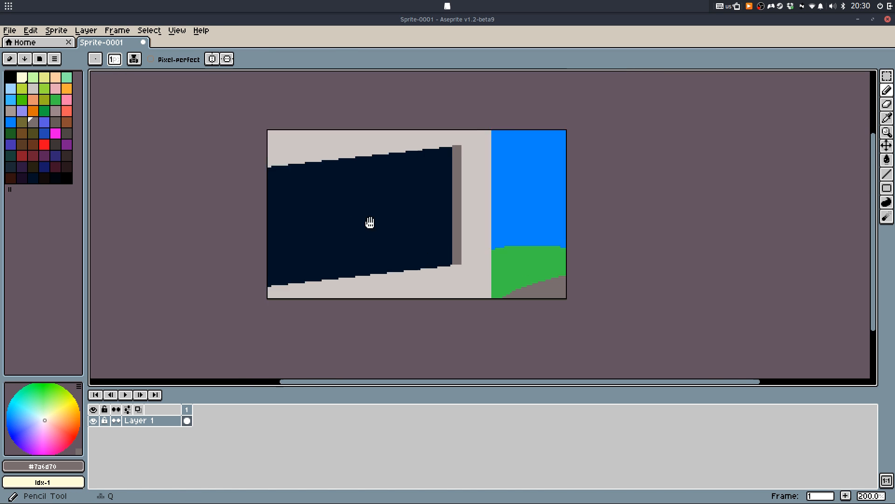
Fill the light grey wall with the orange palette colour Idx-11
left_click_drag(368, 224, 488, 219)
left_click(562, 206, "alt")
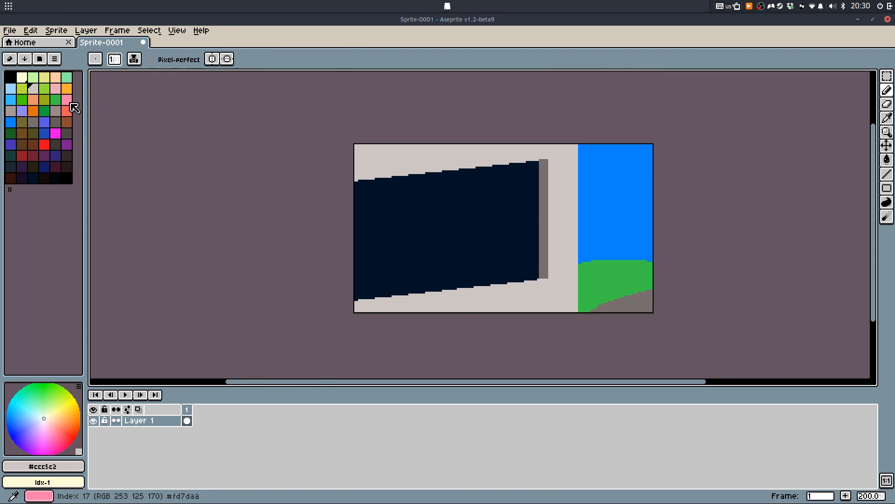
left_click(66, 88)
key("g")
left_click(396, 172)
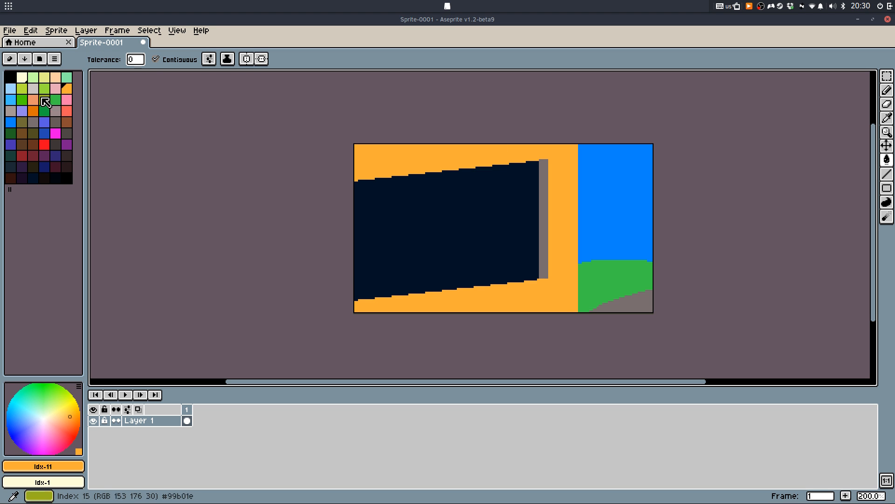
Try salmon Idx-14 on the window's side strip and replace it with a dark orange Idx-20 fill
left_click(32, 99)
left_click(542, 172)
scroll(522, 213, "up", 1)
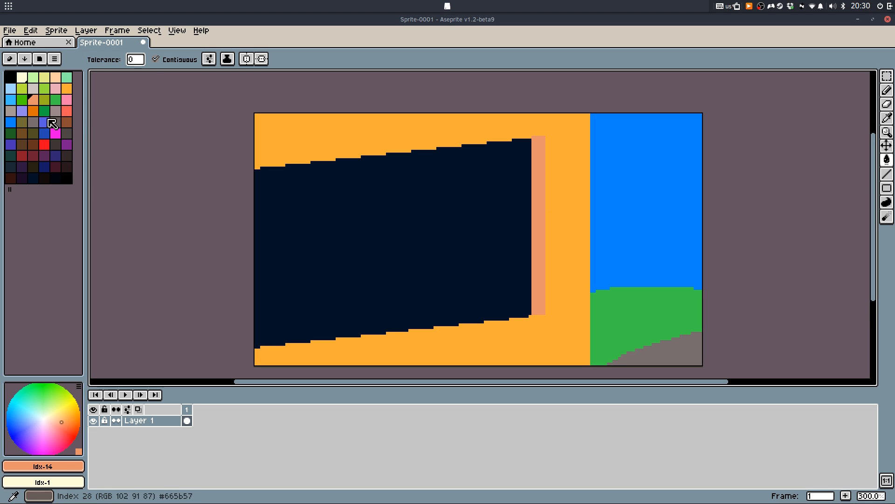
left_click(33, 111)
left_click(537, 261)
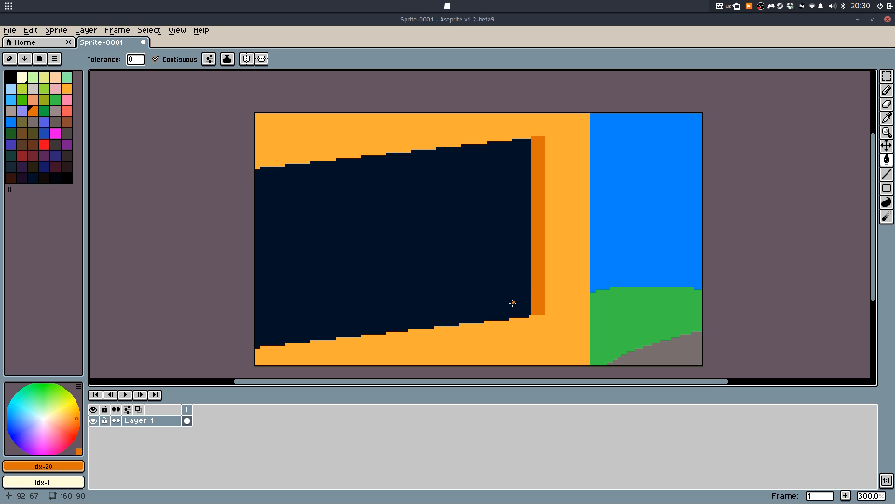
Rename the background artwork's layer as BG and add a new empty layer above it
scroll(512, 303, "down", 1)
scroll(510, 302, "up", 1)
double_click(170, 422)
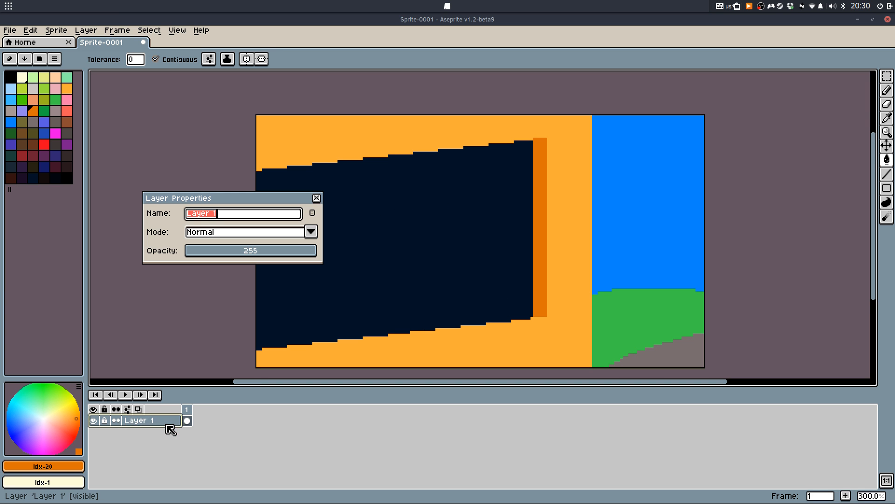
type("BG")
key("Return")
right_click(168, 425)
left_click(180, 420)
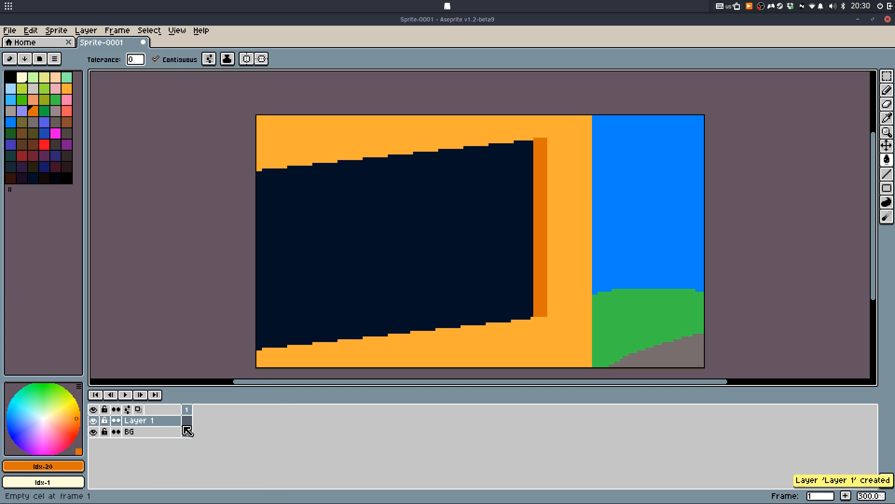
key("b")
scroll(415, 204, "down", 1)
scroll(412, 205, "up", 1)
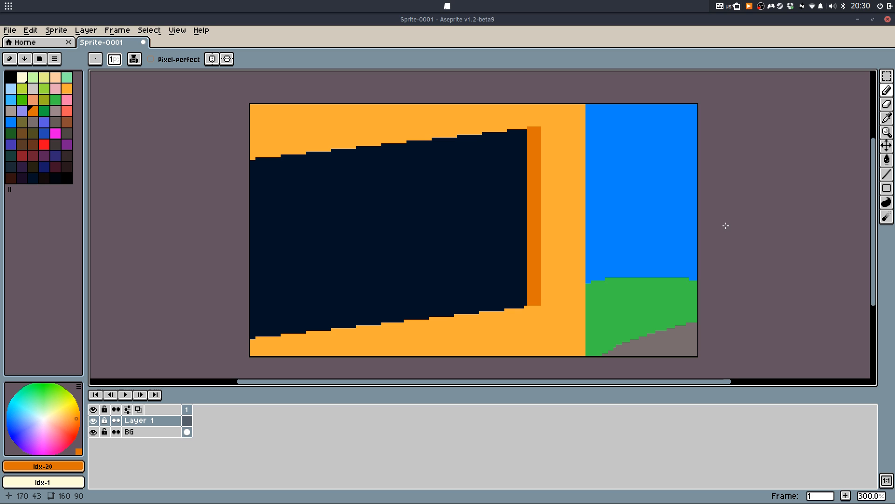
Switch to ghostwriter to review the Jogger scene outline in Stream.md, and return to the Aseprite drawing
left_click_drag(673, 230, 680, 228)
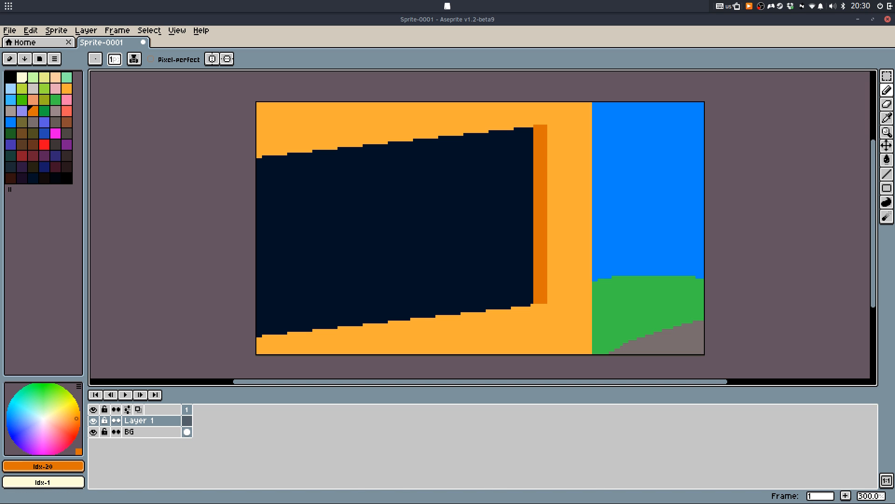
mouse_move(658, 495)
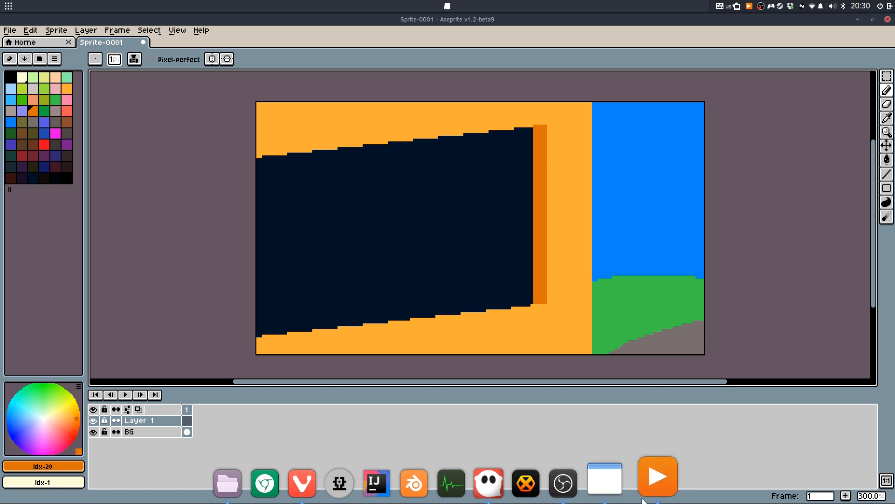
left_click(501, 478)
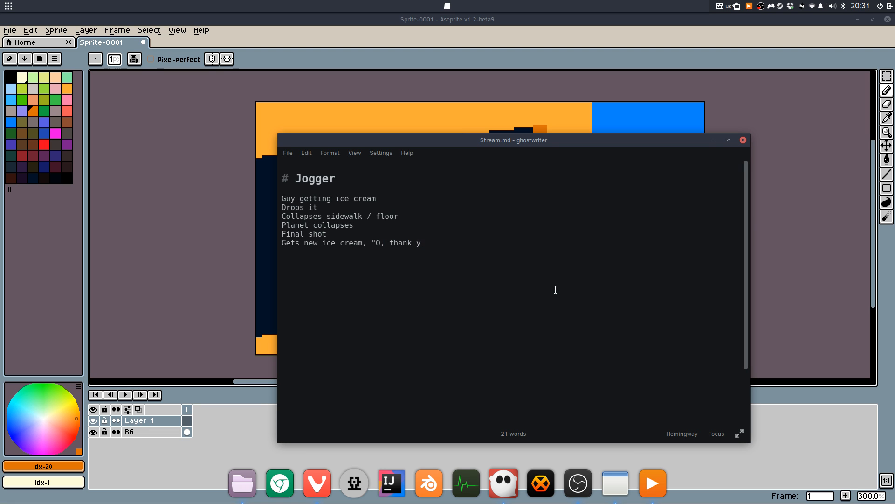
left_click(600, 36)
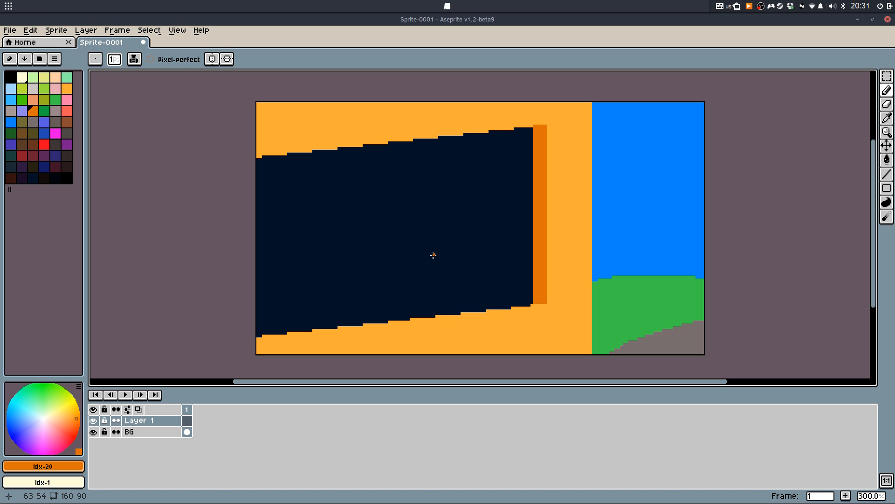
left_click_drag(413, 266, 410, 273)
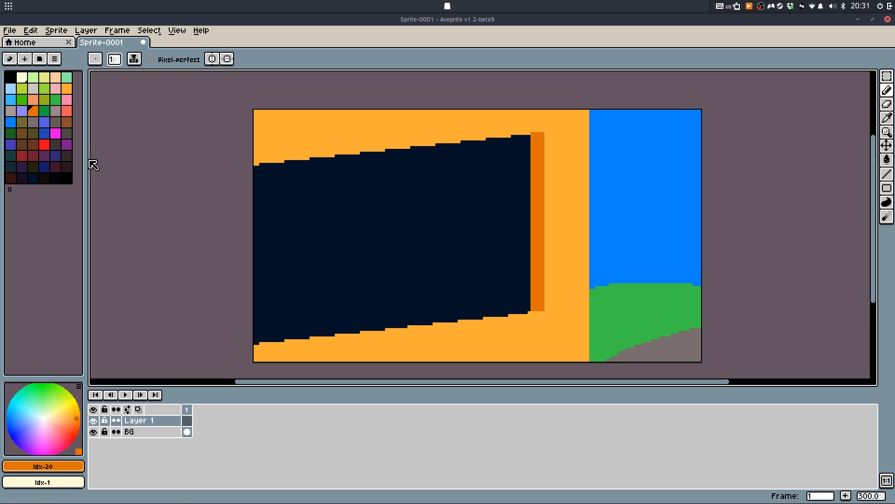
left_click(32, 177)
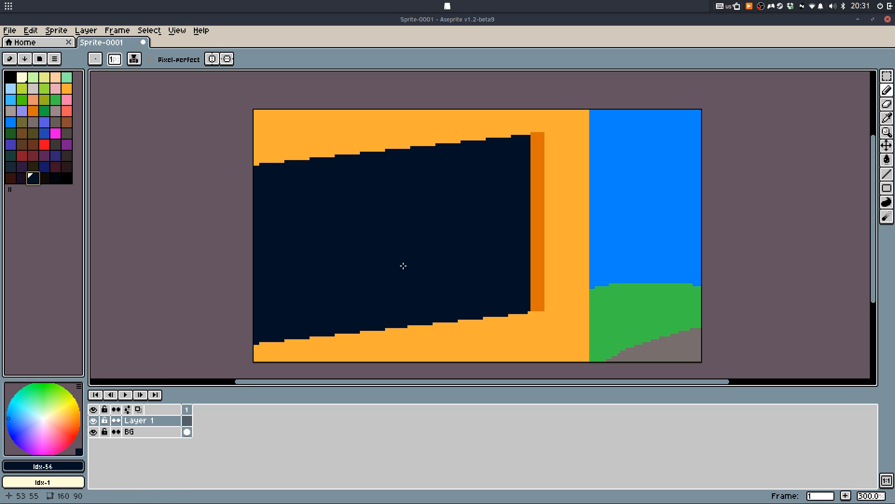
scroll(449, 271, "down", 1)
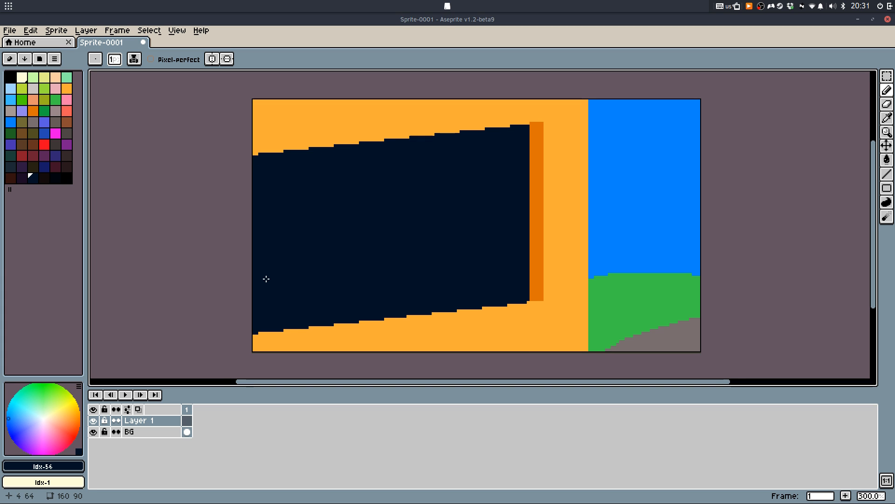
left_click_drag(317, 252, 325, 267)
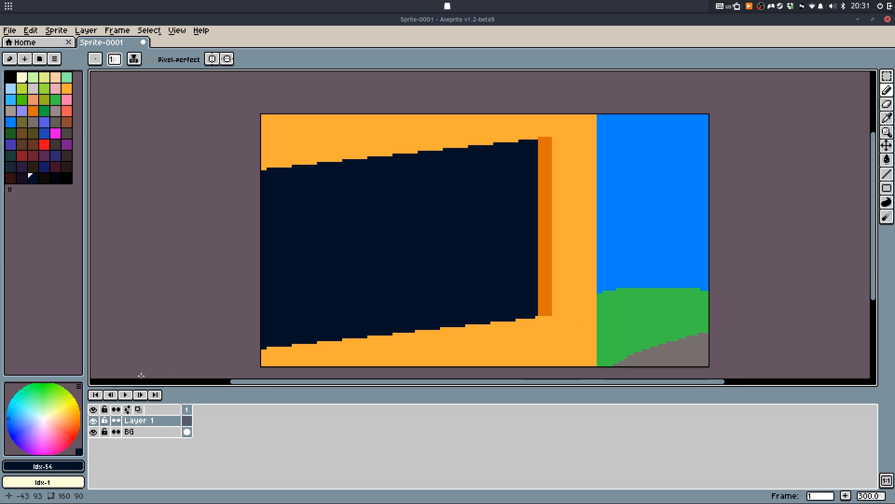
key("f")
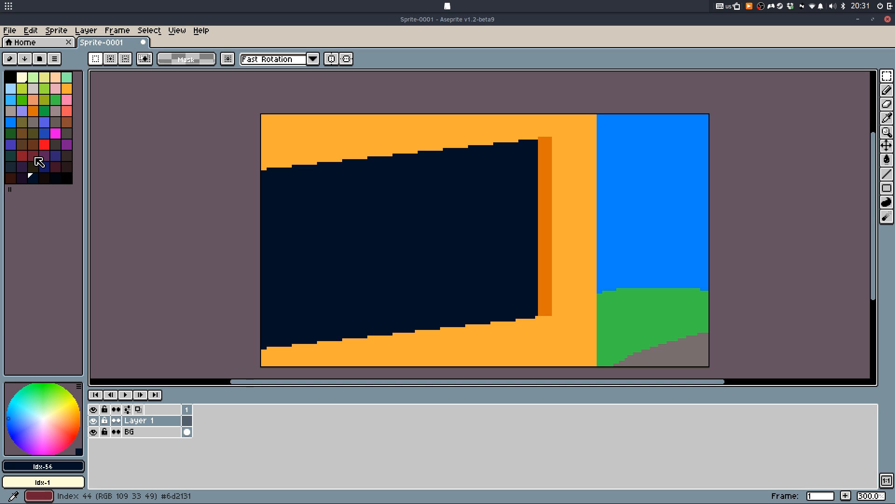
left_click_drag(307, 161, 310, 149)
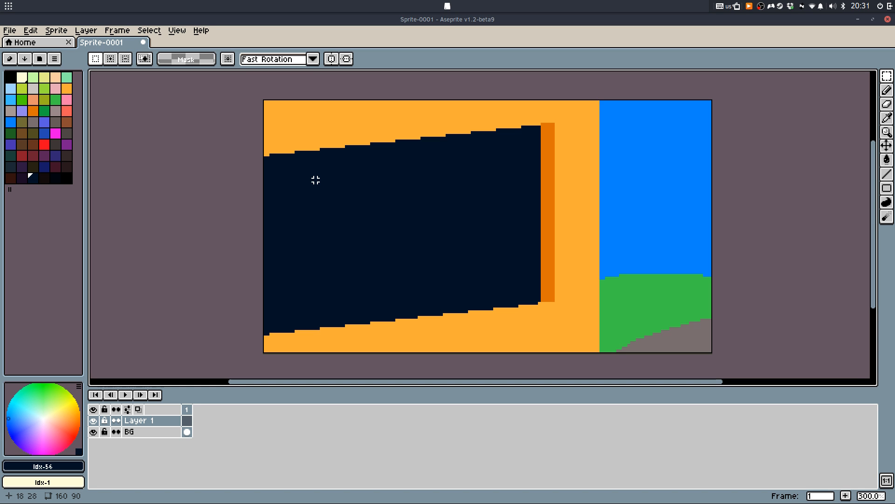
key("b")
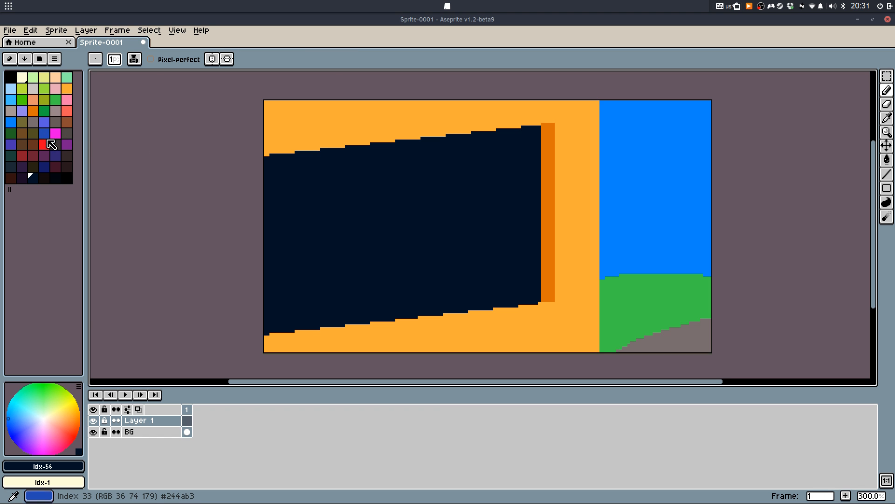
left_click(44, 145)
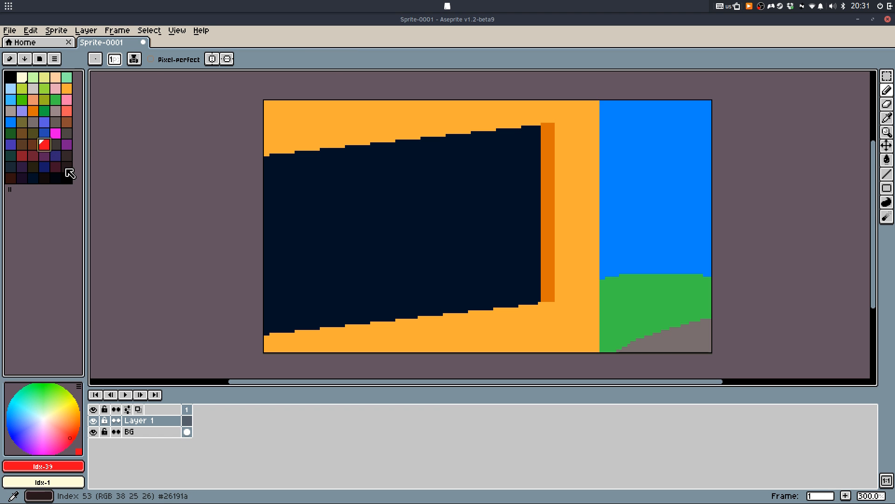
left_click(44, 156)
left_click(26, 146)
left_click(44, 110)
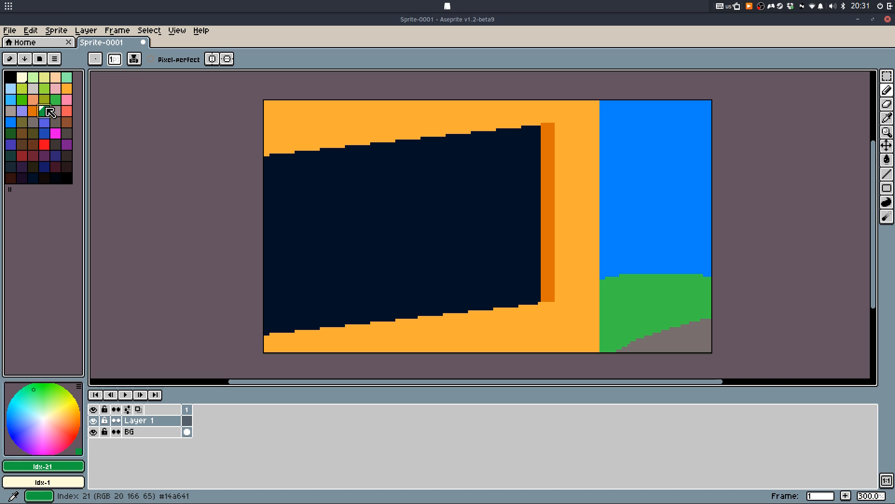
left_click(56, 100)
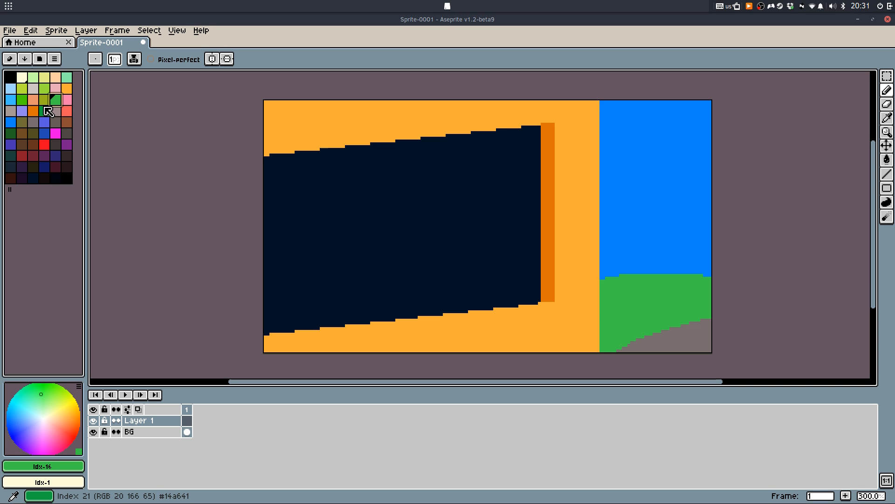
left_click(45, 112)
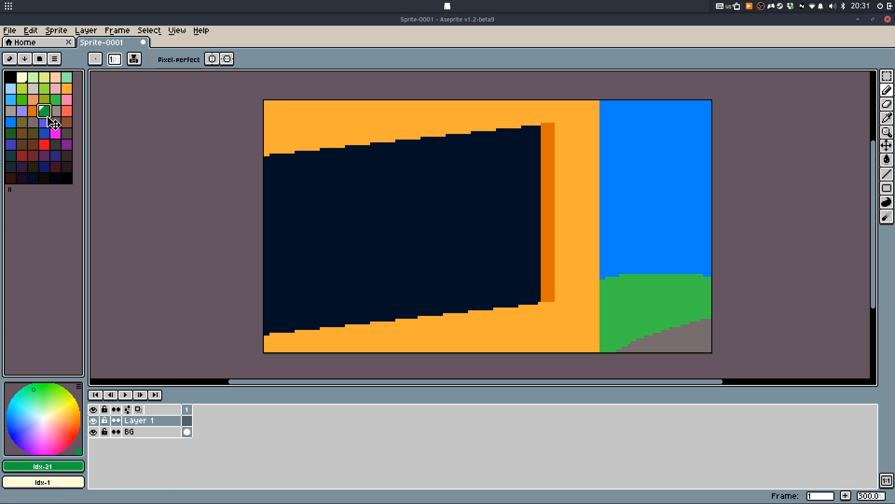
left_click(24, 111)
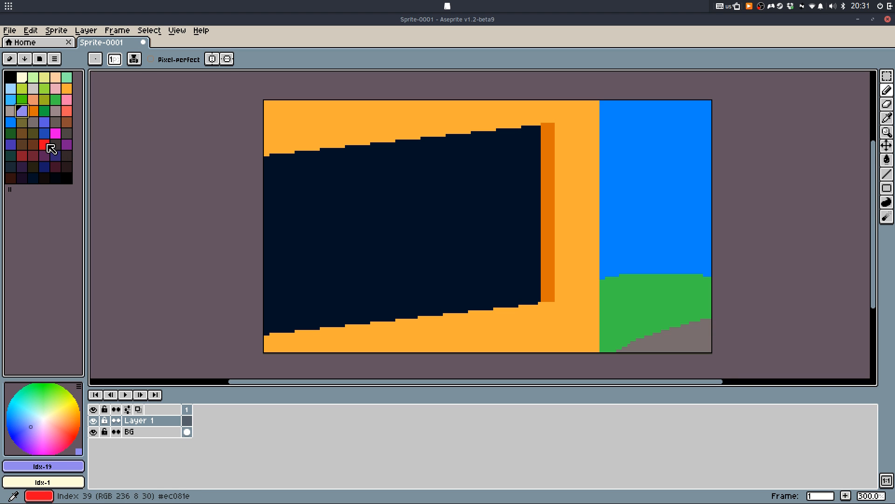
left_click(67, 89)
Draw a character's oval head outline about 45 px wide inside the dark window with brown Idx-29, undoing strokes that do not fit
scroll(306, 244, "up", 1)
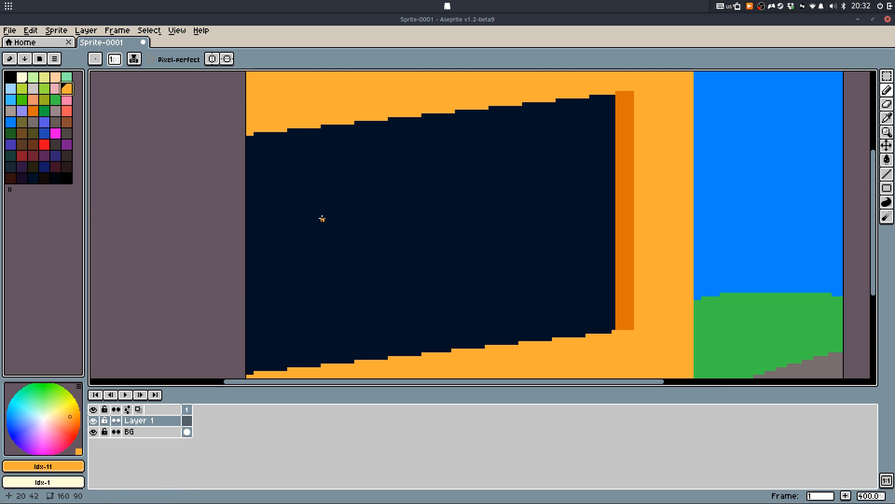
scroll(323, 218, "left", 2)
left_click(67, 122)
mouse_move(411, 266)
left_mouse_down()
mouse_move(383, 133)
mouse_move(462, 256)
left_mouse_up()
key("ctrl+z")
mouse_move(399, 220)
left_mouse_down()
mouse_move(393, 179)
mouse_move(501, 234)
mouse_move(408, 258)
mouse_move(415, 250)
mouse_move(392, 188)
mouse_move(520, 184)
mouse_move(440, 286)
mouse_move(387, 217)
mouse_move(411, 223)
mouse_move(532, 174)
mouse_move(442, 243)
mouse_move(432, 218)
mouse_move(448, 239)
mouse_move(387, 228)
mouse_move(496, 153)
mouse_move(555, 215)
mouse_move(436, 240)
mouse_move(437, 230)
mouse_move(450, 240)
mouse_move(445, 143)
mouse_move(562, 153)
mouse_move(511, 239)
mouse_move(431, 235)
mouse_move(397, 203)
mouse_move(551, 171)
mouse_move(519, 234)
mouse_move(422, 225)
mouse_move(559, 176)
mouse_move(508, 259)
mouse_move(445, 247)
left_mouse_up()
key("ctrl+z")
key("ctrl+z")
key("ctrl+z")
key("ctrl+z")
key("ctrl+z")
key("ctrl+z")
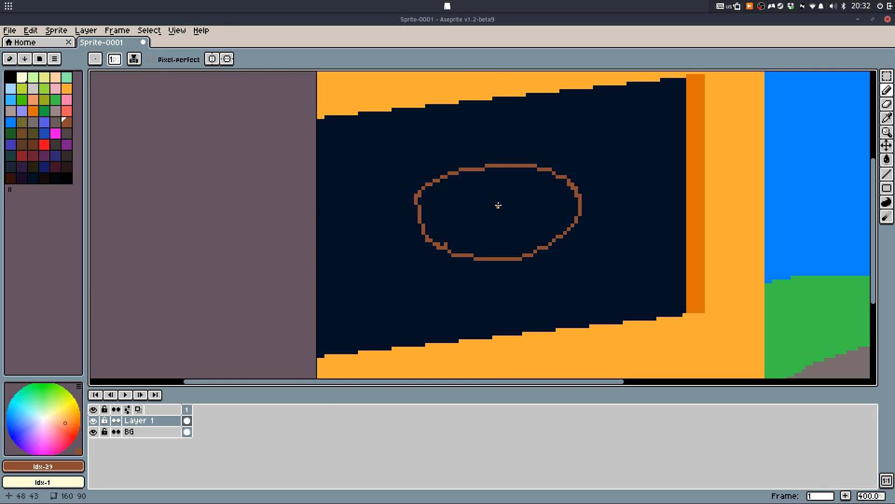
left_click_drag(498, 205, 499, 222)
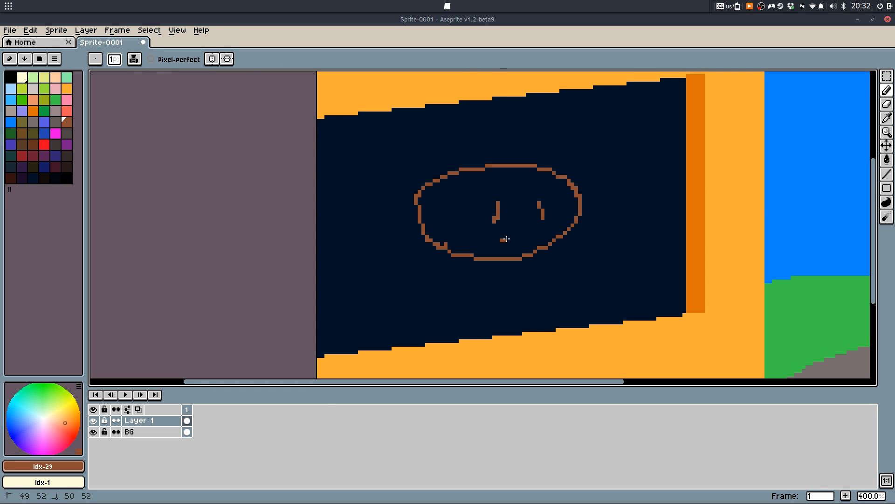
key("ctrl+z")
key("ctrl+z")
key("ctrl+z")
Draw two small, widely spaced eyes and a smiling mouth in the oval head, and a flat-topped hat on top of it
left_click_drag(476, 210, 468, 217)
left_click_drag(561, 202, 567, 215)
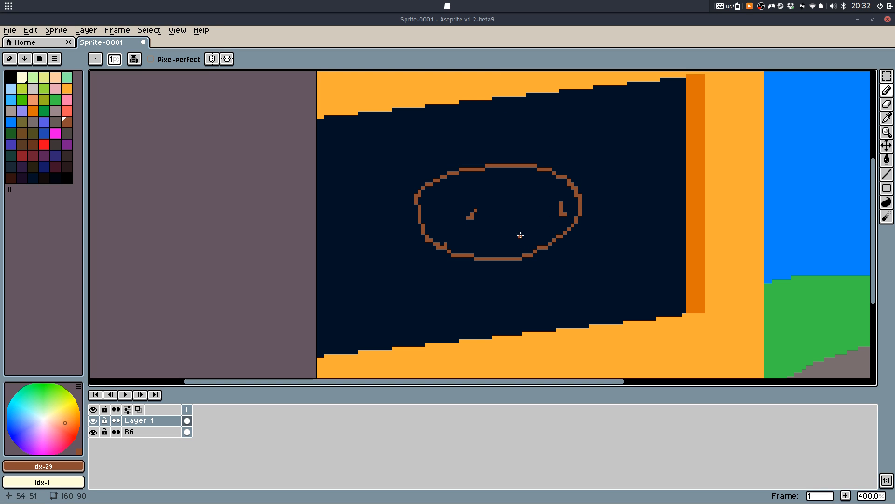
left_click_drag(487, 240, 526, 236)
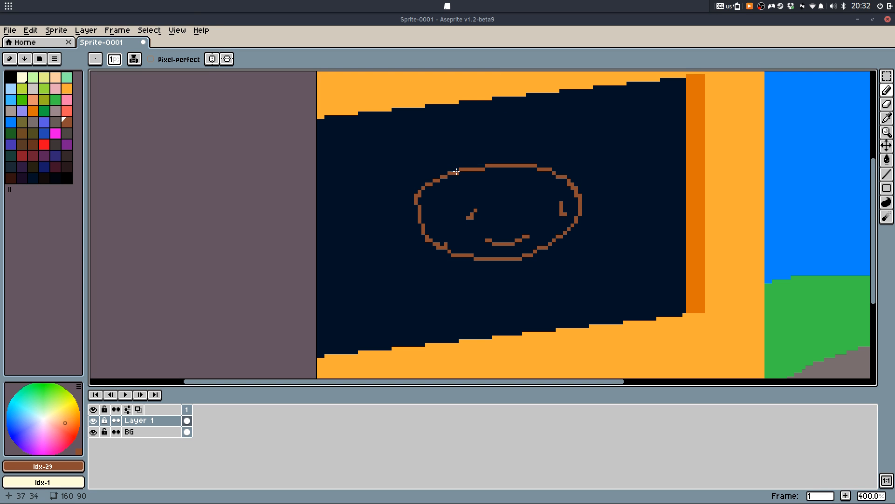
mouse_move(456, 171)
left_mouse_down()
mouse_move(457, 137)
mouse_move(543, 135)
left_mouse_up()
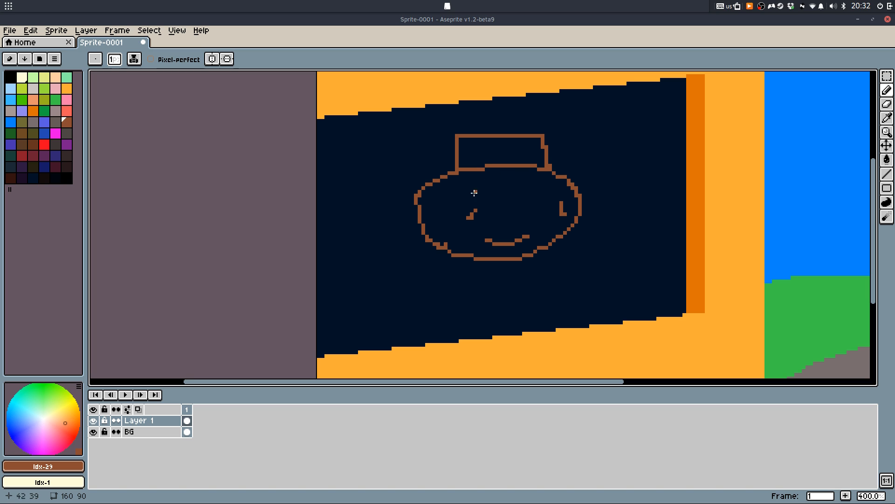
Draw the body's two sloping sides from the head down to the window sill, and a bow tie below the chin
scroll(474, 193, "down", 2)
left_click_drag(463, 202, 453, 228)
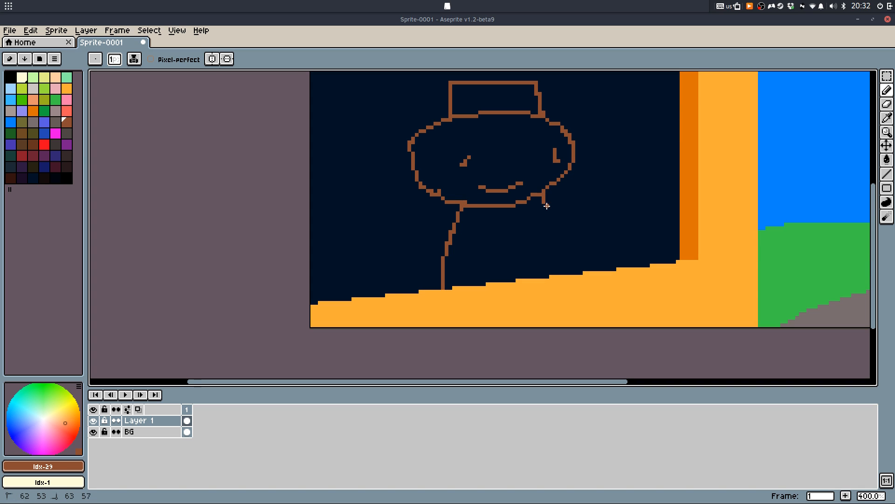
key("ctrl+z")
left_click_drag(530, 200, 551, 264)
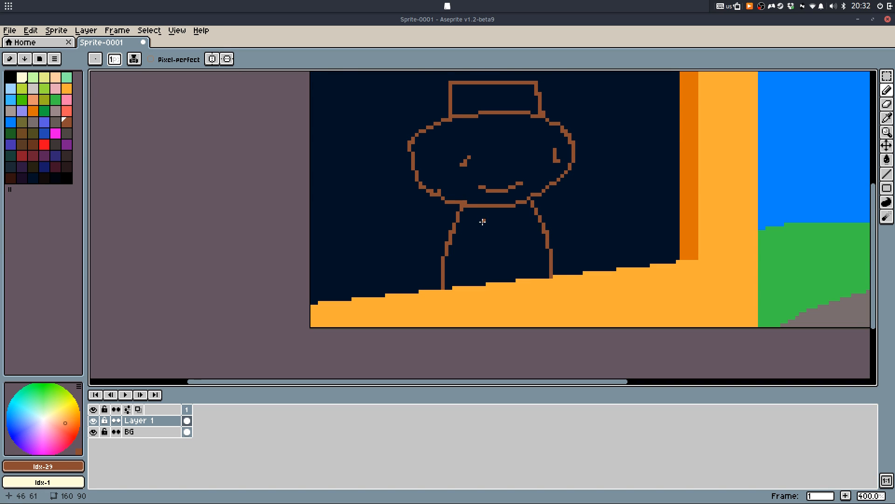
mouse_move(484, 216)
left_mouse_down()
mouse_move(487, 235)
mouse_move(522, 232)
mouse_move(526, 221)
mouse_move(503, 225)
left_mouse_up()
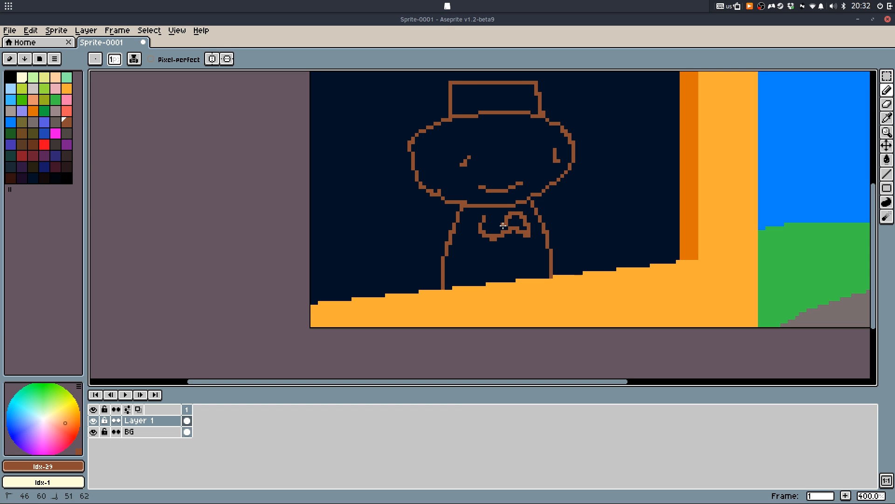
Close the bottom of the body outline with a brown line along the stepped edge of the window sill
scroll(524, 256, "down", 2)
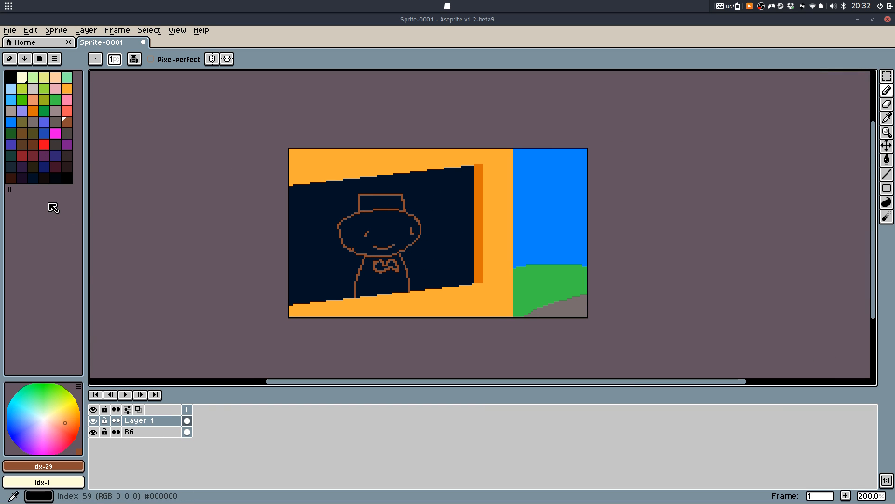
scroll(383, 274, "up", 5)
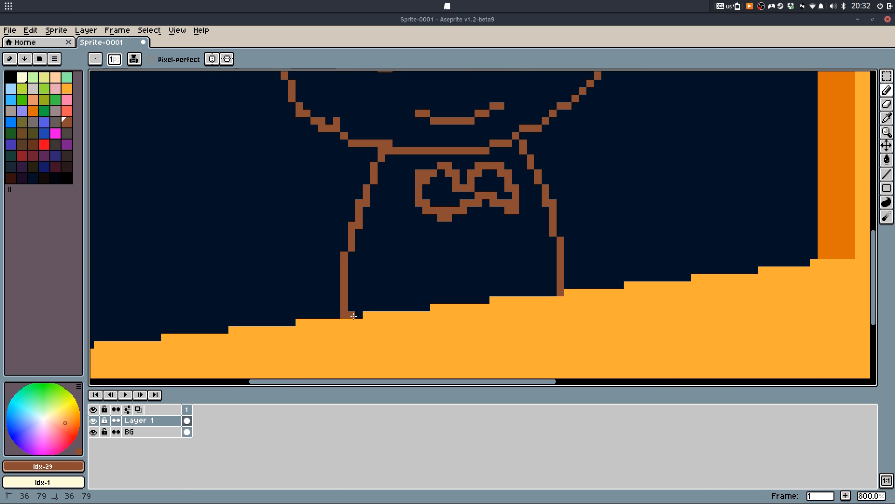
mouse_move(372, 308)
left_mouse_down()
mouse_move(427, 308)
mouse_move(359, 313)
mouse_move(366, 307)
left_mouse_up()
key("l")
mouse_move(436, 300)
left_mouse_down()
mouse_move(546, 291)
mouse_move(492, 293)
left_mouse_up()
key("ctrl+z")
Move the outlined character left and slightly down, 8 px from the canvas's left edge and 8 px from its bottom edge
scroll(511, 251, "down", 1)
scroll(505, 205, "down", 2)
key("v")
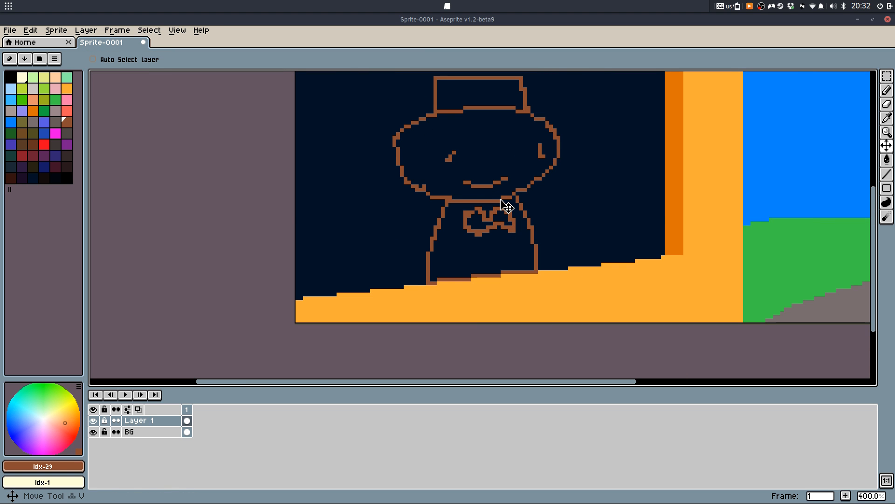
scroll(506, 206, "up", 1)
mouse_move(506, 206)
left_mouse_down()
mouse_move(447, 201)
mouse_move(483, 253)
mouse_move(450, 262)
left_mouse_up()
scroll(511, 194, "down", 2)
key("b")
left_click_drag(734, 271, 636, 250)
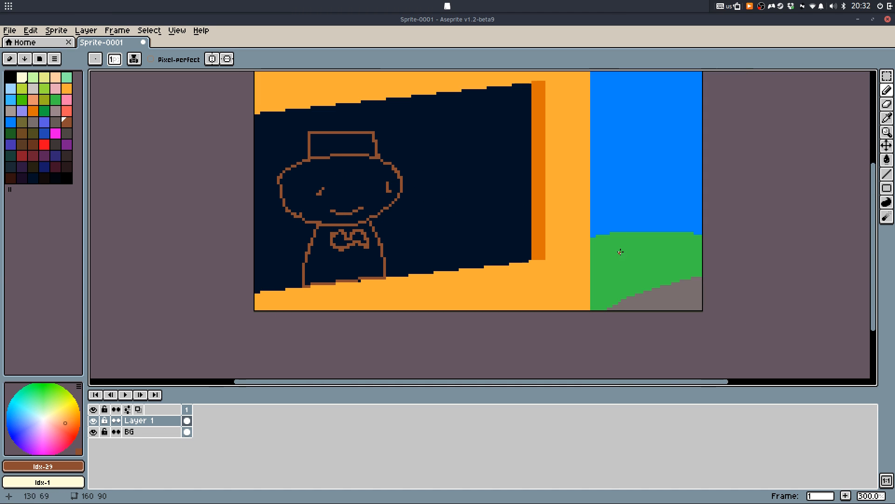
left_click_drag(576, 260, 582, 290)
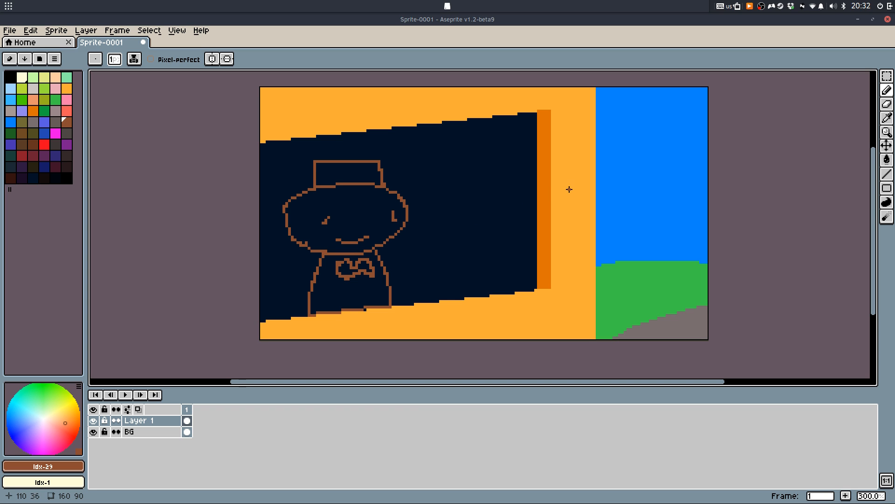
key("ctrl+z")
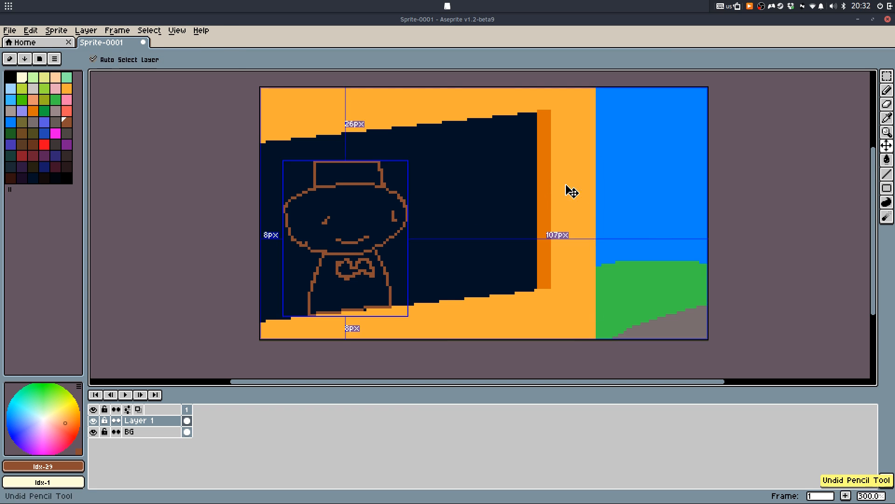
left_click_drag(566, 183, 628, 196)
mouse_move(591, 275)
left_mouse_down()
mouse_move(532, 260)
mouse_move(514, 219)
left_mouse_up()
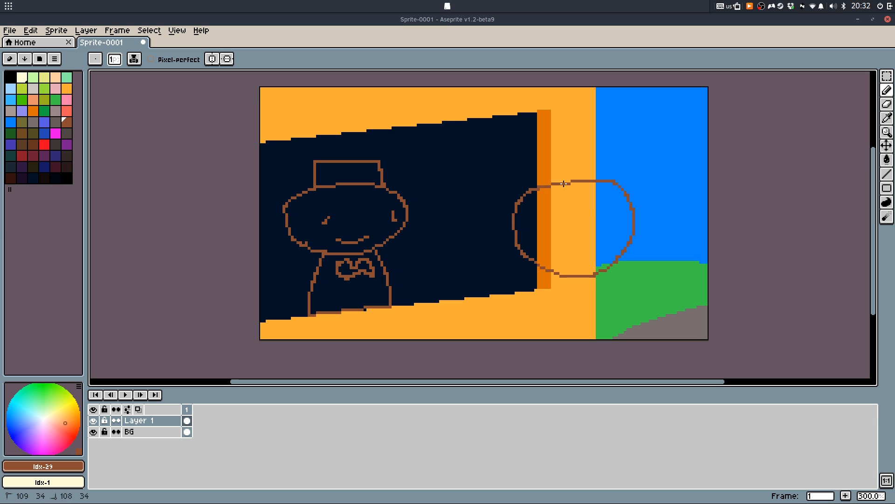
key("ctrl+z")
mouse_move(573, 278)
left_mouse_down()
mouse_move(552, 282)
mouse_move(569, 186)
mouse_move(650, 212)
mouse_move(622, 291)
mouse_move(539, 281)
mouse_move(556, 284)
mouse_move(604, 208)
mouse_move(632, 271)
mouse_move(561, 273)
mouse_move(580, 287)
mouse_move(541, 262)
mouse_move(610, 222)
mouse_move(667, 264)
mouse_move(643, 312)
mouse_move(551, 300)
left_mouse_up()
key("ctrl+z")
key("ctrl+z")
key("ctrl+z")
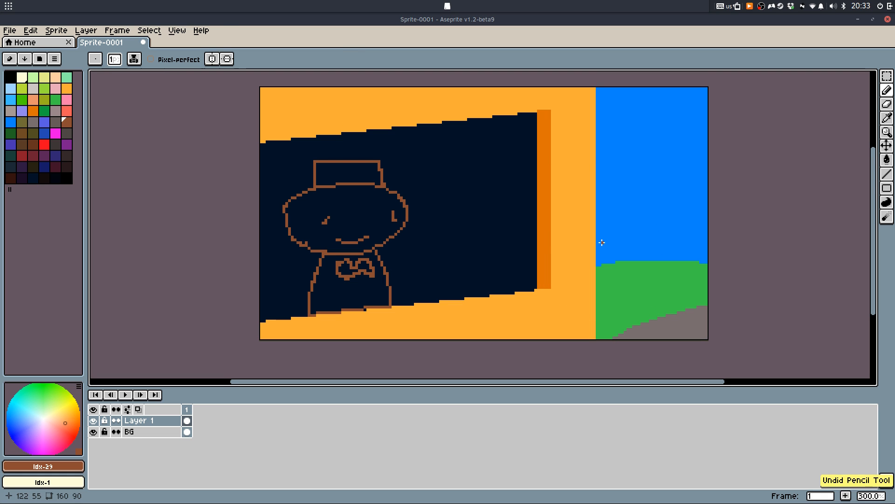
Draw the customer's large round head in brown, overlapping the corner where the van window meets its orange frame
mouse_move(598, 228)
left_mouse_down()
mouse_move(530, 243)
mouse_move(517, 282)
mouse_move(562, 315)
left_mouse_up()
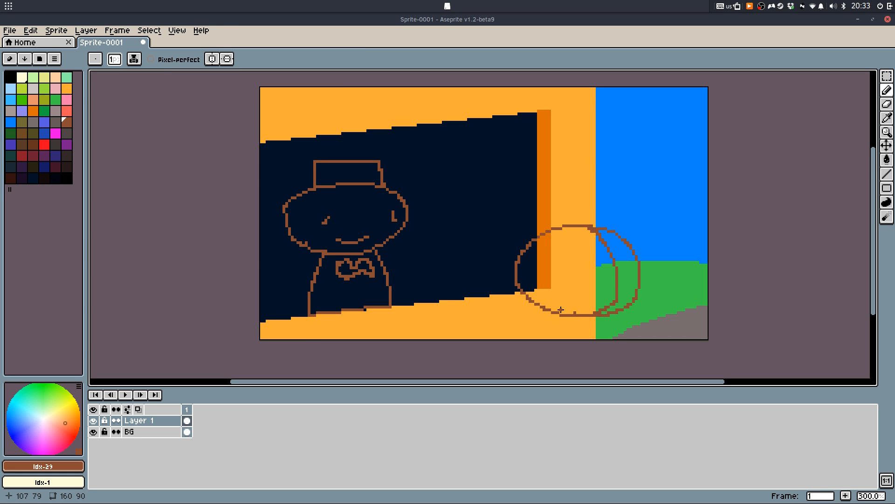
scroll(560, 310, "up", 2)
left_click_drag(542, 275, 518, 316)
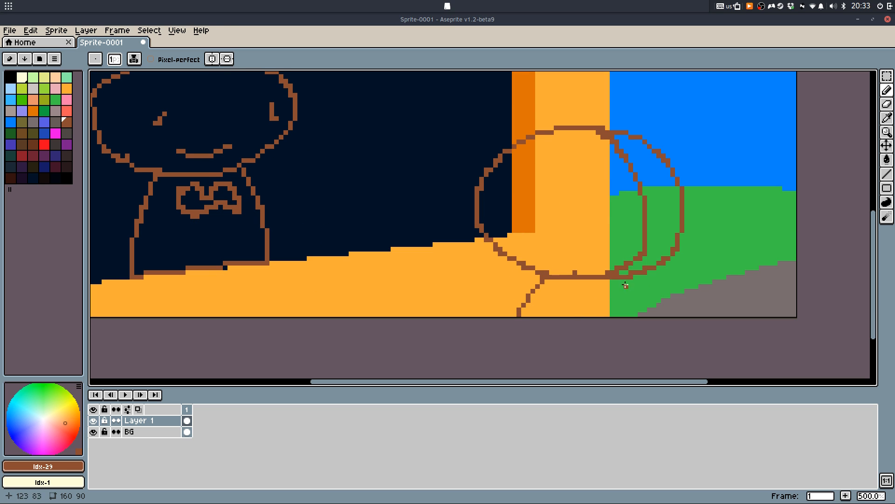
key("ctrl+z")
left_click_drag(513, 262, 421, 315)
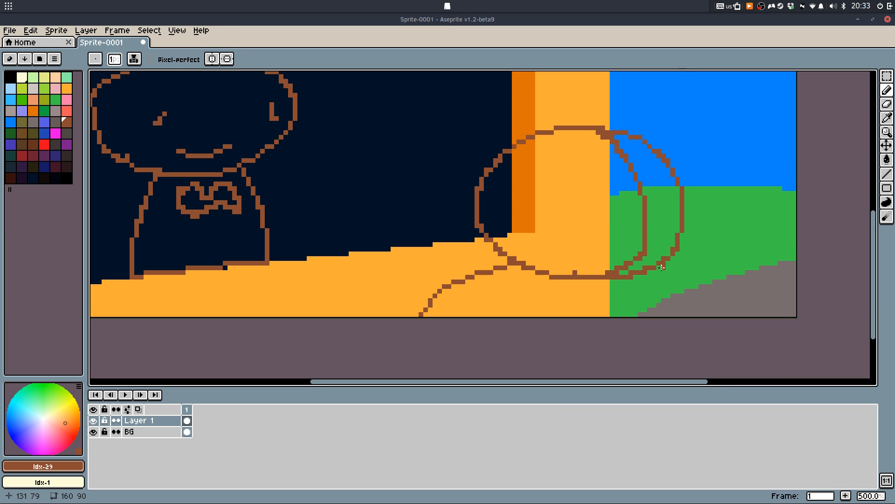
key("ctrl+z")
Draw the customer's curved shoulders from both sides of the head down to the canvas's bottom edge, with a wider second line for the left shoulder
left_click_drag(519, 264, 491, 338)
mouse_move(658, 276)
left_mouse_down()
mouse_move(681, 259)
mouse_move(711, 324)
left_mouse_up()
left_click_drag(500, 251, 436, 316)
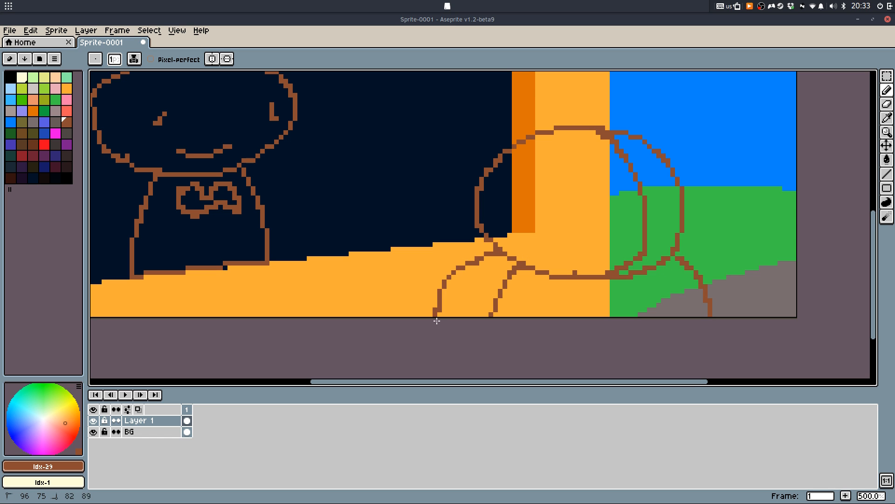
Fill every enclosed part of the customer's head and shoulders with the outline's brown to form a solid silhouette
key("g")
left_click(483, 278)
left_click(536, 296)
left_click(559, 228)
left_click(642, 223)
left_click(623, 272)
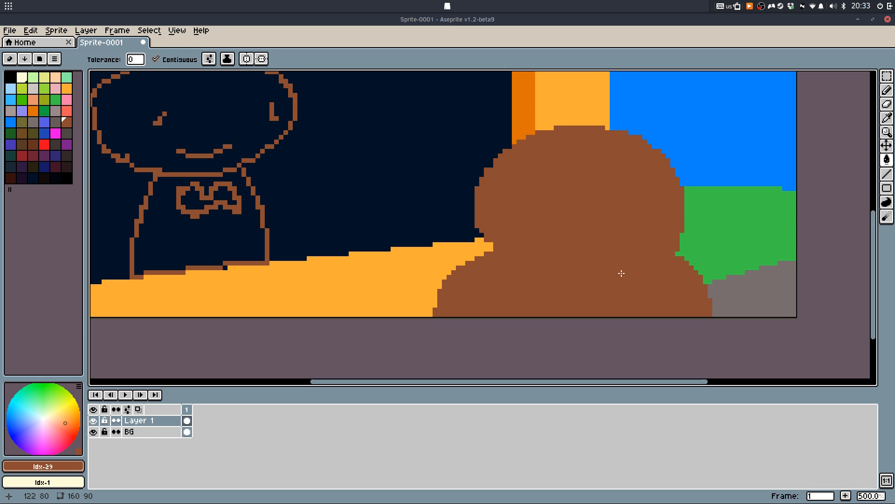
Try orange, salmon and light blue fills on the customer's silhouette, and recolour it brown
left_click(66, 88)
left_click(513, 195)
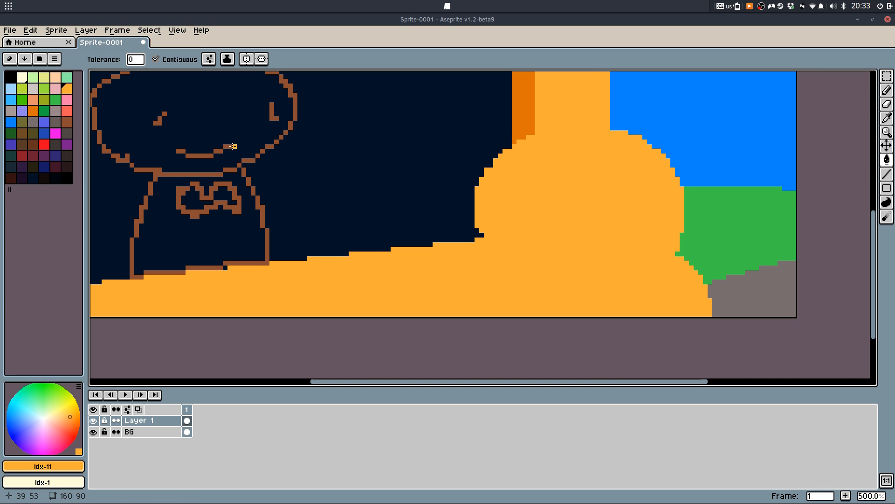
key("ctrl+z")
left_click(37, 103)
left_click(559, 210)
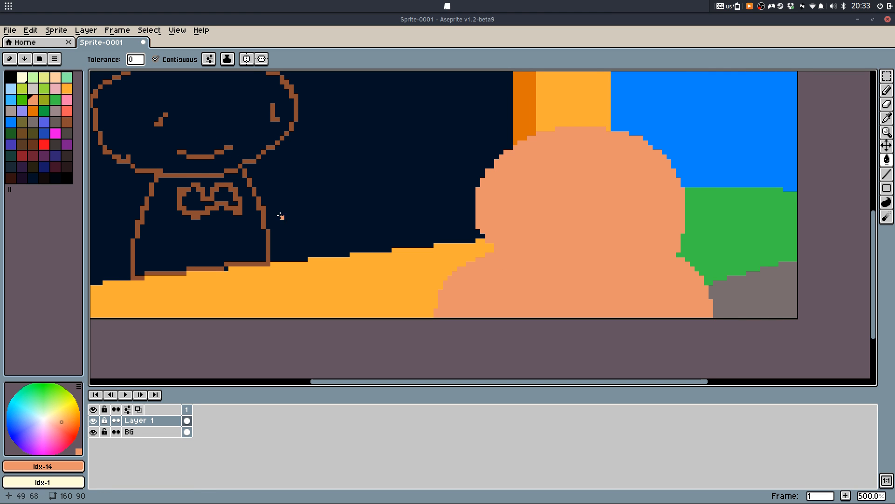
left_click(11, 100)
left_click(490, 303)
left_click_drag(371, 154, 376, 169)
left_click(66, 122)
left_click(543, 240)
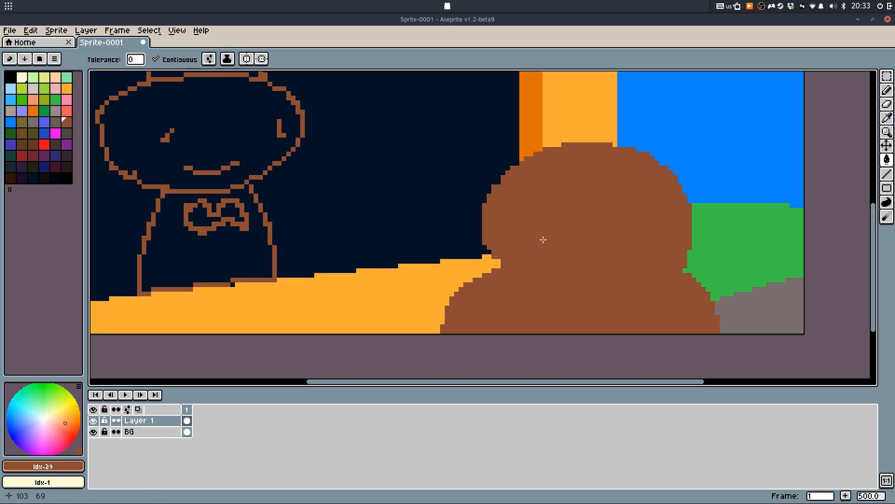
Fill the customer's silhouette with purple (idx-41)
left_click_drag(228, 200, 324, 267)
scroll(323, 266, "down", 2)
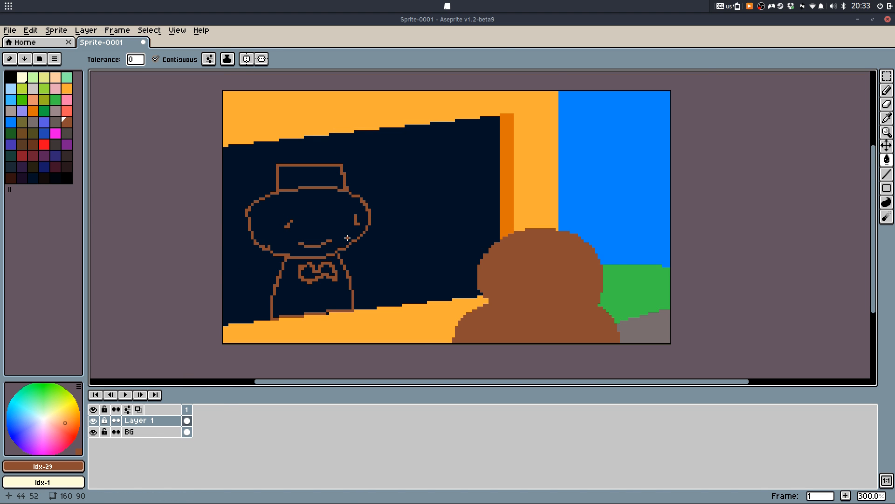
scroll(558, 311, "up", 2)
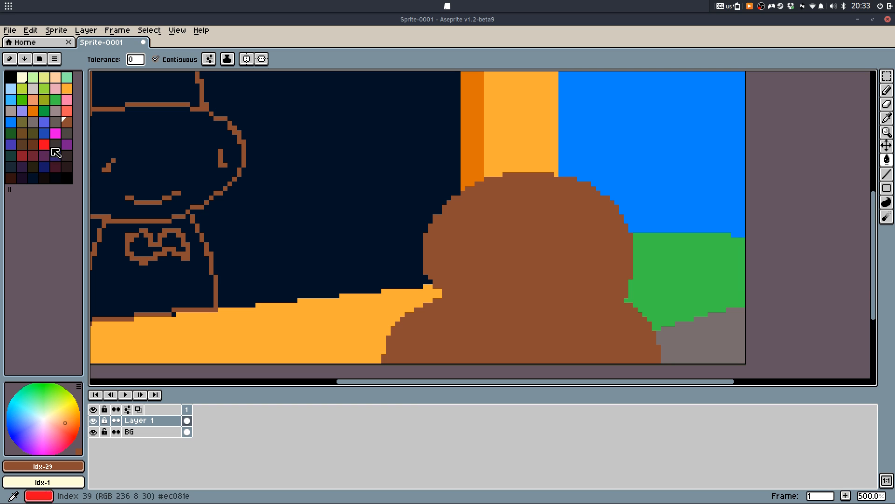
left_click(69, 144)
left_click(467, 233)
scroll(326, 160, "down", 2)
Trim the stepped edge of the customer's left shoulder with the eraser into a more even slope
key("b")
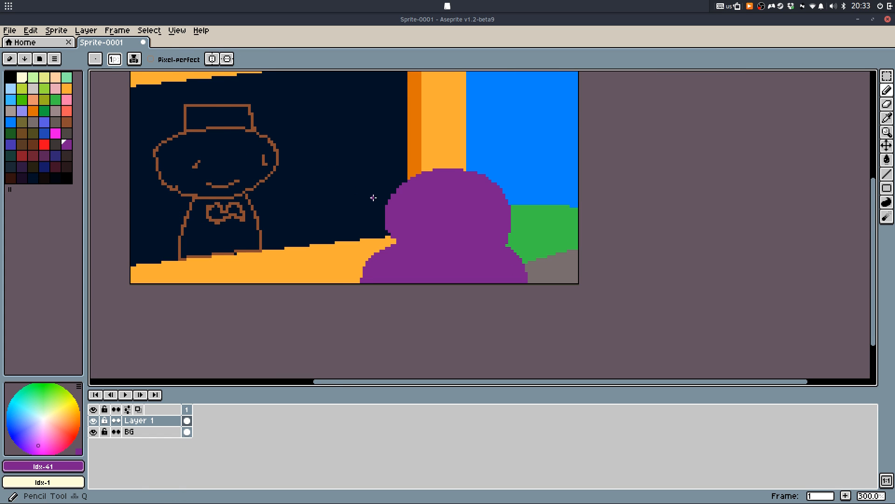
scroll(414, 267, "up", 2)
key("e")
scroll(413, 264, "up", 1)
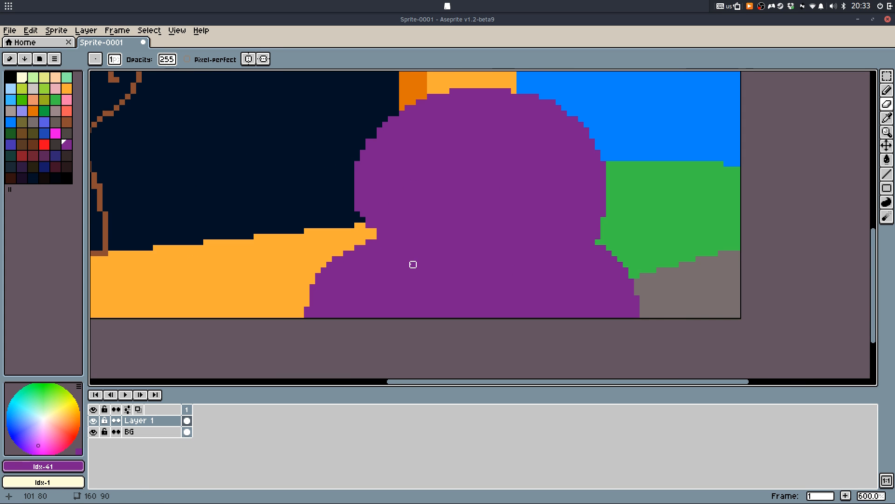
scroll(412, 264, "up", 2)
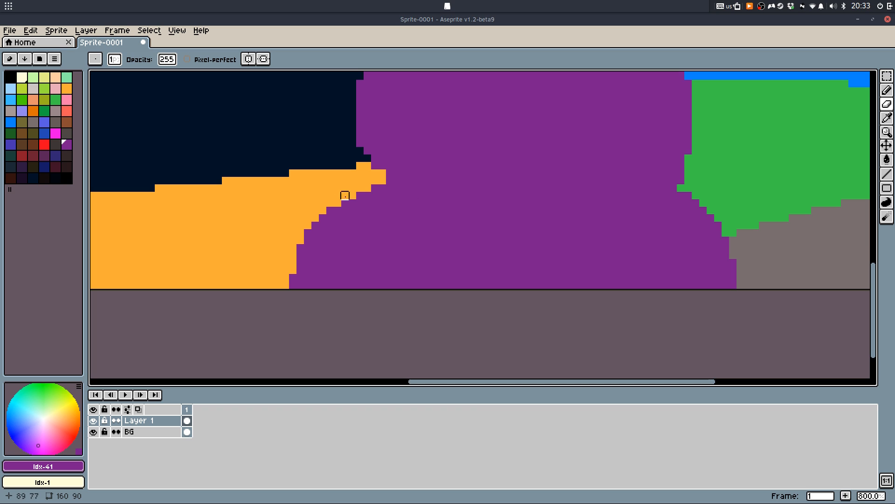
key("ctrl+z")
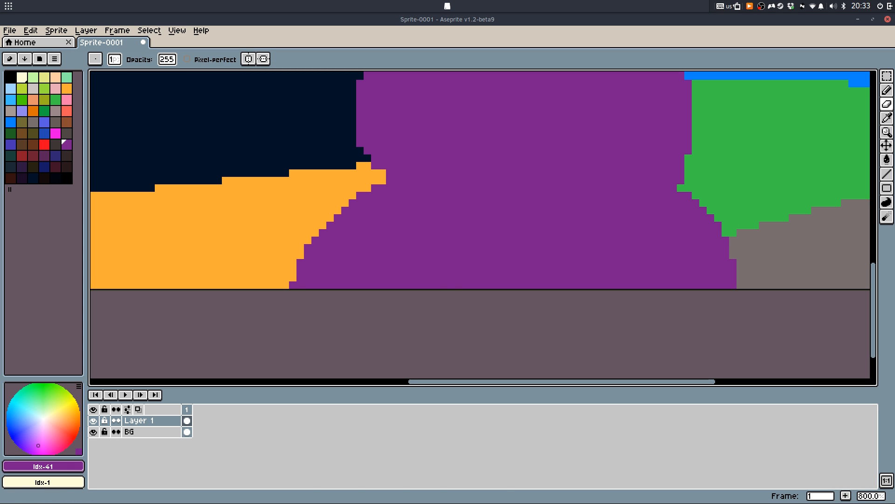
mouse_move(504, 502)
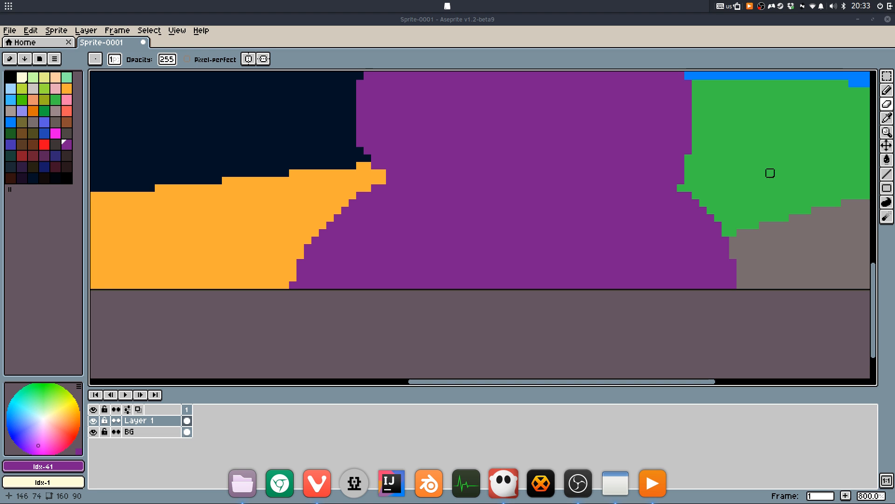
scroll(580, 226, "up", 1)
scroll(556, 254, "down", 2)
scroll(557, 242, "down", 3)
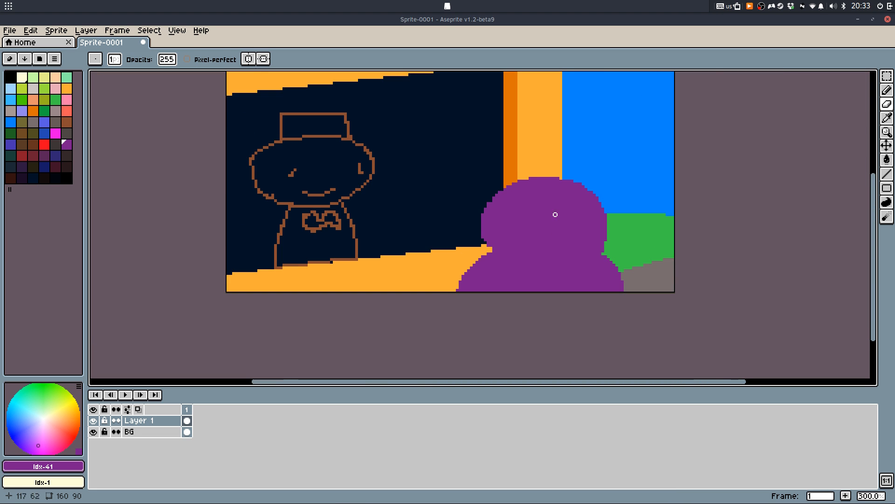
scroll(532, 214, "up", 1)
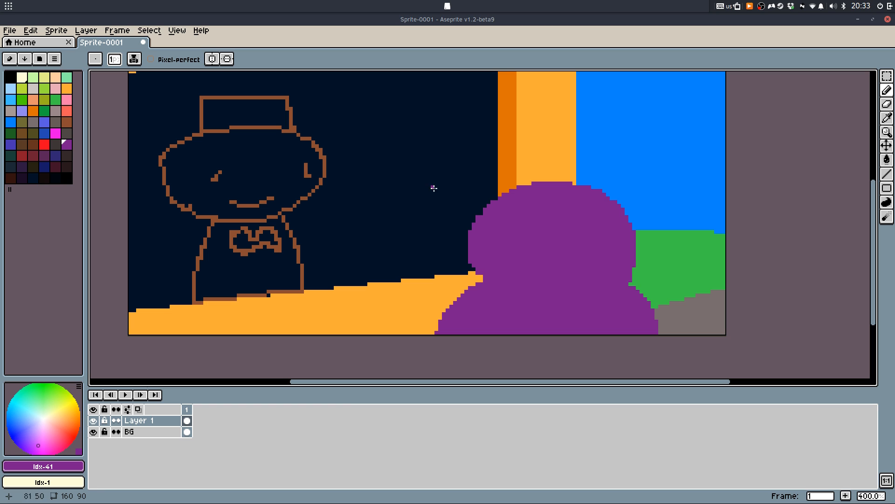
Add frame 2 to the timeline and delete the copied characters from Layer 1 in it
right_click(188, 413)
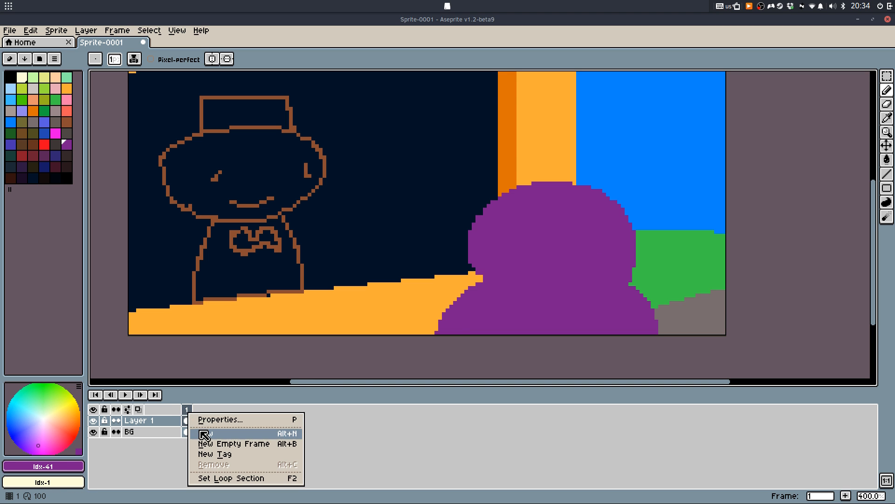
left_click(202, 433)
key("ctrl+a")
key("Delete")
left_click_drag(280, 252, 293, 274)
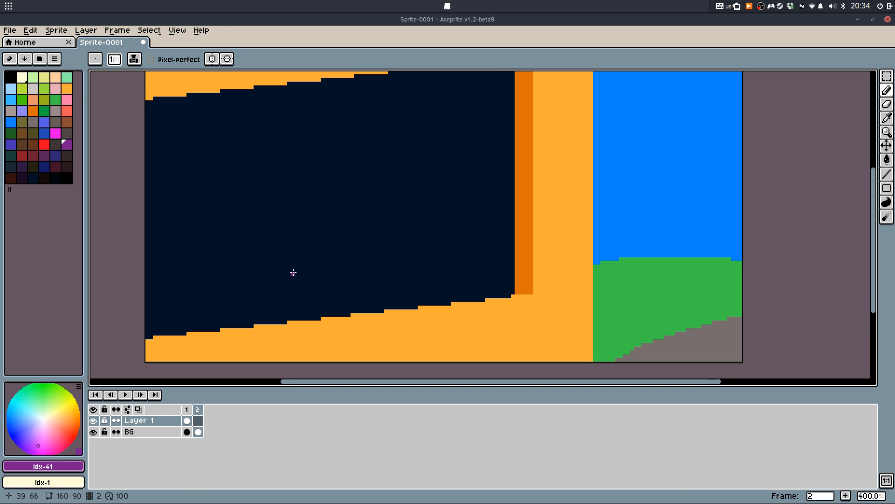
Switch to the Stream.md notes in ghostwriter to check the Jogger story outline, and return to the sprite in Aseprite
mouse_move(426, 501)
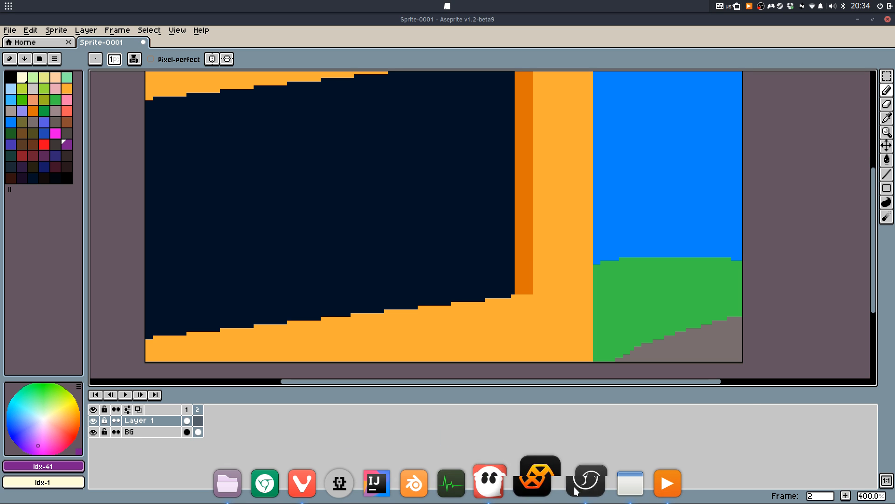
left_click(504, 483)
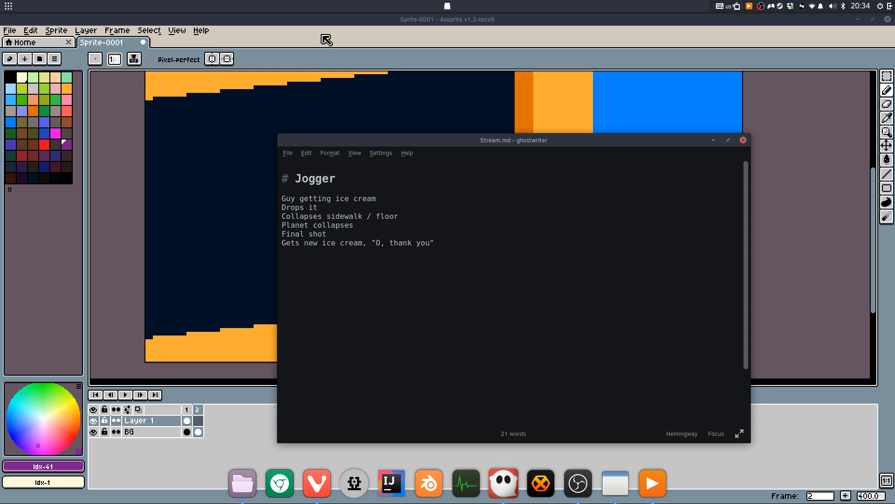
left_click(336, 19)
left_click_drag(326, 150, 328, 154)
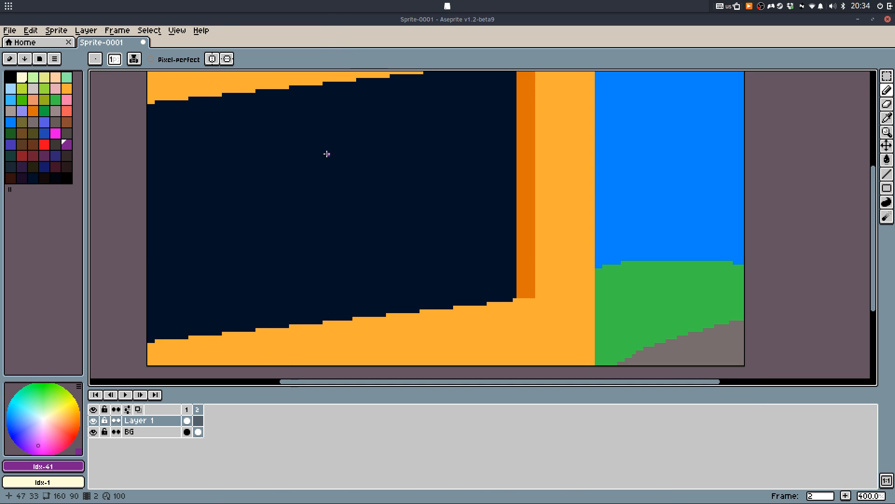
Delete the copied van background from the BG layer in frame 2
left_click(163, 430)
key("ctrl+a")
key("Delete")
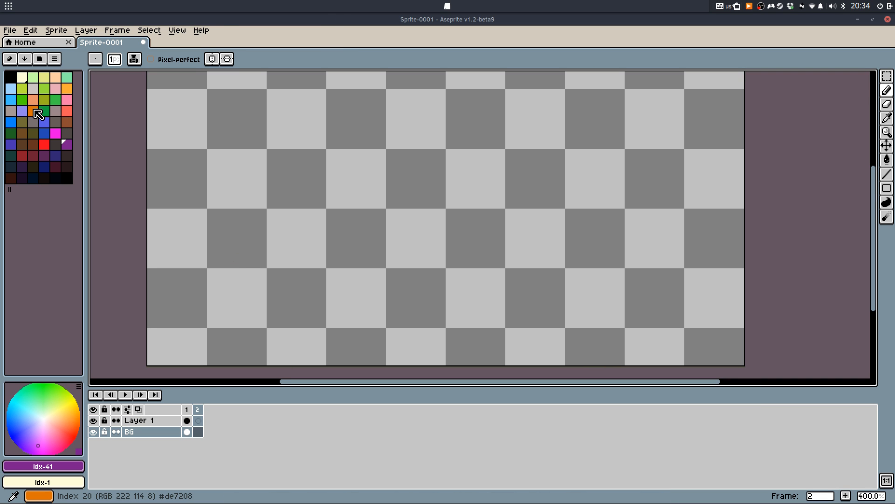
left_click(67, 100)
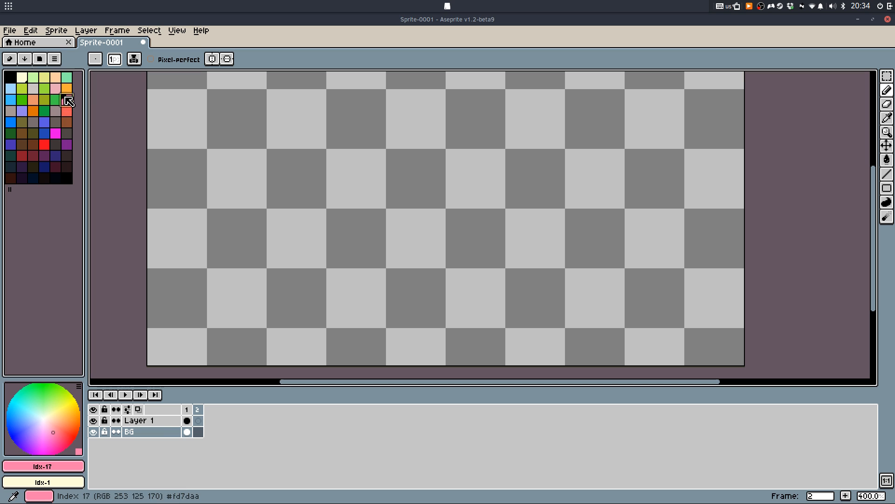
left_click(67, 89)
left_click(56, 100)
left_click(44, 111)
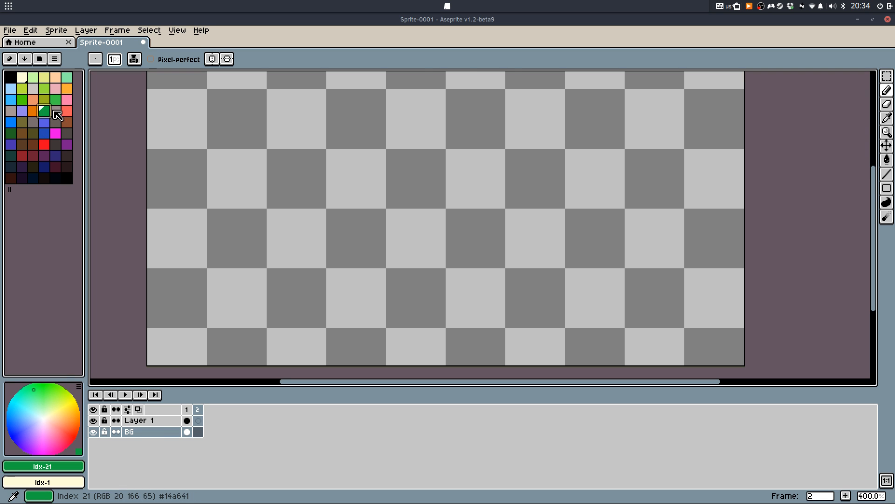
Draw a steep slanted line across the BG layer's right half in grey-brown (idx-22), and fill the area left of it
key("minus")
left_click(55, 112)
key("l")
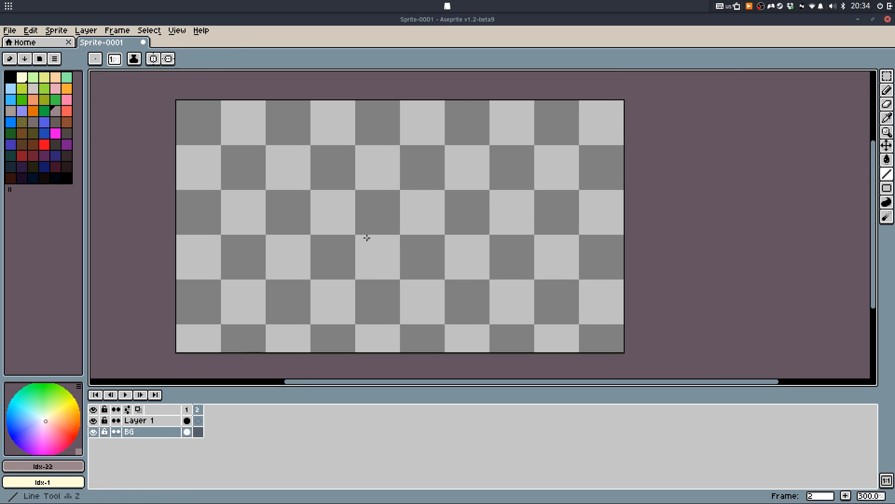
left_click_drag(466, 94, 495, 373)
key("g")
left_click(444, 212)
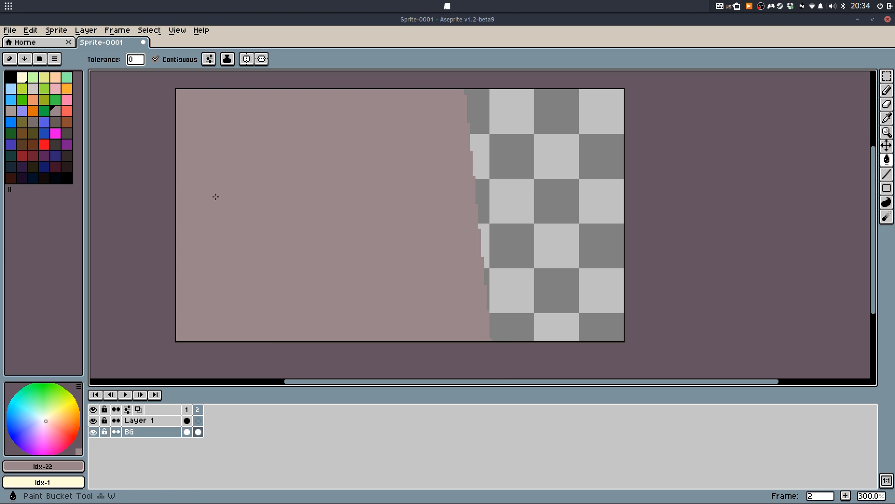
Draw a parallel slanted line near the canvas's middle in dark brown (idx-47), and fill the area left of it
left_click(69, 159)
left_click(541, 209)
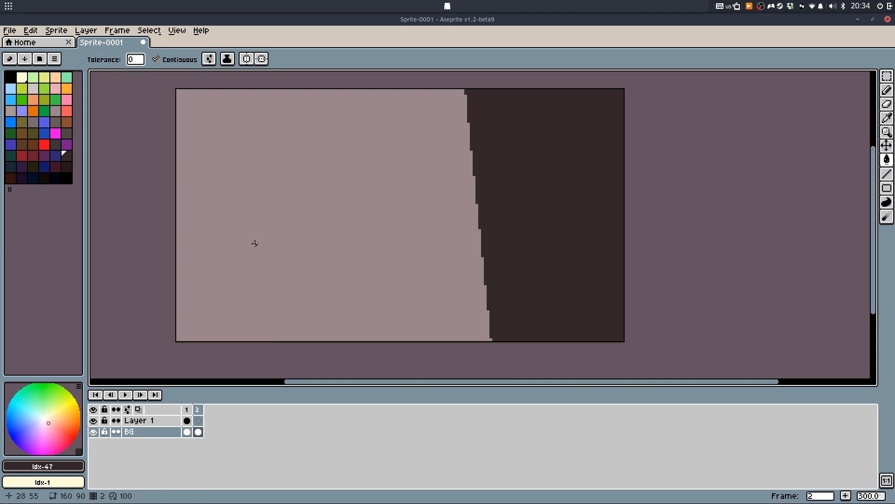
key("ctrl+z")
key("l")
mouse_move(384, 76)
left_mouse_down()
mouse_move(434, 342)
mouse_move(415, 362)
left_mouse_up()
key("g")
left_click(365, 338)
Add a narrow lighter strip in idx-18 along the right edge of the slanted grey-brown band, using a parallel line and a fill
key("b")
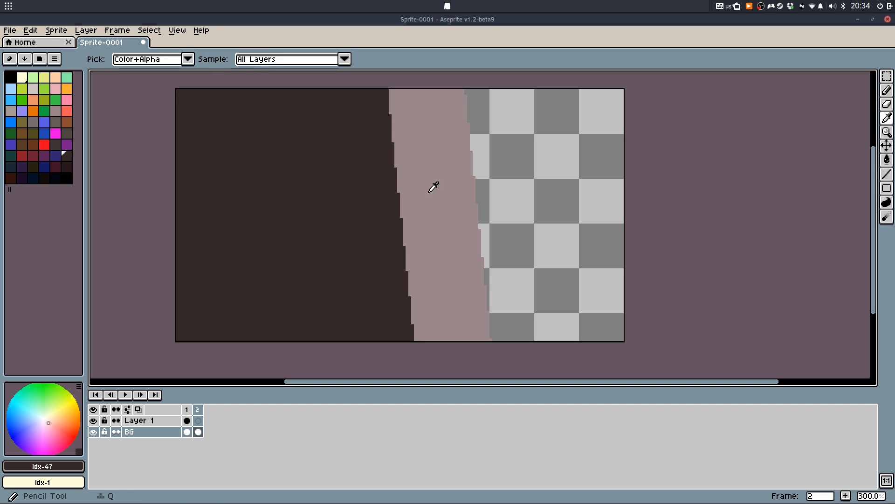
left_click(435, 186, "alt")
left_click(11, 111)
key("l")
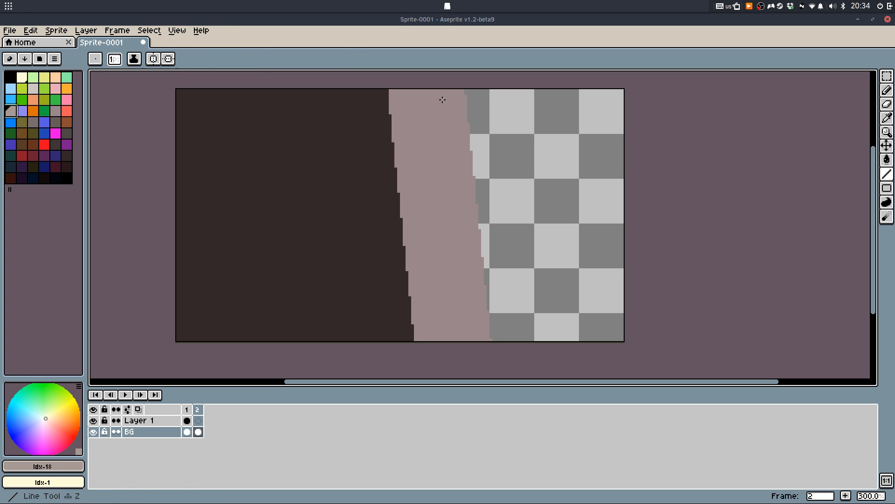
mouse_move(456, 87)
left_mouse_down()
mouse_move(481, 366)
mouse_move(482, 326)
left_mouse_up()
key("g")
left_click(479, 313)
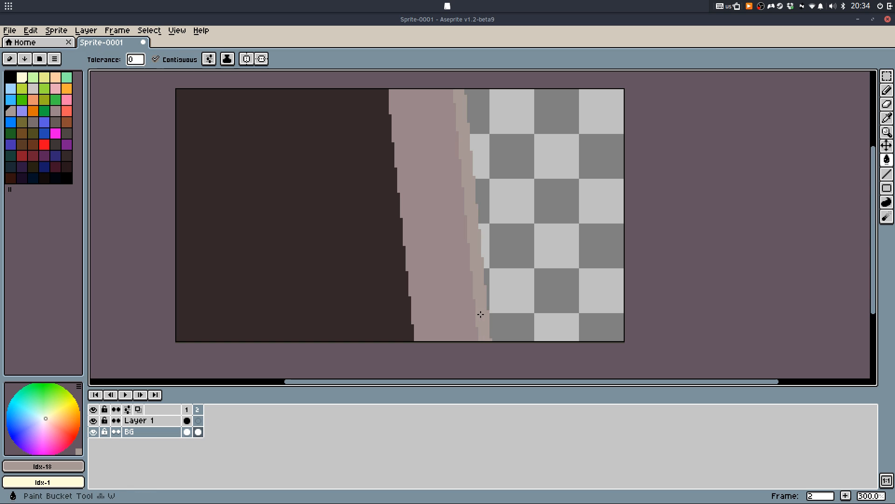
Fill the empty area right of the slanted band with light blue (idx-12)
left_click(11, 100)
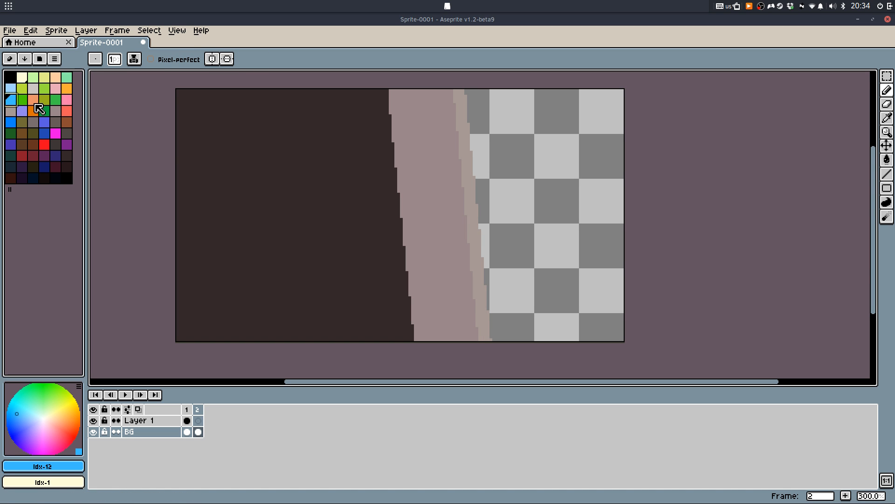
left_click(535, 193)
Draw a wavy hill outline across the blue area in green (idx-16), and fill the area below it
key("b")
left_click(55, 99)
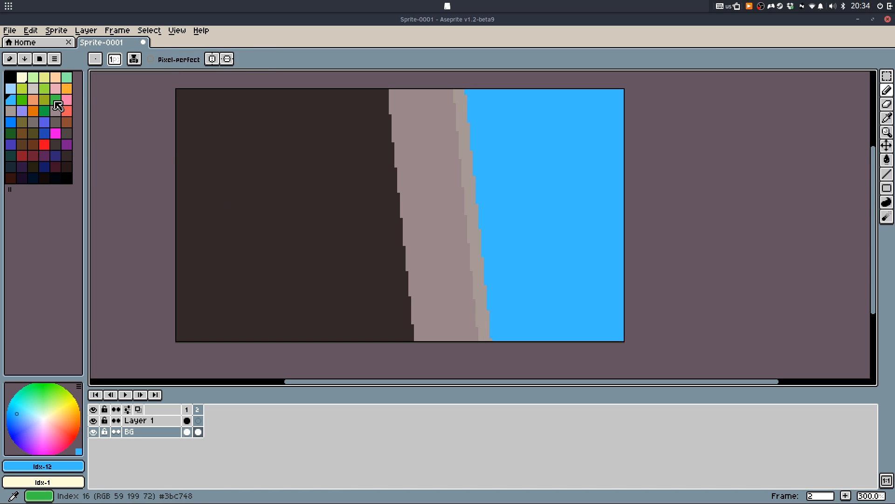
left_click_drag(479, 203, 481, 204)
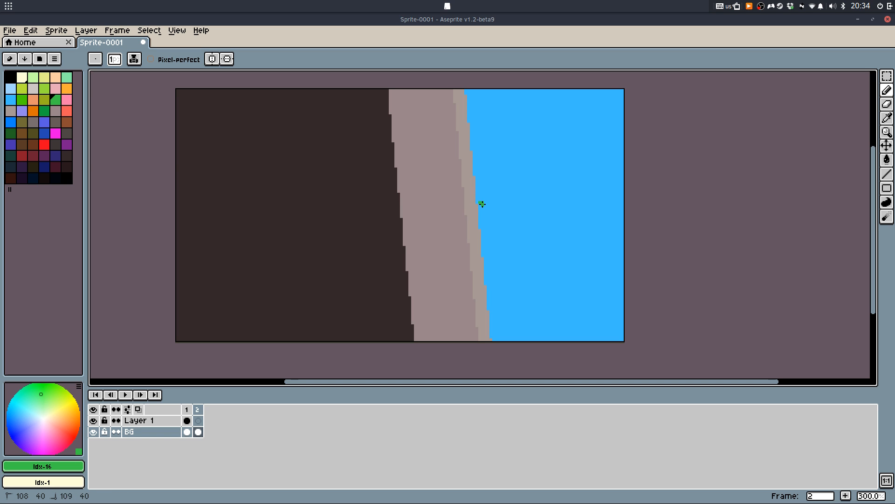
key("ctrl+z")
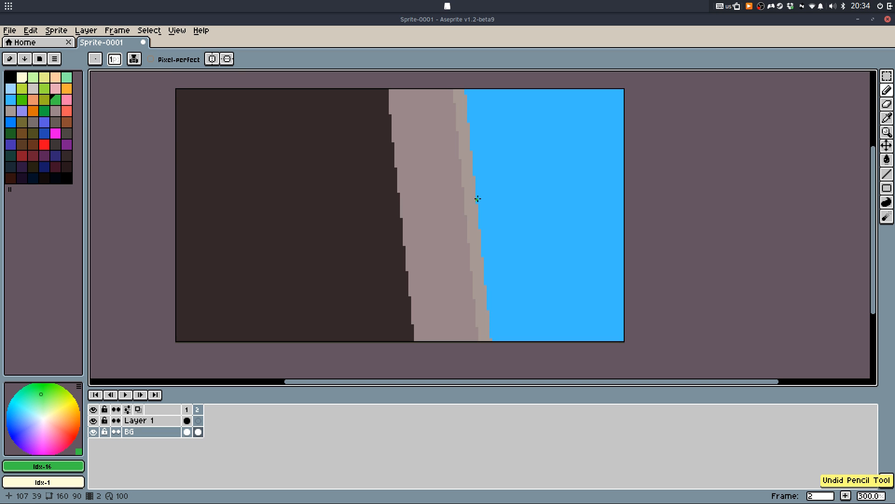
key("ctrl+z")
left_click_drag(478, 195, 486, 191)
key("g")
left_click(536, 284)
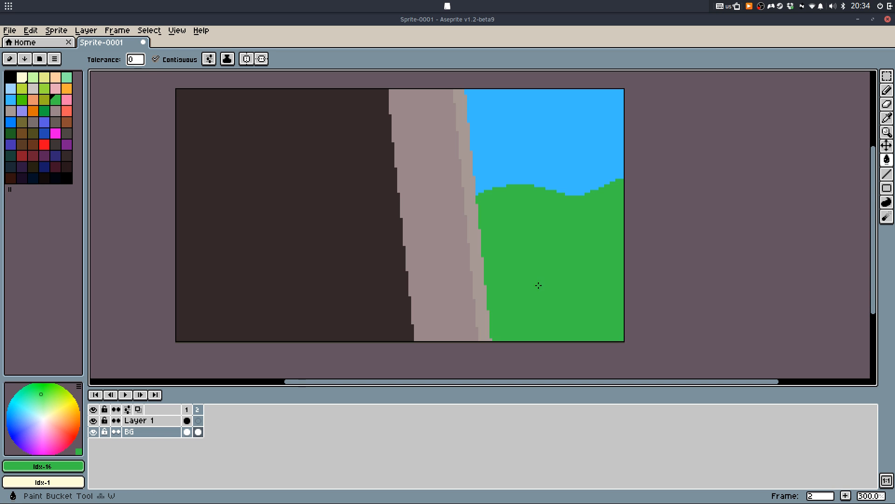
Draw a gently arched nearer hill across the green area in dark green (idx-21), and fill the area below it
left_click(44, 111)
key("b")
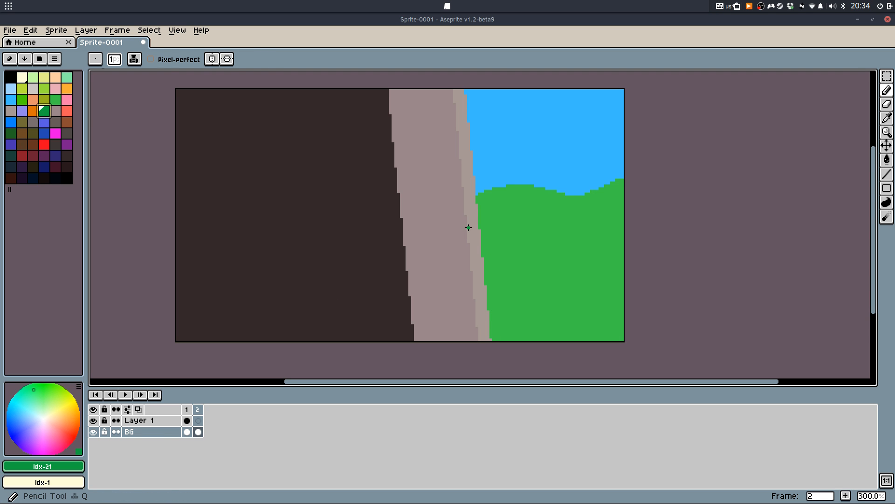
key("g")
left_click(508, 280)
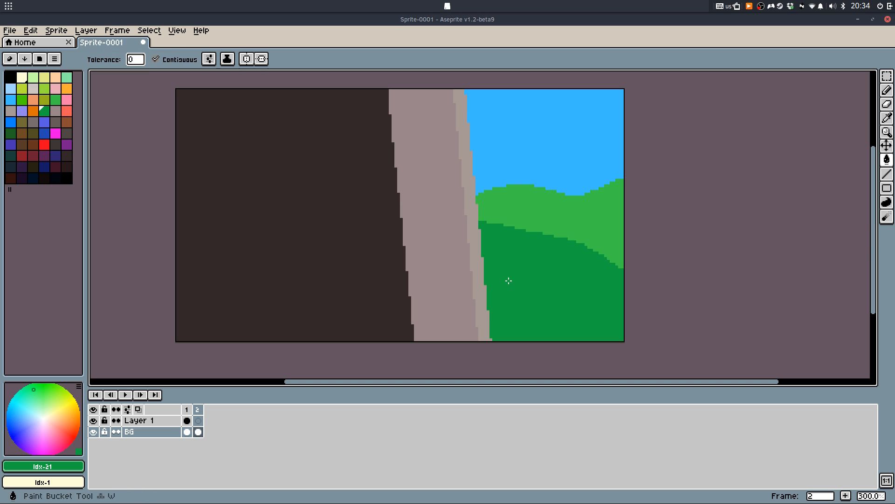
key("ctrl+z")
key("ctrl+z")
key("b")
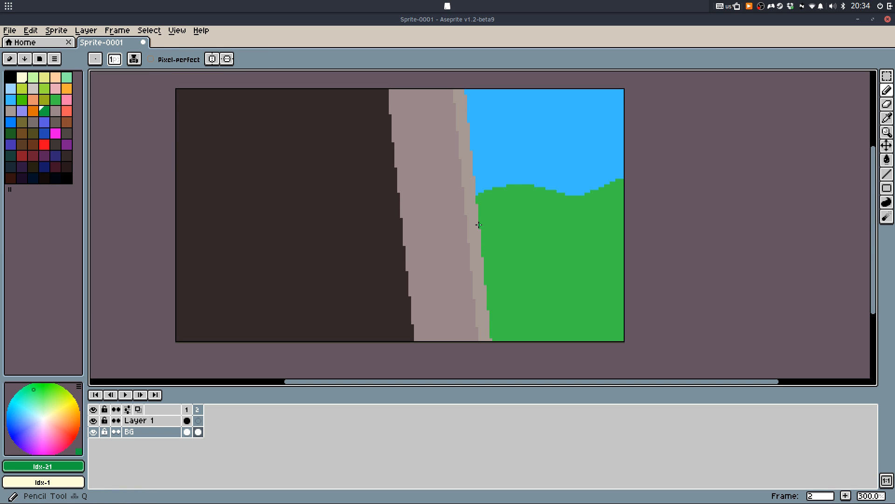
left_click_drag(627, 218, 570, 214)
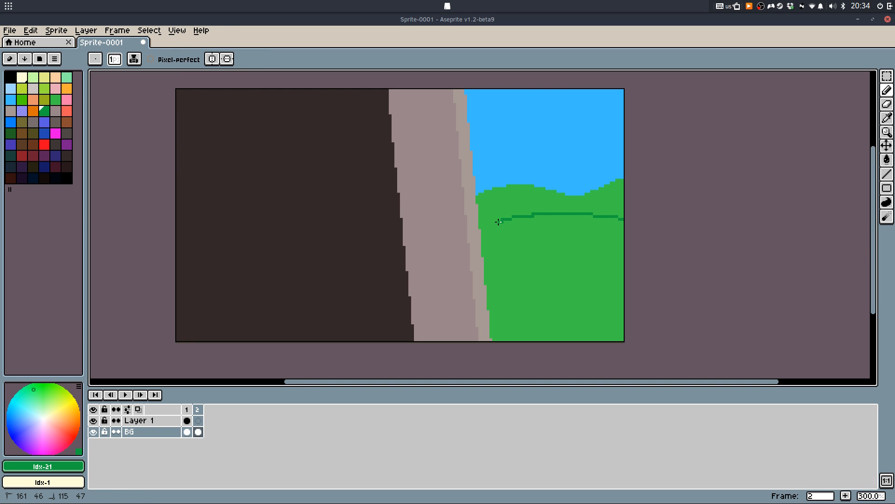
key("g")
left_click(525, 311)
key("b")
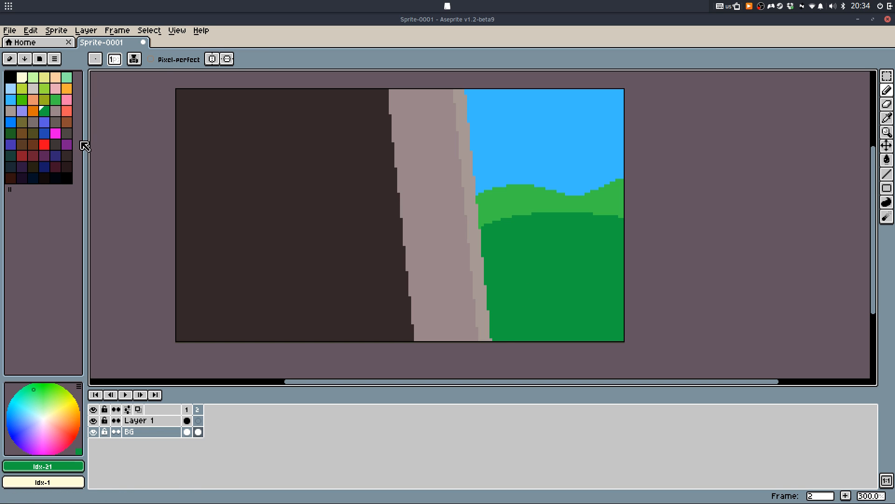
Draw a winding path widening towards the viewer on the dark green hill in grey-brown (idx-22), and fill it
left_click(55, 111)
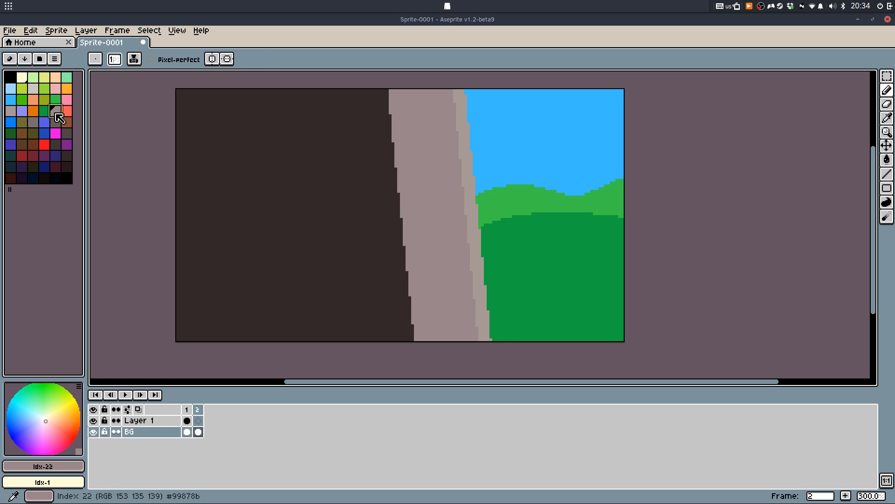
left_click_drag(611, 340, 588, 291)
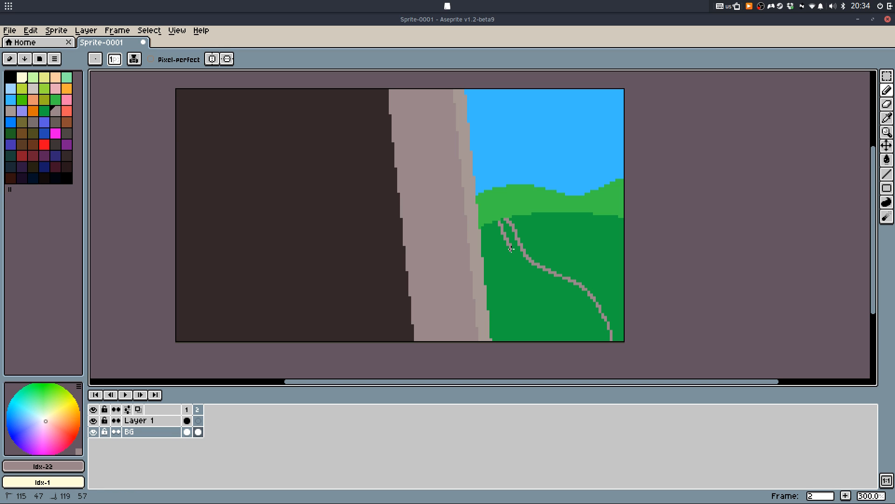
key("g")
left_click(590, 315)
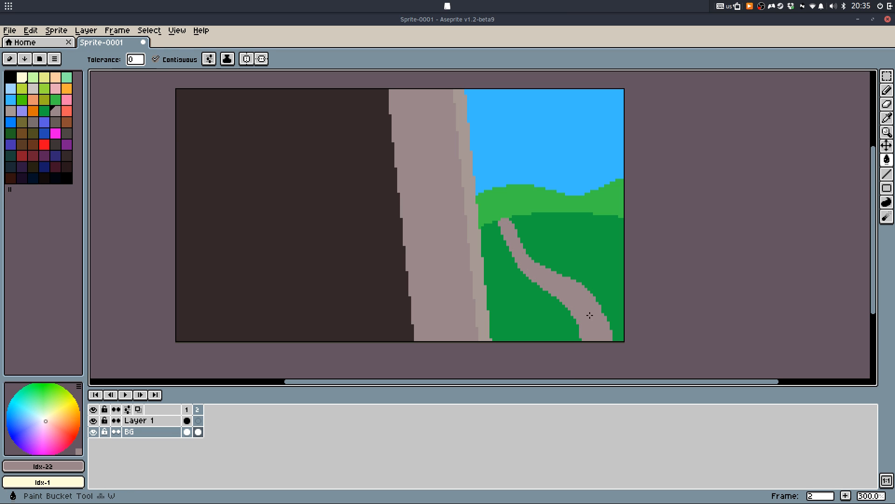
Paint a thin distant trail in olive (idx-15) across the lighter green hill, up to the dip in its ridge
key("b")
scroll(526, 216, "up", 3)
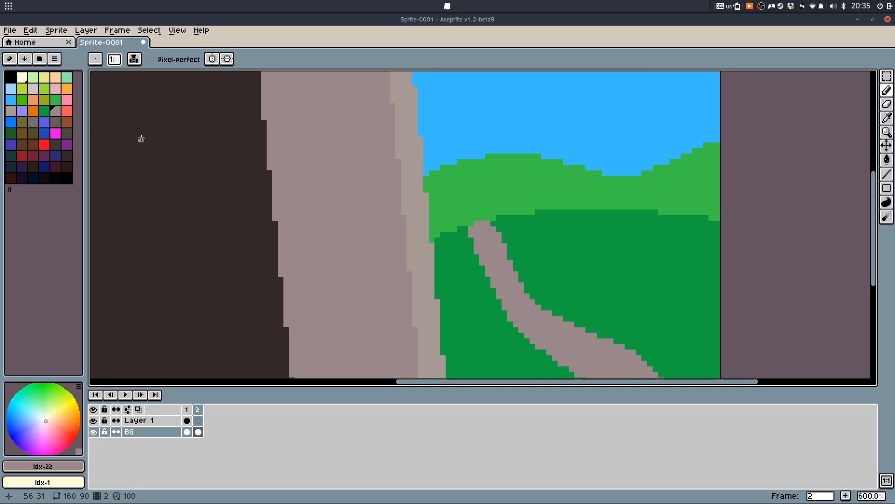
left_click(44, 100)
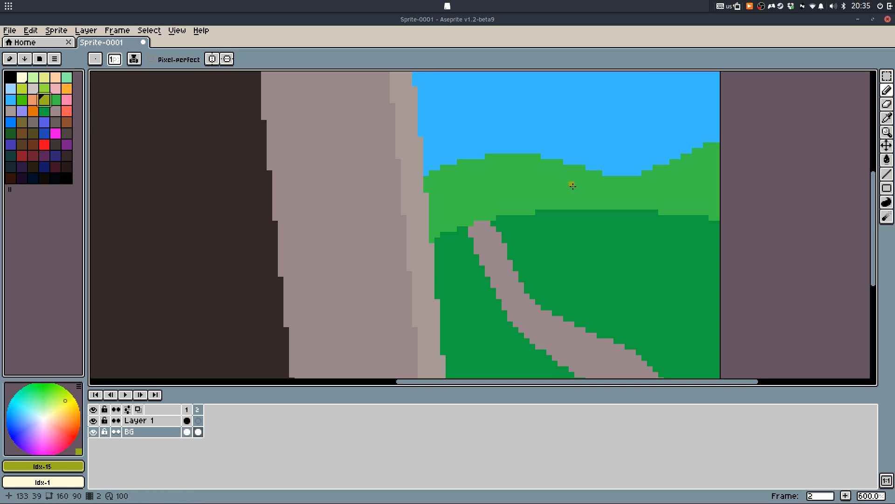
left_click_drag(534, 212, 549, 200)
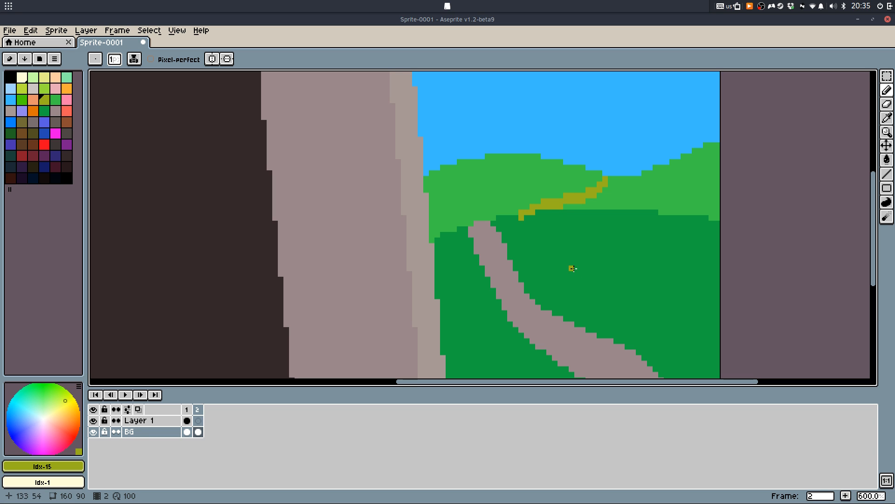
key("ctrl+z")
Draw a wavy line across the sky in pale blue (idx-6), and fill the area above it
key("1")
scroll(555, 171, "up", 1)
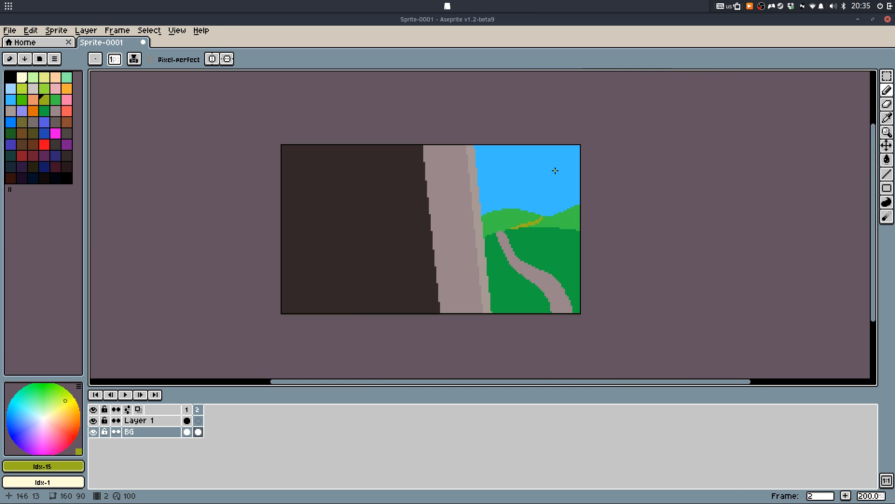
scroll(533, 205, "up", 1)
left_click(12, 90)
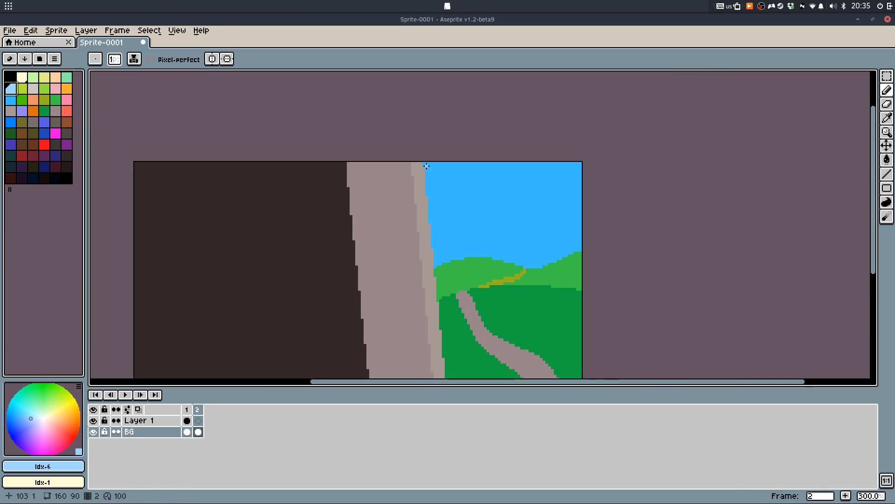
left_click_drag(425, 190, 441, 206)
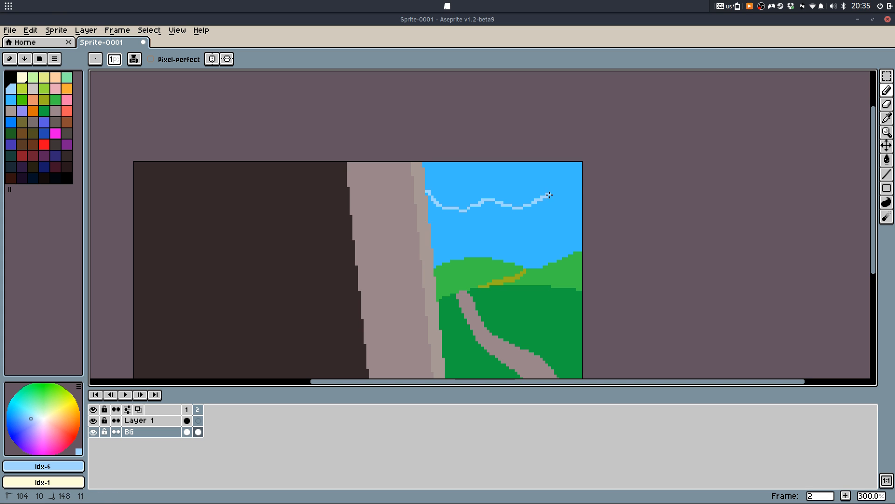
left_click_drag(550, 195, 585, 186)
key("g")
left_click(562, 181)
key("b")
Smooth the wavy edge between the pale upper sky and the blue below, using pale blue and the picked sky blue
scroll(521, 238, "down", 1)
scroll(516, 211, "up", 3)
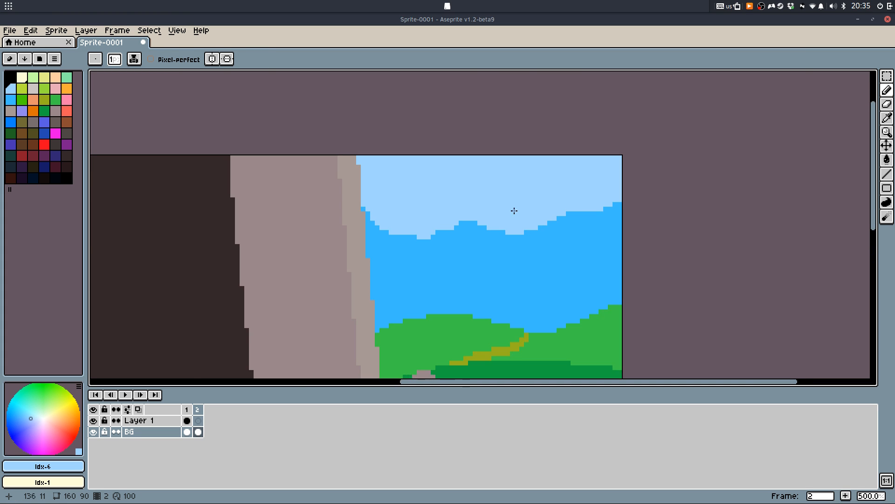
scroll(514, 211, "up", 2)
left_click(463, 226)
right_click(423, 242, "alt")
left_click_drag(419, 242, 388, 242)
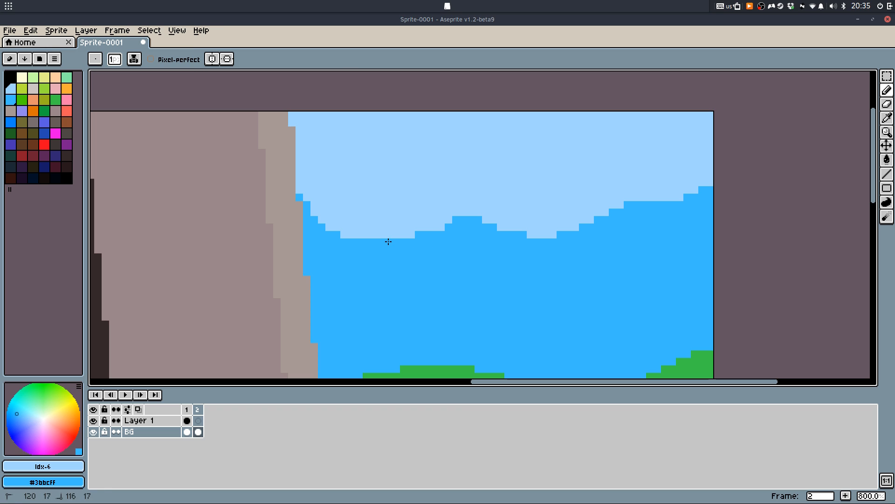
Draw a slanted line from near the wall band's lower inner corner to the canvas bottom in grey-brown, and fill the corner beneath it
scroll(459, 184, "down", 5)
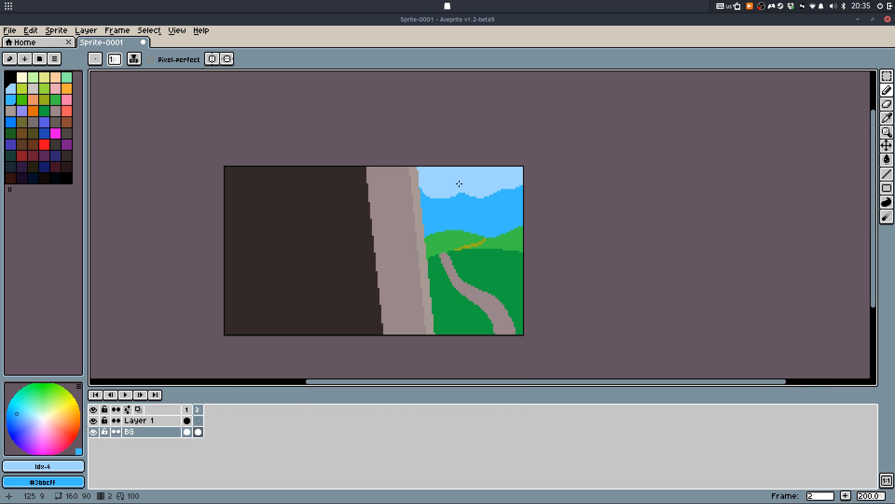
left_click_drag(412, 241, 461, 213)
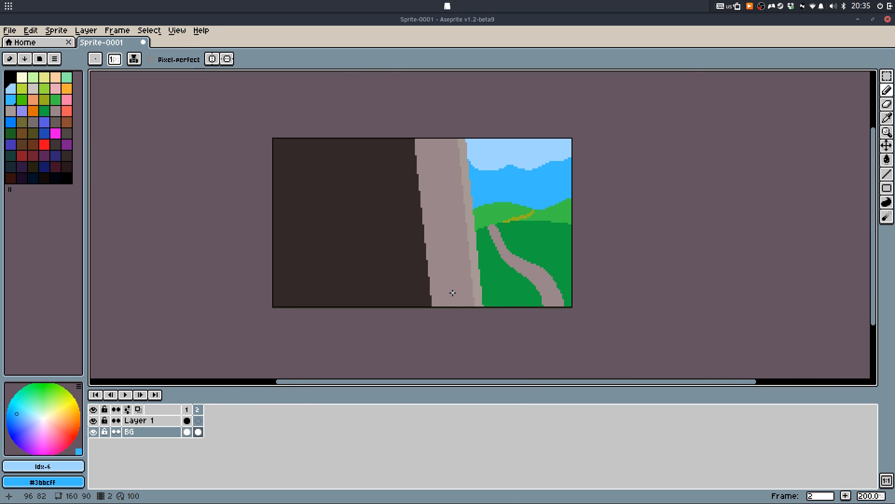
scroll(452, 293, "up", 1)
left_click(409, 291, "alt")
key("l")
mouse_move(409, 289)
left_mouse_down()
mouse_move(321, 373)
mouse_move(276, 360)
left_mouse_up()
key("w")
left_click(396, 313)
Draw a diagonal from the lighter strip's lower inner edge to the canvas bottom in the strip's own colour, and fill the corner beneath it
left_click(501, 291, "alt")
key("q")
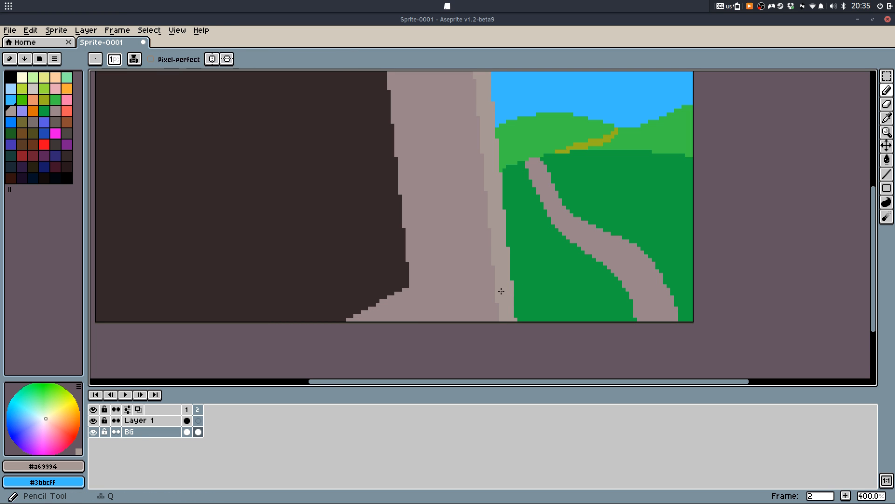
key("l")
left_click_drag(497, 292, 413, 363)
key("w")
left_click(478, 321)
key("q")
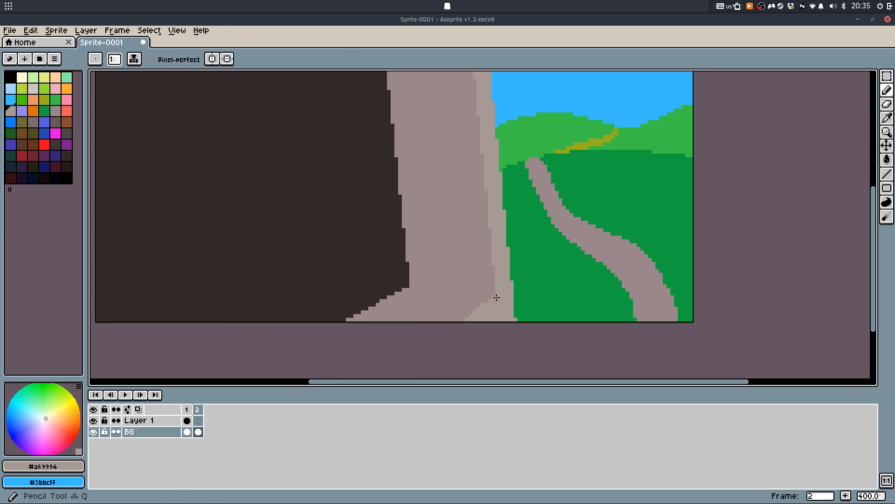
key("l")
left_click_drag(496, 296, 416, 291)
scroll(409, 287, "down", 3)
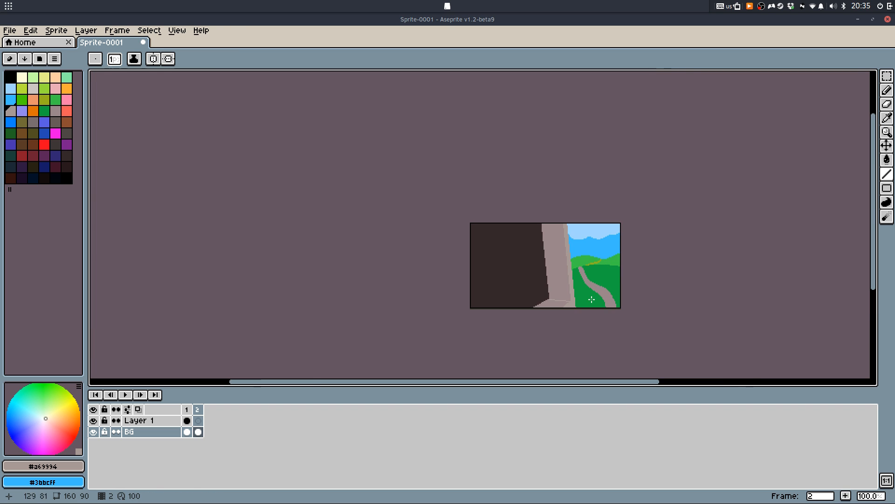
scroll(449, 284, "up", 4)
left_click(489, 296, "alt")
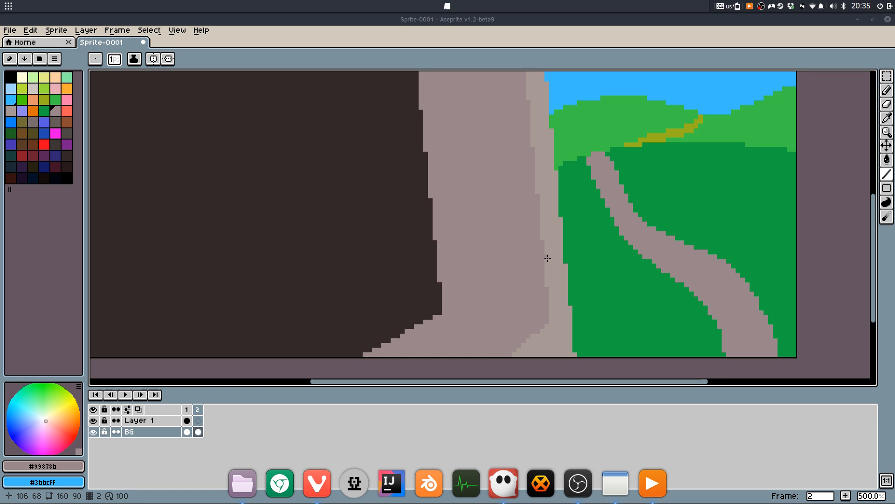
left_click_drag(548, 258, 545, 241)
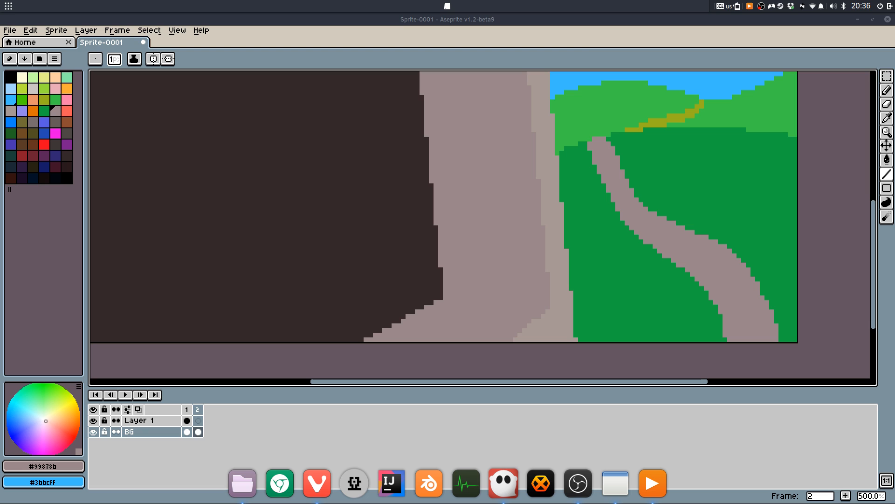
mouse_move(540, 224)
left_mouse_down()
mouse_move(536, 231)
mouse_move(528, 201)
left_mouse_up()
Outline a triangular shadow at the foot of the slanted wall in darker grey (idx-26), and fill it
key("q")
left_click(33, 122)
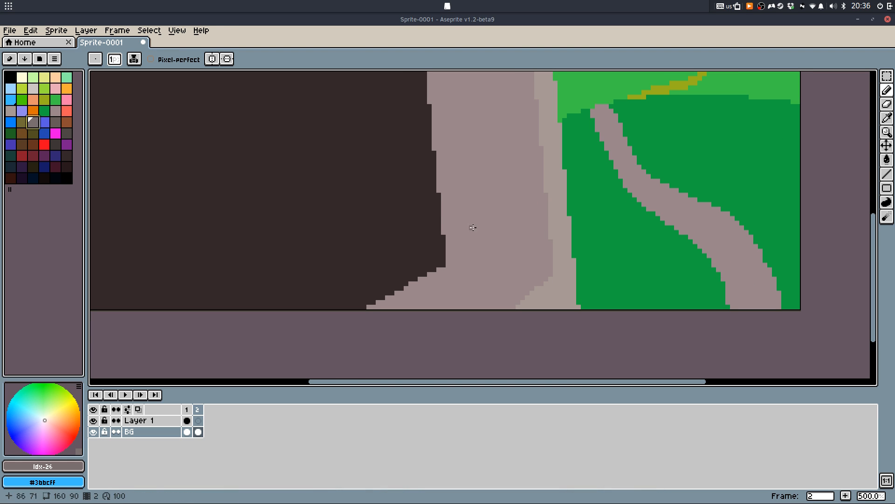
key("l")
scroll(445, 271, "up", 2)
mouse_move(438, 266)
left_mouse_down()
mouse_move(589, 286)
mouse_move(603, 278)
left_mouse_up()
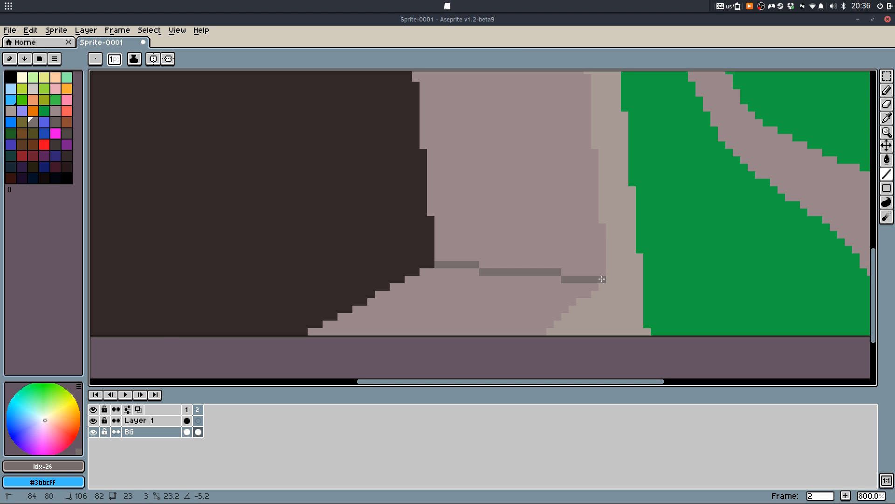
left_click_drag(426, 270, 543, 324)
key("g")
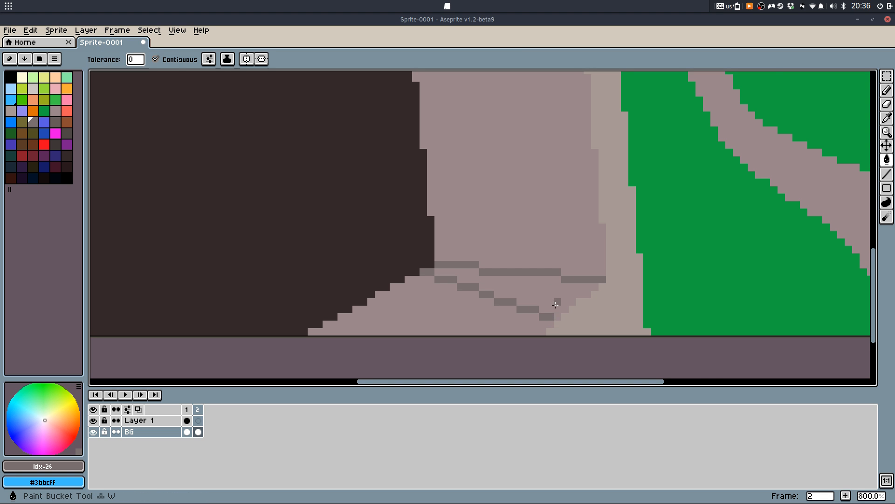
left_click(555, 300)
Compare the colours of frame 1's scene with frame 2's background
key("b")
scroll(550, 234, "down", 5)
scroll(534, 198, "up", 2)
key("Left")
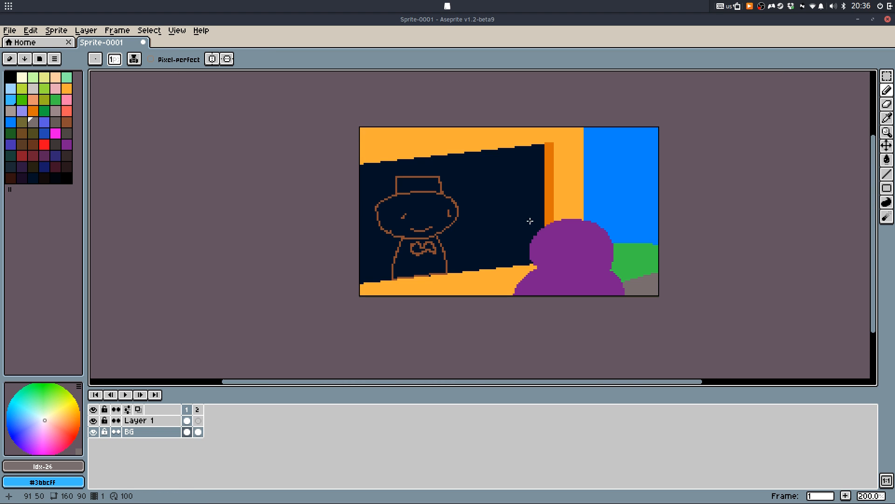
key("Right")
key("Left")
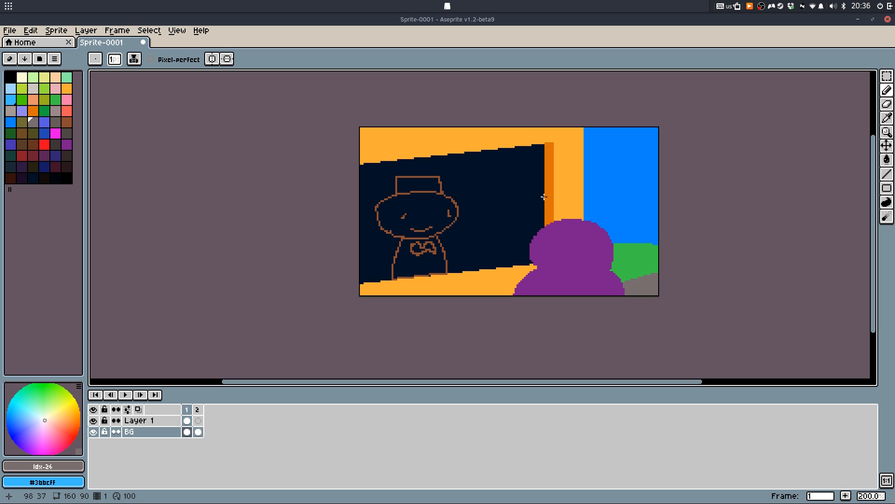
key("Right")
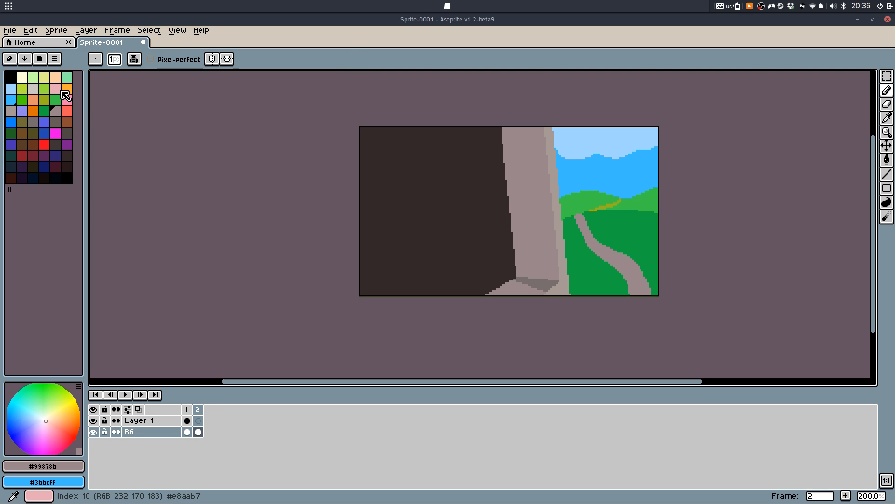
Refill the slanted wall and its lower ledge with orange (idx-20), and the strip along its outer edge with light orange (idx-11)
left_click(33, 111)
key("g")
left_click(532, 206)
scroll(524, 319, "up", 2)
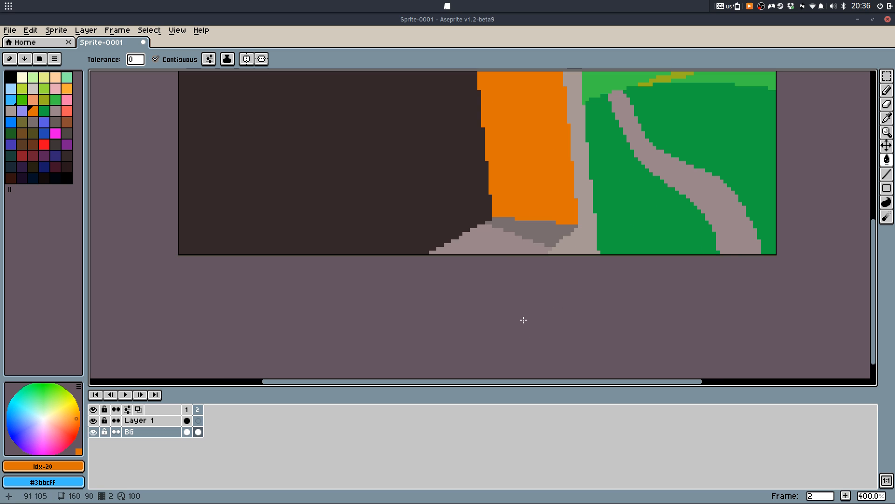
left_click(67, 88)
left_click(584, 198)
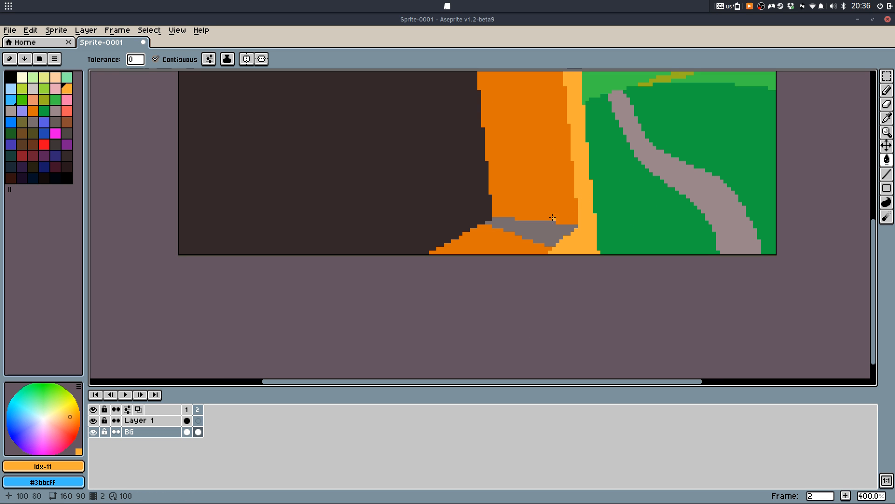
Refill the grey shadow at the foot of frame 2's slanted wall with brown (idx-29)
key("i")
left_click(551, 196)
key("g")
left_click(67, 122)
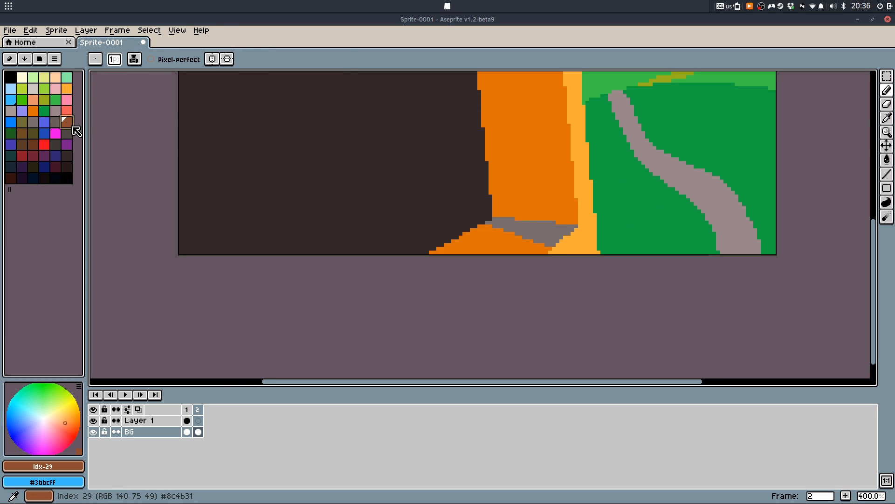
left_click(559, 227)
Sample the dark navy (#001226) from frame 1's stand opening and fill frame 2's dark interior area with it
scroll(559, 227, "down", 2)
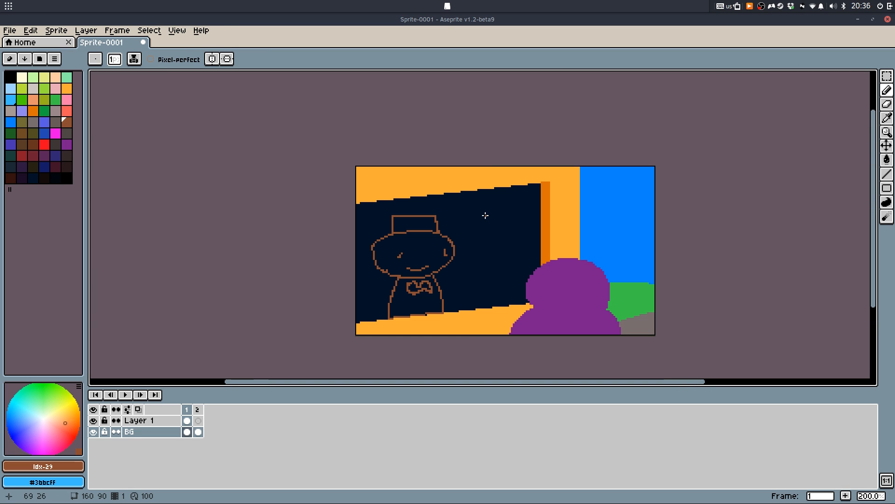
key("i")
left_click(495, 216)
key("b")
key("g")
left_click(480, 217)
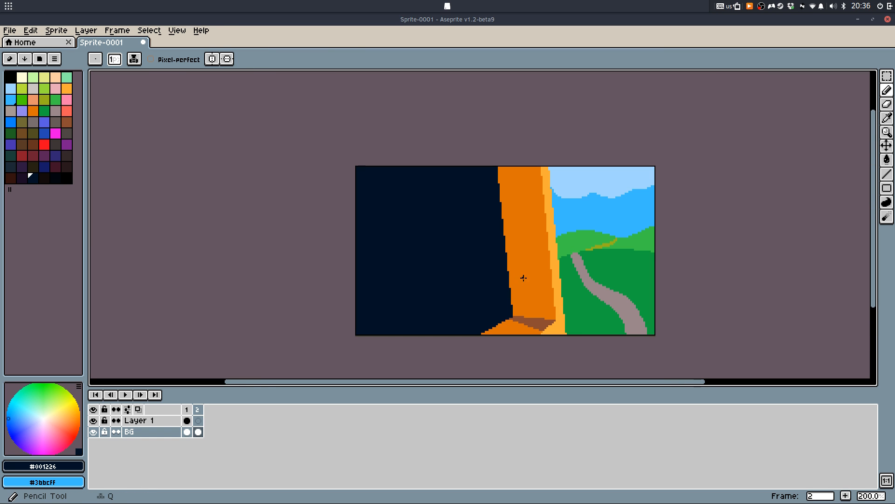
scroll(578, 266, "down", 1)
left_click_drag(597, 275, 585, 277)
scroll(578, 278, "up", 1)
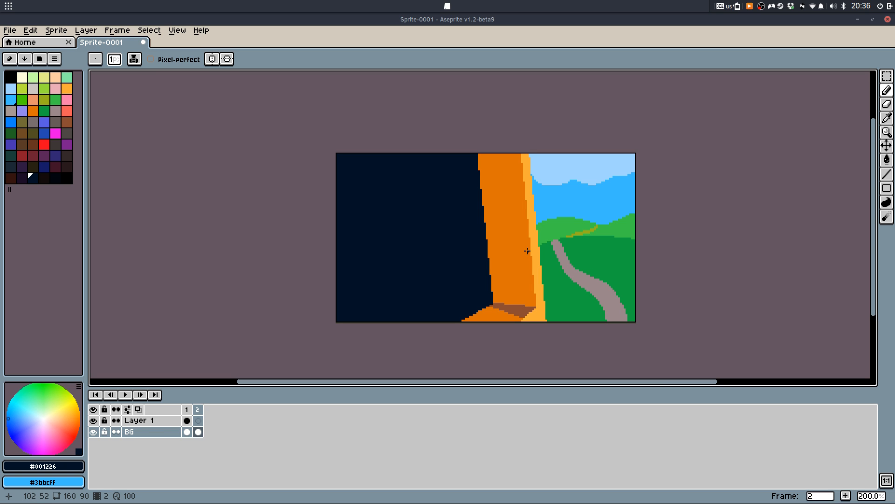
Add three new frames after frame 2, extending the animation to frame 5
right_click(198, 409)
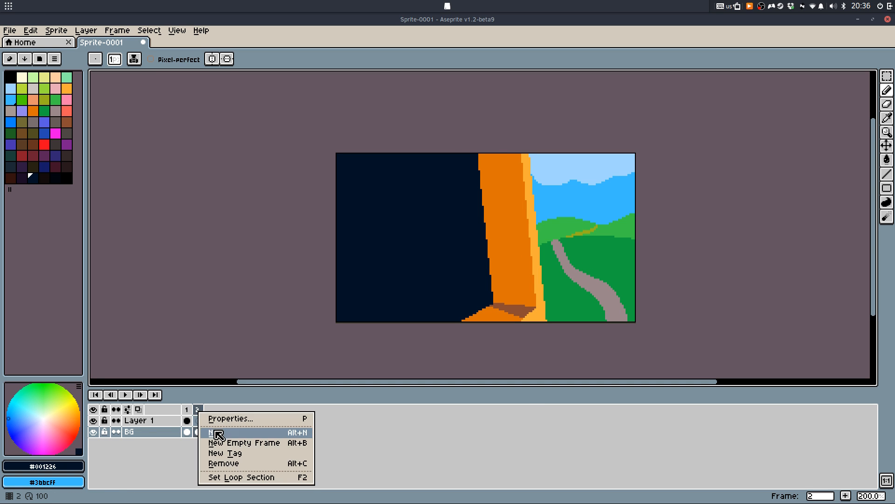
left_click(215, 430)
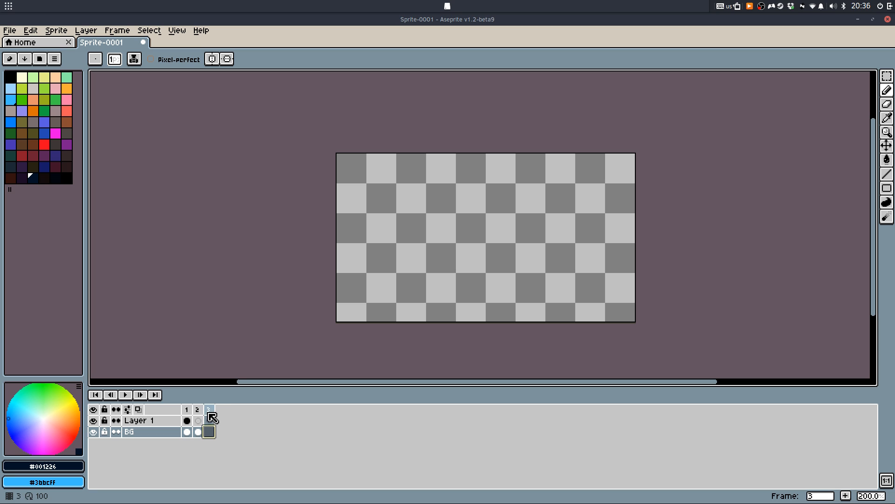
right_click(212, 412)
left_click(227, 429)
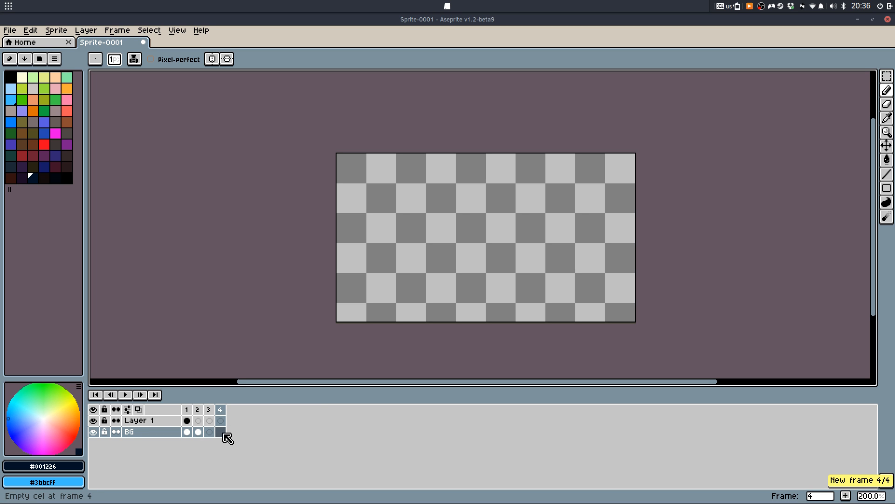
right_click(219, 411)
left_click(233, 431)
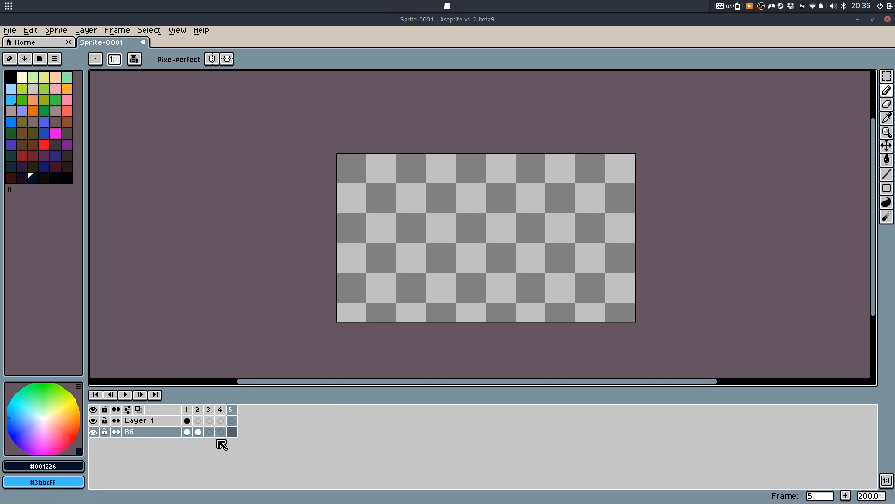
Create a frame tag named TESt covering only frame 1 and view its properties
left_click(188, 410)
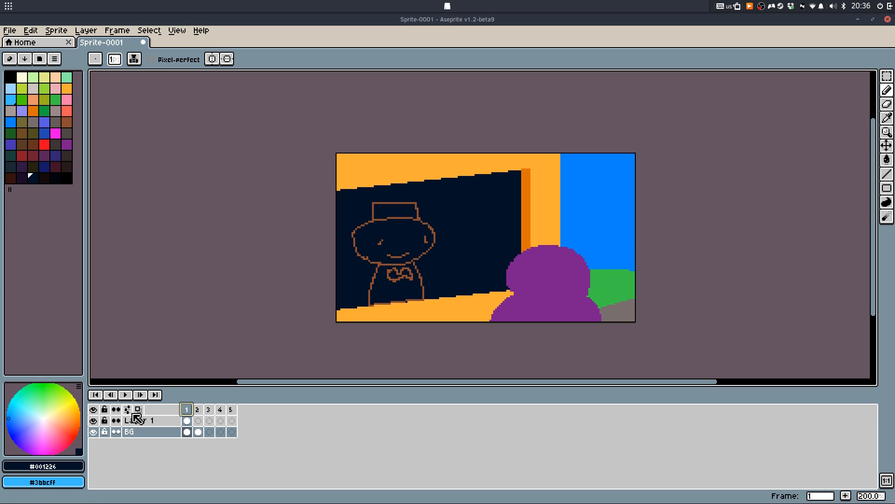
key("Return")
left_click(186, 409)
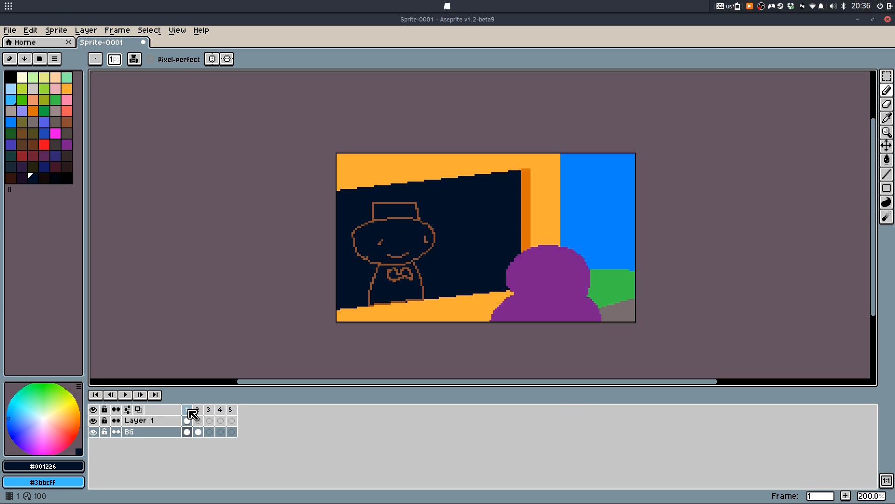
right_click(187, 410)
left_click(215, 451)
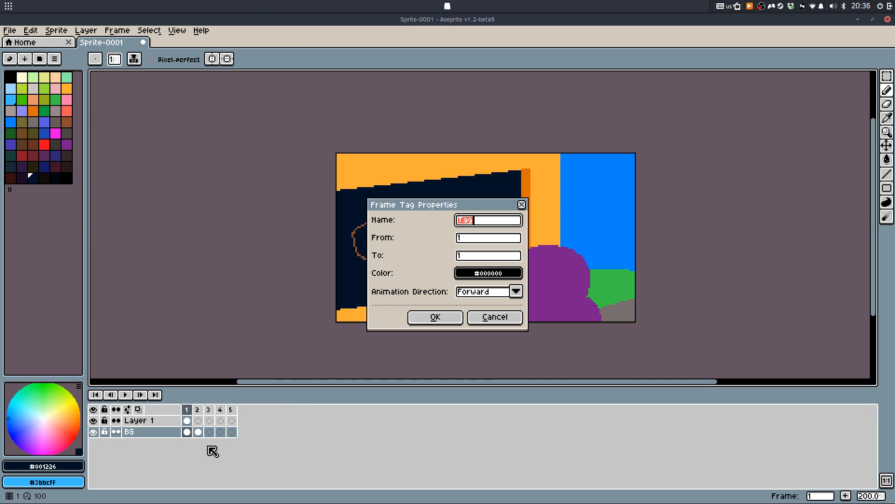
type("TESt")
left_click(435, 317)
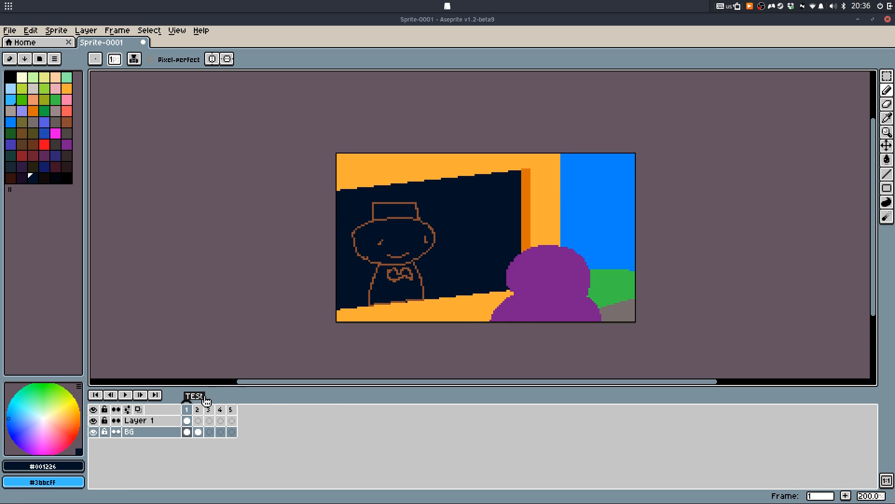
double_click(195, 396)
left_click(475, 317)
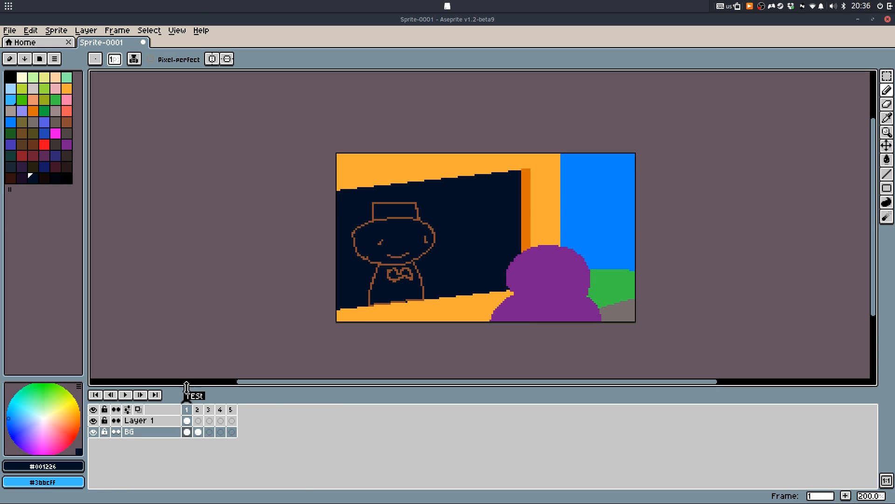
Create a second tag named SFD on frame 1, view the TESt tag's properties, and enlarge the timeline
right_click(189, 411)
left_click(213, 452)
type("SFD")
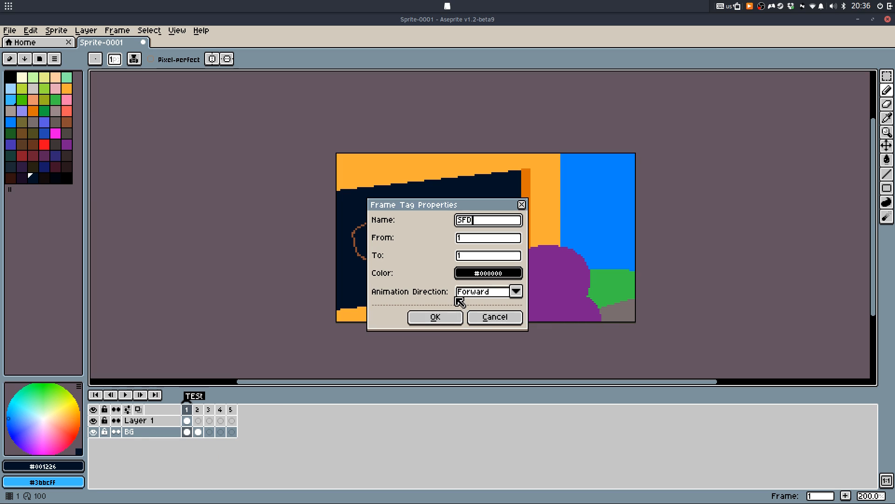
left_click(436, 317)
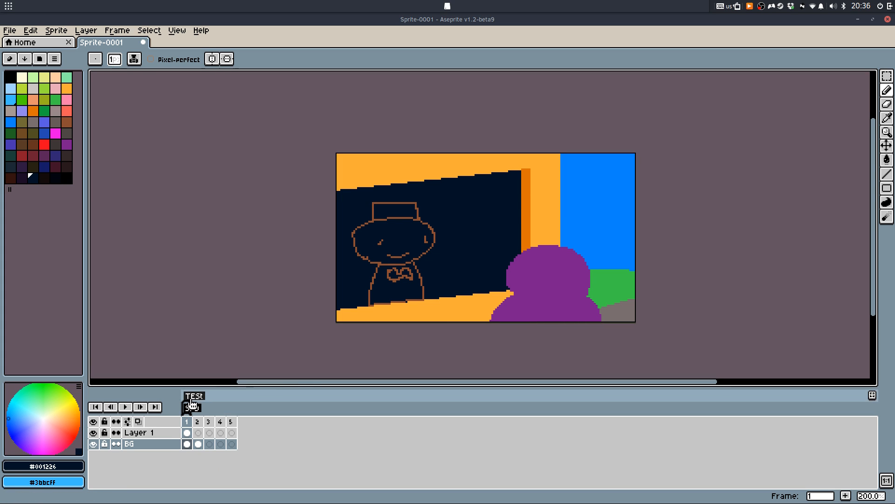
double_click(194, 395)
left_click(484, 321)
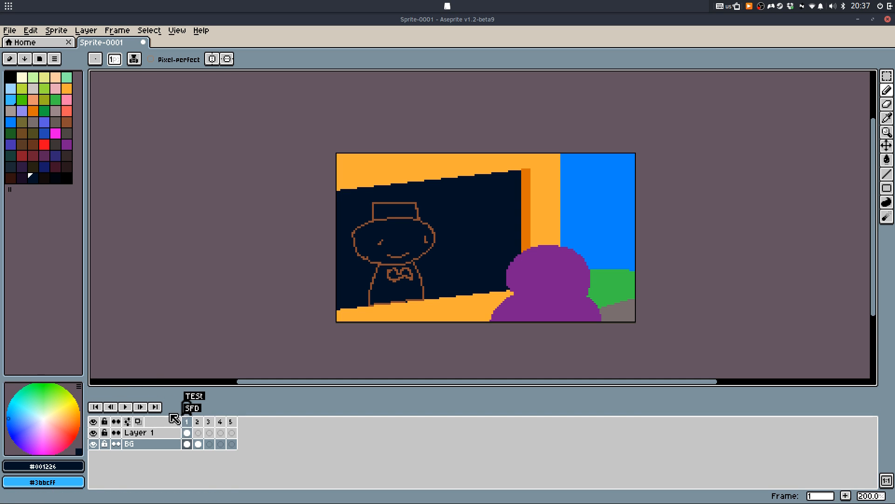
mouse_move(188, 386)
left_mouse_down()
mouse_move(188, 405)
mouse_move(188, 372)
left_mouse_up()
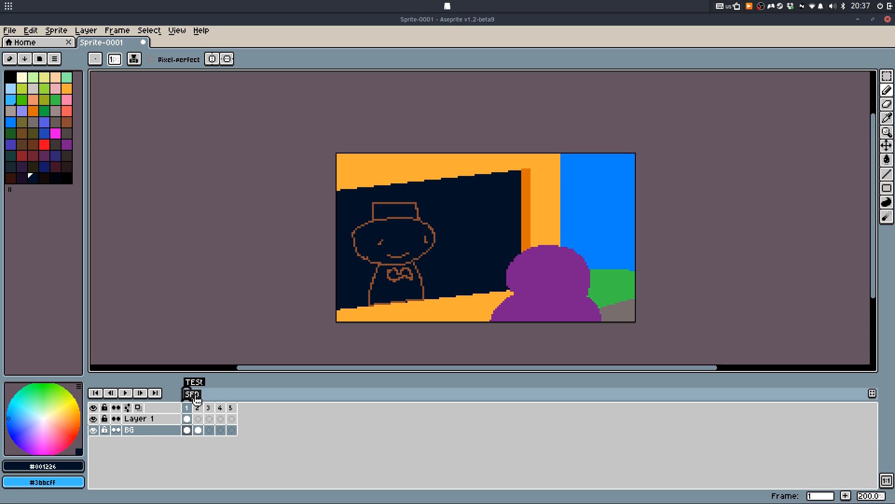
Undo the creation of both frame tags on frame 1
key("ctrl+z")
key("ctrl+y")
key("ctrl+z")
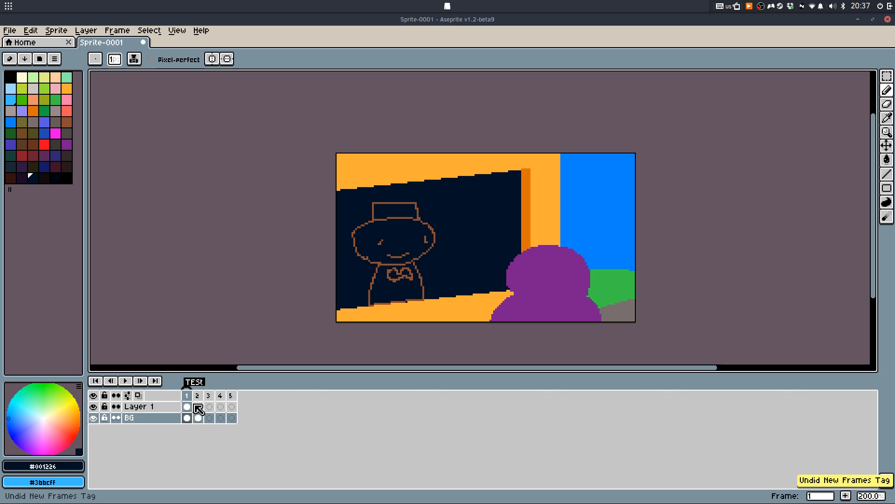
key("ctrl+z")
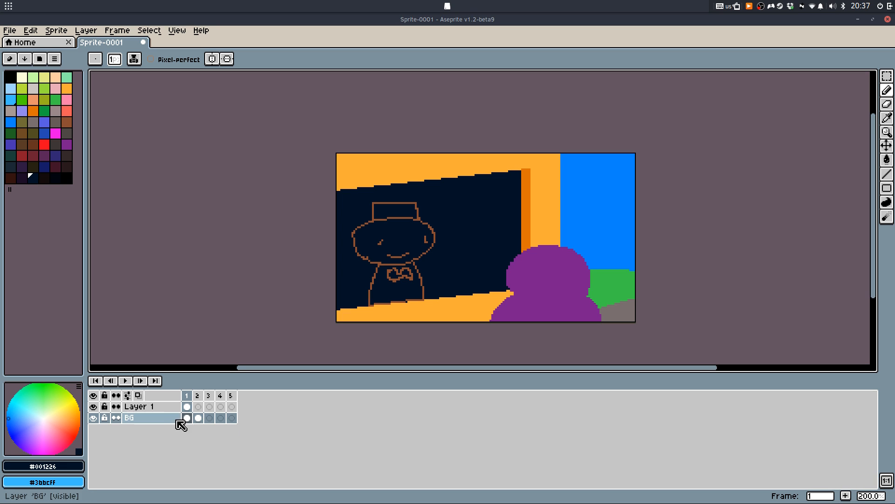
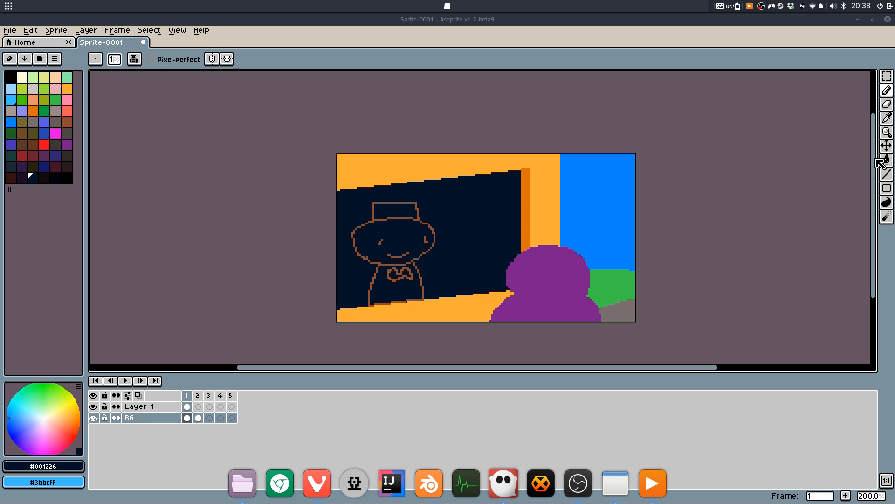
Compare the scene in frame 1 with the background painted in frame 2
left_click(611, 21)
left_click_drag(594, 208, 585, 188)
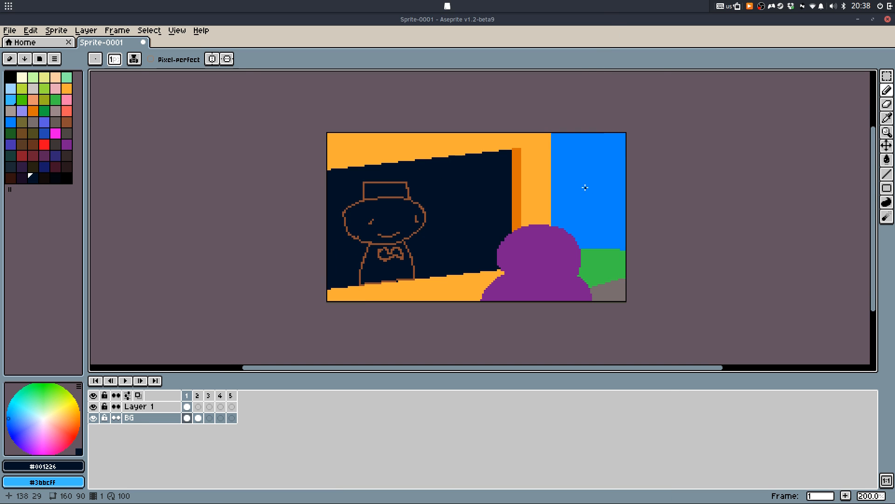
scroll(585, 220, "up", 2)
scroll(585, 224, "down", 1)
left_click_drag(585, 223, 607, 206)
key("b")
key("Right")
key("Left")
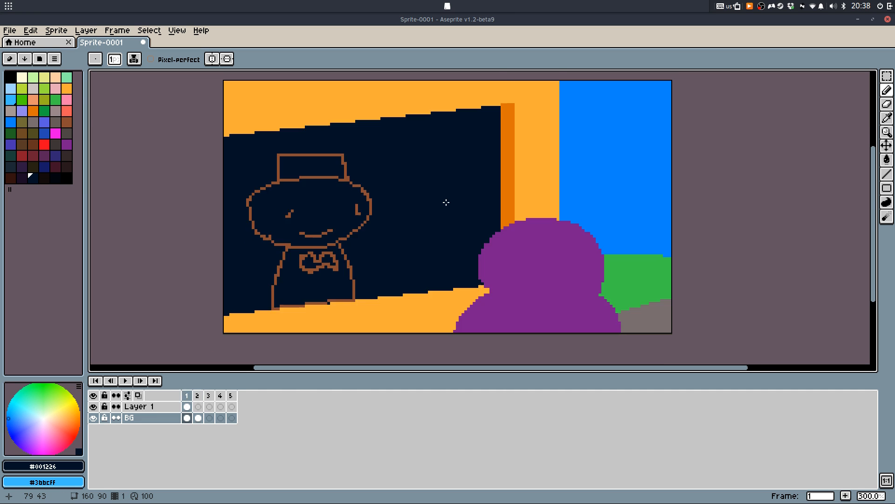
key("Right")
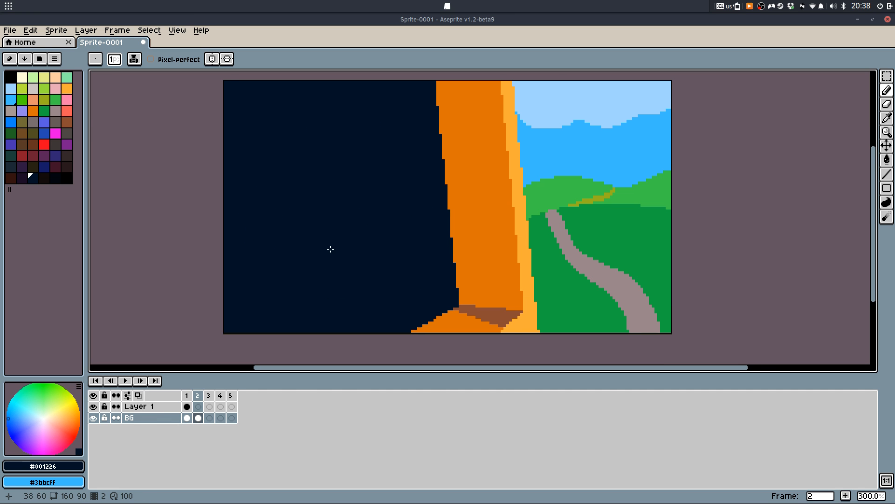
left_click_drag(330, 250, 365, 231)
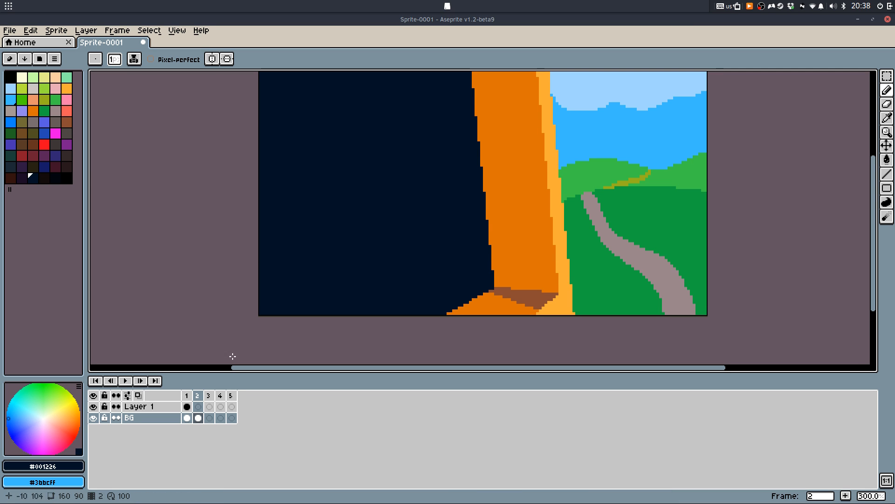
Sample frame 1's brown character outline (#8c4b31) and make a rectangular selection around the character on Layer 1
key("Left")
scroll(347, 191, "up", 1)
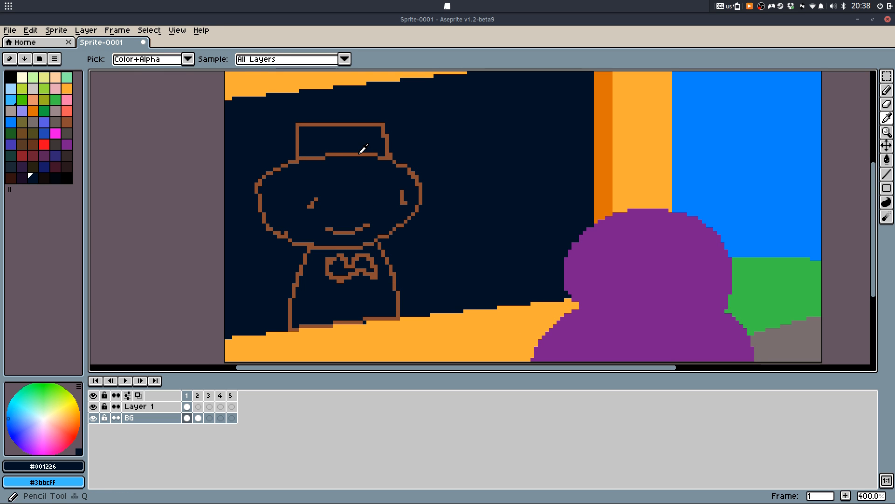
left_click(360, 155, "alt")
key("m")
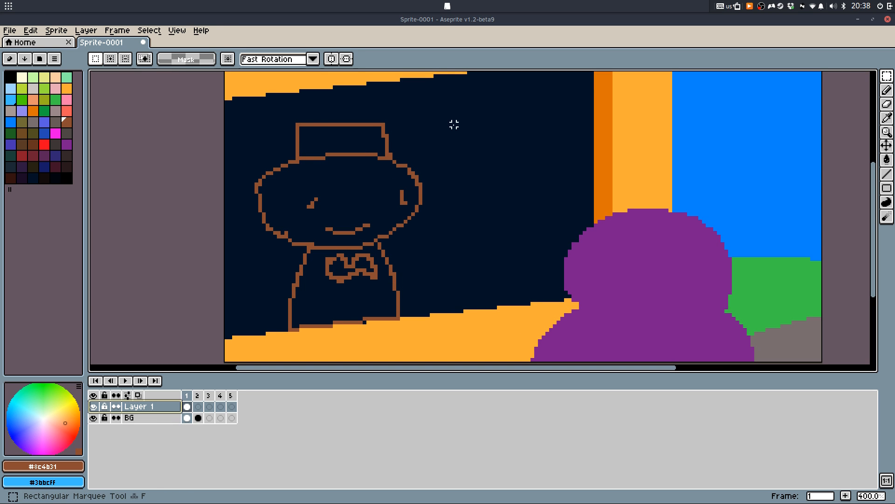
left_click_drag(489, 104, 241, 353)
key("b")
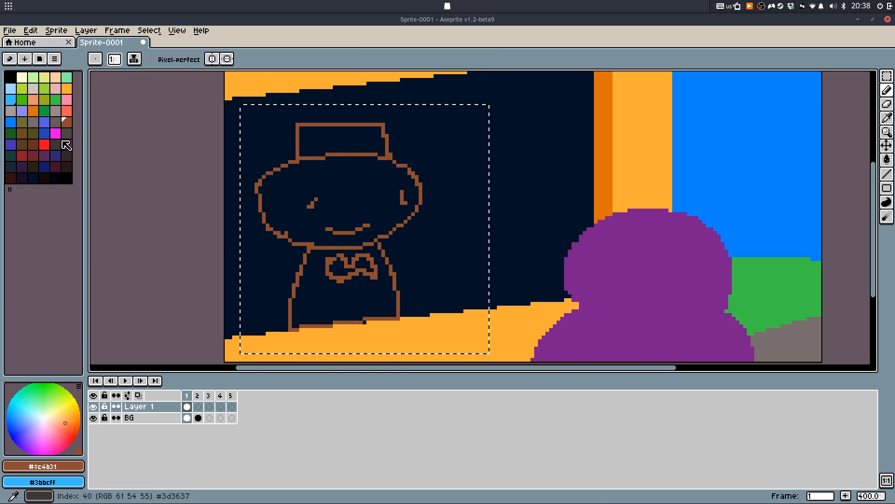
Replace the brown outline colour with green (idx-16) inside the selection, and deselect
right_click(55, 99)
key("shift+r")
left_click(496, 244)
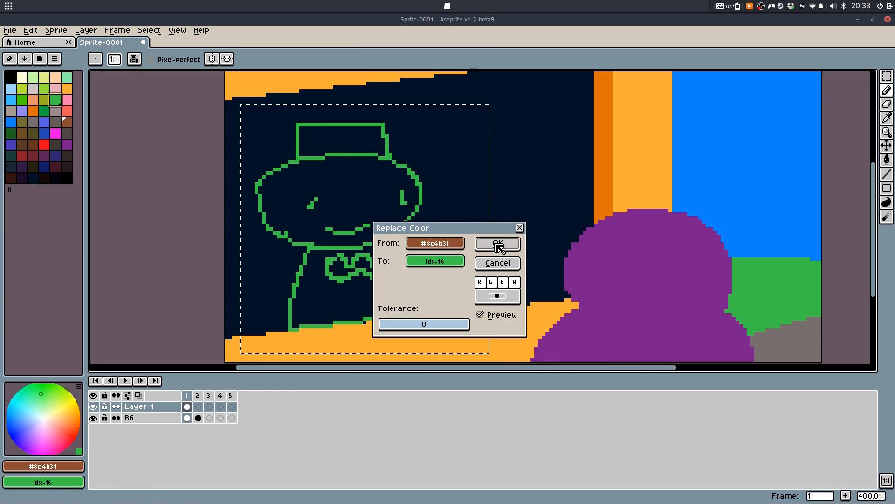
key("m")
left_click(395, 235)
Fill the character's body around the bow tie and the outline piece at the neck's right corner with cream (idx-1)
key("b")
scroll(394, 234, "up", 2)
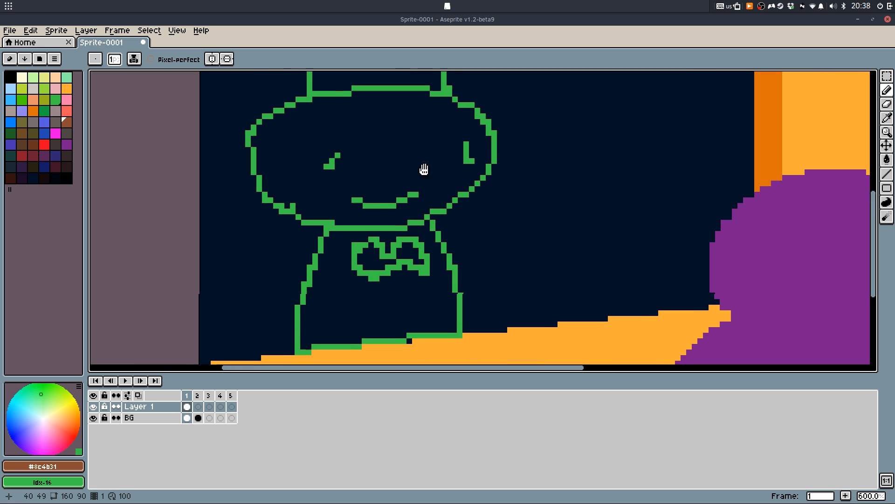
left_click(23, 78)
key("g")
scroll(322, 240, "up", 1)
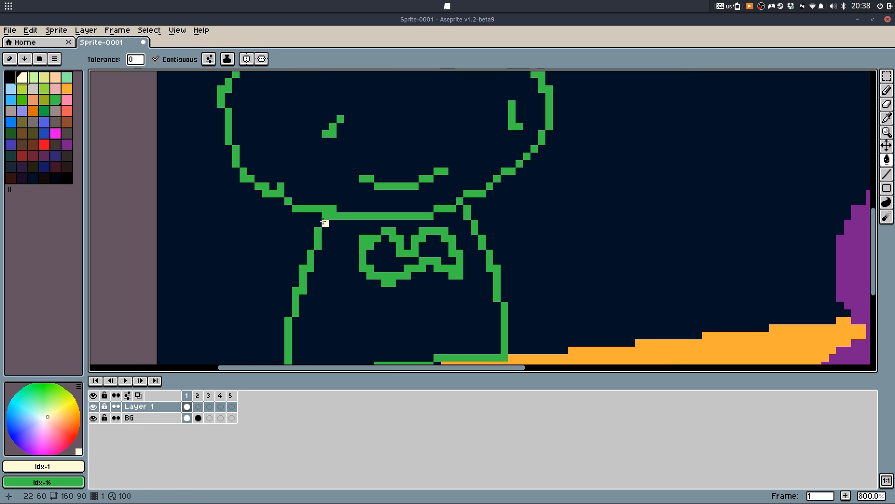
left_click(342, 228)
scroll(448, 224, "up", 3)
left_click(498, 200)
scroll(504, 217, "down", 2)
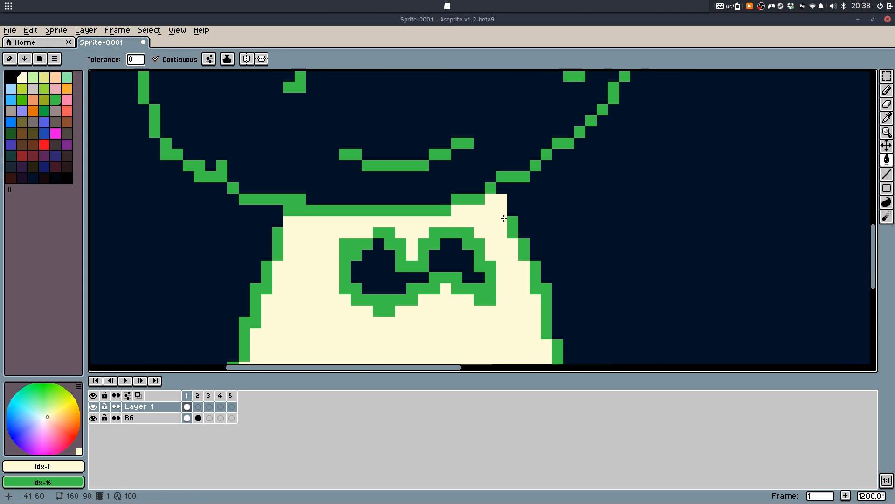
Fill the green outline along the right side of the character's body with the same cream
left_click(514, 224)
left_click(527, 252)
left_click(544, 300)
scroll(543, 279, "down", 2)
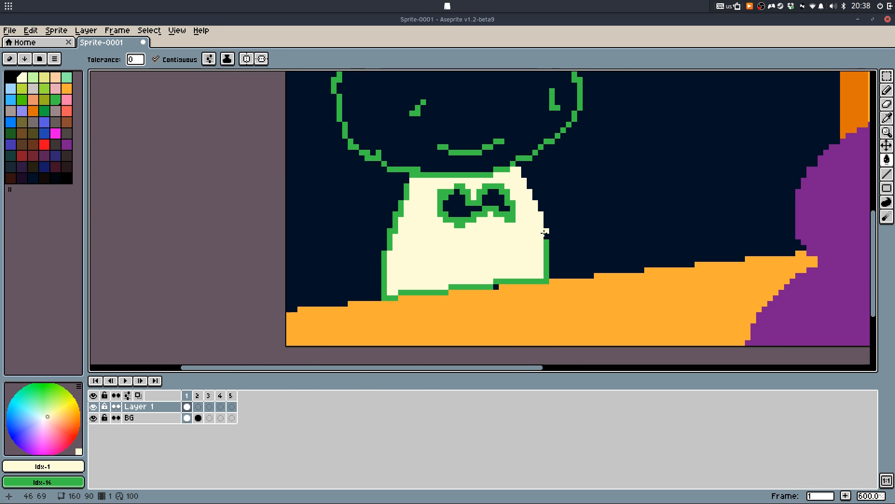
left_click(550, 247)
Fill the green outline along the bottom edge of the character's body with cream, undoing any misplaced fill
left_click(495, 286)
key("ctrl+z")
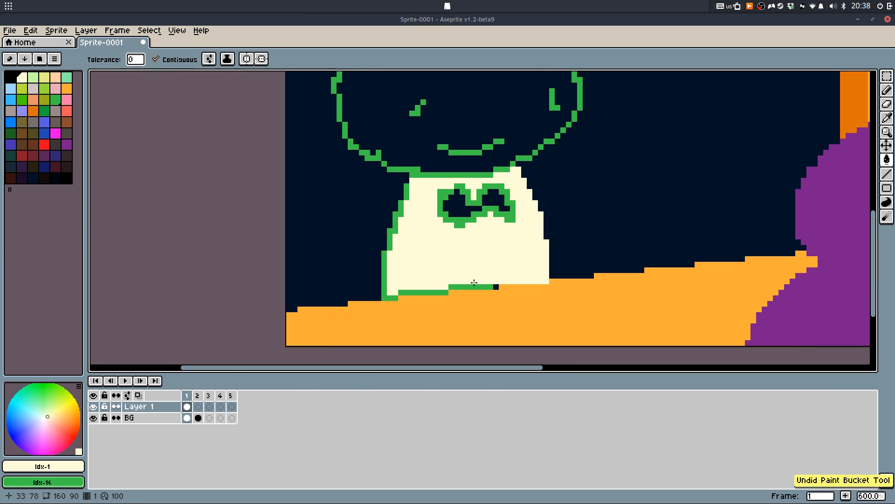
left_click(491, 286)
left_click(474, 286)
left_click(420, 293)
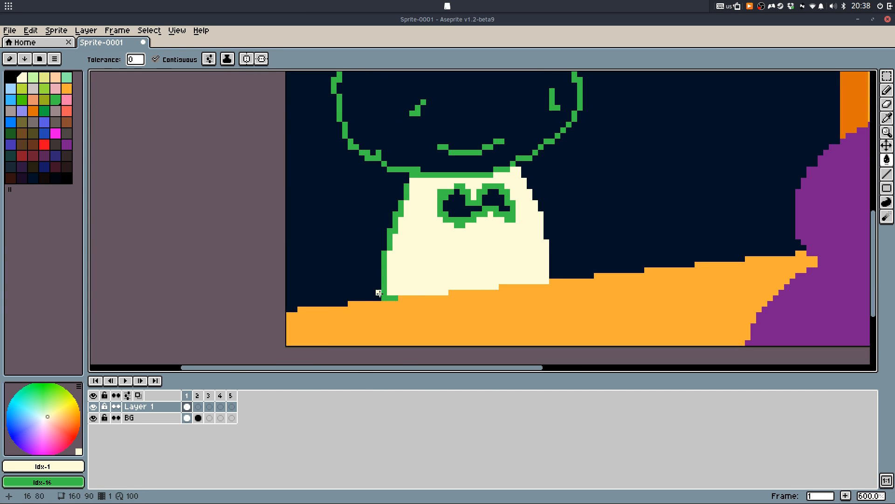
Fill the green outline along the left side of the character's body with cream, undoing misplaced fills
left_click(378, 291)
key("ctrl+z")
left_click(385, 256)
left_click(387, 243)
key("ctrl+z")
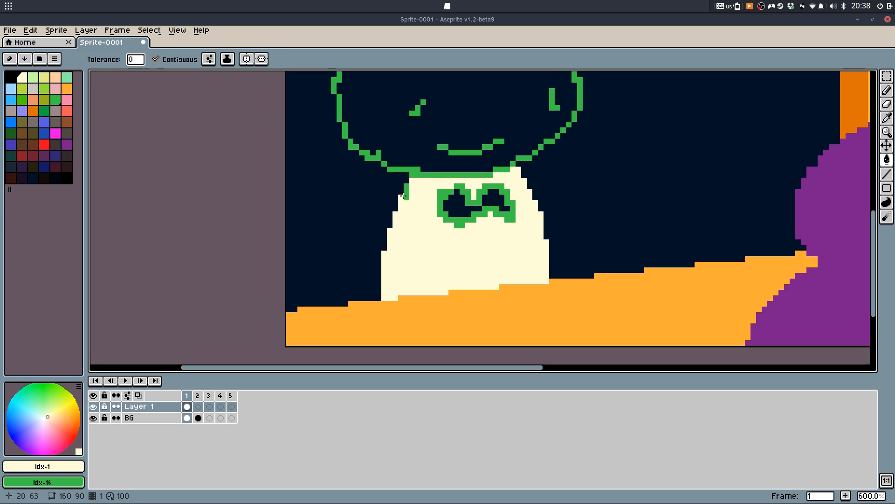
key("ctrl+y")
key("ctrl+z")
Pick the outline's green and fill both halves of the bow tie with it
key("b")
scroll(446, 179, "up", 3)
key("i")
left_click(456, 169)
key("g")
left_click(462, 224)
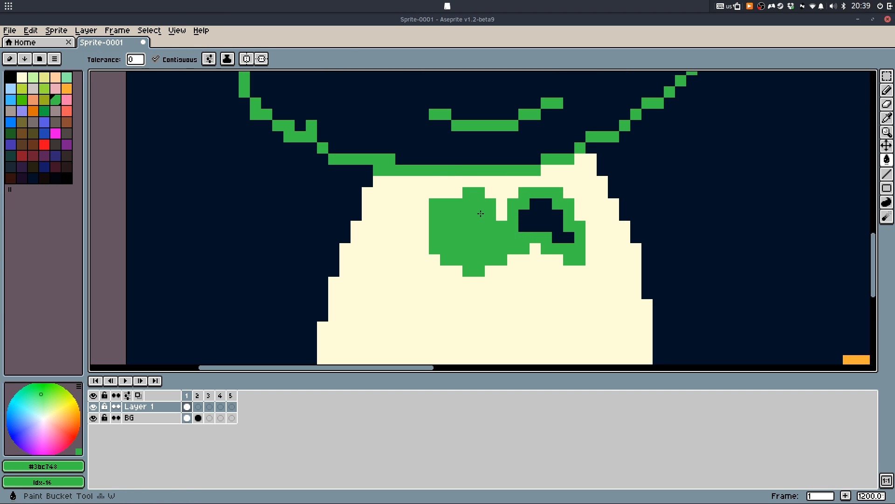
left_click(529, 222)
Trim the bow tie's left edge and open the notch at its lower middle with cream (#fffdd9) pixels
key("i")
left_click(530, 275, "alt")
mouse_move(525, 250)
left_mouse_down()
mouse_move(501, 223)
mouse_move(516, 230)
left_mouse_up()
left_click(494, 233, "alt")
left_click(433, 191, "alt")
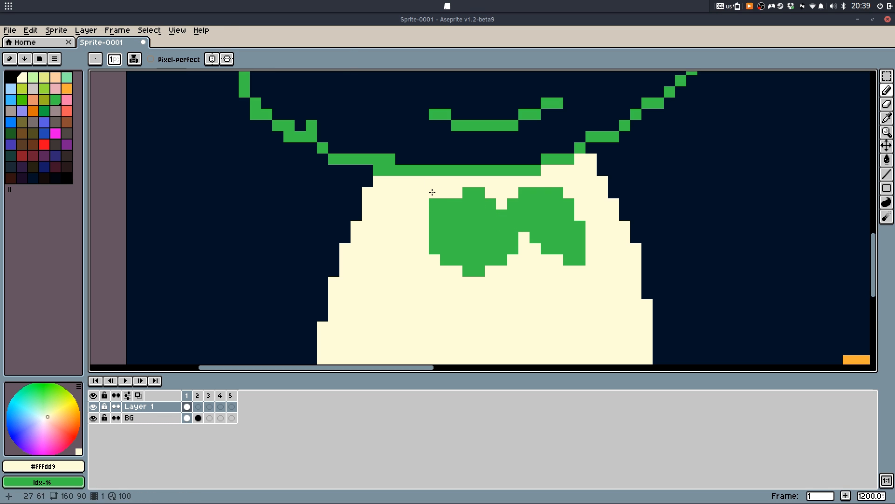
mouse_move(433, 198)
left_mouse_down()
mouse_move(433, 276)
mouse_move(446, 249)
left_mouse_up()
Trim the bow tie's lower edge and the inner top corner of its right half with cream
left_click(533, 229, "alt")
left_click(555, 269, "alt")
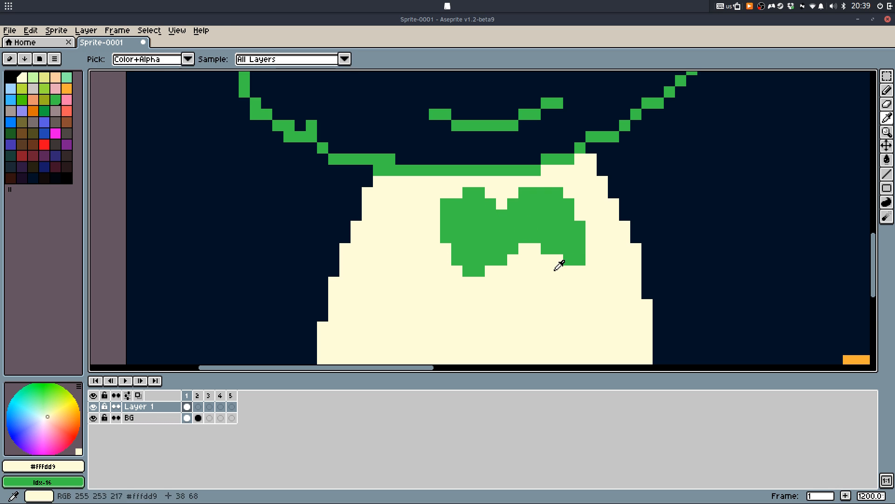
left_click_drag(568, 262, 578, 262)
left_click_drag(483, 271, 468, 271)
left_click(498, 263)
left_click(489, 260)
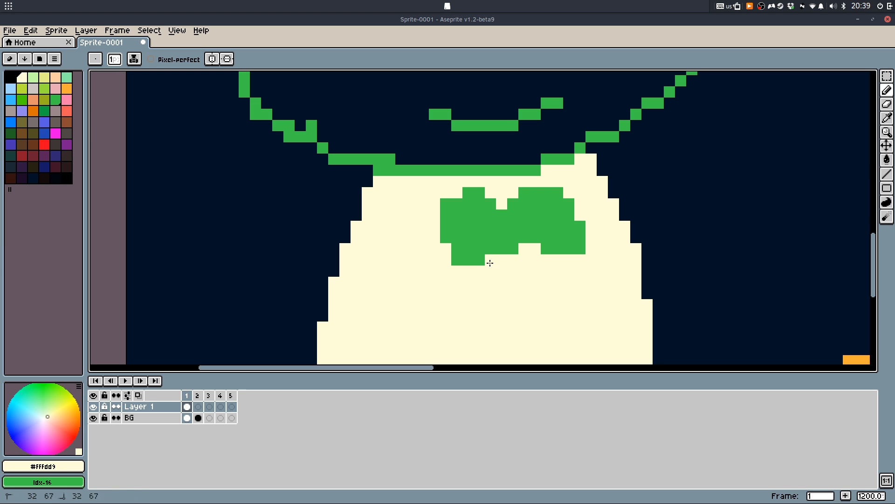
left_click(513, 249)
left_click(525, 193)
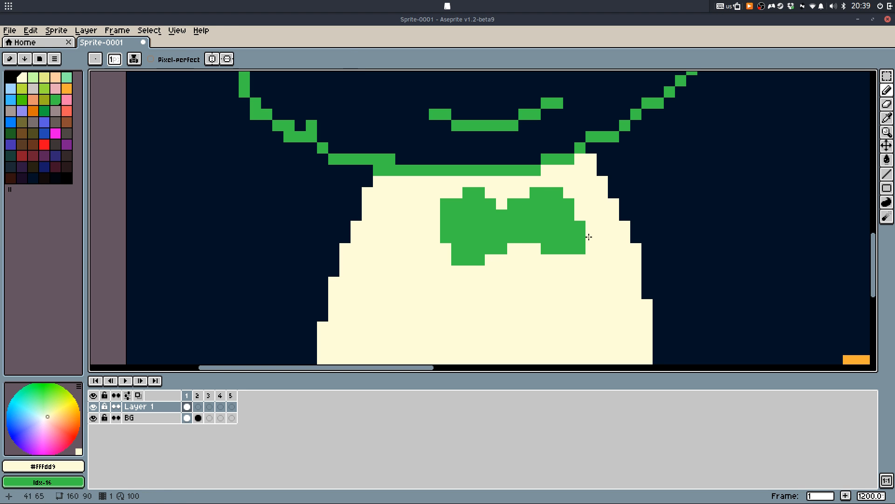
Add green pixels to the lower edge of the bow tie's right half to round it out
left_click(560, 250, "alt")
left_click_drag(558, 260, 535, 248)
left_click(532, 256, "alt")
scroll(532, 256, "down", 4)
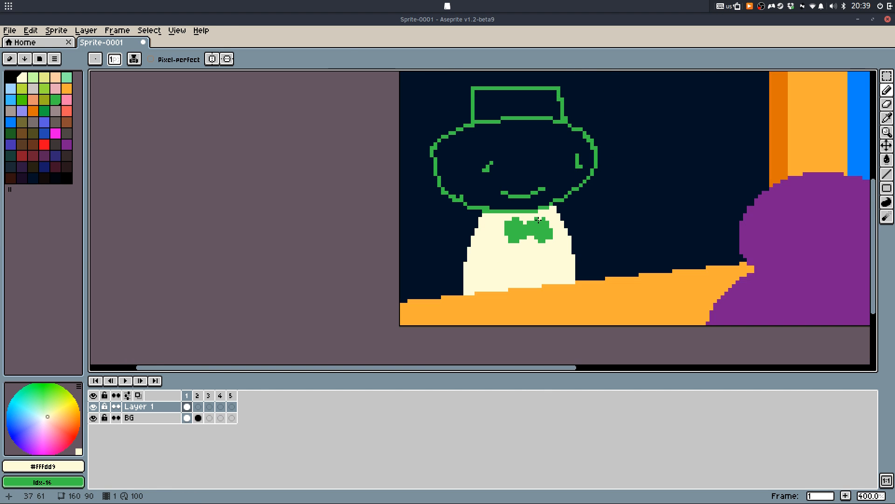
scroll(536, 222, "up", 4)
Paint a square dark green (idx-21) knot in the middle of the bow tie
left_click(535, 222, "alt")
left_click(188, 131)
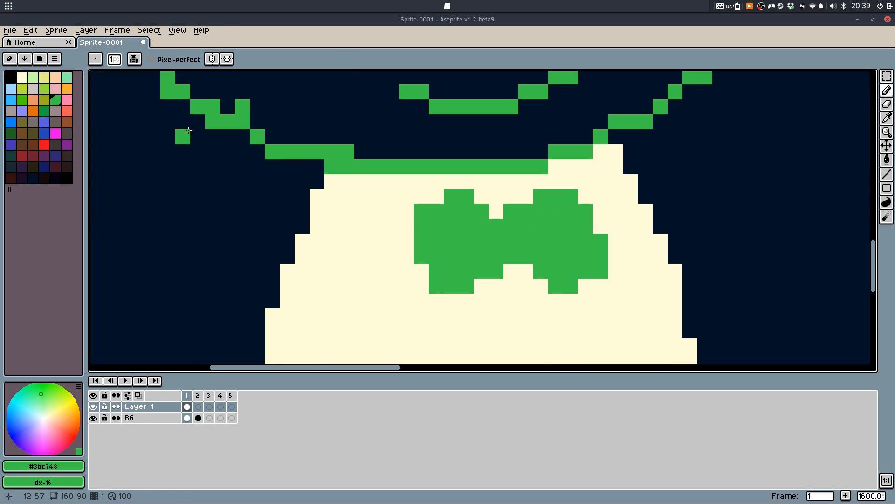
left_click(45, 110)
mouse_move(506, 231)
left_mouse_down()
mouse_move(511, 250)
mouse_move(519, 230)
mouse_move(513, 215)
mouse_move(539, 228)
left_mouse_up()
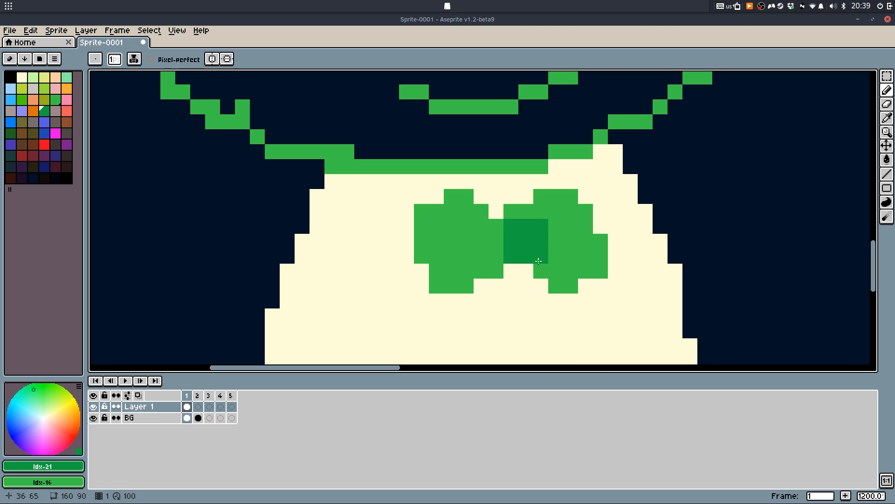
scroll(537, 261, "down", 6)
scroll(541, 272, "up", 5)
Draw a slanted dark green line down the left side of the cream body, undoing any misplaced stroke
left_click_drag(537, 271, 544, 200)
key("l")
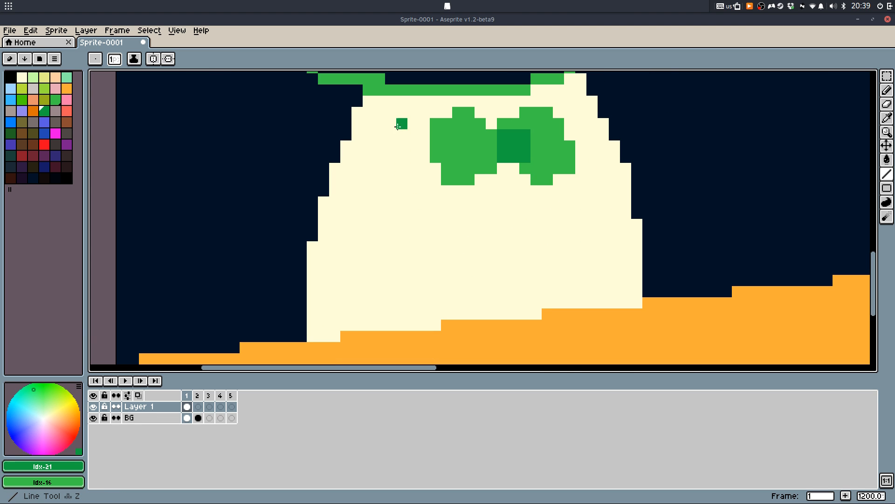
left_click_drag(393, 104, 335, 271)
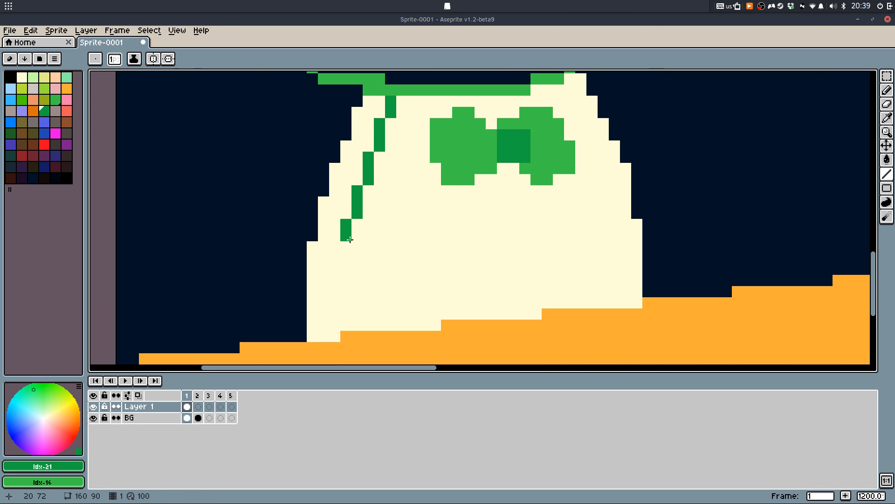
mouse_move(350, 239)
left_mouse_down()
mouse_move(335, 334)
mouse_move(402, 101)
left_mouse_up()
left_click(358, 326)
key("ctrl+z")
Select the cream body area, widen the left stripe, and draw a second 2-pixel dark green stripe below the bow tie's left half
key("plus")
key("w")
left_click(356, 321)
key("l")
key("ctrl+z")
mouse_move(349, 334)
left_mouse_down()
mouse_move(353, 201)
mouse_move(399, 141)
mouse_move(402, 101)
mouse_move(436, 167)
mouse_move(416, 280)
mouse_move(420, 316)
left_mouse_up()
Draw 2-pixel dark green stripes behind the bow tie's right half and along the body's right edge, and deselect
left_click(585, 145)
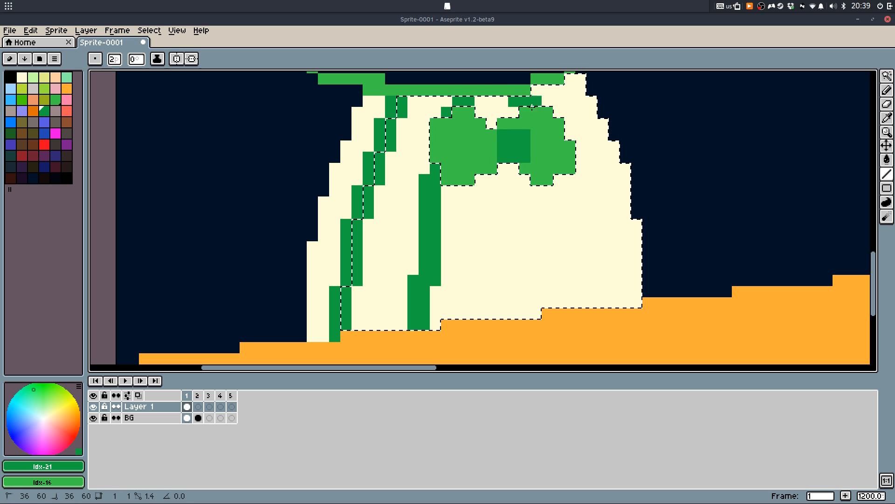
mouse_move(519, 106)
left_mouse_down()
mouse_move(560, 315)
mouse_move(570, 314)
left_mouse_up()
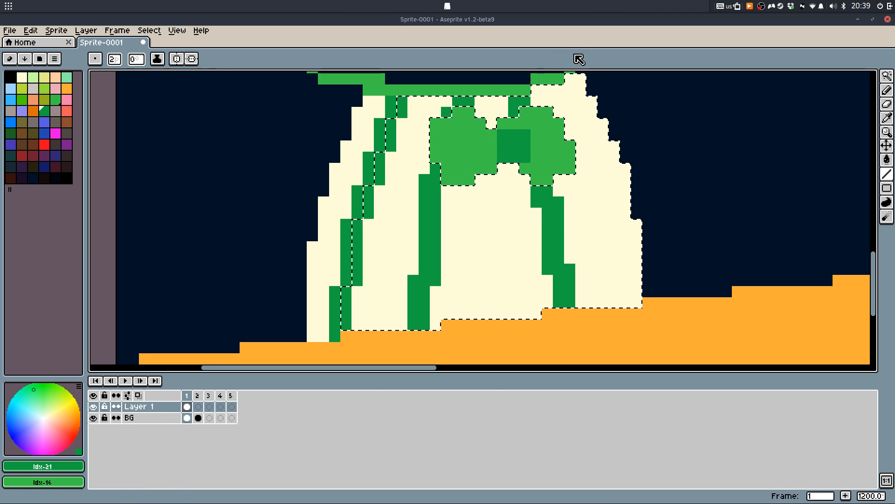
left_click(634, 218)
left_click_drag(581, 77, 639, 205)
scroll(699, 205, "down", 10)
key("m")
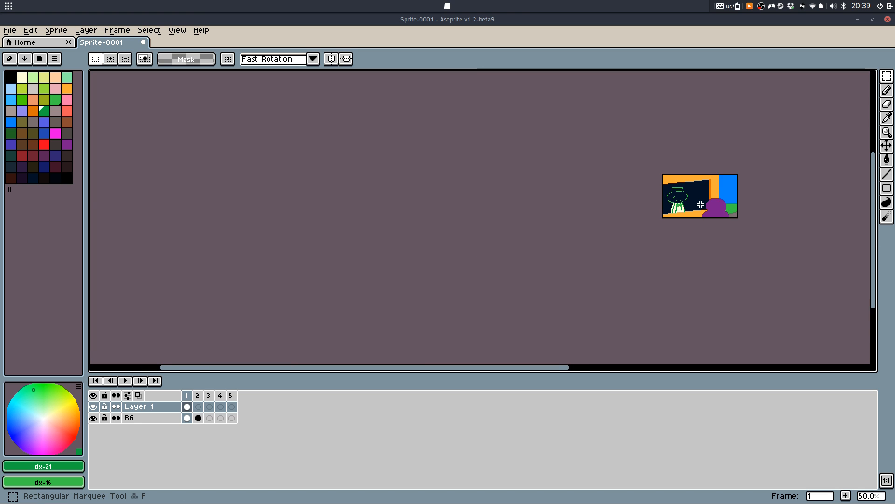
Examine the striped body and bow tie up close and within the whole scene
scroll(700, 204, "up", 1)
scroll(669, 198, "up", 2)
key("q")
scroll(448, 245, "up", 3)
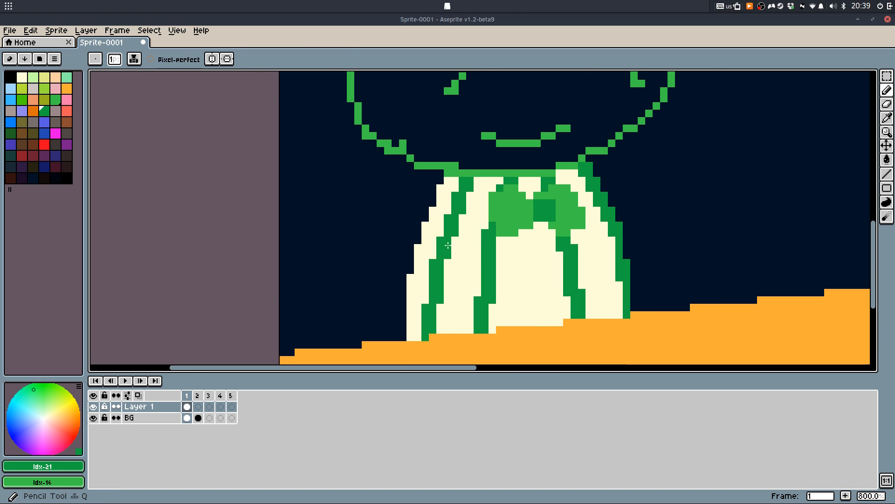
scroll(448, 245, "up", 2)
key("e")
scroll(474, 220, "down", 3)
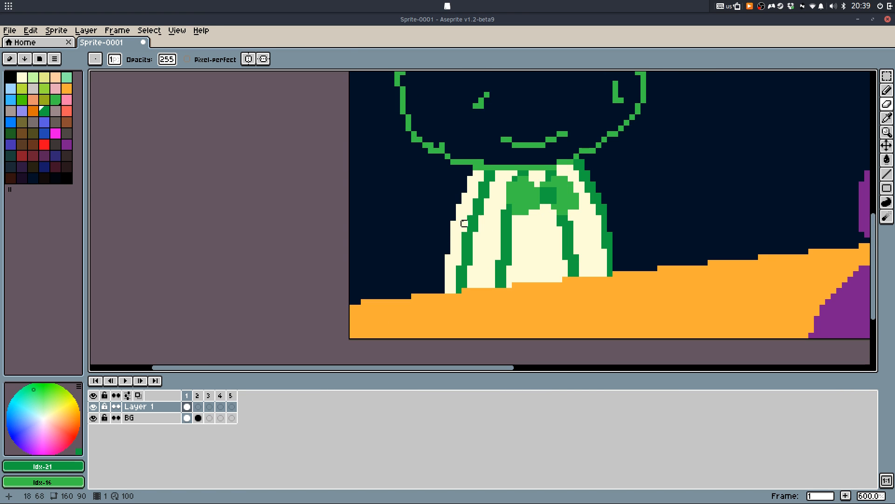
key("b")
scroll(553, 185, "down", 1)
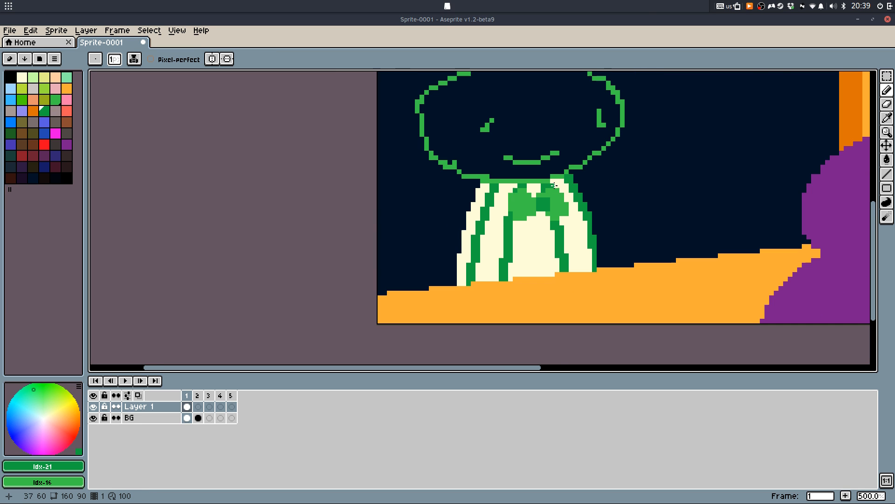
left_click_drag(596, 160, 582, 184)
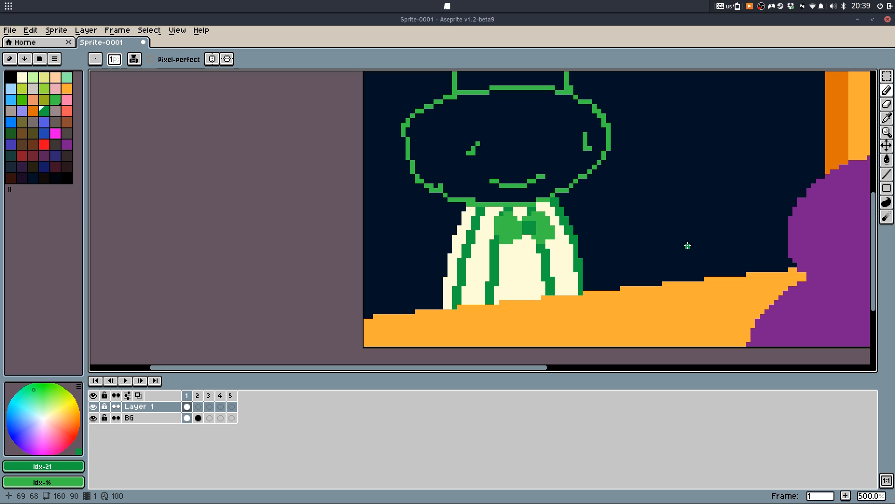
left_click_drag(688, 242, 631, 256)
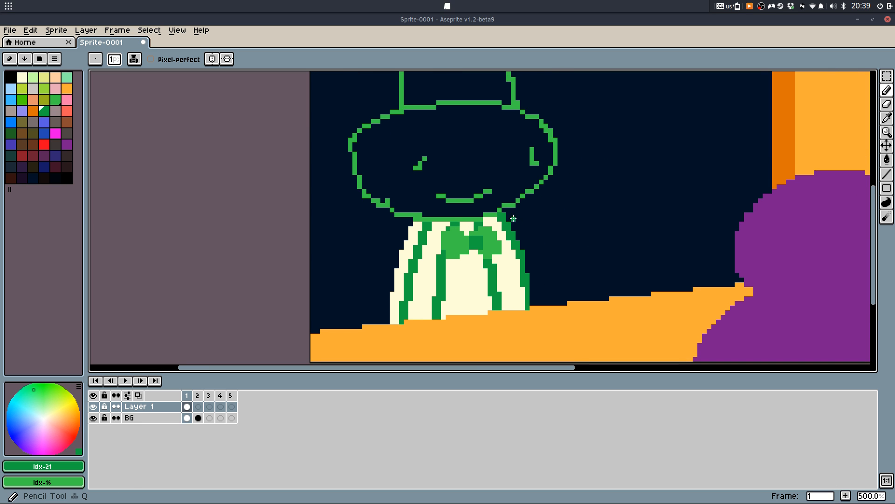
scroll(508, 218, "up", 2)
key("alt")
left_click(501, 211, "alt")
key("w")
left_click(484, 203)
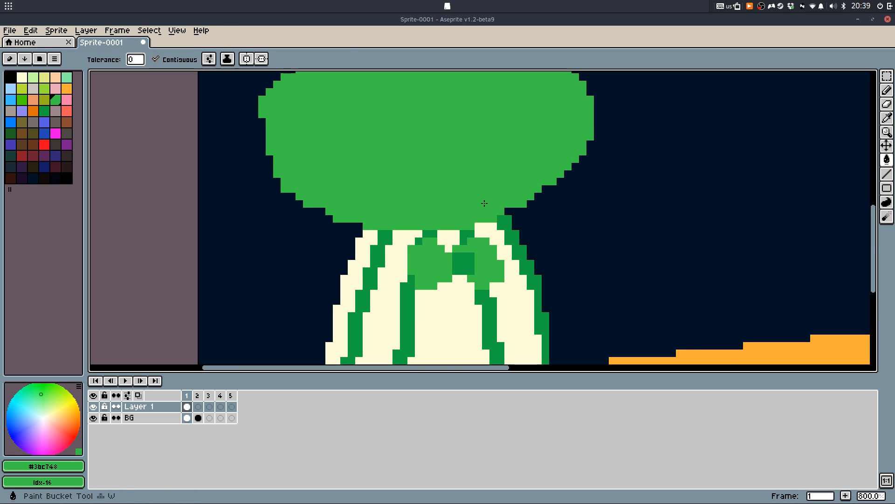
key("ctrl+z")
left_click(486, 224, "alt")
key("q")
key("g")
scroll(476, 196, "up", 3)
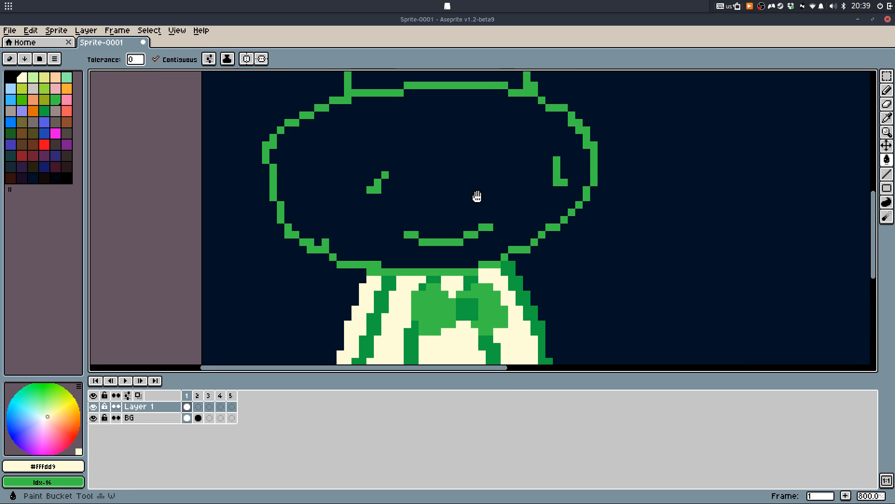
left_click(418, 232)
scroll(448, 262, "up", 1)
key("ctrl+z")
key("b")
left_click(427, 248, "alt")
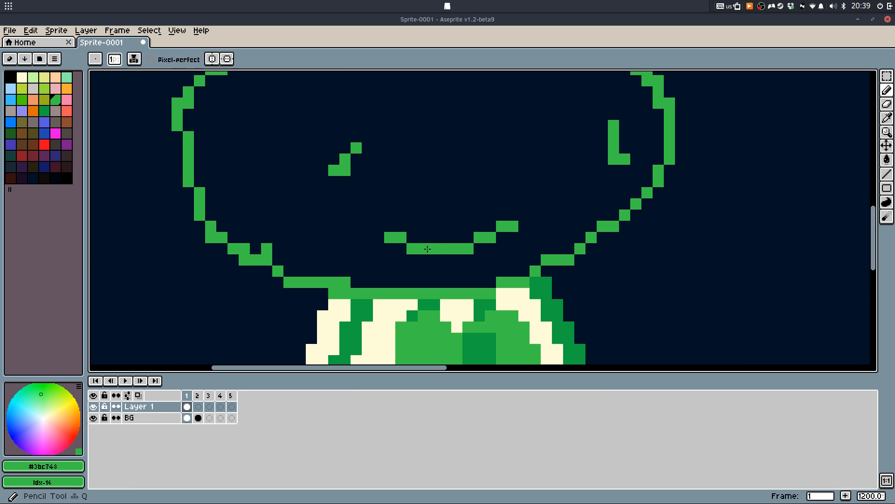
key("g")
left_click(417, 266)
Undo the last fill on the head and repaint both green eye marks in cream (#fffdd9)
key("b")
left_click(394, 301, "alt")
key("ctrl+z")
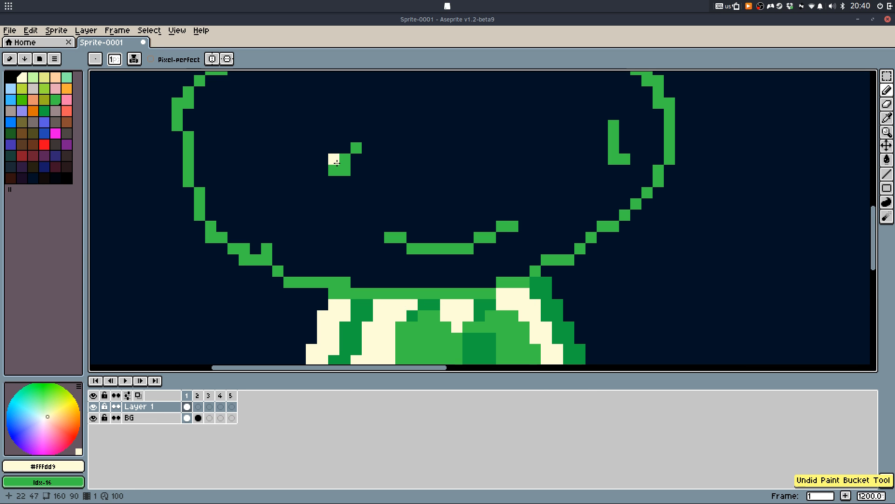
left_click(357, 147)
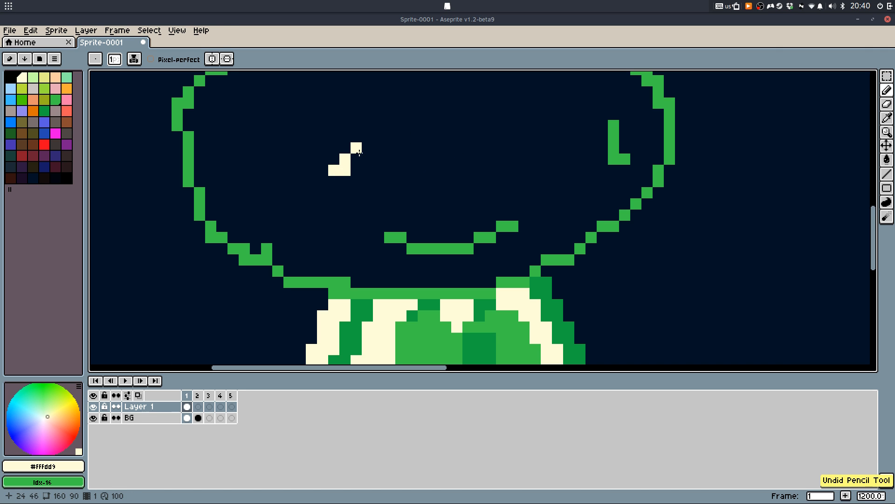
left_click_drag(613, 125, 612, 150)
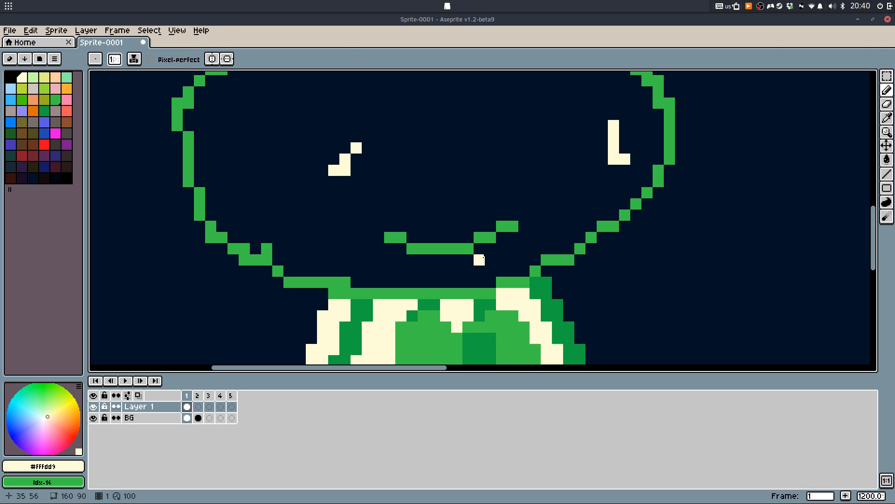
Pick the outline's green and fill the inside of the character's head with it
left_click(485, 237, "alt")
key("g")
left_click(508, 144)
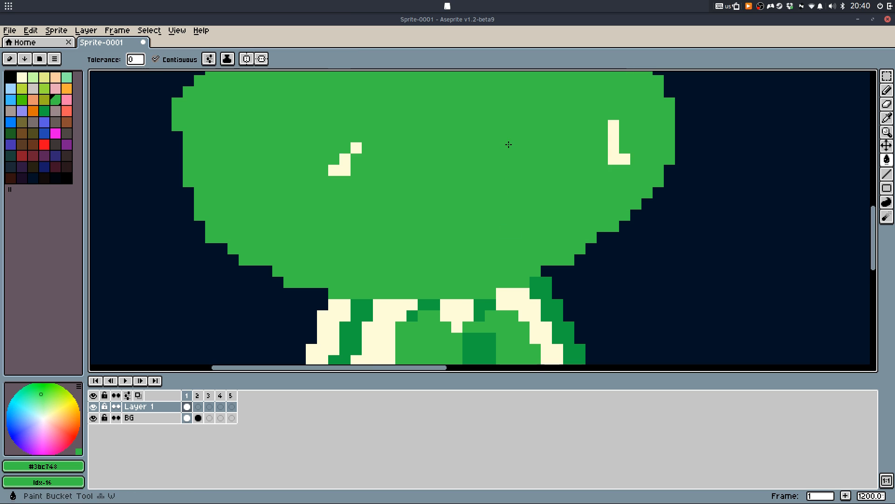
scroll(508, 144, "down", 3)
Extend the upper stroke of the left eye with cream pixels
scroll(508, 145, "up", 4)
scroll(417, 159, "up", 2)
left_click(417, 160, "alt")
key("b")
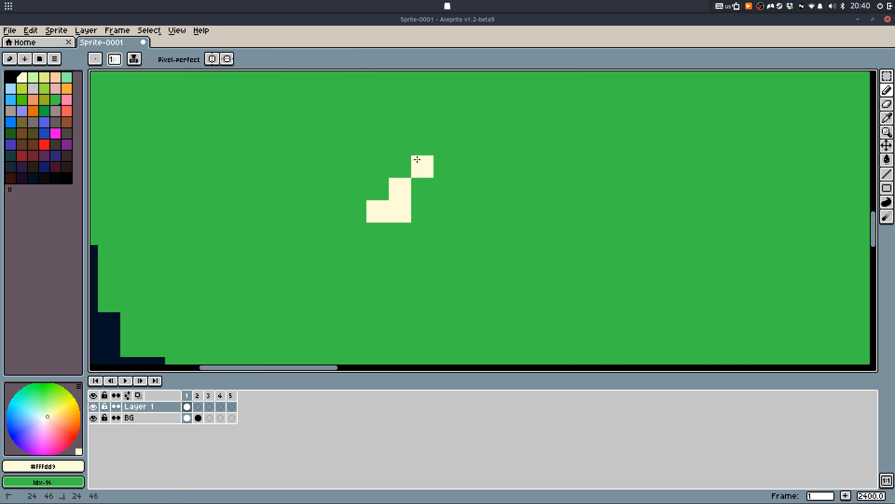
left_click_drag(417, 160, 422, 147)
scroll(438, 190, "down", 2)
scroll(685, 180, "up", 1)
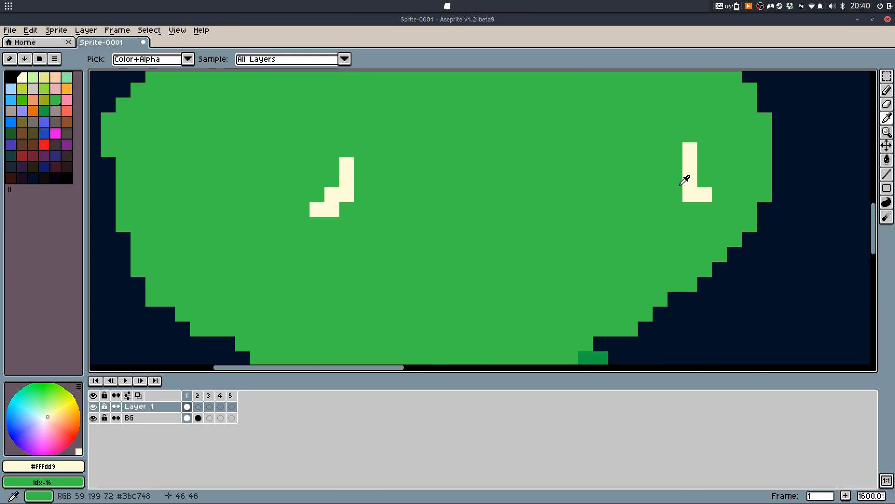
Reshape the right eye by covering its lower-left pixel with green and adding a cream pixel above its foot
left_click(685, 198, "alt")
left_click(690, 208)
left_click(705, 193, "alt")
left_click(705, 180)
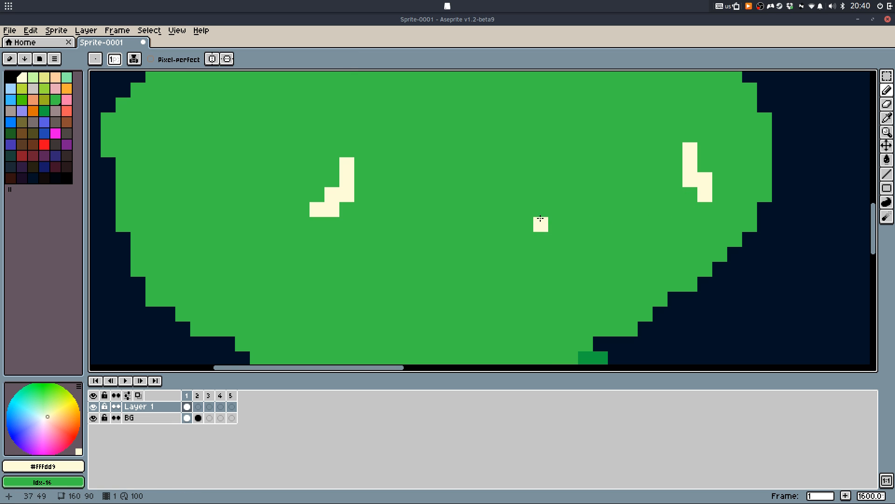
Extend the left eye's foot downward with cream and cover its upper-left pixel with green
left_click_drag(332, 223, 322, 223)
left_click(318, 197, "alt")
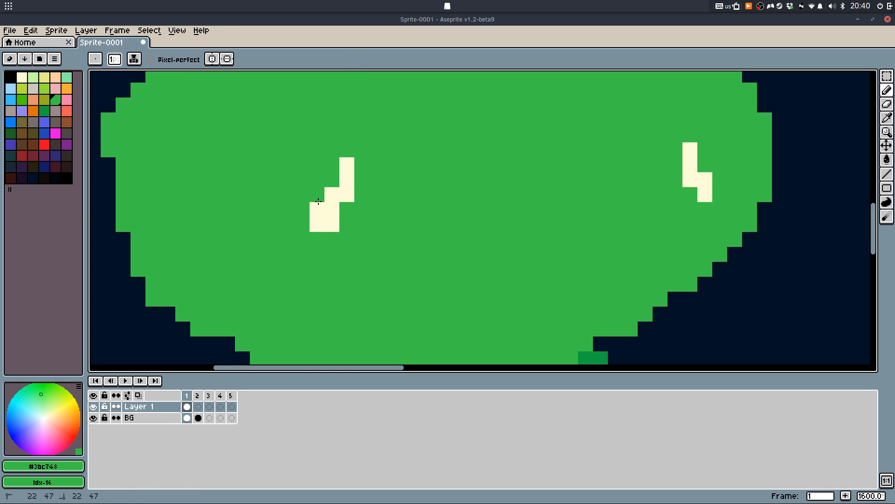
left_click(317, 209)
left_click(346, 190, "alt")
Erase the green pixels protruding from the left edge of the character's head
scroll(289, 139, "down", 4)
scroll(261, 116, "up", 1)
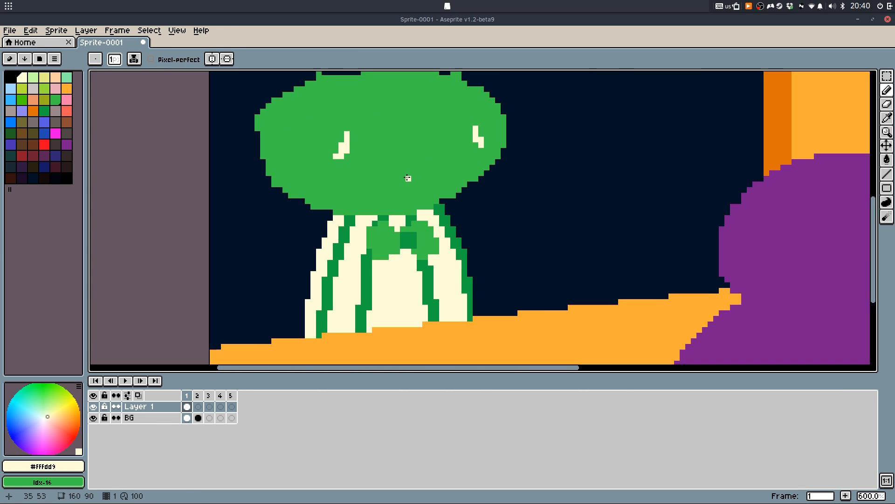
key("e")
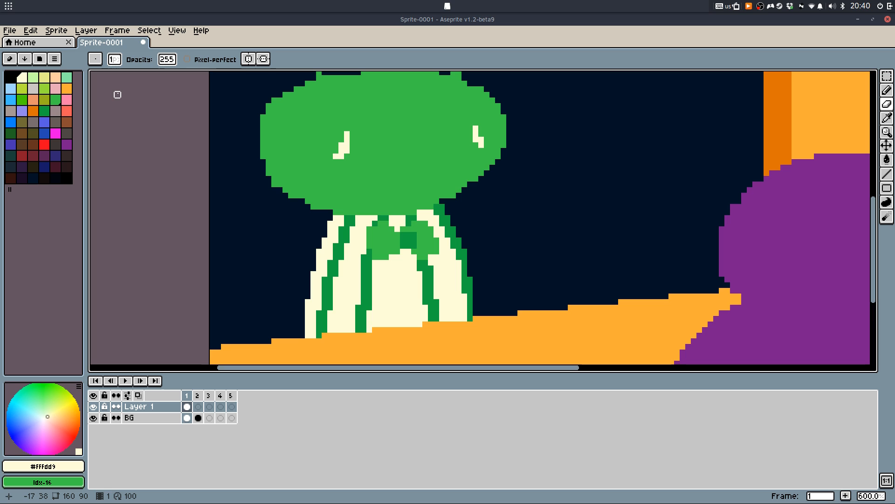
Draw a cream smiling mouth on the lower part of the green head
scroll(469, 135, "up", 3)
key("e")
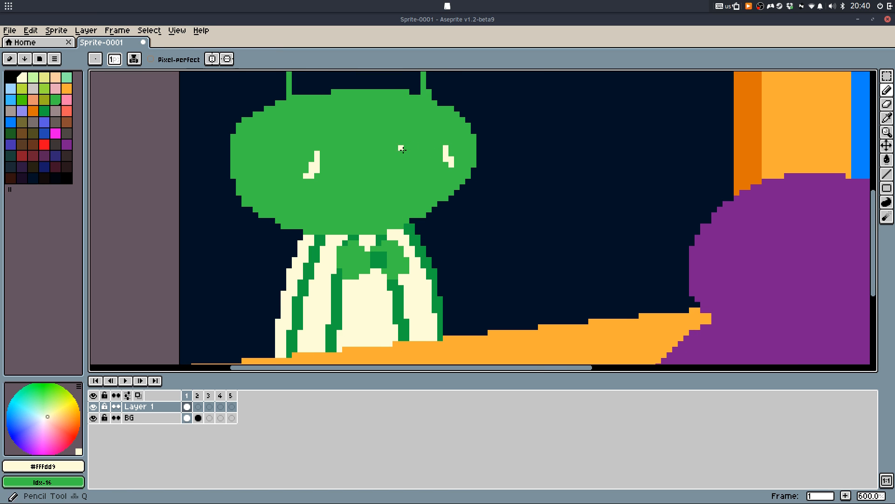
left_click_drag(318, 256, 387, 266)
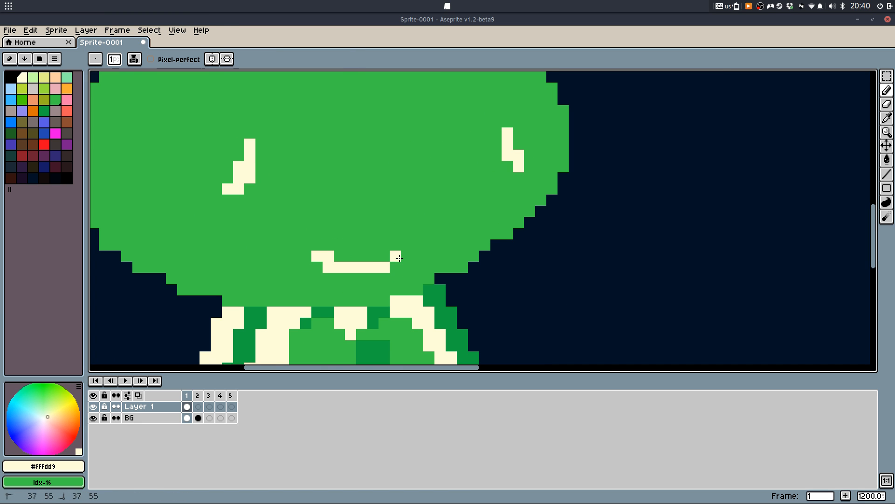
scroll(354, 222, "down", 4)
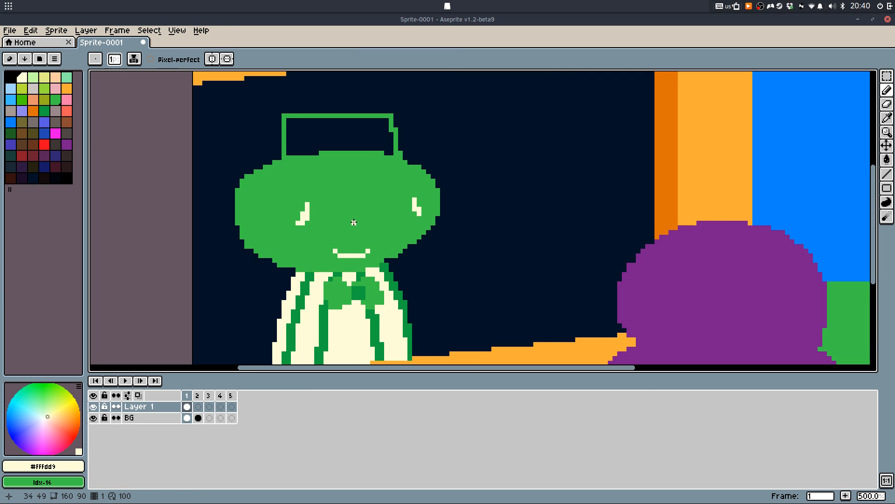
Delete the green hat outline above the character's head
scroll(326, 196, "down", 1)
scroll(284, 167, "up", 3)
key("m")
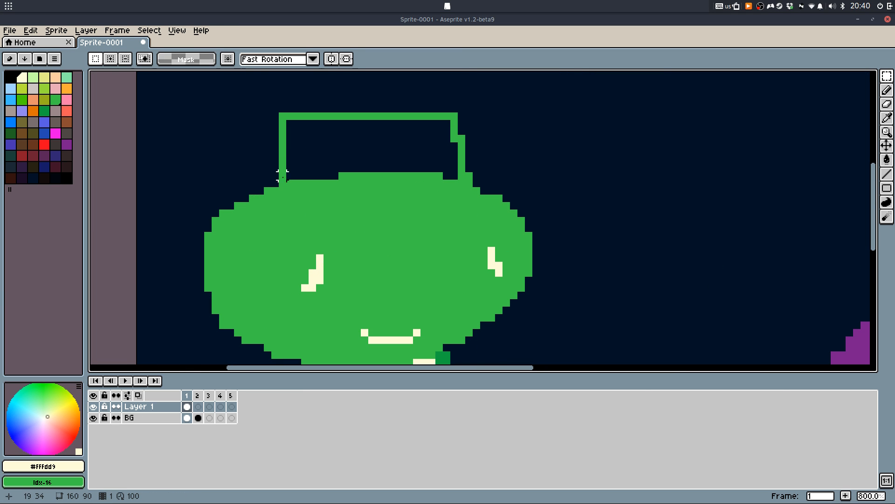
key("e")
key("ctrl+z")
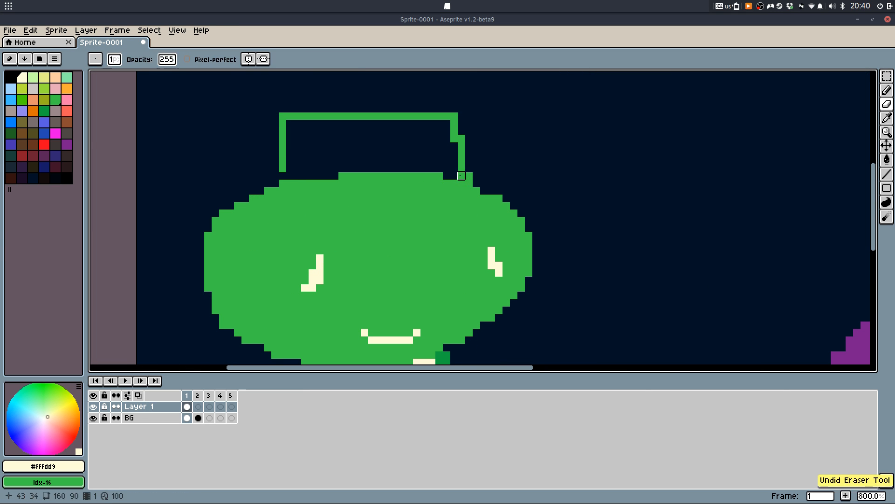
key("w")
left_click(461, 154)
key("Delete")
Outline a domed hat with a wavy brim in cream on top of the head and cover the stray pixel at its left end with green
key("i")
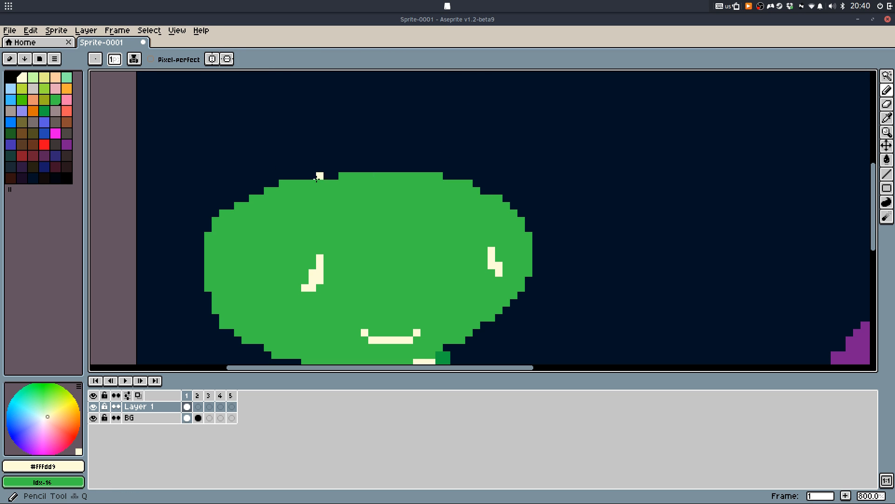
left_click(314, 187)
left_click(319, 262)
key("b")
left_click(340, 140)
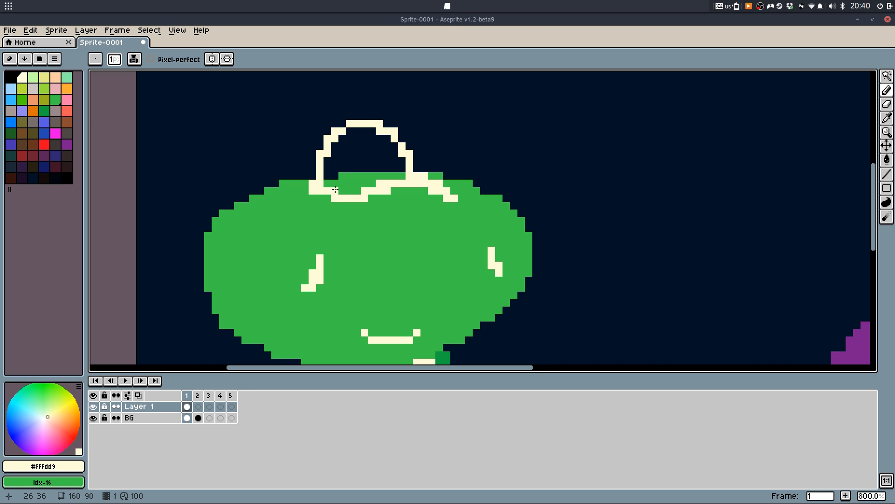
right_click(313, 196, "alt")
right_click(312, 190)
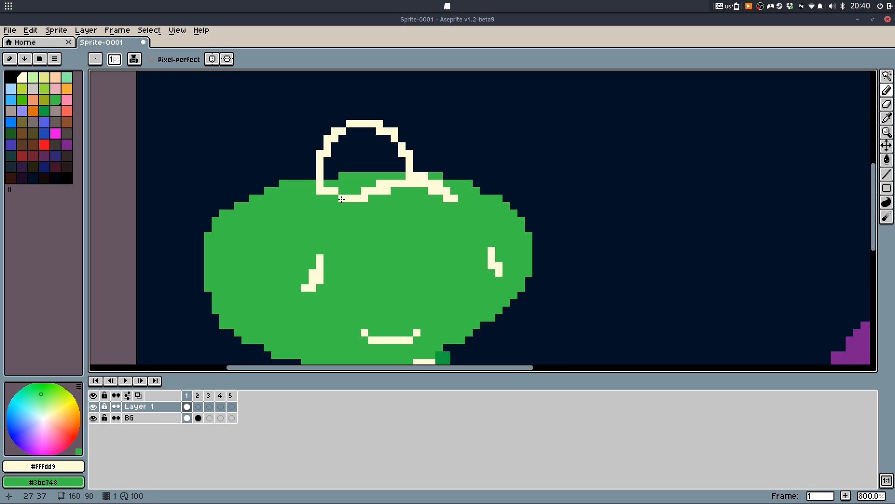
Fill the hat outline with cream and erase the rounded top to flatten the crown
key("g")
left_click(355, 183)
left_click(364, 149)
key("b")
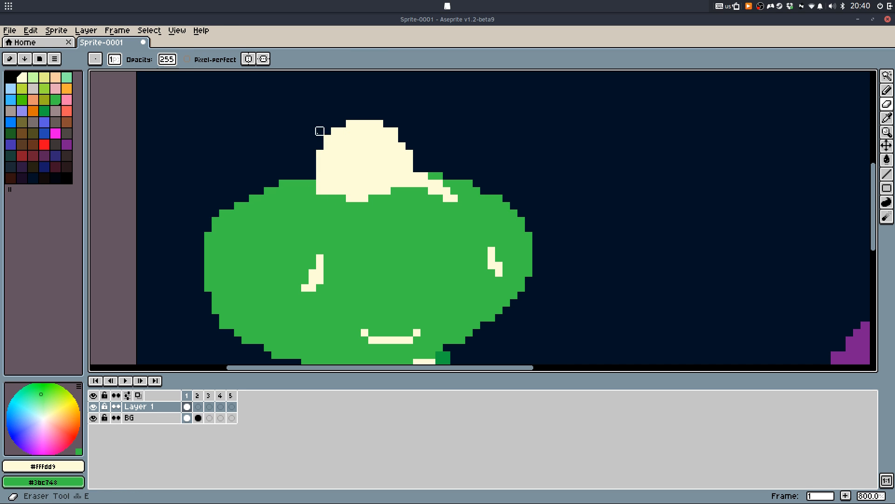
left_click_drag(313, 131, 409, 132)
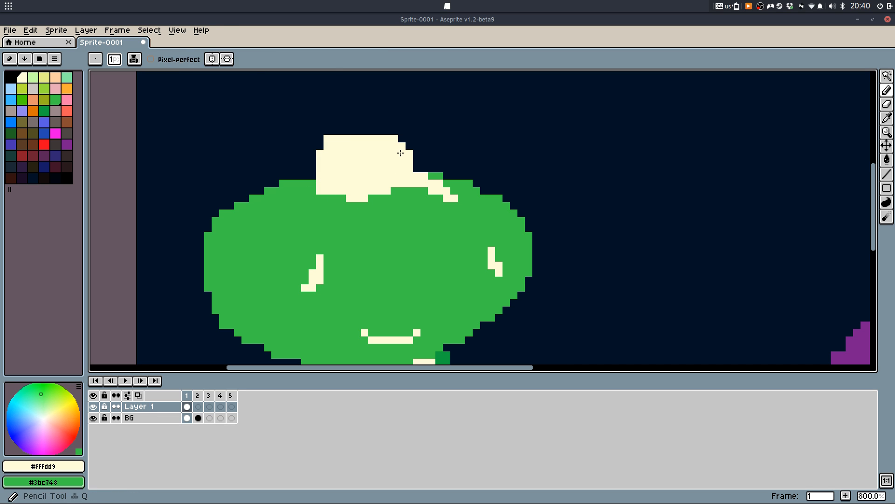
Extend the left end of the hat's brim outward with two cream pixels and undo the extra pixel on the crown
left_click(416, 206, "alt")
scroll(367, 156, "up", 3)
left_click(322, 189, "alt")
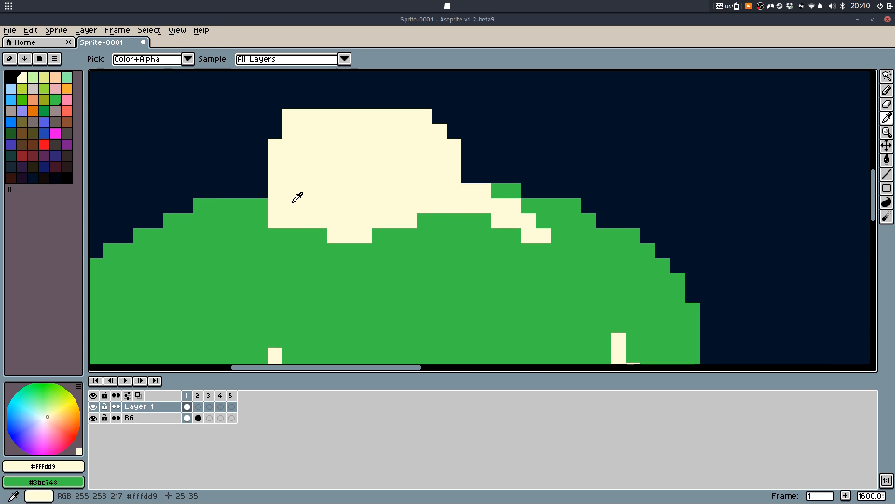
left_click(260, 206)
left_click(260, 191)
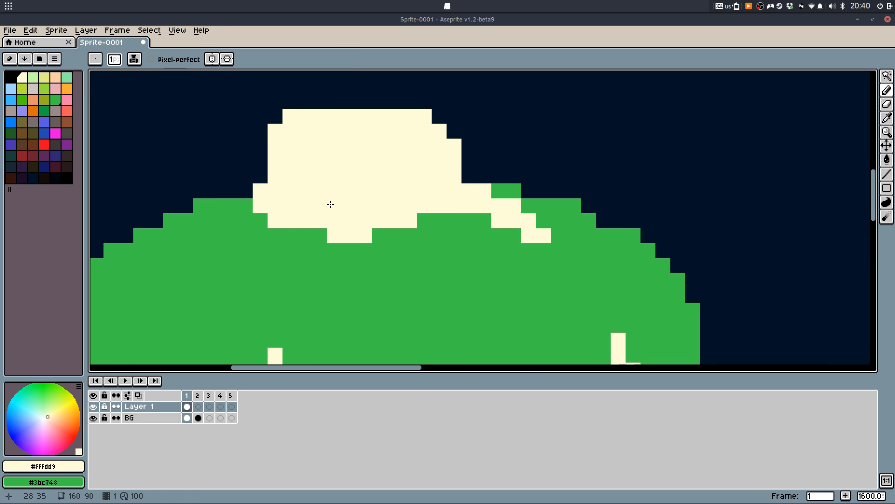
key("ctrl+z")
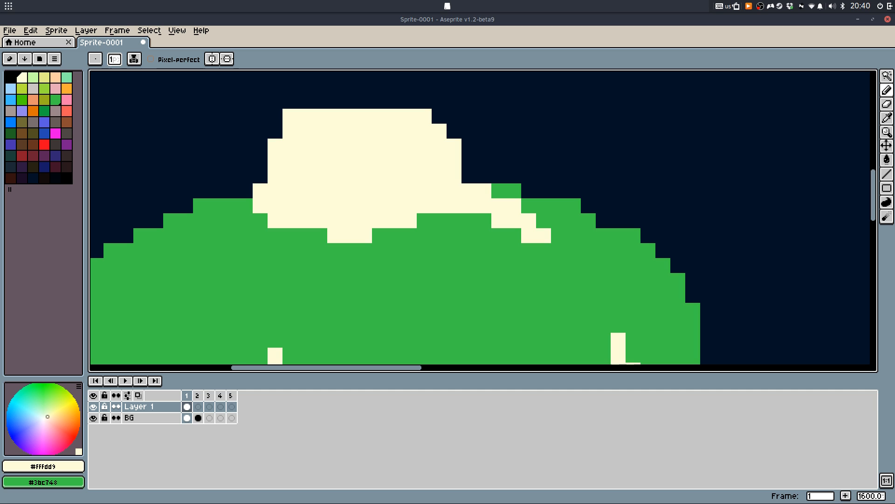
scroll(669, 285, "down", 4)
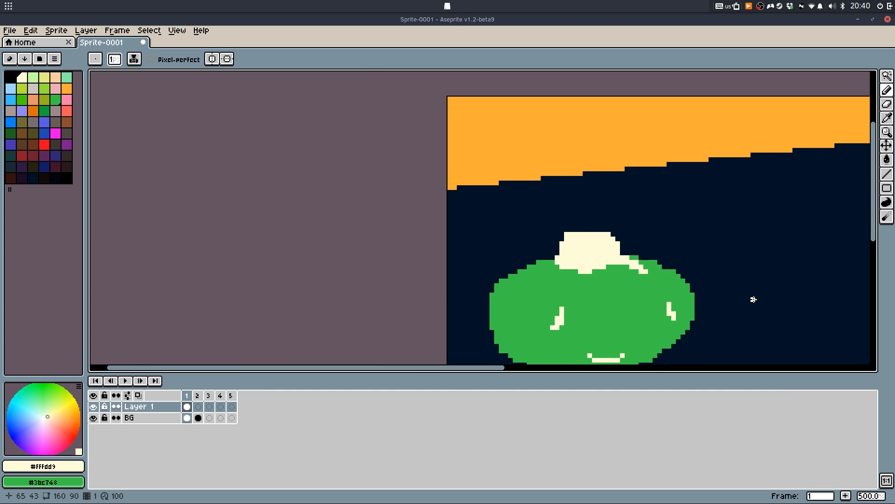
Paint a dark green #14a641 shadow on the head along the underside of the hat's brim
scroll(468, 131, "up", 1)
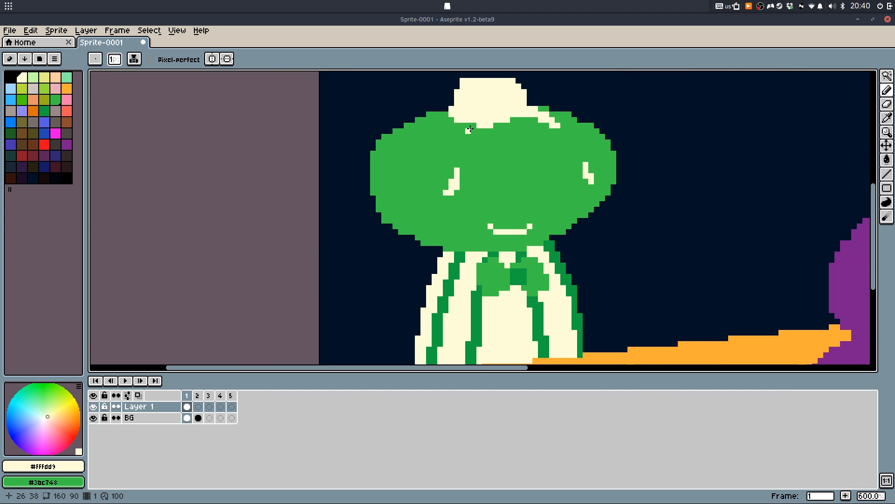
left_click_drag(470, 129, 436, 199)
scroll(463, 167, "up", 1)
left_click_drag(499, 242, 488, 189)
key("alt")
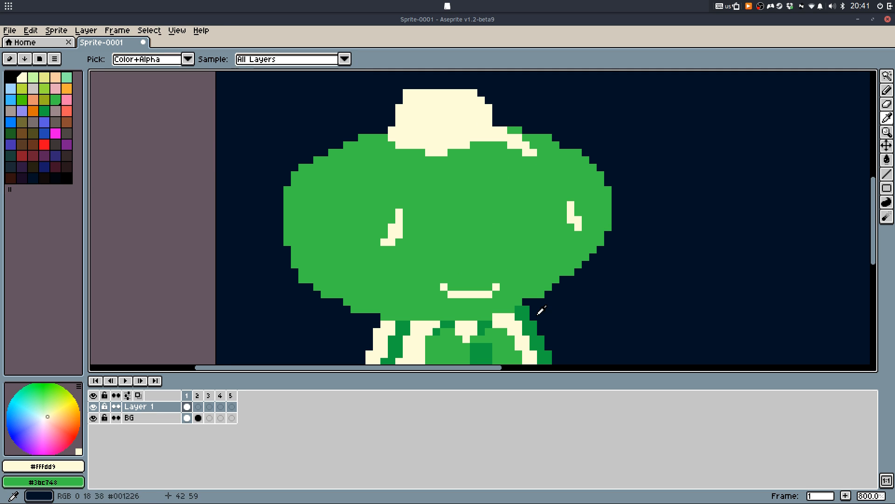
scroll(428, 144, "up", 3)
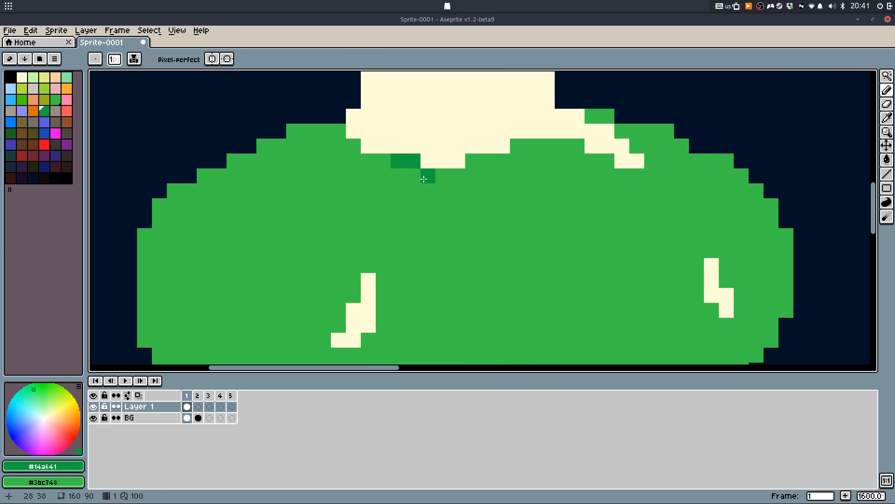
mouse_move(424, 178)
left_mouse_down()
mouse_move(490, 172)
mouse_move(477, 171)
mouse_move(502, 161)
mouse_move(488, 184)
mouse_move(474, 187)
mouse_move(542, 164)
mouse_move(629, 179)
mouse_move(538, 150)
mouse_move(516, 151)
mouse_move(515, 175)
left_mouse_up()
left_click_drag(651, 188, 592, 191)
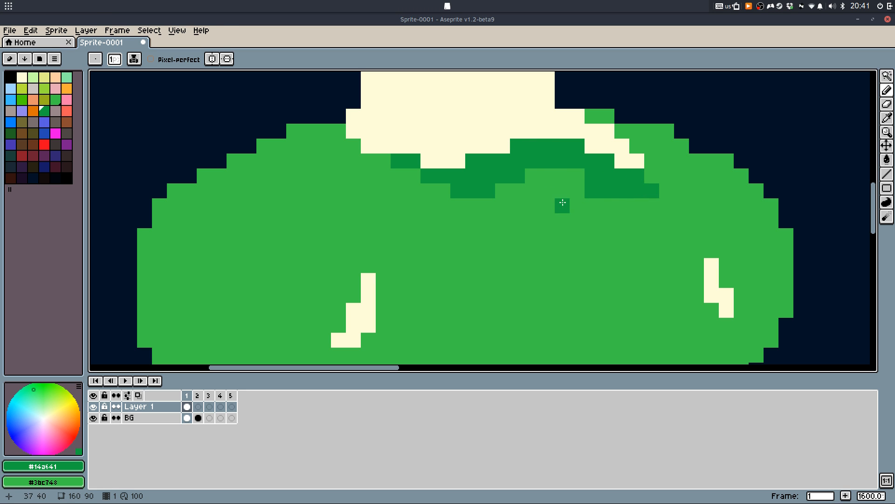
key("ctrl+z")
left_click(651, 180)
mouse_move(651, 180)
left_mouse_down()
mouse_move(631, 193)
mouse_move(666, 165)
mouse_move(652, 195)
left_mouse_up()
left_click(659, 162, "alt")
left_click(559, 140, "alt")
left_click(544, 123, "alt")
left_click_drag(544, 123, 529, 164)
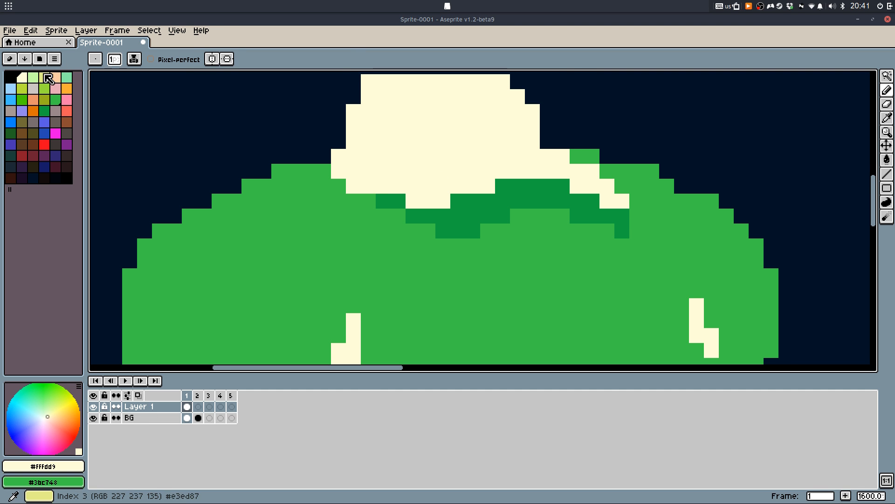
left_click(45, 88)
left_click(473, 187)
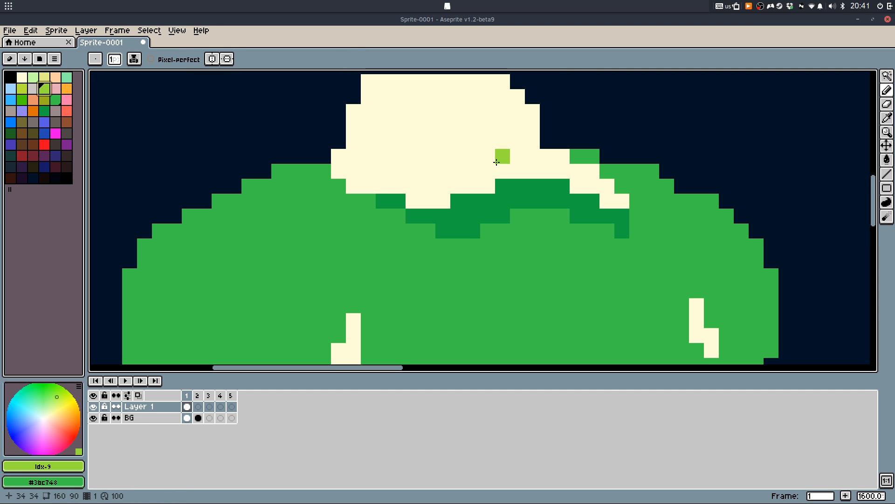
key("ctrl+z")
left_click(22, 88)
left_click(408, 173)
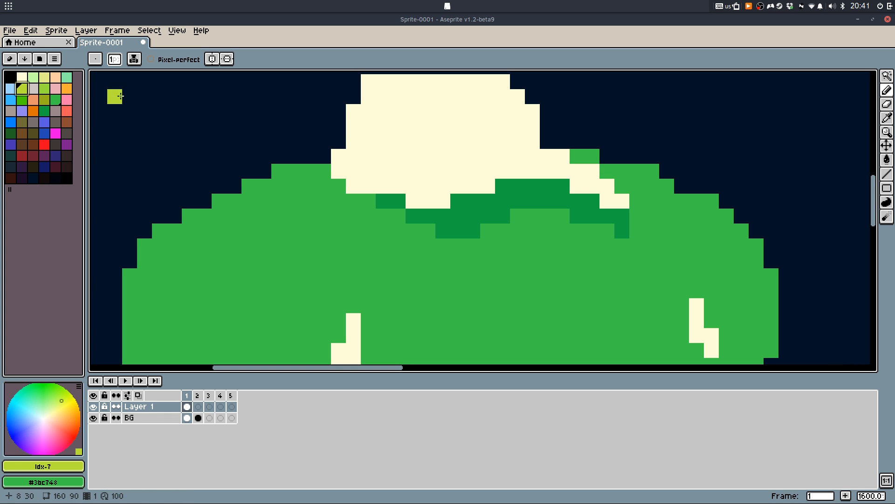
Draw a mint green band around the base of the hat's crown, stepping up one pixel at both ends
left_click(67, 77)
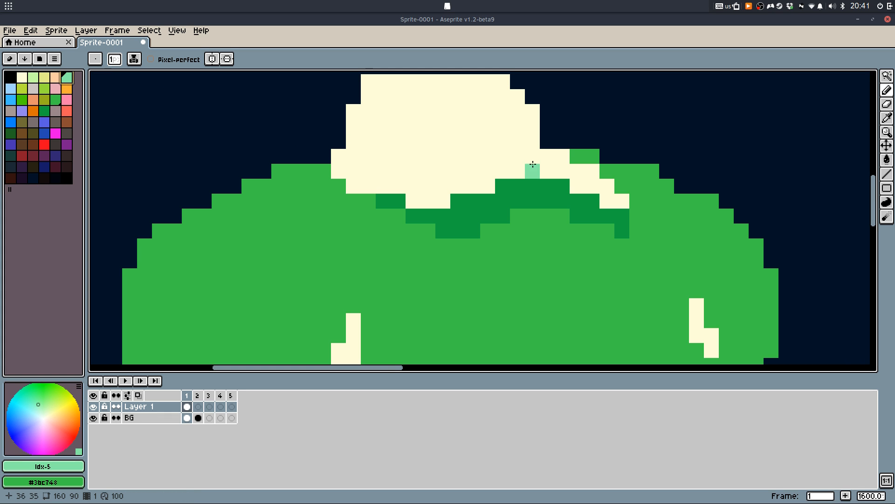
left_click_drag(532, 156, 473, 156)
key("ctrl+z")
mouse_move(533, 141)
left_mouse_down()
mouse_move(468, 158)
mouse_move(381, 149)
left_mouse_up()
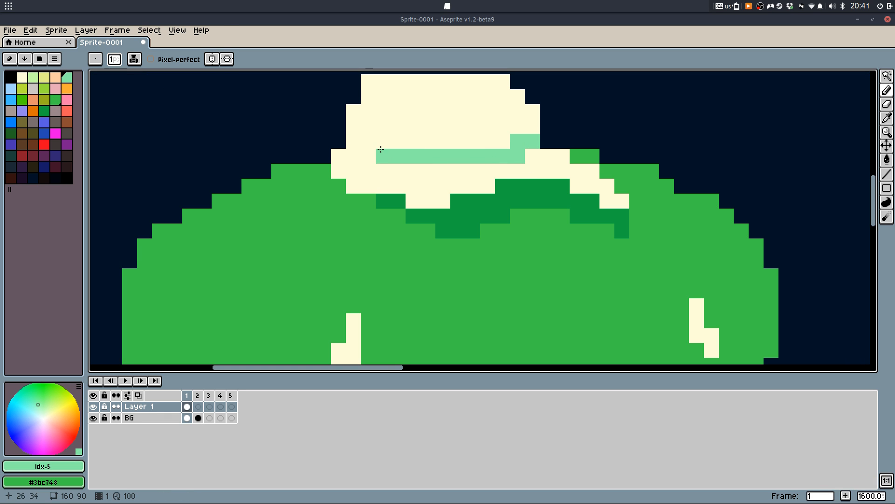
left_click(382, 154)
left_click(372, 153)
key("ctrl+z")
left_click(372, 150)
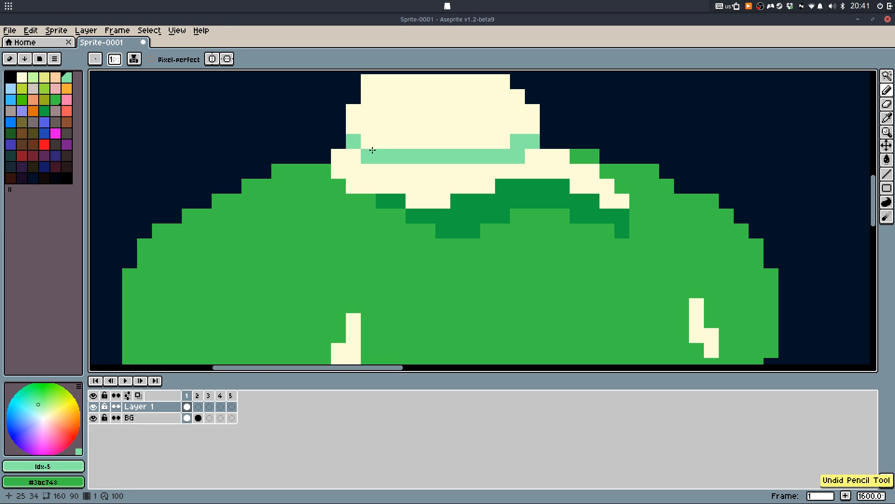
key("ctrl+z")
Soften the hat's outline with single mint pixels at the crown's upper corners and along the steps of the brim
left_click(368, 81)
left_click(517, 81)
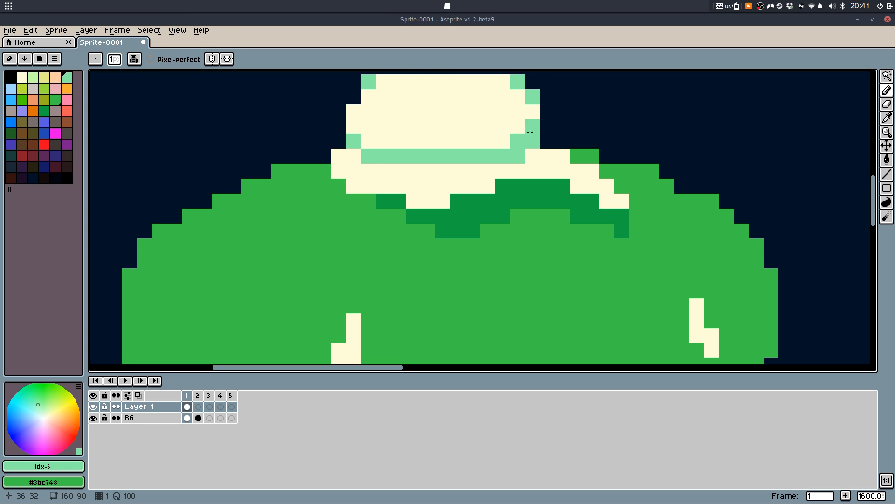
left_click(338, 171)
left_click(354, 186)
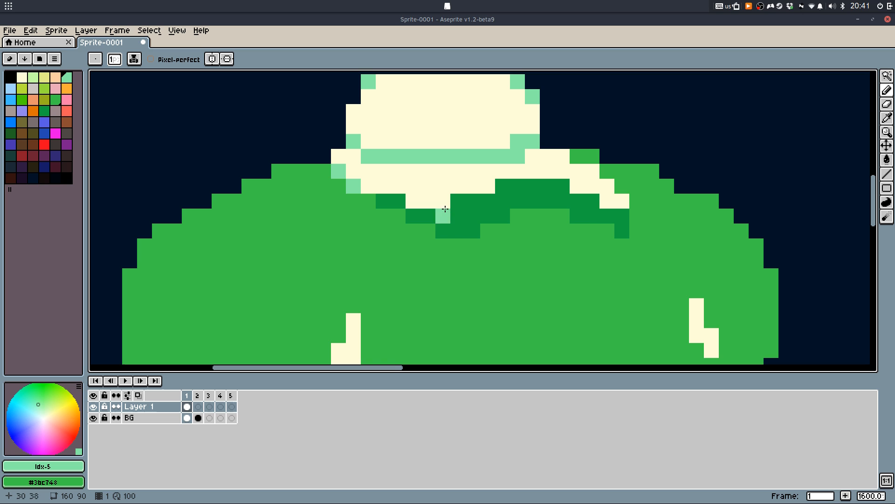
left_click(404, 201)
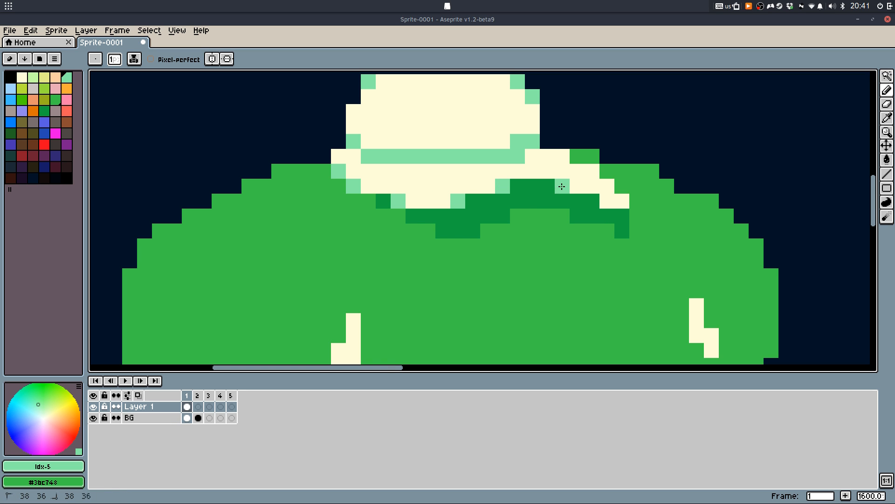
left_click(577, 156)
left_click(607, 171)
left_click(623, 186)
left_click(592, 201)
Smooth the left eye with mint pixels at its upper tip and in the steps of its curve
scroll(592, 201, "down", 8)
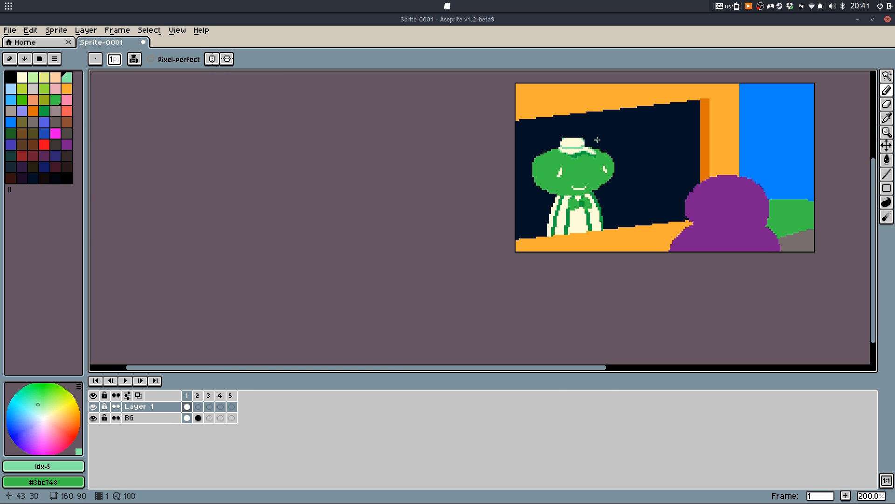
scroll(578, 158, "up", 8)
left_click(529, 192)
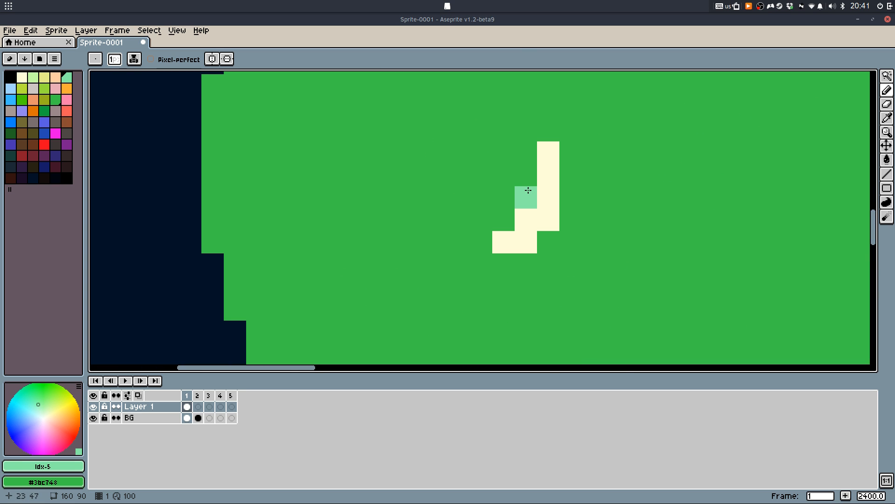
left_click(549, 225)
left_click(527, 242)
scroll(579, 231, "down", 1)
left_click(558, 178)
Reshape the right eye into a longer cream diagonal with mint pixels at its tips and in its steps
scroll(610, 153, "right", 6)
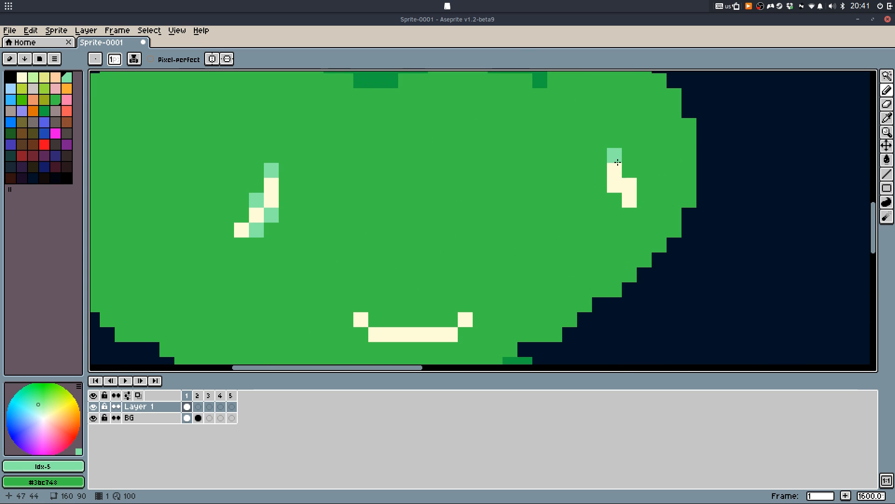
scroll(610, 152, "up", 3)
left_click(644, 270)
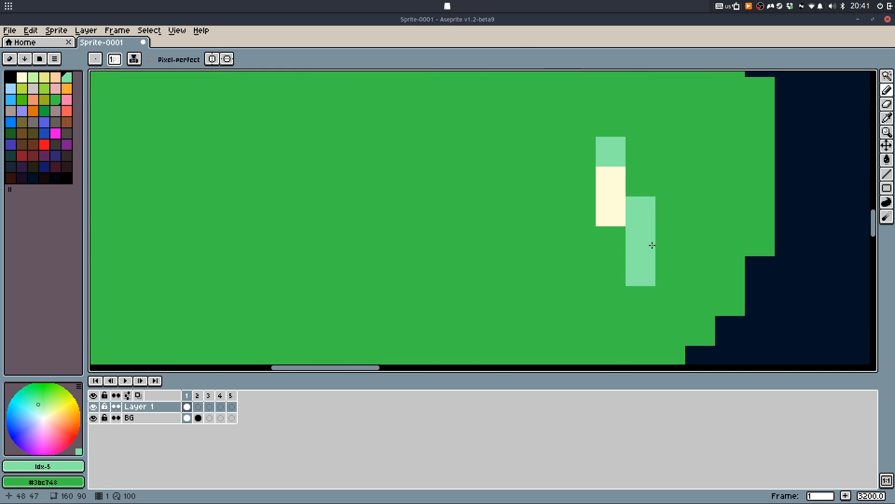
left_click(580, 126)
left_click(606, 210, "alt")
left_click(606, 179)
left_click(583, 154)
left_click(606, 152, "alt")
left_click(579, 182)
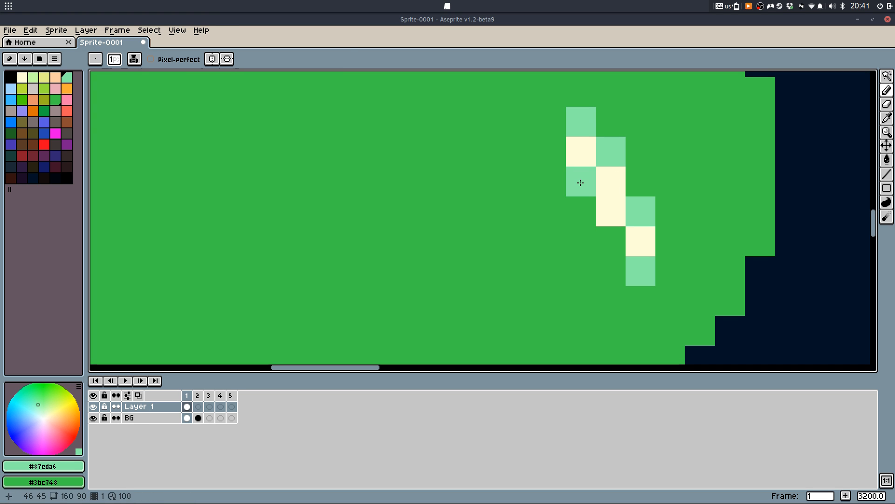
Lengthen the upper end of the right eye by one cream pixel with a mint tip above it
left_click(581, 93)
left_click(577, 148, "alt")
left_click(581, 121)
scroll(615, 110, "down", 8)
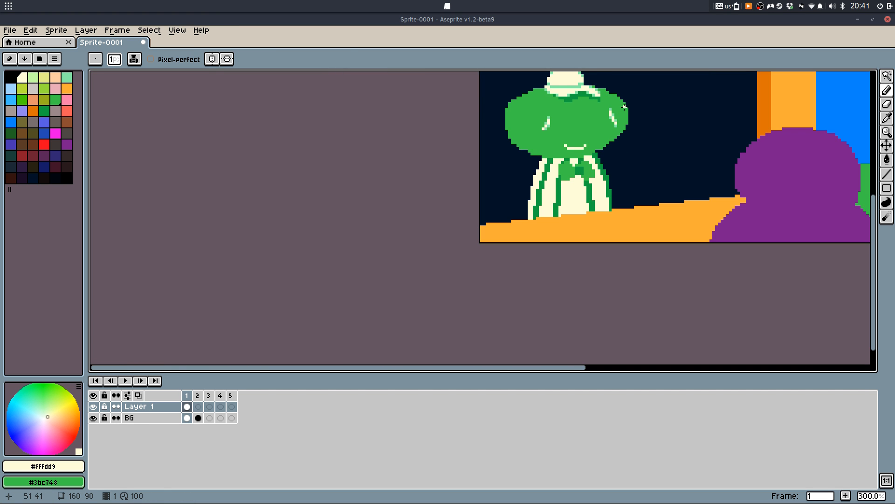
Move the right eye one pixel left and one pixel down on the face
scroll(618, 108, "up", 5)
key("f")
mouse_move(571, 90)
left_mouse_down()
mouse_move(627, 190)
mouse_move(592, 180)
left_mouse_up()
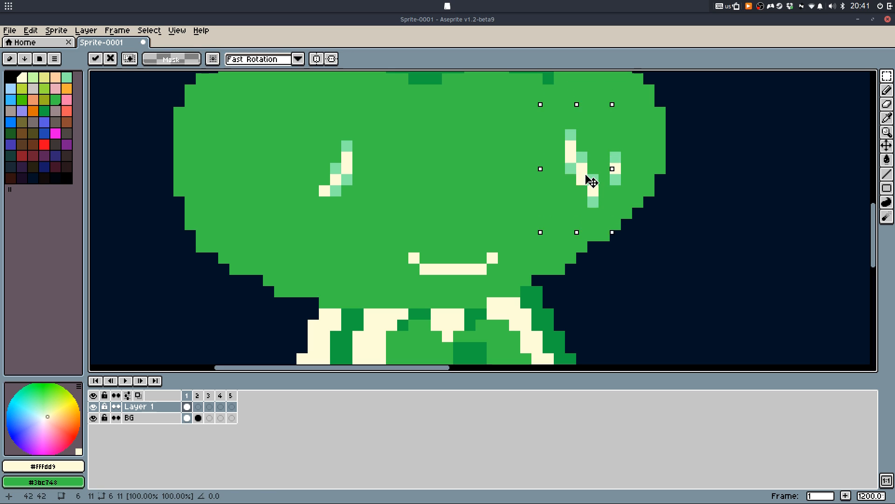
key("ctrl+d")
Shorten the right eye's upper end to a mint tip and cover the mint pixel on its upper right side with green
key("b")
scroll(596, 122, "up", 2)
left_click(597, 126, "alt")
left_click(570, 126)
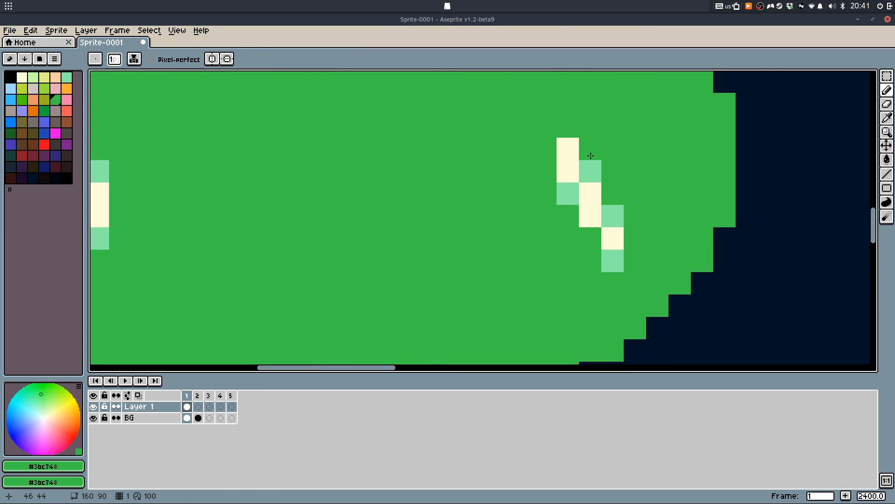
left_click(589, 167, "alt")
left_click(570, 148)
left_click(592, 144, "alt")
left_click(589, 169)
left_click(576, 183, "alt")
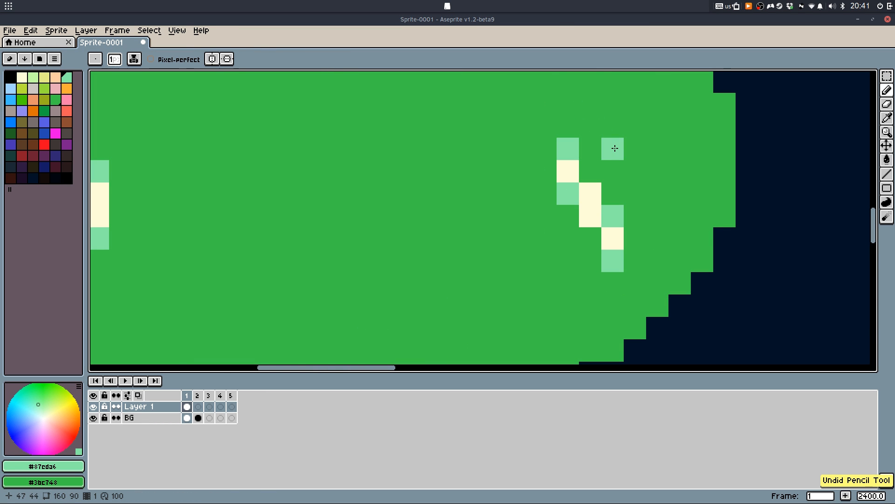
scroll(620, 139, "down", 6)
scroll(614, 154, "up", 5)
left_click(579, 216, "alt")
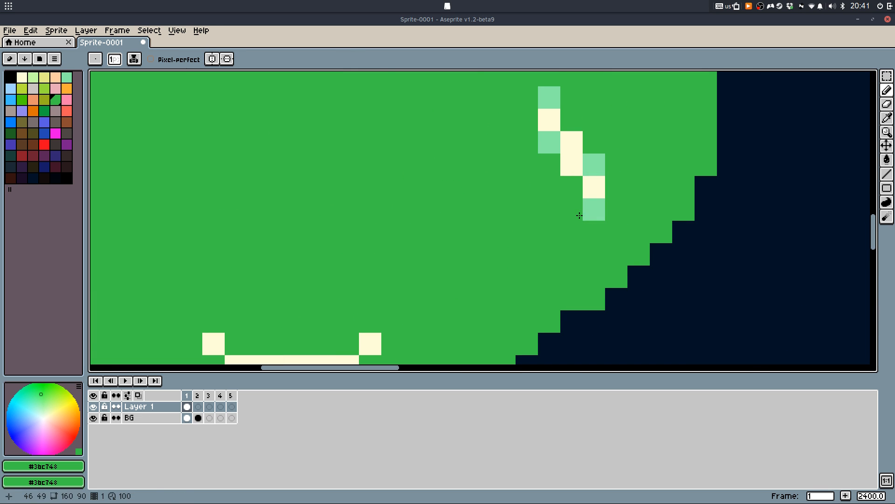
left_click(593, 165, "alt")
scroll(592, 186, "down", 7)
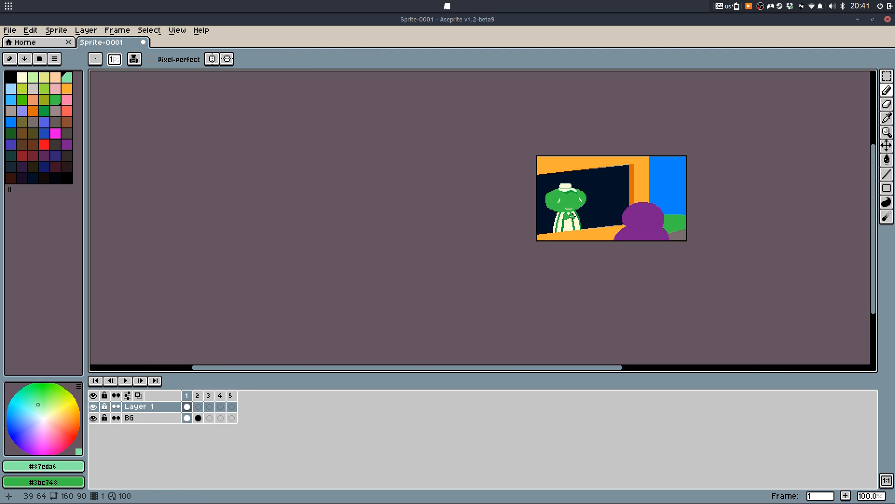
Trim the head's left edge by erasing its outermost pixel column and the corner pixel just above it
scroll(531, 177, "up", 6)
key("e")
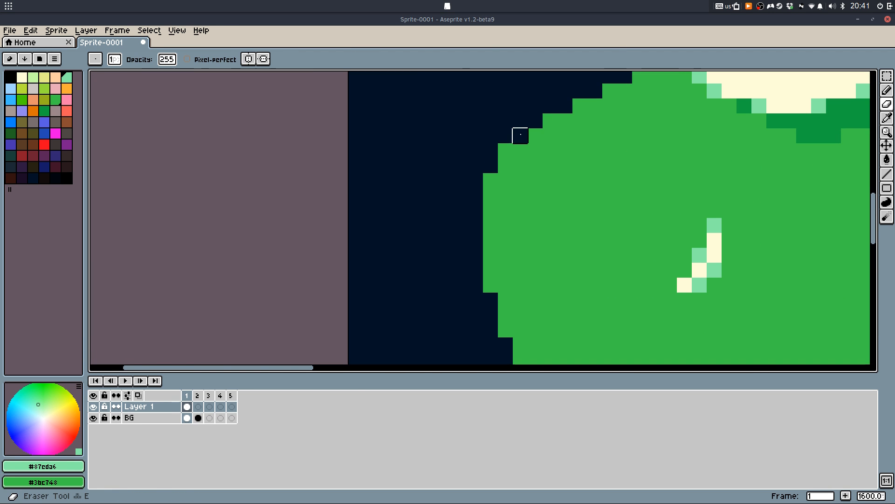
left_click_drag(491, 180, 489, 284)
left_click(505, 166)
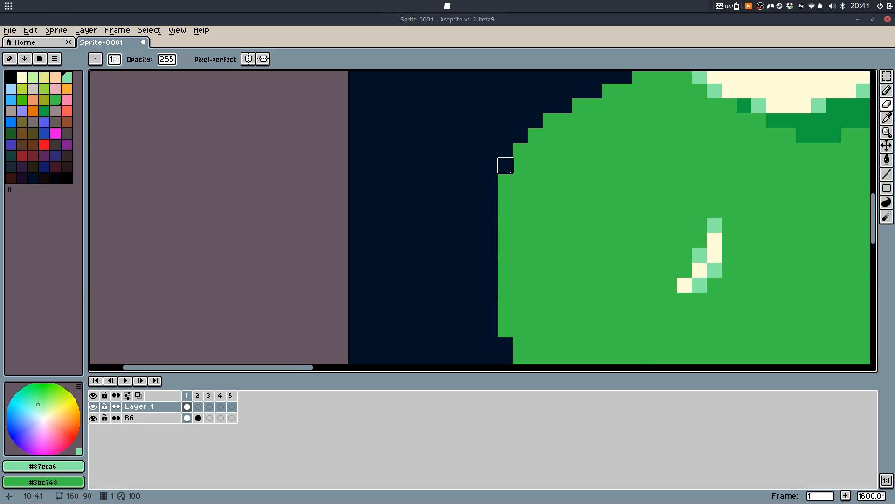
scroll(520, 165, "down", 4)
scroll(730, 138, "up", 4)
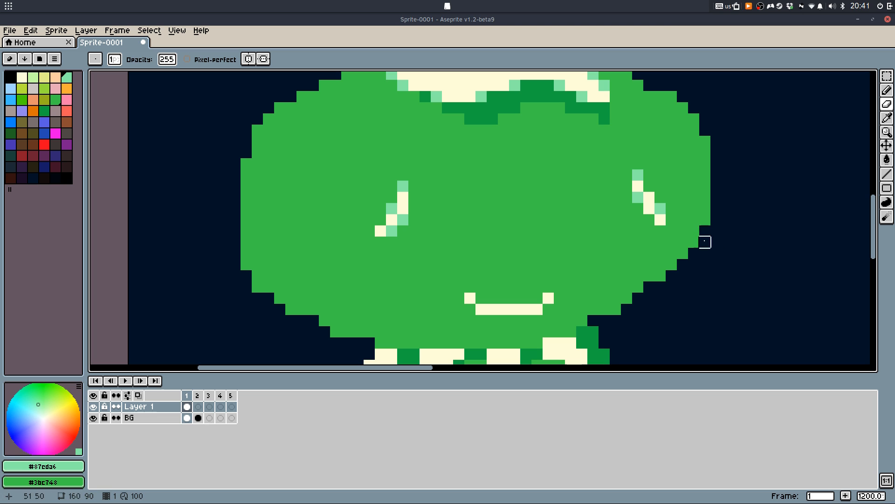
Try covering the inner pixel of the collar's raised cream block with the head's green
scroll(660, 276, "down", 6)
scroll(650, 280, "up", 4)
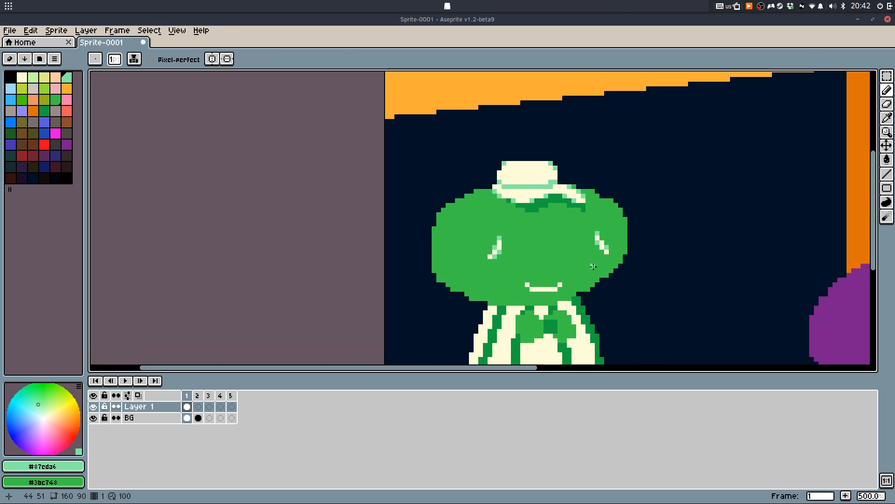
left_click(607, 279, "alt")
scroll(586, 302, "up", 3)
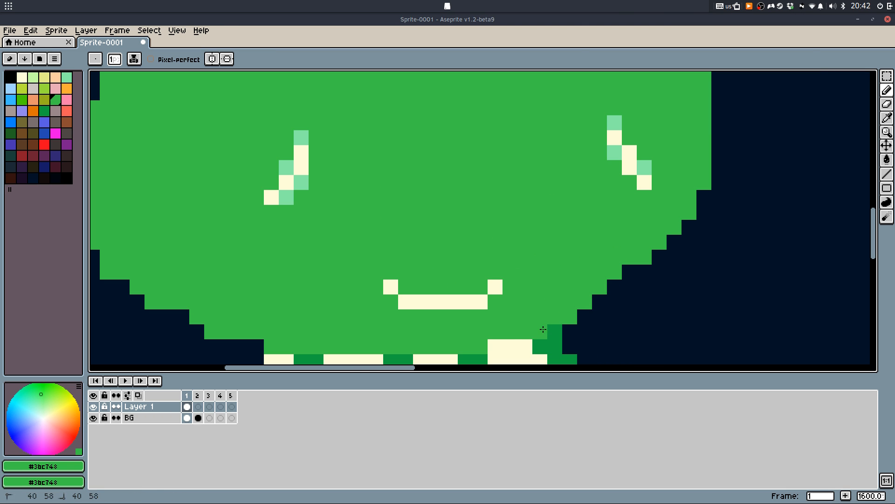
scroll(554, 219, "down", 4)
scroll(527, 240, "up", 4)
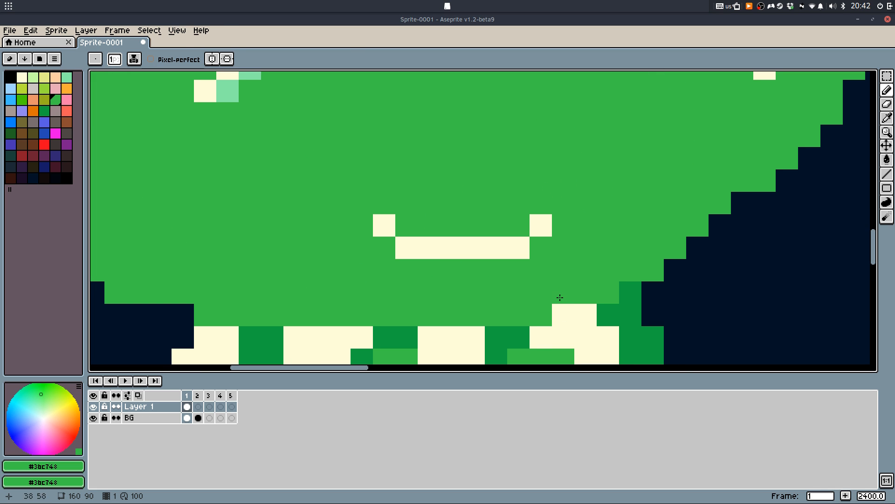
left_click(533, 312, "alt")
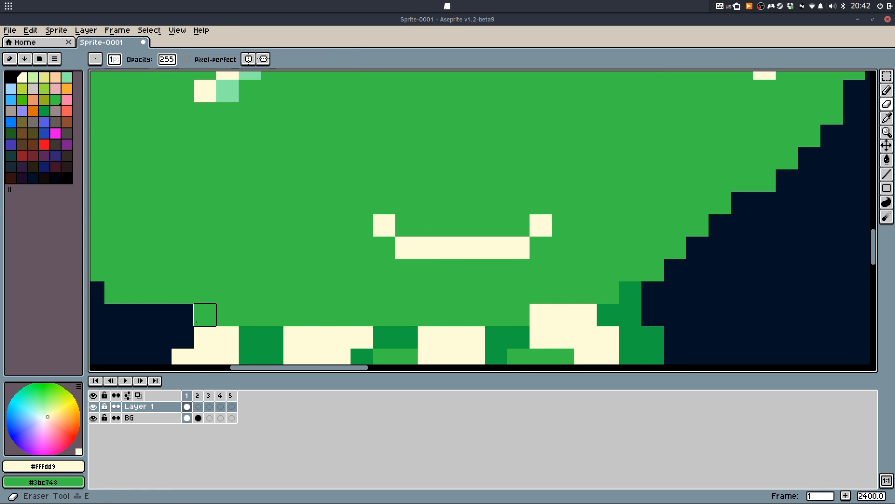
Erase protruding green pixels along the head's lower left edge, including the one at its corner above the collar
left_click(243, 338, "alt")
left_click_drag(205, 315, 233, 283)
scroll(232, 283, "down", 4)
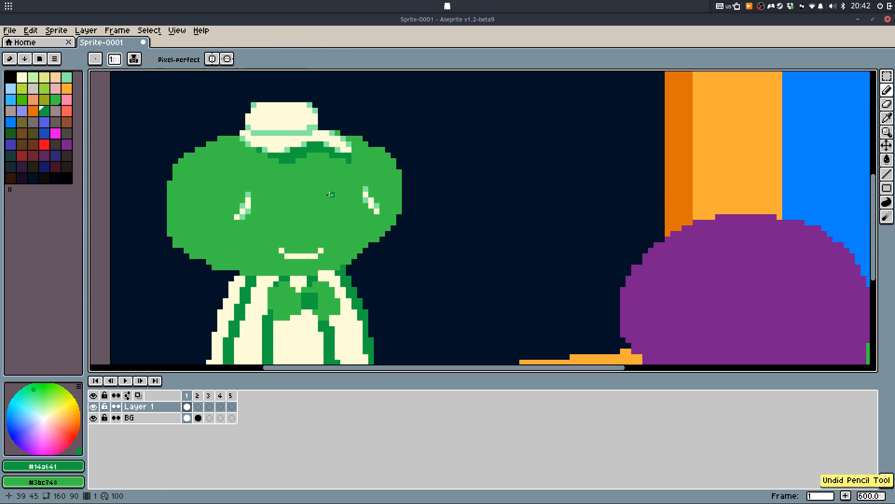
scroll(261, 290, "up", 3)
key("e")
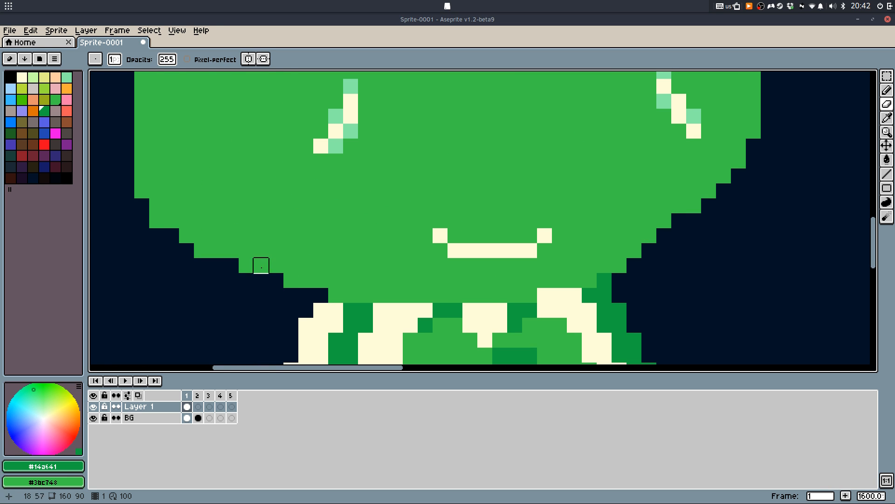
scroll(242, 173, "down", 1)
scroll(287, 250, "up", 2)
Fill out the head's lower right edge with green down to the collar, covering the adjoining cream and dark green pixels
key("b")
left_click(629, 247)
left_click(623, 237, "alt")
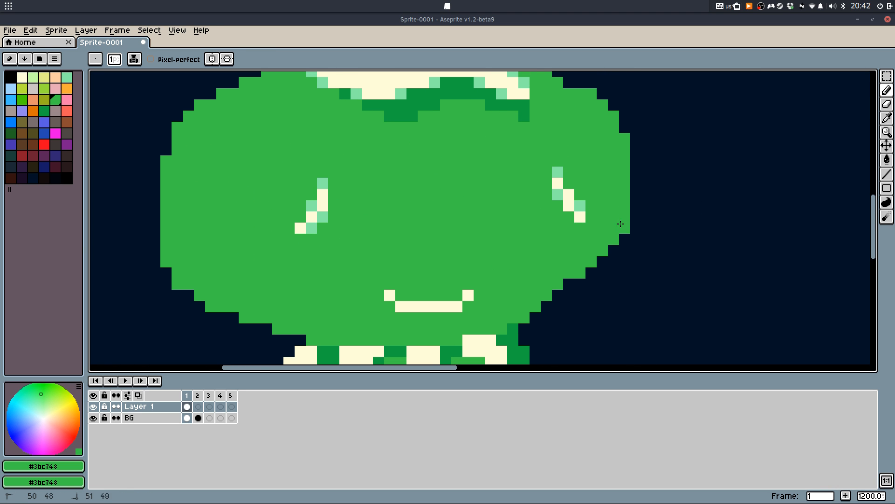
mouse_move(623, 238)
left_mouse_down()
mouse_move(604, 268)
mouse_move(507, 311)
mouse_move(562, 302)
mouse_move(534, 312)
mouse_move(547, 317)
mouse_move(559, 305)
mouse_move(462, 335)
left_mouse_up()
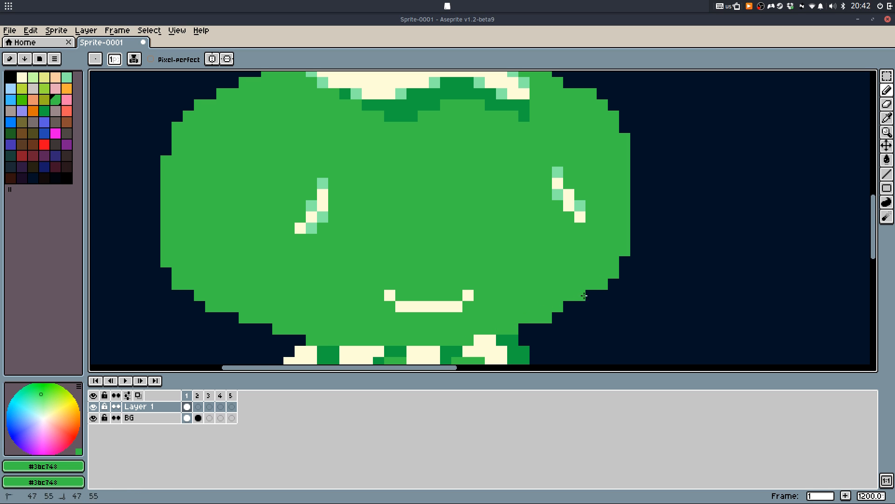
left_click(591, 295)
scroll(558, 317, "down", 7)
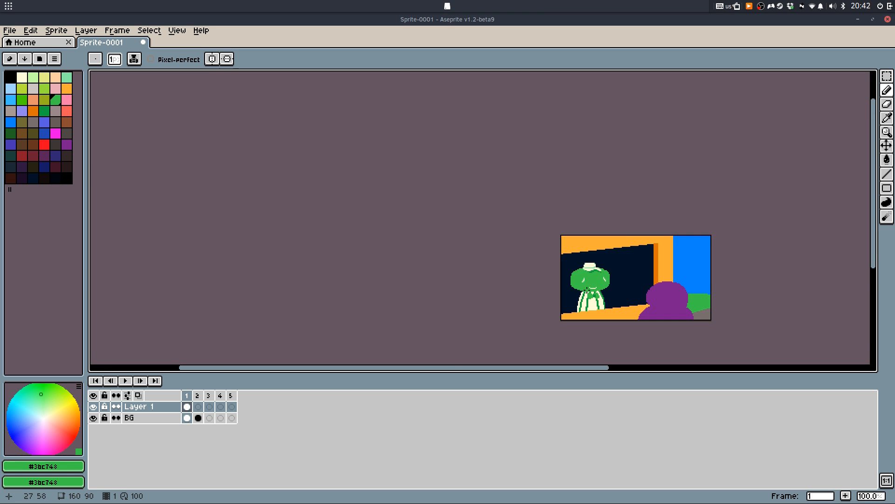
Erase stray pixels along the lower-left contour of the character's green head in frame 1
scroll(412, 210, "up", 7)
key("e")
left_click_drag(413, 210, 412, 231)
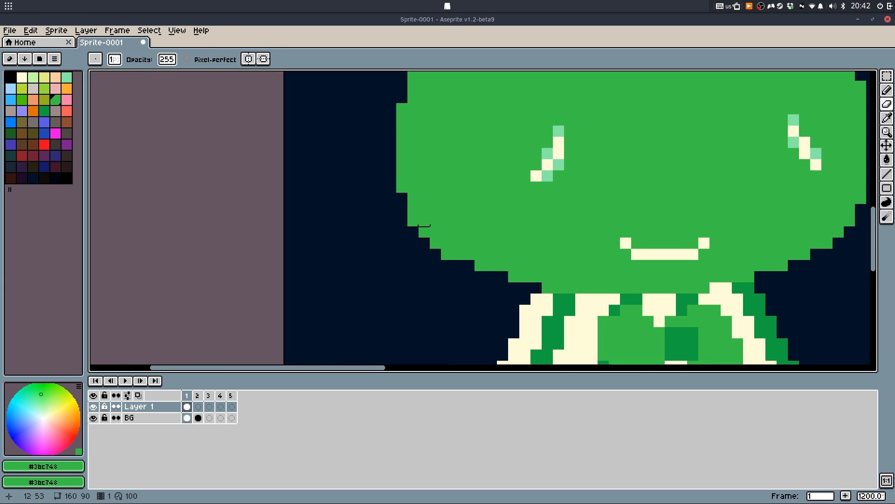
scroll(374, 209, "up", 2)
scroll(379, 230, "down", 4)
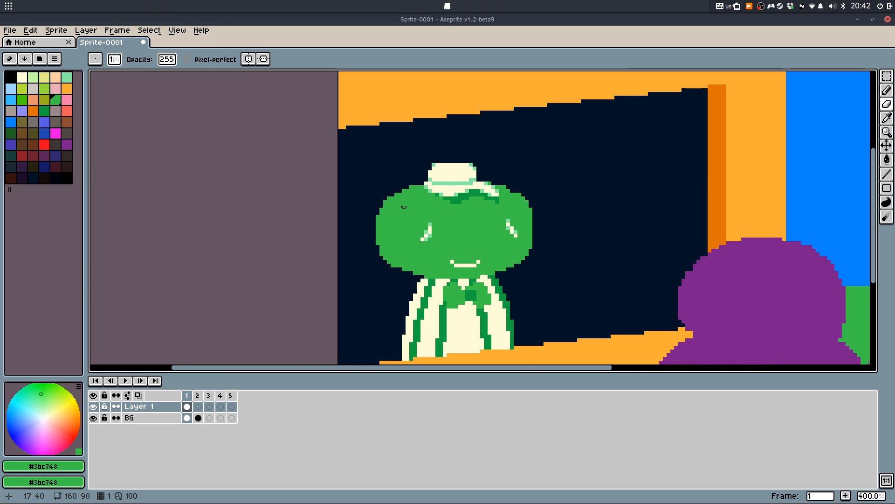
scroll(404, 206, "down", 3)
scroll(428, 220, "up", 1)
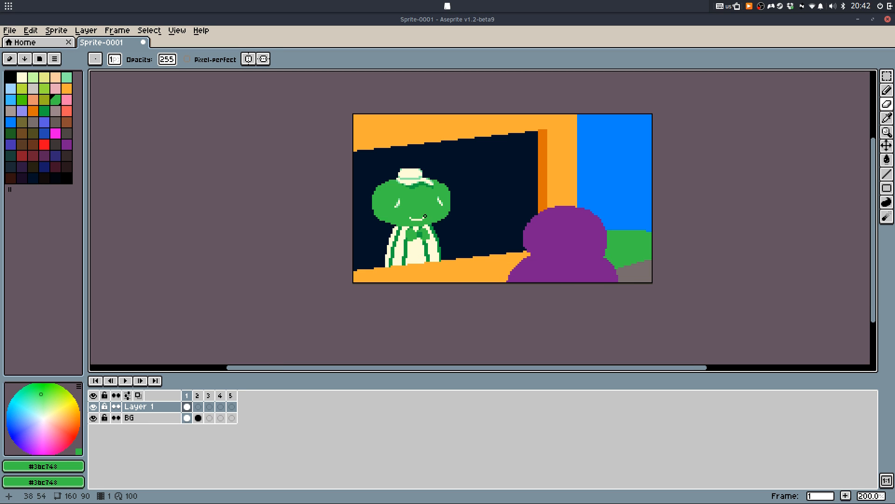
scroll(432, 220, "down", 1)
scroll(433, 221, "up", 1)
scroll(433, 221, "up", 1)
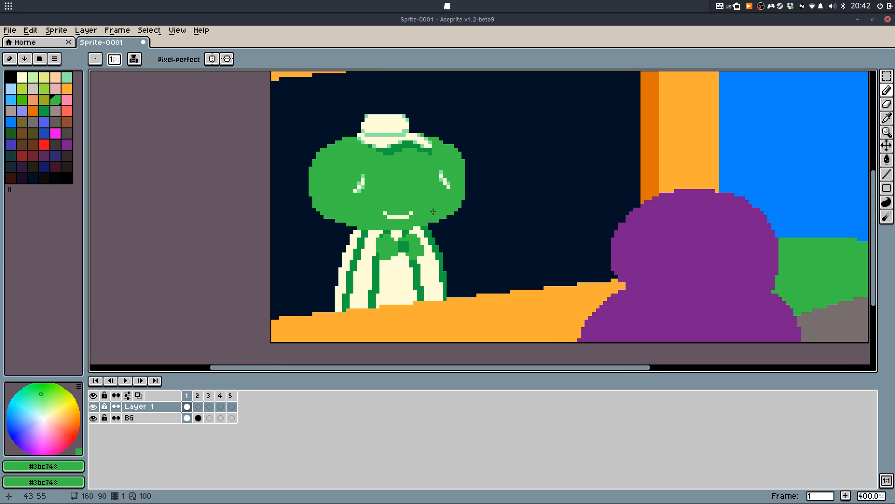
Draw and fill a forearm-and-fist silhouette entering from the canvas's left edge in frame 2 on Layer 1, using the shirt's cream color
key("Right")
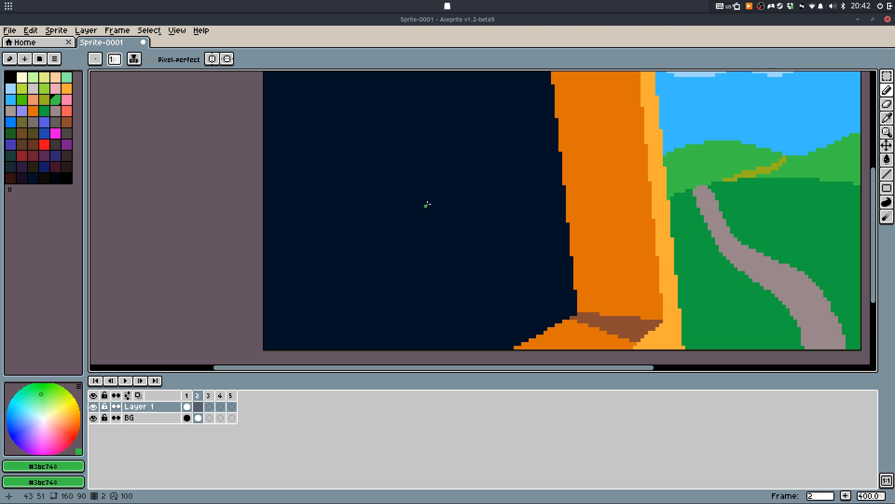
key("Left")
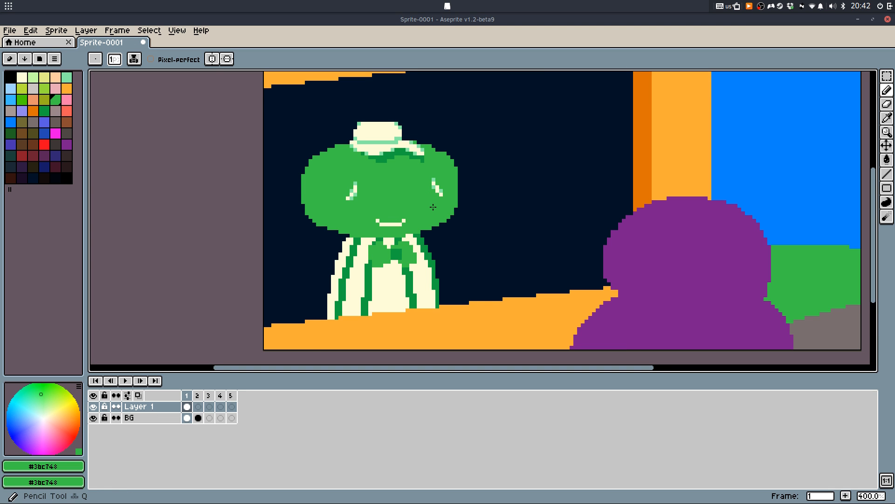
scroll(434, 206, "up", 1)
left_click_drag(432, 206, 459, 191)
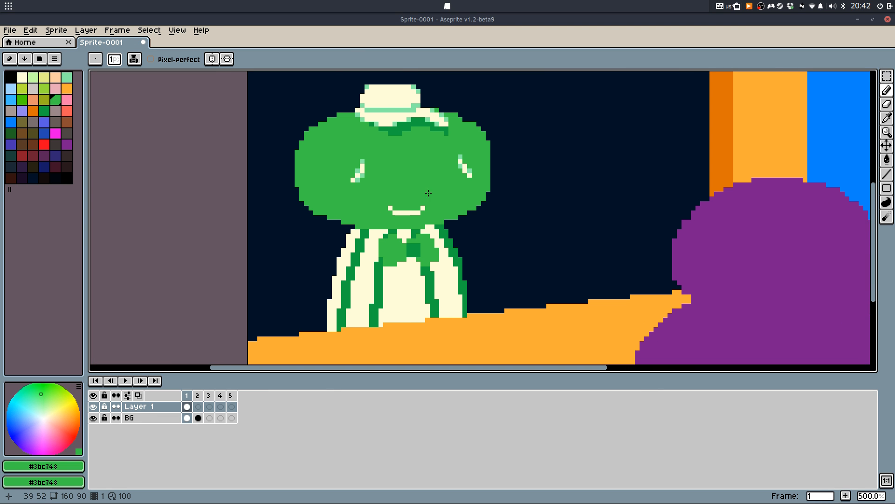
left_click(370, 260, "alt")
key("Right")
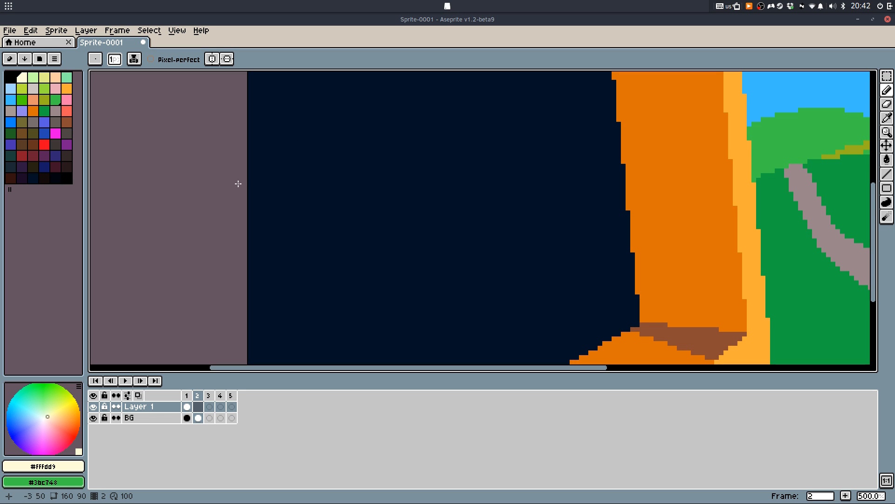
mouse_move(249, 180)
left_mouse_down()
mouse_move(203, 194)
mouse_move(313, 183)
left_mouse_up()
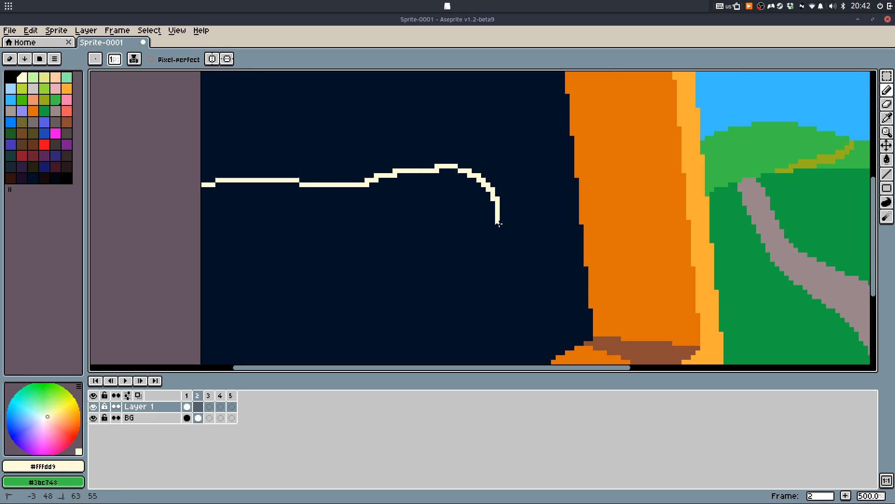
mouse_move(340, 262)
left_mouse_down()
mouse_move(293, 254)
mouse_move(186, 263)
left_mouse_up()
key("g")
left_click(289, 228)
key("b")
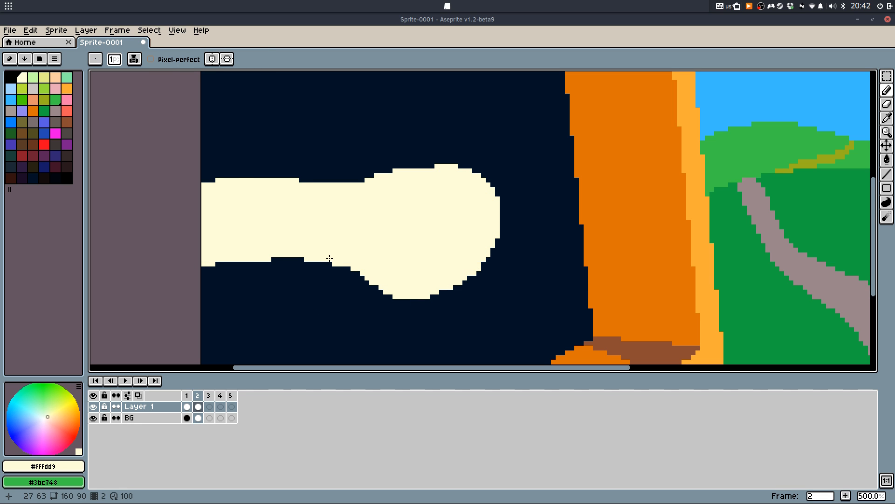
Outline the lower part of the sleeve and its cuff in cream beneath the arm, and shift that outline up 2 pixels
mouse_move(330, 259)
left_mouse_down()
mouse_move(326, 306)
mouse_move(317, 311)
mouse_move(294, 276)
mouse_move(298, 292)
mouse_move(296, 244)
mouse_move(307, 309)
mouse_move(129, 308)
left_mouse_up()
scroll(295, 289, "up", 2)
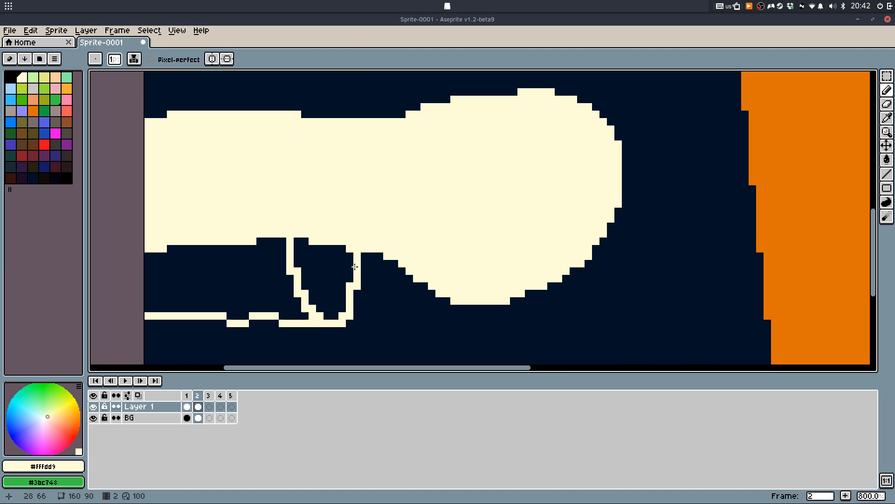
key("m")
left_click_drag(373, 270, 91, 353)
key("Up")
key("Up")
left_click(471, 272)
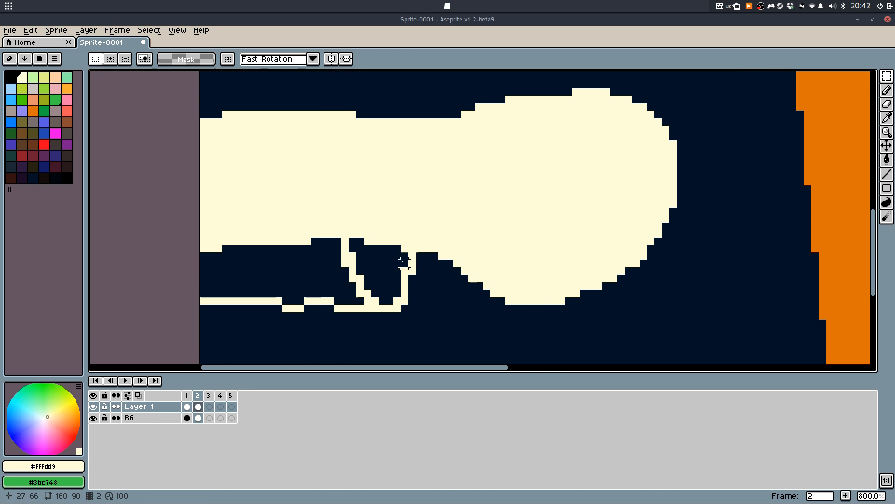
Connect the cuff to the underside of the hand with a cream line and fill the enclosed gaps above it with cream
key("b")
left_click(390, 217, "alt")
left_click(357, 264)
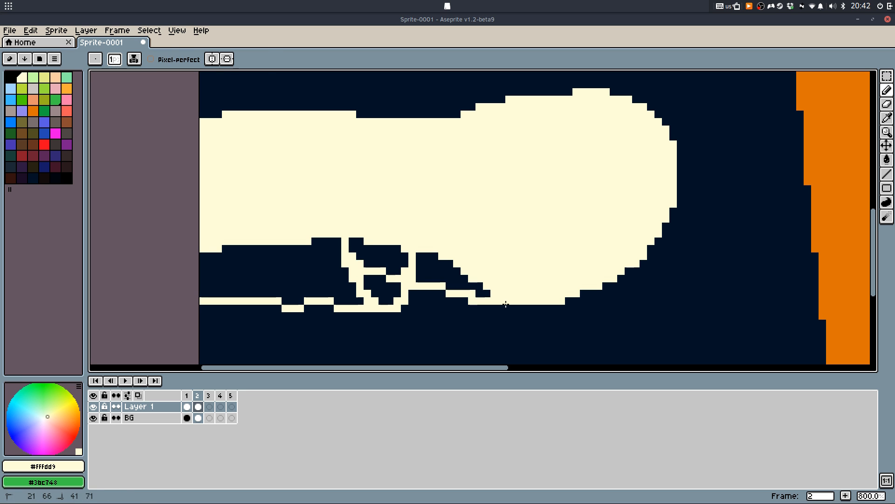
key("g")
left_click(434, 275)
left_click(383, 257)
key("b")
Sample the green of the character's head in frame 1 and draw the wrist line separating hand from sleeve in frame 2
key("Left")
key("Down")
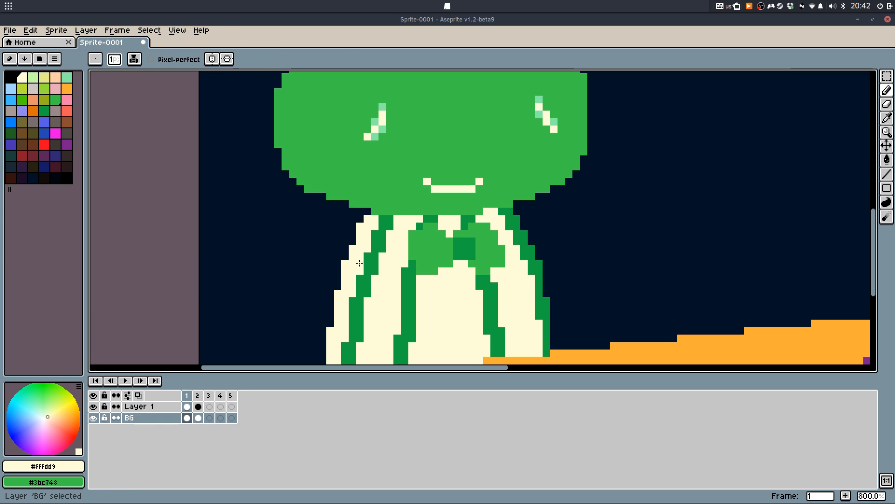
left_click(410, 184, "alt")
key("Right")
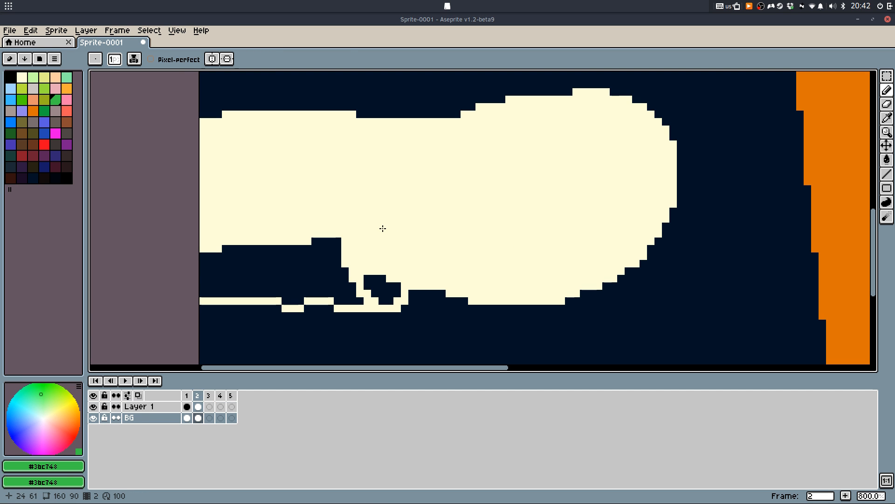
key("Up")
left_click(365, 247, "alt")
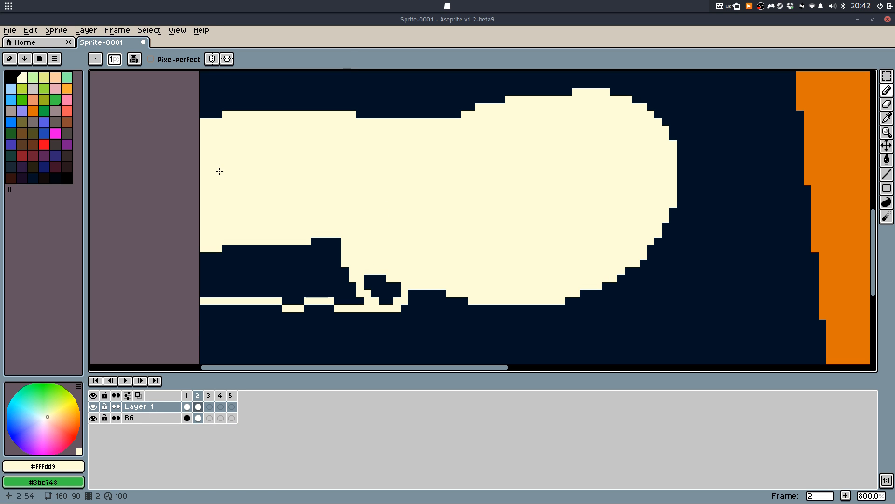
key("Left")
left_click(492, 136, "alt")
key("Right")
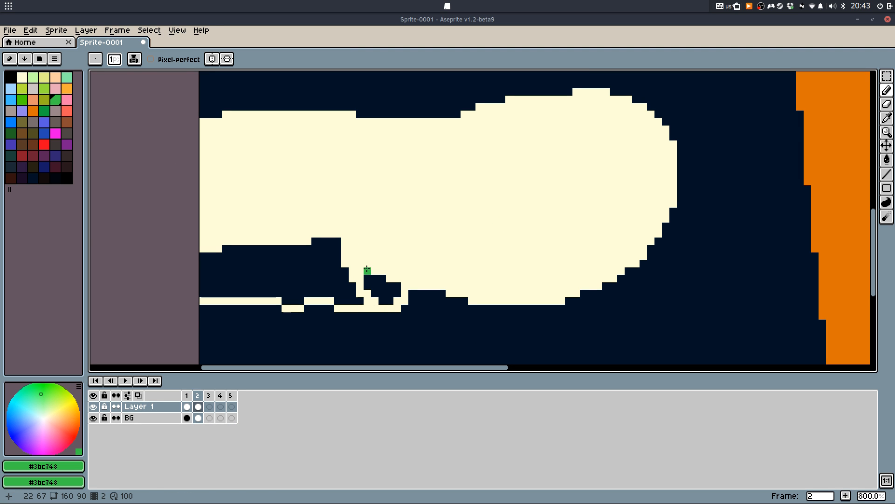
left_click_drag(358, 220, 374, 150)
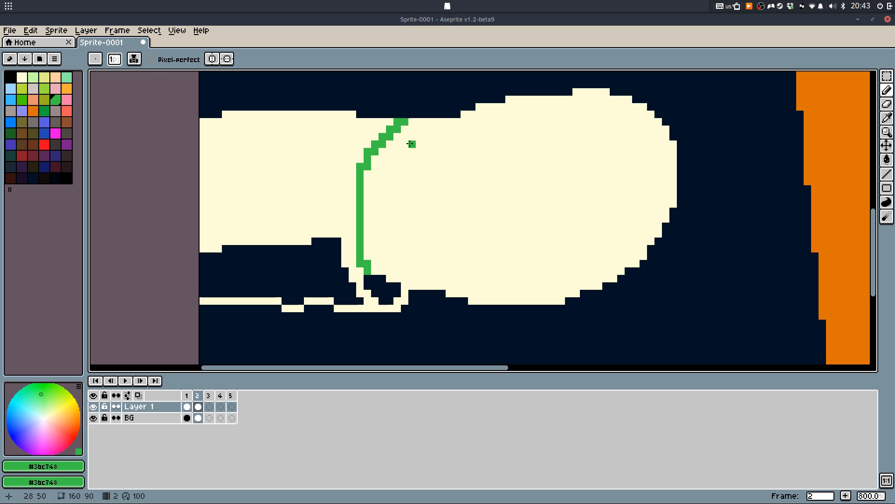
Complete the green border along the bottom of the hand and fill the hand with the head's green
key("g")
left_click(410, 143)
key("ctrl+z")
key("b")
left_click(376, 265)
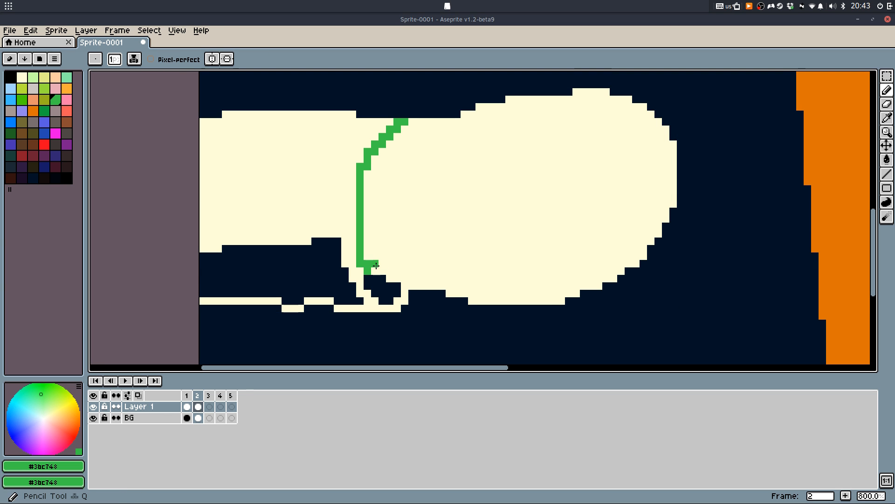
left_click(405, 287)
key("w")
left_click(410, 254)
Fill the empty area between the arm and the lower sleeve outline with the sleeve's cream color
key("b")
left_click(351, 236, "alt")
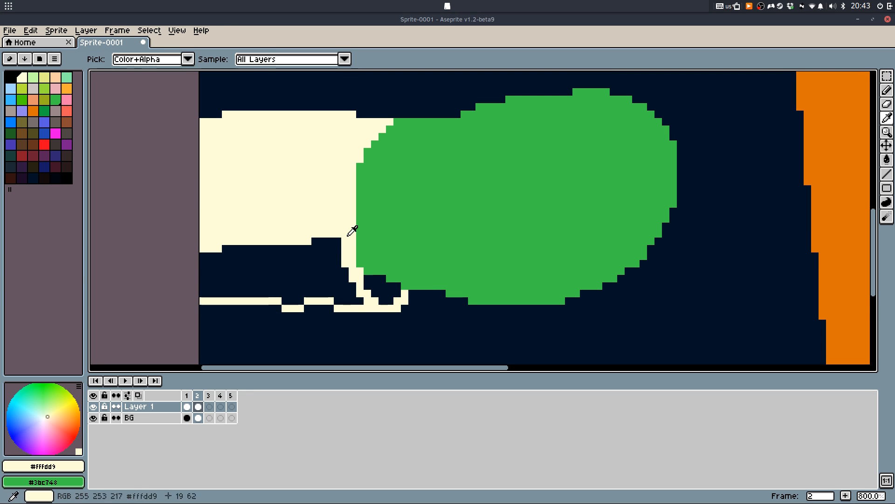
key("w")
left_click(339, 279)
key("b")
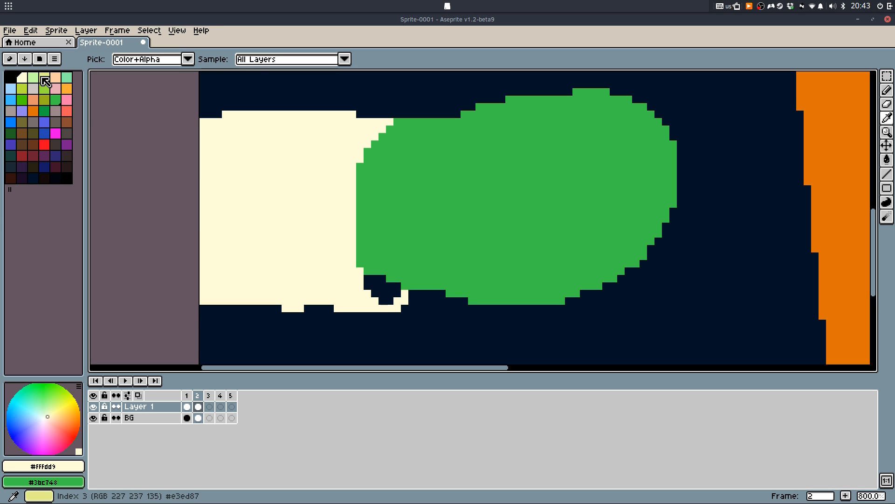
Fill the inside of the cuff below the wrist with light green, palette color Idx-2
left_click(33, 79, "alt")
key("w")
left_click(382, 292)
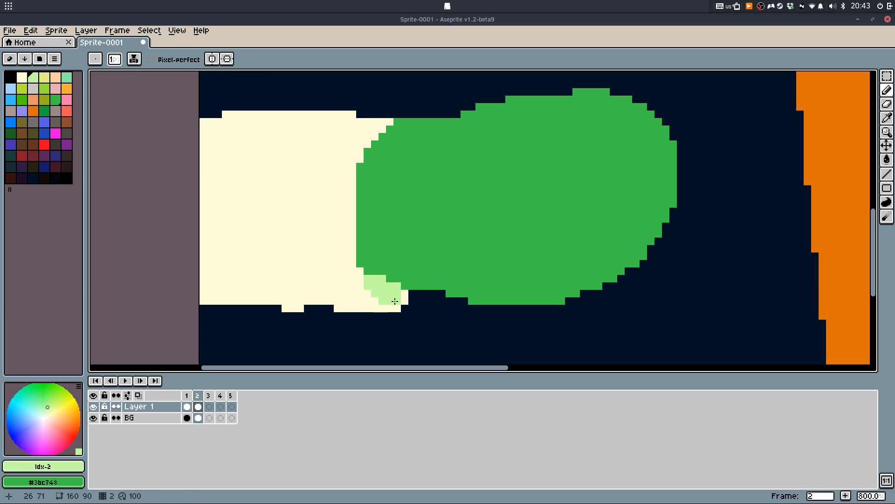
scroll(405, 313, "down", 4)
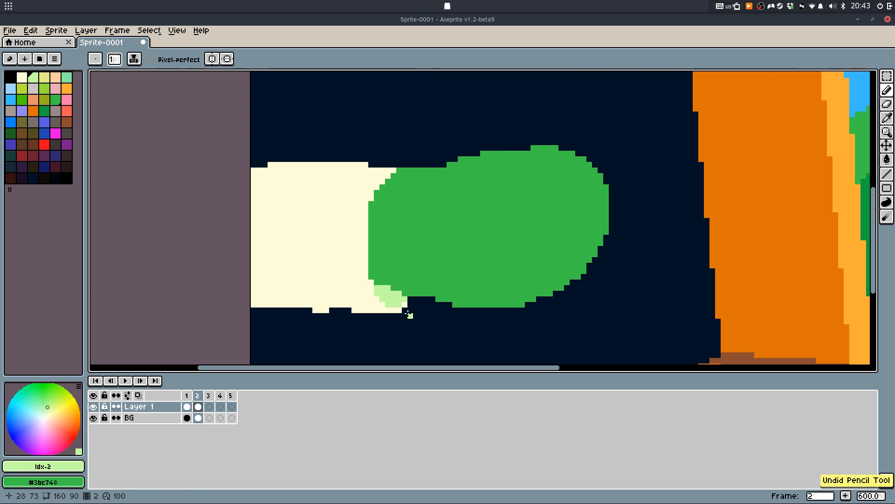
scroll(447, 235, "up", 3)
Extend the upper contour of the hand with a raised knuckle bump in the same green
left_click(498, 221, "alt")
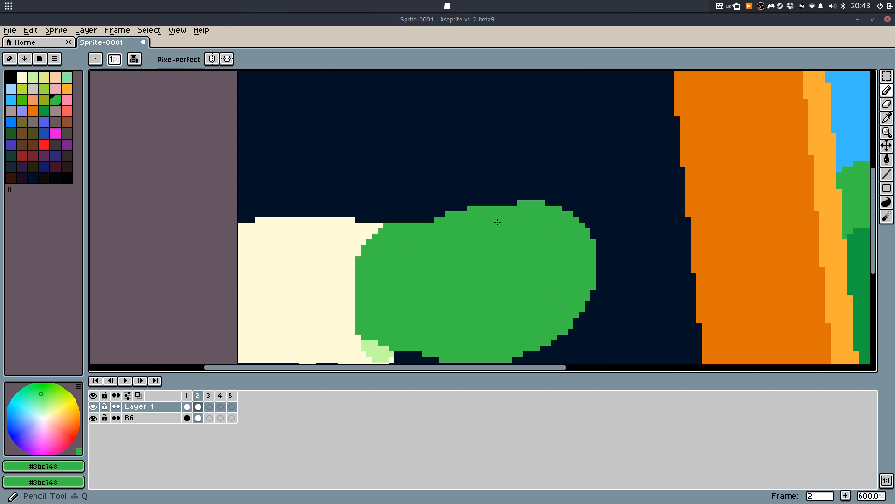
mouse_move(418, 219)
left_mouse_down()
mouse_move(479, 193)
mouse_move(441, 219)
left_mouse_up()
key("g")
left_click(487, 200)
left_click(428, 220)
key("b")
left_click_drag(388, 237, 417, 220)
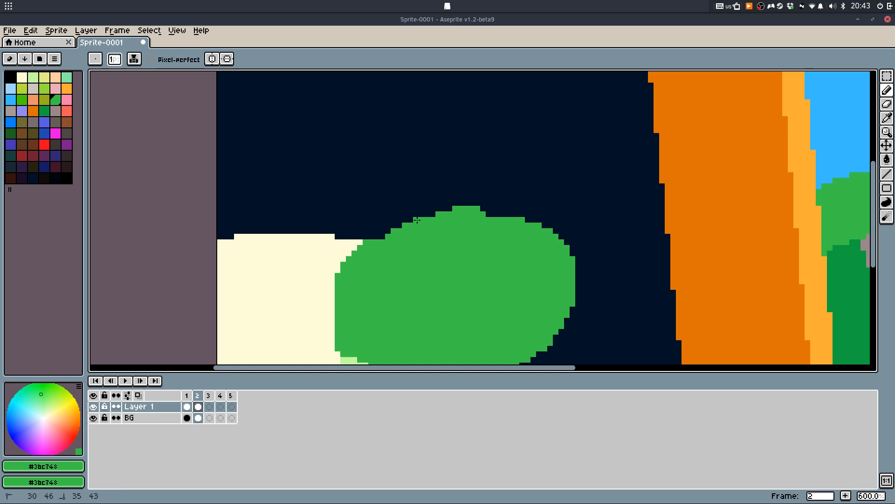
left_click_drag(462, 203, 477, 210)
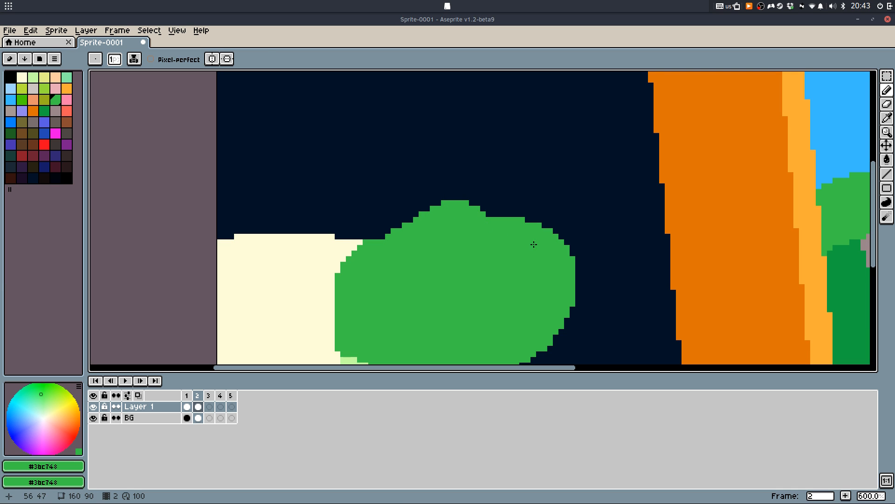
Reshape the right and lower contours of the hand by erasing edge pixels and smoothing the outline with green
key("e")
left_click_drag(570, 284, 561, 325)
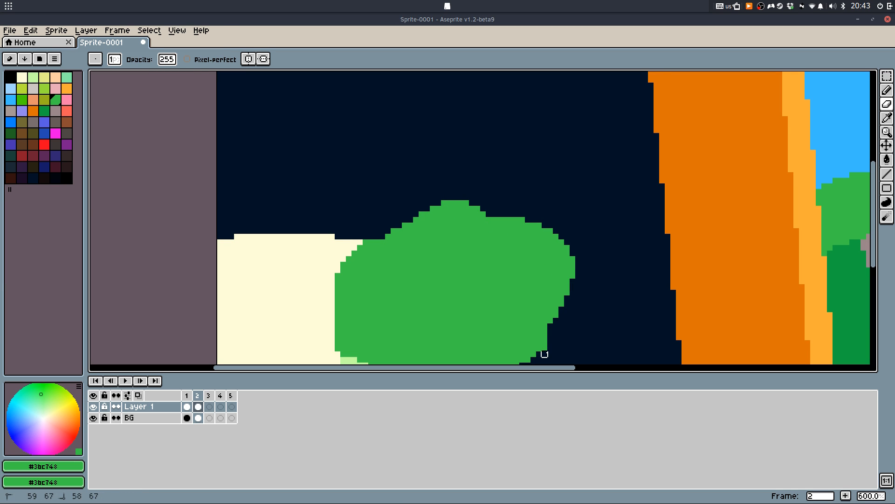
key("b")
left_click_drag(553, 316, 543, 275)
left_click_drag(552, 289, 503, 328)
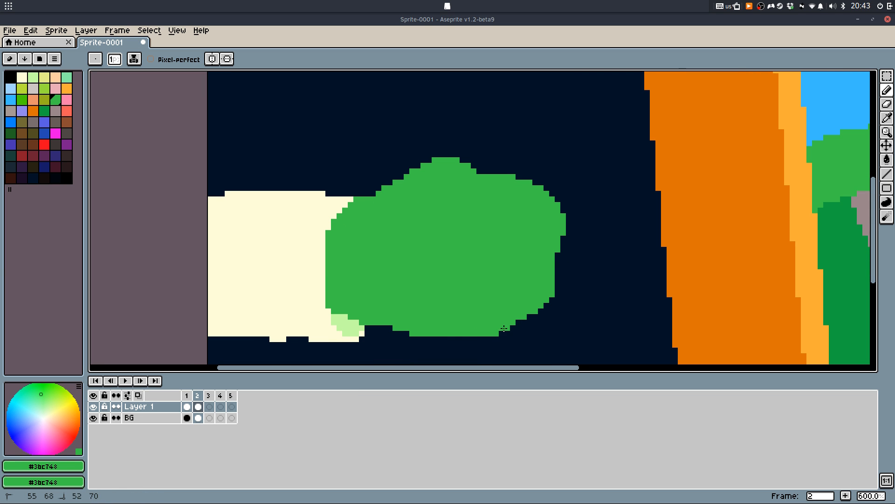
left_click(435, 338)
scroll(461, 263, "down", 2)
scroll(511, 288, "up", 3)
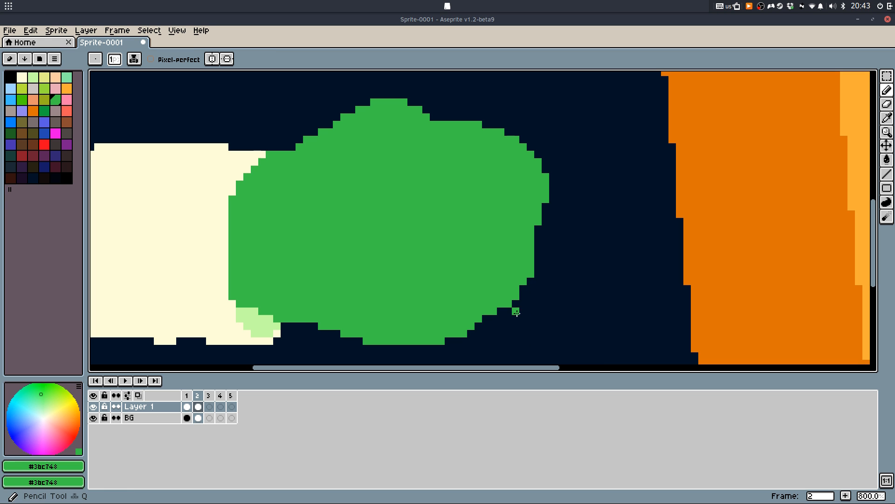
left_click_drag(491, 303, 493, 287)
Replace the dark green #14a641 with brown palette color Idx-38 within a selection around the character's striped shirt in frame 1
key("Left")
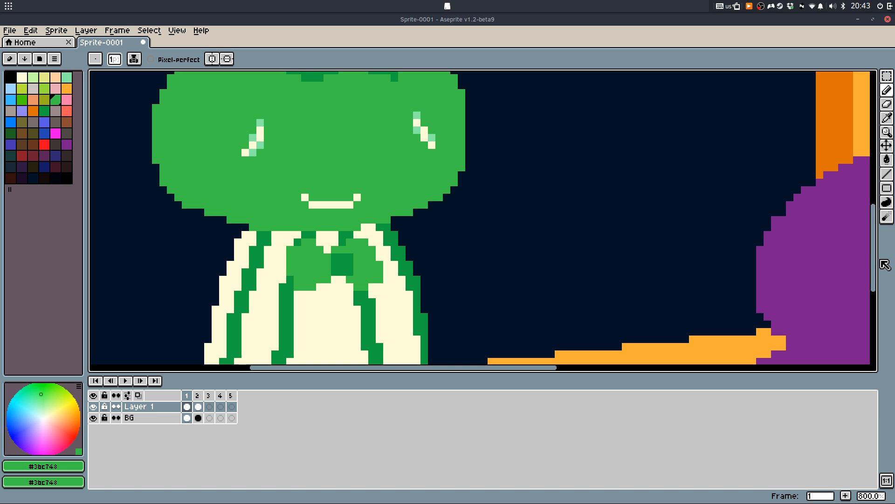
scroll(675, 255, "down", 3)
scroll(513, 196, "up", 5)
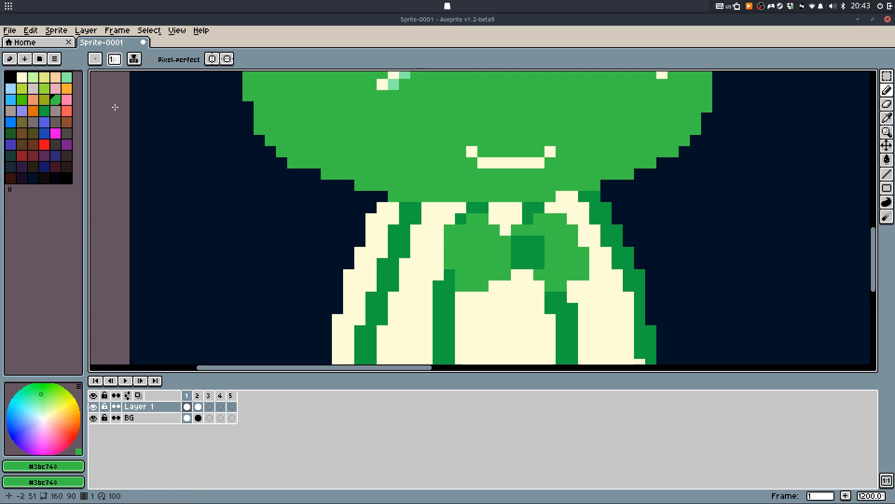
key("m")
scroll(345, 199, "down", 3)
left_click_drag(336, 192, 526, 311)
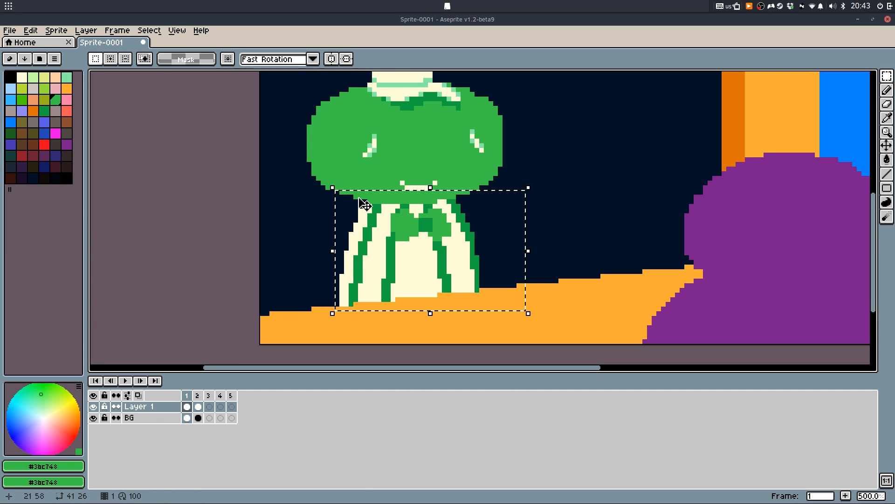
scroll(364, 203, "up", 4)
key("i")
left_click(425, 190)
key("b")
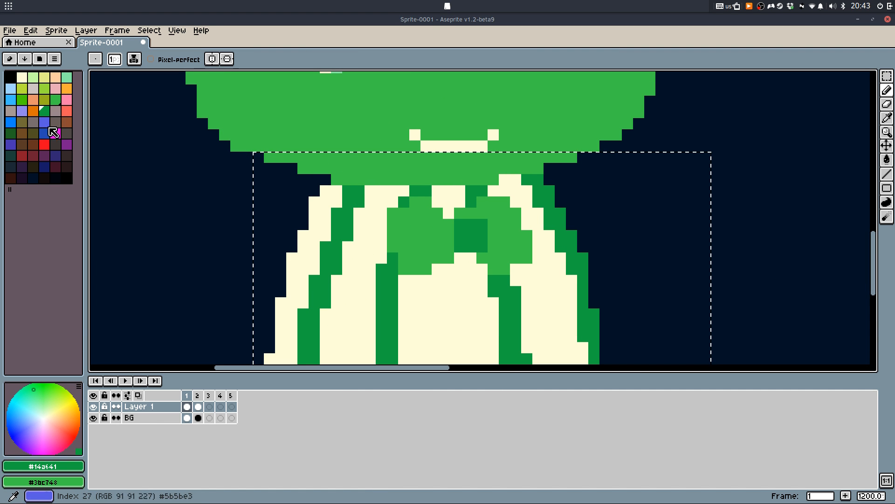
right_click(33, 145)
key("shift+r")
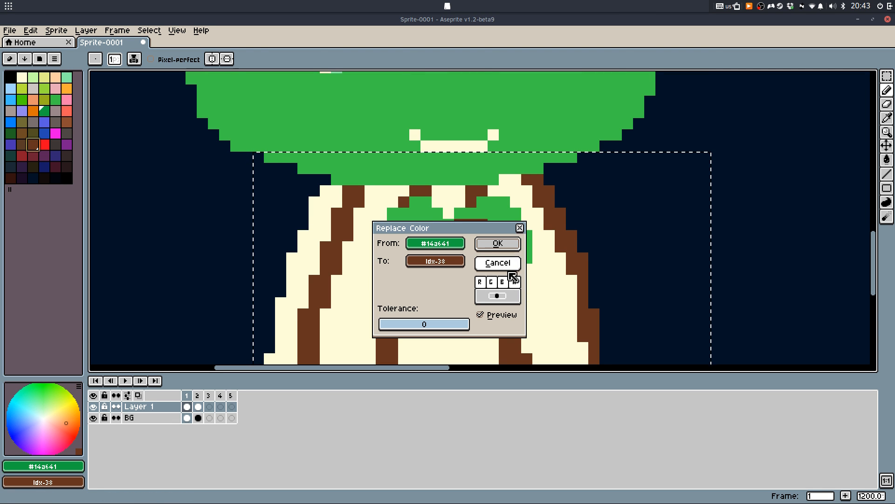
left_click(495, 242)
Replace the brown of the shirt stripes inside the frame 1 selection with dark red palette color Idx-43
left_click(416, 221, "alt")
left_click(419, 190, "alt")
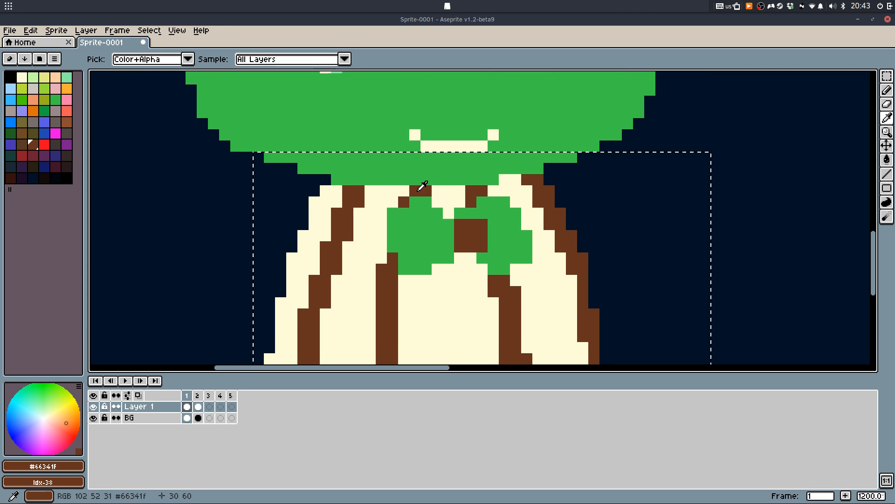
right_click(26, 155)
key("shift+r")
left_click(496, 242)
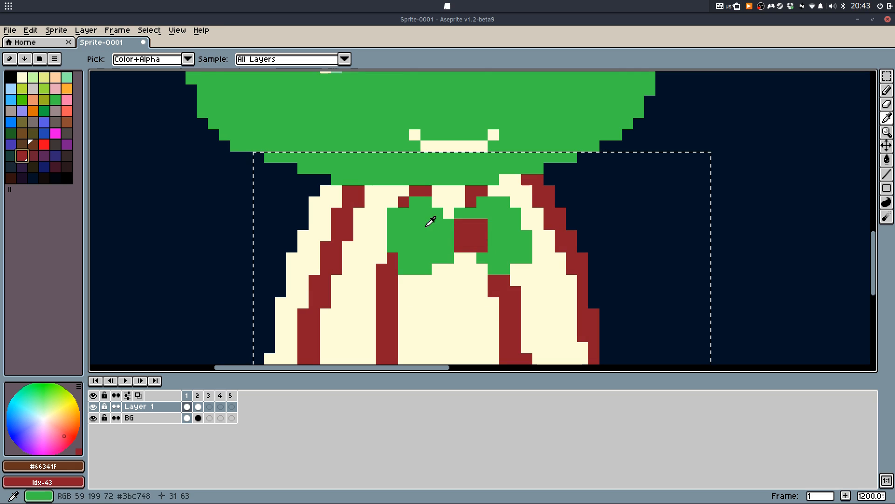
Fill both lobes of the bow tie with bright red palette color Idx-39, keeping the knot dark red, and clear the selection
left_click(429, 215, "alt")
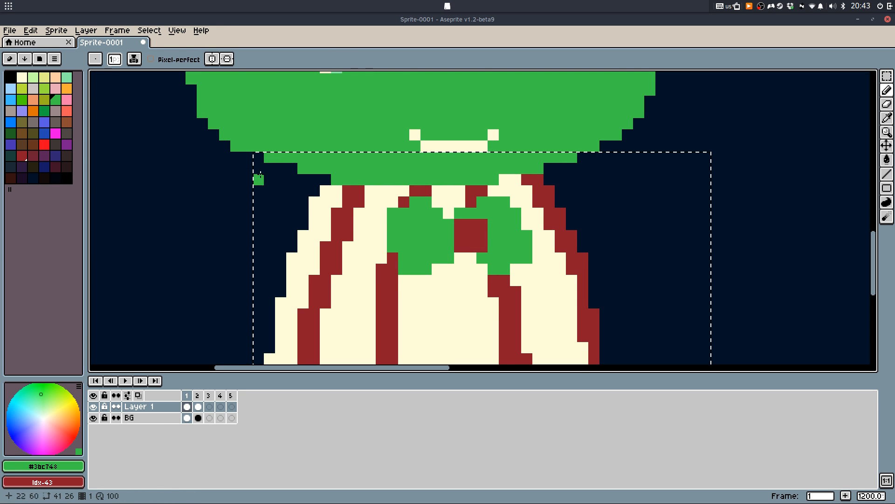
left_click(45, 144)
key("g")
left_click(415, 228)
left_click(481, 225)
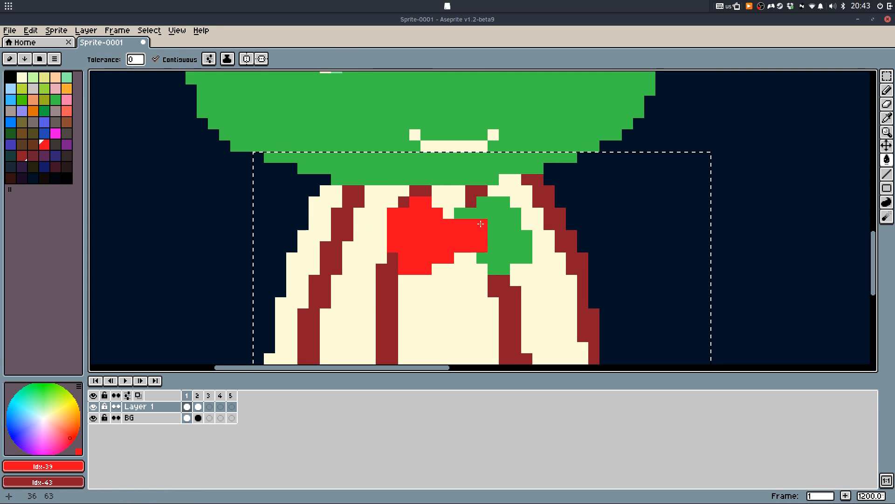
key("ctrl+z")
left_click(499, 224)
scroll(555, 218, "down", 4)
key("f")
key("ctrl+d")
scroll(658, 218, "down", 3)
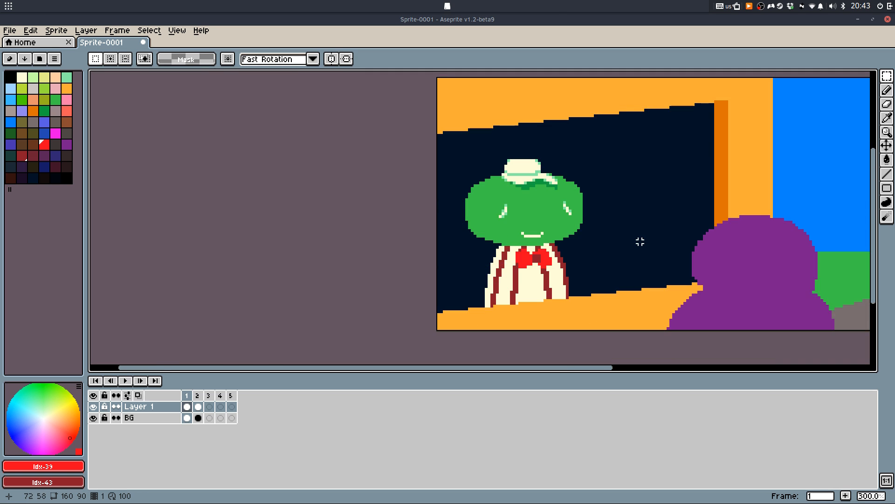
scroll(626, 252, "up", 1)
key("q")
scroll(625, 252, "up", 1)
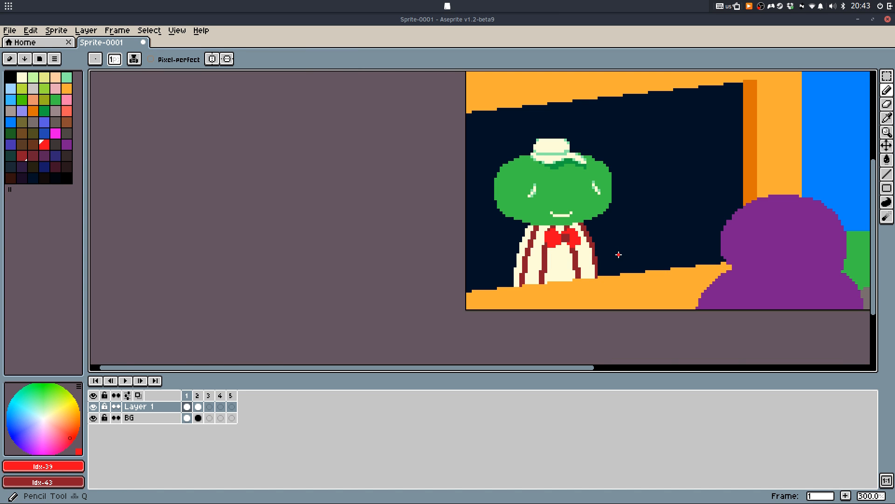
Start saving the sprite and browse up to the Projects folder and into its Videos folder
key("ctrl+s")
key("Escape")
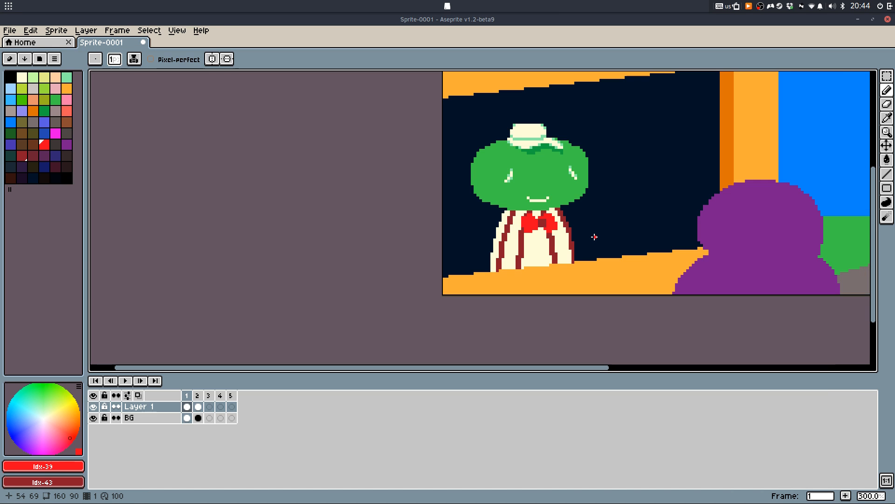
key("ctrl+s")
left_click(88, 74)
left_click(89, 74)
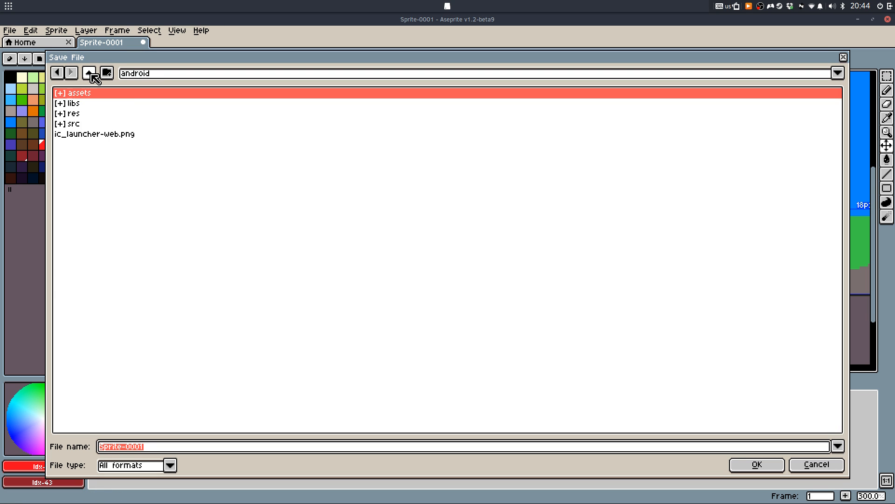
left_click(90, 74)
left_click(91, 74)
left_click(91, 74)
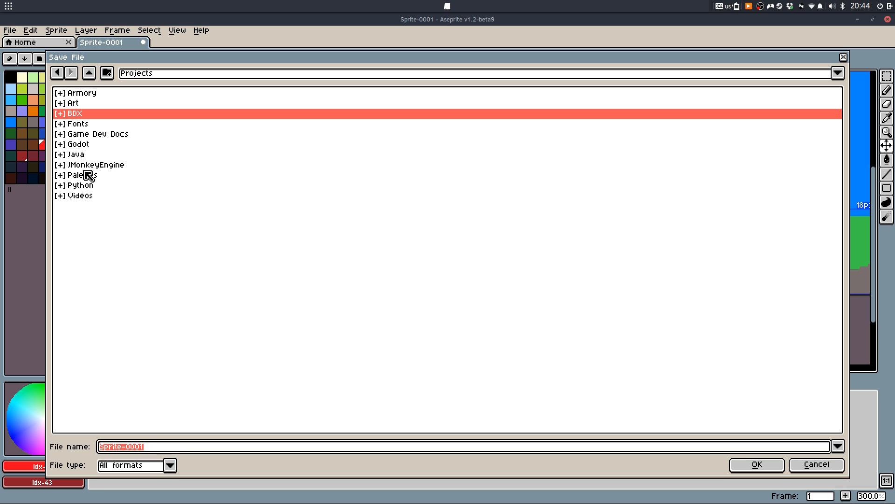
left_click(84, 196)
key("Return")
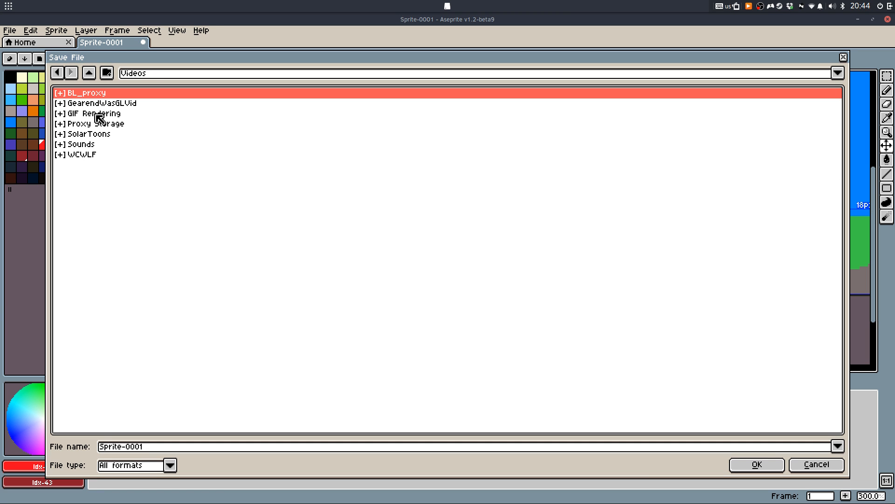
Open the SolarToons folder as the save location
key("Down")
key("Down")
key("Down")
key("Down")
key("Return")
key("Down")
key("Down")
key("Down")
key("Down")
key("Up")
key("Up")
key("Up")
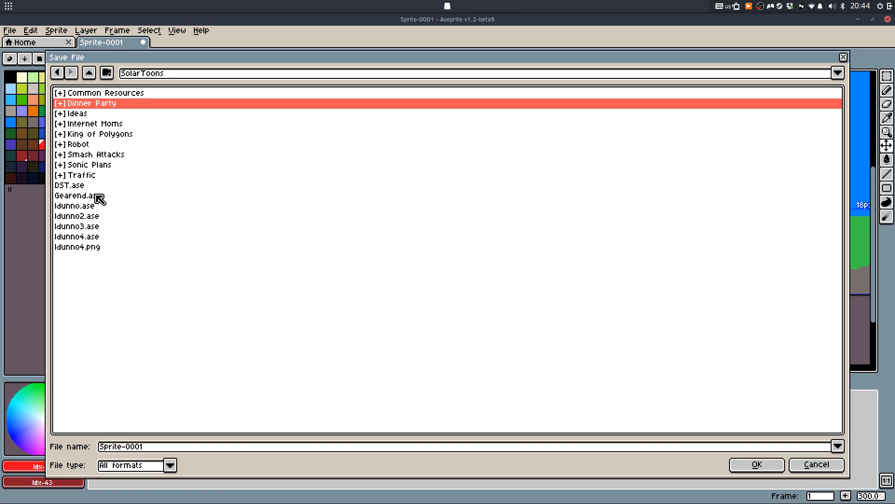
left_click_drag(100, 199, 112, 97)
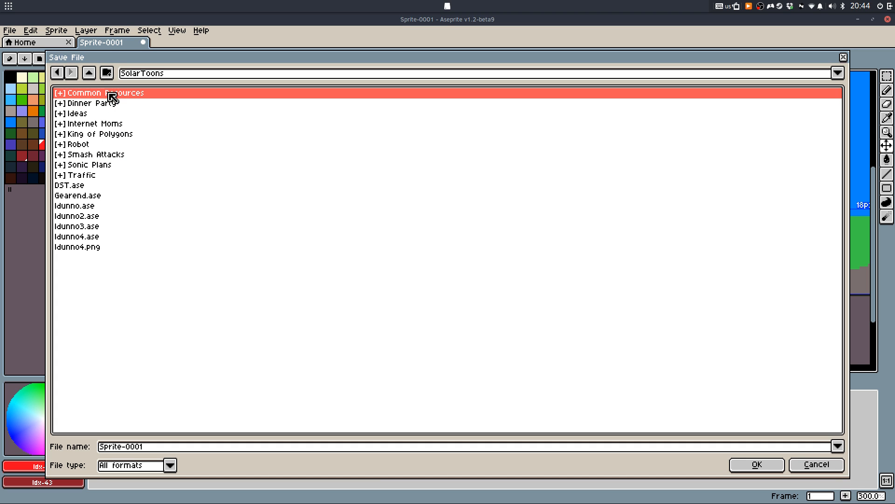
Create a folder named Stream inside SolarToons and save the sprite there as IceCream
left_click(105, 77)
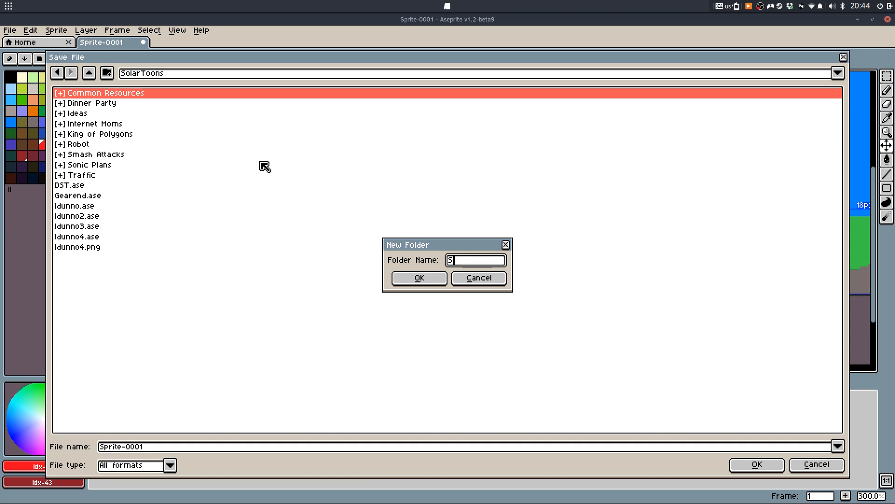
key("Return")
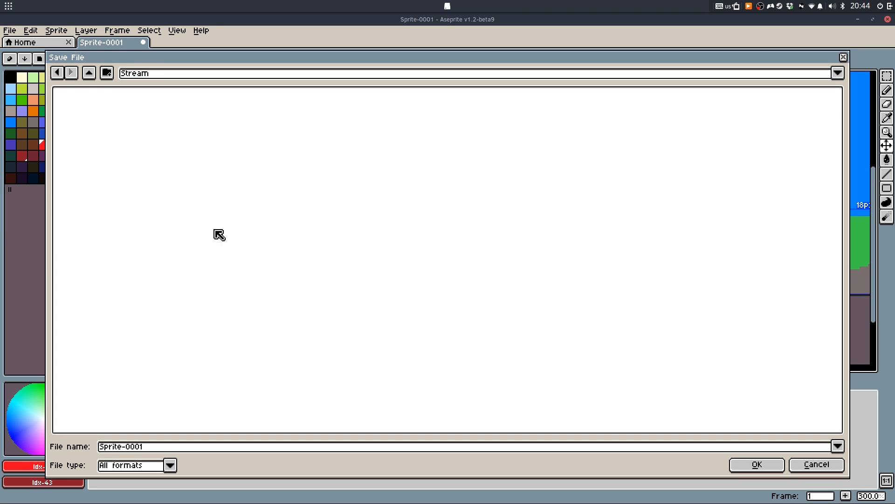
left_click(220, 448)
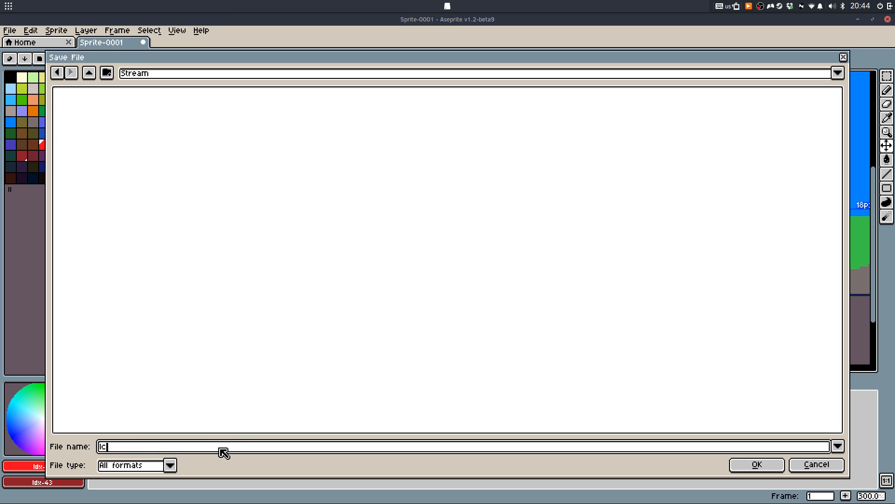
type("IceCream")
key("Return")
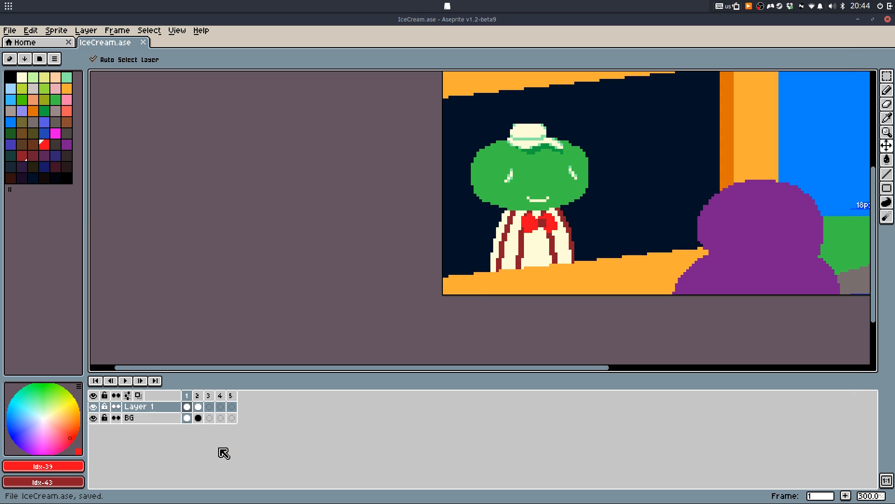
Extend and smooth the lower edge of the sleeve in frame 2 with its own cream color
key("b")
scroll(455, 174, "right", 3)
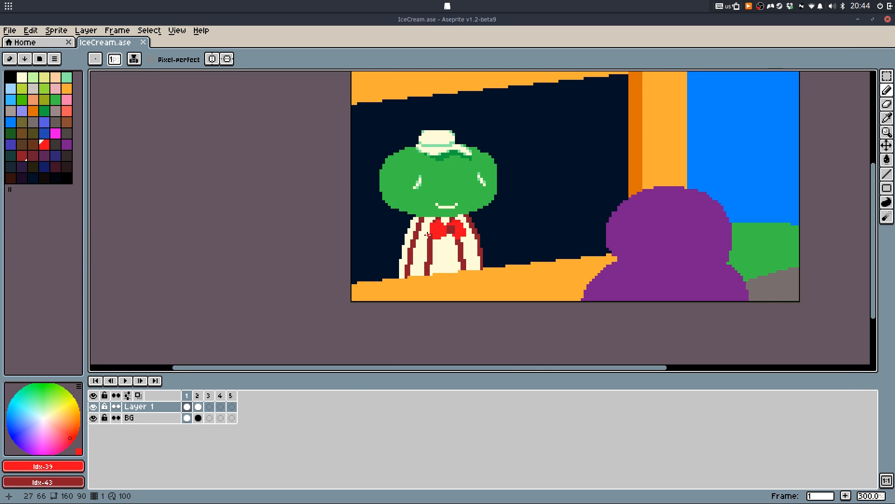
key(".")
scroll(397, 228, "up", 5)
left_click(375, 283, "alt")
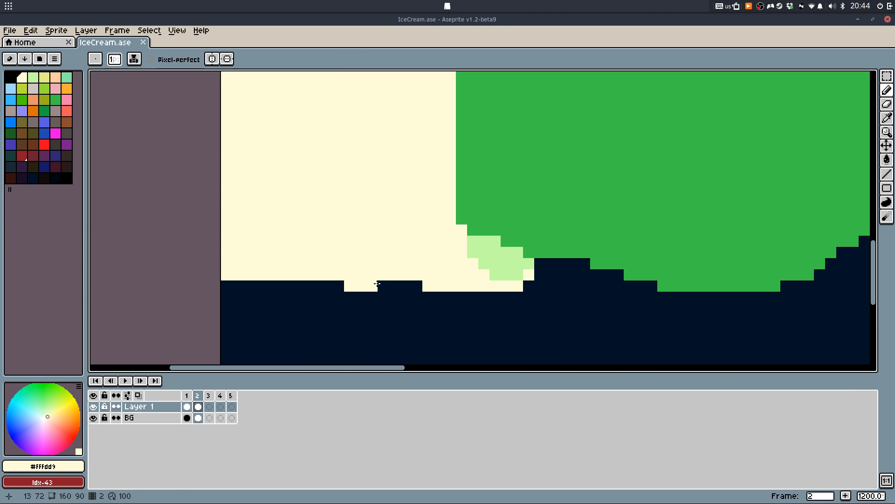
left_click_drag(316, 284, 423, 284)
scroll(495, 247, "down", 2)
left_click_drag(501, 271, 428, 270)
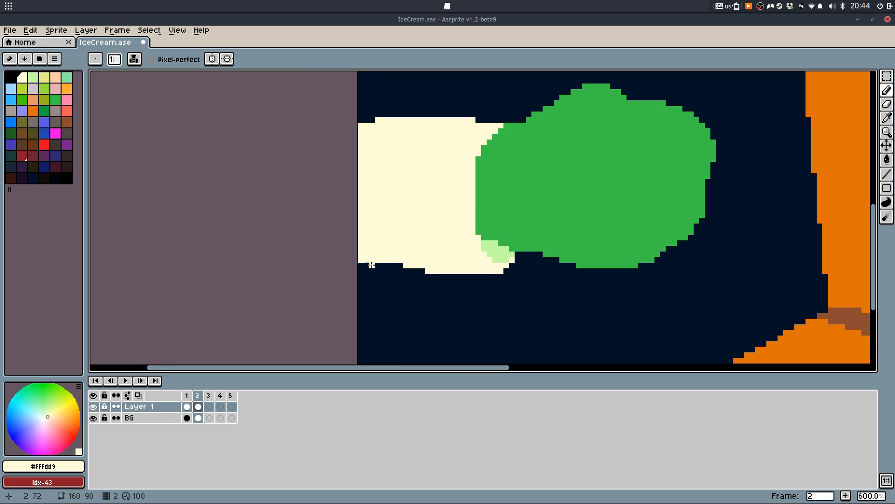
left_click_drag(371, 264, 437, 266)
Pick the bow tie's bright red from frame 1 and return to frame 2
key("comma")
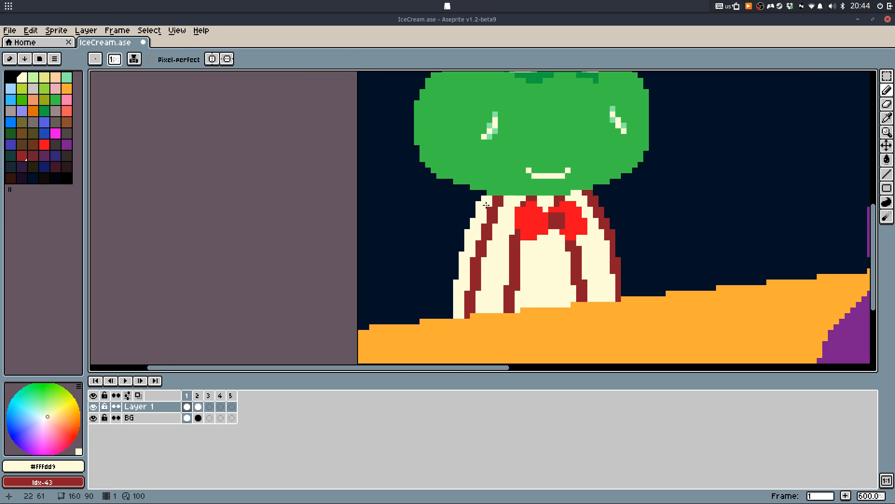
left_click(532, 212, "alt")
key("period")
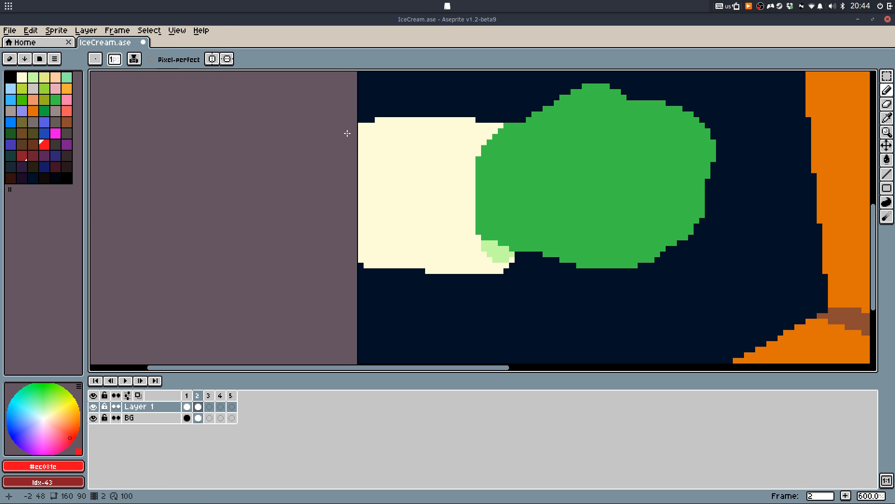
key("l")
left_click_drag(348, 135, 487, 138)
key("ctrl+z")
Select the cream sleeve area, draw four 2-pixel red stripes running along it toward the hand, and clear the selection
key("w")
left_click(444, 145)
key("l")
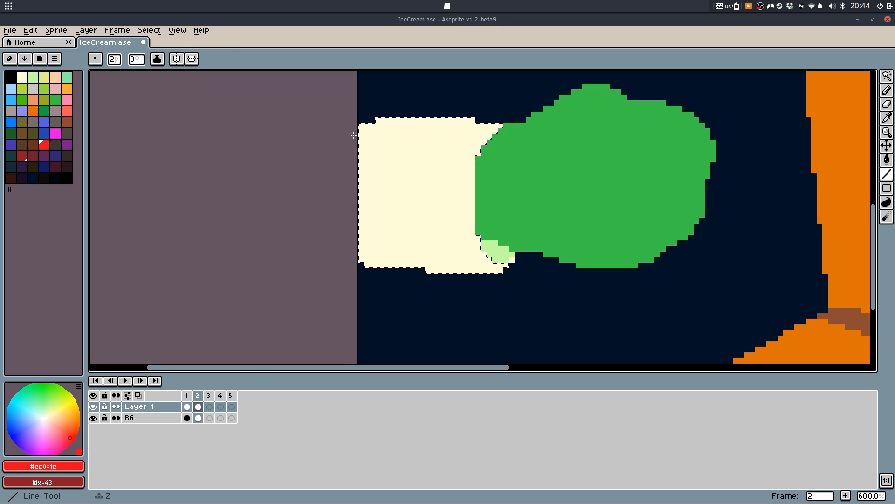
left_click_drag(353, 135, 500, 135)
left_click_drag(348, 160, 494, 178)
left_click_drag(363, 206, 497, 214)
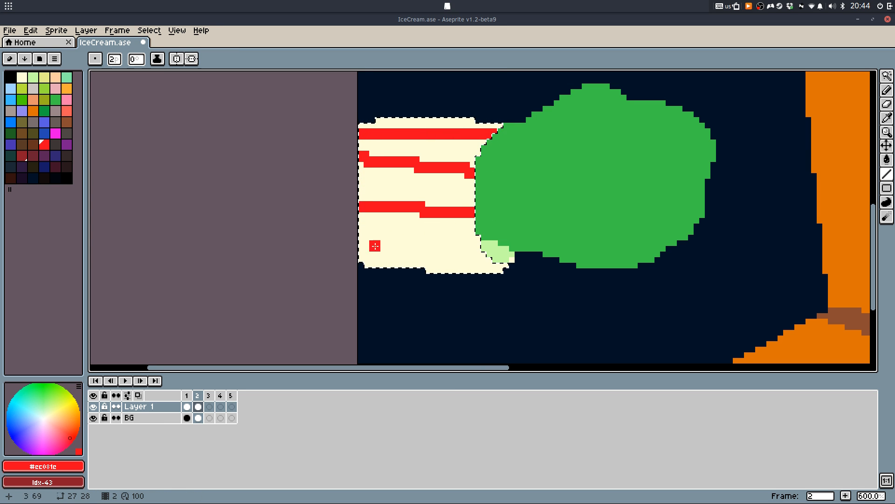
left_click_drag(359, 251, 511, 259)
key("m")
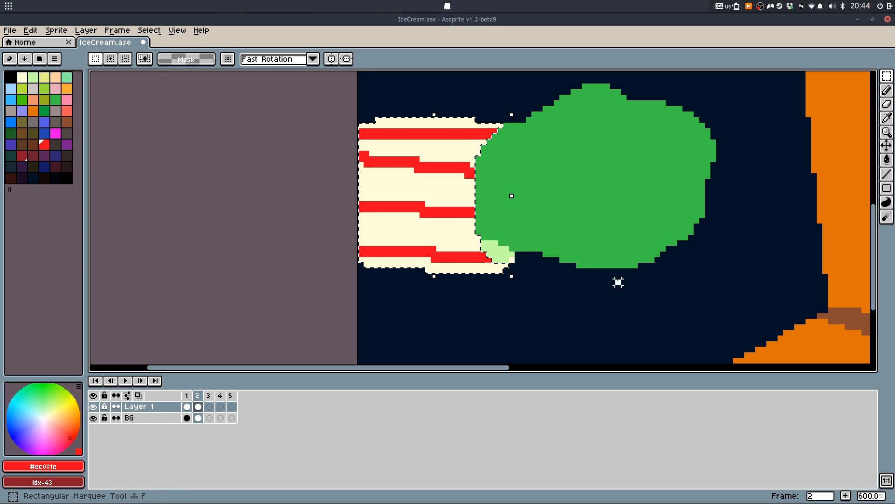
left_click(618, 282)
key("b")
scroll(449, 247, "up", 1)
scroll(490, 223, "down", 5)
scroll(545, 169, "up", 1)
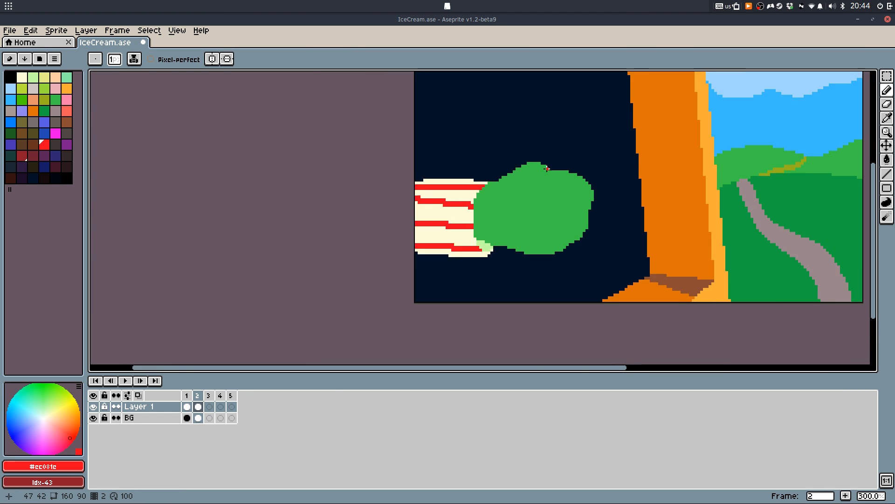
Draw a dark green crease, palette color Idx-21, from the hand's right edge inward and clean it up with the hand's green
scroll(547, 168, "up", 4)
left_click(567, 236, "alt")
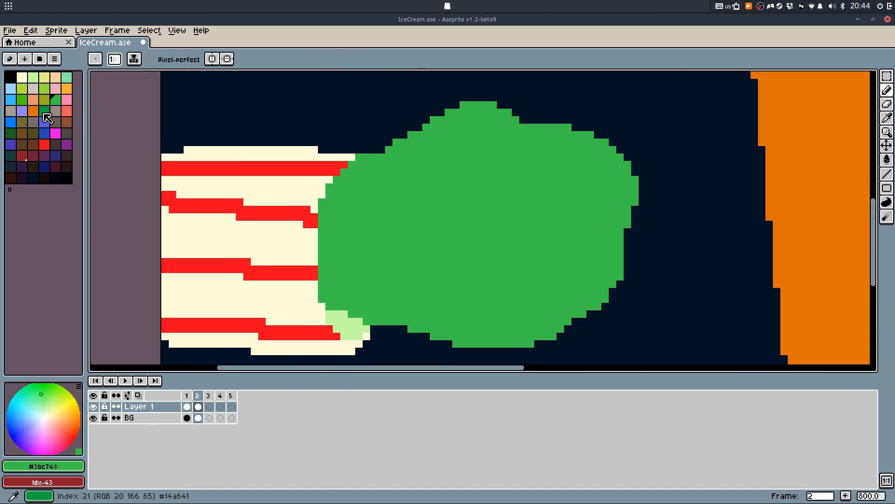
left_click(45, 110)
left_click_drag(630, 223, 580, 260)
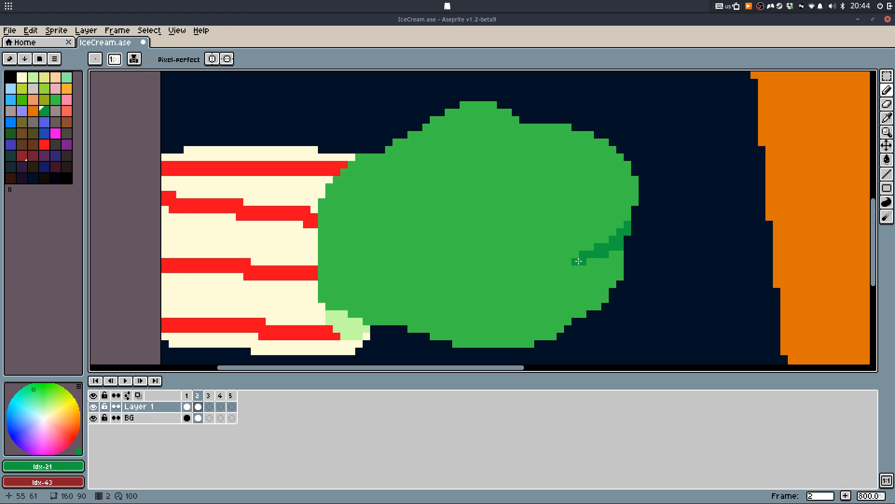
key("ctrl+z")
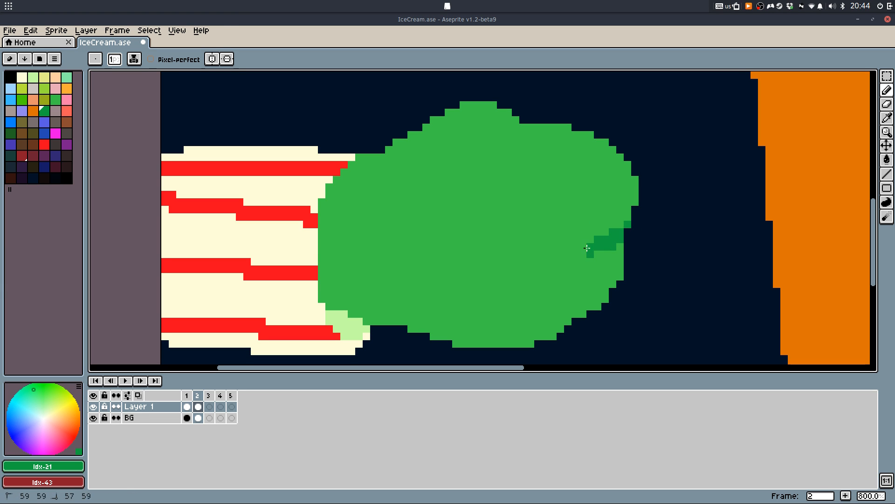
left_click(568, 254, "shift")
left_click(577, 239, "alt")
mouse_move(576, 246)
left_mouse_down()
mouse_move(600, 257)
mouse_move(566, 262)
left_mouse_up()
Shade the lower-right edge of the hand with short dark green #14a641 strokes, undoing the overly heavy ones
left_click(609, 243, "alt")
left_click_drag(620, 276, 574, 306)
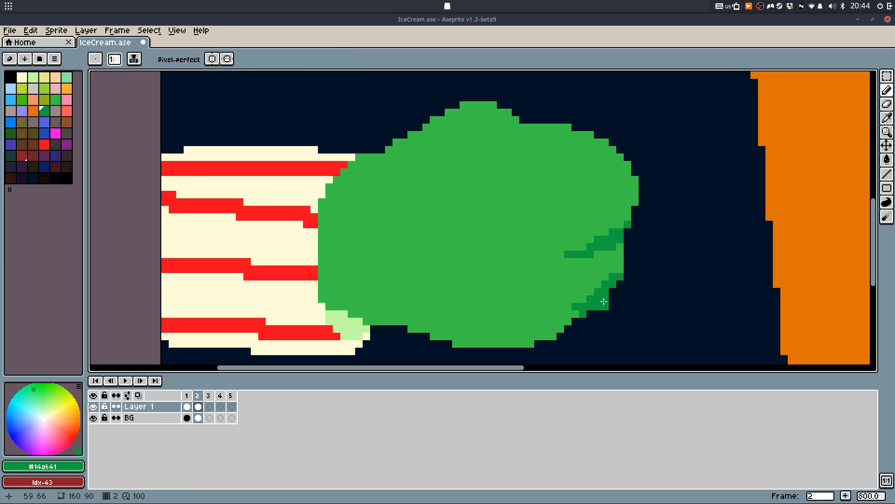
key("ctrl+z")
key("ctrl+z")
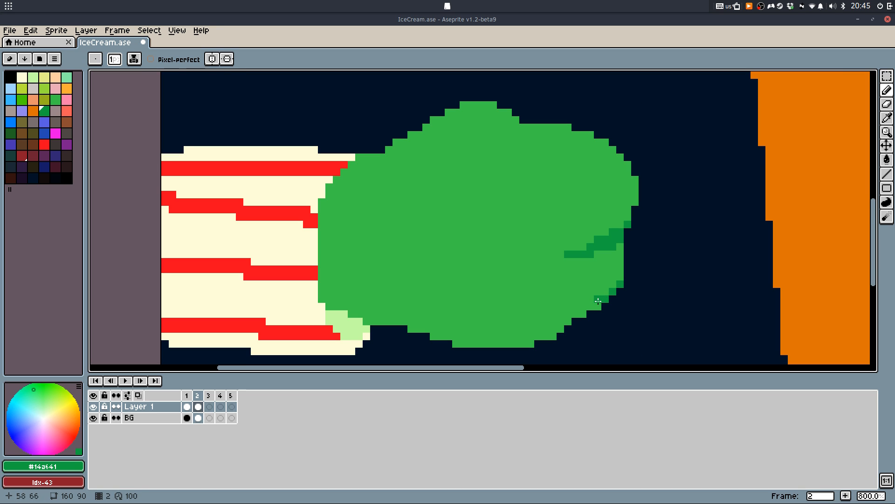
mouse_move(524, 322)
left_mouse_down()
mouse_move(567, 321)
mouse_move(553, 328)
left_mouse_up()
key("ctrl+z")
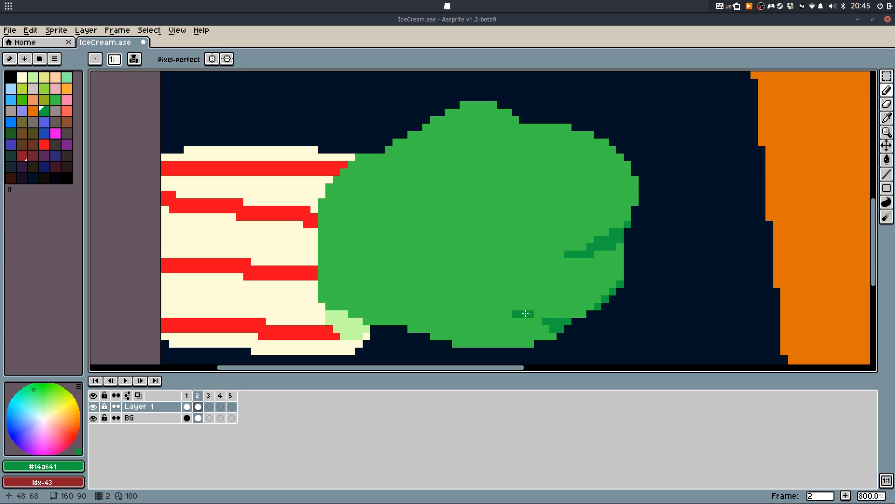
Add short dark green crease marks inside the lower-right part of the hand to suggest folded fingers
left_click_drag(508, 306, 524, 320)
left_click_drag(504, 290, 516, 284)
left_click(529, 284)
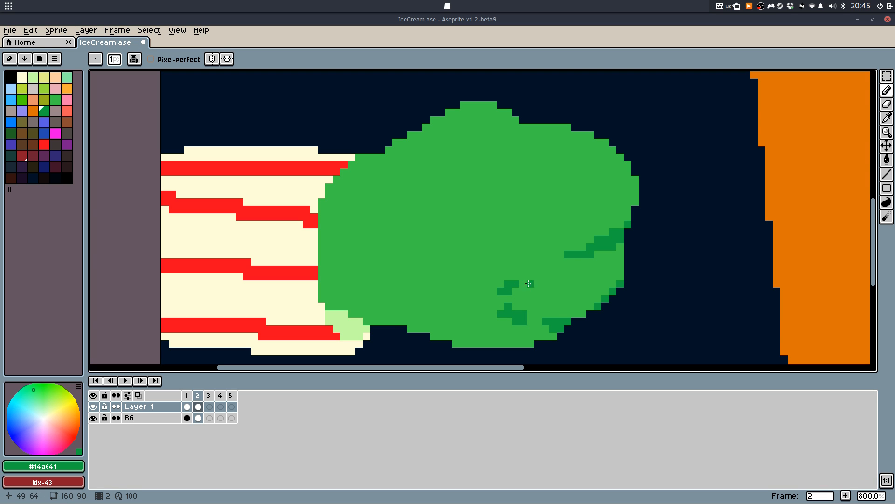
left_click_drag(527, 244, 523, 245)
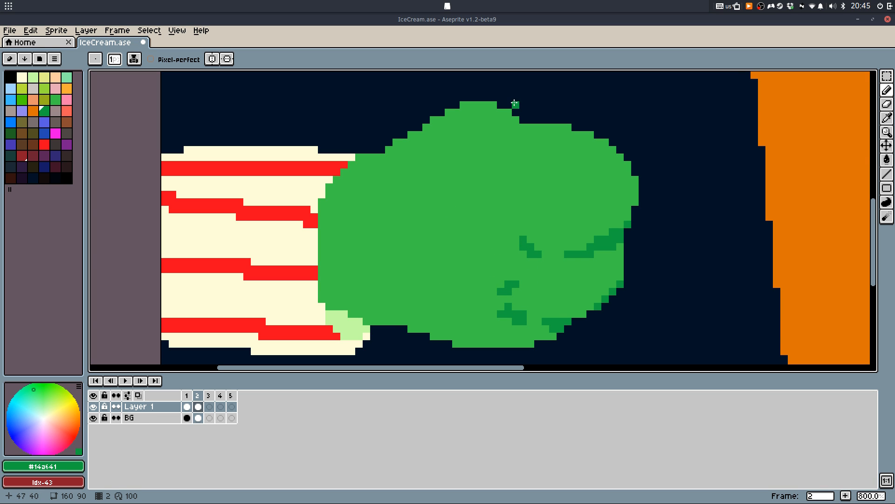
Draw a dark green crease slanting down from the right side of the knuckle bump, replacing a first misplaced stroke
left_click_drag(527, 127, 520, 136)
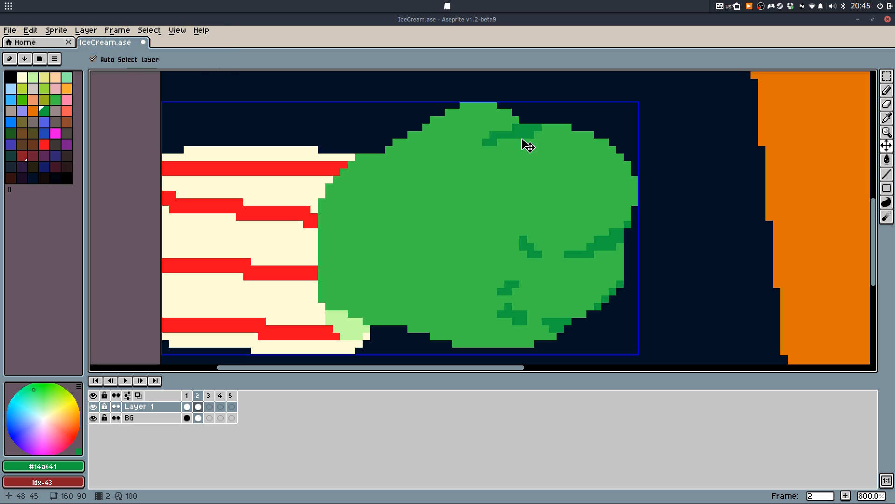
key("ctrl+z")
left_click_drag(509, 127, 513, 127)
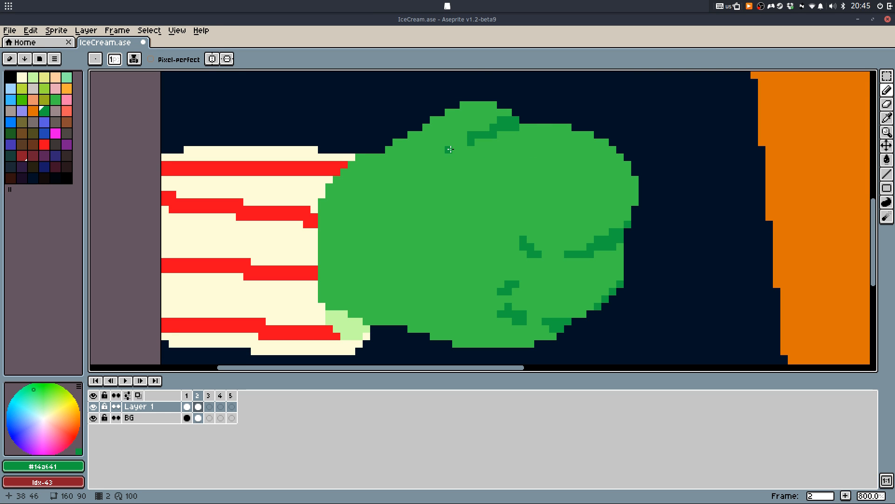
Build up the top-left outline of the knuckle bump in frame 2 with the hand's green #3bc748
left_click(411, 142, "alt")
left_click_drag(412, 142, 461, 105)
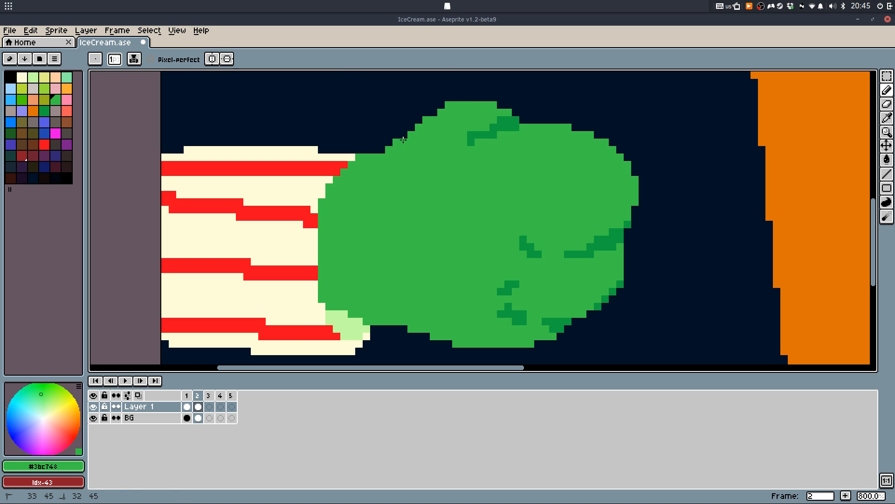
mouse_move(403, 140)
left_mouse_down()
mouse_move(428, 121)
mouse_move(388, 140)
mouse_move(442, 111)
mouse_move(382, 146)
mouse_move(373, 166)
mouse_move(384, 135)
mouse_move(433, 107)
left_mouse_up()
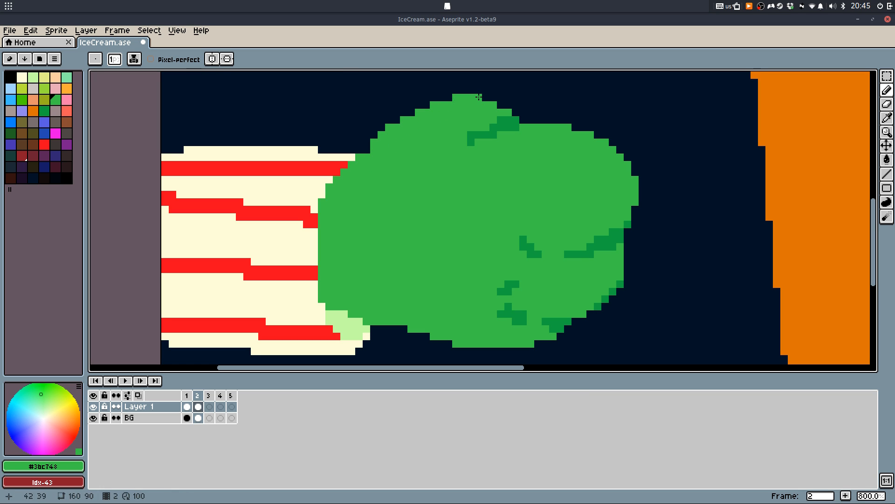
scroll(506, 175, "down", 4)
scroll(515, 157, "up", 4)
scroll(515, 157, "down", 2)
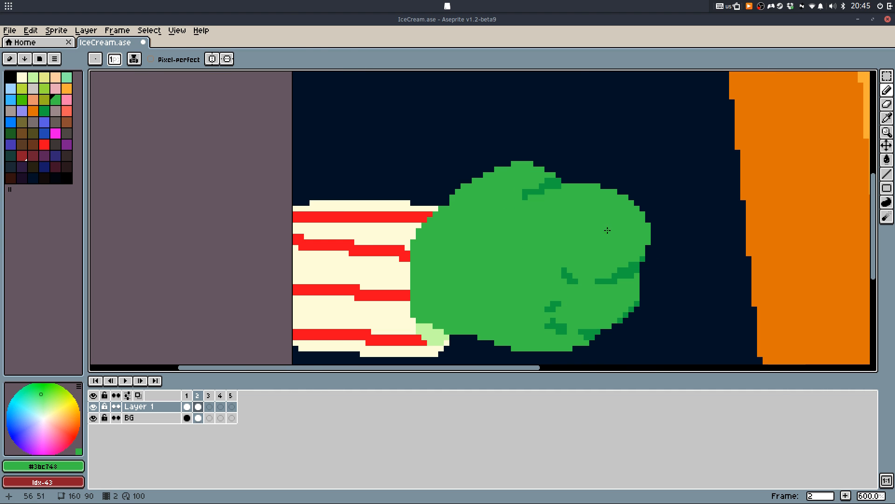
key("m")
mouse_move(552, 229)
left_mouse_down()
mouse_move(644, 275)
mouse_move(662, 296)
mouse_move(625, 273)
mouse_move(646, 294)
left_mouse_up()
left_click(643, 312)
Bulge the hand's right edge just below the crease with green #3bc748 and erase the excess pixels
scroll(640, 303, "up", 2)
key("b")
left_click(636, 251, "alt")
left_click(635, 272)
key("g")
left_click(637, 283)
key("e")
left_click(646, 294)
left_click(646, 282)
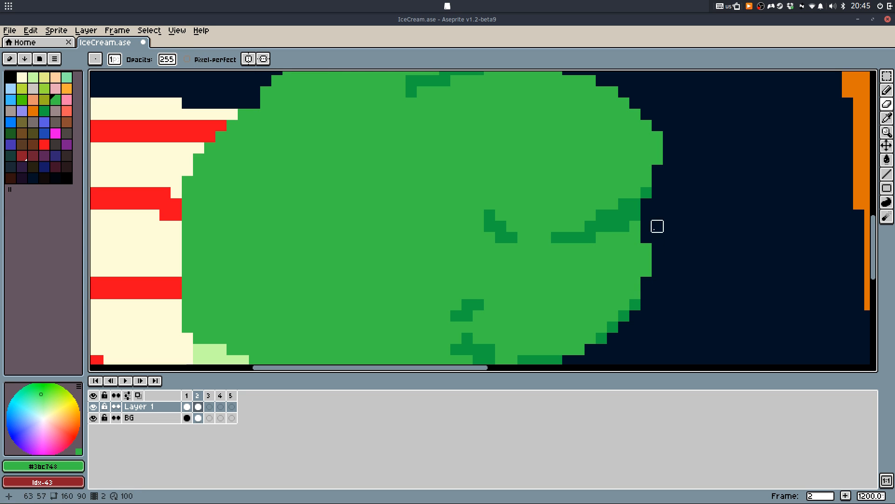
Erase edge pixels along the right and upper-right outline of the hand to slim the part above the crease
left_click_drag(658, 159, 658, 137)
mouse_move(646, 147)
left_mouse_down()
mouse_move(646, 125)
mouse_move(658, 159)
mouse_move(613, 92)
mouse_move(566, 63)
mouse_move(615, 146)
left_mouse_up()
left_click_drag(598, 126, 588, 116)
left_click(520, 115)
mouse_move(485, 103)
left_mouse_down()
mouse_move(543, 103)
mouse_move(633, 138)
mouse_move(521, 104)
mouse_move(599, 115)
mouse_move(655, 160)
mouse_move(498, 104)
mouse_move(615, 126)
mouse_move(576, 115)
mouse_move(641, 170)
left_mouse_up()
left_click(643, 193)
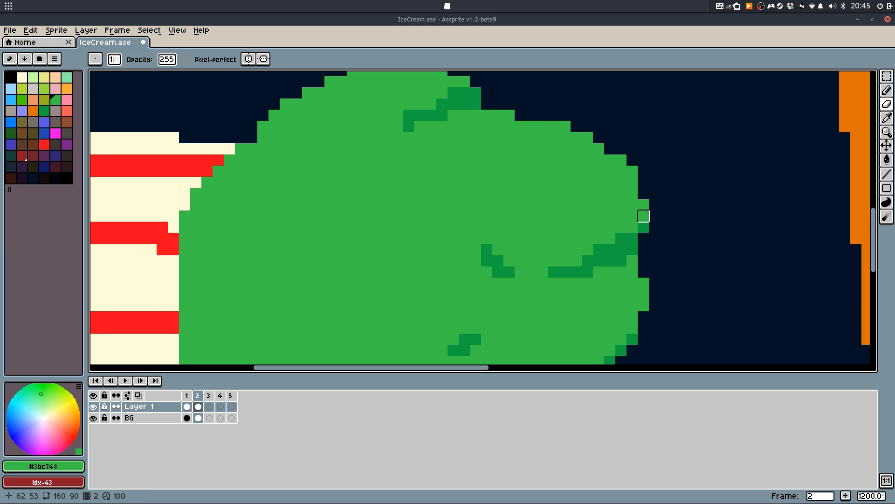
Examine the character in frame 1 as a reference and return to frame 2
scroll(676, 203, "down", 3)
key("b")
key("Left")
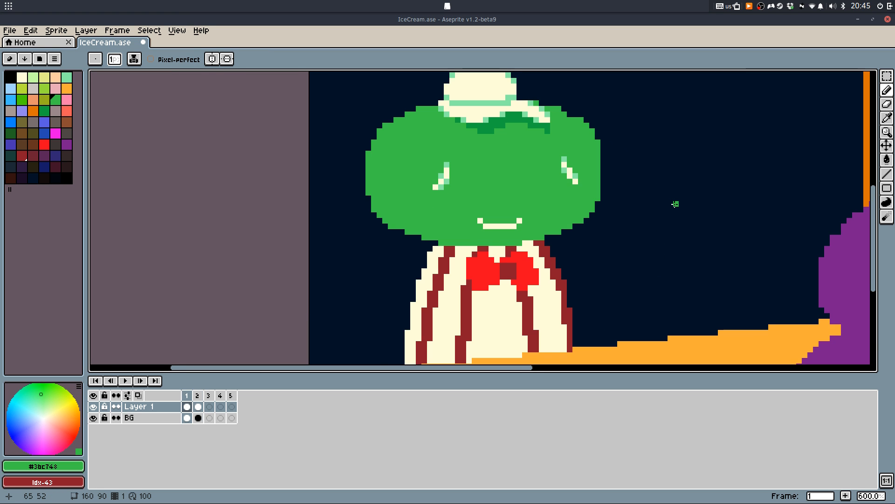
scroll(648, 248, "down", 5)
scroll(643, 227, "up", 3)
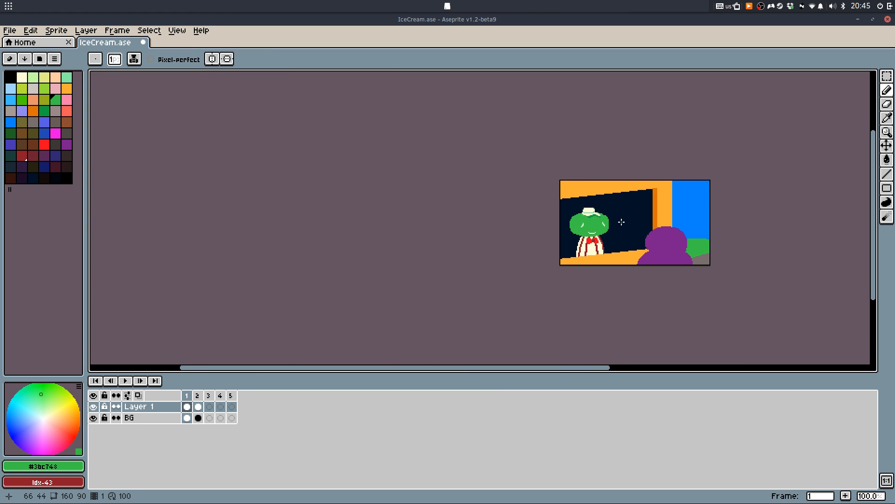
scroll(553, 206, "up", 1)
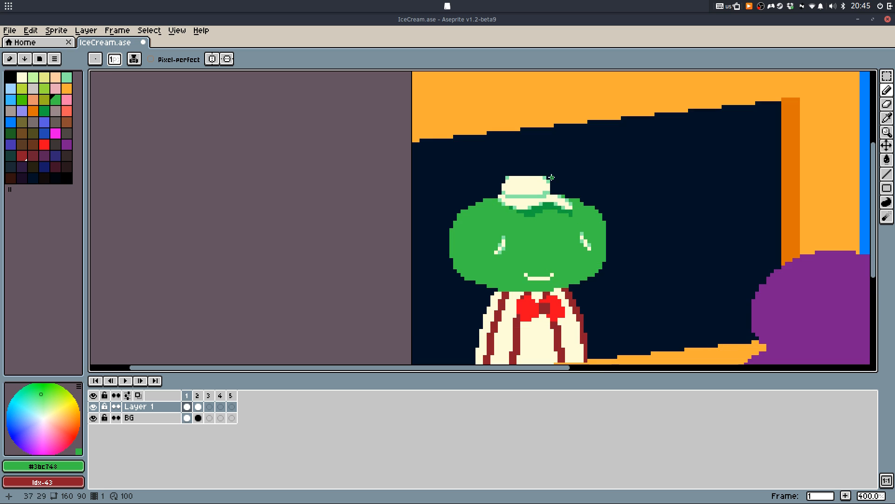
key("Right")
Shift the right part of the hand about 5 pixels left to make the hand narrower, and deselect it
scroll(530, 224, "up", 1)
key("m")
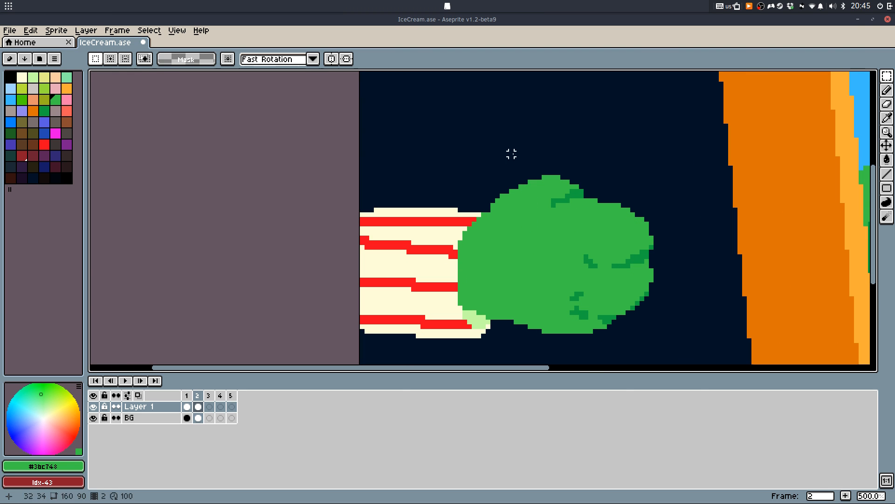
left_click_drag(512, 154, 693, 358)
left_click_drag(629, 321, 606, 320)
key("ctrl+d")
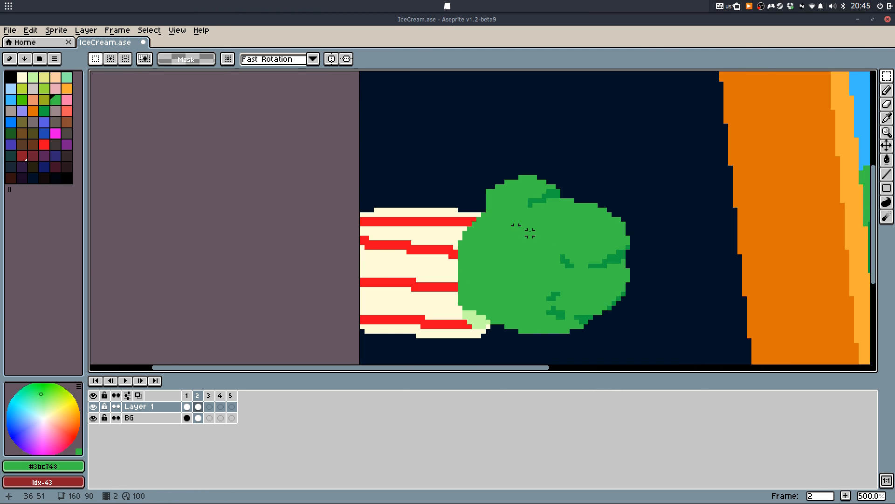
Smooth the notched seam at the left edge of the knuckle bump with the hand's green
scroll(494, 219, "up", 4)
key("b")
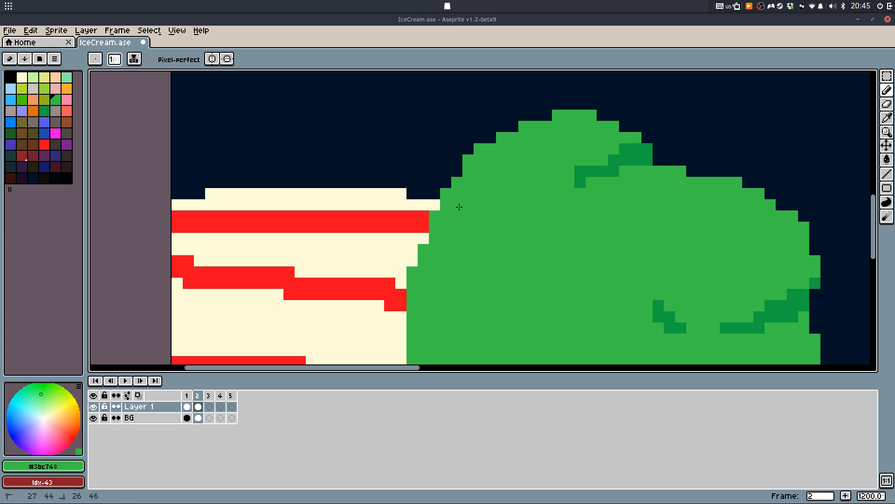
scroll(518, 214, "down", 1)
scroll(520, 219, "down", 2)
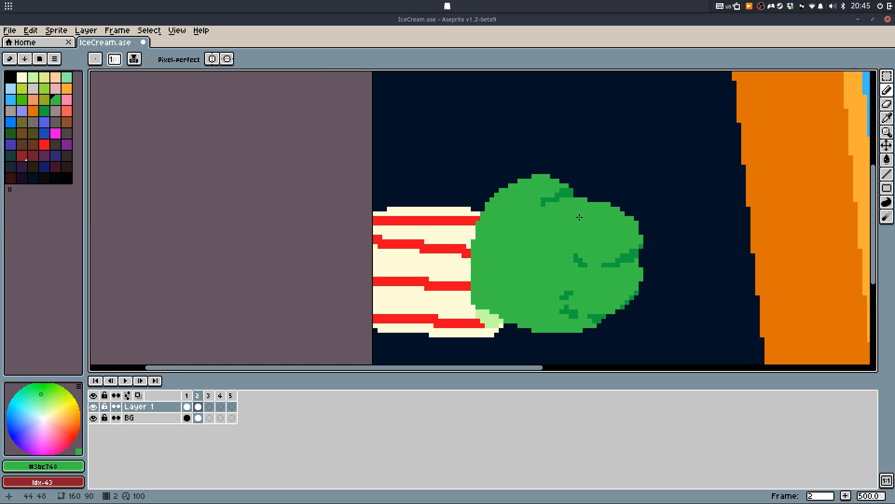
Set the drawing color to the peach palette color Idx-14
scroll(520, 192, "up", 2)
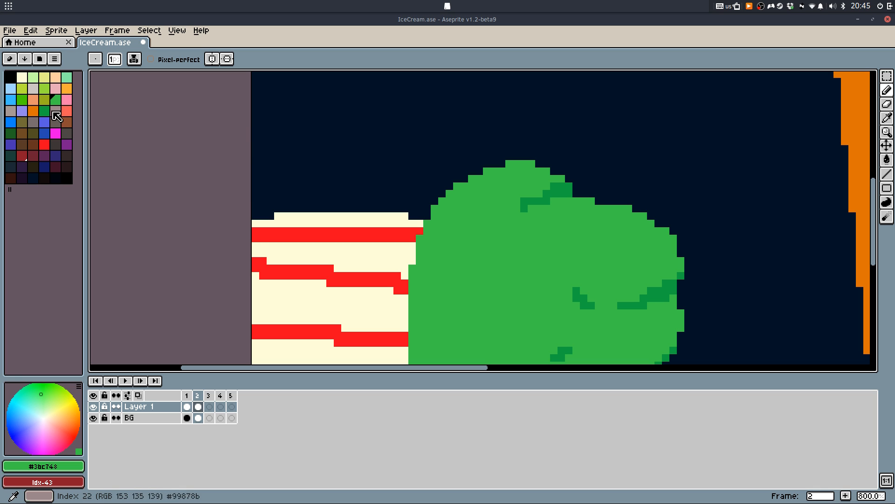
left_click(33, 110)
key("l")
left_click(566, 191)
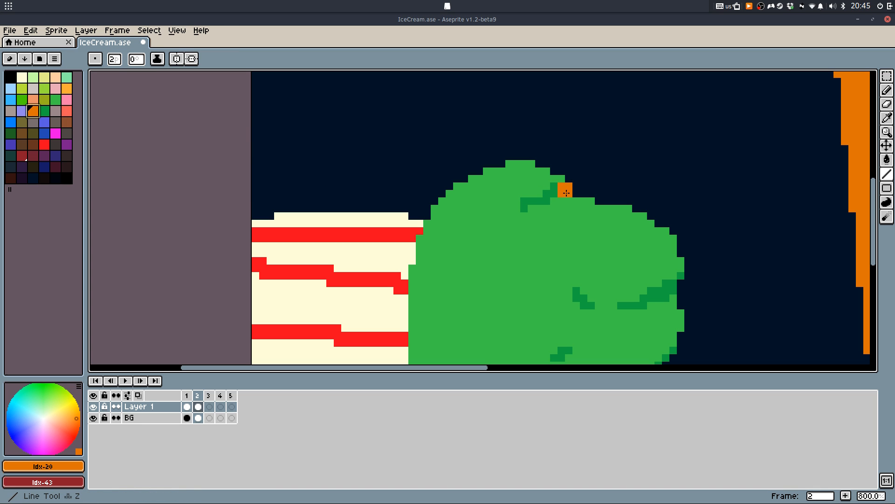
key("b")
left_click(33, 100)
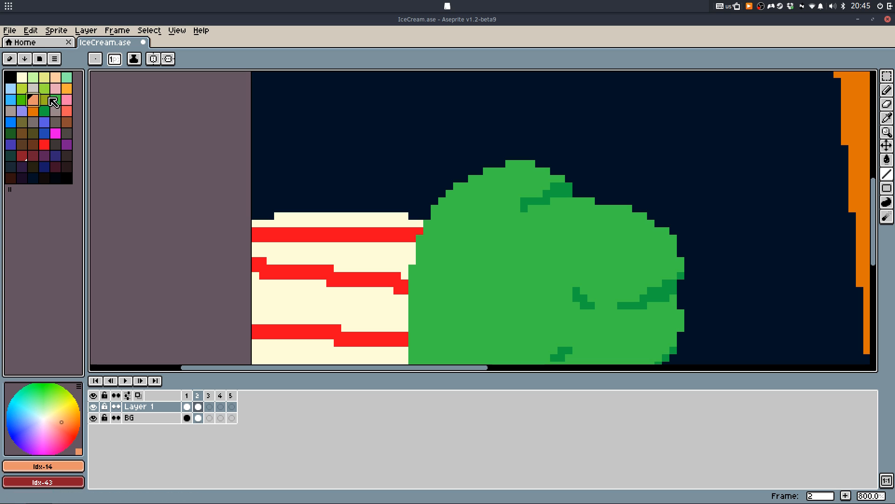
Outline a rounded shape slanting up and right from the top of the hand in peach Idx-14
mouse_move(578, 195)
left_mouse_down()
mouse_move(576, 169)
mouse_move(586, 172)
mouse_move(568, 199)
mouse_move(599, 141)
left_mouse_up()
key("ctrl+z")
key("ctrl+z")
key("ctrl+z")
left_click_drag(607, 211, 680, 170)
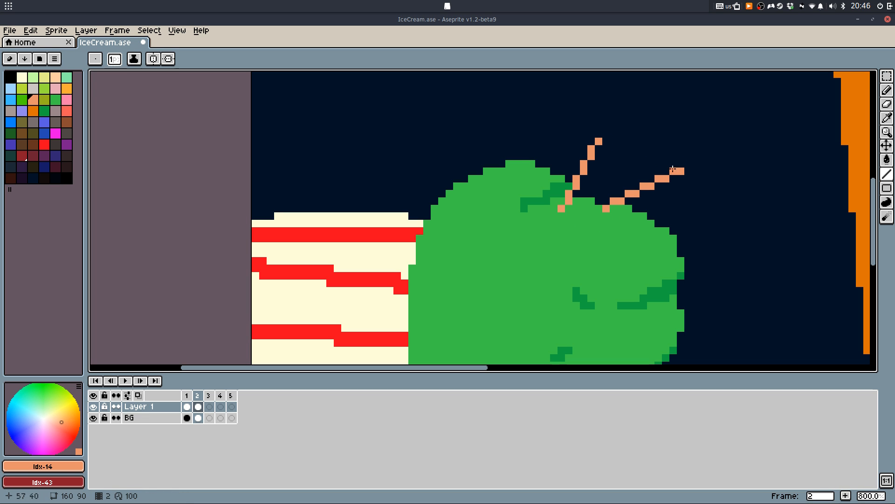
mouse_move(598, 141)
left_mouse_down()
mouse_move(621, 125)
mouse_move(668, 121)
mouse_move(700, 157)
mouse_move(649, 203)
left_mouse_up()
left_click_drag(649, 202, 616, 208)
left_click_drag(638, 207, 607, 214)
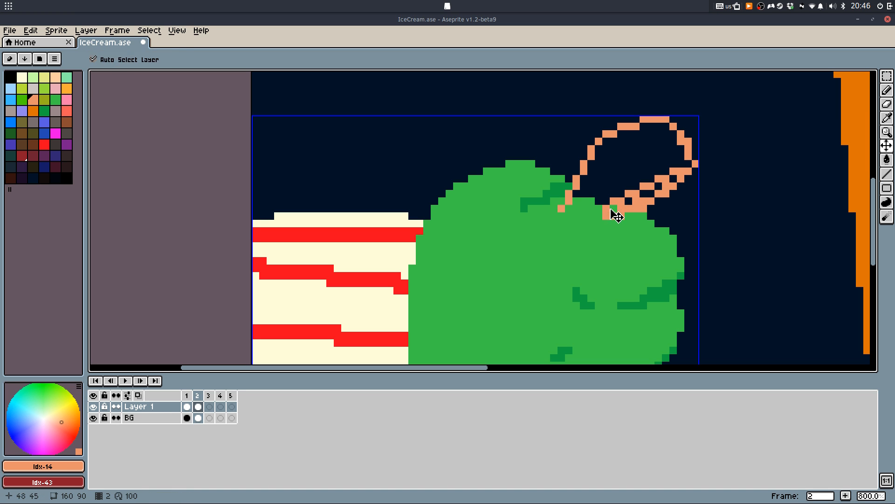
key("ctrl+z")
Fill the slanted outline with peach Idx-14 and widen its base over the knuckle crease
key("w")
left_click(650, 193)
left_click(658, 186)
left_click(673, 178)
left_click(645, 174)
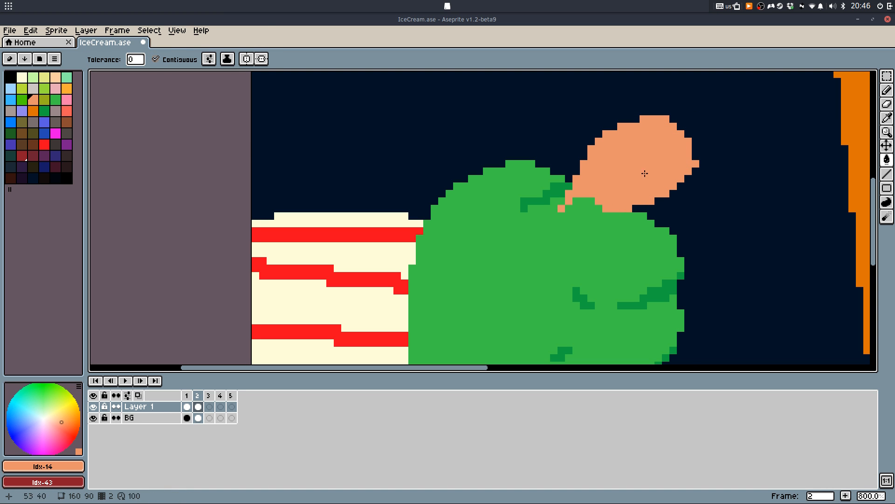
key("q")
mouse_move(568, 204)
left_mouse_down()
mouse_move(595, 199)
mouse_move(560, 205)
mouse_move(569, 181)
mouse_move(540, 203)
mouse_move(569, 189)
mouse_move(546, 207)
mouse_move(582, 158)
mouse_move(557, 195)
left_mouse_up()
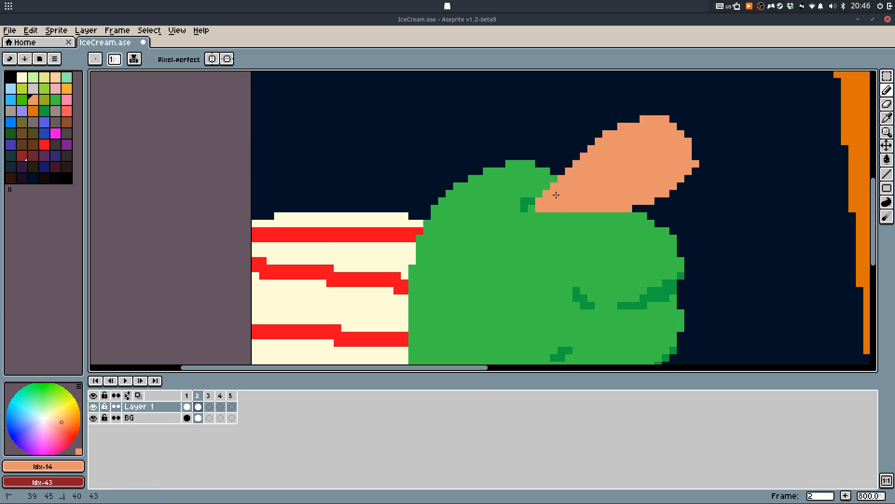
Select the slanted peach shape with the Magic Wand and delete it
key("w")
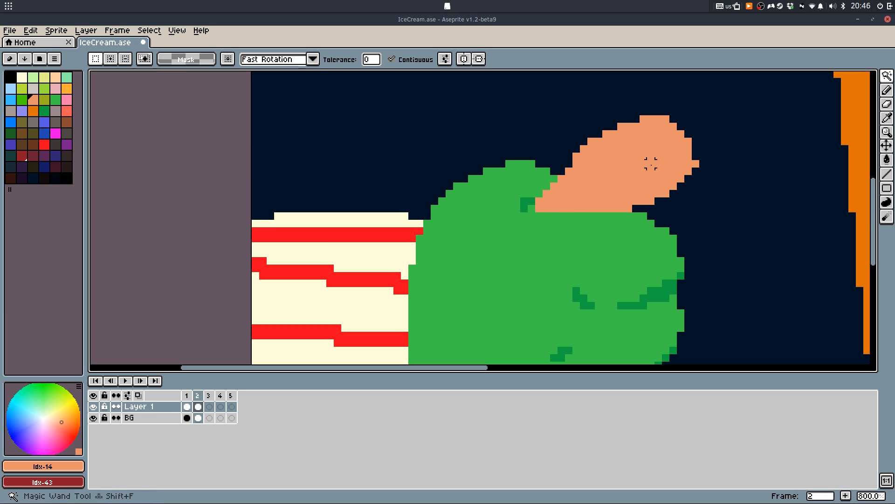
left_click(650, 160)
key("Delete")
Outline an upright rounded shape on top of the hand in peach Idx-14, redoing the first stroke
key("q")
left_click_drag(536, 208, 554, 156)
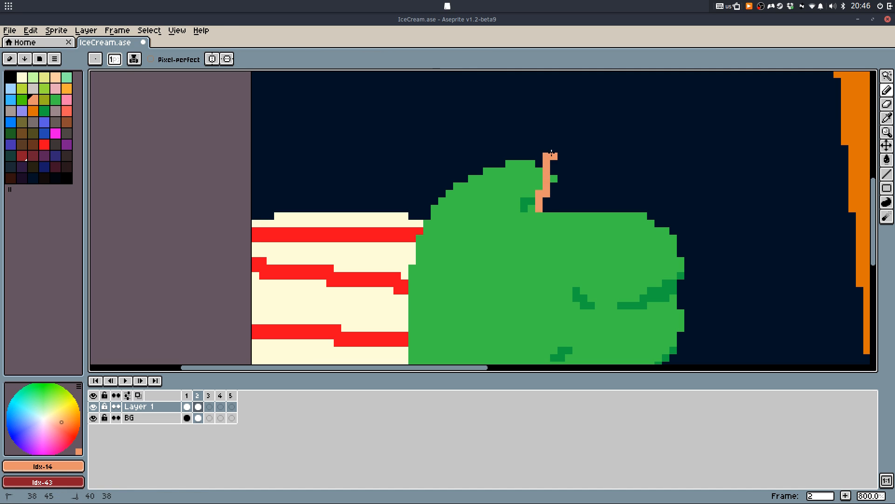
key("ctrl+z")
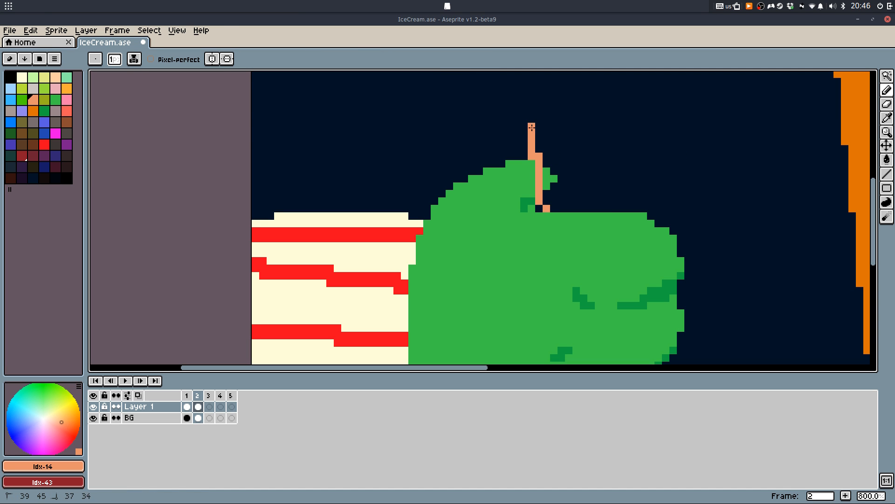
mouse_move(532, 127)
left_mouse_down()
mouse_move(586, 98)
mouse_move(619, 102)
mouse_move(668, 148)
mouse_move(638, 198)
mouse_move(615, 209)
mouse_move(621, 236)
mouse_move(643, 203)
mouse_move(654, 109)
mouse_move(653, 177)
left_mouse_up()
scroll(638, 276, "down", 3)
scroll(666, 224, "up", 6)
Trim the lower-right side of the upright peach outline with the Eraser and fill the shape with Idx-14
key("e")
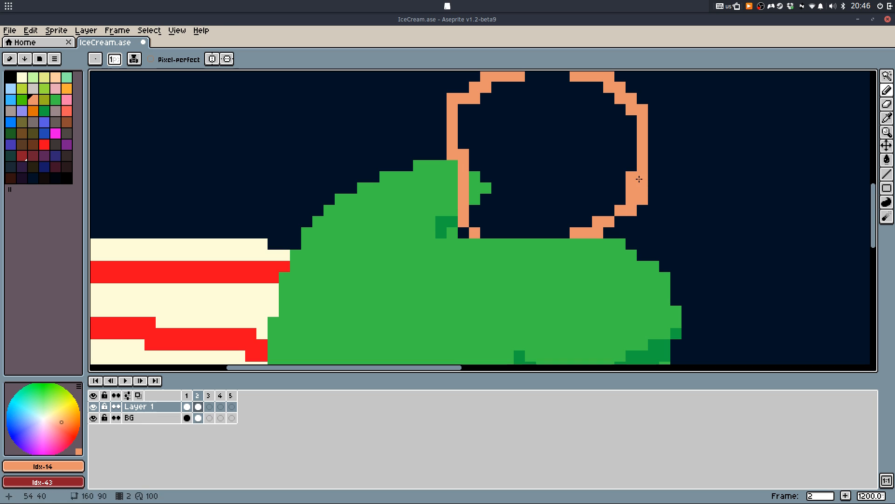
key("e")
left_click_drag(640, 179, 619, 221)
key("g")
key("ctrl+z")
left_click(497, 224)
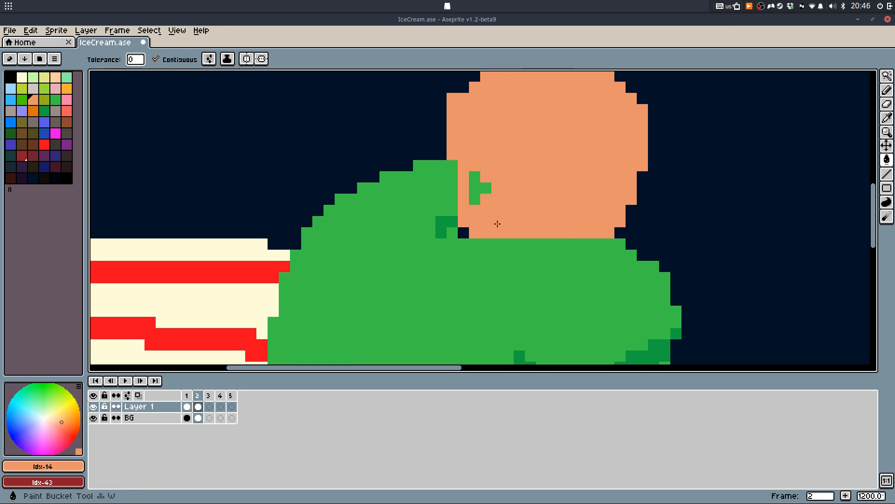
Clear the green remnants inside the peach shape and shade the hand along its left side with dark green #14a641
left_click(442, 181, "alt")
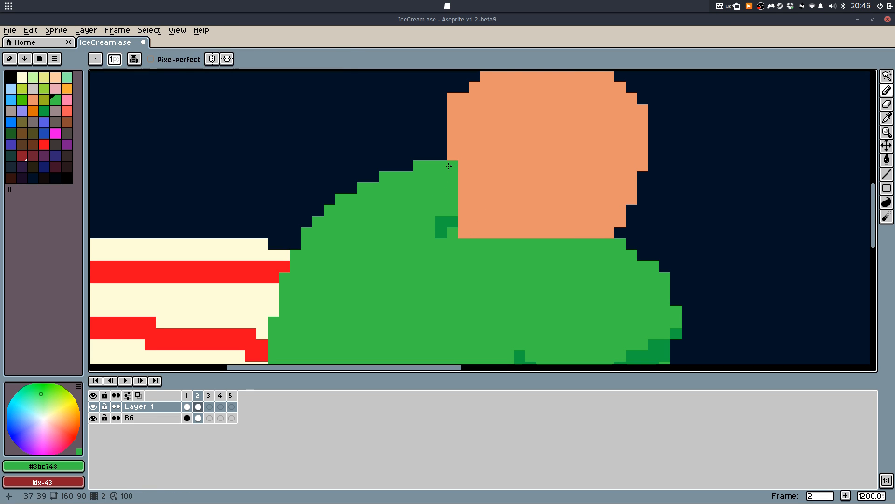
left_click(452, 218, "alt")
left_click_drag(452, 218, 449, 181)
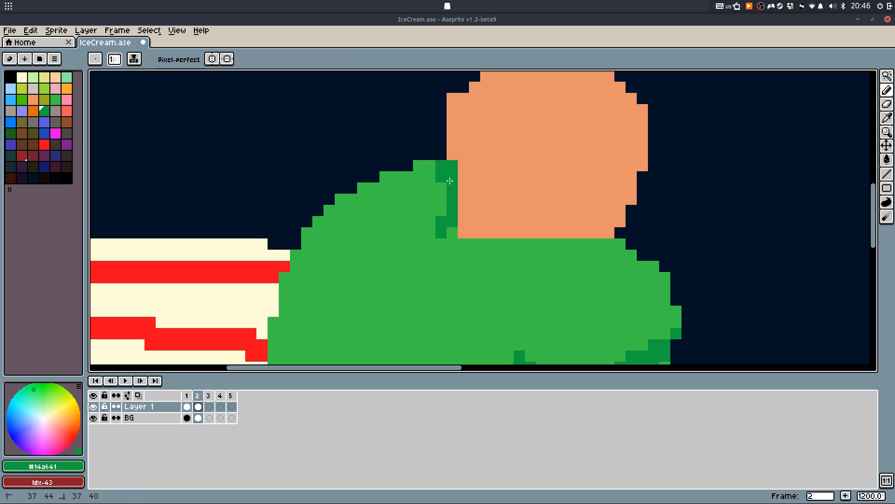
left_click(464, 136, "alt")
scroll(452, 188, "down", 5)
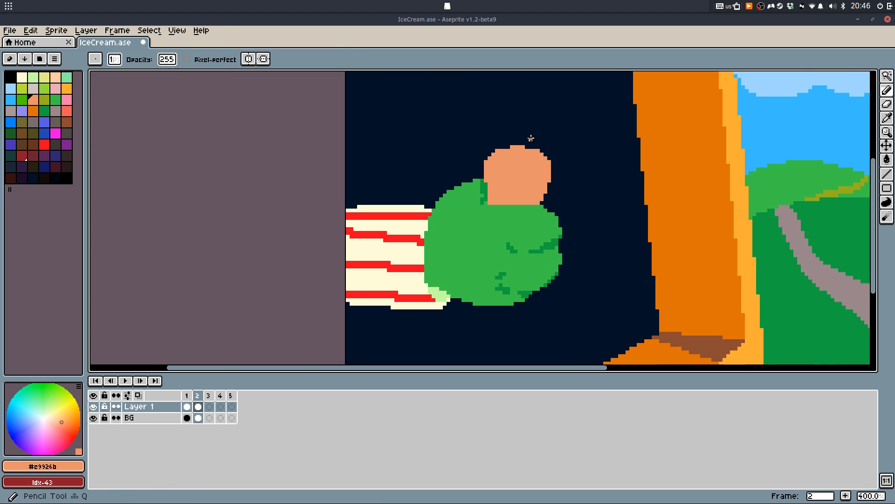
Round the peach shape's lower-left corner with the hand's green and shade along its base with dark green #14a641
scroll(527, 196, "up", 5)
left_click(455, 231, "alt")
left_click_drag(425, 215, 413, 213)
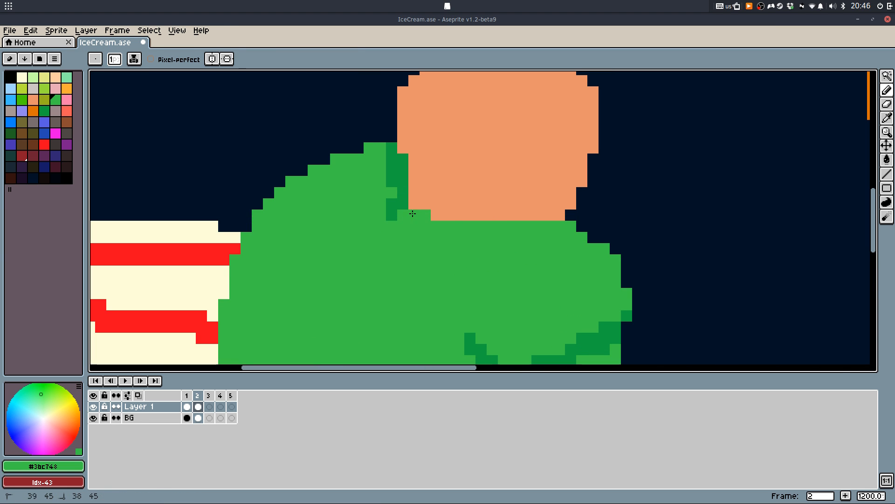
left_click(392, 204, "alt")
left_click(414, 204)
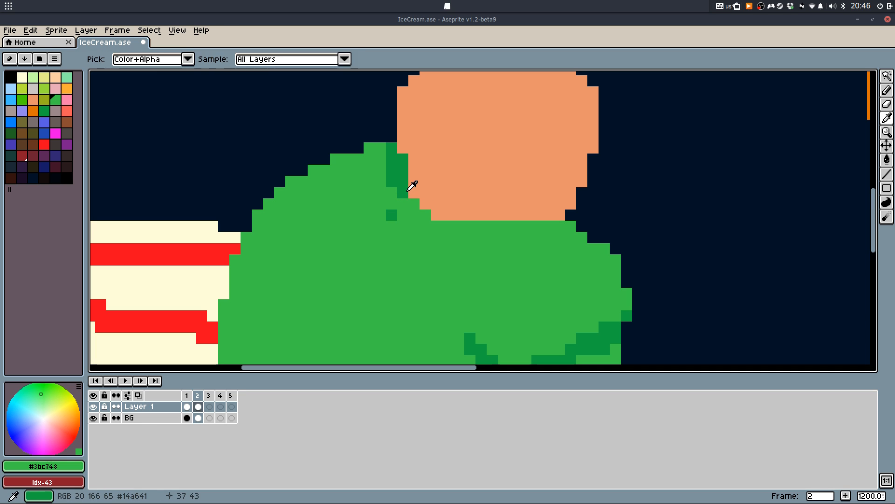
left_click(403, 204)
key("ctrl+z")
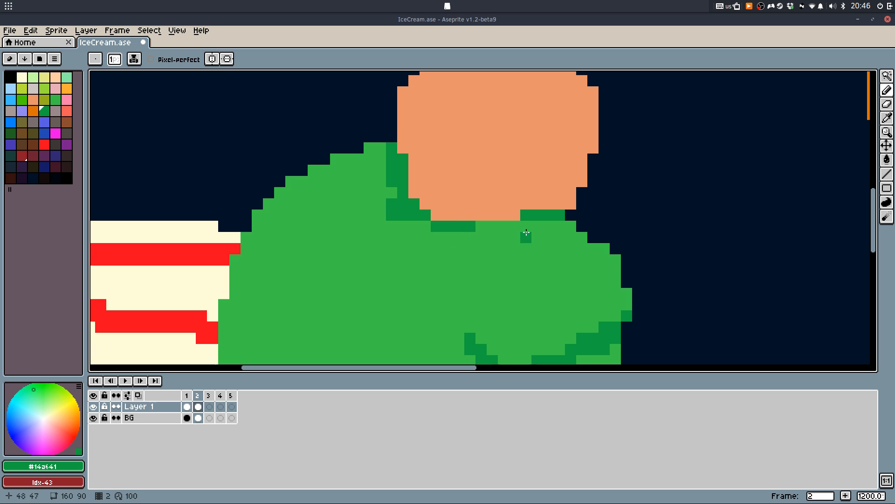
Add a short dark green #14a641 crease below the peach shape's lower-left corner, cleaning up its edges with the hand's green
mouse_move(526, 231)
left_mouse_down()
mouse_move(498, 224)
mouse_move(412, 235)
left_mouse_up()
key("ctrl+z")
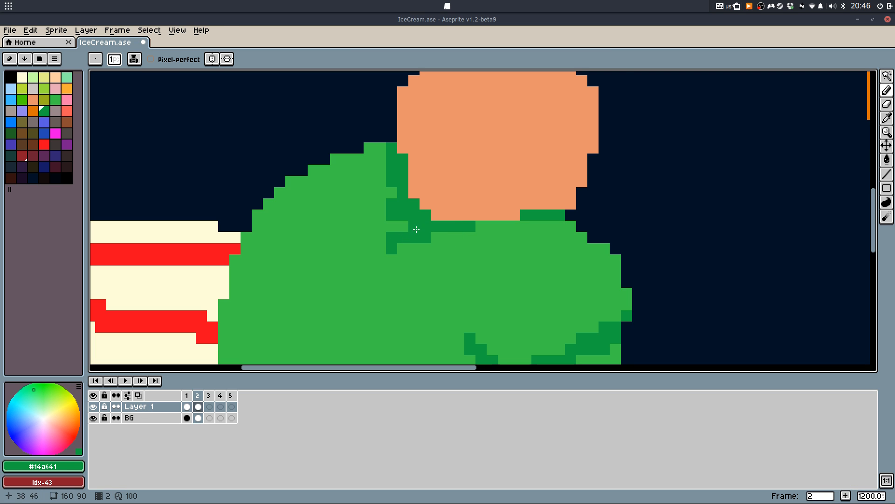
left_click(439, 238, "alt")
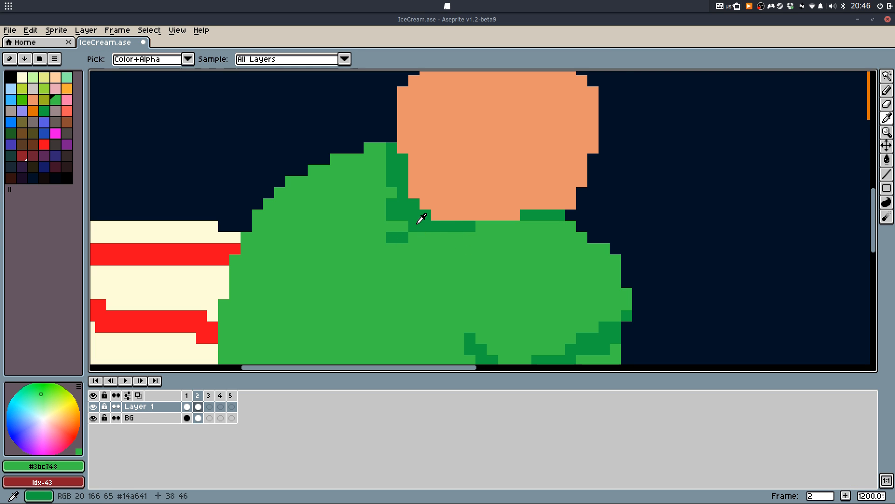
left_click(387, 220)
scroll(394, 212, "down", 1)
scroll(398, 212, "up", 2)
left_click(416, 212, "alt")
left_click_drag(403, 228, 392, 229)
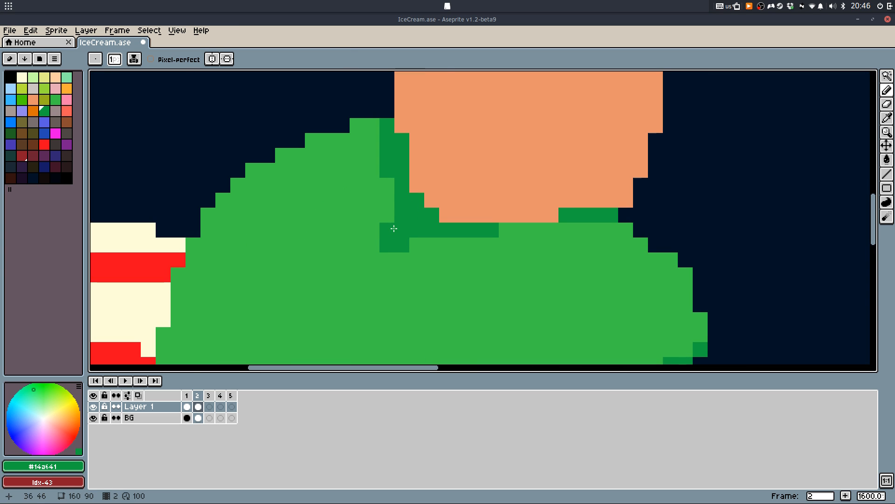
Raise the hand's green up around the peach shape's lower-right side and continue the dark green shadow along its base
scroll(481, 253, "down", 7)
scroll(503, 243, "up", 6)
left_click(533, 254, "alt")
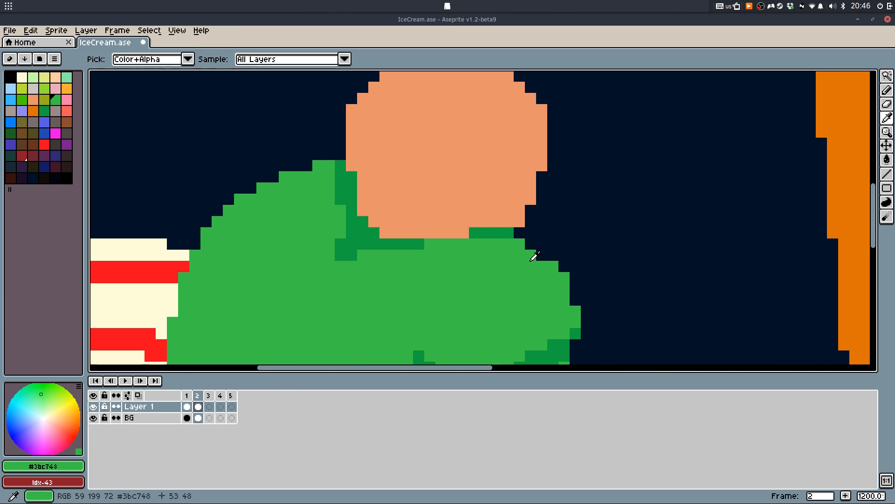
mouse_move(530, 235)
left_mouse_down()
mouse_move(554, 254)
mouse_move(550, 228)
mouse_move(575, 296)
mouse_move(549, 261)
mouse_move(559, 260)
mouse_move(565, 267)
mouse_move(503, 235)
mouse_move(533, 221)
mouse_move(414, 252)
mouse_move(447, 253)
mouse_move(426, 247)
left_mouse_up()
left_click(565, 266)
left_click(489, 232, "alt")
left_click(539, 226, "alt")
left_click_drag(534, 211, 548, 218)
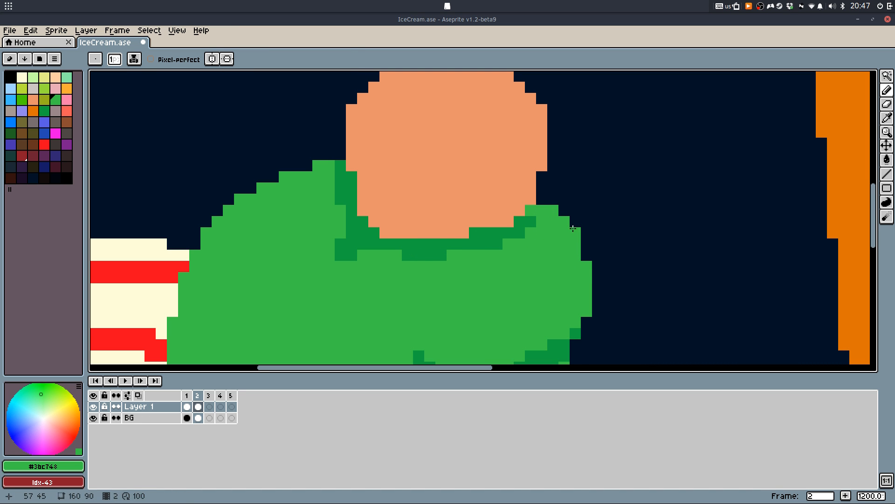
scroll(573, 229, "down", 6)
scroll(569, 292, "up", 1)
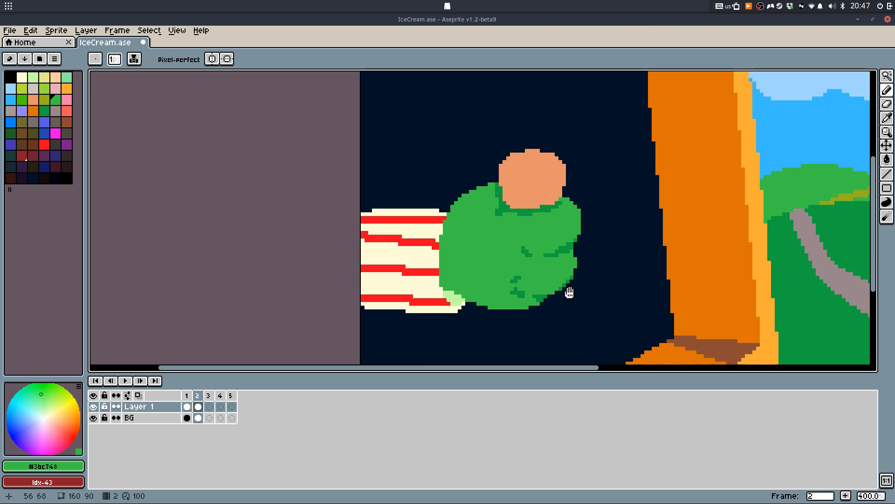
scroll(569, 292, "up", 3)
left_click(532, 306, "alt")
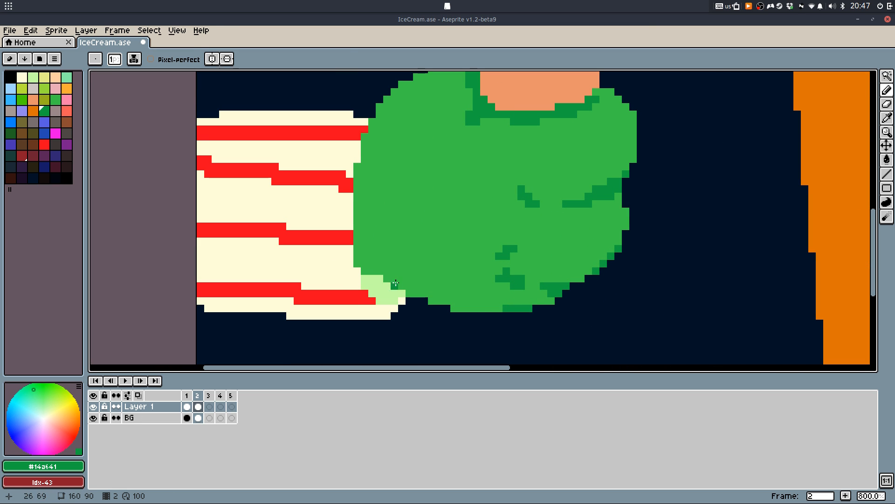
scroll(521, 242, "down", 3)
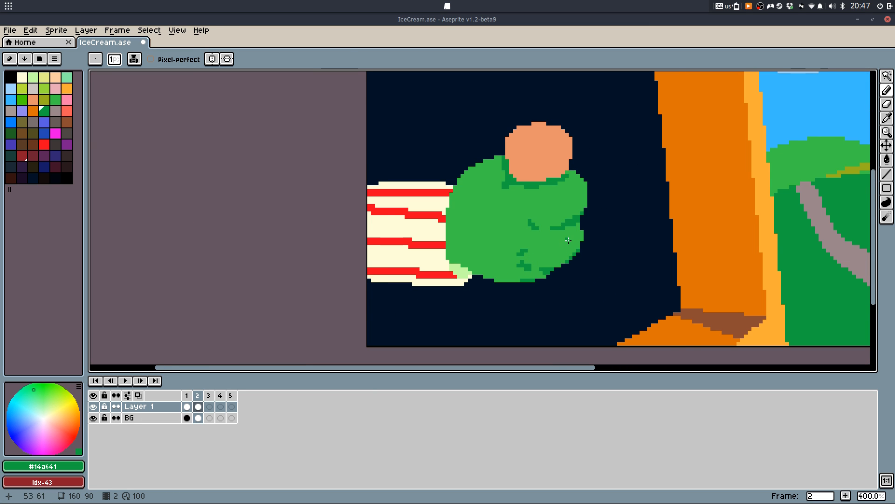
scroll(568, 240, "up", 3)
key("e")
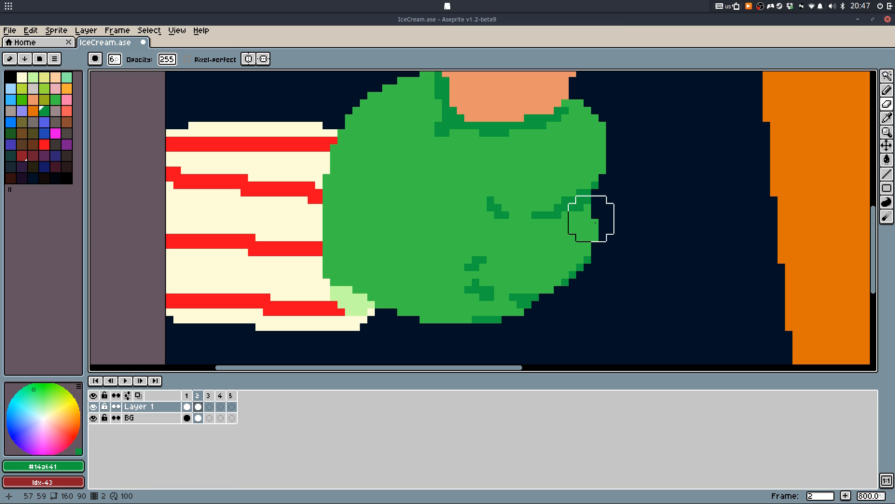
key("plus")
key("plus")
key("plus")
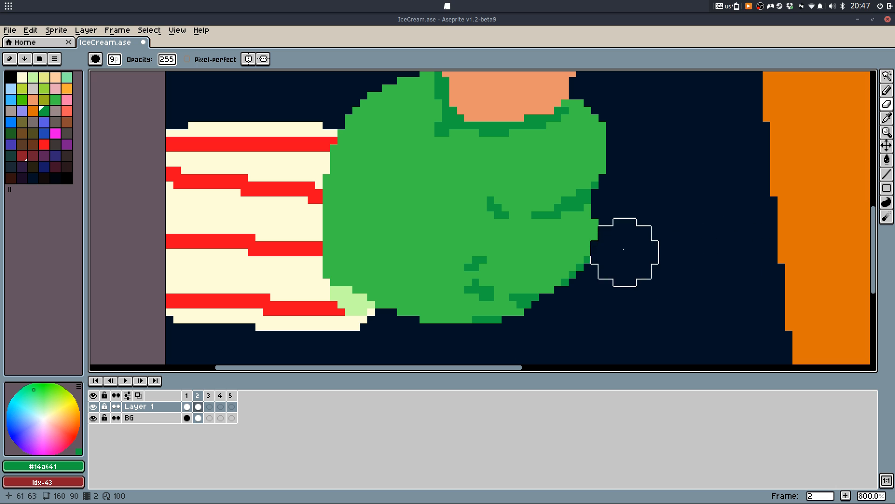
scroll(620, 198, "down", 3)
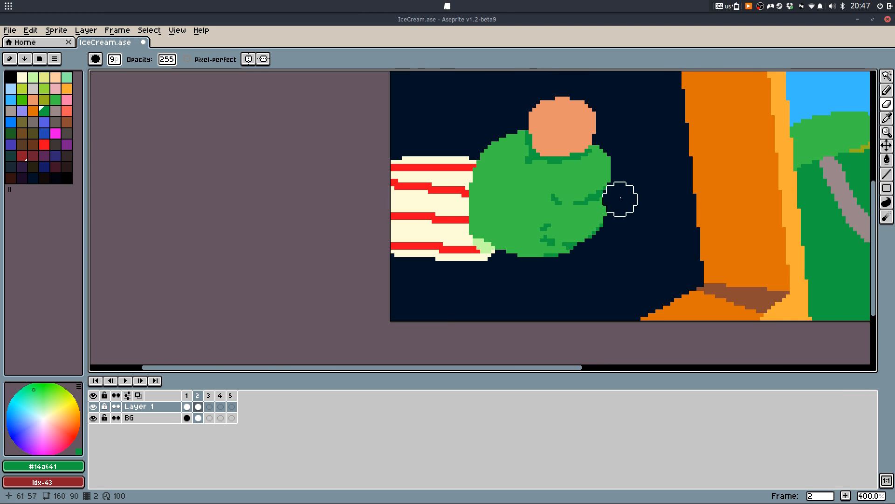
Raise the hand's upper-left outline up beside the peach shape with green #3bc748, keeping a stepped, rounded edge
scroll(539, 154, "up", 2)
key("b")
scroll(538, 154, "up", 3)
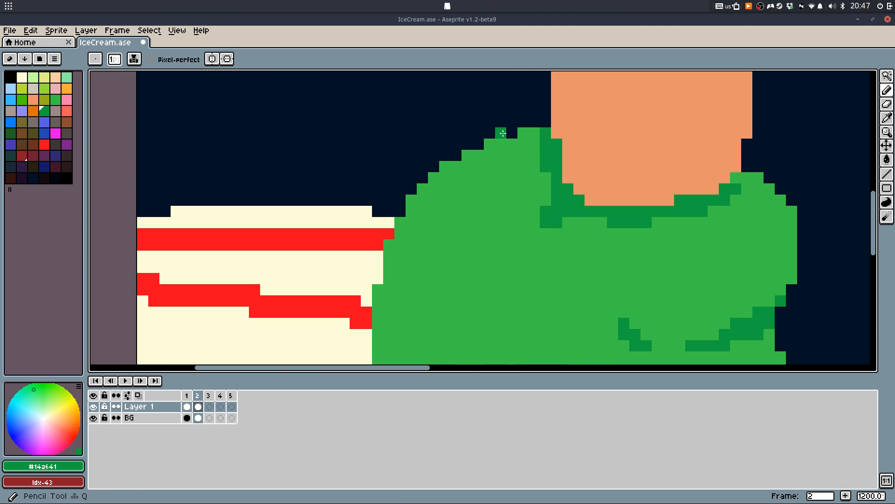
left_click(550, 120, "alt")
left_click_drag(550, 120, 434, 154)
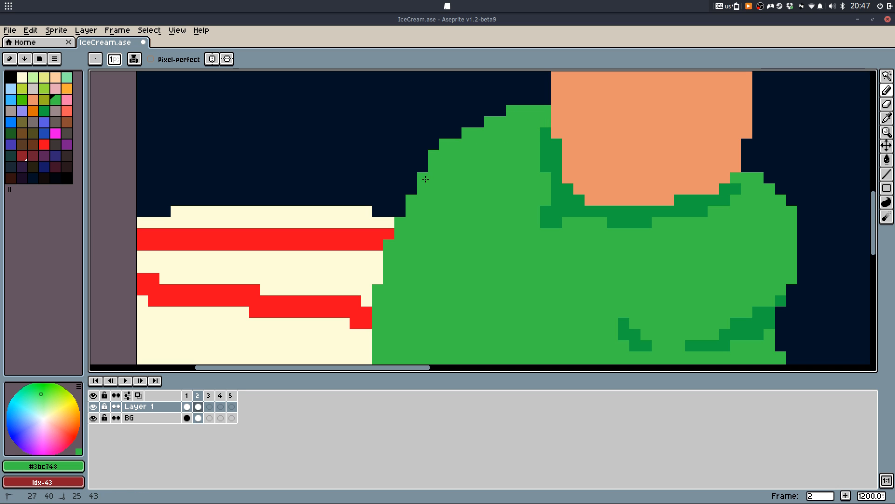
mouse_move(546, 100)
left_mouse_down()
mouse_move(481, 116)
mouse_move(422, 168)
left_mouse_up()
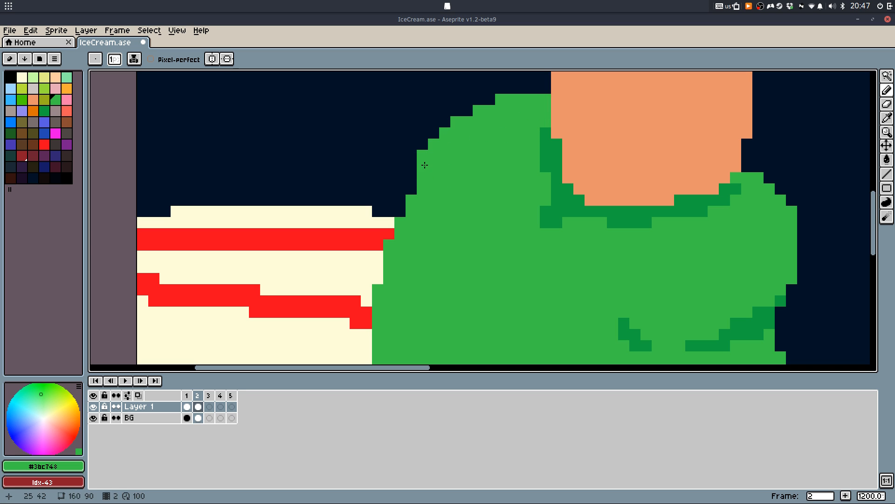
scroll(538, 128, "down", 3)
scroll(651, 148, "up", 1)
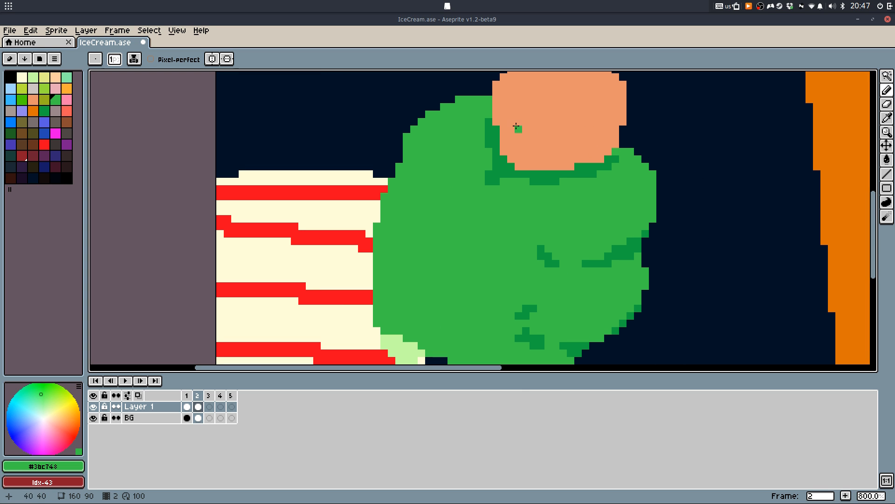
Widen the dark green #14a641 shadow on the hand along the peach shape's left side
key("ctrl+z")
left_click(491, 124, "alt")
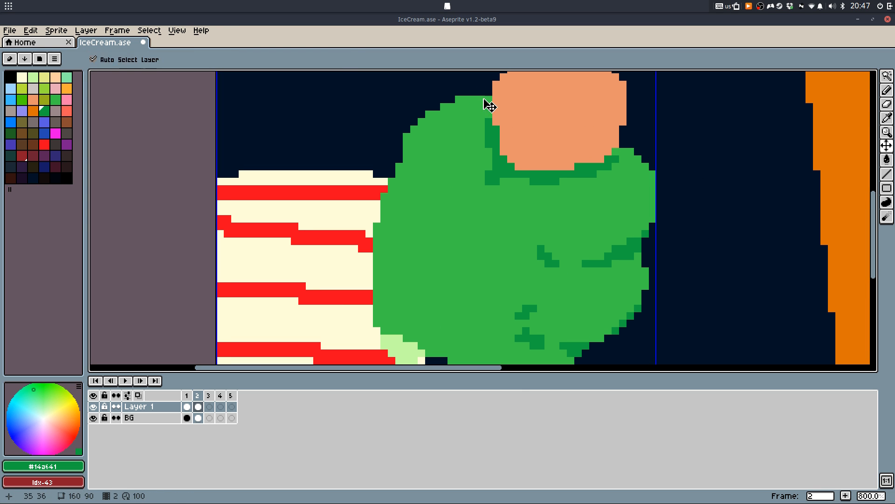
mouse_move(481, 123)
left_mouse_down()
mouse_move(480, 103)
mouse_move(474, 130)
left_mouse_up()
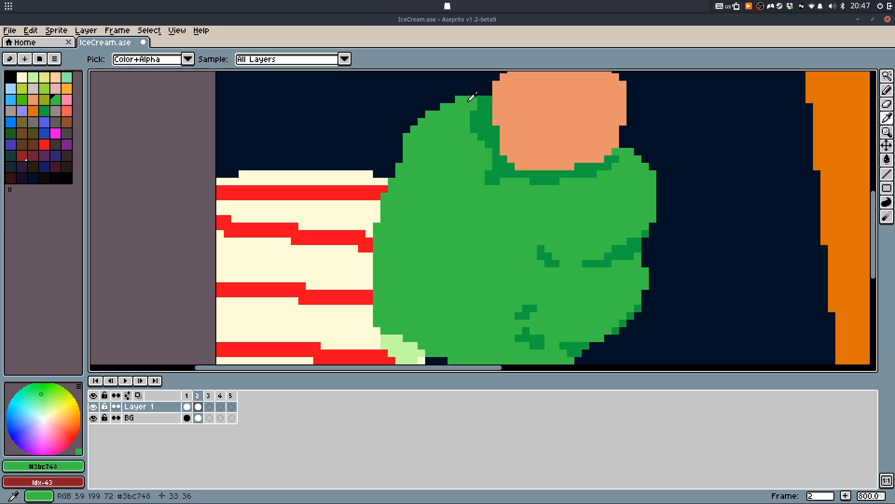
left_click(518, 122)
scroll(546, 117, "down", 6)
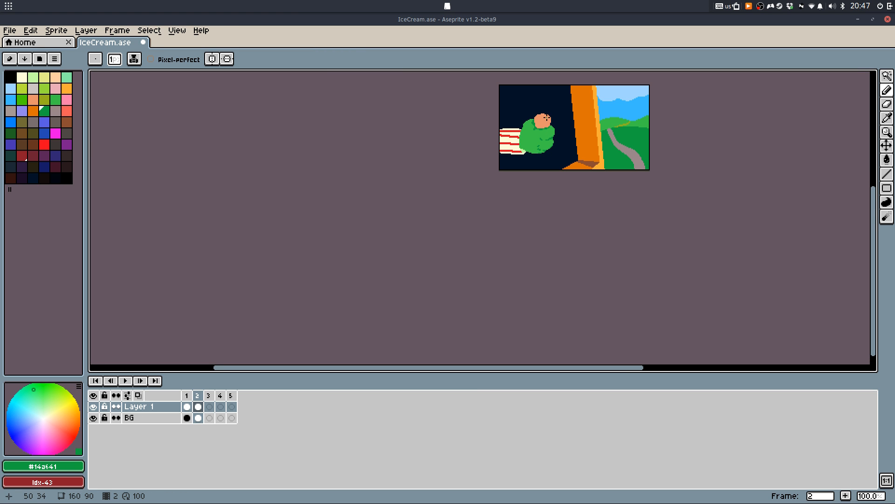
Paint over the small dark creases in the hand's lower palm with green #3bc748
scroll(546, 116, "up", 4)
left_click(512, 231, "alt")
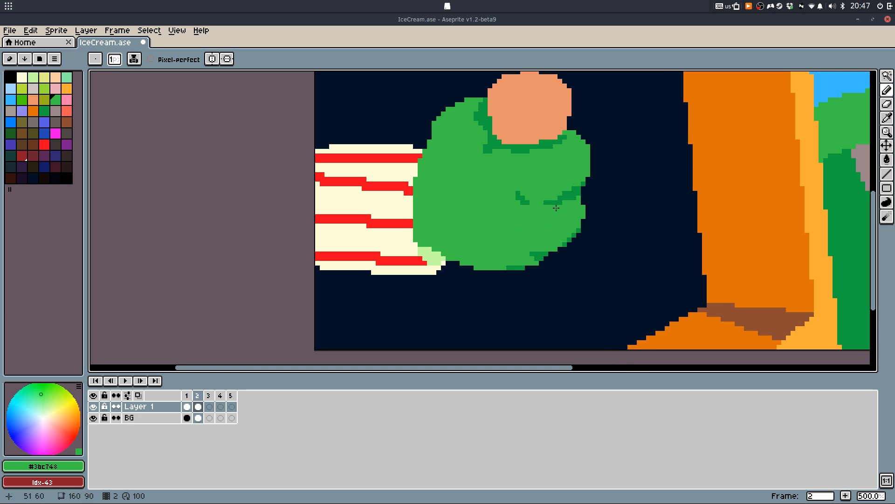
scroll(565, 177, "down", 4)
scroll(564, 176, "up", 3)
scroll(490, 173, "up", 1)
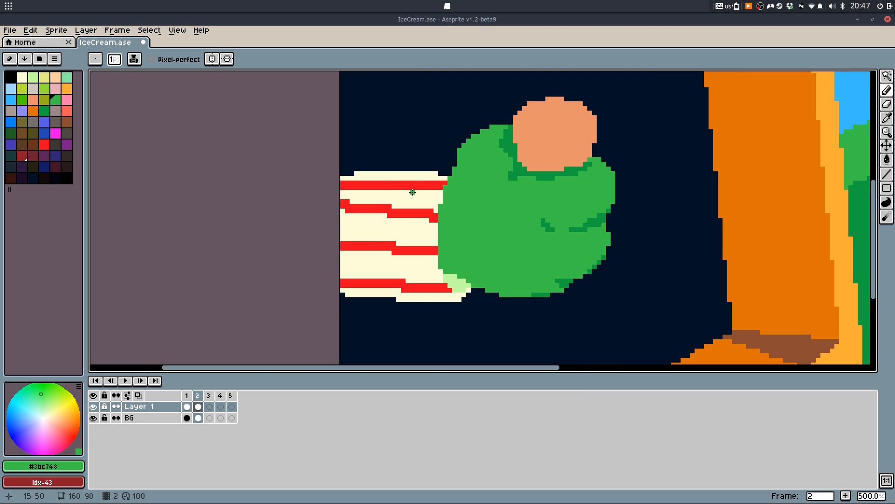
Extend the striped sleeve upward with a sloping cream #fffdd9 edge reaching the hand and fill the gap below it
scroll(393, 181, "up", 2)
left_click(364, 174, "alt")
left_click_drag(305, 136, 492, 153)
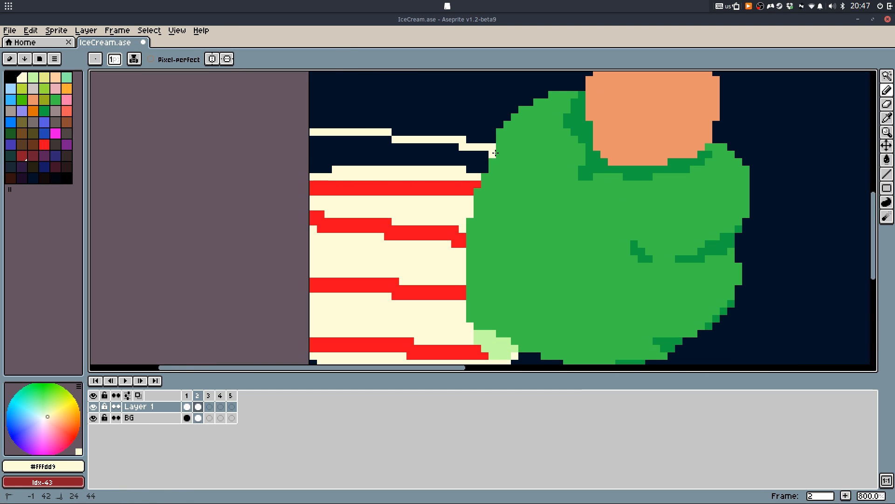
key("g")
left_click(479, 162)
Select the sleeve's top cream band, draw a sloping 2 px red stripe along its upper edge, and deselect
key("b")
left_click(476, 190, "alt")
key("w")
left_click(481, 164)
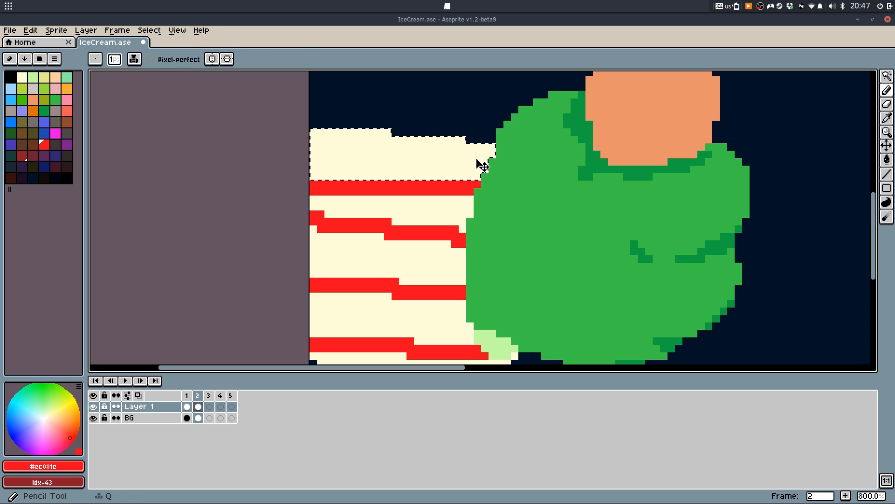
key("l")
mouse_move(496, 149)
left_mouse_down()
mouse_move(266, 130)
mouse_move(256, 122)
left_mouse_up()
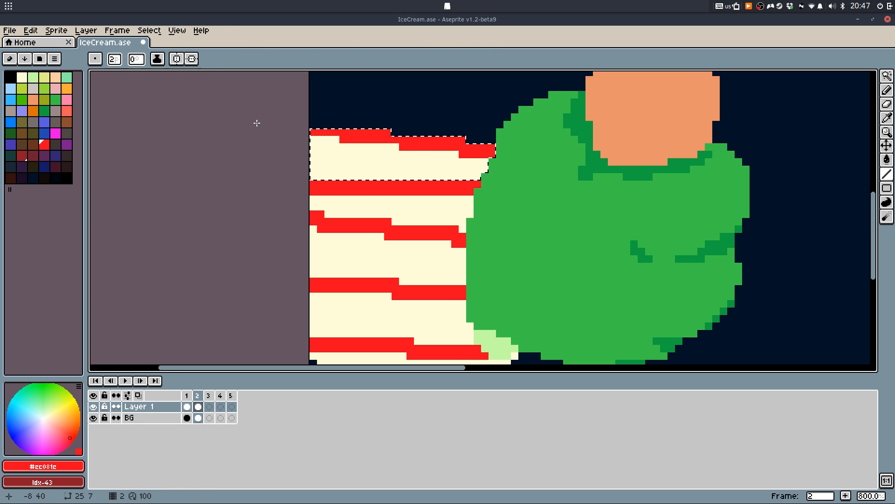
key("f")
left_click(365, 117)
scroll(377, 135, "down", 4)
scroll(554, 204, "up", 3)
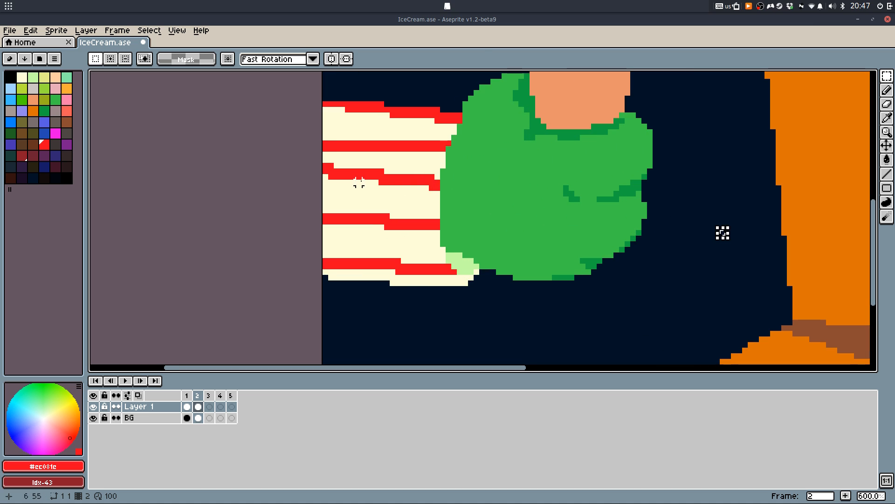
Delete the third red stripe from the top of the sleeve and fill its gap with cream #fffdd9
key("w")
left_click(370, 177)
key("Delete")
key("g")
key("q")
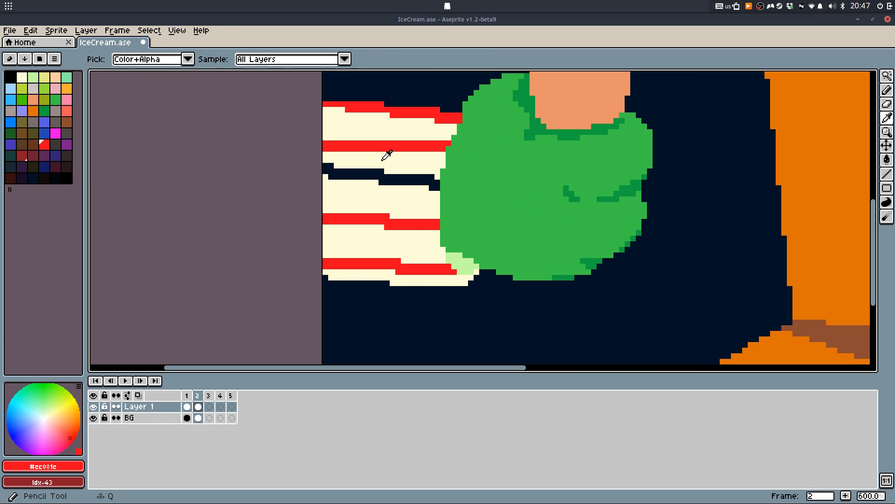
left_click(382, 161, "alt")
key("g")
left_click(371, 172)
Draw a new sloping 2 px red stripe across the sleeve's widest cream band and clear the selection
key("q")
scroll(341, 171, "up", 3)
left_click(348, 120, "alt")
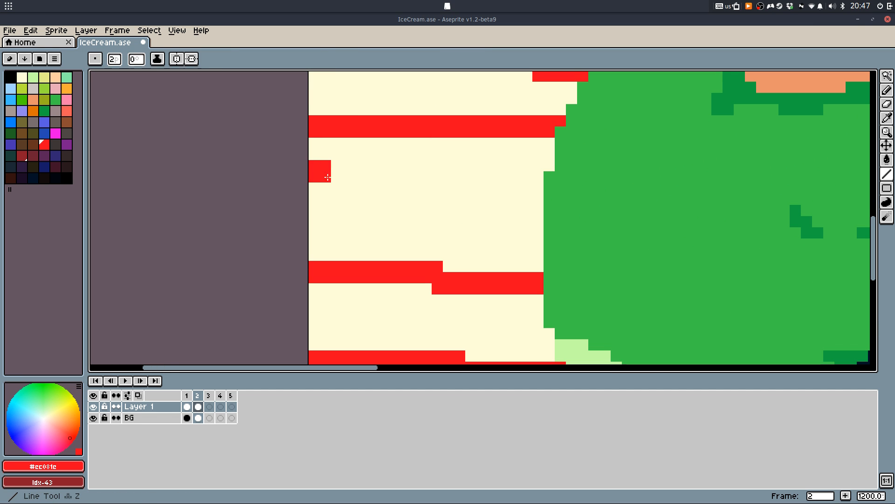
key("w")
left_click(329, 191)
key("q")
key("l")
left_click_drag(299, 191, 558, 214)
key("ctrl+z")
left_click_drag(560, 214, 256, 196)
scroll(266, 160, "down", 4)
key("m")
scroll(499, 202, "down", 3)
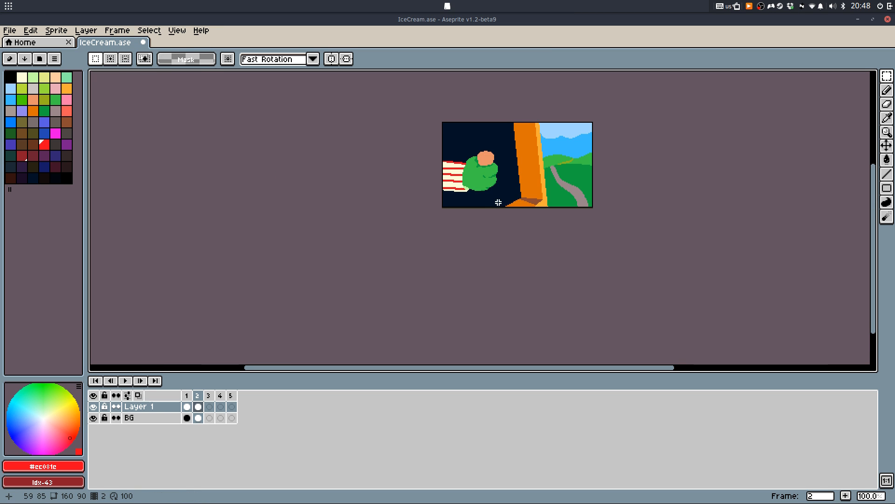
Try to outline a curved cream #fffdd9 shape rising from the peach shape's upper-left edge, and undo it
scroll(466, 180, "up", 3)
key("b")
scroll(475, 163, "up", 1)
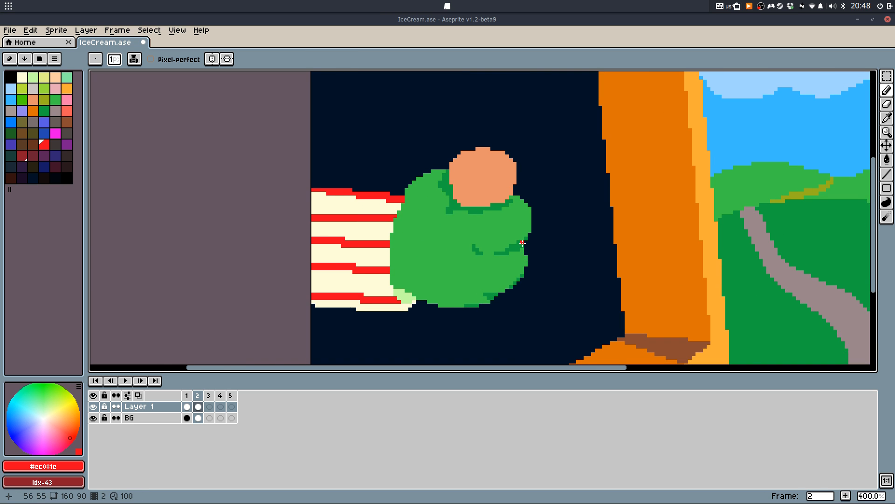
scroll(475, 162, "up", 1)
left_click(474, 162)
left_click(475, 163, "alt")
left_click_drag(475, 170, 477, 269)
left_click(21, 79)
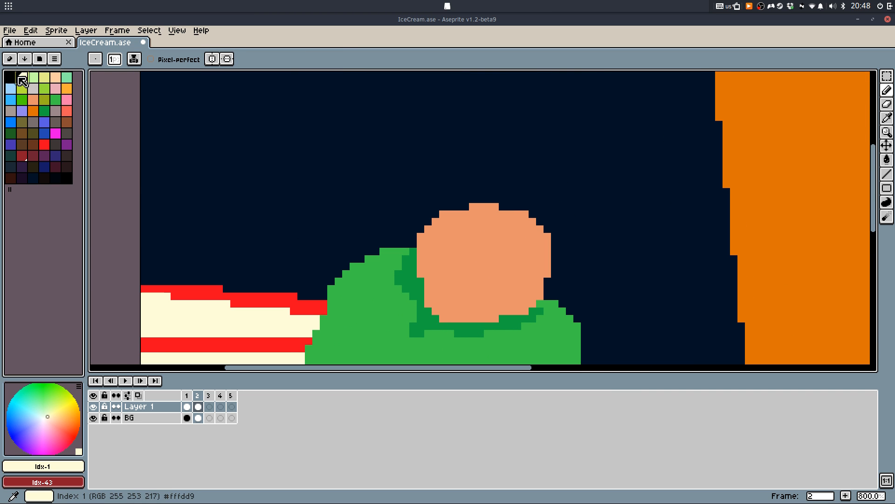
mouse_move(427, 244)
left_mouse_down()
mouse_move(372, 187)
mouse_move(416, 114)
left_mouse_up()
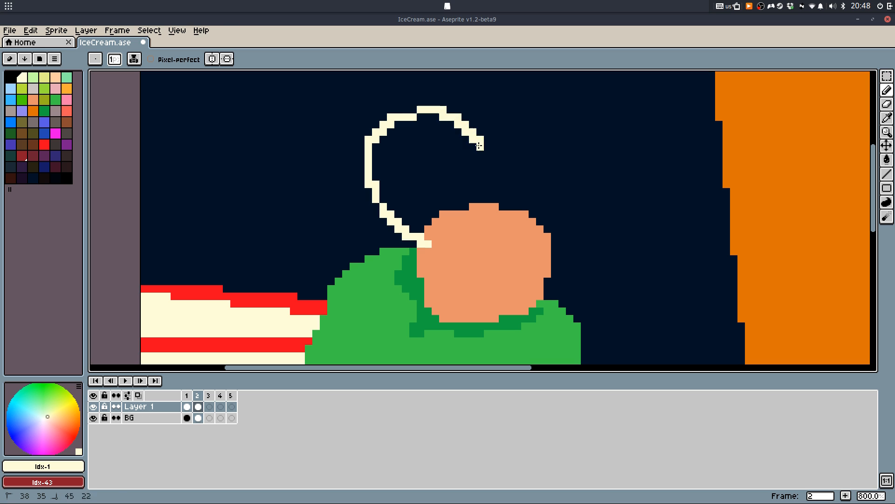
key("ctrl+z")
Try to paint cream #fffdd9 inside a selection of the peach shape, undo it, and clear the selection
key("w")
left_click(485, 233)
key("b")
left_click_drag(469, 240, 453, 241)
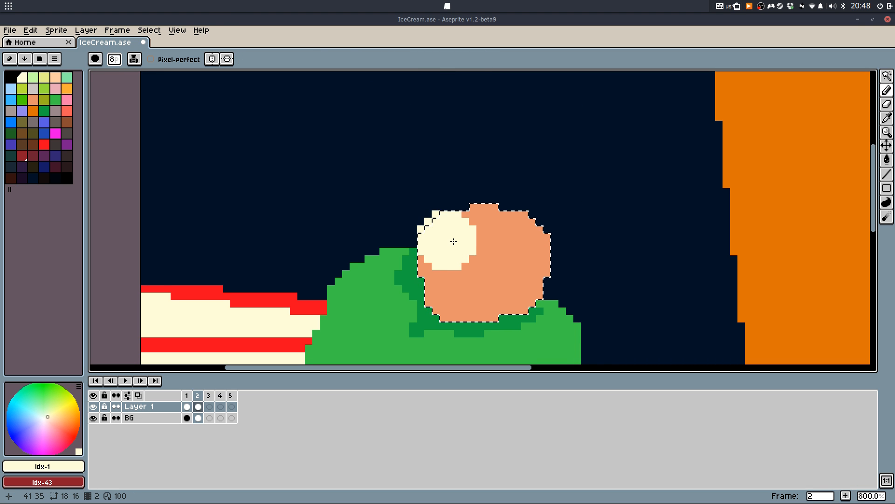
scroll(432, 218, "up", 8)
scroll(446, 218, "down", 6)
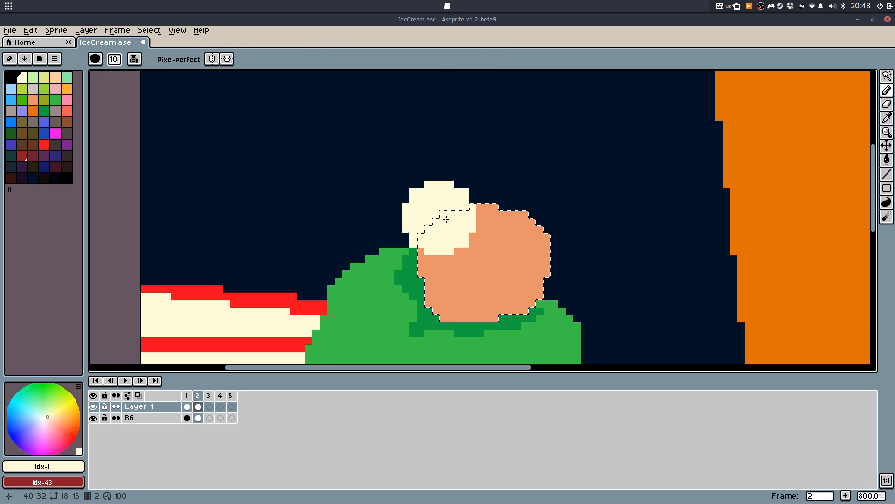
scroll(446, 218, "down", 3)
key("ctrl+z")
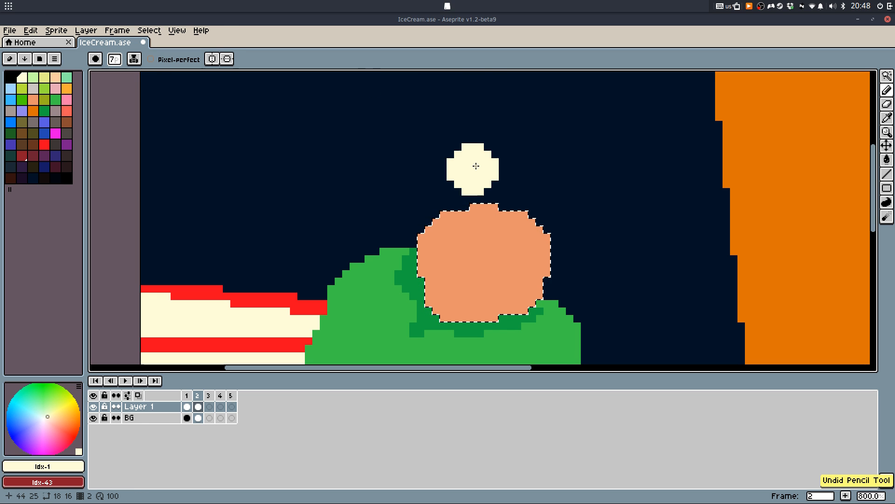
key("m")
left_click(540, 154)
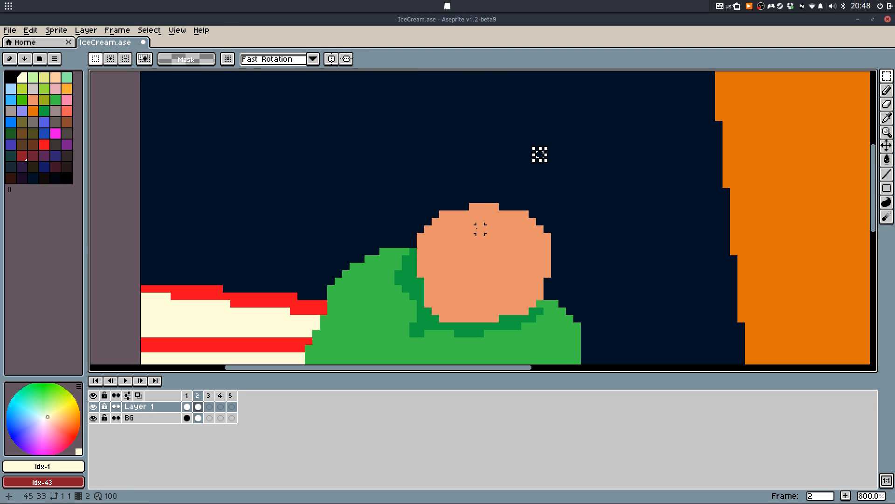
Paint a large solid cream #fffdd9 mass over the peach shape with a 7 px brush, widening and rounding its top
key("b")
mouse_move(443, 243)
left_mouse_down()
mouse_move(438, 222)
mouse_move(423, 213)
mouse_move(459, 191)
mouse_move(446, 219)
mouse_move(472, 203)
mouse_move(461, 169)
mouse_move(470, 174)
mouse_move(479, 152)
mouse_move(518, 183)
mouse_move(524, 169)
mouse_move(505, 186)
mouse_move(550, 198)
mouse_move(530, 183)
mouse_move(549, 225)
mouse_move(565, 222)
mouse_move(498, 219)
mouse_move(512, 249)
mouse_move(510, 223)
mouse_move(484, 271)
left_mouse_up()
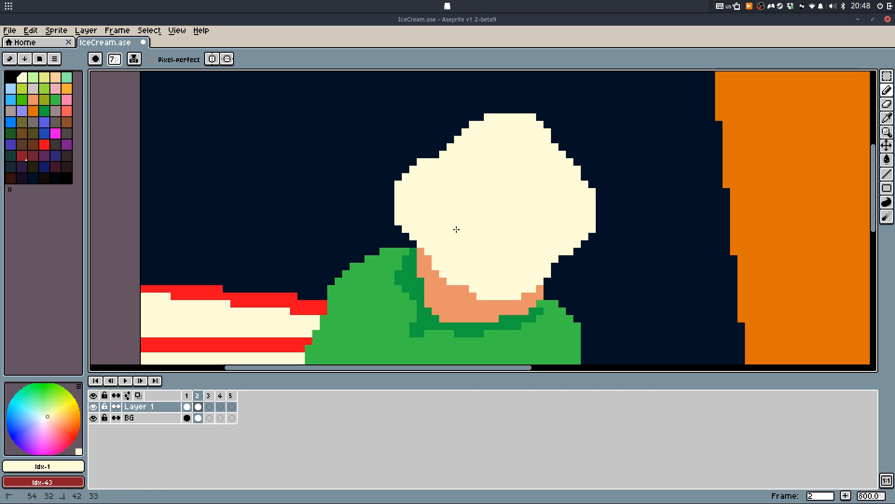
mouse_move(457, 230)
left_mouse_down()
mouse_move(432, 152)
mouse_move(408, 160)
mouse_move(473, 166)
mouse_move(441, 130)
mouse_move(423, 165)
mouse_move(442, 110)
mouse_move(426, 131)
mouse_move(489, 118)
mouse_move(490, 97)
mouse_move(496, 118)
mouse_move(585, 126)
mouse_move(545, 113)
mouse_move(592, 144)
left_mouse_up()
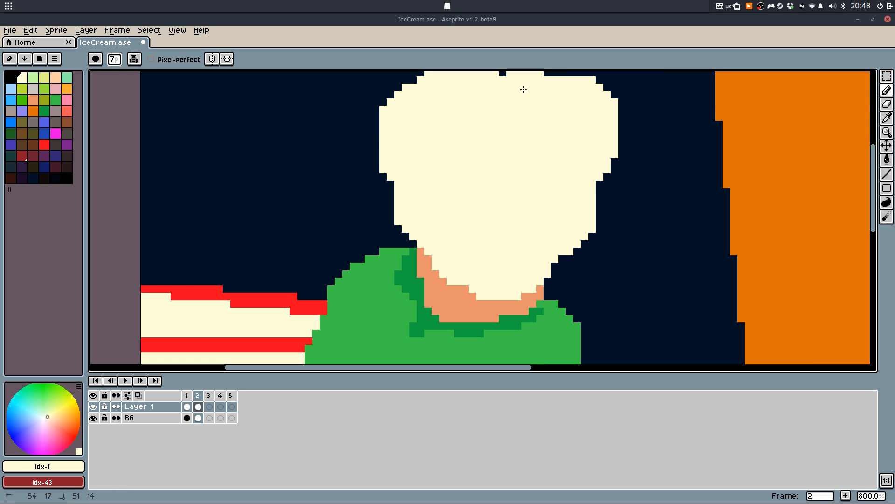
left_click_drag(540, 120, 523, 198)
mouse_move(508, 166)
left_mouse_down()
mouse_move(548, 175)
mouse_move(542, 158)
mouse_move(551, 182)
left_mouse_up()
scroll(577, 184, "down", 1)
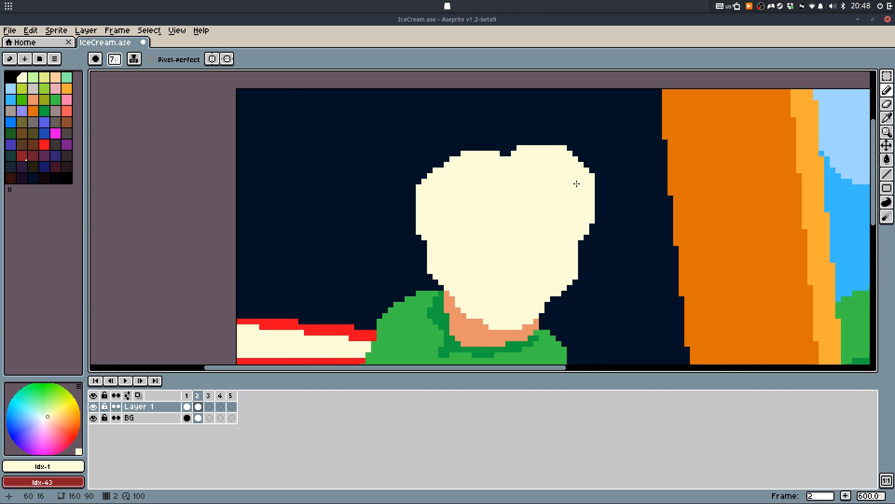
scroll(577, 183, "down", 1)
scroll(574, 200, "up", 1)
left_click_drag(598, 161, 583, 178)
left_click_drag(541, 322, 534, 336)
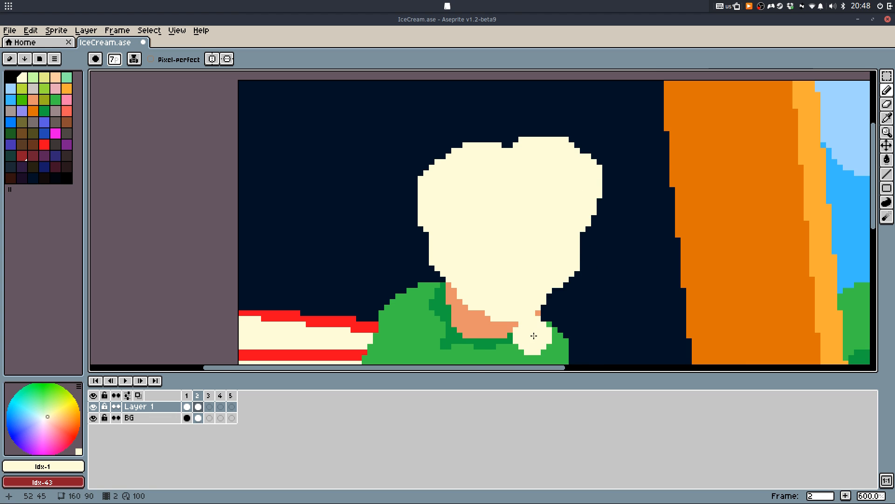
Paint a peach rim along the cream mass's lower edge with a 1 px brush, using the colour sampled from the peach shape
scroll(534, 336, "up", 3)
key("minus")
key("minus")
key("minus")
key("minus")
key("minus")
key("minus")
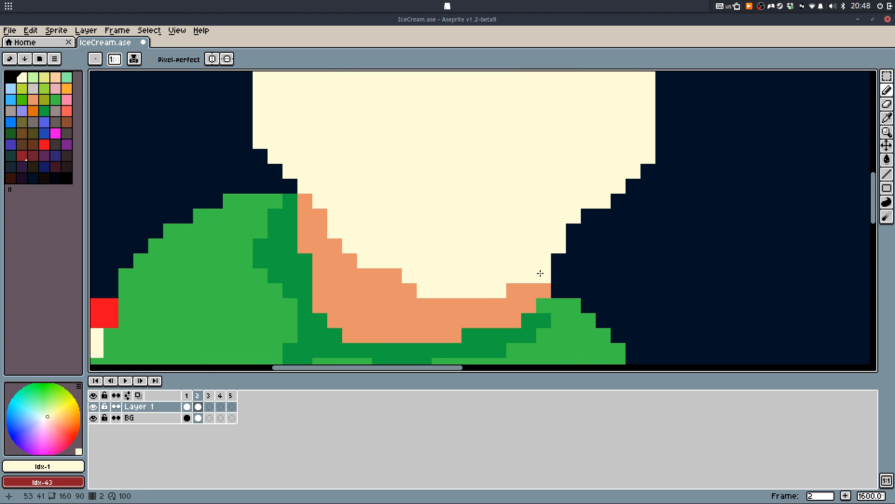
scroll(661, 264, "left", 1)
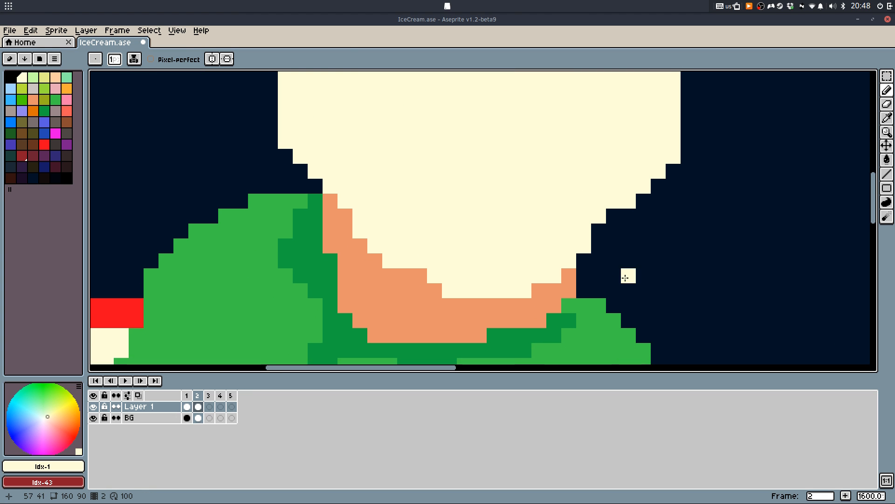
left_click(570, 294, "alt")
mouse_move(578, 244)
left_mouse_down()
mouse_move(561, 263)
mouse_move(424, 301)
left_mouse_up()
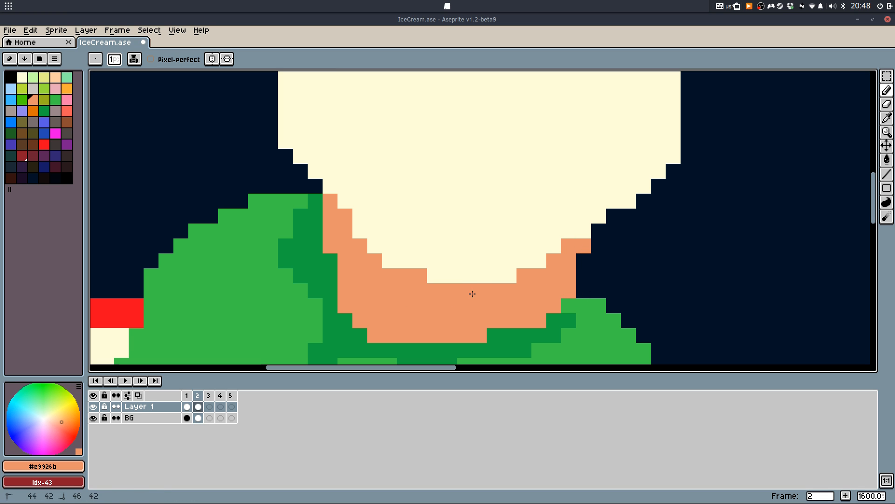
Reduce the eraser to 1 px and trim the pixel jutting out from the peach rim's upper-right end
key("e")
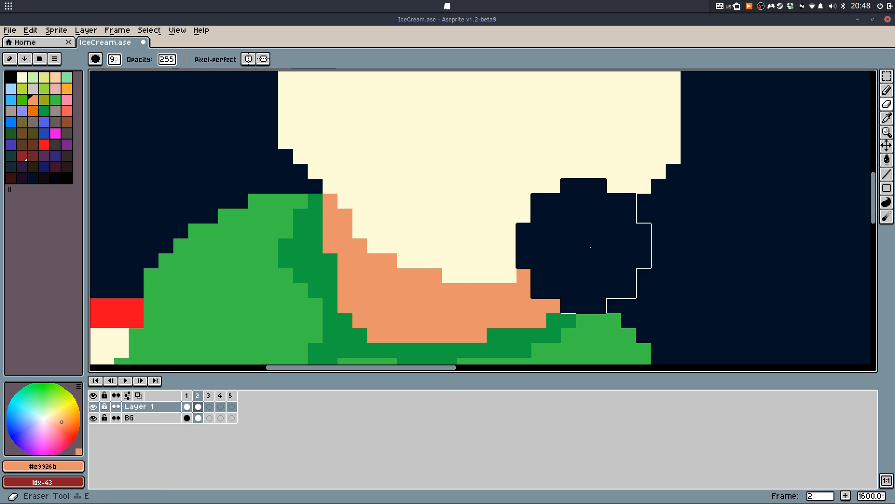
key("minus")
key("minus")
key("minus")
key("minus")
key("minus")
key("minus")
key("minus")
key("minus")
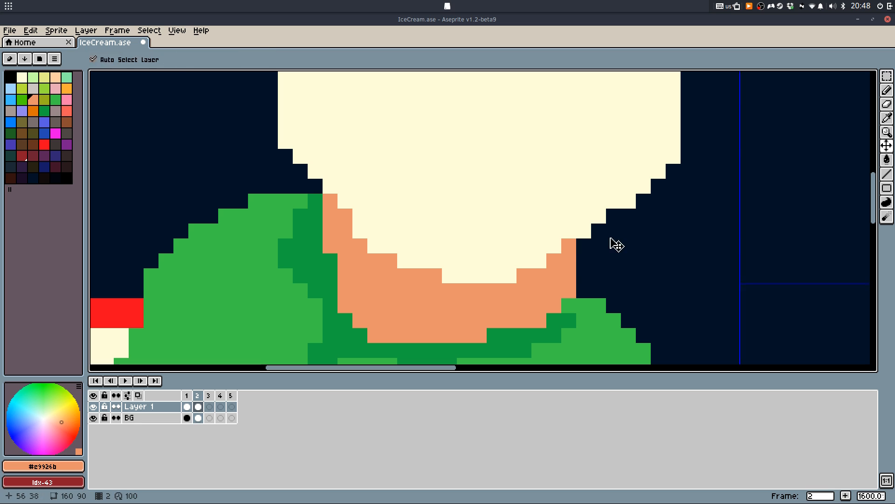
key("b")
left_click(611, 228)
scroll(616, 217, "down", 7)
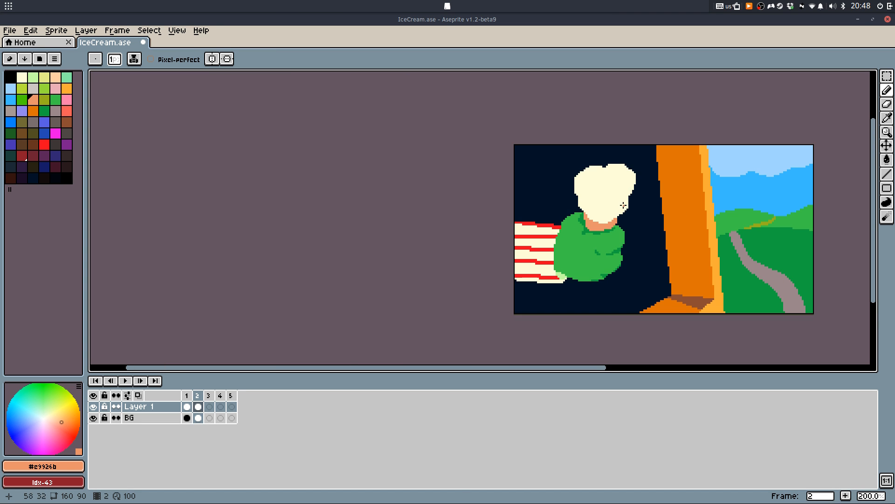
Erase single edge pixels to round the cream mass's upper-right contour
scroll(631, 174, "up", 6)
key("e")
left_click(569, 115)
key("ctrl+z")
left_click(580, 115)
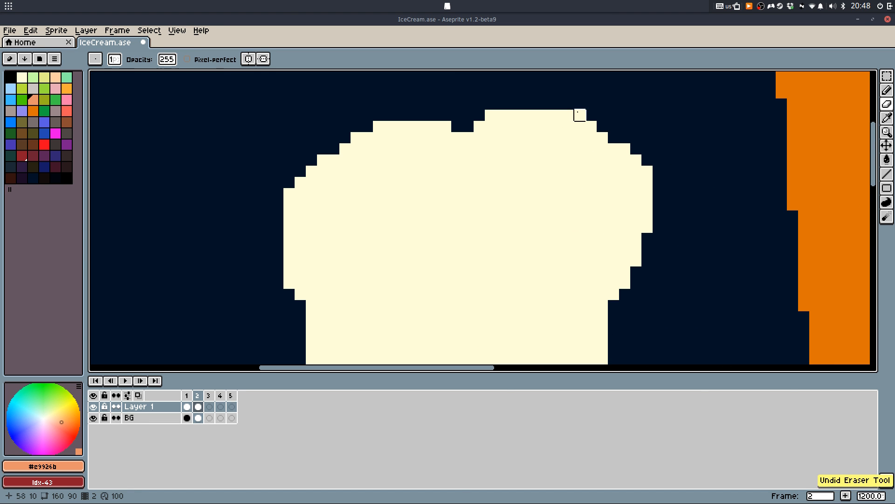
left_click_drag(625, 148, 647, 206)
scroll(653, 177, "down", 5)
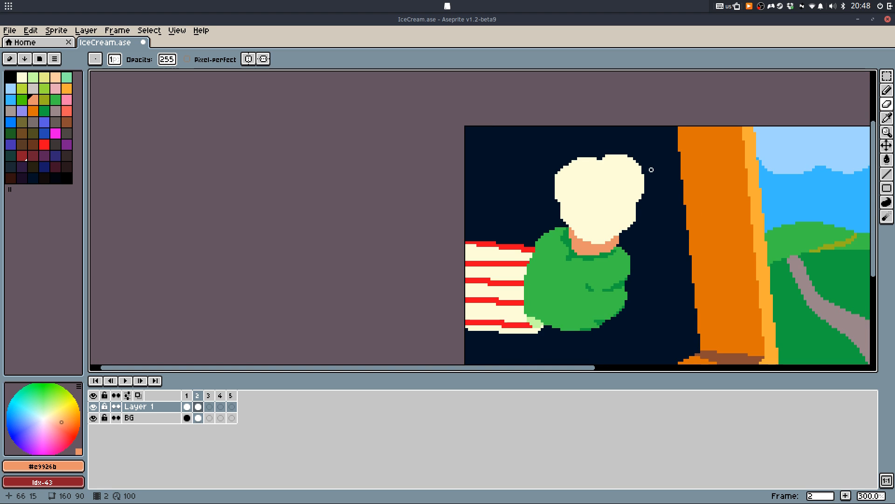
scroll(630, 214, "up", 5)
key("e")
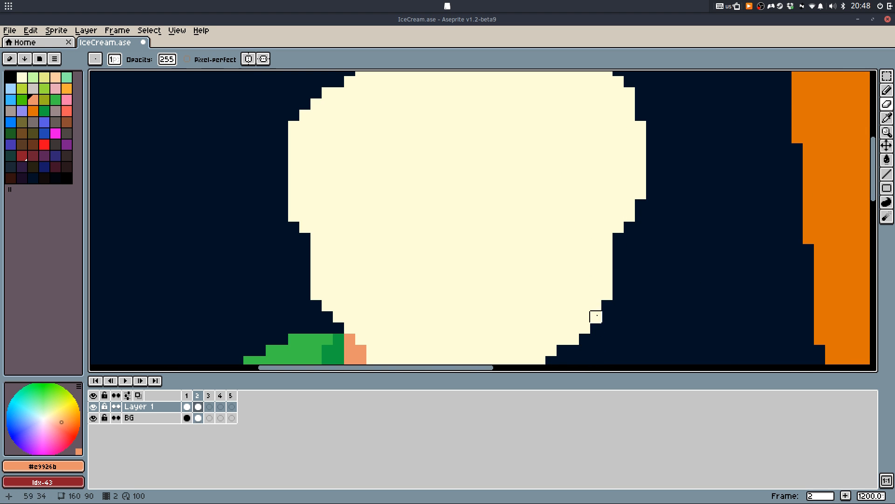
Touch up the cream mass's lower-right edge with sampled cream #fffdd9
scroll(570, 317, "down", 2)
scroll(555, 341, "up", 2)
key("b")
left_click(541, 340, "alt")
left_click(542, 348)
scroll(557, 294, "down", 4)
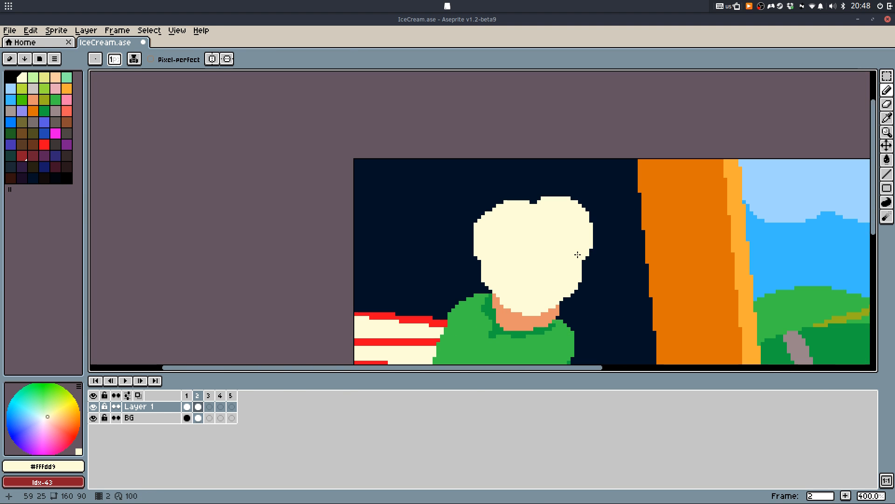
scroll(578, 254, "down", 3)
Select the whole cream mass above the peach rim with the Magic Wand and delete it
key("shift+f")
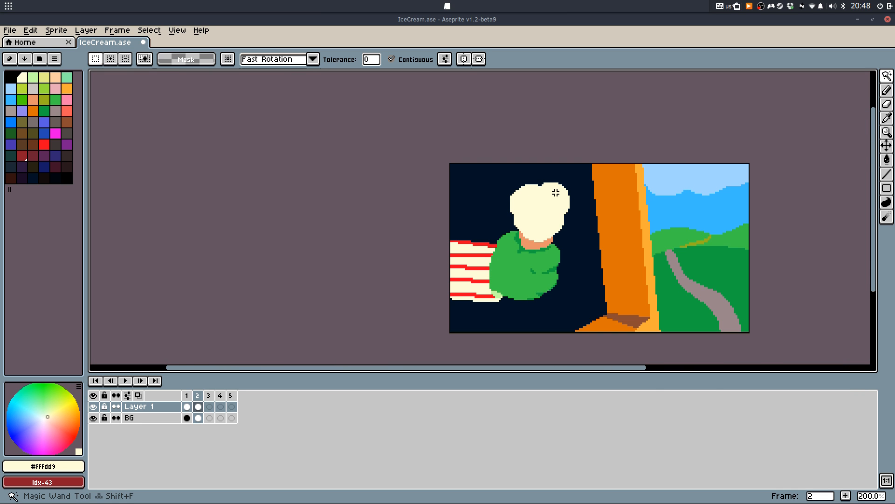
scroll(556, 193, "up", 1)
left_click(554, 193)
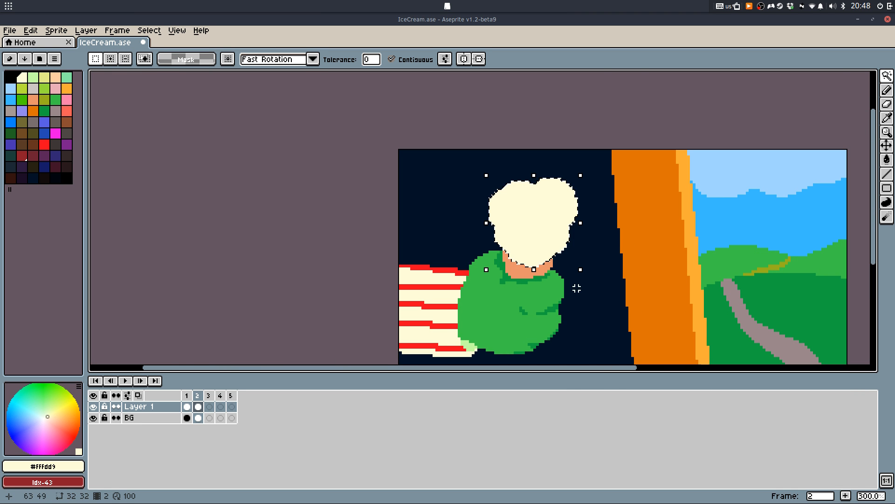
key("Delete")
key("b")
scroll(543, 220, "up", 3)
key("ctrl+z")
key("ctrl+y")
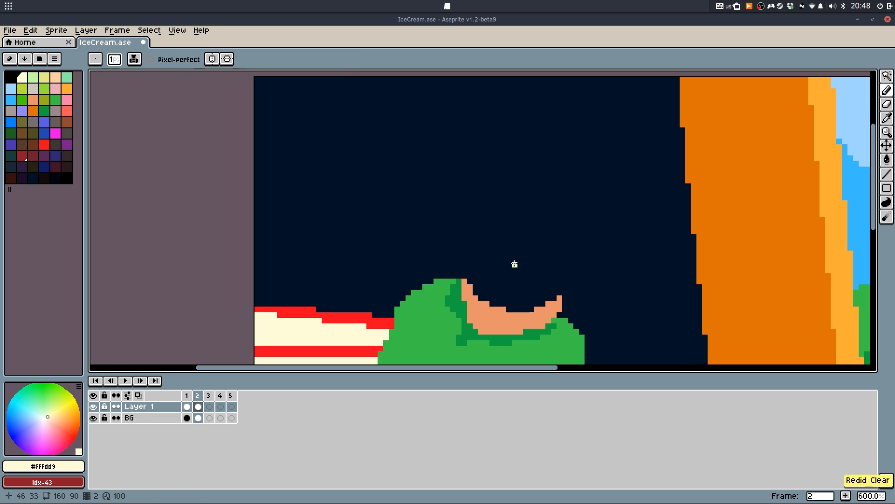
Try to paint a tall cream #fffdd9 shape above the peach rim with a 14 px brush, and undo it
key("plus")
key("plus")
key("plus")
key("plus")
key("plus")
key("plus")
key("plus")
key("plus")
key("plus")
key("plus")
key("plus")
key("plus")
key("plus")
key("plus")
key("plus")
key("minus")
key("minus")
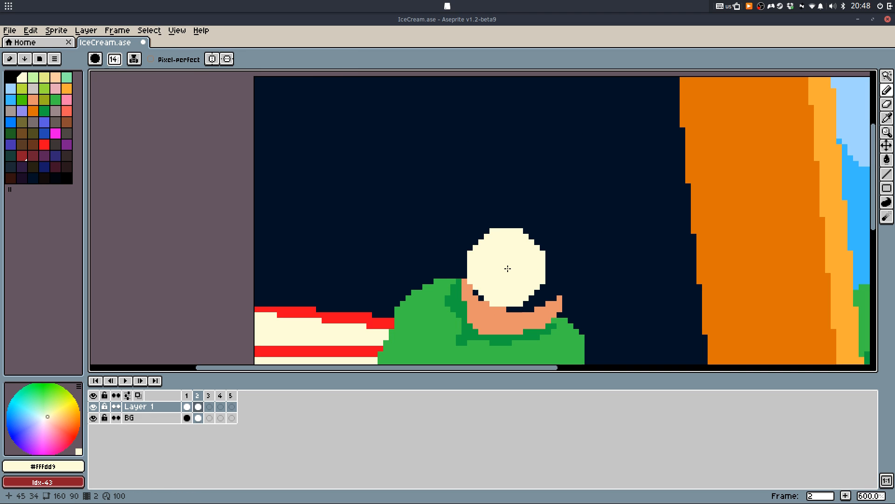
mouse_move(509, 270)
left_mouse_down()
mouse_move(530, 277)
mouse_move(500, 267)
mouse_move(506, 257)
mouse_move(487, 216)
mouse_move(493, 222)
mouse_move(513, 211)
left_mouse_up()
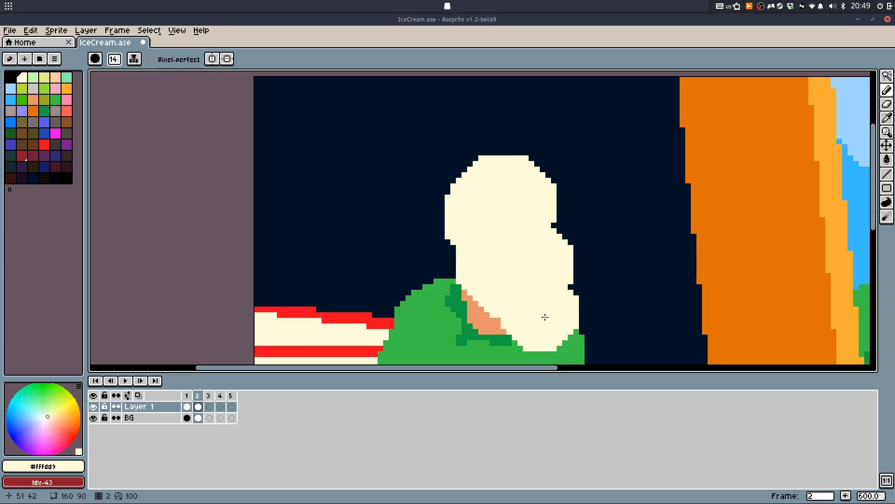
scroll(544, 316, "down", 1)
key("ctrl+z")
Paint an egg-shaped cream #fffdd9 scoop resting on the peach rim with an 18 px brush
key("plus")
key("plus")
key("plus")
key("plus")
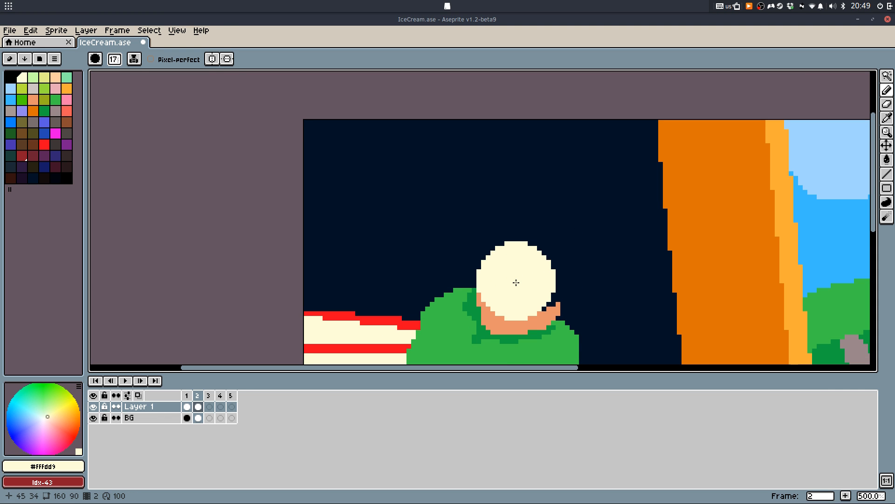
left_click_drag(513, 282, 521, 276)
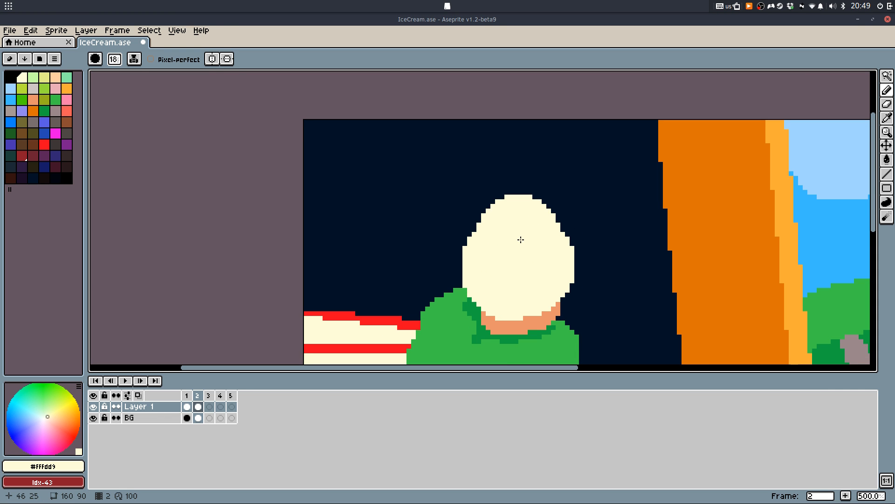
Add a narrower rounded cream tier on top of the scoop with a 16 px brush
key("minus")
key("minus")
left_click_drag(517, 225, 534, 205)
key("ctrl+z")
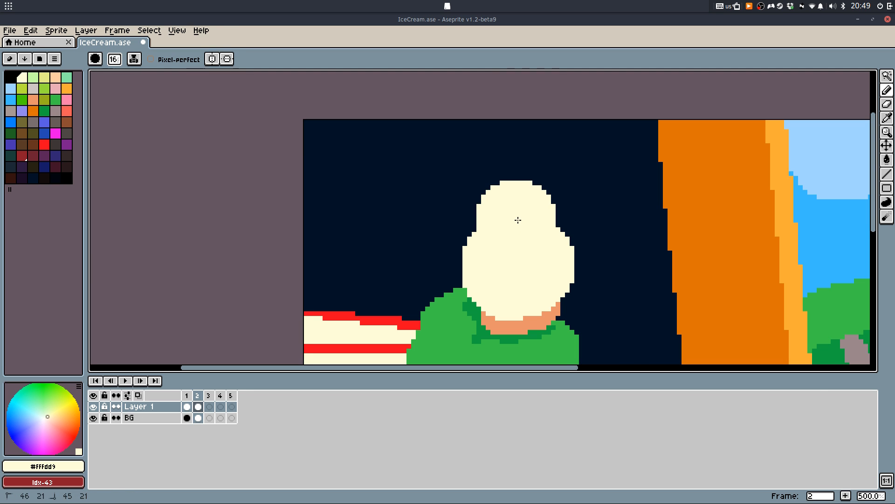
key("minus")
scroll(681, 181, "down", 4)
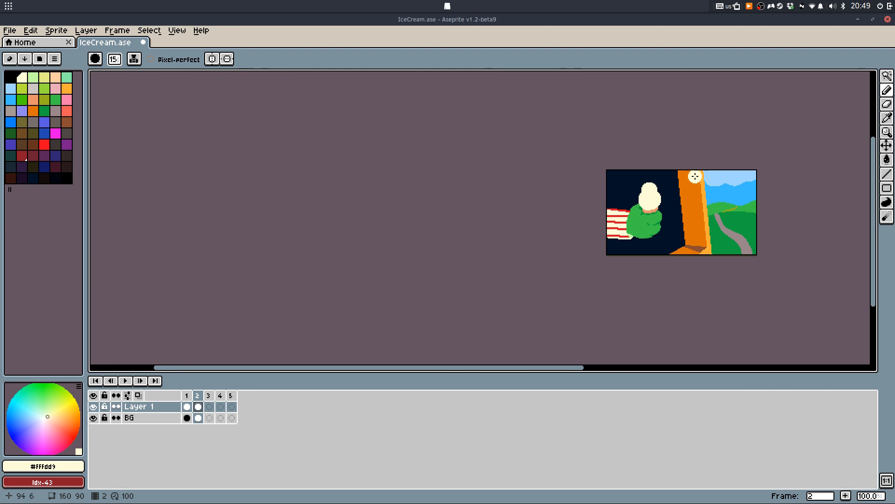
Draw a small cream tip hooked to the left on top of the ice cream with a 1 px brush
scroll(670, 188, "up", 5)
key("minus")
key("minus")
key("minus")
key("minus")
key("minus")
key("minus")
key("minus")
key("minus")
key("minus")
key("minus")
key("minus")
key("minus")
key("minus")
key("minus")
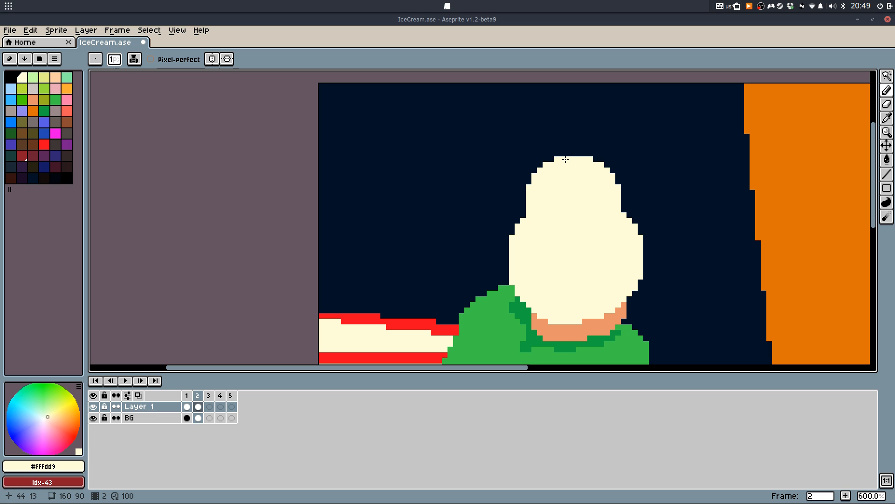
mouse_move(578, 137)
left_mouse_down()
mouse_move(597, 147)
mouse_move(604, 171)
mouse_move(573, 141)
left_mouse_up()
key("ctrl+z")
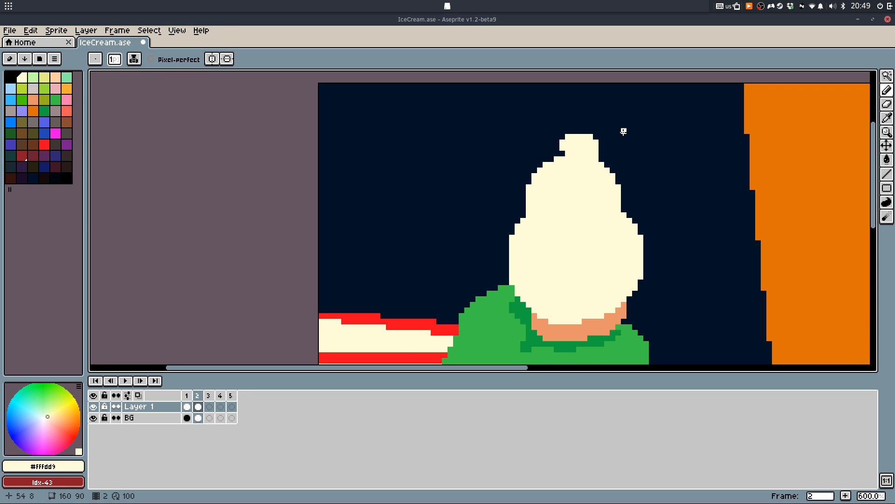
scroll(623, 132, "up", 1)
scroll(653, 223, "up", 2)
scroll(665, 246, "down", 2)
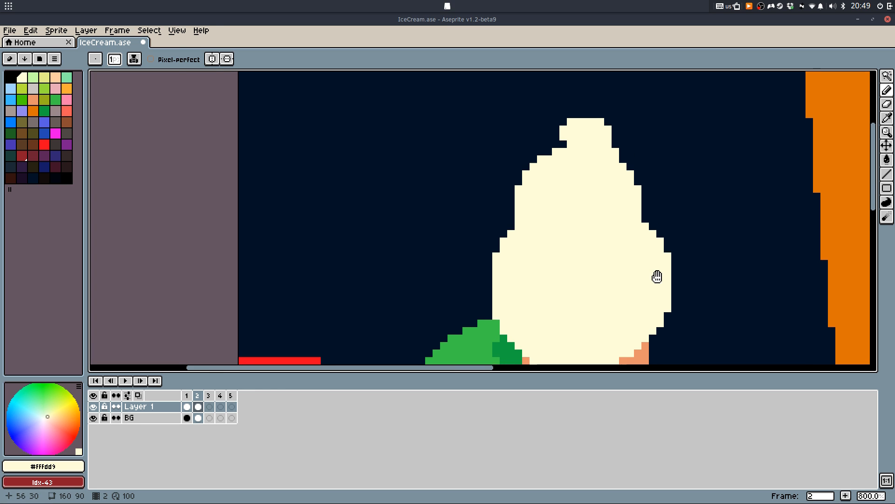
left_click_drag(657, 276, 626, 230)
Shade the edges and underside of the ice cream's tip with light green #c4ffa3 pixels
left_click(36, 80)
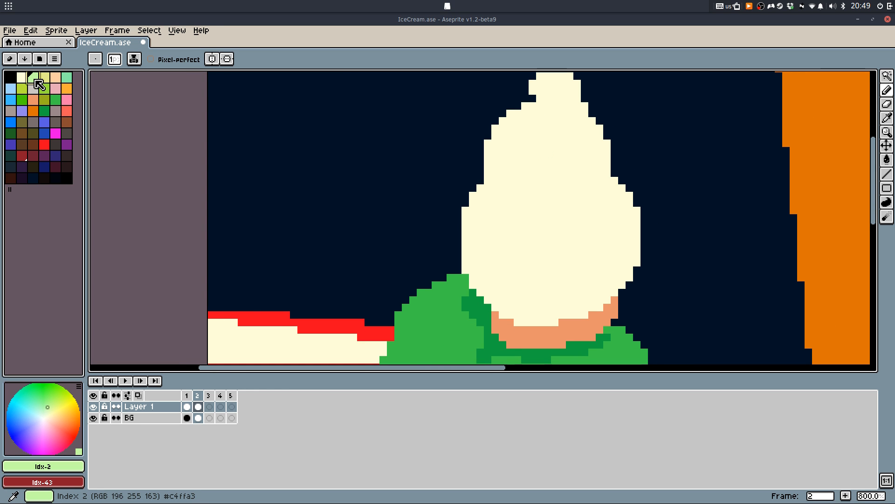
mouse_move(570, 98)
left_mouse_down()
mouse_move(578, 91)
mouse_move(584, 136)
left_mouse_up()
scroll(578, 79, "up", 2)
left_click(568, 125)
left_click_drag(538, 112, 528, 111)
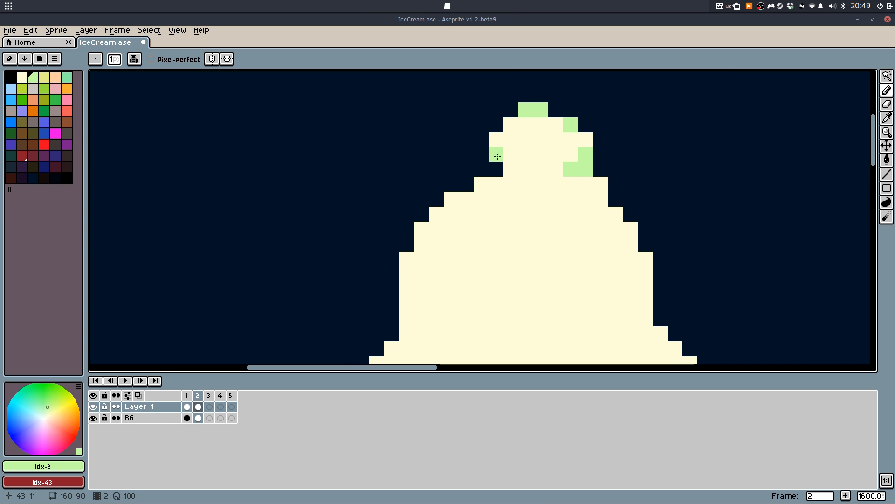
key("ctrl+z")
left_click_drag(511, 162, 515, 161)
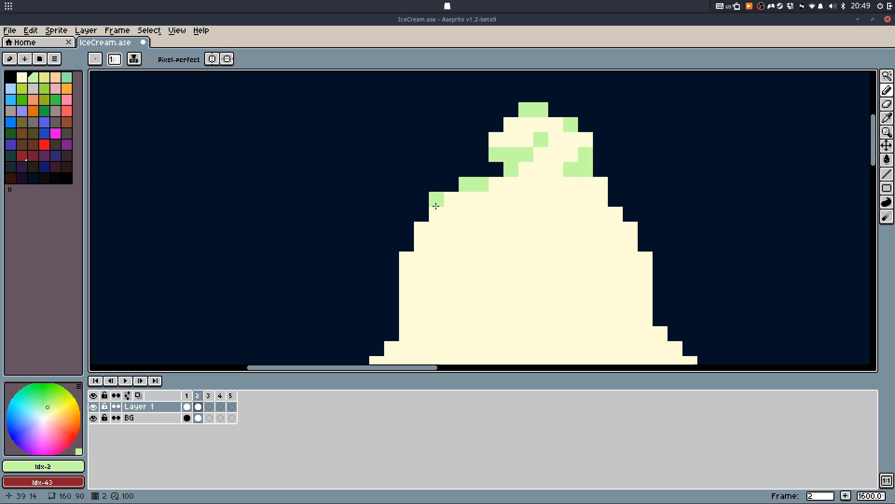
Add light green edge pixels down both sides of the ice cream's upper tier
left_click_drag(436, 206, 421, 234)
scroll(588, 181, "down", 3)
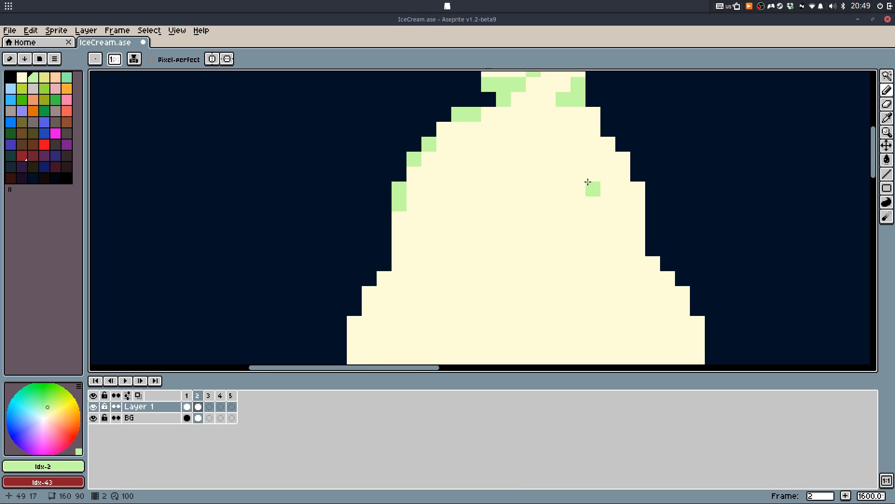
left_click(624, 158)
key("ctrl+z")
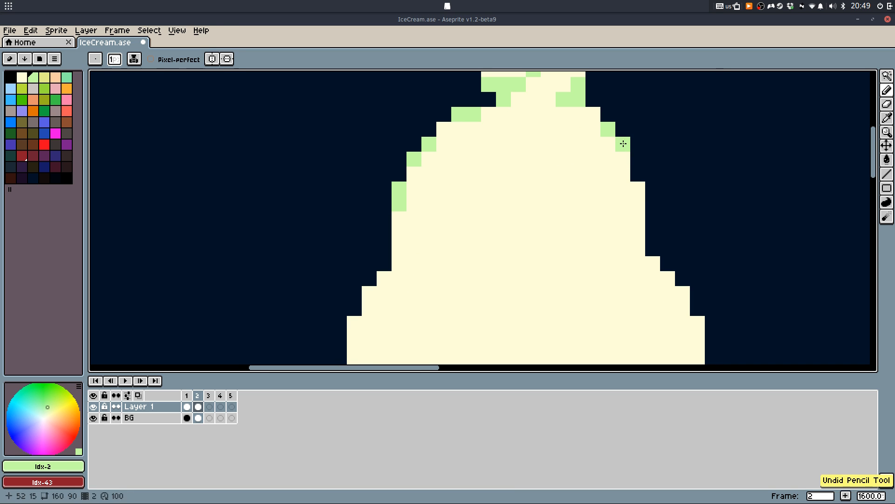
left_click(623, 144)
key("ctrl+z")
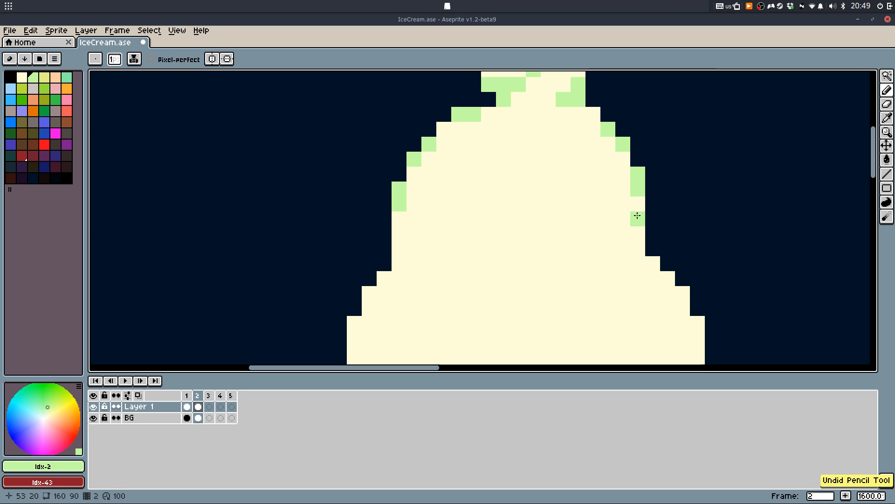
Outline a curved shadow area along the ice cream's right side and wavy lower part in light green #c4ffa3, and fill it
mouse_move(638, 203)
left_mouse_down()
mouse_move(568, 218)
mouse_move(533, 261)
mouse_move(554, 319)
mouse_move(562, 320)
mouse_move(503, 132)
left_mouse_up()
mouse_move(504, 141)
left_mouse_down()
mouse_move(524, 162)
mouse_move(547, 235)
mouse_move(495, 280)
mouse_move(458, 290)
mouse_move(392, 239)
mouse_move(369, 262)
left_mouse_up()
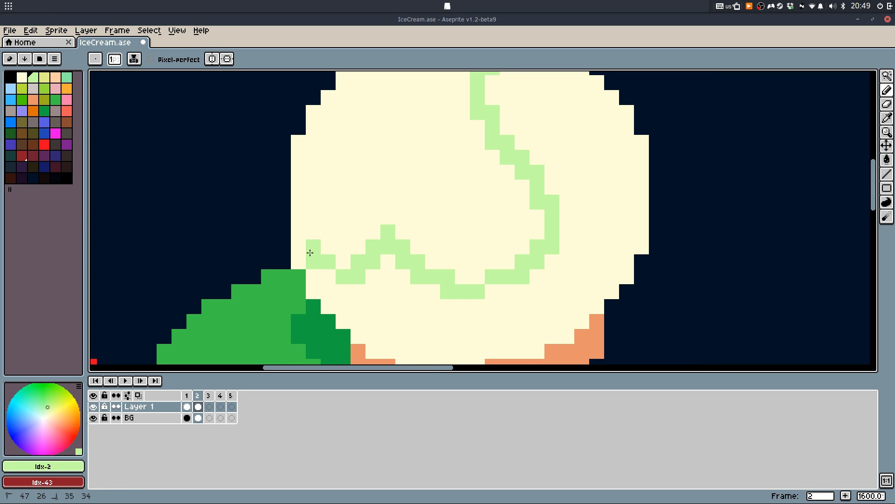
left_click_drag(310, 253, 298, 232)
key("g")
left_click(374, 297)
left_click(297, 262)
scroll(355, 206, "down", 5)
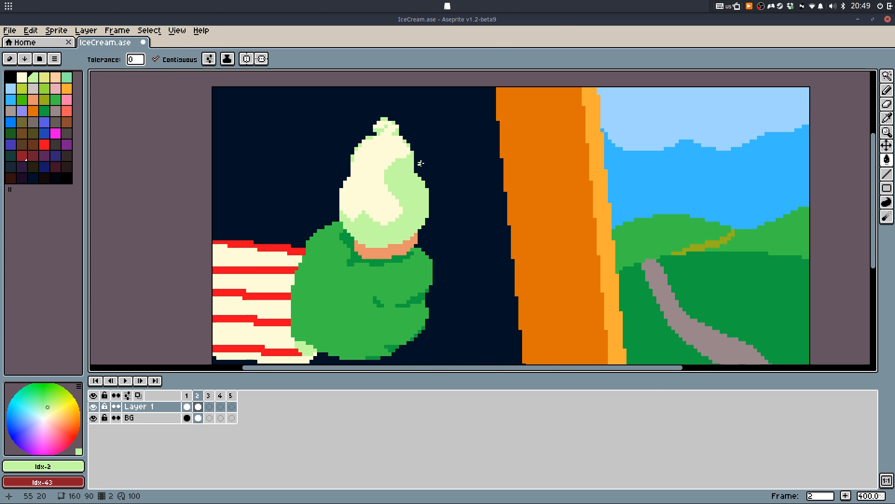
Draw a short light green shading stroke in the crease between the tiers on the ice cream's left side
scroll(361, 164, "up", 5)
key("b")
left_click_drag(329, 208, 378, 242)
scroll(441, 171, "down", 6)
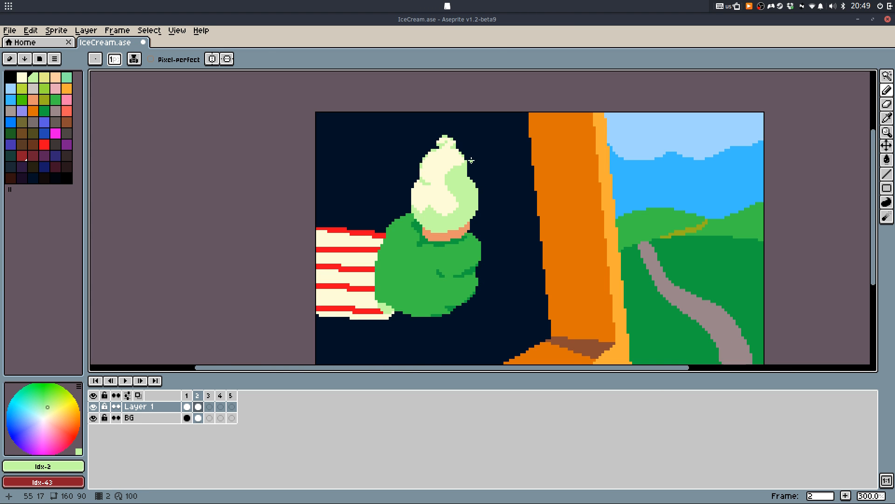
scroll(471, 161, "down", 2)
scroll(451, 224, "up", 2)
scroll(502, 232, "down", 1)
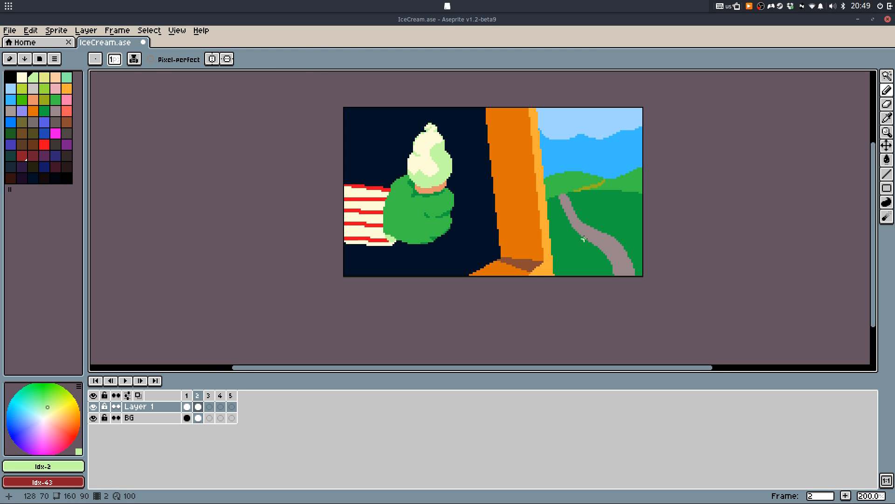
key("m")
left_click_drag(597, 241, 573, 210)
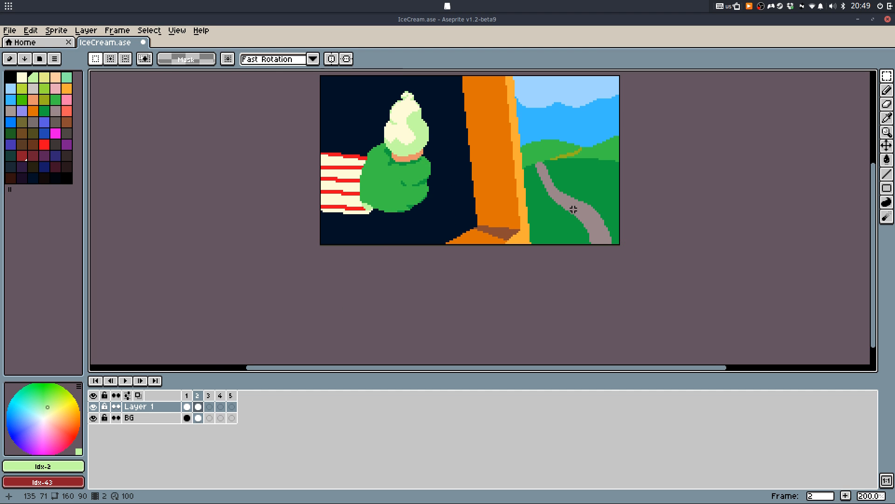
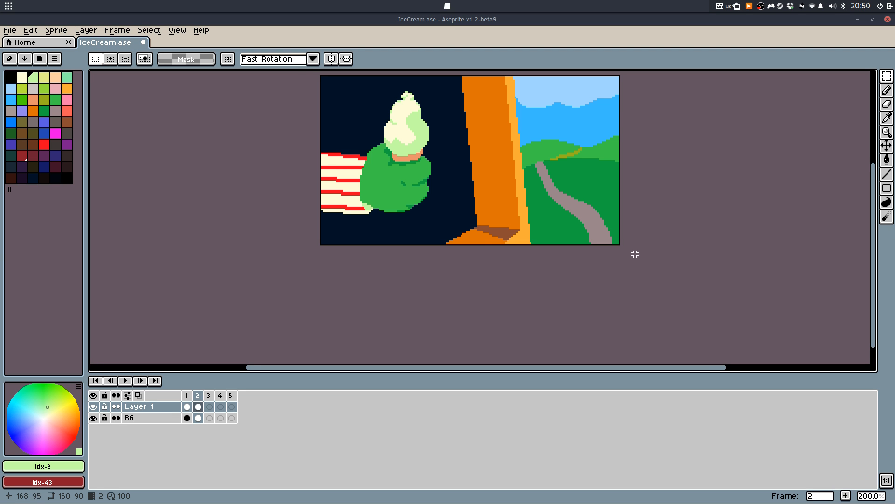
left_click_drag(636, 254, 649, 259)
left_click_drag(481, 204, 469, 168)
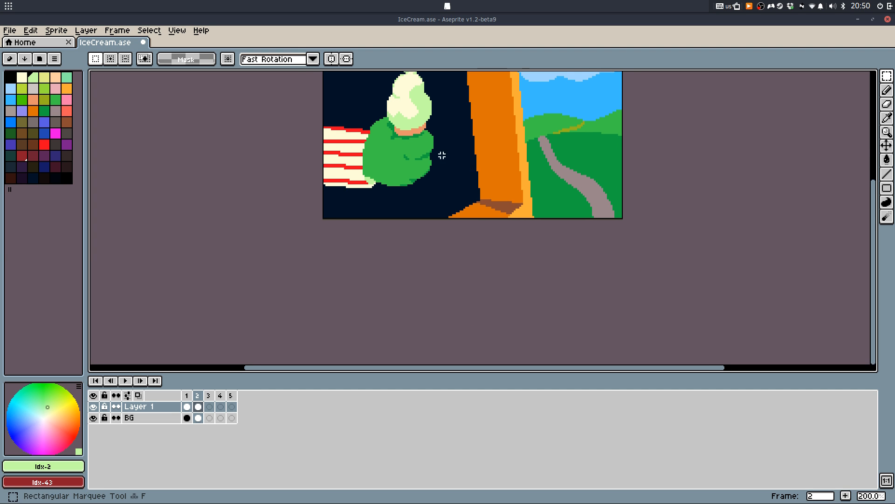
Extend the hand's top edge beside the cone's lower end with pixels of the hand's own green
left_click_drag(427, 140, 449, 208)
scroll(423, 248, "up", 2)
key("b")
scroll(465, 149, "up", 2)
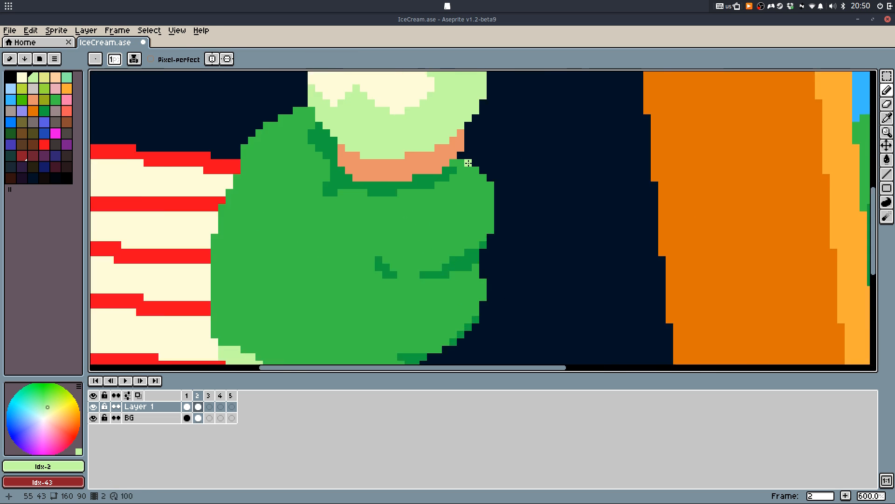
left_click(465, 150, "alt")
mouse_move(465, 150)
left_mouse_down()
mouse_move(500, 178)
mouse_move(493, 154)
mouse_move(511, 197)
left_mouse_up()
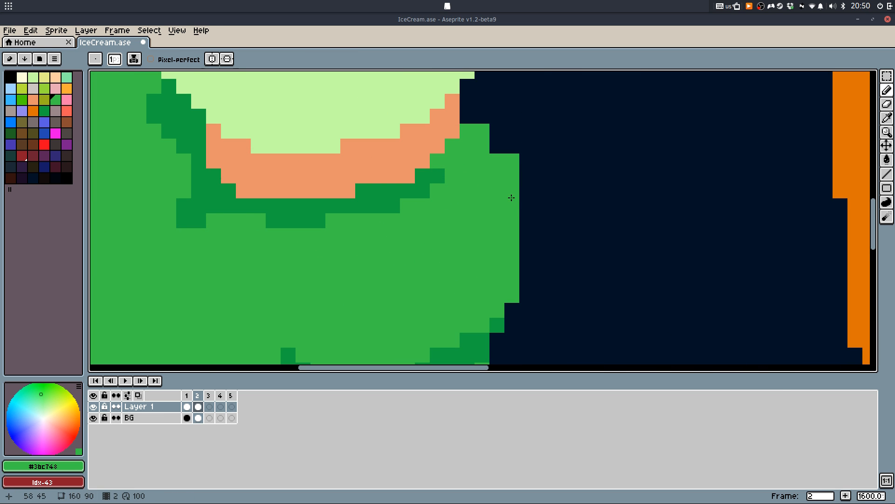
Shade the top and outer corner of the upper finger beside the cone in the hand's dark green
left_click(435, 171, "alt")
mouse_move(436, 171)
left_mouse_down()
mouse_move(447, 157)
mouse_move(488, 145)
mouse_move(471, 131)
left_mouse_up()
key("g")
key("b")
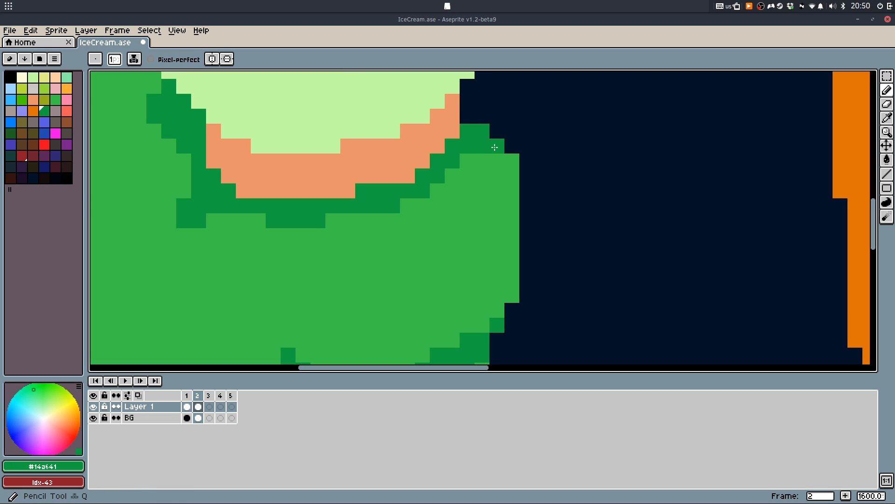
mouse_move(509, 160)
left_mouse_down()
mouse_move(503, 186)
mouse_move(501, 161)
mouse_move(449, 155)
left_mouse_up()
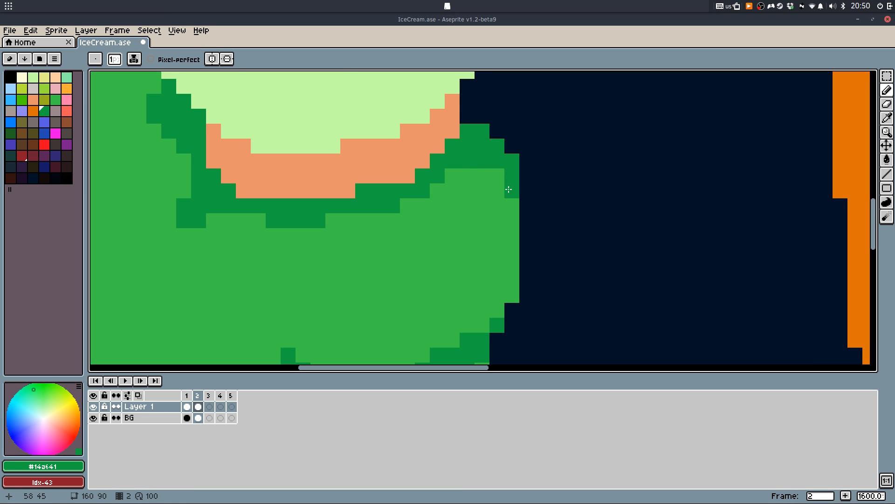
left_click(511, 295)
left_click(496, 309)
key("ctrl+z")
scroll(494, 296, "down", 6)
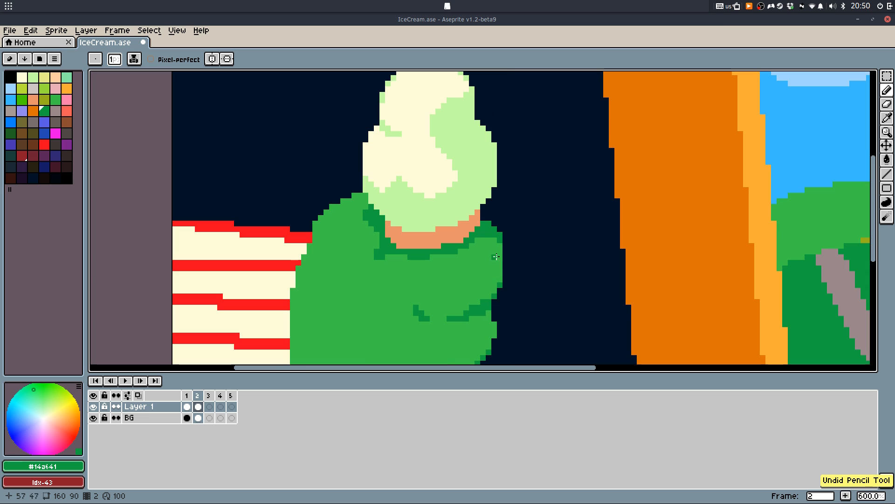
Add dark green shading along the hand's lower finger and underside, from the outer edge back to the cuff
scroll(500, 268, "left", 4)
scroll(501, 268, "up", 4)
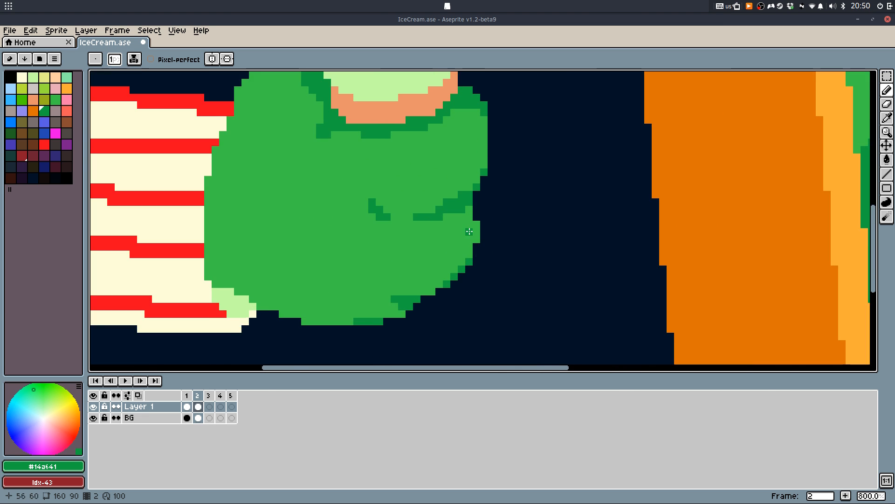
mouse_move(469, 291)
left_mouse_down()
mouse_move(434, 317)
mouse_move(301, 350)
left_mouse_up()
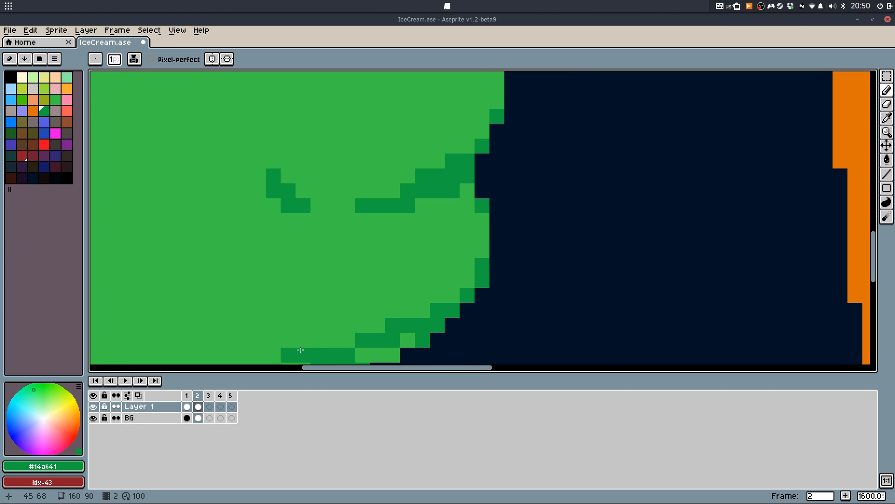
scroll(435, 276, "down", 4)
scroll(406, 318, "up", 3)
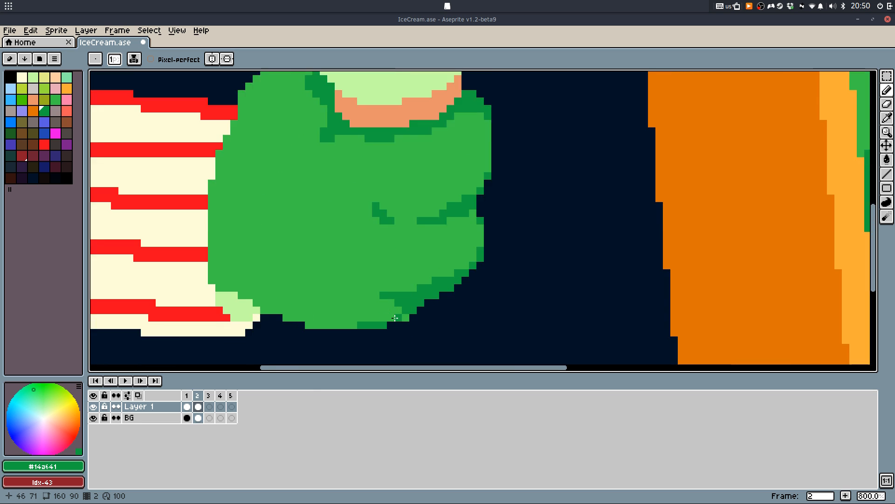
left_click(401, 306)
left_click(380, 318)
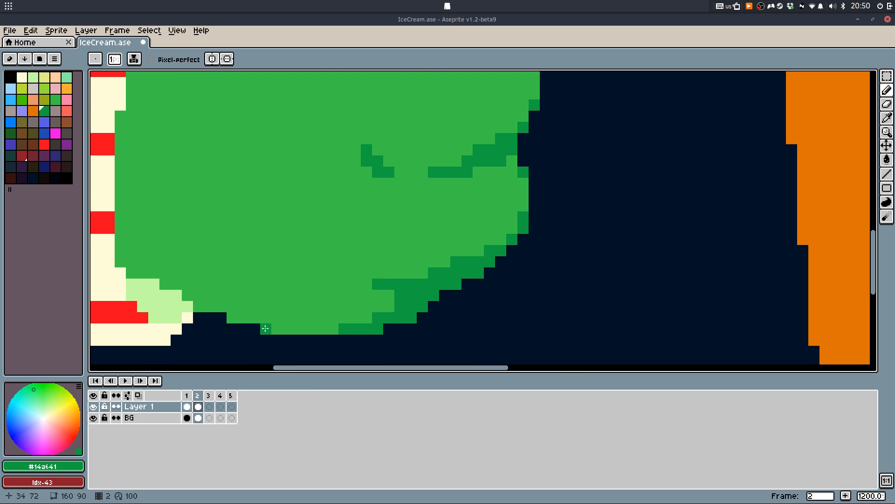
left_click(217, 315)
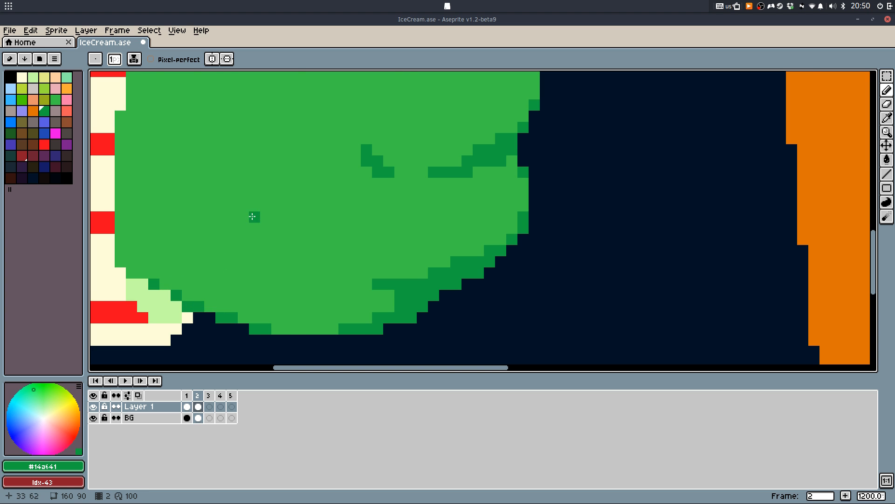
Select the hand with its ice cream, transfer its Layer 1 cel from frame 2 to frame 3, and shift it 20 px right
scroll(252, 216, "down", 7)
key("m")
left_click_drag(430, 149, 133, 308)
left_click_drag(344, 286, 508, 273)
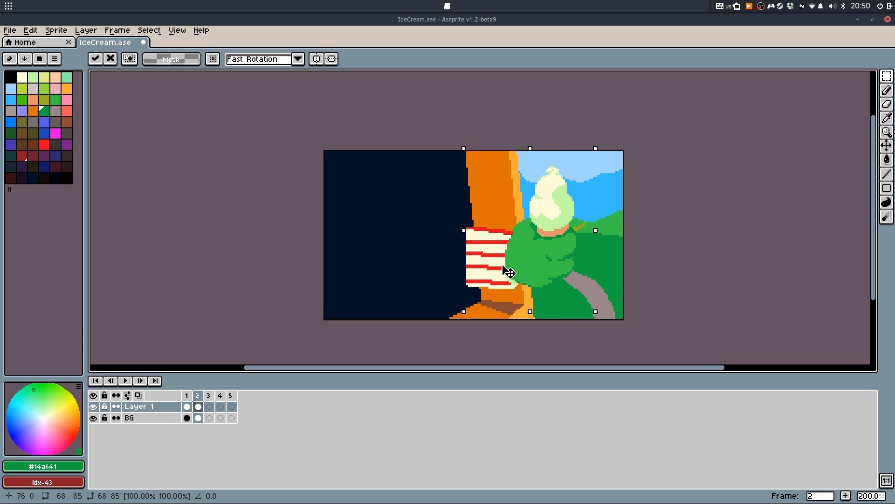
key("ctrl+z")
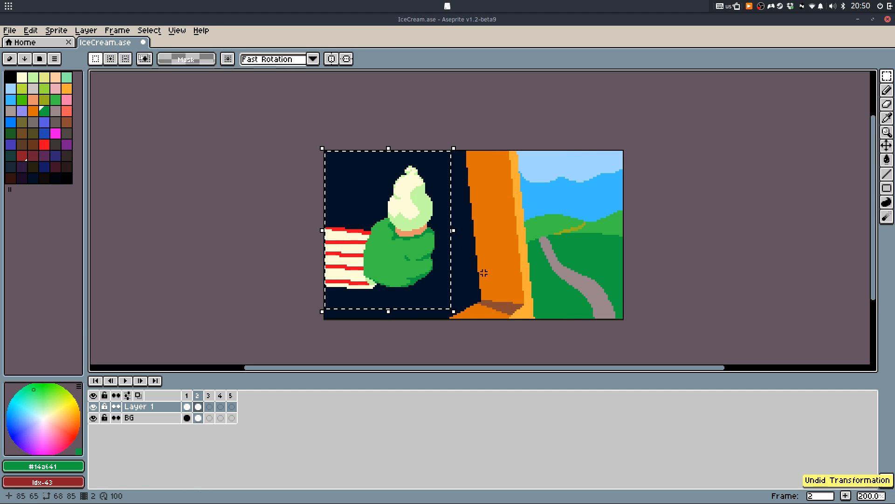
left_click(208, 406)
left_click_drag(424, 266, 489, 268)
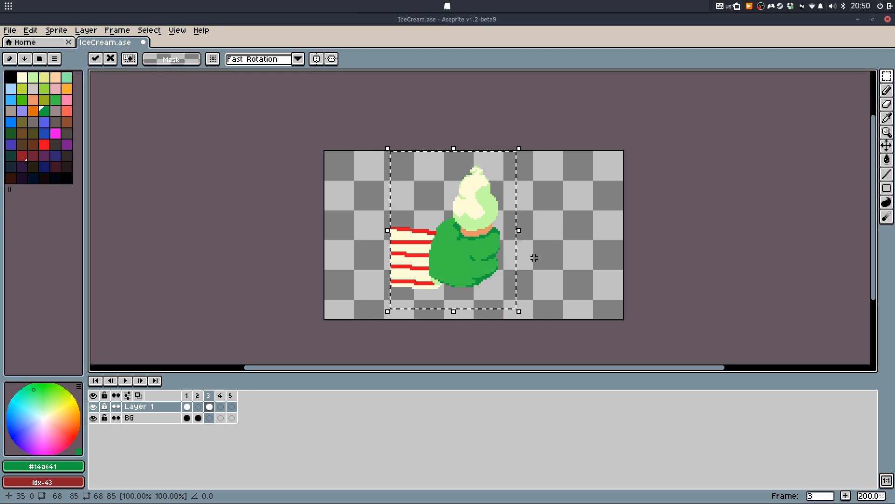
key("ctrl+z")
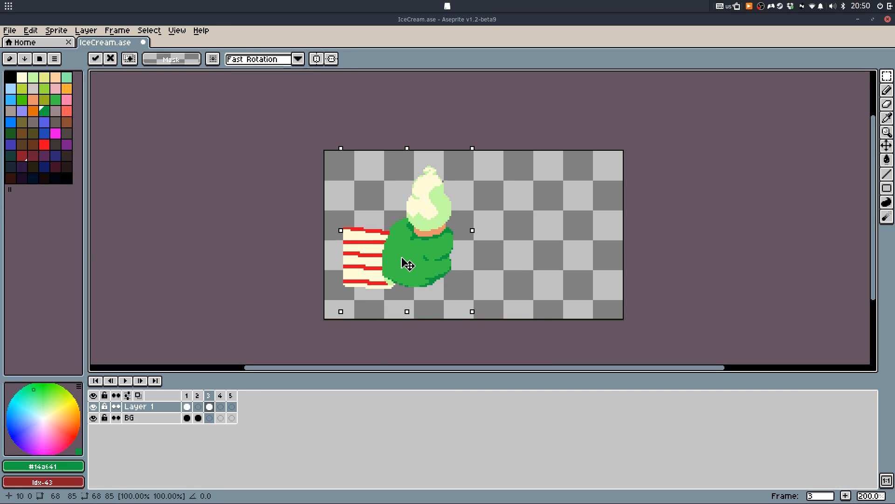
left_click_drag(407, 264, 426, 261)
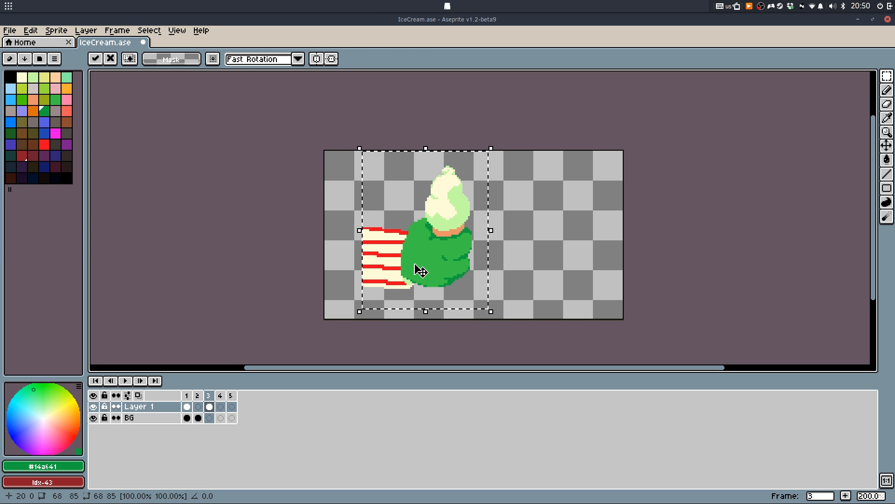
Extend the striped sleeve to the canvas's left edge in frame 3 with a copy of the sleeve's end section
scroll(343, 256, "up", 3)
left_click(348, 251)
key("b")
key("w")
left_click(382, 149)
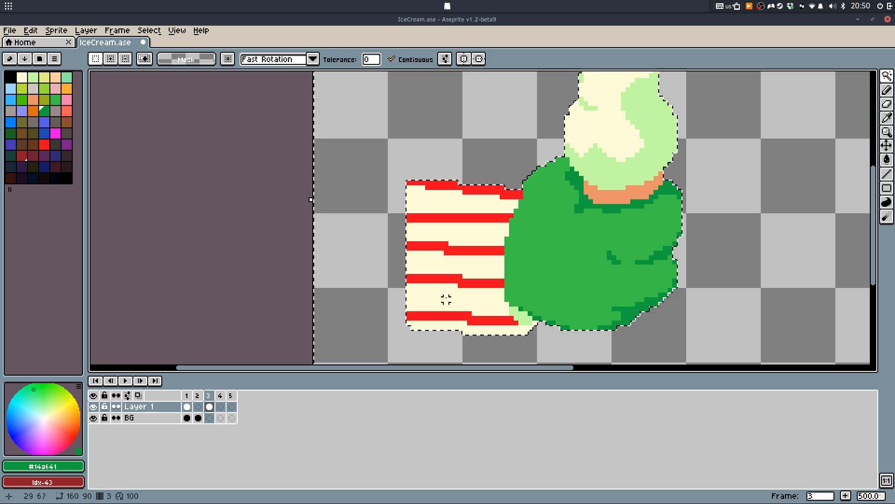
key("m")
left_click_drag(379, 139, 476, 361)
key("b")
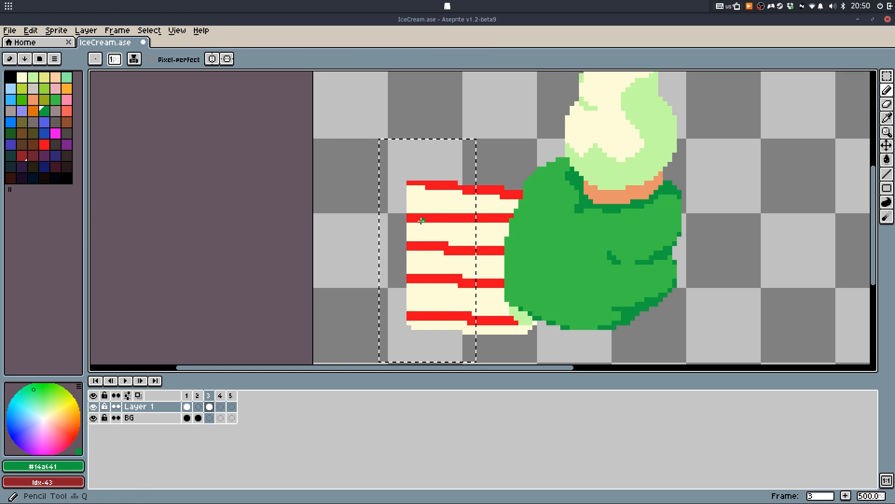
key("v")
mouse_move(435, 208)
left_mouse_down()
mouse_move(365, 213)
mouse_move(373, 206)
mouse_move(310, 202)
mouse_move(319, 205)
left_mouse_up()
key("ctrl+d")
key("b")
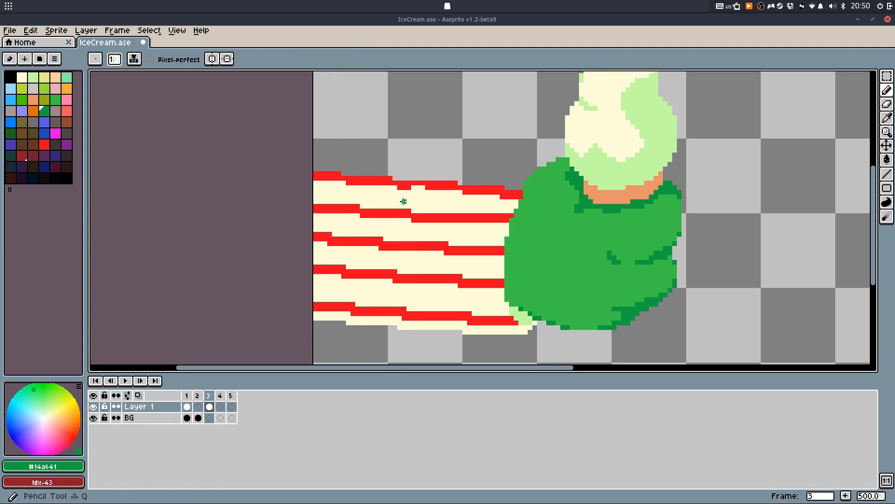
Close the gap in the sleeve's uppermost stripe with the stripe's red, and save the file
scroll(400, 194, "up", 4)
left_click(415, 168, "alt")
left_click(441, 205)
scroll(438, 209, "down", 8)
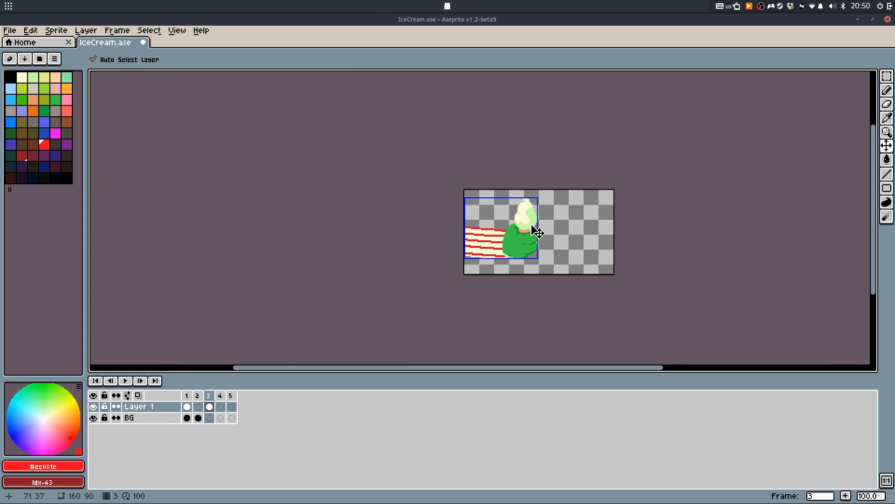
key("ctrl+s")
left_click_drag(525, 236, 389, 227)
scroll(269, 305, "up", 1)
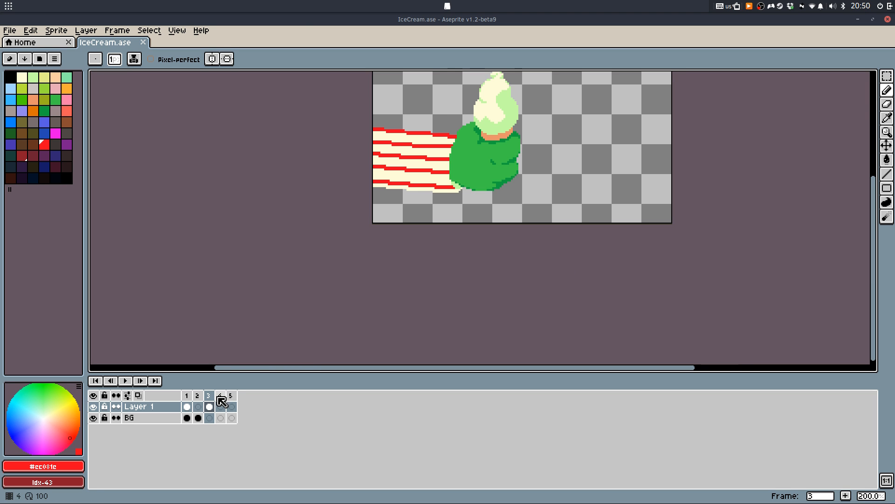
Sample the purple of the foreground character in frame 1 and make Layer 1 of empty frame 4 active for drawing
left_click(220, 406)
left_click_drag(481, 178, 372, 261)
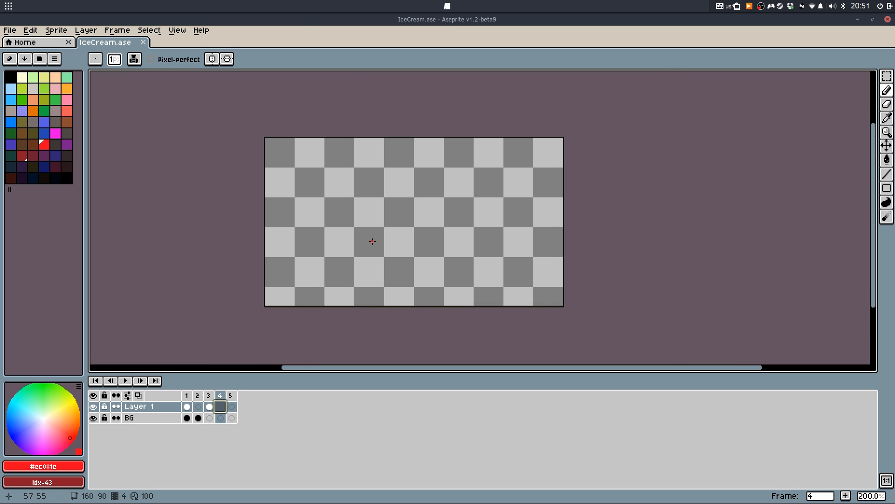
key("Left")
key("Left")
key("Left")
left_click(482, 257, "alt")
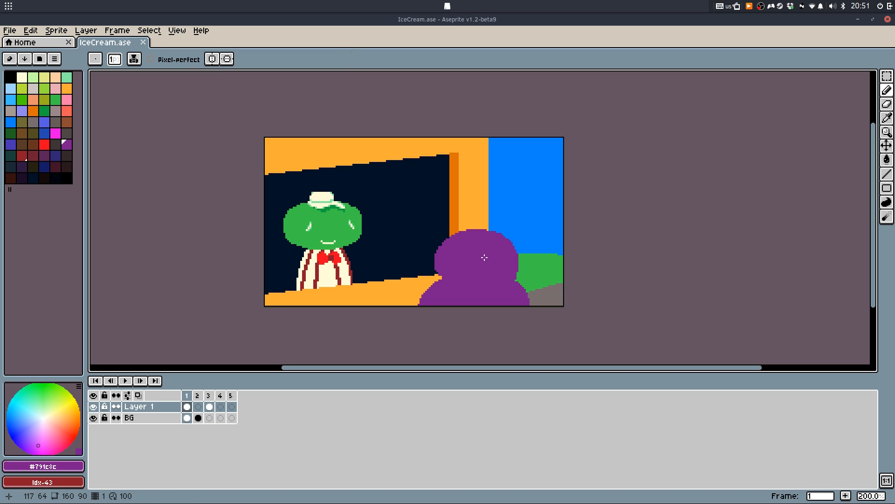
key("Right")
key("Right")
key("Right")
scroll(495, 240, "up", 1)
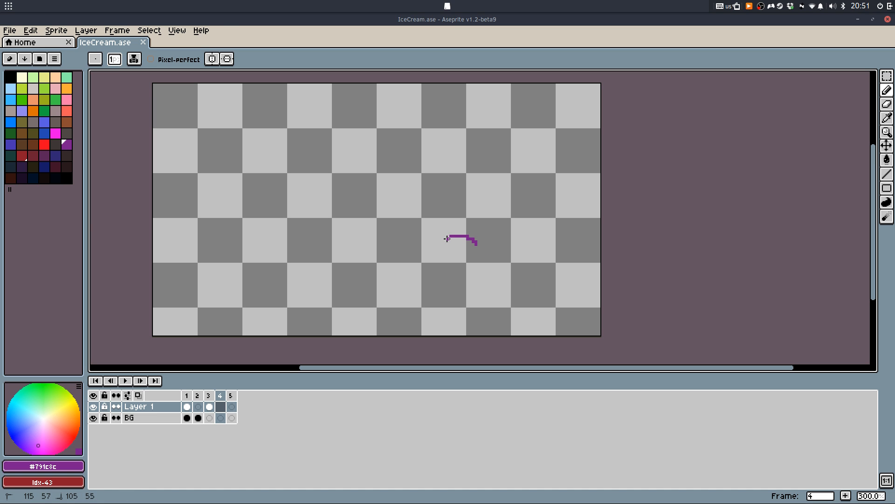
Outline a purple arm with a rounded hand reaching in from the right edge of frame 4, and fill it
key("ctrl+z")
left_click_drag(485, 222, 443, 222)
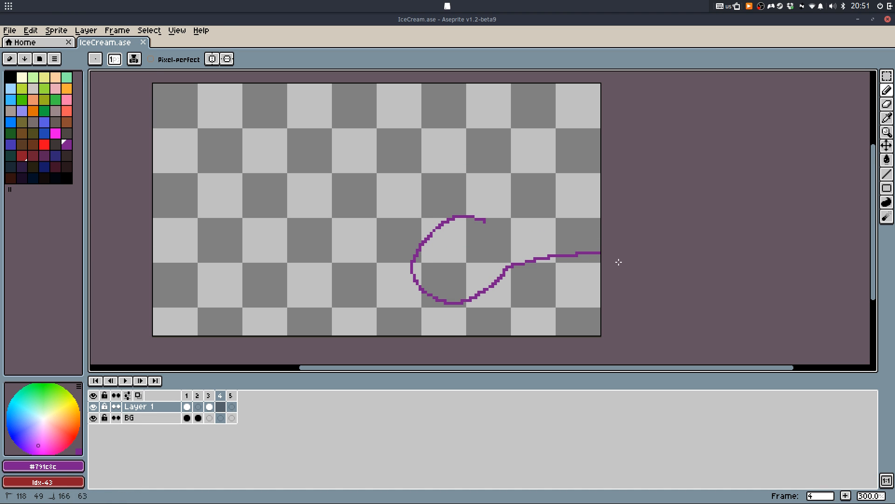
key("g")
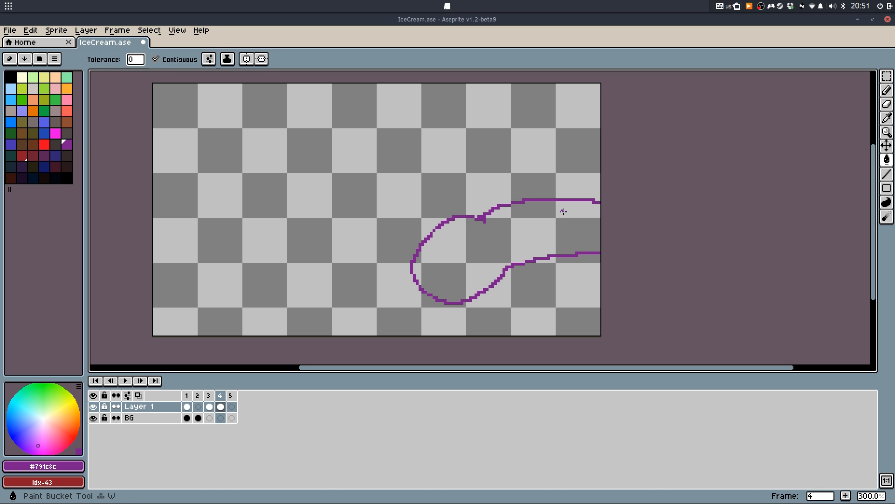
left_click(561, 209)
Add a small purple thumb bump at the hand's upper left and fill its interior
key("b")
scroll(487, 219, "up", 2)
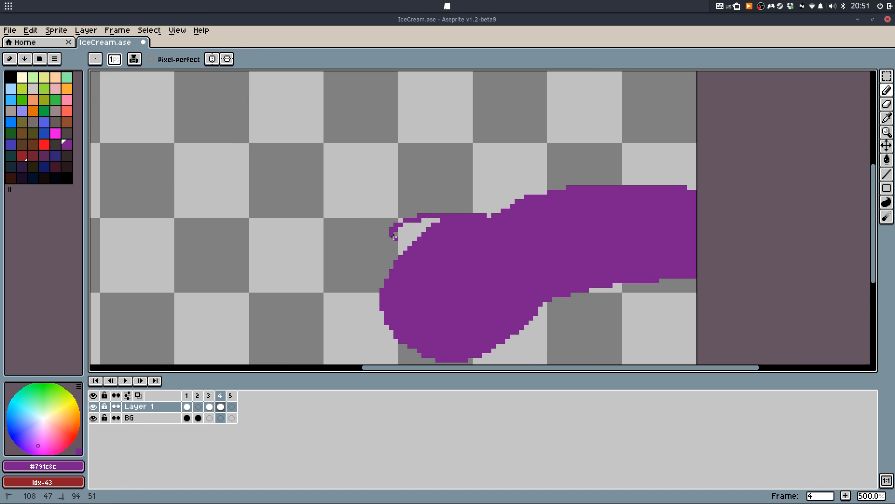
left_click_drag(394, 237, 405, 254)
key("g")
left_click(411, 234)
key("b")
Outline two rounded fingers along the purple hand's lower left and underside, and fill them purple
left_click_drag(426, 310, 420, 272)
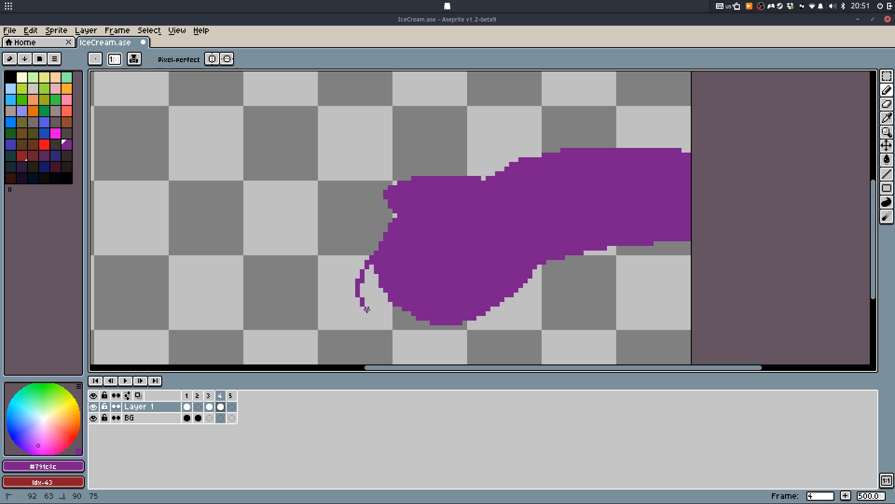
left_click_drag(415, 314, 403, 330)
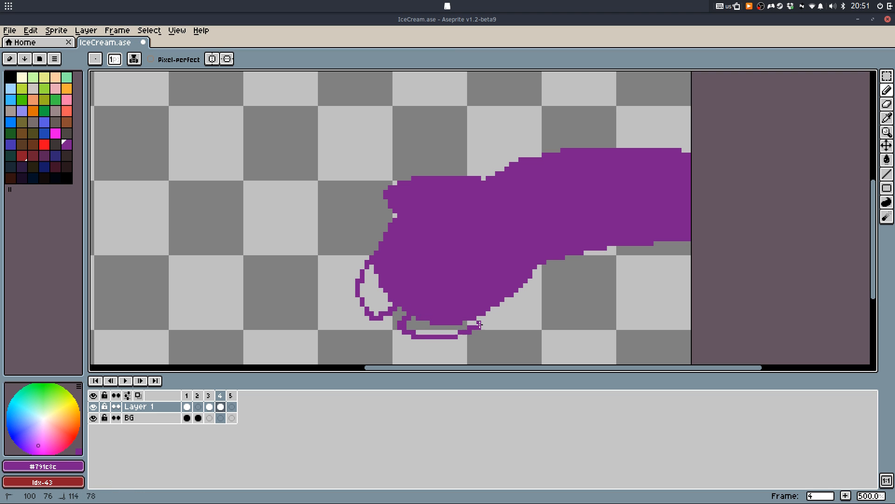
left_click_drag(533, 271, 497, 311)
key("g")
key("q")
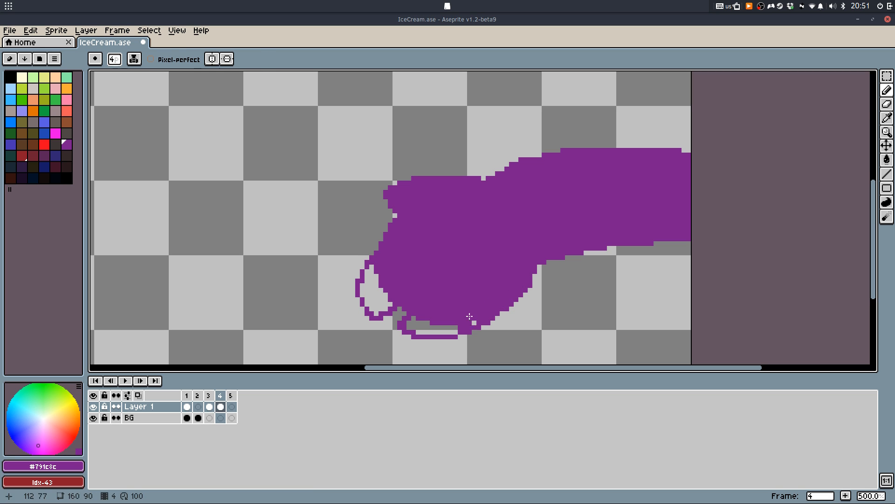
key("g")
left_click(405, 324)
left_click(375, 293)
key("q")
left_click(387, 204)
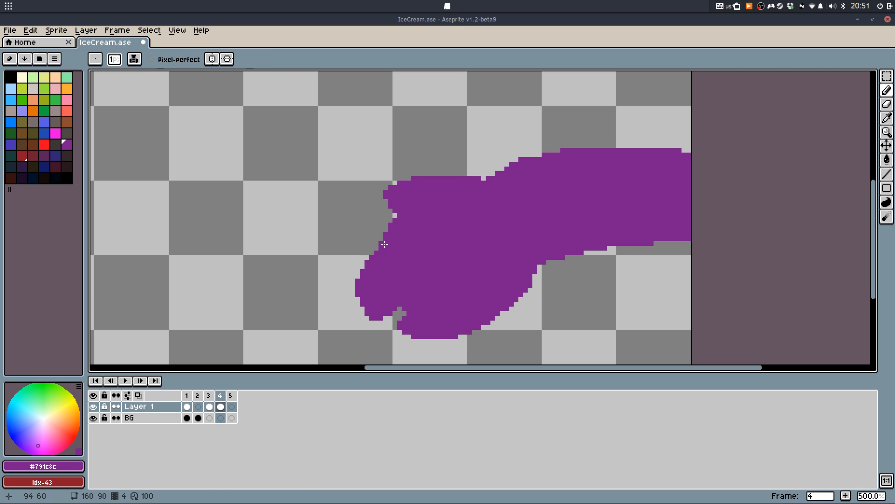
key("ctrl+z")
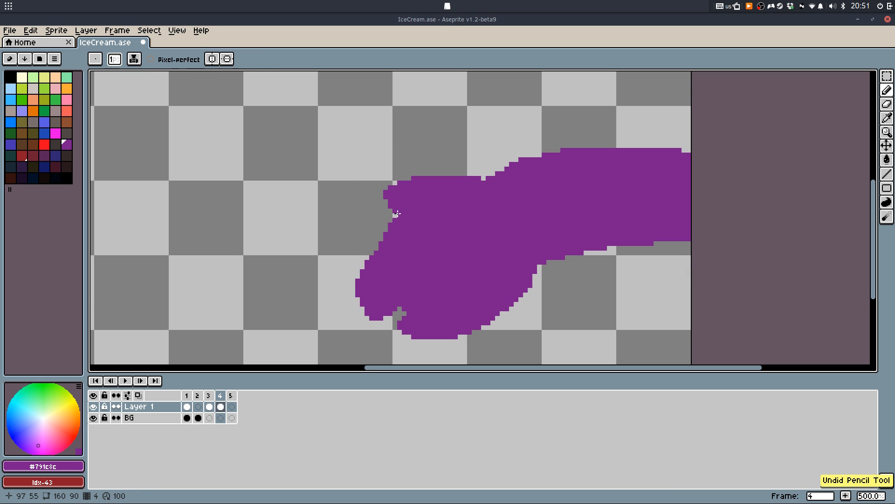
Draw another rounded finger on the purple hand's left side, just below the thumb, and fill it purple
mouse_move(391, 216)
left_mouse_down()
mouse_move(359, 244)
mouse_move(362, 269)
left_mouse_up()
key("w")
left_click(371, 244)
key("q")
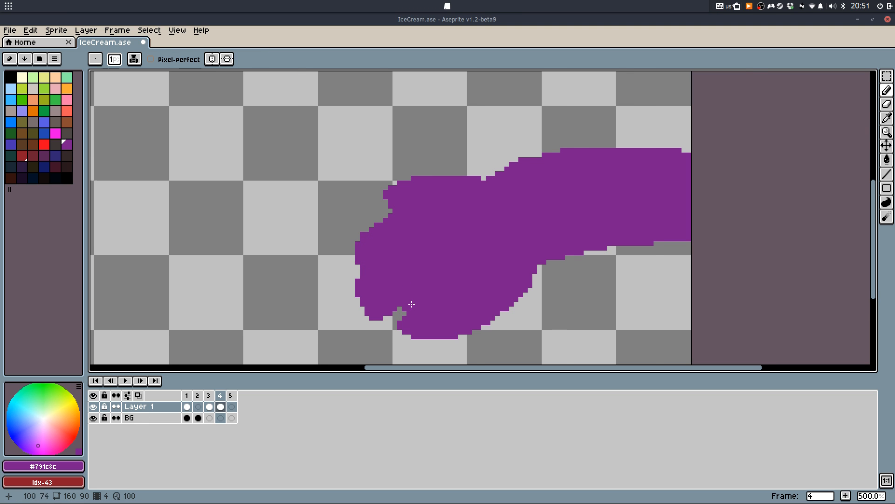
Erase a small notch in the purple hand's underside to separate the fingers
scroll(412, 304, "up", 1)
key("e")
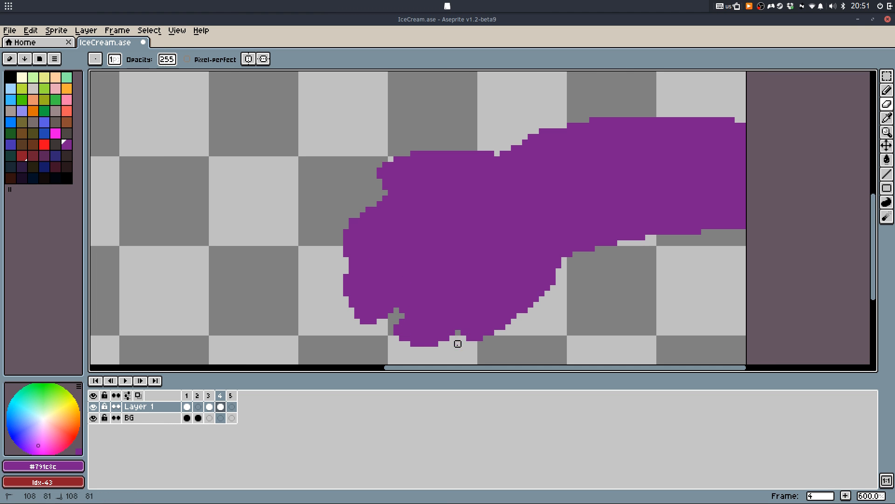
key("b")
key("alt")
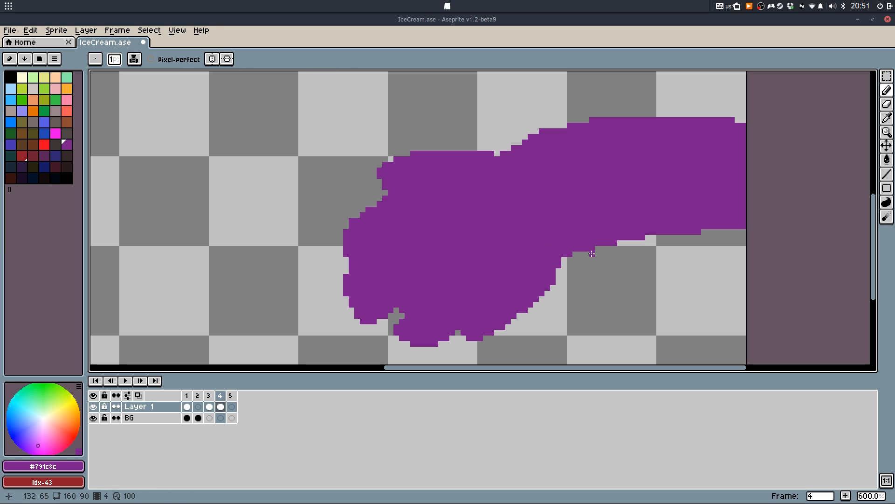
scroll(508, 215, "down", 2)
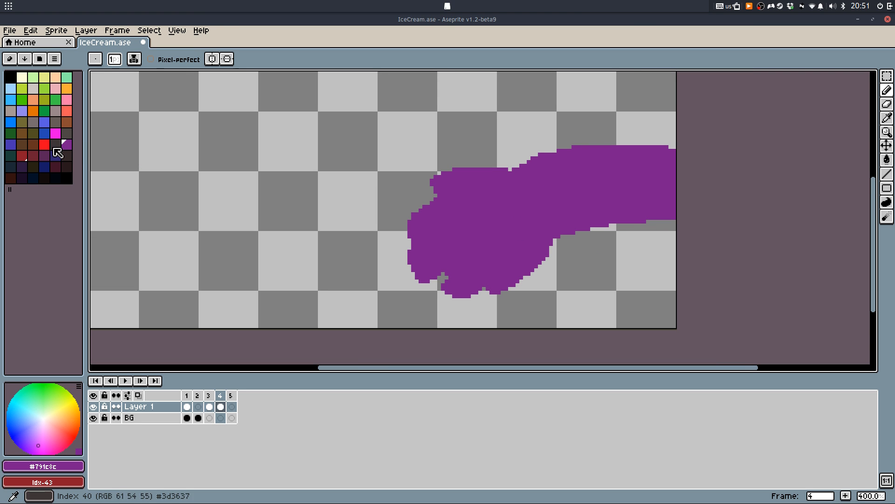
Outline the purple thumb's edges and underside in dark purple (index 45), adding a short curved crease at its base
left_click(22, 167)
scroll(455, 182, "up", 3)
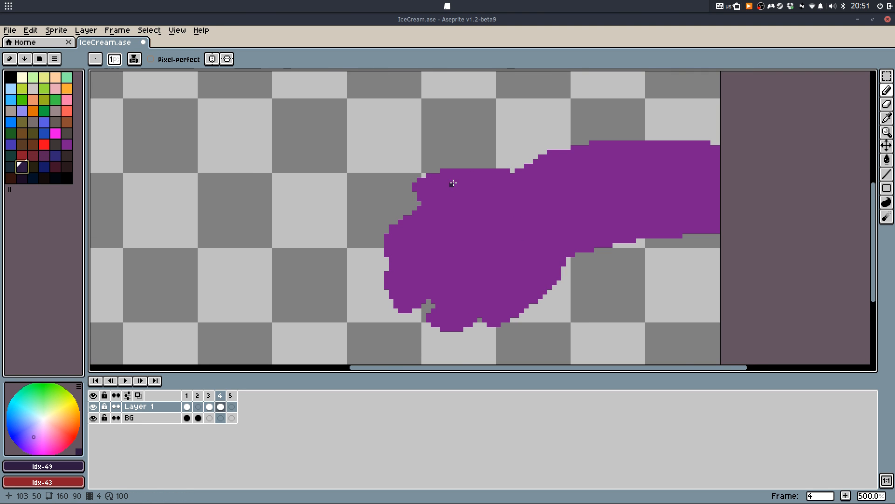
key("i")
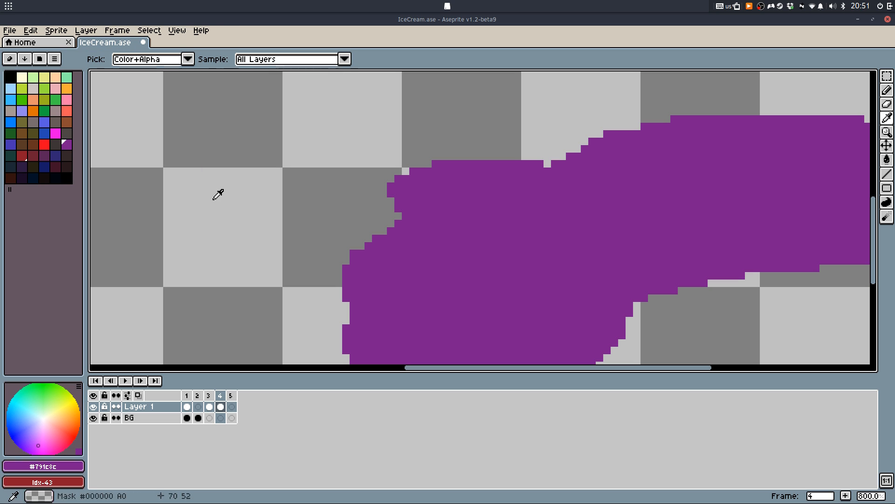
left_click(42, 155)
key("b")
left_click_drag(398, 208, 422, 221)
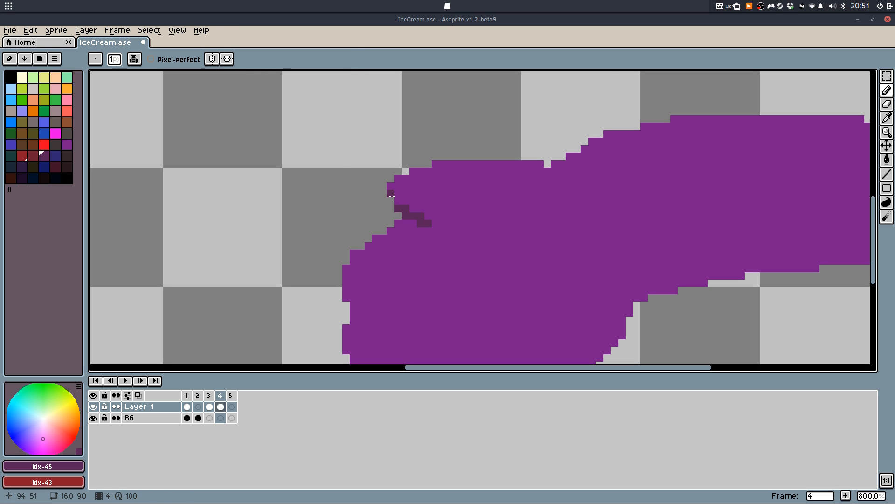
key("ctrl+z")
left_click(392, 178)
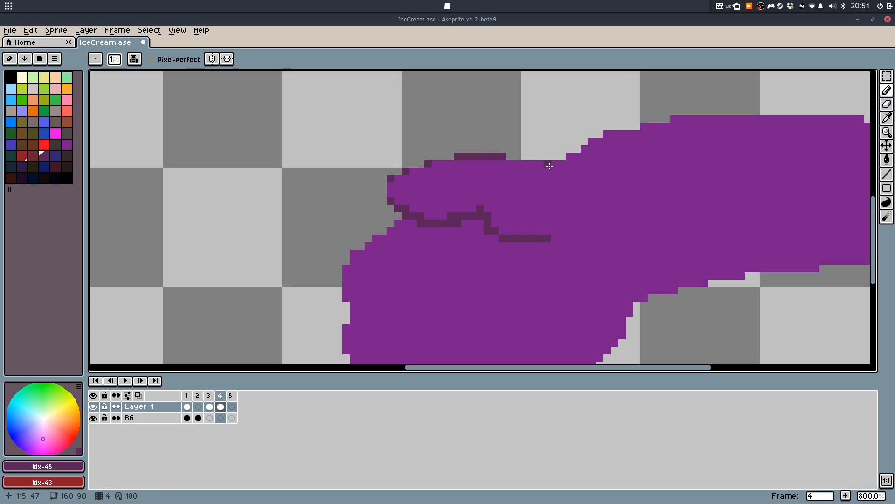
key("ctrl+z")
left_click_drag(569, 178, 570, 216)
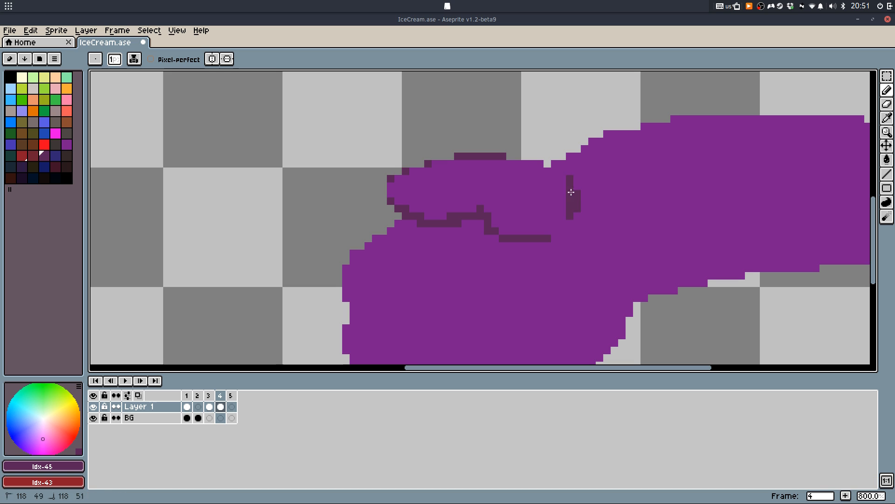
Draw dark purple separation lines beneath the two upper fingers, redoing the strokes under the second finger
scroll(565, 211, "down", 3)
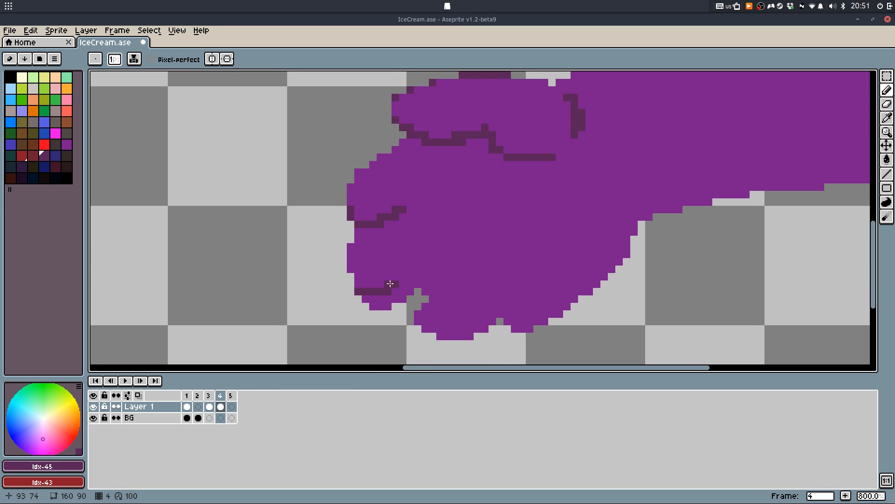
key("ctrl+z")
mouse_move(396, 305)
left_mouse_down()
mouse_move(429, 269)
mouse_move(375, 305)
mouse_move(403, 269)
left_mouse_up()
key("ctrl+z")
key("ctrl+z")
Erase the two lower fingers on the hand's underside with an enlarged eraser
key("e")
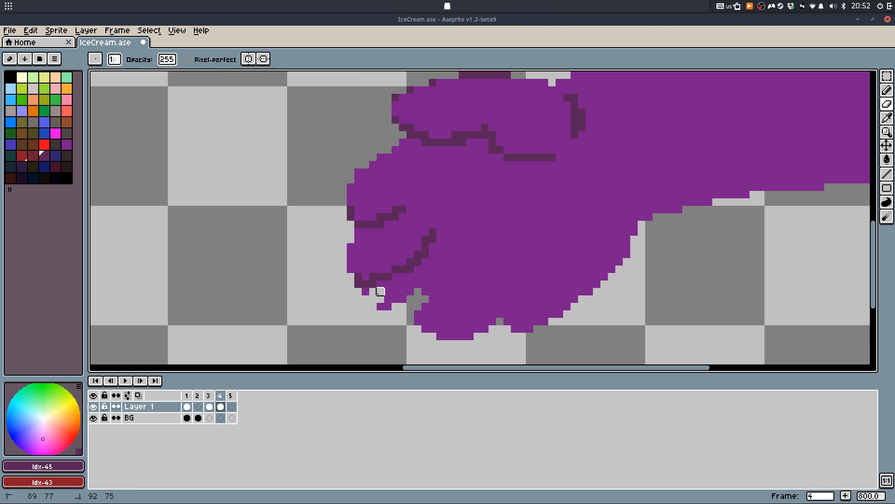
key("plus")
key("plus")
key("plus")
mouse_move(360, 294)
left_mouse_down()
mouse_move(422, 290)
mouse_move(417, 302)
mouse_move(438, 287)
mouse_move(425, 340)
mouse_move(436, 365)
mouse_move(480, 304)
mouse_move(471, 337)
mouse_move(504, 327)
mouse_move(607, 248)
mouse_move(621, 265)
left_mouse_up()
Redraw the two lower fingers as longer pointed outlines in purple #791c8c and fill their interiors
key("i")
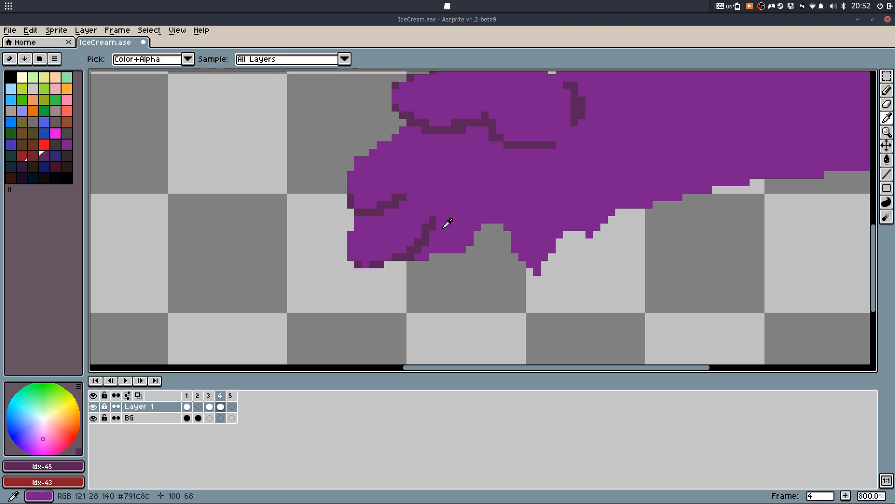
left_click(447, 224)
key("b")
mouse_move(421, 317)
left_mouse_down()
mouse_move(460, 304)
mouse_move(455, 278)
mouse_move(416, 268)
mouse_move(421, 301)
mouse_move(457, 298)
mouse_move(509, 218)
left_mouse_up()
key("ctrl+z")
left_click(416, 269)
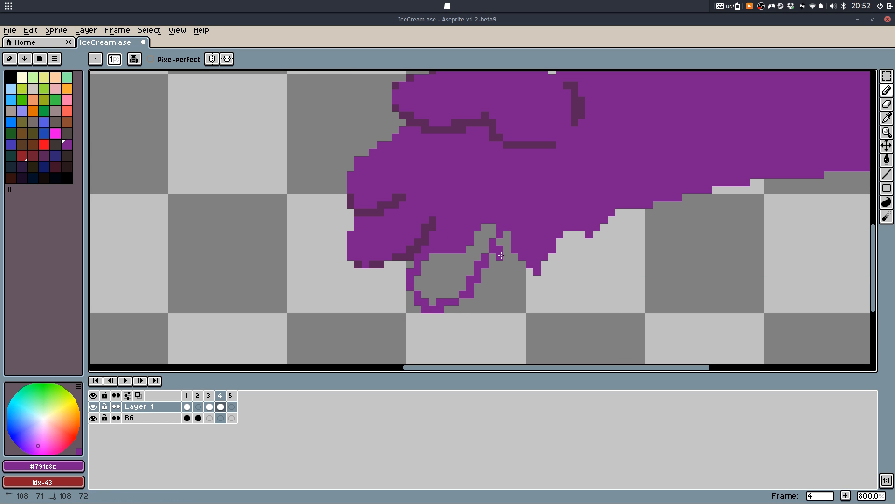
key("ctrl+z")
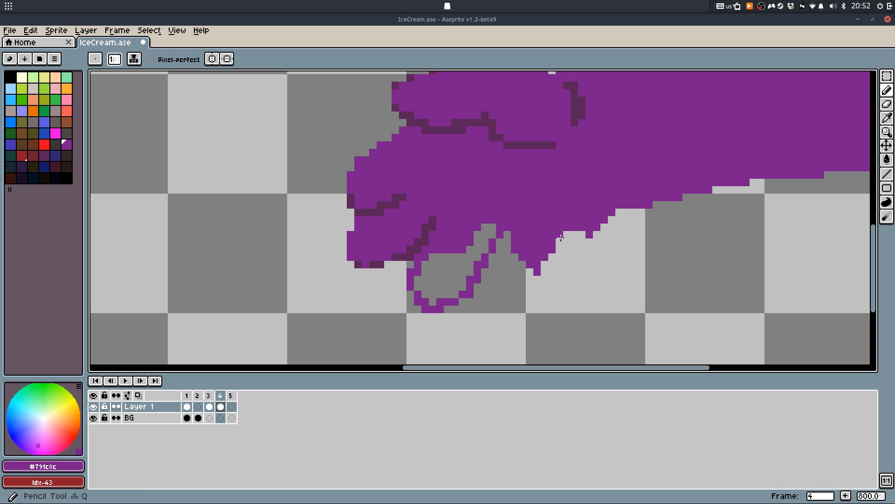
mouse_move(557, 257)
left_mouse_down()
mouse_move(518, 292)
mouse_move(498, 240)
left_mouse_up()
key("g")
left_click(515, 271)
left_click(451, 274)
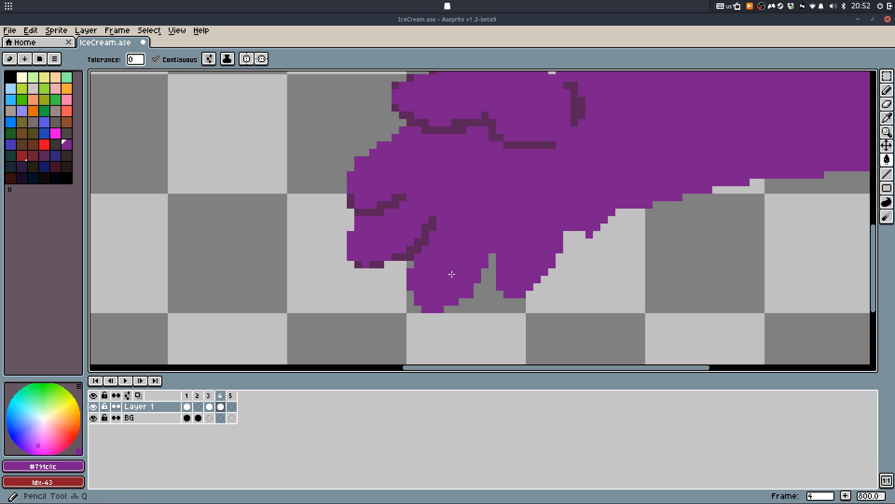
Dot dark purple #592457 pixels along both sides of the third finger
key("b")
left_click(423, 235, "alt")
scroll(425, 281, "up", 1)
left_click(397, 264)
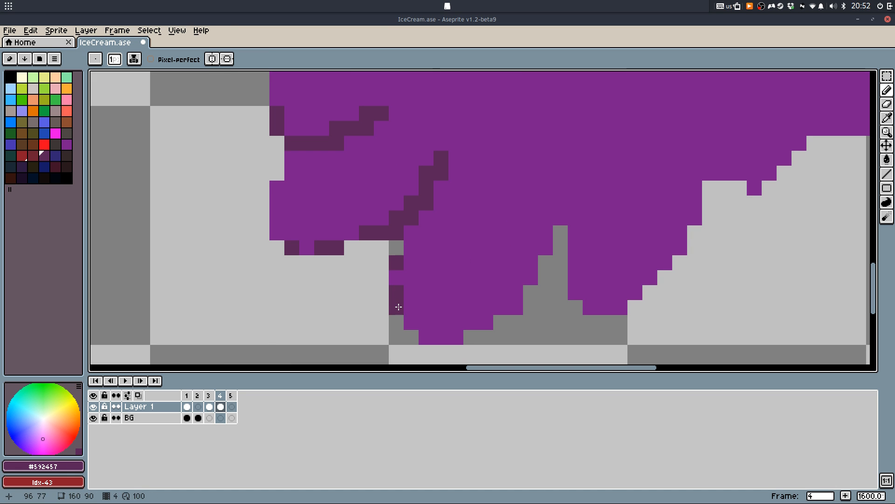
left_click(398, 306)
key("ctrl+z")
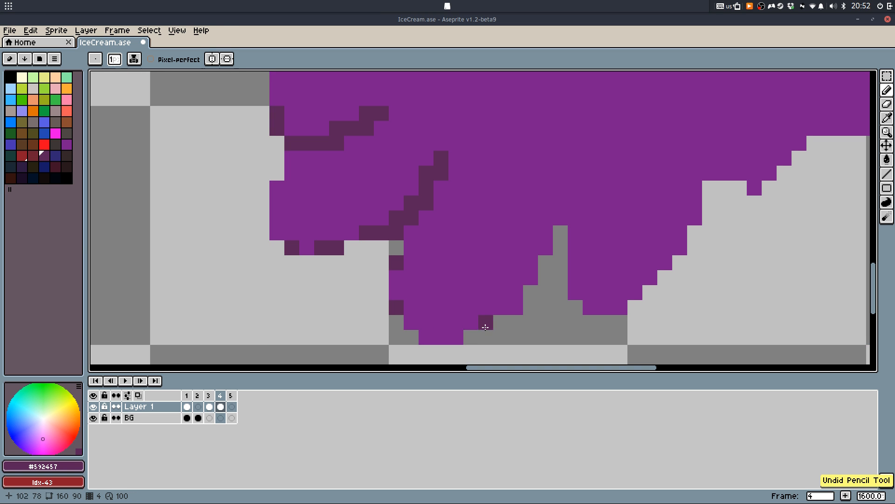
left_click(471, 337)
left_click(497, 322)
left_click(516, 306)
left_click(531, 277)
left_click(544, 247)
scroll(545, 247, "down", 4)
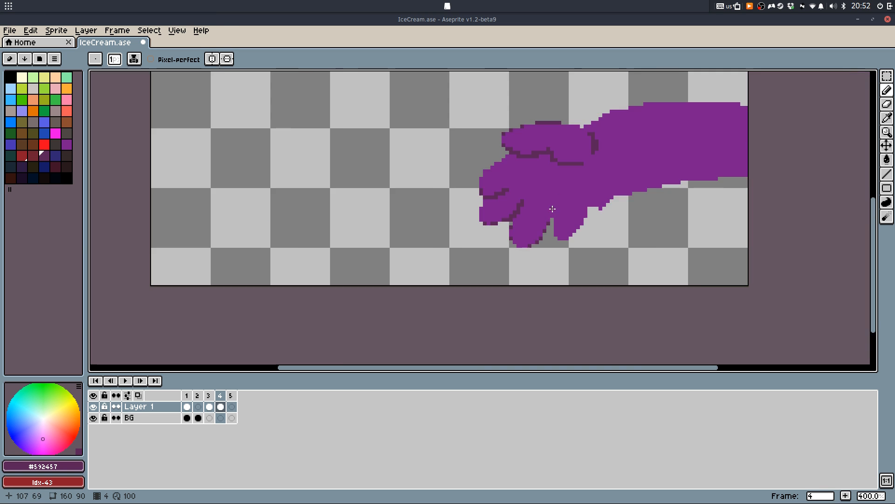
Add dark purple edge pixels along both sides of the last finger
scroll(513, 196, "up", 6)
left_click_drag(501, 175, 506, 216)
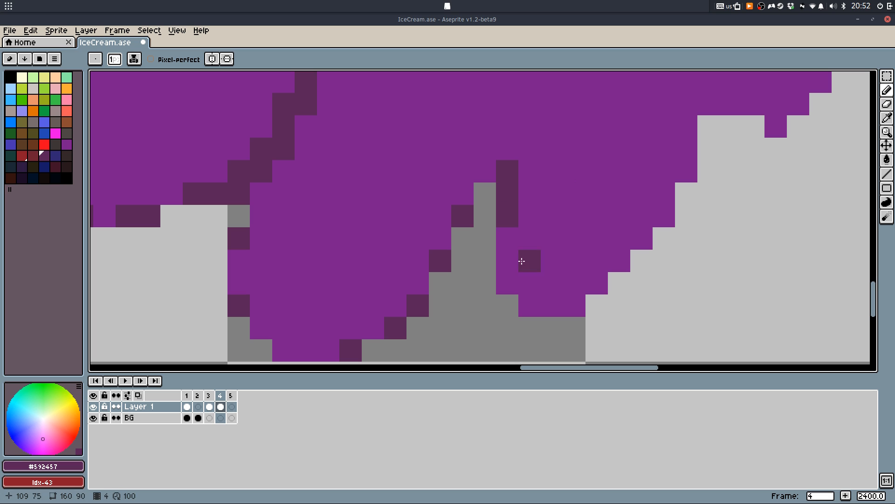
left_click(503, 299)
left_click(593, 306)
left_click(620, 284)
left_click(643, 254)
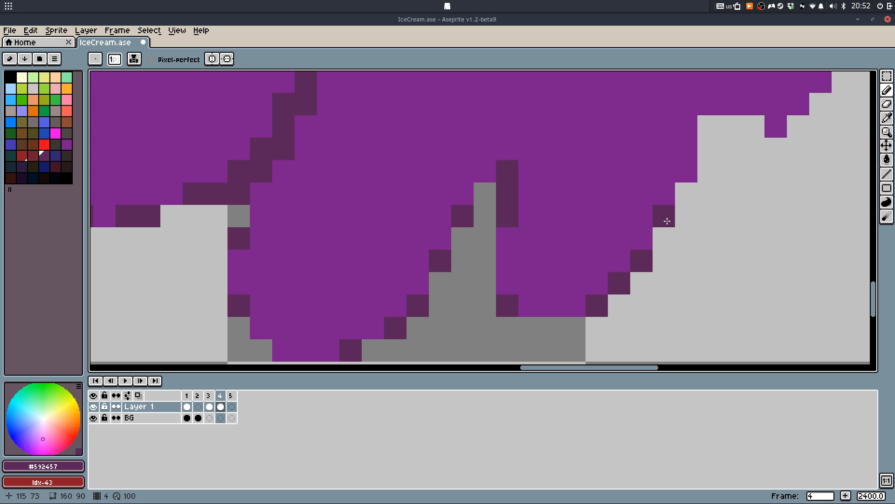
left_click(686, 171)
Trim the stray bump beneath the palm and place dark purple pixels along the stepped edge up to the wrist
mouse_move(708, 127)
left_mouse_down()
mouse_move(464, 260)
mouse_move(476, 245)
mouse_move(565, 222)
left_mouse_up()
key("e")
key("ctrl+z")
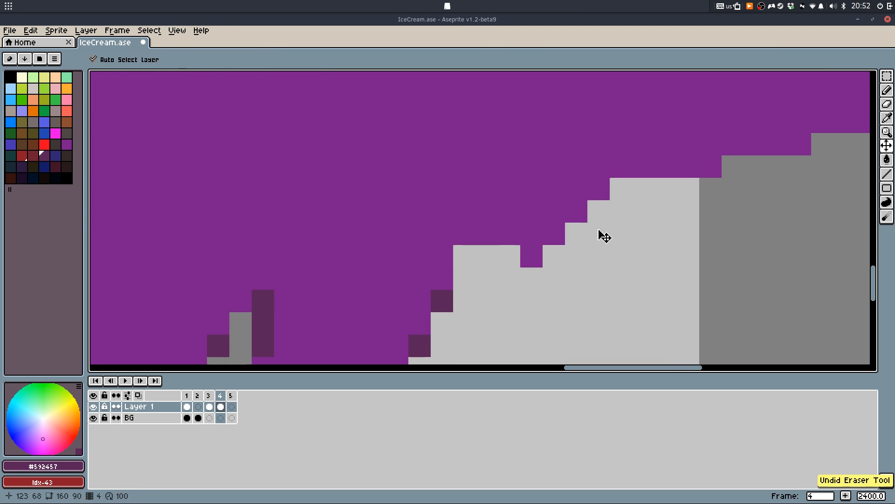
key("ctrl+z")
key("b")
left_click(487, 234)
left_click(464, 256)
left_click(532, 211)
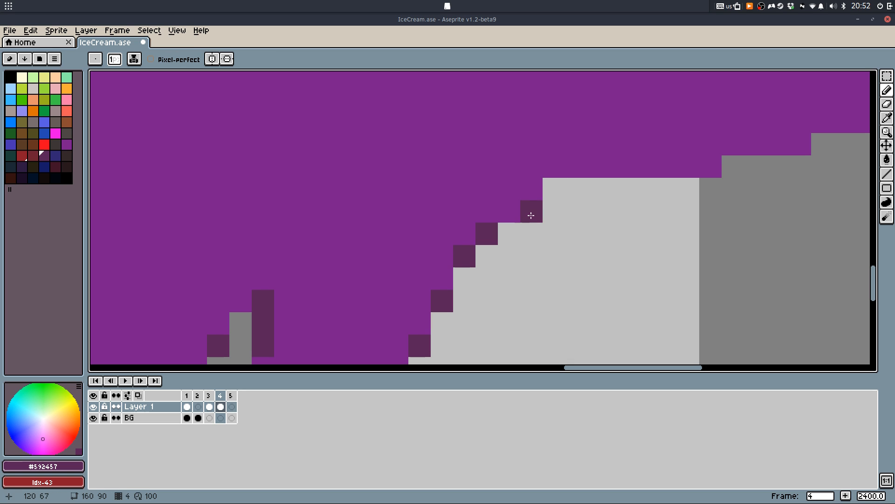
Shade the underside of the wrist and forearm with short dark purple edge segments
left_click_drag(554, 189, 593, 183)
left_click(733, 166)
left_click(822, 144)
scroll(800, 174, "down", 2)
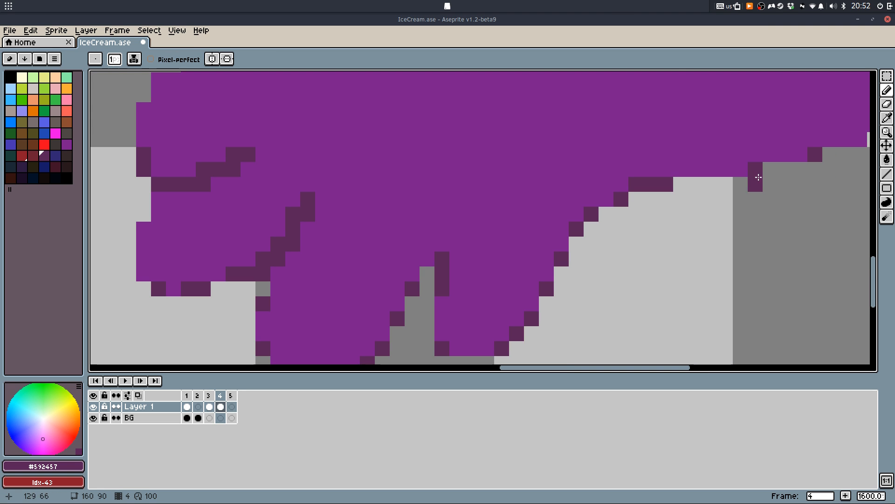
scroll(758, 177, "down", 7)
scroll(650, 258, "up", 6)
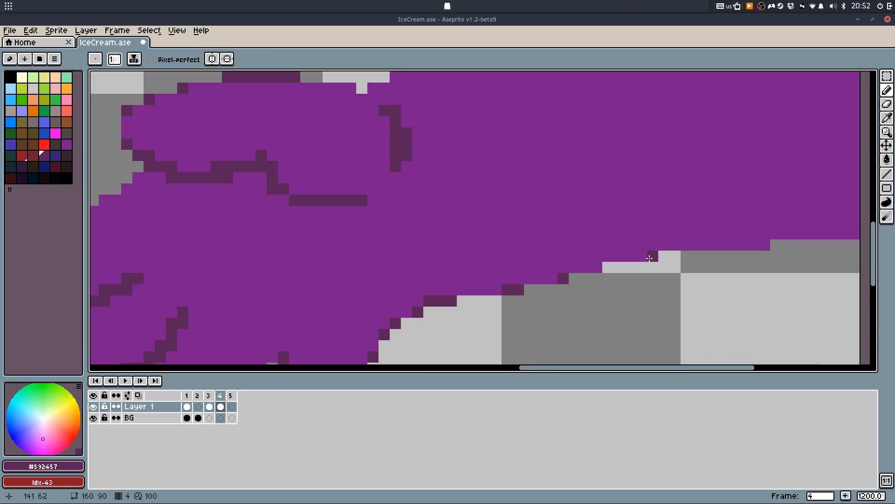
left_click_drag(765, 245, 808, 246)
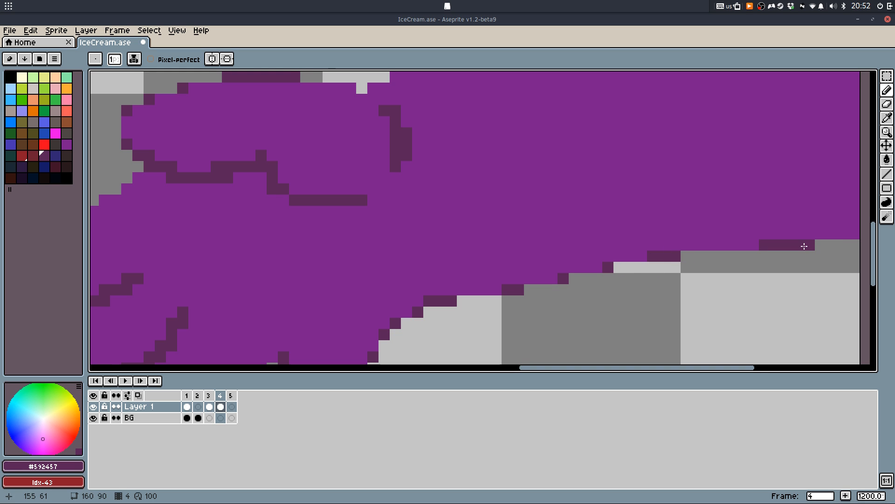
Draw dark purple edge segments along the top of the arm from the canvas edge down to the thumb
mouse_move(631, 148)
left_mouse_down()
mouse_move(614, 280)
mouse_move(604, 292)
left_mouse_up()
left_click_drag(525, 166, 517, 166)
left_click_drag(648, 152, 753, 156)
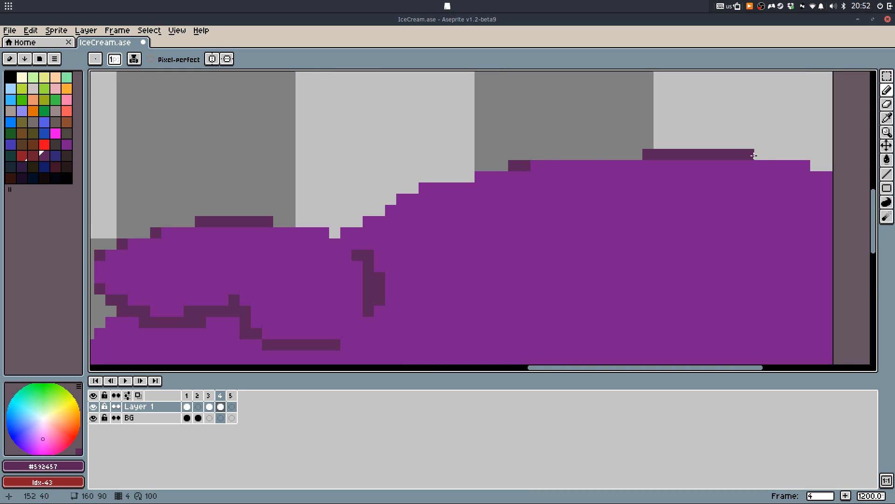
left_click_drag(807, 166, 880, 167)
mouse_move(444, 187)
left_mouse_down()
mouse_move(429, 178)
mouse_move(383, 191)
left_mouse_up()
left_click(355, 211)
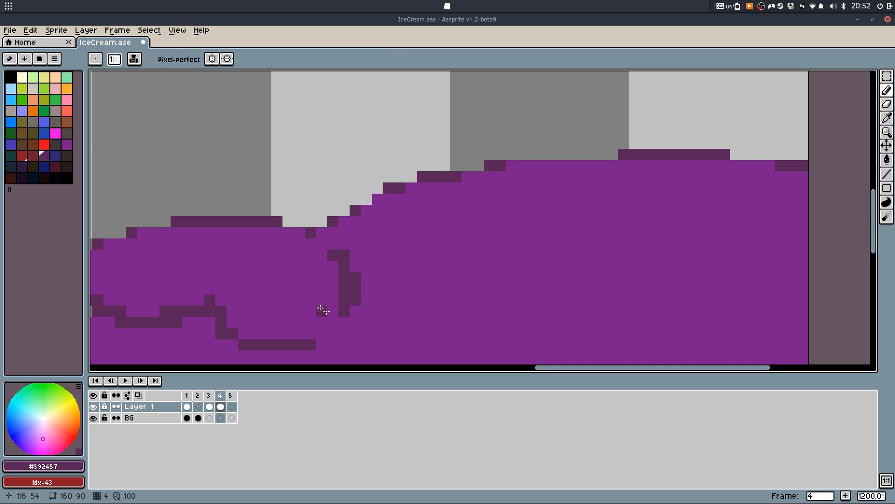
Paint purple over part of the dark outline on top of the thumb, resample the dark purple, and save the file
left_click(236, 240, "alt")
left_click_drag(196, 226, 278, 223)
left_click(243, 222, "alt")
scroll(303, 301, "down", 2)
key("ctrl+s")
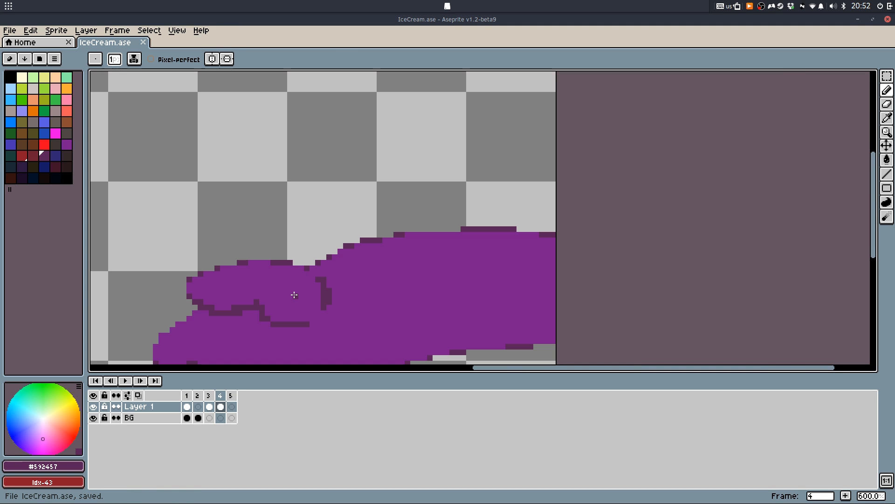
In frame 3, add light green #c4ffa3 pixels to round out both sides of the ice cream, and save the file
left_click_drag(317, 253, 332, 222)
scroll(332, 222, "down", 3)
key("Left")
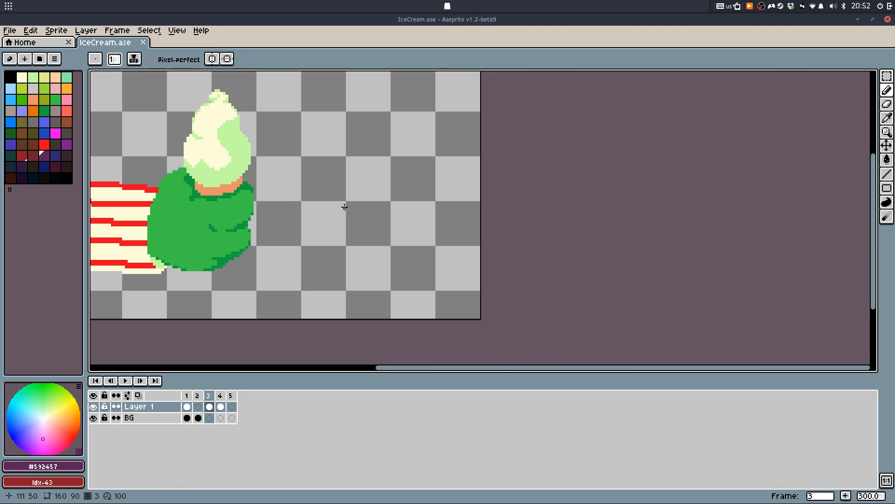
scroll(344, 203, "up", 1)
scroll(214, 232, "up", 2)
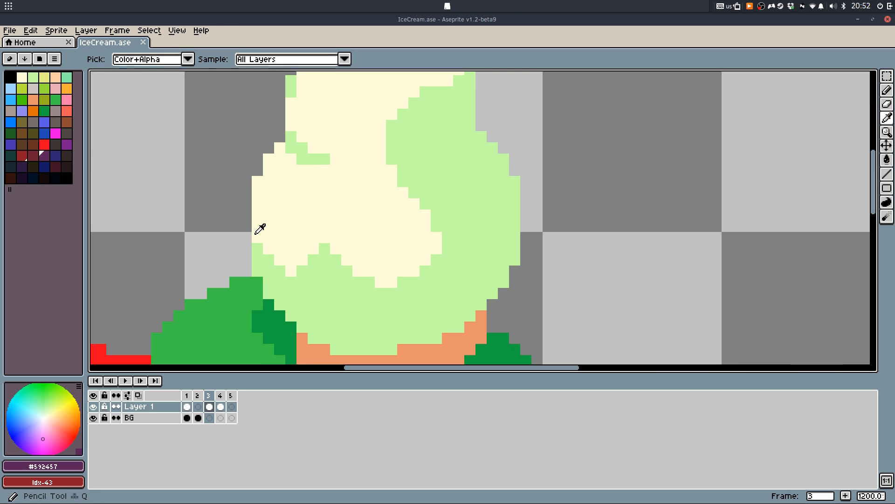
left_click(264, 258, "alt")
mouse_move(246, 264)
left_mouse_down()
mouse_move(246, 211)
mouse_move(251, 247)
left_mouse_up()
key("ctrl+z")
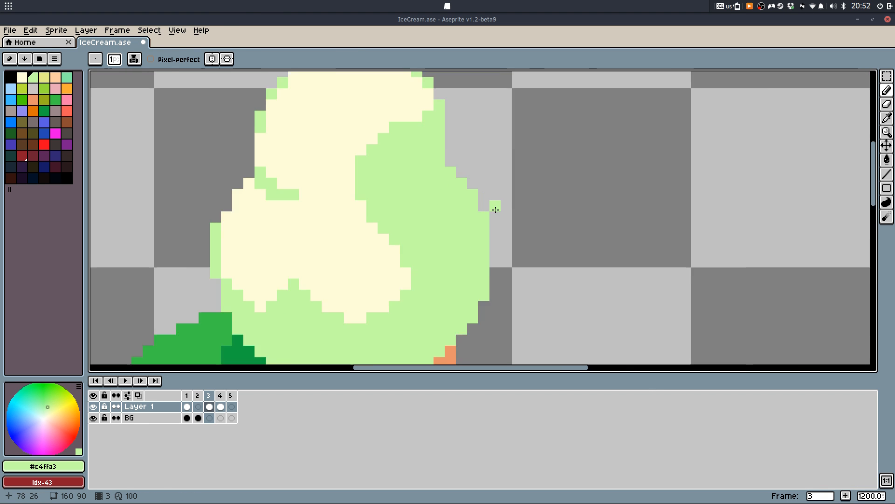
scroll(442, 205, "up", 1)
left_click(487, 241)
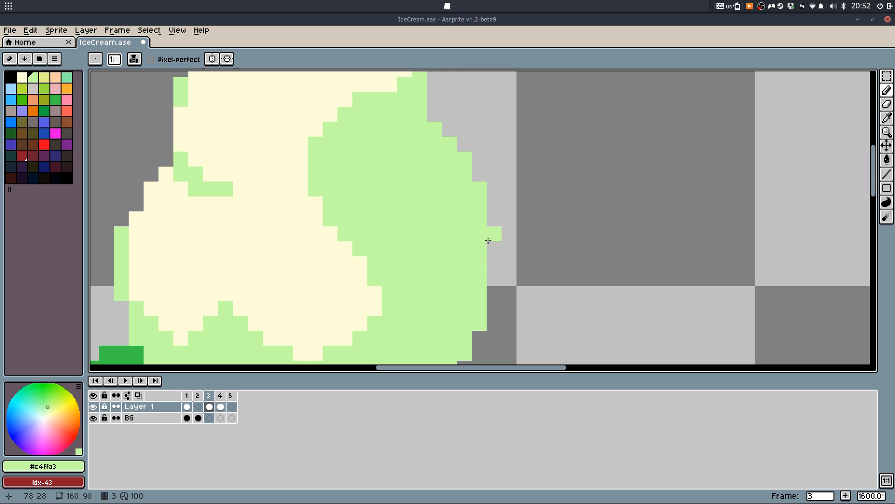
scroll(487, 241, "down", 5)
key("ctrl+s")
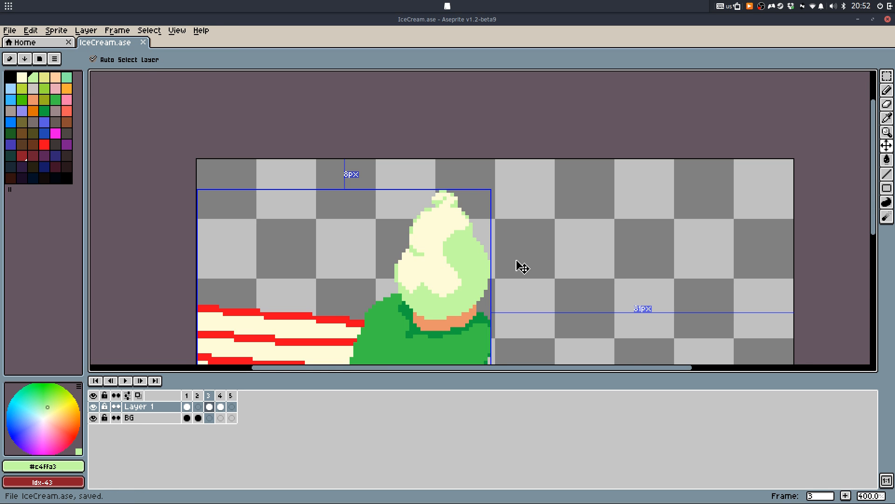
Flip back and forth through frames 1 to 4 to compare the storyboard drawings
scroll(522, 266, "down", 1)
key("Left")
key("Left")
key("Right")
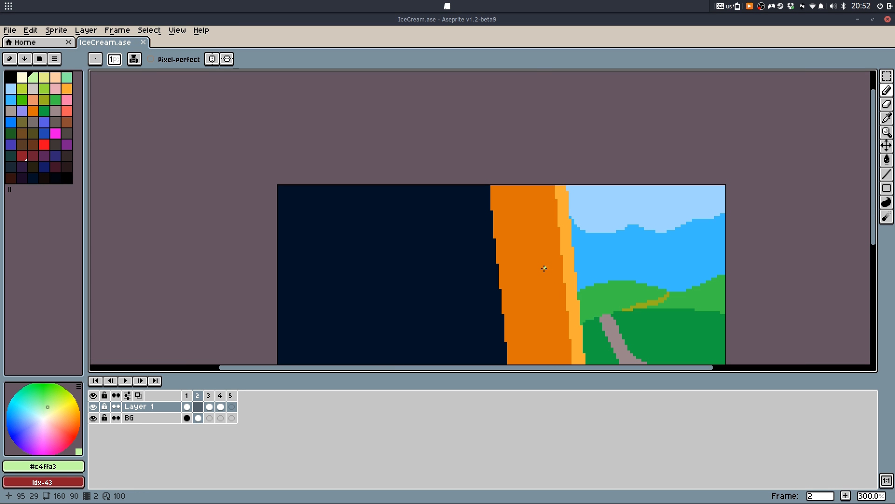
key("Left")
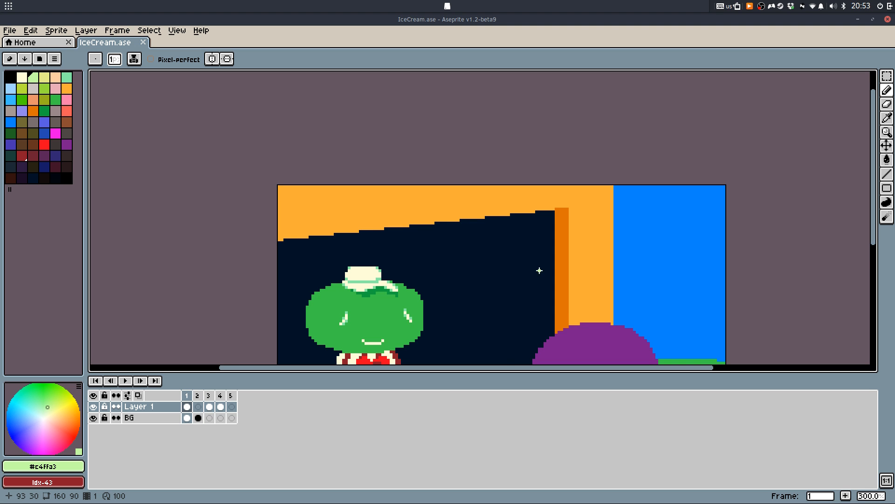
left_click_drag(540, 283, 522, 195)
scroll(522, 194, "down", 1)
key("Right")
key("Right")
key("Left")
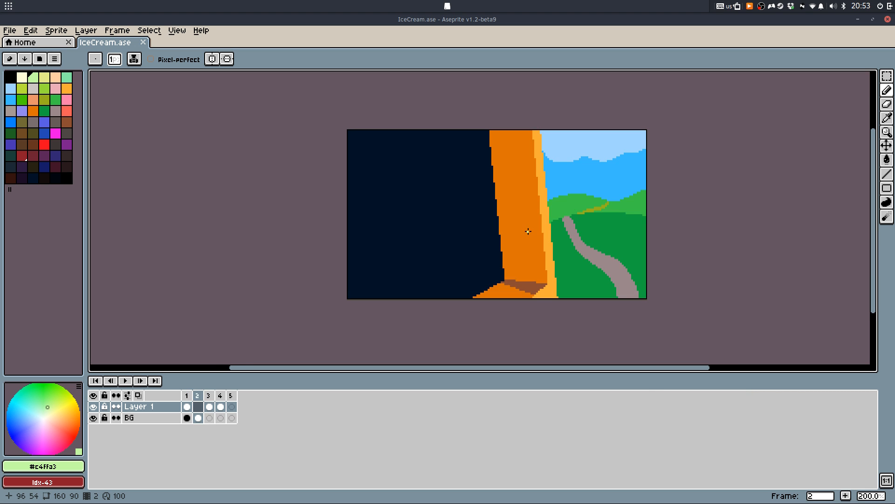
key("Right")
key("Right")
key("Left")
key("Left")
key("Left")
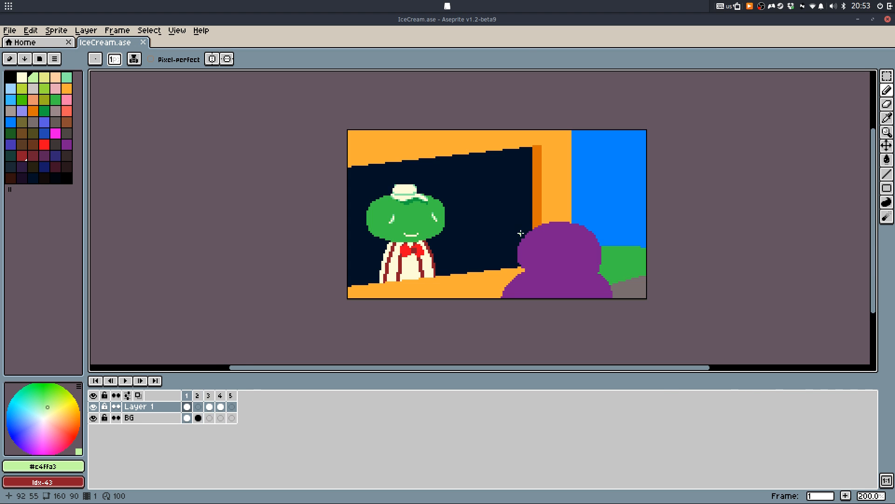
key("Right")
key("Right")
key("Right")
key("Left")
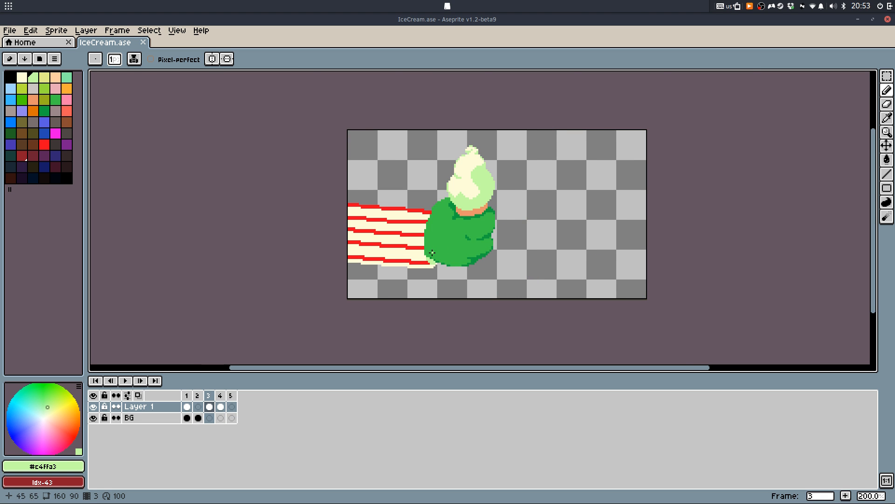
In frame 3, sample the hand's dark green, draw a shadow boundary beside the sleeve, and fill the strip along the wrist
scroll(431, 253, "up", 2)
scroll(419, 234, "up", 2)
left_click(455, 305, "alt")
scroll(455, 306, "down", 1)
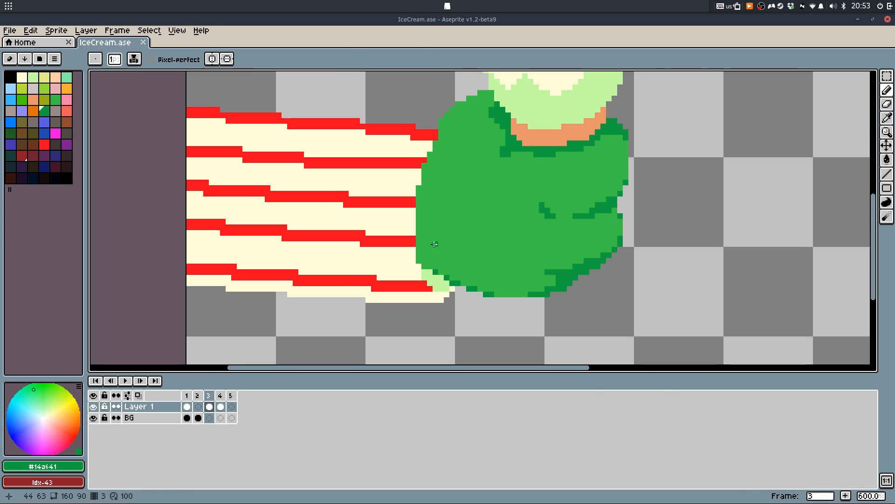
left_click_drag(434, 175, 424, 184)
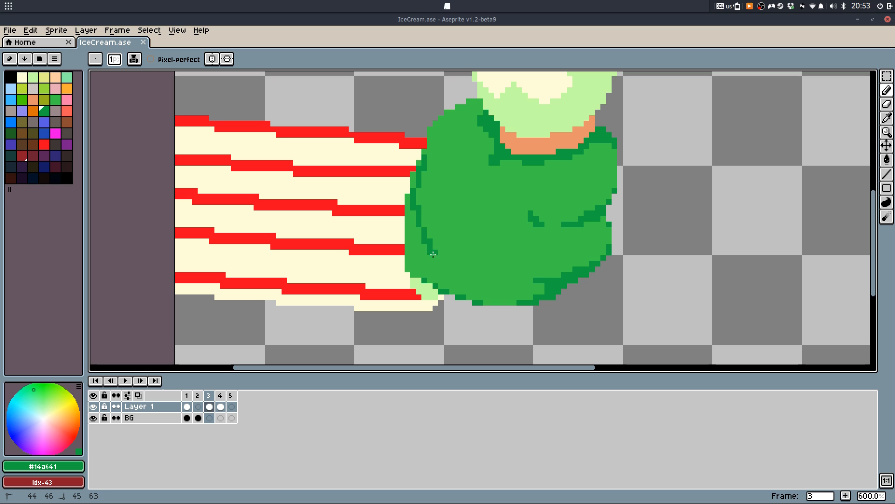
key("g")
left_click(413, 222)
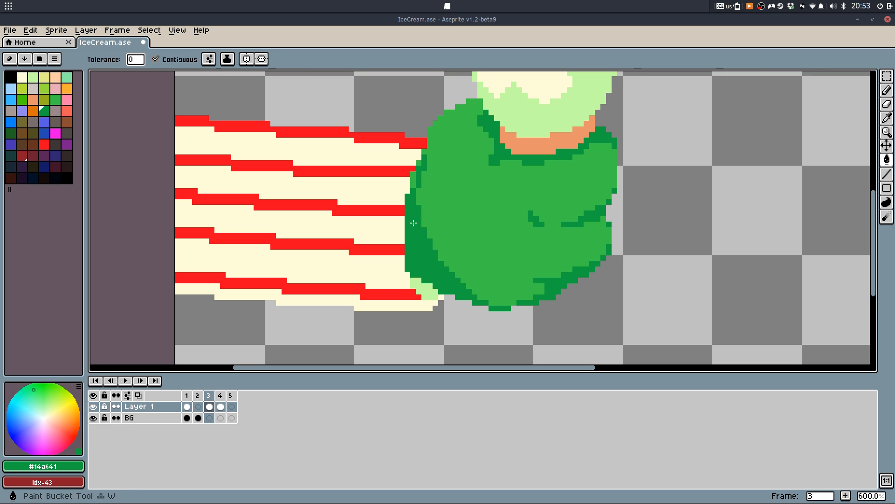
Extend the dark green edge up the back of the hand and add a pointed shadow wedge near the top of the sleeve
scroll(424, 146, "up", 3)
key("b")
left_click(425, 161)
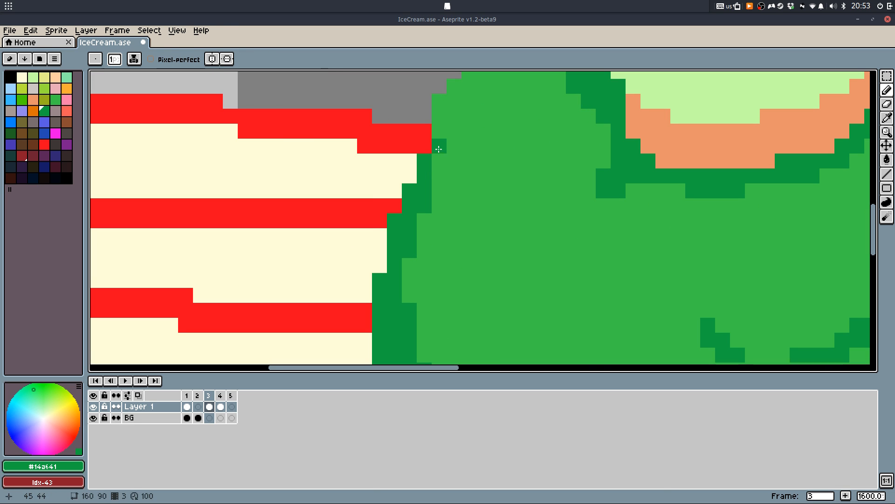
key("ctrl+z")
left_click(440, 86)
left_click_drag(441, 99, 421, 178)
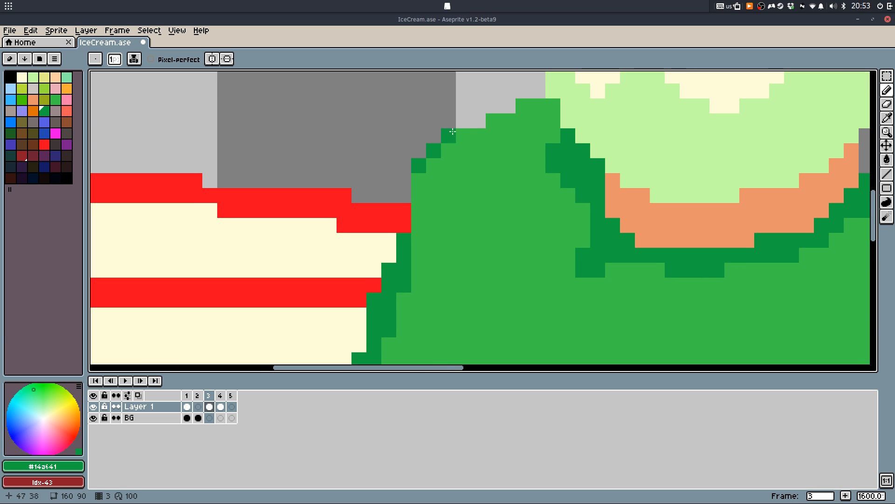
mouse_move(419, 239)
left_mouse_down()
mouse_move(431, 289)
mouse_move(433, 266)
mouse_move(464, 299)
left_mouse_up()
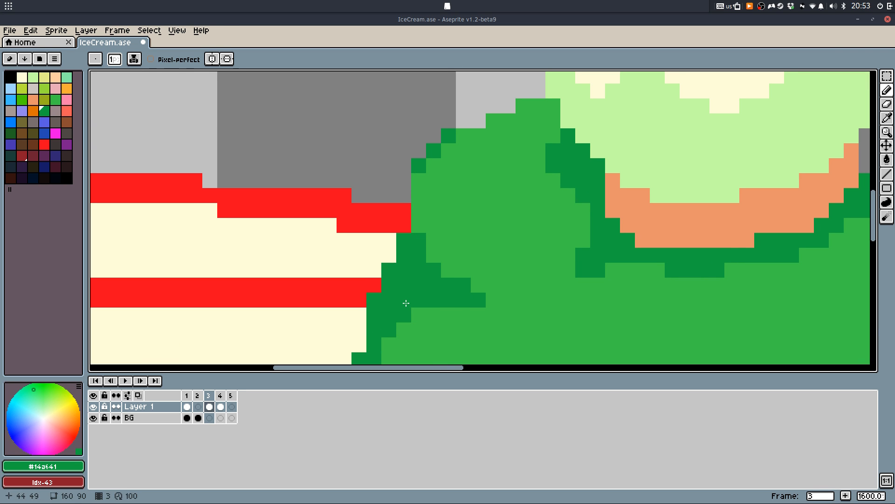
Widen the dark green shading below the wedge along the sleeve side of the hand, fill it in, and save the file
scroll(406, 303, "down", 5)
scroll(398, 233, "up", 3)
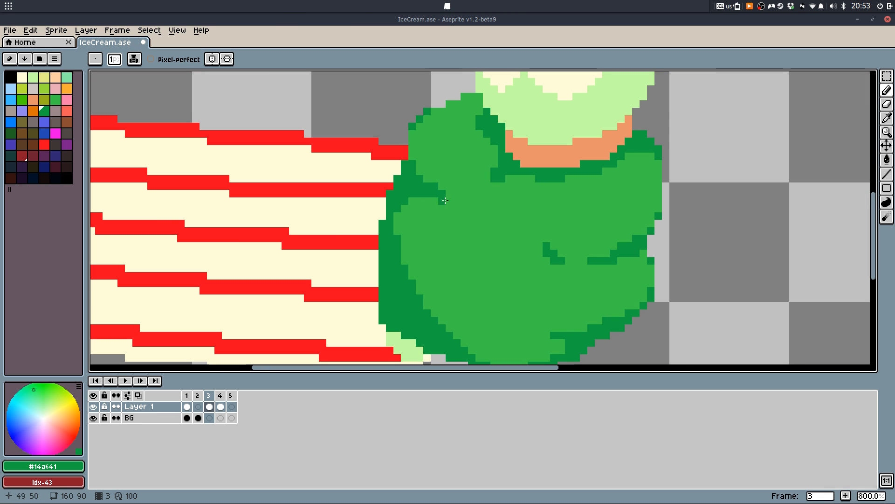
left_click_drag(445, 201, 407, 256)
key("g")
left_click(411, 229)
key("b")
scroll(446, 229, "down", 3)
key("ctrl+s")
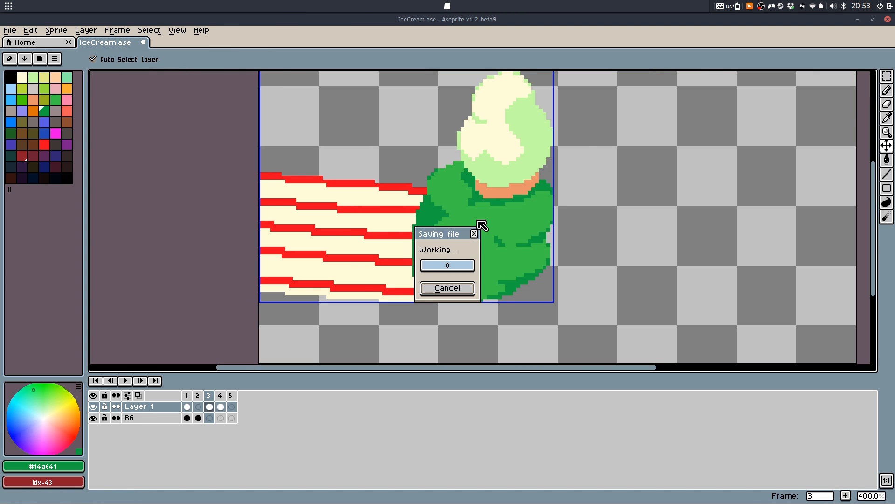
scroll(475, 233, "up", 5)
scroll(453, 248, "down", 2)
scroll(466, 241, "up", 2)
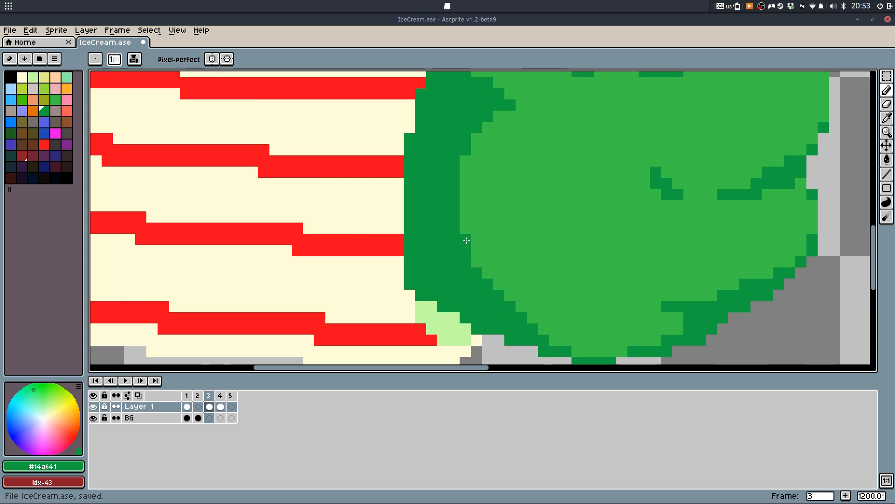
scroll(513, 205, "down", 7)
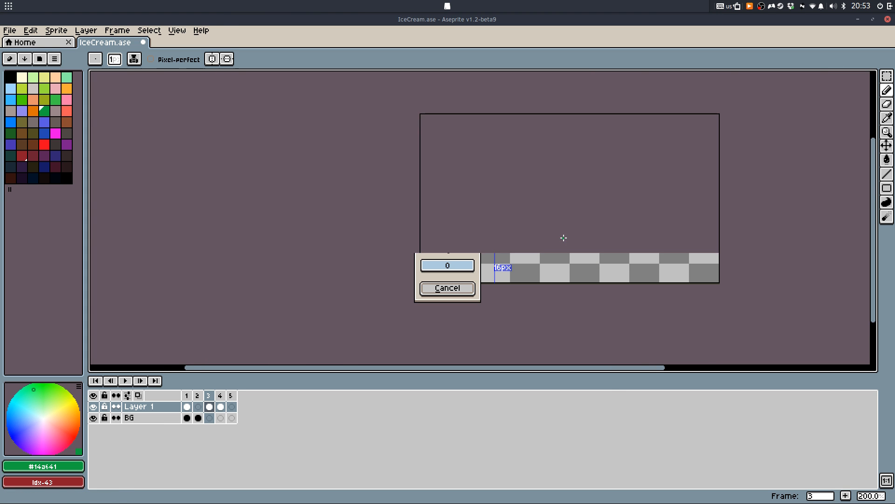
scroll(564, 238, "up", 7)
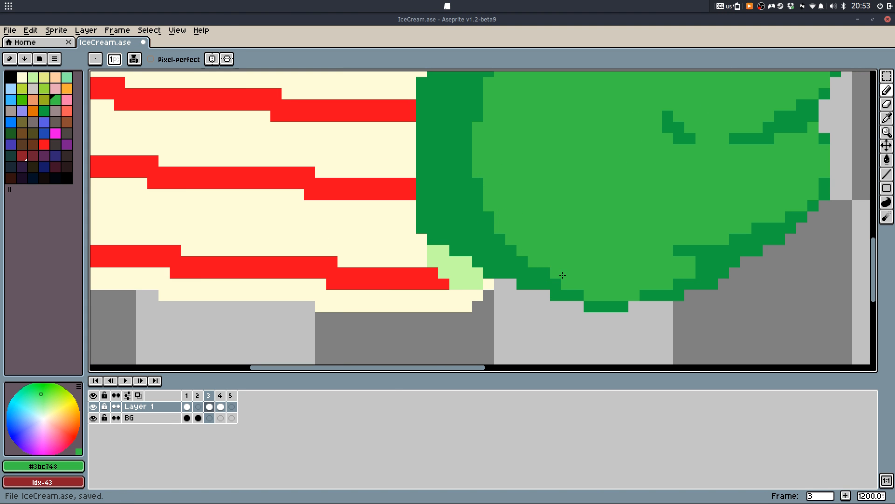
scroll(563, 275, "down", 7)
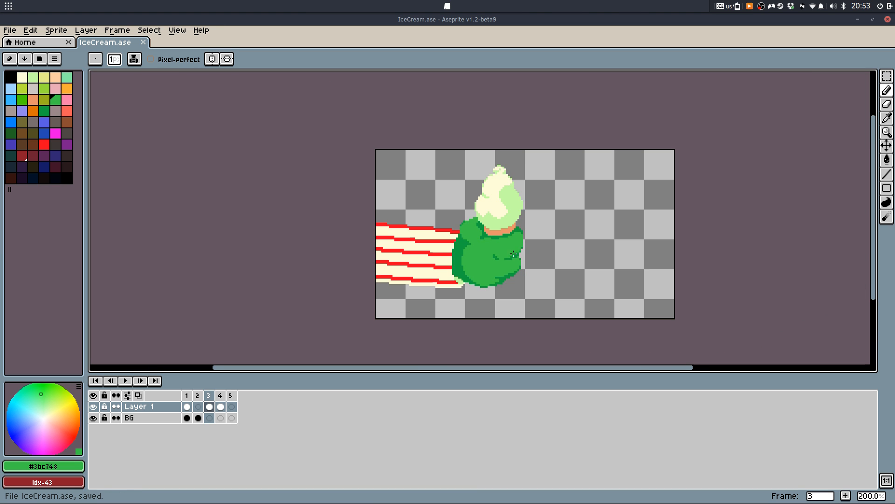
In frame 4, draw a dark purple #592457 line across the finger bases and paint #791c8c purple over creases at the thumb's base
key("Right")
scroll(560, 299, "up", 5)
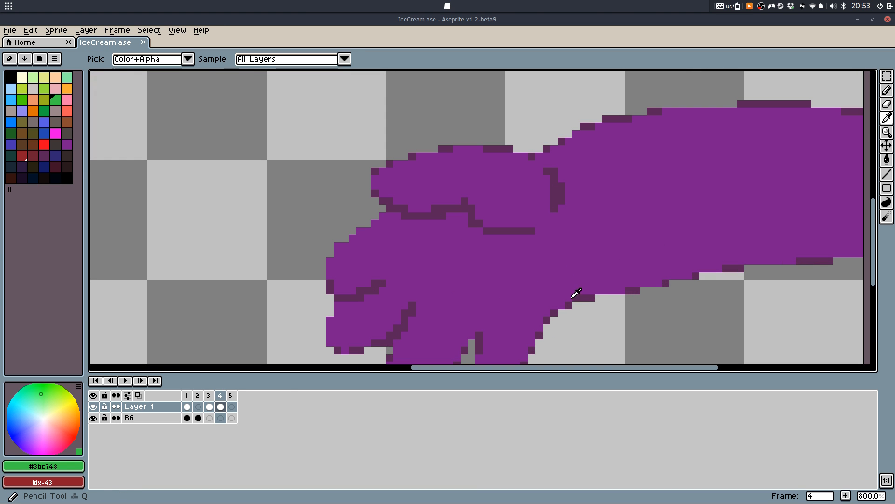
left_click(582, 294, "alt")
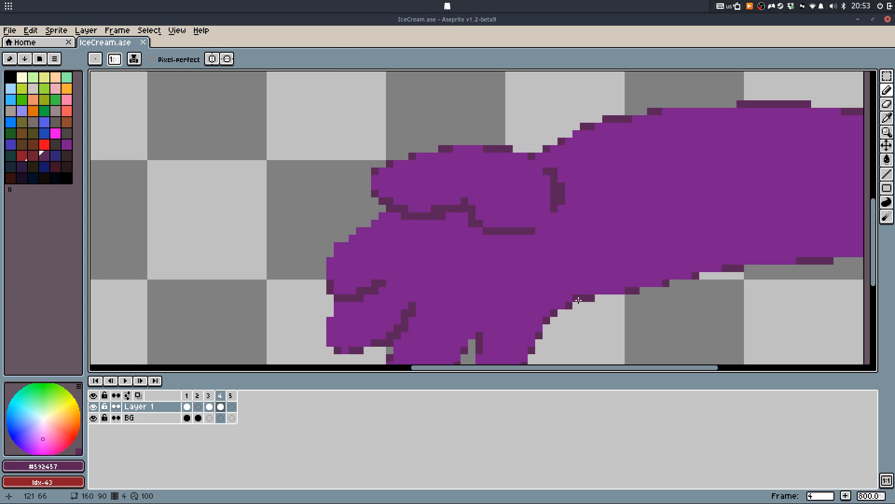
mouse_move(399, 236)
left_mouse_down()
mouse_move(453, 258)
mouse_move(459, 252)
left_mouse_up()
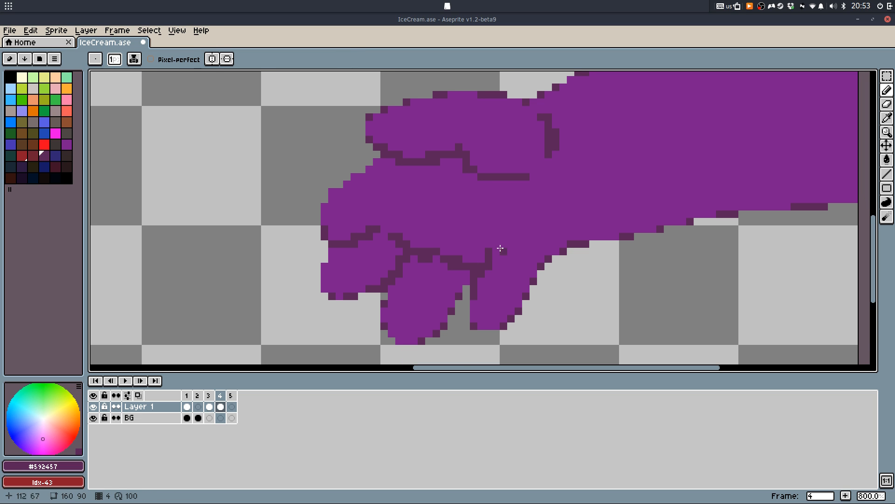
left_click(501, 248, "alt")
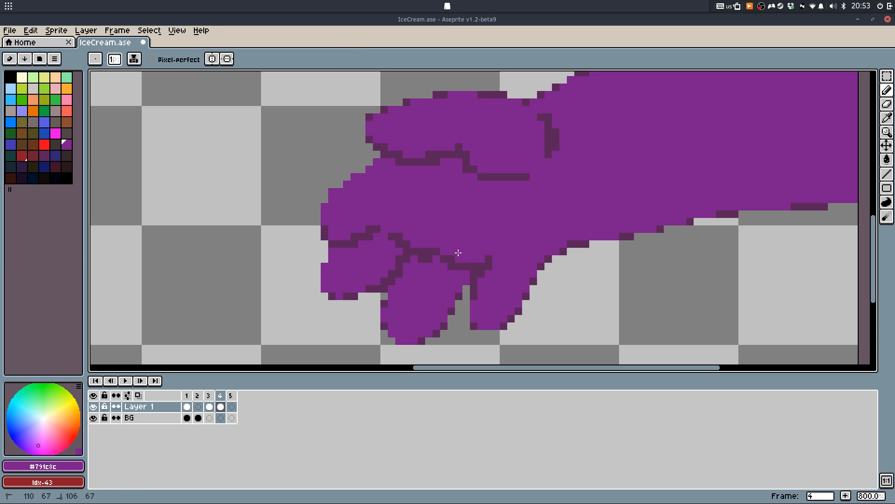
left_click_drag(527, 177, 480, 180)
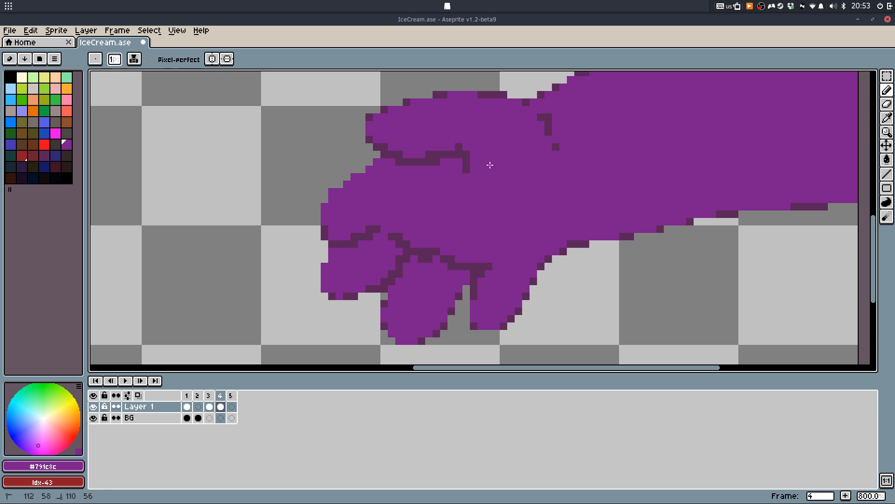
Select the thumb with its base, exclude part of the area below it, and move it about 6 pixels away from the arm
scroll(461, 200, "up", 2)
key("m")
mouse_move(340, 105)
left_mouse_down()
mouse_move(527, 208)
mouse_move(532, 201)
left_mouse_up()
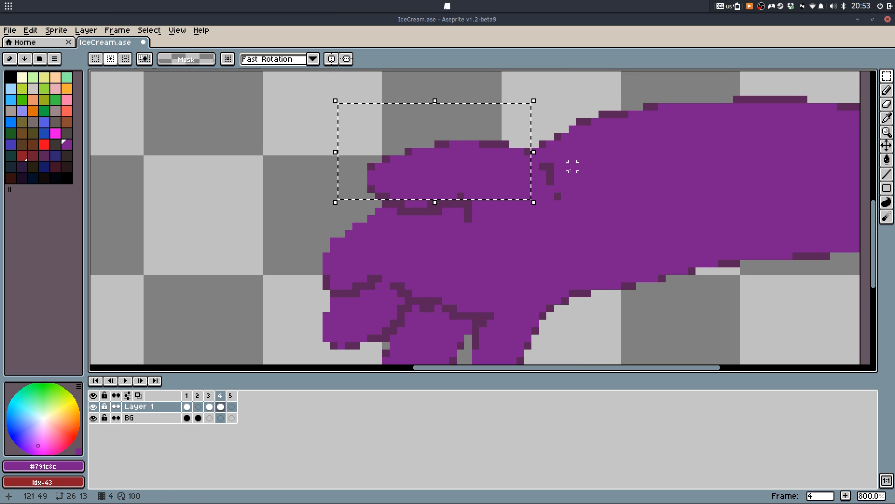
left_click_drag(605, 149, 520, 206)
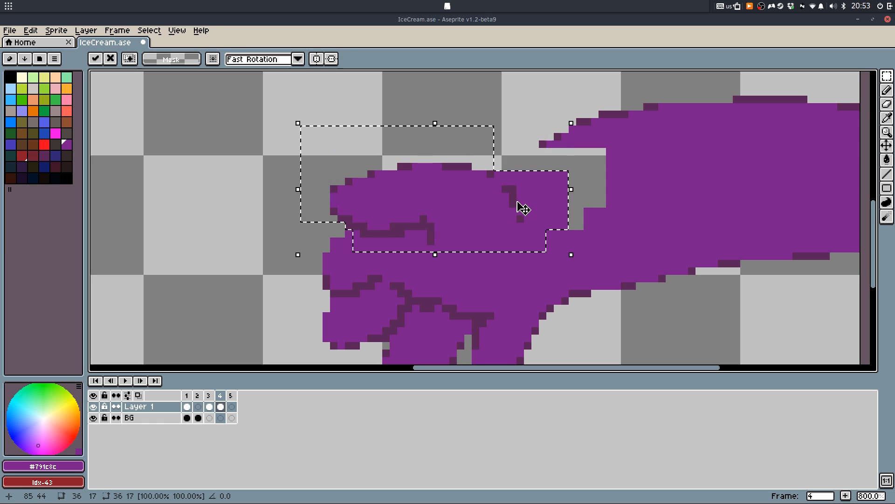
key("ctrl+z")
key("ctrl+z")
key("ctrl+shift+z")
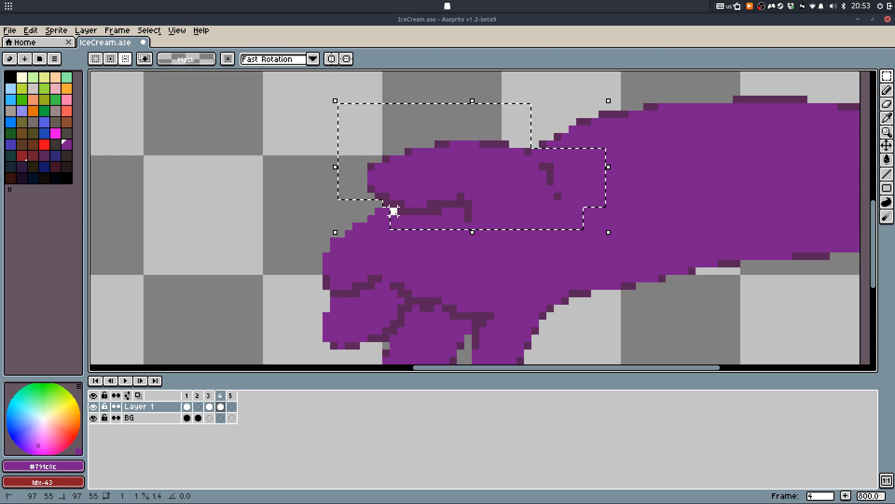
left_click_drag(434, 217, 333, 262)
left_click_drag(546, 189, 494, 182)
scroll(494, 182, "down", 1)
left_click(519, 215)
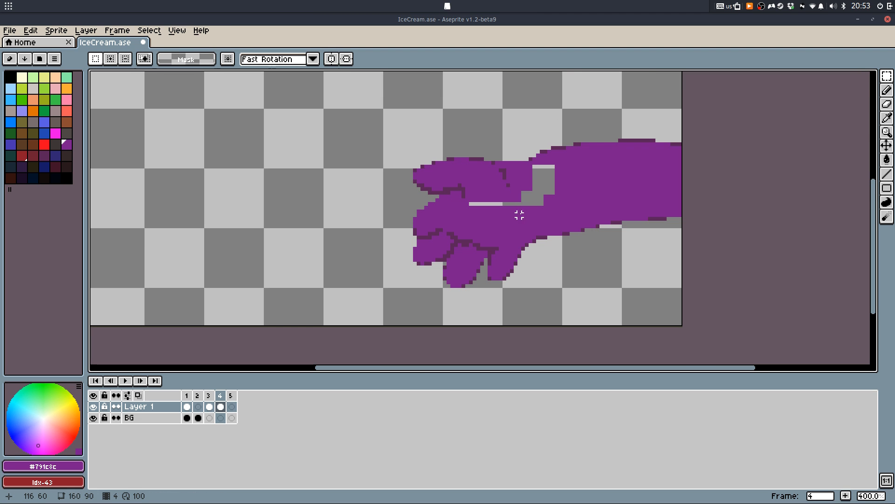
Erase the surplus purple between the moved thumb and the top of the arm to form a notch
scroll(529, 186, "up", 4)
key("b")
key("e")
left_click(421, 105)
key("ctrl+z")
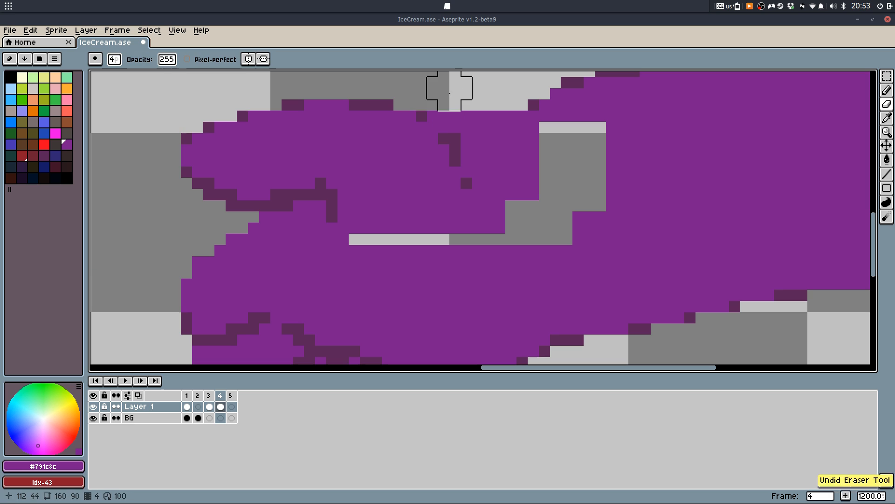
left_click_drag(479, 116, 489, 114)
left_click(501, 126)
Fill the transparent gap left behind the moved thumb with the arm's purple #791c8c
key("q")
left_click(528, 141, "alt")
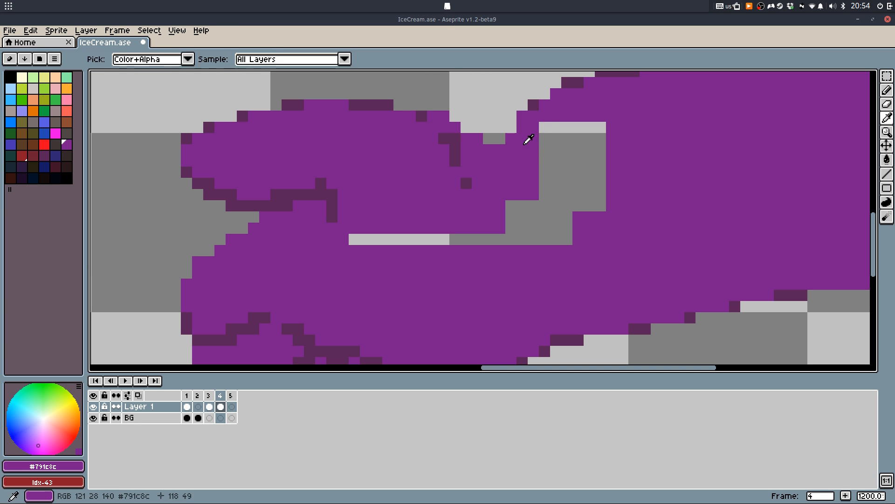
key("g")
left_click(548, 150)
key("q")
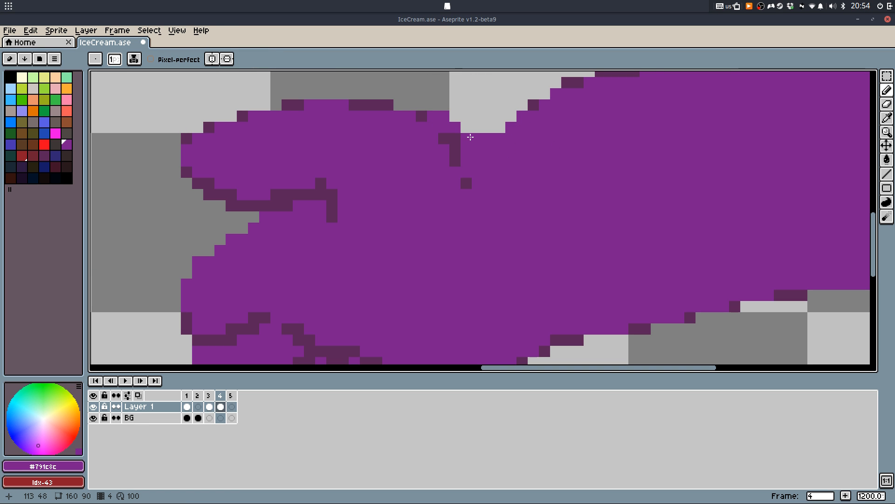
Trim the top of the thumb's base into a downward slope and outline it with dark purple #592457 pixels
left_click_drag(488, 165, 485, 179)
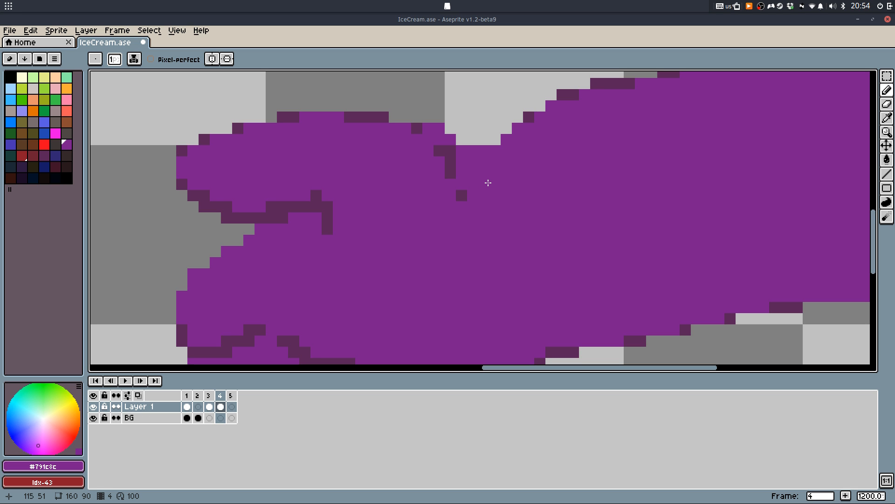
scroll(488, 182, "down", 8)
scroll(496, 186, "up", 1)
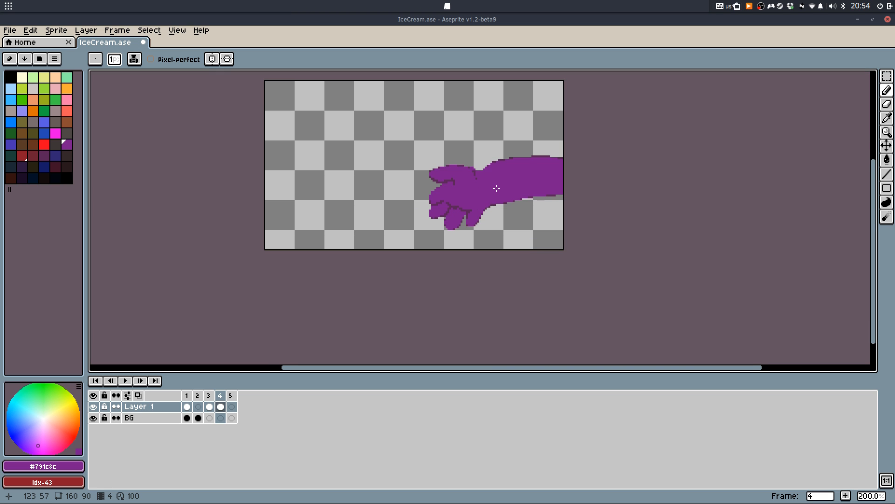
left_click_drag(497, 186, 494, 228)
scroll(474, 224, "up", 6)
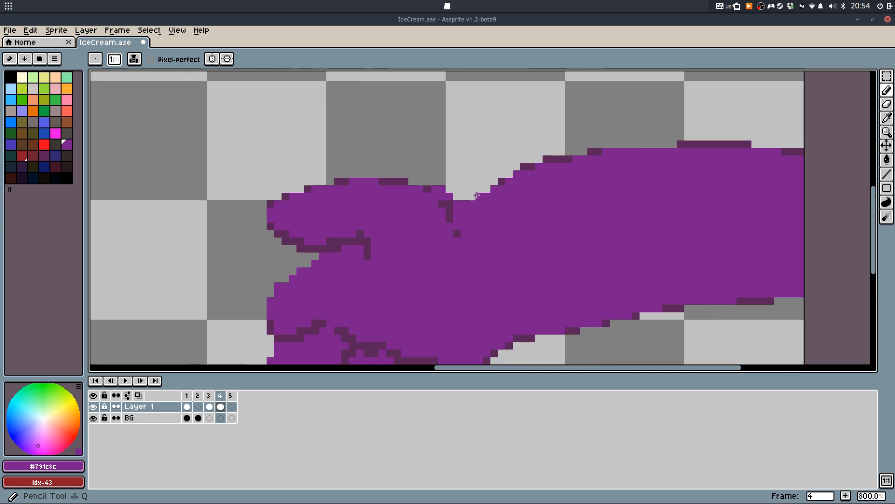
key("e")
left_click(406, 183)
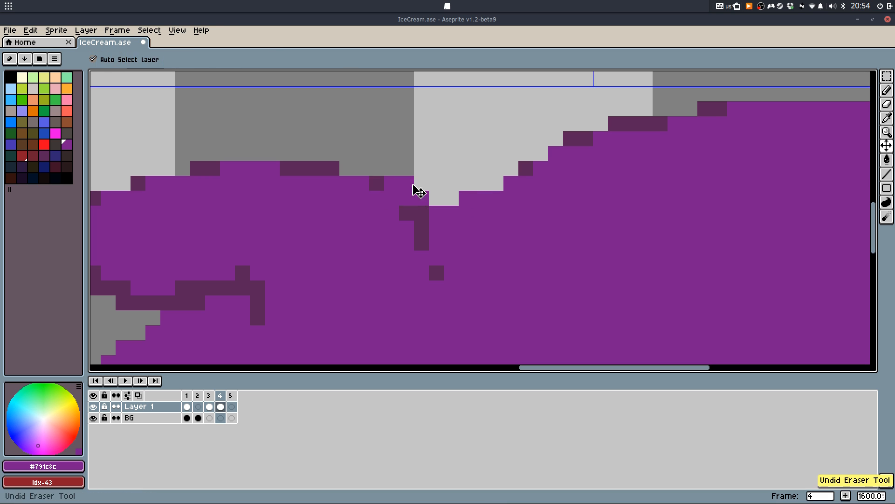
left_click(400, 211, "alt")
left_click(390, 197)
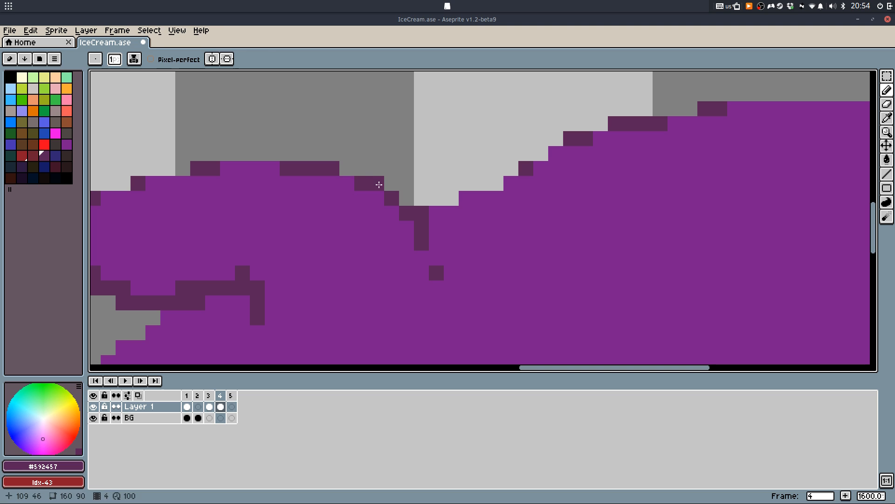
key("e")
left_click(387, 172)
key("q")
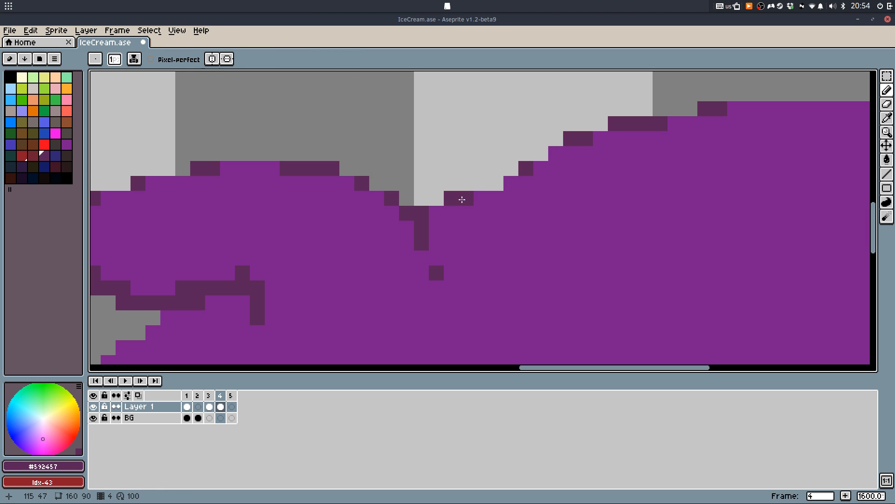
Place stepped dark purple pixels along the arm's upper edge from the thumb notch, clean up the extra ones, and save the file
left_click(484, 184)
left_click(494, 195, "alt")
left_click(467, 198)
left_click(499, 184)
left_click(522, 168, "alt")
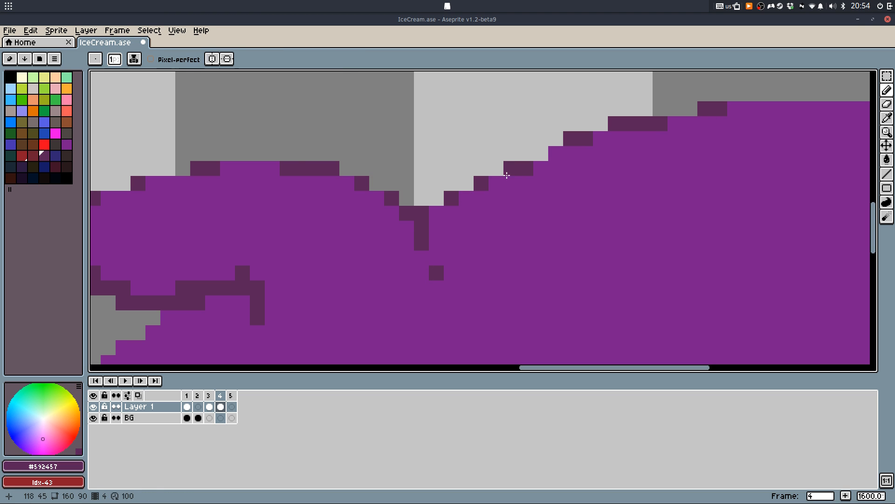
left_click(532, 183, "alt")
left_click(512, 167, "alt")
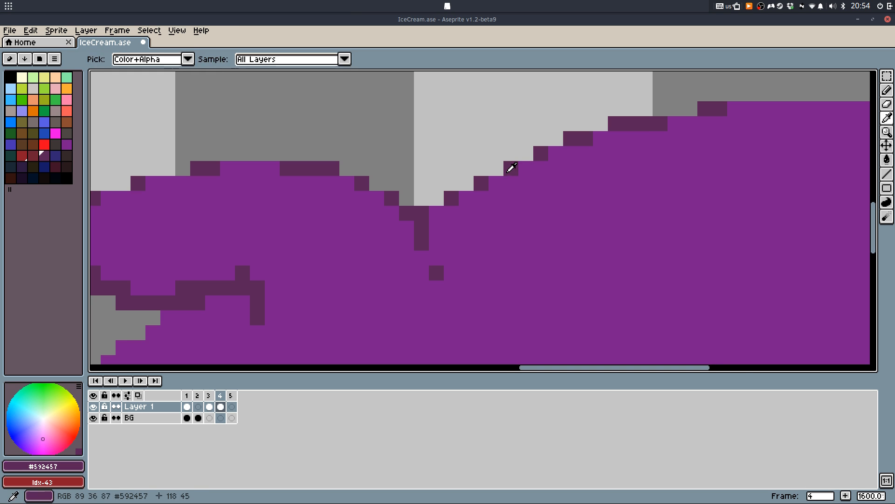
scroll(510, 166, "down", 4)
scroll(574, 168, "up", 2)
scroll(564, 175, "down", 3)
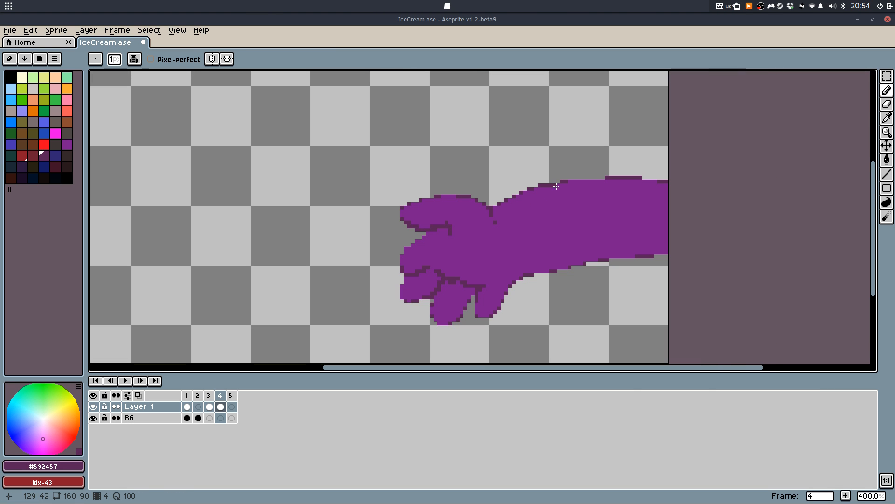
key("ctrl+s")
Try to lengthen a dark purple segment along the top of the arm, undo that stroke, and save the file
scroll(601, 182, "up", 6)
key("b")
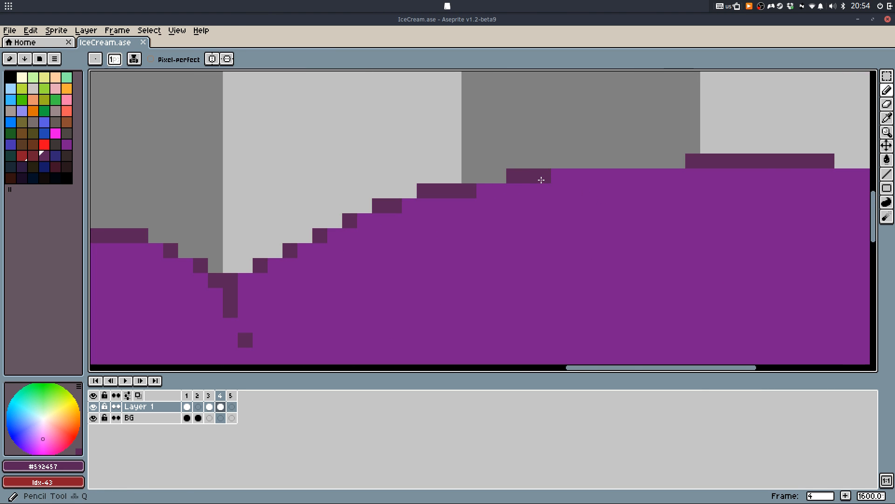
left_click_drag(558, 175, 588, 175)
key("ctrl+z")
scroll(721, 159, "down", 6)
key("ctrl+s")
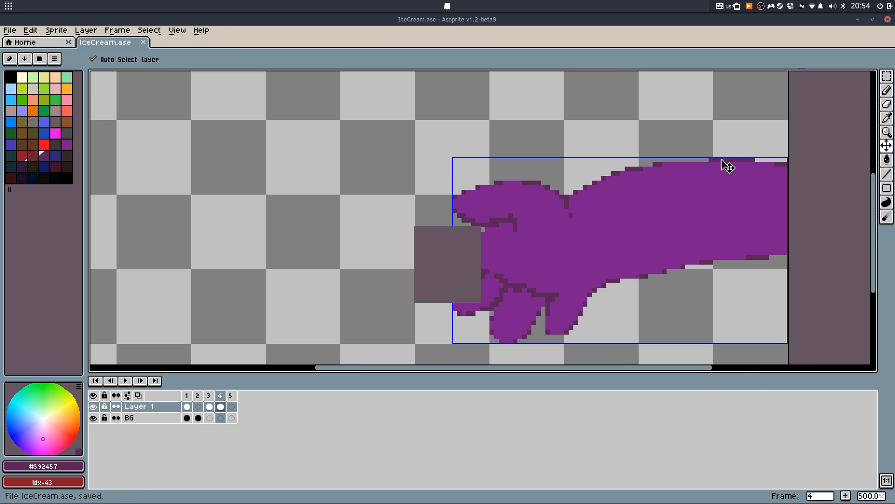
Break the dark purple #592457 line along the arm's top edge into short segments using the arm's #791c8c, and save the file
scroll(721, 163, "up", 5)
left_click_drag(638, 159, 688, 158)
left_click(666, 180, "alt")
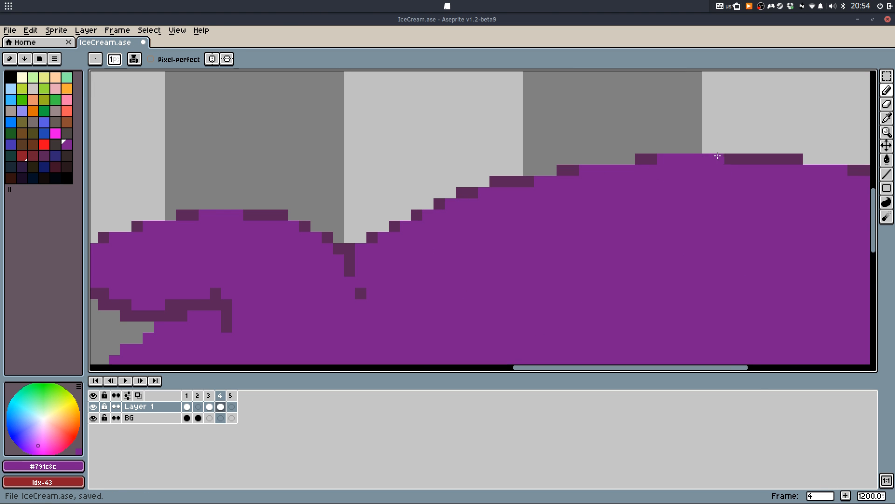
left_click(793, 158, "alt")
left_click(703, 165)
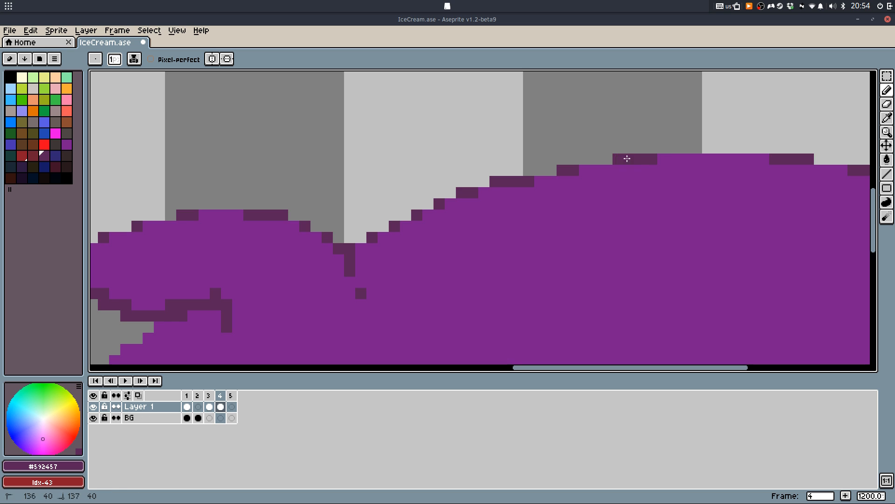
scroll(627, 159, "down", 6)
key("ctrl+s")
scroll(586, 224, "up", 1)
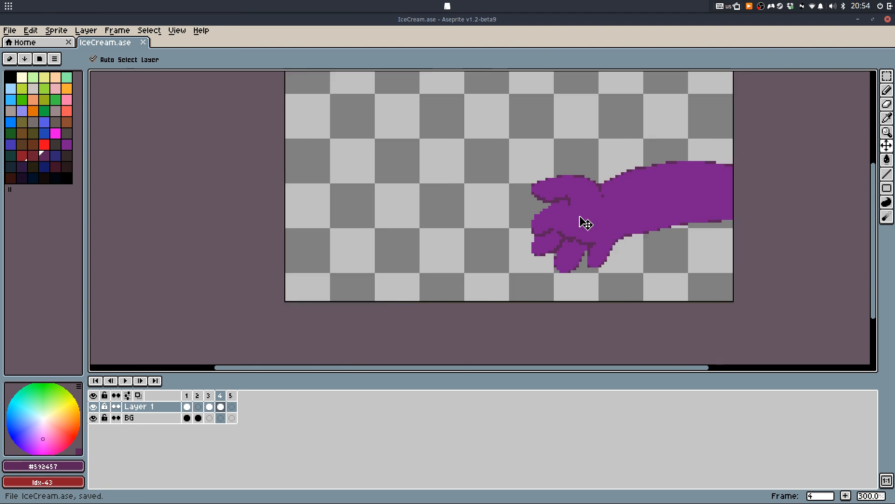
Clean up the dark purple line under the index finger into even steps, correcting stray pixels with the arm's purple #791c8c
scroll(586, 224, "up", 7)
left_click(457, 226, "alt")
mouse_move(457, 225)
left_mouse_down()
mouse_move(442, 246)
mouse_move(444, 308)
mouse_move(498, 285)
mouse_move(470, 284)
mouse_move(462, 303)
mouse_move(492, 258)
mouse_move(513, 308)
mouse_move(474, 330)
left_mouse_up()
left_click(526, 287, "alt")
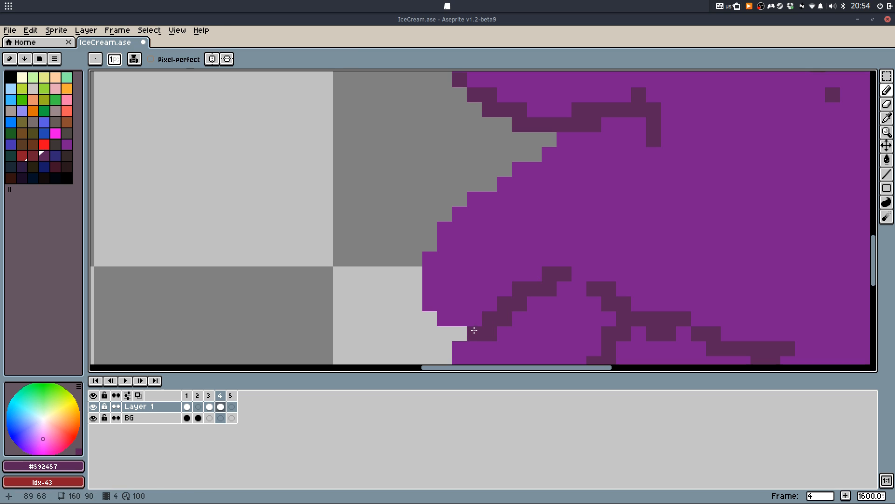
left_click(522, 276, "alt")
left_click(520, 288)
left_click(506, 298, "alt")
left_click(535, 303)
left_click(501, 295, "alt")
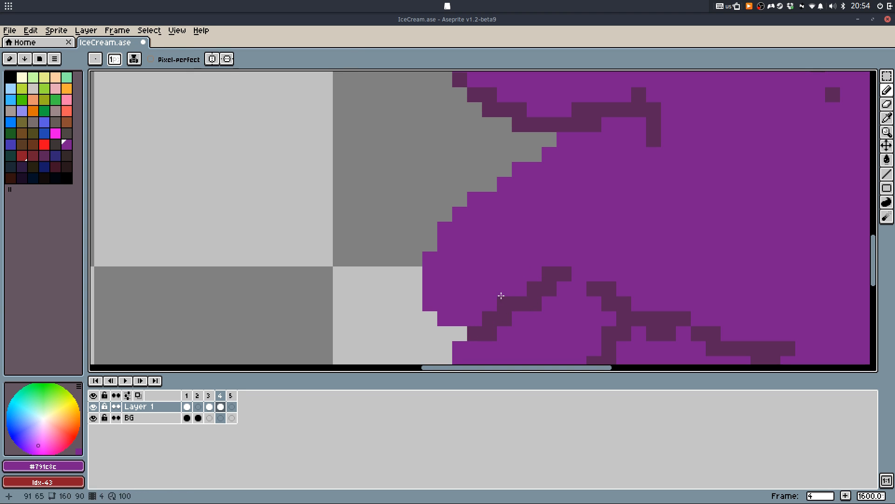
left_click(503, 301)
Place stepped dark purple #592457 pixels along the index finger's upper edge toward the thumb, and save the file
left_click(525, 307, "alt")
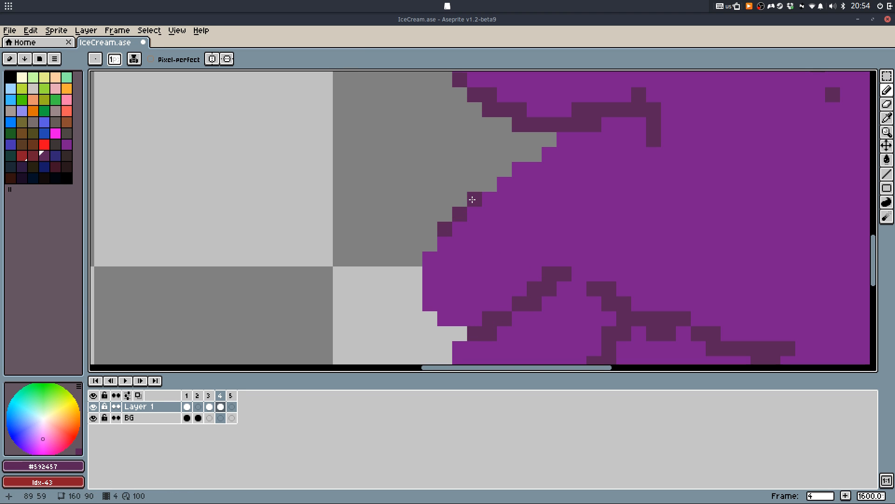
left_click(489, 184)
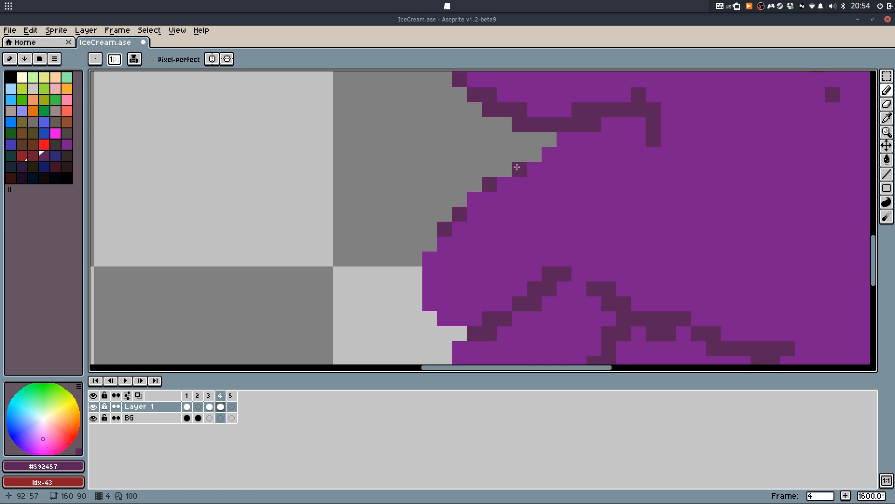
left_click(533, 155)
scroll(559, 145, "down", 8)
scroll(583, 168, "up", 1)
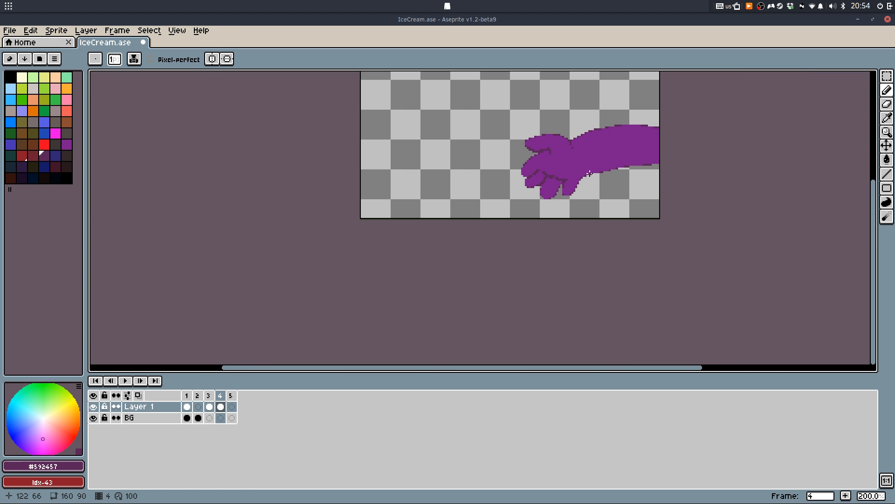
key("ctrl+s")
Step through the storyboard frames to review them, ending on frame 1
key("Left")
key("Left")
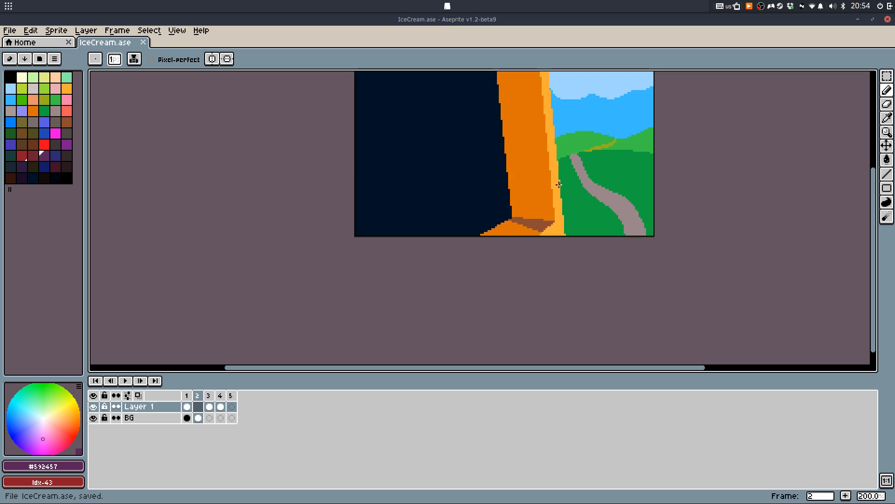
key("Right")
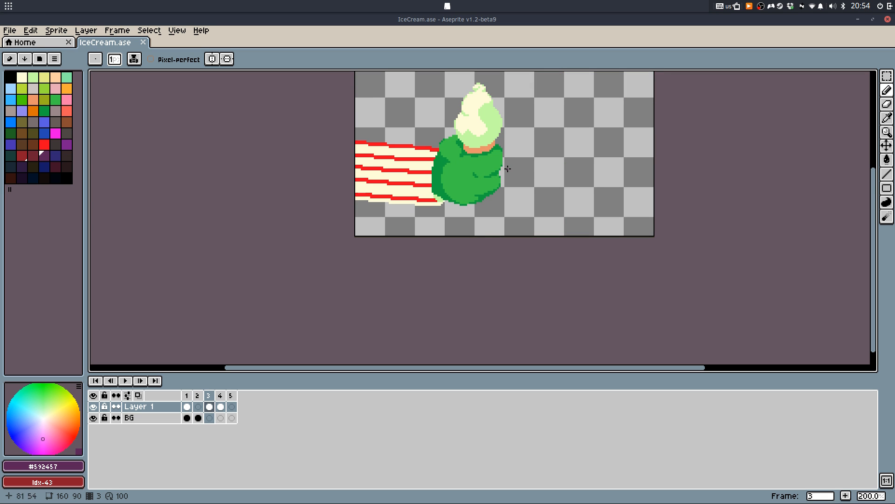
key("Right")
key("Right")
key("Right")
key("Right")
key("Right")
key("Right")
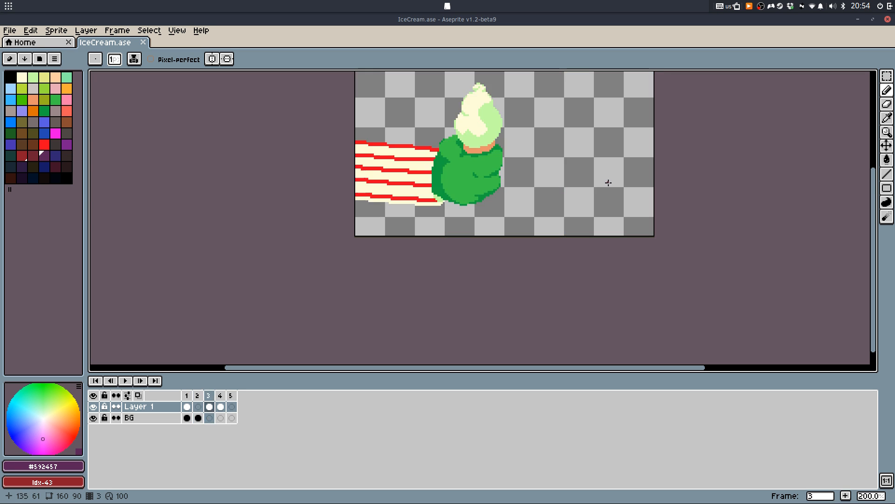
key("Left")
key("Left")
key("Left")
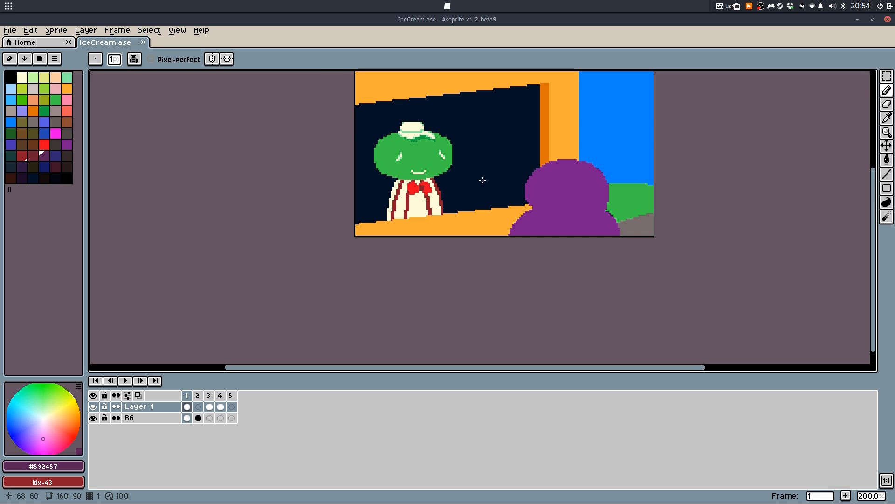
Draw black curves for the two angry eyes on the purple character's head in frame 1
scroll(364, 138, "up", 2)
scroll(400, 160, "right", 5)
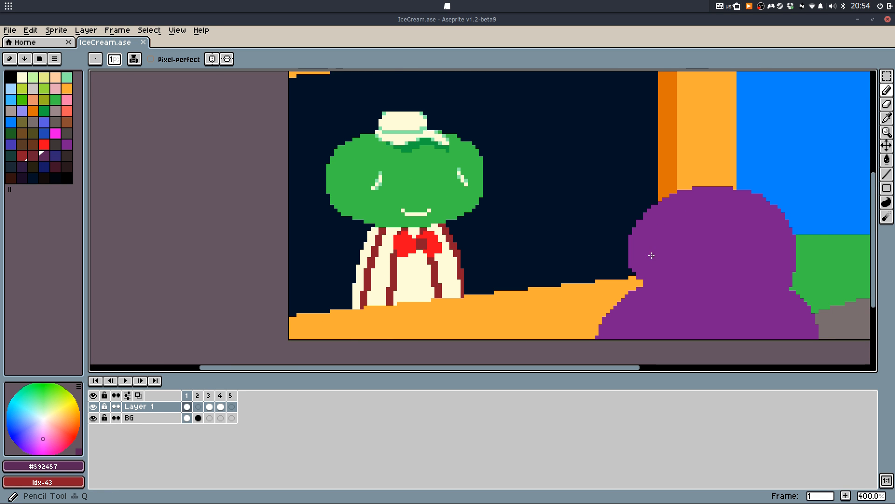
scroll(495, 208, "up", 3)
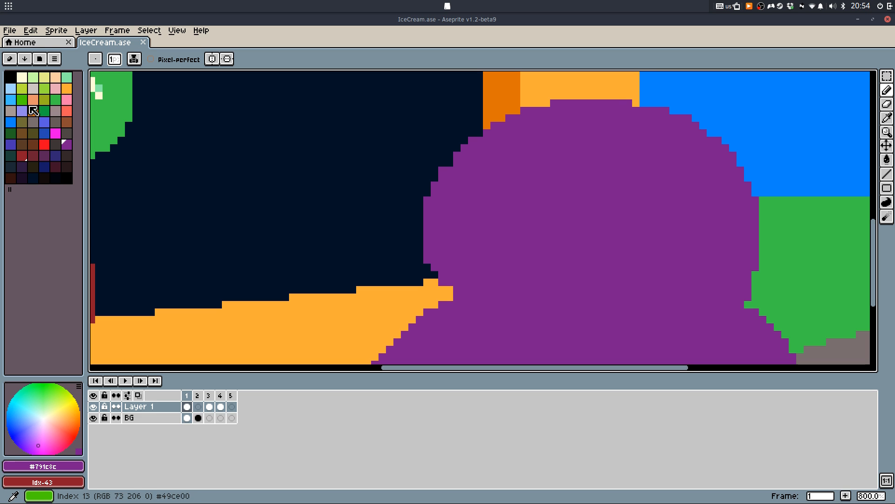
left_click(67, 177)
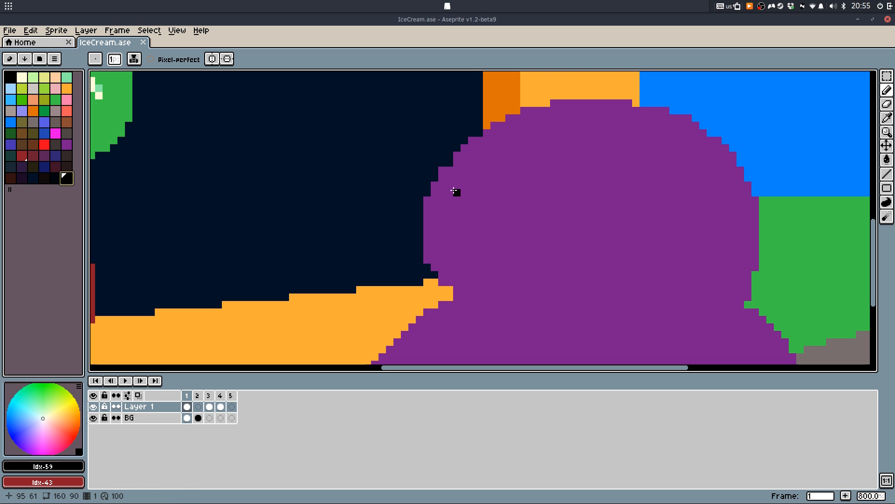
left_click_drag(457, 191, 503, 240)
mouse_move(462, 275)
left_mouse_down()
mouse_move(508, 276)
mouse_move(544, 304)
mouse_move(510, 272)
mouse_move(539, 306)
left_mouse_up()
key("ctrl+z")
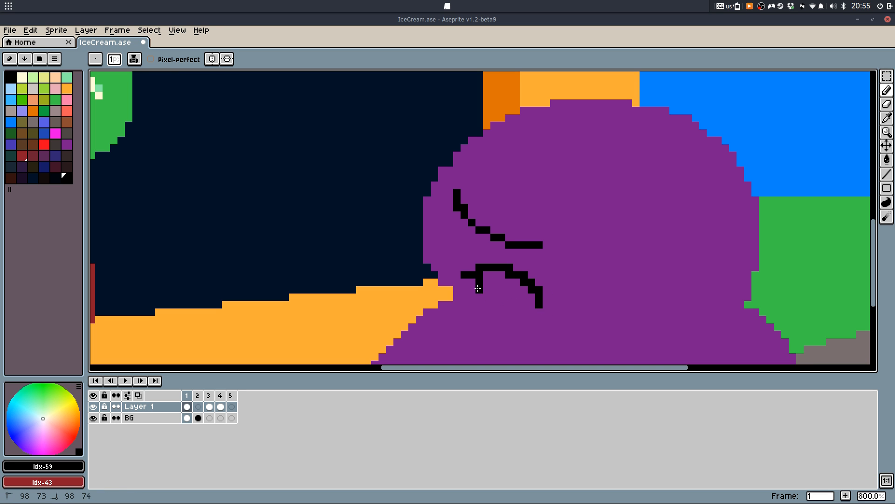
Fill the lower eye outline with black and trim its stray edge pixels with purple #791c8c
key("g")
left_click(512, 292)
key("b")
scroll(512, 302, "up", 3)
left_click(592, 329, "alt")
left_click_drag(592, 328, 595, 279)
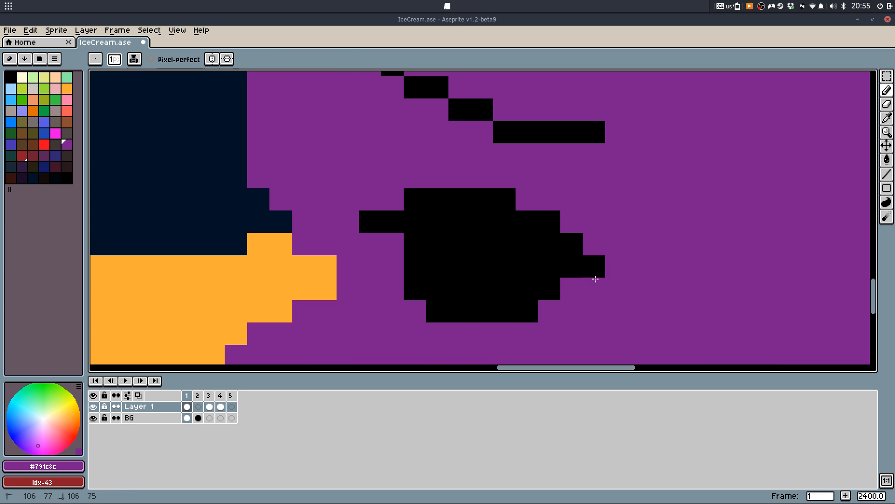
key("ctrl+z")
left_click(365, 219)
Paint the cream #fffdd9 white of the lower eye across its upper half
left_click(22, 78)
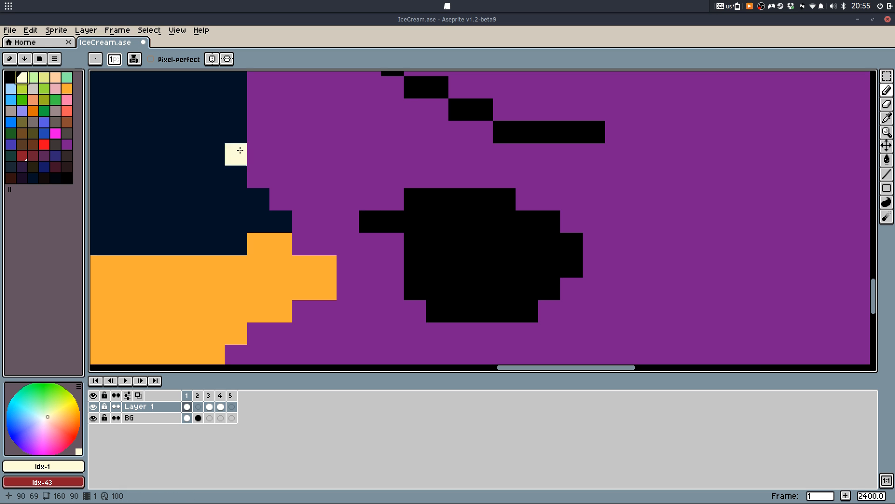
mouse_move(392, 220)
left_mouse_down()
mouse_move(433, 220)
mouse_move(395, 209)
mouse_move(375, 216)
mouse_move(436, 204)
mouse_move(415, 203)
mouse_move(498, 203)
mouse_move(453, 231)
left_mouse_up()
left_click(371, 220)
key("ctrl+z")
left_click_drag(524, 227, 502, 243)
left_click(460, 261, "alt")
left_click(437, 243)
left_click(505, 230, "alt")
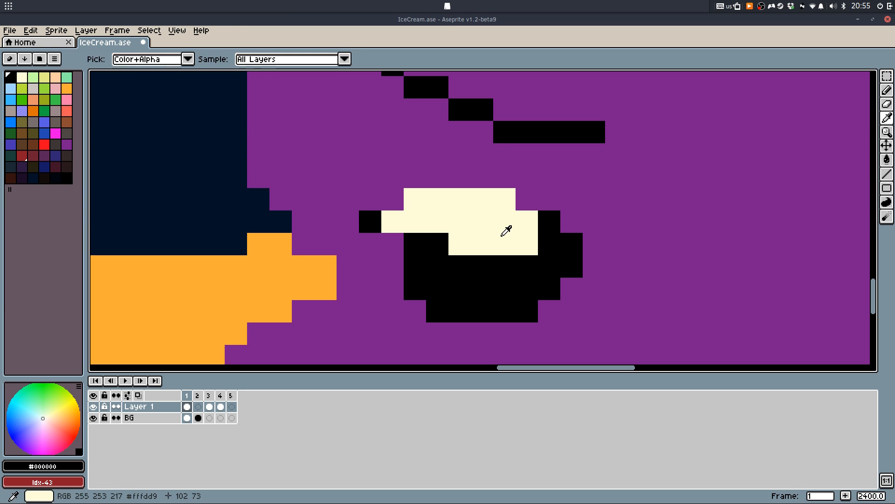
Thicken the black line of the upper eye along its whole slanted length
scroll(449, 208, "down", 2)
left_click(429, 178, "alt")
mouse_move(425, 154)
left_mouse_down()
mouse_move(543, 252)
mouse_move(536, 248)
mouse_move(545, 239)
mouse_move(528, 264)
left_mouse_up()
left_click(582, 222, "alt")
left_click(513, 290, "alt")
left_click(483, 238)
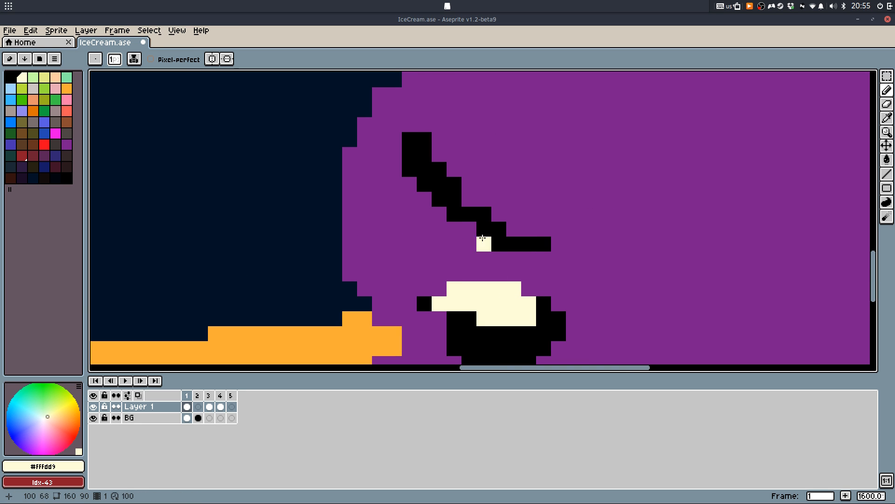
Add cream #fffdd9 pixels along the inner side of the upper eye's top end
left_click(440, 199, "alt")
mouse_move(455, 200)
left_mouse_down()
mouse_move(457, 182)
mouse_move(442, 175)
mouse_move(427, 139)
mouse_move(435, 186)
left_mouse_up()
left_click(440, 177, "alt")
left_click(434, 154)
left_click(422, 183, "alt")
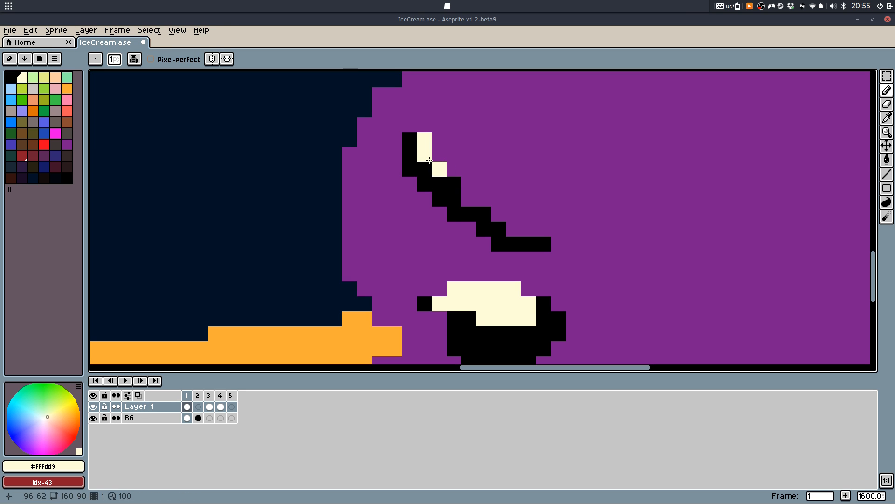
Thicken the underside of the upper eye with black steps and remove its long tail with purple #791c8c
left_click(436, 186, "alt")
left_click(420, 180)
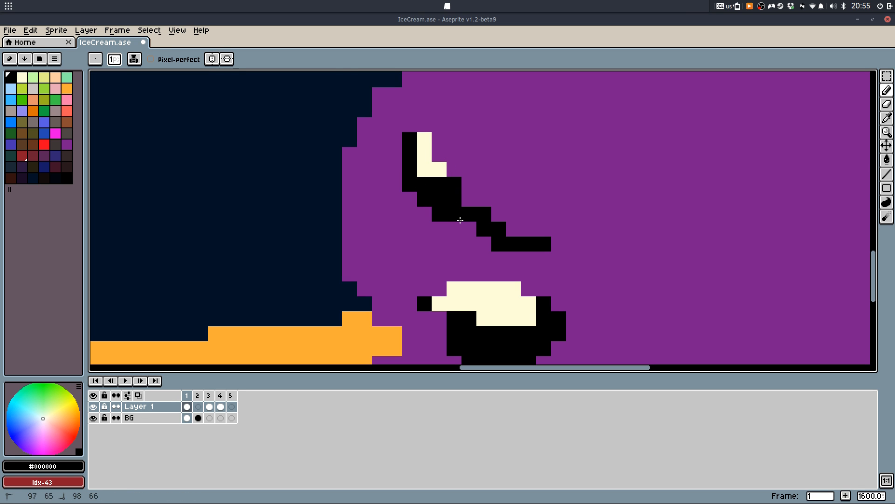
left_click(480, 243, "alt")
left_click(479, 231)
left_click(545, 229, "alt")
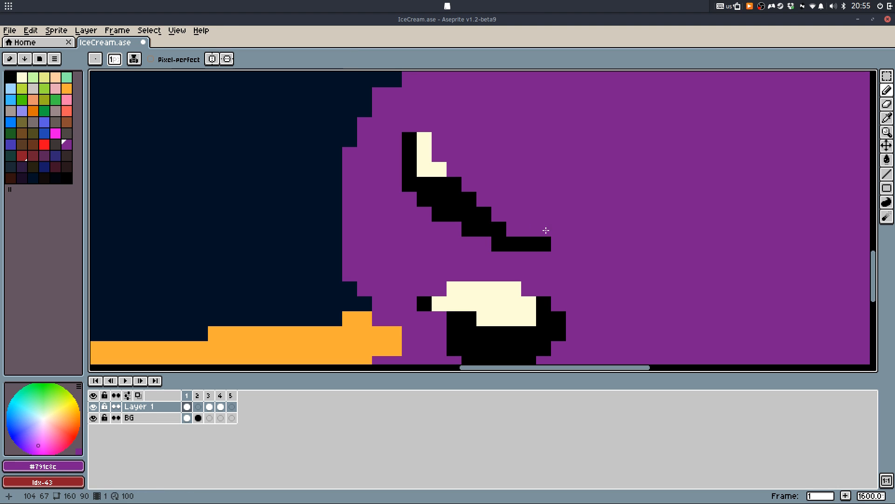
left_click_drag(495, 244, 548, 244)
Extend the upper eye's cream #fffdd9 area one pixel further down into the black
scroll(513, 196, "down", 2)
scroll(513, 195, "up", 4)
left_click(513, 195, "alt")
left_click(512, 218)
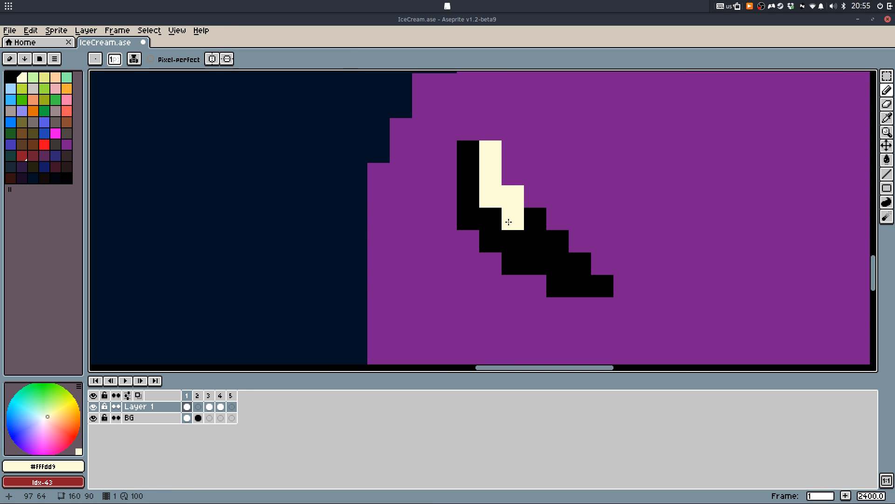
left_click(535, 219)
scroll(535, 218, "down", 9)
Reshape the lower eye's cream area, extending it toward the outer corner and blackening its inner corner and lower edge
scroll(582, 172, "up", 7)
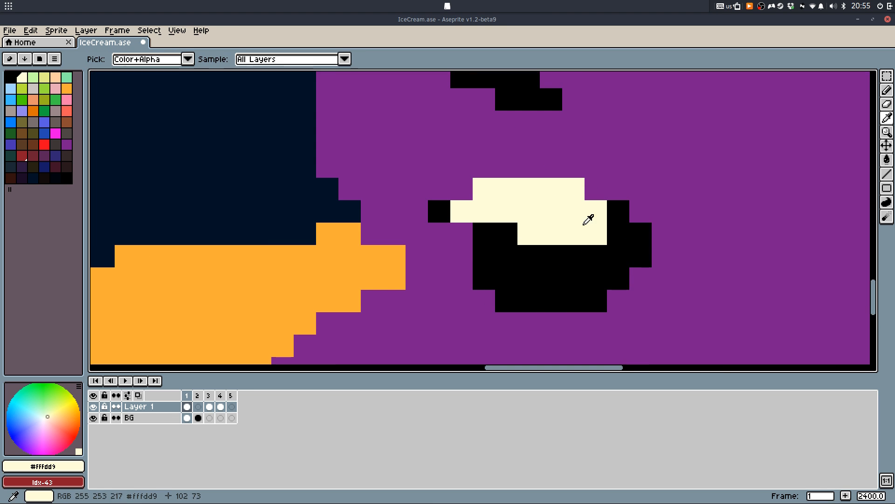
left_click(584, 224, "alt")
left_click(618, 212)
left_click(583, 247, "alt")
left_click_drag(463, 214, 483, 196)
left_click(543, 236, "alt")
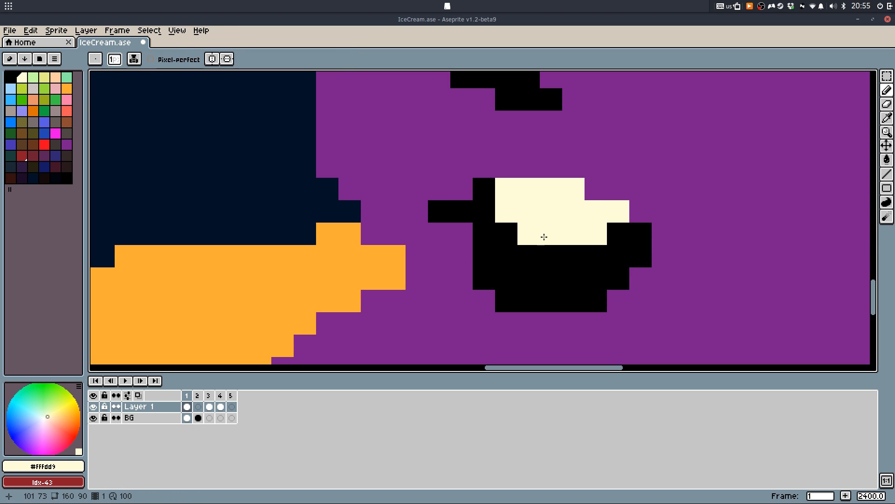
left_click(536, 253, "alt")
mouse_move(529, 234)
left_mouse_down()
mouse_move(589, 224)
mouse_move(635, 233)
left_mouse_up()
left_click(588, 224, "alt")
left_click_drag(576, 236, 559, 238)
scroll(560, 238, "down", 4)
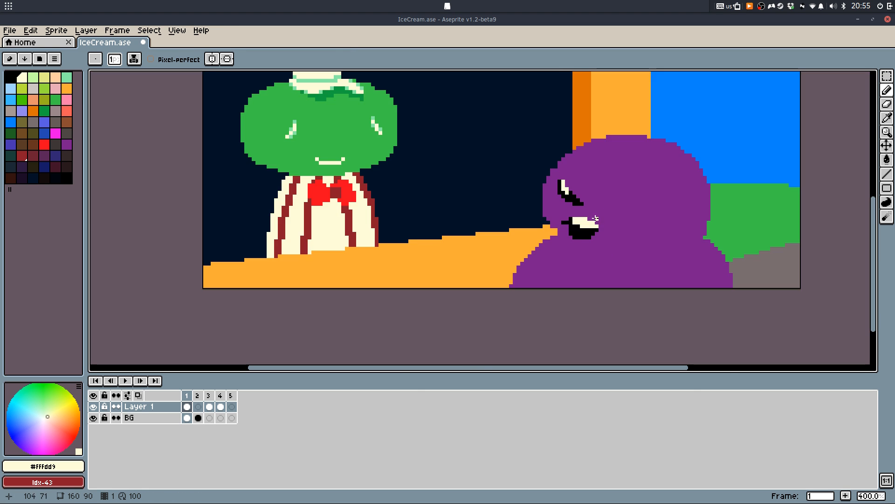
Draw dark purple #2f1a40 curved lines separating the purple character's head from both shoulders
scroll(432, 201, "up", 3)
left_click(419, 192, "alt")
mouse_move(432, 200)
left_mouse_down()
mouse_move(399, 198)
mouse_move(386, 216)
mouse_move(400, 198)
mouse_move(429, 231)
mouse_move(531, 254)
left_mouse_up()
left_click(25, 164)
key("ctrl+z")
left_click_drag(761, 242, 550, 232)
mouse_move(616, 198)
left_mouse_down()
mouse_move(550, 236)
mouse_move(532, 232)
left_mouse_up()
left_click_drag(675, 165, 636, 221)
scroll(633, 224, "down", 3)
scroll(584, 257, "up", 4)
Tidy the inner end of the right neck line, correcting stray pixels with #791c8c and straightening it with #2f1a40
left_click(609, 248, "alt")
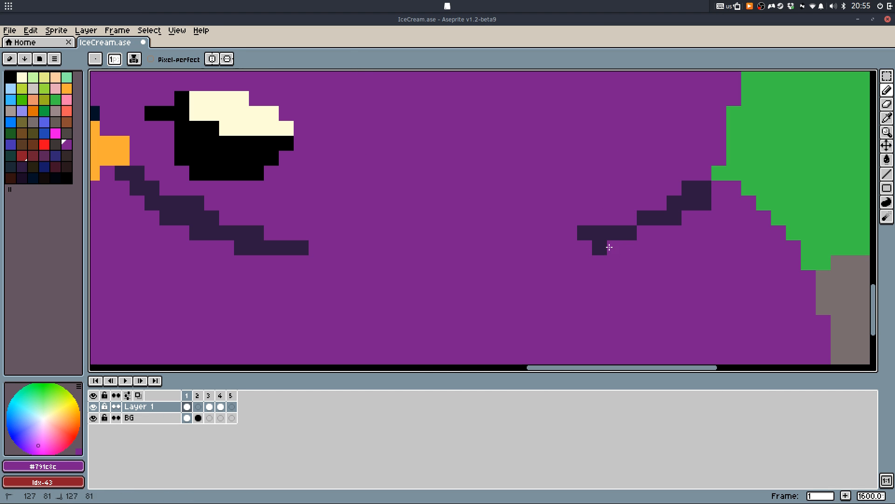
left_click(628, 231, "alt")
left_click(614, 245, "shift")
scroll(614, 244, "down", 3)
scroll(519, 232, "up", 2)
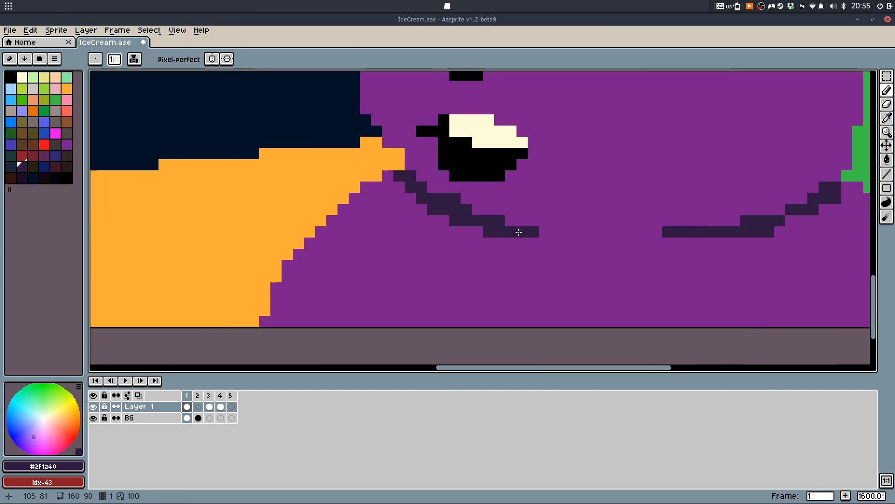
Thin the left neck line with purple #791c8c and close its gap with #2f1a40 pixels
scroll(518, 232, "up", 1)
left_click(535, 219, "alt")
mouse_move(539, 231)
left_mouse_down()
mouse_move(415, 172)
mouse_move(517, 212)
left_mouse_up()
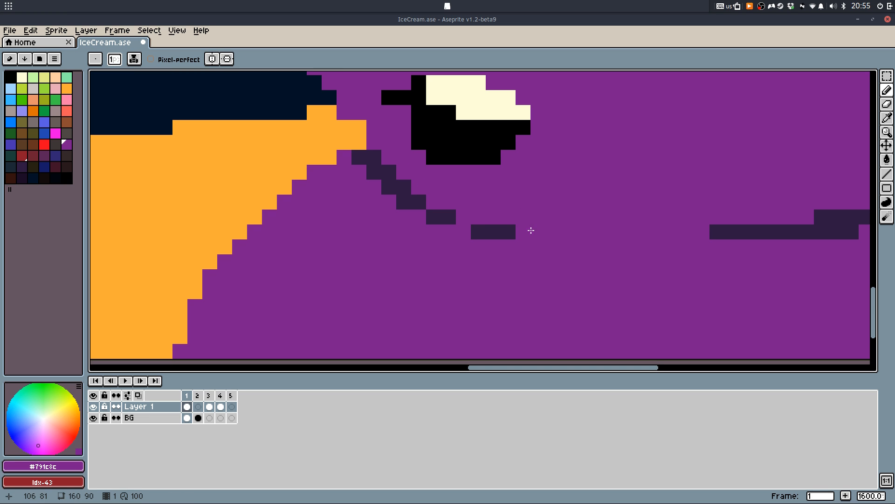
left_click(478, 232, "alt")
left_click_drag(449, 232, 474, 232)
scroll(584, 228, "down", 5)
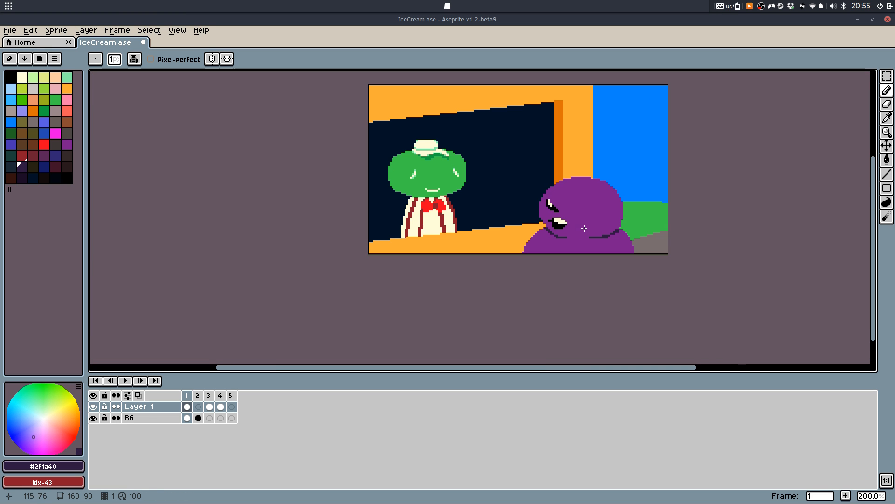
Try to shade the purple character's right shoulder by outlining and filling it with #2f1a40, and undo the shading
scroll(628, 243, "up", 6)
mouse_move(553, 211)
left_mouse_down()
mouse_move(576, 222)
mouse_move(631, 302)
left_mouse_up()
key("g")
left_click(640, 227)
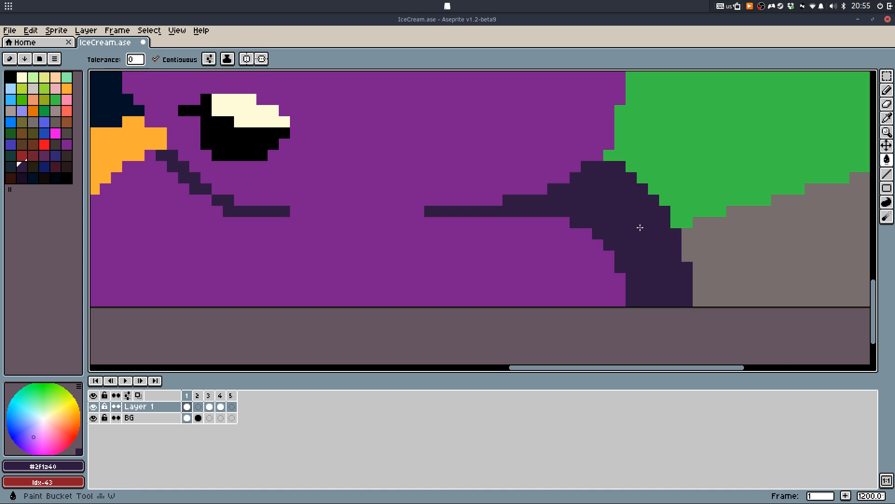
scroll(556, 243, "down", 4)
key("ctrl+z")
key("ctrl+z")
Save the IceCream.ase file with the purple character's current linework
key("b")
key("ctrl+s")
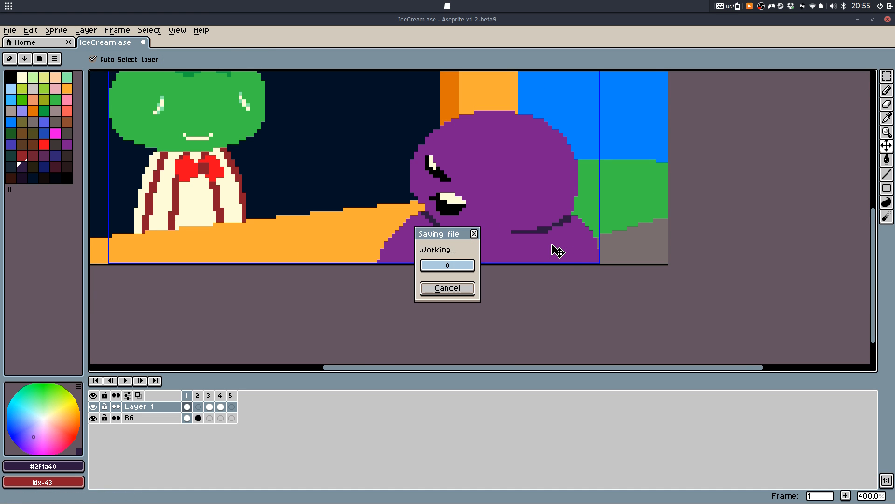
Extend the purple head's outline into a brow bulge with #791c8c and draw a #2f1a40 crease above the upper eye
scroll(409, 152, "up", 6)
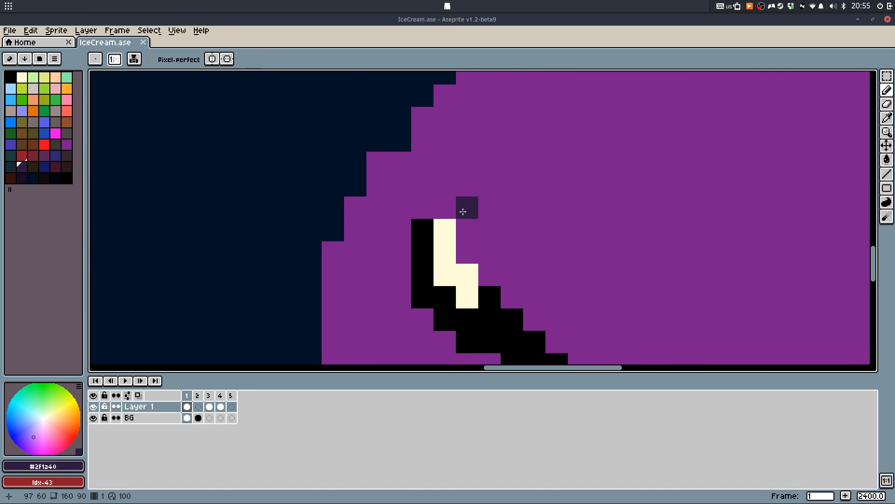
left_click_drag(400, 206, 425, 208)
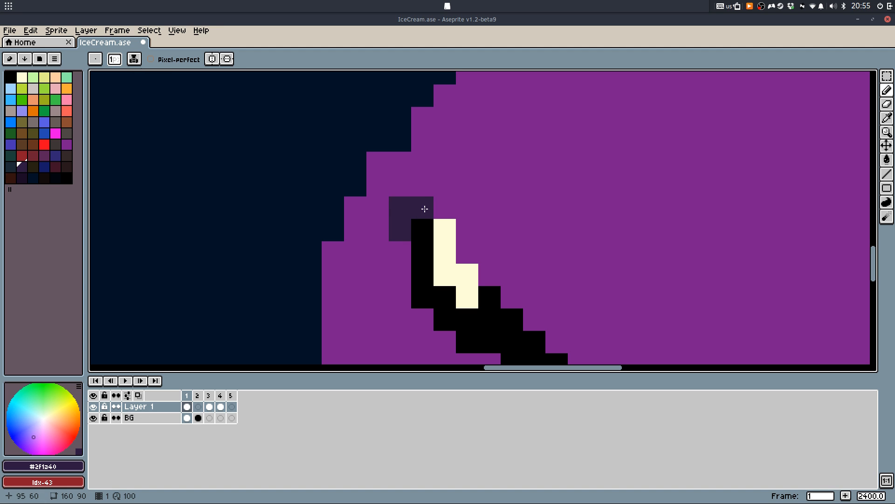
left_click(399, 163, "alt")
mouse_move(392, 145)
left_mouse_down()
mouse_move(363, 192)
mouse_move(358, 187)
mouse_move(369, 203)
mouse_move(333, 187)
mouse_move(350, 146)
mouse_move(377, 127)
mouse_move(405, 127)
left_mouse_up()
key("alt")
left_click(396, 198, "alt")
left_click(355, 194, "alt")
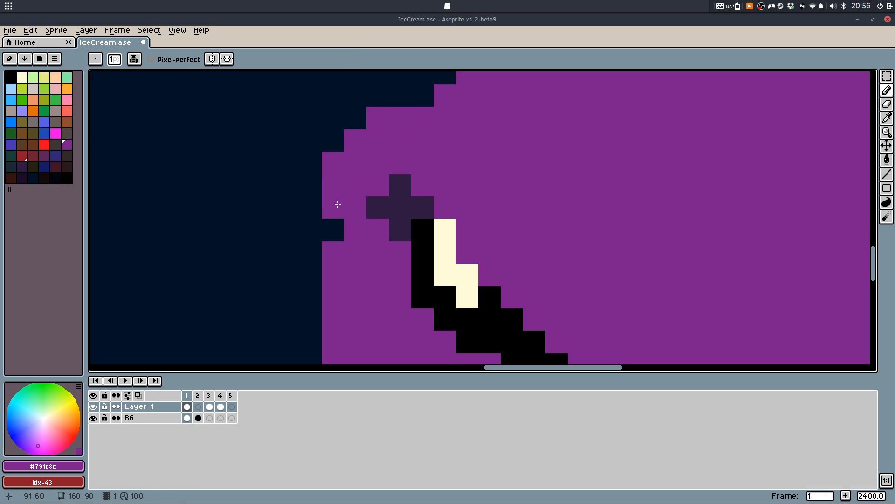
left_click(398, 211, "alt")
mouse_move(398, 227)
left_mouse_down()
mouse_move(354, 226)
mouse_move(334, 209)
left_mouse_up()
Draw a diagonal #2f1a40 forehead wrinkle from the brow bulge, ending in a short horizontal stroke
scroll(410, 134, "down", 5)
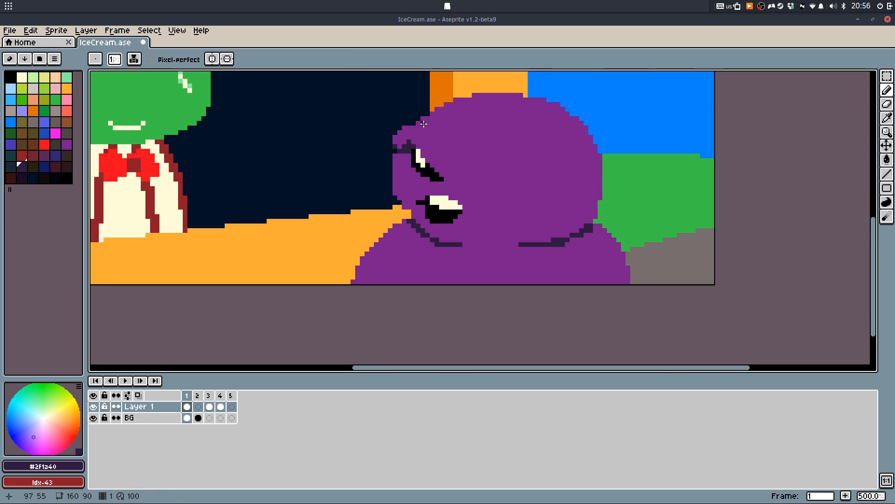
scroll(408, 133, "up", 4)
scroll(476, 182, "down", 3)
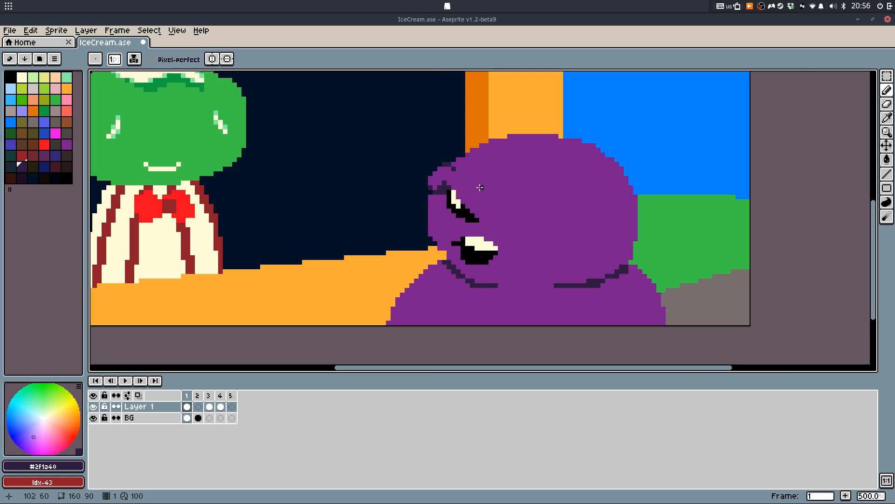
scroll(451, 180, "up", 2)
mouse_move(451, 159)
left_mouse_down()
mouse_move(478, 196)
mouse_move(528, 236)
left_mouse_up()
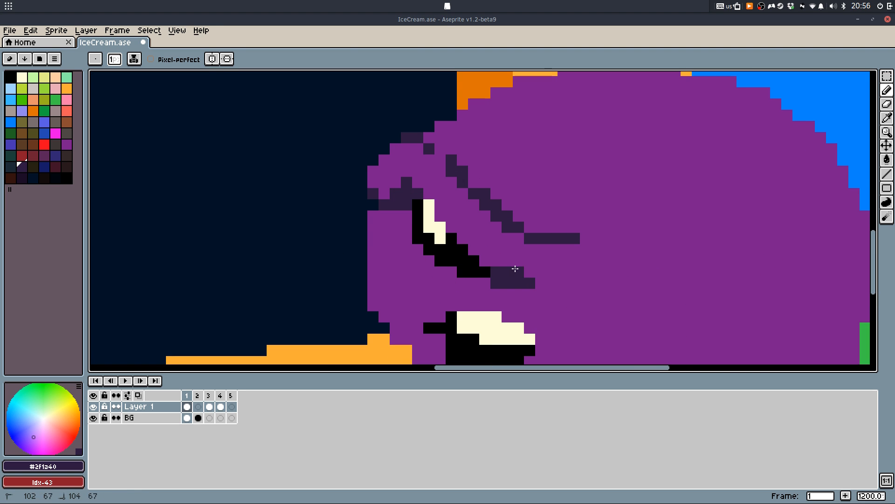
Shape a small forked #2f1a40 crease at the upper eye's inner end, trimming stray pixels with purple
left_click(503, 276, "alt")
left_click(486, 281)
left_click(539, 292, "alt")
mouse_move(496, 294)
left_mouse_down()
mouse_move(538, 297)
mouse_move(512, 285)
left_mouse_up()
left_click(504, 290, "alt")
scroll(505, 288, "down", 3)
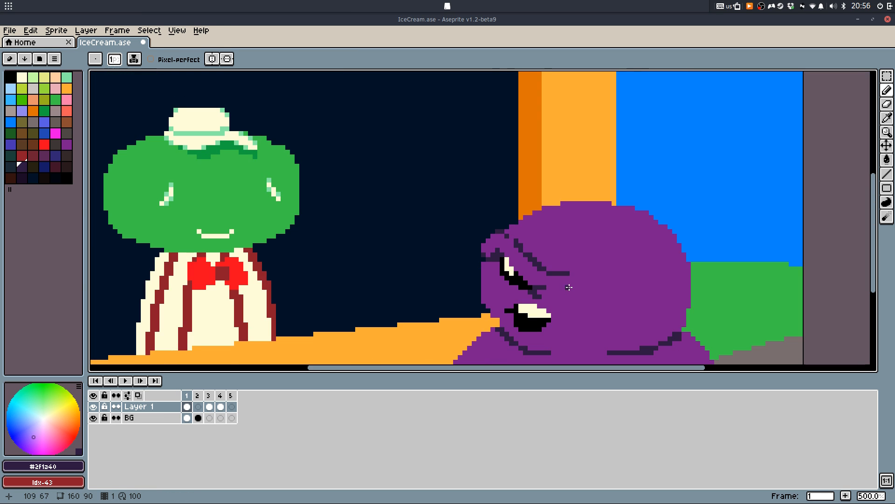
Erase edge pixels of the purple face just below the brow bulge to indent its outline
scroll(450, 183, "up", 3)
key("e")
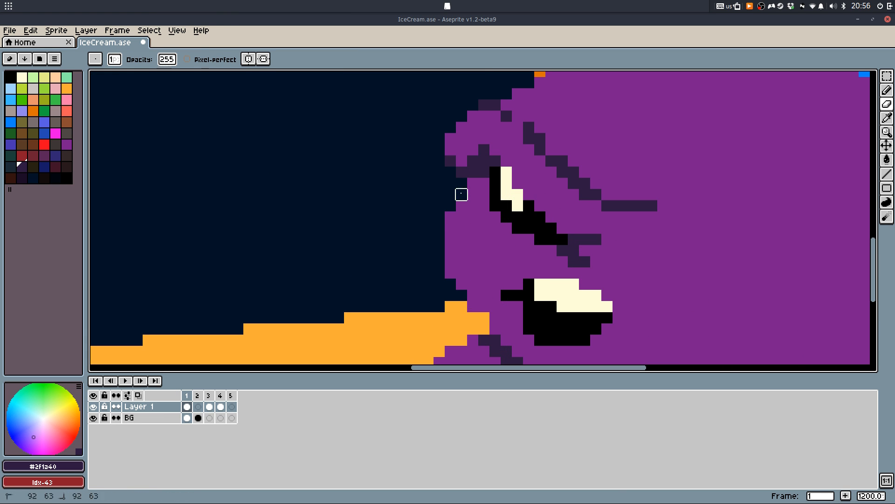
left_click_drag(461, 194, 450, 239)
mouse_move(520, 265)
left_mouse_down()
mouse_move(470, 233)
mouse_move(455, 199)
left_mouse_up()
left_click(413, 211, "alt")
key("q")
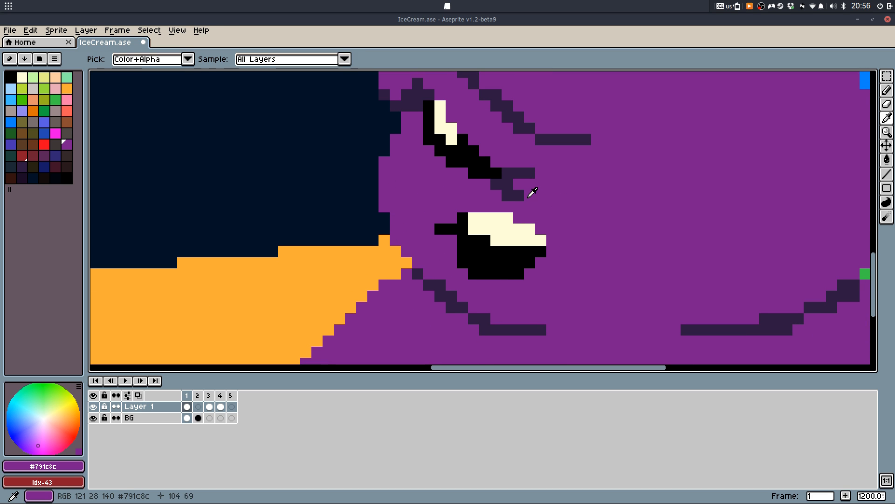
Draw two curved #2f1a40 wrinkles on the purple character's cheek beside the lower eye, and save the file
left_click(516, 193, "alt")
mouse_move(574, 195)
left_mouse_down()
mouse_move(637, 271)
mouse_move(636, 262)
mouse_move(619, 308)
left_mouse_up()
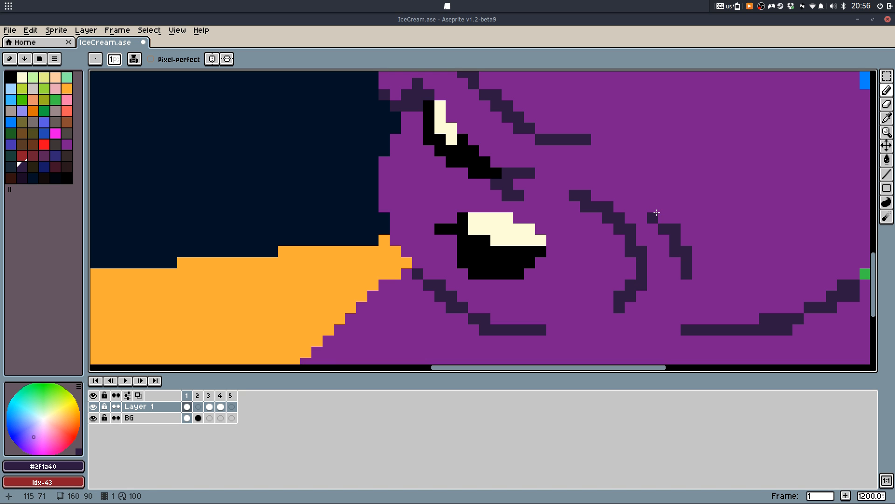
left_click(676, 220, "alt")
scroll(688, 209, "down", 5)
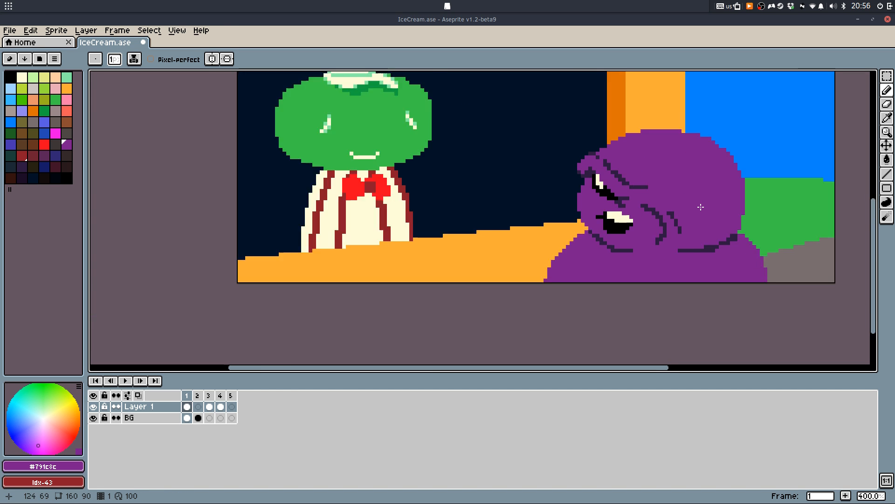
scroll(686, 205, "up", 5)
scroll(685, 174, "down", 5)
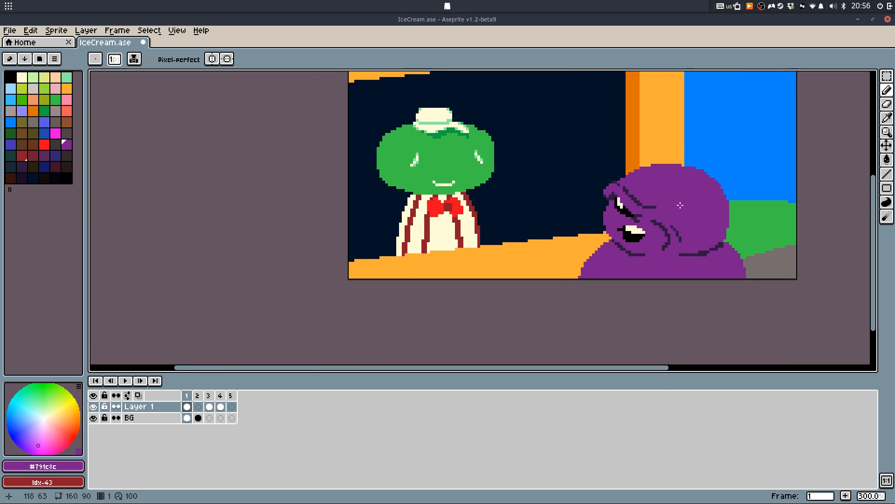
scroll(423, 143, "up", 6)
scroll(502, 111, "down", 6)
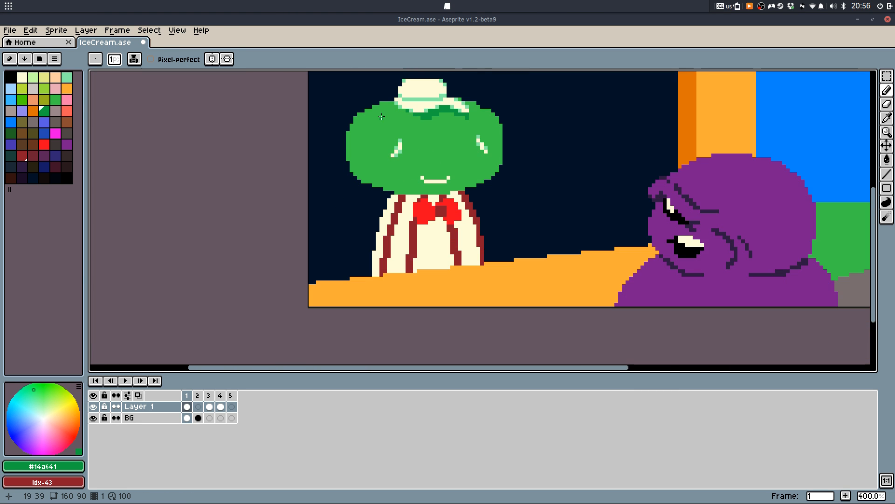
key("ctrl+s")
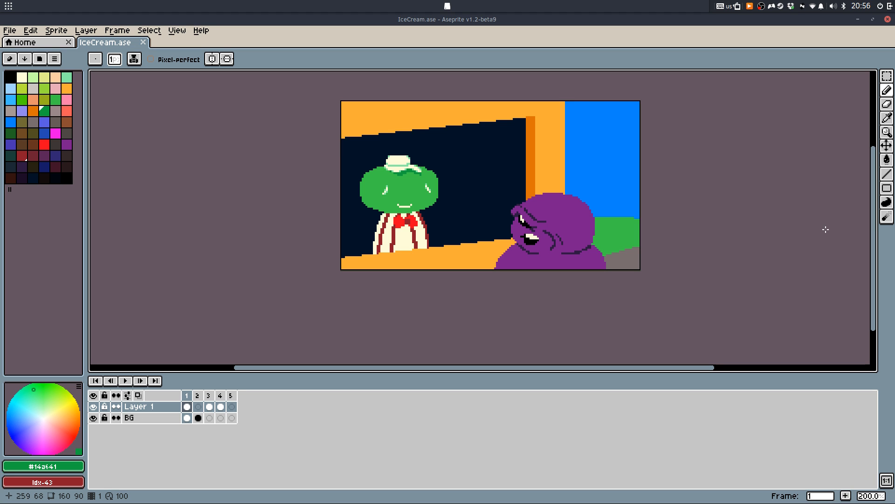
Play the animation and review the artwork on frames 4, 3 and 2
key("Return")
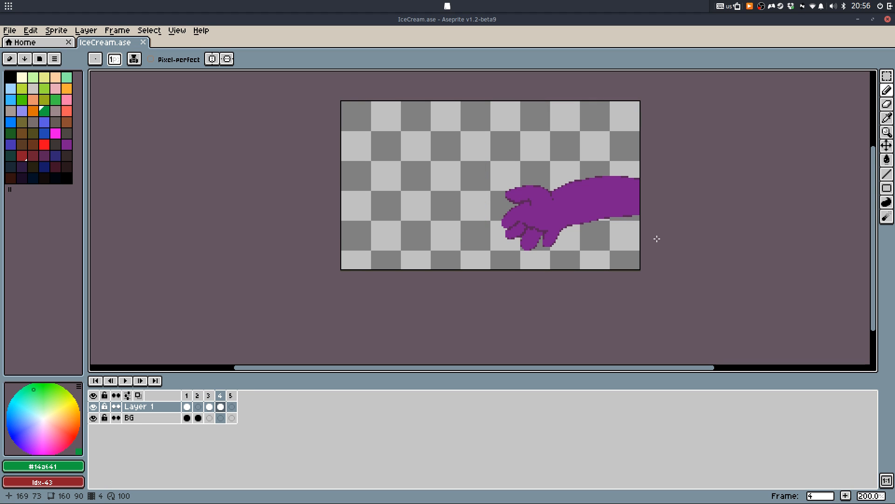
scroll(617, 223, "up", 2)
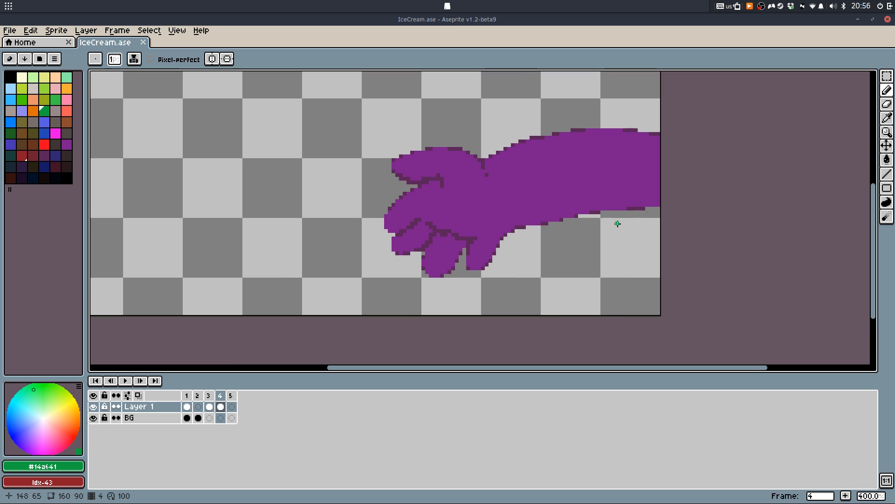
key("Left")
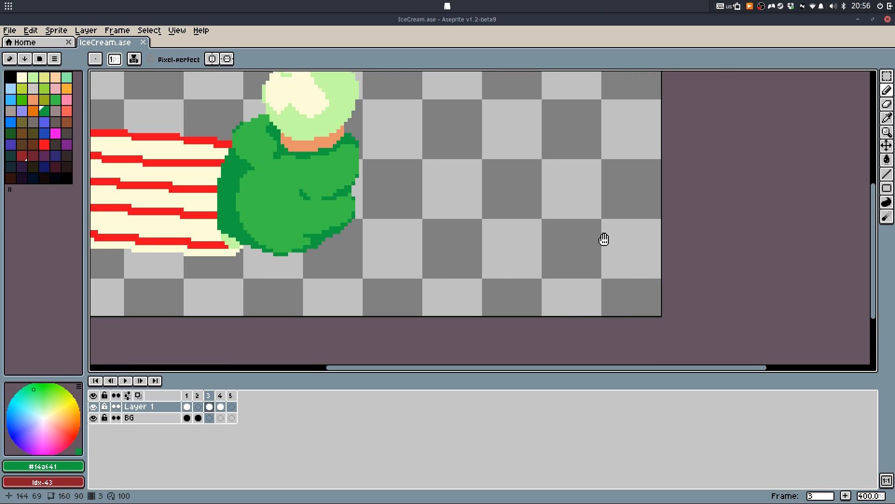
scroll(664, 247, "down", 1)
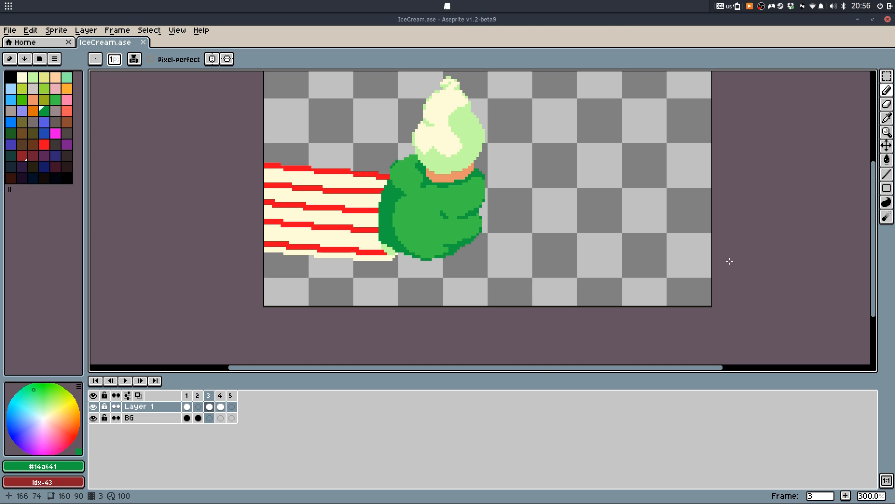
scroll(640, 270, "up", 1)
scroll(640, 271, "right", 1)
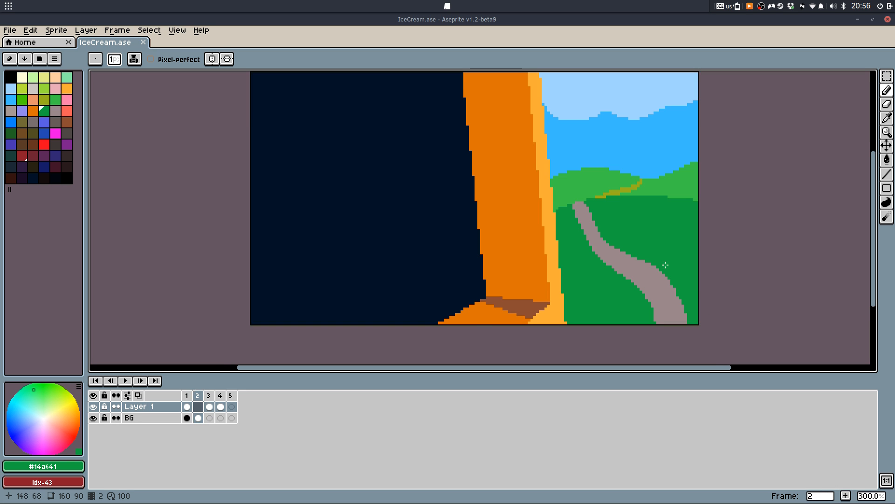
Rework the corner of frame 1's lower eye, breaking its black lash line with #791c8c pixels
scroll(577, 269, "up", 7)
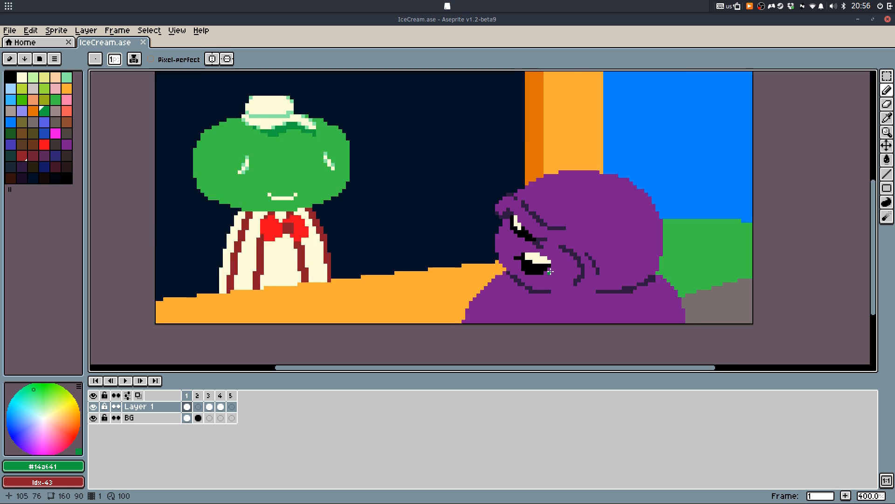
key("i")
left_click(552, 251)
key("b")
left_click(553, 273)
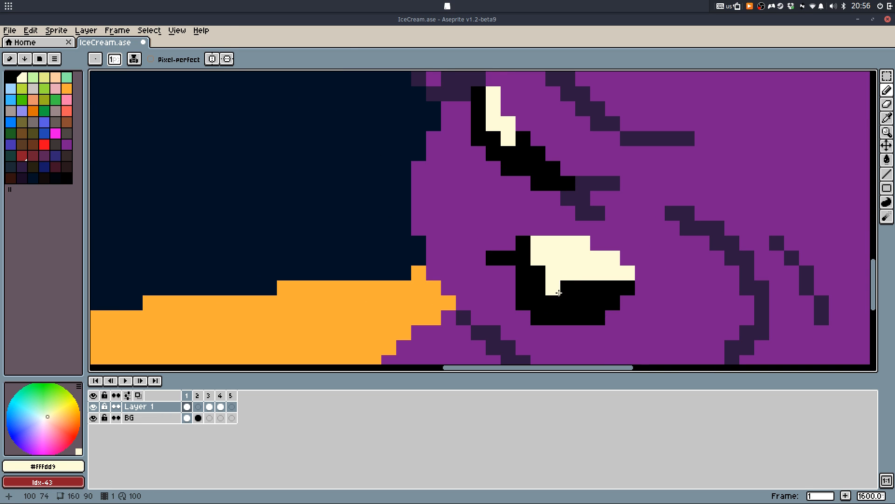
left_click(549, 280, "alt")
left_click(511, 266, "alt")
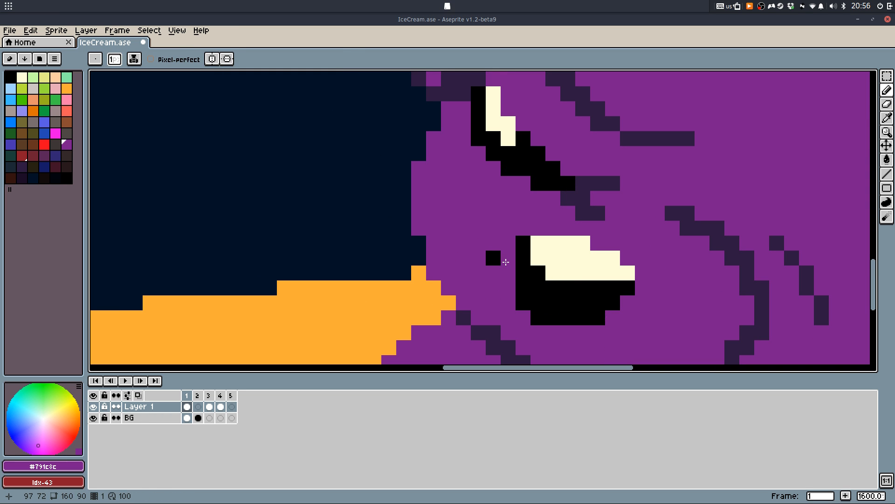
scroll(478, 273, "down", 4)
scroll(429, 265, "down", 2)
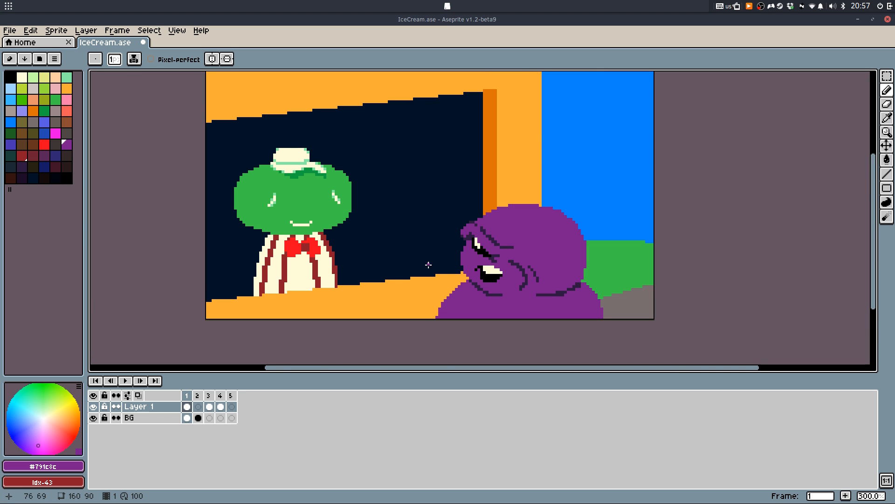
Try to add light green #87eda6 marks on the green character's cheek beside the eye, and undo them
scroll(273, 204, "up", 7)
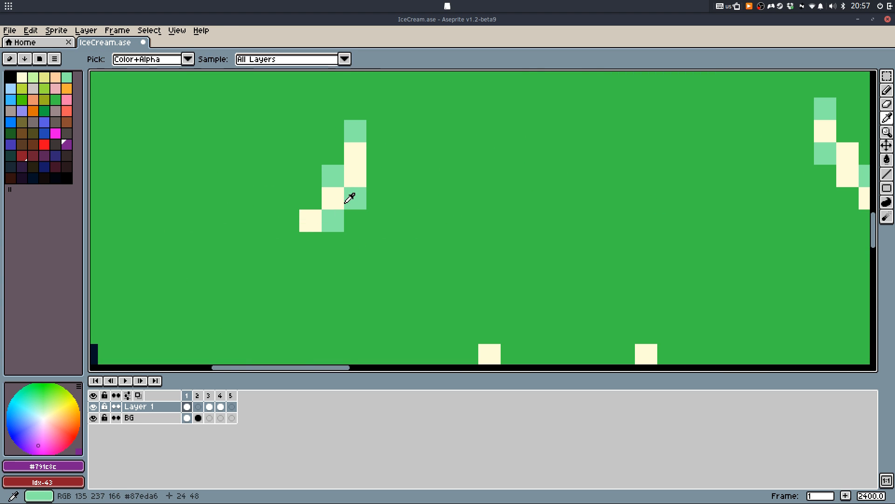
left_click(349, 196, "alt")
scroll(429, 188, "up", 2)
left_click_drag(316, 154, 316, 226)
scroll(406, 239, "down", 5)
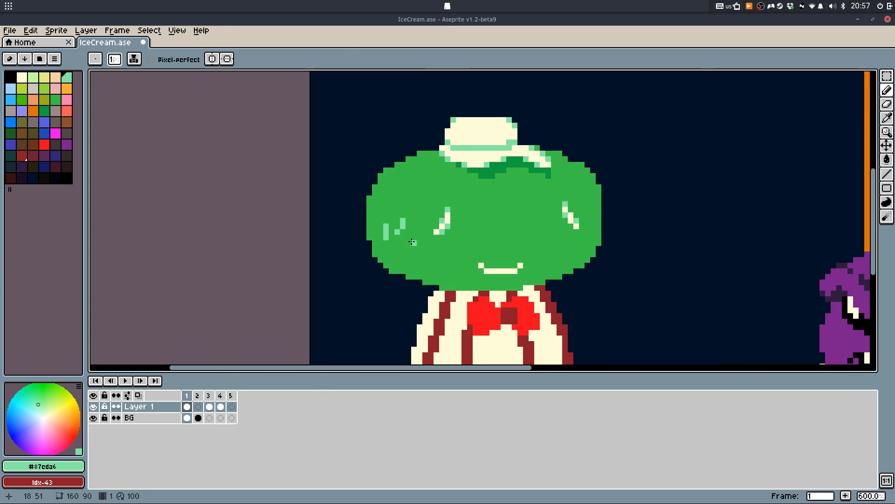
key("ctrl+z")
Save the file and shorten the horizontal end of the purple character's forehead wrinkle
key("ctrl+s")
scroll(691, 219, "down", 2)
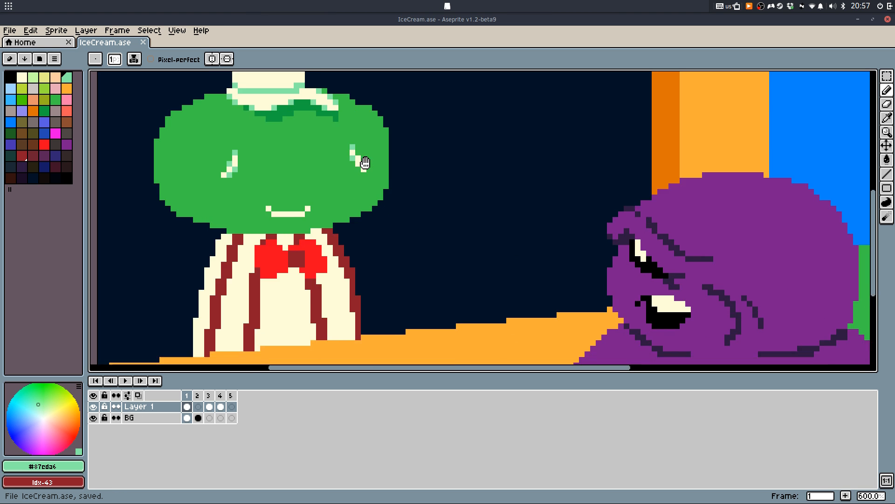
scroll(624, 236, "up", 3)
scroll(609, 225, "up", 2)
left_click(579, 203, "alt")
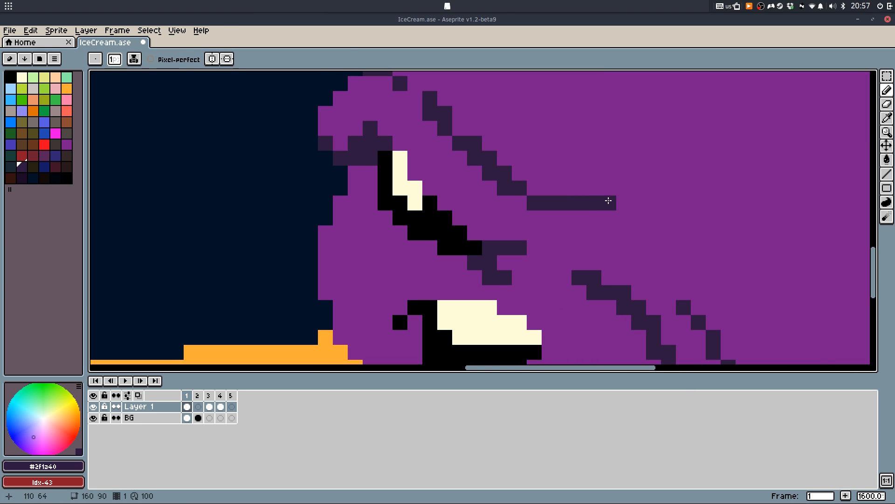
left_click(610, 201, "alt")
left_click_drag(595, 202, 579, 205)
left_click(540, 203, "alt")
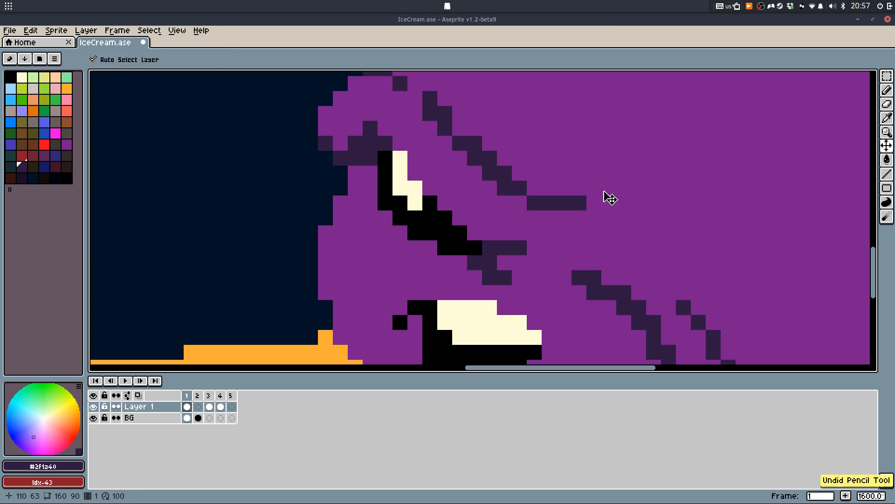
Bulge out the lower back of the purple head with a #791c8c outline and fill the enclosed green gap
scroll(602, 247, "down", 4)
scroll(659, 246, "up", 3)
mouse_move(625, 196)
left_mouse_down()
mouse_move(688, 257)
mouse_move(695, 313)
left_mouse_up()
scroll(704, 268, "down", 3)
scroll(639, 244, "up", 5)
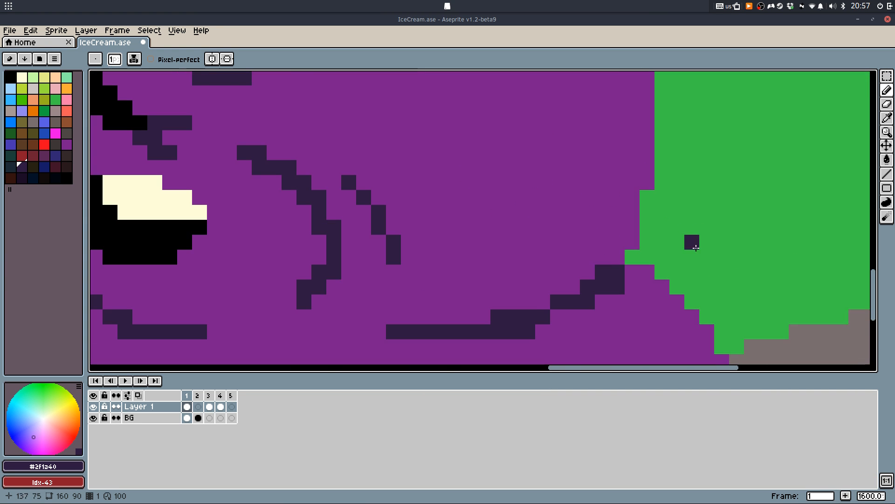
left_click(615, 222, "alt")
mouse_move(615, 222)
left_mouse_down()
mouse_move(680, 256)
mouse_move(677, 292)
left_mouse_up()
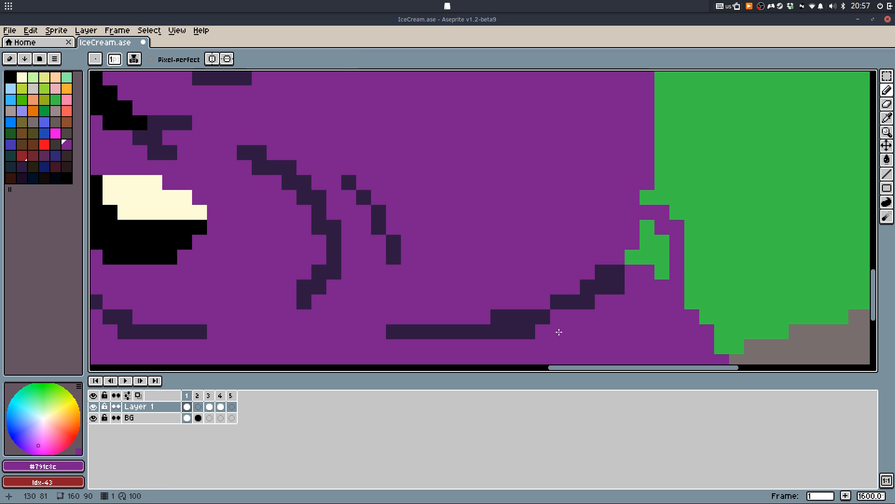
key("g")
left_click(645, 255)
Remove the #2f1a40 neck line beneath the back of the head by covering it with #791c8c
key("b")
left_click(602, 280, "alt")
left_click(628, 262, "alt")
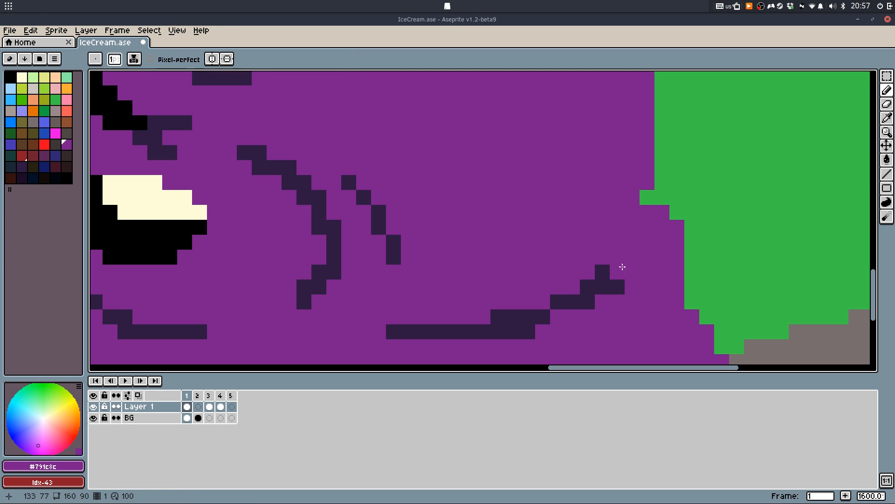
key("g")
left_click(618, 271)
left_click(529, 314)
key("b")
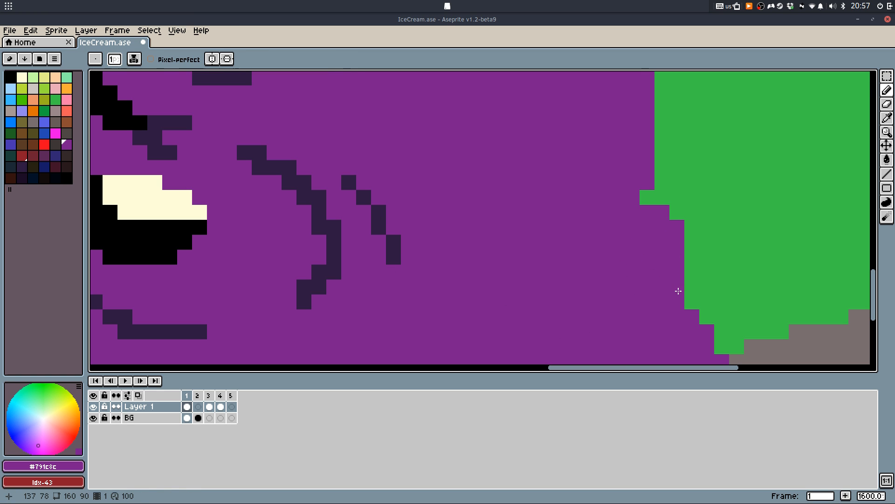
Redraw the neck line under the back of the head lower down as a curved #2f1a40 stroke
left_click_drag(397, 238, 415, 194)
left_click(415, 194, "alt")
left_click(602, 246)
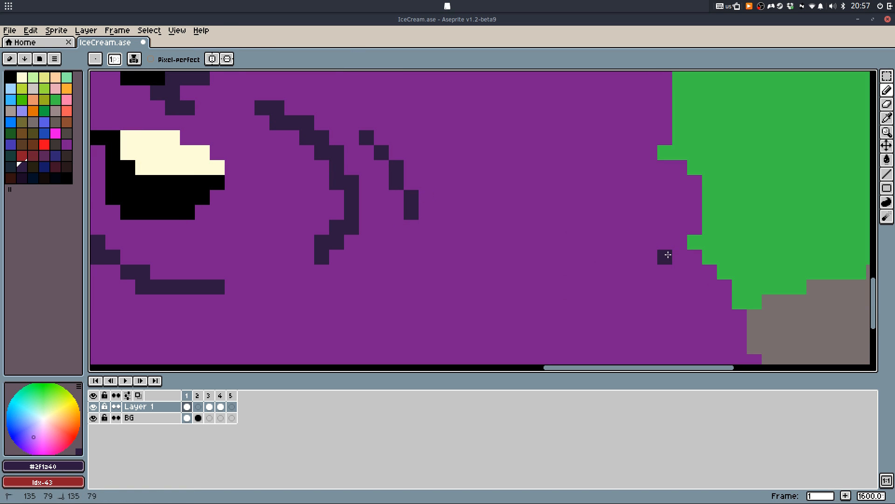
mouse_move(668, 254)
left_mouse_down()
mouse_move(620, 286)
mouse_move(480, 338)
mouse_move(422, 346)
left_mouse_up()
left_click_drag(454, 318, 513, 281)
left_click_drag(475, 311, 392, 311)
Draw a second curved #2f1a40 fold above the neck line at the back of the purple head
left_click(633, 201)
mouse_move(691, 124)
left_mouse_down()
mouse_move(647, 131)
mouse_move(630, 158)
mouse_move(569, 179)
left_mouse_up()
scroll(690, 164, "down", 6)
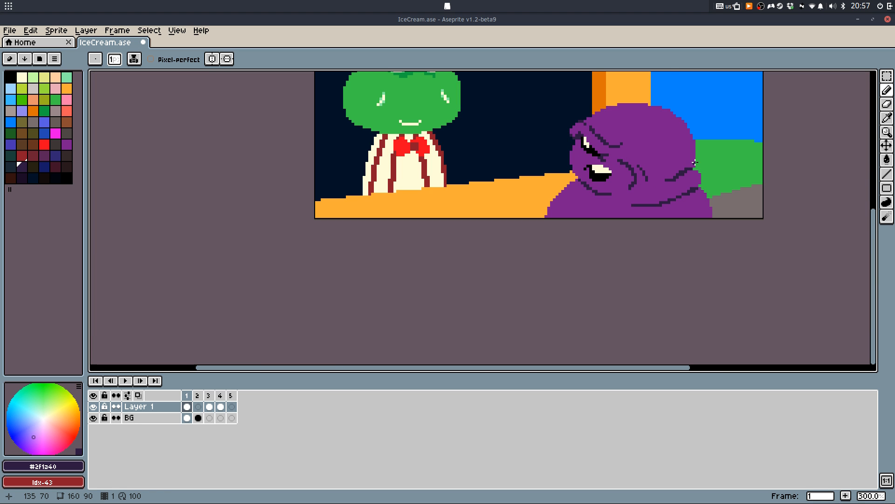
Widen the front of the purple body over the orange counter with a #791c8c outline and fill the enclosed gap
scroll(698, 159, "up", 4)
left_click(540, 213, "alt")
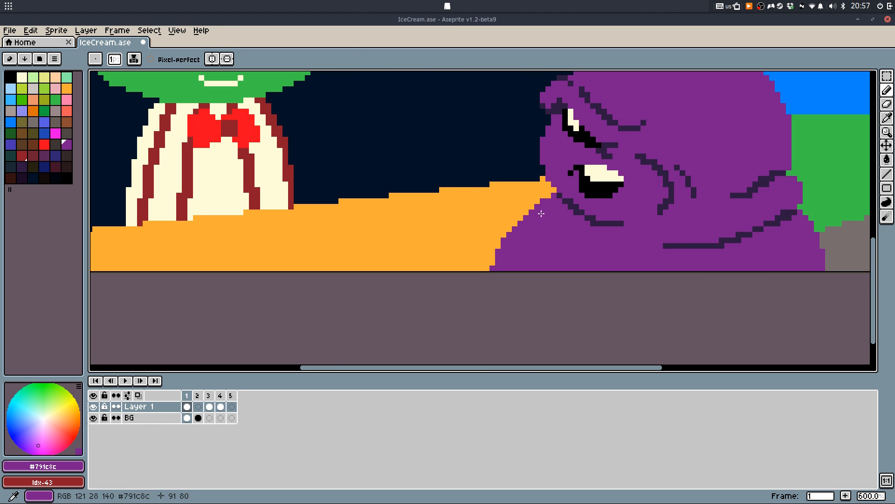
key("g")
left_click(527, 213)
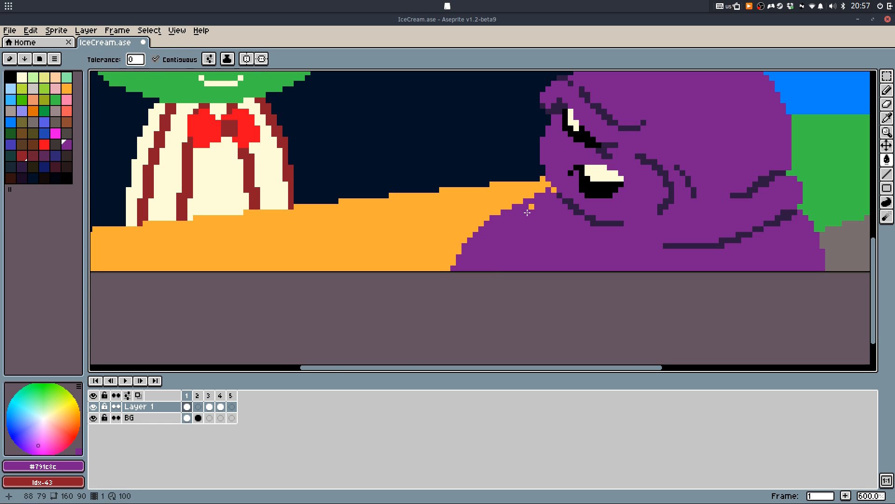
key("b")
scroll(553, 189, "up", 4)
key("e")
scroll(553, 189, "down", 5)
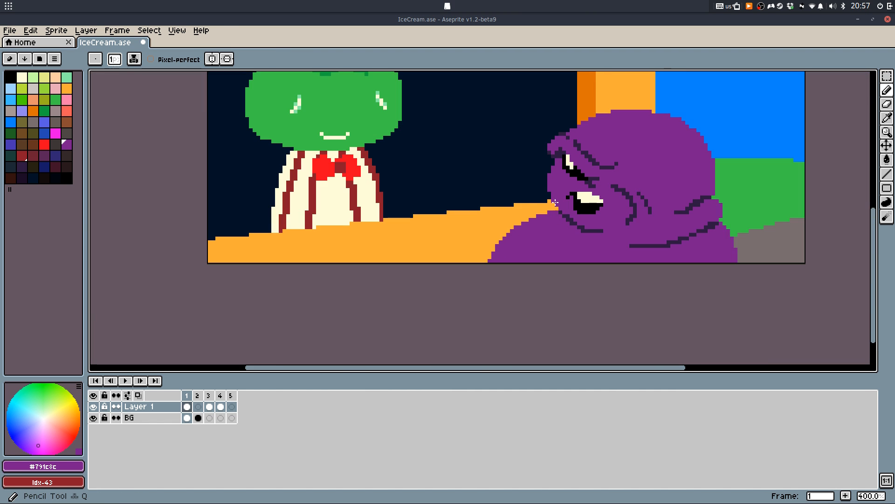
Bulge the lower front of the purple body further out to the canvas edge with a #791c8c outline and fill it
scroll(528, 228, "up", 2)
mouse_move(471, 238)
left_mouse_down()
mouse_move(419, 262)
mouse_move(407, 306)
left_mouse_up()
key("g")
left_click(433, 271)
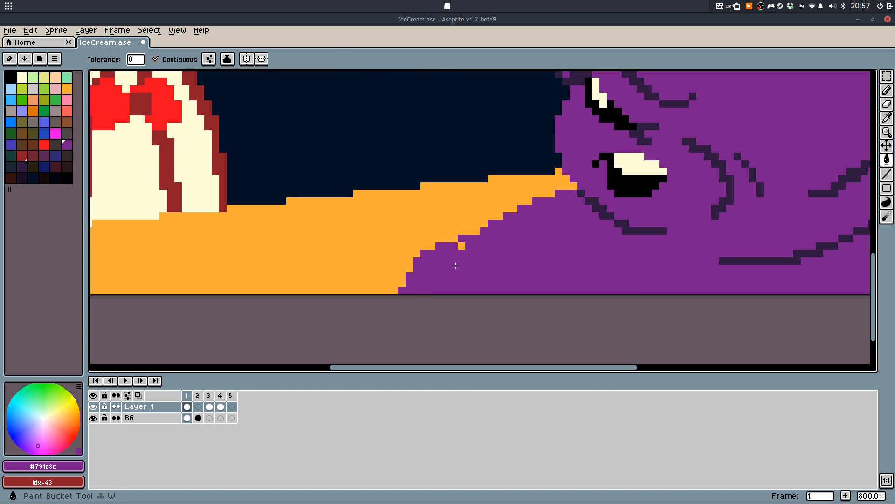
key("b")
key("ctrl+z")
key("ctrl+z")
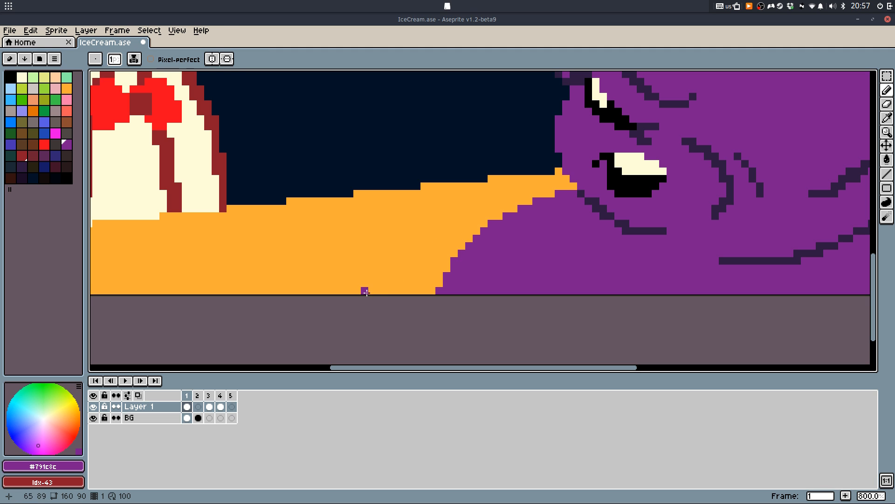
key("ctrl+y")
key("ctrl+y")
scroll(505, 253, "up", 1)
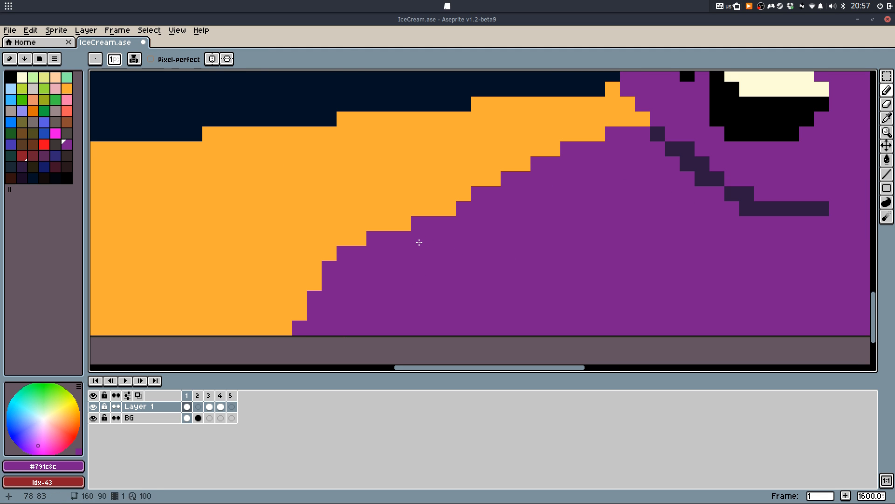
Try a curved #2f1a40 line from the purple body's front edge down to the canvas edge, and undo it
left_click(746, 191, "alt")
mouse_move(432, 223)
left_mouse_down()
mouse_move(465, 245)
mouse_move(463, 289)
mouse_move(421, 322)
left_mouse_up()
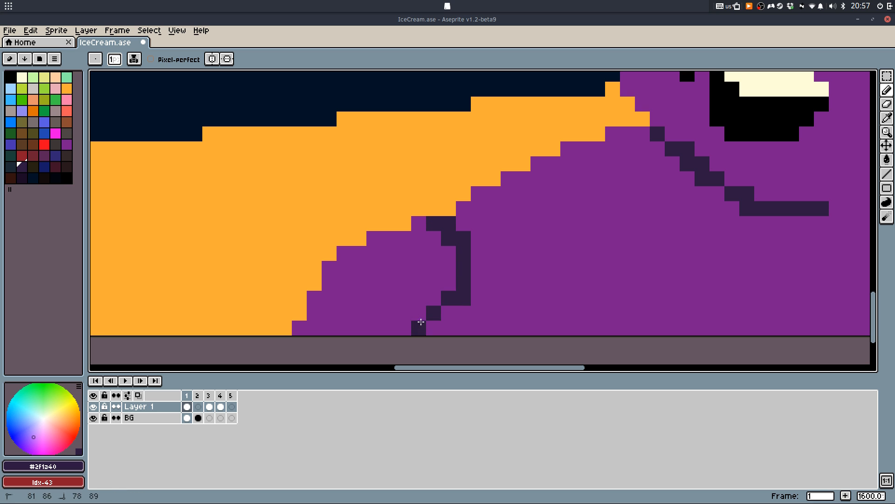
scroll(432, 302, "down", 5)
key("ctrl+z")
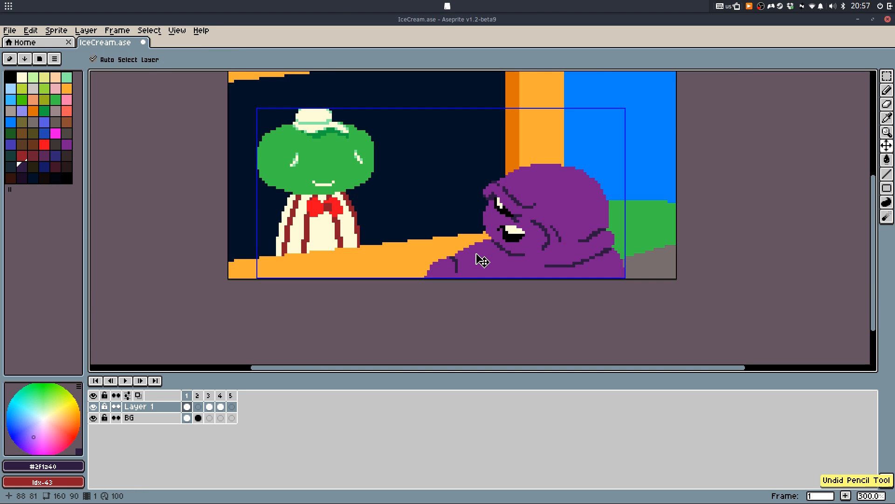
scroll(466, 256, "up", 3)
key("ctrl+z")
left_click(430, 258)
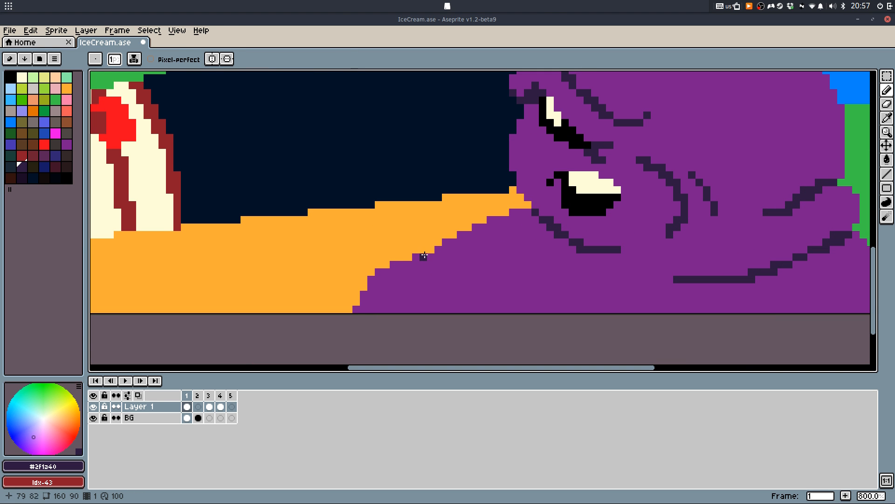
Add a large rounded #791c8c bulge at the front of the purple body, reaching the canvas edge, and fill it
left_click(422, 257, "alt")
mouse_move(431, 250)
left_mouse_down()
mouse_move(374, 232)
mouse_move(294, 259)
mouse_move(272, 331)
left_mouse_up()
key("w")
left_click(329, 280)
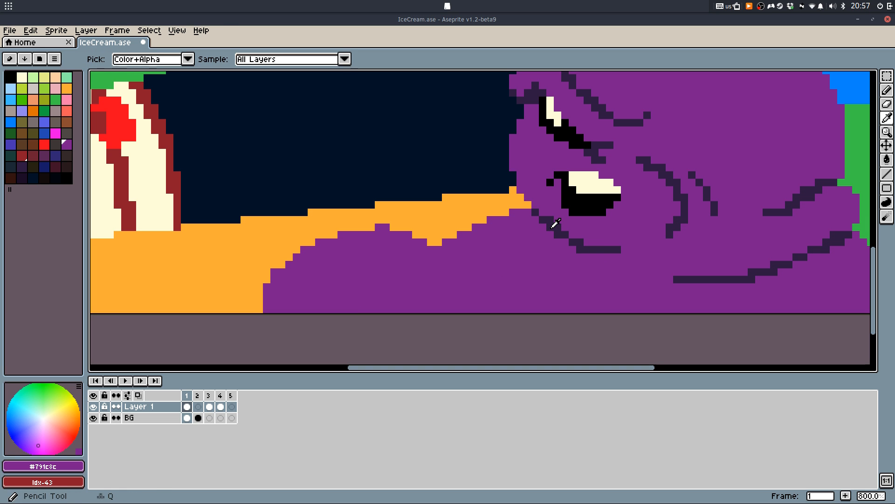
Draw #2f1a40 contour lines on the new front bulge: a curve separating it from the body and a diagonal fold near its crest
left_click(554, 224, "alt")
key("b")
mouse_move(435, 274)
left_mouse_down()
mouse_move(400, 299)
mouse_move(354, 306)
mouse_move(348, 328)
left_mouse_up()
left_click_drag(387, 237, 332, 267)
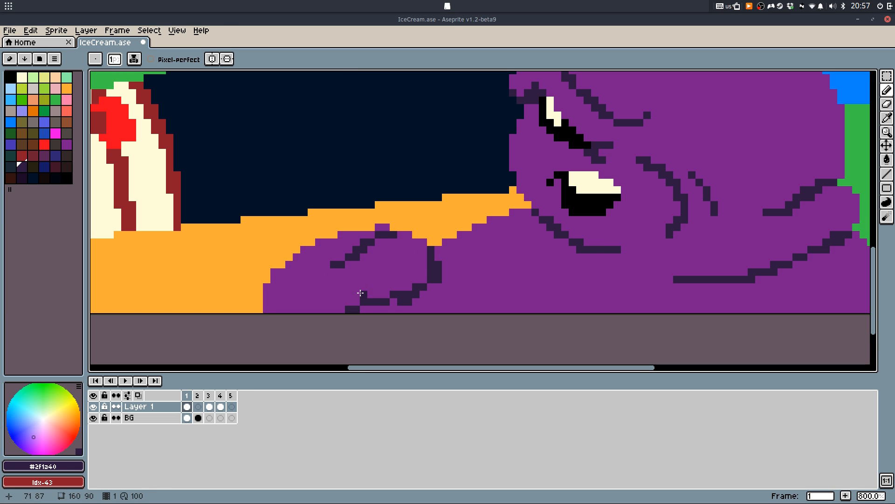
Undo the foreground fist drawn beside the purple character in frame 1 and save the sprite
scroll(368, 295, "down", 4)
key("ctrl+z")
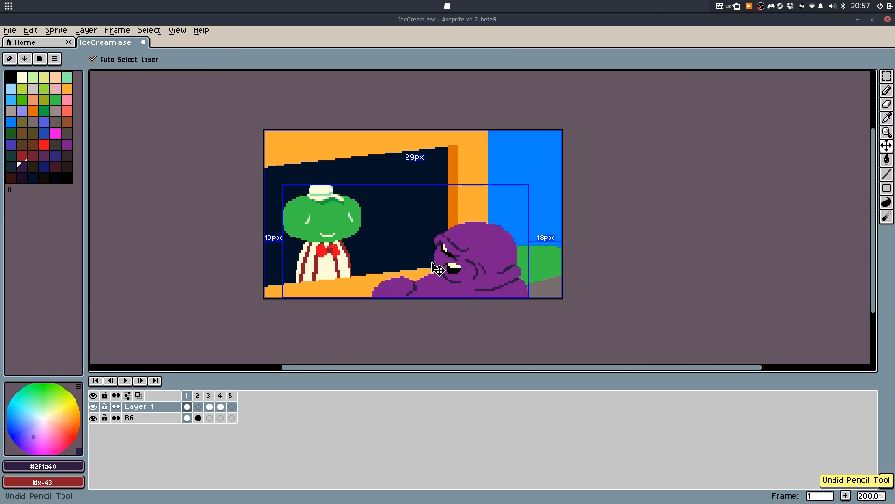
key("ctrl+z")
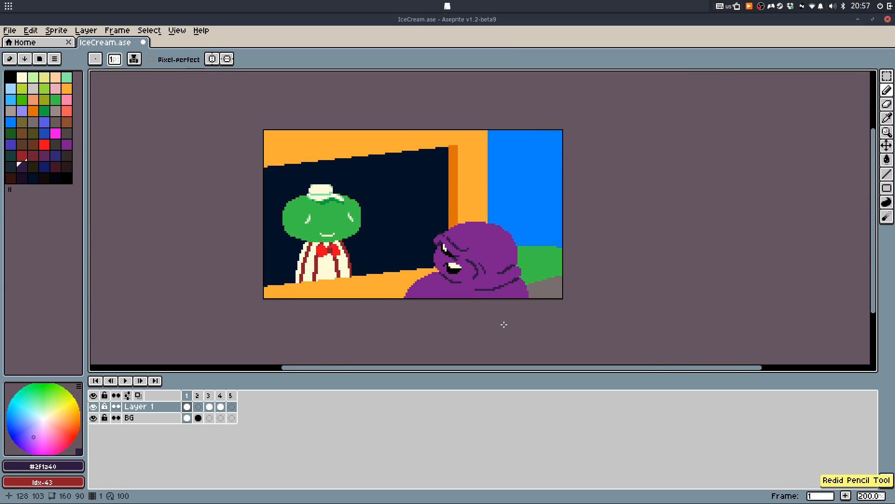
key("ctrl+s")
Review the drawings across the animation frames, ending on frame 4 with the purple hand
left_click_drag(468, 294, 494, 232)
key("Right")
key("Left")
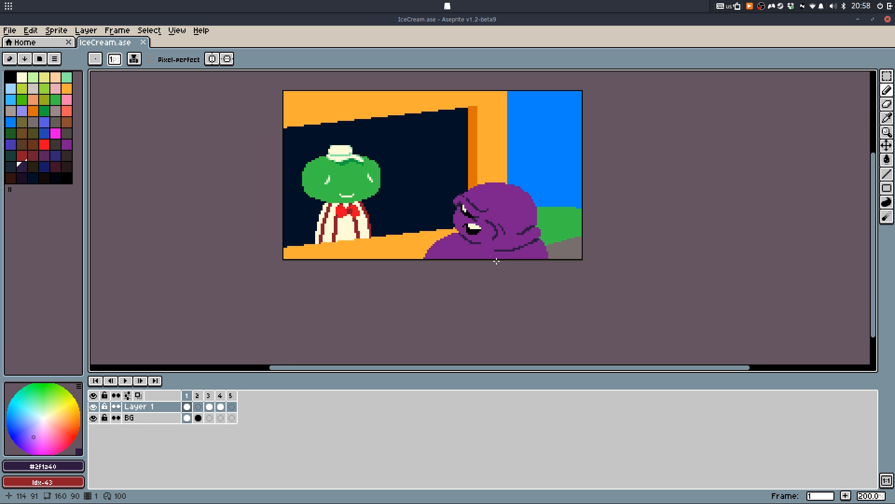
key("Right")
key("Right")
key("Right")
key("Right")
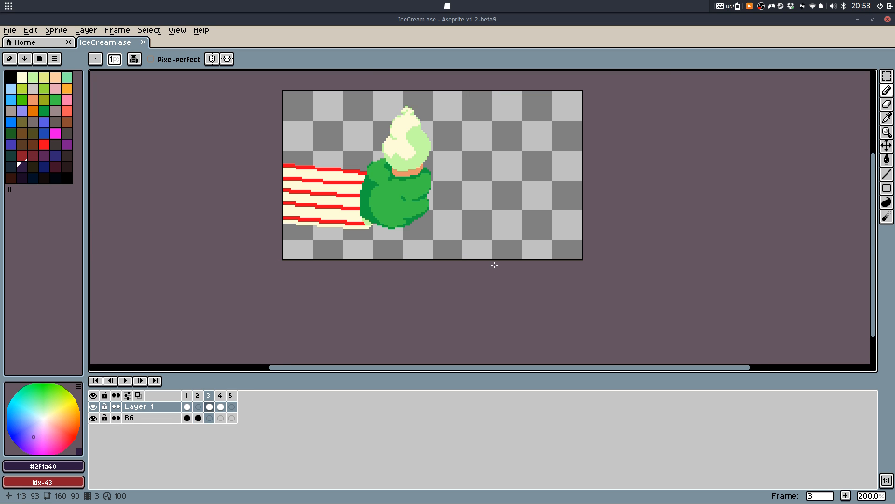
key("Left")
Draw a raised contour in dark purple #592457 above the arm, from the thumb base to the canvas edge
scroll(520, 210, "up", 3)
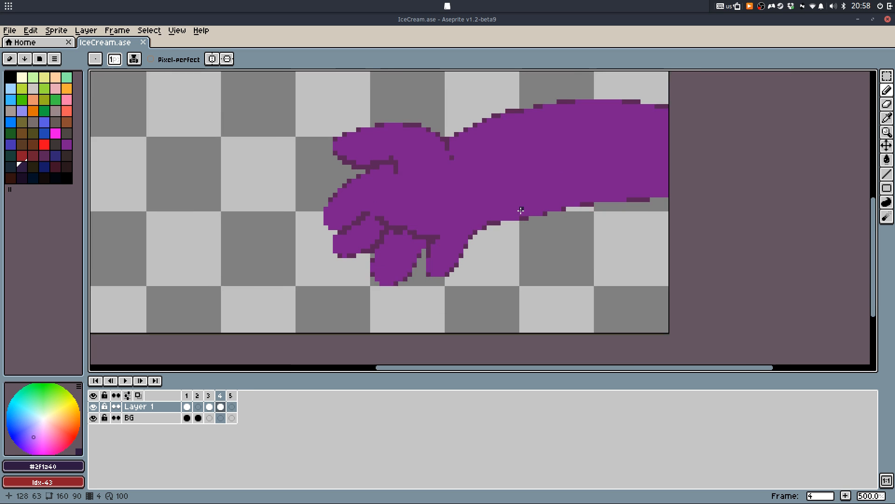
scroll(354, 210, "up", 1)
key("m")
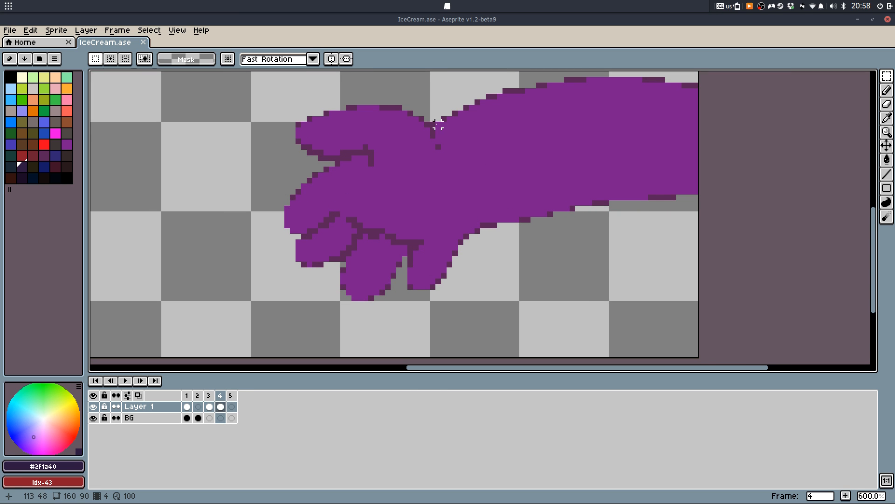
key("b")
mouse_move(439, 125)
left_mouse_down()
mouse_move(448, 202)
mouse_move(453, 148)
mouse_move(817, 127)
left_mouse_up()
left_click(437, 202, "alt")
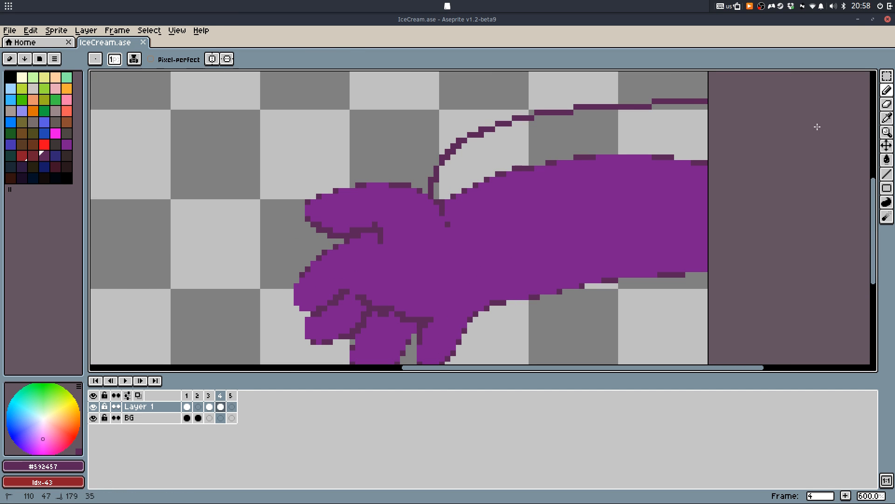
key("ctrl+z")
mouse_move(420, 186)
left_mouse_down()
mouse_move(600, 129)
mouse_move(726, 136)
left_mouse_up()
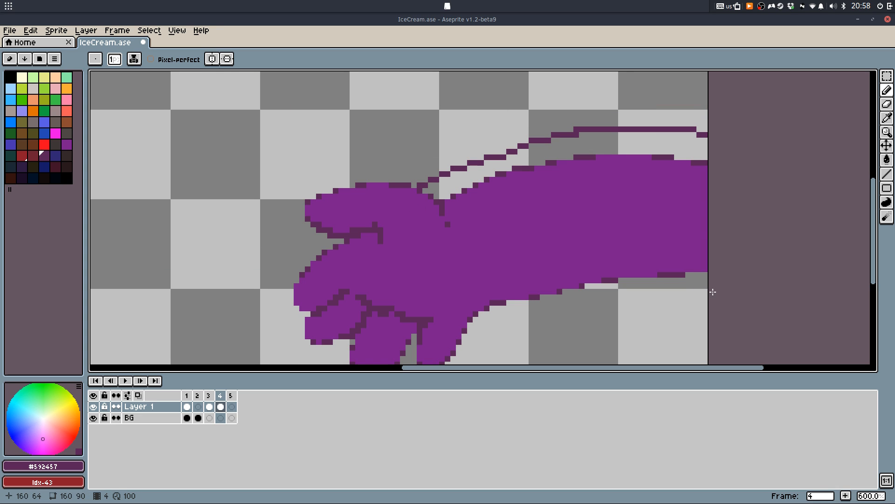
Fill the gaps between the arm and its new upper and lower contours with dark purple
key("g")
left_click(526, 304)
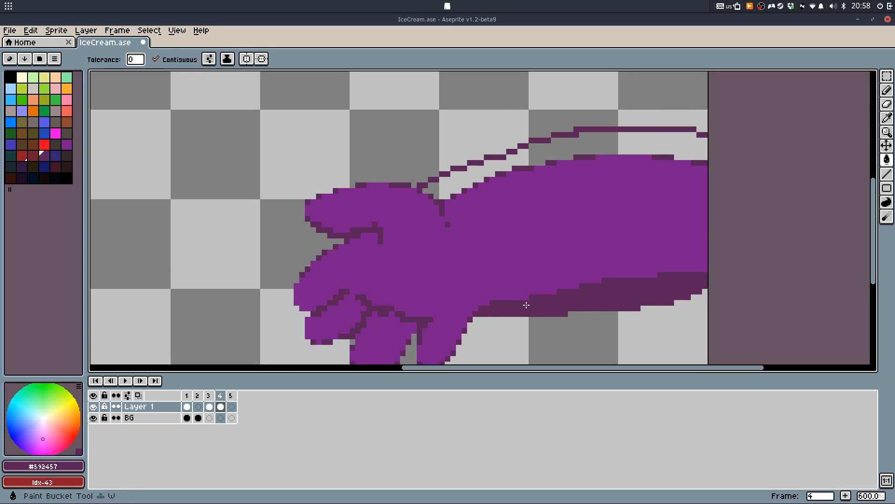
left_click(500, 187)
Recolour the dark band along the top of the arm with base purple #791c8c, keeping an outline towards the wrist
scroll(466, 209, "up", 3)
left_click(456, 200, "alt")
key("b")
mouse_move(428, 184)
left_mouse_down()
mouse_move(483, 128)
mouse_move(607, 95)
left_mouse_up()
mouse_move(601, 100)
left_mouse_down()
mouse_move(474, 195)
mouse_move(515, 180)
mouse_move(378, 232)
left_mouse_up()
key("ctrl+z")
key("g")
left_click(536, 222)
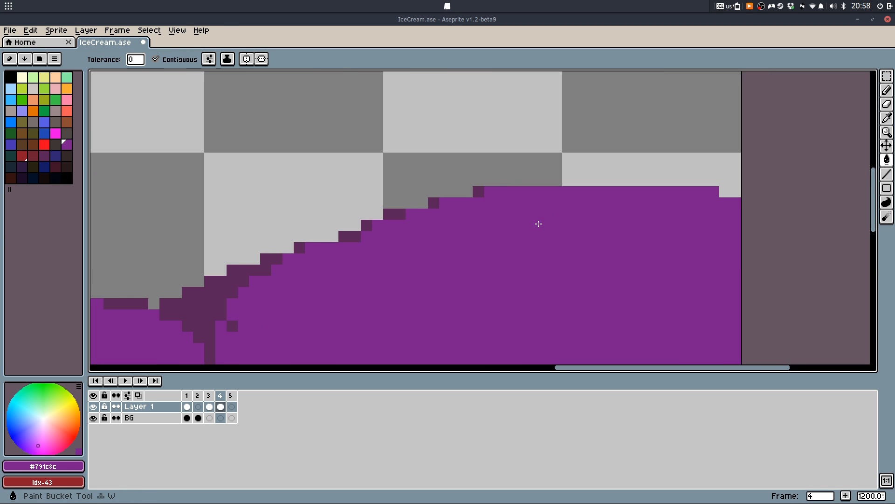
Restore dark purple #592457 outline segments along the arm's top edge up to the canvas border
key("b")
left_click(478, 191, "alt")
left_click_drag(488, 192, 501, 192)
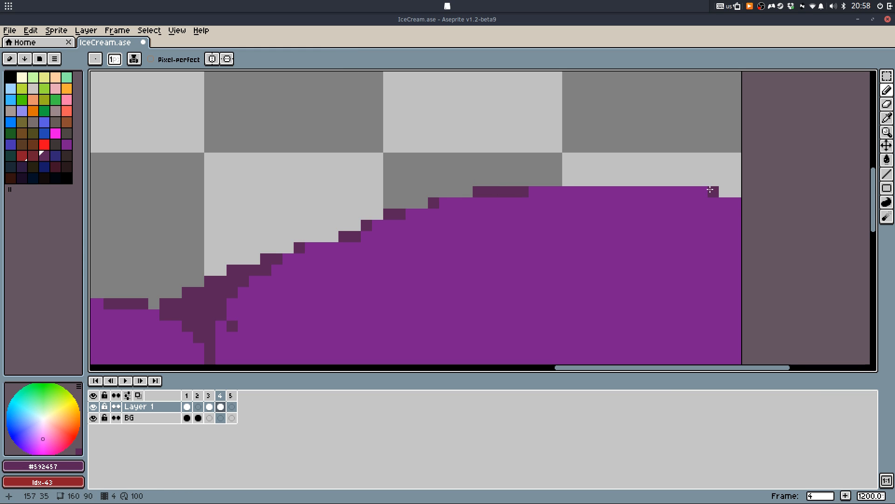
left_click_drag(709, 189, 635, 191)
left_click(695, 198)
left_click_drag(744, 201, 742, 202)
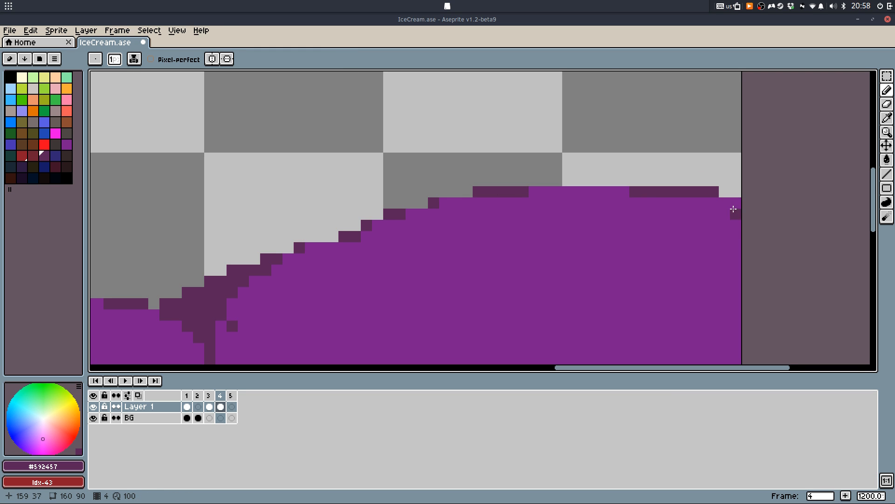
Recolour the dark band under the arm with base purple #791c8c, leaving a dark lower outline
scroll(697, 241, "down", 4)
scroll(718, 226, "up", 2)
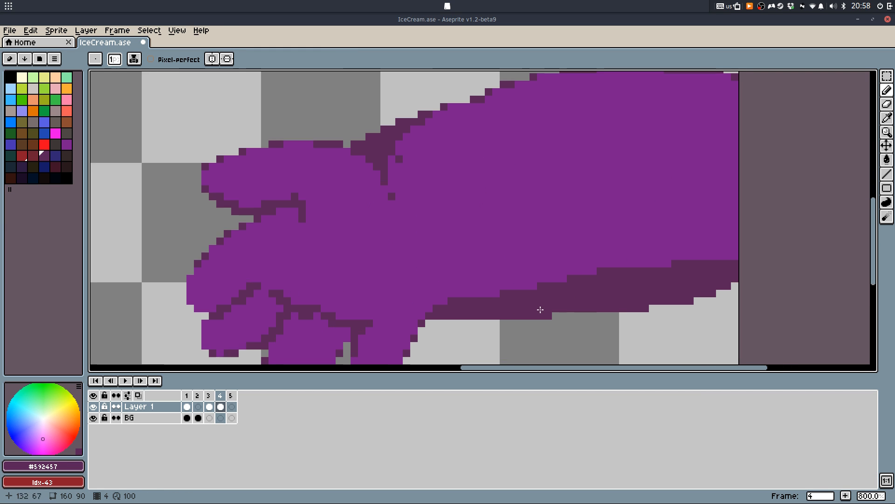
left_click(440, 285, "alt")
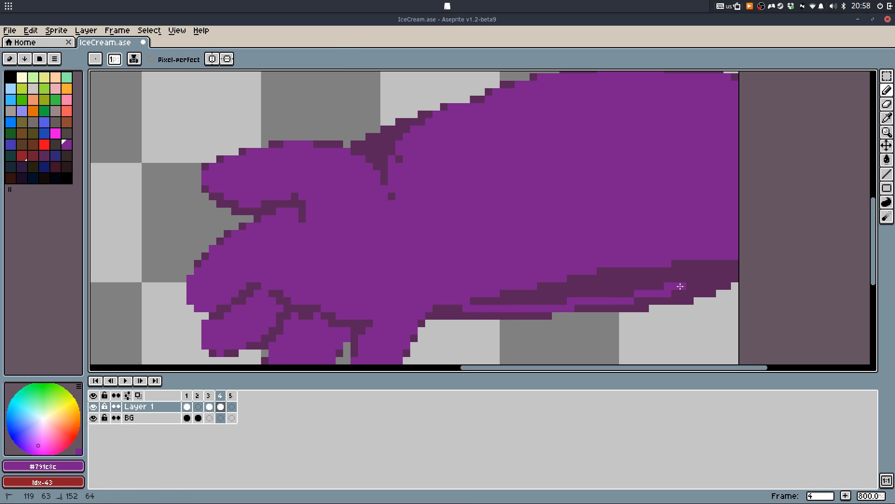
key("g")
left_click(695, 270)
Erase the surplus dark pixels to thin the outline under the arm and save the sprite
key("b")
scroll(712, 273, "up", 1)
key("e")
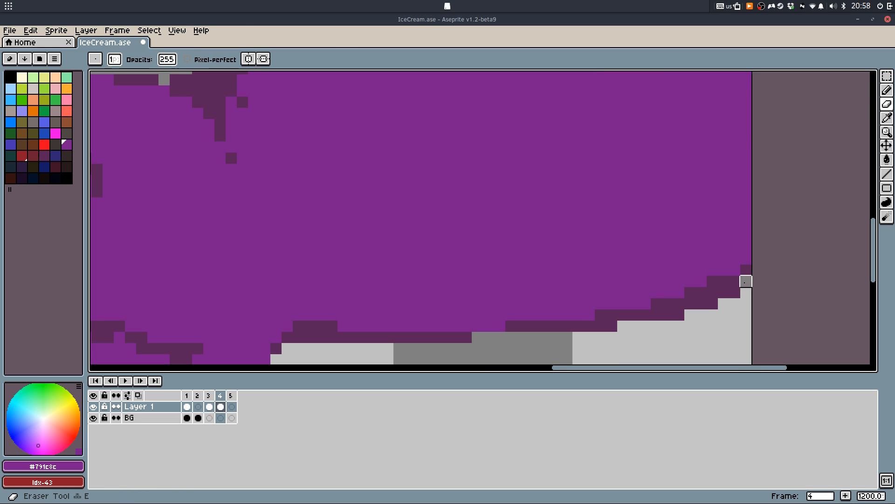
mouse_move(747, 281)
left_mouse_down()
mouse_move(637, 325)
mouse_move(511, 359)
left_mouse_up()
left_click_drag(623, 325, 567, 326)
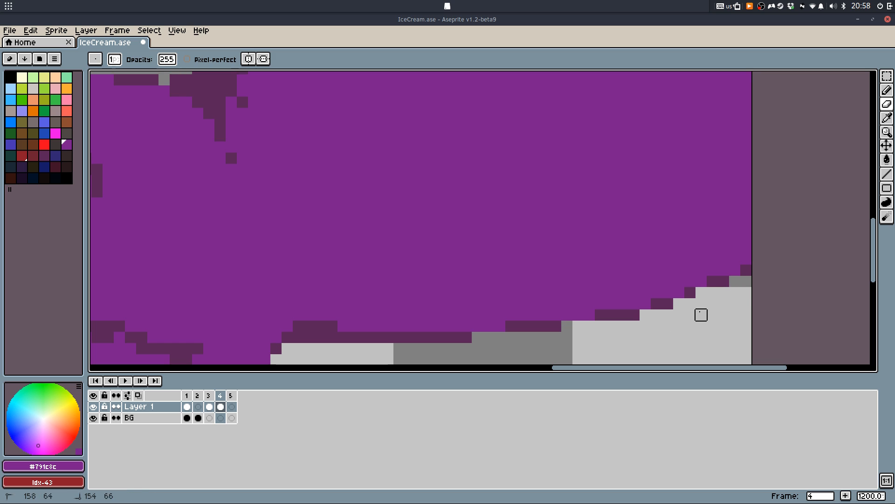
key("b")
scroll(719, 271, "down", 6)
key("ctrl+s")
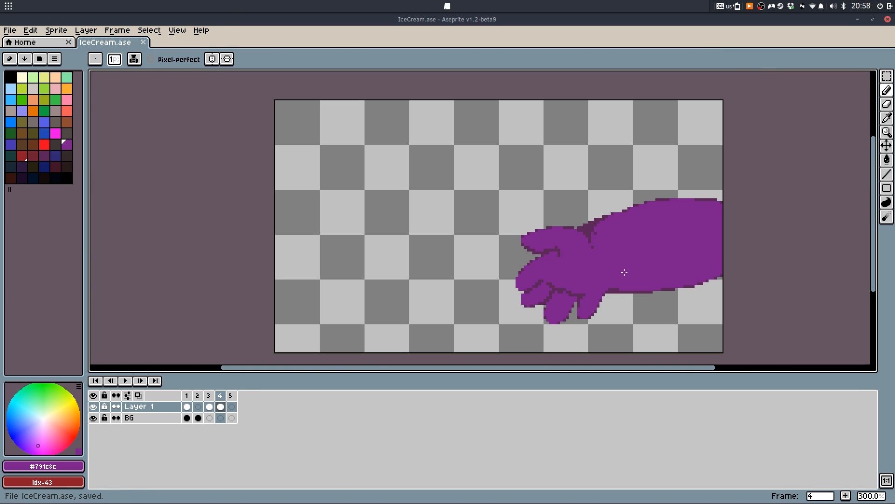
Clean up the stray dark pixels near the thumb base, save the sprite and compare frame 4 with frame 3
scroll(623, 272, "up", 4)
scroll(642, 245, "down", 5)
key("ctrl+s")
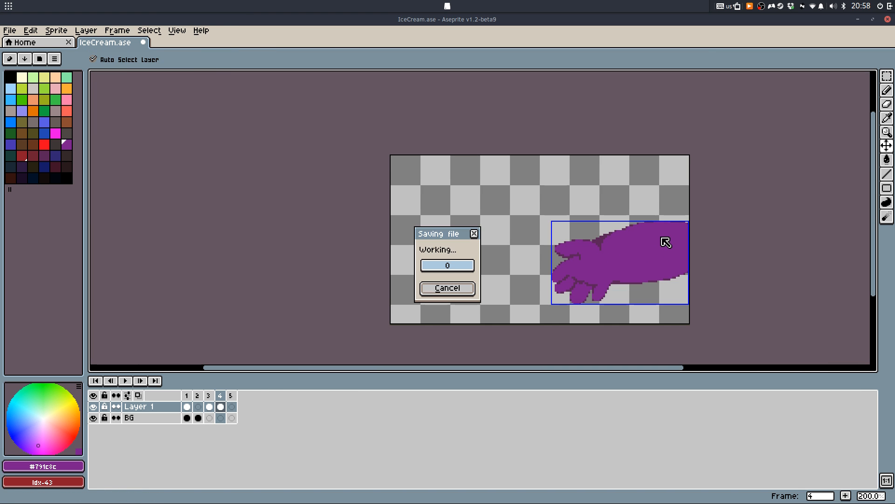
key("Left")
key("Right")
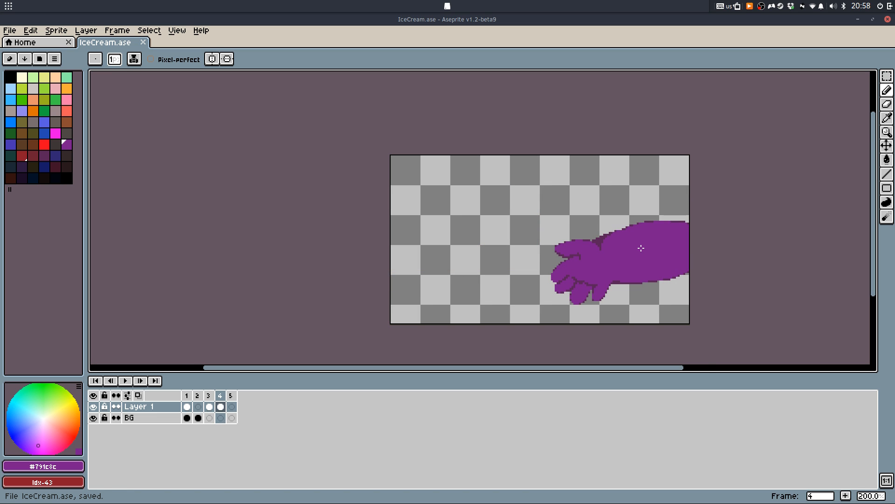
Select the upper half of the hand and arm, move it up about 6 pixels, and deselect it
scroll(609, 264, "up", 1)
key("m")
left_click_drag(464, 154, 749, 263)
left_click_drag(467, 223, 622, 239)
key("ctrl+d")
Outline a rounder index finger in dark purple across the gap and fill the gap with base purple
scroll(616, 312, "up", 3)
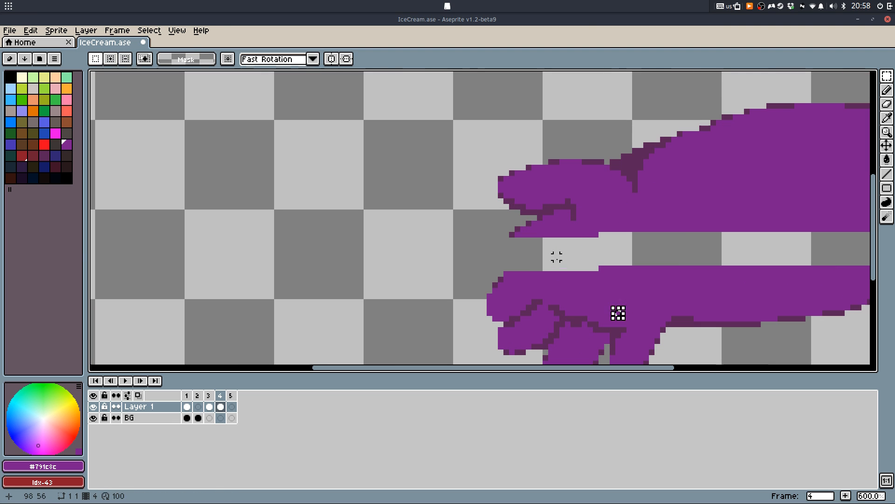
key("b")
left_click(513, 230, "alt")
left_click_drag(516, 232, 483, 262)
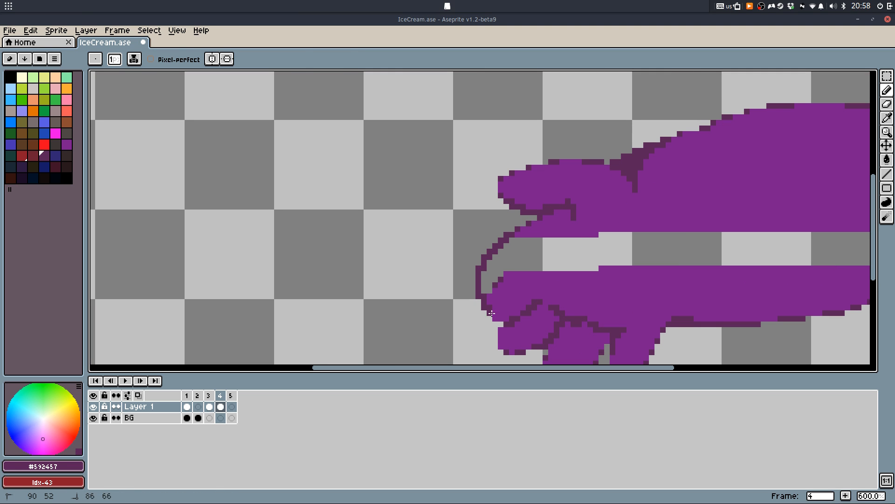
left_click(502, 298, "alt")
key("g")
left_click(499, 279)
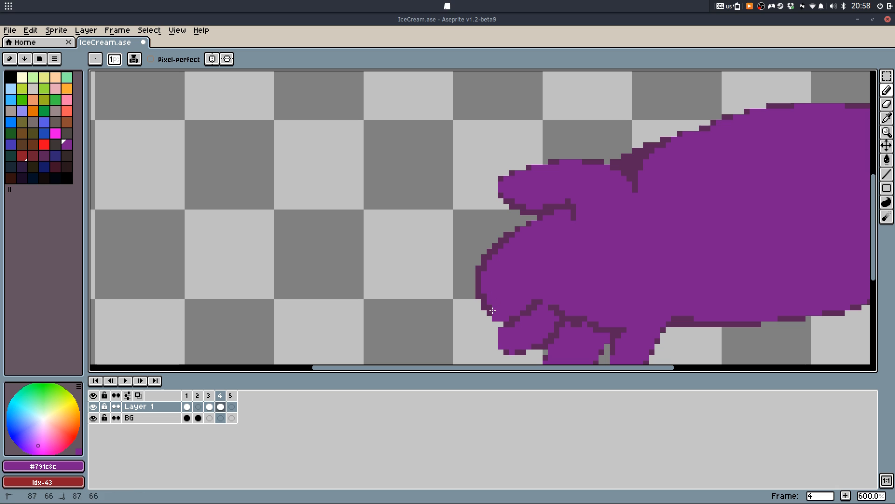
Thin the index finger's outline with base purple and remove its surplus pixels around the tip
scroll(503, 247, "up", 3)
left_click_drag(508, 234, 468, 307)
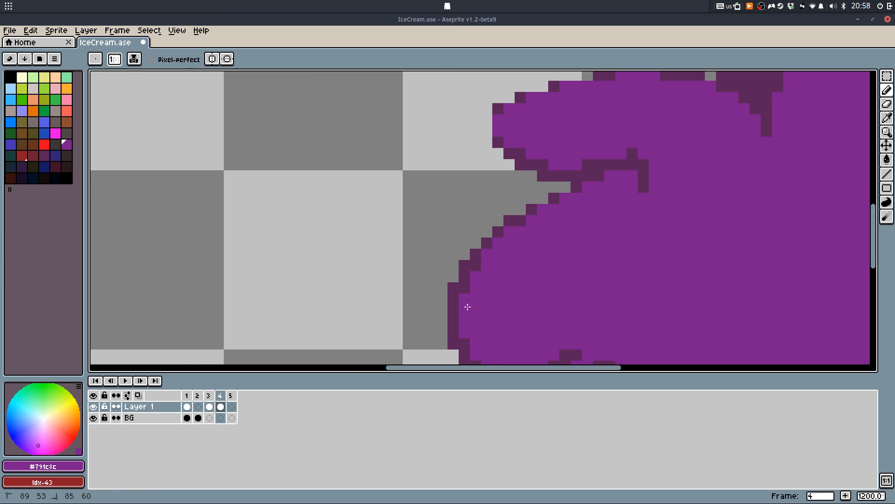
mouse_move(478, 266)
left_mouse_down()
mouse_move(448, 311)
mouse_move(456, 339)
mouse_move(454, 322)
left_mouse_up()
mouse_move(455, 324)
left_mouse_down()
mouse_move(444, 275)
mouse_move(427, 258)
mouse_move(427, 293)
mouse_move(441, 285)
mouse_move(479, 337)
mouse_move(470, 315)
mouse_move(456, 325)
left_mouse_up()
key("e")
key("q")
Add dark purple outline pixels along the underside of the index fingertip and save the sprite
left_click(456, 325, "alt")
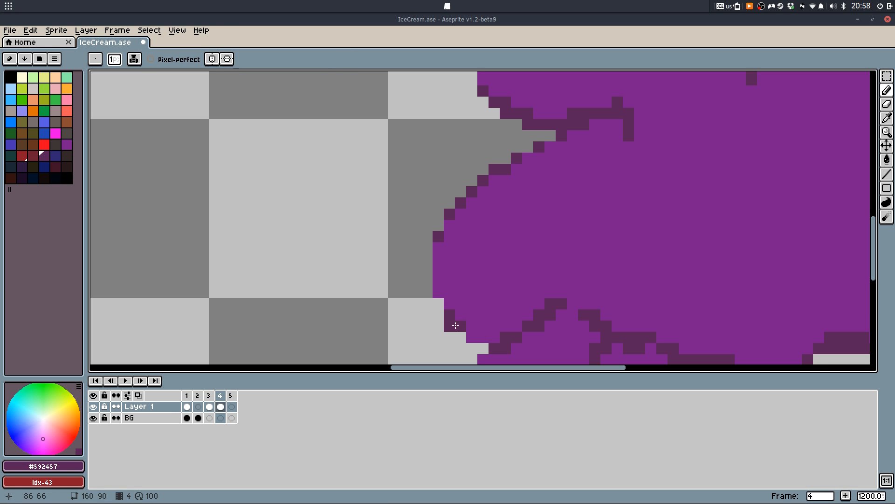
left_click(461, 335)
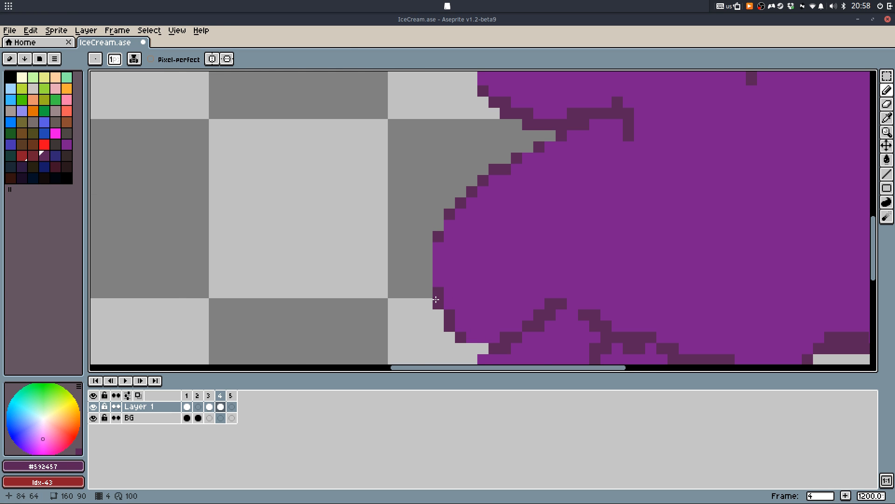
scroll(436, 299, "down", 2)
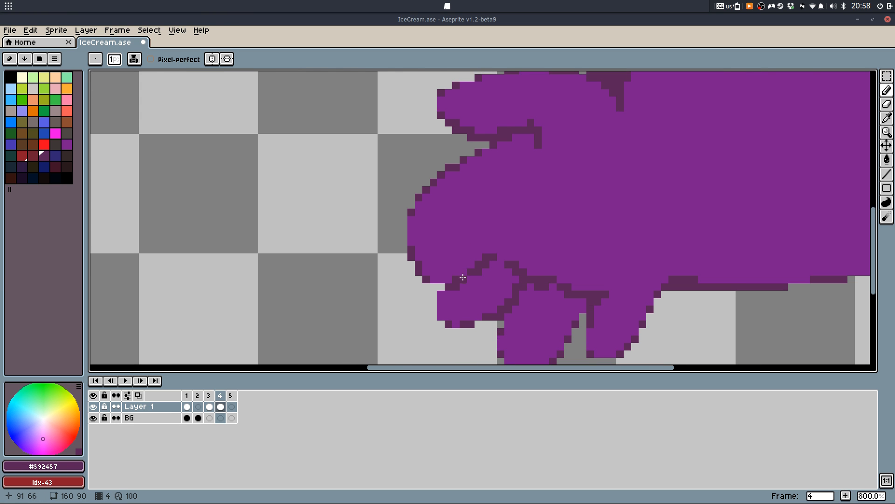
left_click_drag(462, 277, 454, 266)
key("m")
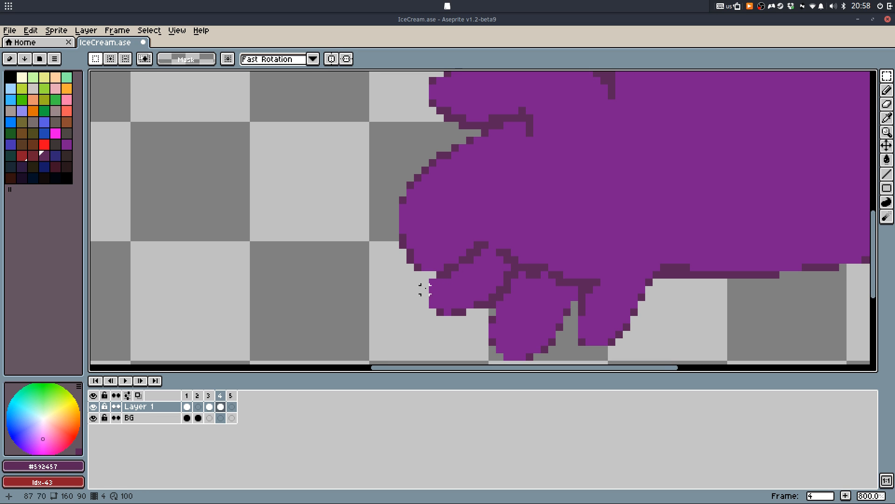
key("ctrl+s")
key("b")
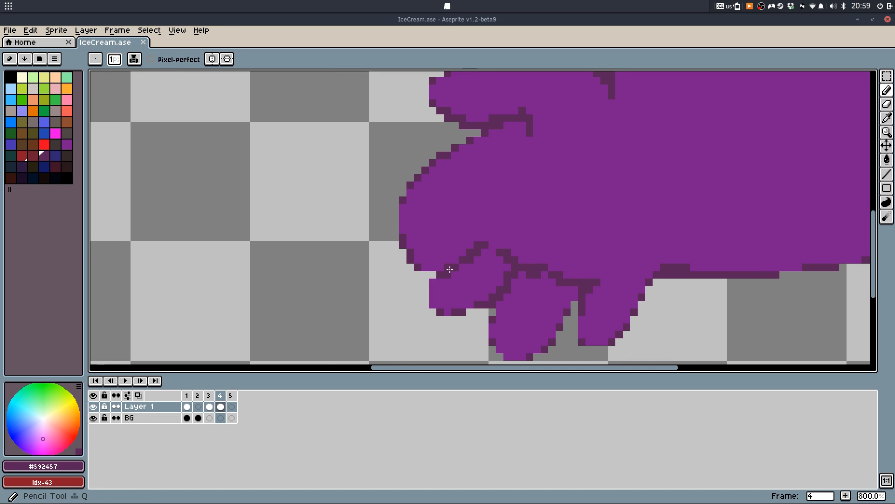
Cover the crease below the index finger with a 4-pixel base purple brush and redraw it as a one-pixel dark line
scroll(423, 304, "up", 2)
left_click_drag(440, 299, 503, 233)
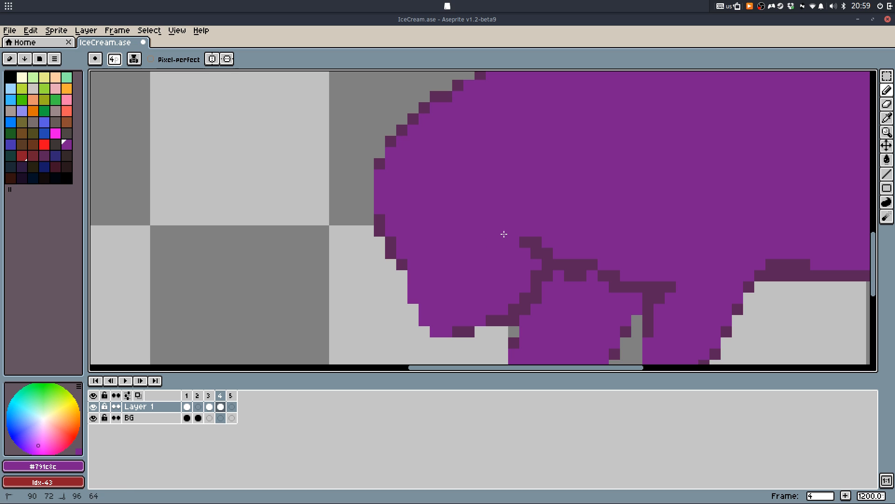
key("minus")
key("minus")
left_click(400, 261, "alt")
left_click(407, 264)
mouse_move(402, 260)
left_mouse_down()
mouse_move(455, 251)
mouse_move(509, 209)
left_mouse_up()
Widen the little finger with a new dark purple outer outline and fill its interior with base purple
scroll(555, 260, "down", 5)
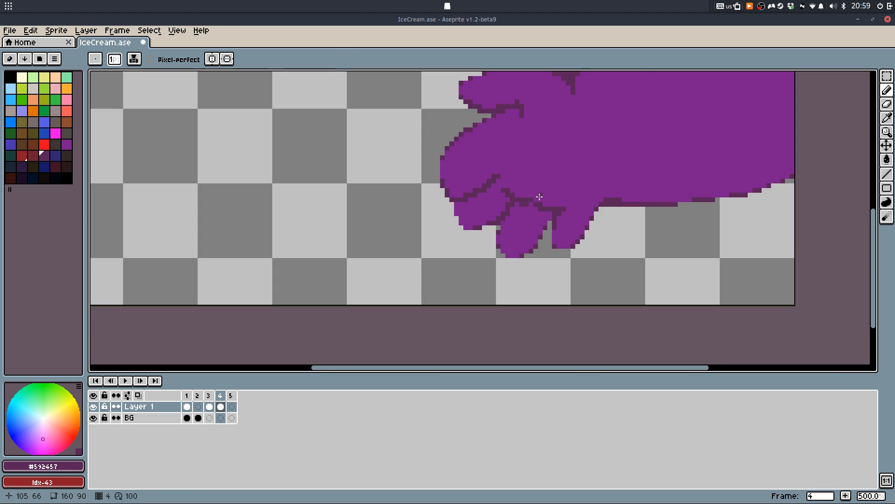
scroll(566, 186, "up", 5)
key("alt")
mouse_move(574, 216)
left_mouse_down()
mouse_move(543, 269)
mouse_move(493, 305)
left_mouse_up()
key("w")
left_click(551, 239)
key("q")
left_click(562, 174, "alt")
mouse_move(568, 194)
left_mouse_down()
mouse_move(522, 273)
mouse_move(481, 304)
left_mouse_up()
key("w")
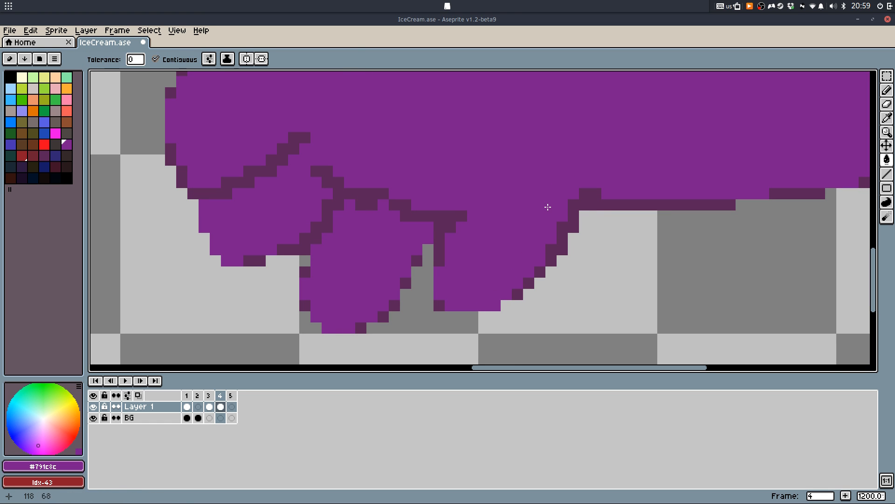
Try to shade the upper part of the ring finger with dark purple #592457
key("b")
left_click(360, 206, "alt")
mouse_move(350, 210)
left_mouse_down()
mouse_move(397, 259)
mouse_move(412, 238)
mouse_move(353, 208)
mouse_move(377, 253)
mouse_move(349, 317)
left_mouse_up()
key("w")
left_click(413, 238)
key("q")
key("ctrl+z")
Try to extend the dark purple shading over the rest of the ring finger down to its tip
left_click_drag(338, 227, 330, 278)
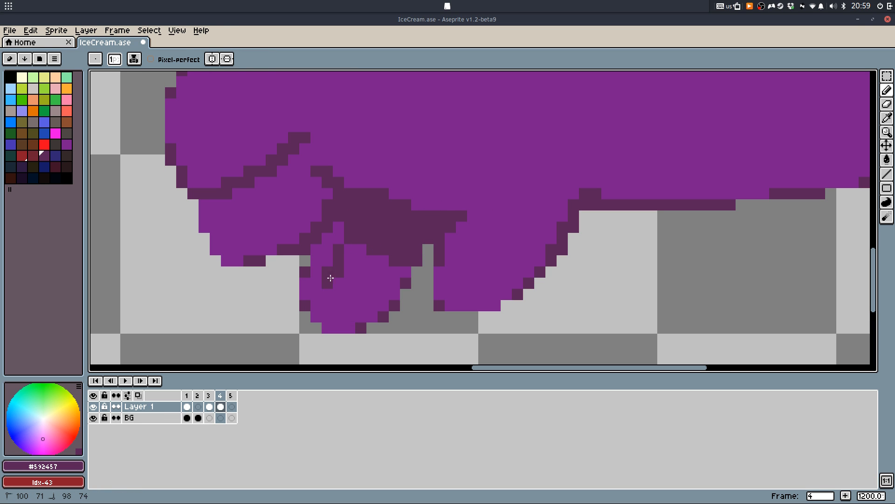
mouse_move(356, 322)
left_mouse_down()
mouse_move(401, 257)
mouse_move(375, 269)
mouse_move(407, 274)
mouse_move(355, 324)
left_mouse_up()
key("w")
left_click(376, 276)
key("q")
left_click(405, 272, "alt")
Undo the dark shading strokes and fills on the ring finger
key("ctrl+z")
scroll(400, 261, "down", 7)
key("v")
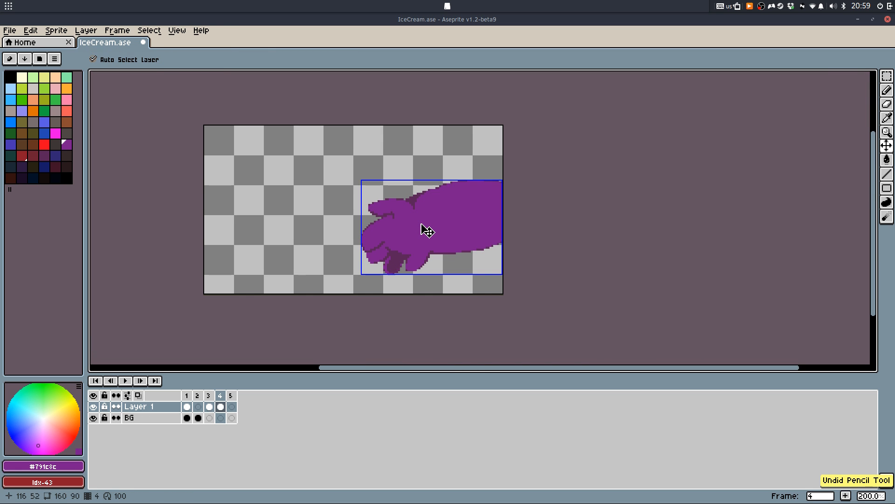
key("ctrl+z")
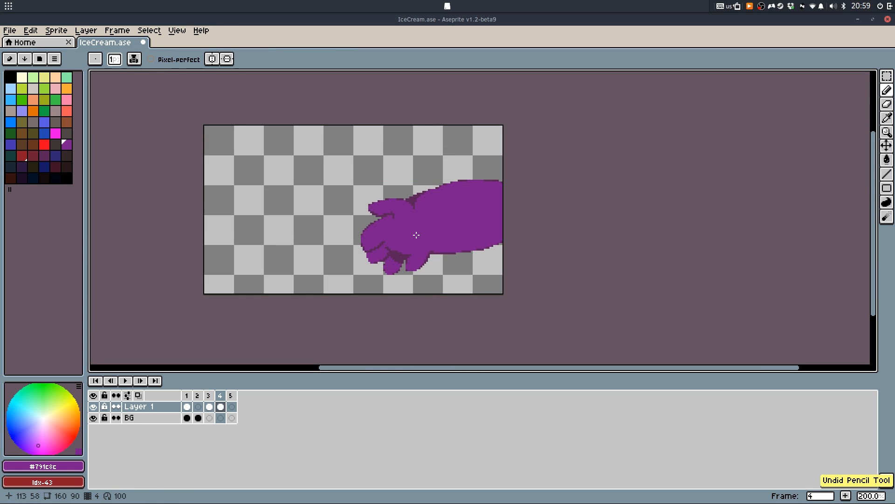
key("ctrl+z")
key("q")
scroll(434, 224, "up", 4)
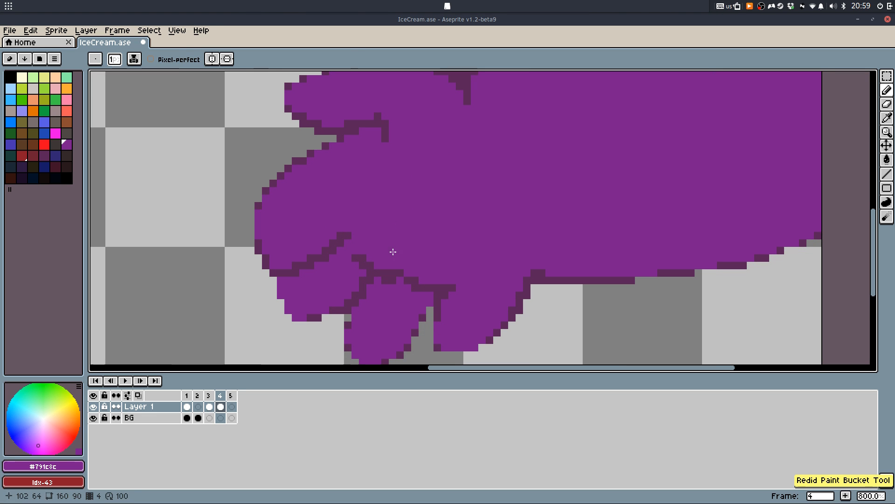
Draw a dark purple #592457 palm crease and a tapered fold where the lower wrist meets the arm, trimming it with base purple
left_click(400, 271, "alt")
key("ctrl+z")
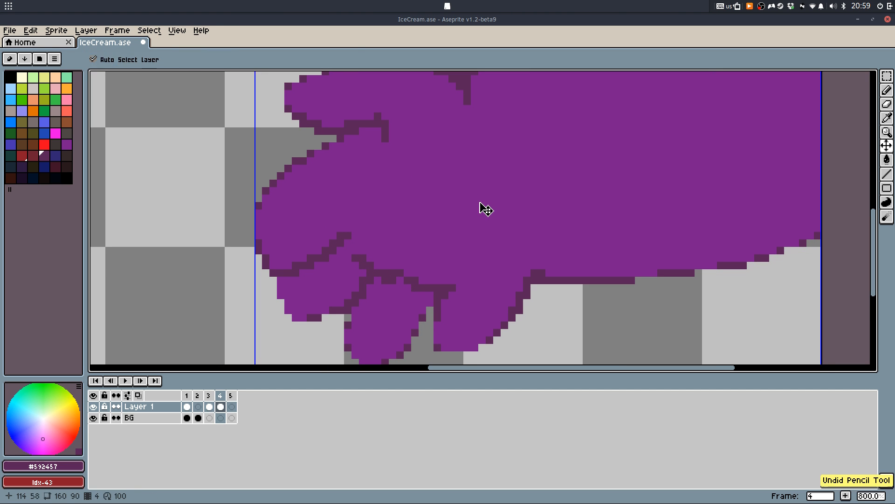
left_click_drag(474, 199, 429, 241)
left_click_drag(497, 142, 465, 211)
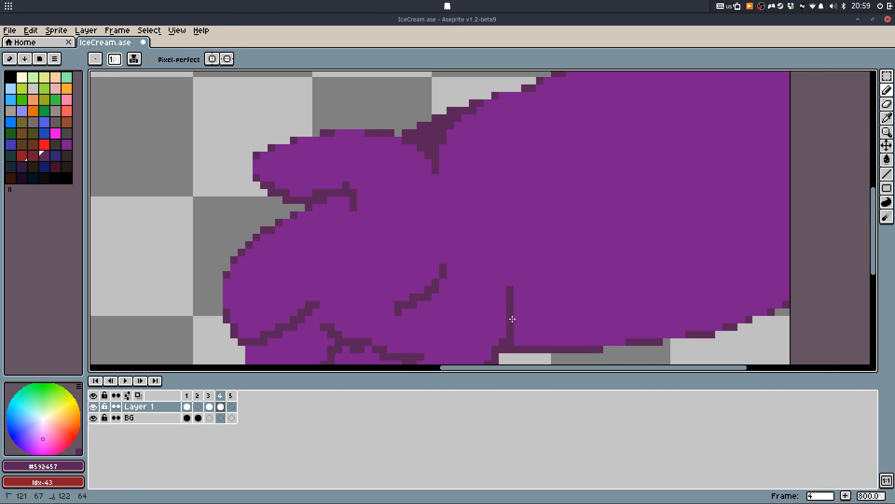
left_click(522, 262, "alt")
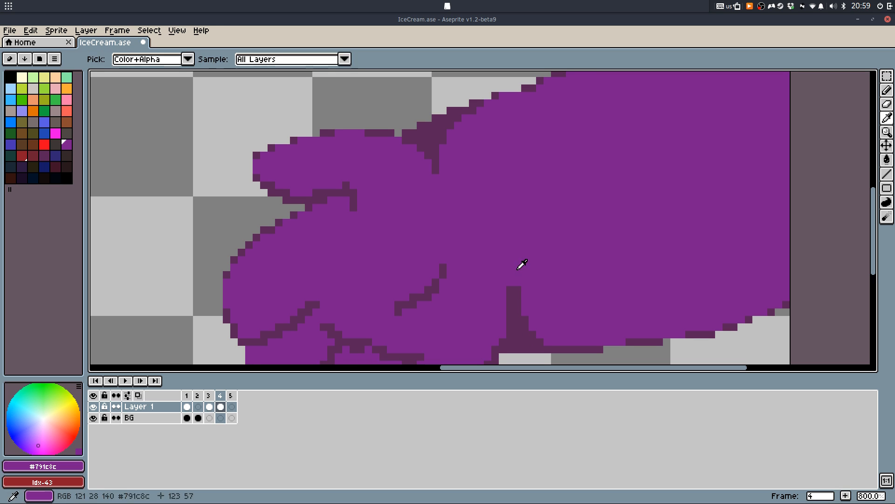
left_click_drag(517, 290, 525, 320)
left_click(513, 290, "alt")
left_click(517, 287, "alt")
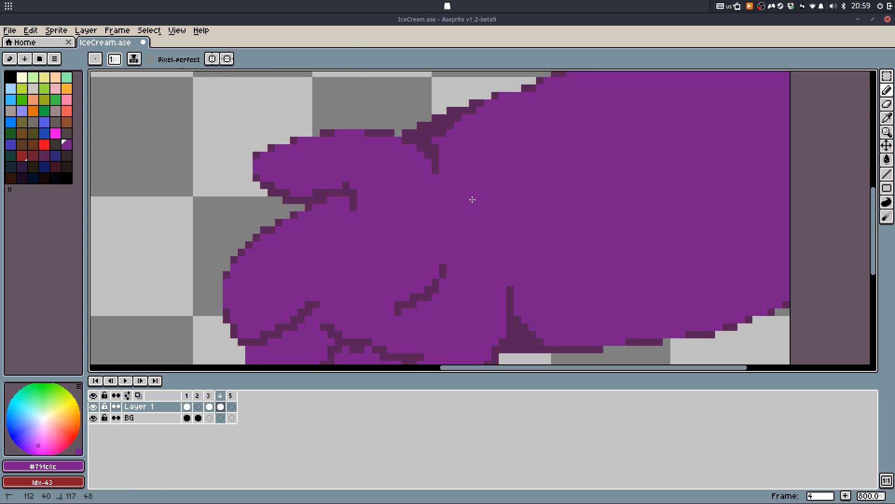
Extend the dark purple fold at the thumb's base into a line curving down across the upper wrist
left_click(449, 142, "alt")
left_click_drag(451, 147, 461, 177)
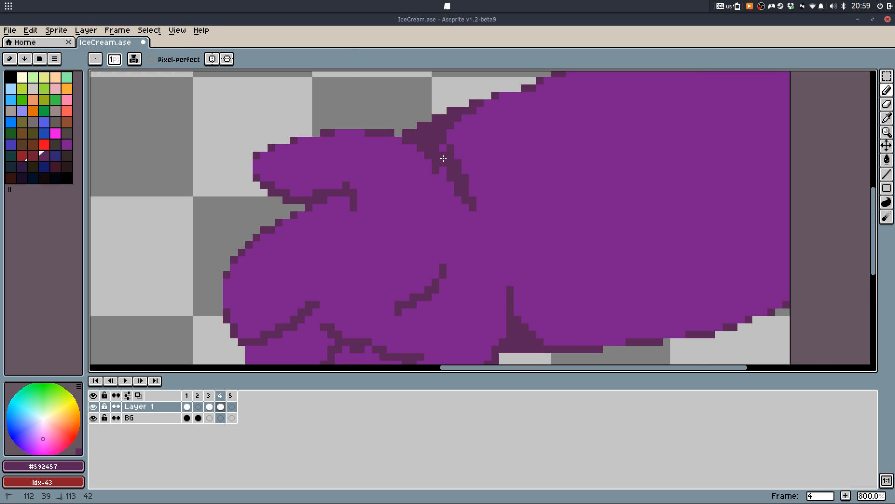
left_click_drag(444, 159, 444, 147)
left_click(443, 177, "alt")
left_click_drag(436, 163, 458, 200)
Try to widen the upper wrist fold into a solid wedge filled with dark purple #592457
left_click_drag(485, 106, 516, 125)
left_click(515, 122, "alt")
left_click(516, 124)
key("g")
left_click(496, 159)
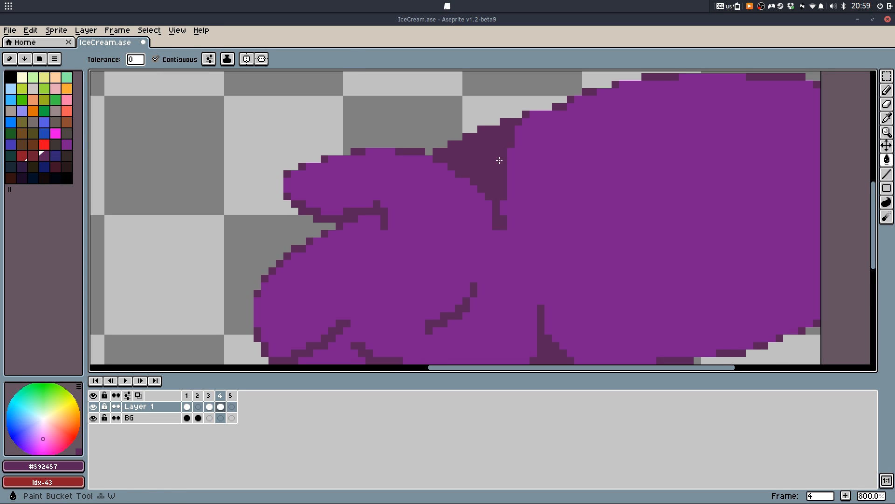
key("b")
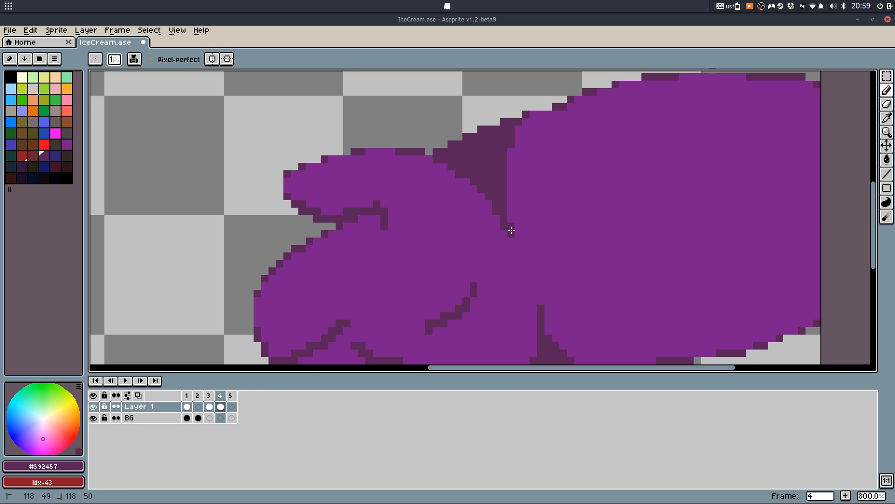
Undo the last strokes and fill on the upper wrist fold
scroll(511, 229, "down", 5)
key("ctrl+z")
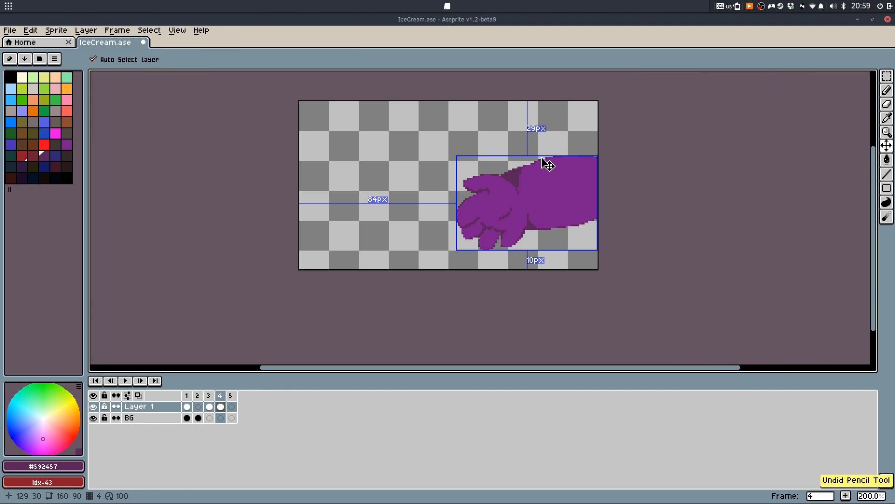
key("ctrl+z")
key("ctrl+z")
Select the hand up to the wrist with combined rectangular areas and try rotating it clockwise with Fast Rotation
scroll(522, 192, "up", 3)
key("m")
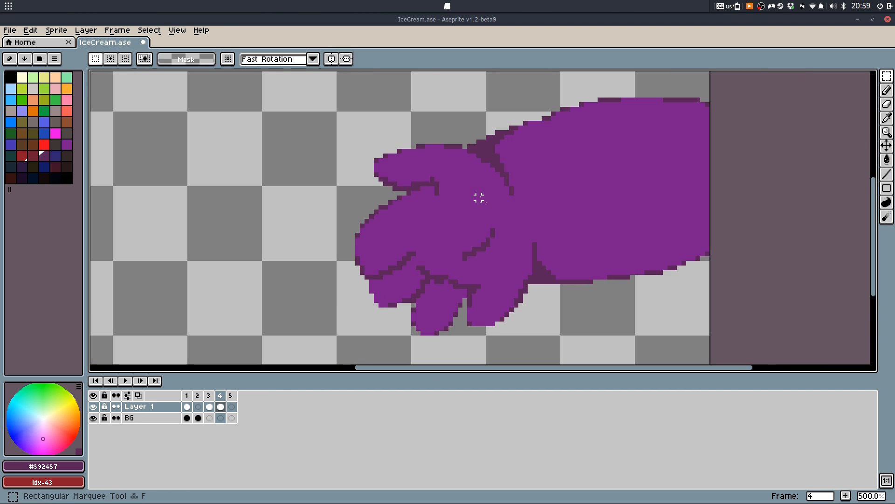
left_click_drag(334, 147, 467, 340)
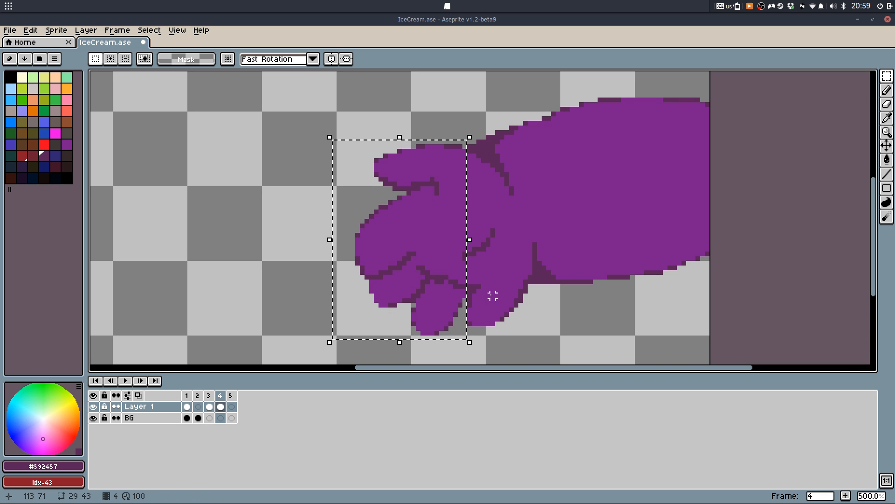
left_click_drag(534, 226, 398, 366)
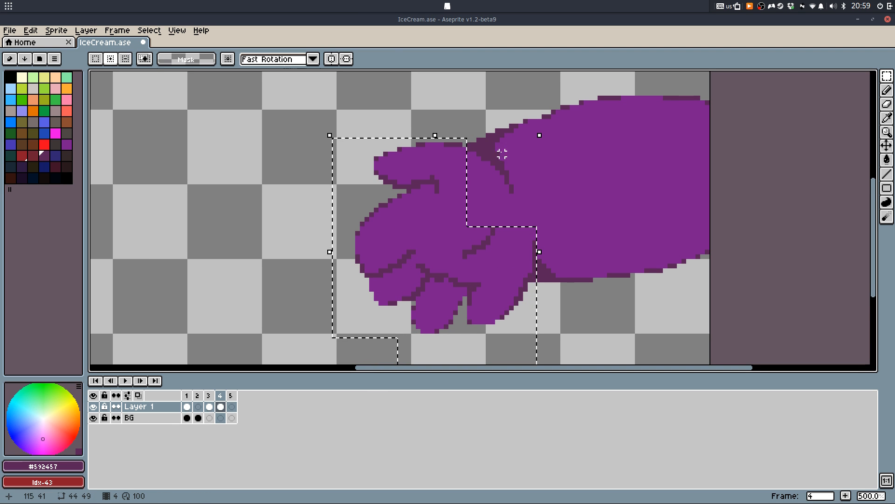
left_click_drag(460, 153, 523, 243)
left_click_drag(546, 128, 579, 187)
key("ctrl+z")
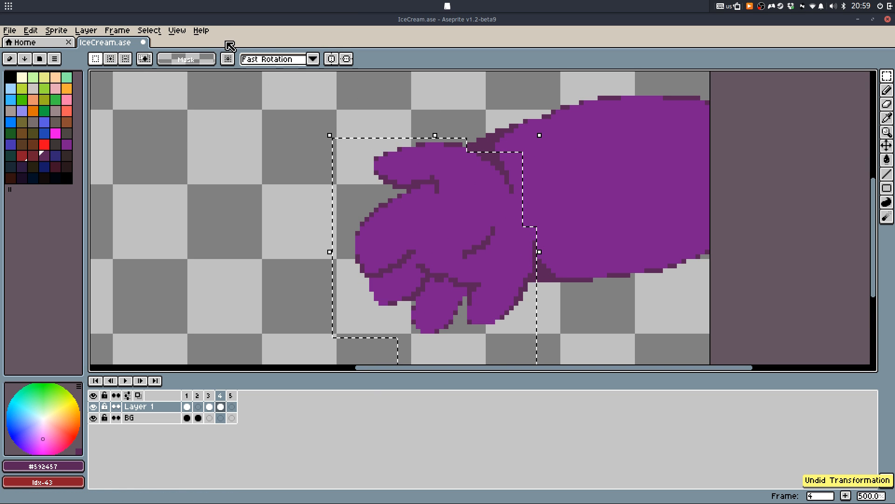
Set the rotation method to RotSprite, rotate the selected hand clockwise and move it up against the arm
left_click(290, 63)
left_click(297, 81)
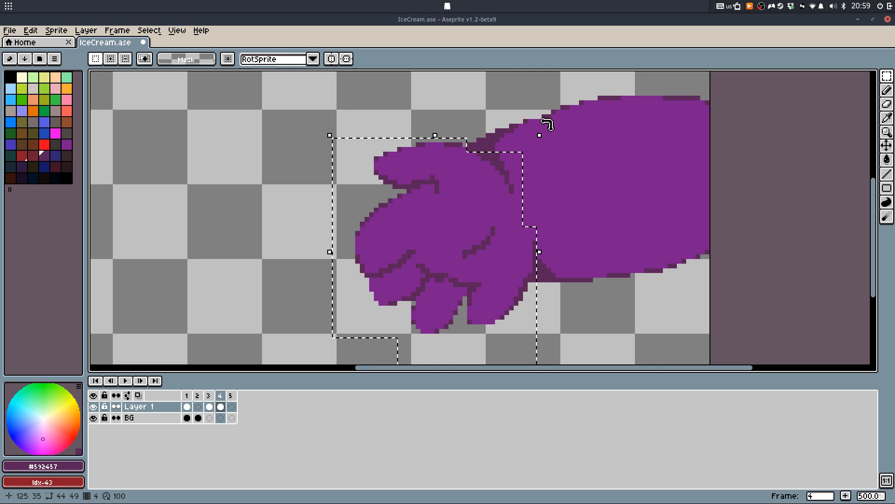
left_click_drag(546, 128, 588, 180)
left_click_drag(500, 222, 519, 204)
left_click(722, 206)
scroll(722, 205, "down", 2)
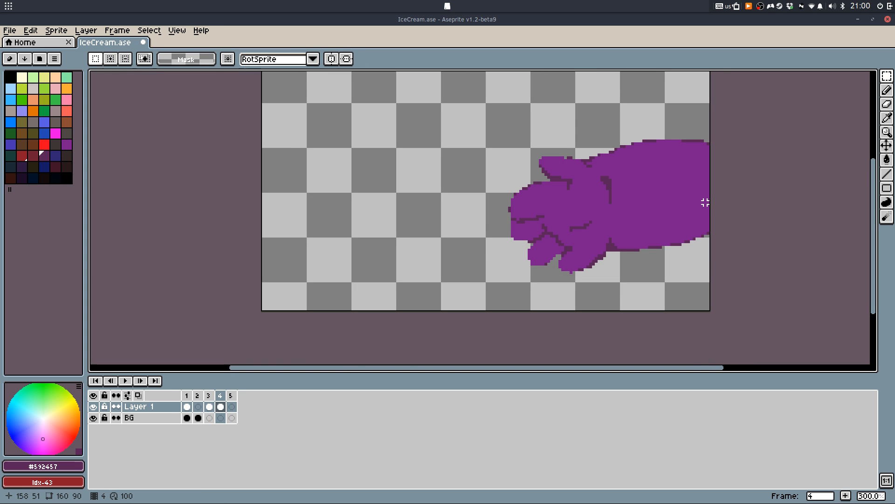
Try to bridge the gap in the upper wrist fold with a dark purple stroke
key("b")
scroll(638, 197, "up", 4)
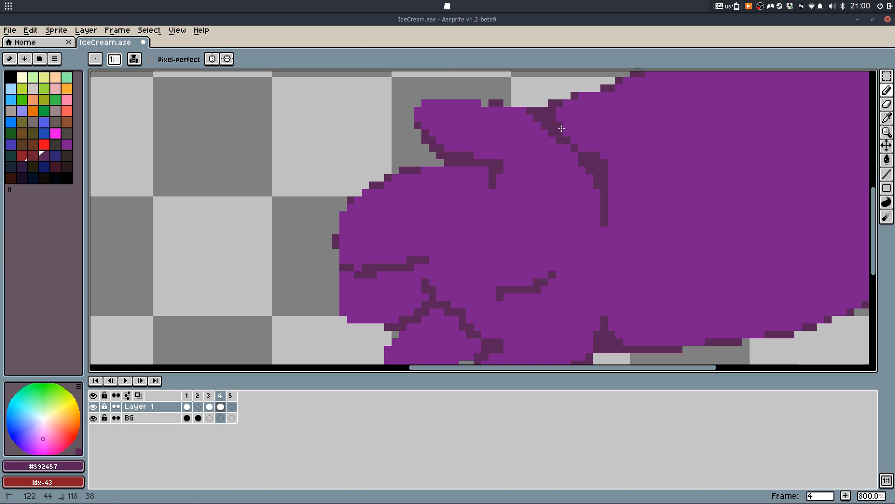
scroll(582, 149, "down", 5)
scroll(602, 114, "down", 1)
scroll(604, 112, "up", 1)
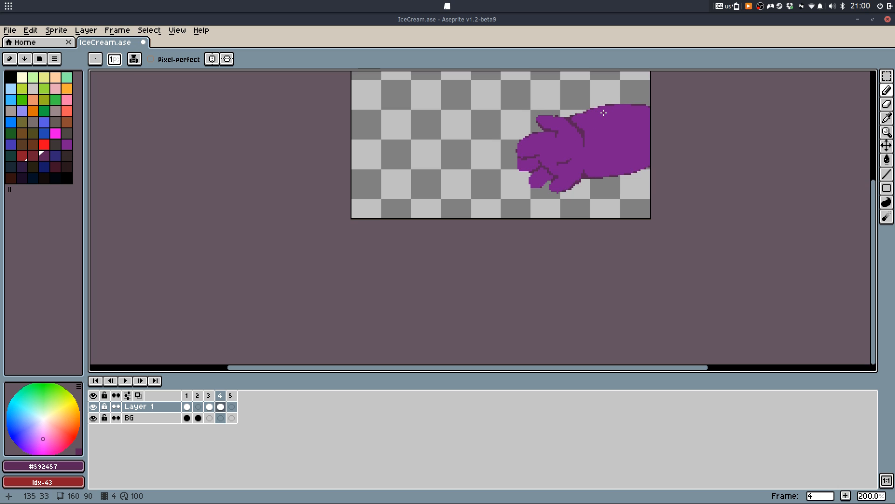
Step back and forth through the edit history to compare the hand before and after its rotation
key("ctrl+y")
key("ctrl+y")
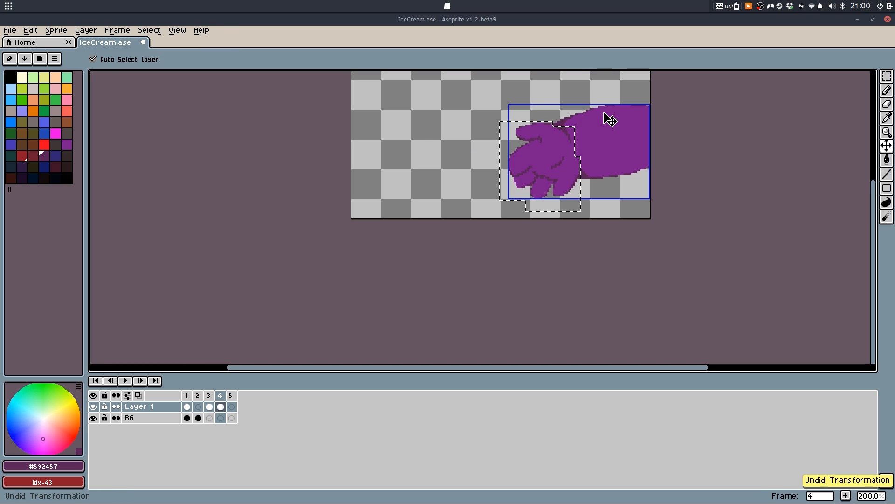
key("ctrl+y")
key("ctrl+y")
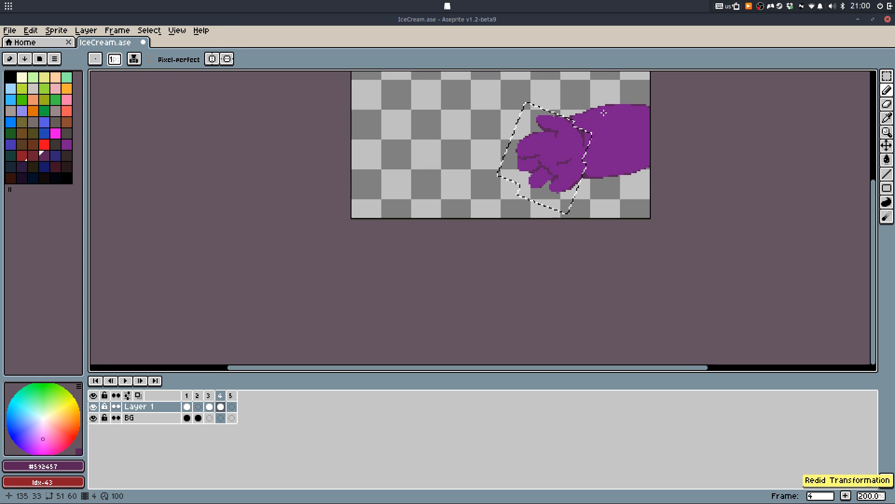
Try the rotated hand flipped vertically and moved against the arm, and restore its unflipped orientation
key("ctrl+y")
key("ctrl+z")
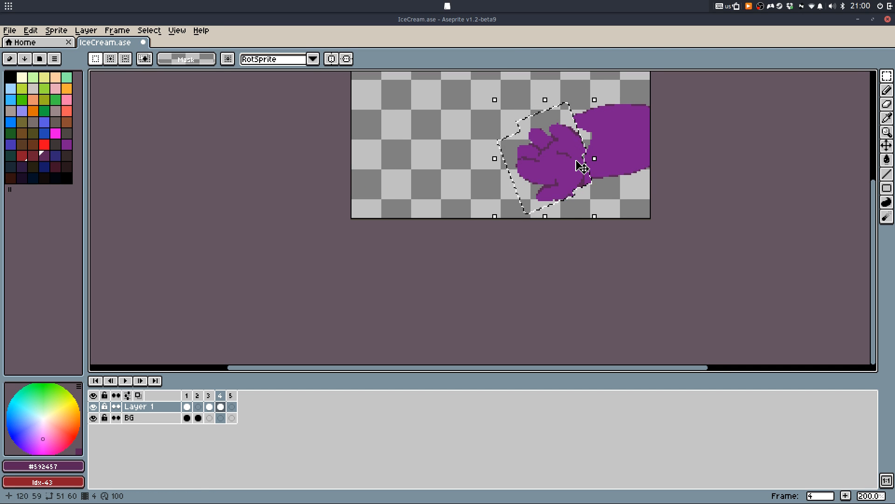
key("ctrl+z")
left_click_drag(586, 149, 592, 155)
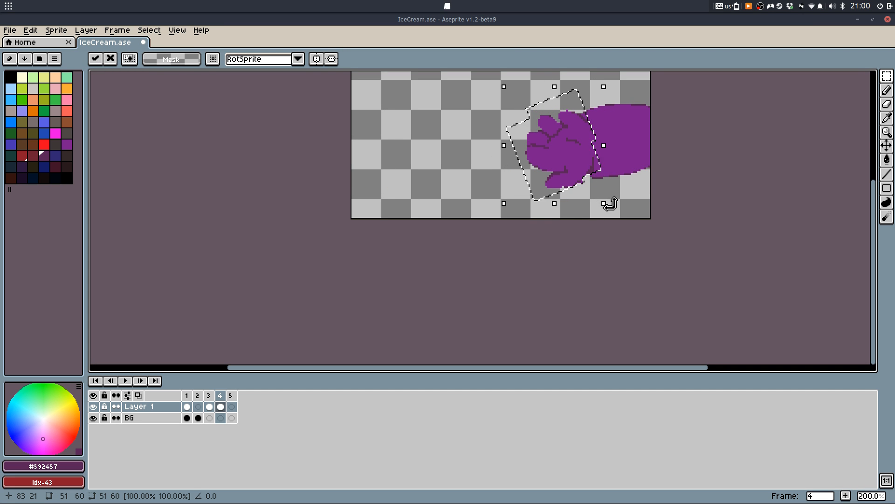
key("ctrl+z")
key("ctrl+z")
key("ctrl+shift+z")
Redraw the missing dark purple section of the wrist fold between the thumb's base and the lower curve
key("b")
scroll(583, 140, "up", 5)
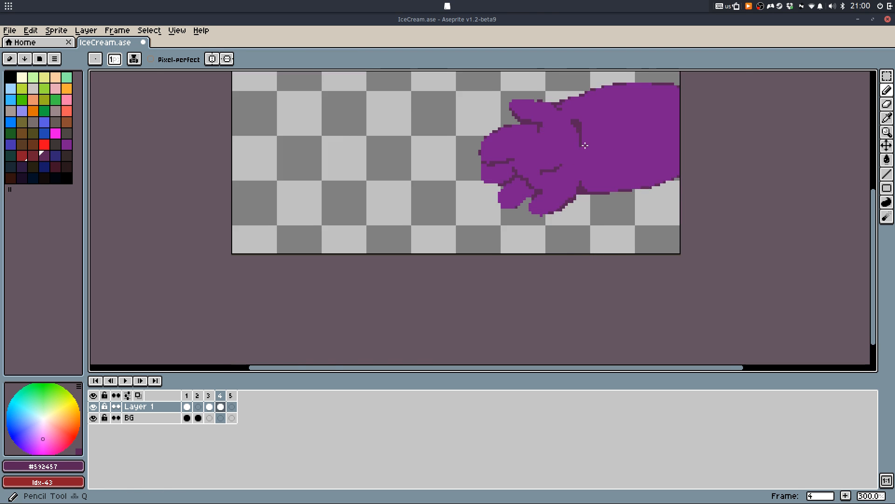
scroll(549, 126, "up", 2)
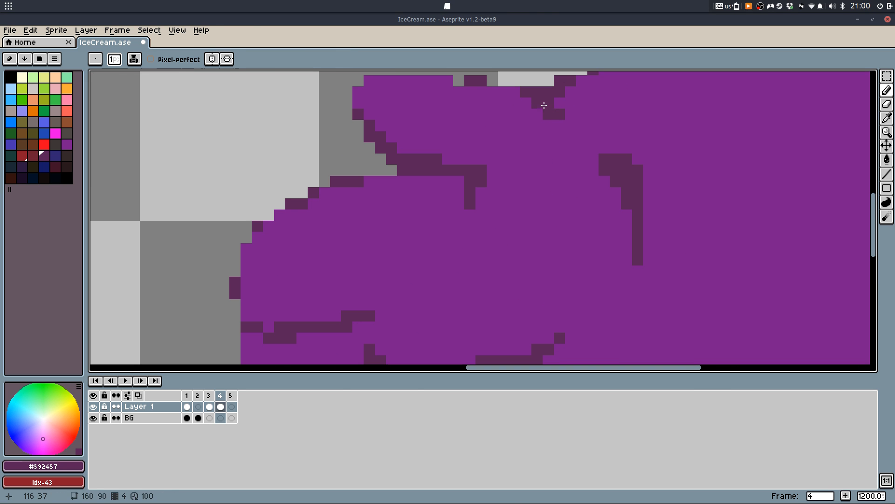
mouse_move(557, 102)
left_mouse_down()
mouse_move(586, 128)
mouse_move(609, 161)
mouse_move(562, 115)
left_mouse_up()
scroll(470, 126, "down", 4)
scroll(470, 126, "down", 1)
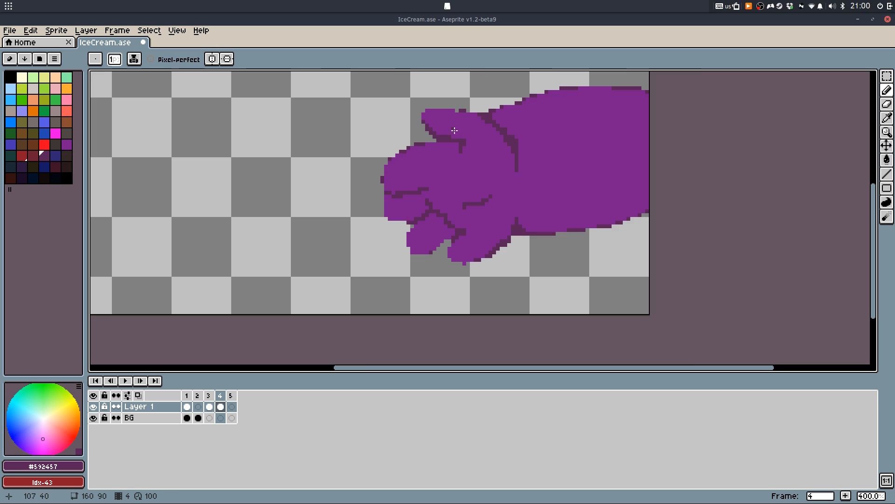
scroll(434, 160, "up", 2)
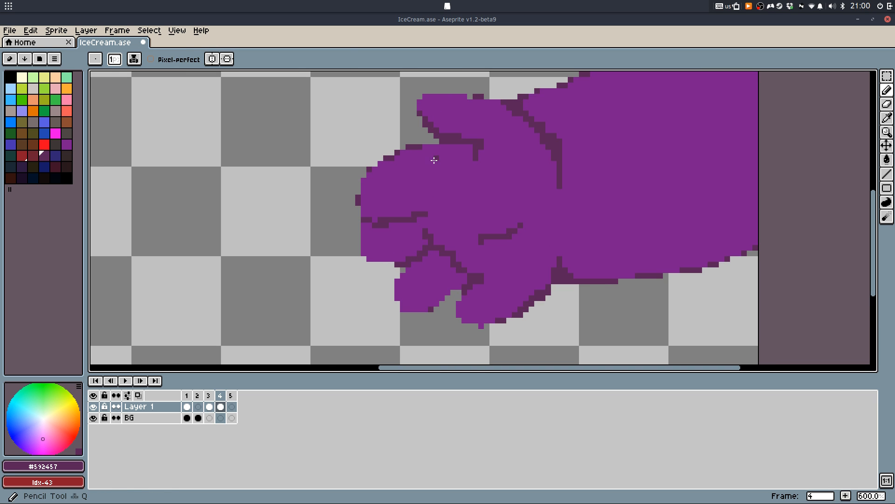
Try to outline a longer thumb in base purple #791c8c and fill the area beneath it with dark purple
left_click(443, 123, "alt")
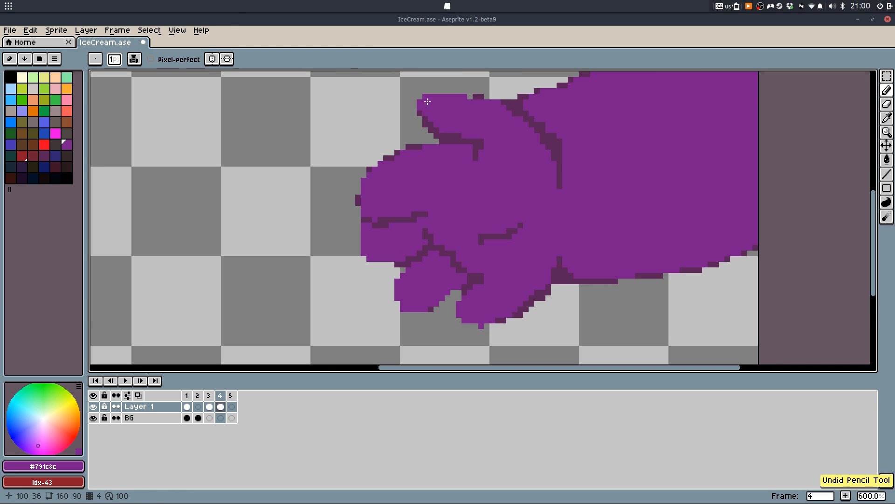
mouse_move(415, 106)
left_mouse_down()
mouse_move(382, 118)
mouse_move(360, 149)
left_mouse_up()
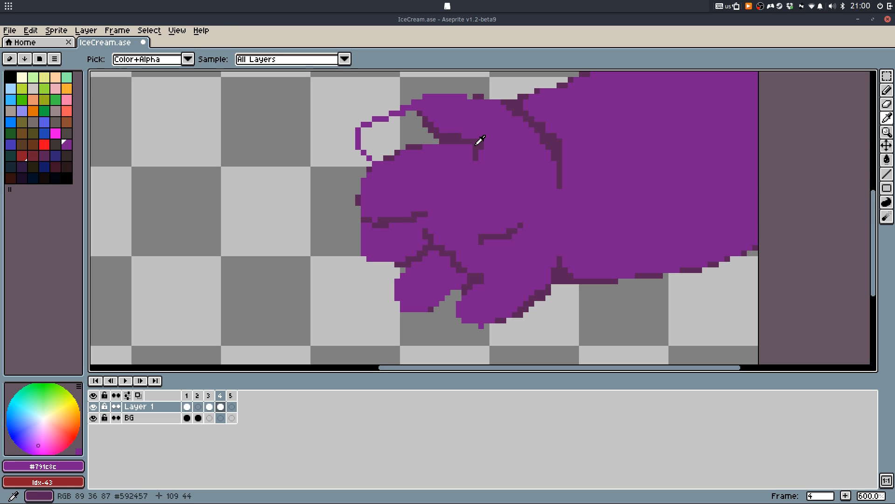
left_click(479, 140, "alt")
left_click_drag(469, 146, 419, 169)
scroll(376, 162, "up", 3)
key("g")
left_click(368, 126)
left_click(429, 170)
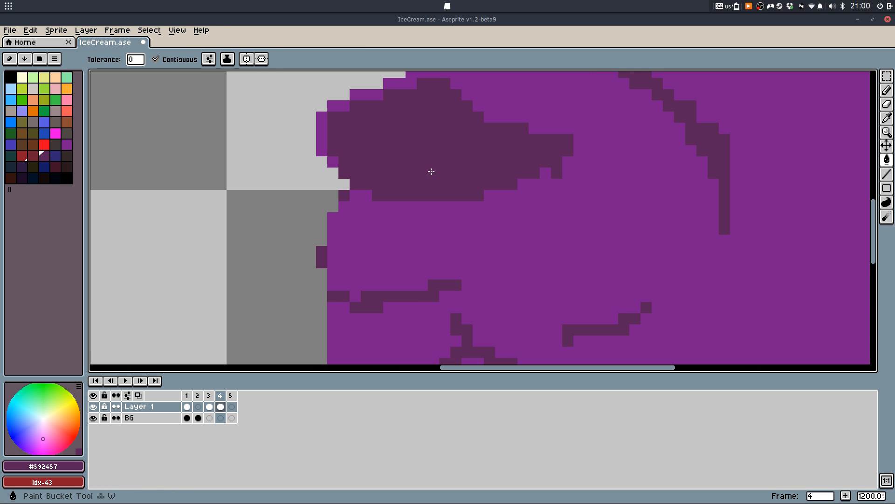
Try to fill the lengthened thumb with base purple and outline its lower edge in dark purple
left_click(480, 88, "alt")
mouse_move(329, 154)
left_mouse_down()
mouse_move(388, 191)
mouse_move(410, 191)
mouse_move(476, 180)
mouse_move(537, 150)
mouse_move(554, 136)
left_mouse_up()
key("g")
left_click(477, 169)
key("b")
left_click(452, 195, "alt")
mouse_move(439, 201)
left_mouse_down()
mouse_move(378, 197)
mouse_move(364, 184)
left_mouse_up()
scroll(456, 186, "down", 7)
scroll(494, 177, "up", 1)
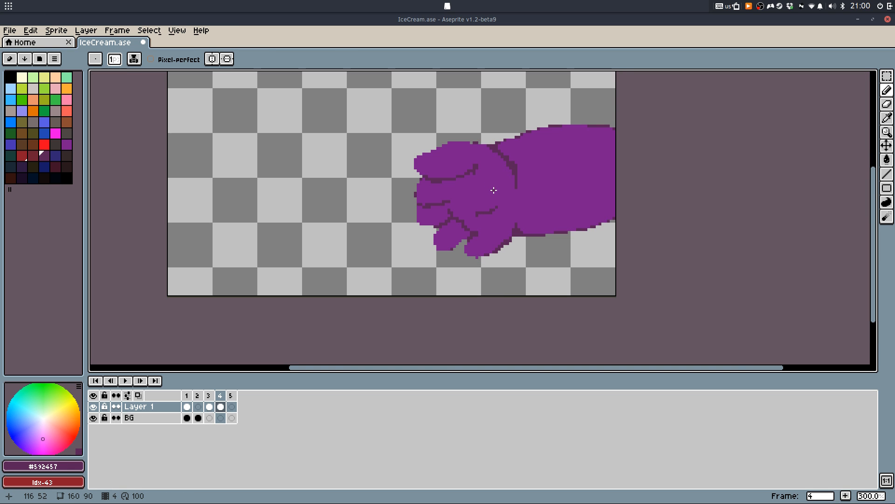
Undo the strokes and fills that lengthened the thumb
key("ctrl+z")
key("ctrl+z")
key("ctrl+z")
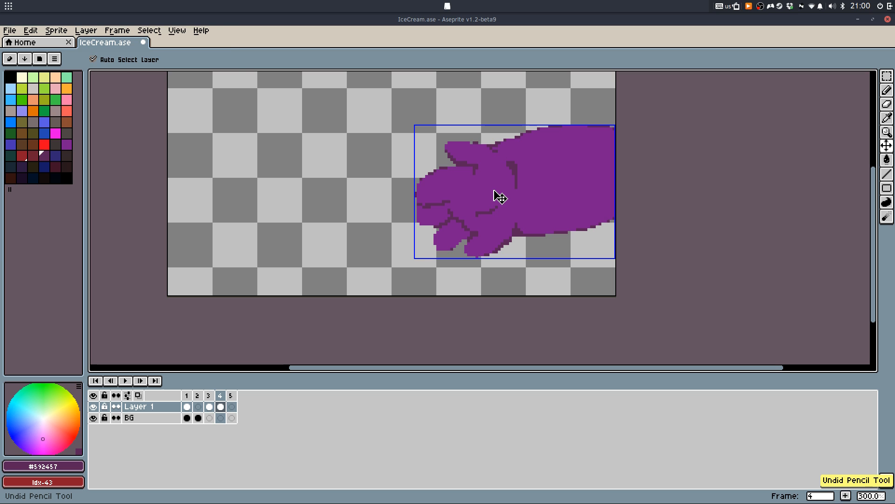
Clean up the end of the palm crease by covering its stray pixel with base purple #791c8c
scroll(480, 189, "up", 1)
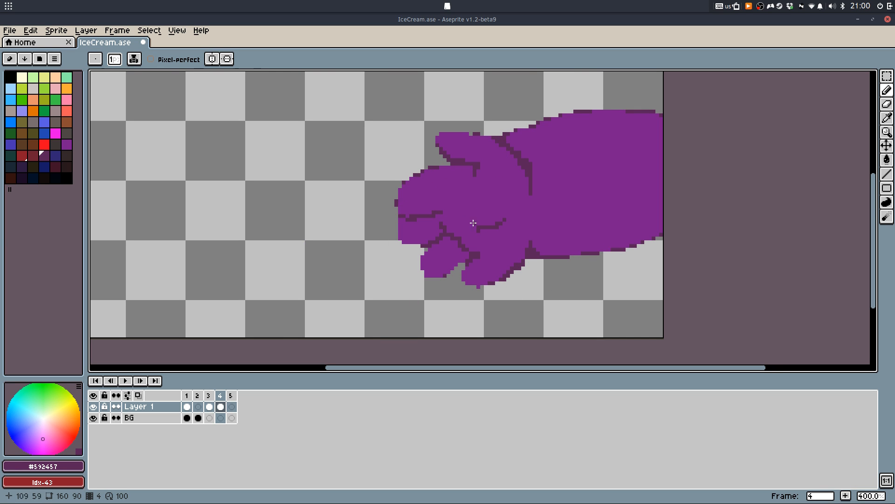
scroll(513, 206, "up", 3)
left_click(452, 252, "alt")
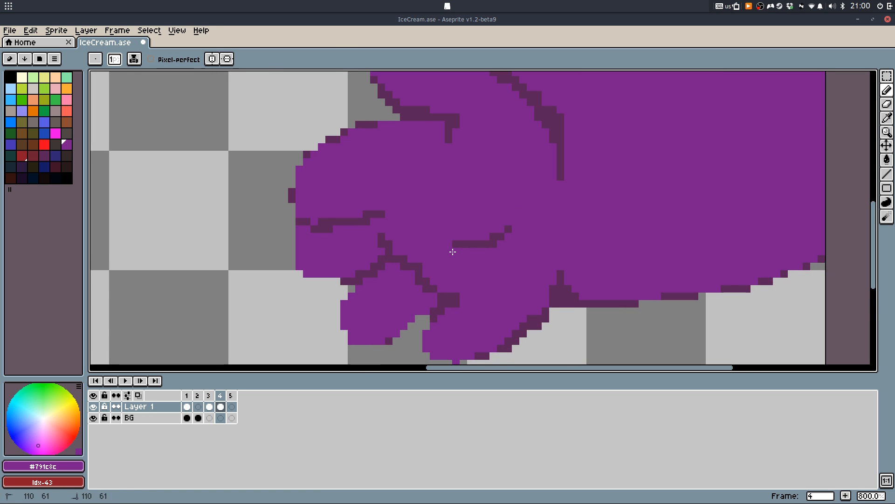
scroll(466, 223, "down", 5)
scroll(480, 223, "up", 3)
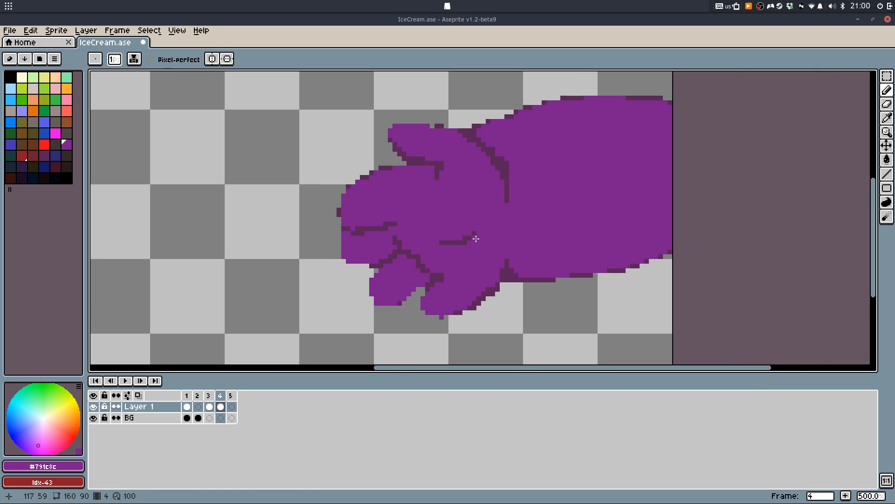
Select the whole hand up to the wrist and cut it away from the arm
key("m")
left_click_drag(277, 115, 506, 340)
key("ctrl+x")
key("ctrl+z")
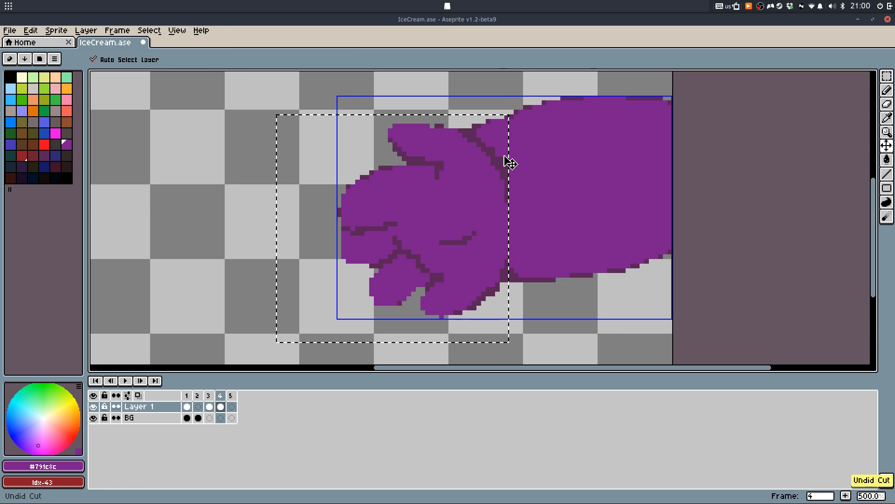
key("ctrl+y")
key("ctrl+z")
key("ctrl+y")
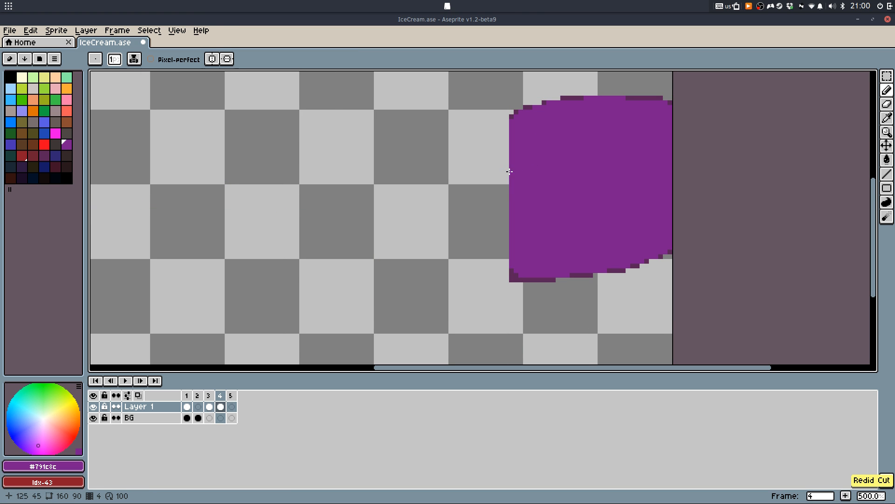
left_click_drag(516, 282, 491, 277)
key("ctrl+z")
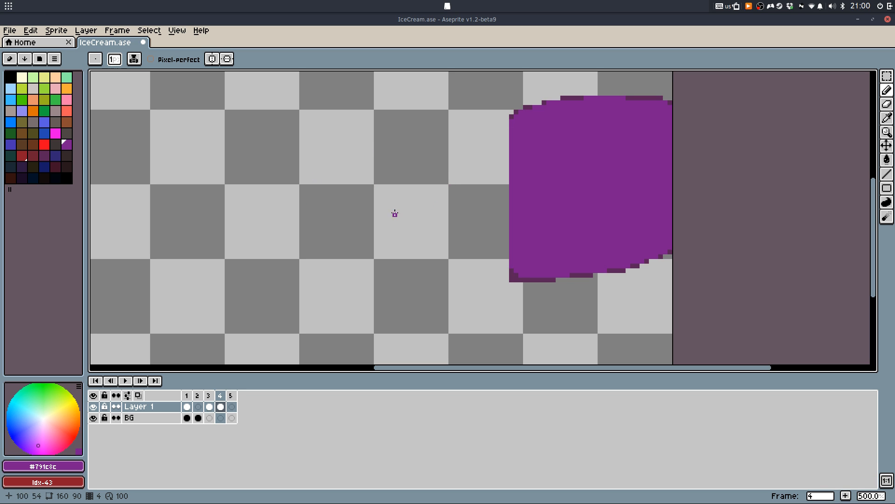
Try to outline a longer, two-lobed hand extending from the wrist in base purple #791c8c and fill it
left_click_drag(391, 173, 298, 208)
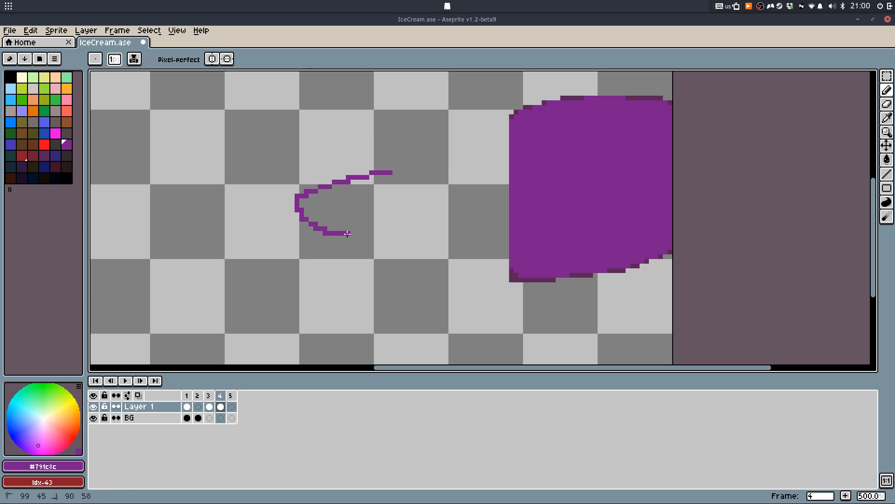
mouse_move(347, 234)
left_mouse_down()
mouse_move(284, 261)
mouse_move(302, 293)
mouse_move(340, 313)
mouse_move(431, 313)
left_mouse_up()
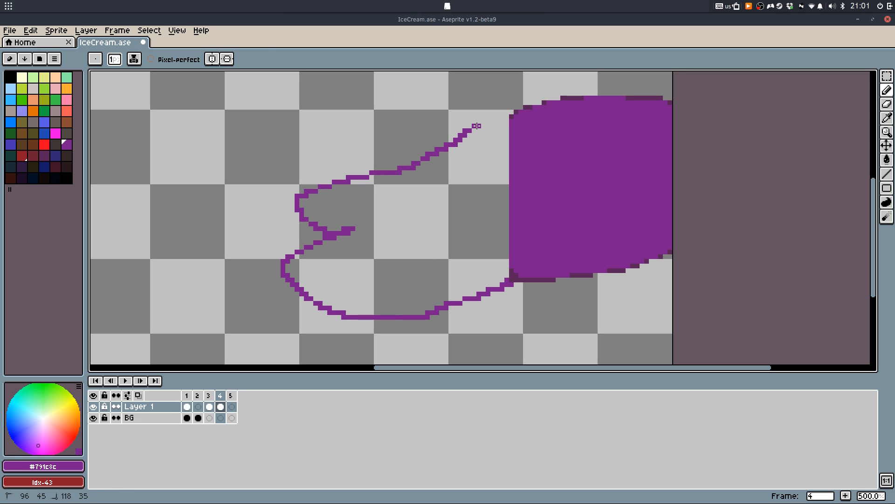
key("g")
left_click(429, 227)
Try to shade the wrist's lower edge and the crease between the hand's two lobes in dark purple #592457
key("b")
left_click(516, 277, "alt")
left_click_drag(512, 275, 495, 290)
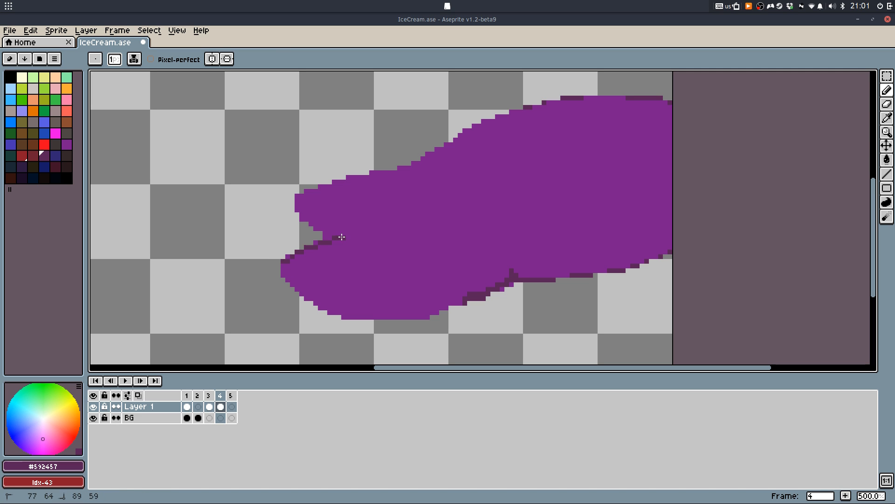
mouse_move(301, 215)
left_mouse_down()
mouse_move(342, 238)
mouse_move(367, 226)
mouse_move(355, 211)
mouse_move(352, 229)
mouse_move(335, 238)
mouse_move(380, 215)
left_mouse_up()
key("ctrl+z")
key("ctrl+z")
left_click_drag(337, 234, 391, 205)
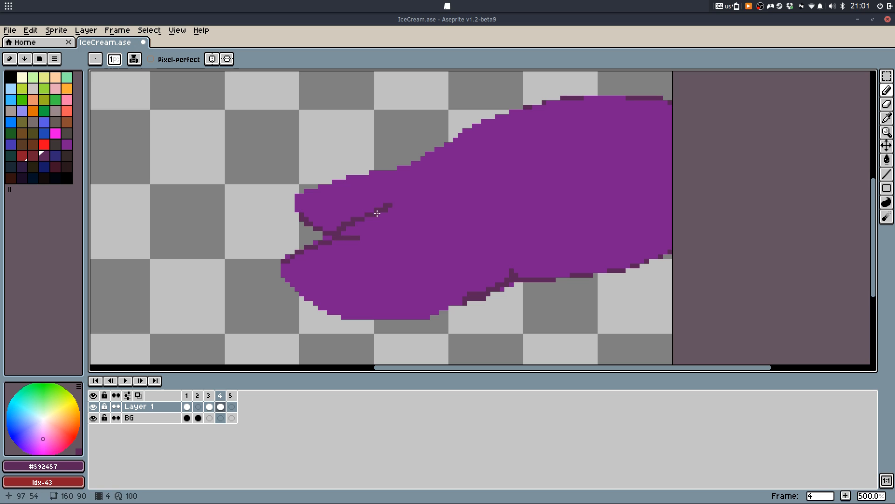
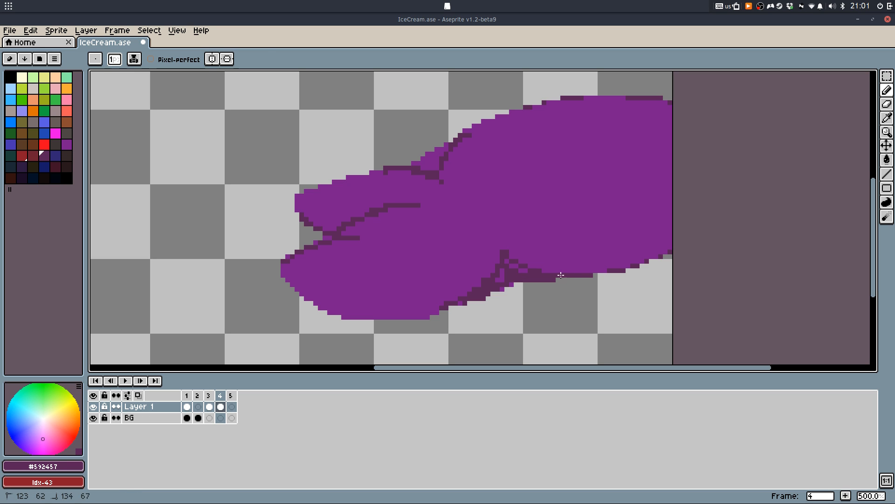
Try to thicken the dark purple shadow under the wrist and extend it along the hand's underside, undoing the excess strokes
left_click(580, 279)
key("g")
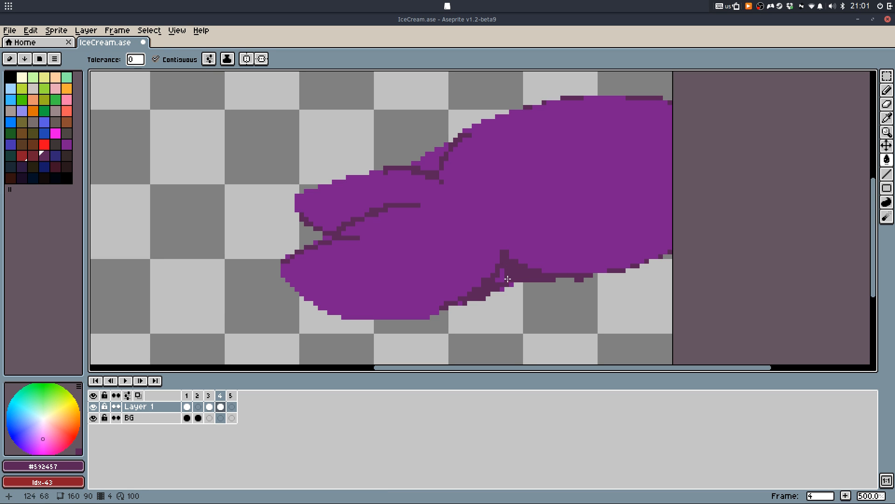
key("b")
scroll(508, 279, "up", 2)
mouse_move(502, 271)
left_mouse_down()
mouse_move(472, 306)
mouse_move(515, 274)
mouse_move(425, 316)
mouse_move(439, 313)
mouse_move(331, 336)
mouse_move(357, 321)
left_mouse_up()
key("ctrl+z")
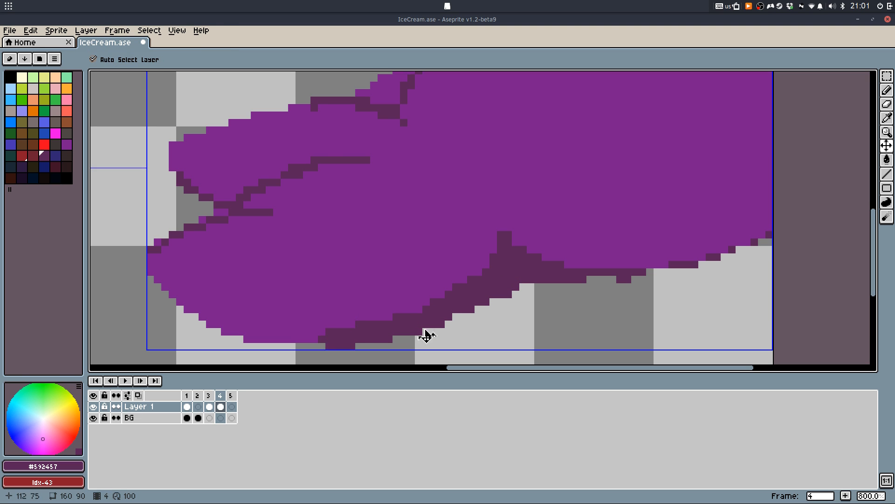
key("ctrl+z")
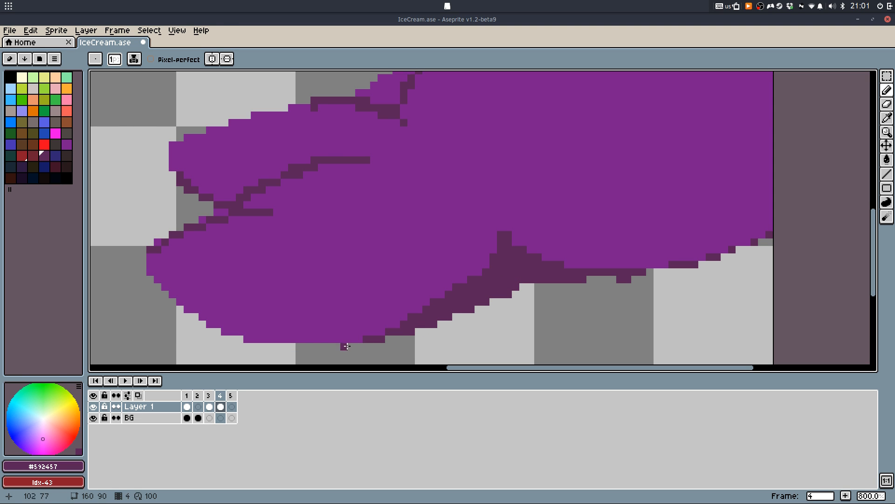
Try to shade two finger separations along the hand's lower edge in dark purple within a selection of the base purple, and deselect
key("w")
left_click(262, 294)
key("b")
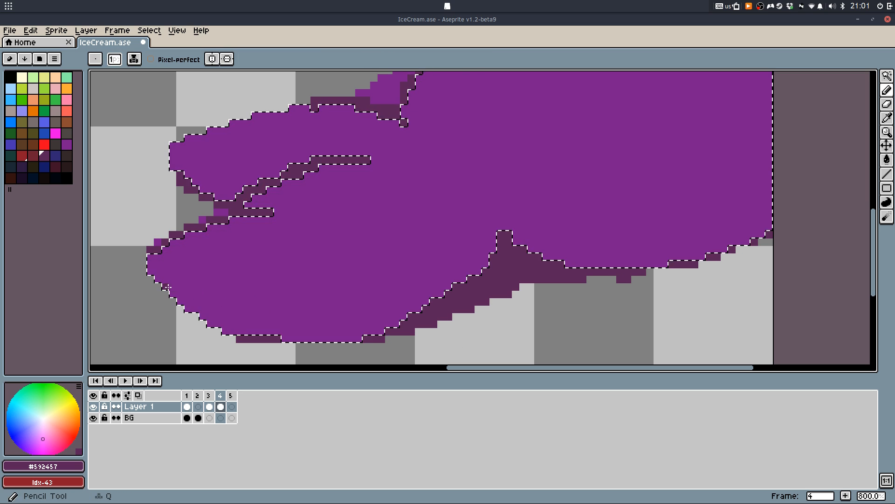
mouse_move(151, 278)
left_mouse_down()
mouse_move(211, 289)
mouse_move(192, 294)
mouse_move(237, 283)
mouse_move(188, 310)
left_mouse_up()
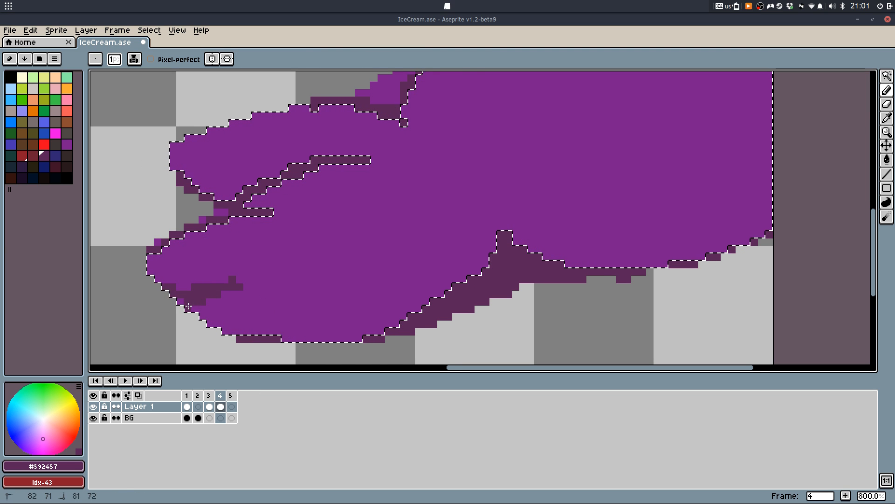
left_click(211, 272)
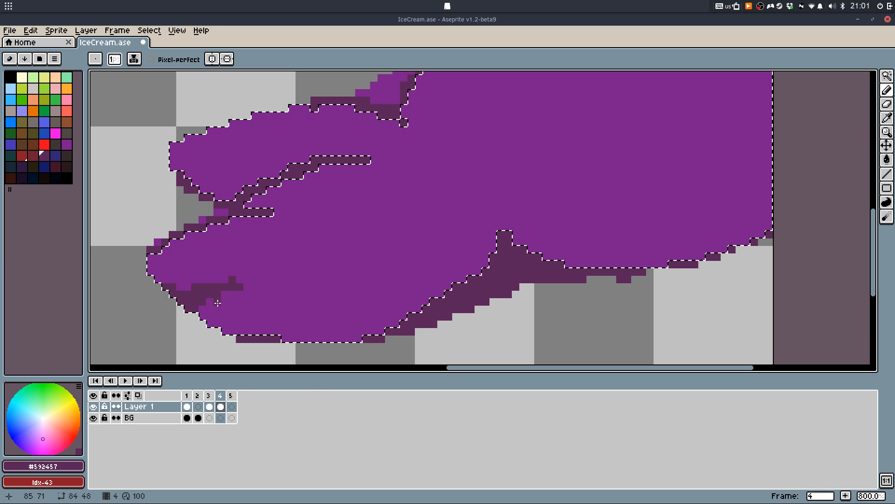
left_click(239, 302, "alt")
left_click(239, 287)
left_click(230, 284, "alt")
mouse_move(247, 331)
left_mouse_down()
mouse_move(256, 341)
mouse_move(290, 340)
mouse_move(306, 301)
left_mouse_up()
key("m")
key("ctrl+d")
key("b")
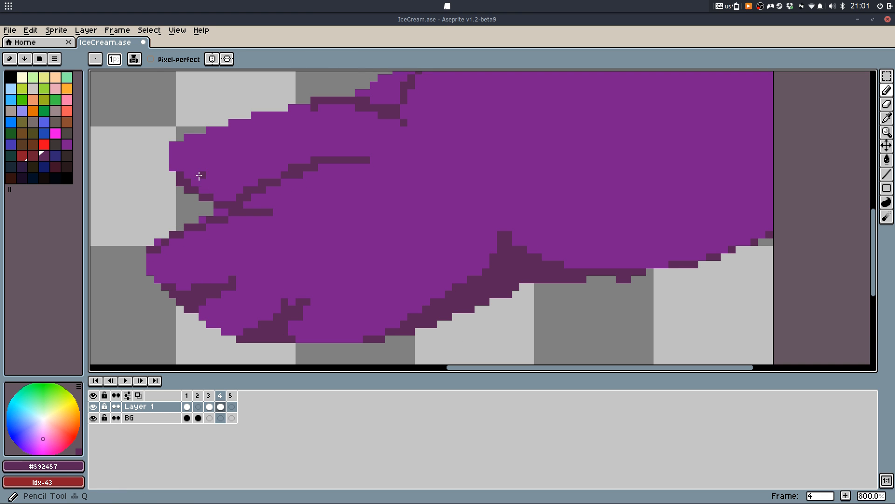
Try to shorten the upper lobe by erasing its tip and re-outline its lower edge in dark purple
key("e")
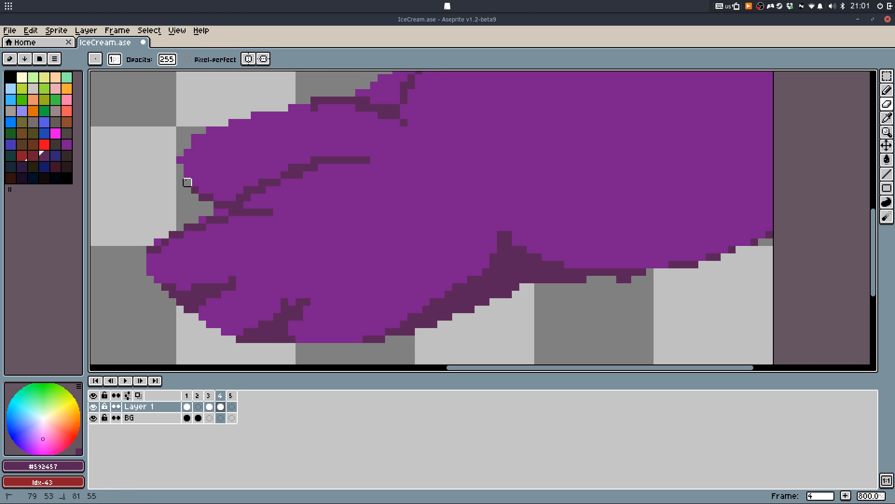
key("b")
left_click(191, 150)
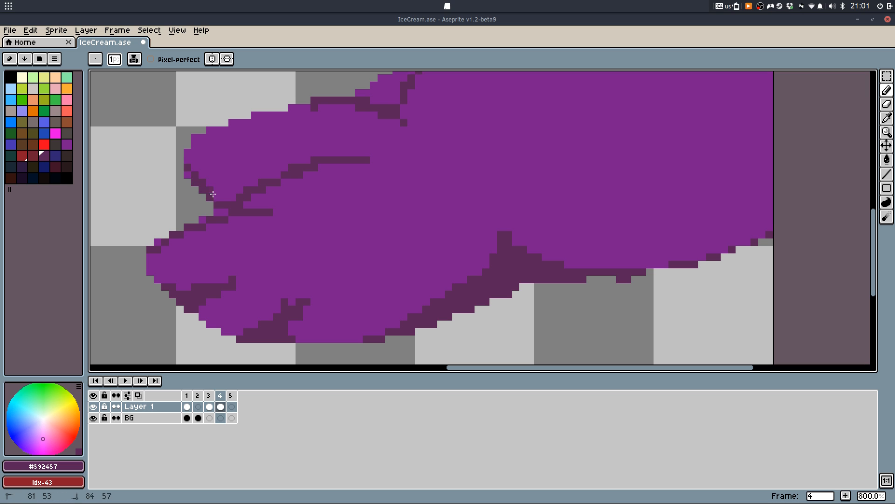
key("ctrl+z")
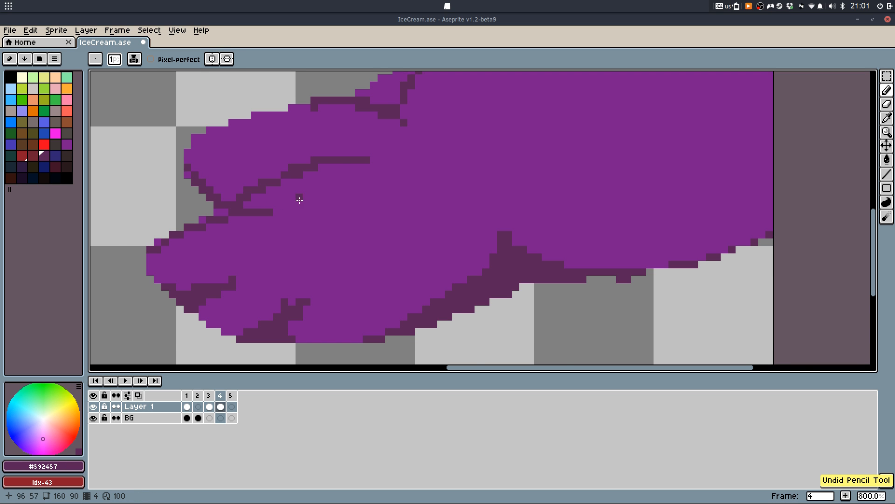
scroll(315, 170, "down", 6)
scroll(327, 178, "up", 1)
key("ctrl+y")
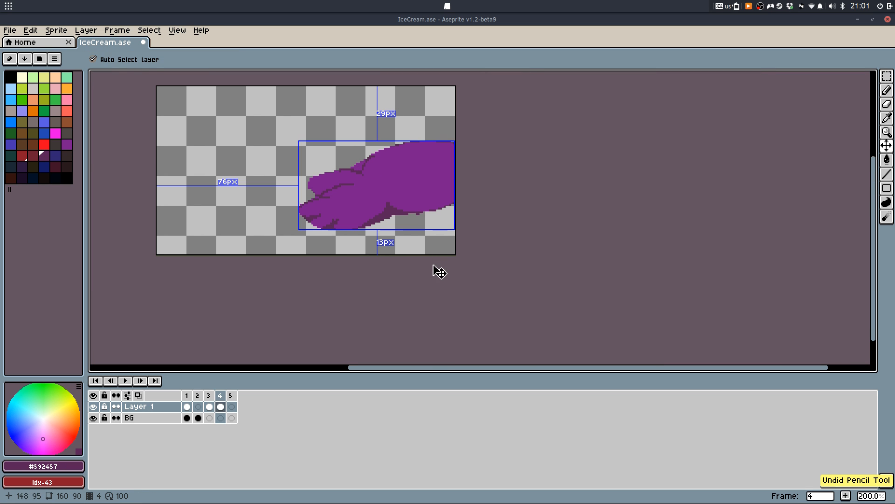
Undo the redrawn hand and the earlier cut to bring back the original open hand
key("ctrl+z")
key("ctrl+z")
key("ctrl+z")
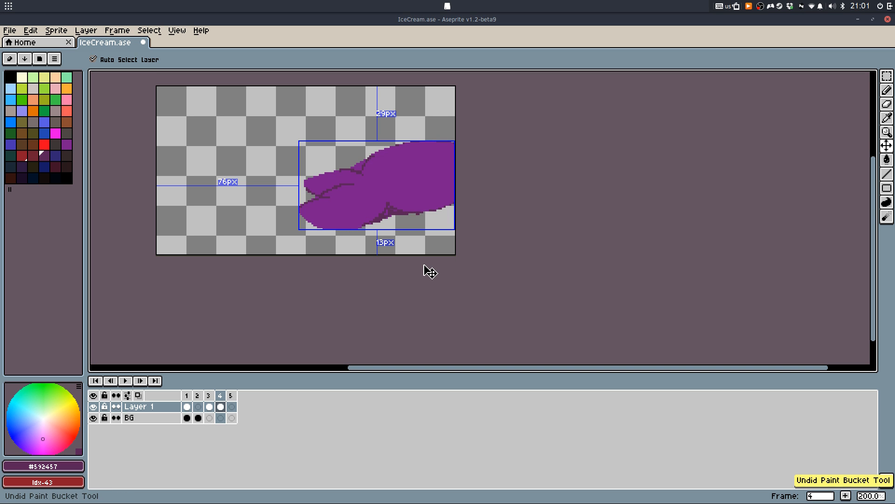
key("ctrl+z")
key("ctrl+z")
key("ctrl+z")
key("ctrl+z")
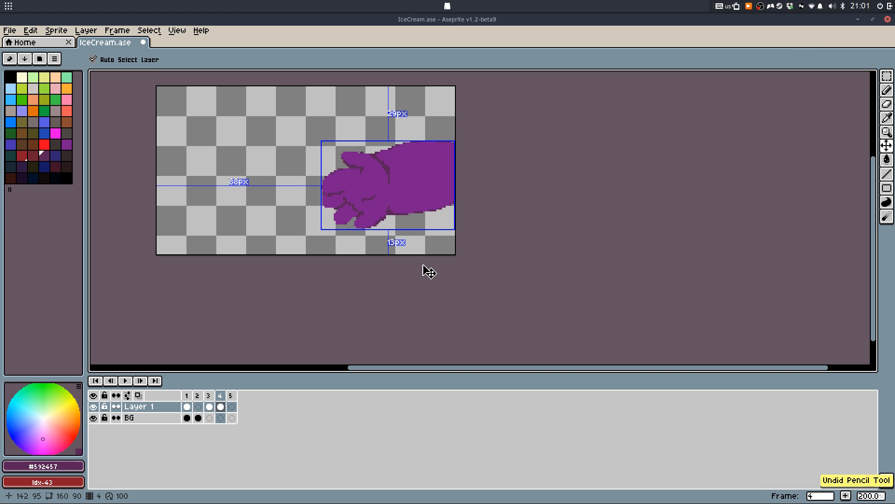
key("ctrl+y")
key("ctrl+y")
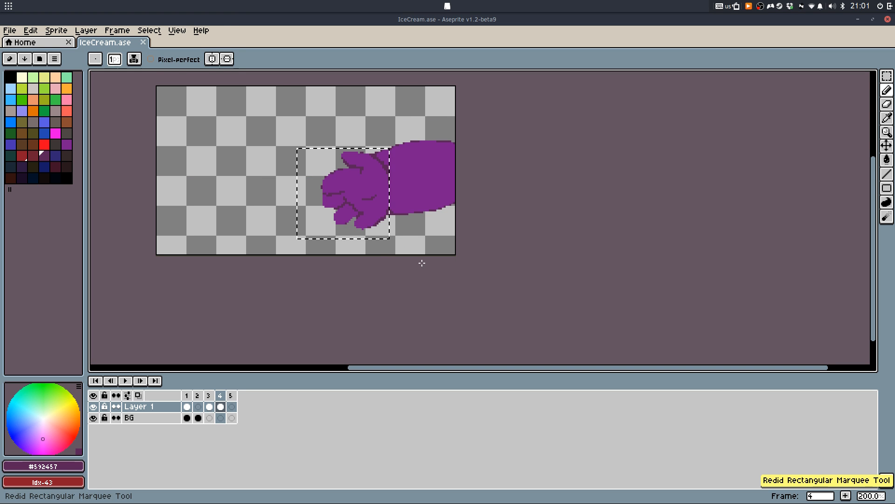
key("ctrl+z")
Select the whole arm, rotate it about -111.5° so the fingers point up, and move it to the canvas's lower edge
key("m")
left_click_drag(282, 95, 456, 255)
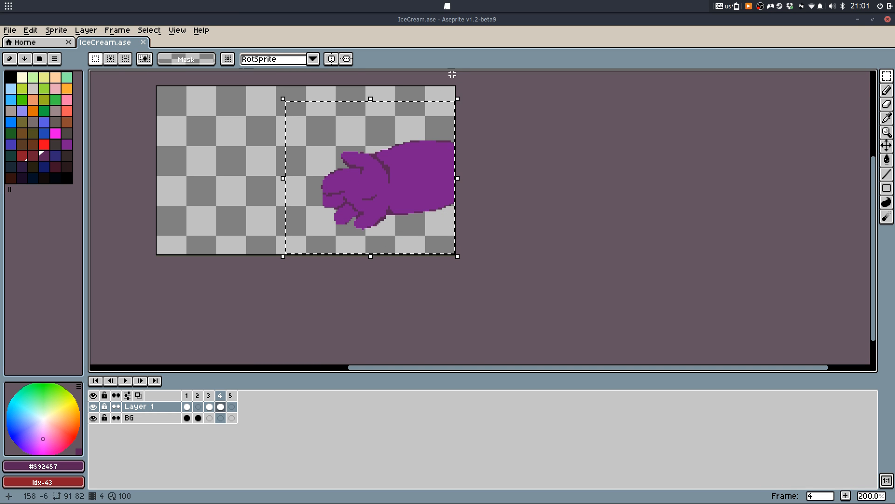
left_click_drag(462, 90, 478, 116)
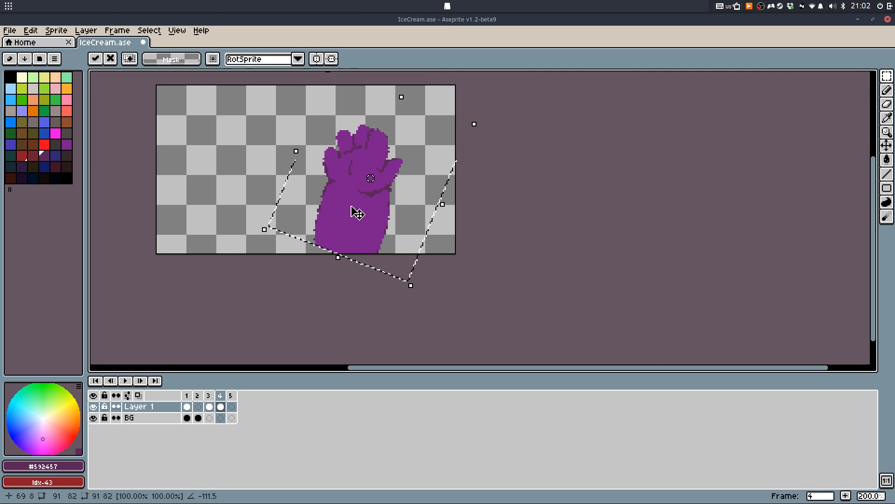
left_click_drag(352, 204, 397, 226)
key("b")
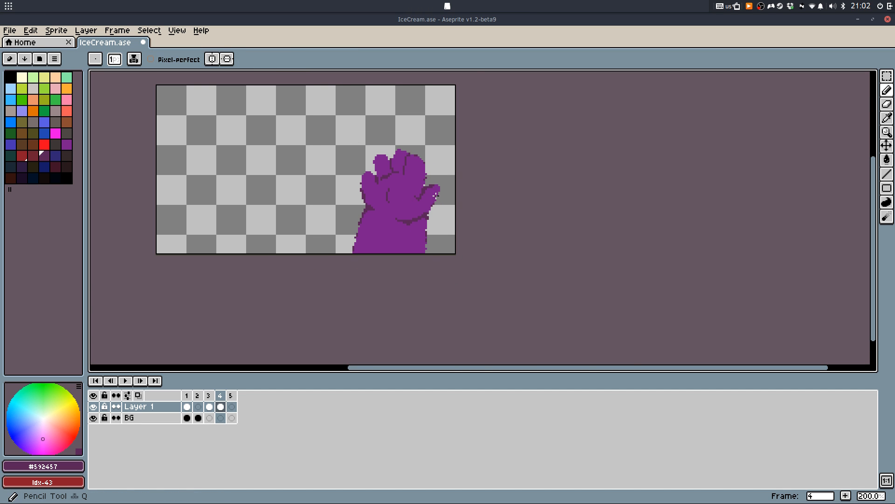
Enlarge the thumb's tip in base purple #791c8c and paint over its old dark crease
scroll(430, 186, "up", 7)
left_click(483, 172, "alt")
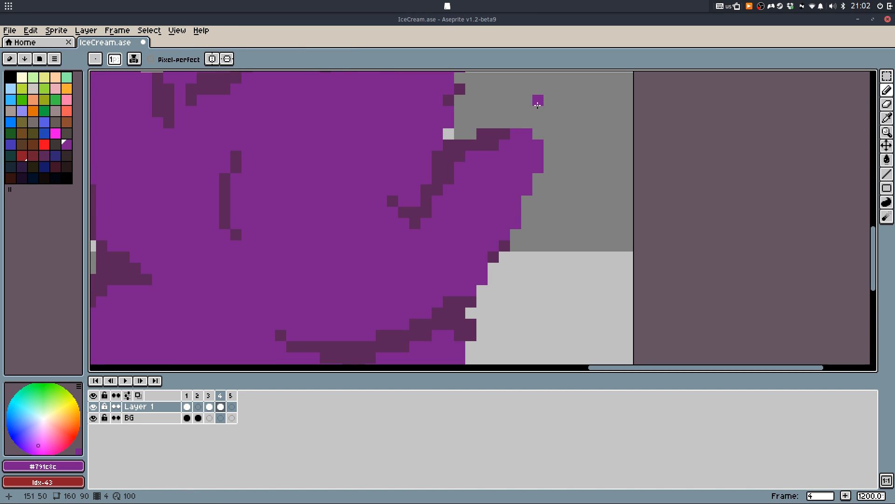
left_click_drag(428, 210, 432, 207)
mouse_move(538, 111)
left_mouse_down()
mouse_move(544, 137)
mouse_move(526, 123)
mouse_move(510, 138)
mouse_move(509, 126)
mouse_move(442, 174)
mouse_move(507, 144)
mouse_move(486, 137)
left_mouse_up()
key("g")
left_click(519, 123)
key("q")
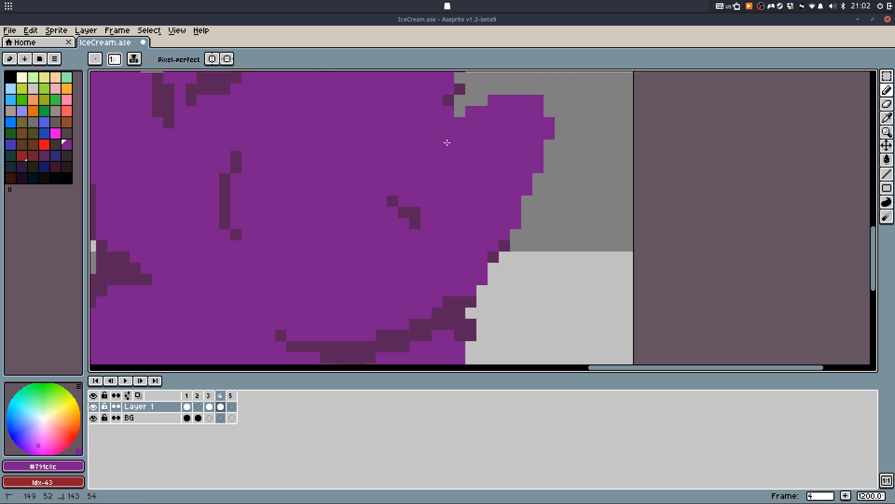
Redraw the thumb's inner contour in dark purple #592457, curving down into the palm, and cover leftover dark pixels with base purple
left_click(394, 207, "alt")
mouse_move(394, 207)
left_mouse_down()
mouse_move(418, 146)
mouse_move(455, 123)
mouse_move(402, 201)
left_mouse_up()
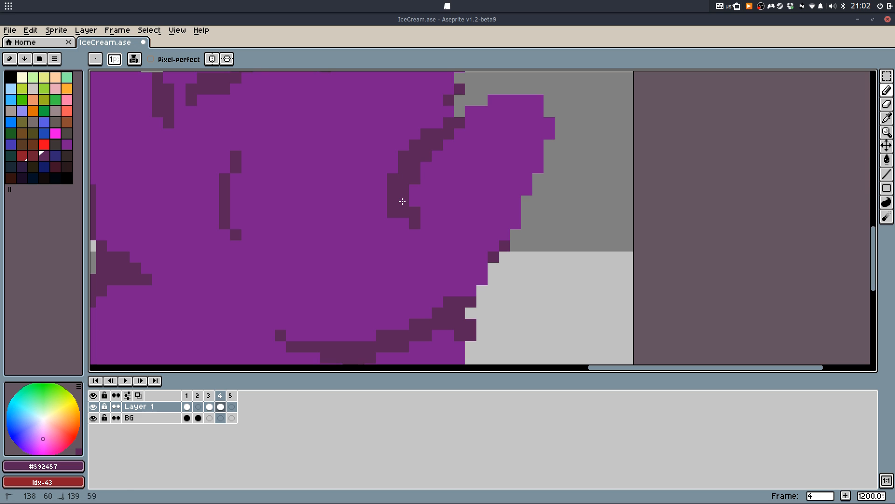
mouse_move(281, 269)
left_mouse_down()
mouse_move(374, 167)
mouse_move(441, 166)
left_mouse_up()
left_click(441, 217, "alt")
left_click_drag(415, 223, 465, 157)
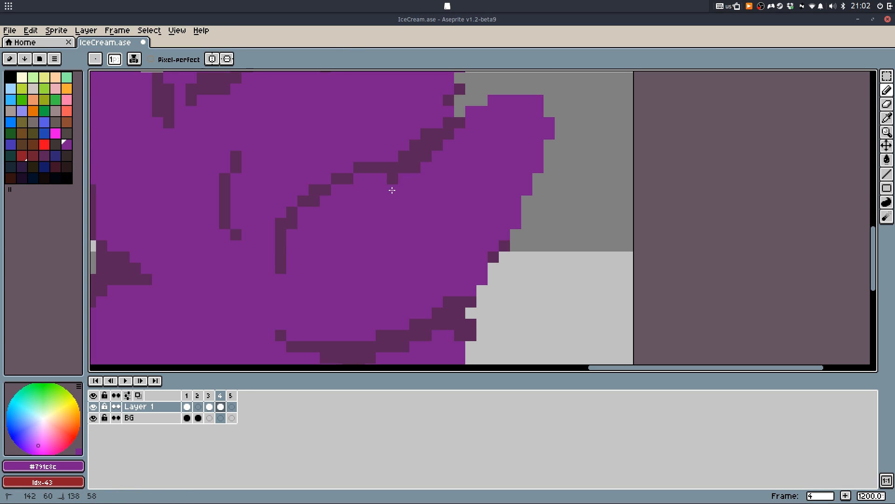
mouse_move(393, 190)
left_mouse_down()
mouse_move(399, 181)
mouse_move(467, 196)
left_mouse_up()
left_click(413, 164, "alt")
Compare the green hand in frame 3 with the rotated purple hand in frame 4
scroll(445, 194, "down", 7)
scroll(480, 188, "down", 1)
scroll(480, 188, "up", 1)
key("Left")
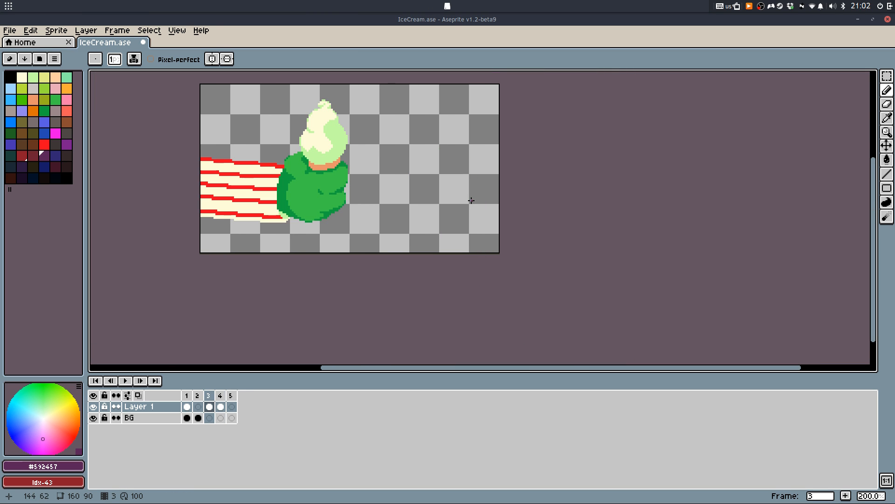
key("Right")
key("Left")
key("Right")
key("Left")
key("Right")
key("Left")
key("Right")
key("Right")
Save the animation file and step through its frames up to frame 5
key("ctrl+s")
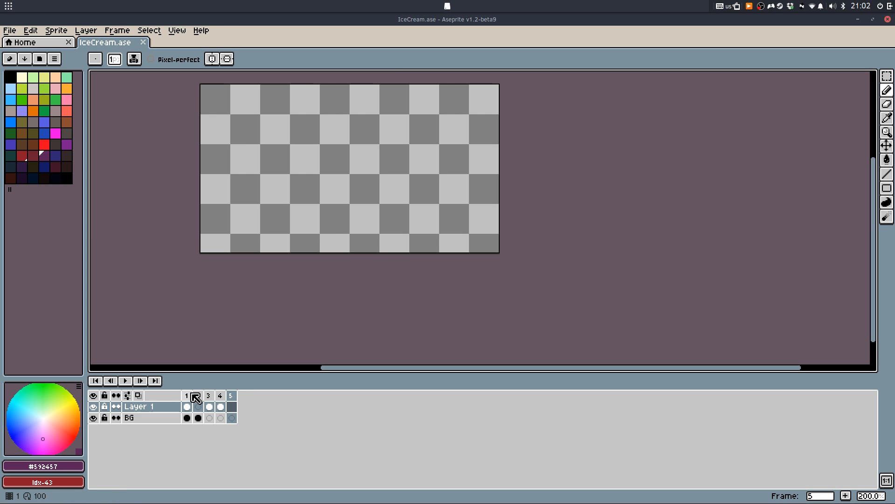
key("Right")
key("Right")
key("Right")
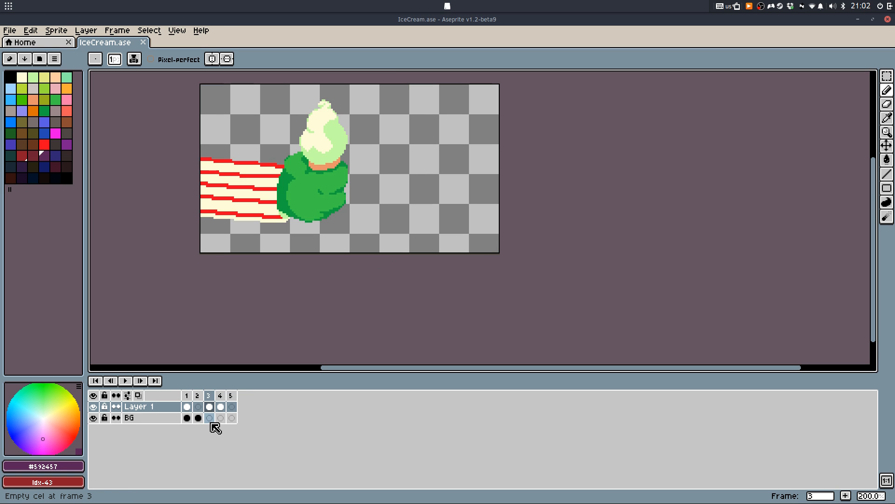
key("Right")
key("Right")
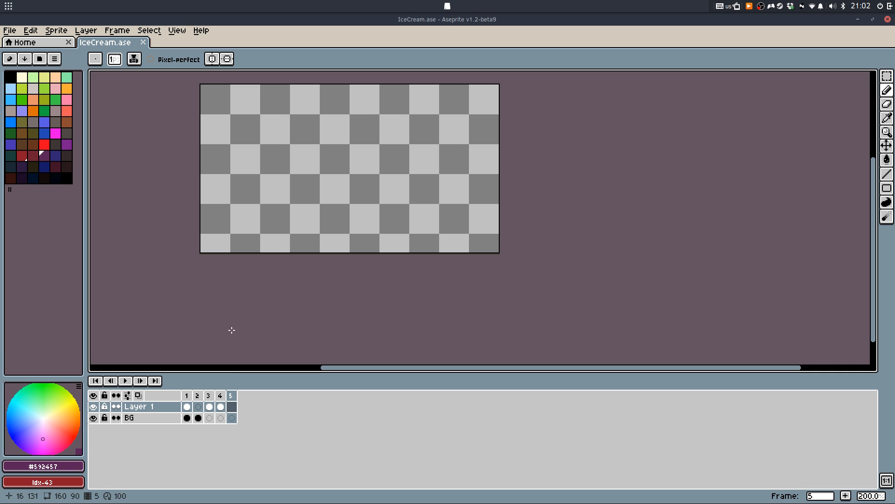
Copy the entire frame 3 drawing and paste it into the empty Layer 1 cel of frame 5
key("Left")
key("Left")
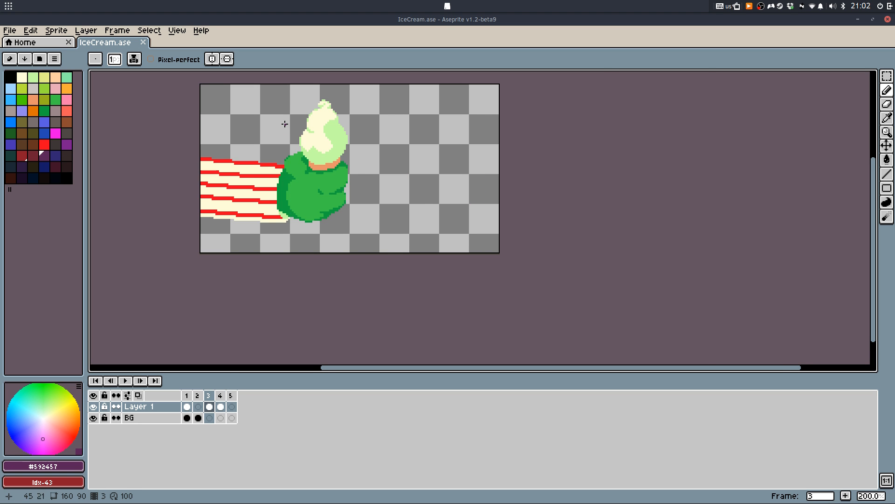
scroll(284, 124, "up", 2)
key("m")
key("ctrl+a")
key("ctrl+c")
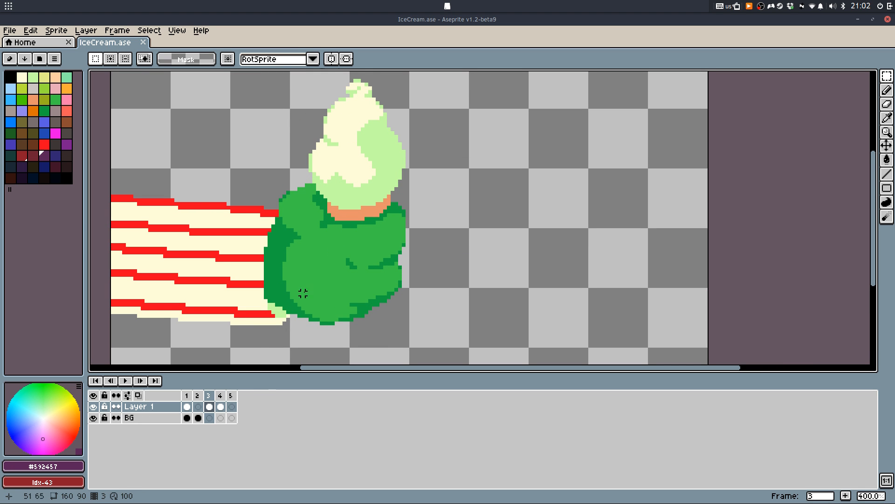
left_click(231, 407)
key("ctrl+v")
left_click(743, 252)
left_click_drag(294, 234, 376, 209)
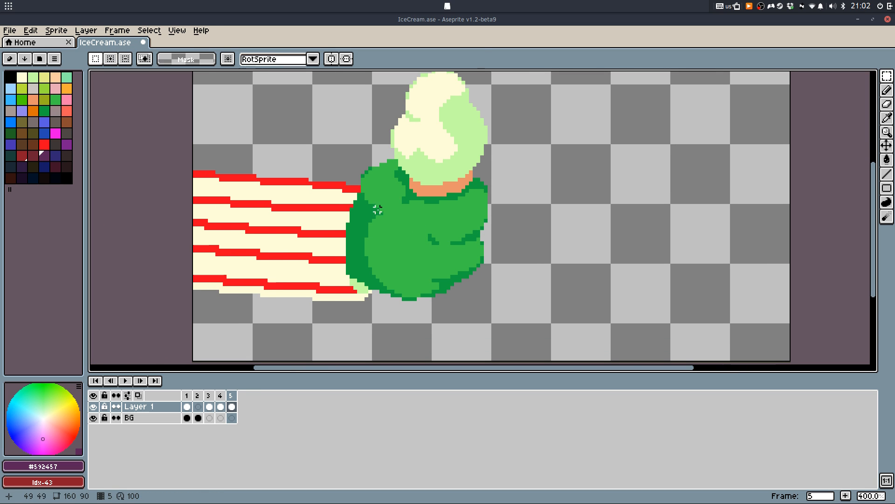
Delete the striped sleeve and the back part of the green hand in frame 5
key("shift+f")
key("f")
left_click_drag(373, 150, 205, 364)
key("Delete")
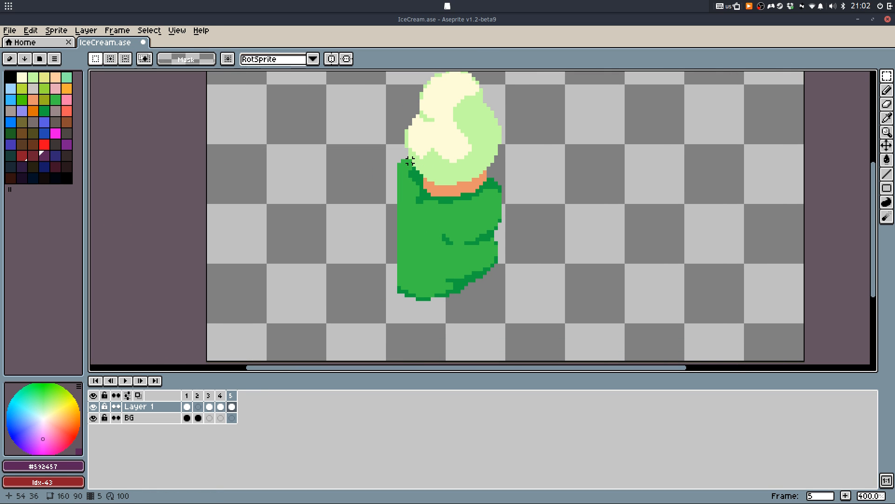
Select the remaining hand's lighter green area and delete it, keeping the ice cream and dark green lines
key("shift+f")
left_click(428, 229)
key("Delete")
key("f")
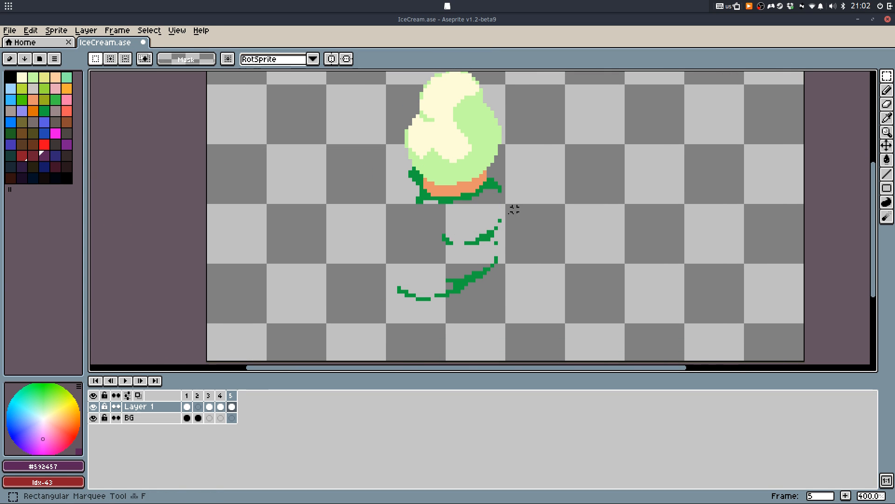
Delete the remaining dark green hand lines below and around the ice cream in frame 5
left_click_drag(515, 208, 263, 364)
key("Delete")
scroll(485, 140, "up", 3)
key("shift+f")
left_click(500, 176)
key("Delete")
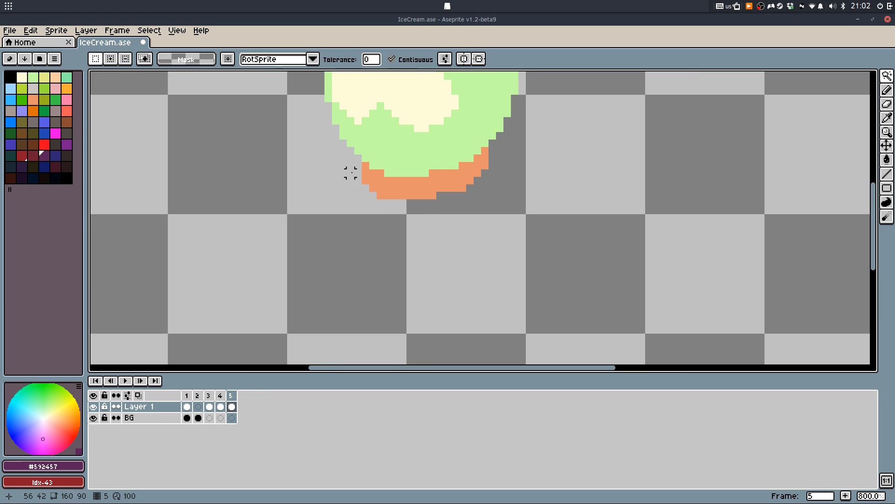
Extend the orange cone rim along both lower sides of the green scoop, using the cone's existing orange
key("q")
left_click(368, 173, "alt")
mouse_move(344, 142)
left_mouse_down()
mouse_move(349, 188)
mouse_move(336, 138)
left_mouse_up()
left_click(336, 128)
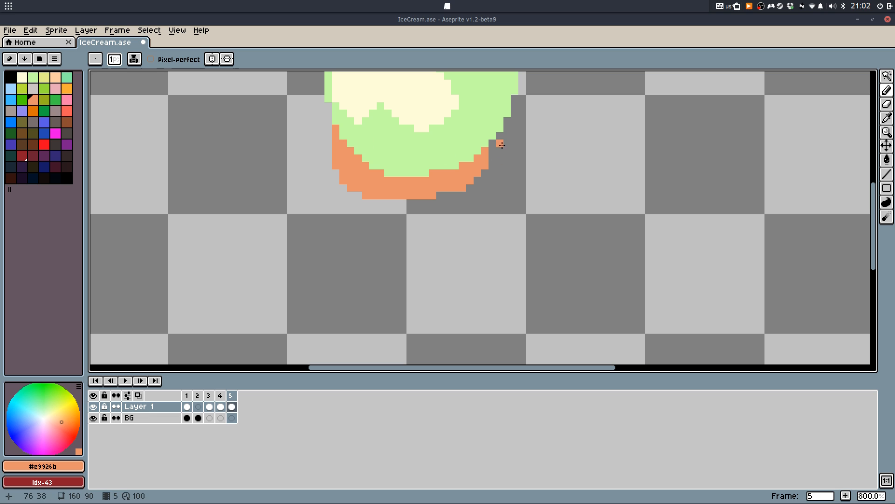
left_click_drag(498, 149, 416, 207)
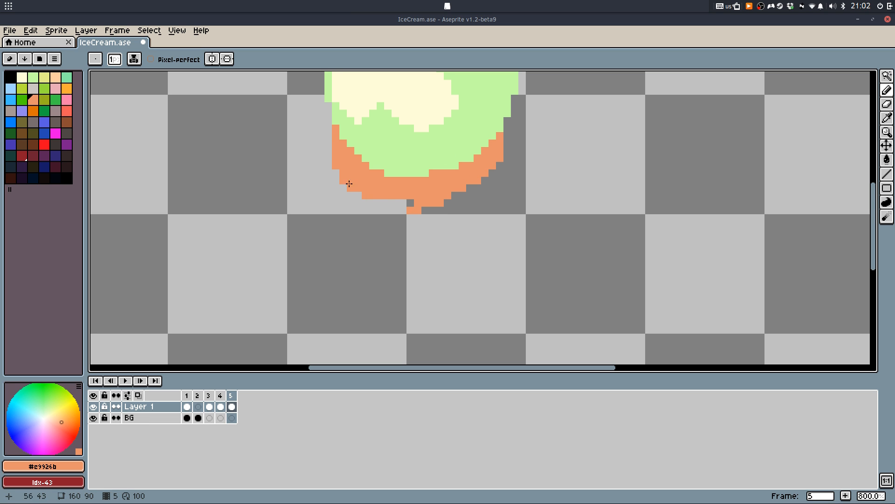
Outline both sides of the cone tapering down from the rim and fill the shape with the same orange
left_click_drag(339, 194, 392, 360)
key("ctrl+z")
mouse_move(486, 182)
left_mouse_down()
mouse_move(467, 227)
mouse_move(379, 353)
left_mouse_up()
left_click_drag(329, 150, 351, 329)
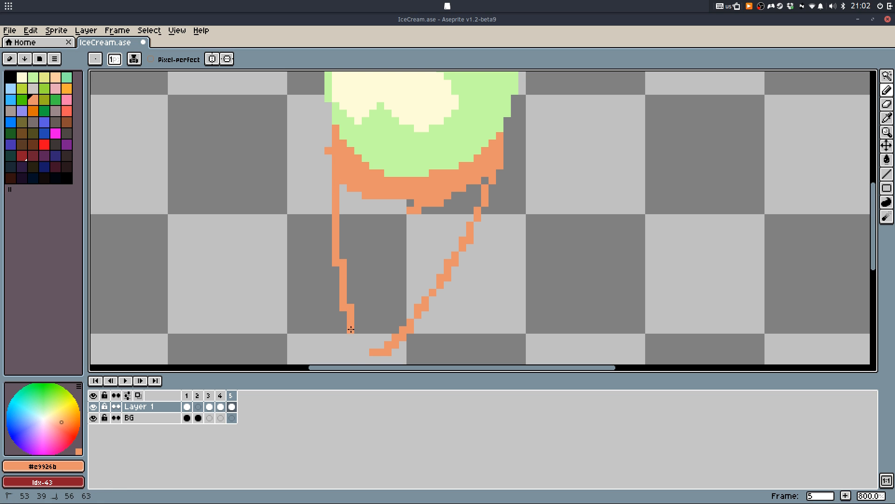
key("g")
left_click(393, 300)
Erase the stray pixel on the cone's left edge and touch up its upper right edge, undoing the last pencil mark
key("e")
left_click(328, 150)
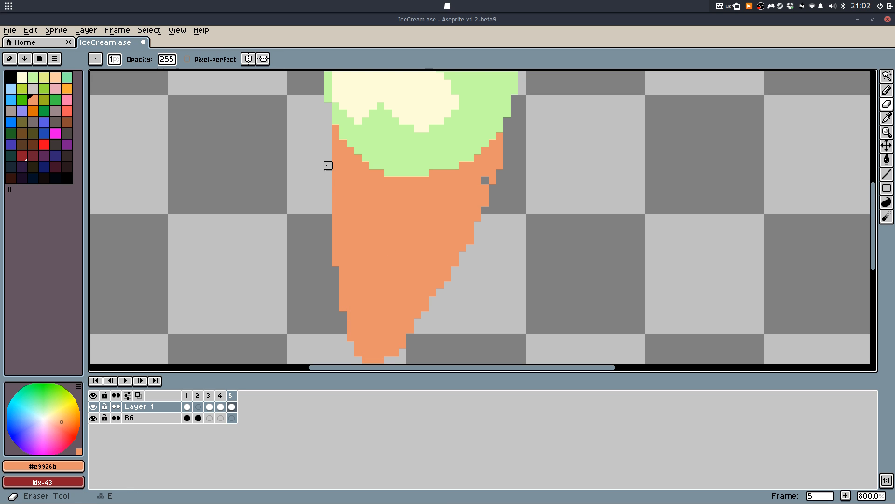
key("b")
left_click(508, 173)
scroll(497, 164, "down", 2)
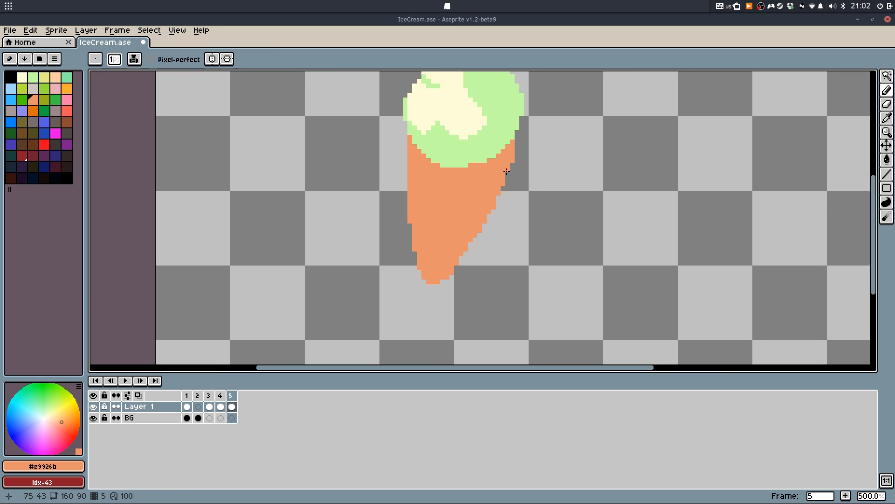
key("ctrl+z")
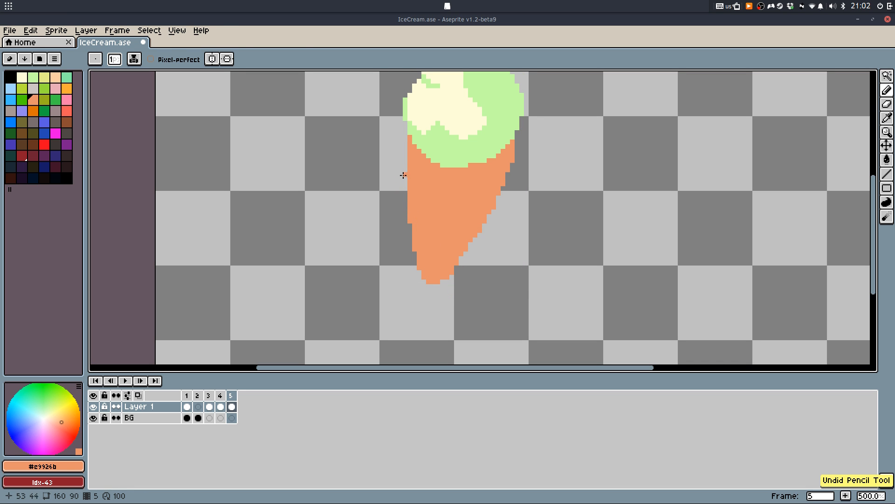
Trim both sides of the cone with a 2-pixel eraser so that it tapers to a narrower tip
key("m")
key("e")
left_click_drag(403, 162, 426, 317)
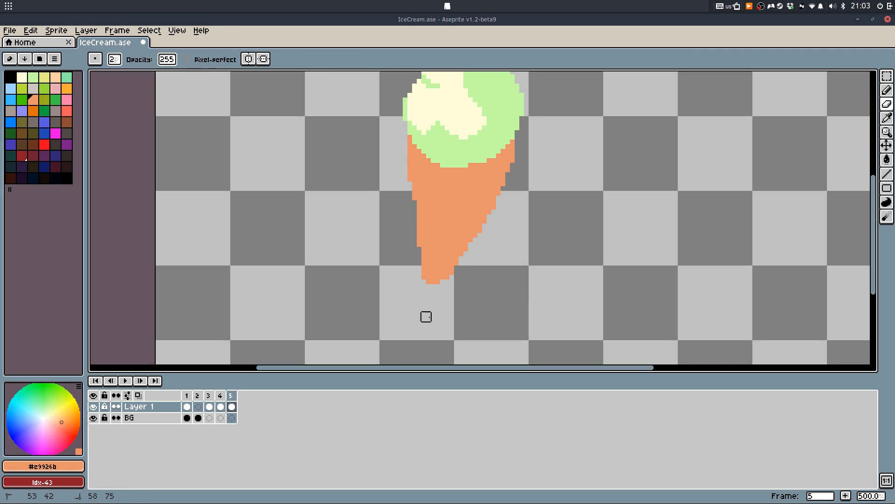
left_click_drag(519, 162, 440, 298)
key("ctrl+z")
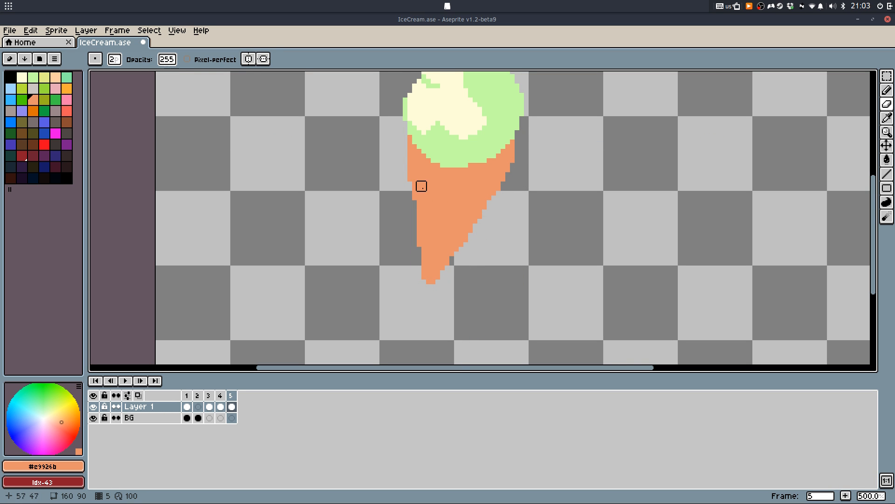
mouse_move(403, 177)
left_mouse_down()
mouse_move(412, 182)
mouse_move(431, 293)
left_mouse_up()
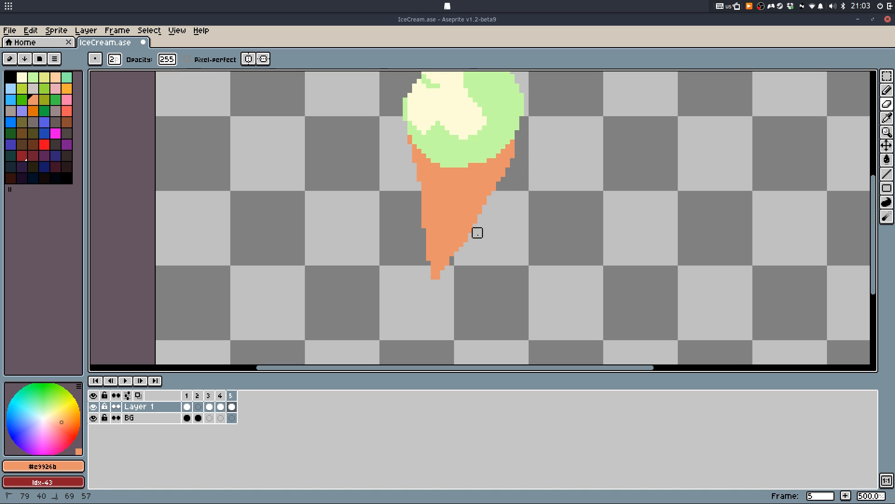
scroll(456, 172, "up", 2)
key("e")
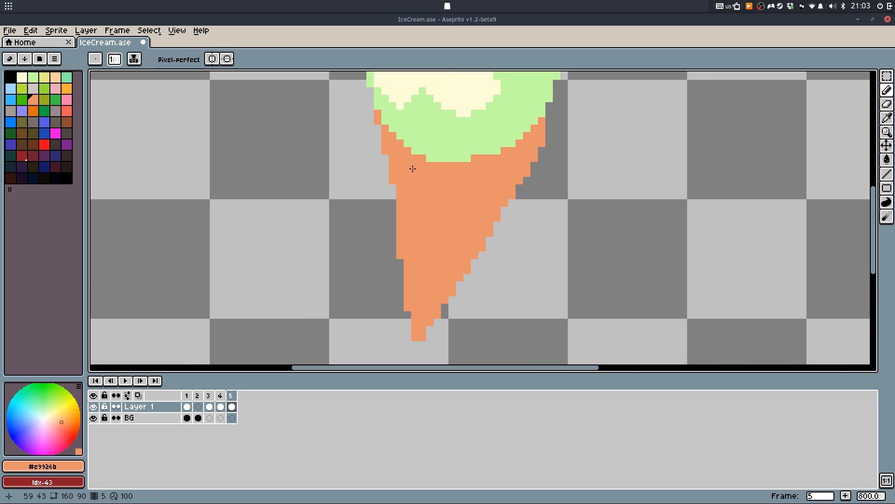
Shade the stepped left edge of the cone with short runs of darker orange, palette index 20
scroll(544, 215, "down", 4)
key("b")
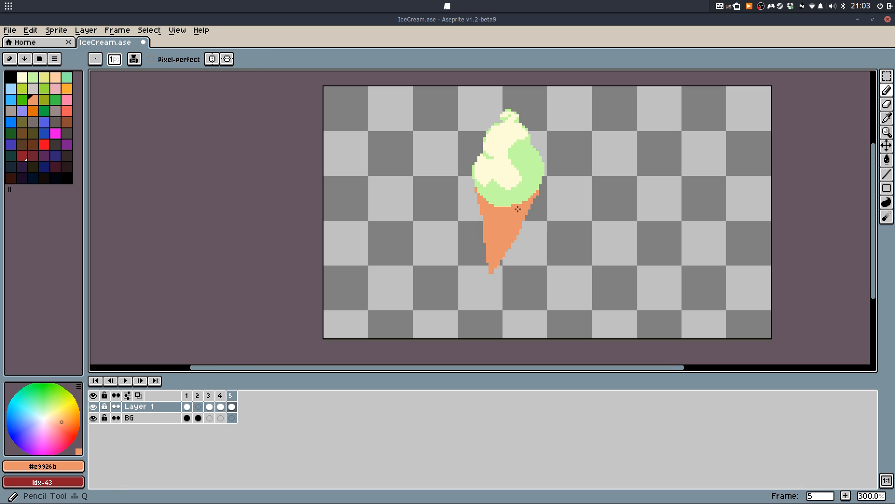
scroll(521, 225, "up", 3)
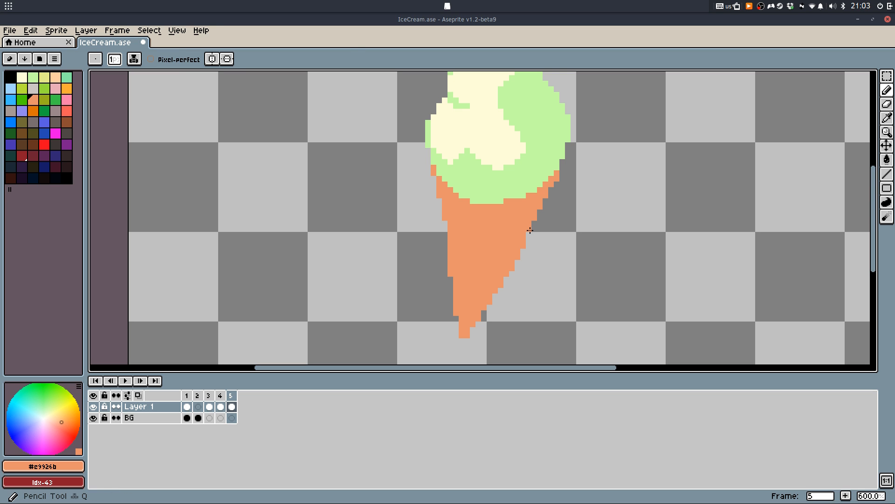
left_click(33, 110)
scroll(454, 188, "up", 3)
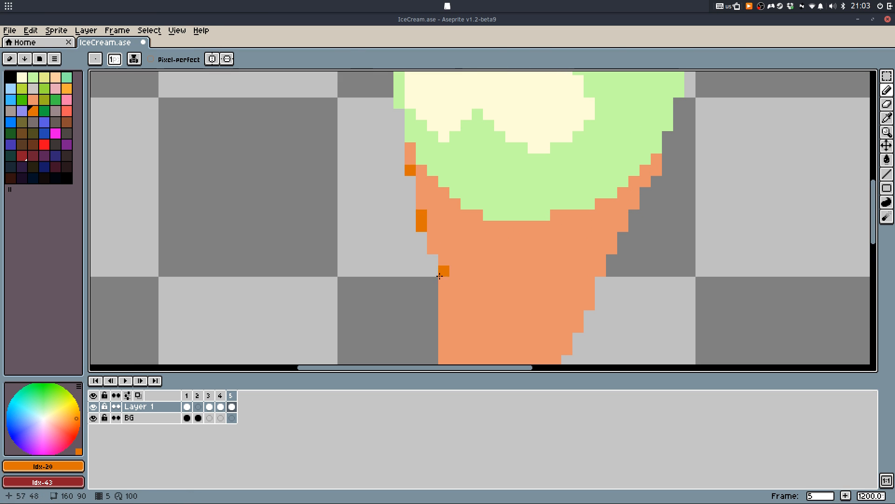
left_click_drag(434, 271, 434, 248)
left_click_drag(455, 305, 404, 144)
left_click(392, 190)
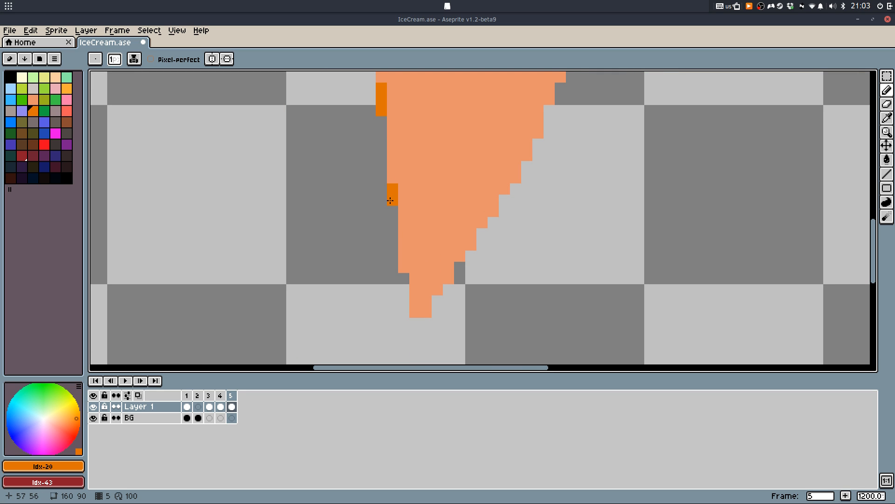
key("ctrl+z")
left_click_drag(404, 256, 404, 278)
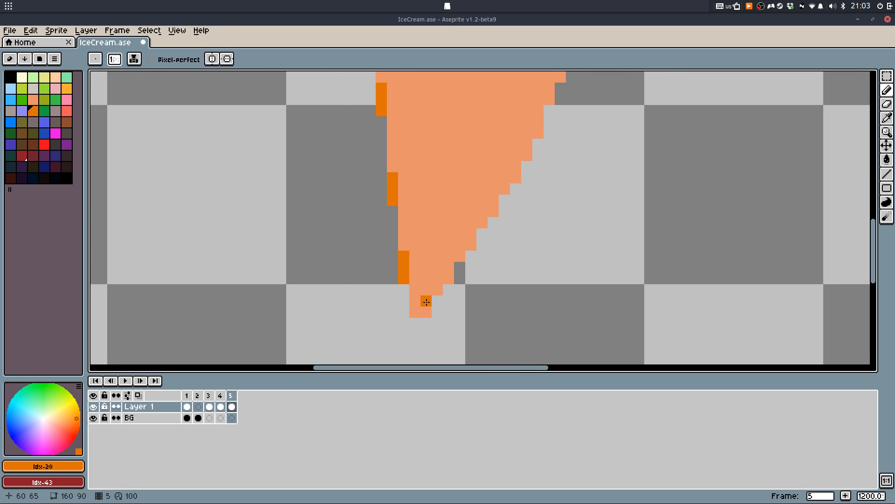
Shade the cone's right edge from the tip up to the scoop with single pixels of the darker orange
left_click_drag(432, 312, 448, 290)
key("ctrl+z")
left_click(449, 276)
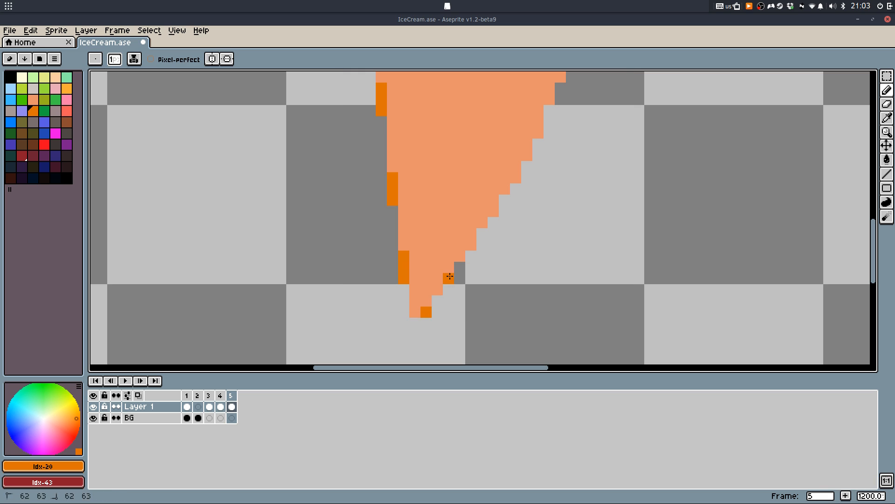
key("ctrl+z")
left_click(470, 256)
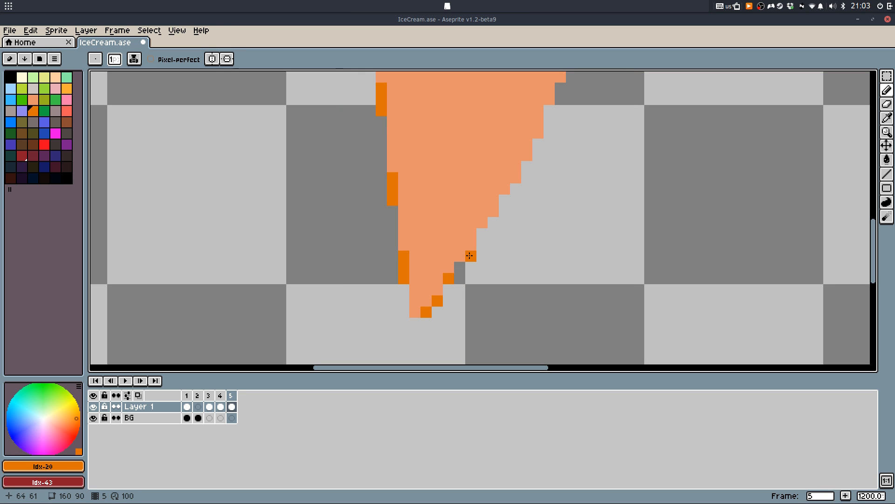
left_click(482, 234)
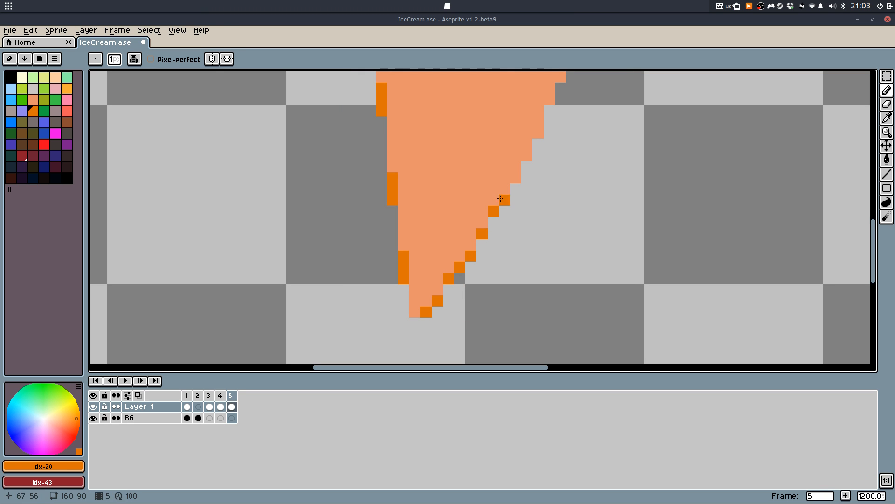
left_click(516, 178)
left_click(527, 155)
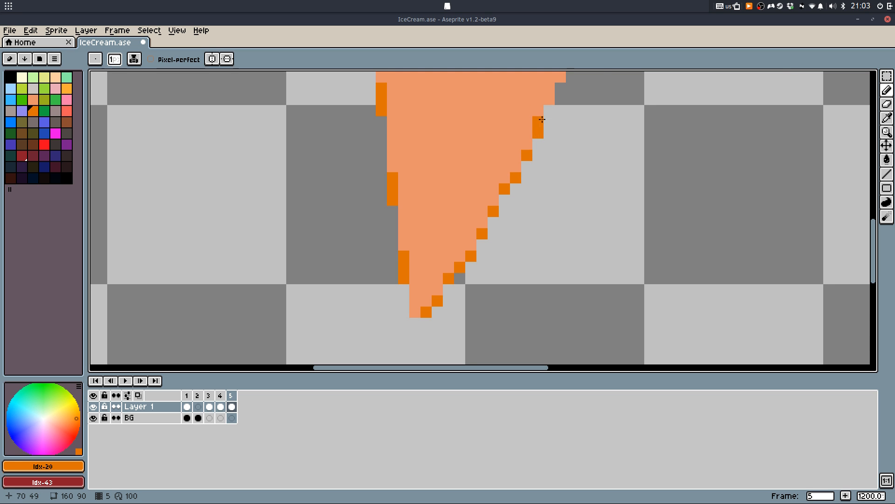
left_click_drag(542, 120, 502, 245)
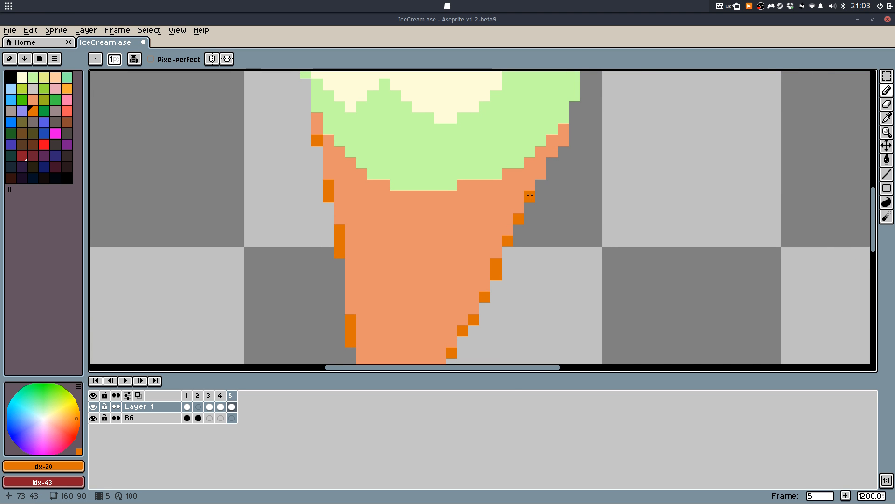
left_click_drag(562, 141, 563, 133)
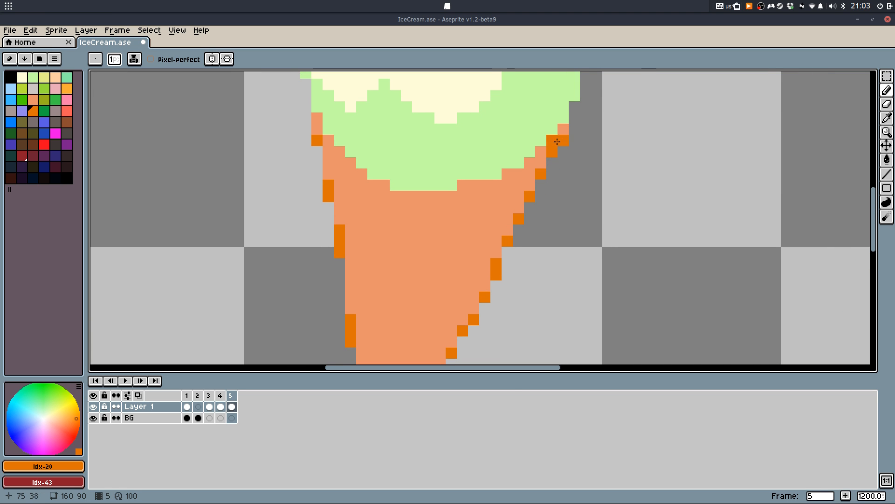
Select the cone's light orange area and set up a 2-pixel pencil in yellow-orange, palette index 11
left_click(451, 242, "alt")
scroll(377, 238, "down", 1)
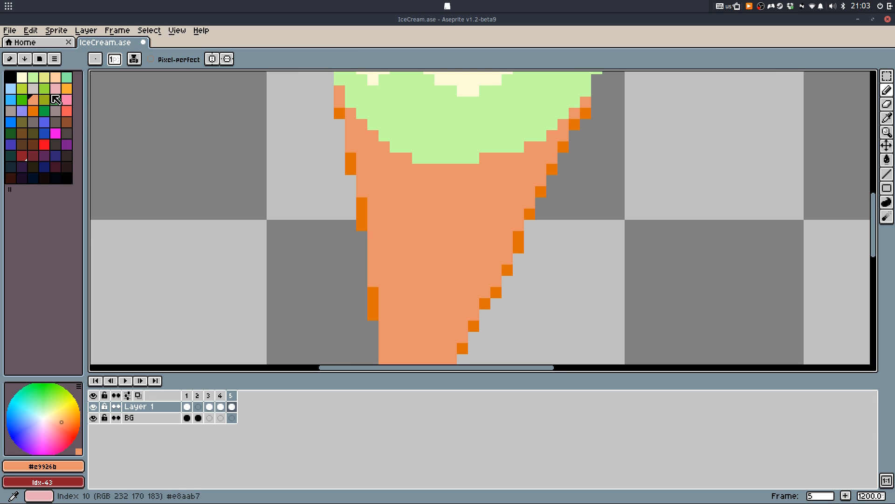
left_click(67, 88)
key("m")
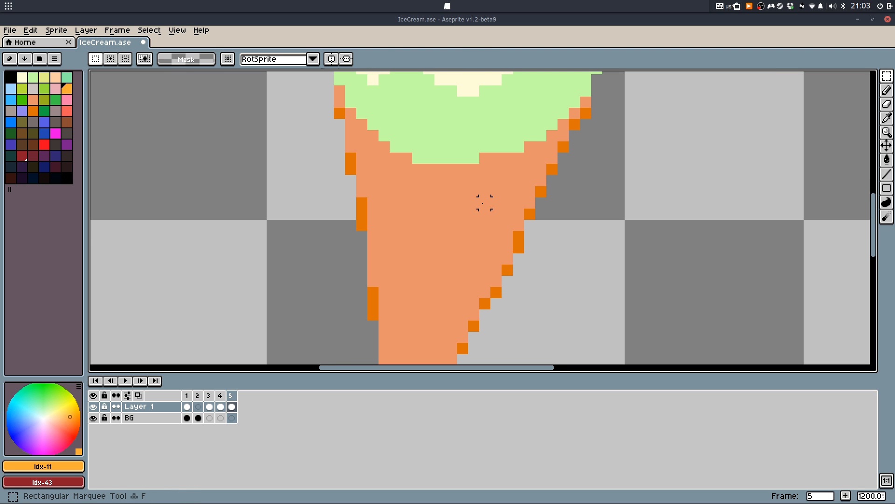
key("w")
left_click(494, 178)
key("b")
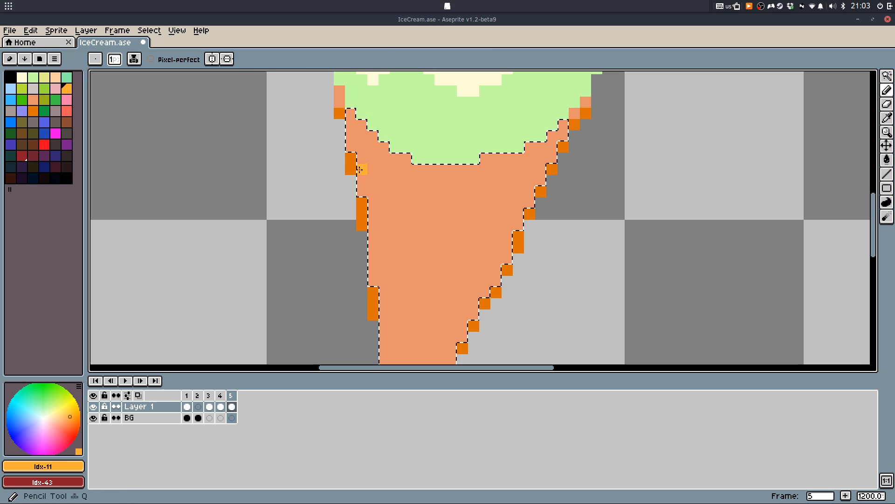
key("plus")
Paint staggered yellow-orange waffle squares on the upper left and middle of the cone, repositioning the misplaced ones
left_click(368, 153)
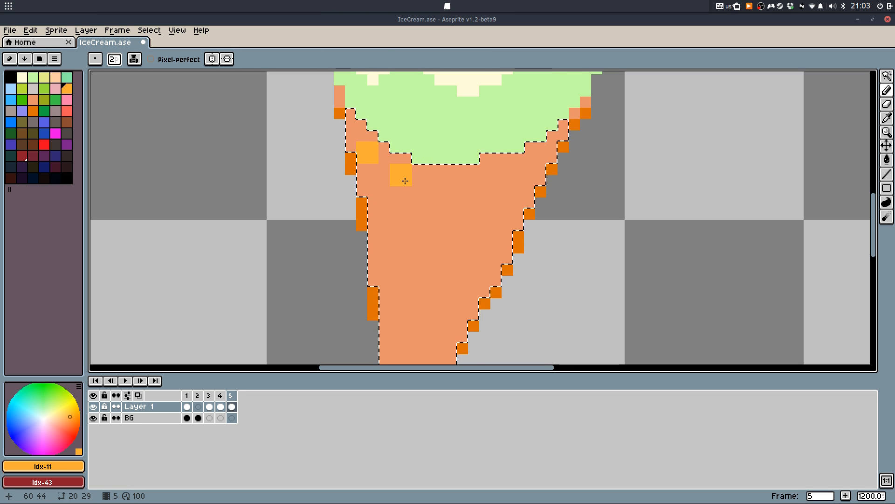
left_click(371, 192)
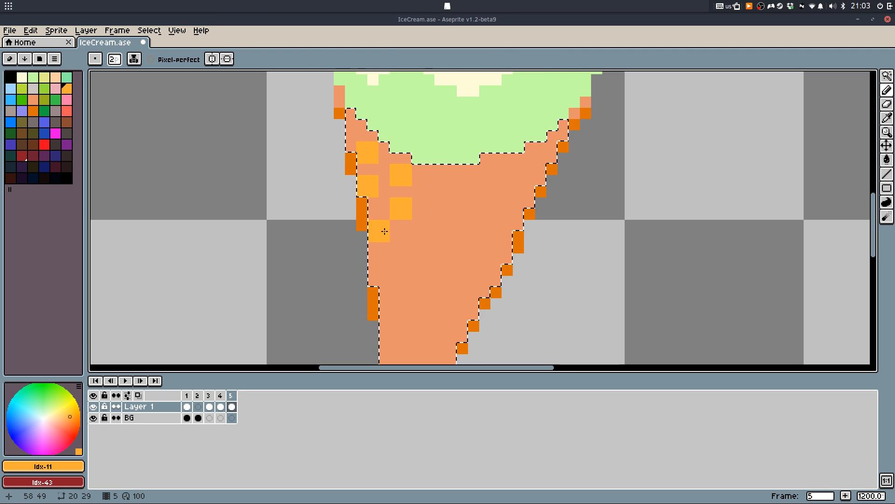
left_click(378, 237)
key("ctrl+z")
key("ctrl+z")
left_click(384, 225)
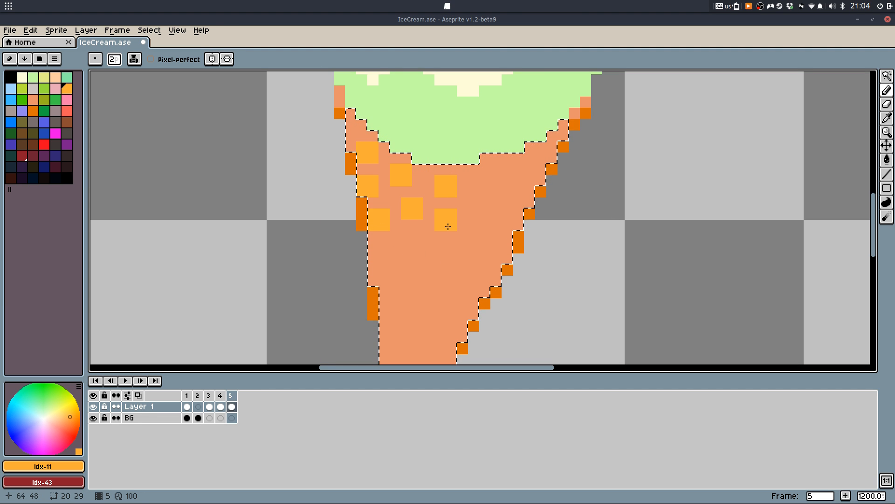
left_click(423, 242)
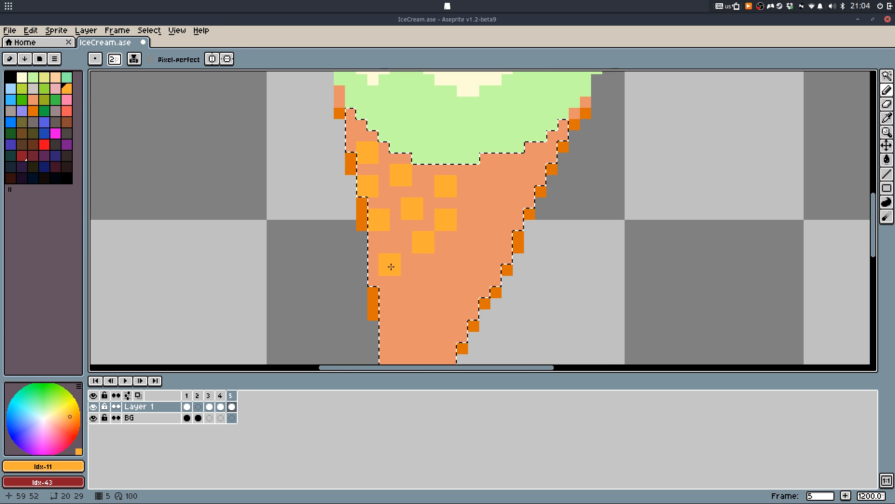
Paint more staggered yellow-orange waffle squares on the middle of the cone, repositioning the misplaced ones
left_click(392, 262)
left_click(424, 284)
key("ctrl+z")
left_click(425, 284)
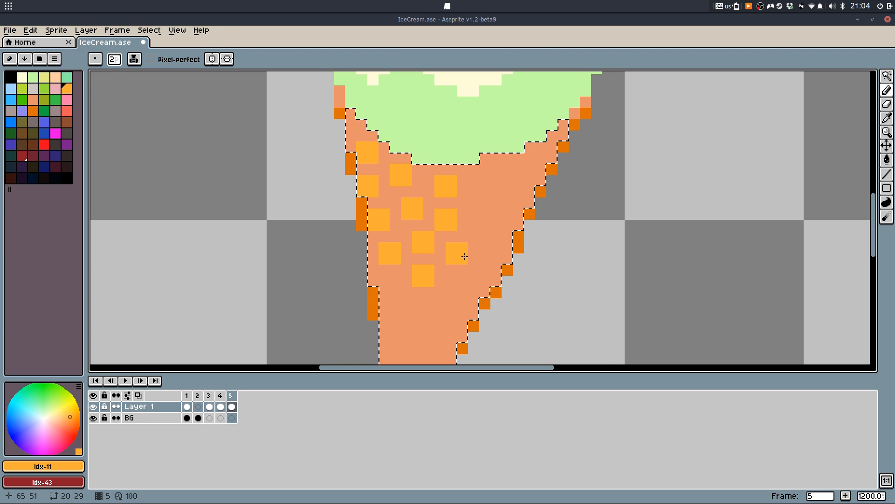
left_click(418, 326)
left_click(463, 303)
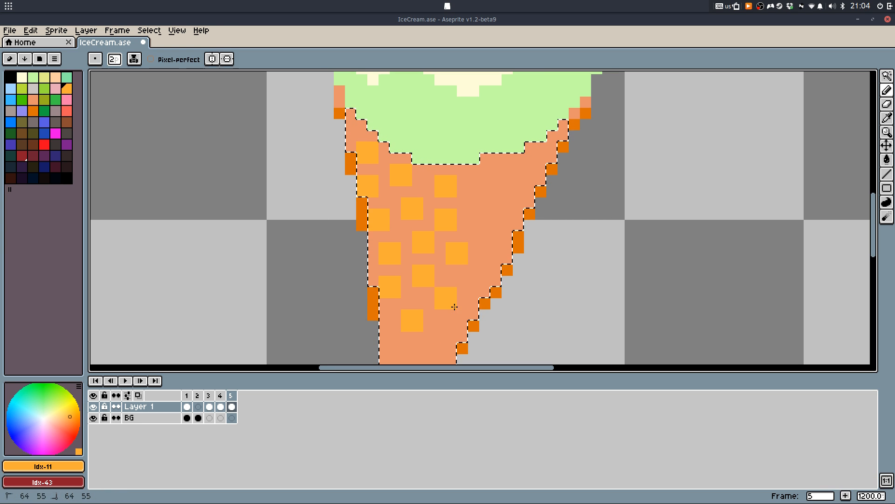
key("ctrl+z")
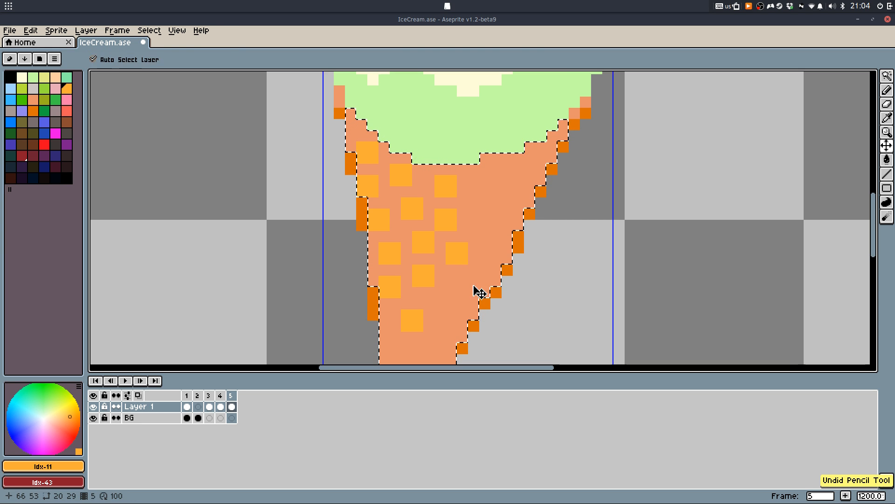
left_click(463, 293)
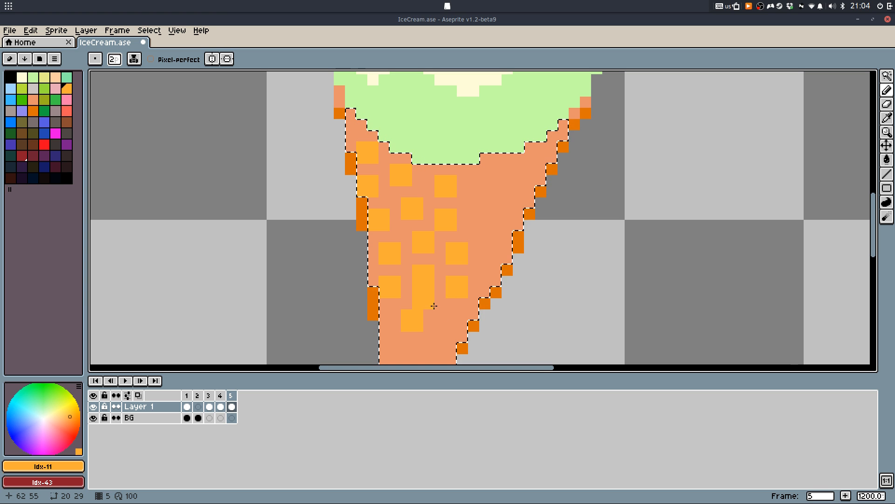
Continue the 2-pixel waffle squares down the narrow lower part of the cone to its tip, undoing the misplaced ones
scroll(458, 320, "down", 3)
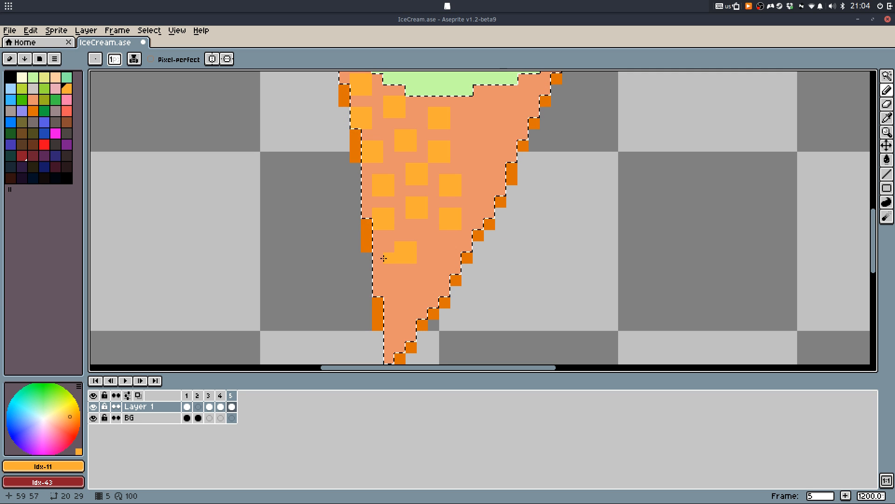
key("plus")
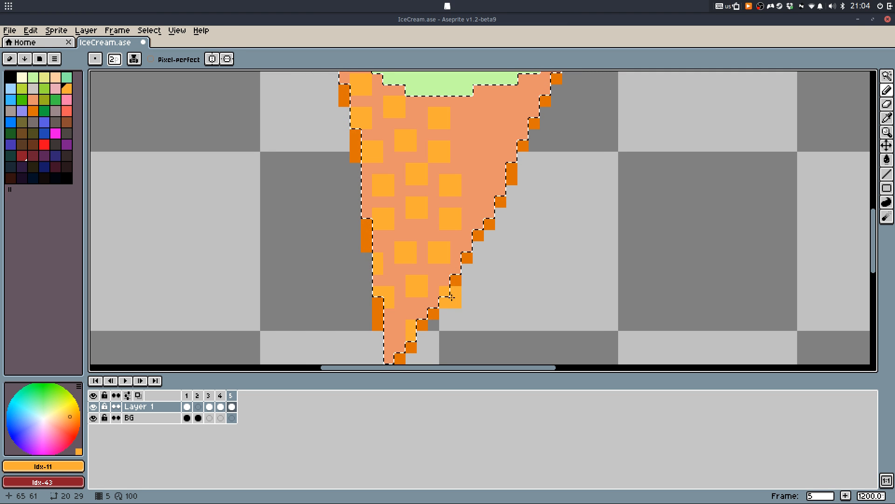
key("ctrl+z")
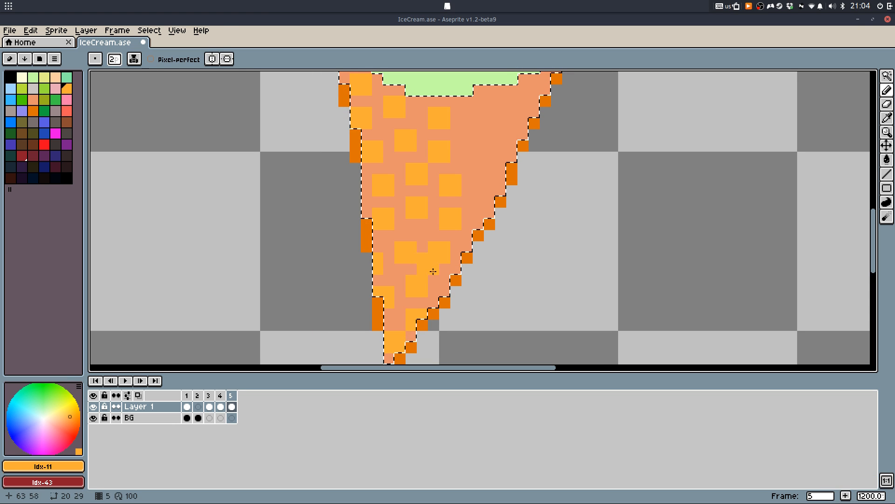
key("ctrl+z")
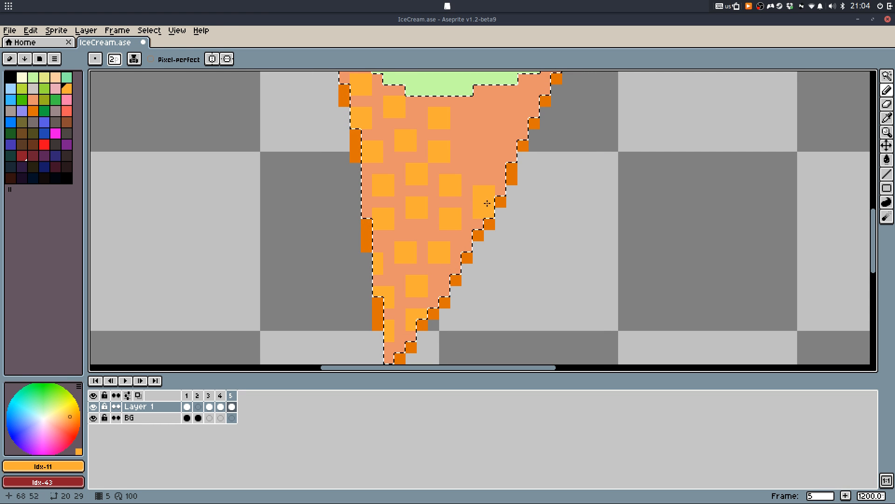
Fill the cone's remaining right side with staggered waffle squares up to the scoop, and clear the selection
key("ctrl+z")
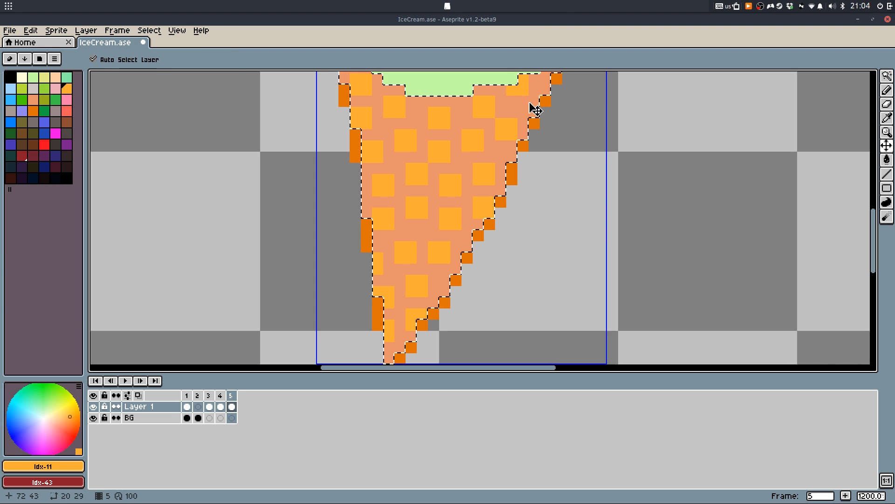
key("ctrl+z")
key("ctrl+z")
key("m")
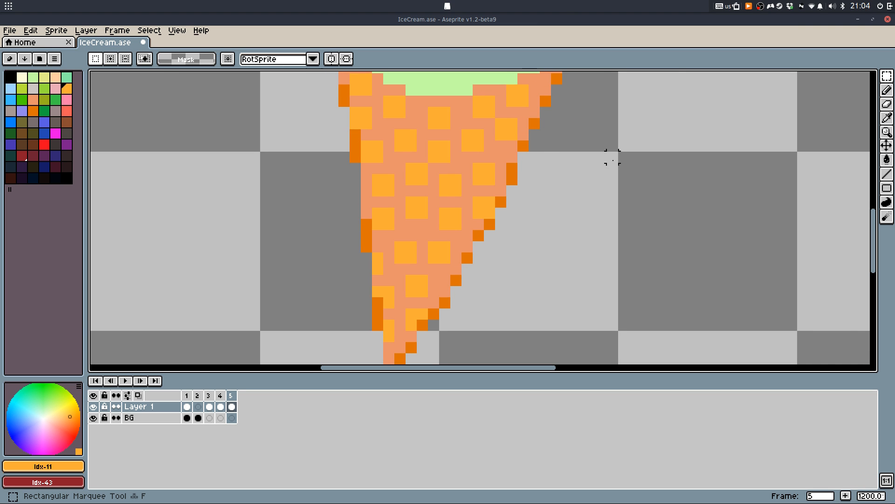
In frame 3, draw a short diagonal shadow line across the right part of the visible cone in darker orange, palette index 20
key("b")
scroll(612, 160, "down", 7)
left_click_drag(610, 162, 572, 208)
key("Left")
key("Left")
key("Left")
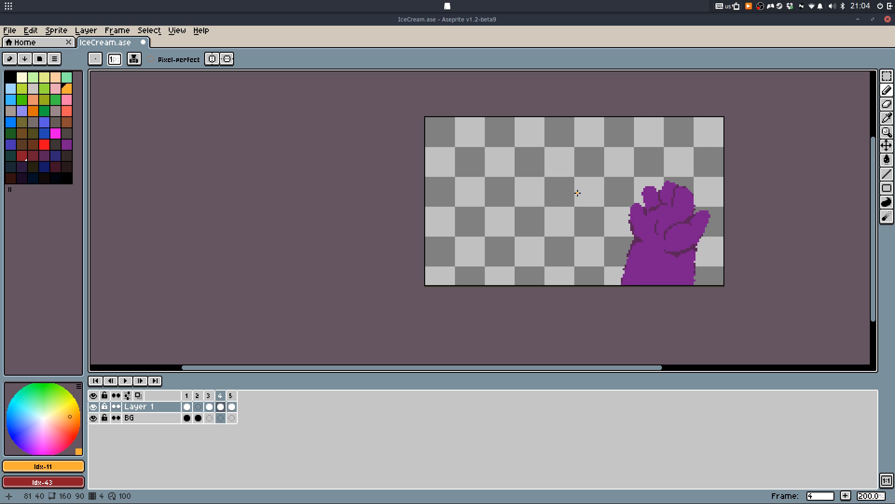
key("Right")
scroll(560, 199, "up", 5)
left_click(553, 195, "alt")
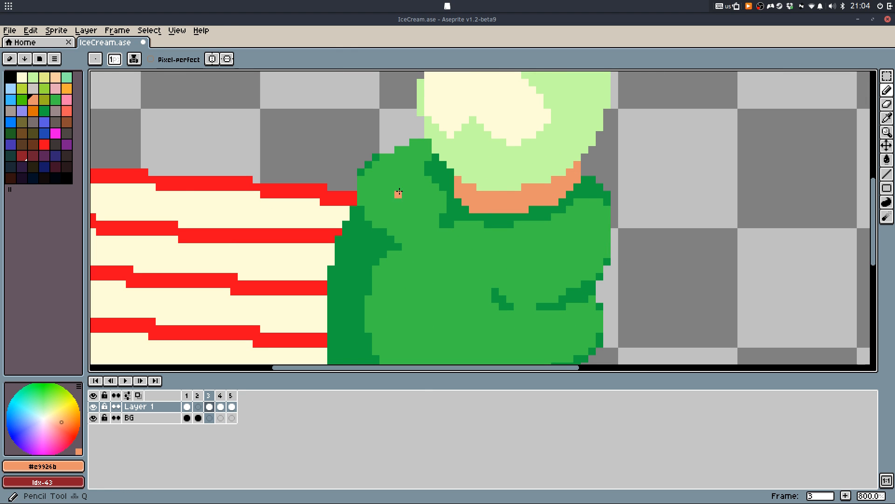
left_click(39, 112)
scroll(498, 193, "up", 3)
left_click(566, 196)
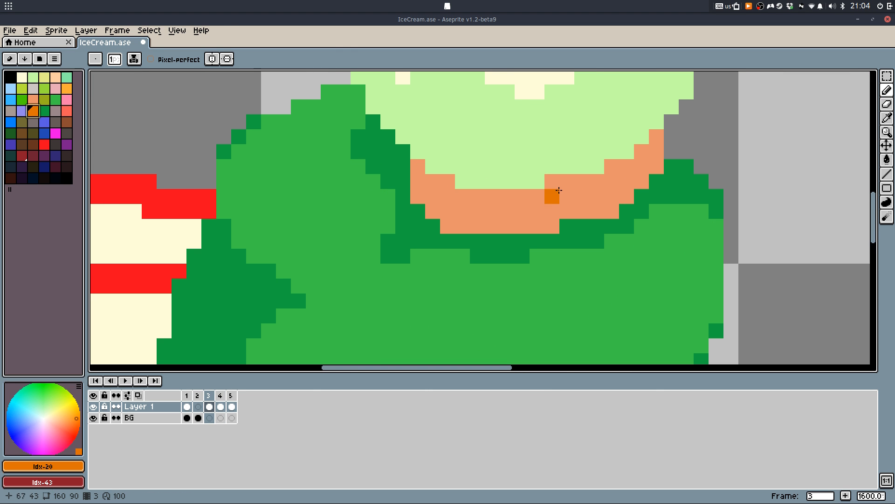
left_click(582, 181)
left_click(537, 211)
key("ctrl+z")
Shade the lower and left edges of frame 3's cone with the darker orange, joining them to the diagonal line
left_click_drag(567, 212, 492, 227)
left_click(552, 211)
mouse_move(418, 196)
left_mouse_down()
mouse_move(456, 225)
mouse_move(478, 225)
left_mouse_up()
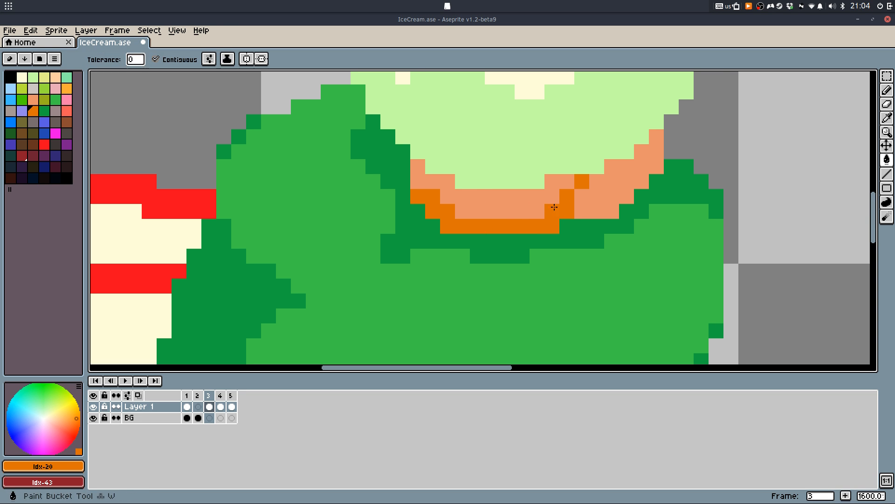
Return to the full ice cream in frame 5 and save the file
scroll(611, 232, "down", 9)
key("period")
key("period")
scroll(597, 241, "up", 1)
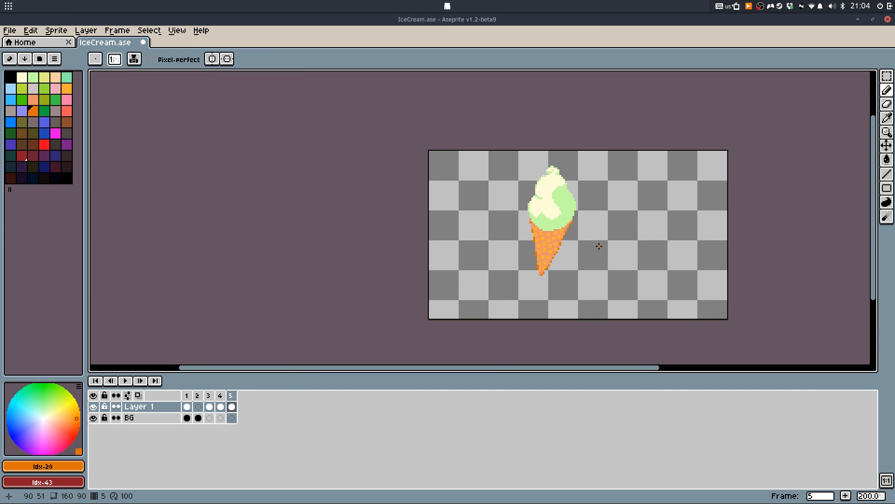
scroll(583, 245, "up", 1)
scroll(573, 248, "down", 1)
key("ctrl+s")
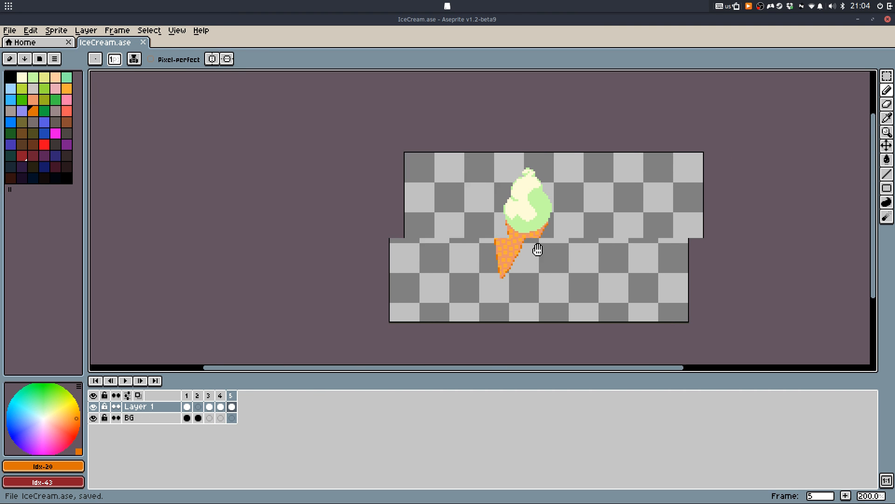
Flip frame 5's ice cream horizontally, place it near the centre of the canvas, deselect it and save the file
key("m")
mouse_move(559, 161)
left_mouse_down()
mouse_move(431, 290)
mouse_move(439, 291)
left_mouse_up()
left_click_drag(501, 262, 533, 275)
key("ctrl+d")
key("ctrl+s")
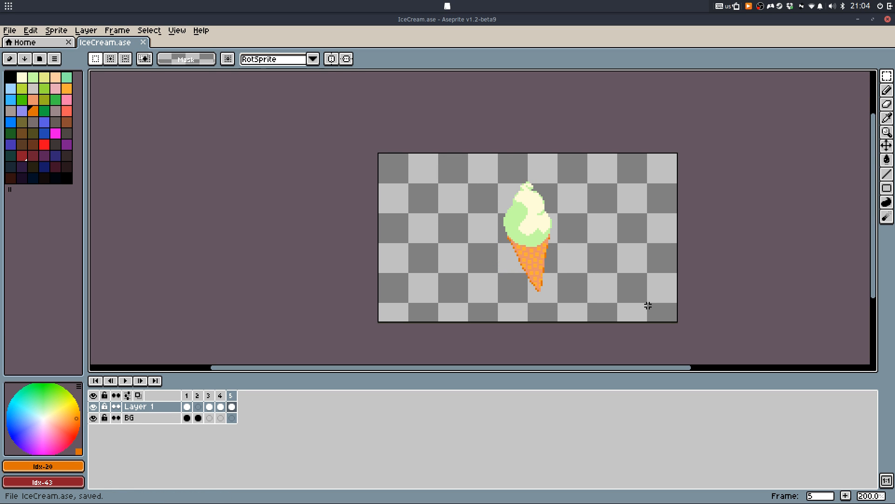
Erase the protruding dark pixels midway down the cone's left edge, repaint one darker orange pixel further inward, and save
scroll(498, 292, "up", 8)
key("e")
left_click(531, 216)
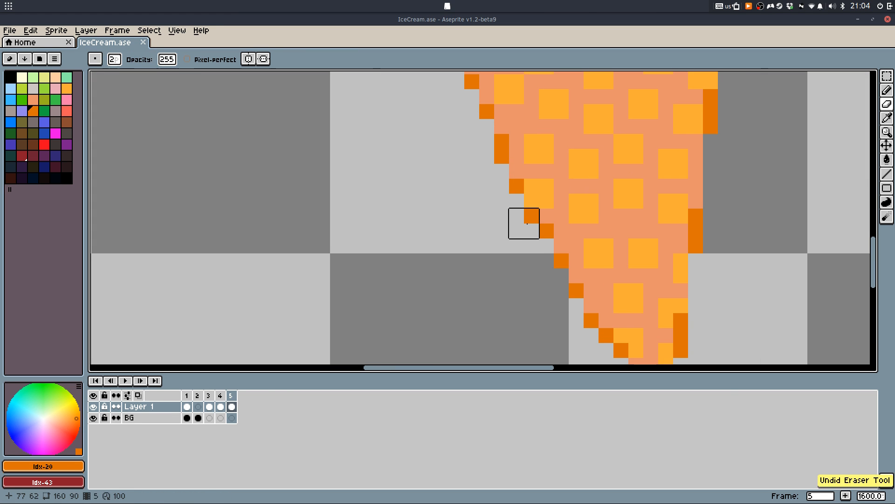
left_click(516, 186)
key("b")
left_click(502, 150, "alt")
left_click(530, 186)
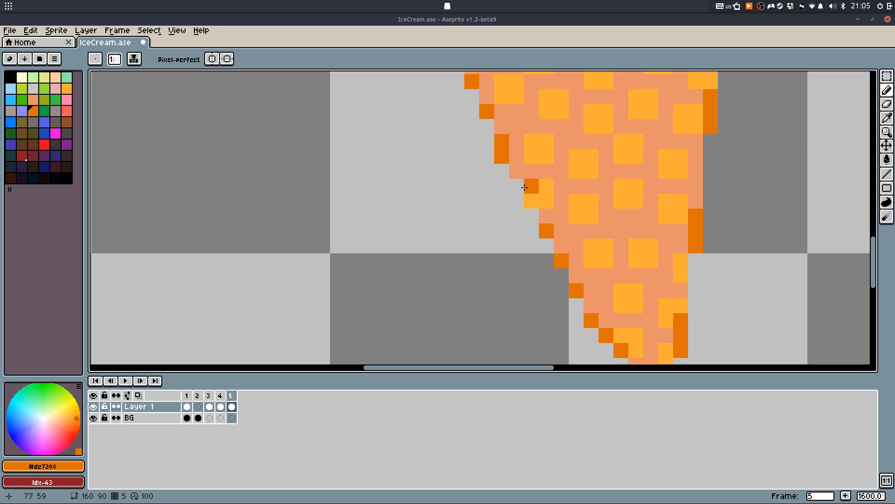
scroll(543, 213, "down", 3)
key("ctrl+s")
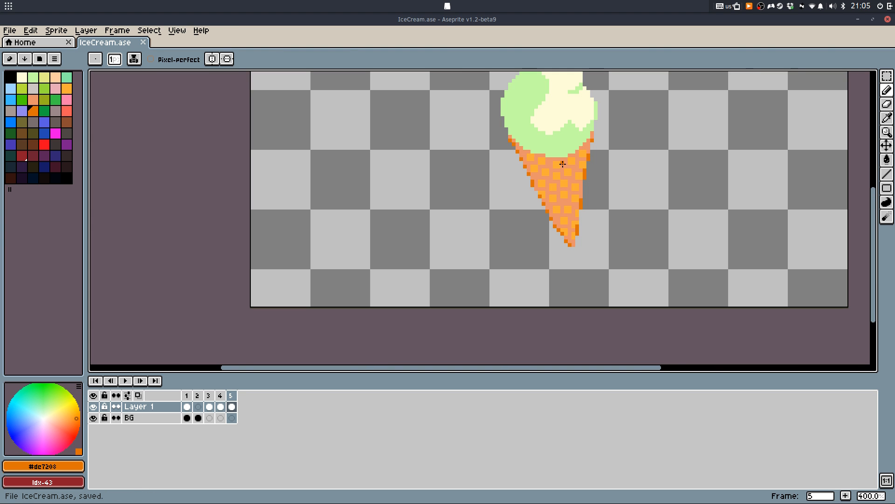
Go to frame 1 and play the animation
scroll(562, 158, "down", 4)
scroll(527, 235, "up", 1)
key("Home")
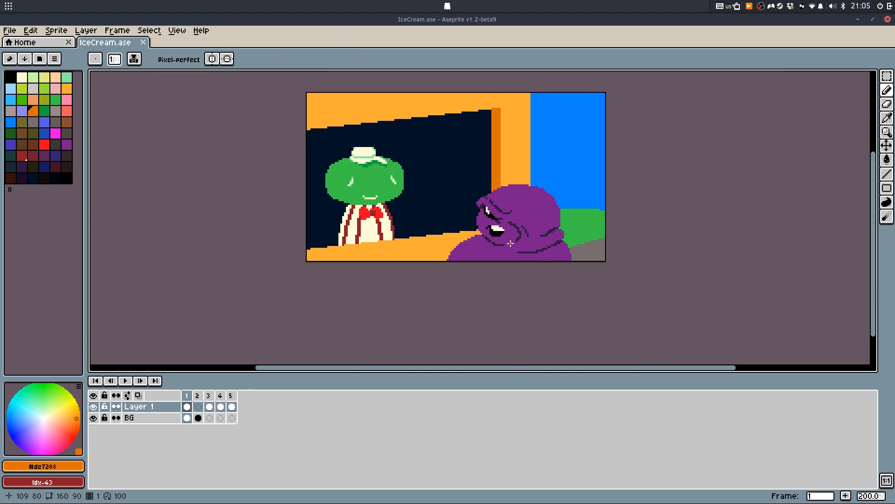
key("Return")
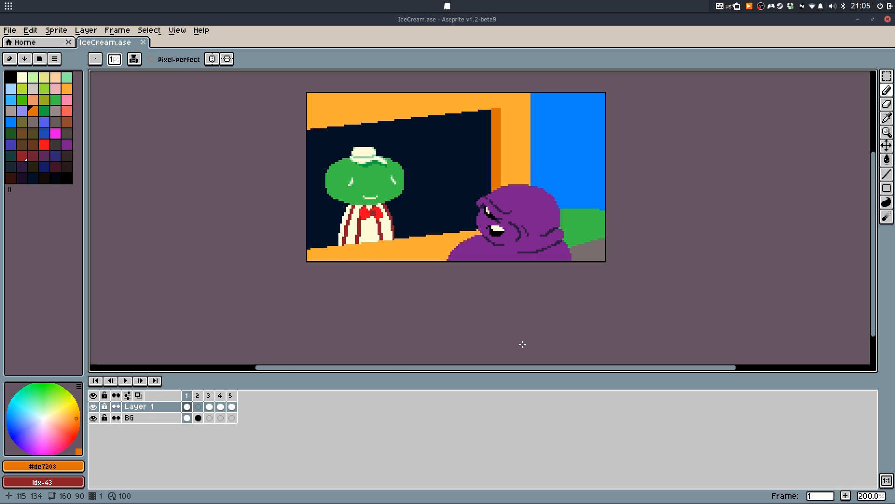
Touch up the lower fold line at the back of the purple character's neck in frame 1, sampling its existing colours
scroll(587, 243, "up", 3)
left_click(529, 149, "alt")
left_click(545, 176, "alt")
mouse_move(518, 173)
left_mouse_down()
mouse_move(580, 315)
mouse_move(581, 352)
mouse_move(573, 269)
mouse_move(555, 291)
mouse_move(602, 321)
left_mouse_up()
scroll(543, 222, "up", 4)
left_click(544, 235, "alt")
left_click(536, 293, "alt")
left_click(559, 309, "alt")
left_click(539, 287, "alt")
left_click(567, 285, "shift")
left_click(572, 308, "alt")
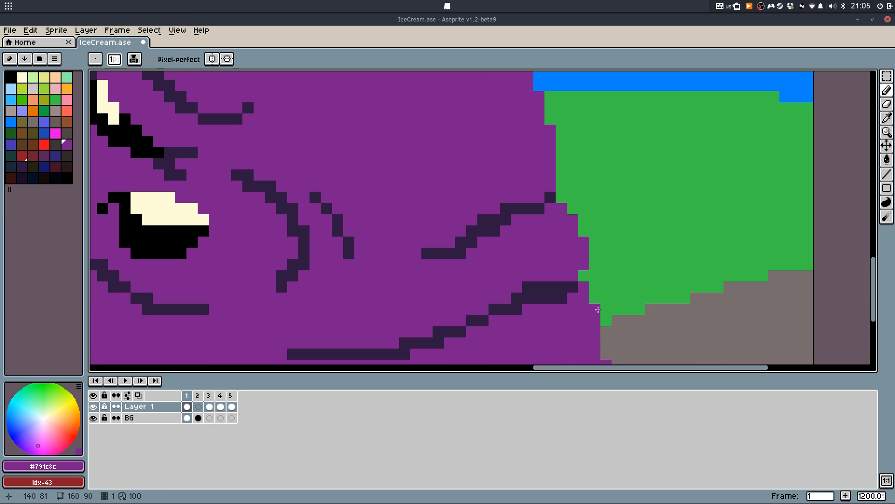
Widen the purple character's lower back outline slightly with the base purple #791c8c, and save the file
mouse_move(602, 365)
left_mouse_down()
mouse_move(567, 279)
mouse_move(586, 317)
left_mouse_up()
left_click(587, 317, "shift")
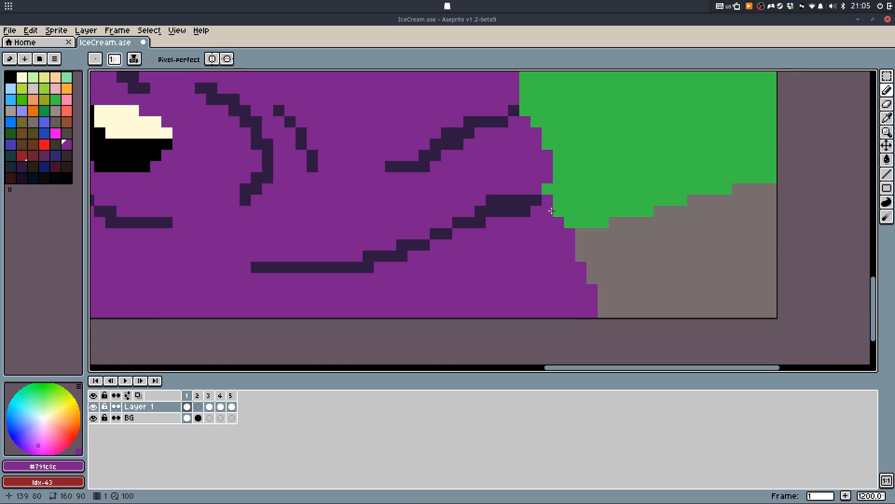
scroll(549, 199, "down", 4)
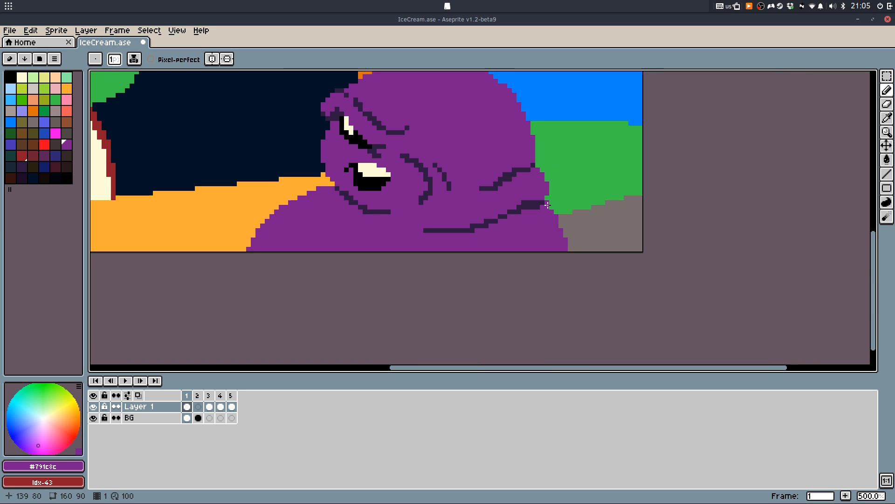
key("ctrl")
key("ctrl+s")
Extend the top row of the purple character's head to the right to smooth its curve
mouse_move(566, 222)
left_mouse_down()
mouse_move(568, 245)
mouse_move(662, 252)
left_mouse_up()
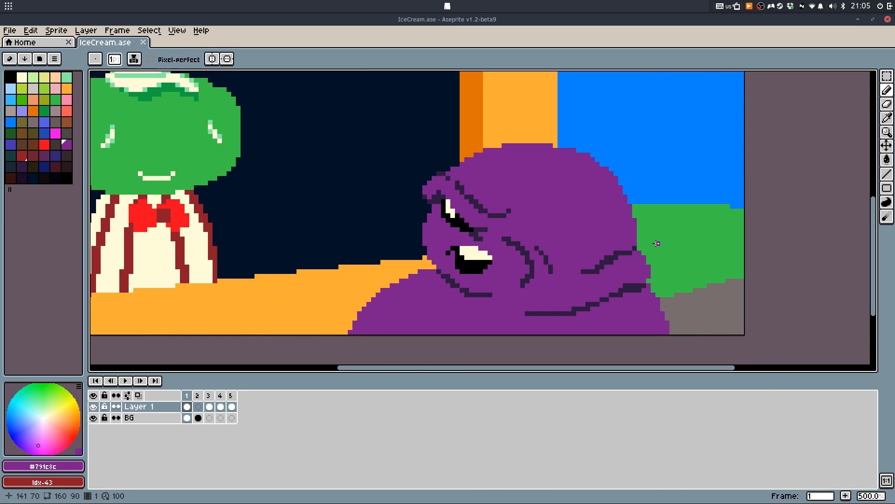
left_click_drag(653, 243, 664, 263)
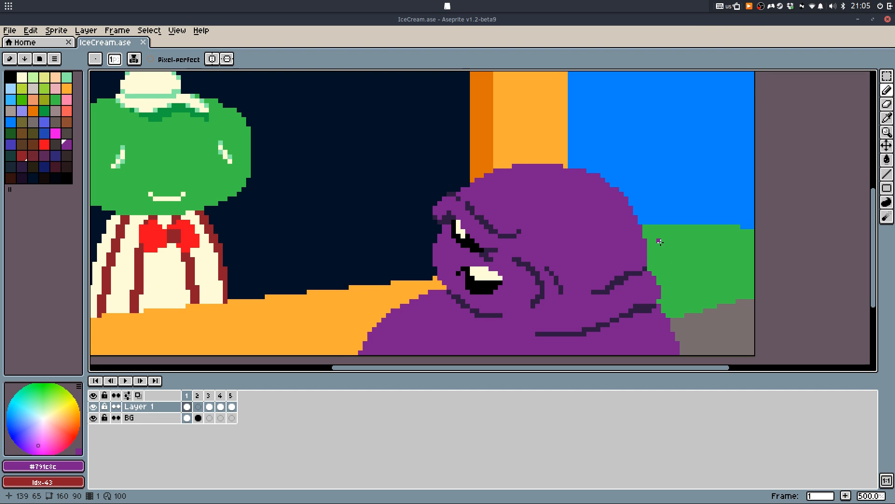
left_click_drag(660, 242, 665, 251)
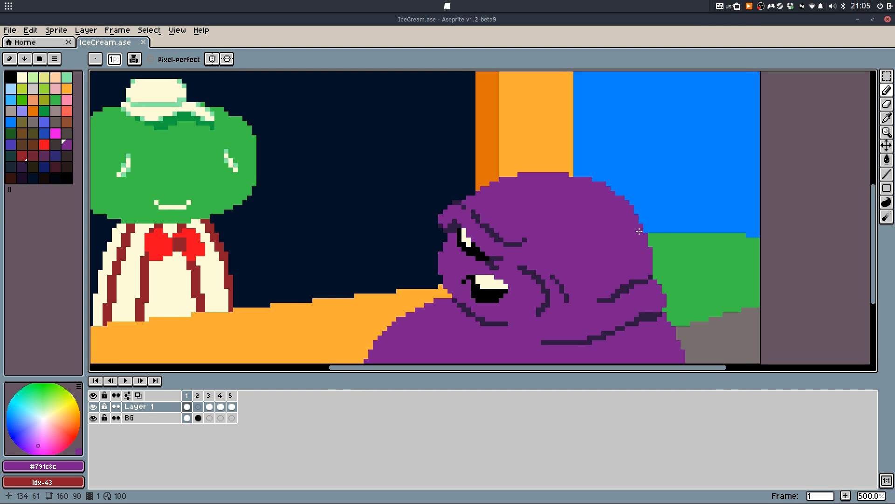
scroll(548, 185, "up", 1)
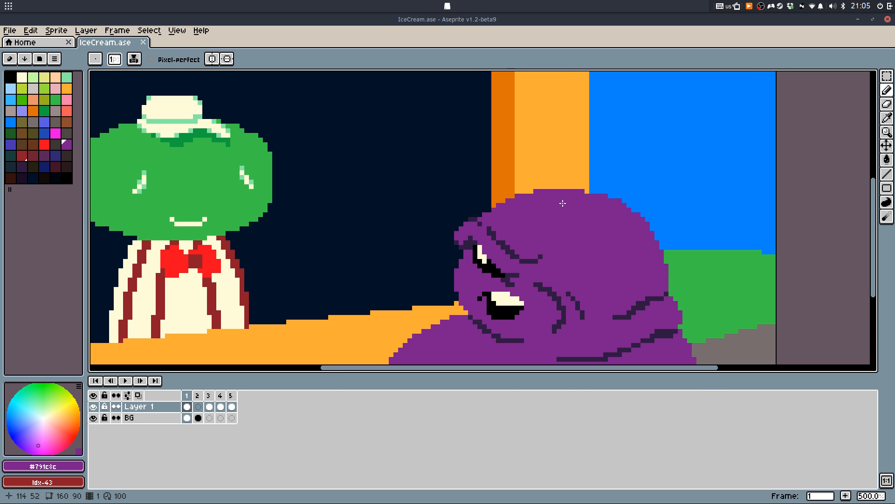
scroll(547, 186, "down", 2)
scroll(555, 185, "up", 6)
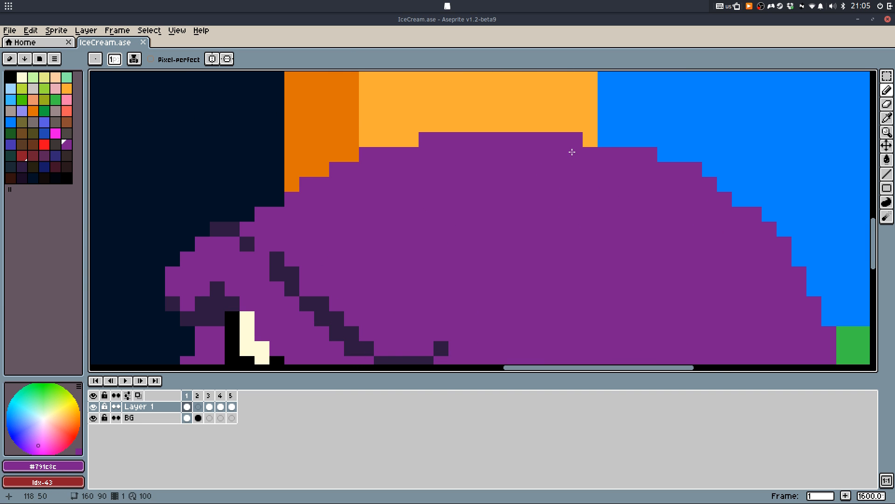
mouse_move(574, 150)
left_mouse_down()
mouse_move(680, 155)
mouse_move(669, 150)
mouse_move(774, 265)
mouse_move(610, 188)
left_mouse_up()
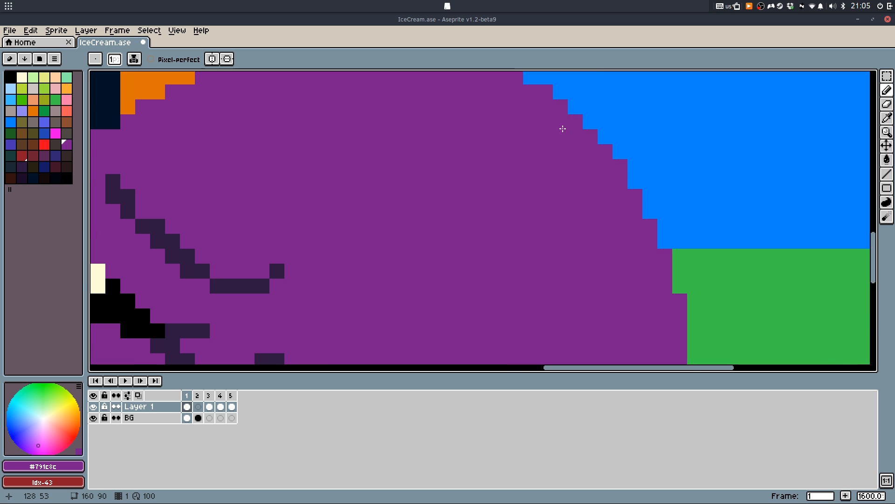
Clean up the end of the upper neck fold and the adjoining back outline with sampled dark and base purple
mouse_move(569, 107)
left_mouse_down()
mouse_move(666, 213)
mouse_move(680, 287)
left_mouse_up()
mouse_move(617, 176)
left_mouse_down()
mouse_move(667, 258)
mouse_move(668, 281)
mouse_move(605, 184)
mouse_move(640, 137)
mouse_move(644, 246)
left_mouse_up()
left_click(624, 260, "alt")
left_click(642, 260)
left_click(650, 283, "alt")
mouse_move(655, 277)
left_mouse_down()
mouse_move(675, 305)
mouse_move(676, 333)
mouse_move(637, 226)
mouse_move(611, 264)
left_mouse_up()
key("ctrl+z")
left_click_drag(625, 218, 627, 236)
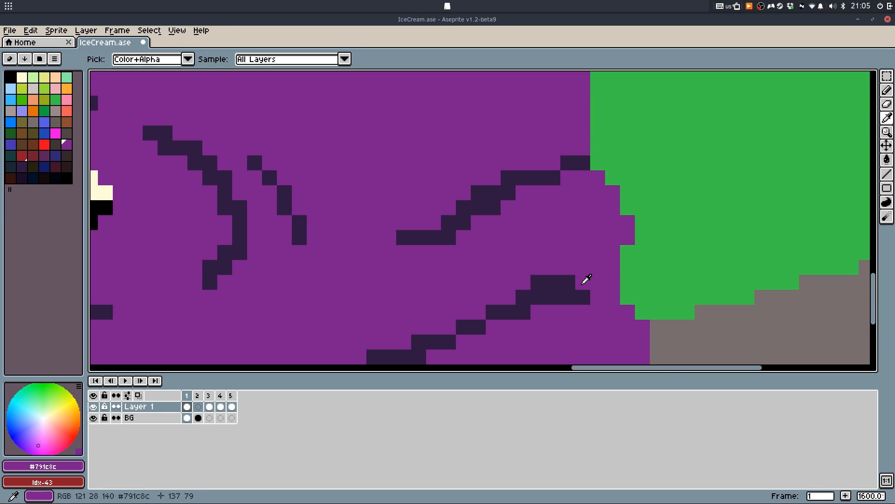
Extend the lower neck fold to the back outline in dark purple #2f1a40, correct its end, and save the file
left_click(584, 280, "alt")
left_click_drag(613, 282, 616, 275)
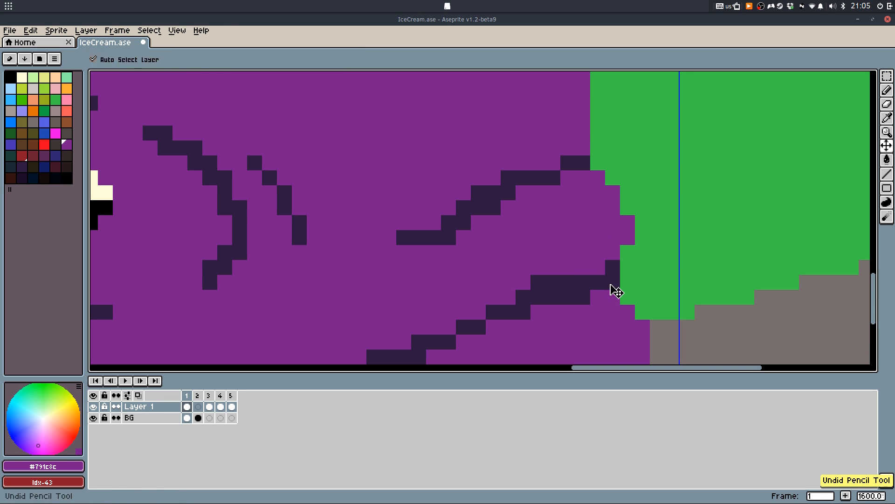
left_click(623, 266)
scroll(623, 266, "down", 4)
key("ctrl+s")
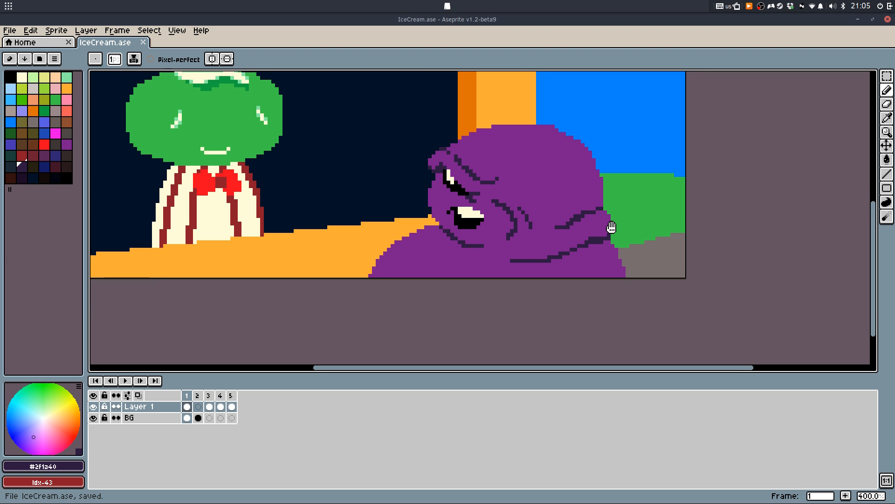
scroll(609, 224, "down", 3)
scroll(607, 224, "up", 1)
left_click_drag(579, 206, 593, 226)
scroll(536, 163, "up", 10)
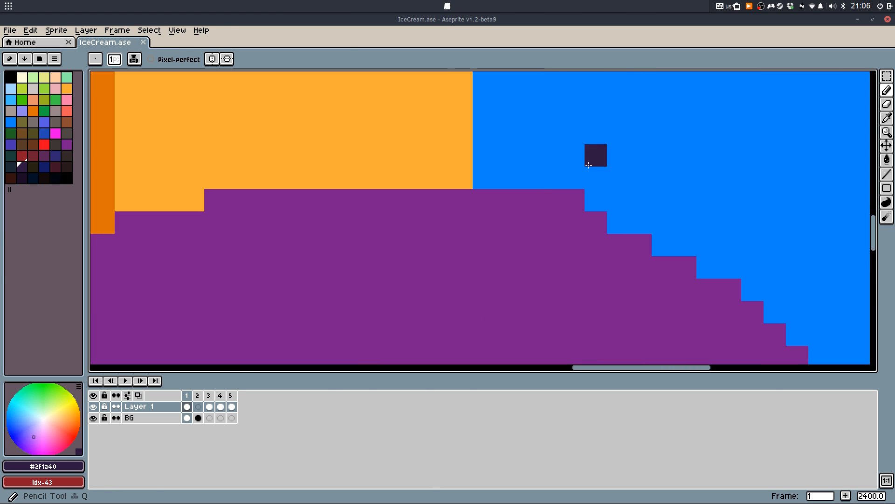
Smooth the upper back curve of the purple head with sampled base purple #791c8c, and erase the end pixel of its top row
left_click(614, 246, "alt")
left_click(619, 223)
left_click(663, 245)
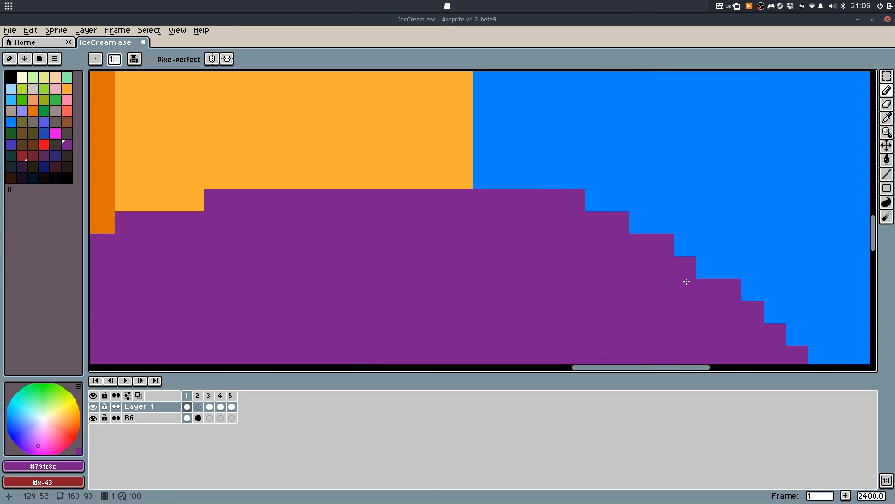
left_click(707, 267)
scroll(705, 277, "down", 5)
left_click_drag(678, 258, 529, 170)
key("e")
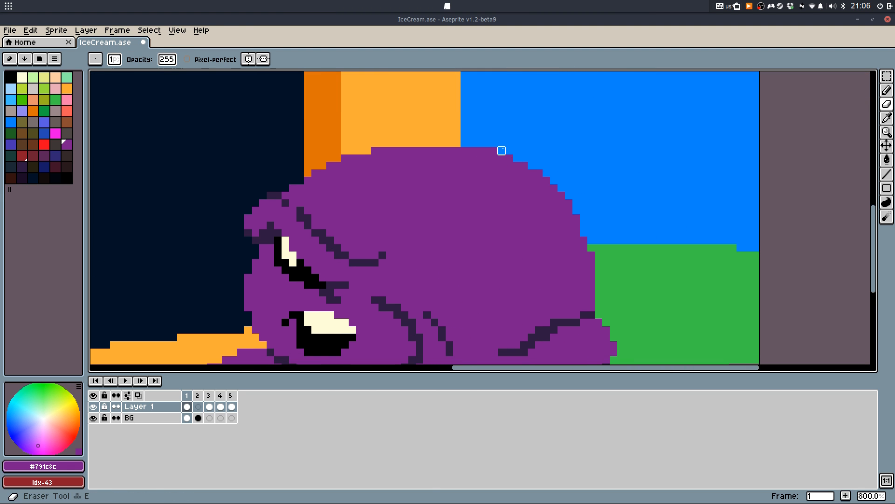
key("b")
Outline the top ends and forehead-side steps of the purple head with sampled dark purple #2f1a40 pixels
left_click(583, 315, "alt")
scroll(464, 128, "up", 5)
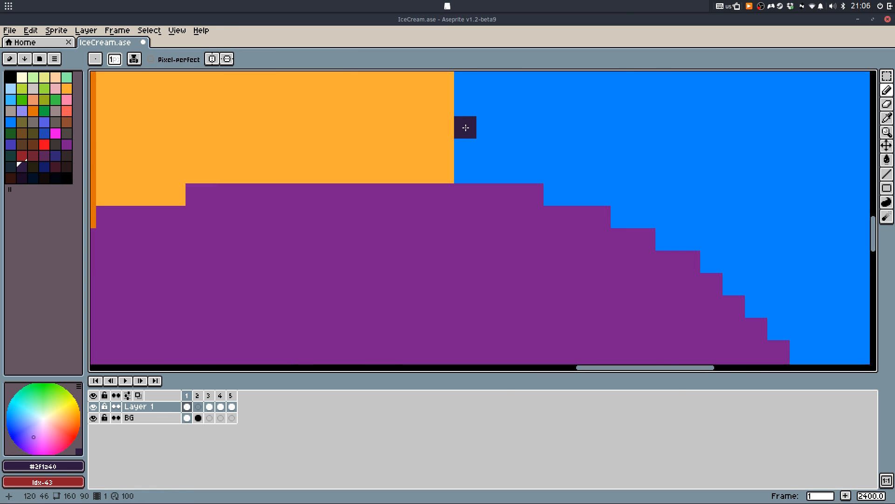
left_click(510, 194)
left_click(218, 194)
left_click(197, 195)
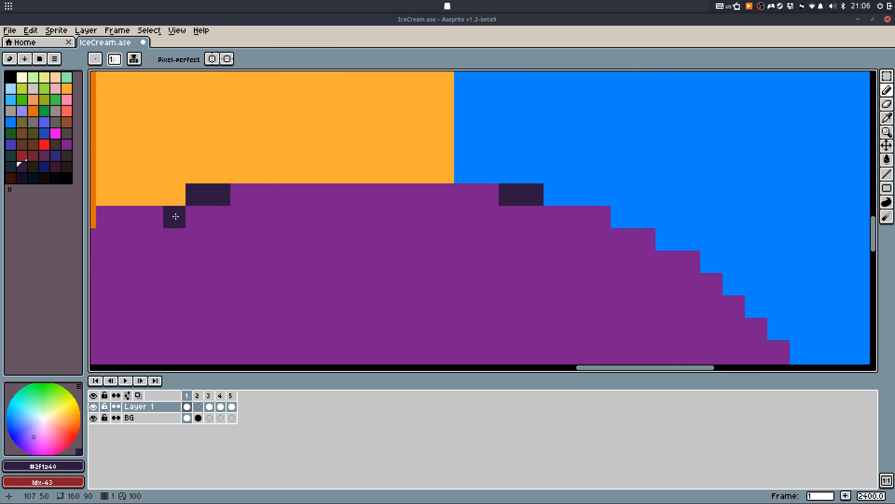
left_click_drag(128, 217, 294, 198)
left_click(271, 197)
left_click(204, 218)
left_click(159, 241)
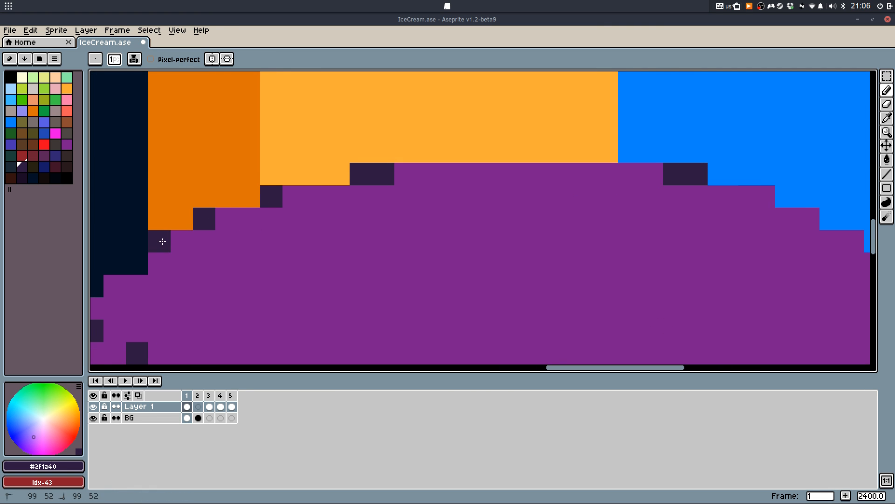
left_click(138, 264)
Add dark purple #2f1a40 corner pixels along the upper back slope of the head
scroll(354, 224, "down", 3)
scroll(653, 144, "right", 4)
left_click(697, 112)
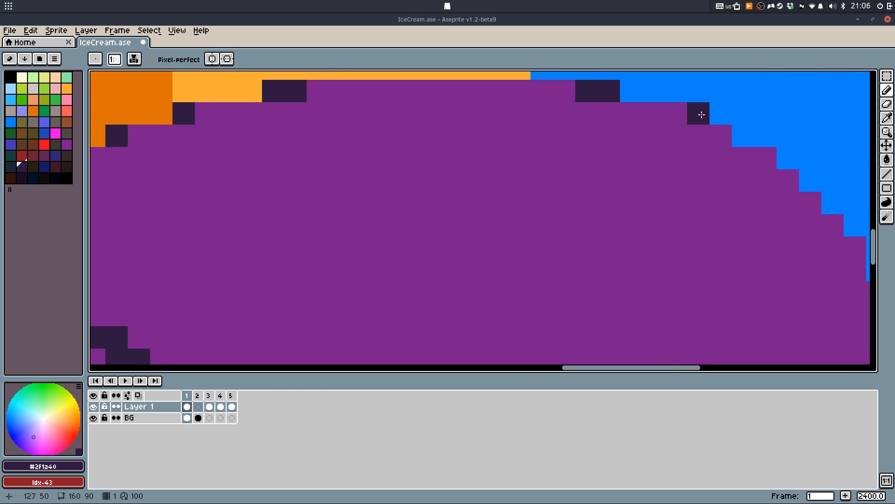
left_click(745, 139)
left_click(785, 158)
left_click_drag(783, 159, 597, 97)
Continue the dark purple corner pixels down the back of the head with the Line tool at 1 px, and save the file
key("l")
left_click(626, 118)
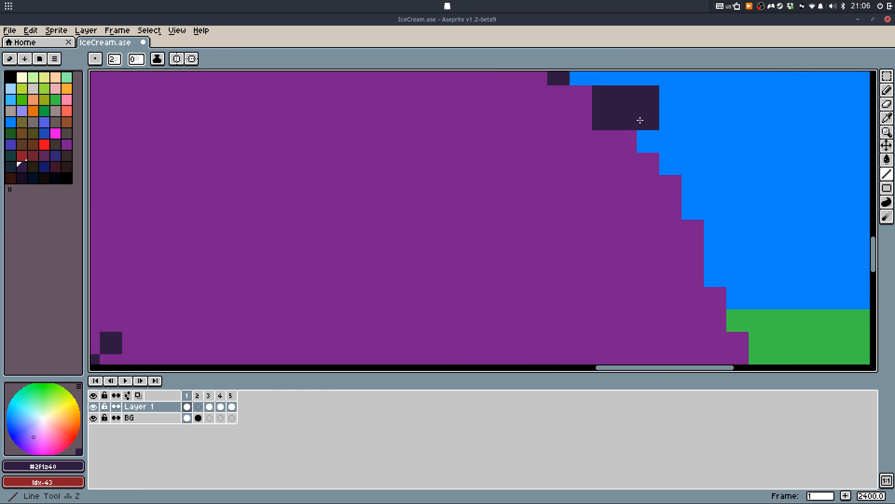
key("ctrl+z")
key("minus")
left_click(648, 142)
left_click(671, 164)
left_click(693, 208)
left_click(715, 276)
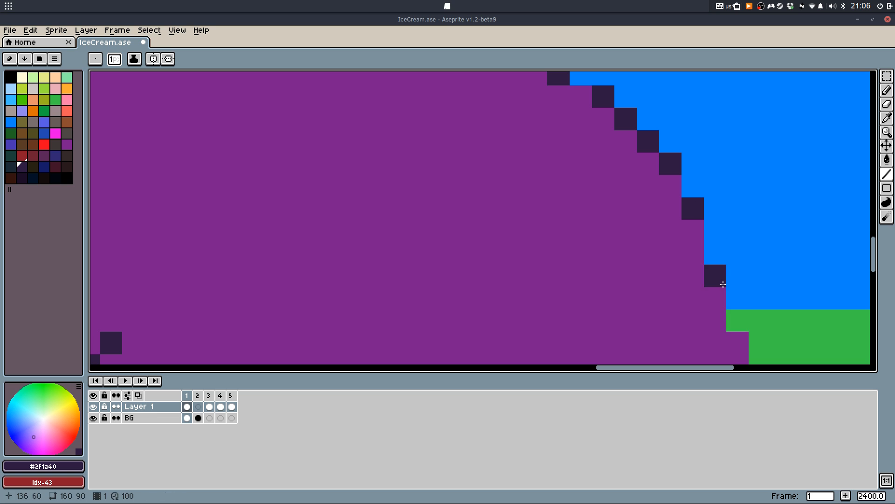
left_click_drag(707, 279, 518, 114)
left_click(550, 155)
scroll(564, 186, "down", 5)
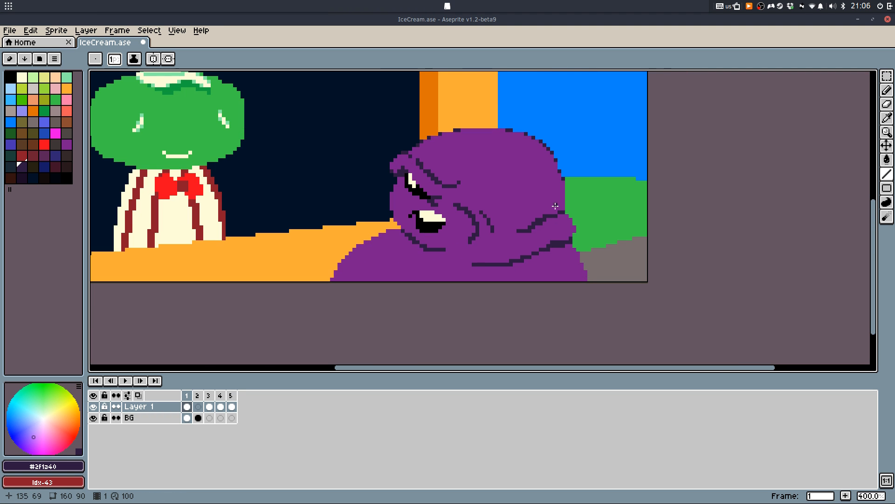
key("ctrl+s")
Paint small highlights on the crown and upper back of the head in magenta, palette index 34
scroll(563, 194, "down", 3)
scroll(548, 169, "up", 3)
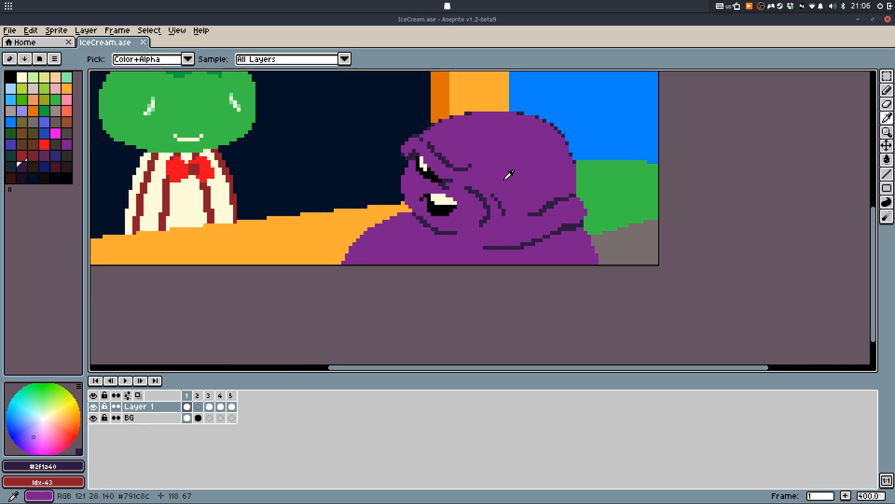
left_click(468, 120, "alt")
scroll(460, 177, "up", 1)
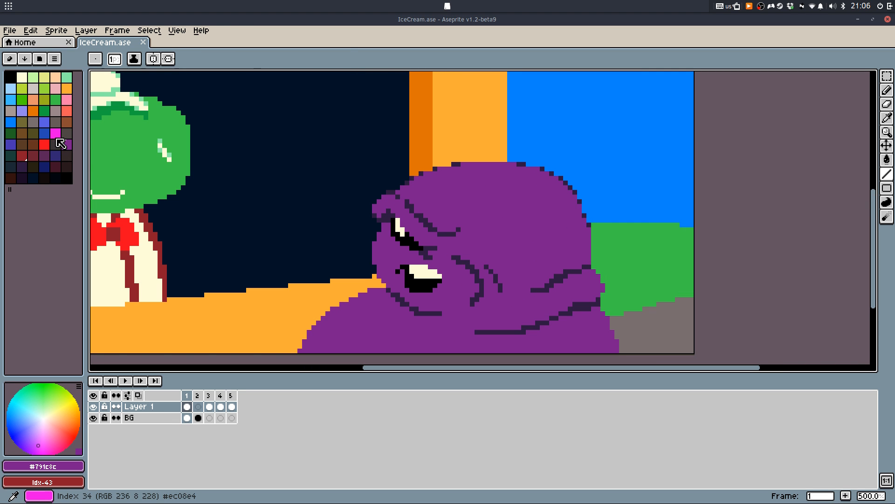
left_click(59, 139)
scroll(483, 188, "up", 2)
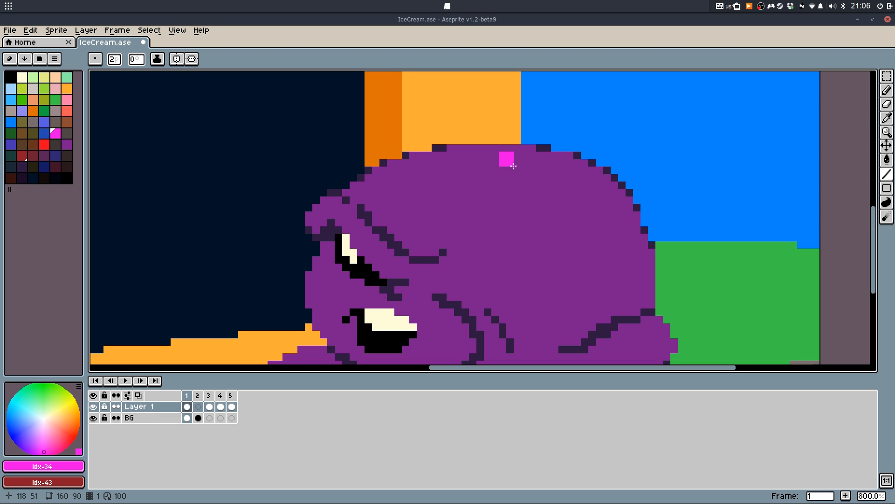
left_click_drag(513, 166, 519, 165)
left_click(530, 170)
key("ctrl+z")
left_click(530, 175)
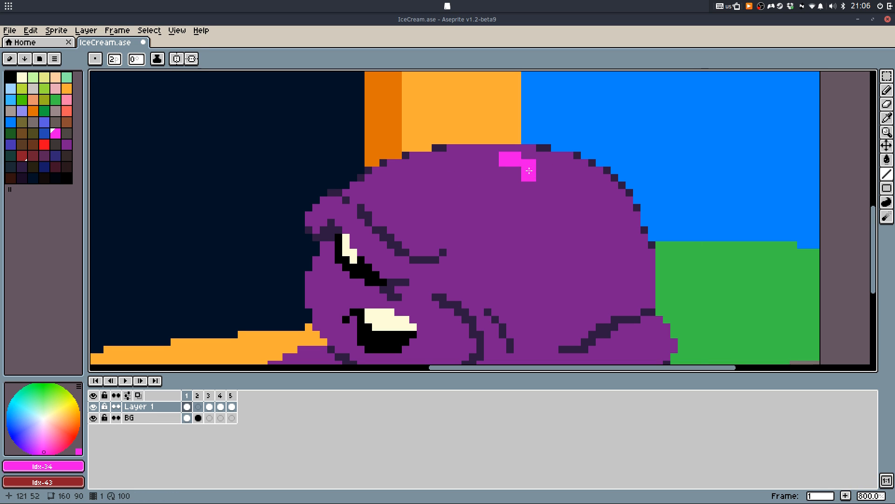
key("ctrl+z")
key("minus")
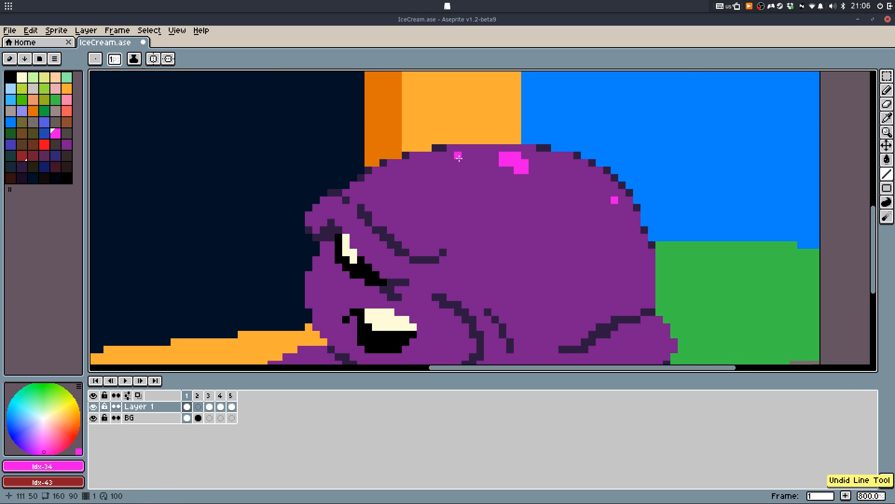
Draw a short diagonal magenta highlight on the neck bulge between the two folds
scroll(513, 196, "down", 6)
scroll(522, 198, "up", 2)
scroll(527, 233, "up", 4)
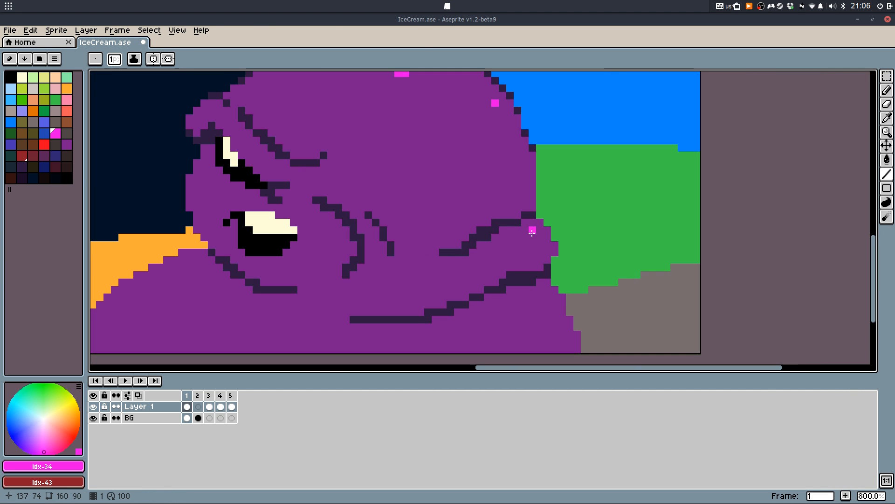
left_click_drag(526, 237, 514, 244)
scroll(549, 263, "up", 4)
key("ctrl+z")
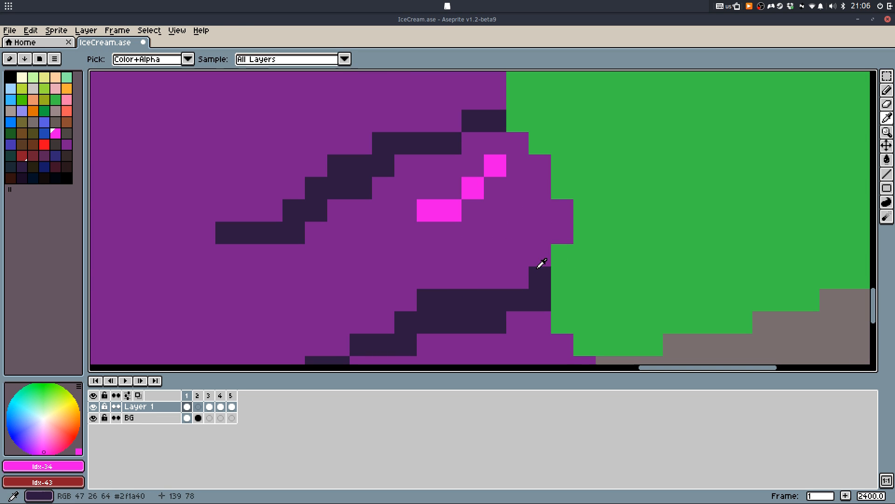
left_click(518, 237)
Outline the back edge of the neck bulge with dark purple #2f1a40 corner pixels, using sampled base purple for cleanup
left_click(525, 248, "alt")
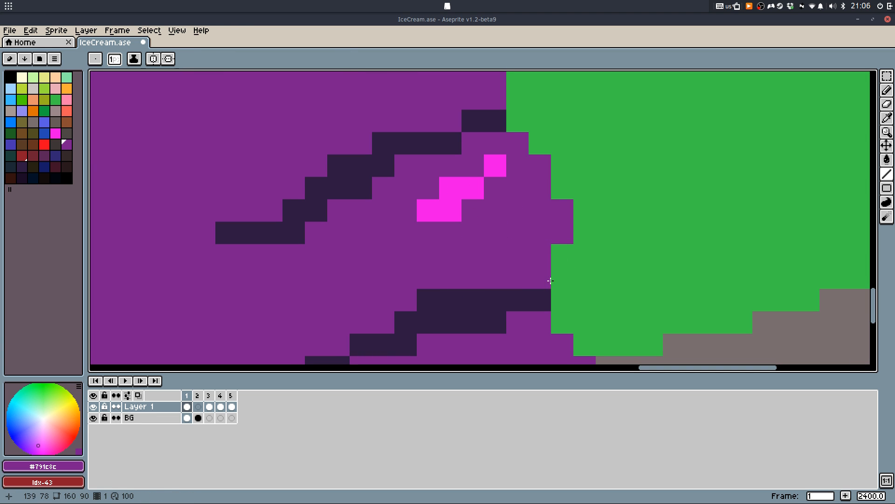
left_click(540, 277, "alt")
left_click(563, 187)
left_click(562, 254)
left_click(518, 165)
key("ctrl+z")
left_click(532, 151)
scroll(529, 154, "down", 8)
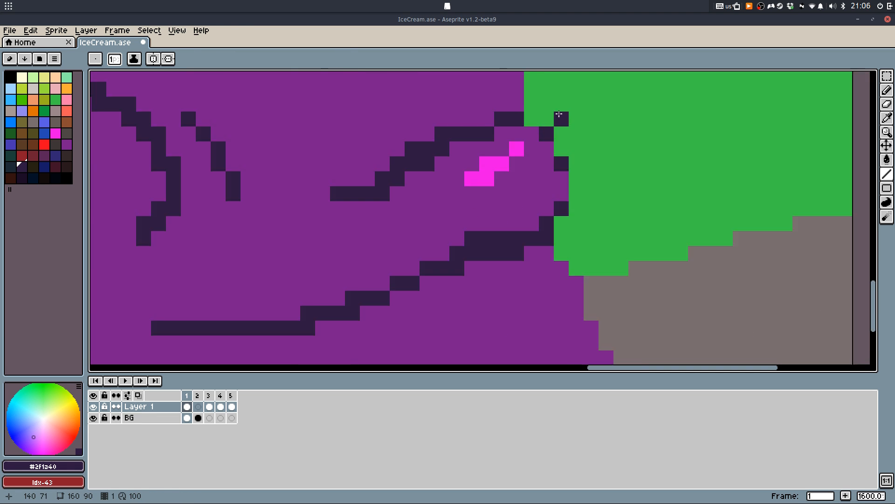
Break up and thin the upper neck fold line with base purple #791c8c, and save the file
scroll(582, 176, "up", 6)
left_click(513, 186, "alt")
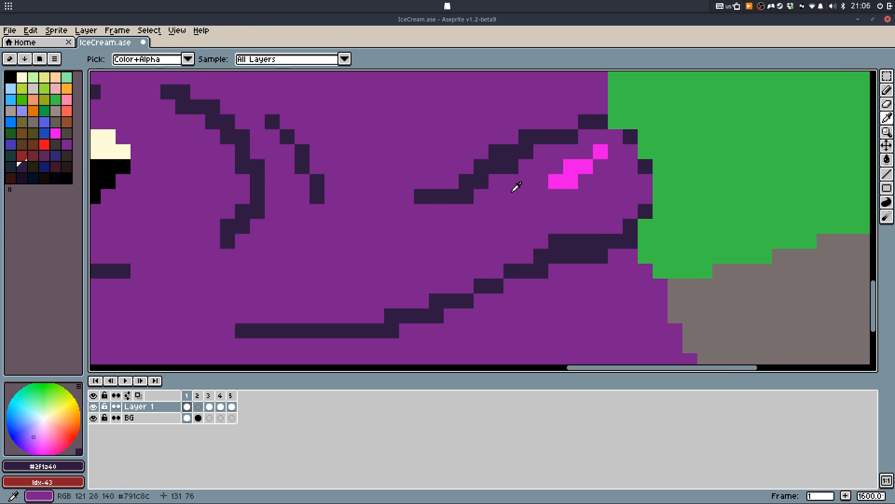
left_click_drag(466, 196, 454, 200)
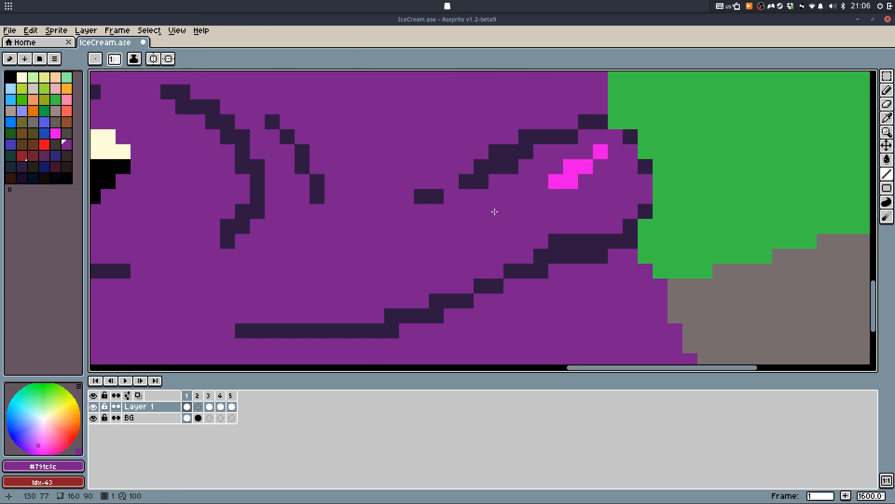
scroll(494, 211, "down", 3)
scroll(479, 177, "up", 3)
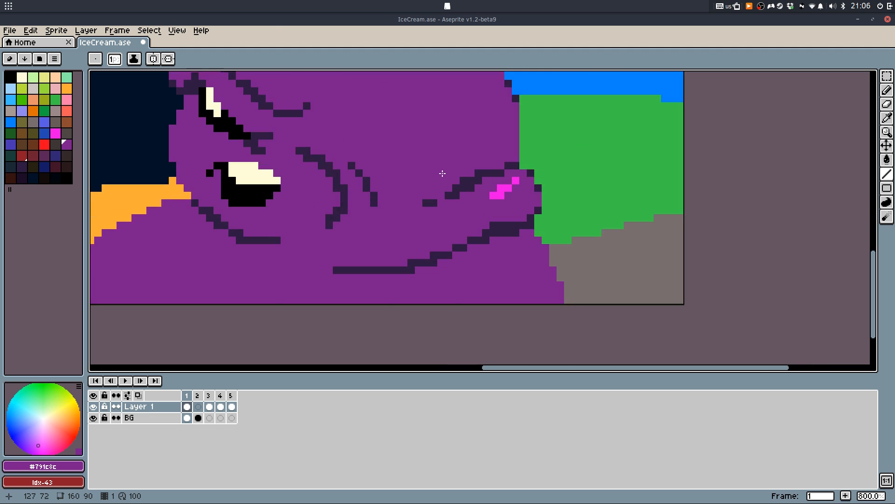
left_click_drag(480, 177, 513, 172)
scroll(513, 171, "down", 2)
key("ctrl+s")
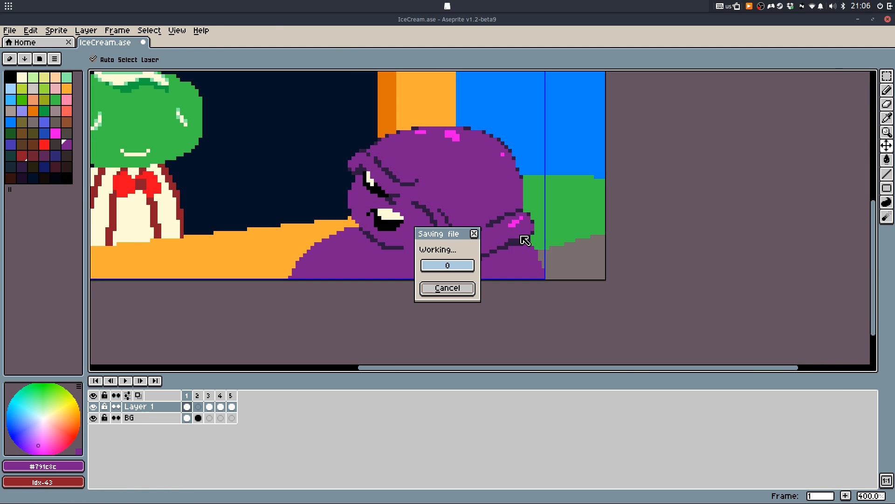
scroll(349, 251, "down", 2)
scroll(329, 253, "up", 1)
scroll(500, 247, "up", 7)
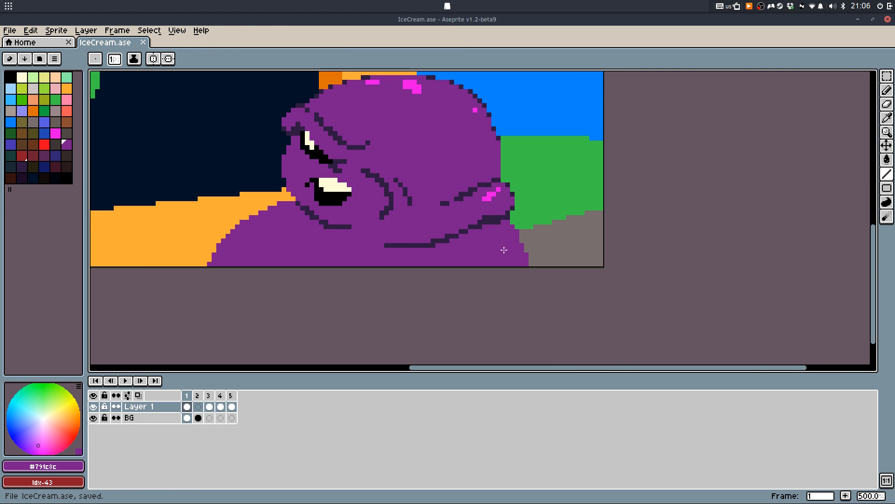
left_click_drag(657, 360, 658, 365)
key("ctrl+z")
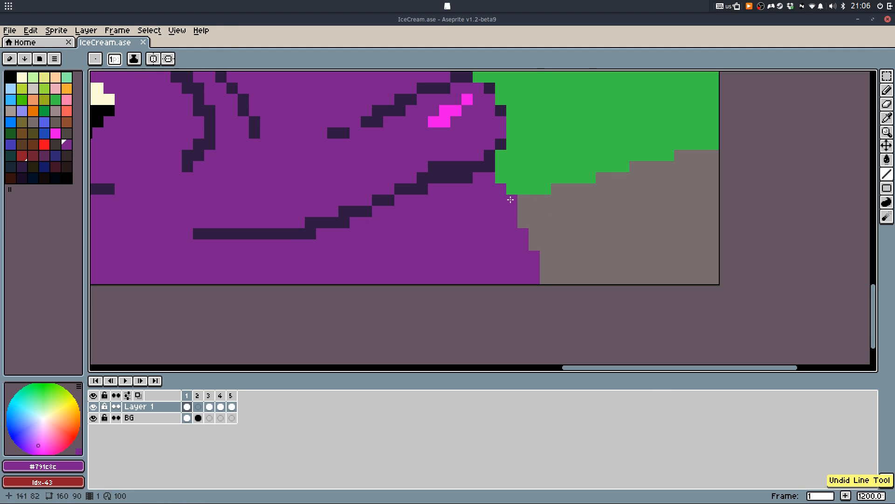
key("b")
mouse_move(501, 167)
left_mouse_down()
mouse_move(570, 189)
mouse_move(633, 320)
left_mouse_up()
key("w")
left_click(536, 213)
left_click(502, 178)
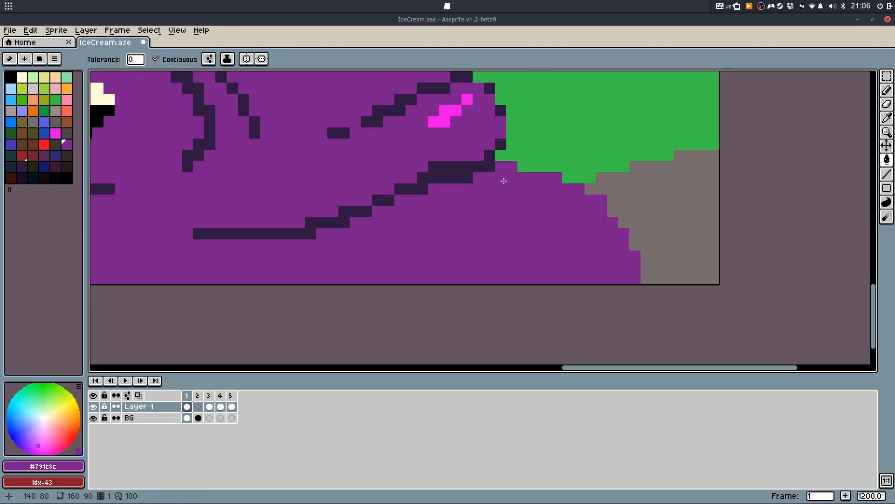
scroll(503, 180, "down", 6)
key("v")
key("ctrl+z")
key("ctrl+z")
key("ctrl+z")
key("g")
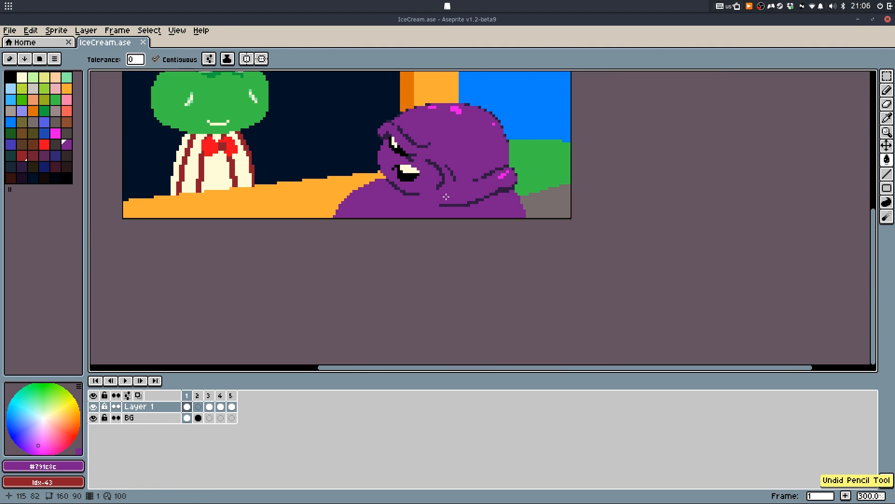
Erase a curved line through the front of the purple body, from the chin down to the canvas's lower edge
scroll(373, 186, "up", 7)
key("e")
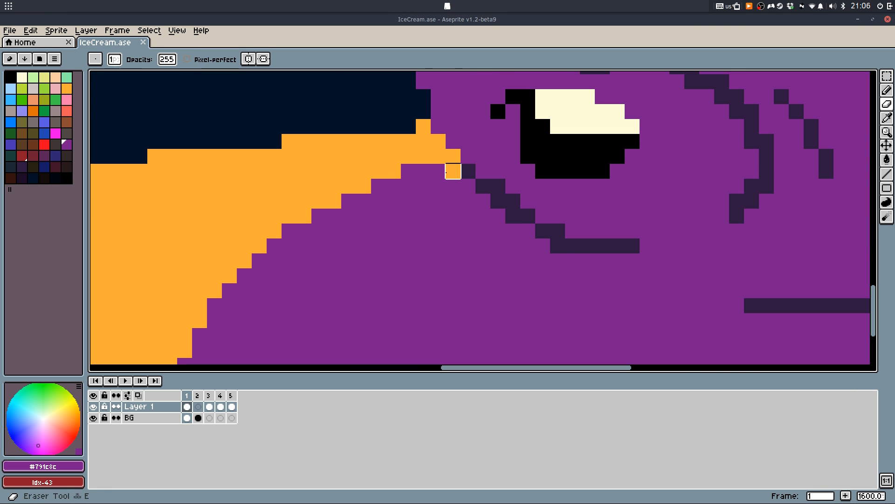
mouse_move(453, 171)
left_mouse_down()
mouse_move(378, 231)
mouse_move(319, 305)
mouse_move(289, 358)
mouse_move(293, 431)
left_mouse_up()
Select and delete the two purple body pieces cut off in front of the erased line
key("shift+f")
left_click(304, 203)
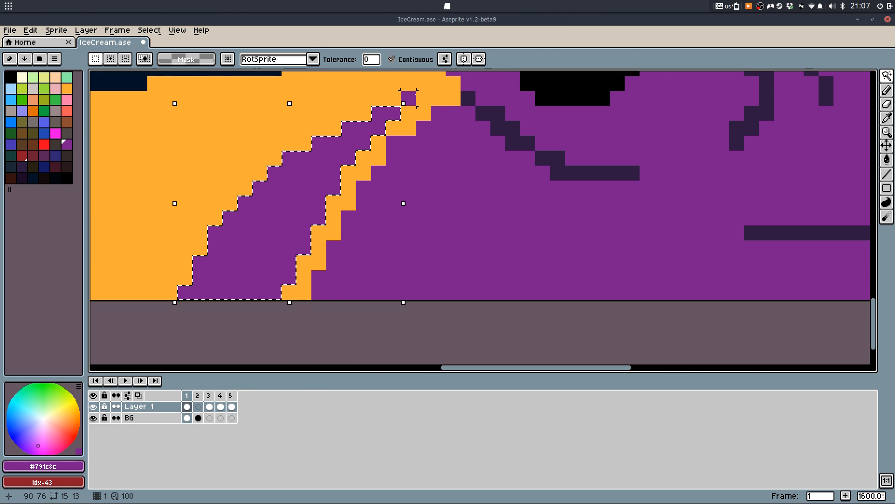
key("Delete")
key("ctrl+d")
left_click(408, 98)
key("Delete")
key("ctrl+d")
key("b")
scroll(421, 171, "down", 7)
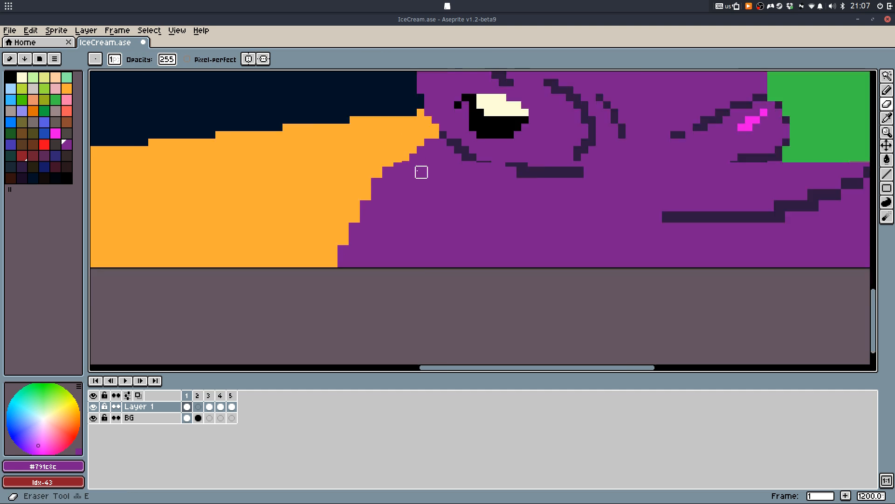
key("e")
scroll(442, 205, "up", 4)
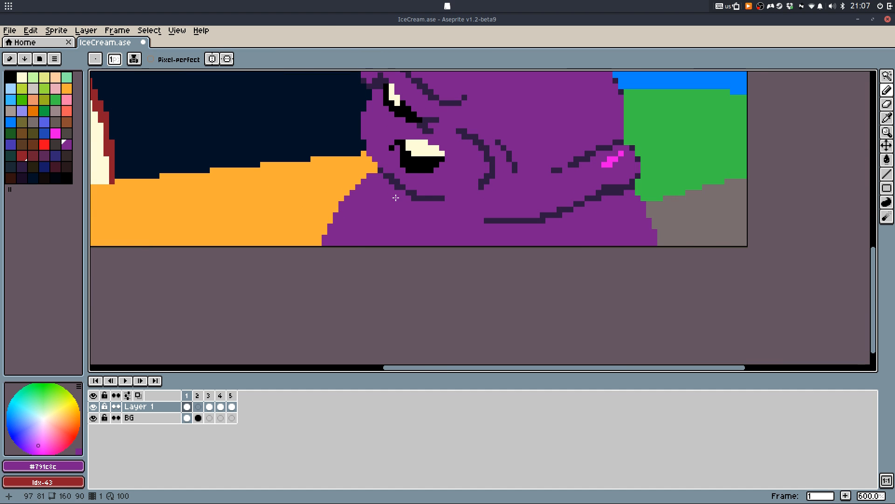
Join the chin line to the lower neck fold with dark brown, palette index 47, and fill the body below with it
left_click_drag(220, 136, 195, 122)
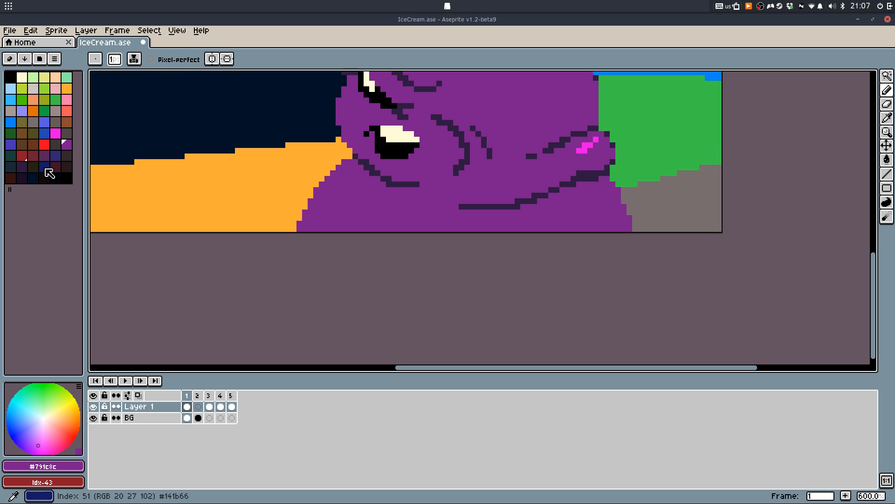
left_click(66, 156)
scroll(373, 189, "up", 3)
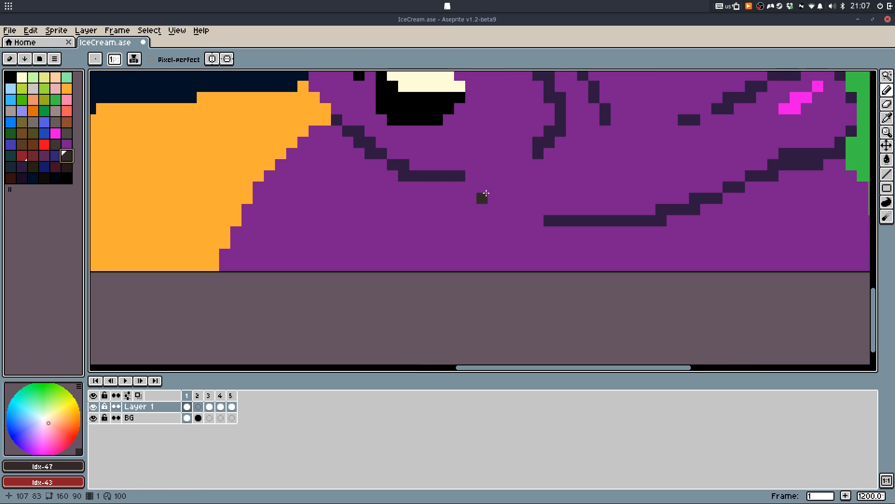
left_click_drag(461, 186, 469, 190)
left_click(538, 222, "shift")
key("g")
left_click(468, 216)
scroll(242, 218, "down", 3)
scroll(326, 201, "up", 3)
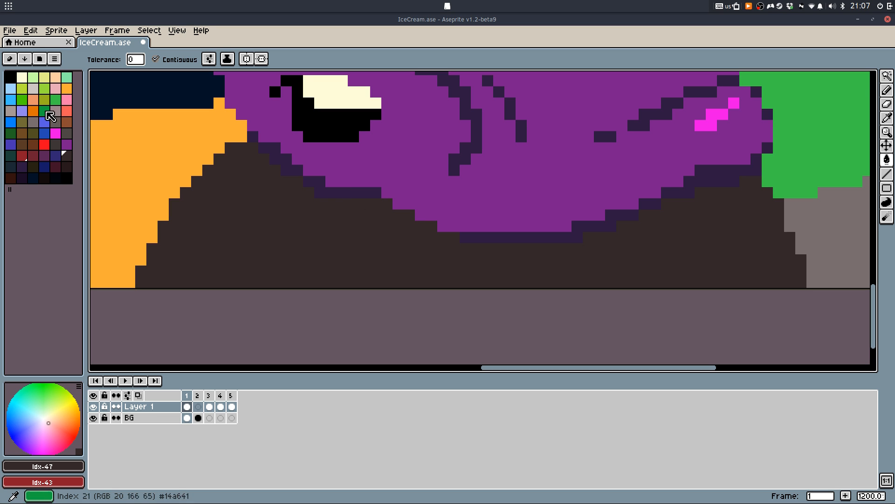
Draw a cream lapel edge, palette index 1, from the chin line to the canvas's lower edge, and fill the front strip
left_click(22, 77)
key("b")
left_click(292, 194)
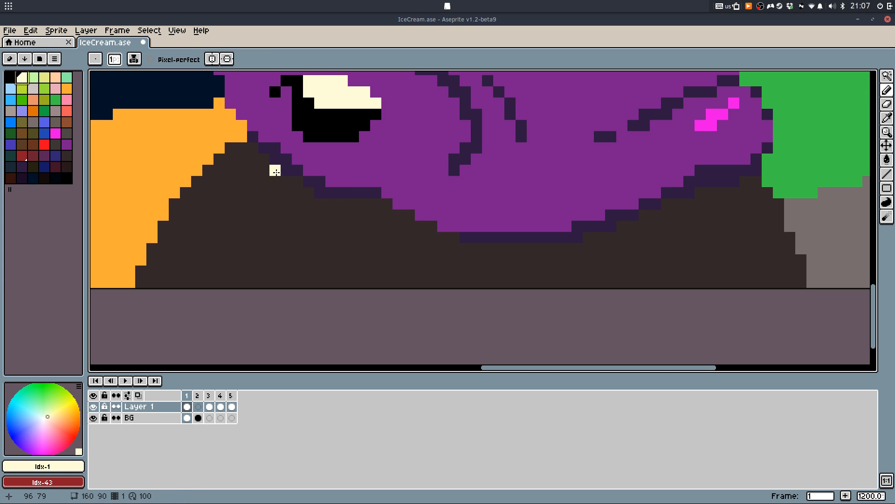
left_click_drag(286, 182, 204, 287)
key("g")
left_click(226, 215)
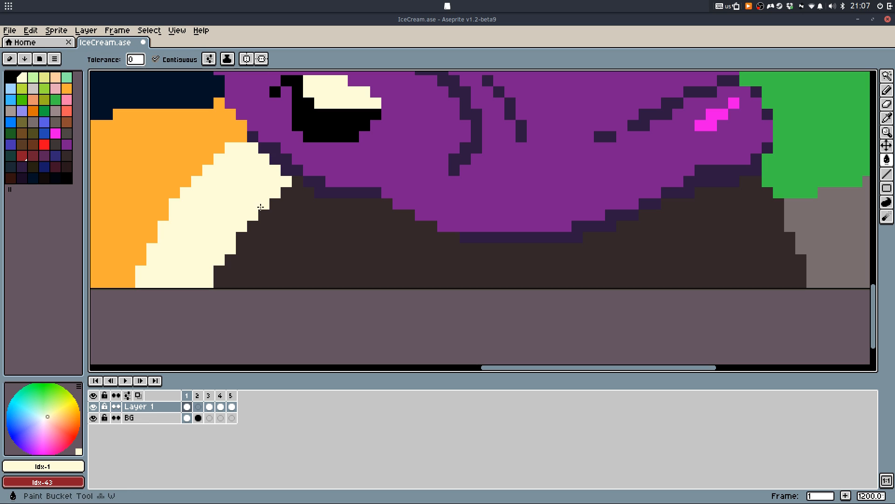
Undo the wide lapel, redraw its cream edge closer to the front, fill the strip with cream, and save the file
key("b")
key("ctrl+z")
key("ctrl+z")
left_click_drag(253, 155, 173, 280)
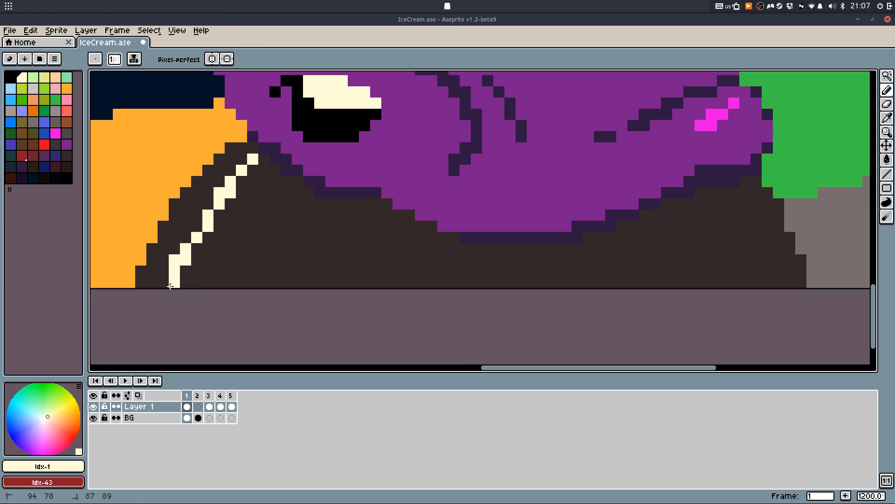
key("g")
left_click(200, 194)
key("b")
key("ctrl+s")
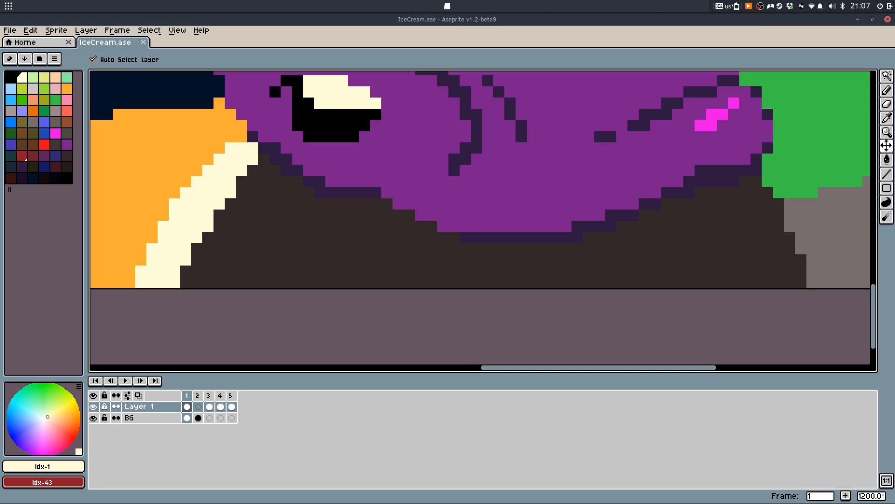
Refill the purple character's dark brown suit with dark grey, palette index 40
key("b")
scroll(730, 270, "down", 6)
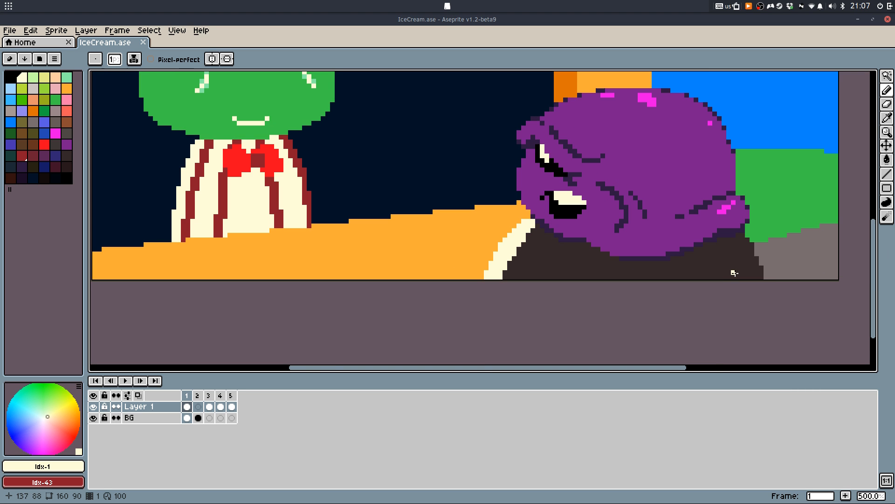
scroll(700, 249, "up", 5)
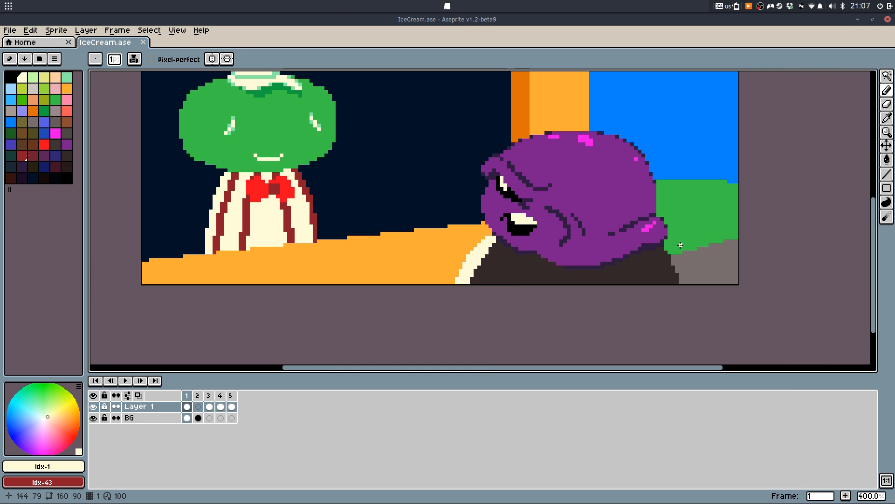
scroll(492, 302, "up", 3)
left_click(478, 294, "alt")
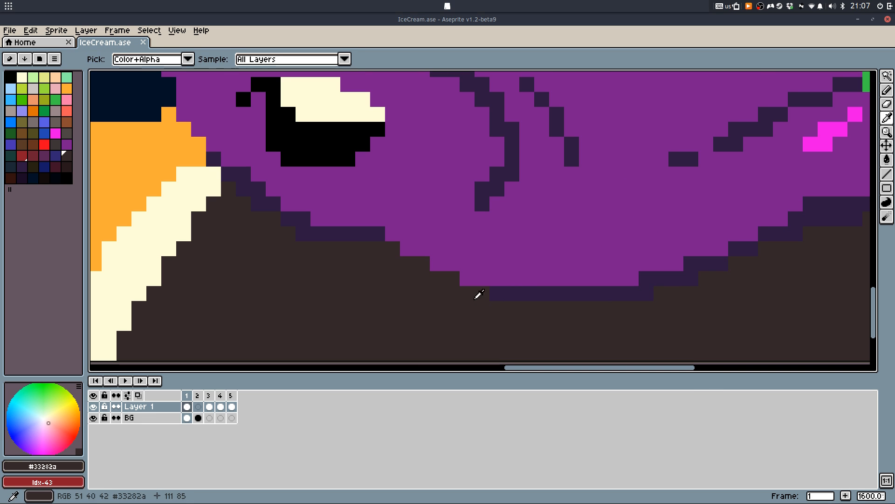
left_click(56, 144)
key("g")
left_click(378, 310)
scroll(387, 308, "down", 2)
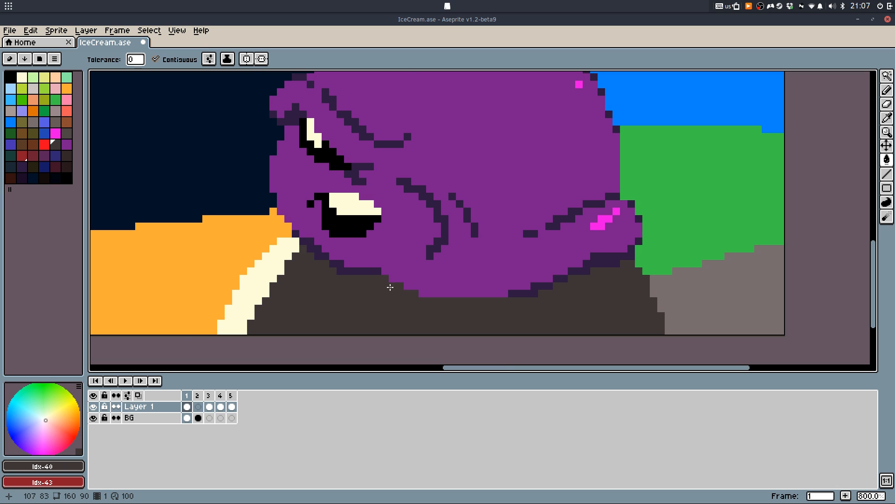
Thin the front of the chin outline, painting over extra pixels with the suit's grey and repositioning single dark purple pixels along the edge
scroll(373, 278, "up", 4)
key("b")
scroll(224, 235, "down", 2)
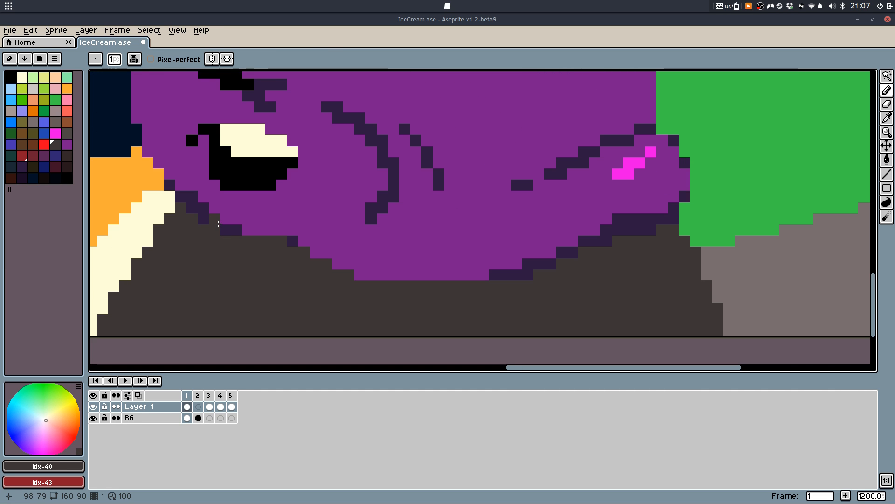
scroll(206, 215, "up", 1)
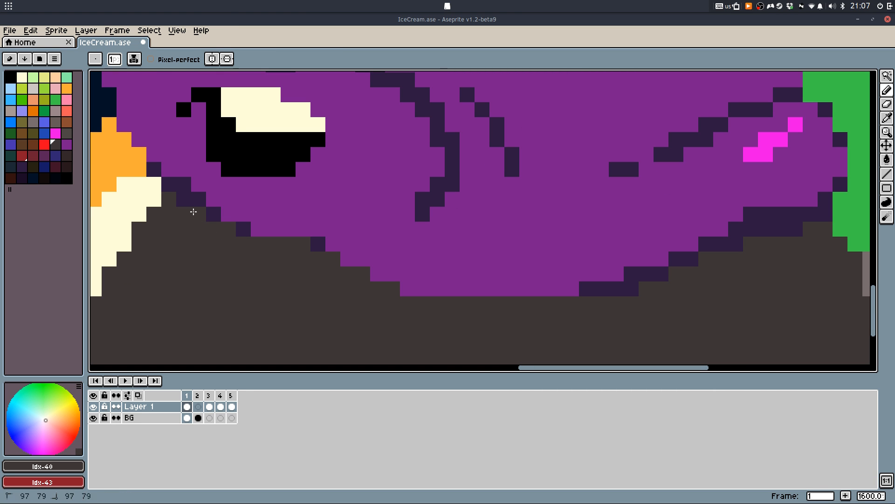
key("ctrl+z")
left_click(217, 216, "alt")
left_click(227, 215)
left_click(218, 226, "alt")
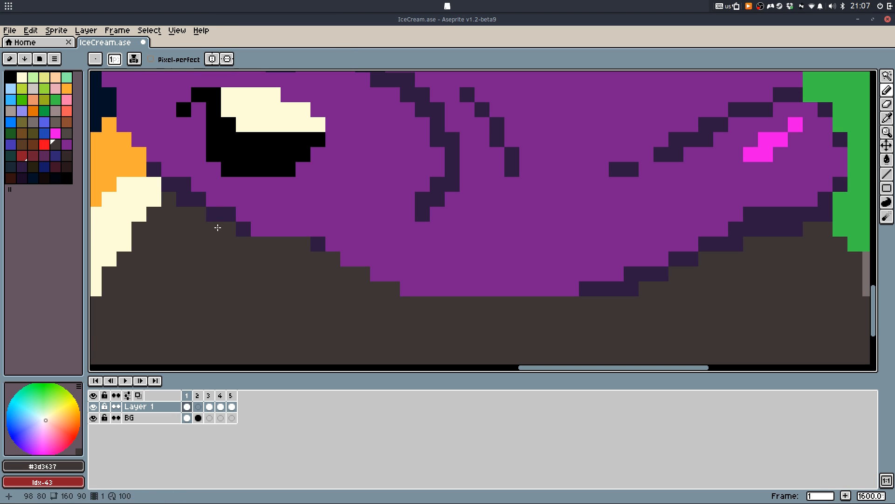
left_click(216, 217)
left_click(248, 231, "alt")
left_click(255, 231)
left_click(254, 242, "alt")
left_click(247, 231)
Add dark purple #2f1a40 outline pixels along the lower front of the chin where it meets the suit
left_click(263, 229, "alt")
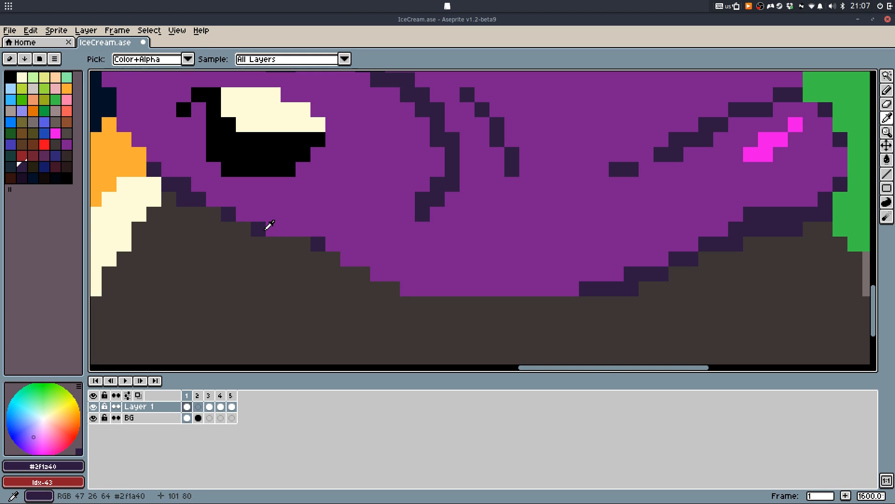
scroll(270, 231, "down", 2)
scroll(271, 231, "down", 1)
scroll(309, 250, "up", 4)
left_click_drag(365, 255, 424, 260)
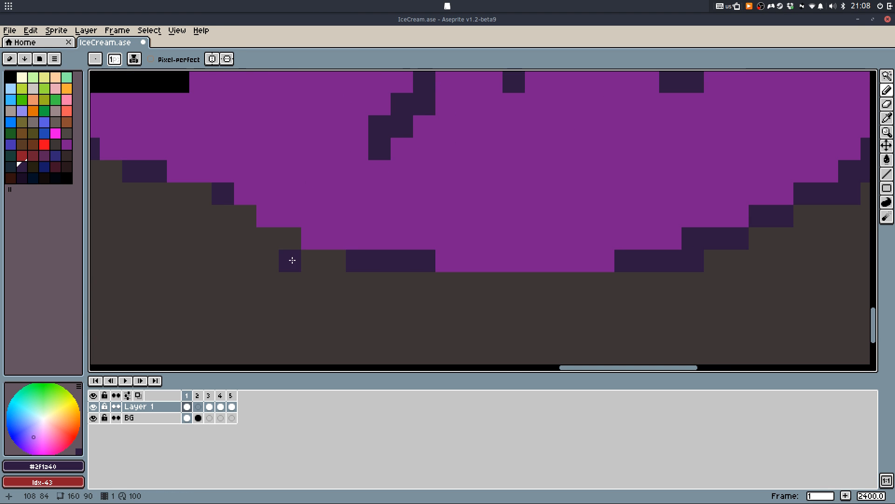
left_click(310, 239)
scroll(468, 239, "down", 3)
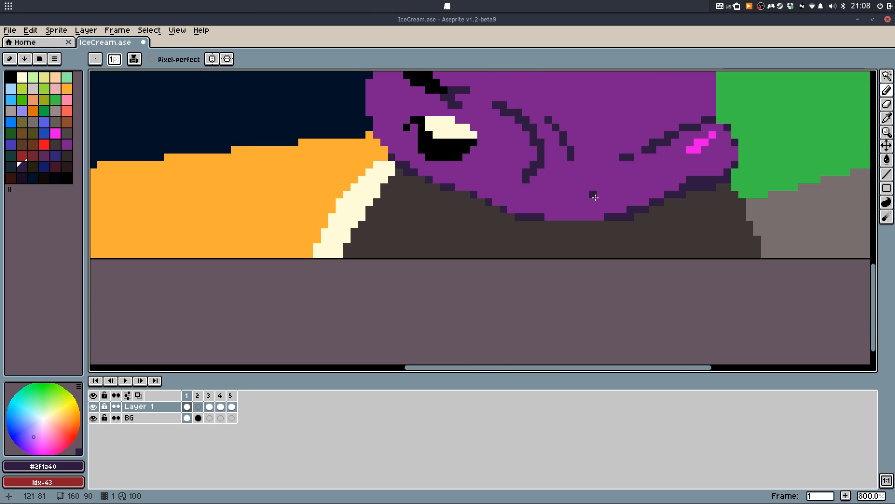
scroll(553, 244, "down", 4)
scroll(429, 236, "up", 4)
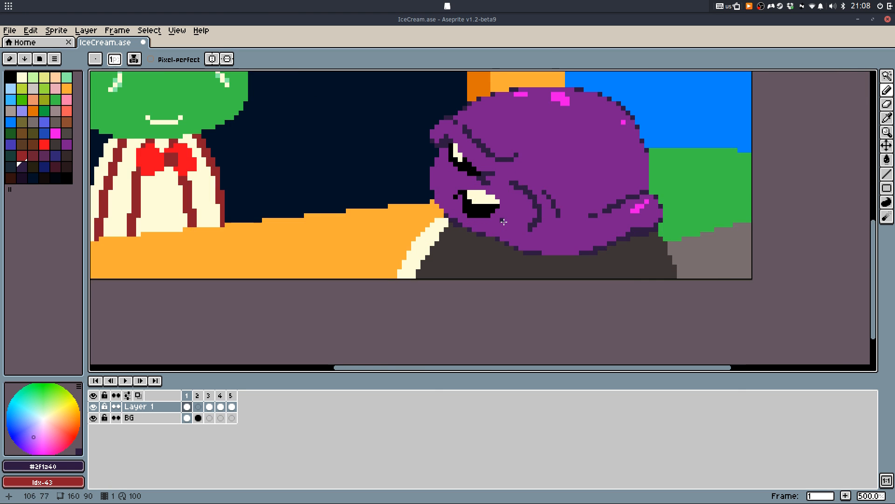
scroll(429, 236, "up", 2)
Draw a second cream edge from under the chin to the canvas's lower edge and fill the gap with cream to widen the shirt front
left_click(428, 217, "alt")
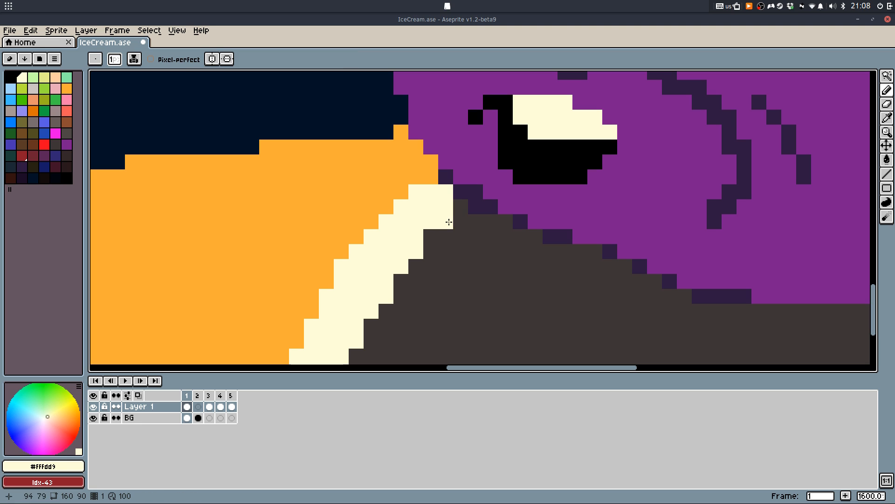
mouse_move(463, 219)
left_mouse_down()
mouse_move(480, 151)
mouse_move(437, 207)
mouse_move(440, 315)
left_mouse_up()
key("g")
left_click(426, 239)
key("b")
key("g")
left_click(480, 135)
left_click(453, 153)
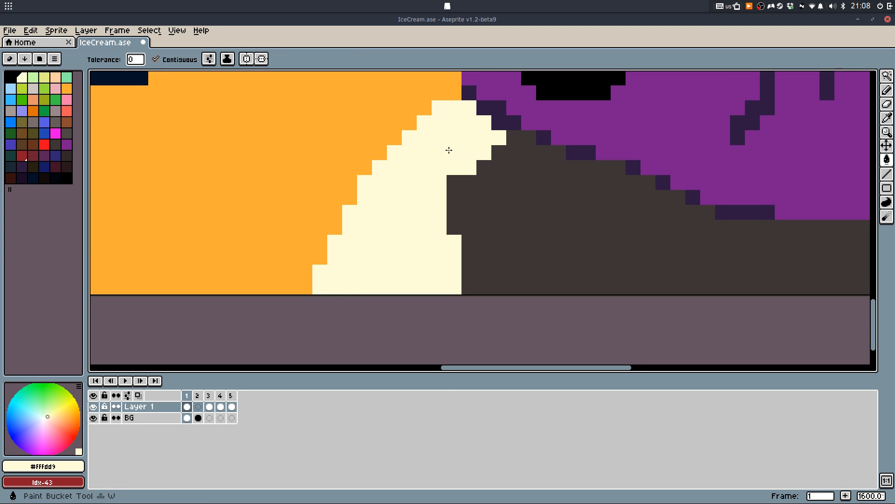
scroll(601, 173, "up", 3)
left_click(597, 178, "alt")
mouse_move(465, 224)
left_mouse_down()
mouse_move(440, 235)
mouse_move(472, 220)
mouse_move(462, 206)
mouse_move(451, 226)
left_mouse_up()
key("ctrl+z")
key("ctrl+z")
mouse_move(464, 210)
left_mouse_down()
mouse_move(455, 208)
mouse_move(464, 223)
mouse_move(462, 214)
left_mouse_up()
key("ctrl+z")
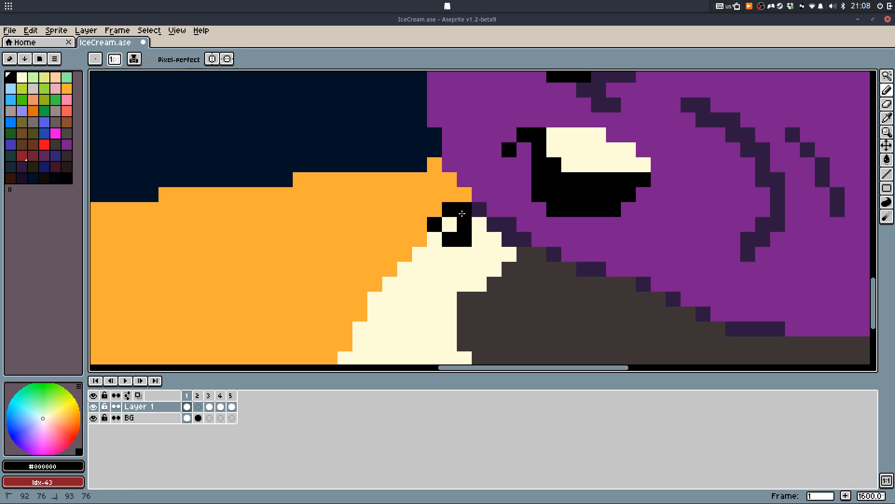
Draw a black line along the front of the cream shirt, from the chin down to the canvas's lower edge
left_click(477, 225)
left_click_drag(446, 254, 464, 187)
mouse_move(464, 186)
left_mouse_down()
mouse_move(444, 202)
mouse_move(378, 341)
left_mouse_up()
left_click_drag(392, 322, 392, 291)
Fill the cream pixels left between the black line and the orange counter with black to form a solid lapel
key("g")
left_click(365, 275)
left_click(380, 233)
left_click(412, 183)
left_click(413, 177)
key("ctrl+z")
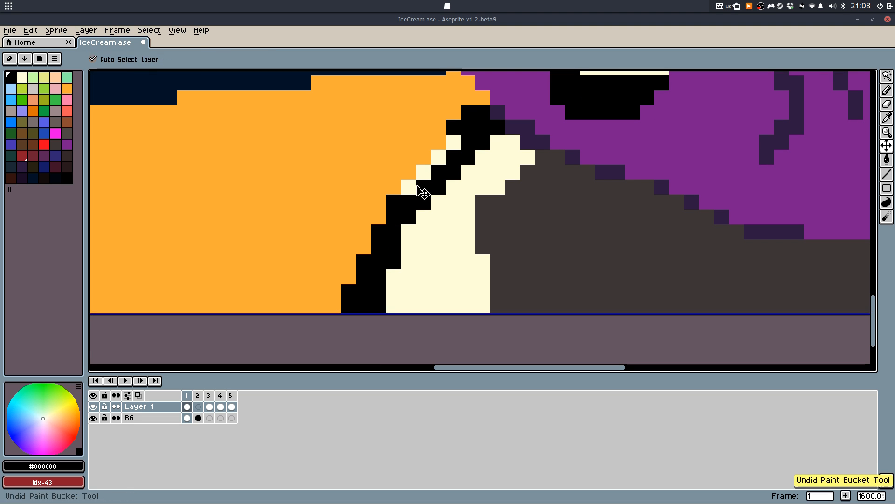
left_click(438, 159)
key("b")
left_click(453, 146)
left_click_drag(433, 172, 405, 195)
scroll(406, 195, "down", 6)
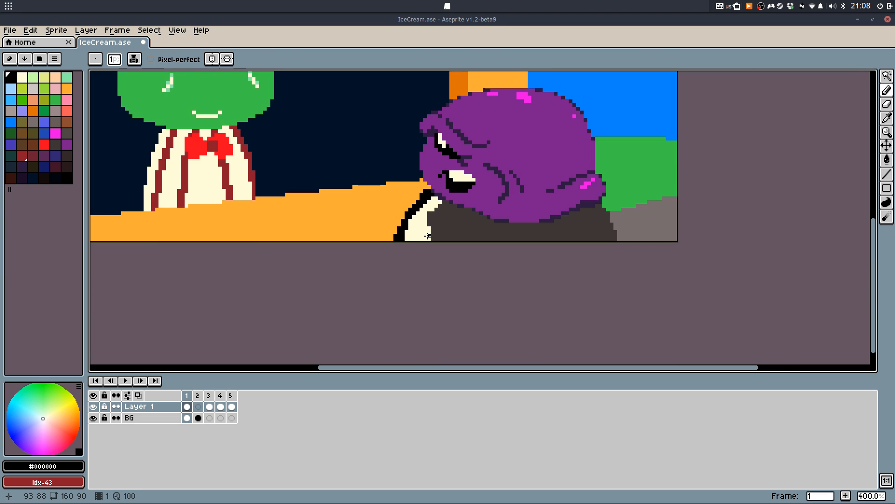
scroll(430, 241, "up", 6)
scroll(435, 200, "down", 5)
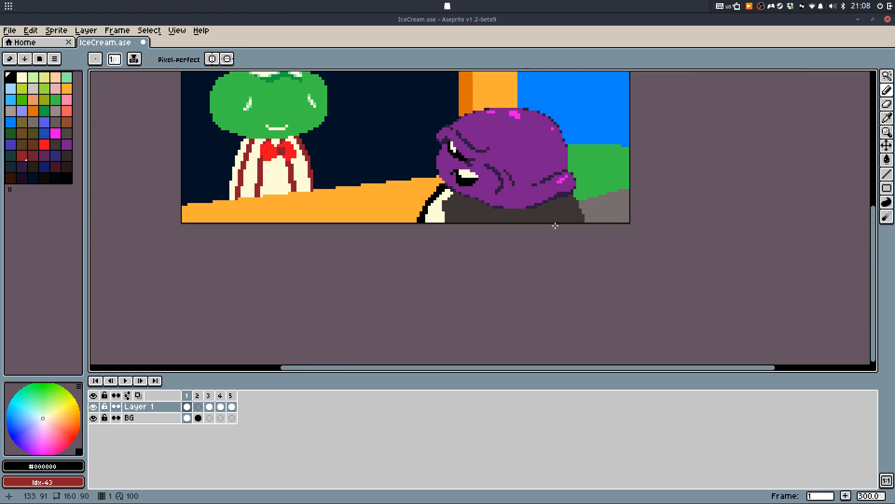
Compare the suit with and without the black lapel by stepping through the edit history, keep the black-lapel version, and save the file
key("ctrl+z")
key("ctrl+z")
key("ctrl+z")
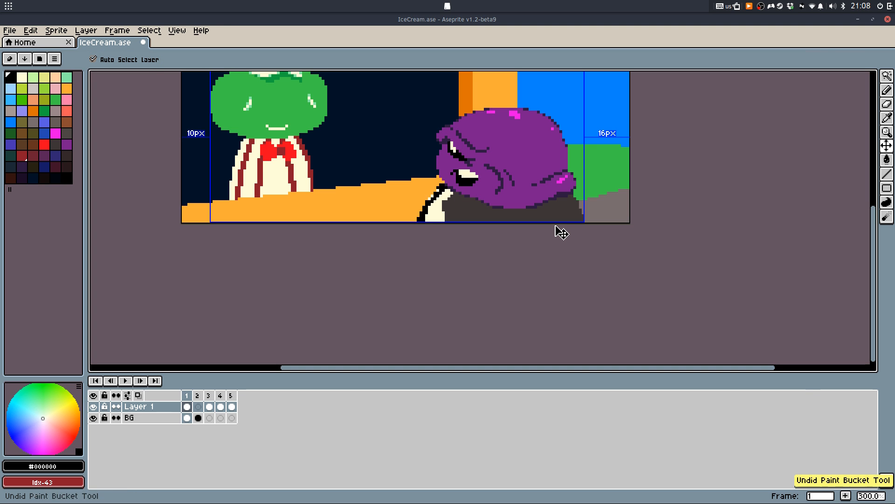
key("ctrl+y")
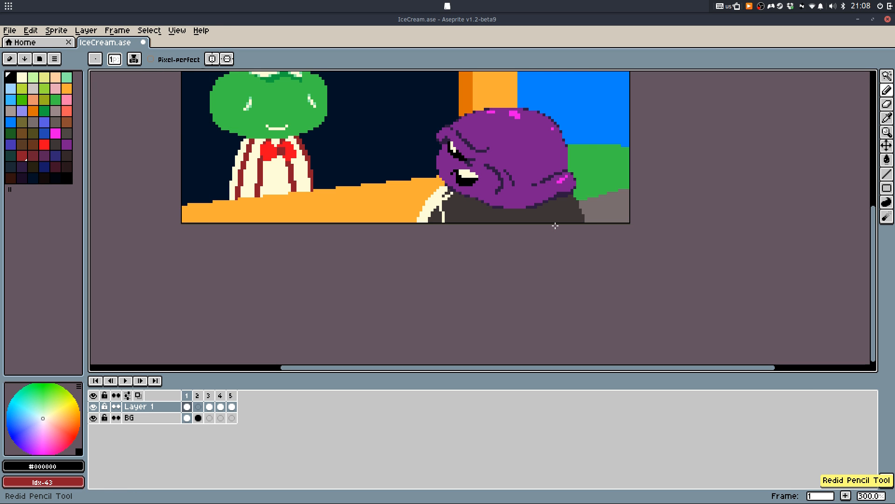
key("ctrl+y")
key("ctrl+z")
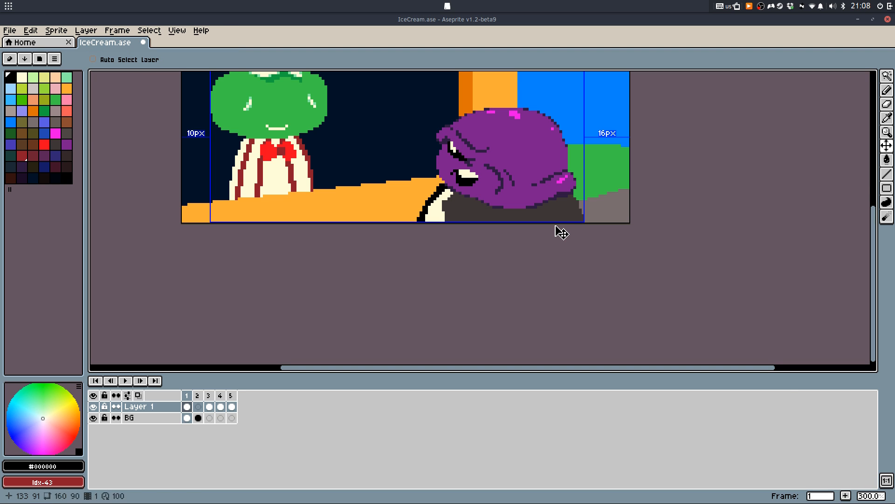
key("ctrl+z")
key("ctrl+y")
key("ctrl+z")
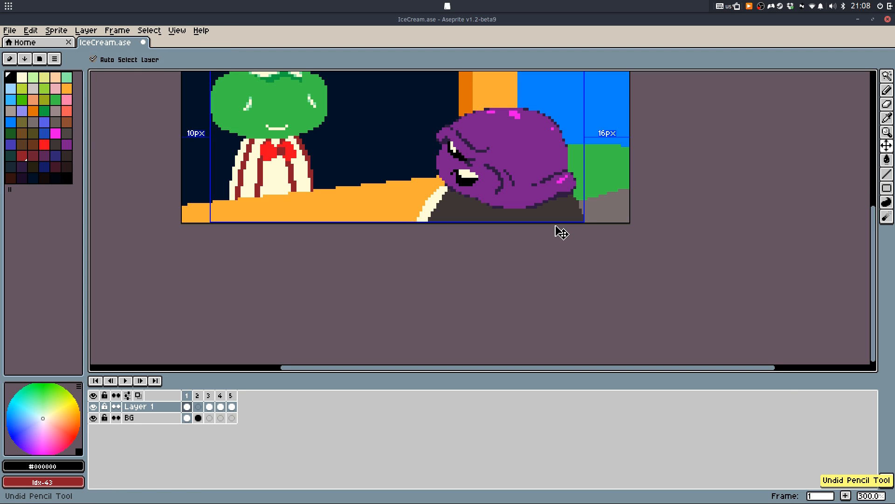
key("ctrl+y")
key("ctrl+z")
key("ctrl+y")
key("ctrl+y")
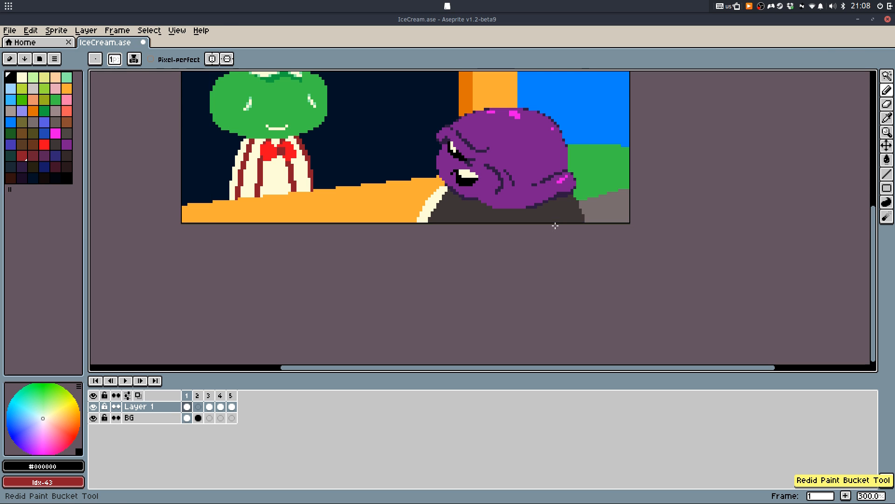
key("ctrl+y")
key("ctrl+shift+z")
key("ctrl+shift+z")
key("ctrl+shift+z")
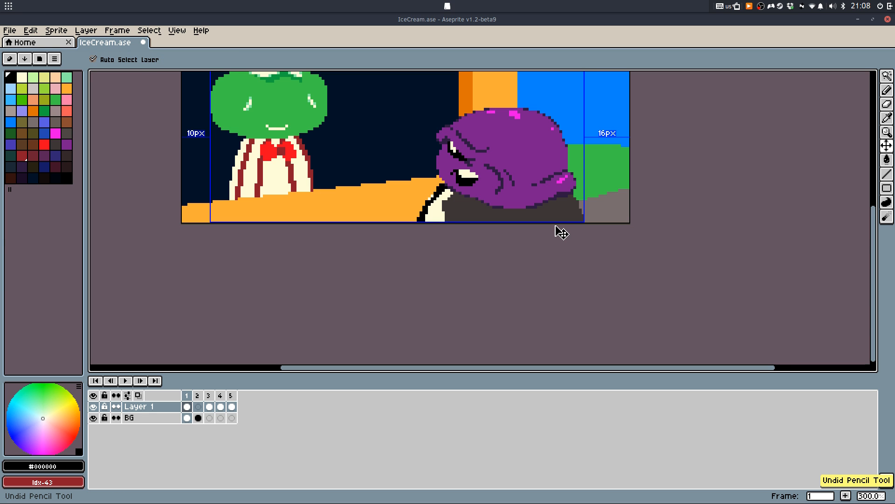
key("ctrl+s")
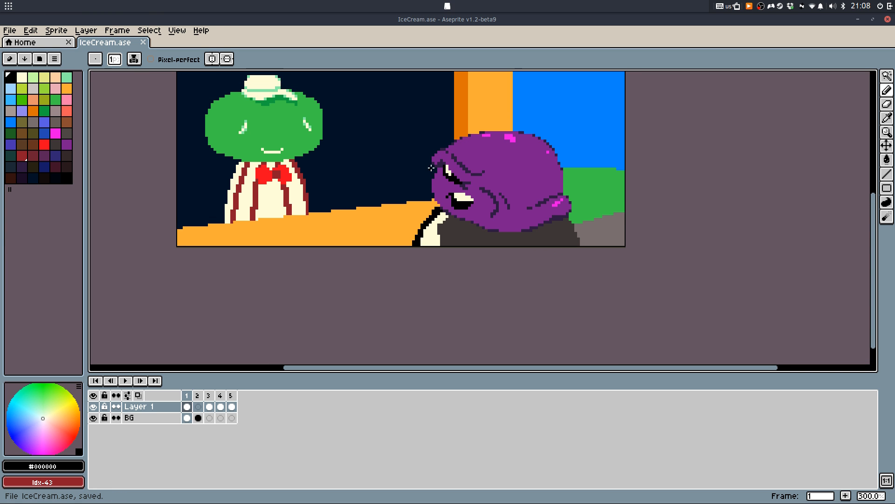
Extend the dark purple outline along the bottom of the chin with colour #2f1a40, and save the file
scroll(485, 225, "up", 9)
left_click(476, 296, "alt")
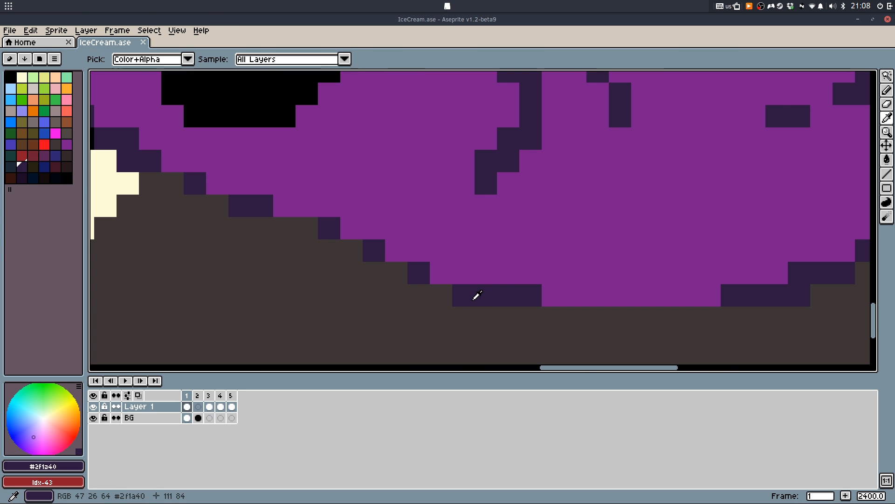
left_click(523, 290, "alt")
left_click_drag(578, 296, 463, 295)
scroll(590, 225, "down", 7)
scroll(589, 226, "up", 2)
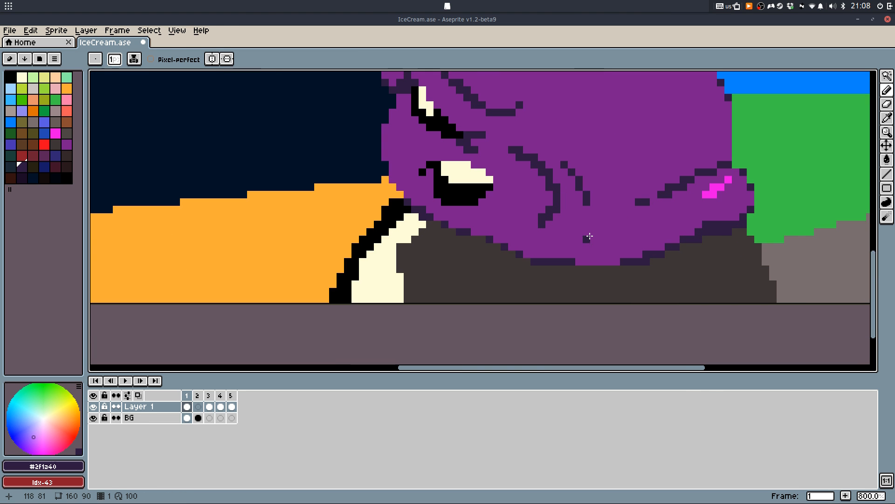
key("v")
scroll(605, 224, "down", 5)
key("ctrl+s")
key("b")
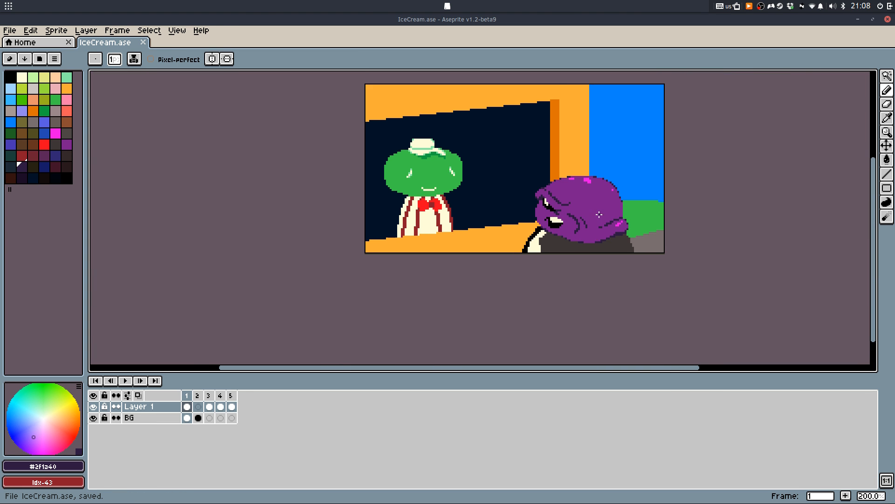
Step through the frames to frame 5, add an empty frame after it, and select the new frame's BG cel
key("Right")
key("Right")
key("Right")
key("Right")
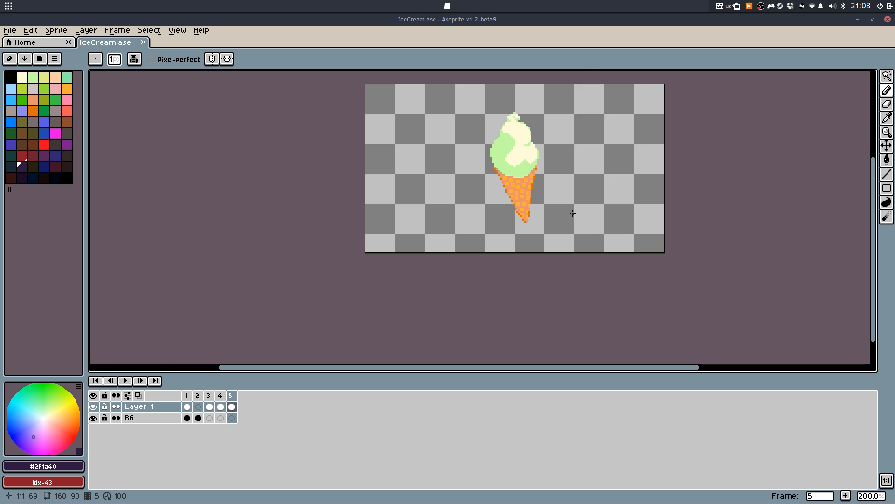
key("Right")
key("Left")
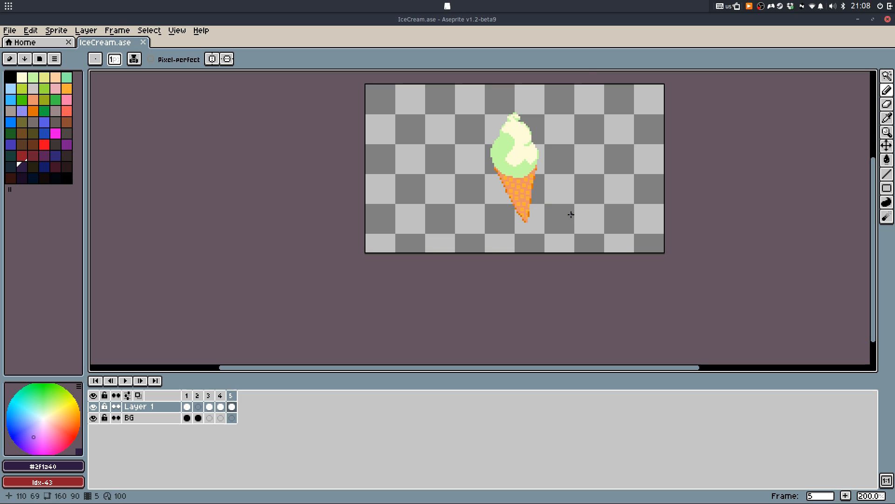
right_click(230, 396)
left_click(247, 425)
left_click(242, 418)
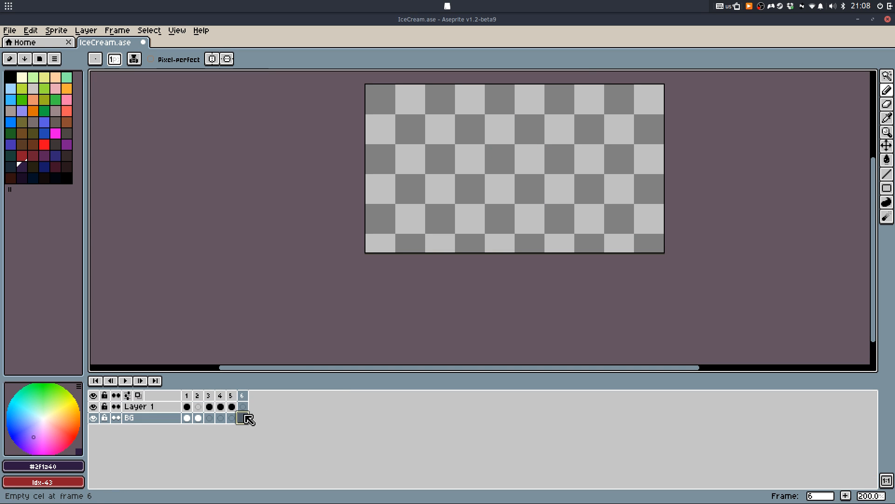
Choose grey-brown palette colour 22, try freehand curved path edges on the BG cel, undo them, and enable pixel-perfect drawing
left_click_drag(290, 208, 219, 216)
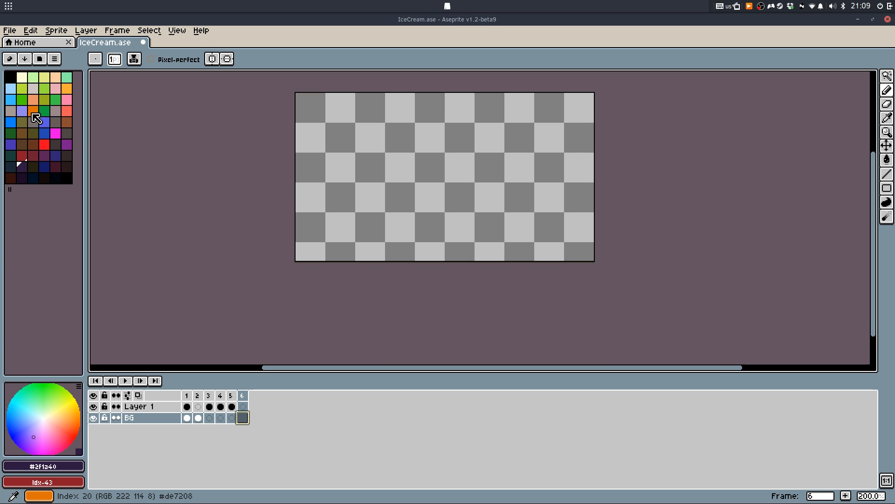
left_click(56, 111)
key("l")
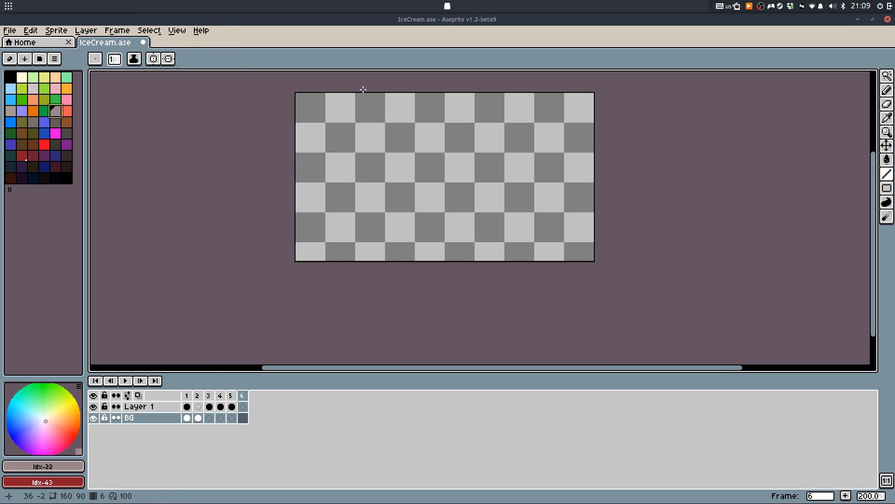
key("b")
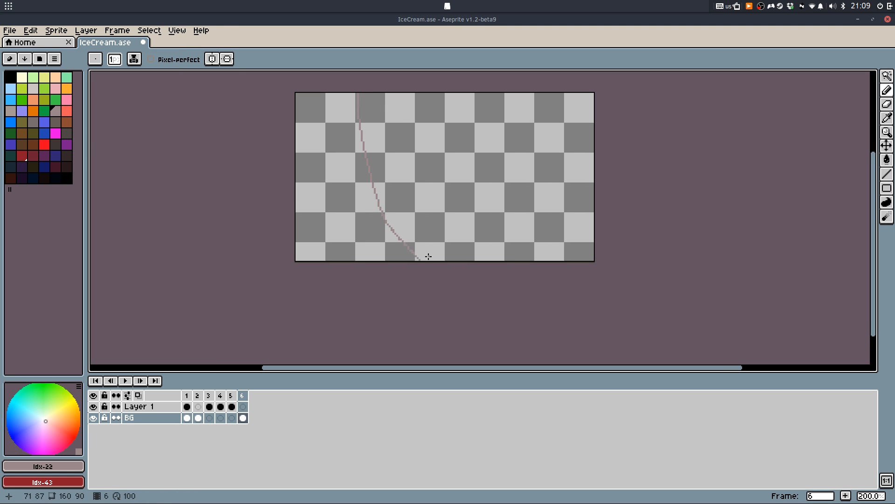
key("ctrl+z")
left_click_drag(366, 74, 371, 191)
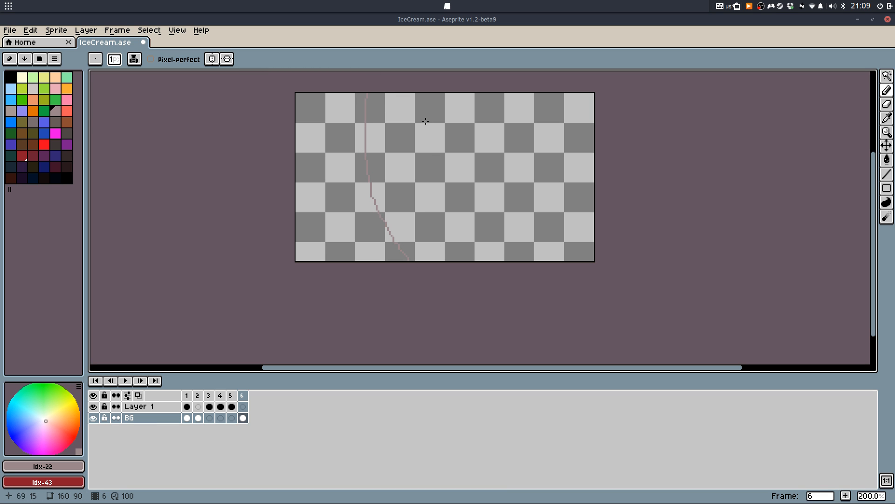
left_click(150, 59)
key("ctrl+z")
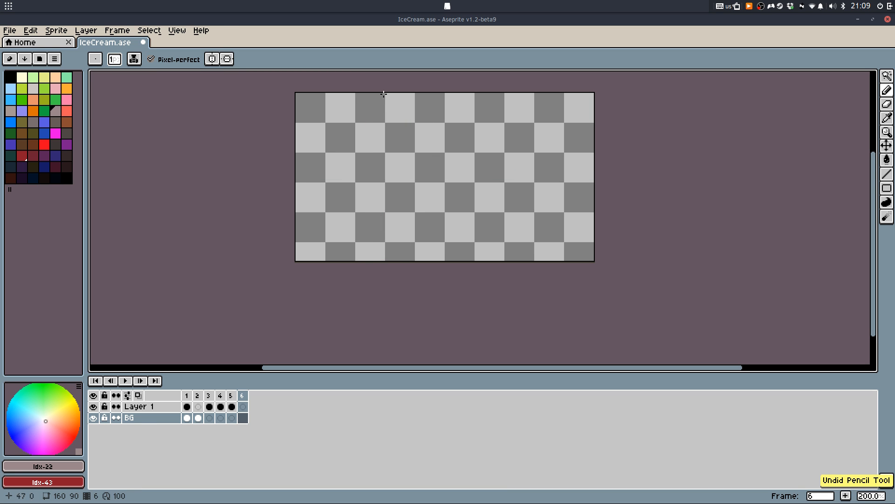
Draw both edges of a winding path down the full canvas height in colour 22 and fill the area between them
left_click_drag(375, 89, 371, 130)
key("ctrl+z")
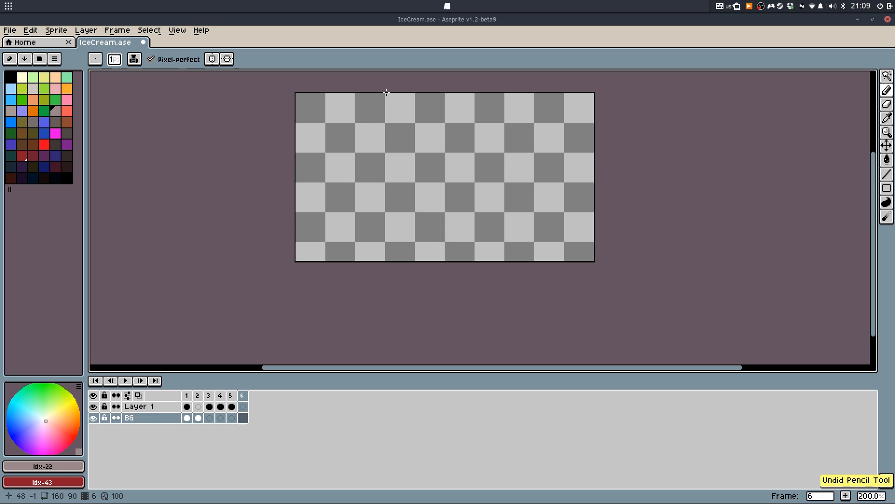
left_click_drag(382, 94, 371, 153)
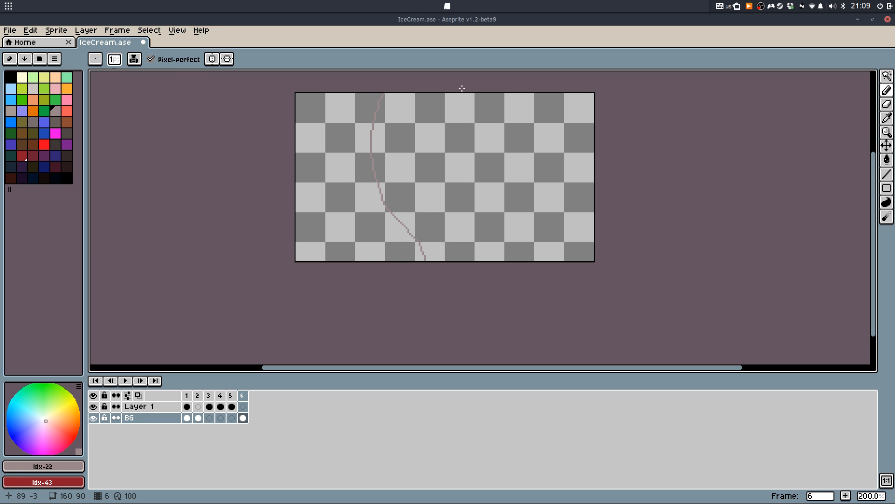
key("g")
left_click(470, 238)
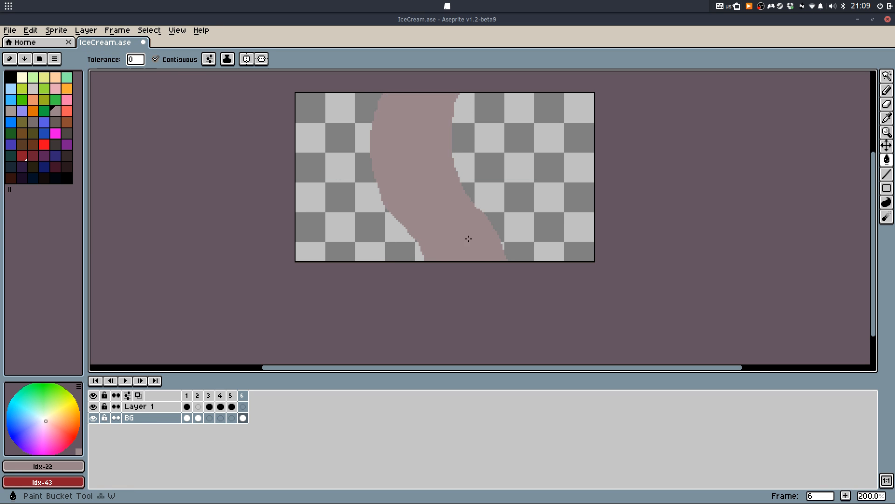
Draw three thin curved lines across the winding path at its upper, middle and lower parts with darker palette colour 26
key("b")
scroll(483, 202, "up", 1)
left_click(412, 154, "alt")
left_click_drag(412, 154, 429, 205)
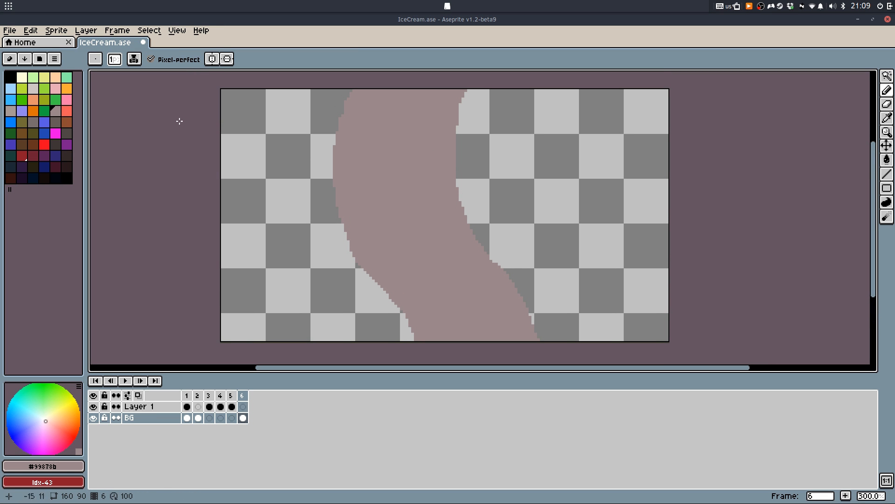
left_click(33, 121)
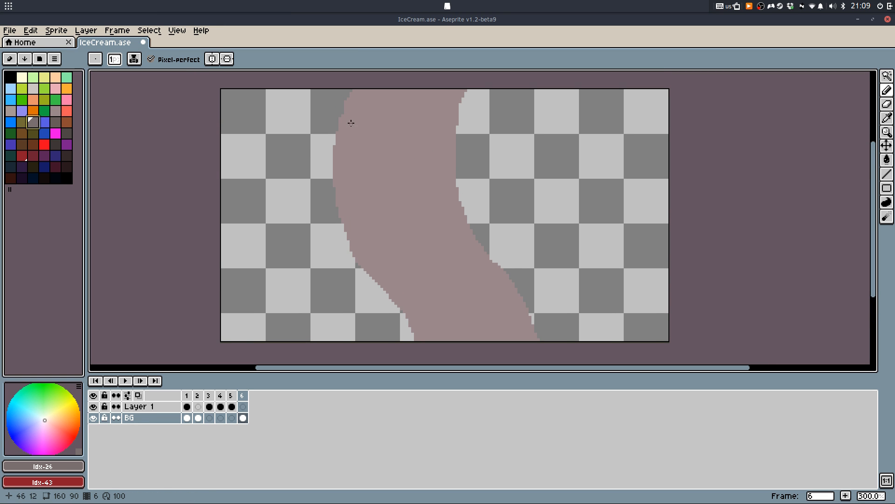
scroll(341, 124, "up", 2)
left_click_drag(342, 138, 350, 138)
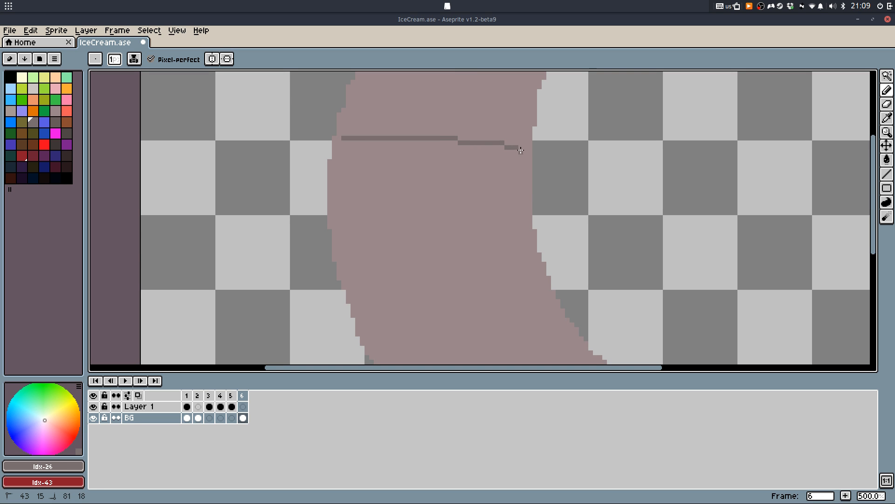
left_click_drag(420, 241, 391, 120)
left_click_drag(333, 179, 382, 165)
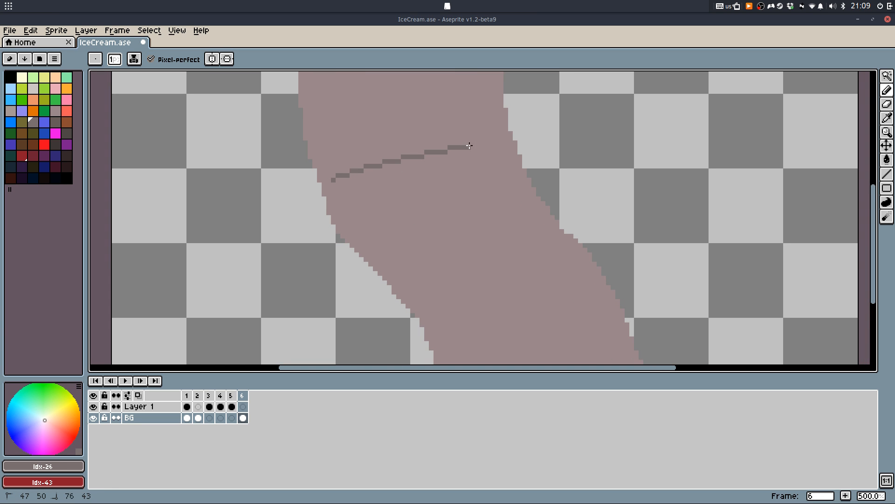
left_click(328, 184)
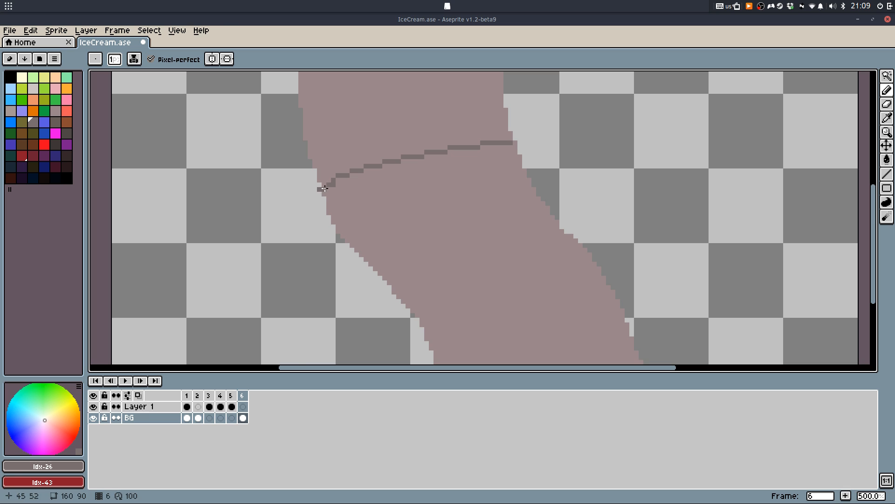
left_click_drag(388, 243, 353, 175)
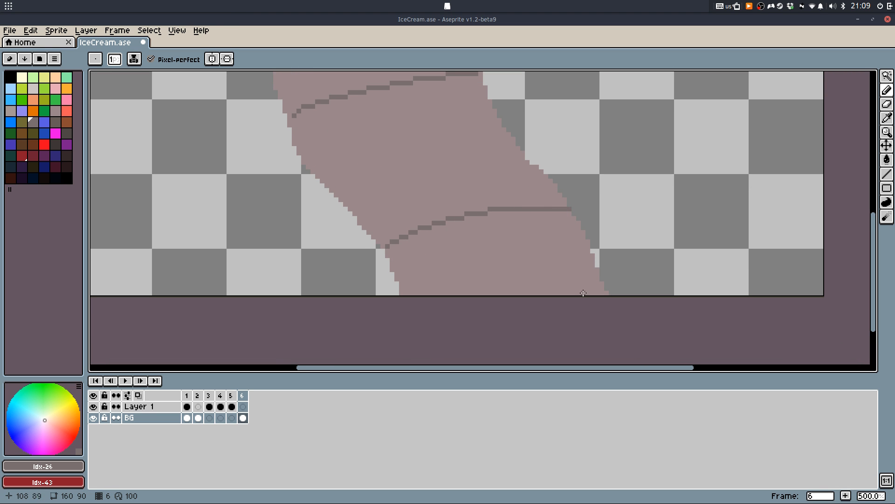
Draw a short jagged crack at the path's right edge below the middle line in #7a6d70, and erase a small notch beside it
scroll(568, 279, "up", 3)
left_click(559, 156, "alt")
scroll(536, 238, "down", 3)
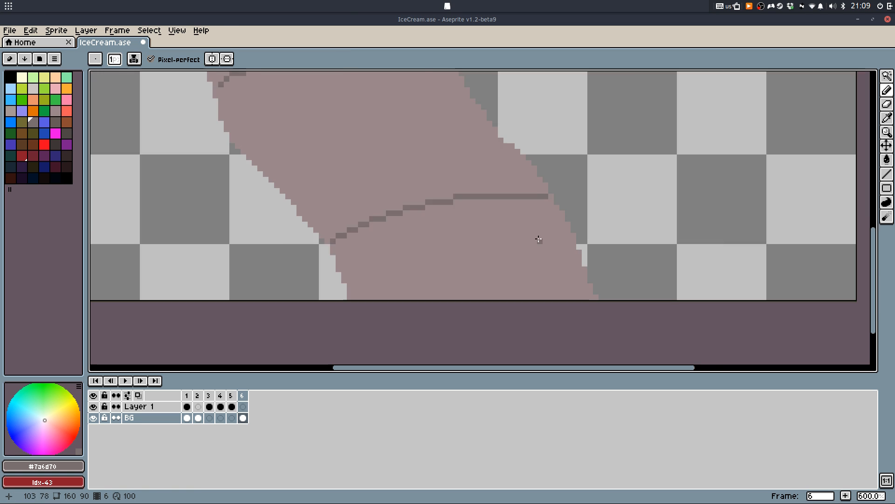
scroll(562, 283, "down", 3)
scroll(500, 115, "up", 7)
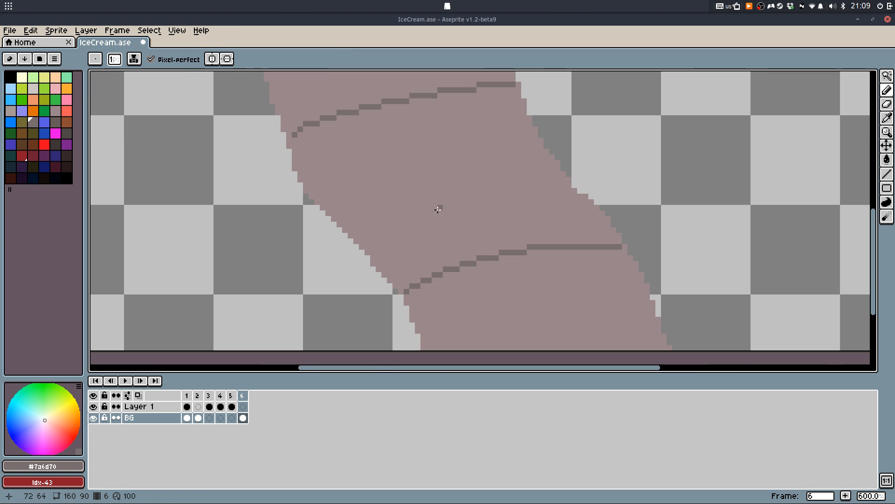
left_click(500, 115)
mouse_move(572, 152)
left_mouse_down()
mouse_move(547, 184)
mouse_move(503, 242)
left_mouse_up()
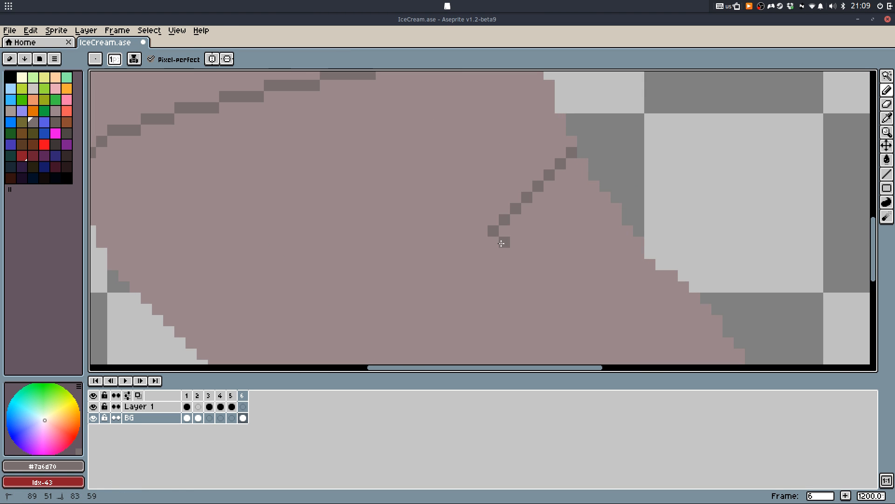
key("ctrl+z")
left_click_drag(572, 152, 543, 187)
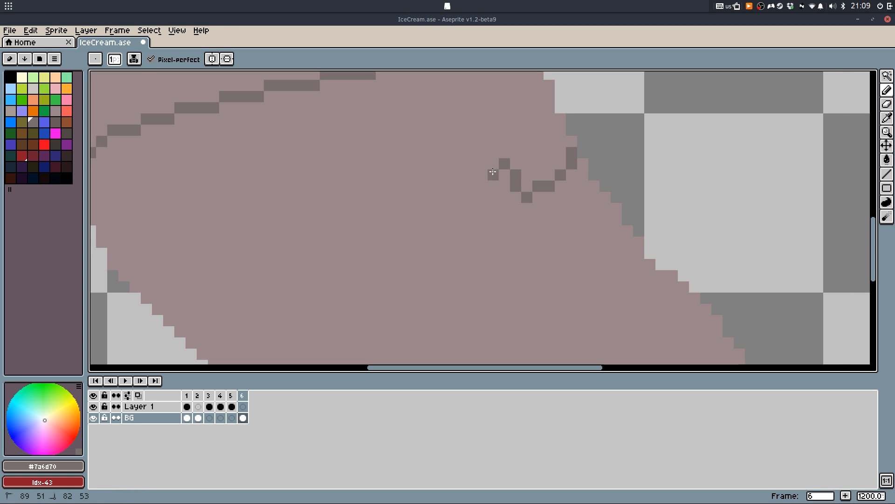
left_click_drag(493, 172, 493, 191)
key("ctrl+z")
mouse_move(572, 163)
left_mouse_down()
mouse_move(545, 186)
mouse_move(518, 188)
mouse_move(595, 192)
mouse_move(574, 181)
mouse_move(585, 164)
mouse_move(594, 188)
mouse_move(583, 164)
mouse_move(583, 186)
mouse_move(594, 186)
mouse_move(571, 186)
left_mouse_up()
key("e")
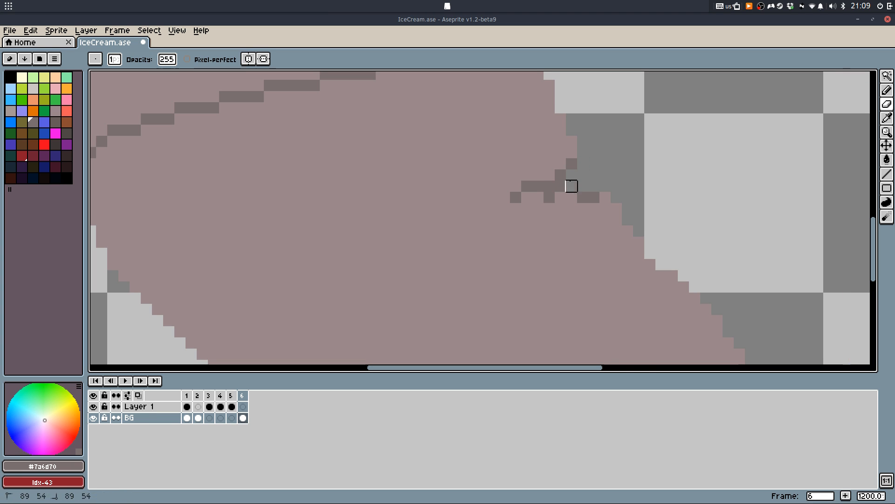
Add a short #7a6d70 crack at the path's left edge, between the middle and lower cross lines
key("b")
scroll(537, 215, "down", 3)
scroll(419, 220, "up", 3)
left_click_drag(377, 229, 413, 226)
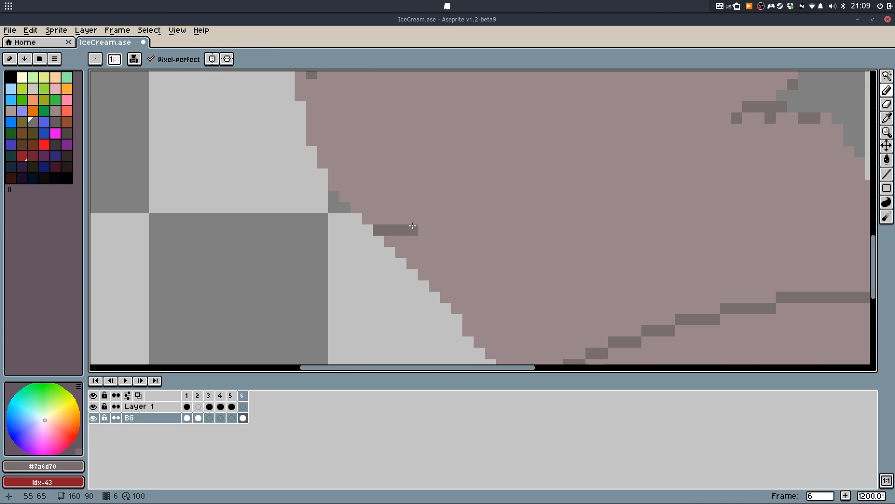
Add two small #7a6d70 chips on top of the middle cross line, cleaning stray pixels with path colour #99878b
left_click_drag(345, 106, 360, 335)
mouse_move(431, 244)
left_mouse_down()
mouse_move(438, 222)
mouse_move(471, 236)
mouse_move(439, 246)
left_mouse_up()
key("b")
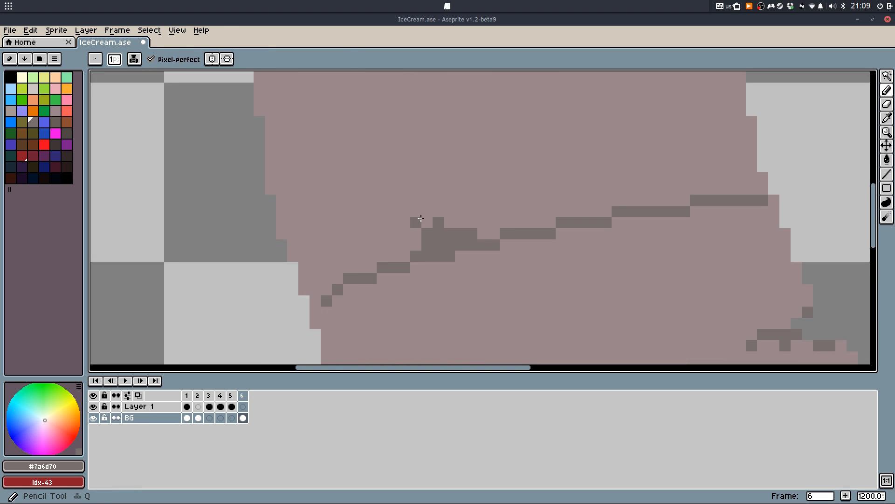
right_click(432, 220, "alt")
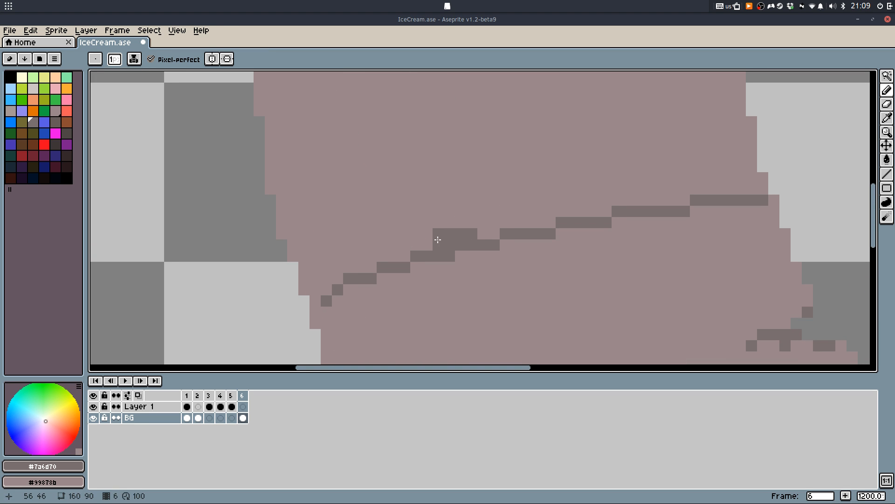
left_click(460, 222)
left_click(539, 212)
left_click(541, 226)
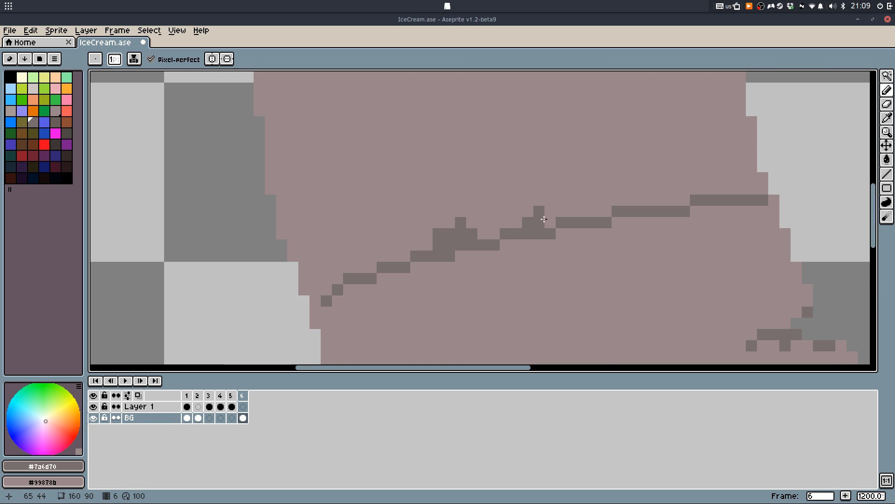
Add a small pointed crack hanging below the lowest cross line in #7a6d70
scroll(544, 219, "down", 6)
scroll(616, 270, "up", 4)
mouse_move(624, 287)
left_mouse_down()
mouse_move(624, 264)
mouse_move(646, 265)
left_mouse_up()
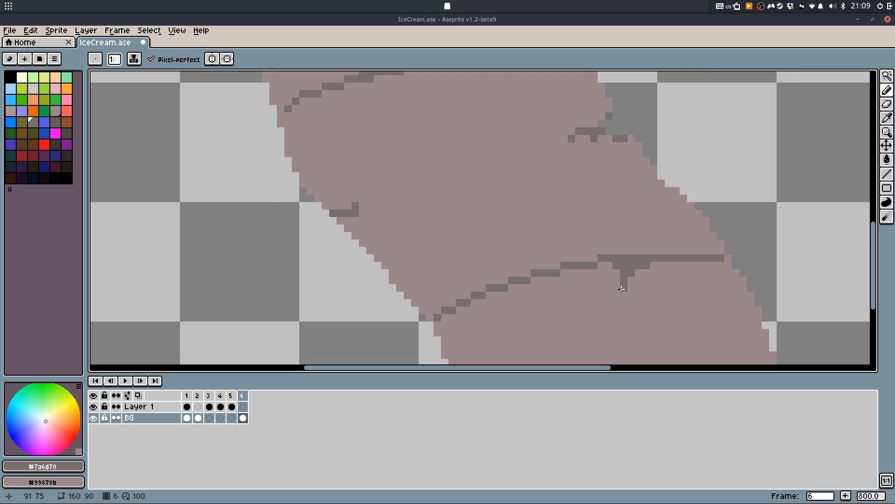
Fill the empty areas on both sides of the path with green palette colour 16
scroll(624, 282, "down", 2)
left_click(62, 105)
key("g")
left_click(717, 176)
scroll(443, 258, "down", 3)
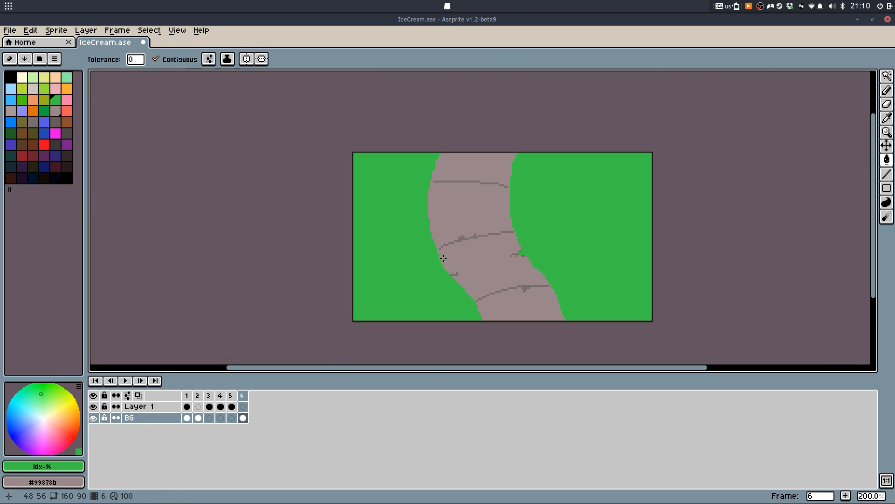
Sample the grass green, switch to darker green palette colour 21, and try a freehand stroke with it, undoing the stroke
key("b")
left_click(539, 225, "alt")
left_click_drag(540, 224, 452, 193)
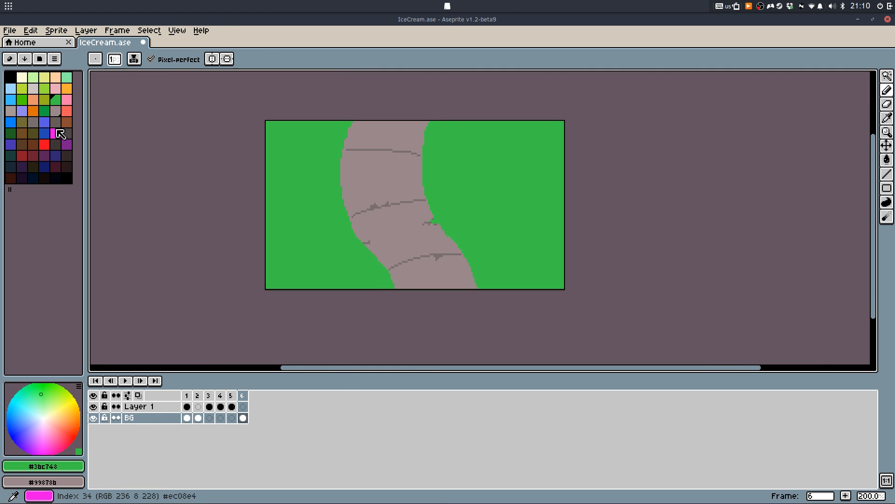
left_click(48, 114)
scroll(423, 192, "up", 2)
left_click_drag(447, 248, 472, 265)
key("ctrl+z")
left_click(188, 69)
scroll(435, 303, "up", 2)
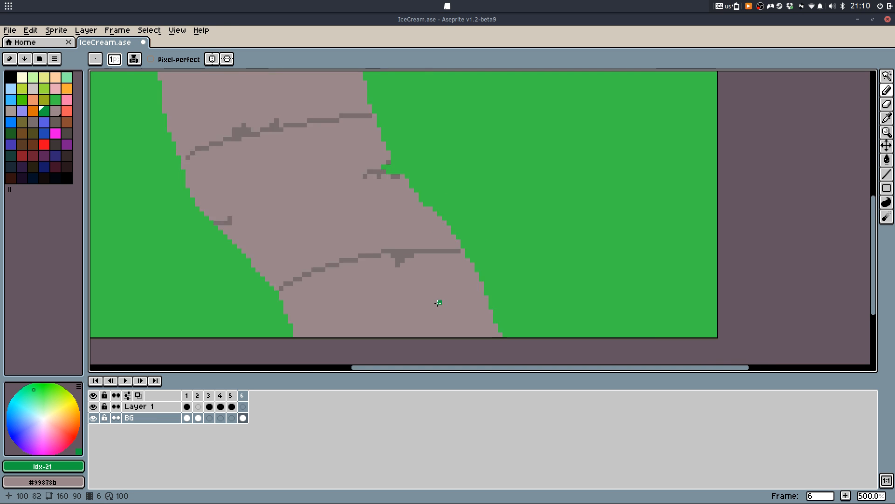
Select the grass right of the path with the Magic Wand and, with pixel-perfect off, shade its path-side edge in dark green 21
key("w")
left_click(521, 338)
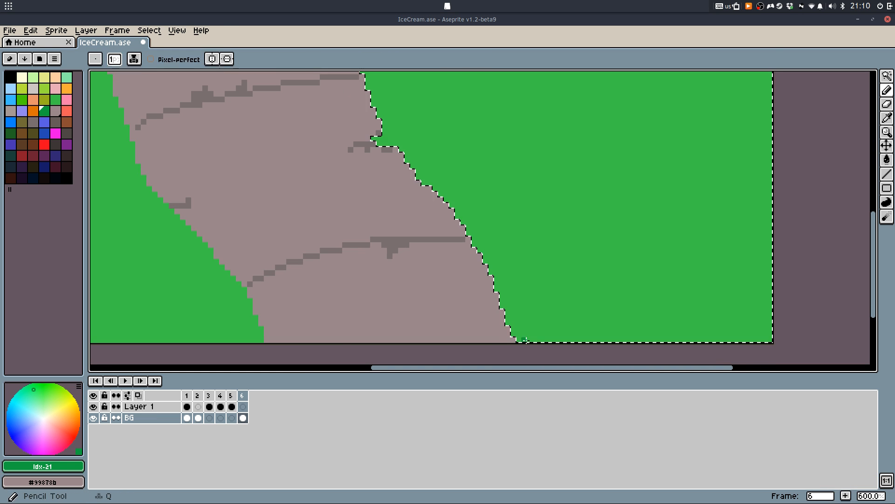
mouse_move(498, 294)
left_mouse_down()
mouse_move(473, 223)
mouse_move(469, 230)
mouse_move(458, 216)
mouse_move(428, 166)
mouse_move(417, 182)
mouse_move(407, 139)
mouse_move(377, 143)
mouse_move(373, 105)
left_mouse_up()
scroll(362, 124, "up", 1)
left_click_drag(362, 124, 380, 297)
mouse_move(381, 228)
left_mouse_down()
mouse_move(367, 91)
mouse_move(354, 307)
left_mouse_up()
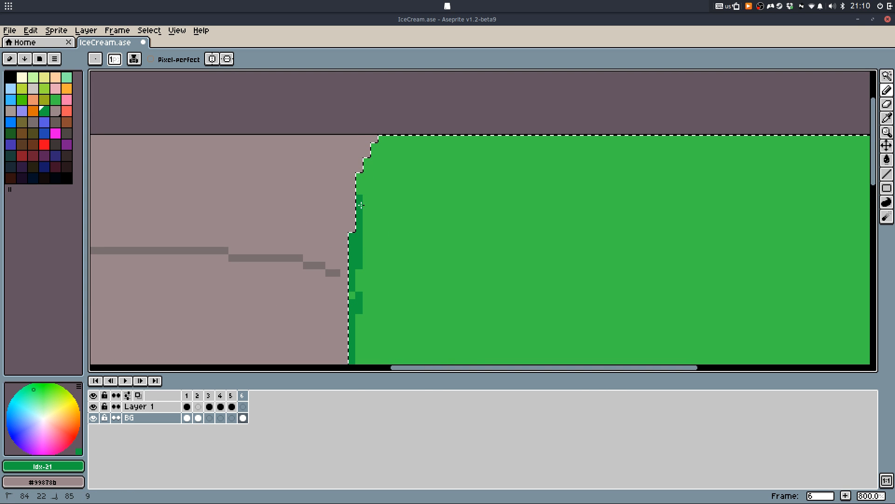
Continue the dark green edge up to the canvas top and touch it up with grass green #3bc748 as the secondary colour
mouse_move(361, 206)
left_mouse_down()
mouse_move(355, 185)
mouse_move(365, 152)
mouse_move(371, 177)
mouse_move(387, 167)
mouse_move(383, 129)
mouse_move(394, 188)
mouse_move(381, 159)
mouse_move(387, 171)
mouse_move(374, 192)
left_mouse_up()
right_click(396, 189, "alt")
left_click(359, 191)
left_click_drag(373, 266, 368, 193)
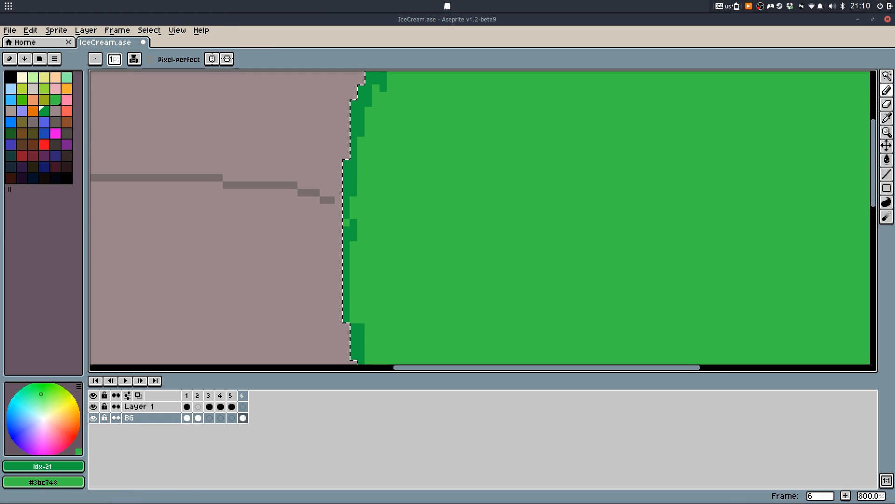
key("alt+Tab")
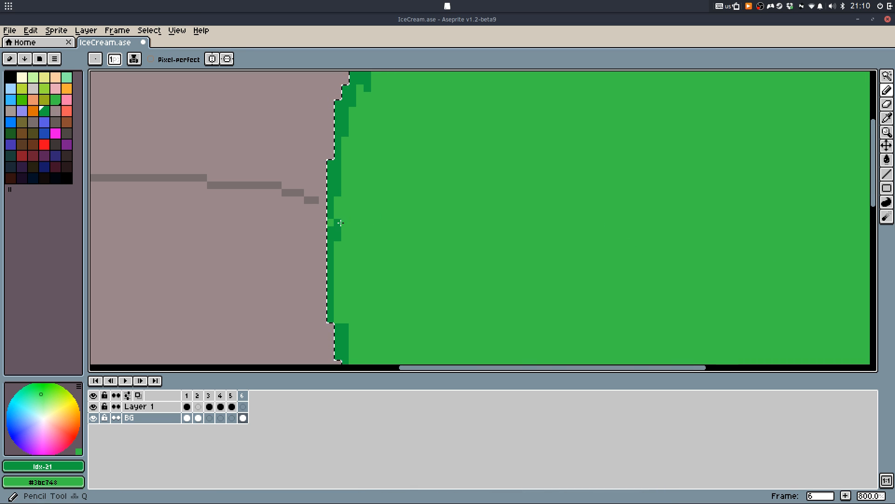
Select the grass area left of the path and return to the Pencil tool
scroll(221, 216, "down", 4)
mouse_move(222, 215)
left_mouse_down()
mouse_move(523, 118)
mouse_move(521, 241)
left_mouse_up()
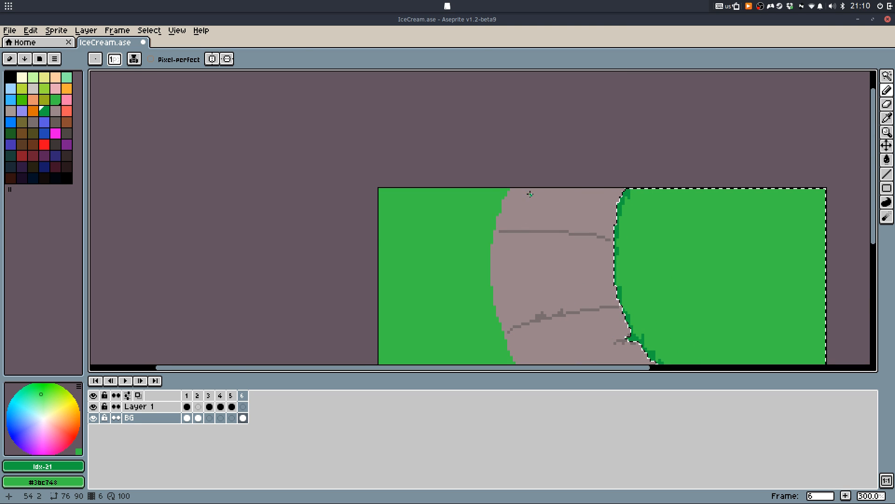
key("shift+f")
left_click(461, 234)
key("b")
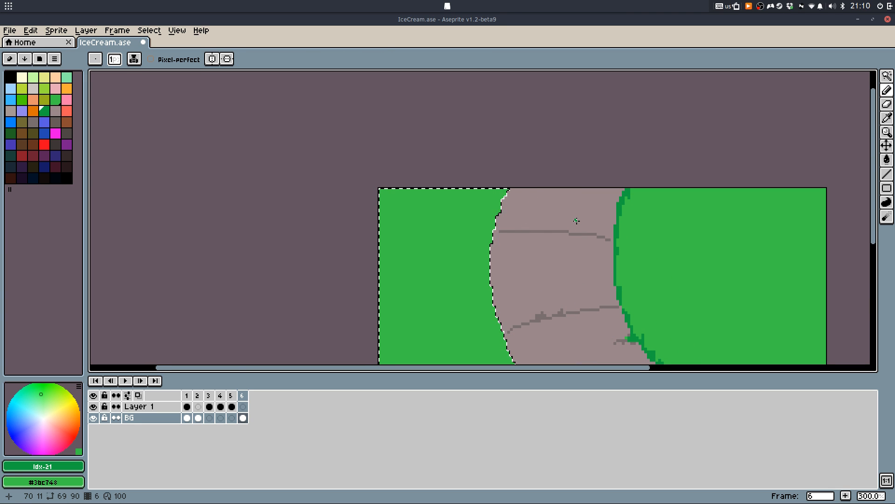
Shade the path-side edge of the selected grass left of the path in dark green 21, from the canvas top to midway down
scroll(576, 221, "up", 2)
scroll(474, 175, "up", 3)
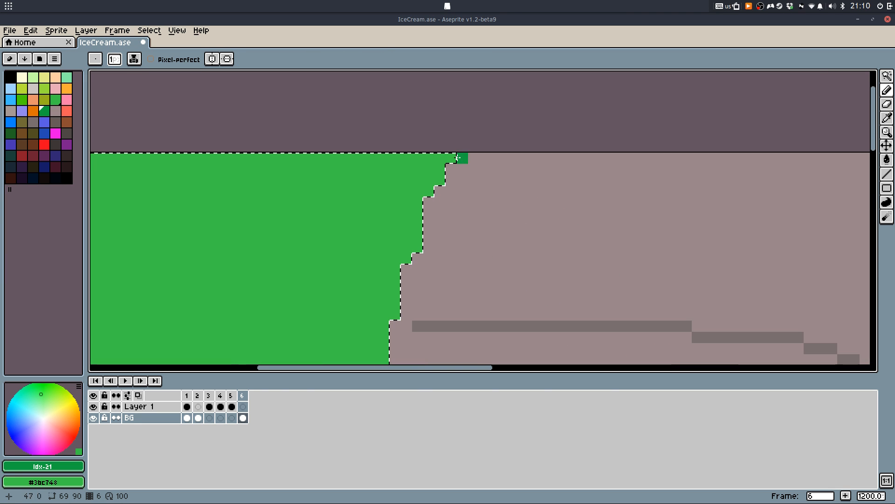
mouse_move(451, 150)
left_mouse_down()
mouse_move(432, 212)
mouse_move(427, 219)
mouse_move(426, 200)
mouse_move(400, 254)
mouse_move(385, 347)
left_mouse_up()
mouse_move(383, 342)
left_mouse_down()
mouse_move(368, 165)
mouse_move(354, 236)
mouse_move(357, 286)
left_mouse_up()
left_click_drag(358, 276, 339, 176)
mouse_move(338, 189)
left_mouse_down()
mouse_move(349, 227)
mouse_move(340, 283)
mouse_move(348, 267)
mouse_move(359, 288)
mouse_move(337, 271)
mouse_move(338, 312)
left_mouse_up()
left_click_drag(342, 300, 322, 154)
mouse_move(329, 188)
left_mouse_down()
mouse_move(337, 275)
mouse_move(340, 268)
mouse_move(359, 271)
mouse_move(351, 309)
mouse_move(338, 243)
mouse_move(362, 313)
mouse_move(354, 247)
mouse_move(372, 349)
left_mouse_up()
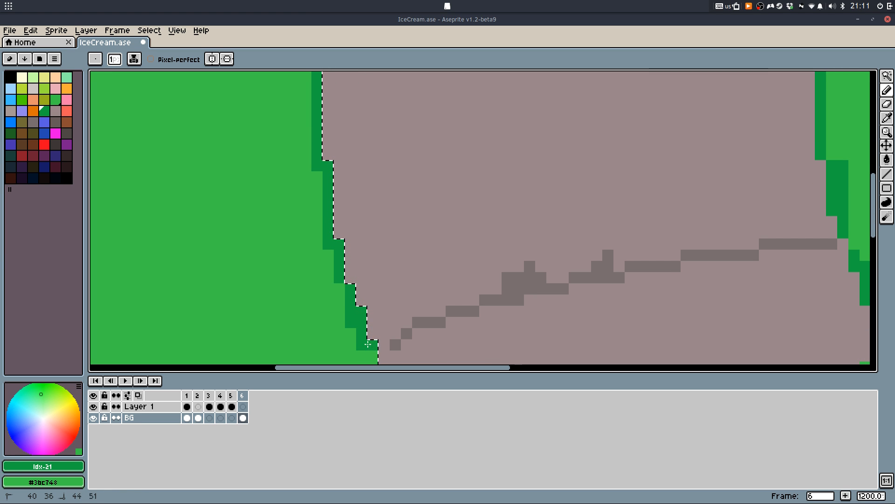
Continue the dark green edge of the left grass down to the canvas bottom and thicken it with a few extra pixels
left_click_drag(368, 279, 349, 178)
mouse_move(354, 255)
left_mouse_down()
mouse_move(365, 296)
mouse_move(331, 146)
left_mouse_up()
mouse_move(357, 217)
left_mouse_down()
mouse_move(332, 160)
mouse_move(399, 284)
mouse_move(417, 264)
mouse_move(448, 306)
mouse_move(448, 168)
mouse_move(437, 136)
left_mouse_up()
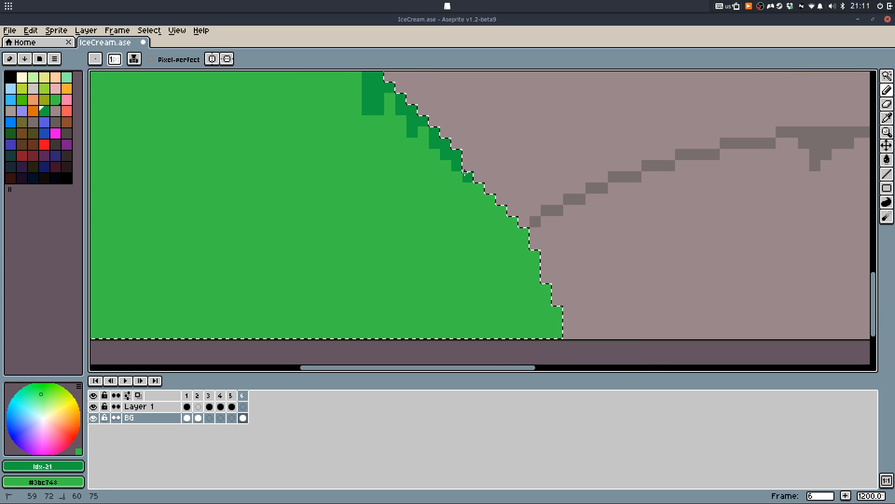
mouse_move(467, 174)
left_mouse_down()
mouse_move(510, 224)
mouse_move(519, 265)
mouse_move(514, 207)
mouse_move(504, 228)
mouse_move(510, 204)
mouse_move(525, 230)
mouse_move(542, 329)
mouse_move(550, 305)
mouse_move(546, 334)
left_mouse_up()
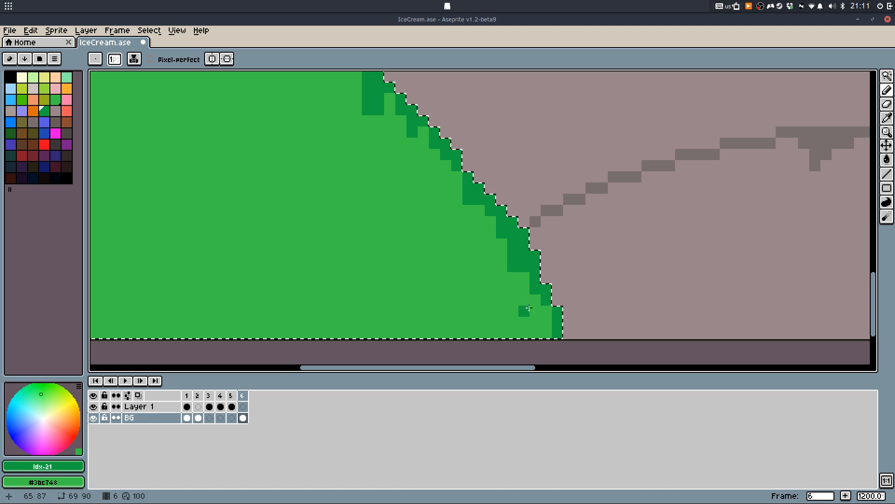
left_click_drag(524, 254, 519, 275)
left_click(513, 269)
left_click(501, 243)
scroll(527, 280, "down", 4)
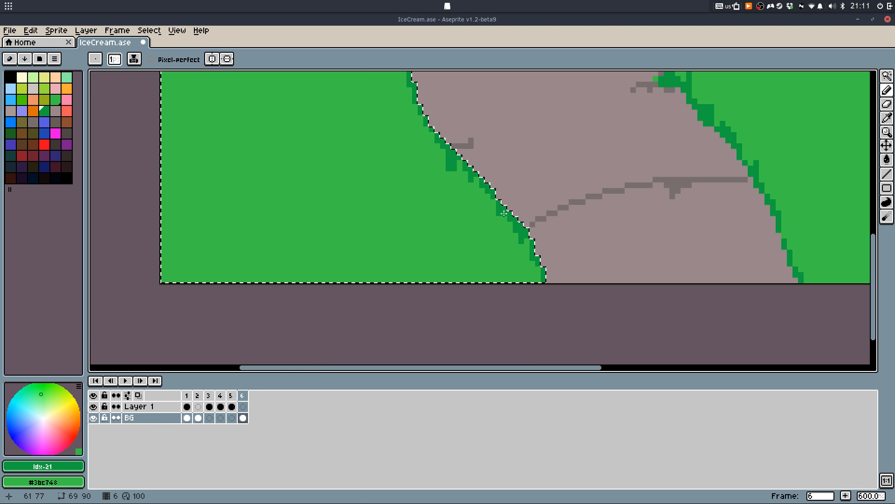
Deselect the left grass area, save the file and compare frame 6 with frame 5
scroll(535, 288, "down", 2)
key("m")
scroll(614, 261, "down", 2)
key("ctrl+d")
scroll(613, 256, "up", 1)
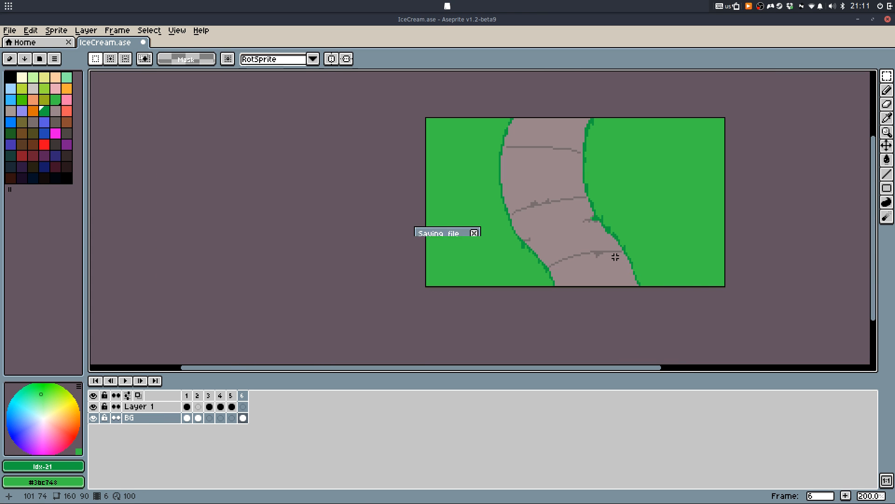
key("ctrl+s")
key("Left")
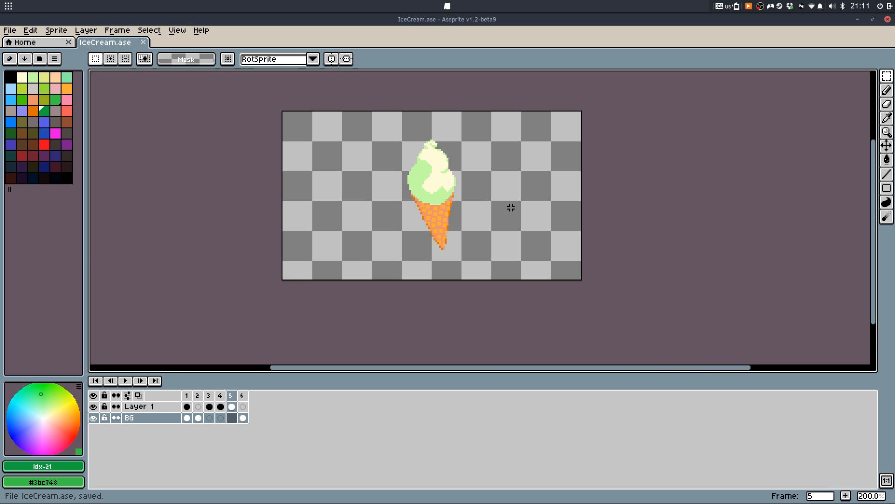
key("Right")
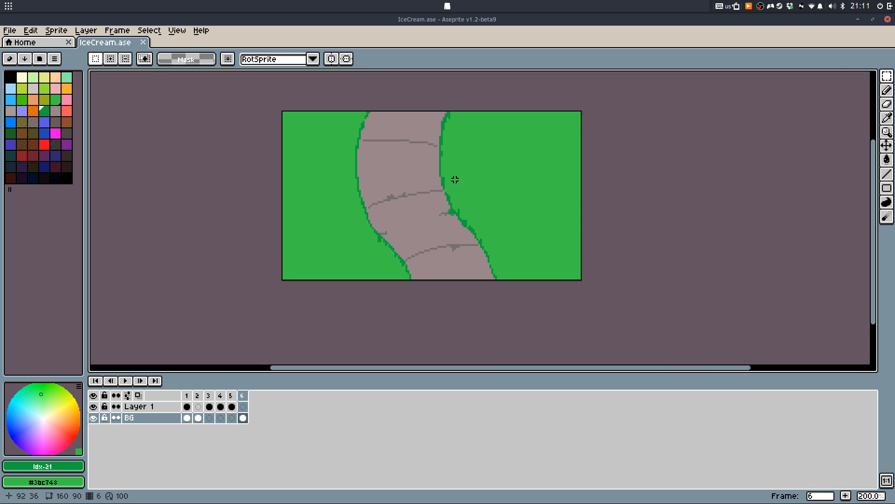
Sample the dark green edge right of the path, touch up a pixel beside it with the Pencil tool, and save the file
scroll(450, 210, "up", 7)
key("b")
left_click(458, 198, "alt")
left_click(432, 194)
scroll(453, 236, "down", 5)
key("w")
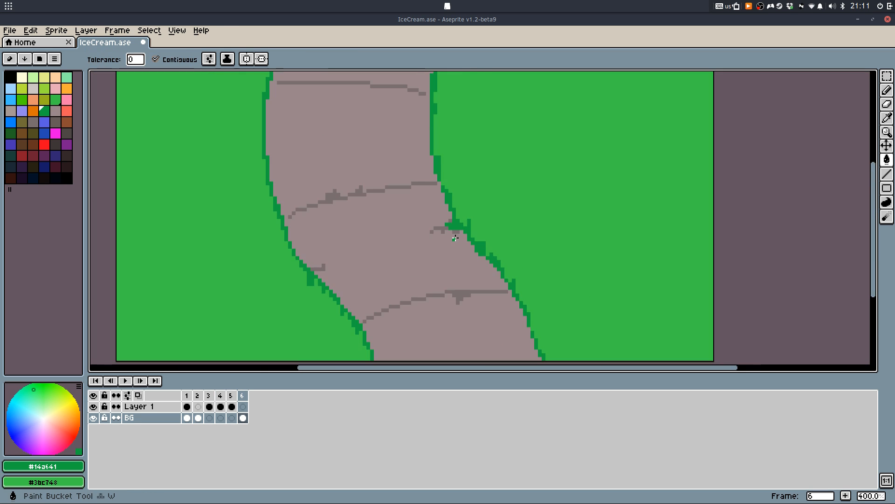
scroll(455, 238, "down", 2)
key("ctrl+s")
Step through the animation's frames to review the artwork, ending on frame 1
key("Left")
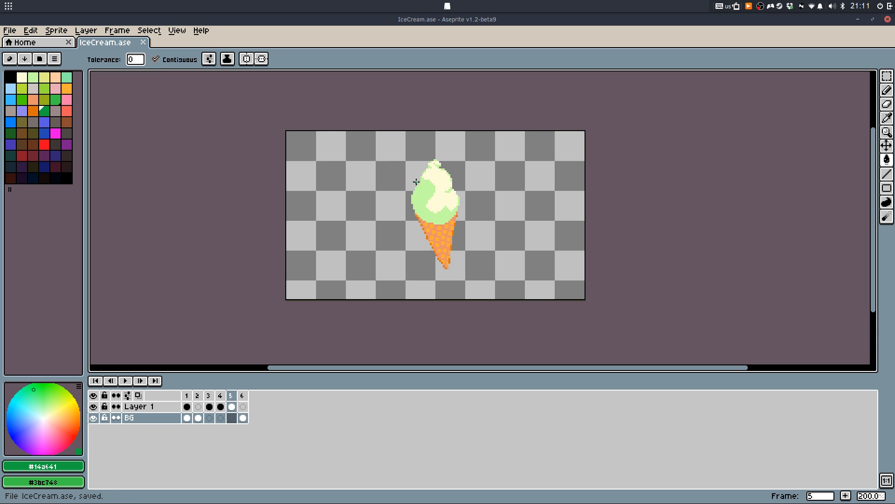
key("Right")
key("Right")
key("Right")
key("Right")
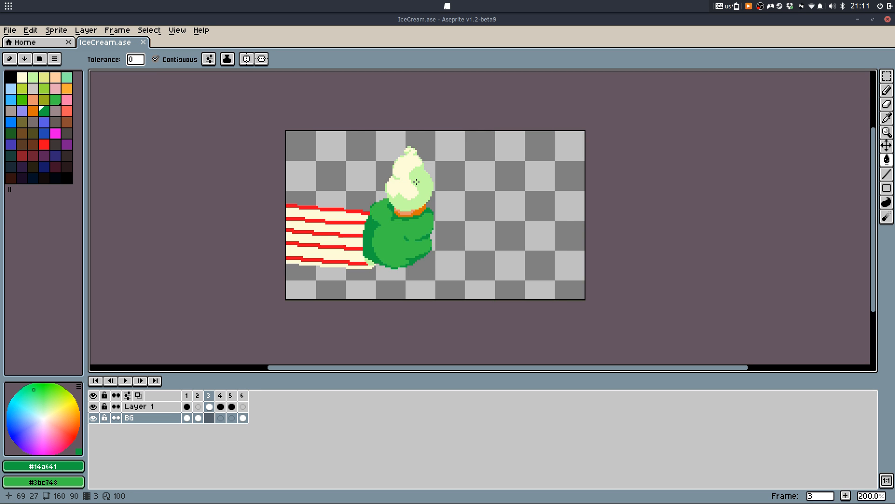
key("Right")
key("Right")
key("Right")
key("Right")
Sample the purple character's outline colour #2f1a40 in frame 1 and set palette colour 45 (#592457) as the secondary colour
scroll(514, 211, "up", 7)
key("b")
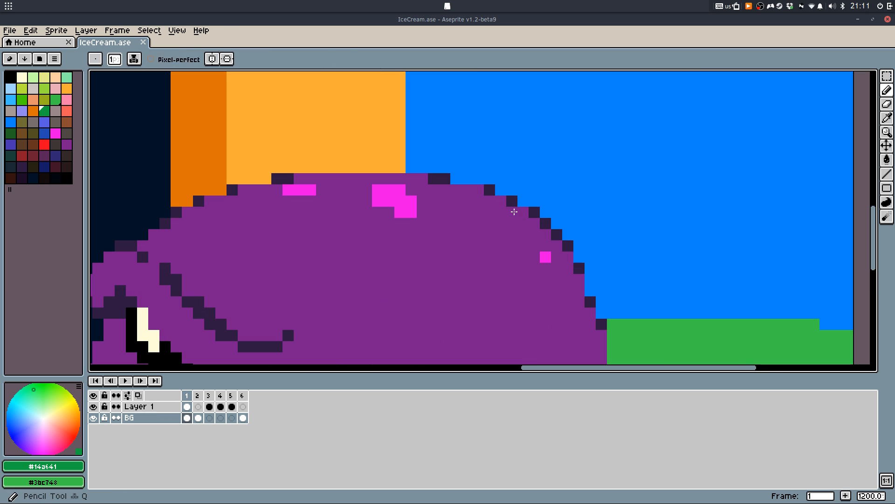
left_click(516, 196, "alt")
left_click(286, 256, "alt")
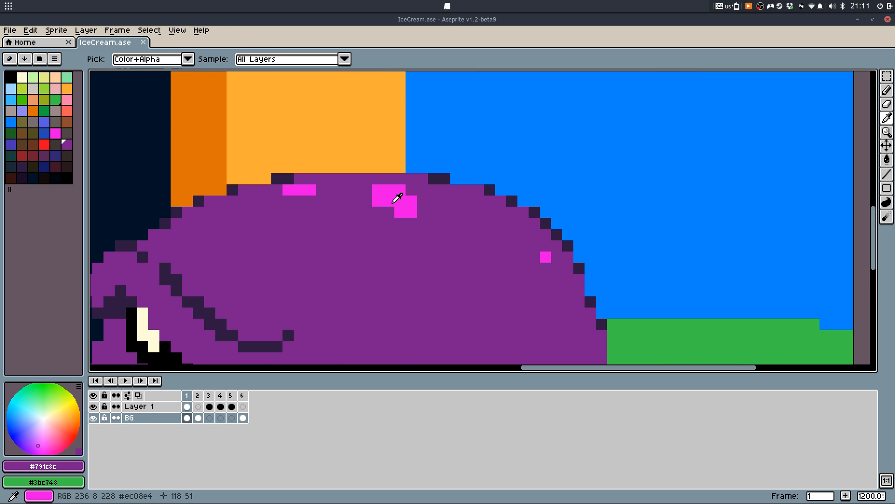
left_click(509, 201, "alt")
right_click(48, 158)
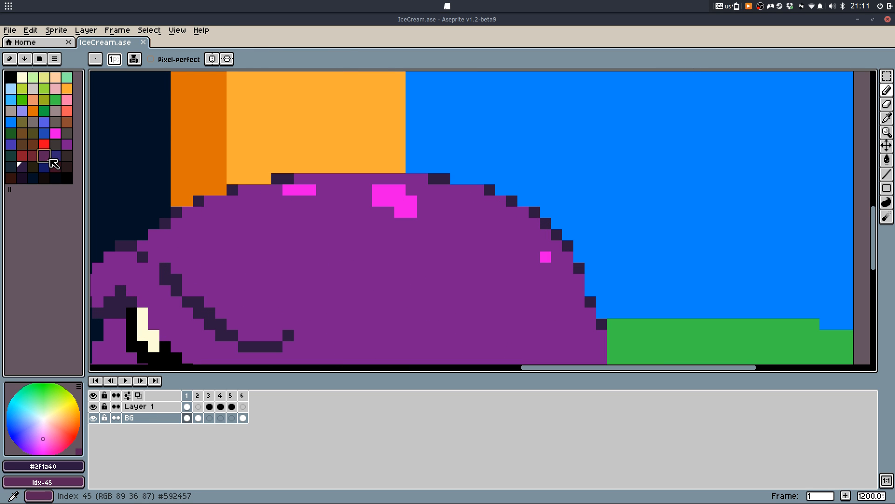
Replace colour #2f1a40 with palette colour 45 on Layer 1 of frame 1 and save the file
key("shift+r")
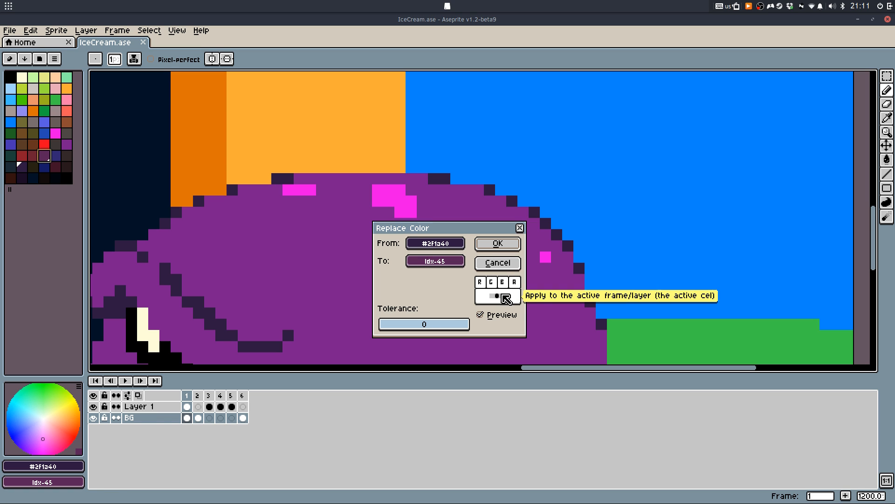
key("Escape")
left_click(140, 406)
key("shift+r")
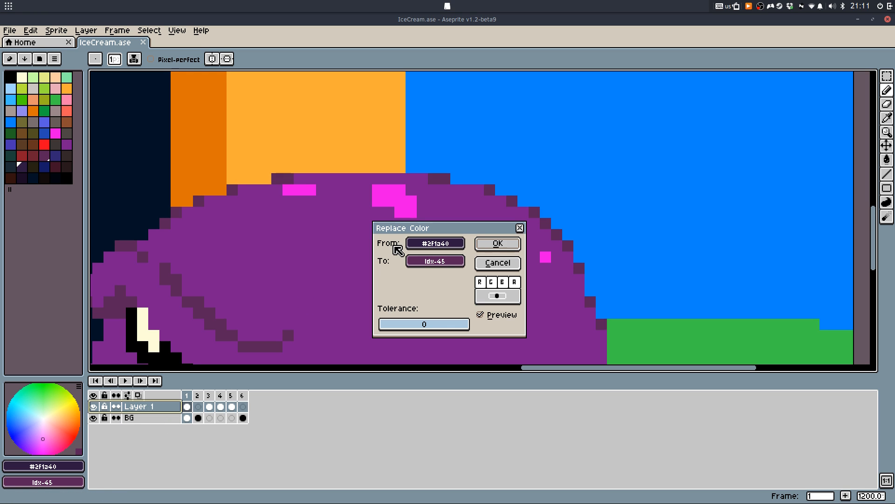
left_click(498, 243)
scroll(470, 274, "down", 8)
scroll(470, 275, "up", 1)
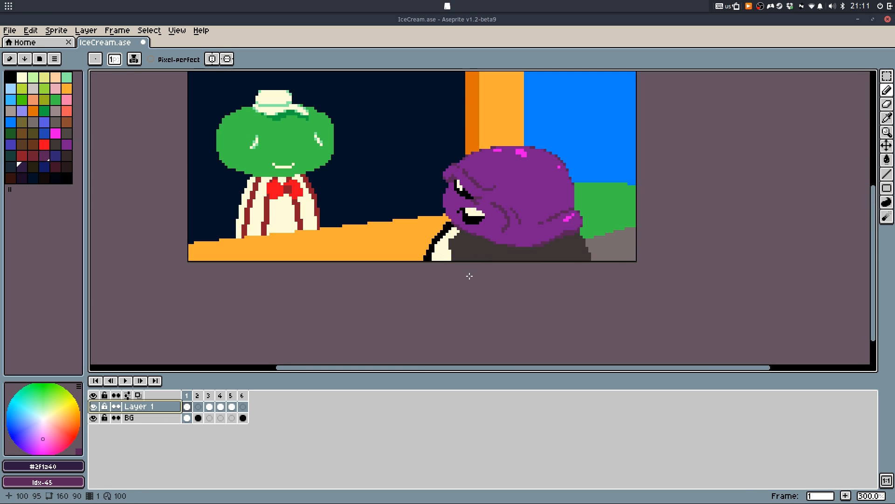
key("ctrl+z")
key("ctrl+s")
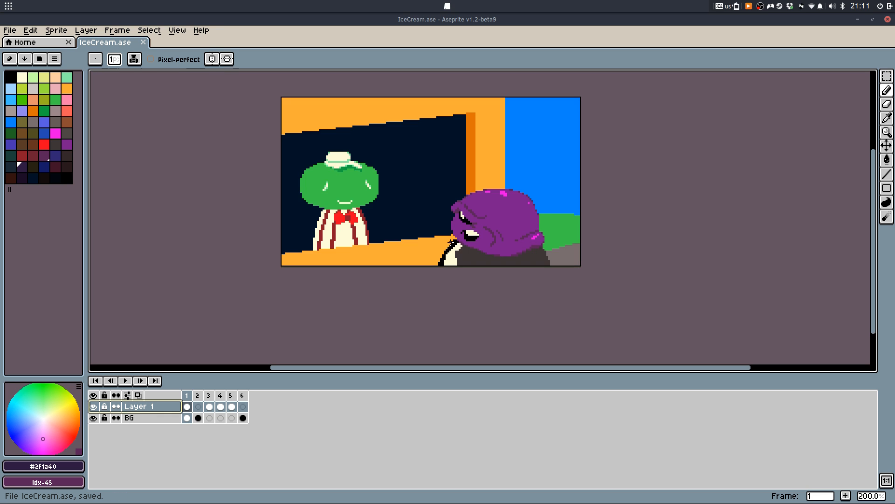
Sample the purple hand's outline colour #592457 in frame 4
key("Right")
key("Right")
key("Right")
scroll(477, 264, "up", 1)
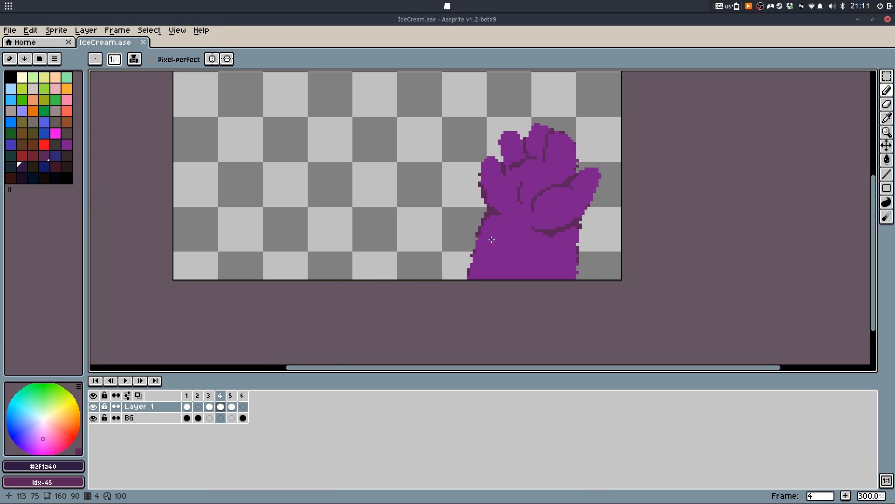
scroll(500, 229, "up", 4)
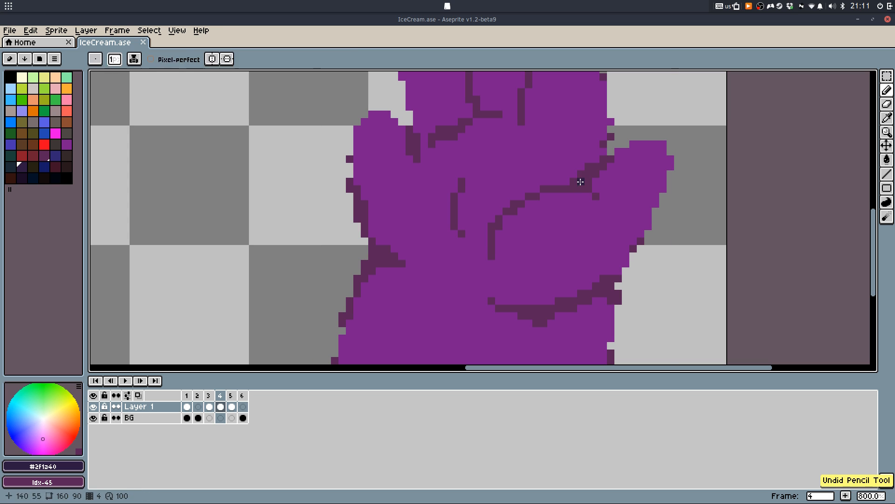
left_click(587, 179, "alt")
Look over the remaining frames and add an empty frame 7 after frame 6
scroll(587, 179, "down", 4)
key("Right")
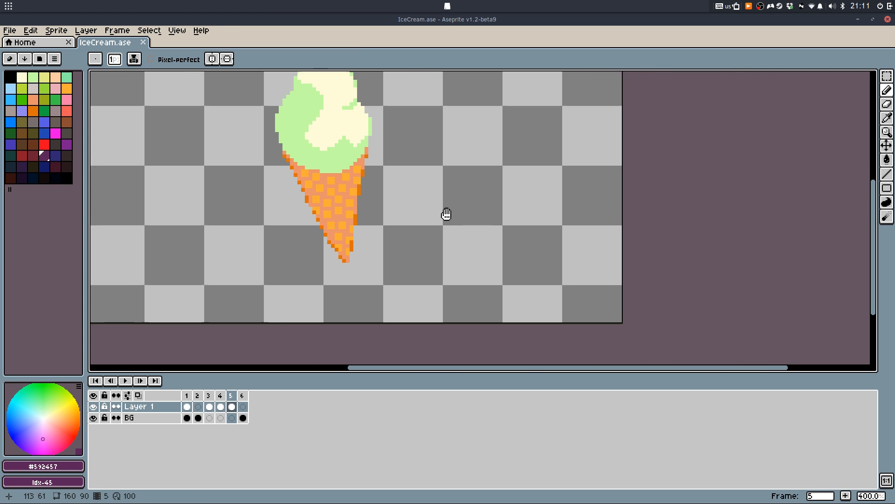
left_click_drag(444, 213, 539, 273)
key("Right")
key("Left")
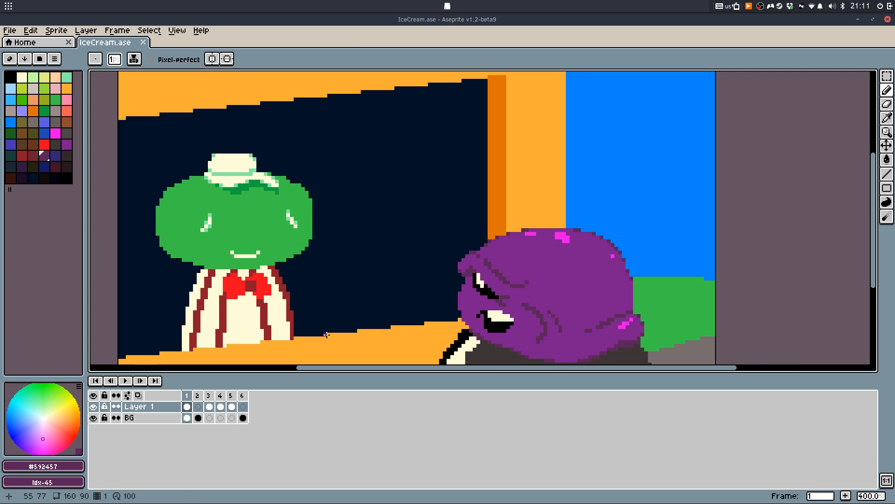
right_click(241, 395)
left_click(266, 430)
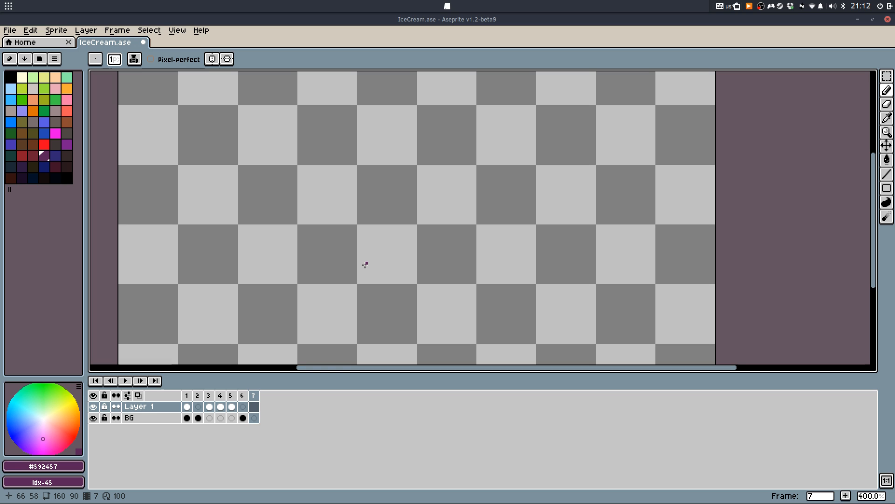
scroll(367, 264, "down", 1)
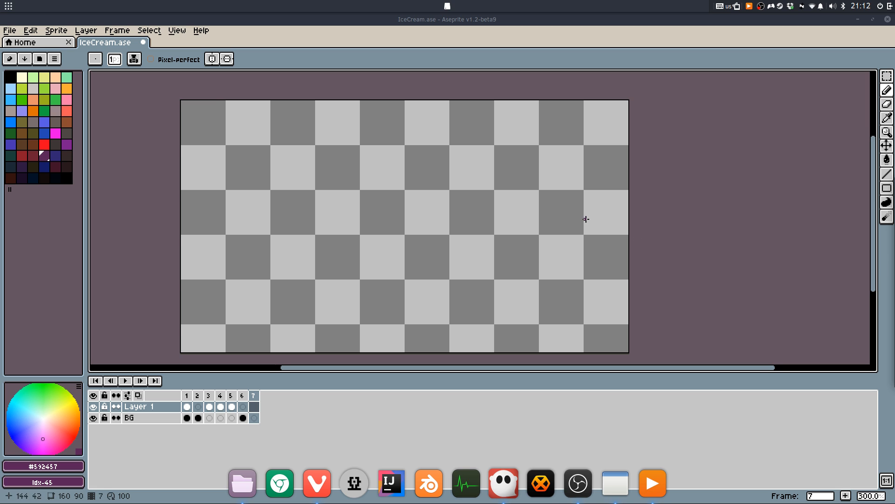
Compare frames 1 and 2 and insert a duplicate of frame 1 directly after it
left_click(186, 396)
left_click(197, 396)
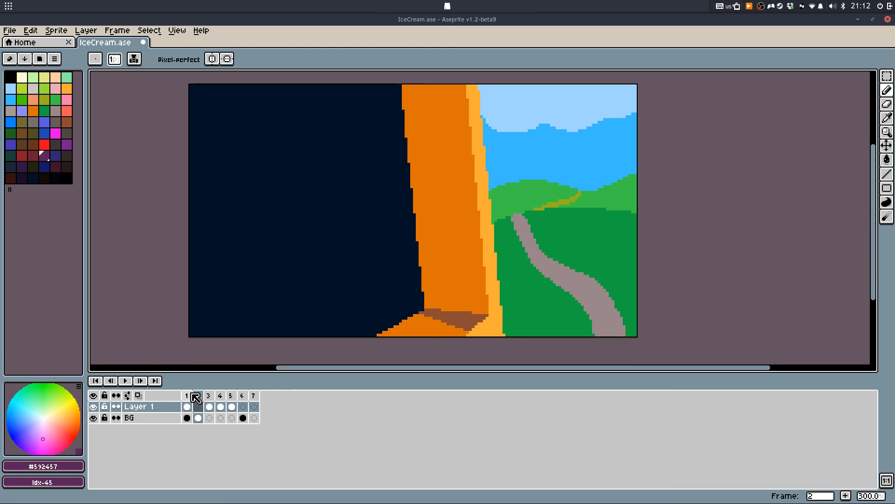
left_click(186, 395)
scroll(459, 288, "up", 4)
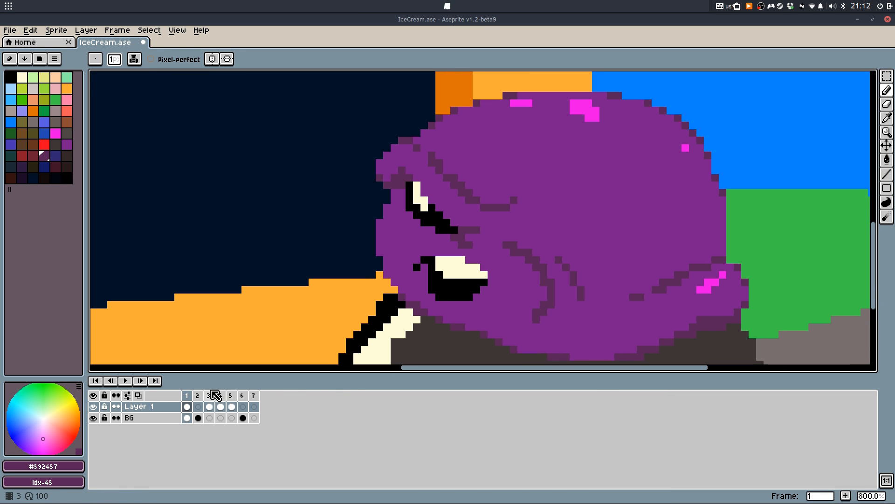
right_click(187, 395)
left_click(197, 417)
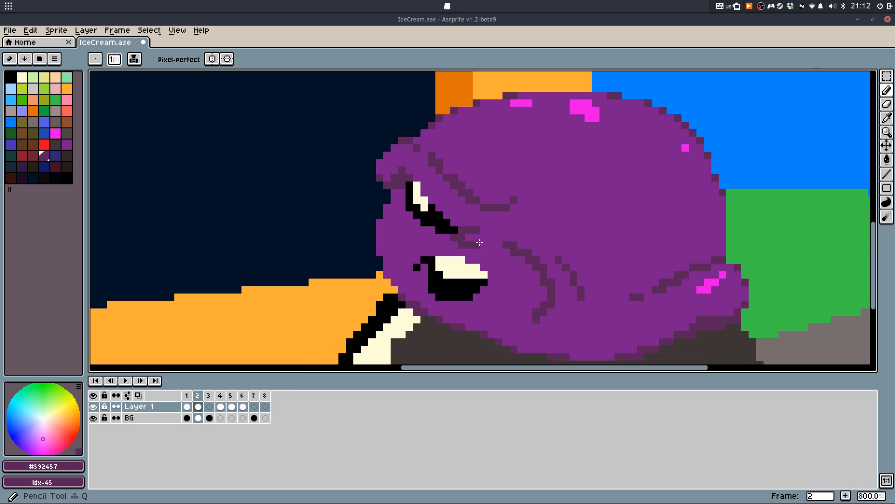
scroll(432, 261, "up", 3)
key("g")
left_click(421, 238)
key("ctrl+z")
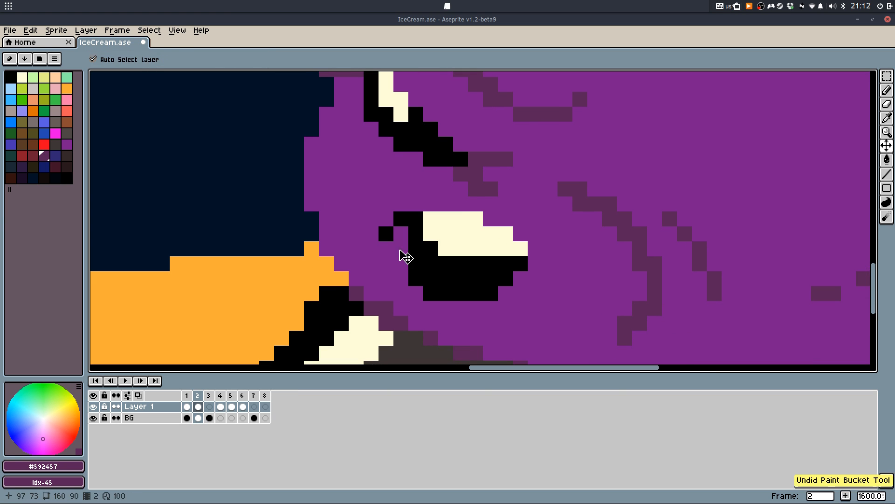
Paint over and fill the purple character's open mouth in frame 2 with its skin purple #791c8c, keeping a thin upper lip line
key("b")
left_click(401, 248, "alt")
mouse_move(416, 248)
left_mouse_down()
mouse_move(458, 229)
mouse_move(503, 240)
mouse_move(520, 262)
left_mouse_up()
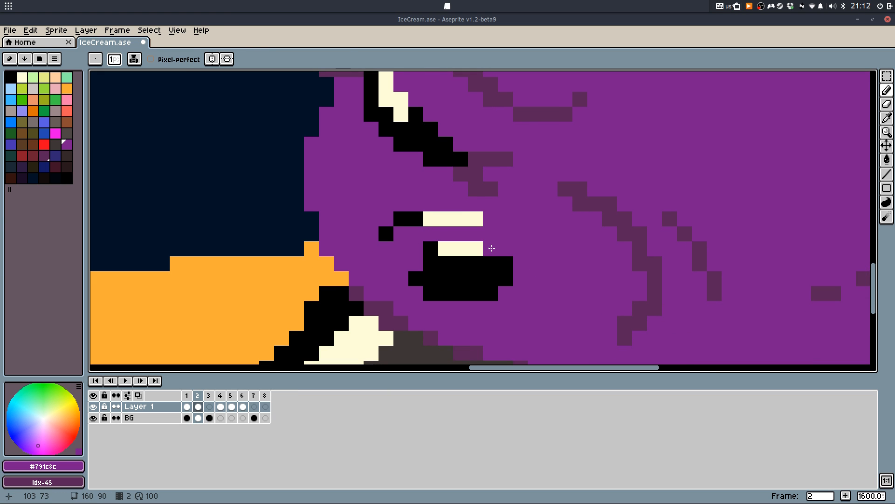
left_click(474, 220, "alt")
mouse_move(491, 233)
left_mouse_down()
mouse_move(524, 254)
mouse_move(464, 244)
left_mouse_up()
left_click(506, 248, "alt")
key("g")
left_click(460, 261)
Fill the remaining cream lip pixels with black #000000 to form a closed frowning mouth on the purple character in frame 2
key("b")
left_click(416, 221, "alt")
key("g")
left_click(448, 220)
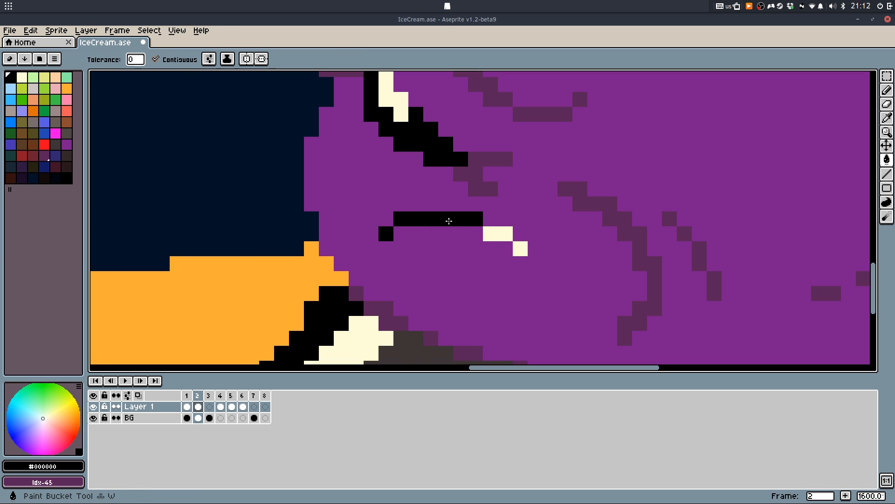
left_click(501, 235)
left_click(520, 248)
scroll(485, 237, "down", 5)
key("b")
left_click_drag(401, 204, 508, 233)
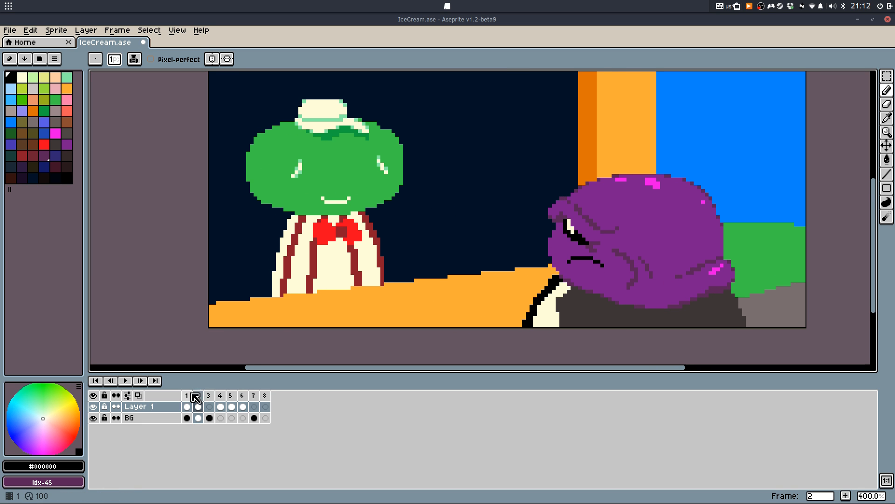
Compare frames 1 and 2 and insert a copy of frame 1 as frame 3
left_click(188, 405)
left_click(198, 406)
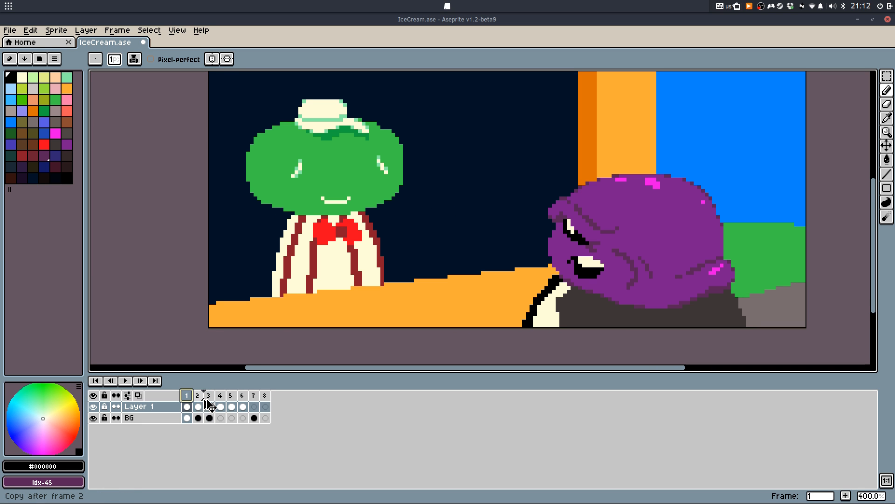
key("alt+n")
Sample the cream #fffdd9 of the green character's mouth in frame 3 and thicken the smile with an extra row of pixels
scroll(318, 197, "up", 5)
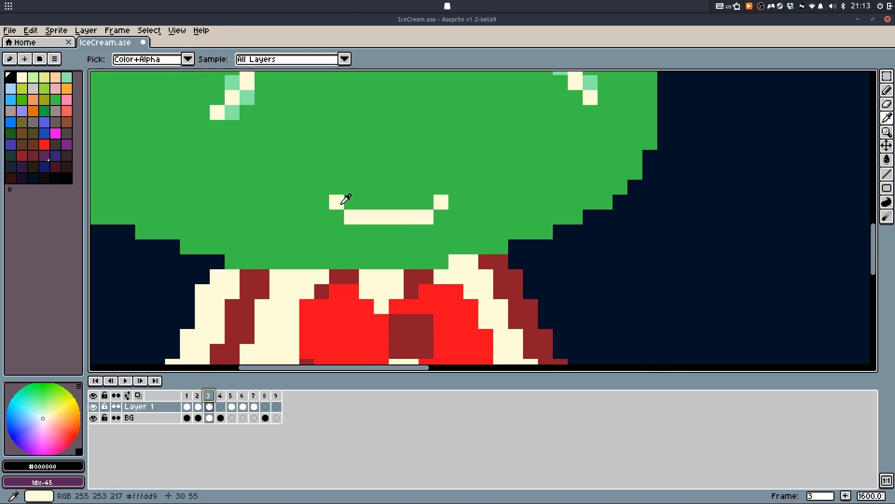
left_click(341, 204, "alt")
left_click_drag(350, 202, 424, 201)
scroll(359, 313, "down", 4)
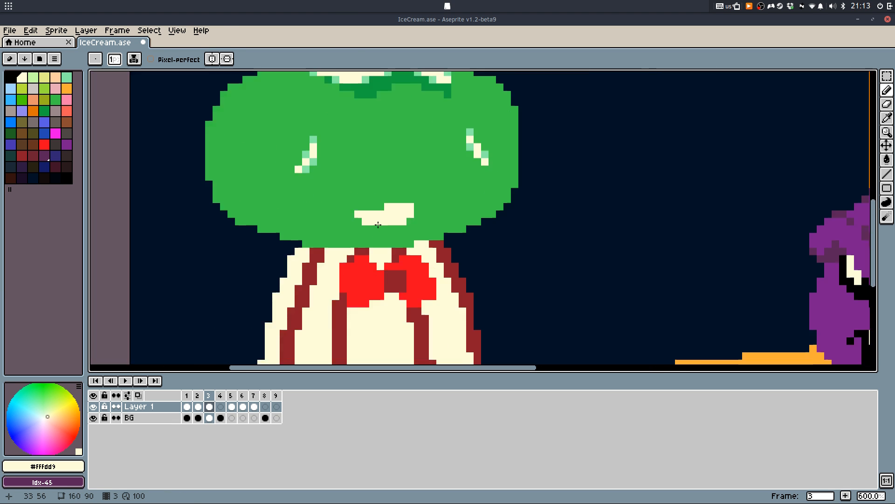
Sample the light green of the green character's face and soften the upper edge and lower corners of its mouth in frame 3
scroll(261, 150, "up", 7)
left_click(236, 155, "alt")
left_click_drag(462, 266, 416, 117)
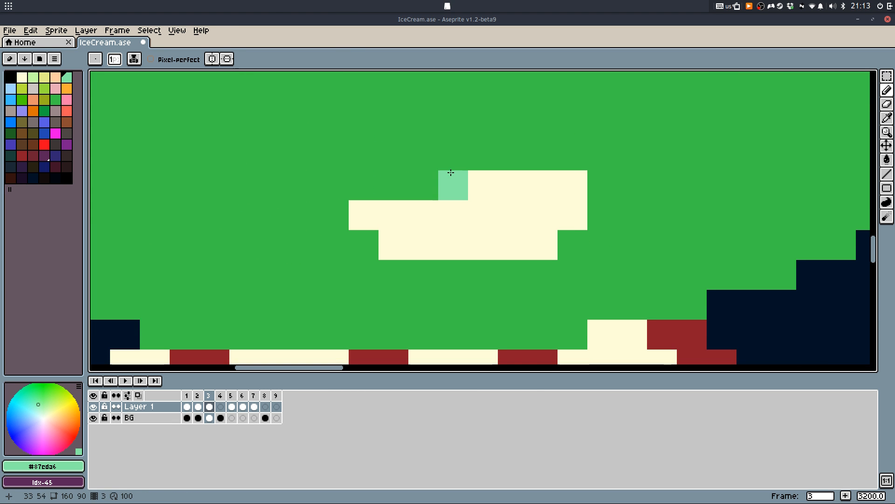
left_click_drag(451, 173, 482, 183)
left_click(551, 248)
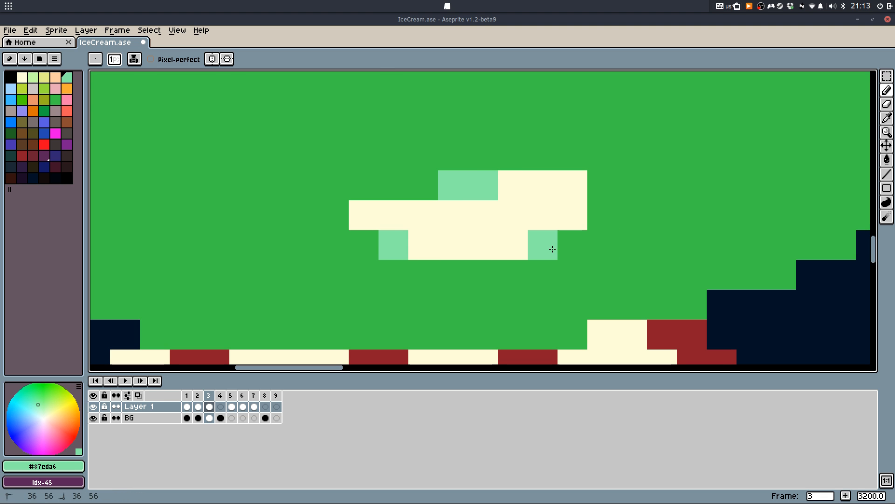
left_click(568, 217)
Sample the background navy #001226 and paint the mouth's right corner and lower row in frame 3 as a dark opening
scroll(555, 261, "down", 4)
left_click(681, 287, "alt")
scroll(545, 240, "up", 3)
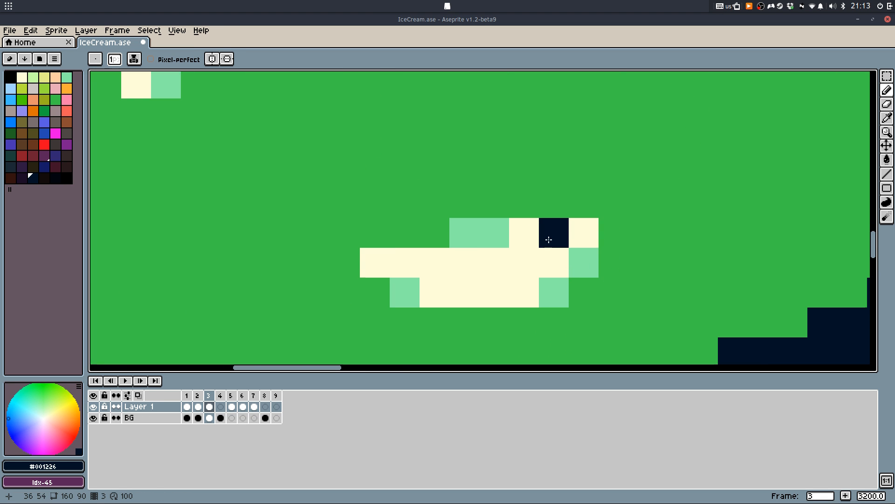
left_click_drag(582, 234, 578, 266)
scroll(533, 319, "down", 4)
scroll(552, 311, "up", 7)
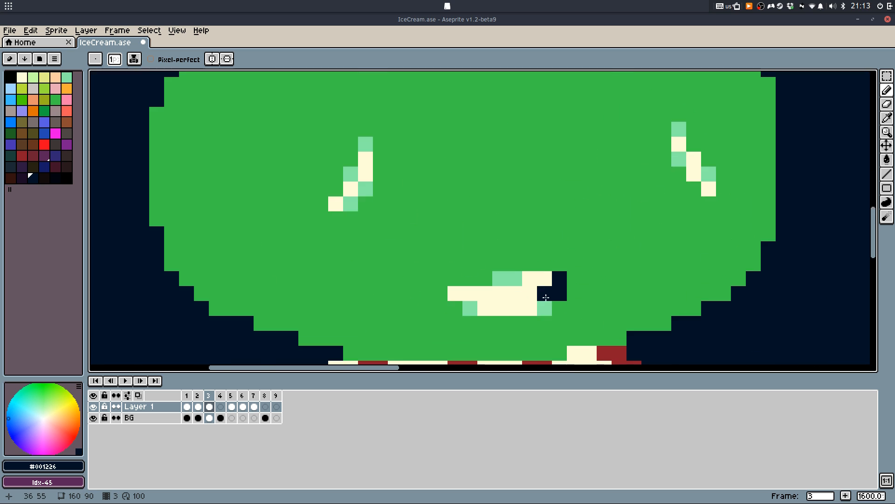
left_click_drag(550, 317, 425, 317)
left_click(507, 292)
Try light green pixels along the mouth's dark lower row in frame 3 and compare the frame with frame 2
left_click(498, 272, "alt")
left_click(476, 317)
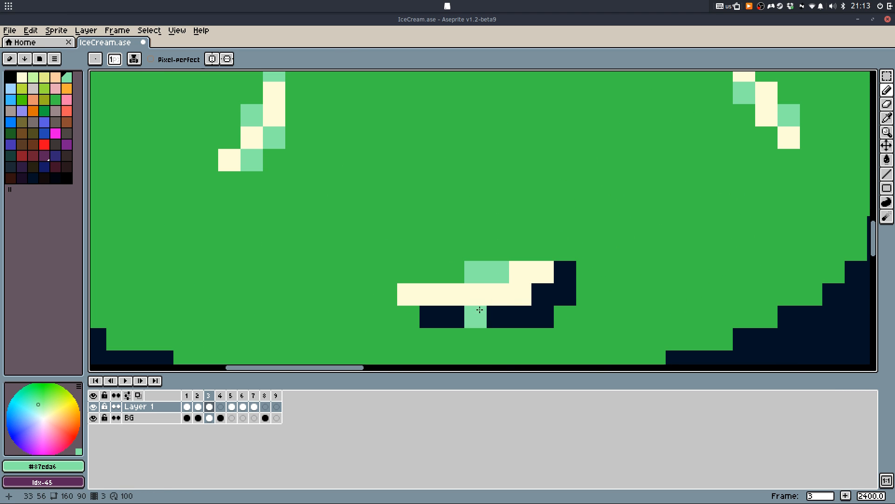
left_click(454, 316)
left_click(498, 316)
scroll(535, 208, "down", 8)
scroll(535, 208, "down", 1)
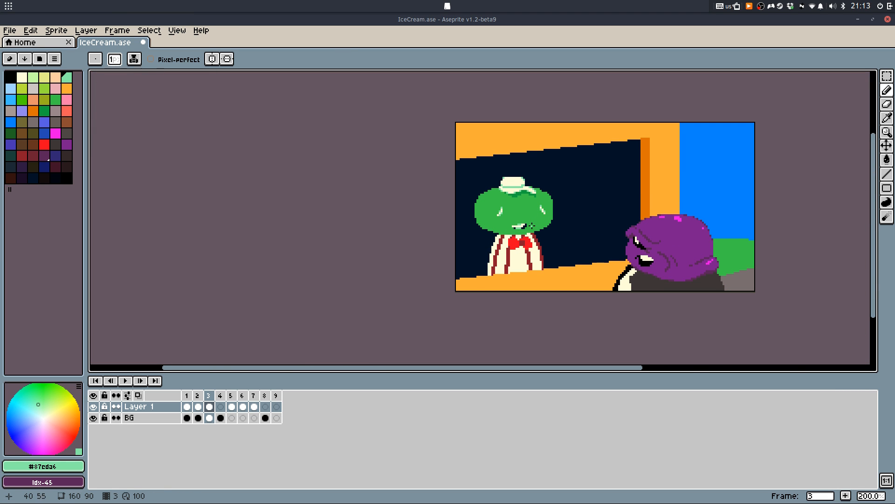
key("Left")
key("Right")
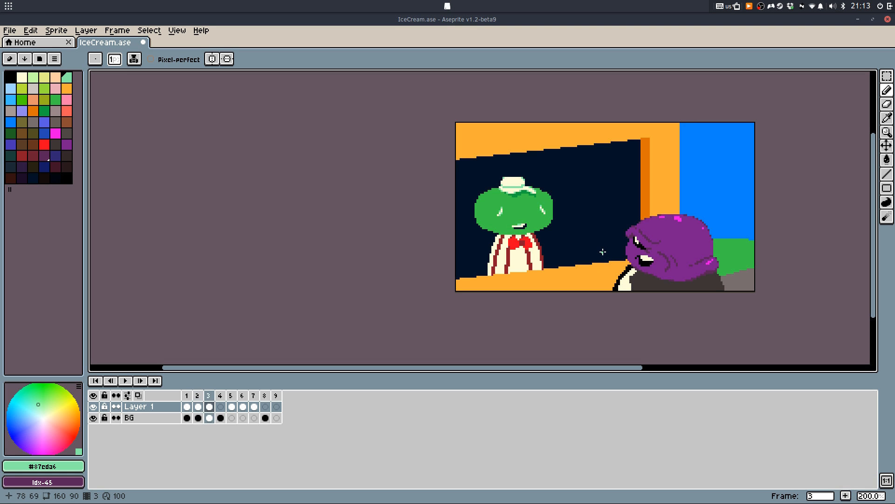
key("Left")
key("Right")
Select the green character's mouth area in frame 3 and step its mouth painting back to the plain smile
scroll(537, 235, "up", 2)
key("m")
left_click_drag(541, 192, 463, 260)
key("ctrl+z")
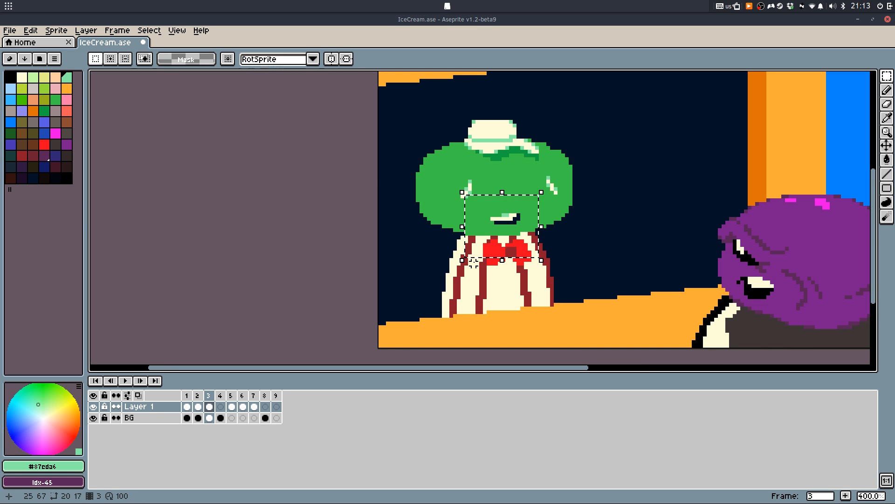
key("ctrl+z")
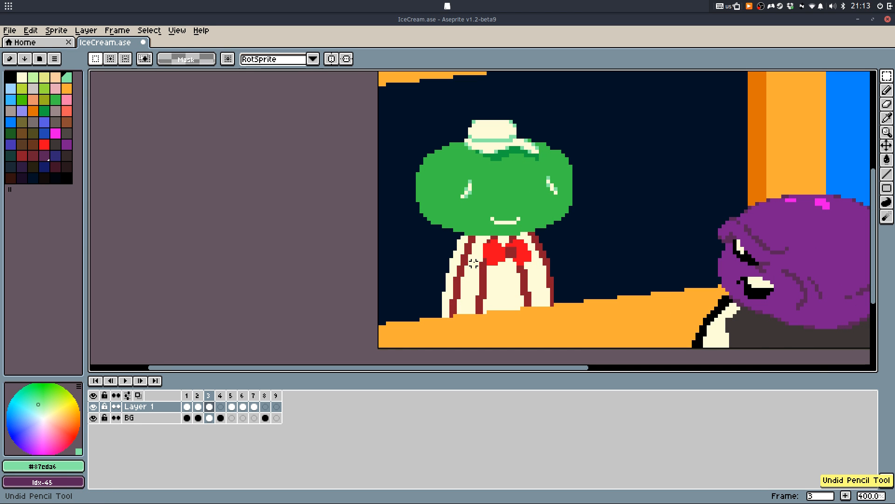
key("ctrl+z")
key("ctrl+y")
key("ctrl+y")
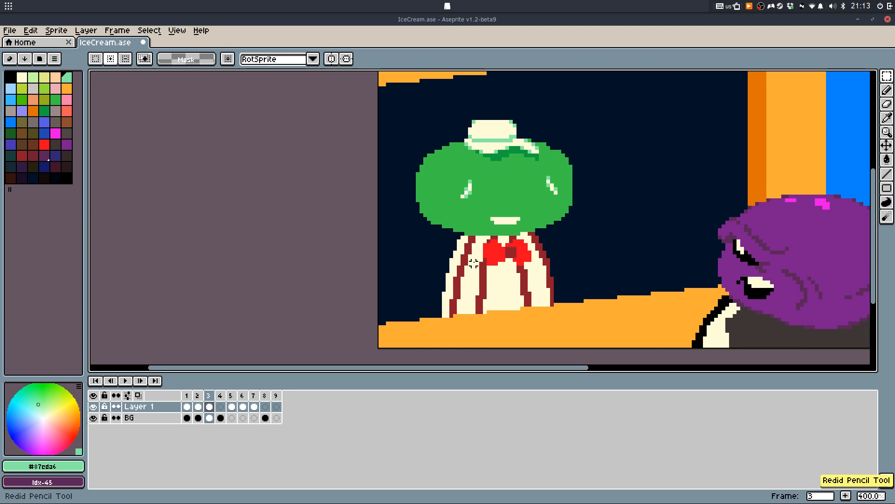
Compare the neighbouring frames and redo the undone mouth painting in frame 3
key("Left")
key("Left")
key("Right")
key("Right")
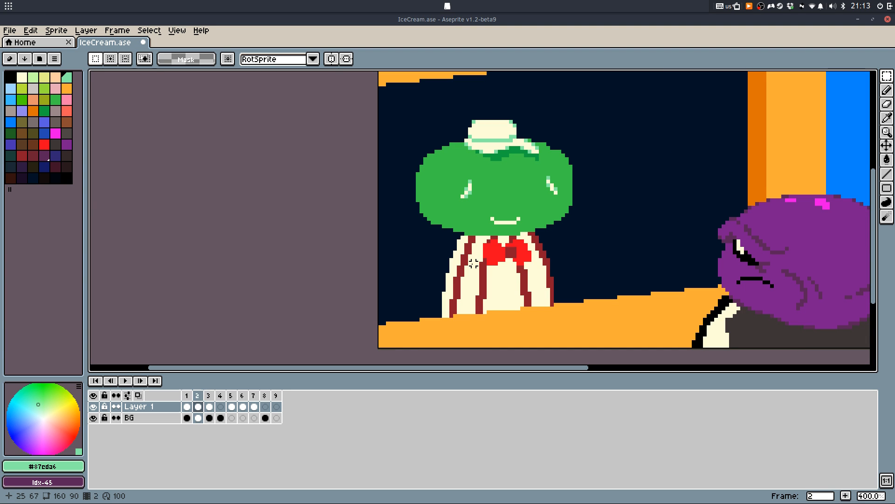
key("ctrl+y")
key("ctrl+y")
key("ctrl+y")
key("ctrl+y")
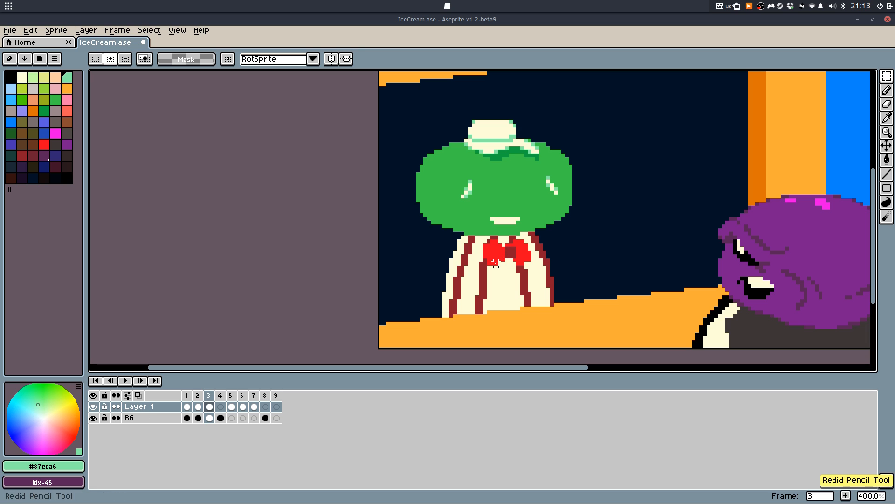
left_click(626, 267)
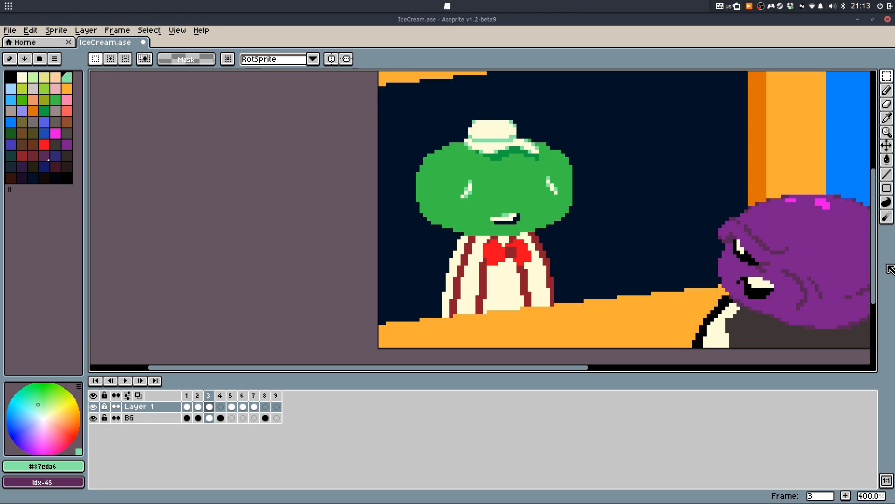
View the shop background in frame 4 and play back the animation
scroll(591, 216, "down", 1)
key("Right")
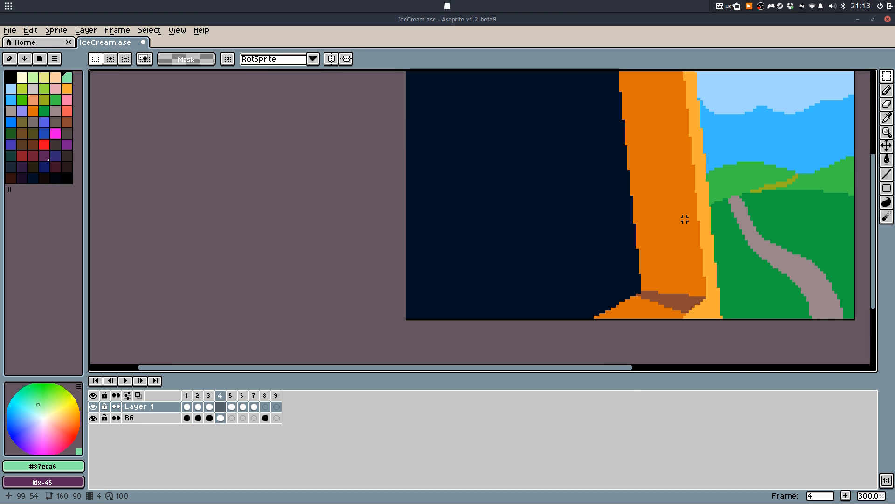
scroll(671, 212, "down", 1)
left_click_drag(662, 206, 475, 220)
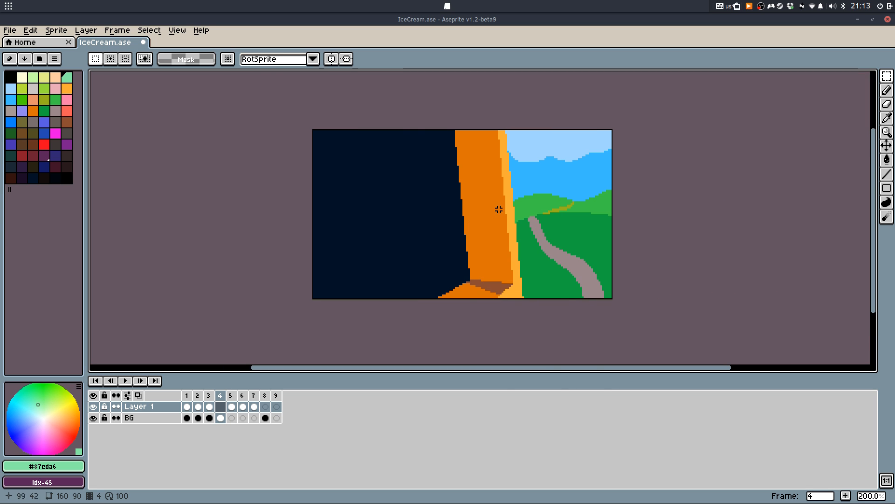
key("Return")
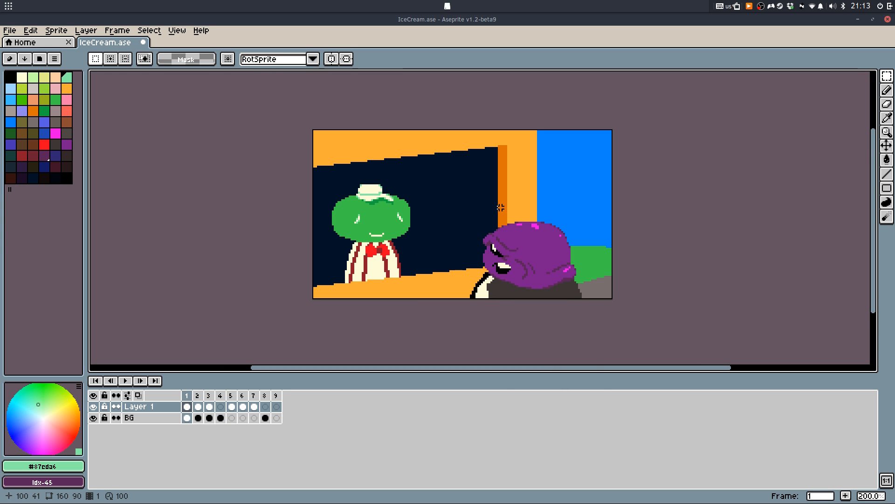
scroll(381, 247, "up", 1)
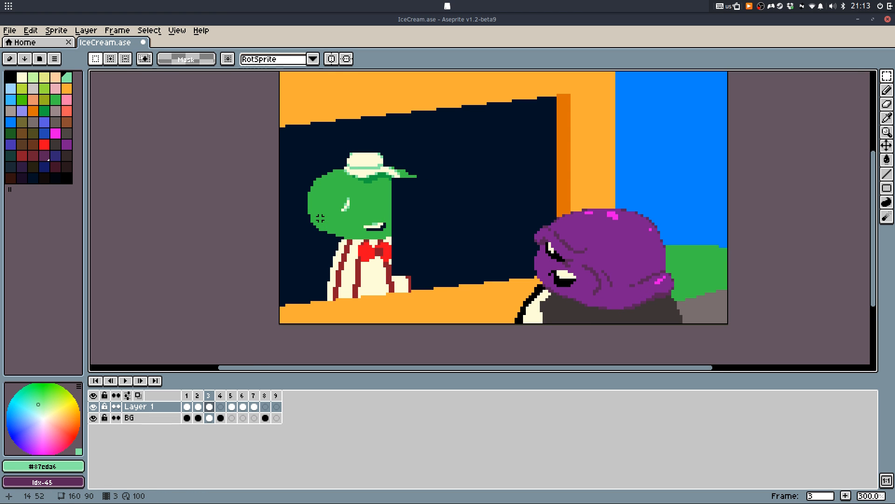
Delete both characters from Layer 1 in frame 3, keeping only a small patch around the green character's open mouth
scroll(320, 217, "down", 1)
left_click_drag(414, 218, 345, 278)
key("Delete")
left_click_drag(383, 228, 326, 289)
key("Delete")
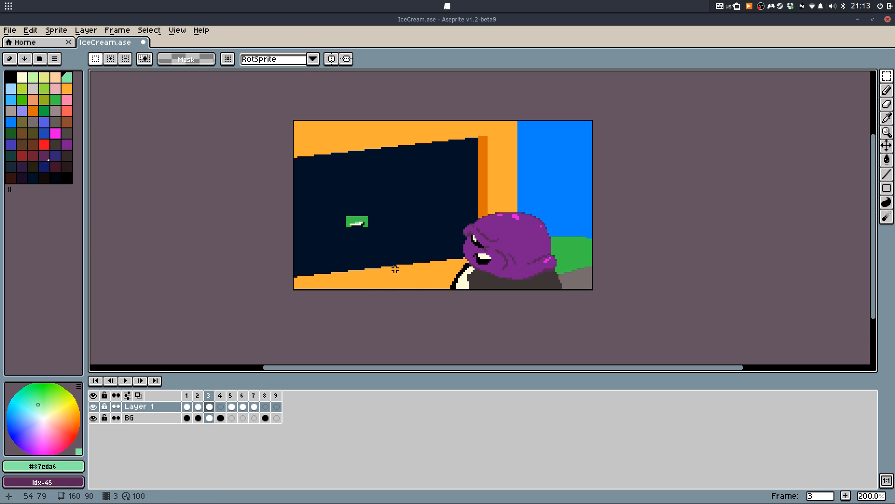
left_click_drag(415, 239, 325, 328)
key("Delete")
left_click_drag(435, 182, 589, 374)
key("Delete")
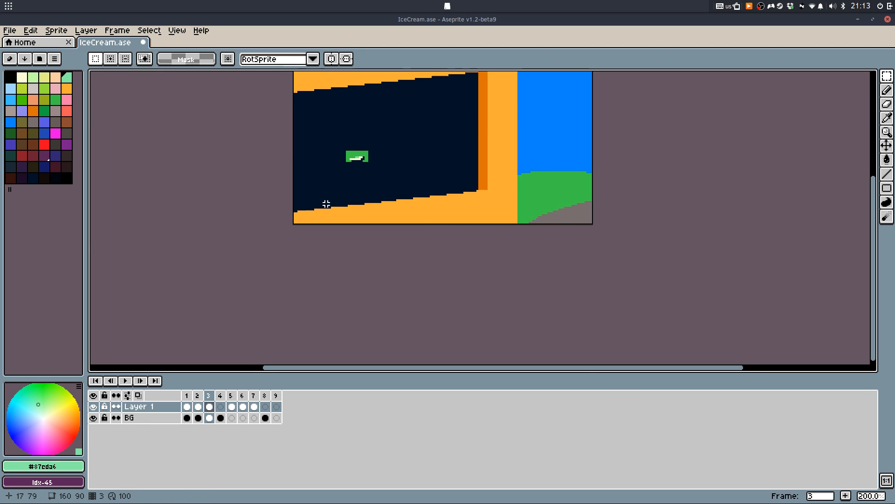
Delete the BG layer's cels from frames 3 and 2
left_click_drag(327, 204, 347, 257)
left_click(212, 418)
key("Delete")
key("Left")
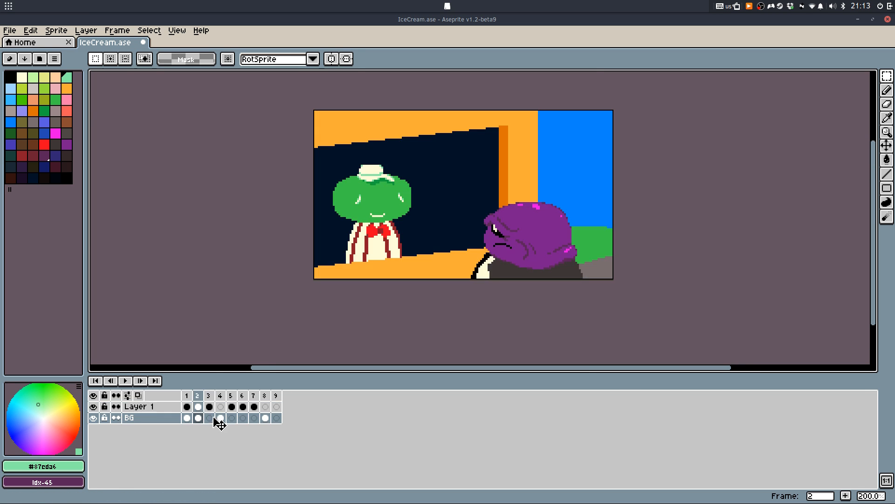
key("Delete")
Insert an empty frame after frame 1 and move the Layer 1 character cel into it, keeping the BG cel in frame 1
left_click_drag(187, 395, 278, 395)
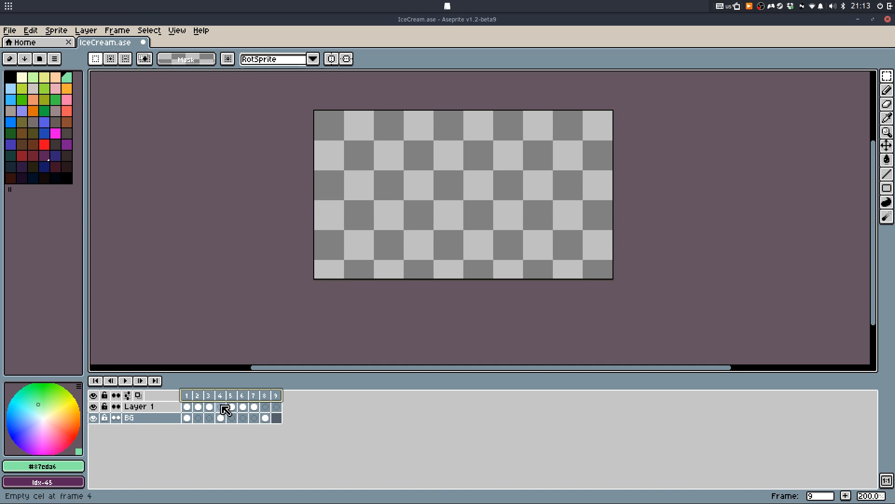
left_click(187, 397)
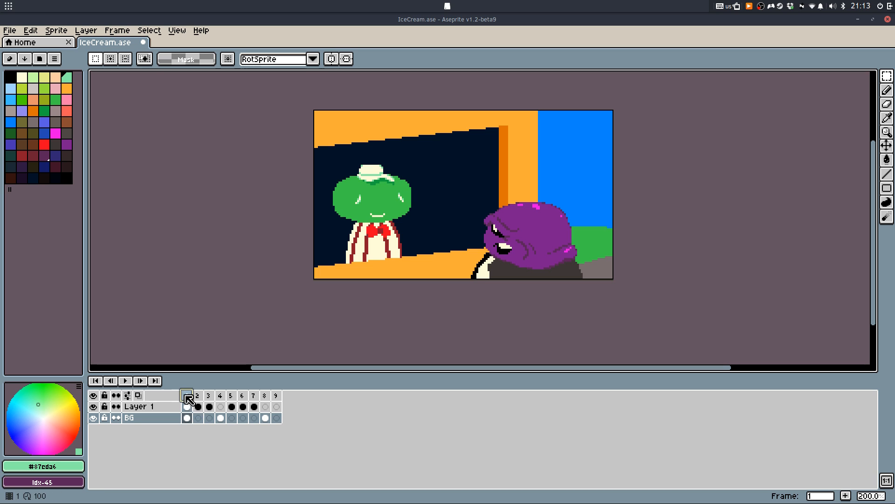
right_click(185, 397)
left_click(208, 433)
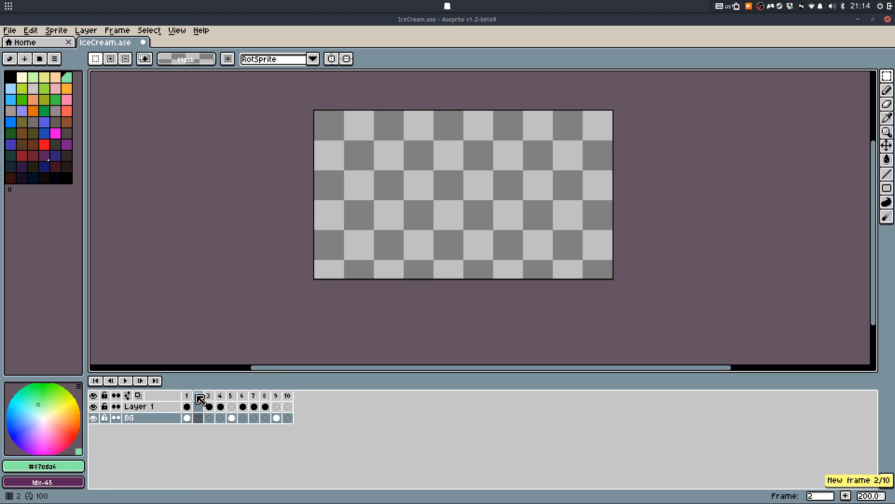
left_click(199, 419)
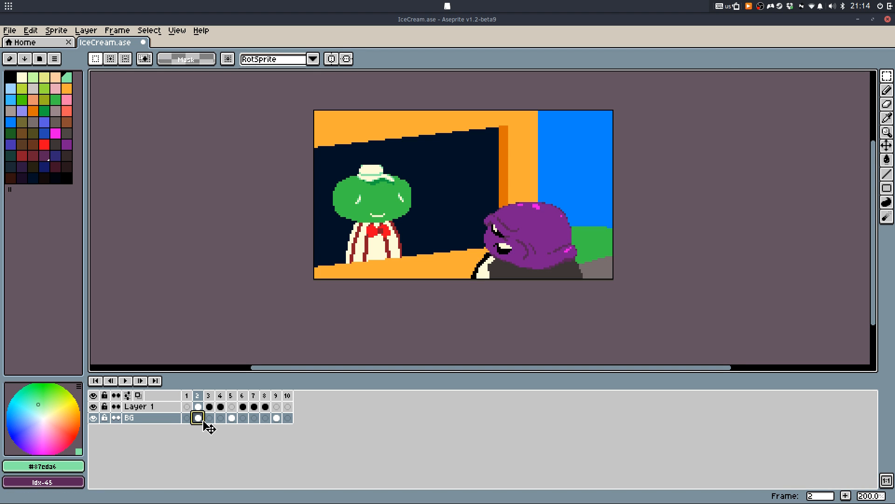
left_click_drag(204, 422, 191, 418)
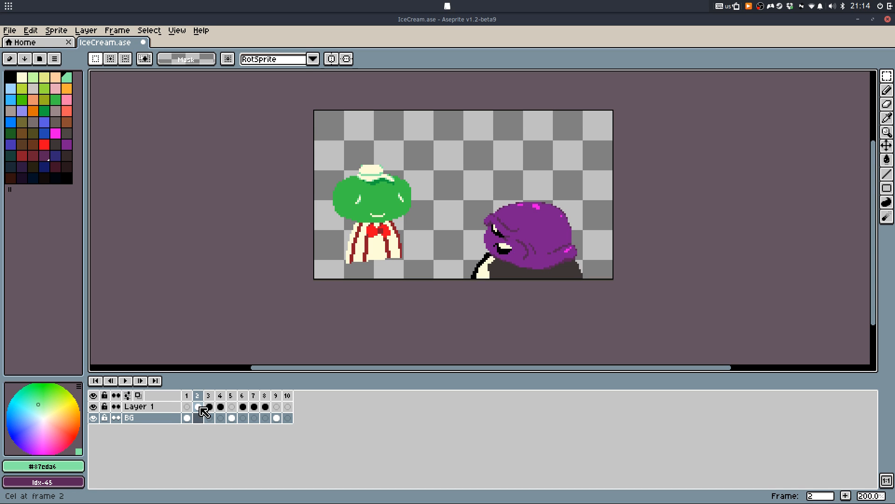
Cut the green character out of Layer 1 in frame 3
key("Right")
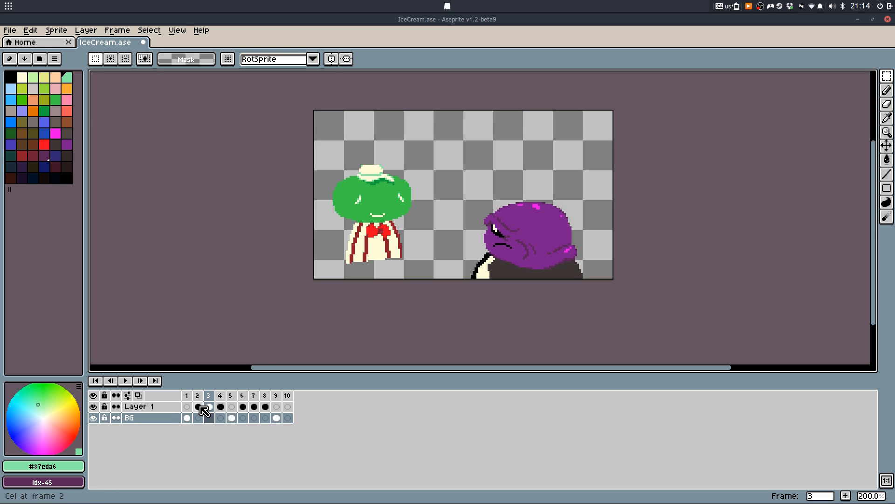
key("m")
left_click_drag(435, 138, 310, 282)
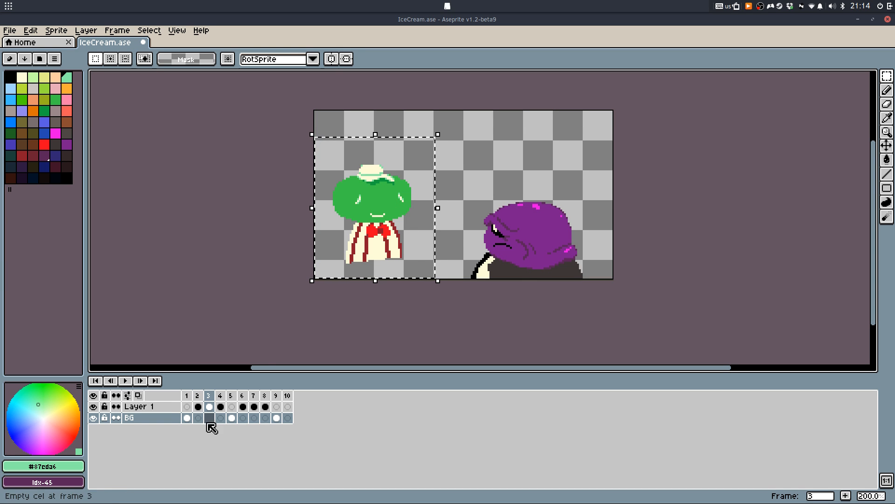
left_click(209, 406)
key("ctrl+x")
Cut away the purple character around its frowning mouth on Layer 1 in frame 3, keeping only the mouth patch
left_click_drag(464, 178, 614, 240)
scroll(589, 263, "up", 2)
key("ctrl+x")
left_click_drag(294, 184, 389, 322)
key("ctrl+x")
left_click_drag(444, 210, 715, 352)
key("ctrl+x")
left_click_drag(377, 247, 284, 340)
left_click(520, 259)
mouse_move(464, 270)
left_mouse_down()
mouse_move(426, 292)
mouse_move(385, 294)
left_mouse_up()
key("ctrl+x")
Check the separated background, character and mouth cels in frames 1 to 5 and save the sprite
key("Left")
key("Right")
key("Right")
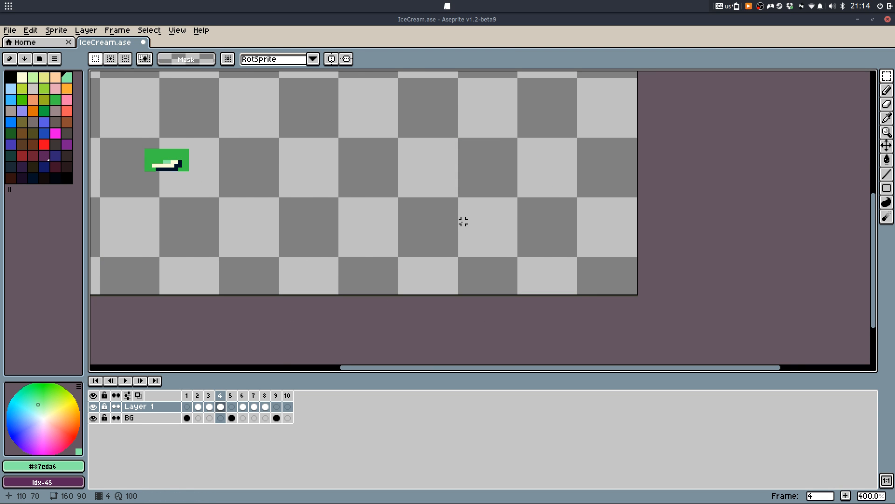
scroll(451, 222, "down", 1)
key("Left")
key("Left")
key("Left")
key("Right")
key("Right")
key("Right")
key("Right")
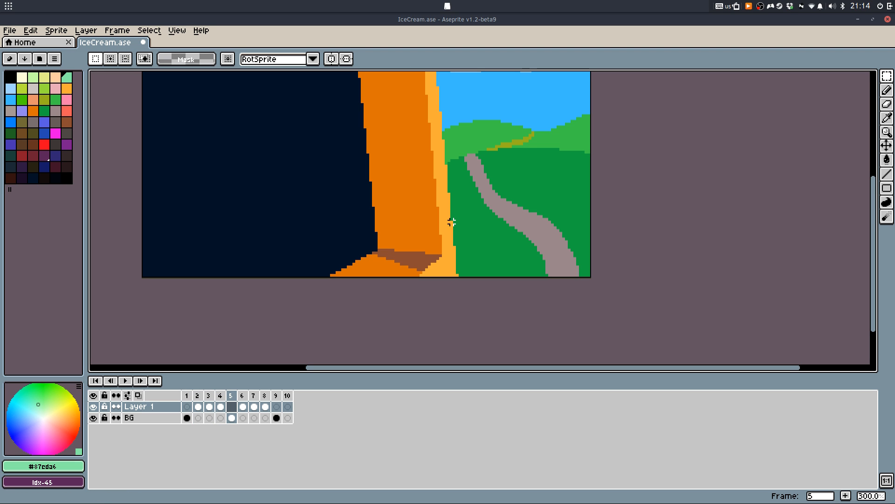
key("ctrl+s")
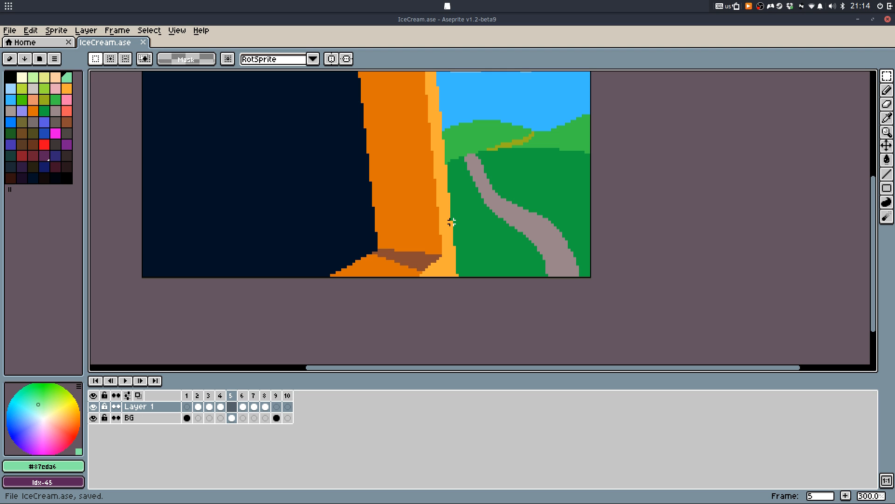
Erase the stray edge pixels on the outer side of the purple hand's second finger on Layer 1 in frame 7
left_click_drag(451, 223, 517, 227)
left_click_drag(450, 196, 450, 219)
scroll(455, 266, "down", 1)
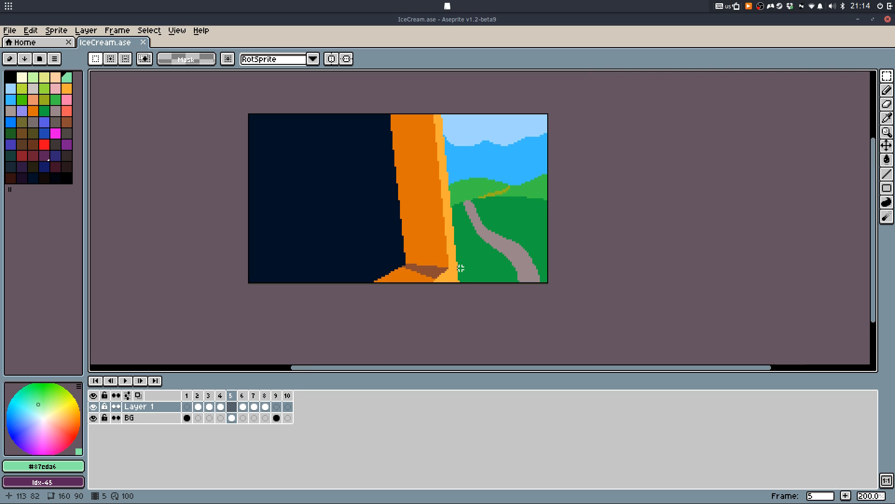
key("Right")
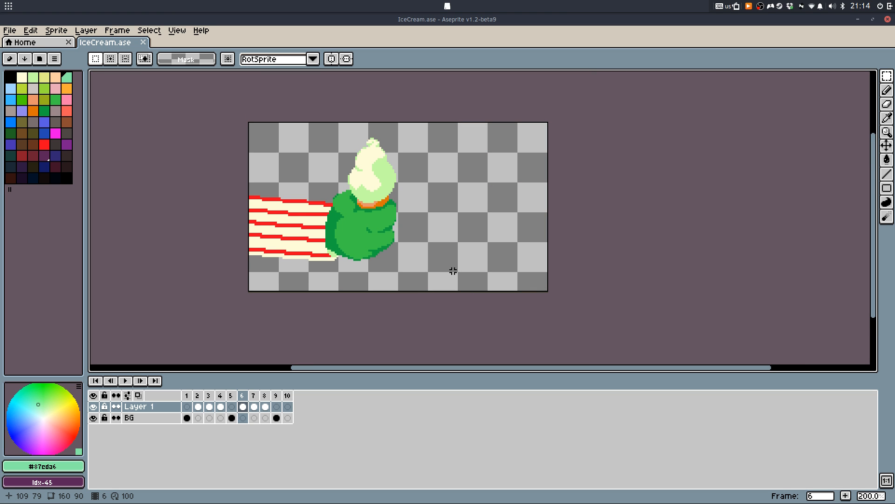
key("Right")
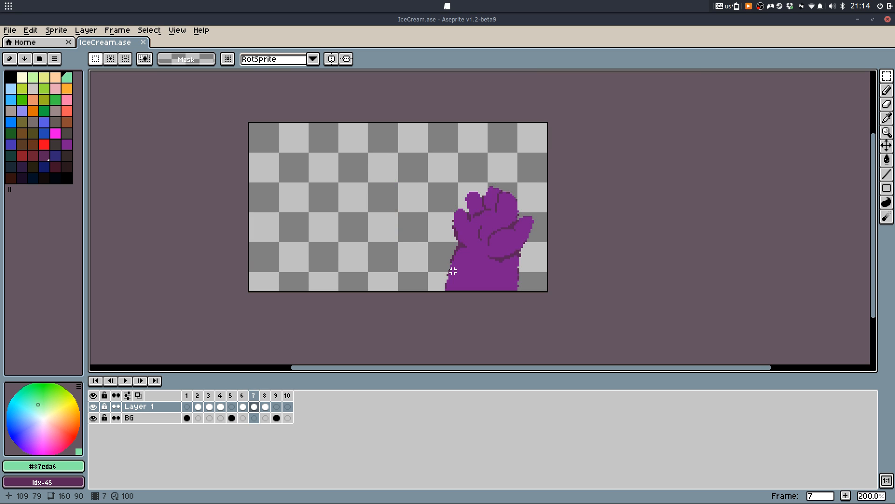
scroll(443, 237, "up", 4)
key("b")
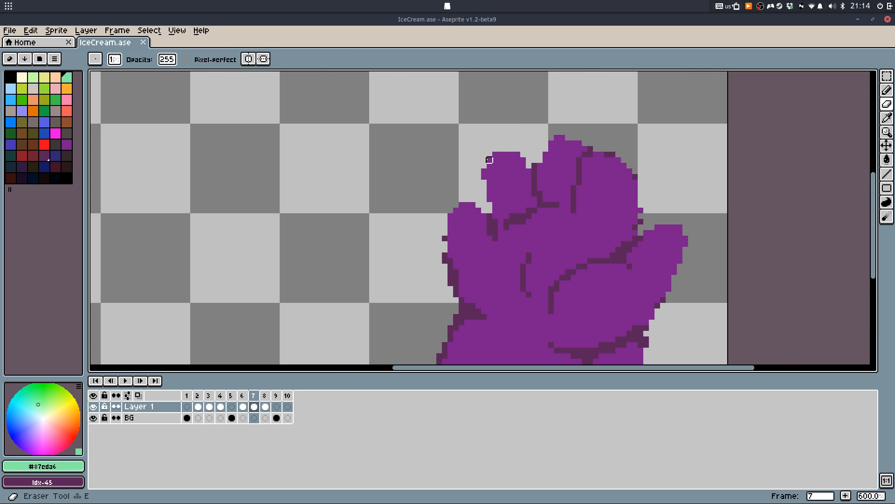
left_click_drag(490, 160, 495, 154)
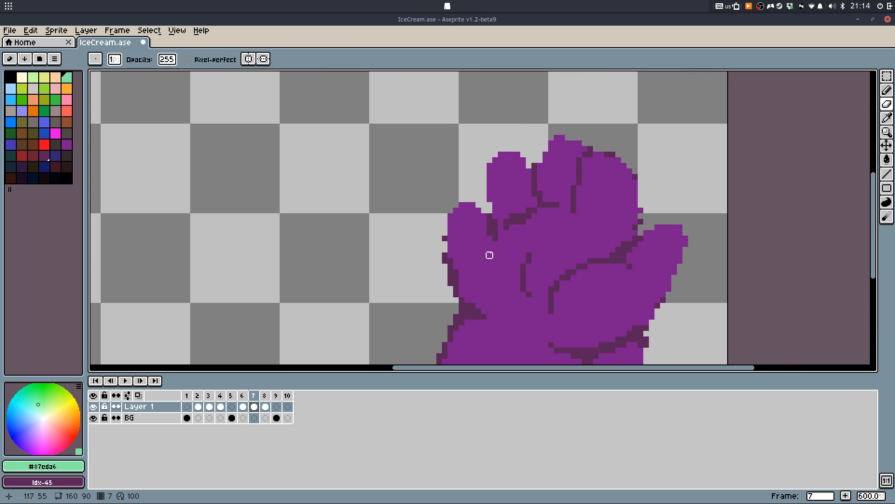
Pick the hand's dark purple #592457 and reshape the gap between the second and third fingers with shaded edge pixels
key("q")
scroll(534, 162, "up", 3)
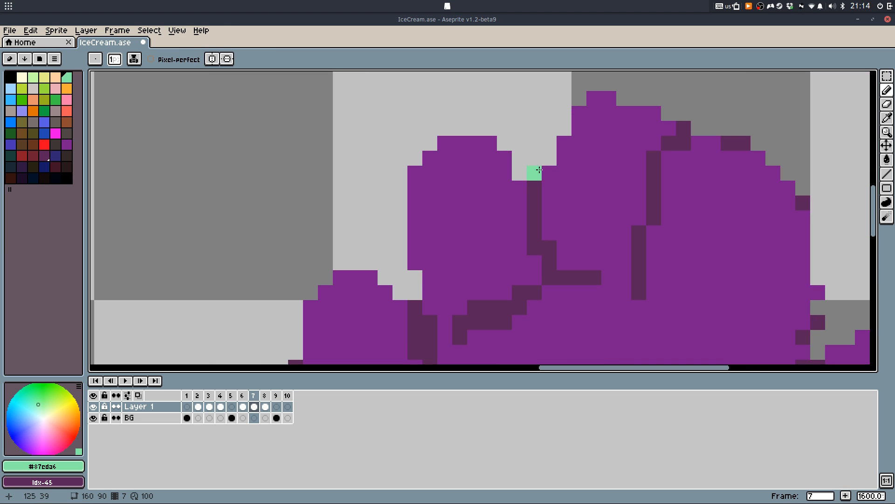
left_click(534, 176, "alt")
left_click(521, 174)
key("e")
left_click(528, 168)
key("q")
key("e")
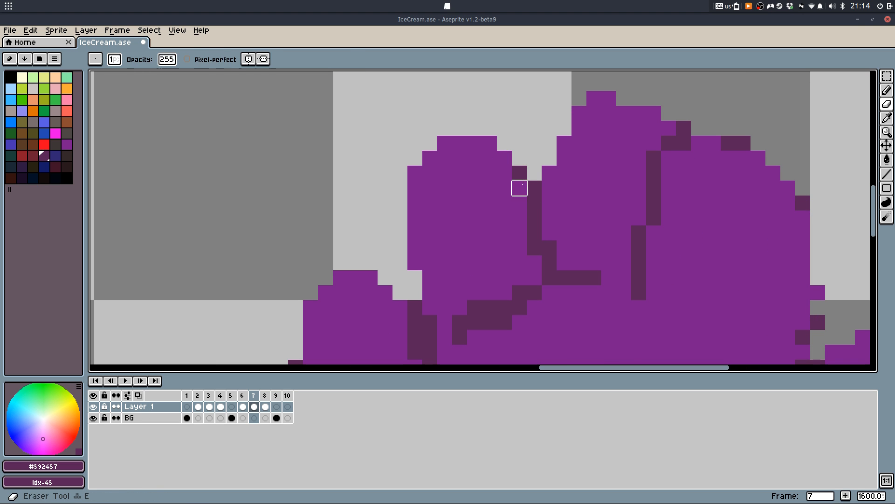
key("q")
left_click(522, 189)
key("e")
left_click(533, 187)
Add dark purple edge pixels around the tip of the hand's third finger and save the sprite
key("q")
left_click(549, 158)
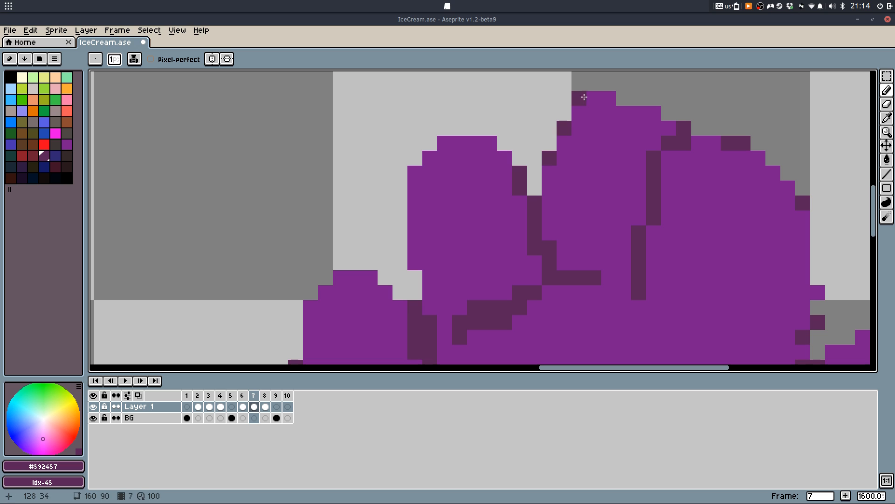
left_click(625, 97)
key("3")
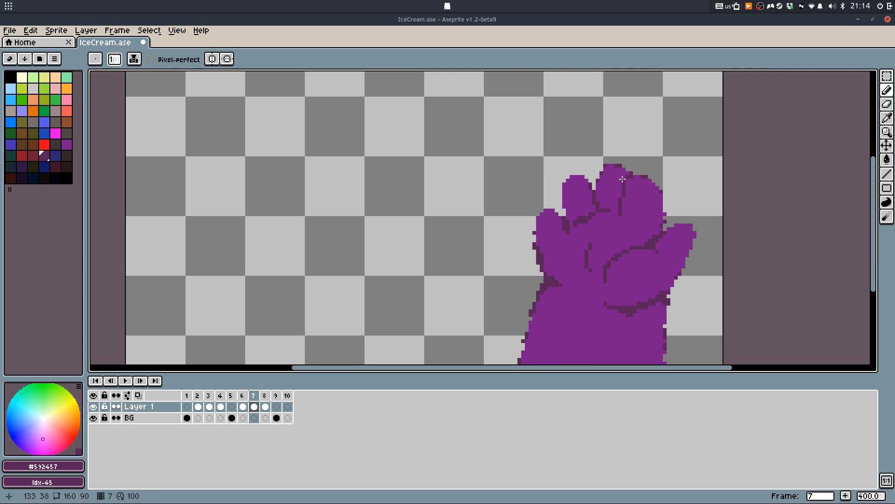
key("5")
left_click(612, 161, "alt")
left_click(613, 141)
left_click(625, 139, "alt")
key("3")
key("ctrl+s")
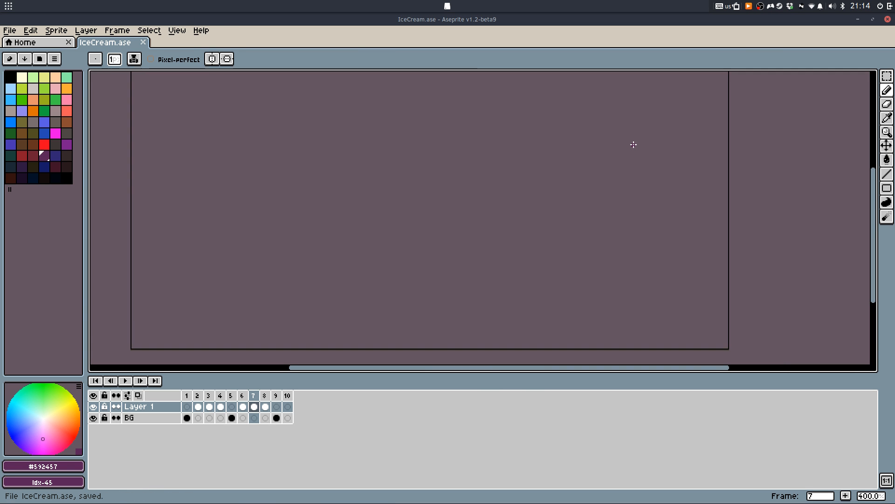
Erase the stray pixels beside the hand's outermost finger opposite the thumb and soften its rounded tip with dark purple pixels
scroll(551, 218, "up", 5)
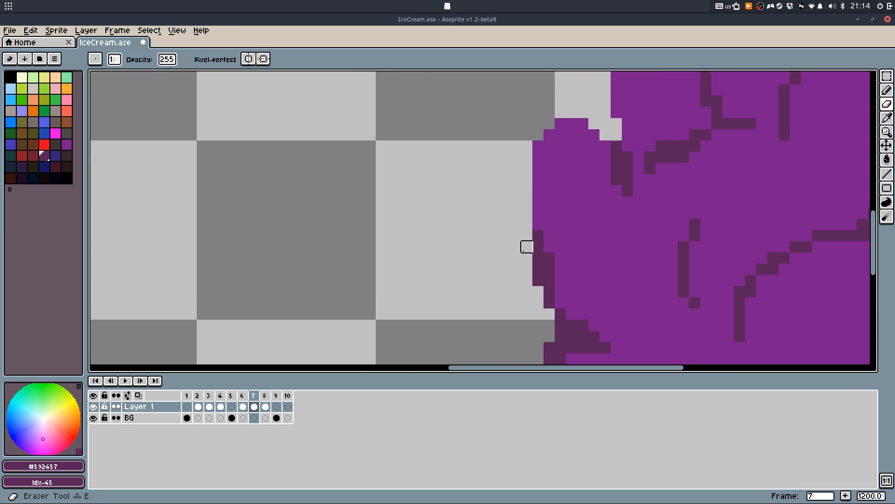
scroll(527, 246, "down", 2)
scroll(530, 210, "up", 2)
left_click(533, 214)
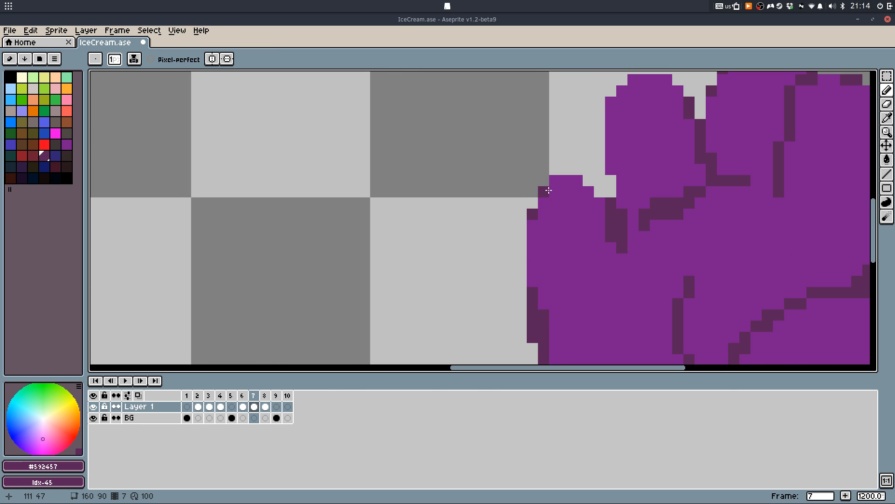
left_click(543, 180)
left_click(577, 180)
scroll(595, 187, "down", 3)
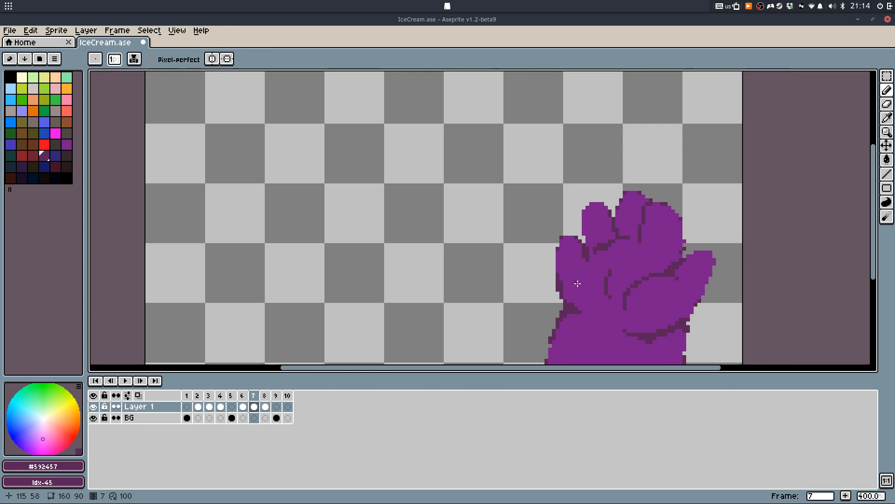
Round the purple hand's thumb tip by trimming its protruding pixels and adding a dark purple pixel at its inner corner
scroll(664, 155, "up", 3)
scroll(663, 156, "up", 1)
left_click(633, 139)
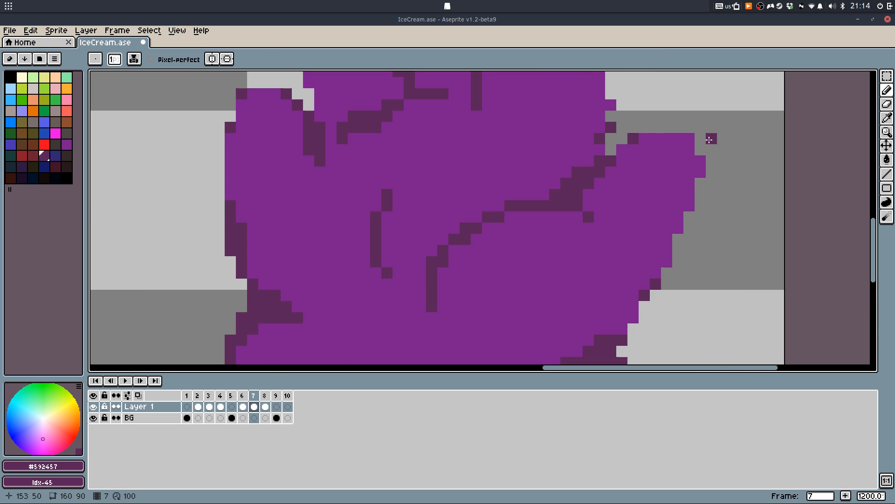
key("e")
left_click(690, 140)
left_click_drag(700, 161, 700, 172)
Smooth the stepped outer edge of the thumb with dark purple pixels and save the sprite
key("b")
left_click(690, 217)
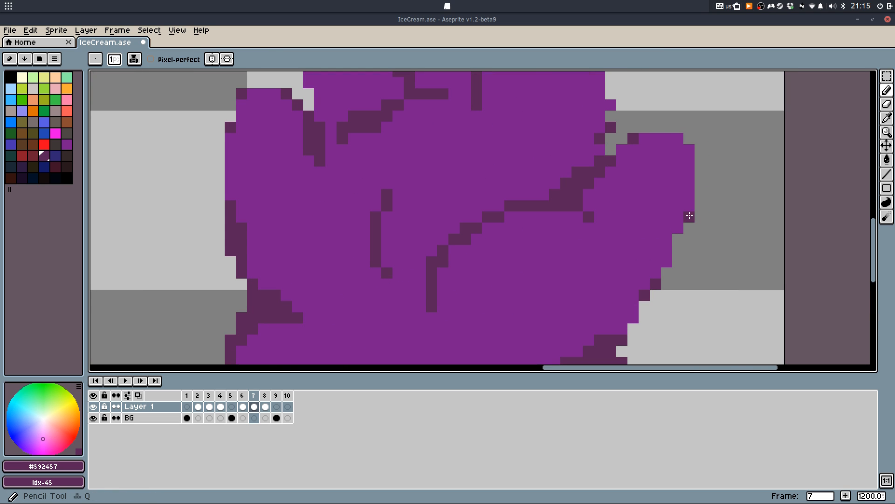
left_click(678, 240)
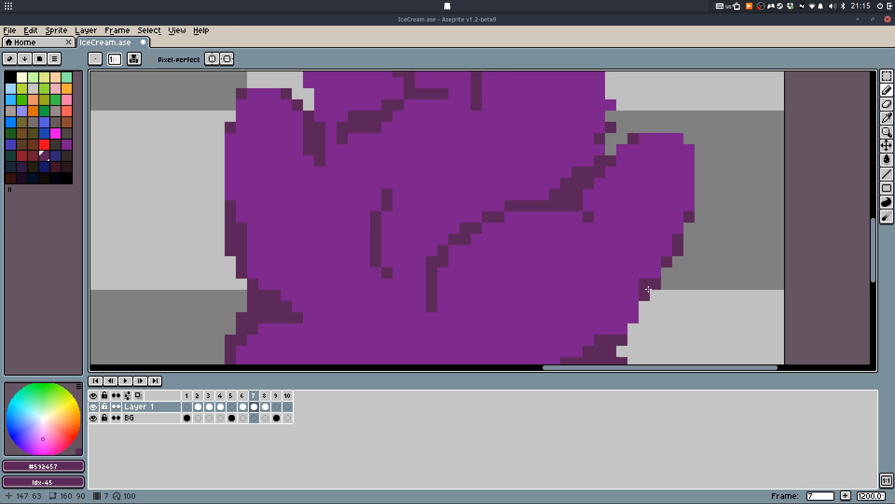
scroll(646, 285, "down", 5)
key("ctrl+s")
Erase the stray dark pixels along both edges of the purple forearm in frame 7
scroll(658, 322, "up", 1)
key("b")
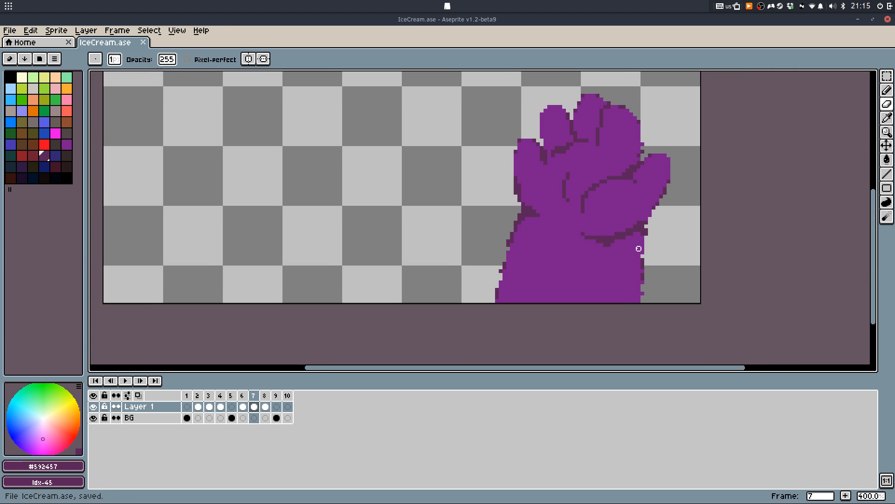
scroll(584, 289, "up", 1)
scroll(513, 275, "up", 1)
left_click(470, 262)
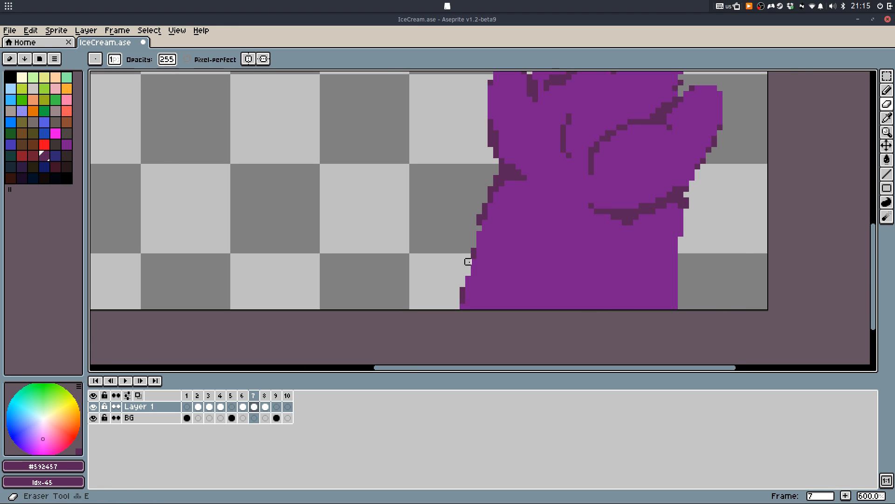
scroll(467, 259, "up", 1)
left_click_drag(460, 314, 468, 278)
Smooth the forearm's slanted outline up to the wrist using dark purple edge pixels and save the sprite
key("b")
key("e")
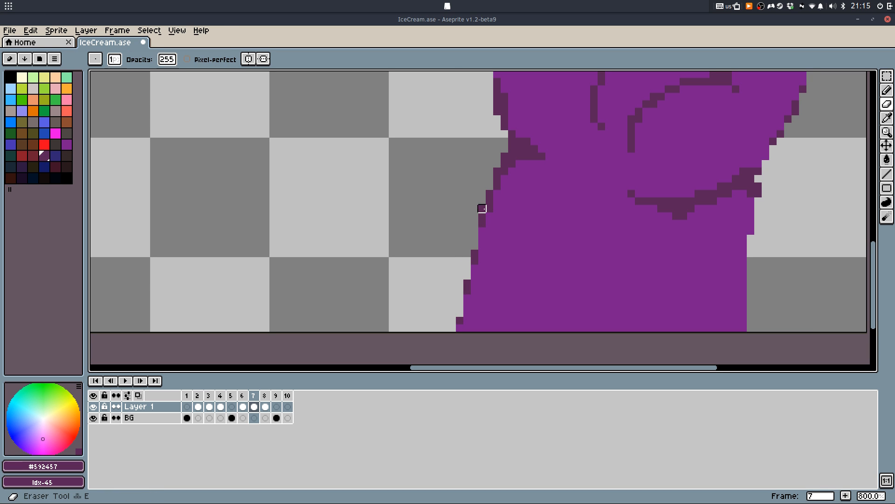
left_click_drag(482, 208, 489, 194)
key("b")
scroll(532, 184, "down", 4)
scroll(533, 184, "down", 1)
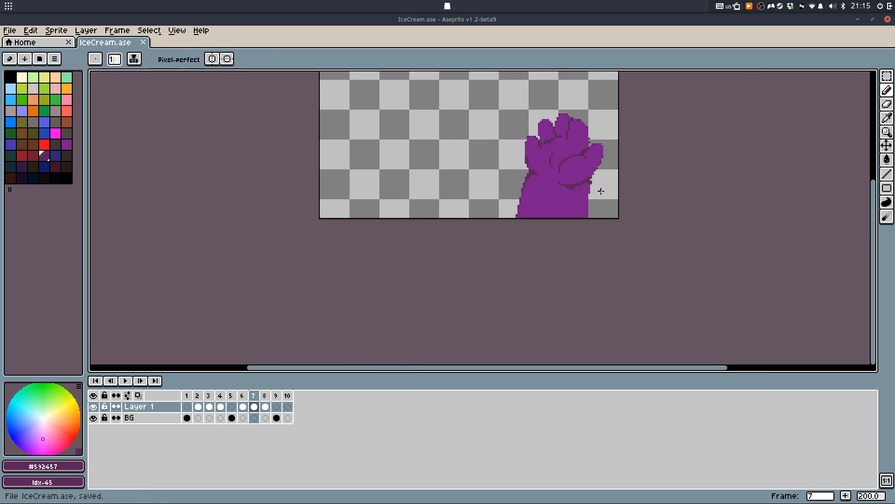
scroll(598, 190, "up", 3)
scroll(589, 187, "down", 1)
key("ctrl+s")
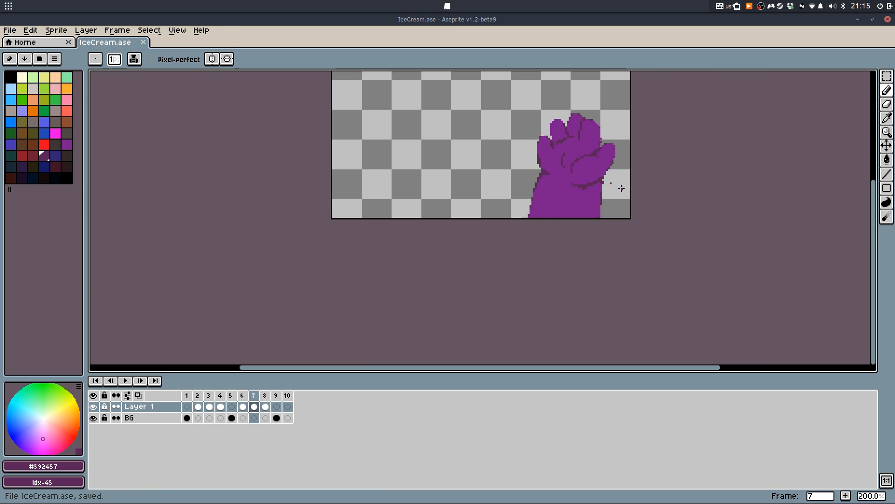
On frame 7, erase the stray pixels beside the purple hand and trim the wrist's right edge below the thumb
scroll(615, 186, "up", 2)
key("e")
scroll(593, 183, "down", 3)
key("b")
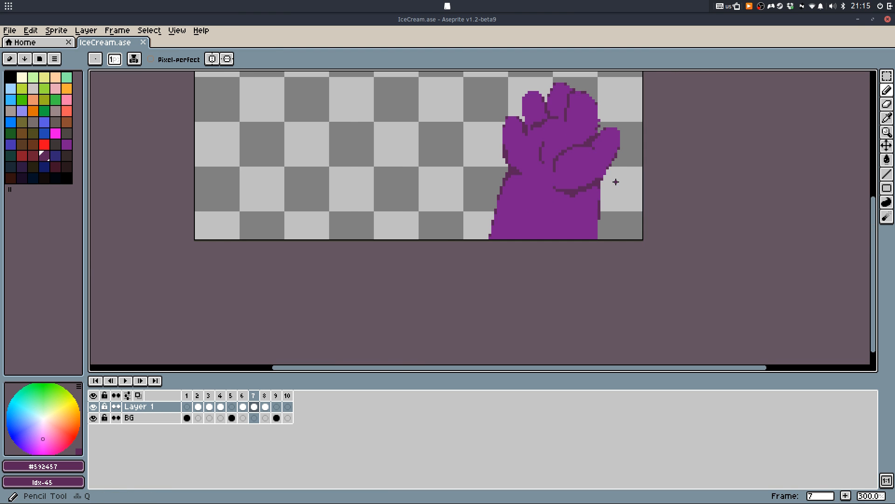
scroll(611, 182, "up", 4)
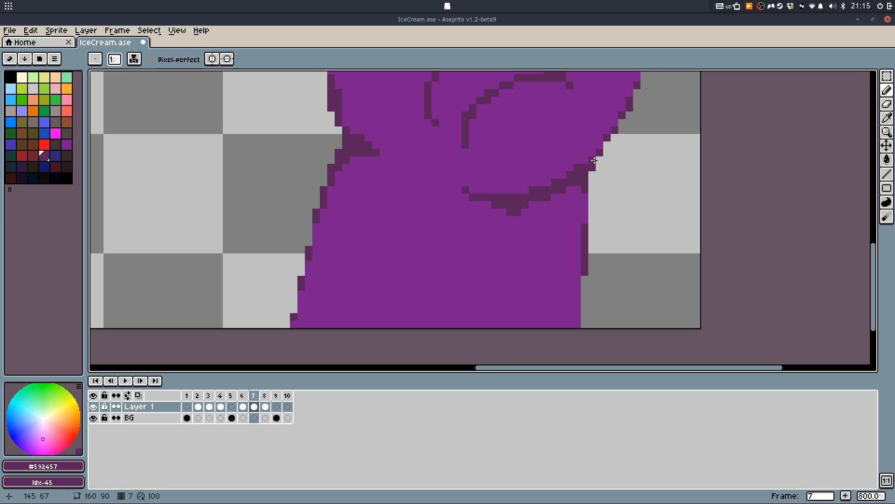
key("e")
left_click_drag(597, 182, 591, 298)
scroll(591, 297, "down", 1)
scroll(593, 294, "down", 3)
scroll(578, 200, "up", 4)
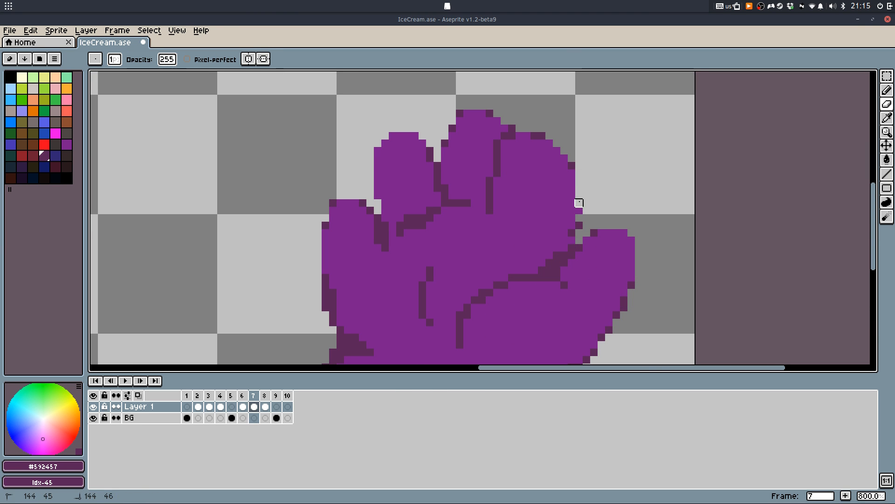
Trim the right edge of the purple hand's outermost finger, touch up its dark purple outline and save the sprite
left_click_drag(572, 166, 572, 180)
key("b")
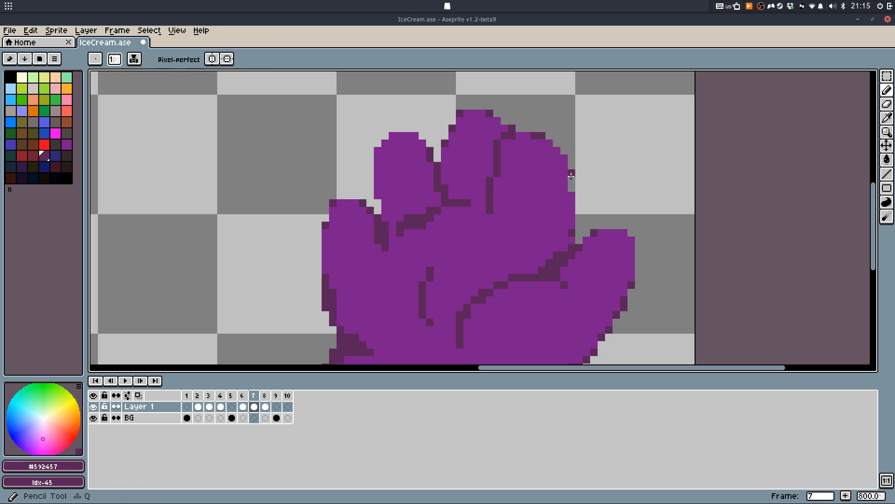
left_click(571, 188)
left_click(574, 220, "alt")
scroll(578, 220, "down", 2)
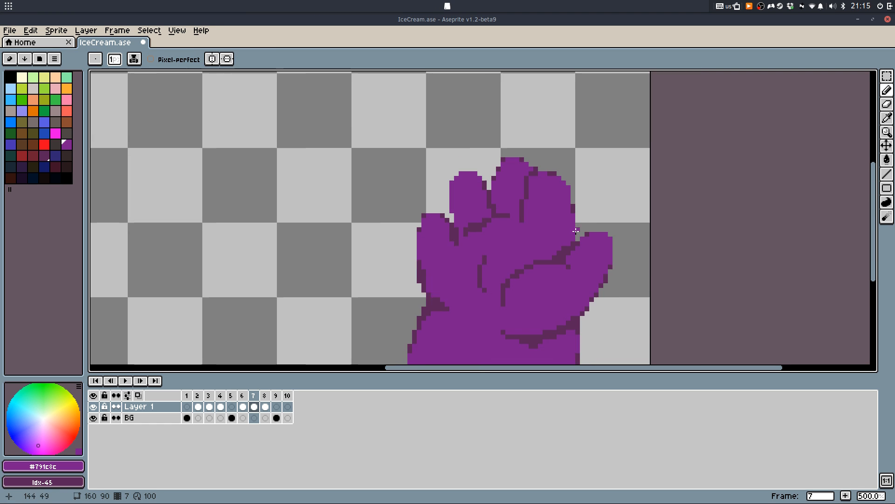
key("ctrl+s")
Stamp a green (Idx-13) circle with a 64 px round brush in the centre of empty frame 10 on Layer 1
scroll(582, 214, "down", 2)
key("Right")
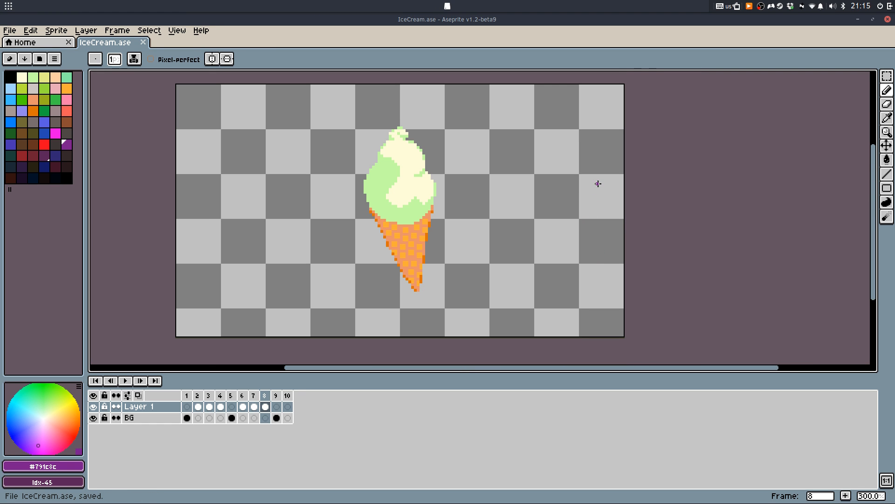
key("Right")
key("Left")
key("Right")
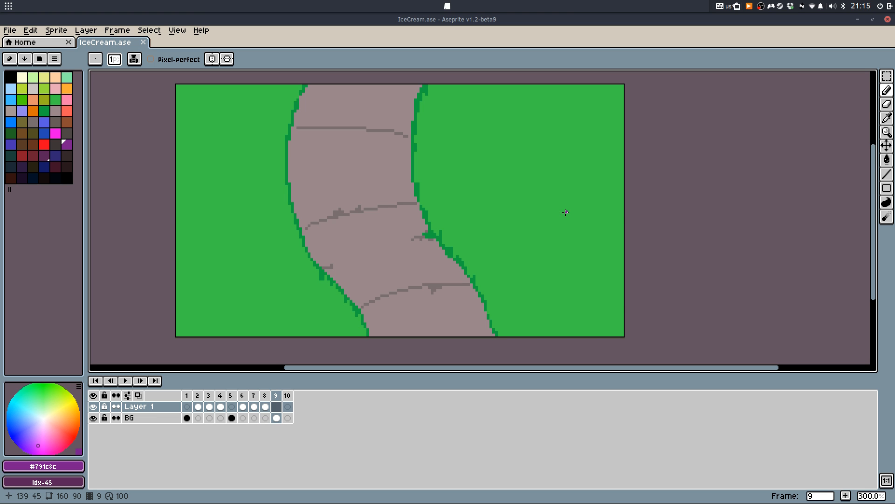
key("Right")
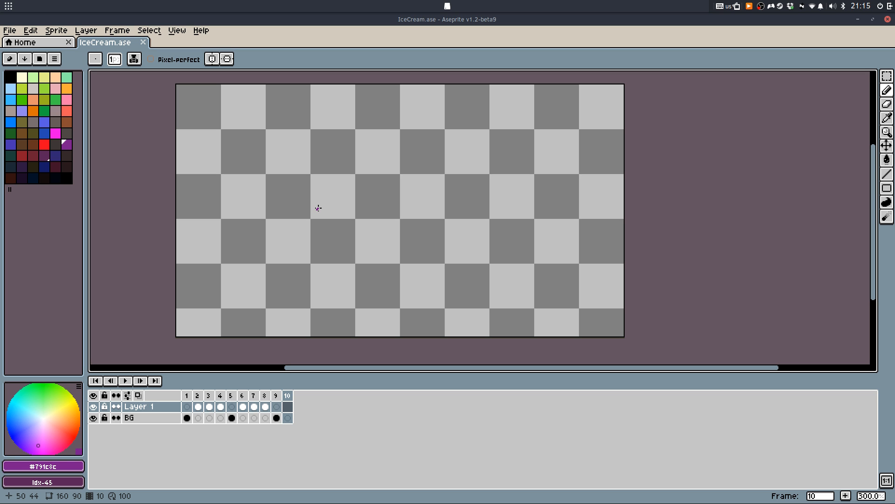
left_click(21, 99)
key("plus")
key("plus")
key("plus")
key("plus")
key("plus")
key("plus")
key("plus")
key("plus")
key("plus")
key("plus")
key("plus")
key("plus")
key("plus")
key("plus")
key("plus")
key("plus")
key("plus")
key("plus")
key("plus")
key("plus")
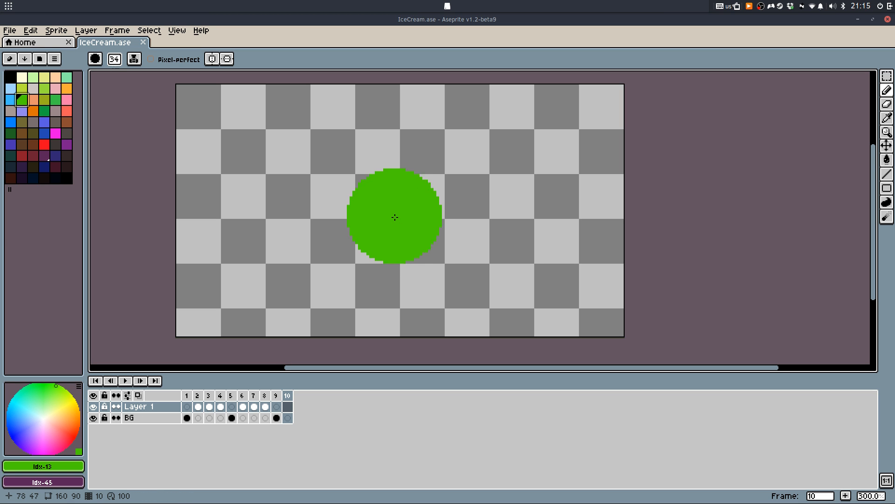
key("plus")
key("plus")
key("plus")
key("plus")
key("plus")
key("plus")
key("plus")
key("plus")
key("plus")
key("plus")
key("plus")
key("plus")
key("plus")
key("plus")
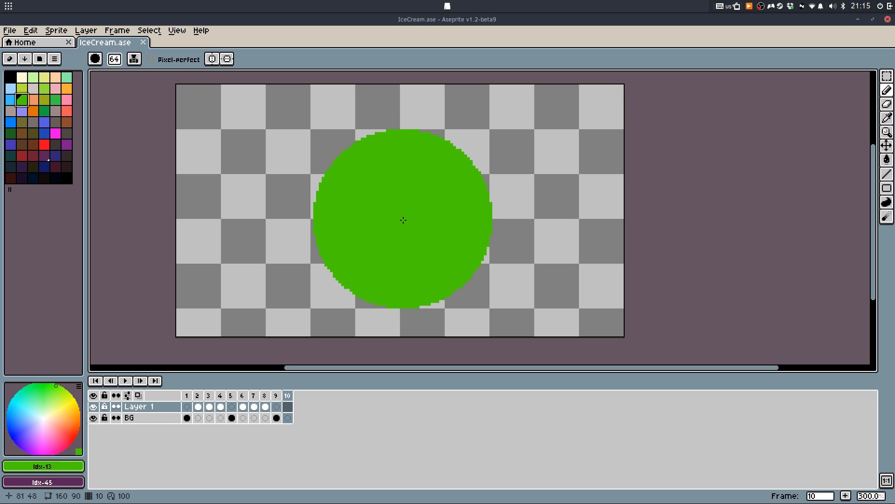
left_click(401, 220)
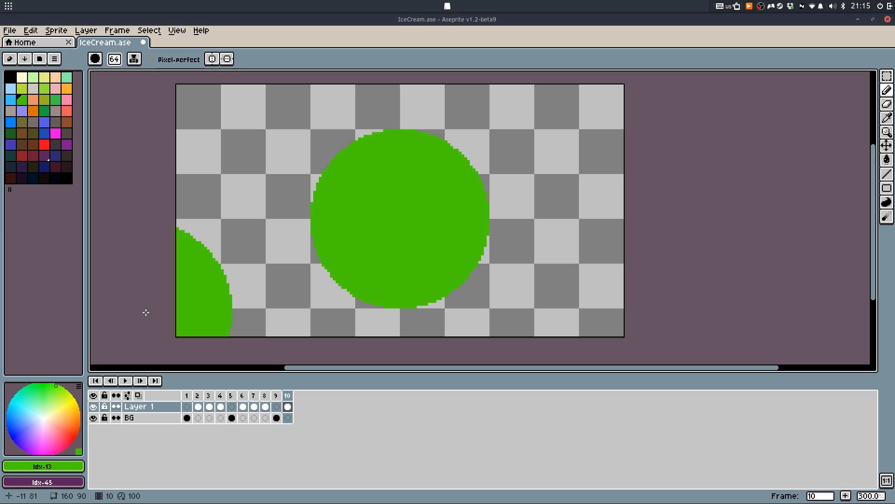
Reduce the pencil brush size to 1 px
key("minus")
key("minus")
key("minus")
key("minus")
key("minus")
key("minus")
key("minus")
key("minus")
key("minus")
key("minus")
key("minus")
key("minus")
key("minus")
key("minus")
key("minus")
key("minus")
key("minus")
key("minus")
key("minus")
key("minus")
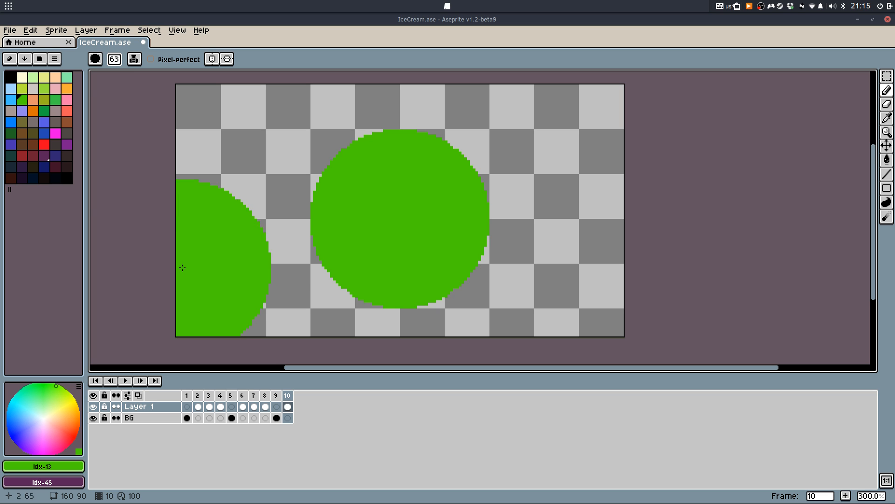
key("minus")
key("minus")
key("minus")
key("minus")
key("minus")
key("minus")
key("minus")
key("minus")
key("minus")
key("minus")
key("minus")
key("minus")
key("minus")
key("minus")
key("minus")
key("minus")
key("minus")
key("minus")
key("minus")
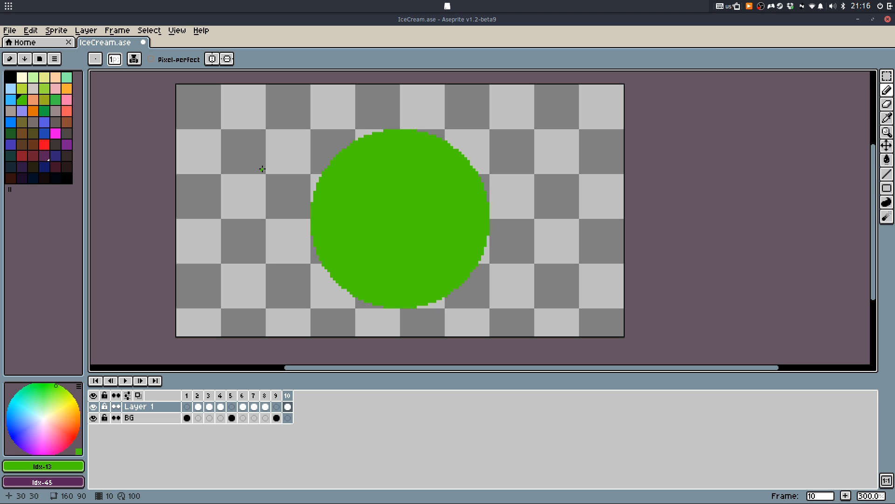
Go through the first frames to frame 6 with the green hand holding the ice cream and duplicate that frame
left_click(186, 396)
left_click(197, 395)
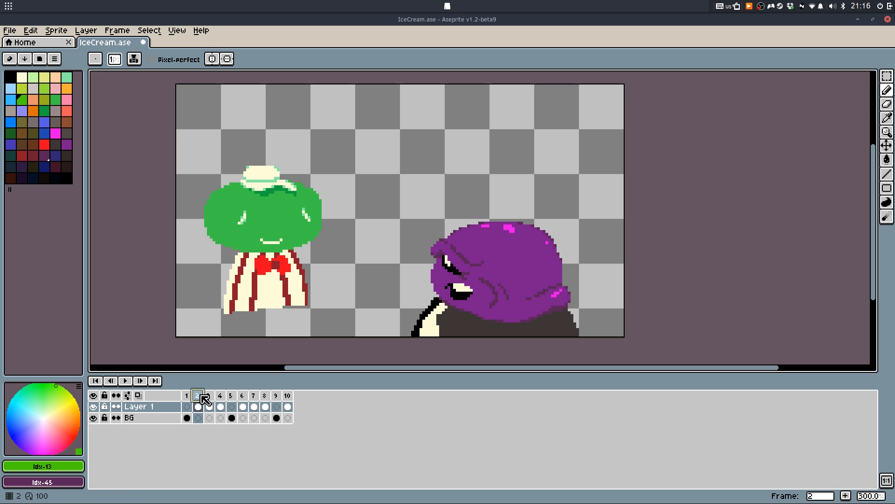
left_click(210, 396)
left_click(220, 395)
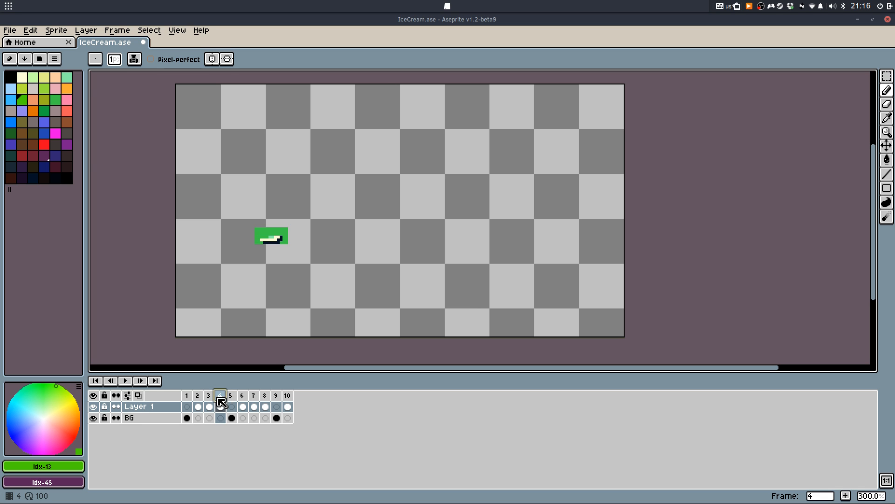
left_click(233, 396)
left_click(243, 396)
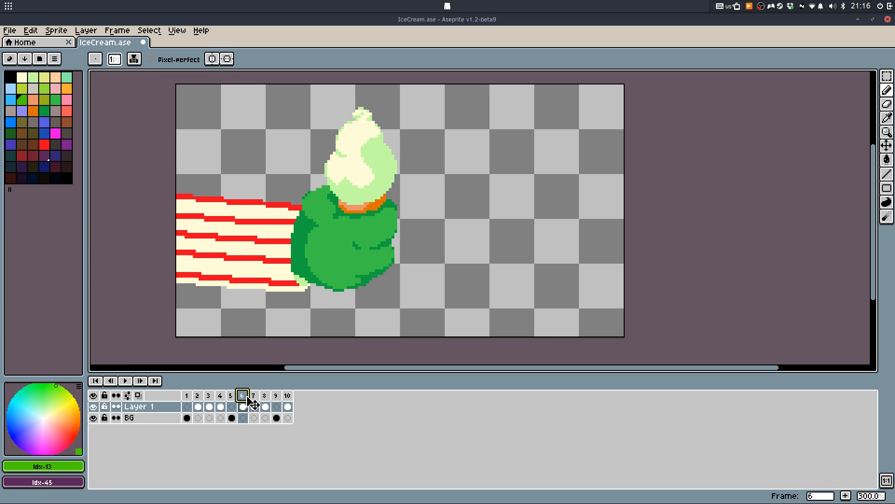
key("alt+n")
Delete the ice cream scoop above the green hand on frame 6 and erase its leftover pixels near the cone
key("m")
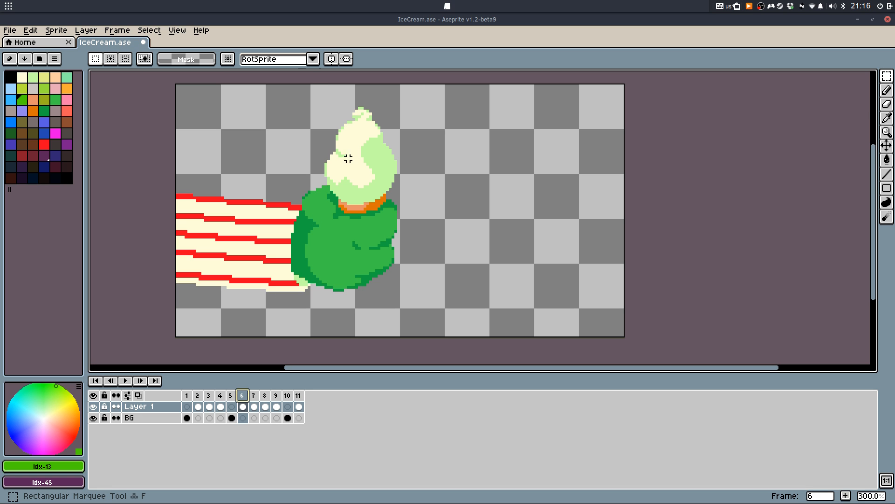
left_click_drag(313, 90, 400, 180)
key("Delete")
scroll(330, 184, "up", 4)
key("e")
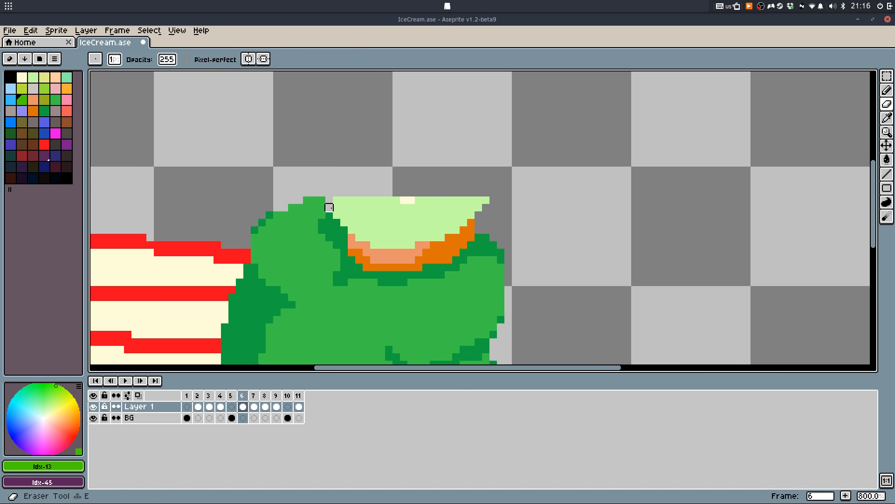
mouse_move(330, 207)
left_mouse_down()
mouse_move(395, 212)
mouse_move(494, 198)
mouse_move(366, 200)
mouse_move(464, 205)
mouse_move(372, 206)
mouse_move(344, 221)
mouse_move(458, 222)
mouse_move(459, 212)
left_mouse_up()
Outline an elliptical cone rim above the green hand in the cone's dark orange (#de7208)
key("b")
left_click(470, 223, "alt")
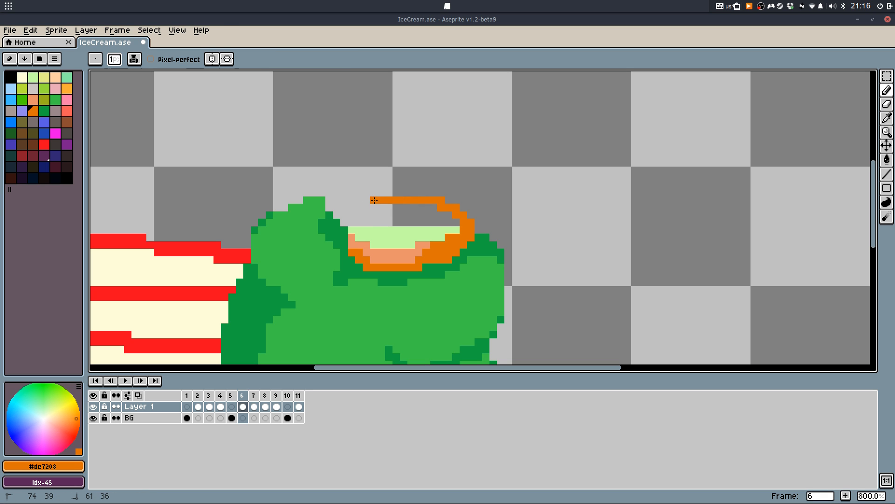
mouse_move(339, 216)
left_mouse_down()
mouse_move(351, 245)
mouse_move(350, 234)
mouse_move(393, 249)
left_mouse_up()
left_click_drag(398, 253, 381, 252)
Fill the inside of the cone opening with dark orange, replacing the remaining light green
left_click(390, 242, "alt")
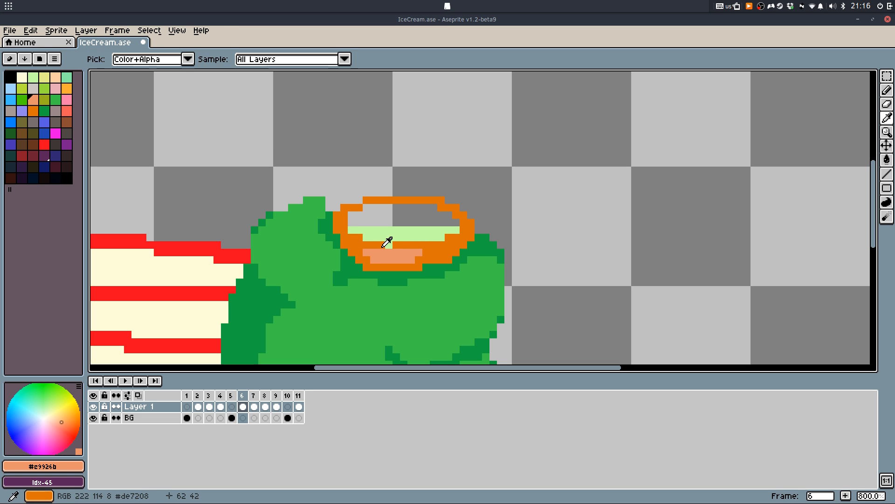
key("g")
left_click(390, 243)
left_click(394, 216)
scroll(391, 238, "up", 3)
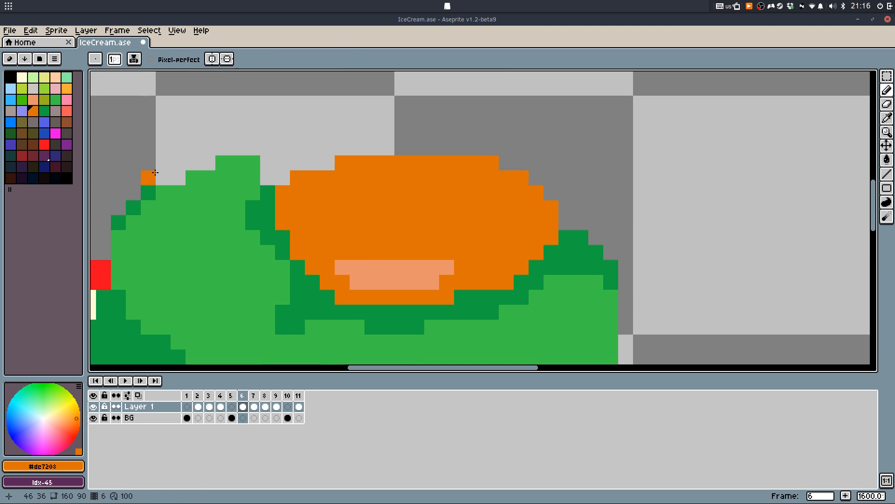
Extend the light orange (#e9926b) highlight along the front lower rim of the cone opening to both sides
left_click(359, 264, "alt")
left_click_drag(328, 252, 314, 253)
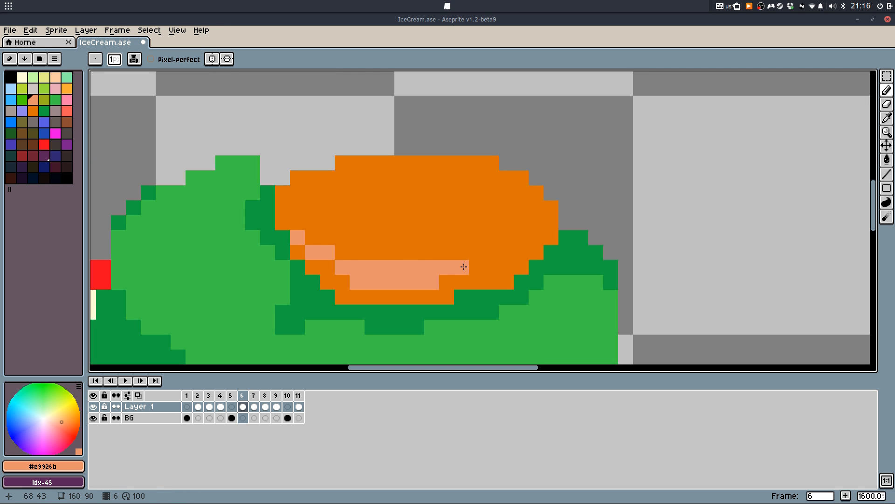
left_click_drag(463, 266, 520, 248)
left_click(536, 218, "alt")
left_click(550, 237)
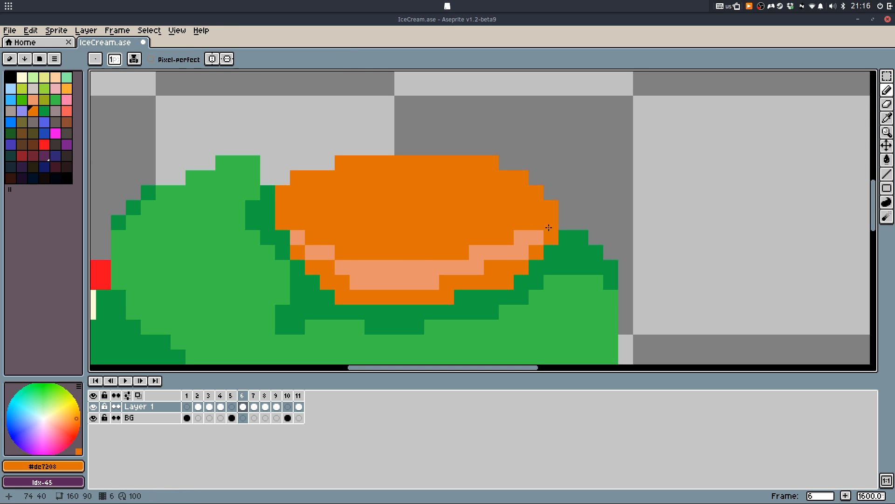
Continue the light orange highlight around the right, back and left rim of the cone opening and save the sprite
left_click(551, 222, "alt")
left_click(550, 206)
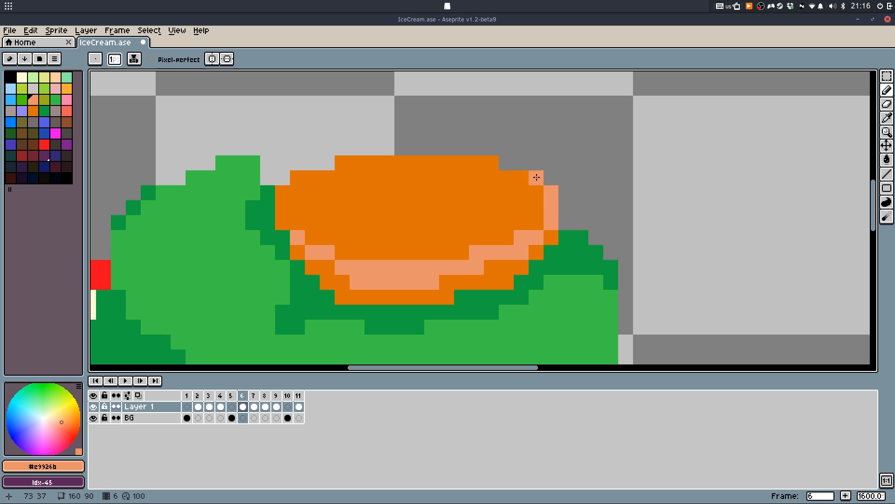
key("ctrl+z")
left_click(552, 194, "alt")
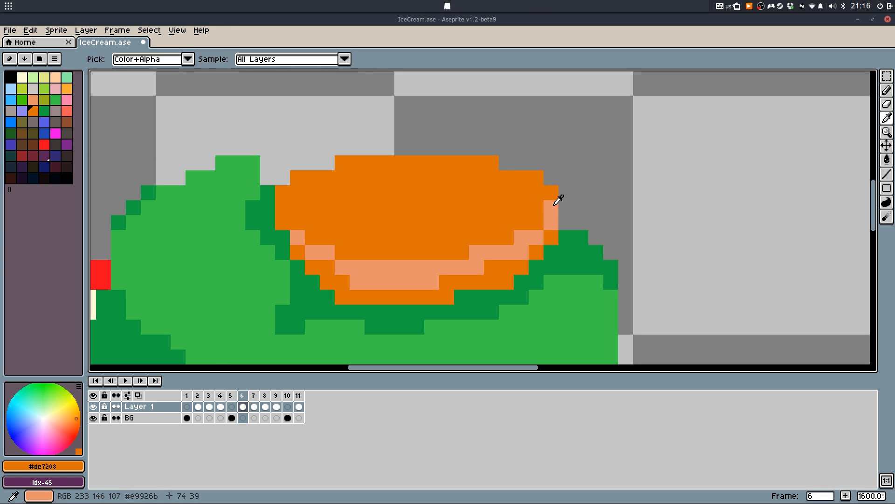
left_click(558, 199, "alt")
left_click(543, 193)
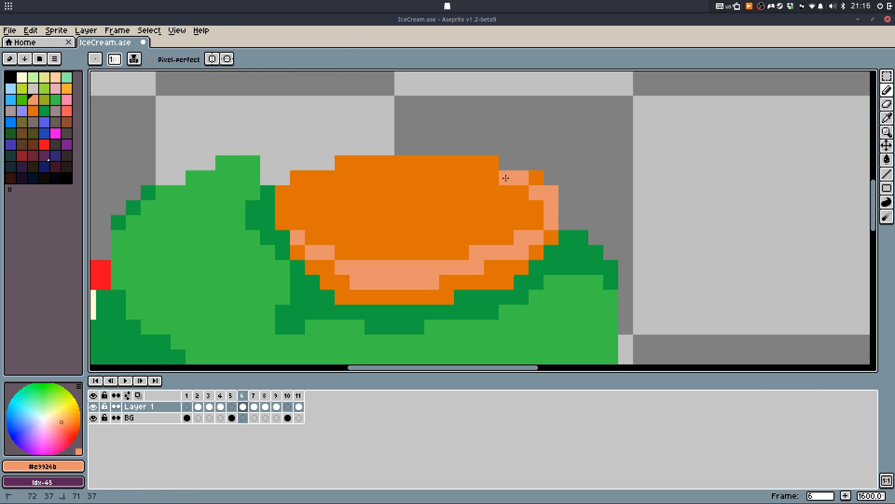
left_click_drag(476, 168, 364, 168)
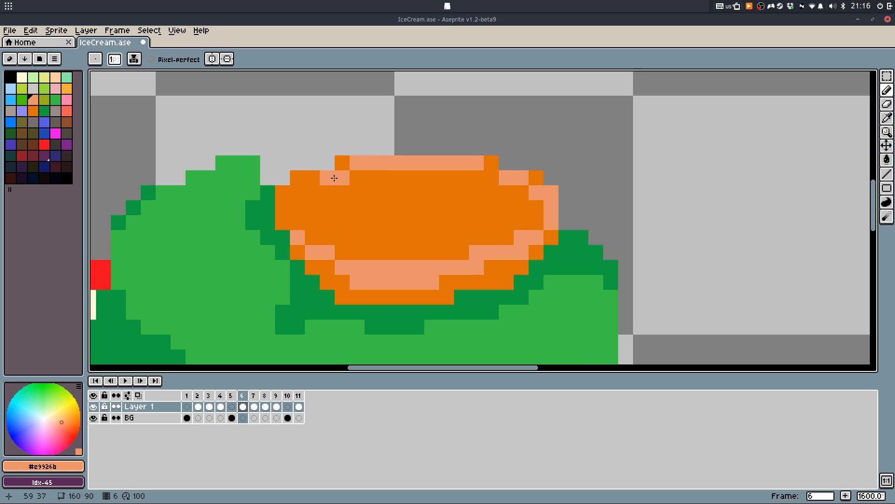
left_click_drag(304, 183, 282, 203)
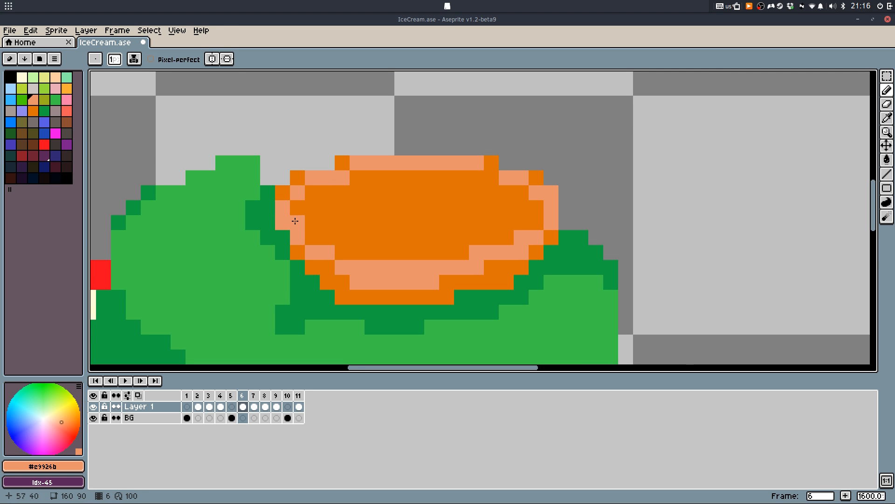
scroll(295, 221, "down", 8)
key("ctrl+s")
scroll(304, 192, "up", 3)
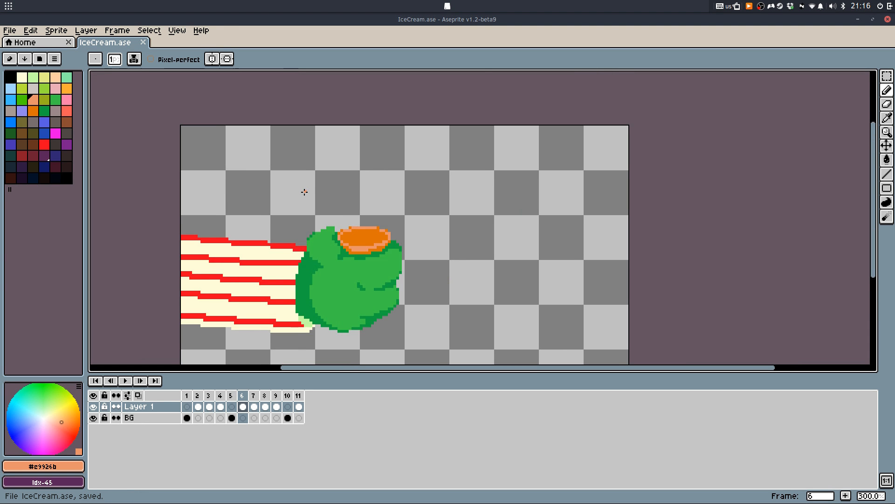
Insert an empty frame after frame 7 and move it in front of frame 7
left_click_drag(304, 191, 356, 163)
right_click(242, 396)
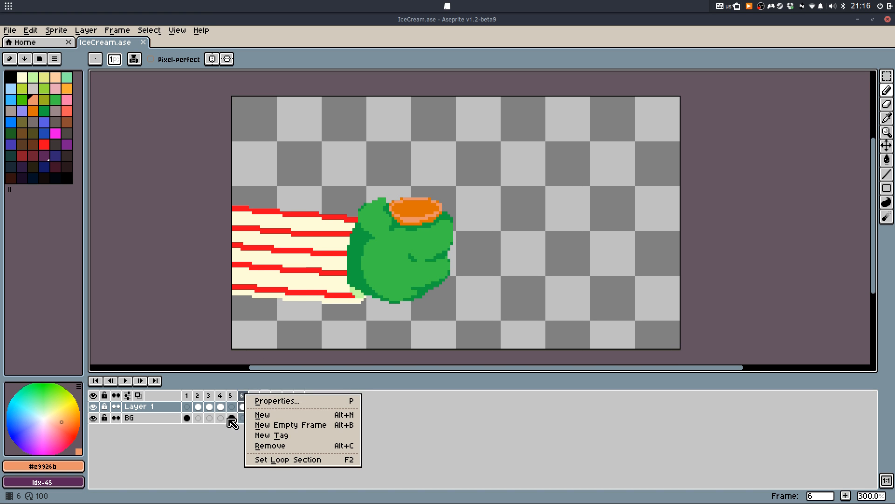
left_click(236, 396)
left_click(232, 396)
key("Right")
key("Right")
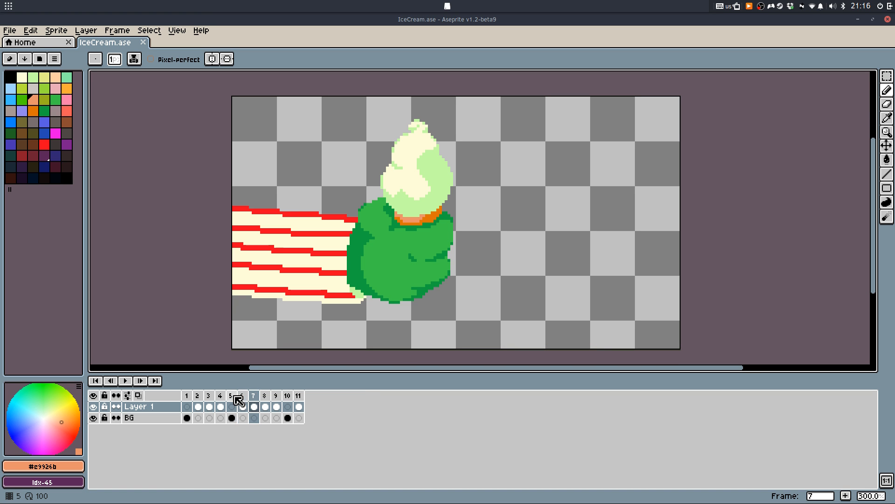
right_click(254, 402)
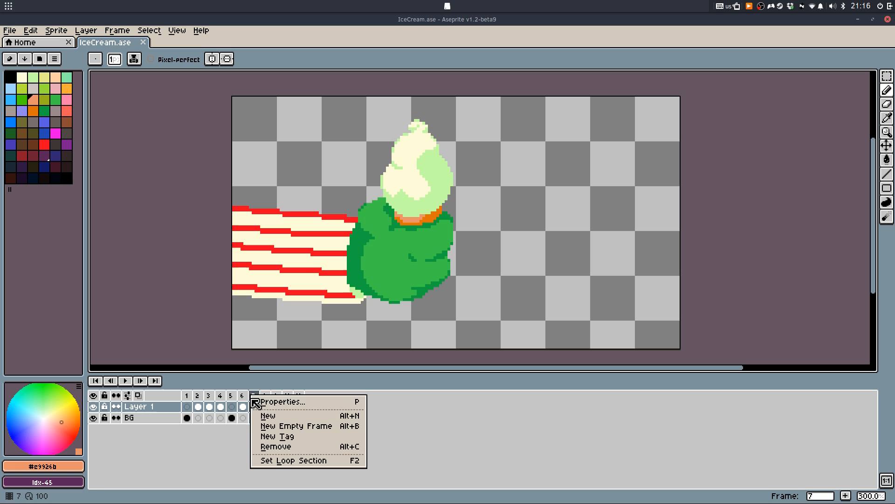
left_click(275, 426)
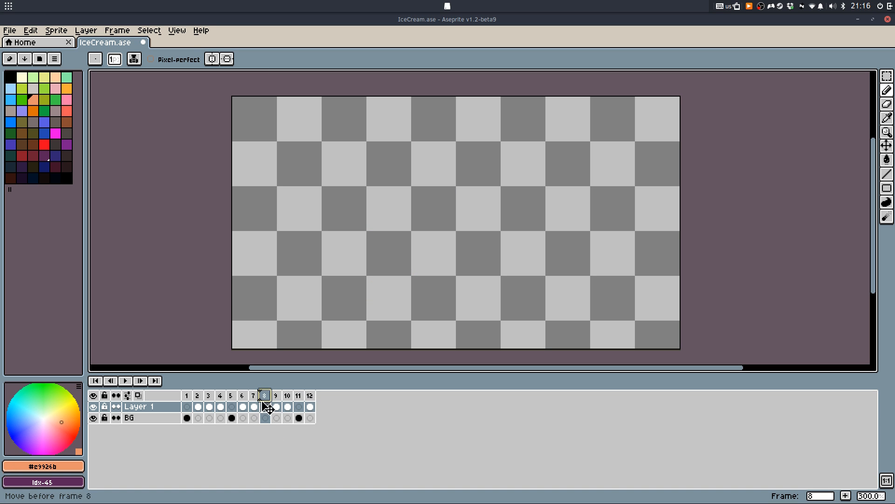
left_click_drag(268, 409, 254, 418)
Fill the BG layer of the empty frame 7 with dark navy (Idx-56)
key("g")
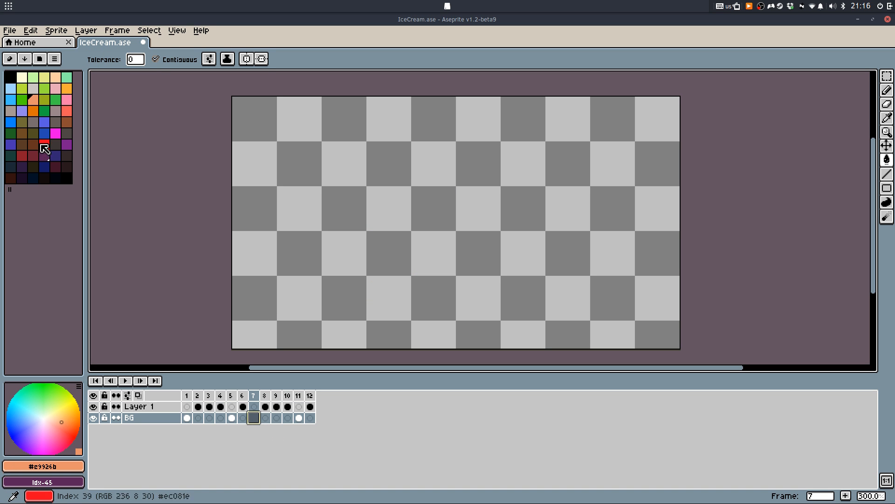
left_click(33, 178)
left_click(252, 327)
key("b")
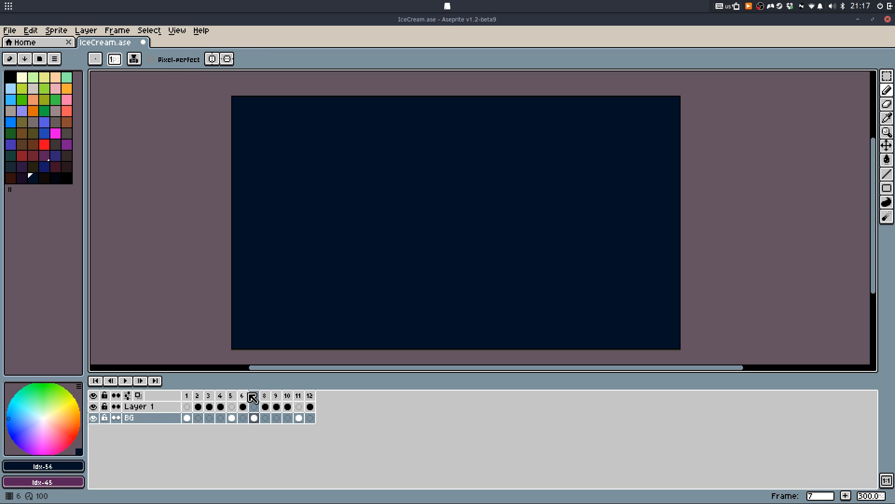
Outline and fill a dark brown (Idx-47) slanted panel about 95 by 29 px in the upper right of frame 7
left_click(66, 155)
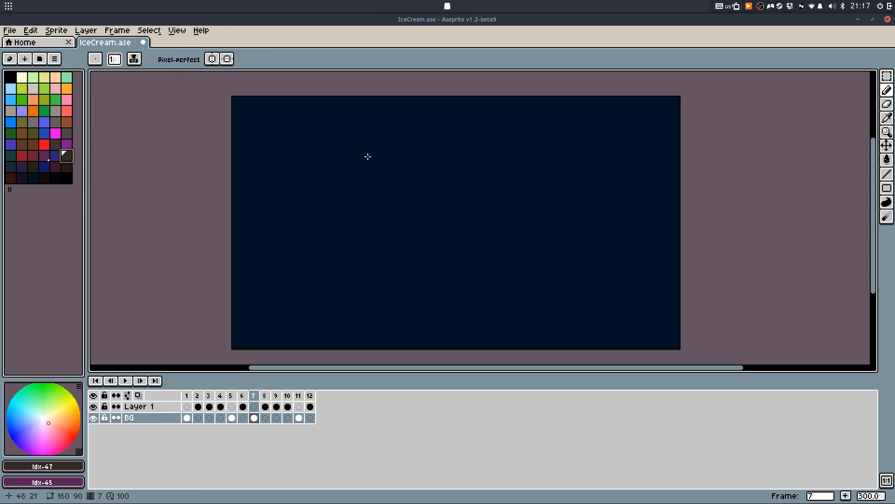
key("l")
left_click_drag(382, 96, 379, 184)
key("ctrl+z")
mouse_move(444, 89)
left_mouse_down()
mouse_move(402, 198)
mouse_move(687, 184)
mouse_move(622, 176)
mouse_move(665, 167)
left_mouse_up()
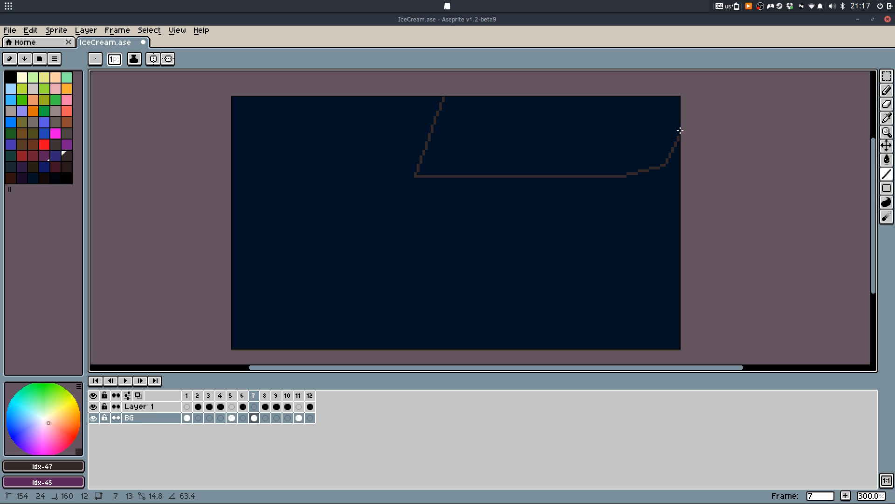
key("g")
left_click(604, 158)
scroll(611, 147, "up", 2)
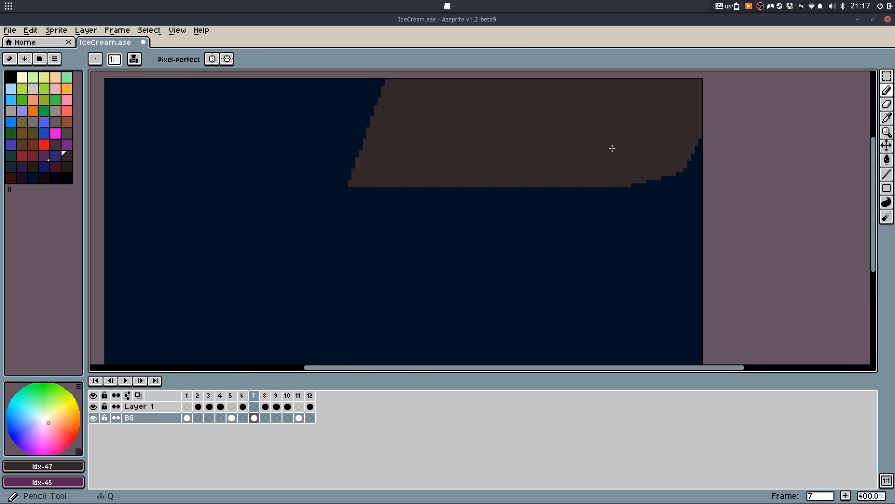
Recolour the slanted panel with the slightly lighter grey-brown Idx-40
key("b")
left_click(57, 145)
key("g")
left_click(298, 175)
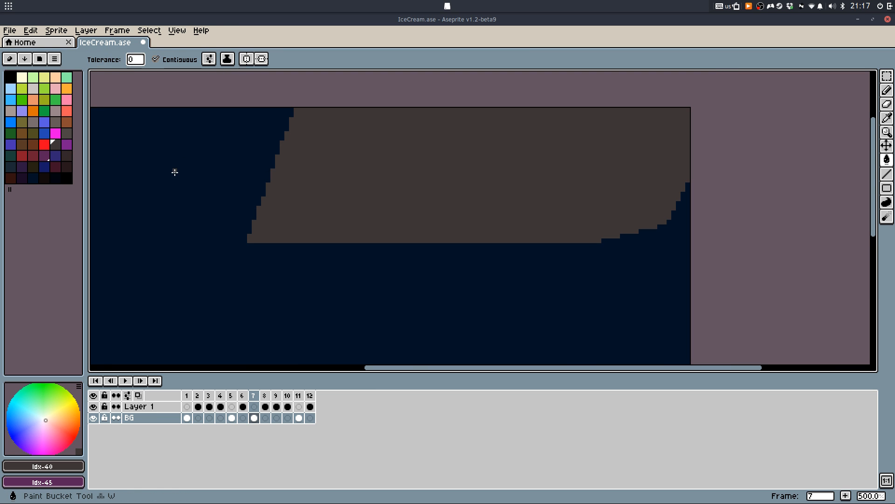
Add a lighter front face in Idx-28 to the panel, bounded by two slanted lines and leaving darker strips at both ends
key("b")
left_click(67, 134)
left_click(56, 121)
key("z")
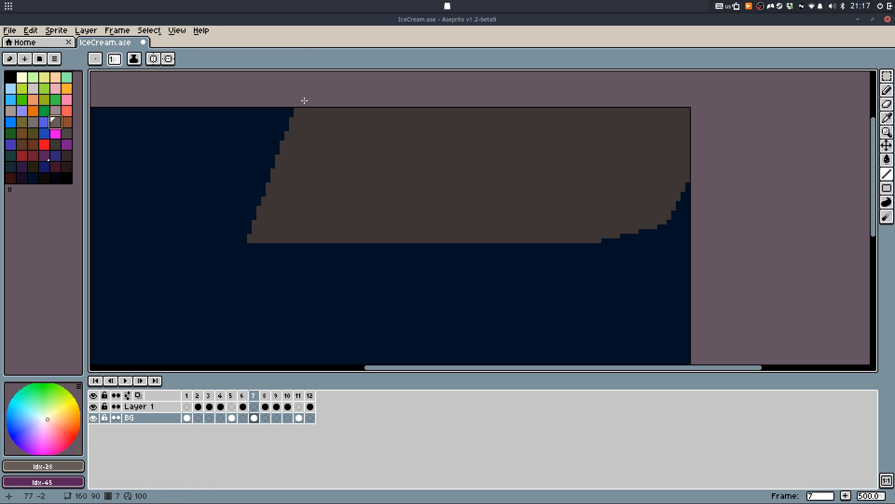
left_click_drag(304, 101, 257, 241)
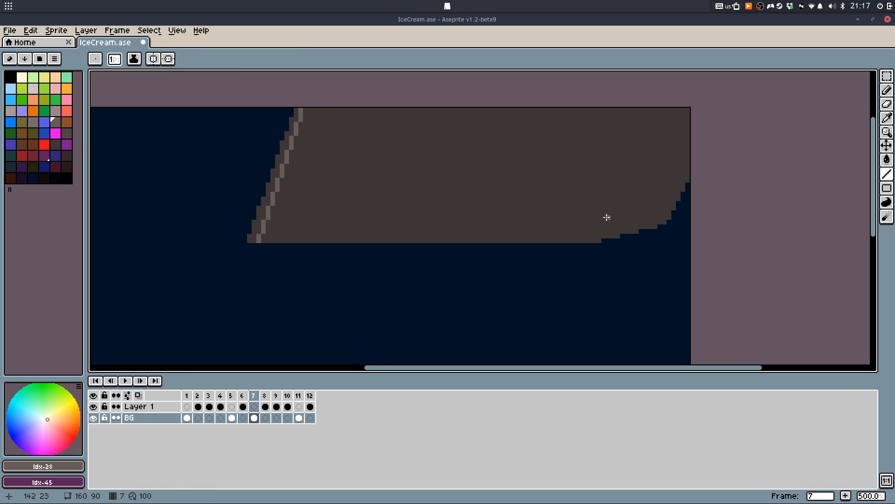
left_click_drag(582, 239, 630, 99)
key("g")
left_click(479, 230)
key("b")
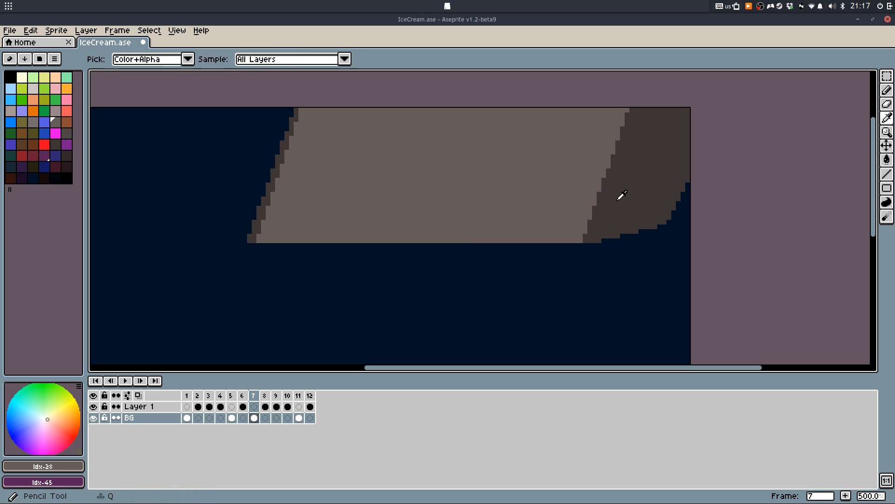
Draw a dark blue (Idx-51) downward-pointing triangle on the panel's face, fill it solid and save the sprite
left_click_drag(377, 202, 478, 186)
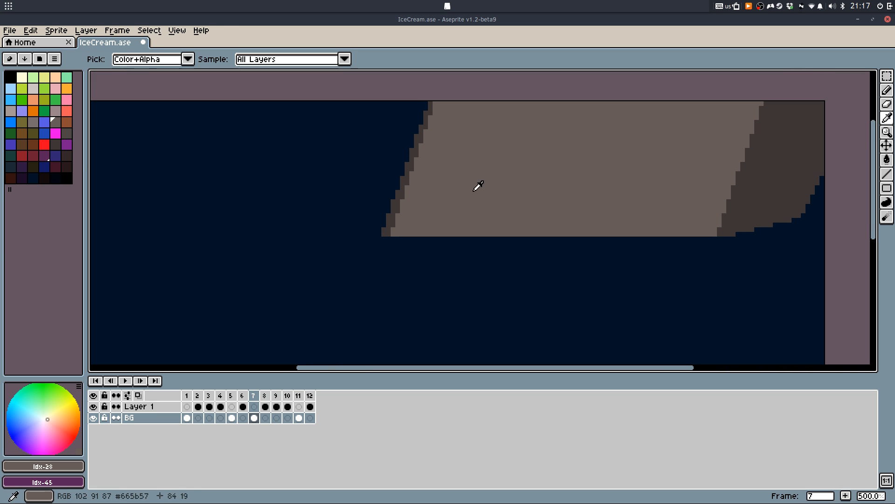
left_click(44, 167)
key("l")
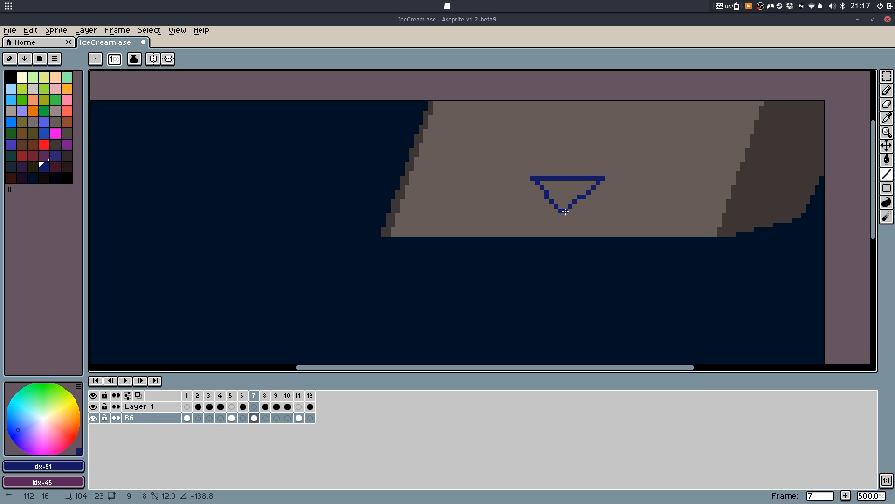
scroll(591, 182, "up", 3)
left_click(630, 168, "alt")
mouse_move(632, 170)
left_mouse_down()
mouse_move(562, 172)
mouse_move(594, 183)
mouse_move(533, 186)
mouse_move(549, 174)
left_mouse_up()
left_click(541, 170, "alt")
left_click(562, 154, "alt")
left_click(536, 181, "alt")
key("w")
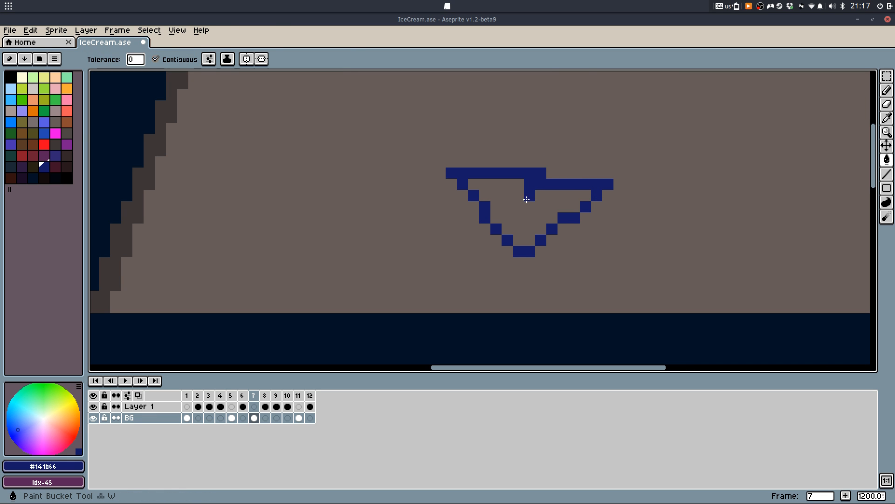
left_click(526, 200)
scroll(527, 200, "down", 6)
key("ctrl+s")
scroll(589, 205, "up", 1)
key("b")
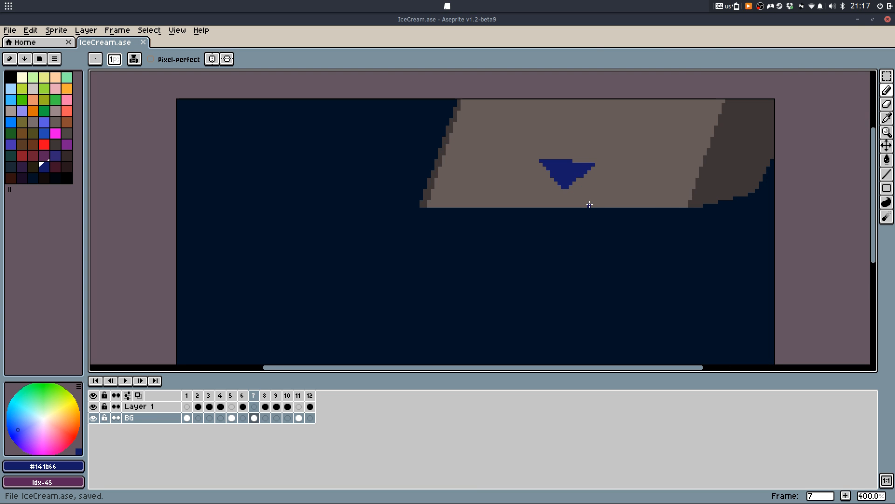
Shift the panel's slanted left edge about 12 px to the right to narrow the panel
left_click_drag(579, 229, 570, 199)
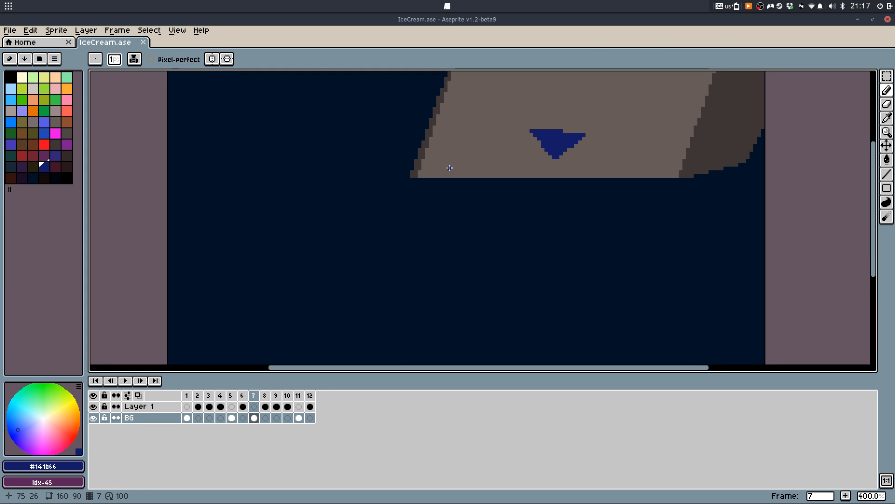
left_click_drag(440, 165, 436, 191)
key("m")
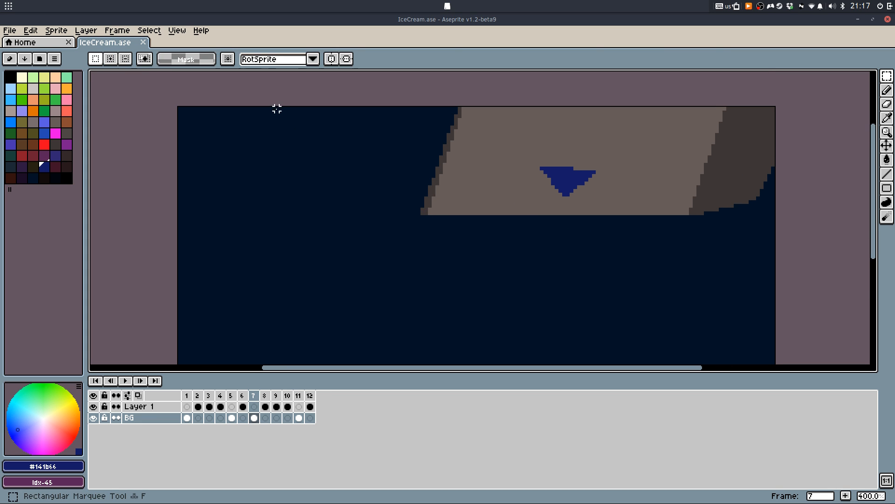
left_click_drag(280, 89, 497, 291)
left_click_drag(434, 216, 476, 220)
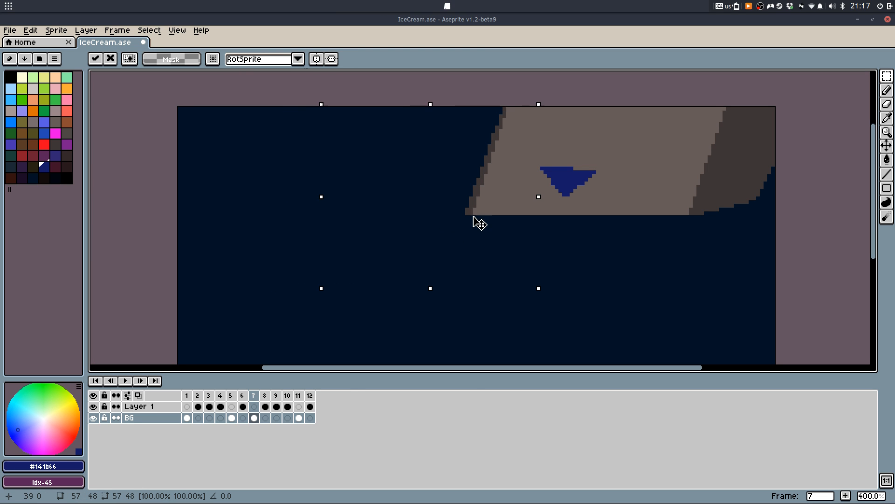
key("ctrl+d")
Shift the panel's left edge together with the blue triangle about 11 px further right and save the sprite
left_click_drag(379, 93, 611, 272)
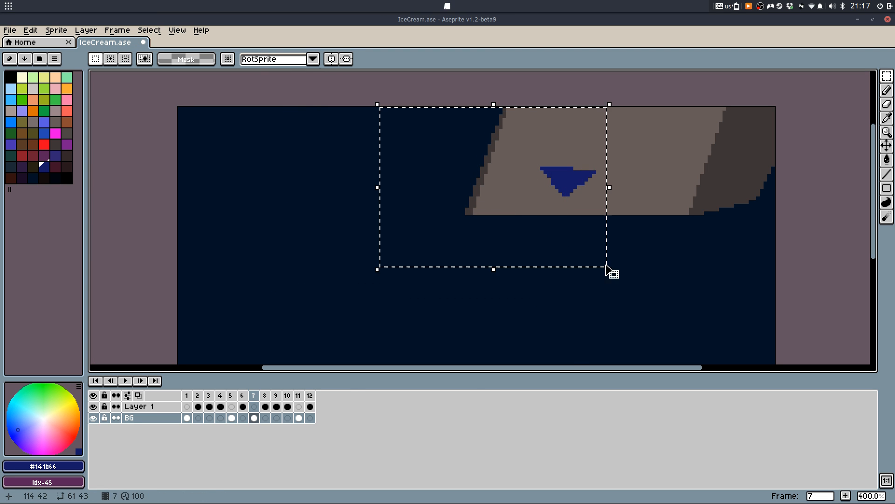
left_click_drag(556, 231, 612, 227)
left_click(798, 295)
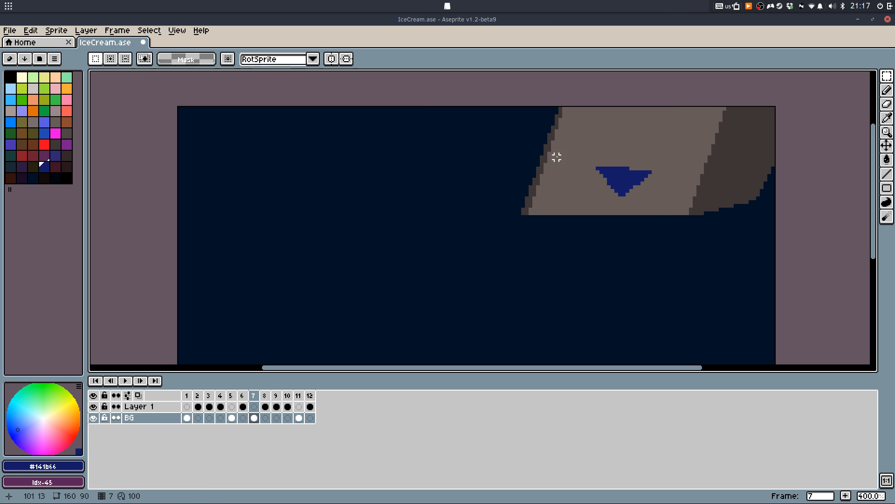
key("ctrl+z")
left_click_drag(606, 179, 598, 178)
key("ctrl+z")
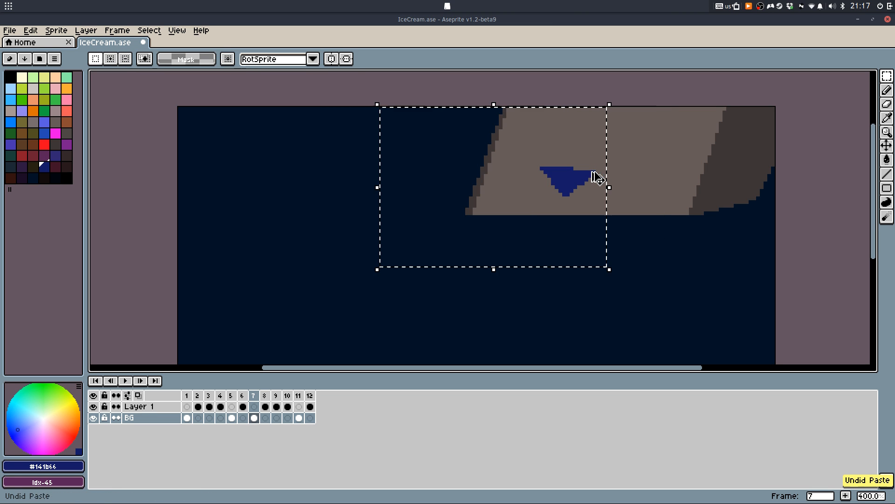
key("ctrl+y")
left_click_drag(690, 105, 470, 276)
left_click_drag(613, 180, 600, 182)
left_click(742, 176)
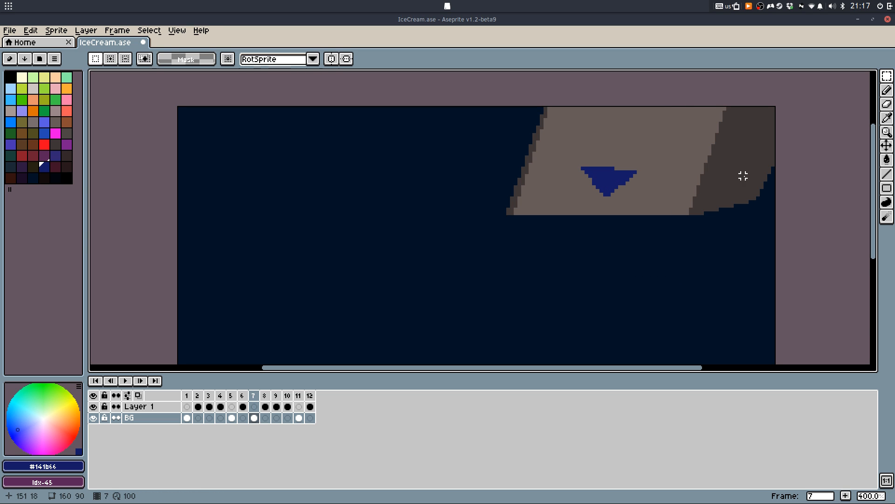
key("ctrl+s")
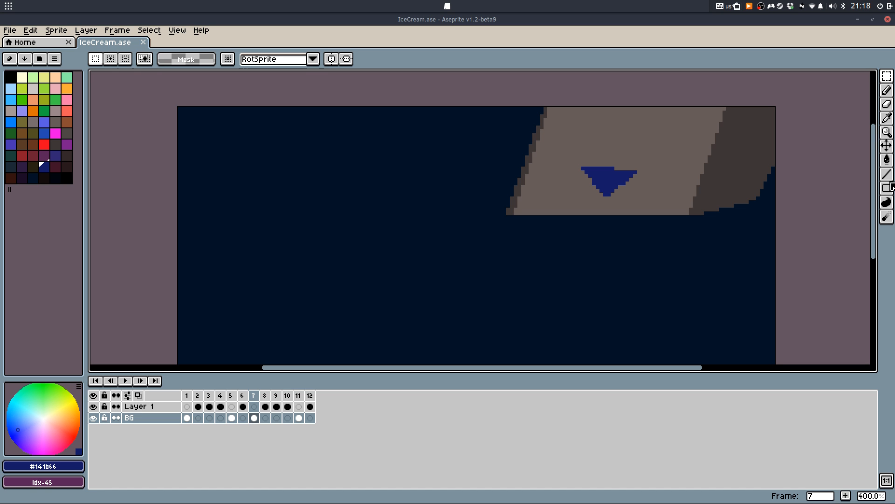
left_click_drag(701, 151, 693, 134)
key("b")
key("alt")
left_click(694, 137, "alt")
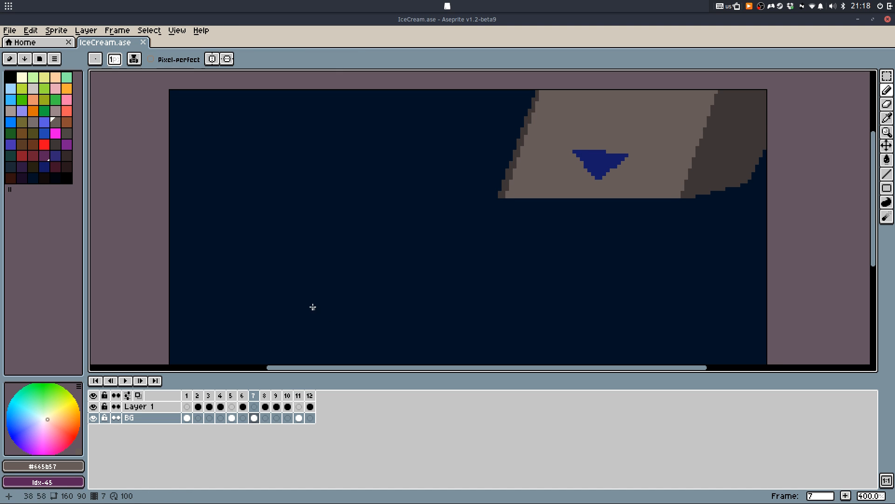
left_click(527, 124, "alt")
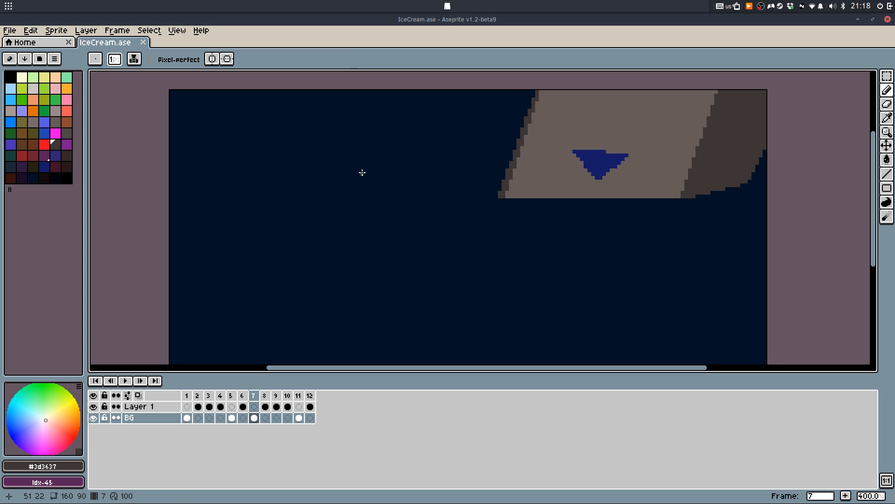
Stamp a dark red (Idx-43) circle about 19 px wide on the navy area beside the panel
key("plus")
key("plus")
key("plus")
key("plus")
key("plus")
key("plus")
key("plus")
key("plus")
key("plus")
key("plus")
key("plus")
key("plus")
left_click(22, 156)
left_click(347, 178)
key("ctrl+z")
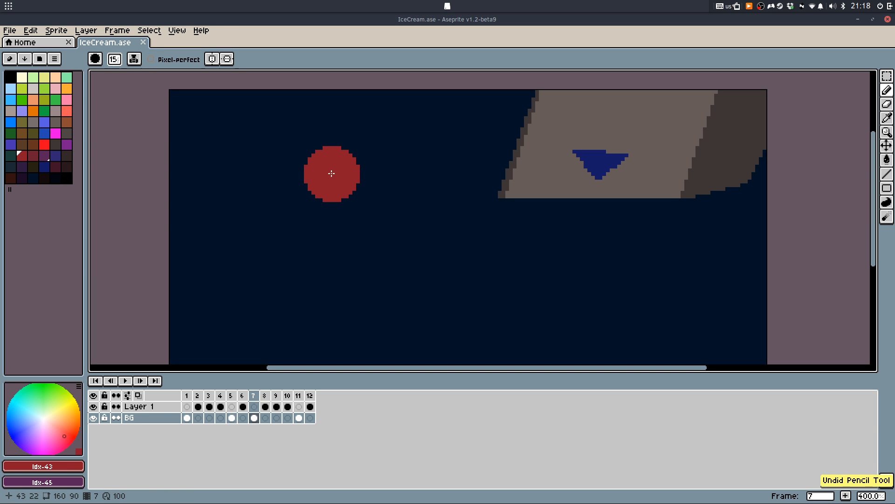
key("plus")
key("plus")
key("plus")
key("plus")
left_click(339, 174)
Stamp a 14 px bright red (Idx-39) circle offset to the upper left inside the dark red circle
left_click(44, 145)
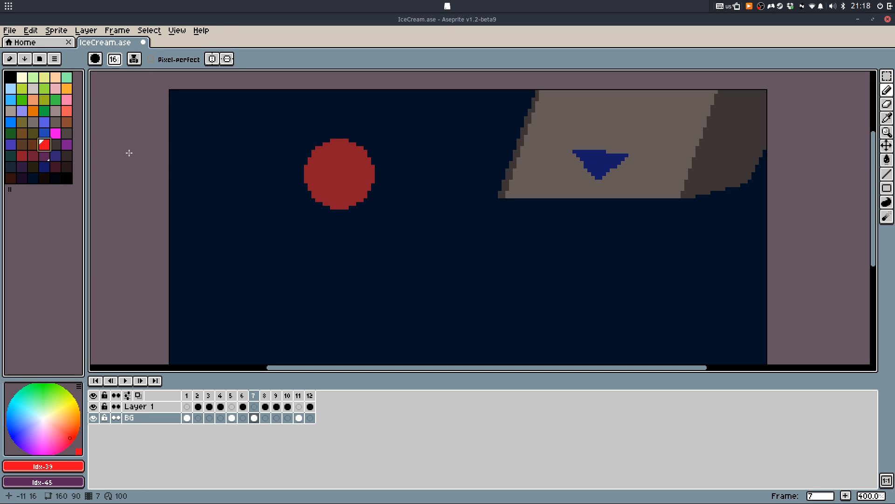
scroll(339, 174, "up", 1)
key("minus")
key("minus")
key("minus")
key("minus")
key("minus")
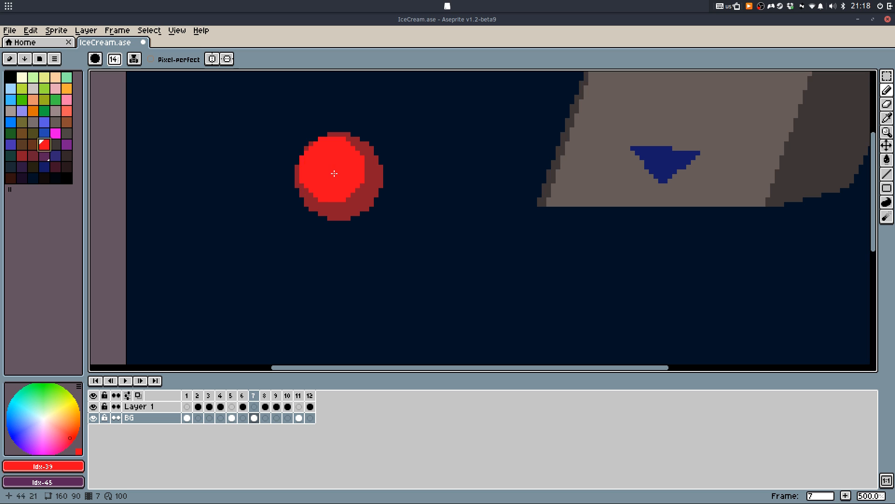
Pick the panel's grey-brown (#665b57) and select the navy background around the red ball and panel
key("minus")
key("minus")
key("minus")
key("minus")
key("minus")
key("minus")
key("minus")
key("minus")
key("minus")
key("minus")
key("minus")
key("minus")
key("minus")
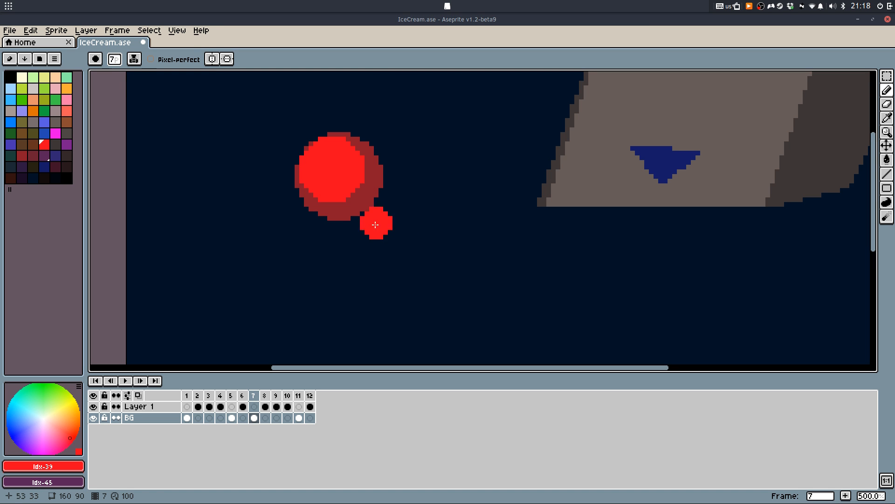
left_click(571, 159, "alt")
key("w")
left_click(411, 242)
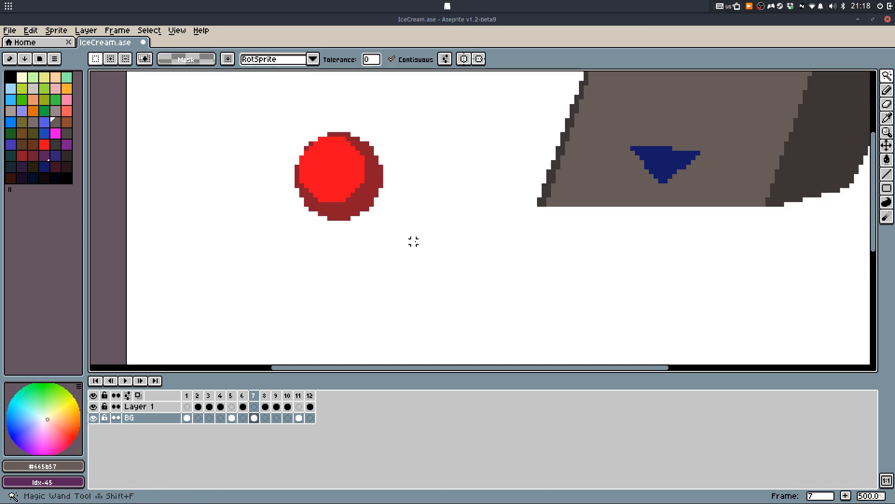
Try a 6 px thick #665b57 stick running diagonally down to the right from the red ball
key("plus")
key("plus")
key("plus")
key("z")
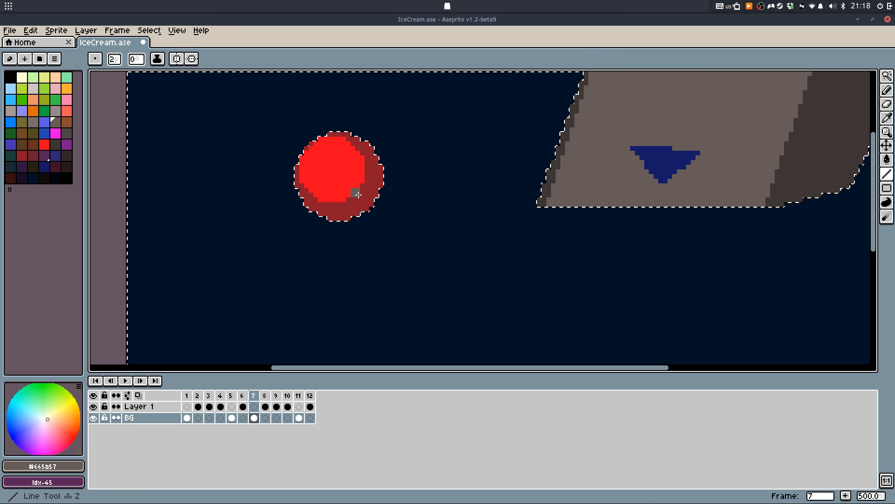
left_click(95, 59)
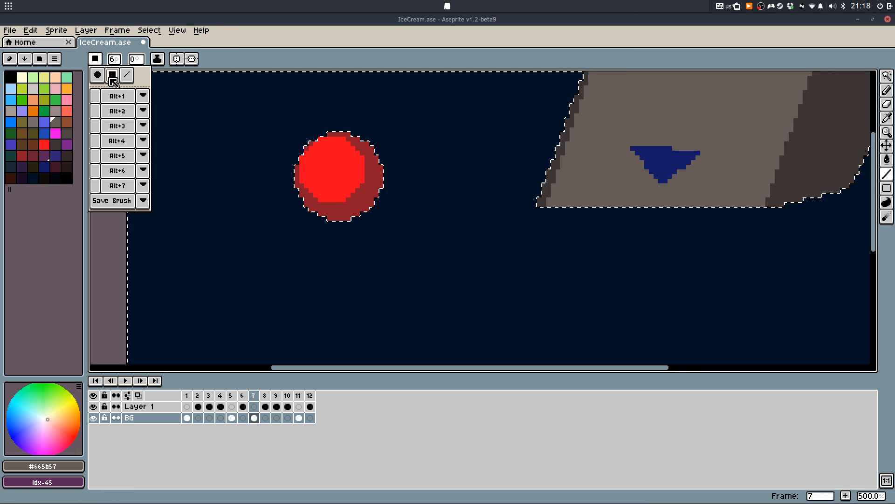
mouse_move(353, 195)
left_mouse_down()
mouse_move(391, 267)
mouse_move(423, 273)
mouse_move(459, 299)
left_mouse_up()
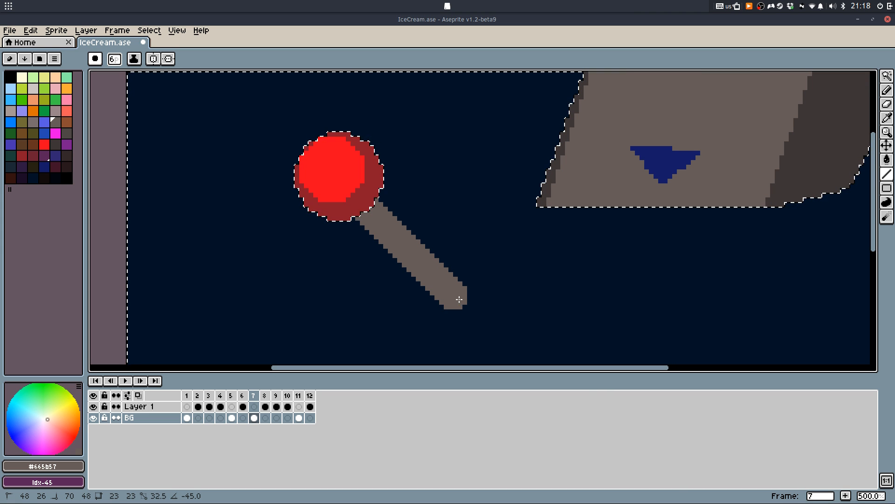
key("ctrl+z")
Move the red ball about 23 px down and 4 px to the left
key("m")
left_click_drag(212, 86, 411, 253)
left_click_drag(387, 219, 345, 273)
key("ctrl+z")
left_click_drag(354, 192, 338, 296)
left_click(435, 236)
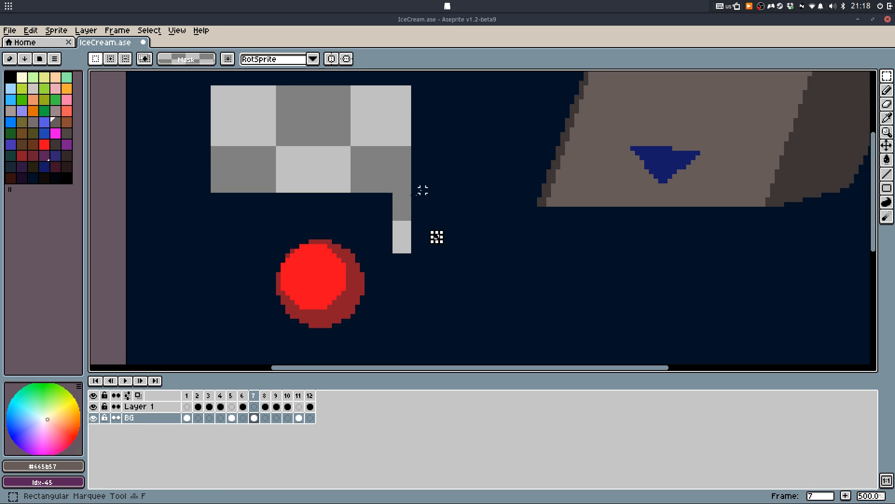
Fill the transparent gap left behind by the moved ball with the background navy (#001226)
key("g")
right_click(435, 166, "alt")
right_click(402, 206)
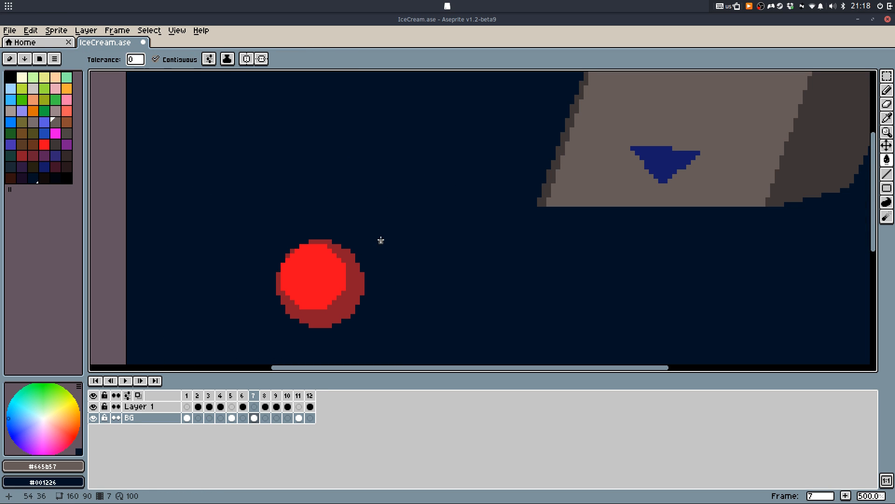
Select the navy background and draw a 6 px thick #665b57 stick from behind the red ball, rising slightly to the right
key("m")
key("shift+f")
left_click(404, 246)
key("a")
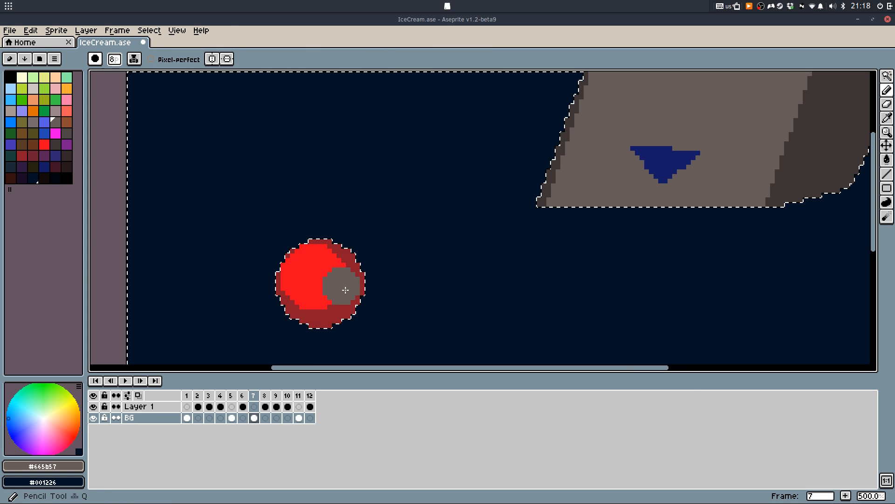
key("z")
mouse_move(341, 290)
left_mouse_down()
mouse_move(440, 282)
mouse_move(492, 252)
left_mouse_up()
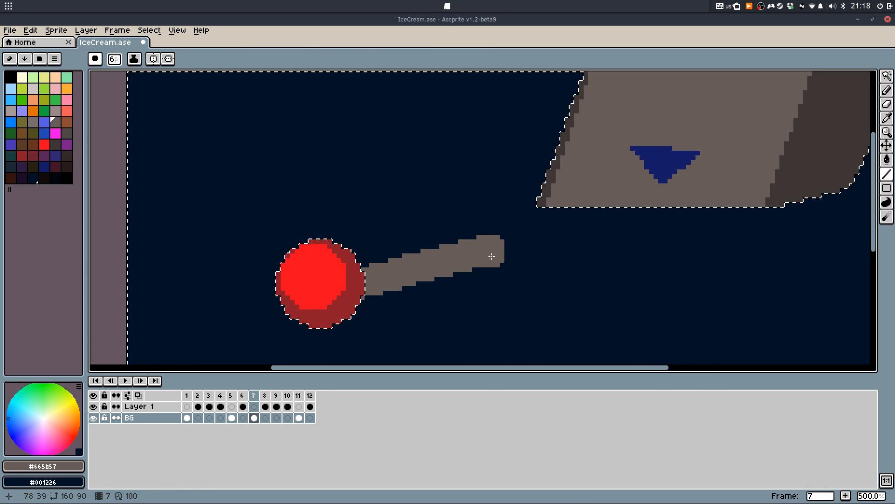
Try 1 px #665b57 lines running from the stick's upper edge up to the machine panel's lower corner
key("b")
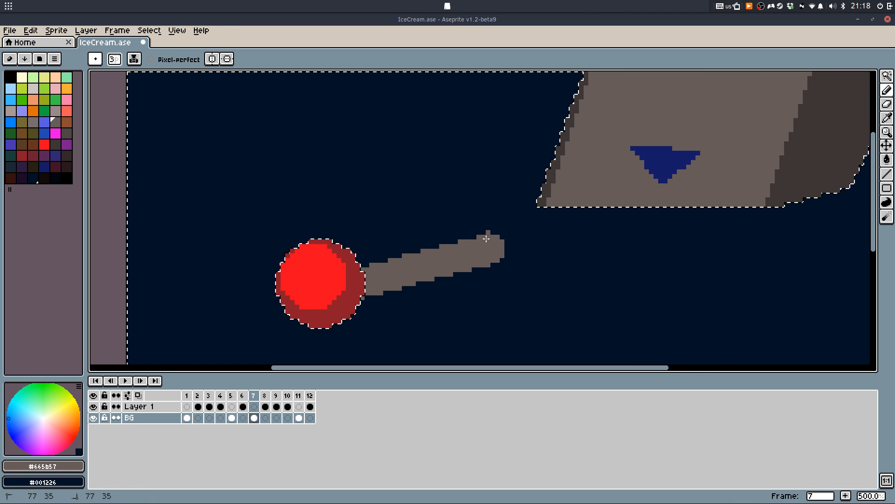
key("ctrl+z")
key("l")
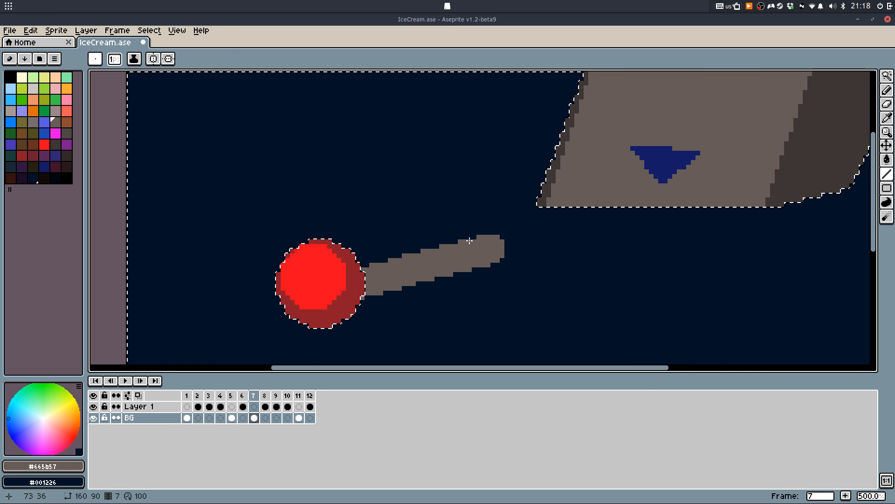
mouse_move(469, 240)
left_mouse_down()
mouse_move(477, 189)
mouse_move(546, 176)
left_mouse_up()
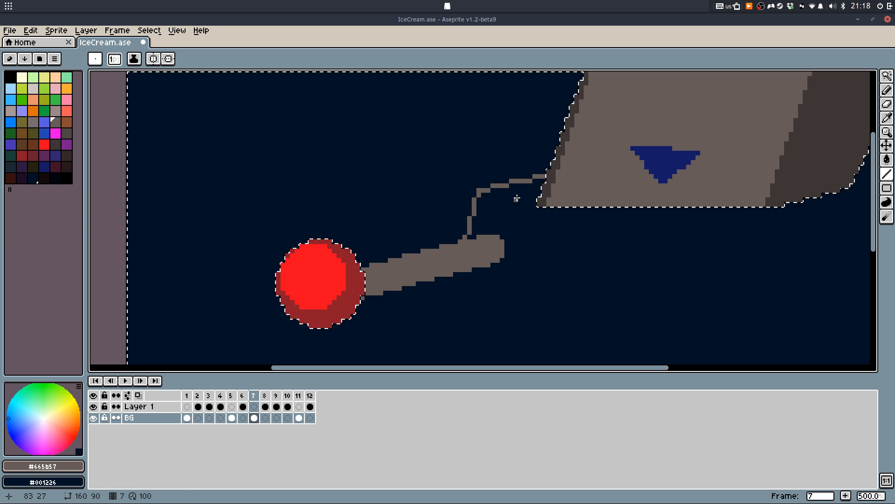
left_click_drag(463, 284, 419, 254)
key("ctrl+z")
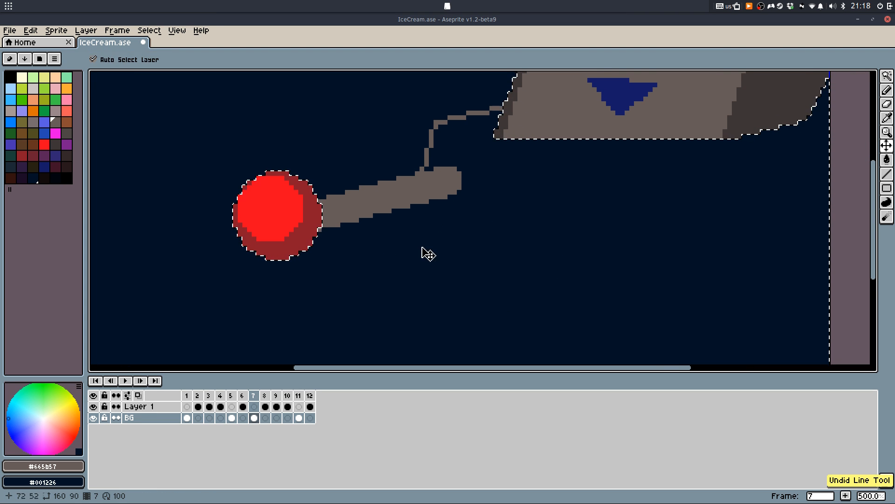
Deselect the background and undo the thin connecting lines, keeping the thick stick beside the red ball
scroll(422, 251, "down", 3)
key("ctrl+d")
key("m")
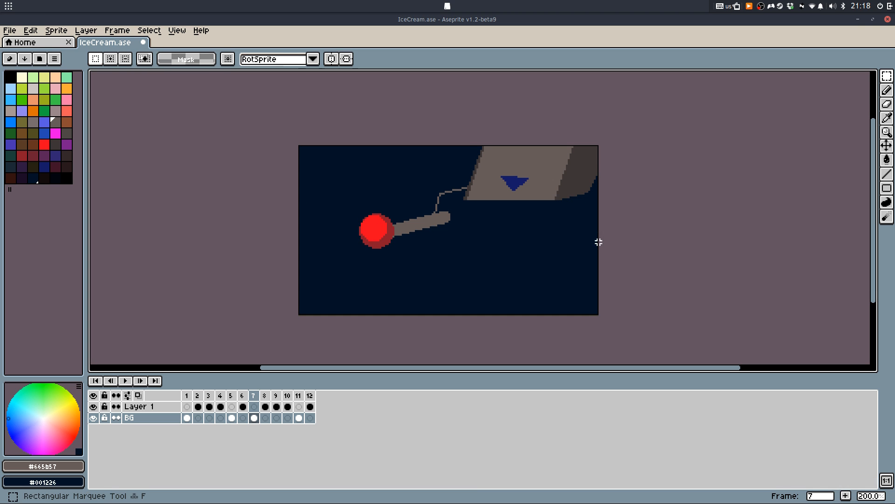
scroll(434, 204, "up", 1)
key("ctrl+z")
key("ctrl+z")
key("ctrl+z")
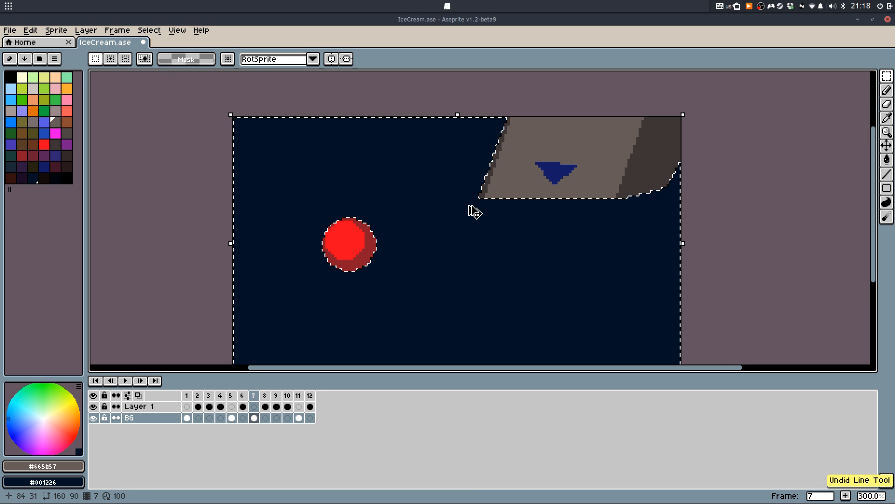
key("ctrl+y")
key("ctrl+y")
Pick the panel's dark edge colour #3d3637 and try a 1 px shading line along the stick's lower edge
key("i")
scroll(436, 214, "up", 3)
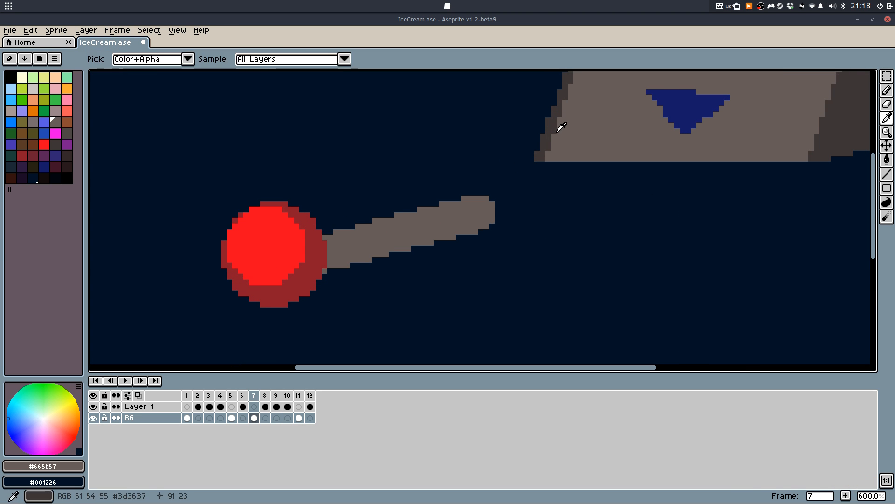
left_click(559, 126)
key("l")
scroll(457, 205, "up", 3)
left_click_drag(521, 233, 190, 324)
key("w")
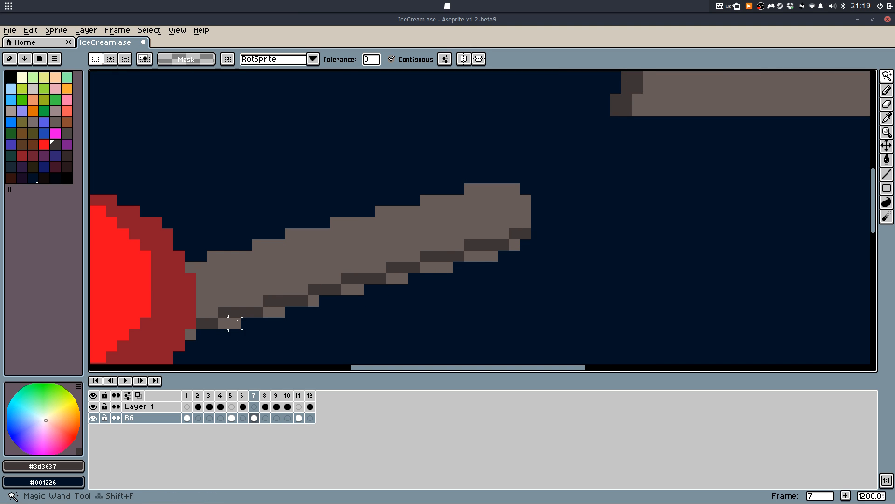
key("ctrl+z")
Select the stick by colour and shade its lower edge and far end with 1 px #3d3637 lines
left_click(245, 300)
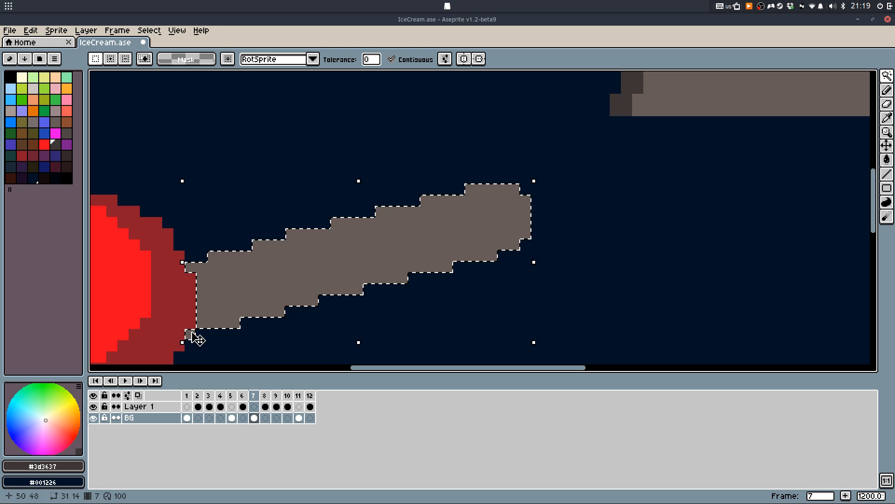
key("l")
left_click_drag(189, 334, 531, 198)
Add #3d3637 pixels to the steps of the stick's upper edge and darken the end next to the red ball
left_click(478, 195)
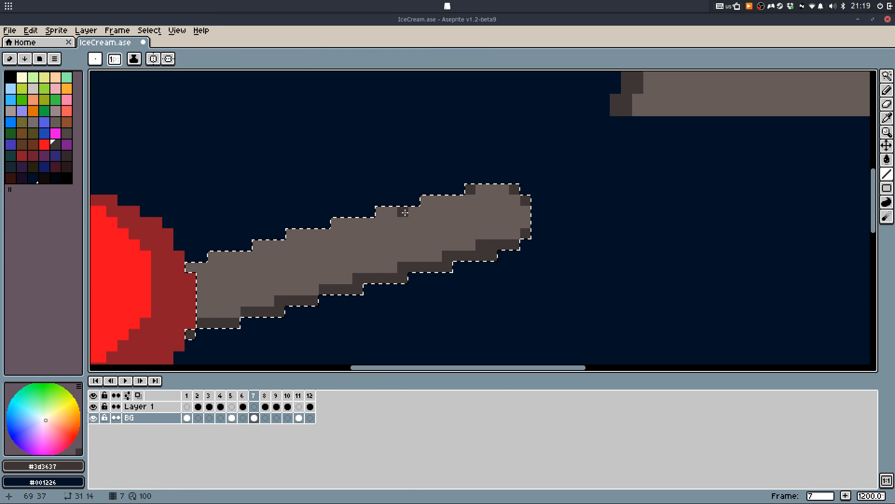
left_click(387, 209)
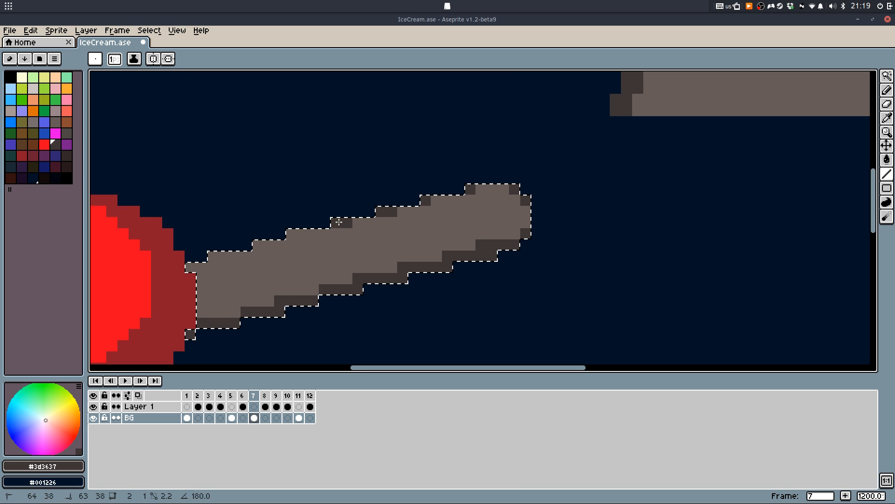
left_click(291, 234)
left_click(257, 245)
left_click(225, 256)
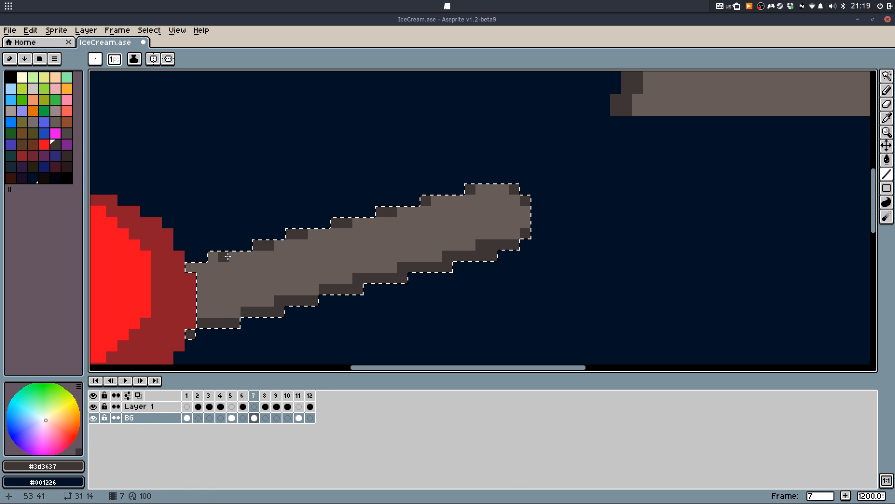
left_click(208, 264)
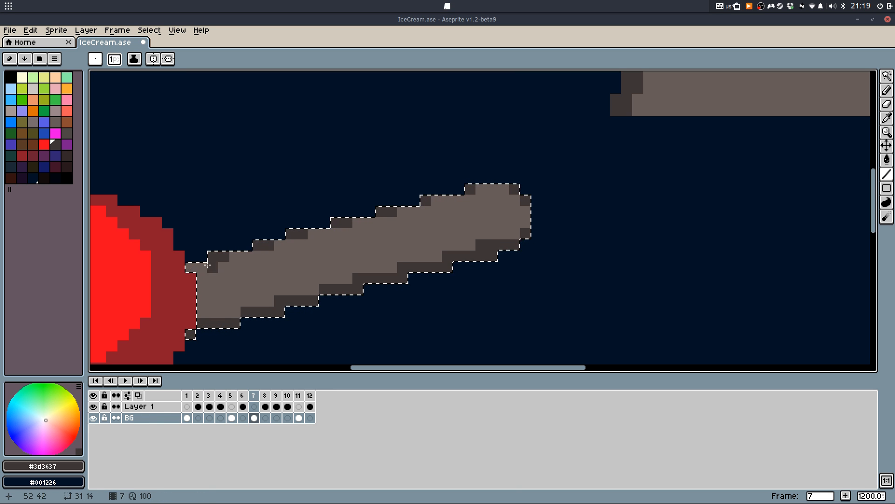
left_click(212, 298)
Select the area around the red ball and move it 1 px right and 1 px down against the stick
scroll(247, 266, "down", 3)
key("m")
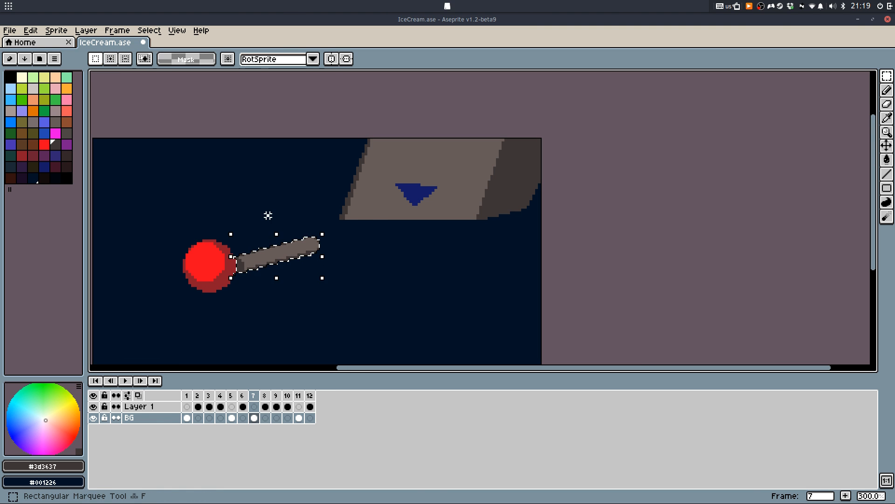
scroll(233, 280, "up", 4)
left_click_drag(198, 133, 356, 331)
key("Down")
key("Down")
key("Right")
key("Right")
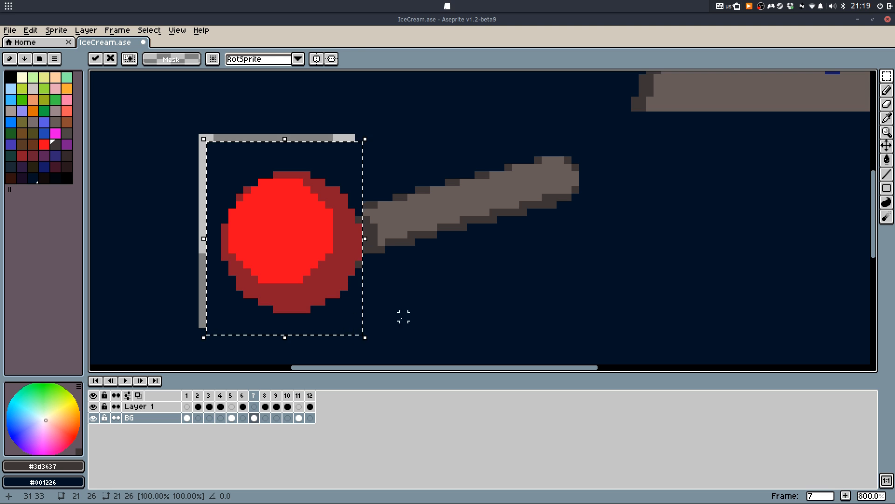
key("ctrl+d")
Paint over the transparent gap left by the moved ball with the background navy #001226
key("b")
left_click(379, 164, "alt")
scroll(361, 212, "up", 1)
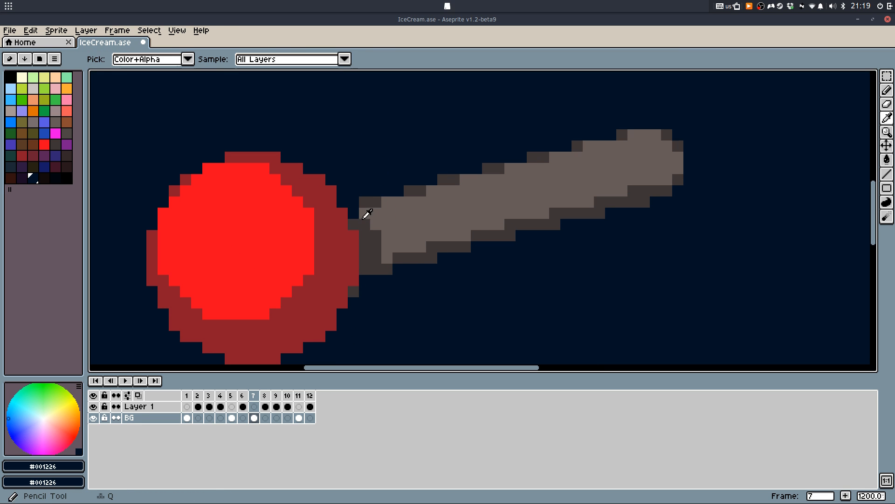
Pick #3d3637 and try a touch-up where the stick meets the red ball
left_click(355, 219, "alt")
scroll(366, 186, "down", 4)
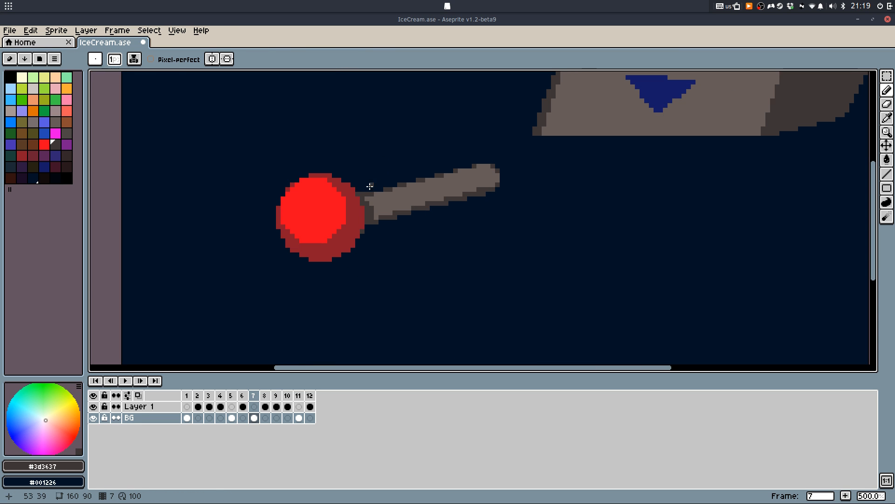
key("ctrl+z")
scroll(368, 187, "up", 2)
scroll(412, 130, "down", 3)
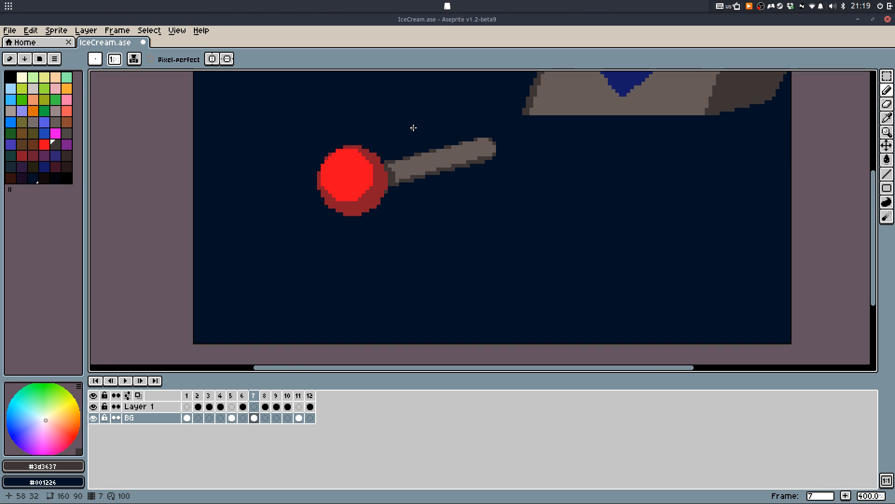
Try moving the red ball and stick together about 79 px right and 6 px down
key("m")
left_click_drag(298, 131, 500, 242)
left_click_drag(441, 206, 729, 220)
left_click_drag(787, 181, 734, 256)
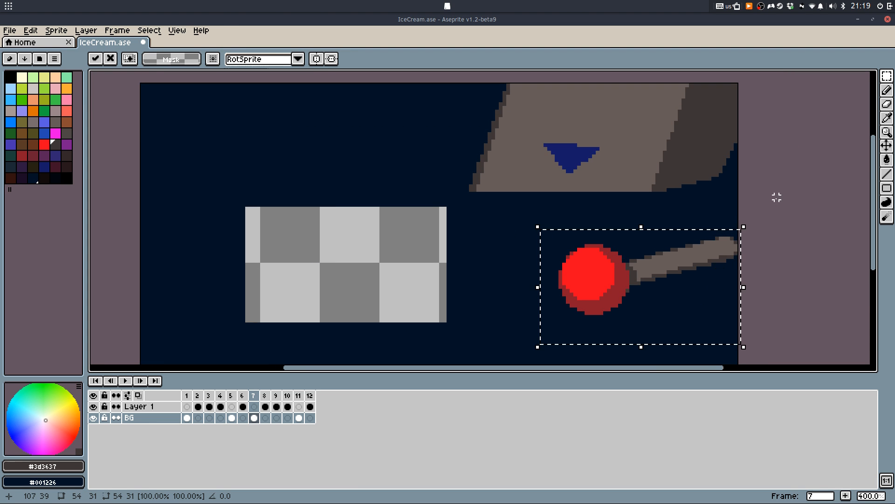
Try shifting the whole picture about 57 px left and repositioning the lever under the machine panel
key("ctrl+a")
left_click_drag(688, 214, 482, 219)
left_click(631, 216)
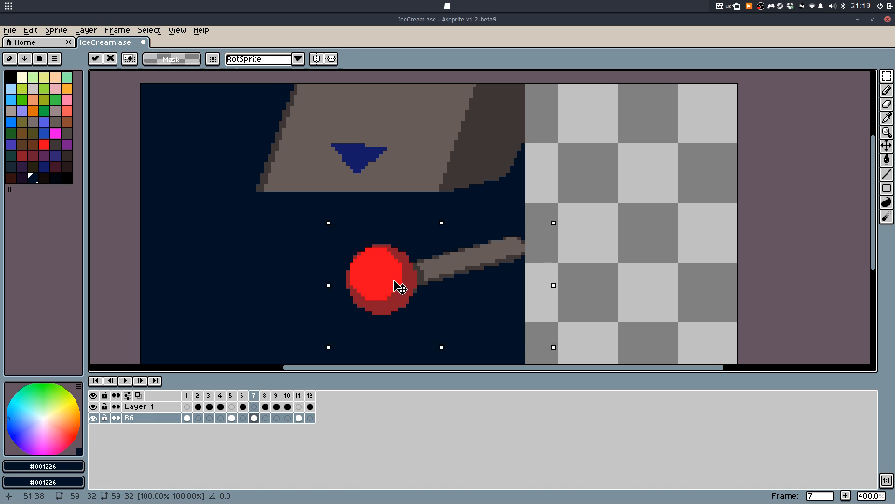
left_click_drag(399, 286, 523, 287)
Undo the moves of the picture and the lever
key("ctrl+z")
key("ctrl+z")
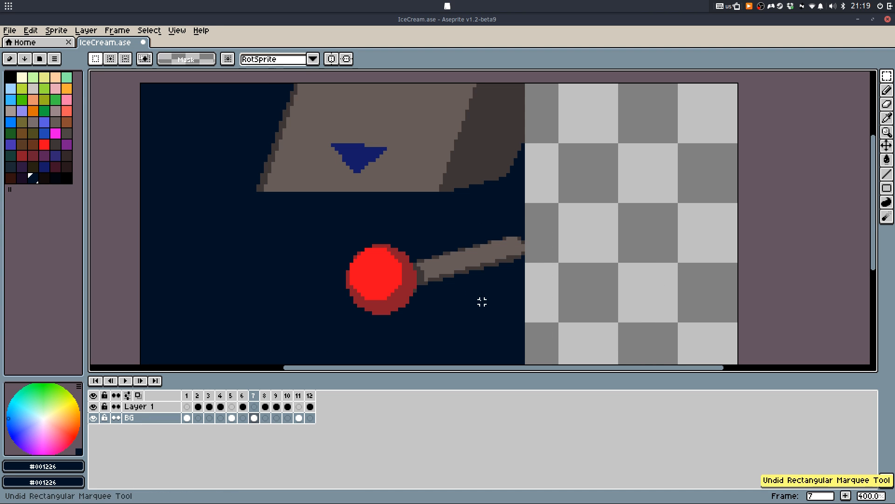
key("ctrl+z")
key("ctrl+z")
Compare the lever's placement in frame 7 with the striped arm and green hand in frame 6
left_click_drag(456, 301, 401, 229)
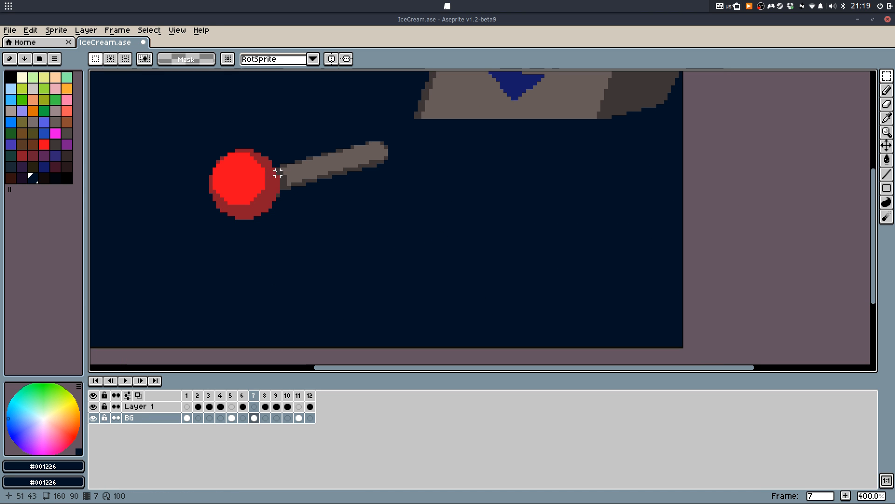
left_click_drag(315, 166, 430, 153)
key("q")
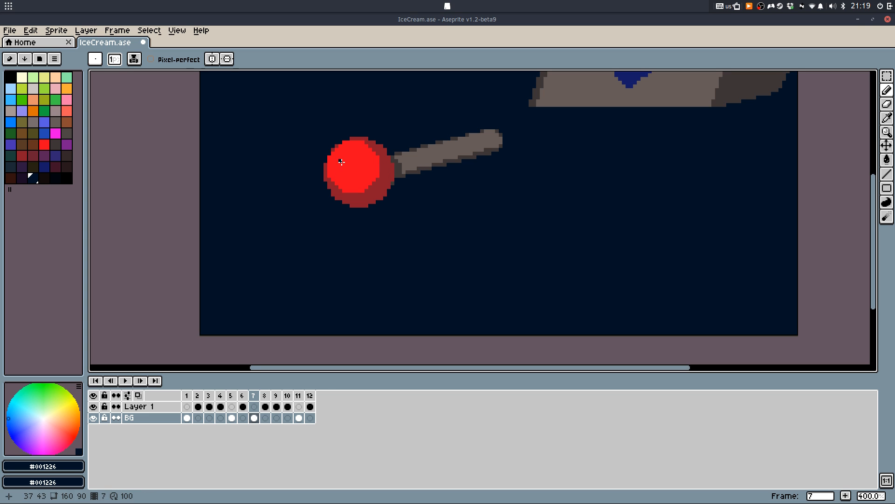
key("Left")
left_click_drag(302, 163, 280, 223)
scroll(280, 223, "down", 2)
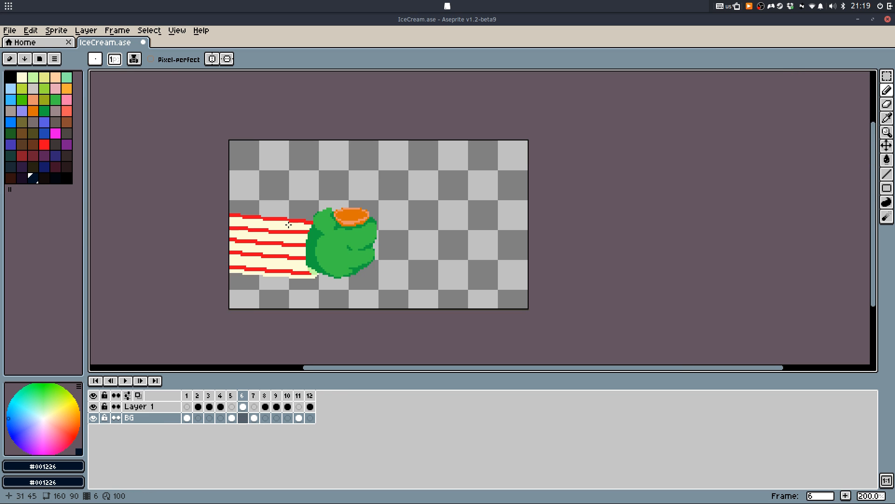
scroll(288, 224, "up", 1)
key("Right")
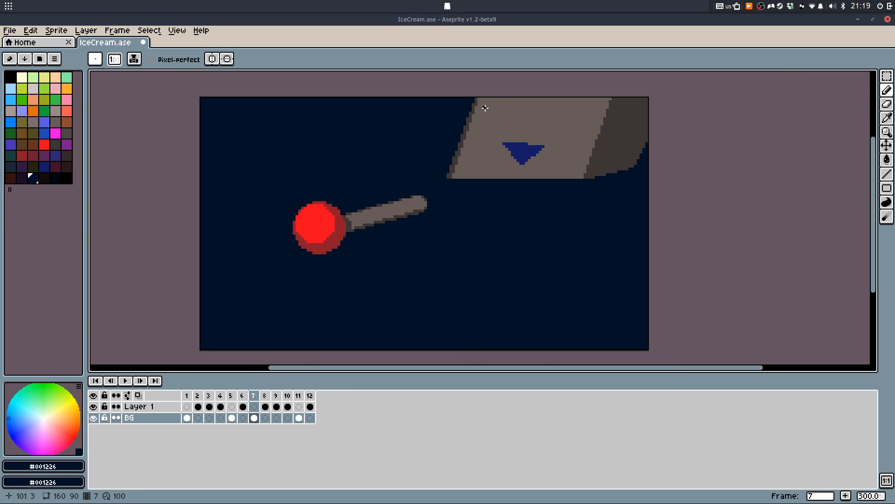
Select the area holding the machine panel and lever and move it about 22 px left
key("m")
left_click(227, 59)
left_click(666, 80)
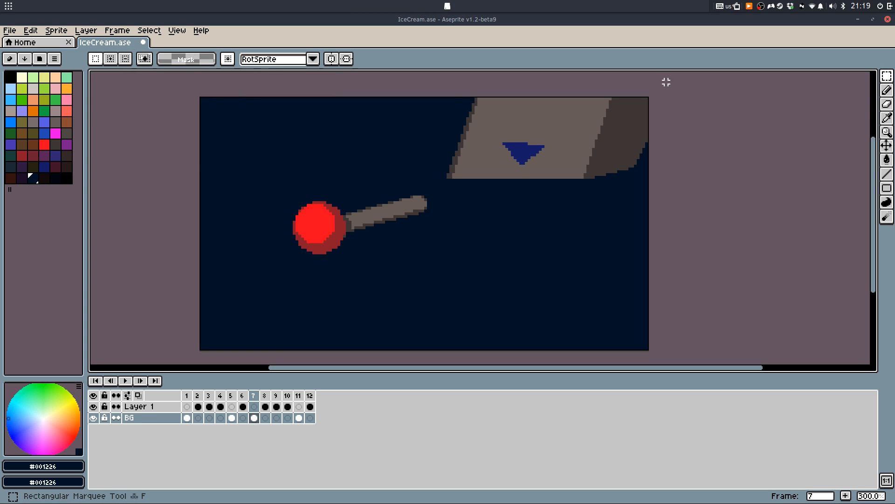
left_click_drag(665, 80, 265, 285)
left_click_drag(518, 223, 456, 225)
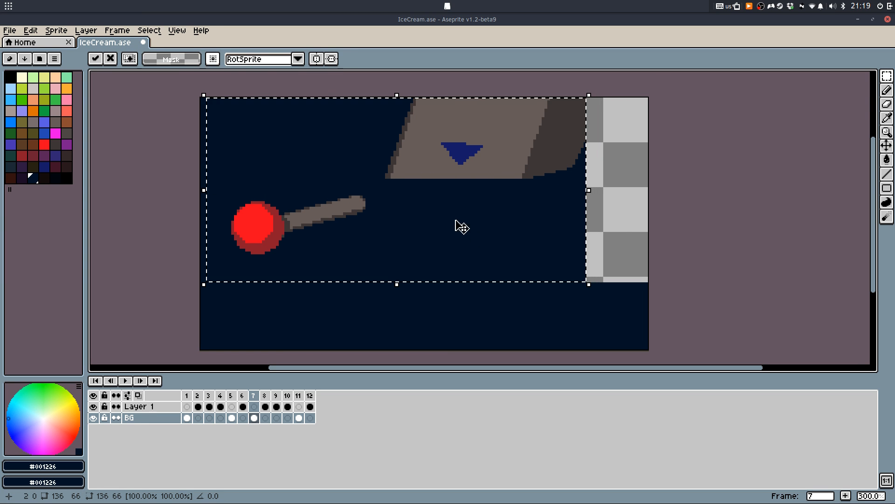
Fill the transparent strip beside the moved area with the background navy #001226
left_click(588, 301)
key("g")
left_click(630, 230)
Redraw the rounded outer edge of the panel's dark side with #3d3637 lines and fill the enclosed area
key("b")
scroll(572, 114, "up", 4)
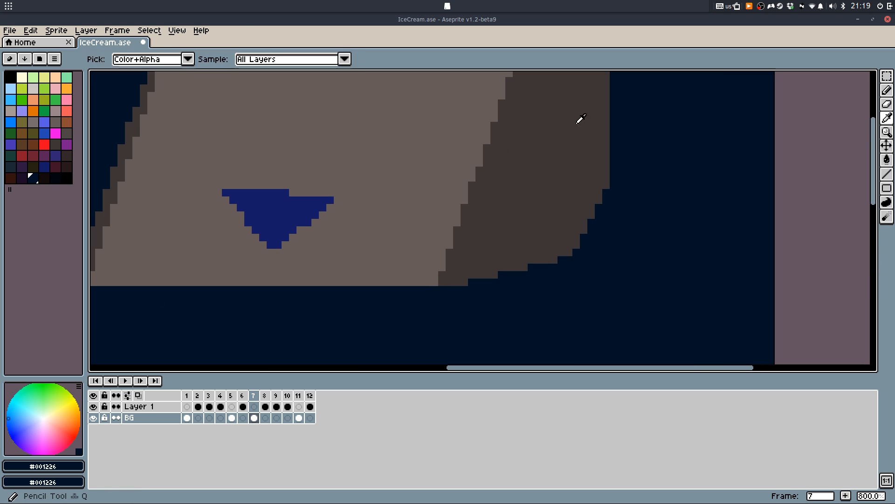
left_click(579, 122, "alt")
key("l")
left_click_drag(611, 182, 571, 238)
left_click_drag(568, 227, 619, 127)
key("g")
left_click(589, 156)
scroll(584, 215, "down", 4)
Choose the dark green palette colour Idx-30 and try freehand hand-outline strokes around the red ball and stick
key("b")
left_click_drag(522, 244, 612, 139)
scroll(359, 173, "up", 2)
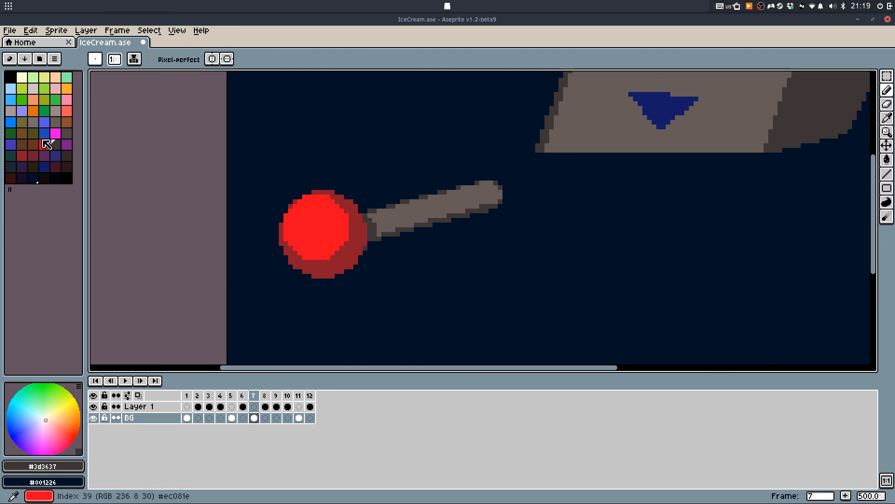
left_click(10, 133)
scroll(392, 220, "up", 2)
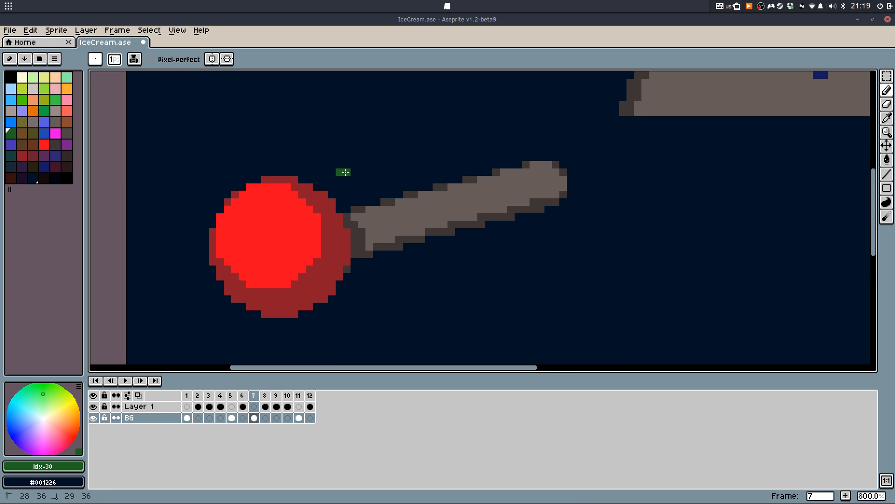
mouse_move(345, 172)
left_mouse_down()
mouse_move(447, 160)
mouse_move(469, 194)
mouse_move(471, 247)
mouse_move(444, 274)
mouse_move(387, 270)
mouse_move(366, 249)
mouse_move(386, 241)
mouse_move(411, 299)
mouse_move(354, 313)
left_mouse_up()
key("ctrl+z")
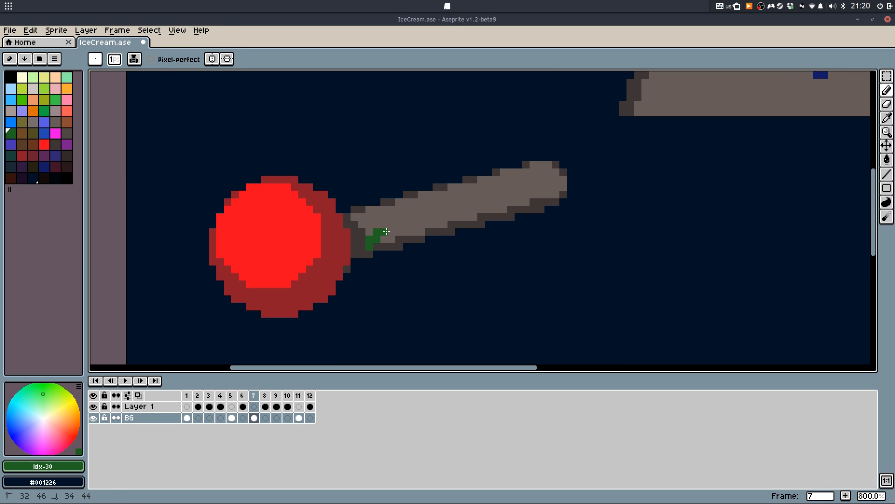
mouse_move(386, 231)
left_mouse_down()
mouse_move(432, 240)
mouse_move(422, 282)
left_mouse_up()
key("ctrl+z")
Draw dark green freehand outlines of two fingers wrapping over the stick beside the red ball
mouse_move(376, 224)
left_mouse_down()
mouse_move(430, 219)
mouse_move(445, 242)
mouse_move(430, 274)
left_mouse_up()
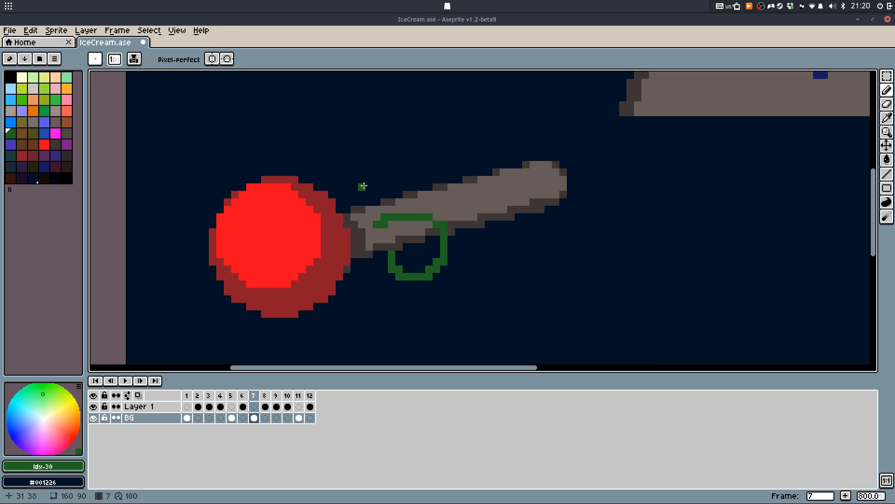
mouse_move(363, 186)
left_mouse_down()
mouse_move(395, 170)
mouse_move(432, 199)
mouse_move(412, 173)
mouse_move(439, 170)
mouse_move(490, 195)
left_mouse_up()
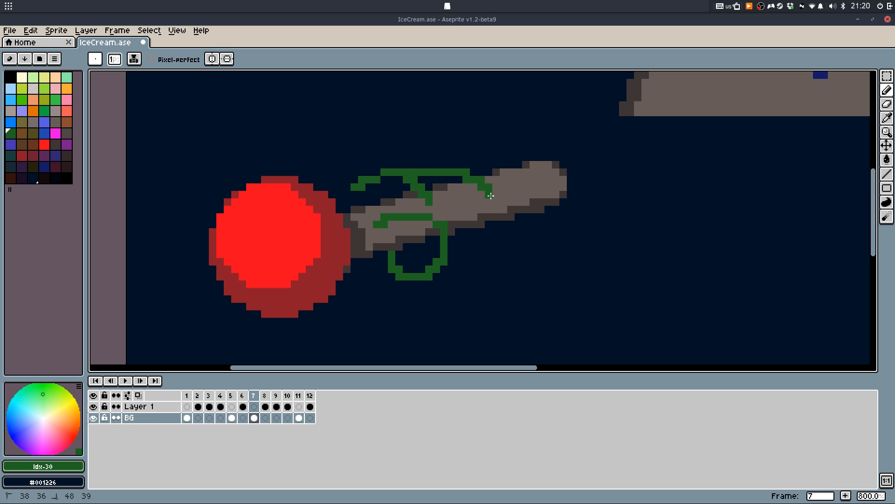
left_click_drag(487, 262, 452, 275)
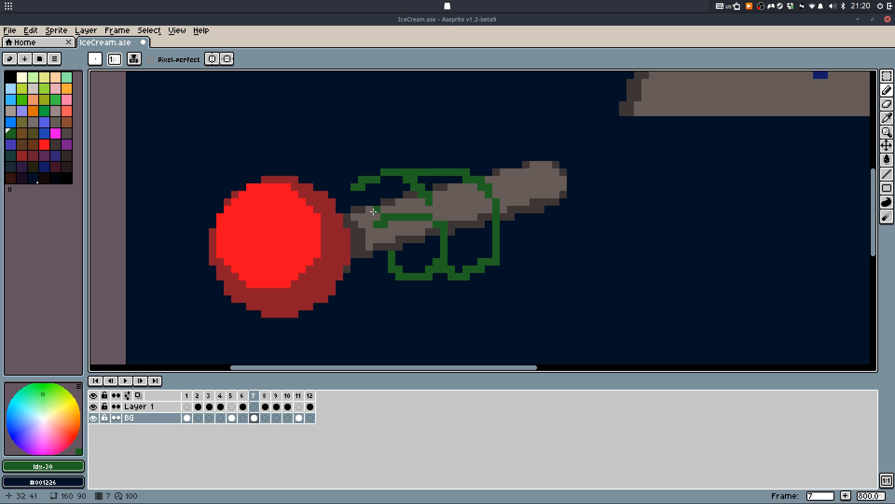
Outline the back of the hand above the stick in dark green and fill the area next to the red ball
mouse_move(362, 188)
left_mouse_down()
mouse_move(343, 218)
mouse_move(350, 226)
mouse_move(345, 220)
mouse_move(360, 219)
mouse_move(343, 205)
mouse_move(358, 186)
left_mouse_up()
key("ctrl+z")
key("g")
left_click(362, 188)
left_click(429, 194)
key("ctrl+z")
key("b")
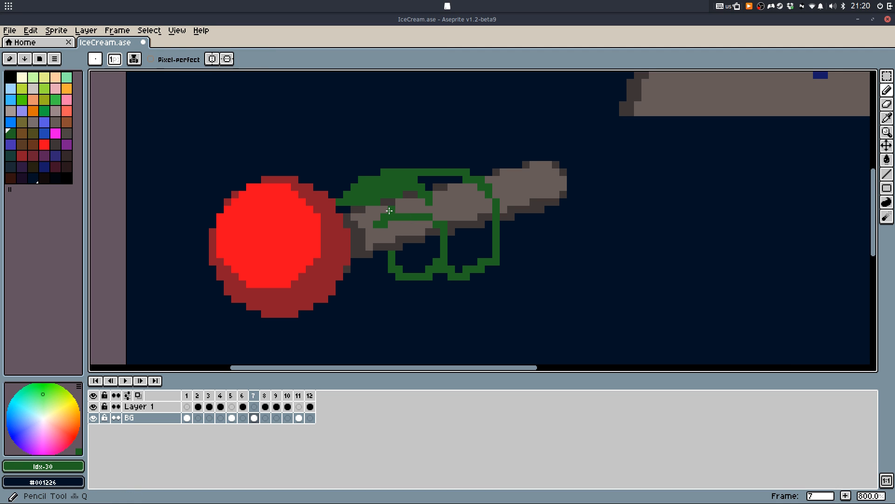
Fill the back of the hand and the second finger with dark green Idx-30
key("g")
left_click(407, 203)
left_click(436, 181)
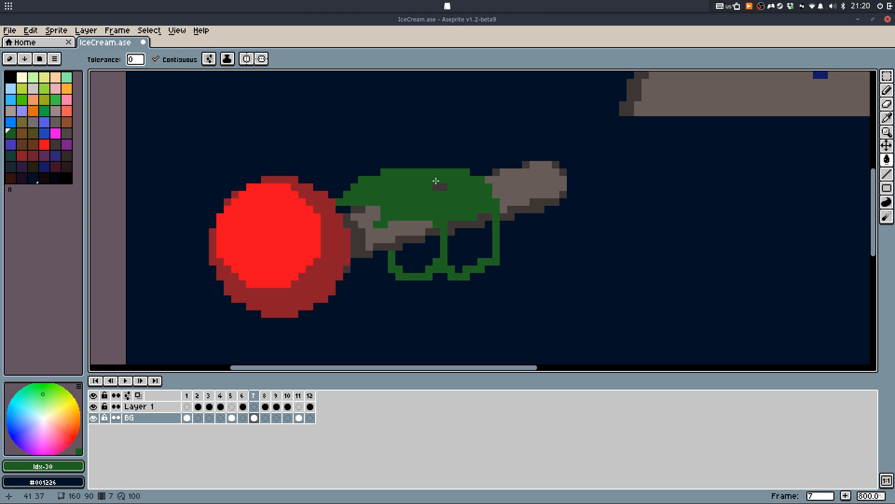
left_click(466, 230)
left_click(463, 224)
key("b")
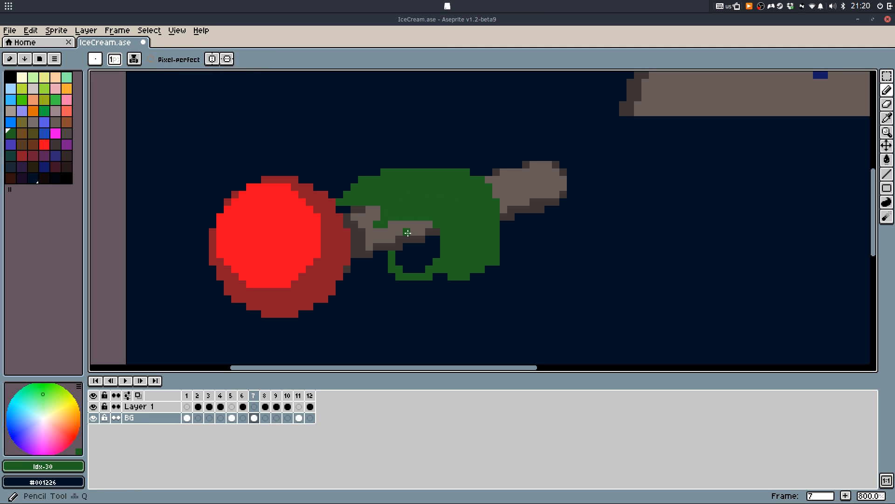
Redraw the front finger's outline larger towards the red ball and fill its enclosed areas with dark green
key("g")
left_click(407, 233)
key("ctrl+z")
key("b")
mouse_move(376, 224)
left_mouse_down()
mouse_move(357, 253)
mouse_move(370, 289)
mouse_move(393, 297)
mouse_move(417, 269)
left_mouse_up()
key("g")
left_click(415, 254)
left_click(401, 246)
left_click(424, 231)
left_click(425, 231)
left_click(383, 262)
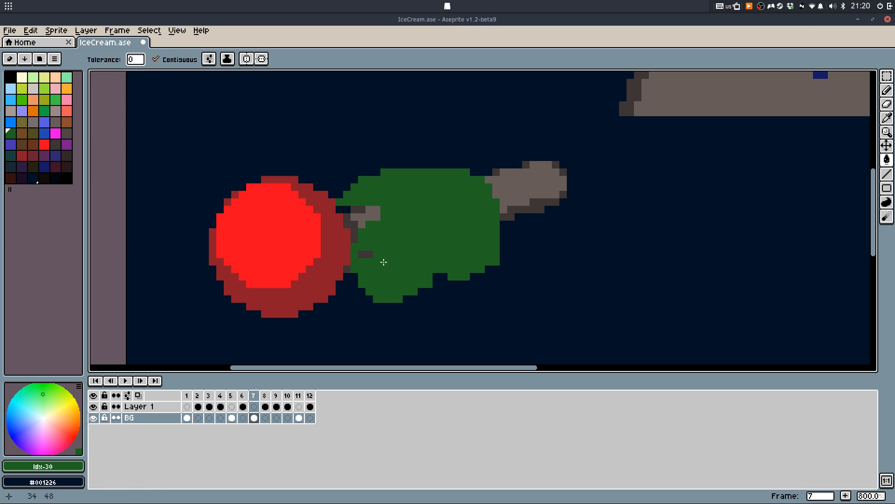
left_click_drag(392, 251, 415, 198)
key("b")
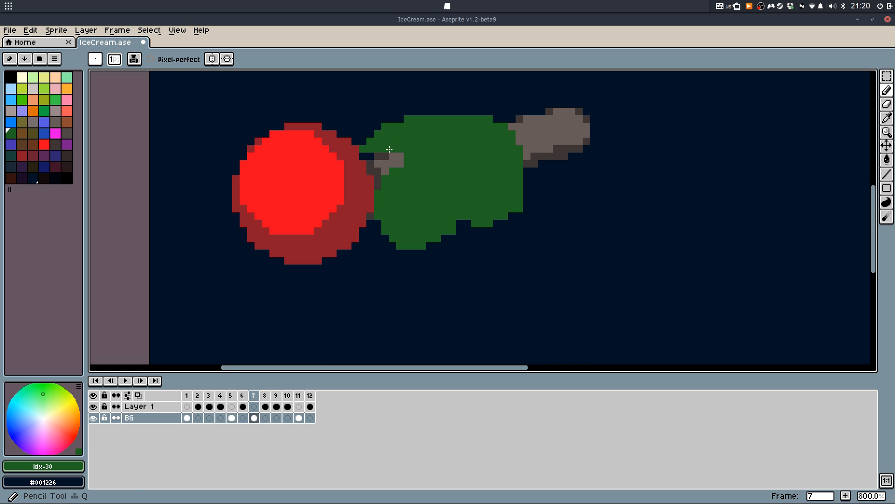
scroll(389, 150, "up", 3)
left_click(379, 160, "alt")
mouse_move(402, 147)
left_mouse_down()
mouse_move(424, 141)
mouse_move(442, 166)
mouse_move(442, 189)
left_mouse_up()
key("ctrl+z")
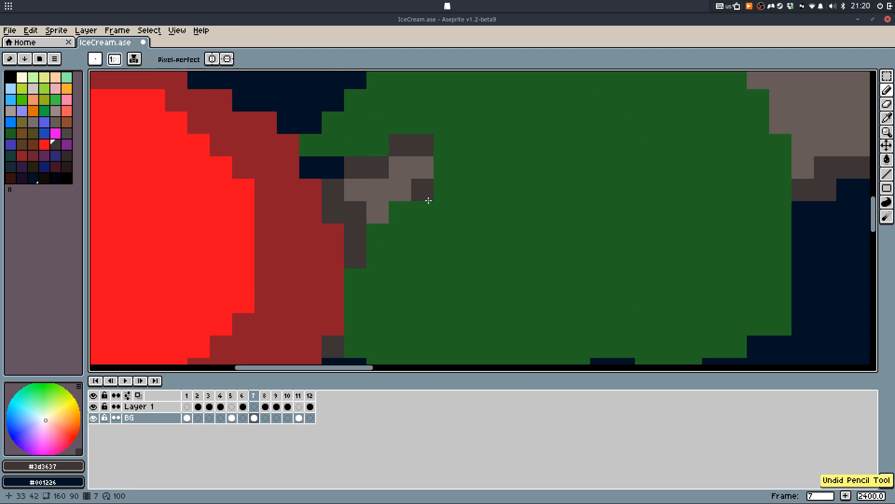
Lighten the back of the hand and fill the inside of the front finger with green Idx-21
scroll(345, 233, "down", 2)
left_click(44, 110)
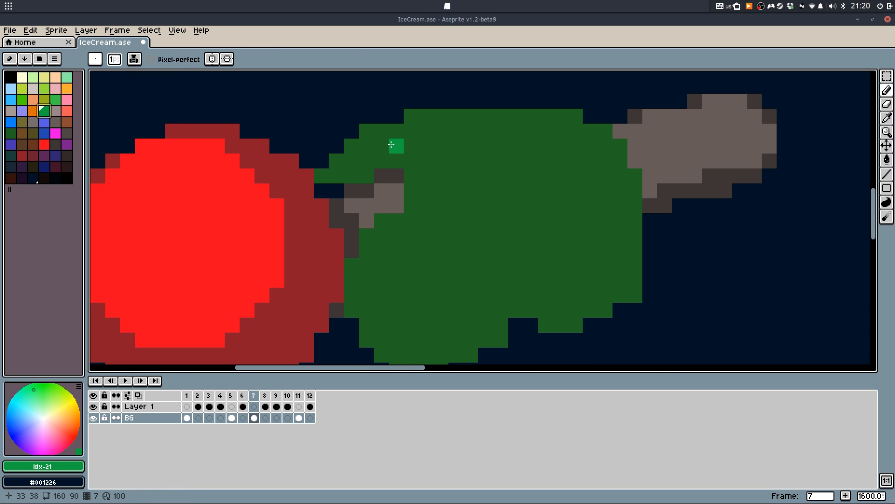
mouse_move(410, 130)
left_mouse_down()
mouse_move(386, 145)
mouse_move(442, 115)
mouse_move(414, 128)
mouse_move(406, 158)
mouse_move(433, 185)
mouse_move(431, 224)
left_mouse_up()
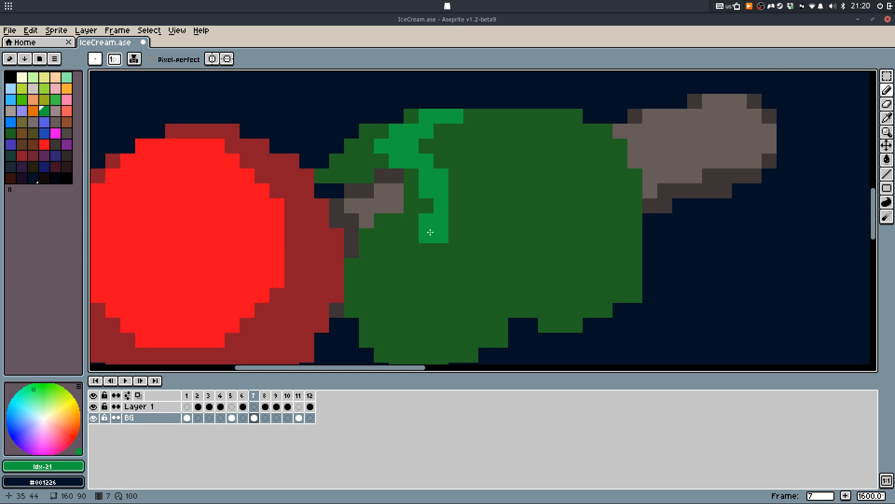
scroll(430, 232, "down", 3)
mouse_move(426, 92)
left_mouse_down()
mouse_move(508, 164)
mouse_move(483, 201)
mouse_move(428, 215)
mouse_move(397, 189)
mouse_move(391, 145)
mouse_move(423, 83)
mouse_move(387, 133)
mouse_move(410, 195)
mouse_move(447, 155)
mouse_move(402, 179)
mouse_move(445, 170)
mouse_move(467, 180)
mouse_move(422, 182)
mouse_move(410, 167)
left_mouse_up()
key("g")
left_click(411, 182)
Touch up the small crease at the bottom of the front finger with dark and lighter green pixels
key("q")
left_click(376, 194, "alt")
key("ctrl+z")
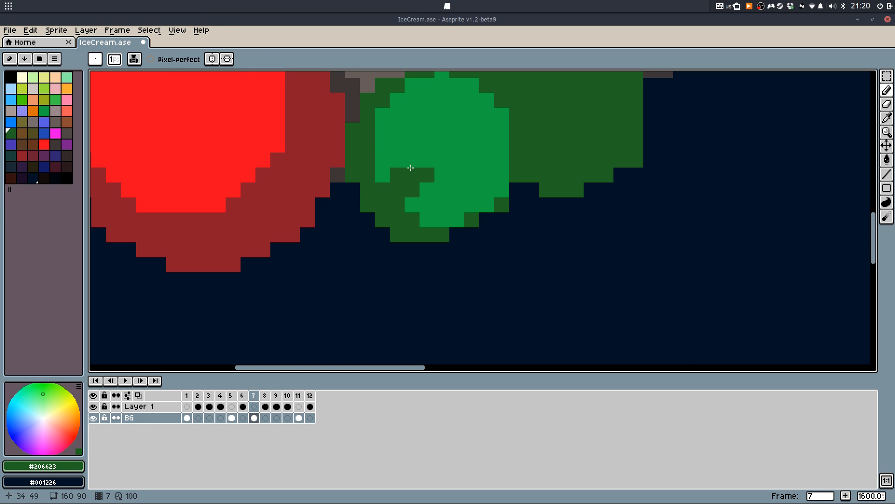
left_click(427, 160, "alt")
left_click(429, 171)
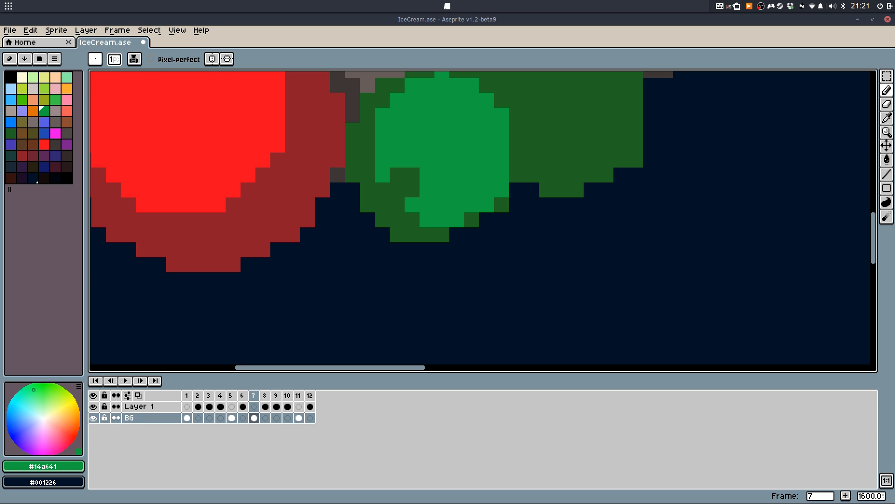
Paint the second finger and back of the hand lighter green, leaving #206623 contours between the fingers
left_click_drag(601, 193, 594, 183)
left_click_drag(512, 148, 490, 286)
left_click(424, 217, "alt")
left_click(423, 163, "alt")
mouse_move(397, 199)
left_mouse_down()
mouse_move(423, 180)
mouse_move(476, 207)
mouse_move(463, 194)
mouse_move(528, 262)
mouse_move(496, 231)
mouse_move(509, 286)
mouse_move(491, 230)
mouse_move(523, 294)
mouse_move(516, 291)
mouse_move(574, 272)
mouse_move(584, 244)
mouse_move(608, 228)
mouse_move(607, 177)
mouse_move(550, 134)
mouse_move(509, 120)
mouse_move(525, 109)
mouse_move(431, 116)
mouse_move(454, 128)
mouse_move(412, 96)
mouse_move(494, 94)
mouse_move(442, 93)
left_mouse_up()
left_click(404, 179, "alt")
left_click(380, 104, "alt")
key("ctrl+z")
Draw a #206623 crease that separates a third finger at the stick side of the hand
left_click_drag(561, 226, 550, 274)
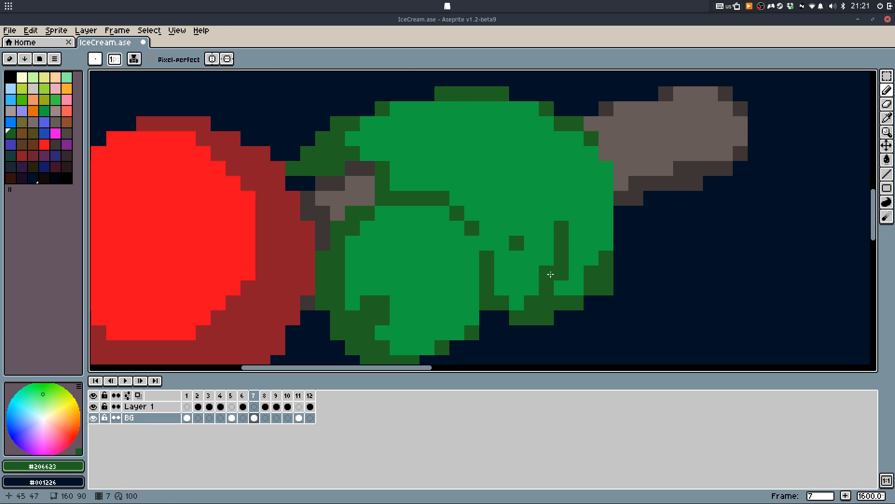
mouse_move(576, 243)
left_mouse_down()
mouse_move(562, 295)
mouse_move(564, 281)
mouse_move(578, 302)
mouse_move(641, 276)
mouse_move(596, 296)
mouse_move(576, 294)
mouse_move(607, 267)
mouse_move(609, 235)
mouse_move(580, 269)
mouse_move(601, 268)
mouse_move(640, 334)
mouse_move(552, 295)
mouse_move(599, 292)
mouse_move(578, 252)
left_mouse_up()
key("e")
key("q")
left_click(643, 273, "alt")
left_click(607, 258, "alt")
scroll(627, 311, "down", 5)
scroll(613, 296, "up", 5)
Clean up the edges of the third finger's crease with single dark and lighter green pixels
left_click(582, 270, "alt")
left_click(554, 289)
left_click(602, 289, "alt")
left_click(568, 244)
left_click(597, 259)
scroll(596, 263, "down", 4)
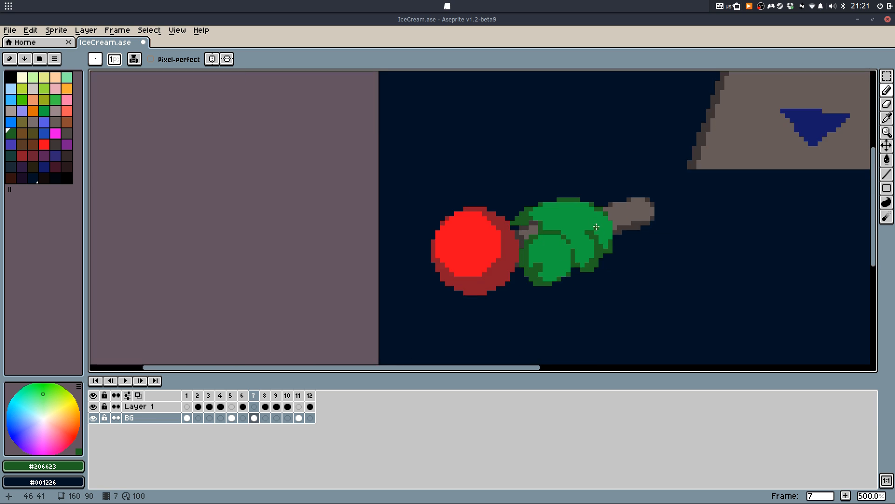
scroll(612, 218, "up", 4)
left_click(624, 195, "alt")
scroll(637, 186, "down", 5)
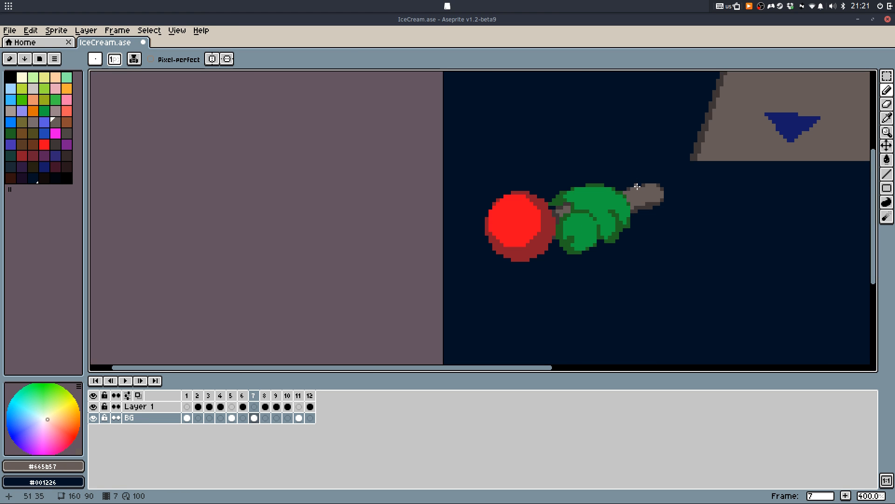
scroll(617, 200, "up", 6)
left_click(592, 217, "alt")
left_click_drag(573, 268, 586, 296)
left_click(592, 269, "alt")
mouse_move(591, 250)
left_mouse_down()
mouse_move(584, 232)
mouse_move(586, 262)
left_mouse_up()
scroll(585, 261, "down", 4)
scroll(597, 210, "up", 4)
key("ctrl+z")
key("ctrl+z")
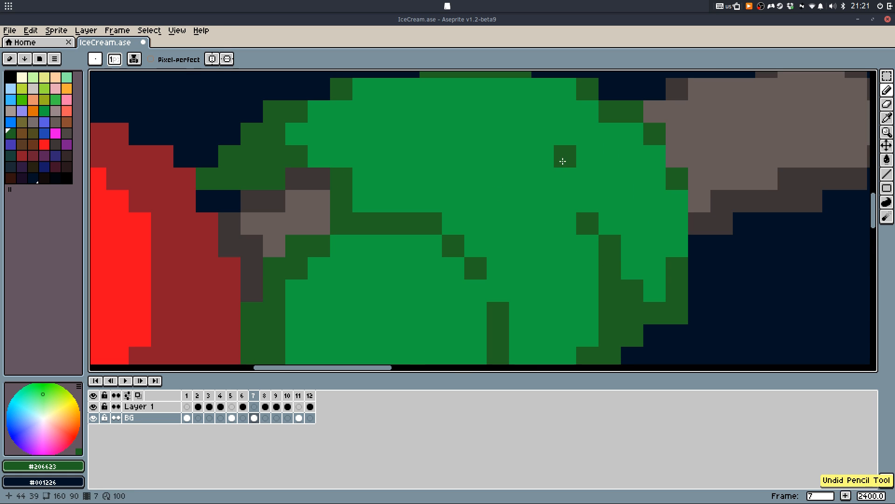
Extend the third finger's #206623 crease up the hand and paint over the front finger's notch in lighter green
left_click_drag(565, 179, 601, 205)
scroll(601, 205, "down", 5)
scroll(572, 255, "up", 5)
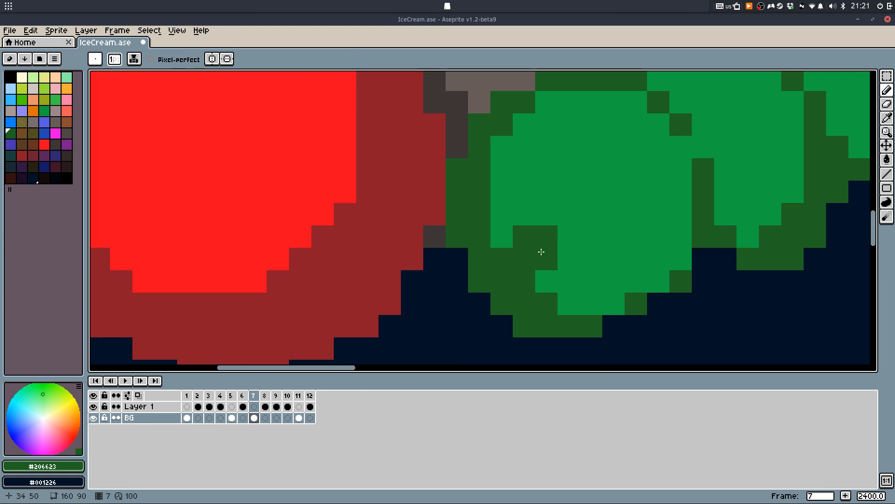
left_click(564, 219, "alt")
left_click(530, 242)
left_click(520, 284, "alt")
Draw a curled #206623 crease inside the front finger, joined to the contour beside the second finger
scroll(520, 284, "down", 3)
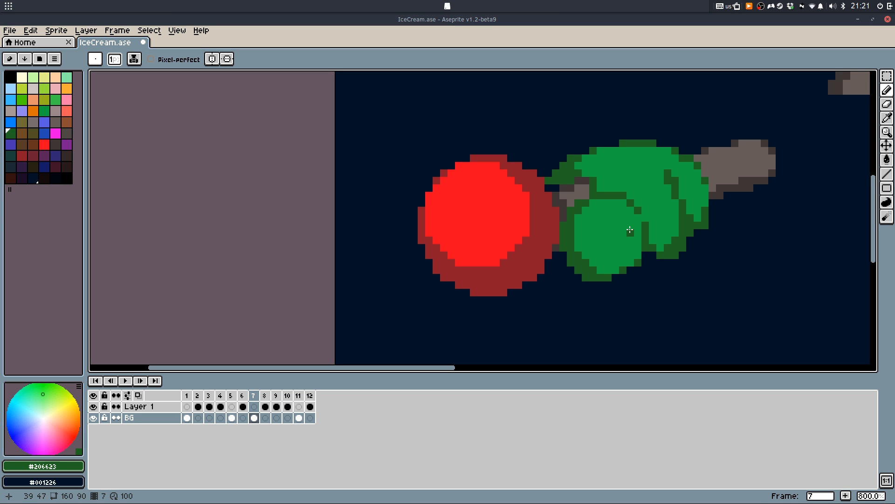
mouse_move(637, 211)
left_mouse_down()
mouse_move(648, 229)
mouse_move(632, 241)
mouse_move(597, 235)
mouse_move(641, 217)
left_mouse_up()
key("ctrl+z")
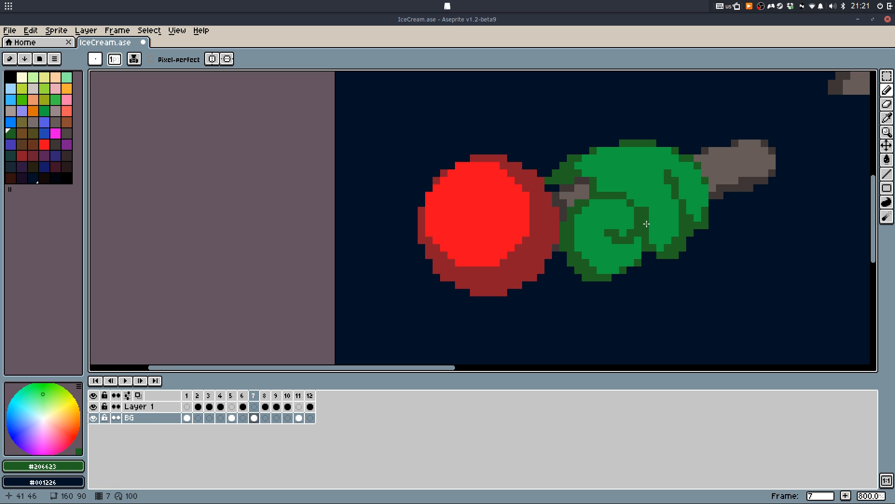
scroll(647, 224, "up", 2)
scroll(642, 222, "down", 4)
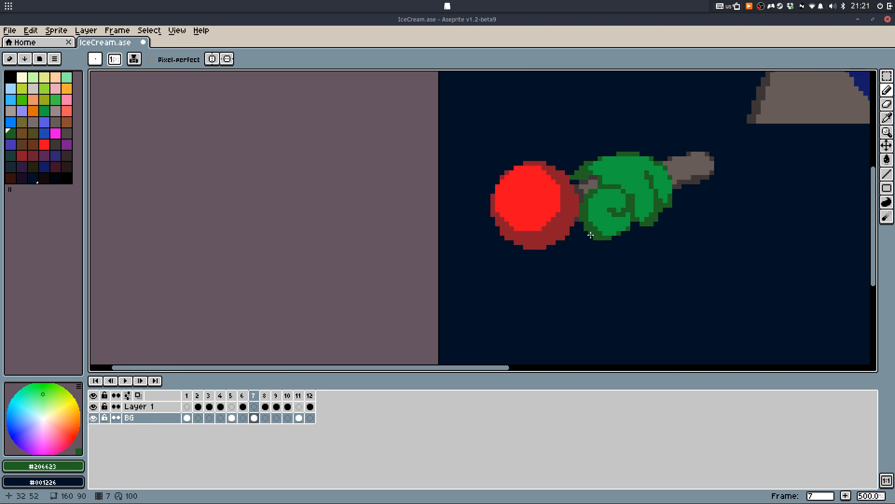
scroll(512, 226, "up", 4)
left_click_drag(511, 193, 511, 200)
key("ctrl+z")
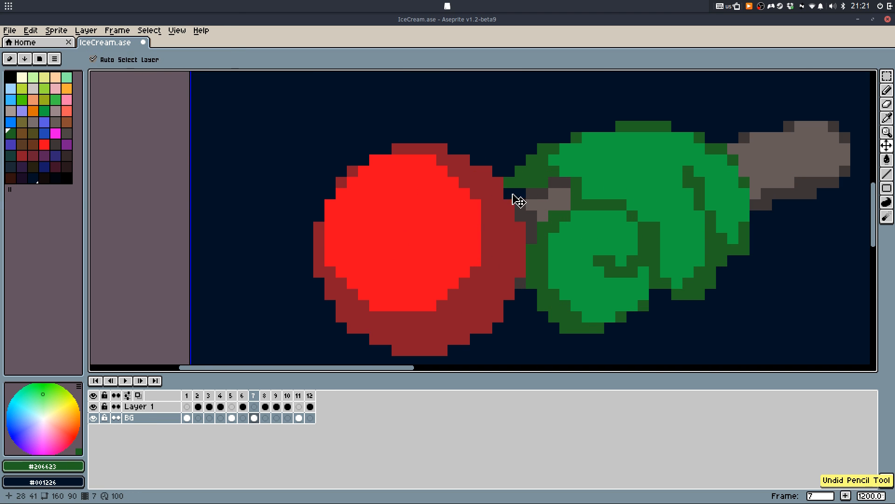
Draw the sleeve's lower edge from beneath the hand to the canvas's left border with light green Idx-5 lines
scroll(519, 191, "down", 4)
key("Left")
key("Right")
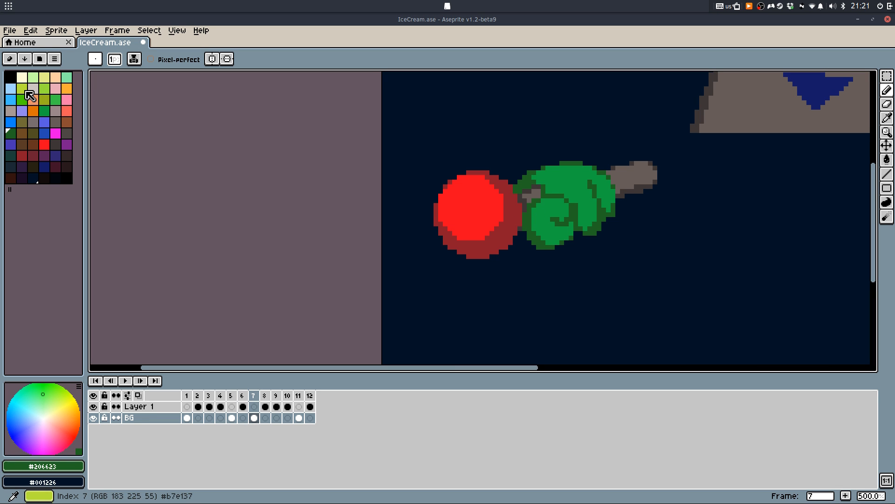
left_click(66, 77)
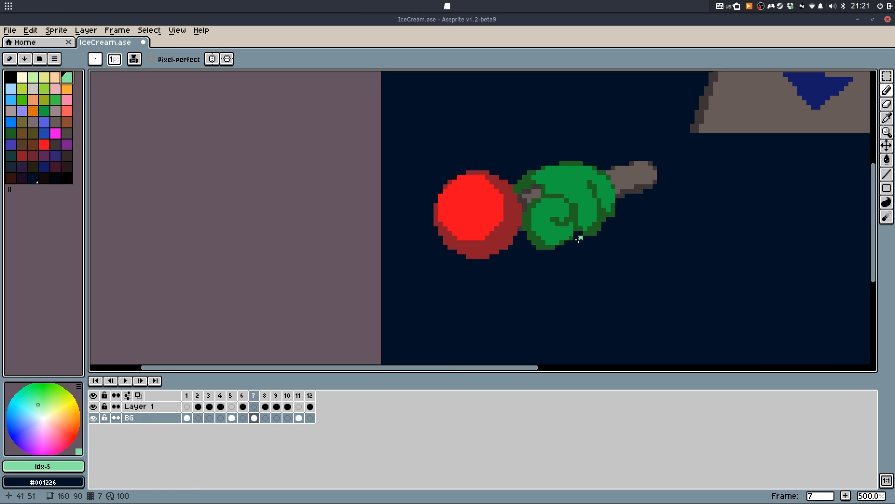
key("l")
mouse_move(583, 238)
left_mouse_down()
mouse_move(469, 290)
mouse_move(376, 318)
left_mouse_up()
key("ctrl+z")
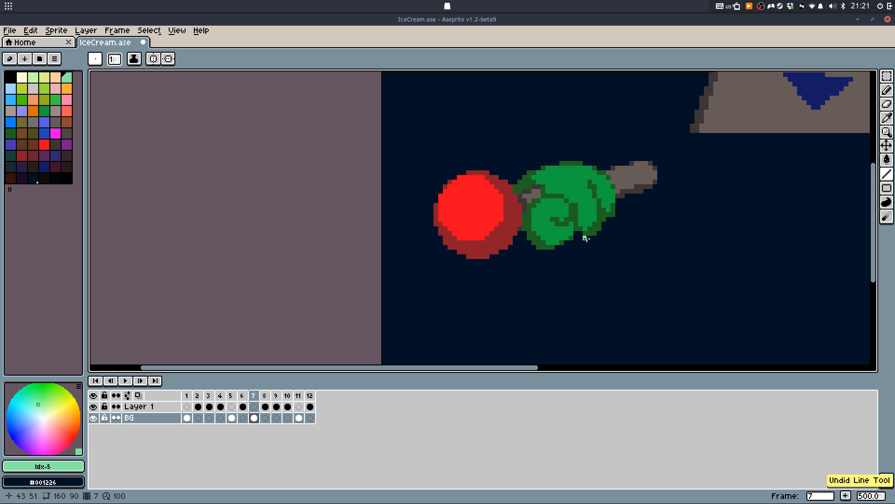
mouse_move(586, 239)
left_mouse_down()
mouse_move(516, 333)
mouse_move(358, 334)
mouse_move(373, 362)
left_mouse_up()
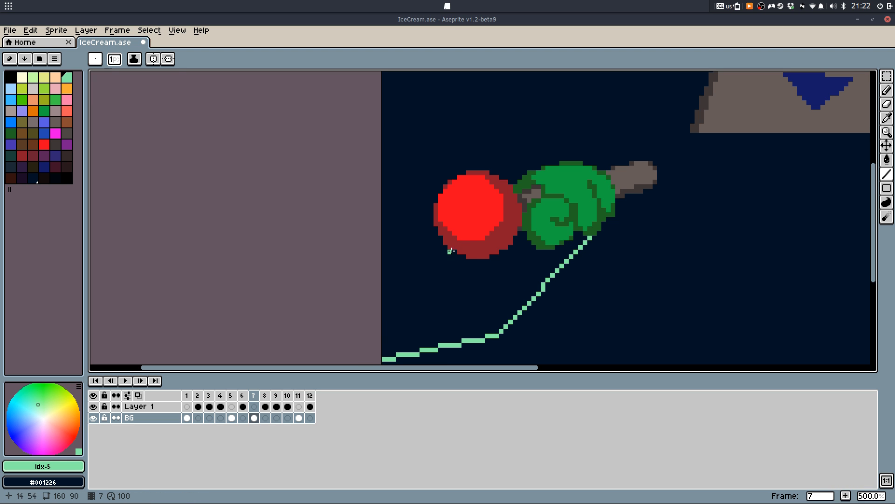
Draw the sleeve's upper edge from the red ball to the left border and fill the sleeve with Idx-5
mouse_move(468, 260)
left_mouse_down()
mouse_move(436, 295)
mouse_move(372, 302)
left_mouse_up()
key("g")
left_click(537, 288)
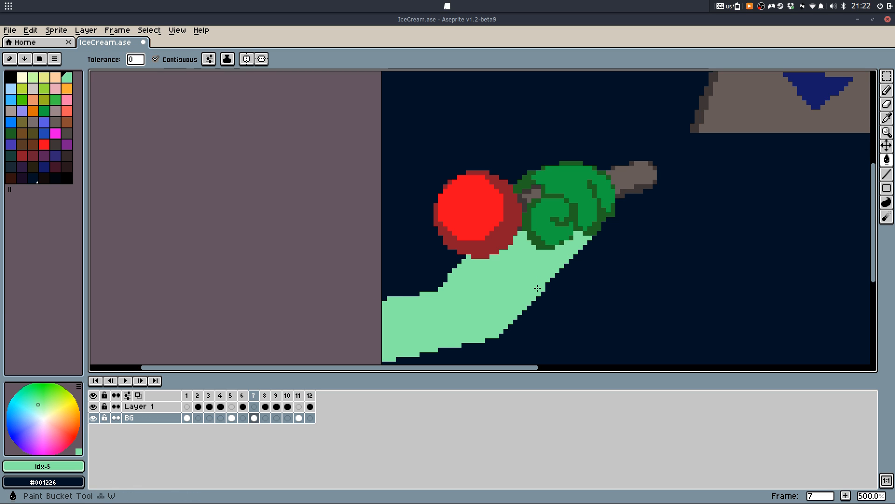
Widen the sleeve with a higher upper edge line from the red ball and fill the gap with Idx-5
key("b")
key("l")
left_click_drag(464, 258, 362, 306)
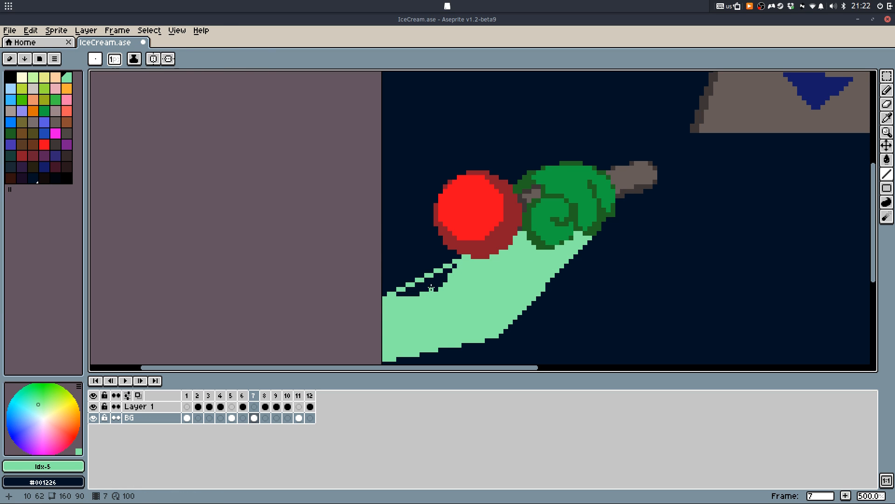
key("ctrl+z")
mouse_move(455, 253)
left_mouse_down()
mouse_move(413, 297)
mouse_move(413, 289)
mouse_move(372, 296)
left_mouse_up()
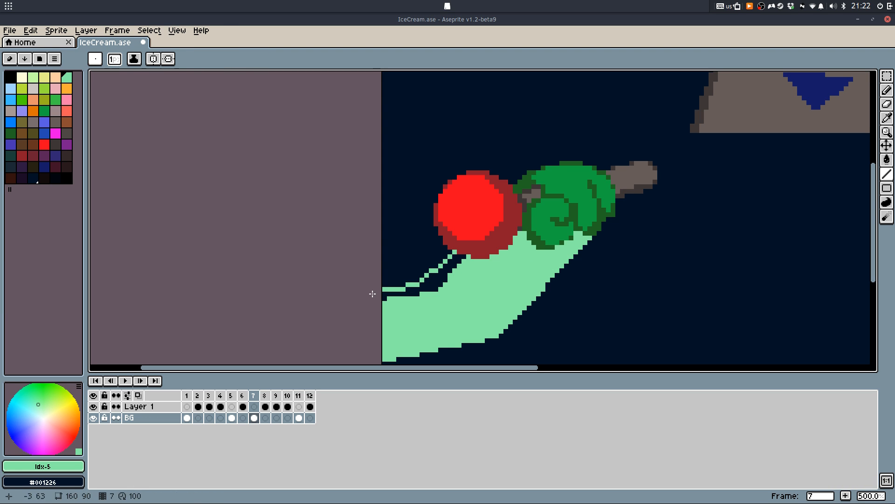
key("g")
left_click(443, 285)
Outline the palm over the top of the sleeve in #206623 and fill it up to the fingers
key("b")
scroll(555, 228, "up", 4)
left_click(565, 260, "alt")
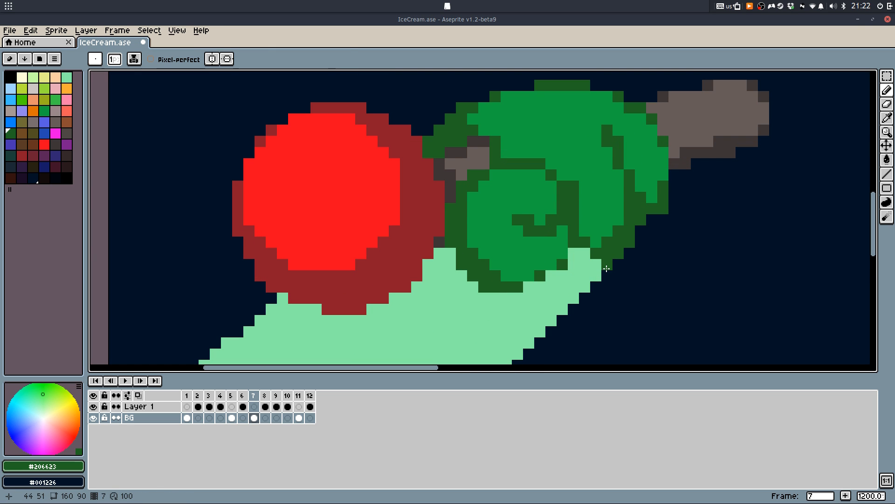
left_click_drag(604, 271, 544, 298)
mouse_move(428, 268)
left_mouse_down()
mouse_move(482, 308)
mouse_move(564, 317)
mouse_move(571, 295)
left_mouse_up()
key("g")
left_click(533, 311)
left_click(559, 276)
left_click(455, 270)
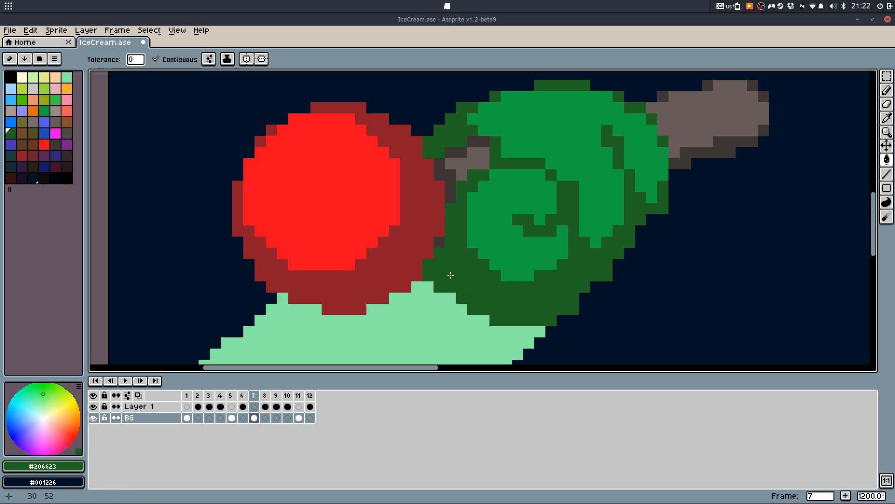
scroll(462, 273, "down", 6)
key("b")
scroll(463, 271, "up", 1)
scroll(463, 271, "up", 1)
key("m")
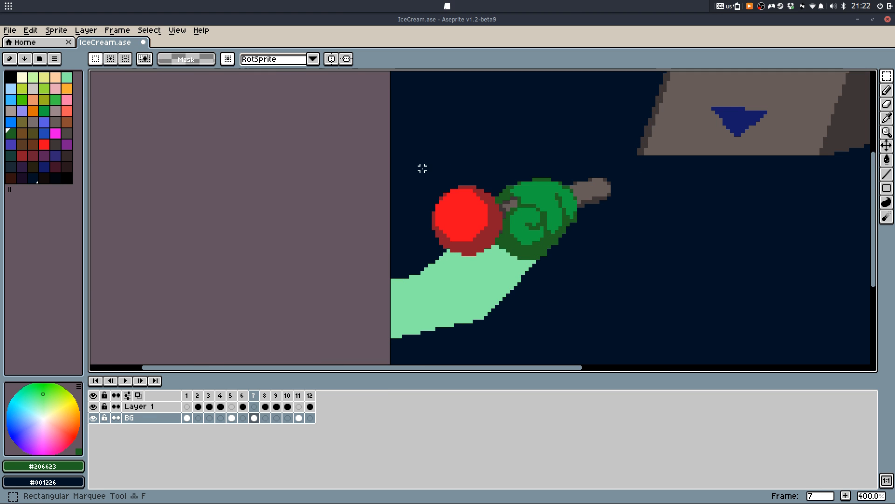
left_click_drag(424, 164, 619, 275)
left_click_drag(596, 240, 556, 253)
key("ctrl+z")
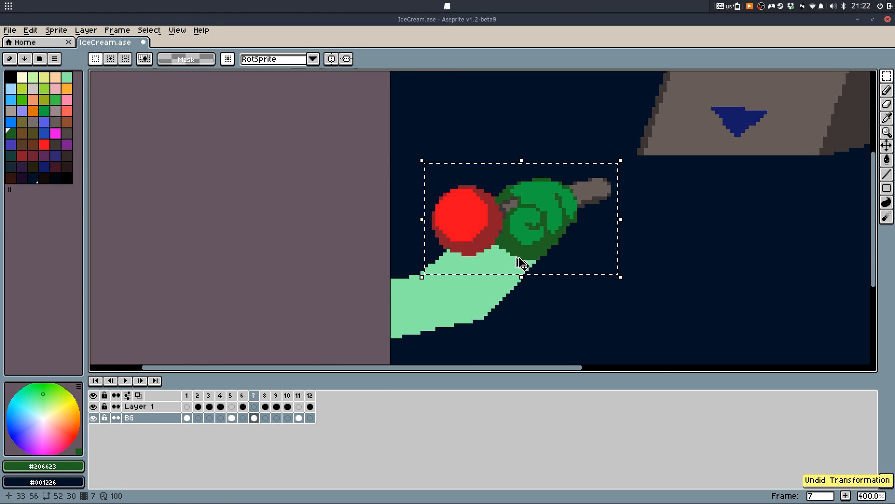
key("ctrl+d")
Move the ball, hand, stick and sleeve about 11 pixels left and fill the vacated area with #001226
left_click_drag(404, 141, 612, 358)
left_click_drag(578, 286, 540, 284)
key("g")
left_click(650, 228, "alt")
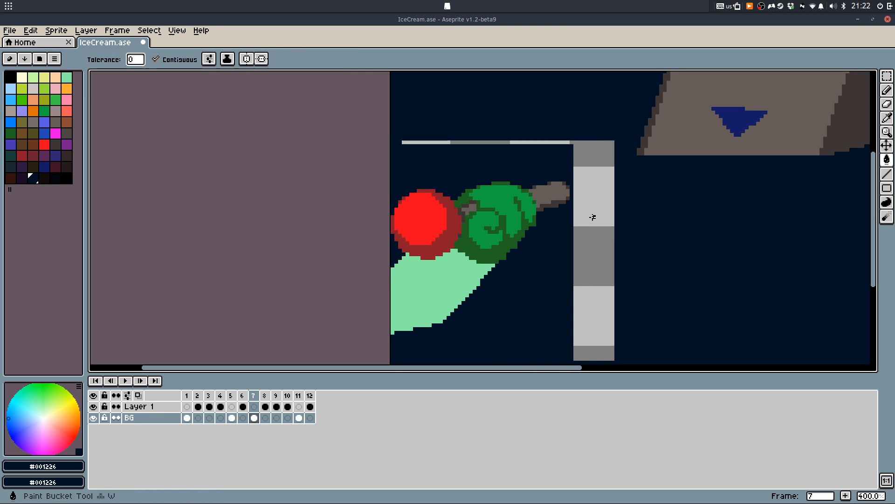
left_click(577, 198)
Draw #3d3637 lines from the panel's lower left edge down to the stick as the machine body's upper edge
key("b")
left_click(640, 129, "alt")
key("l")
mouse_move(639, 129)
left_mouse_down()
mouse_move(583, 137)
mouse_move(547, 181)
left_mouse_up()
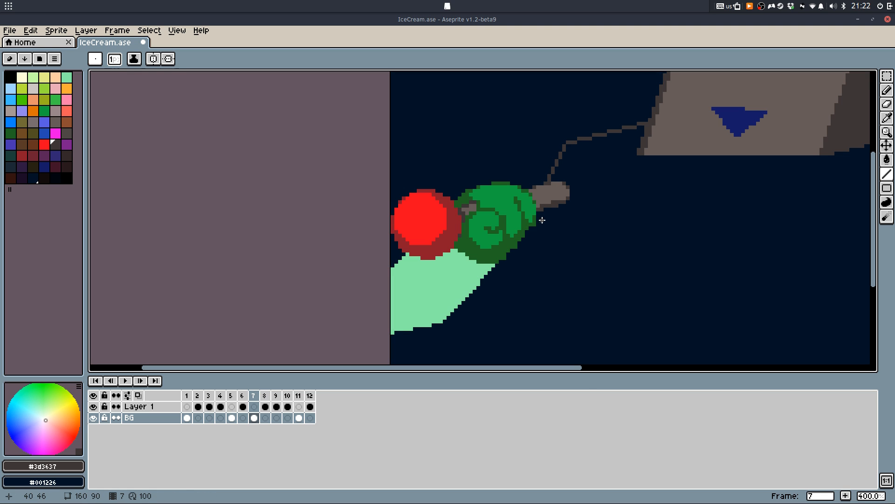
Outline the machine body's left side, angled bottom and right side below the panel with connected #3d3637 lines
mouse_move(543, 219)
left_mouse_down()
mouse_move(541, 295)
mouse_move(844, 352)
mouse_move(872, 329)
mouse_move(844, 303)
mouse_move(823, 320)
mouse_move(617, 319)
mouse_move(863, 320)
mouse_move(811, 313)
mouse_move(849, 319)
mouse_move(869, 310)
mouse_move(868, 290)
left_mouse_up()
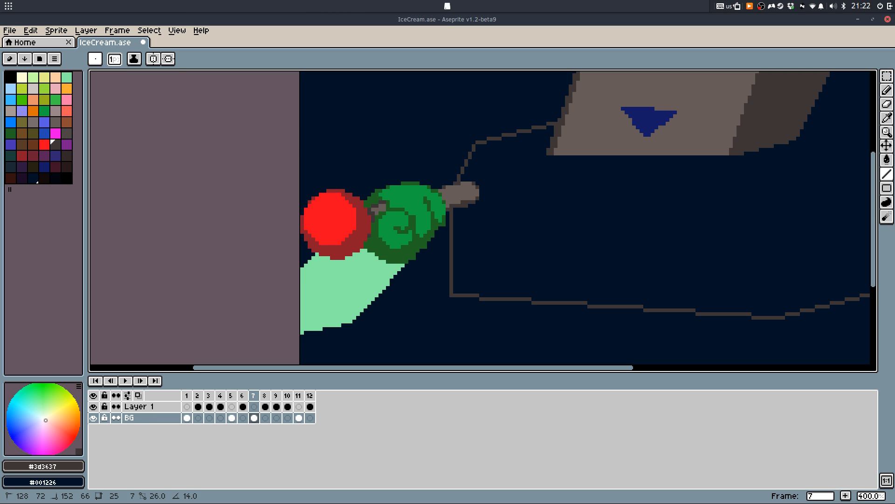
left_click_drag(867, 290, 867, 290)
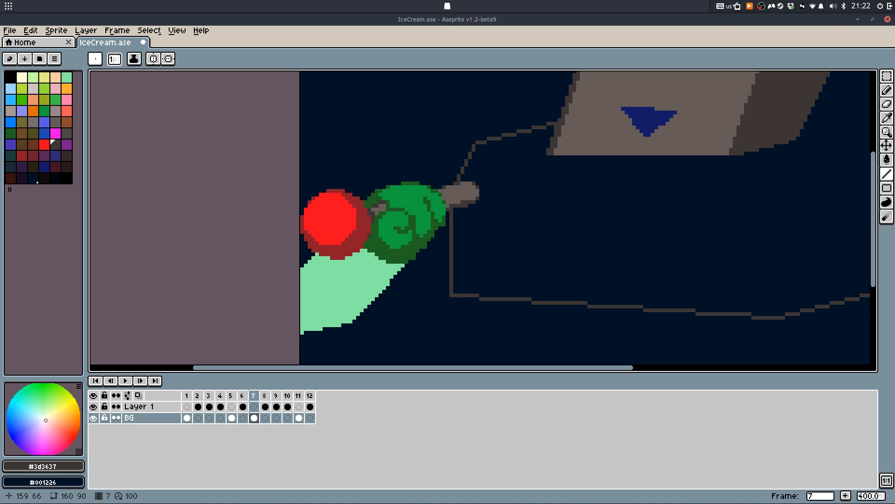
left_click_drag(790, 261, 550, 266)
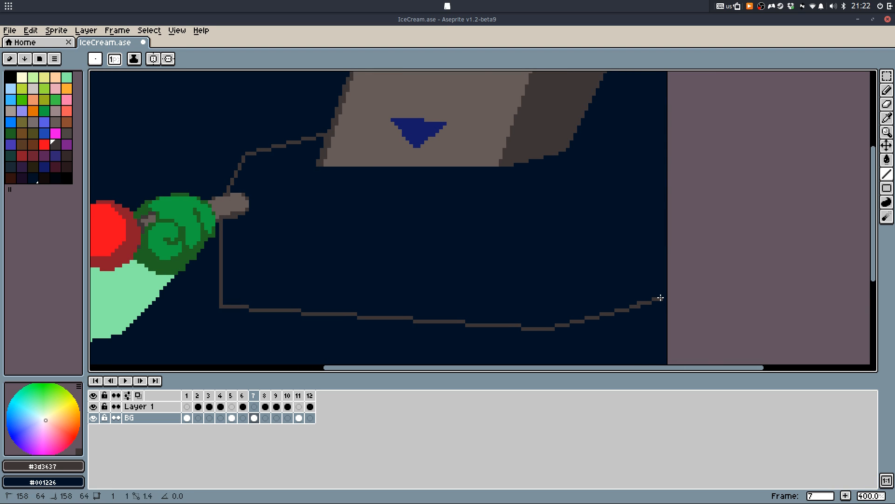
left_click(661, 174, "shift")
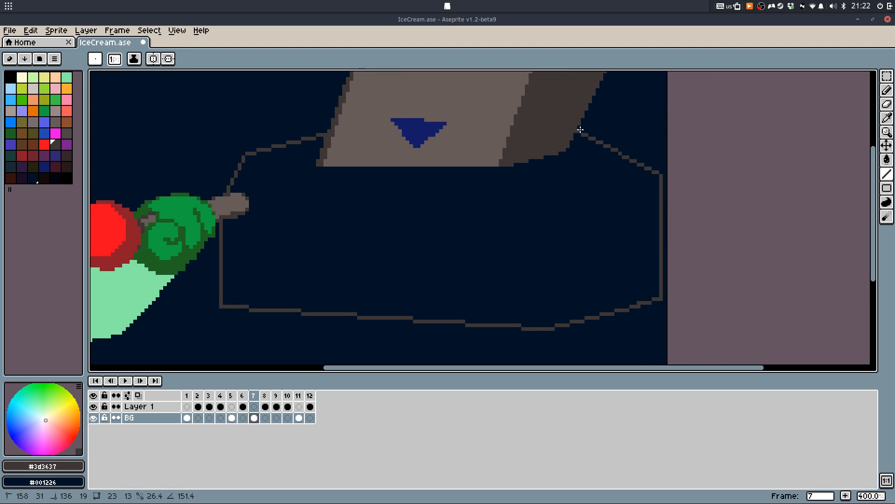
key("g")
left_click(579, 170)
key("ctrl+z")
Trim the panel's lower edge to a slant with a #001226 line and fill the strip below it with #001226
key("i")
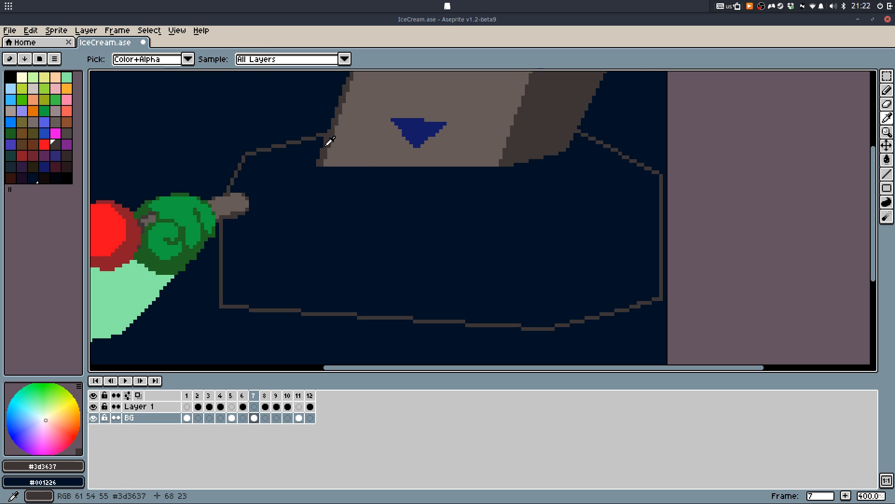
scroll(330, 141, "up", 2)
left_click(292, 147)
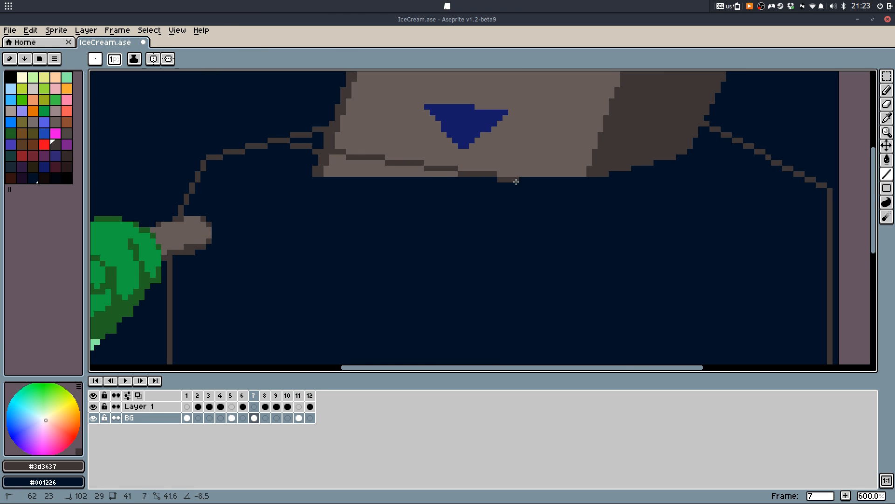
left_click(303, 145, "alt")
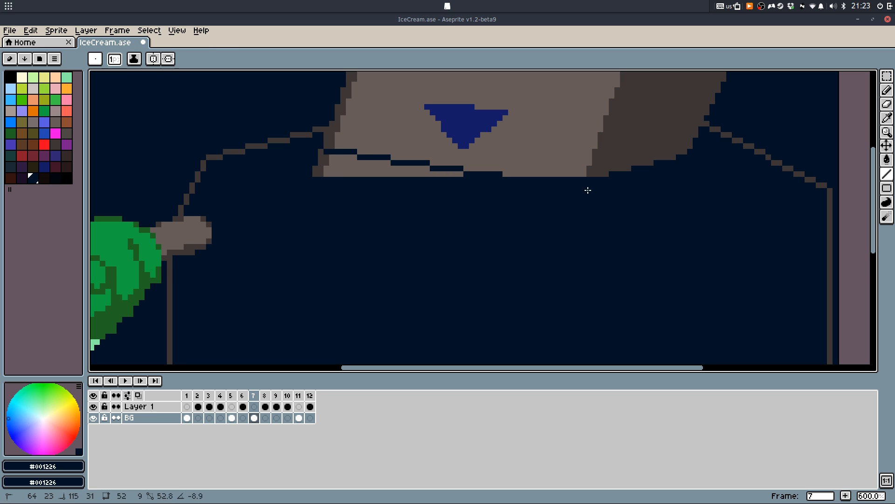
key("g")
scroll(588, 191, "down", 2)
scroll(345, 166, "up", 2)
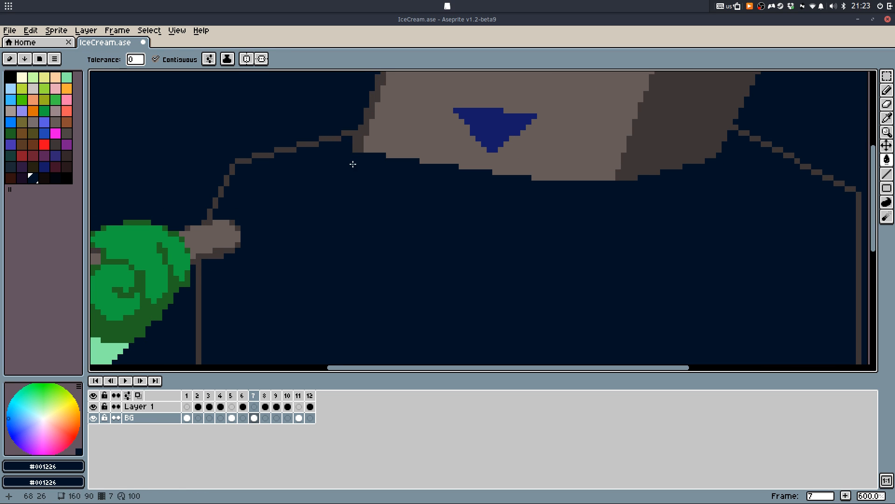
scroll(353, 164, "down", 3)
key("b")
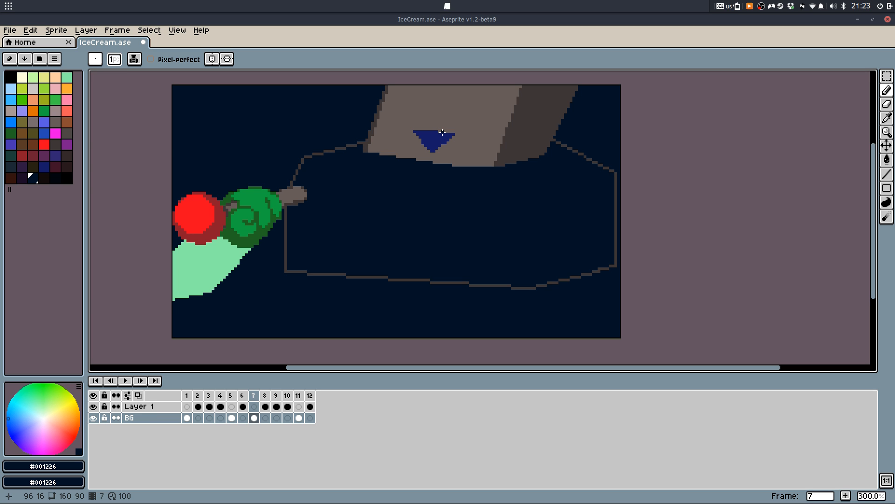
Draw a vertical #3d3637 line from the body's upper right edge to the canvas top and fill the area beside the panel
key("b")
scroll(614, 139, "up", 2)
left_click_drag(588, 146, 579, 227)
key("z")
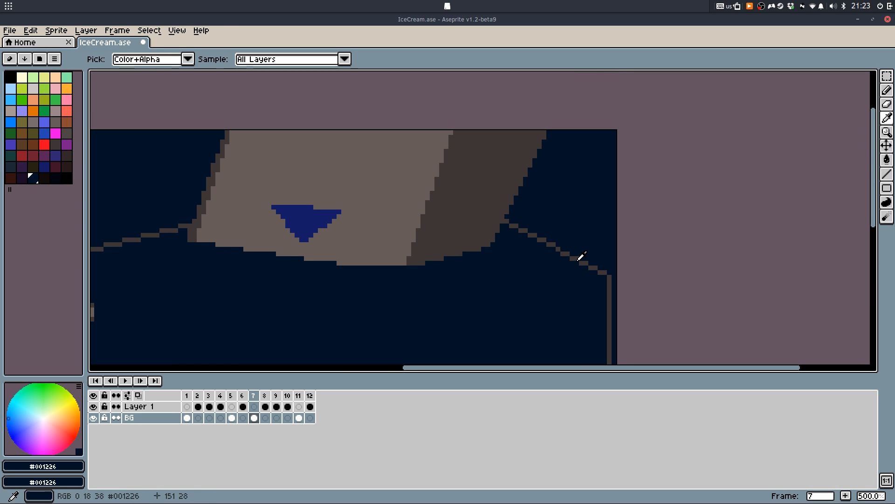
left_click(577, 256, "alt")
left_click_drag(577, 257, 576, 96)
key("g")
left_click(571, 200)
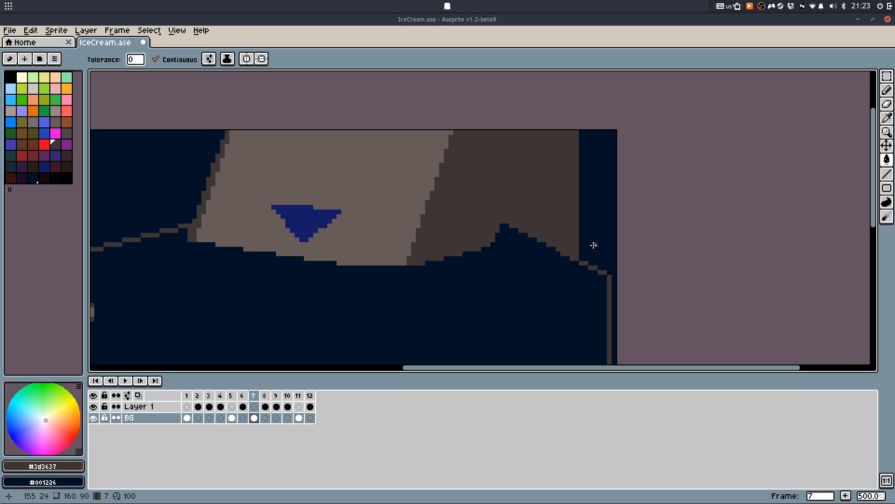
Draw a diagonal #3d3637 line from the filled area's upper right to the canvas's right edge and try filling below it
key("l")
left_click_drag(580, 146, 613, 183)
key("g")
left_click(610, 218)
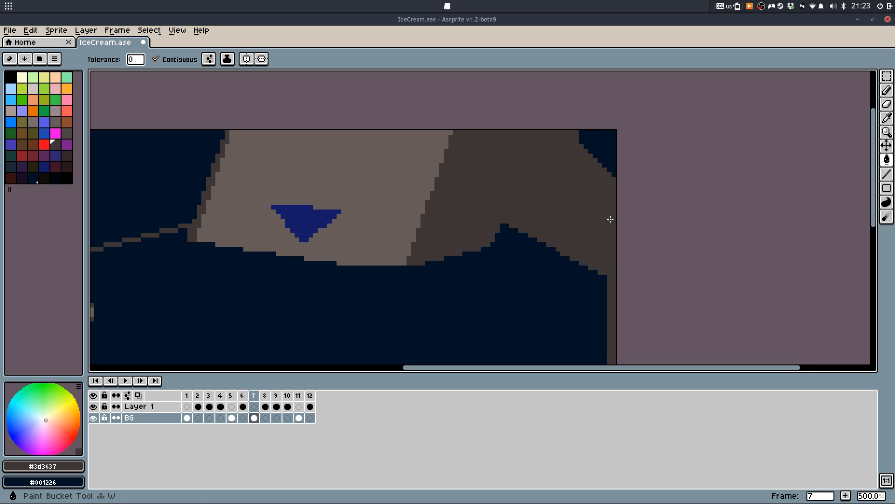
left_click_drag(608, 234, 596, 98)
scroll(593, 103, "down", 1)
key("ctrl+z")
Join the body's lower right corner to the canvas edge with a #3d3637 line and fill the narrow strip above it
key("z")
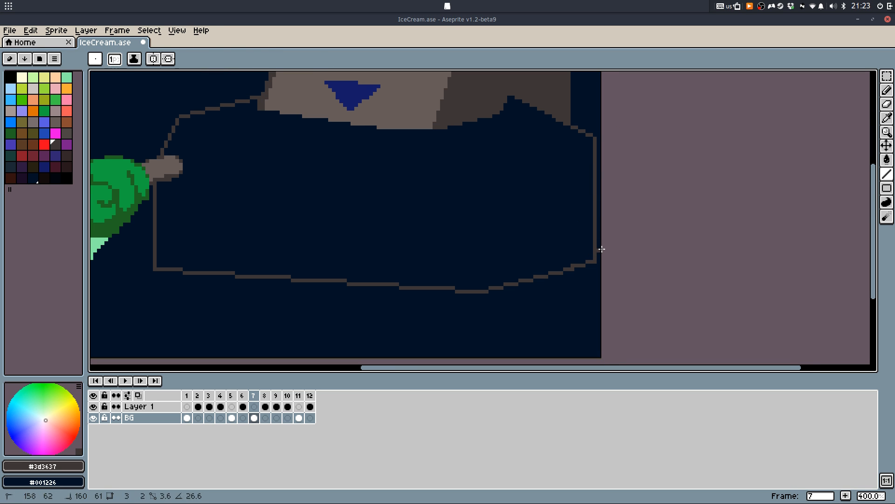
key("g")
left_click(599, 201)
left_click(568, 204)
left_click_drag(530, 151, 550, 200)
key("ctrl+z")
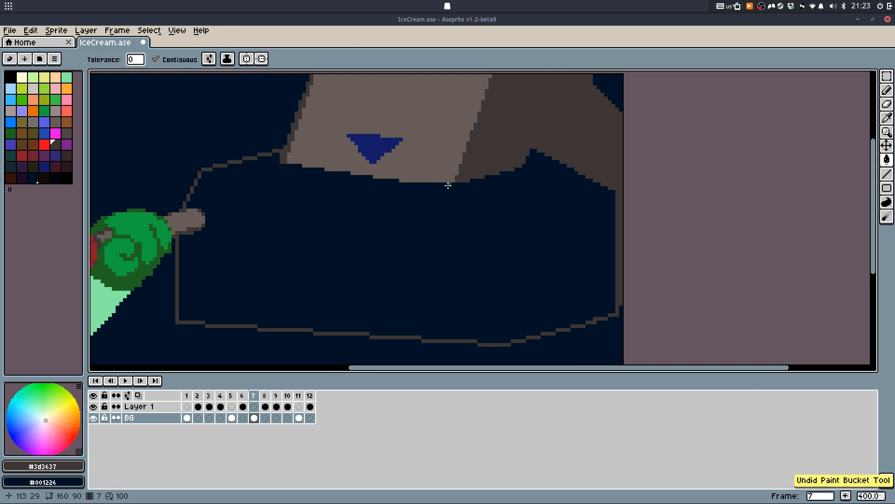
Draw connected #3d3637 lines for the body's vertical front edge, its angled corner and the side face's upper edge
key("i")
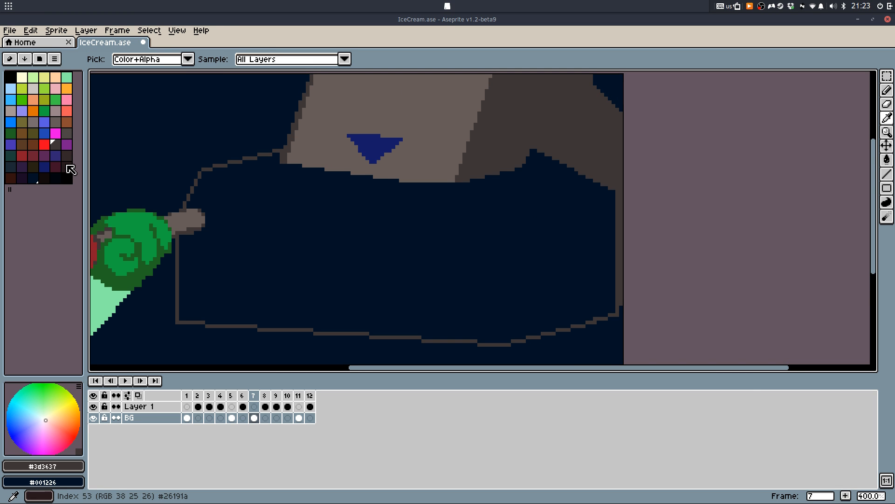
key("l")
mouse_move(494, 345)
left_mouse_down()
mouse_move(494, 221)
mouse_move(526, 189)
left_mouse_up()
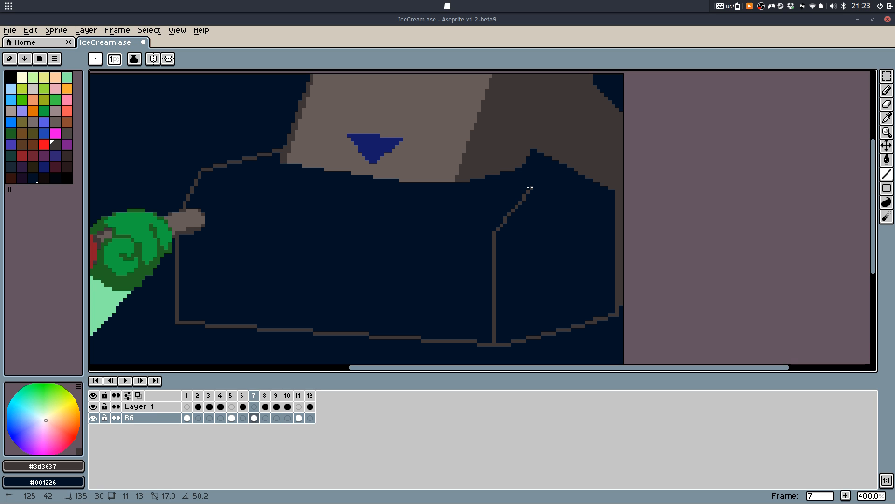
left_click_drag(595, 196, 617, 191)
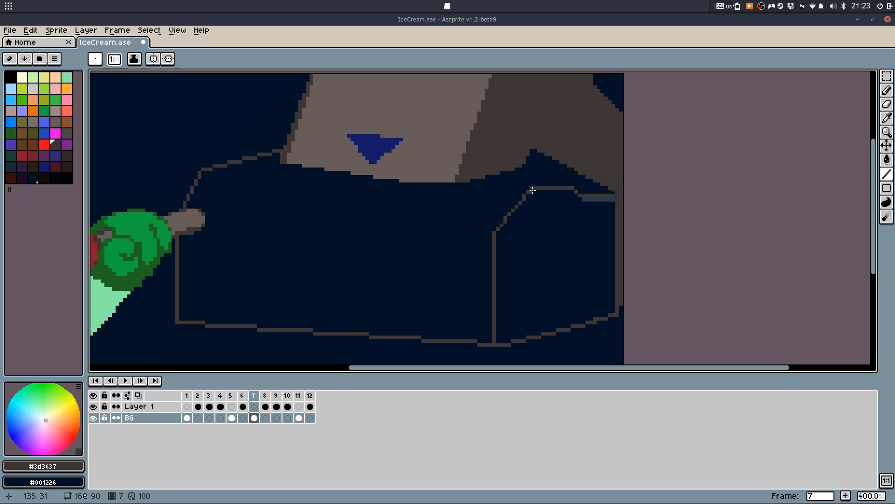
Select the rectangular area around the panel, delete its contents and fill the gap with #001226
key("m")
scroll(419, 196, "up", 2)
scroll(420, 196, "left", 2)
left_click_drag(330, 220, 599, 106)
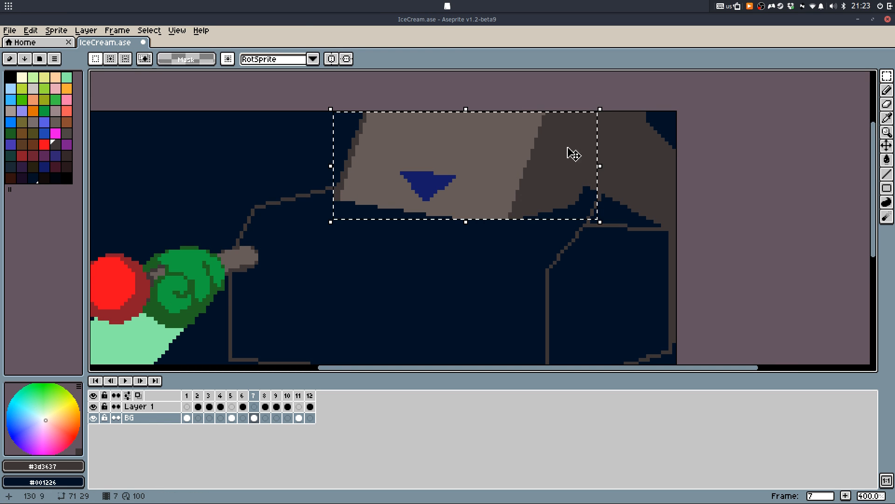
key("Delete")
scroll(366, 206, "down", 3)
scroll(349, 212, "up", 2)
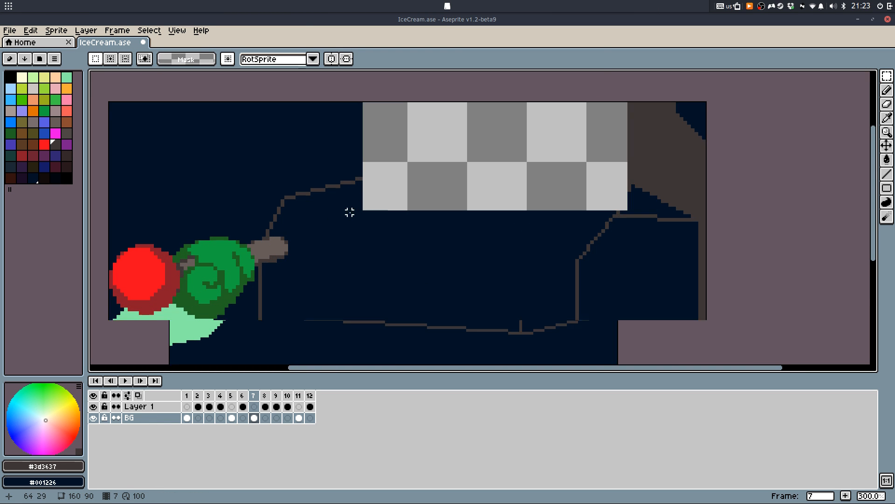
left_click(349, 212, "alt")
key("g")
left_click(387, 203)
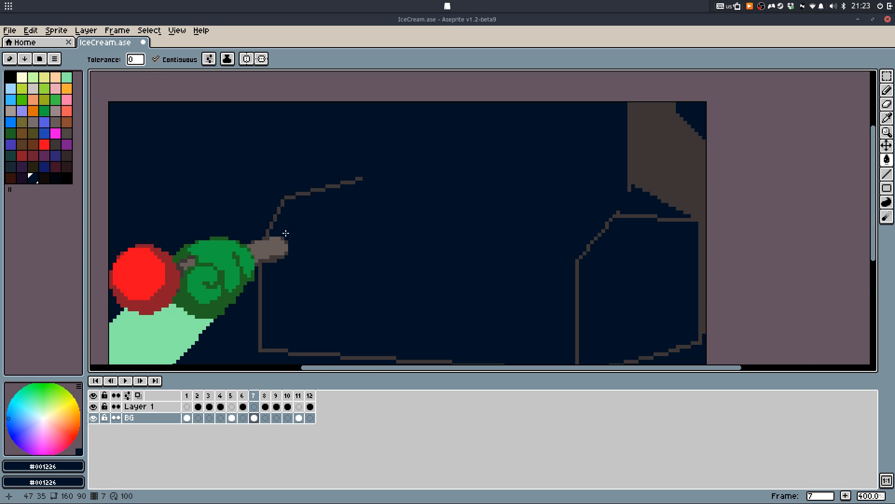
Undo the panel deletion and all lines and fills back to before the machine body's outline
key("ctrl+z")
key("v")
scroll(330, 220, "down", 3)
scroll(314, 232, "up", 2)
key("ctrl+z")
key("ctrl+z")
key("ctrl+z")
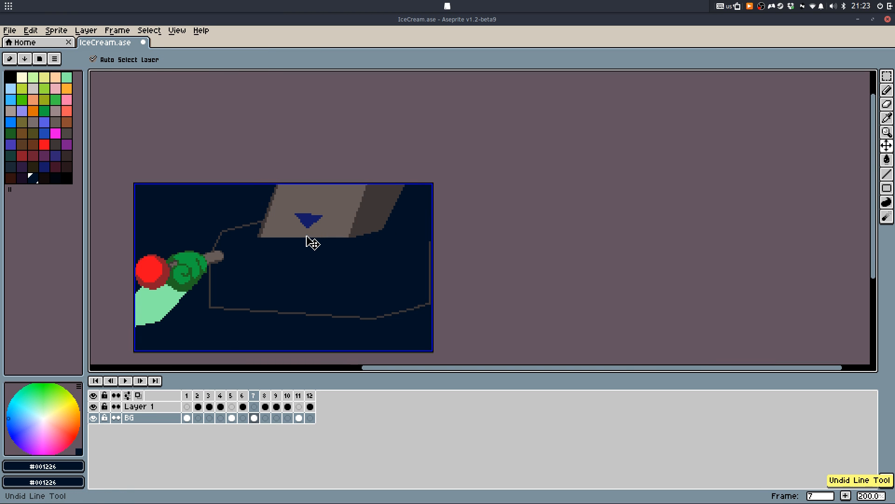
key("ctrl+z")
key("g")
key("ctrl+y")
key("ctrl+y")
key("ctrl+y")
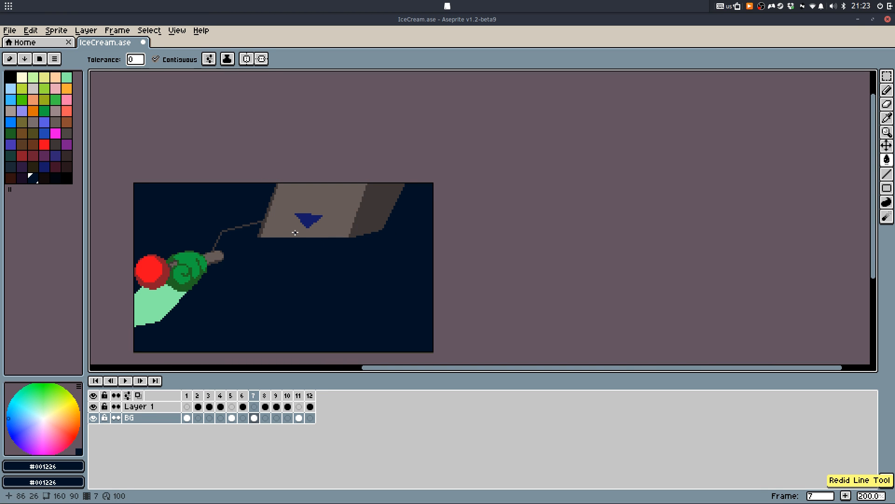
key("ctrl+z")
Draw a small bracket-shaped #3d3637 outline around the stick's right end with the Pencil
key("b")
scroll(205, 246, "up", 7)
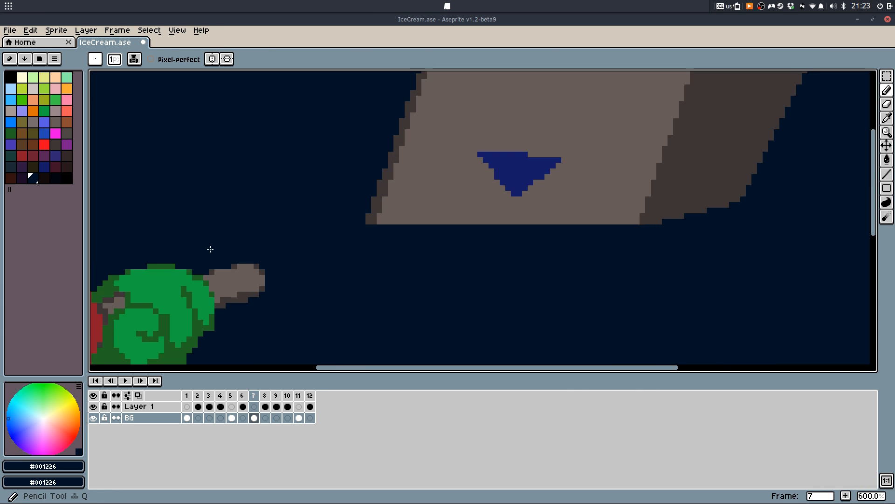
left_click(259, 255, "alt")
left_click(278, 224)
mouse_move(278, 224)
left_mouse_down()
mouse_move(325, 226)
mouse_move(349, 259)
mouse_move(349, 296)
mouse_move(308, 329)
left_mouse_up()
scroll(336, 247, "down", 6)
left_click_drag(344, 268, 287, 231)
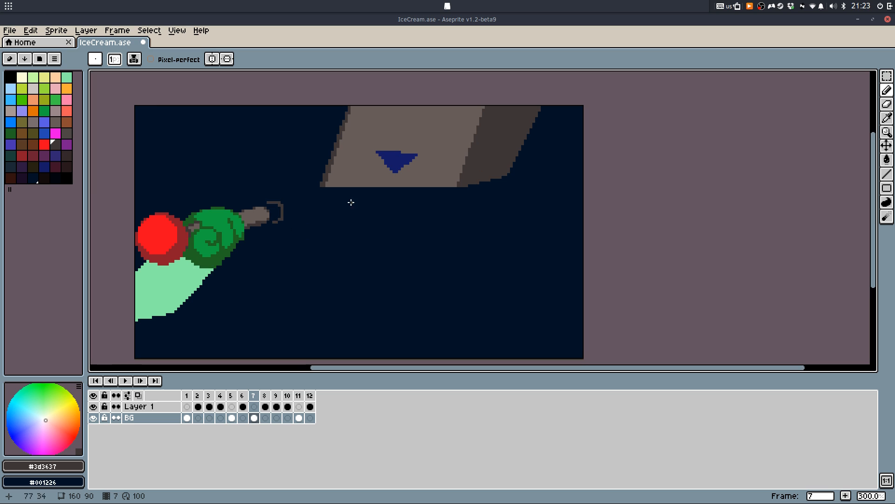
key("l")
left_click_drag(595, 144, 533, 165)
key("ctrl+z")
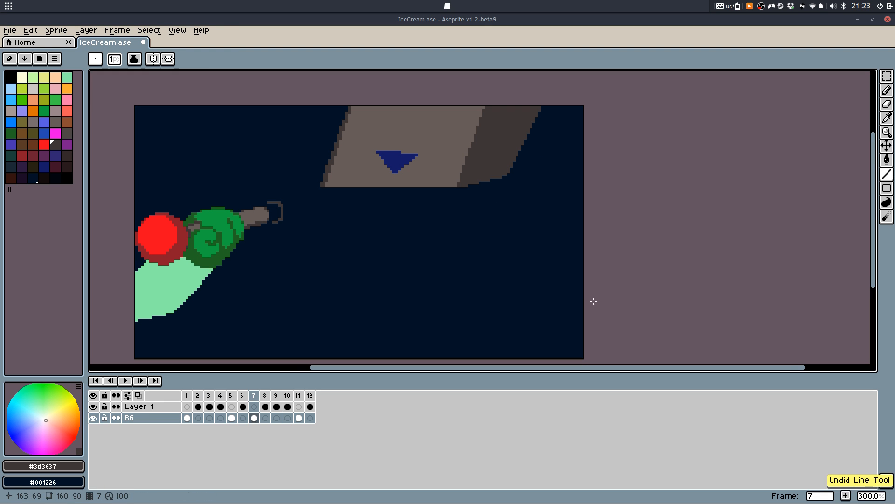
Try outlining a new machine body with #3d3637 lines from the canvas's lower right edge around to the panel's left side
mouse_move(600, 301)
left_mouse_down()
mouse_move(465, 330)
mouse_move(549, 330)
left_mouse_up()
left_click_drag(549, 330, 314, 230)
key("ctrl+z")
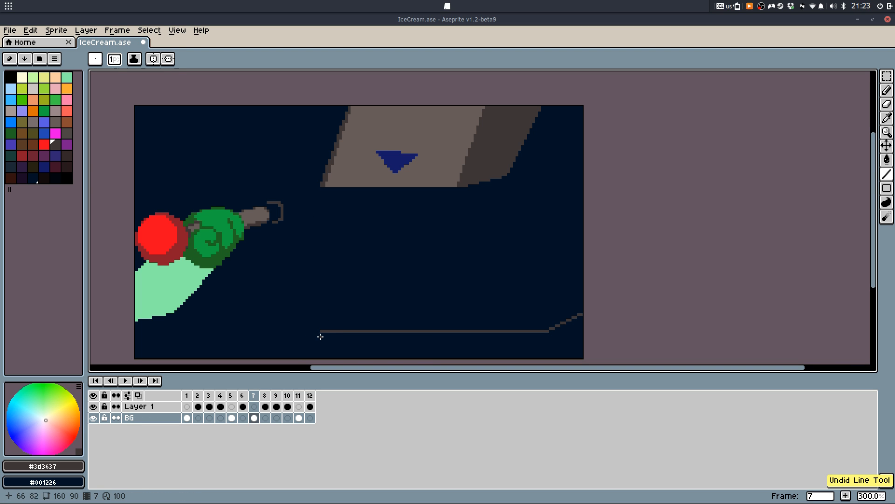
mouse_move(320, 336)
left_mouse_down()
mouse_move(290, 305)
mouse_move(291, 175)
mouse_move(326, 140)
mouse_move(330, 148)
left_mouse_up()
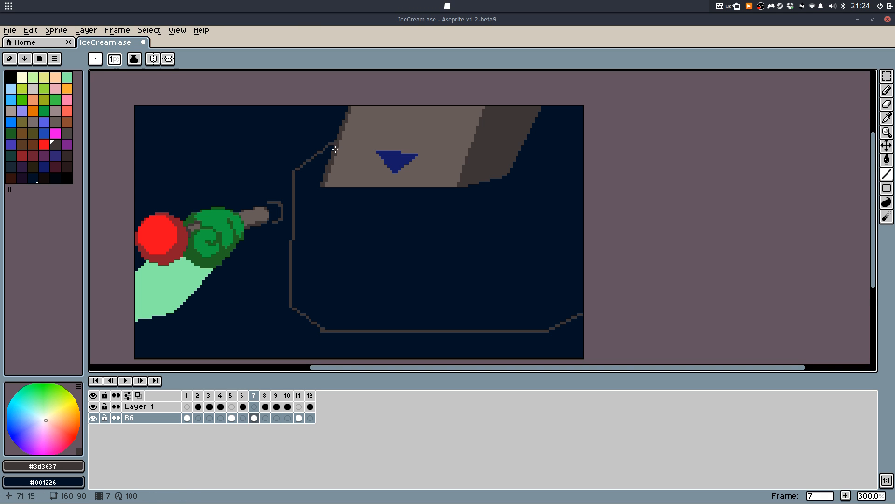
scroll(322, 244, "down", 2)
scroll(330, 297, "up", 2)
key("ctrl+z")
key("ctrl+z")
key("ctrl+z")
scroll(458, 180, "up", 2)
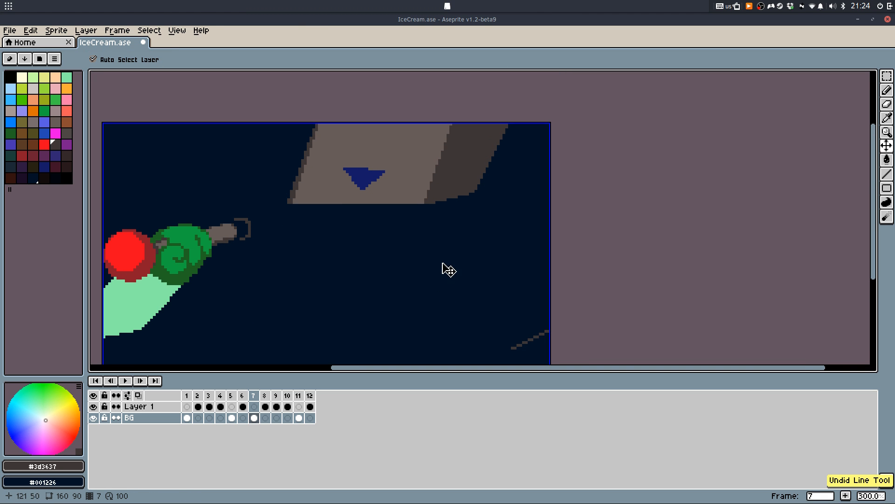
Try a straight #3d3637 line sloping from the panel's right side to the canvas edge, with the area above it filled
key("l")
left_click_drag(492, 159, 554, 187)
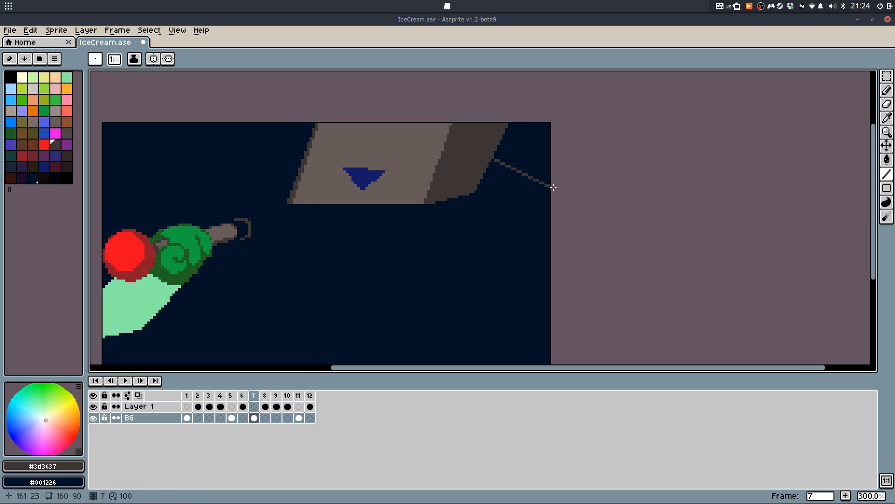
key("g")
left_click(522, 154)
key("ctrl+z")
key("ctrl+z")
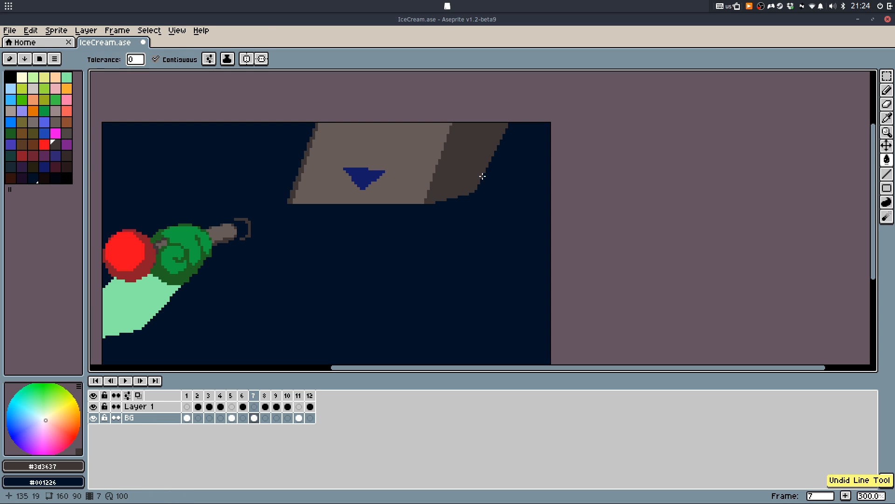
Try a freehand #3d3637 edge dipping from the panel's lower right side to the canvas edge, with the area above filled
key("l")
key("b")
left_click_drag(474, 174, 515, 204)
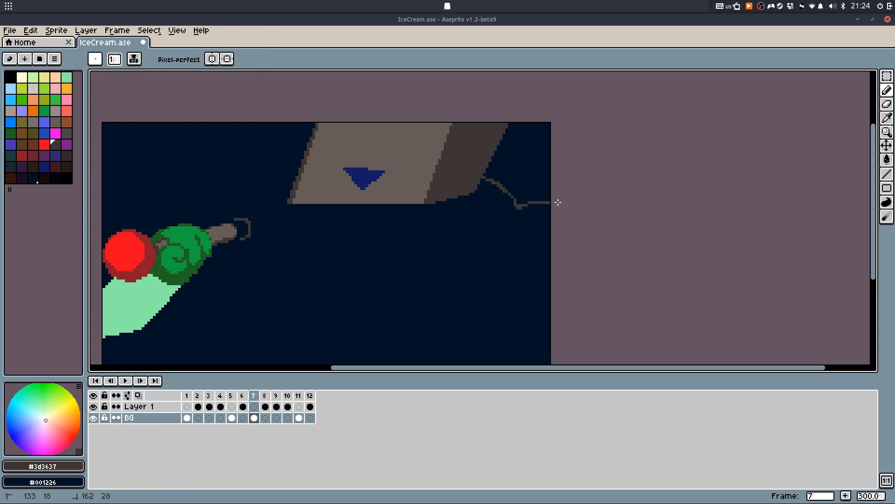
key("g")
left_click(537, 173)
scroll(532, 226, "down", 2)
scroll(532, 226, "up", 1)
key("b")
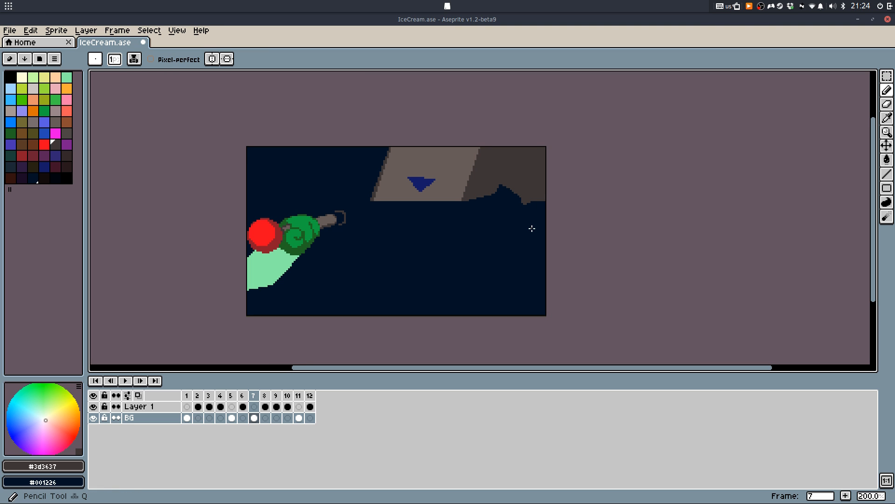
key("ctrl")
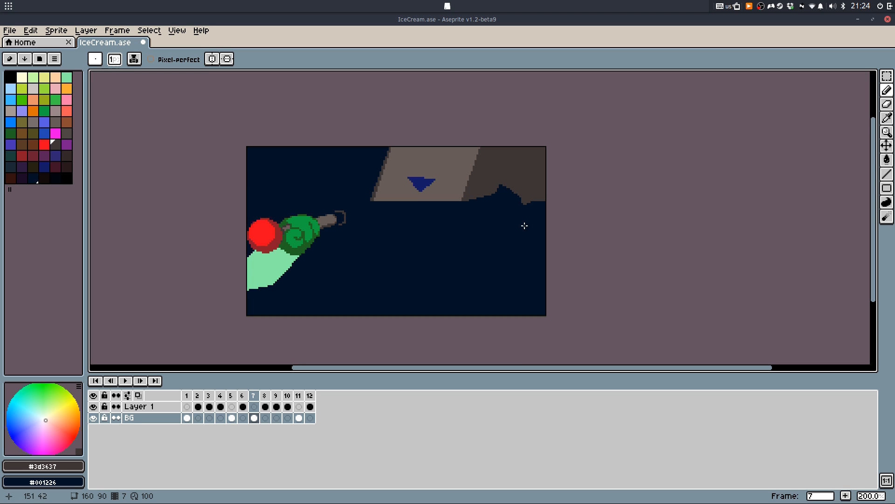
left_click_drag(524, 227, 547, 199)
key("ctrl+z")
key("ctrl+z")
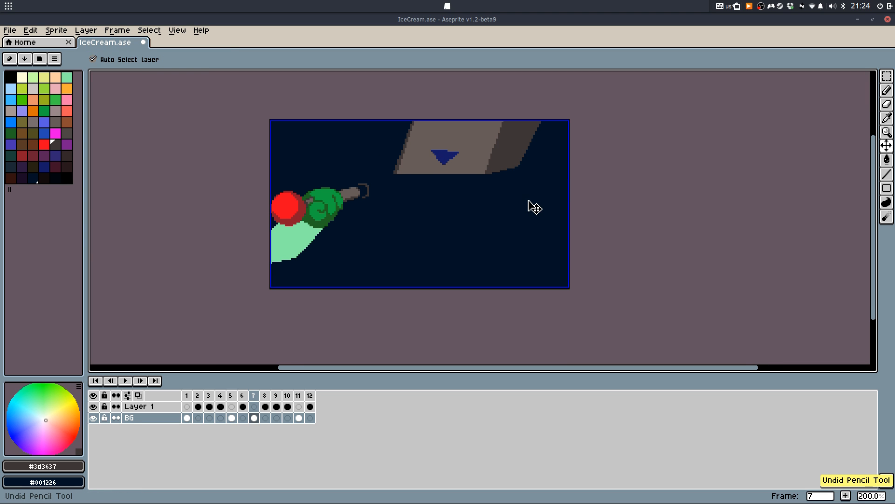
Try a rounded #3d3637 arch curving down from the panel's right side, with the area between it and the canvas edge filled
scroll(526, 145, "up", 3)
mouse_move(533, 149)
left_mouse_down()
mouse_move(561, 157)
mouse_move(585, 185)
left_mouse_up()
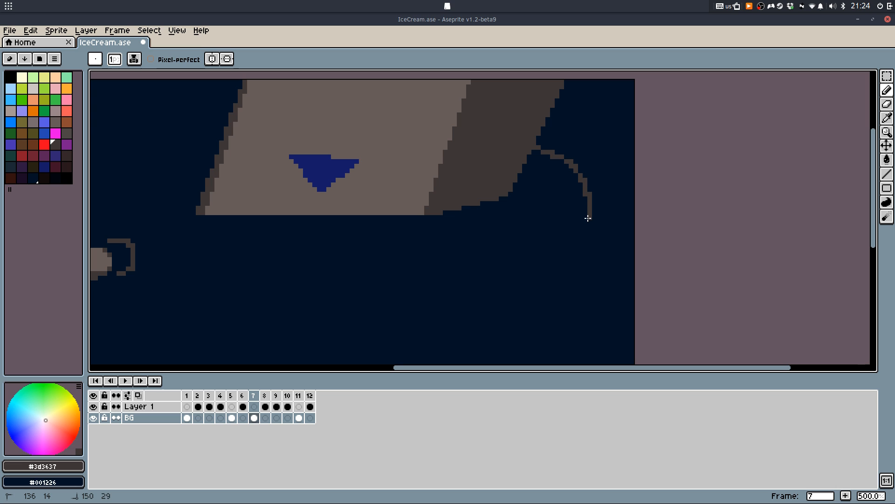
key("g")
left_click(601, 209)
scroll(577, 233, "down", 2)
key("b")
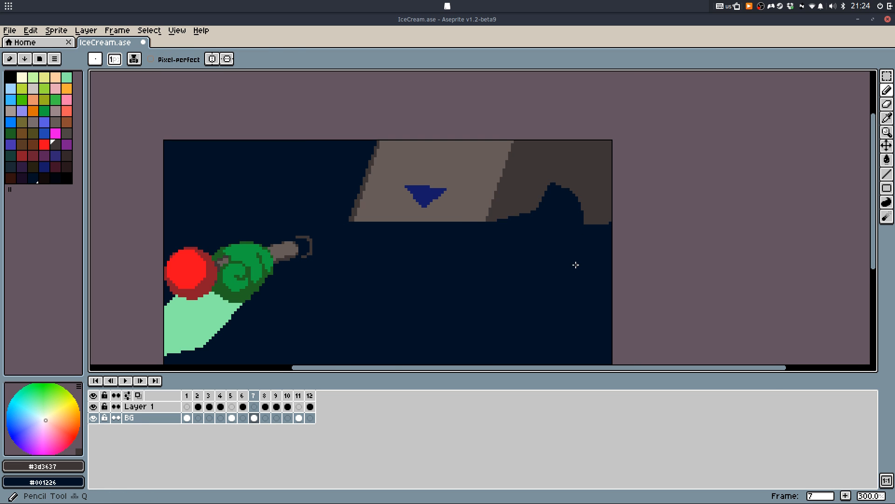
scroll(575, 264, "down", 1)
key("ctrl+z")
key("b")
scroll(559, 244, "up", 2)
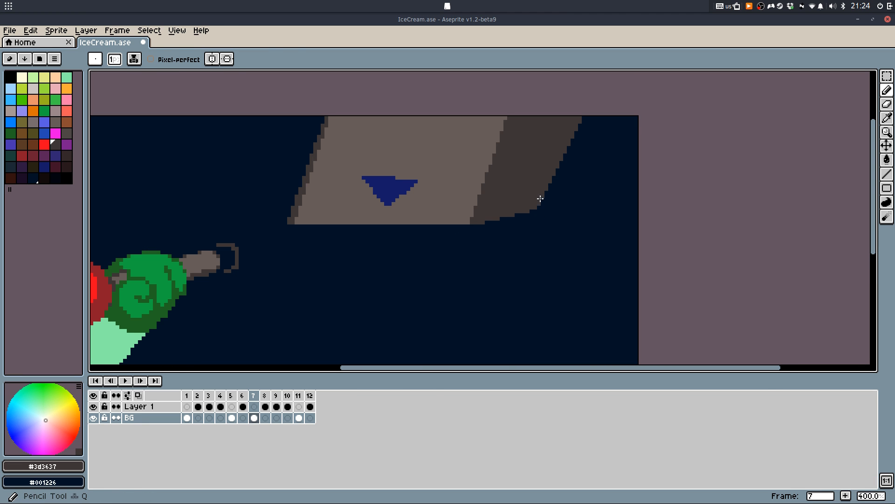
Draw a horizontal #3d3637 line from the panel's right side toward the canvas edge and fill the area above it
key("l")
mouse_move(557, 161)
left_mouse_down()
mouse_move(650, 159)
mouse_move(634, 276)
left_mouse_up()
key("g")
left_click(634, 159)
Draw a steep #3d3637 line slanting down to the canvas's right edge and fill the wedge beside it
key("l")
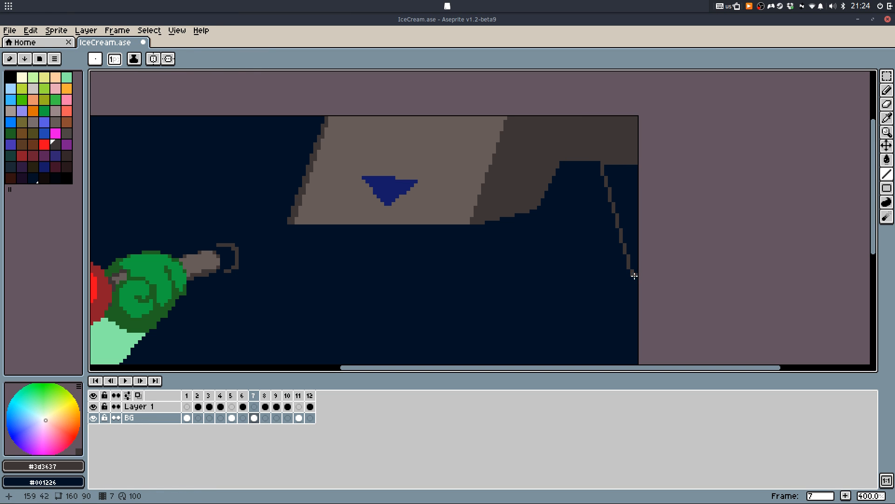
key("g")
left_click(631, 219)
scroll(631, 206, "down", 4)
scroll(628, 210, "up", 1)
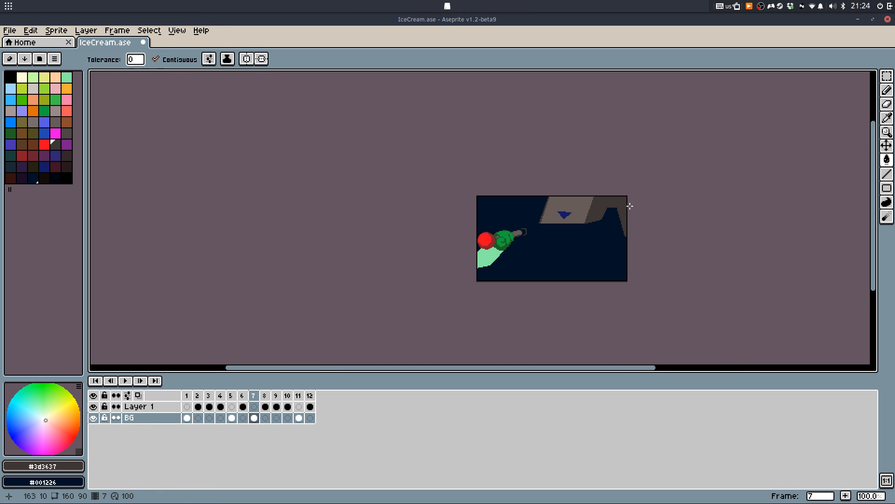
Undo the latest dark shapes drawn and filled beyond the panel's right side on frame 7, and save the file
scroll(627, 210, "up", 2)
key("ctrl+z")
key("ctrl+z")
key("ctrl+z")
key("ctrl+z")
key("ctrl+z")
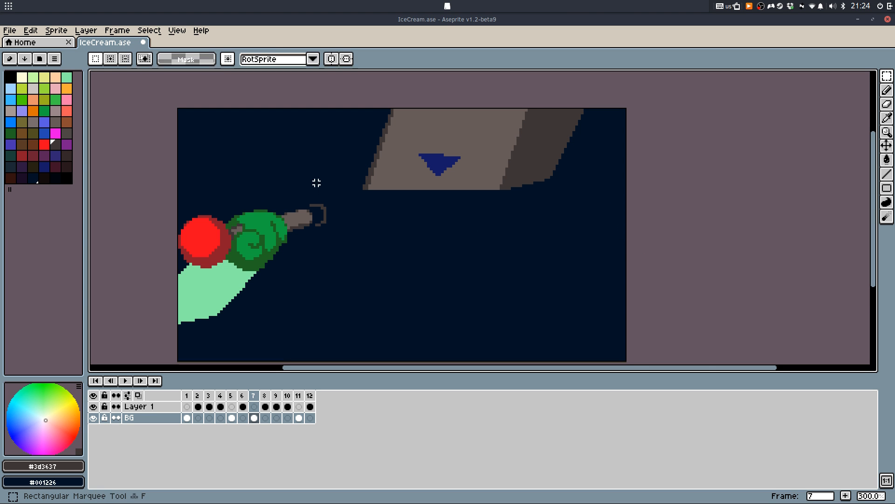
key("ctrl+s")
scroll(356, 219, "down", 1)
scroll(403, 250, "up", 1)
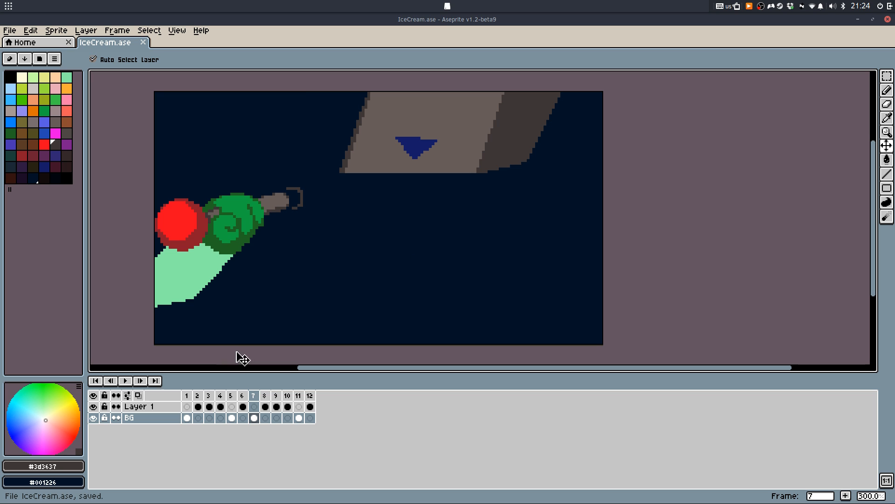
Insert a new empty frame directly after frame 7 and make its Layer 1 cel active for drawing
right_click(256, 394)
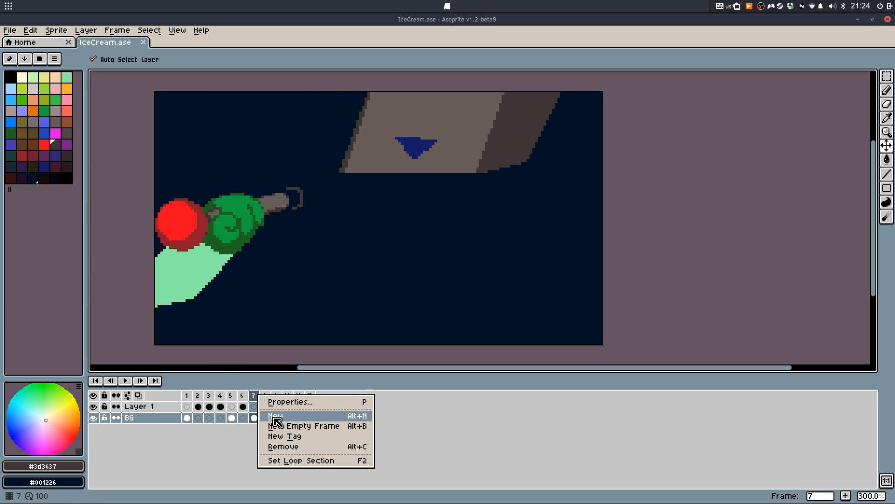
left_click(262, 389)
right_click(263, 397)
left_click(289, 429)
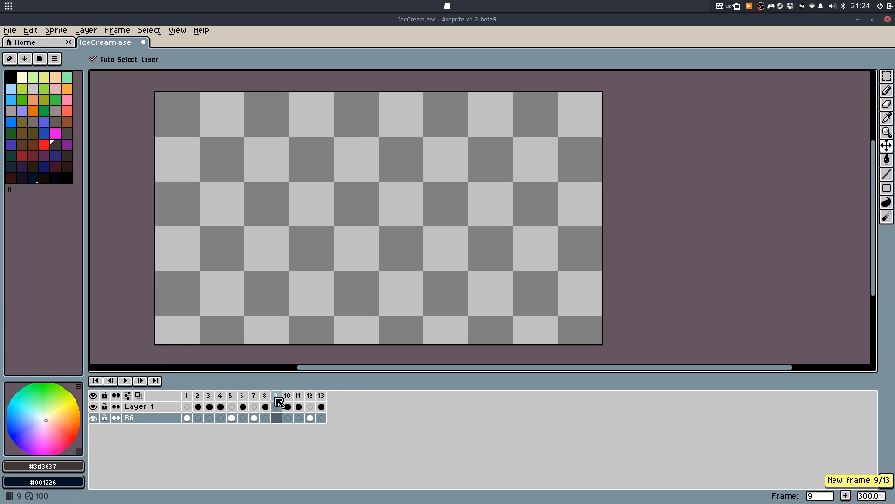
left_click(265, 406)
key("b")
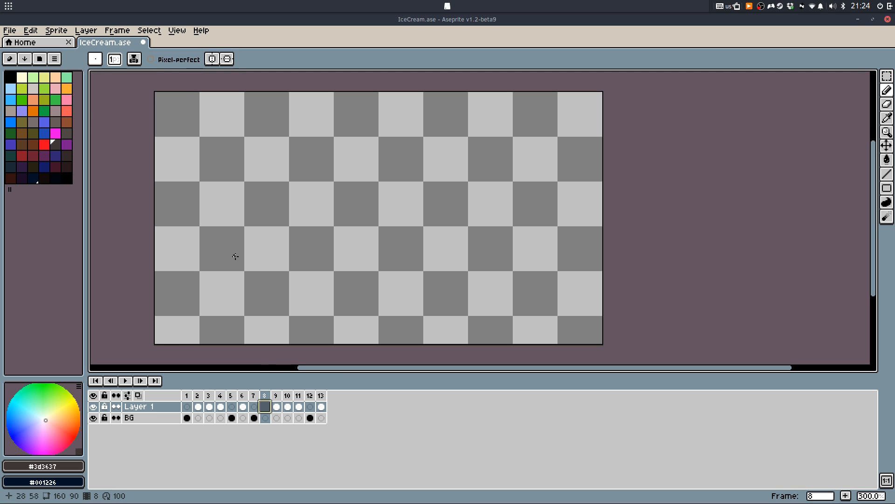
On frame 8, draw a wavy cream ribbon outline from the canvas's top edge to a pointed lower tip and fill it
left_click(26, 77)
key("Left")
key("Right")
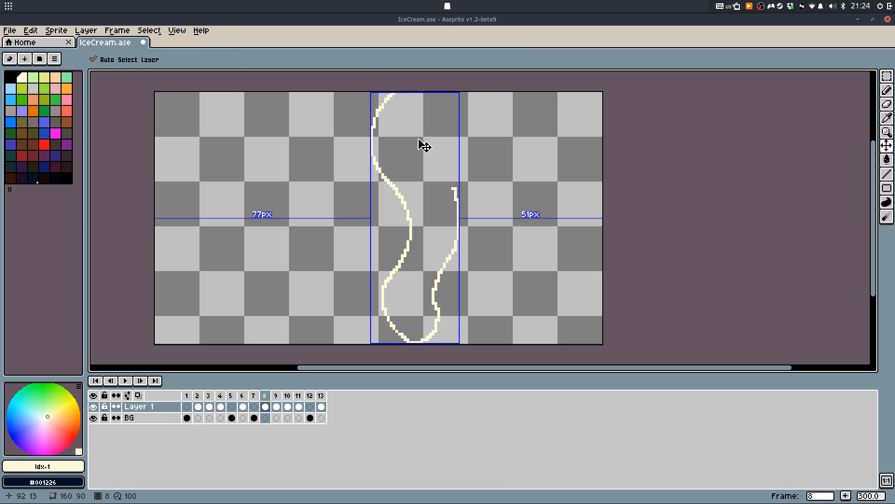
key("ctrl+z")
left_click_drag(395, 92, 384, 119)
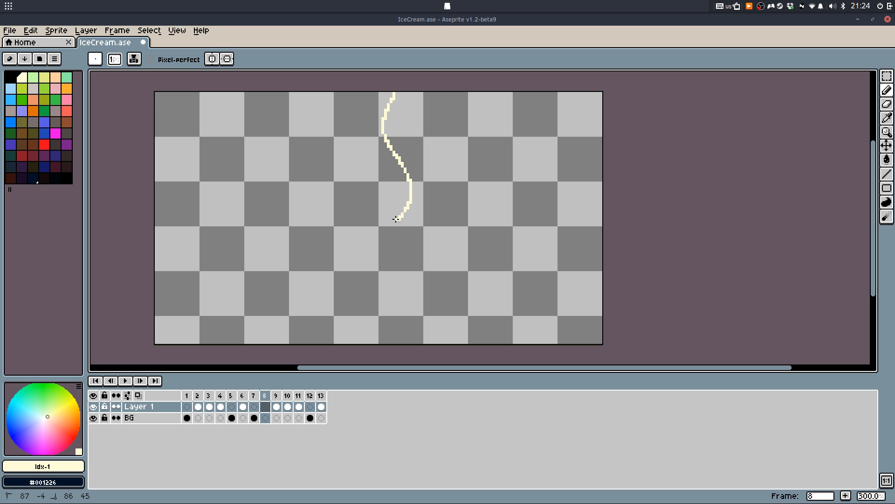
left_click_drag(379, 259, 410, 290)
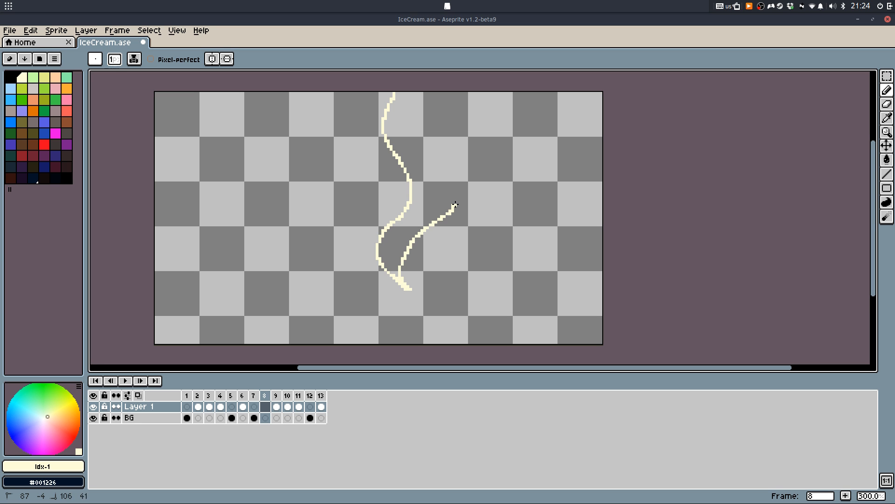
key("g")
left_click(412, 167)
key("b")
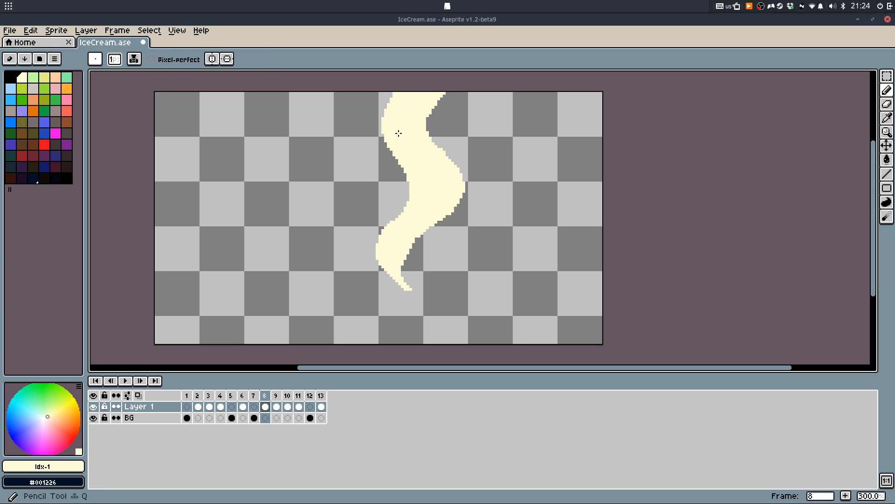
Widen the ribbon's top by redrawing its upper right edge further out in cream and filling the gap
scroll(426, 116, "up", 4)
left_click_drag(496, 99, 450, 179)
key("g")
left_click(436, 174)
key("b")
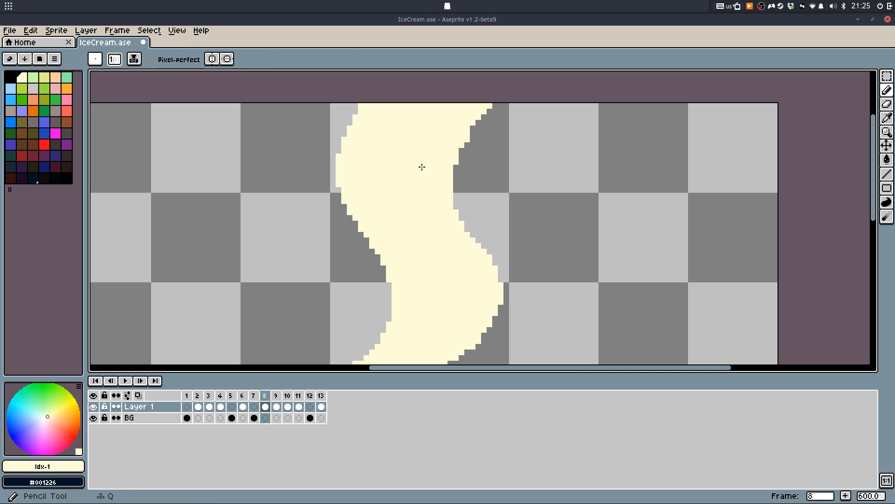
left_click(67, 77)
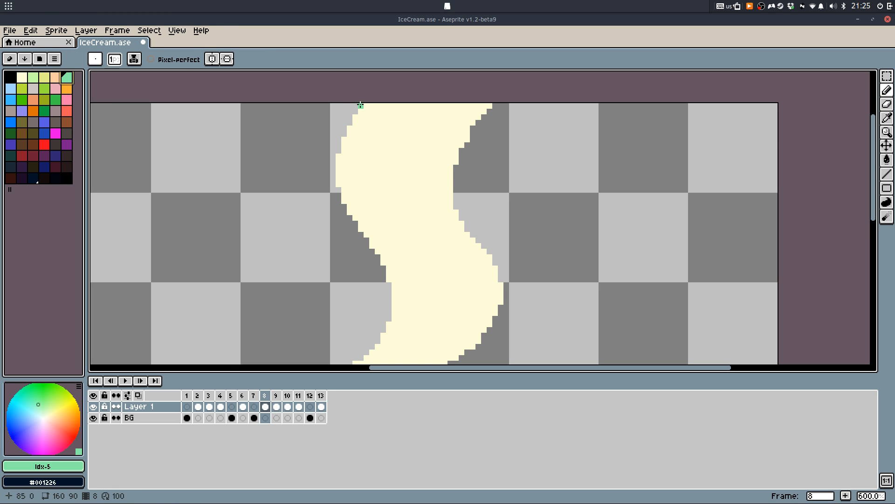
left_click_drag(360, 105, 336, 169)
key("ctrl+z")
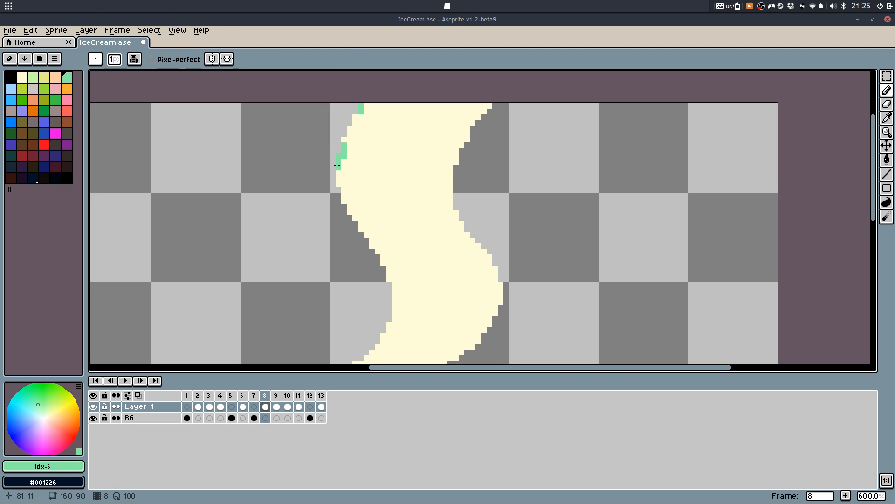
key("ctrl+z")
Choose the light green #c4ffa3 for shading and select the contiguous cream ribbon area with the Magic Wand
left_click(37, 75)
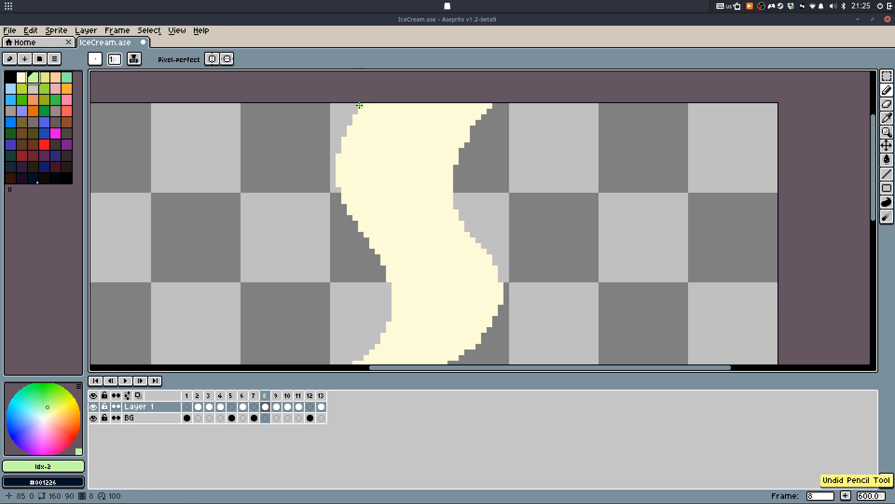
left_click_drag(354, 117, 343, 151)
key("ctrl+z")
key("shift+f")
left_click(370, 162)
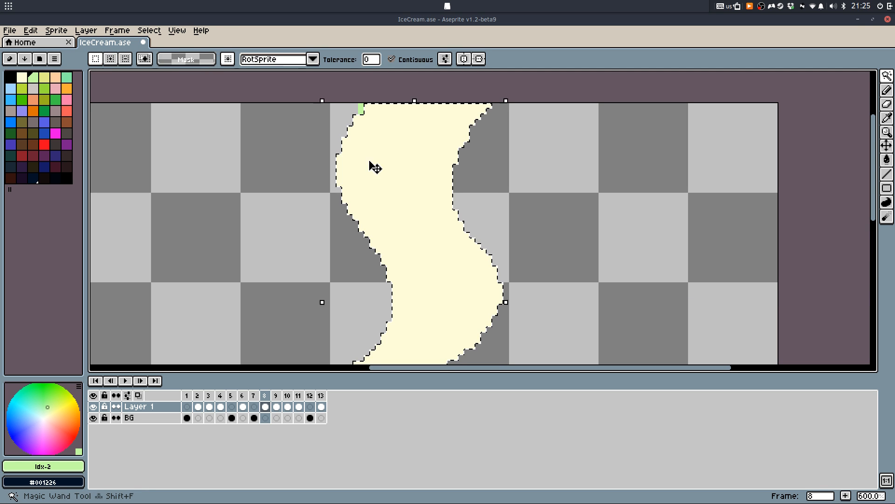
Shade the ribbon's left edge light green down to its inner bend and add a filled shadow wedge there
key("b")
left_click_drag(353, 119, 357, 220)
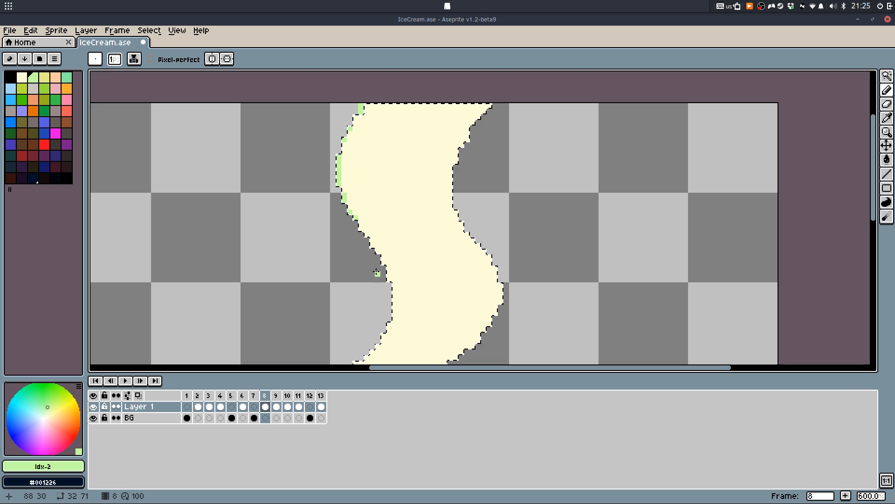
left_click_drag(377, 272, 400, 289)
mouse_move(359, 224)
left_mouse_down()
mouse_move(424, 298)
mouse_move(404, 332)
mouse_move(384, 335)
left_mouse_up()
key("g")
left_click(416, 300)
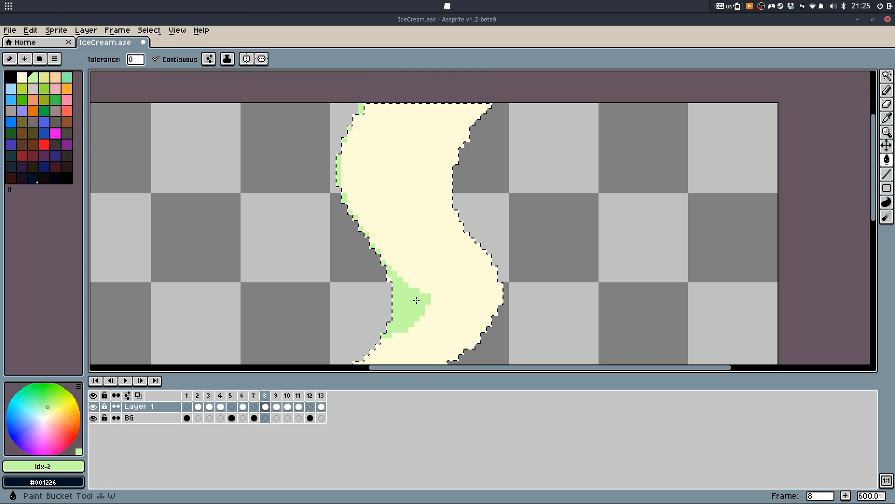
Shade the ribbon's right edge light green from the middle bulge to the lower curve, trimming stray pixels with cream #fffdd9
key("b")
mouse_move(456, 212)
left_mouse_down()
mouse_move(500, 280)
mouse_move(486, 247)
mouse_move(499, 355)
mouse_move(499, 305)
mouse_move(500, 330)
mouse_move(497, 314)
mouse_move(446, 357)
mouse_move(499, 283)
mouse_move(490, 299)
left_mouse_up()
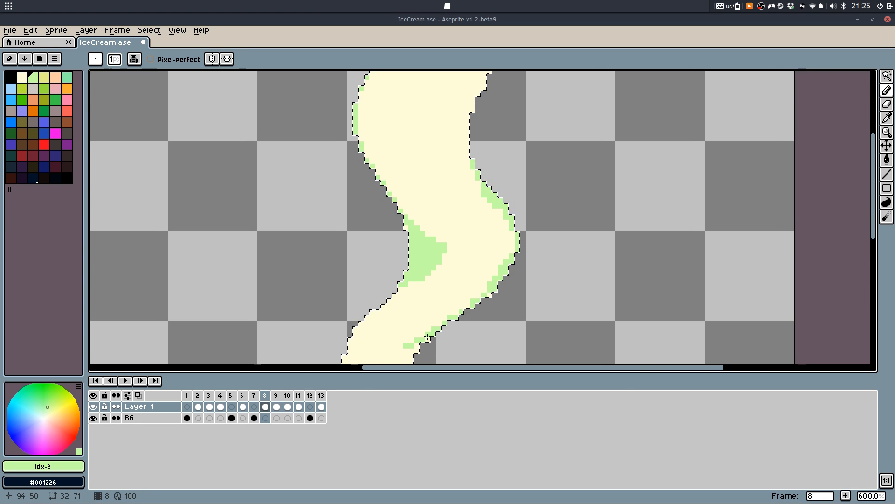
mouse_move(432, 333)
left_mouse_down()
mouse_move(394, 361)
mouse_move(419, 225)
mouse_move(409, 280)
mouse_move(421, 238)
mouse_move(408, 263)
mouse_move(416, 236)
mouse_move(401, 255)
left_mouse_up()
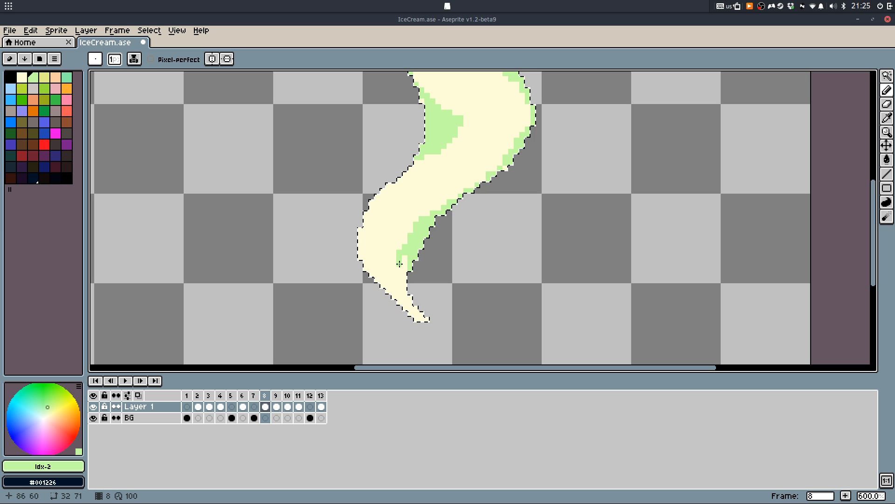
scroll(399, 263, "up", 1)
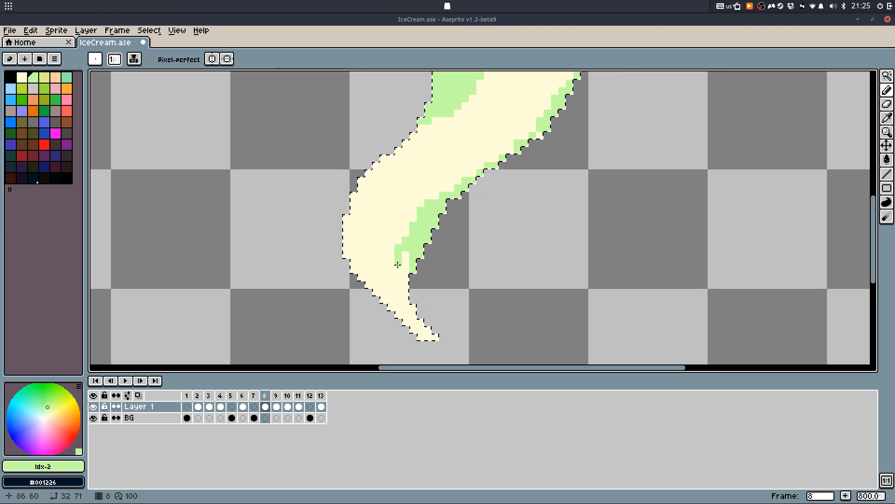
left_click(386, 268, "alt")
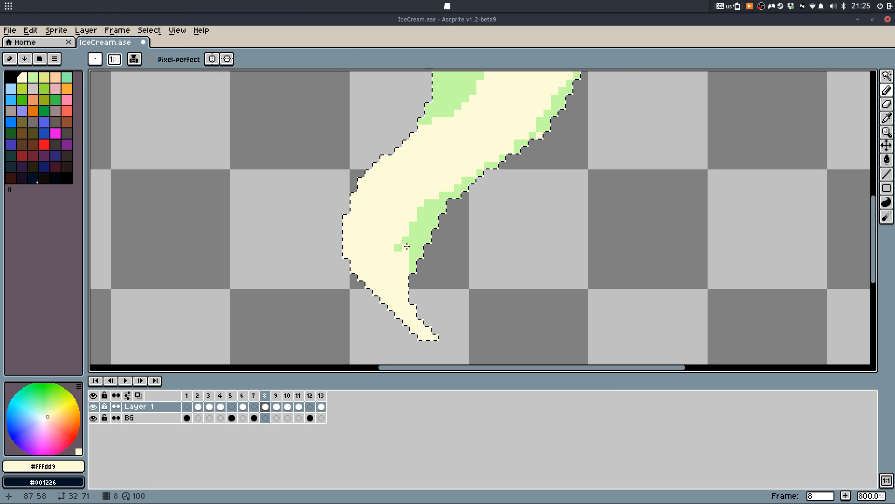
left_click(426, 230, "alt")
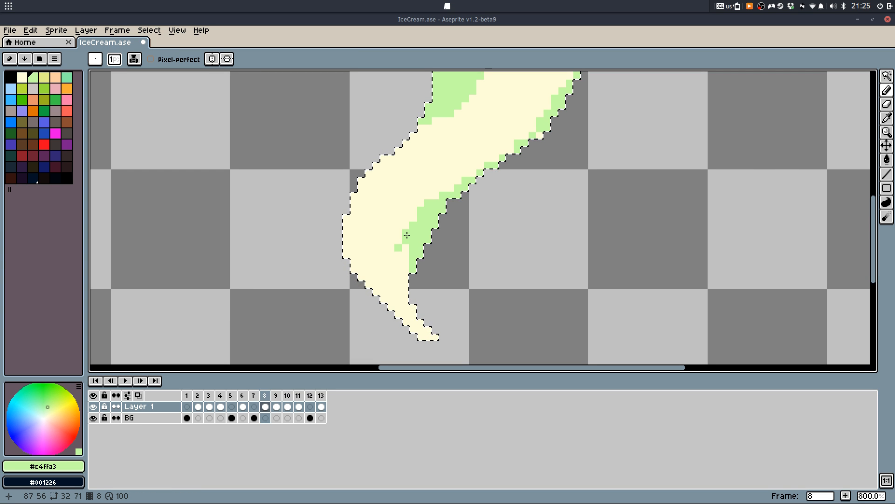
Shade the left edge of the ribbon's lower curve and its pointed tip in light green #c4ffa3
scroll(406, 235, "down", 2)
scroll(407, 235, "left", 1)
left_click(383, 209)
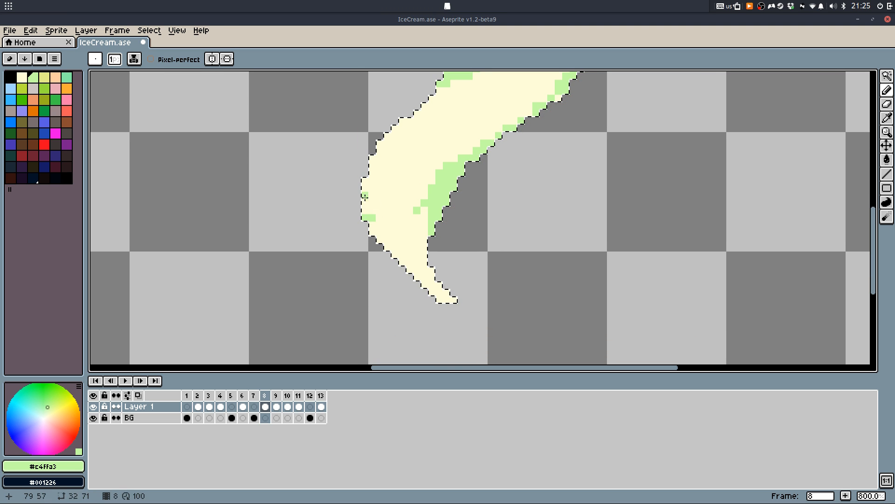
key("ctrl+z")
mouse_move(365, 176)
left_mouse_down()
mouse_move(364, 218)
mouse_move(377, 246)
mouse_move(441, 298)
left_mouse_up()
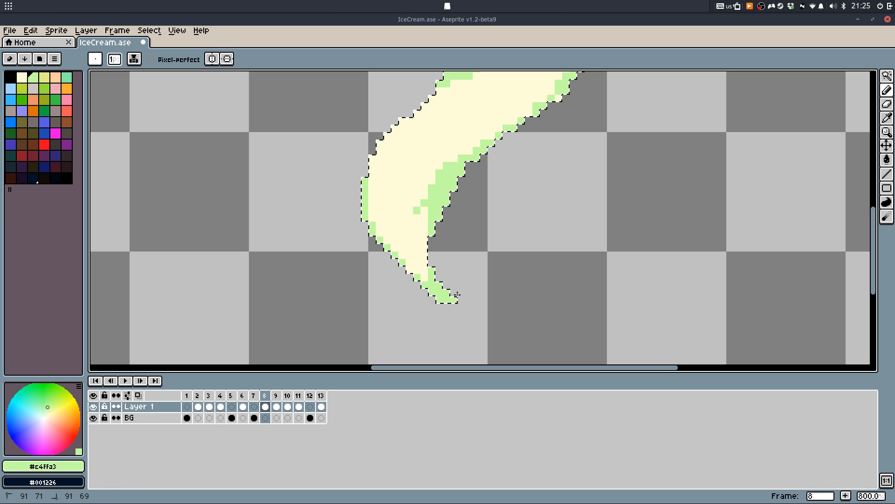
Shade the ribbon's upper right edge light green from the canvas top to the inner bend, thickening it at the bend
left_click_drag(414, 123, 399, 303)
scroll(406, 244, "up", 2)
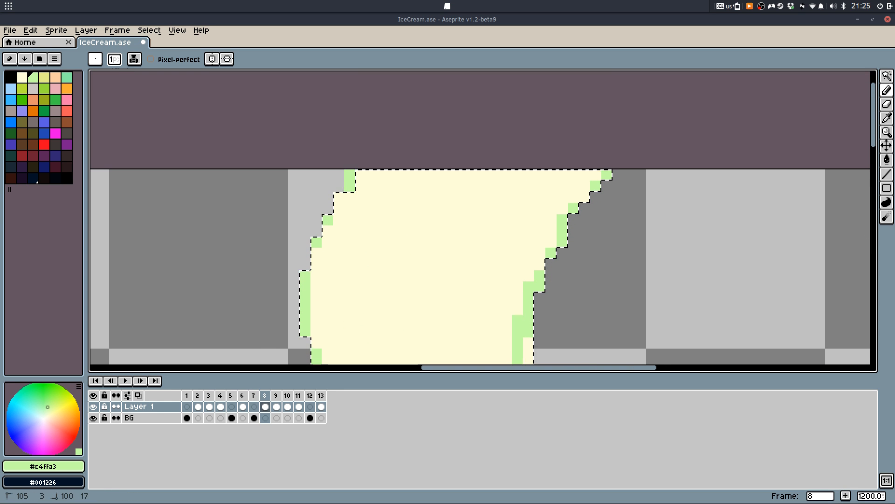
left_click_drag(531, 307, 513, 228)
left_click_drag(512, 263, 513, 308)
scroll(534, 286, "down", 2)
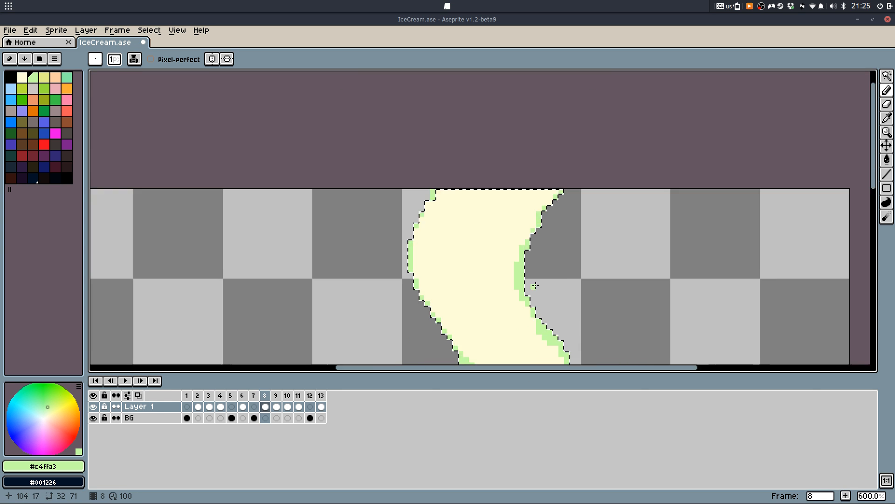
Clear the selection around the ribbon and return to the Pencil tool
scroll(535, 286, "down", 1)
key("m")
left_click(580, 268)
scroll(578, 247, "down", 2)
key("b")
scroll(543, 263, "up", 6)
left_click_drag(551, 240, 462, 337)
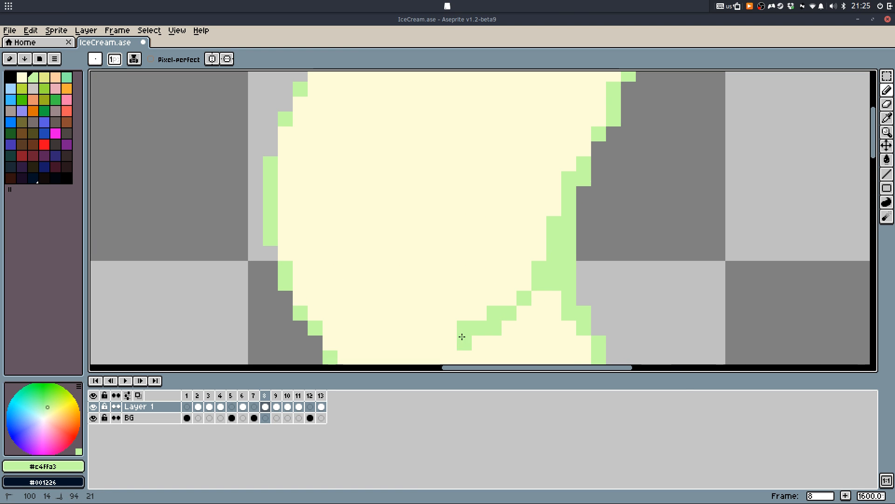
left_click(450, 343)
left_click(539, 299)
left_click_drag(531, 306, 537, 194)
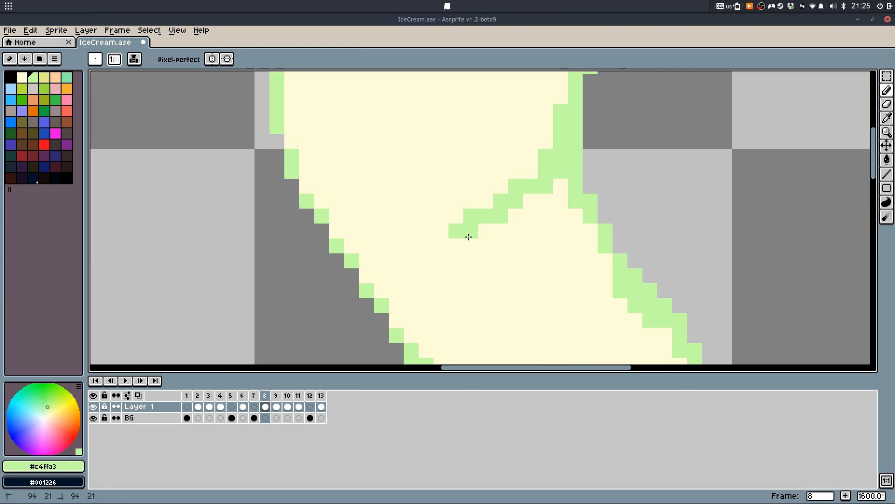
left_click_drag(468, 236, 621, 321)
key("ctrl+z")
key("ctrl+z")
Outline a short light green shadow wedge at the ribbon's upper right inner bend and fill it
mouse_move(547, 170)
left_mouse_down()
mouse_move(541, 191)
mouse_move(502, 229)
left_mouse_up()
mouse_move(502, 219)
left_mouse_down()
mouse_move(544, 242)
mouse_move(616, 295)
left_mouse_up()
key("g")
left_click(564, 218)
key("b")
left_click(604, 260)
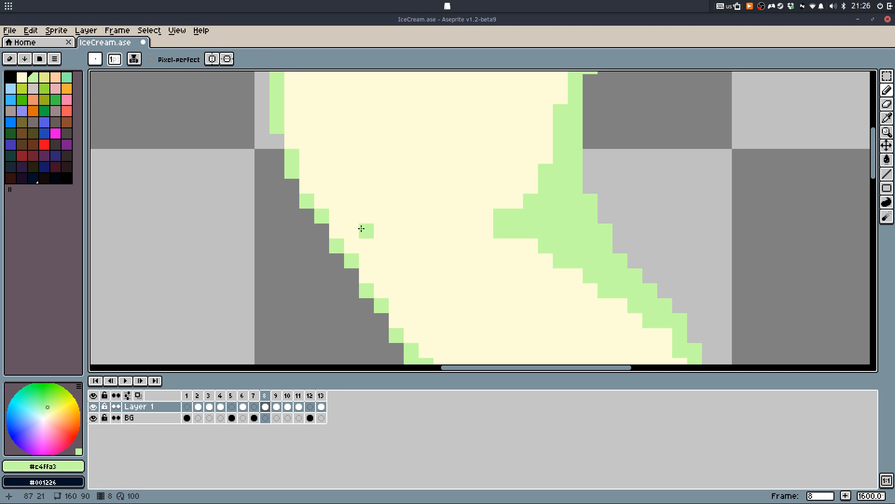
Thicken the light green shading along the ribbon's left edge opposite the upper bend
left_click_drag(298, 132, 381, 246)
left_click_drag(320, 216, 405, 334)
key("ctrl+z")
left_click_drag(367, 263, 406, 332)
scroll(406, 284, "down", 6)
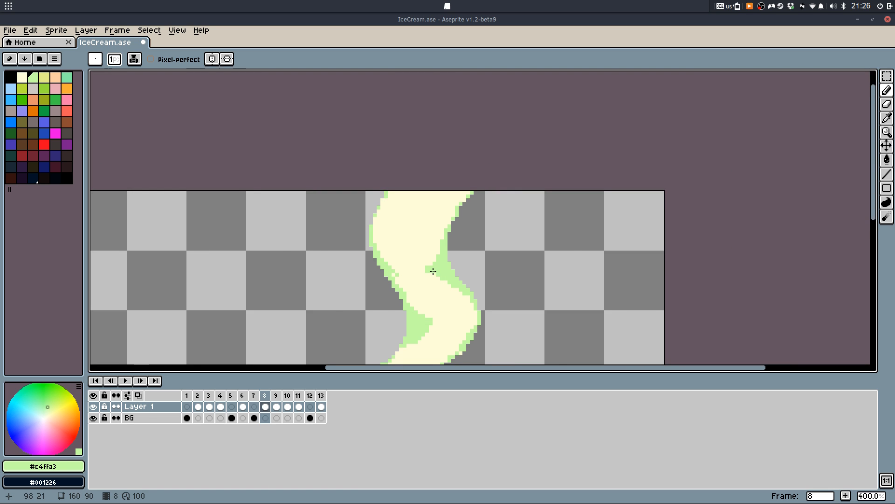
Save the sprite file and clear the small stray selection on the canvas
scroll(503, 282, "down", 1)
key("m")
key("ctrl+s")
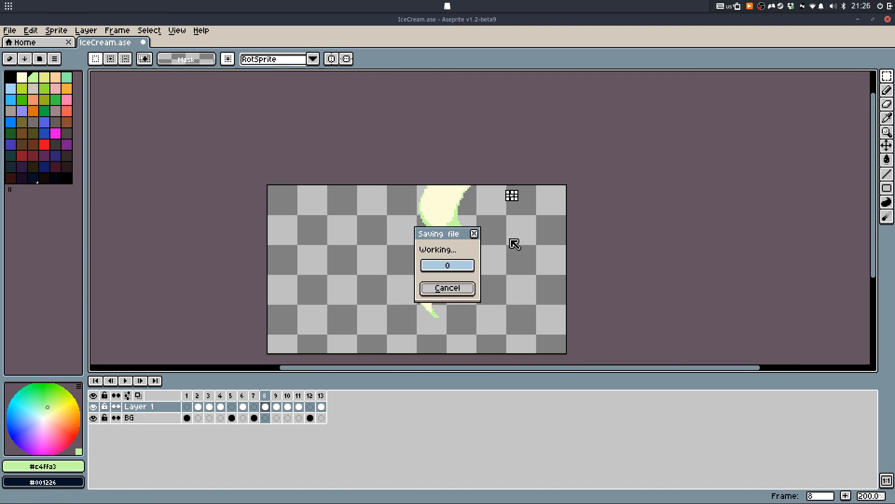
left_click_drag(549, 223, 546, 226)
left_click(547, 225)
left_click(554, 312)
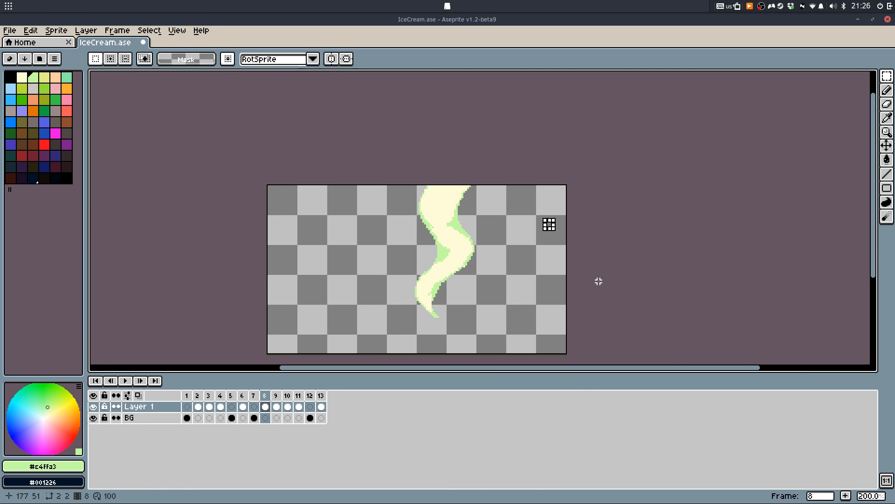
left_click(598, 280)
Step through the frames from 8 to 13 to review the drawings in sequence
key("Right")
key("Left")
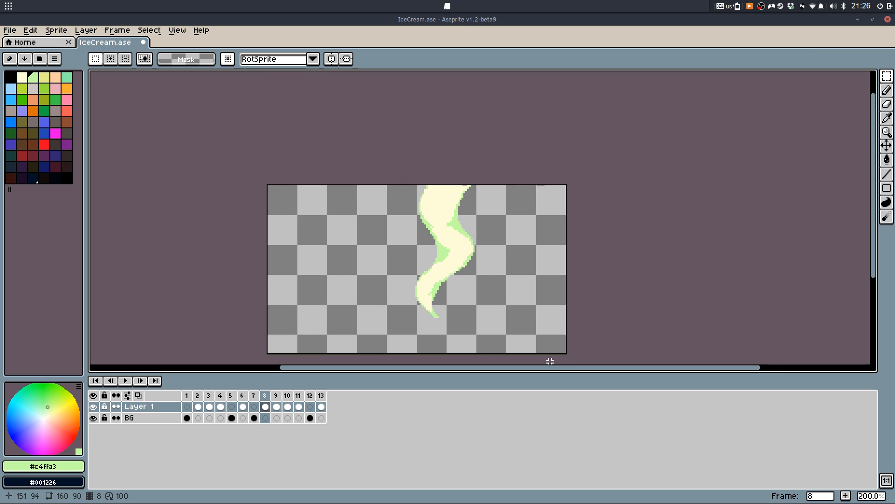
key("Right")
key("Right")
key("Left")
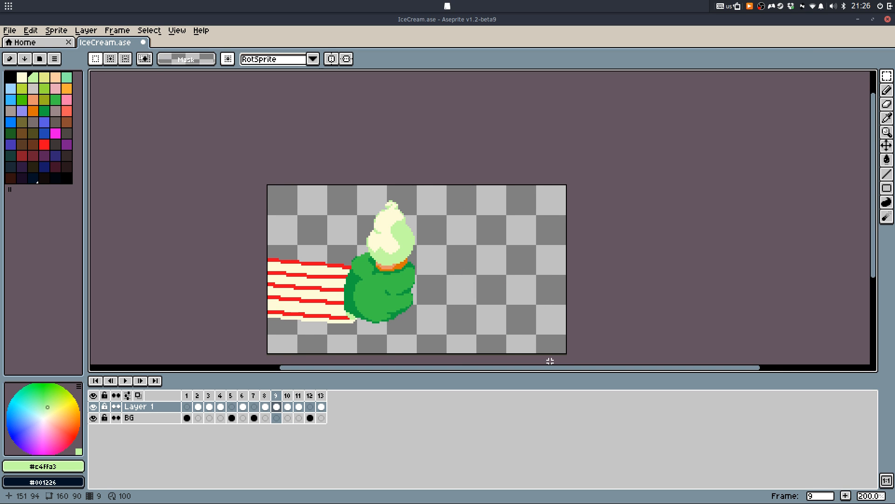
key("Right")
key("Right")
key("Right")
key("Right")
key("Right")
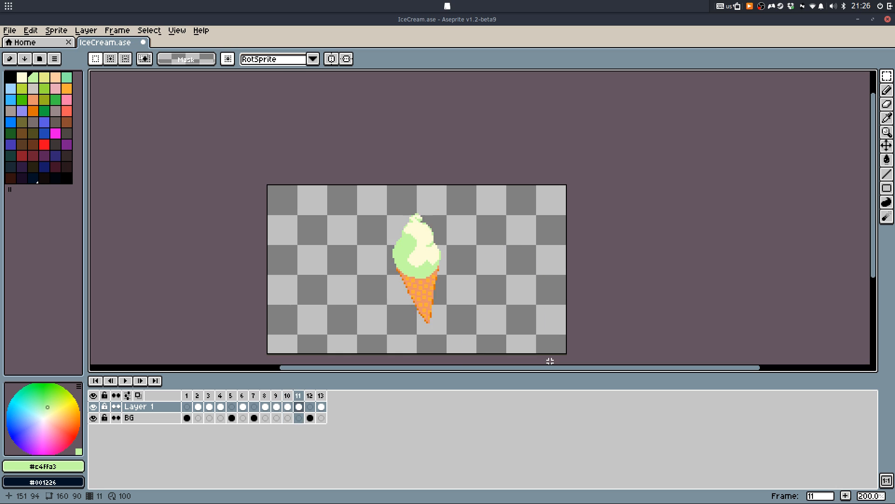
key("Left")
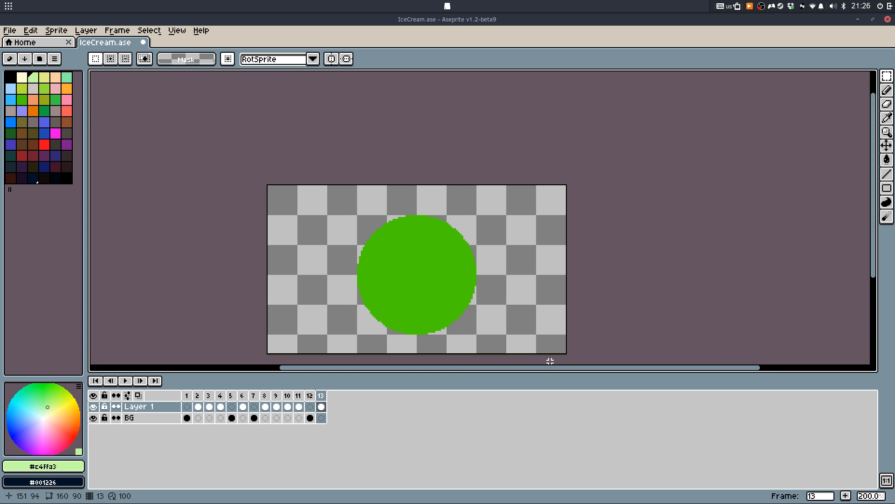
Set up the Pencil with the medium blue palette colour, index 33, for painting oceans on the green circle in frame 13
key("b")
left_click(406, 260, "alt")
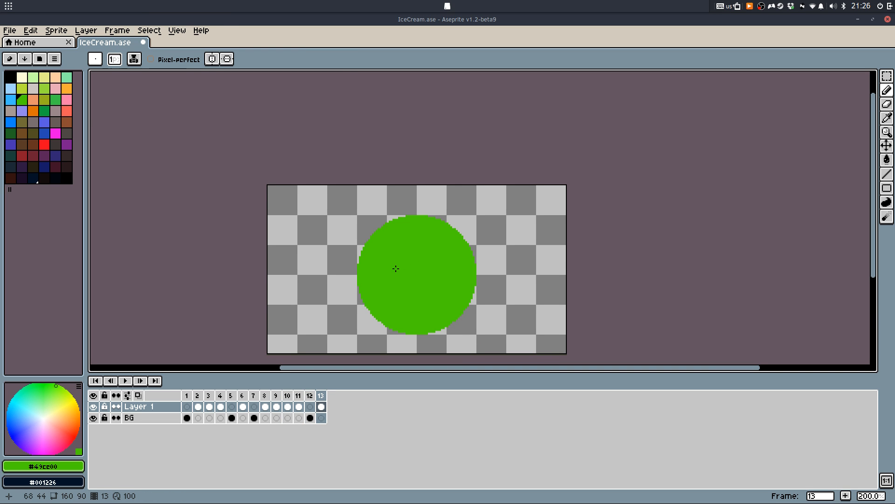
scroll(398, 266, "up", 1)
left_click(11, 167)
scroll(446, 189, "up", 1)
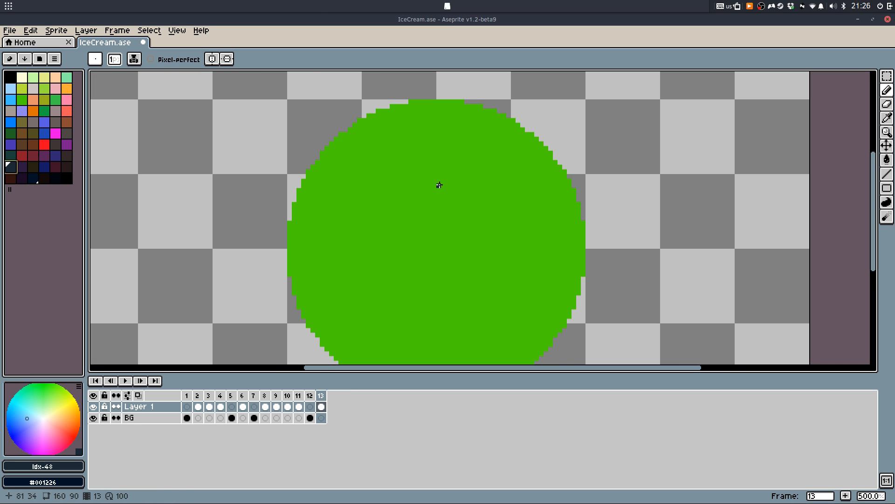
left_click(44, 133)
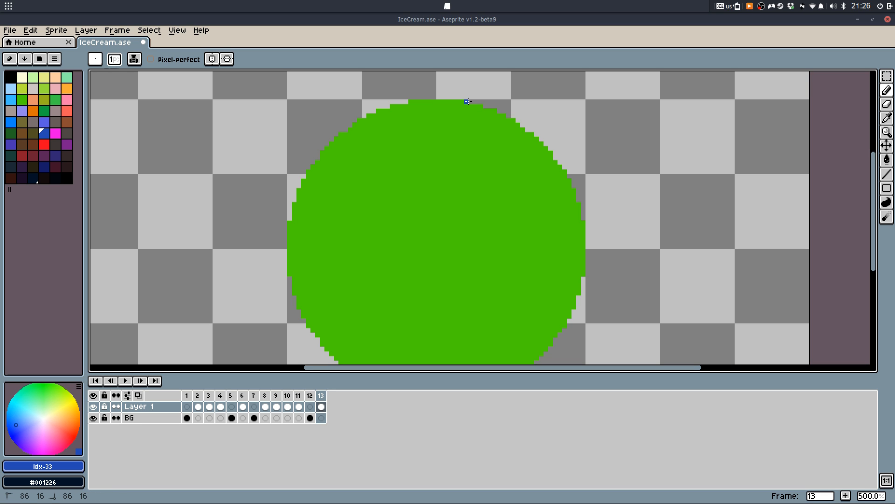
key("ctrl+z")
left_click_drag(472, 107, 494, 125)
mouse_move(415, 187)
left_mouse_down()
mouse_move(355, 184)
mouse_move(332, 198)
mouse_move(314, 222)
mouse_move(313, 257)
left_mouse_up()
key("ctrl+z")
left_click_drag(484, 108, 504, 144)
key("ctrl+z")
Draw a winding blue coastline from the globe's upper right edge to its lower left edge, plus an outline around a southern landmass
left_click_drag(484, 109, 497, 123)
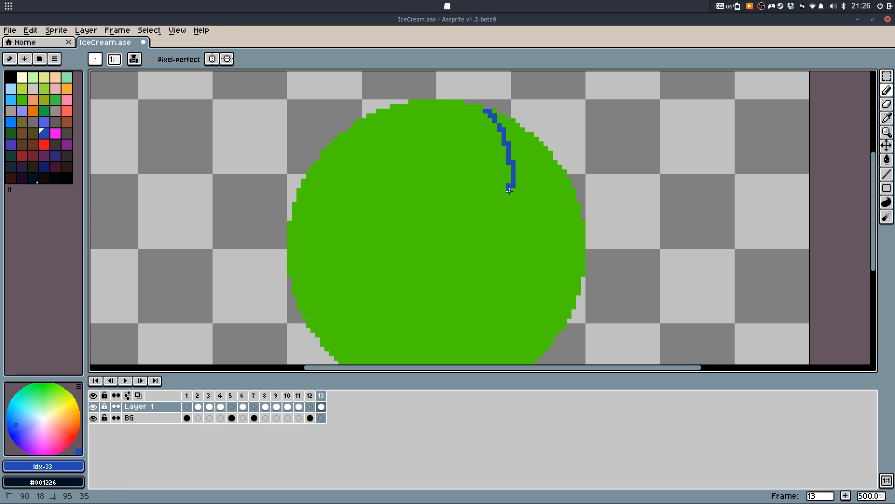
mouse_move(460, 173)
left_mouse_down()
mouse_move(391, 217)
mouse_move(344, 220)
mouse_move(321, 245)
mouse_move(332, 273)
mouse_move(306, 319)
mouse_move(340, 290)
mouse_move(336, 223)
mouse_move(435, 186)
mouse_move(469, 197)
left_mouse_up()
scroll(340, 290, "down", 5)
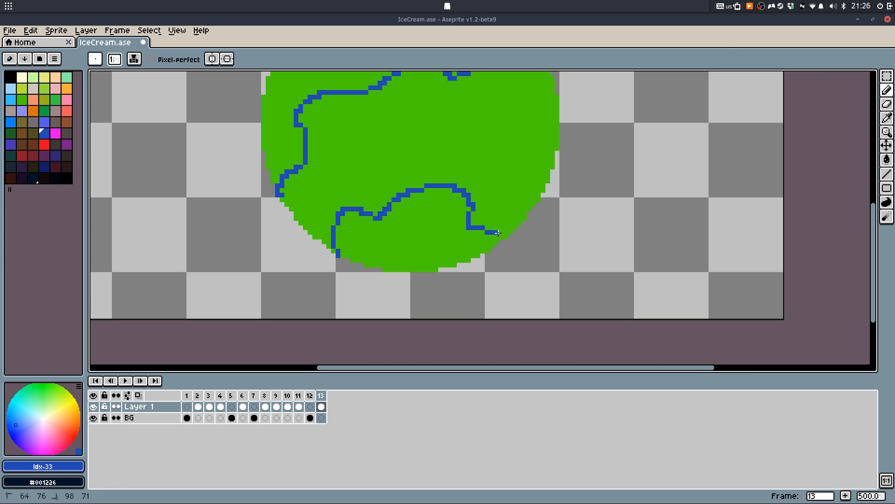
left_click_drag(498, 232, 487, 251)
Outline a landmass reaching inward from the globe's right edge in blue and fill the ocean between the coastlines
scroll(511, 150, "up", 3)
mouse_move(511, 132)
left_mouse_down()
mouse_move(474, 183)
mouse_move(391, 203)
left_mouse_up()
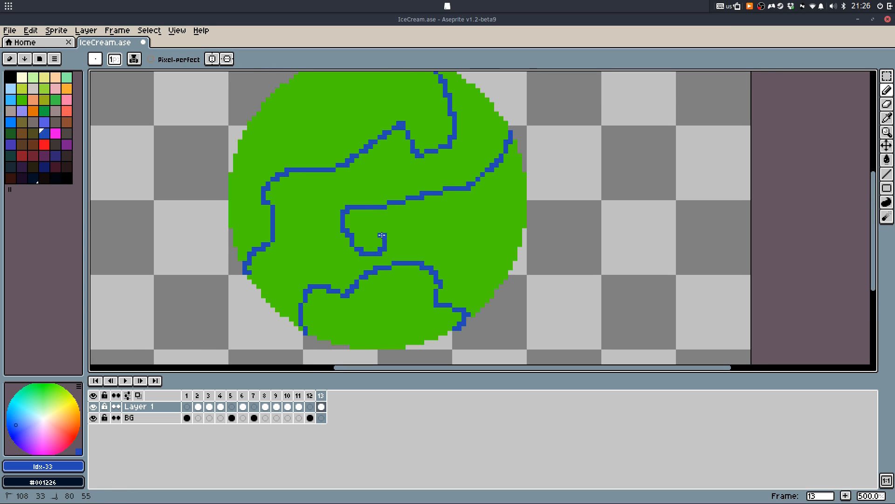
mouse_move(432, 234)
left_mouse_down()
mouse_move(489, 224)
mouse_move(500, 245)
mouse_move(463, 288)
mouse_move(482, 306)
left_mouse_up()
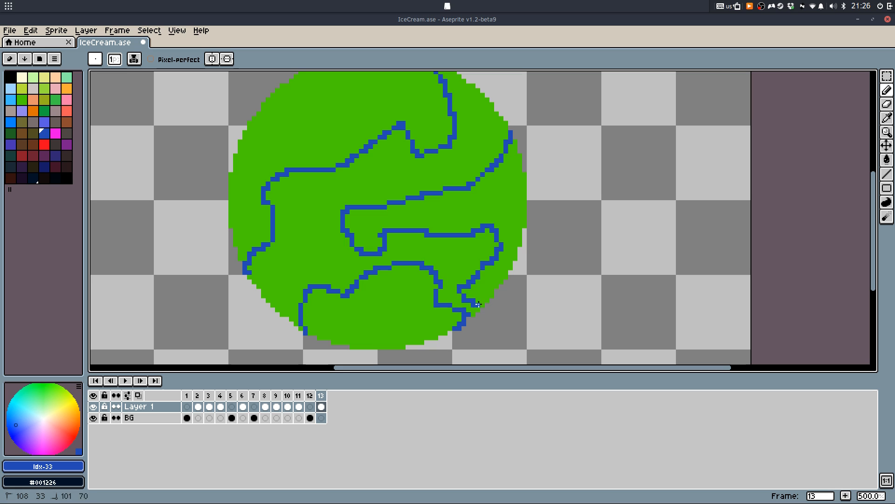
key("g")
left_click(466, 285)
key("b")
Paint a jagged cream ice cap at the globe's south pole
scroll(373, 294, "up", 1)
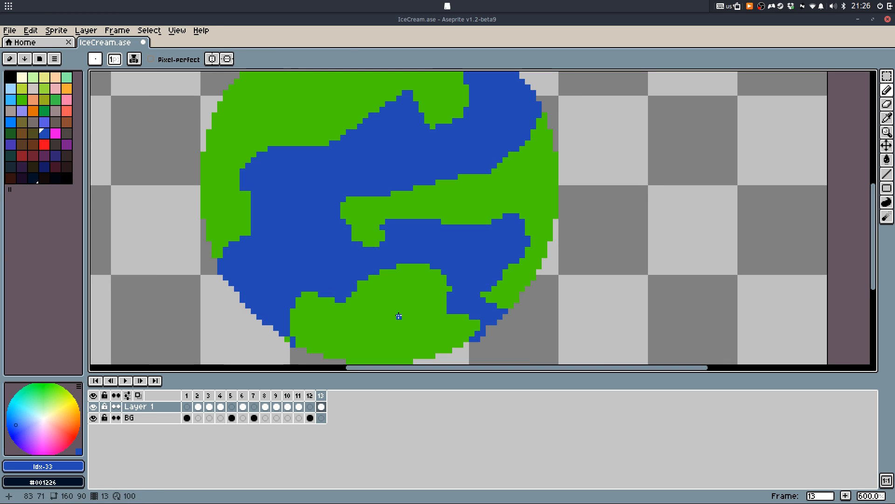
left_click(398, 314, "alt")
left_click_drag(297, 280, 294, 232)
left_click(21, 76)
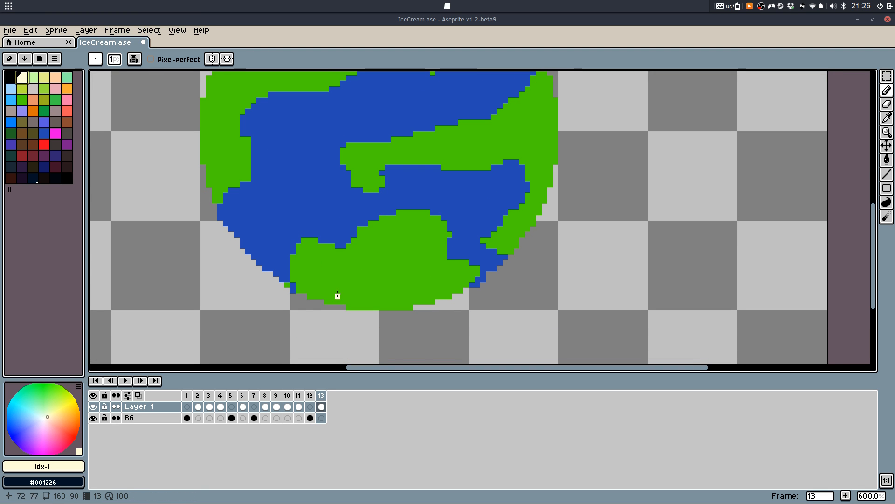
mouse_move(321, 296)
left_mouse_down()
mouse_move(411, 270)
mouse_move(453, 286)
mouse_move(436, 302)
left_mouse_up()
Outline a jagged cream ice cap at the globe's north pole and fill it
scroll(380, 94, "up", 5)
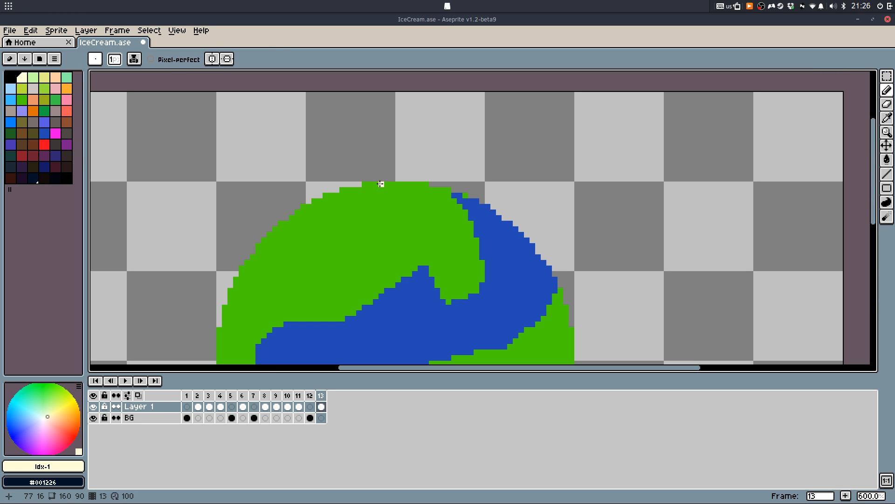
mouse_move(367, 184)
left_mouse_down()
mouse_move(330, 205)
mouse_move(407, 222)
mouse_move(456, 216)
mouse_move(451, 192)
left_mouse_up()
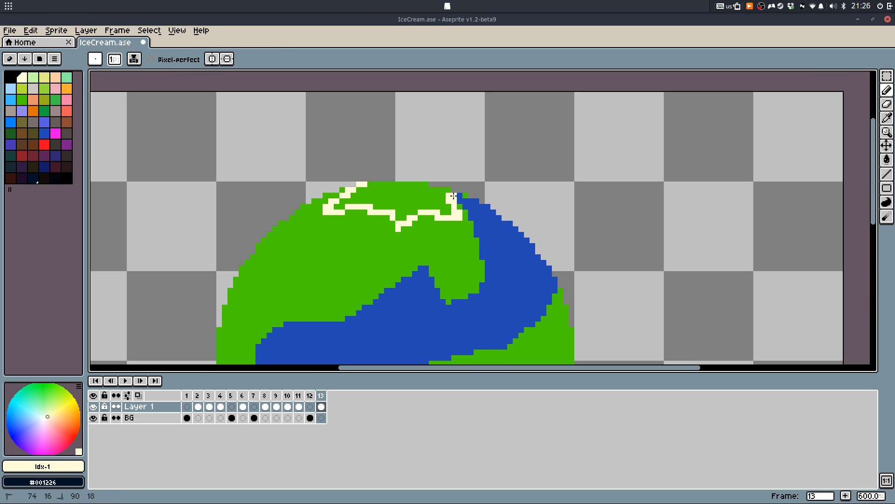
key("g")
left_click(417, 190)
key("b")
Paint small green islands in the ocean near the globe's upper right edge, its centre and its left coast
scroll(466, 201, "up", 1)
left_click(457, 209, "alt")
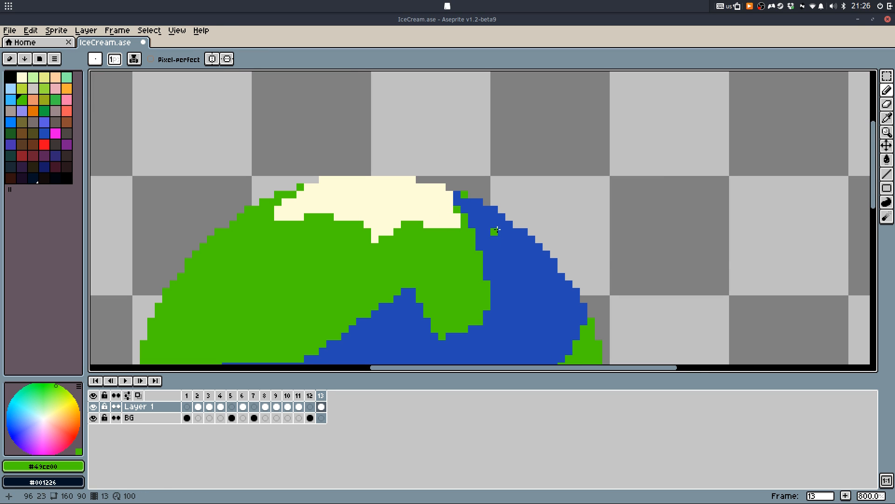
mouse_move(502, 229)
left_mouse_down()
mouse_move(523, 249)
mouse_move(514, 248)
left_mouse_up()
left_click_drag(488, 278, 459, 122)
mouse_move(355, 204)
left_mouse_down()
mouse_move(338, 227)
mouse_move(363, 207)
left_mouse_up()
mouse_move(256, 234)
left_mouse_down()
mouse_move(372, 160)
mouse_move(315, 180)
mouse_move(317, 218)
mouse_move(339, 169)
left_mouse_up()
mouse_move(319, 182)
left_mouse_down()
mouse_move(335, 152)
mouse_move(347, 160)
mouse_move(357, 138)
mouse_move(346, 138)
left_mouse_up()
scroll(375, 197, "down", 4)
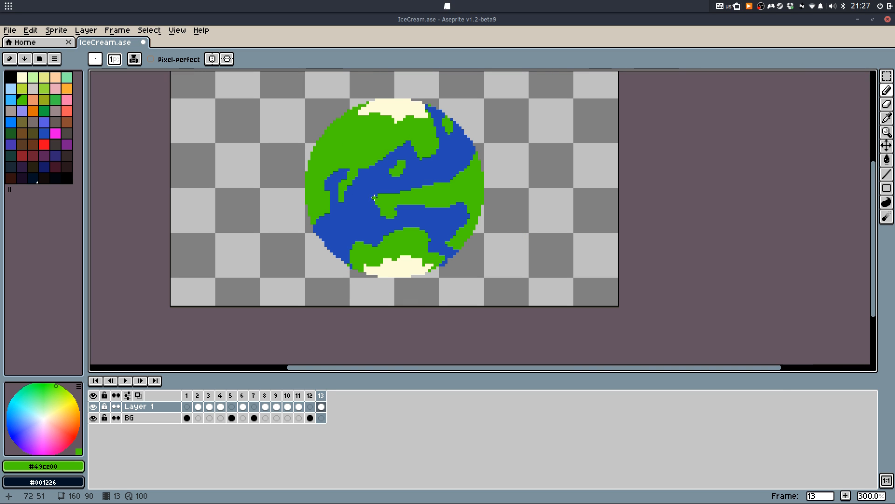
Add a filled green peninsula below the eastern landmass with a small island beside it, and save the sprite
scroll(423, 205, "up", 6)
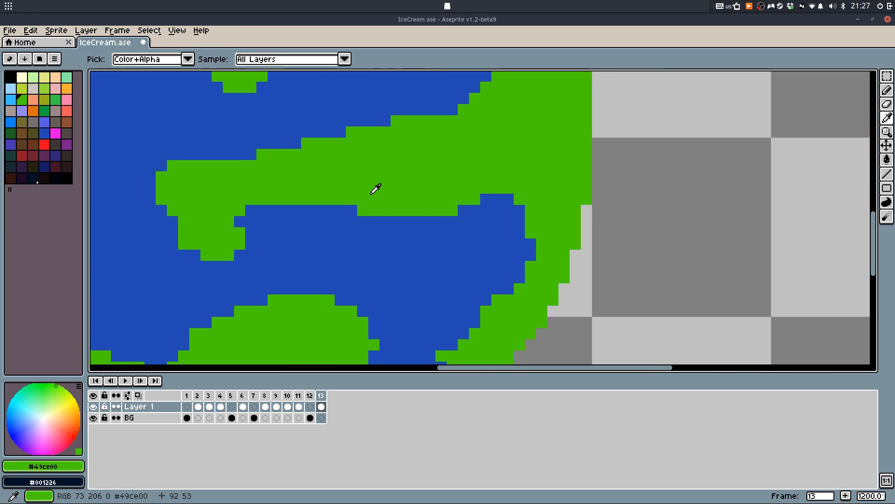
mouse_move(376, 195)
left_mouse_down()
mouse_move(434, 241)
mouse_move(427, 221)
left_mouse_up()
key("g")
left_click(413, 231)
key("b")
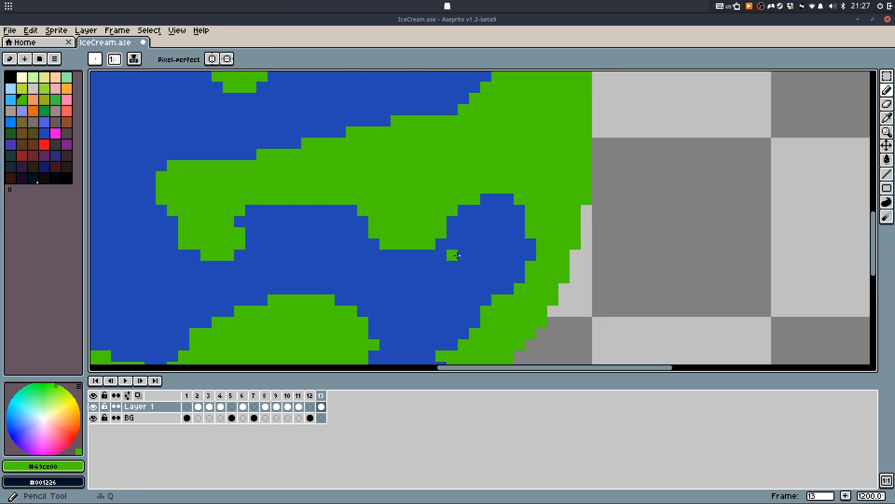
left_click_drag(452, 255, 438, 267)
scroll(438, 267, "down", 6)
scroll(530, 186, "down", 2)
scroll(513, 216, "up", 1)
key("v")
key("ctrl+s")
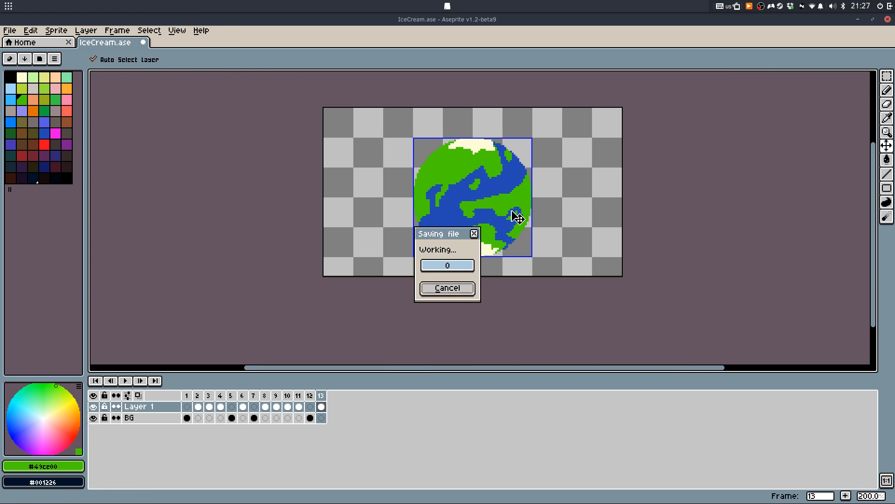
Outline and fill a blue bay cutting into the land at the globe's upper left edge, tapering inland
scroll(385, 144, "up", 3)
key("b")
scroll(420, 205, "up", 3)
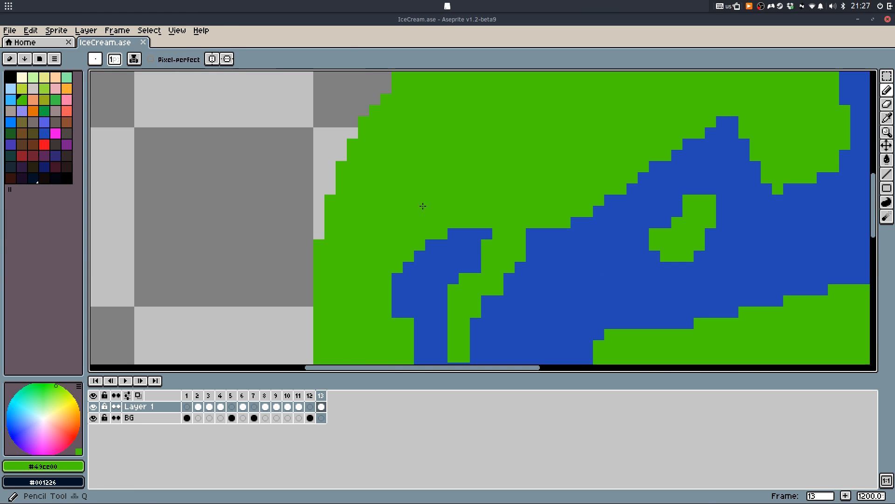
left_click(420, 200, "alt")
left_click_drag(421, 199, 423, 248)
mouse_move(388, 148)
left_mouse_down()
mouse_move(463, 227)
mouse_move(434, 112)
mouse_move(444, 93)
left_mouse_up()
key("g")
left_click(421, 128)
key("b")
mouse_move(444, 183)
left_mouse_down()
mouse_move(455, 204)
mouse_move(453, 254)
left_mouse_up()
left_click_drag(430, 142, 450, 126)
key("ctrl+z")
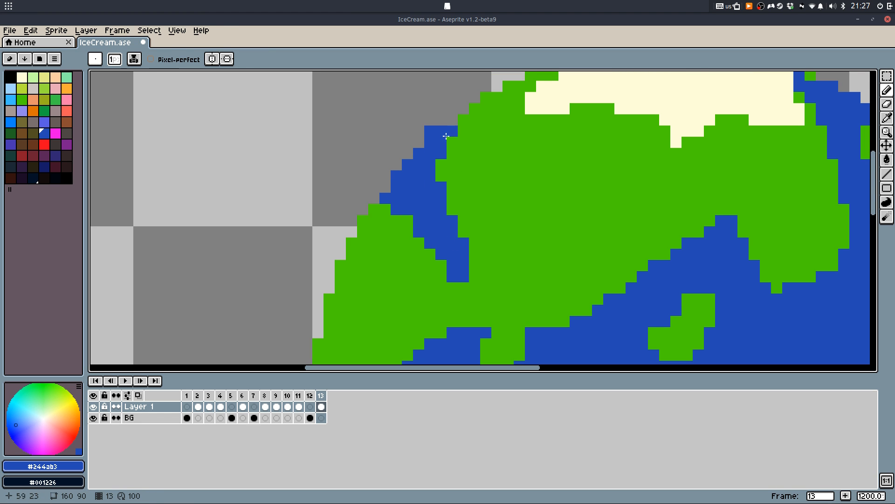
Save the sprite with the finished bay
scroll(475, 189, "down", 4)
scroll(494, 199, "up", 2)
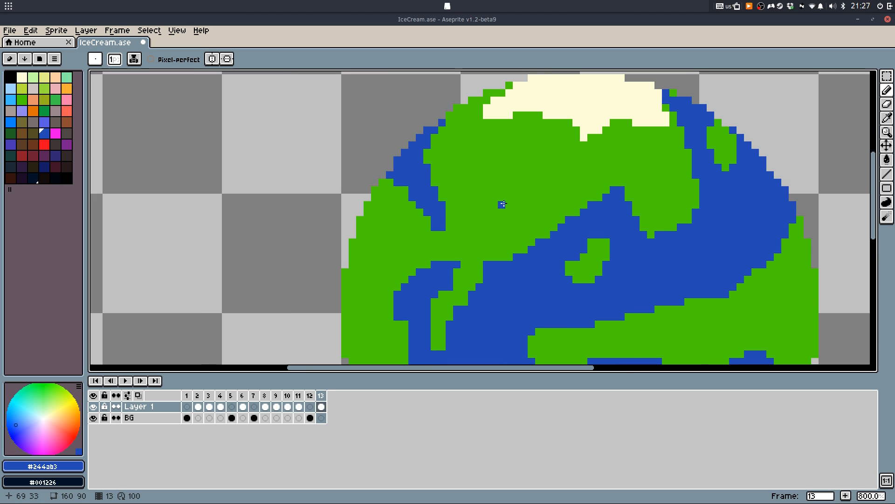
scroll(505, 197, "down", 4)
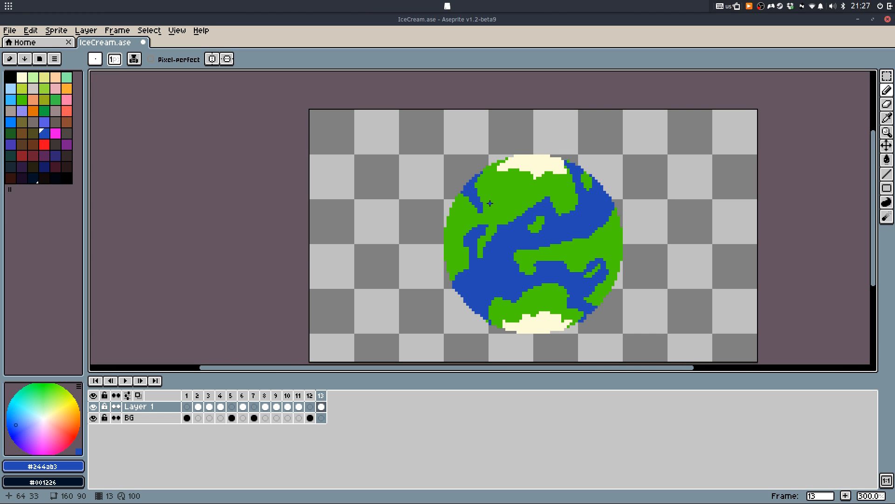
key("ctrl+s")
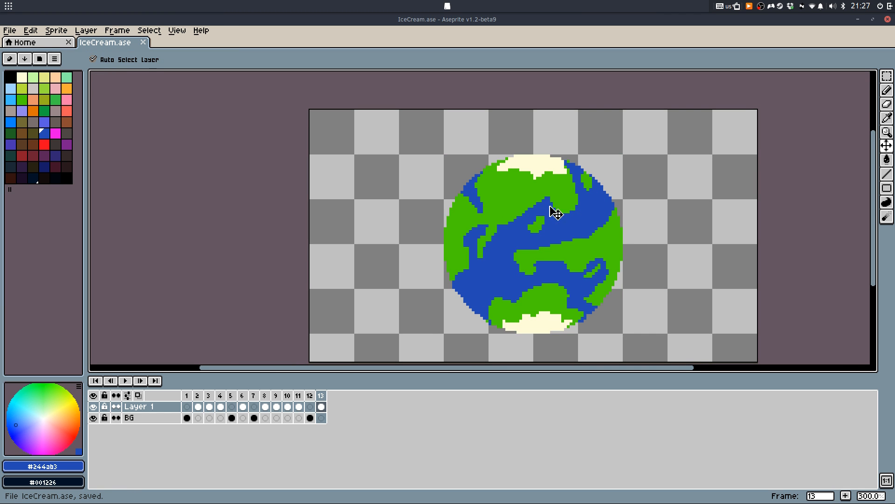
Fill the BG layer in frame 13 with the dark navy palette colour, index 56
scroll(410, 126, "down", 1)
left_click(33, 178)
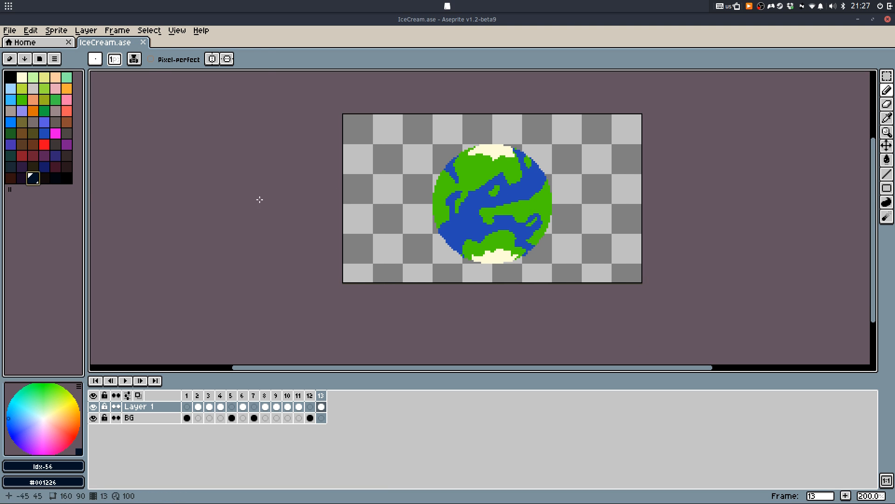
key("g")
left_click(322, 417)
left_click(364, 208)
key("b")
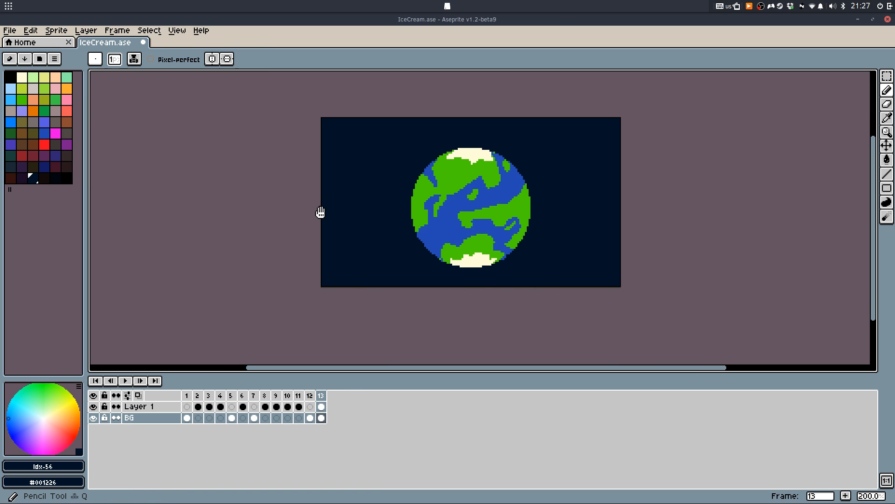
Scatter cream stars around the globe on the BG layer, using single pixels and a few larger 2 px dots
scroll(278, 162, "up", 1)
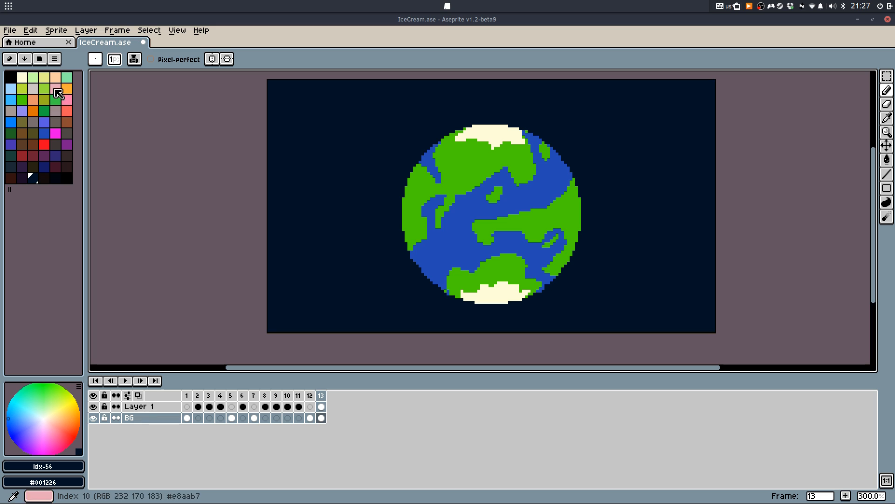
left_click(22, 77)
left_click(347, 123)
left_click(311, 277)
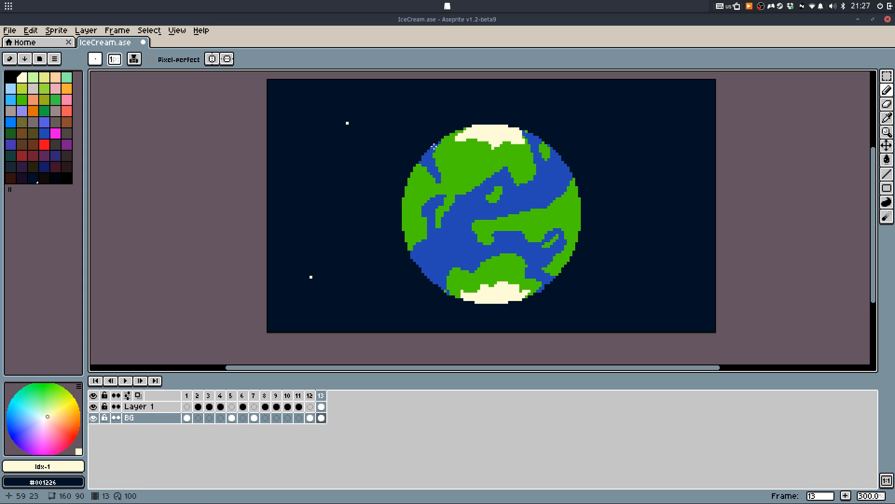
left_click(613, 151)
left_click(705, 324)
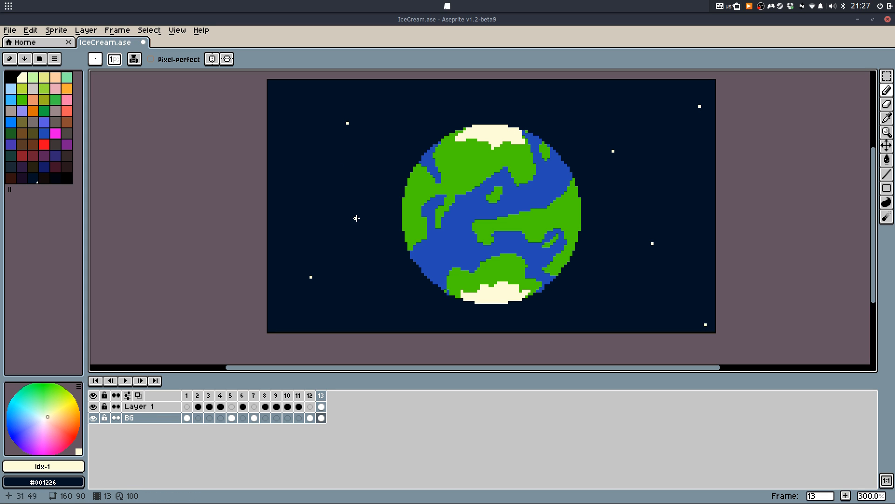
left_click(427, 326)
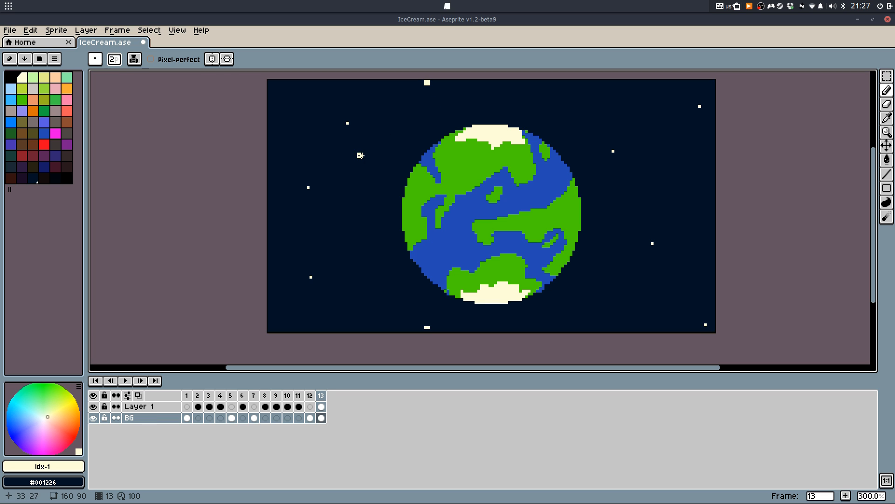
left_click(344, 248)
Choose black, palette index 59, select the navy sky with the Magic Wand, and undo the trial curve across the sky
left_click(66, 179)
key("shift+f")
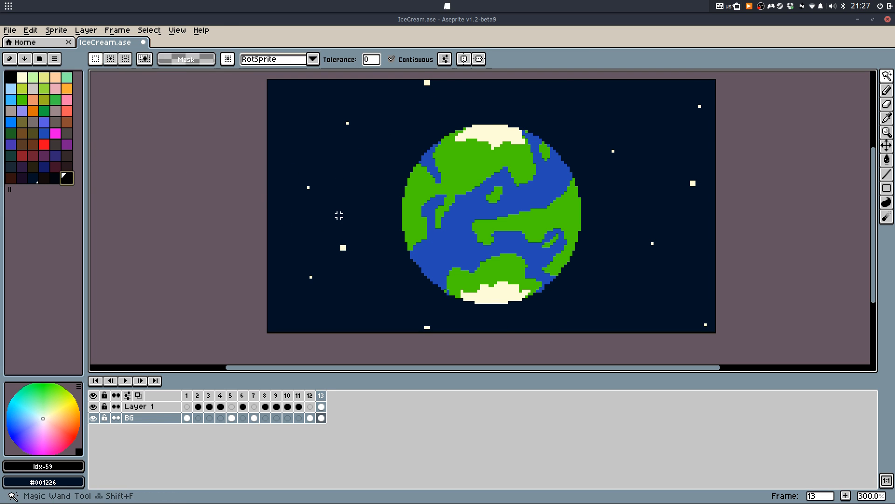
left_click(338, 214)
key("q")
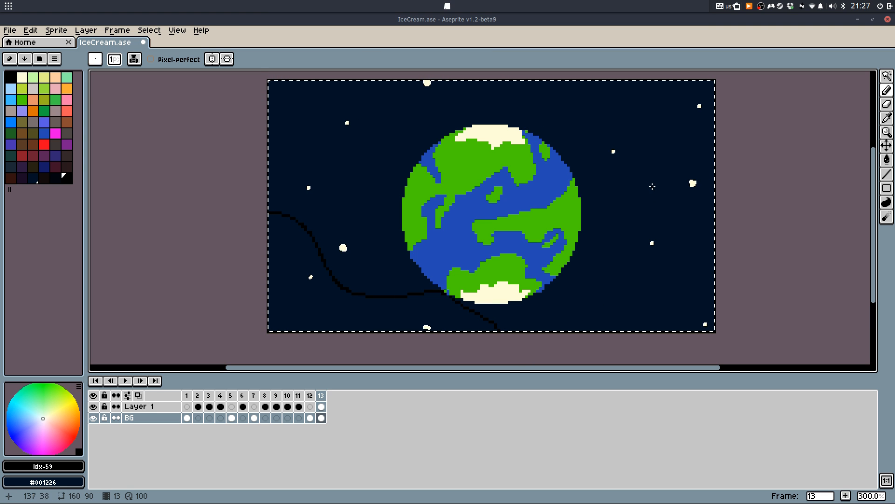
key("ctrl+z")
Draw black curved outlines for dark patches in the sky's lower left and upper right corners and along the lower right edge
left_click_drag(269, 237, 311, 275)
left_click_drag(370, 301, 362, 332)
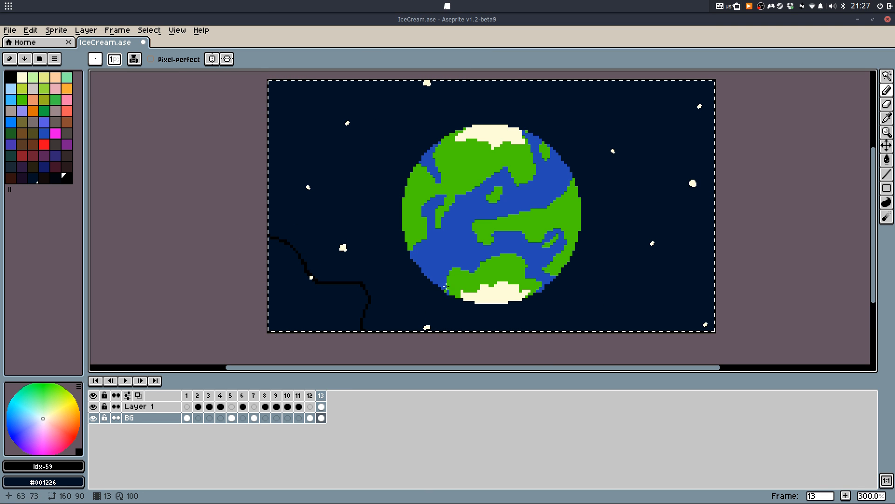
mouse_move(595, 82)
left_mouse_down()
mouse_move(591, 105)
mouse_move(643, 121)
left_mouse_up()
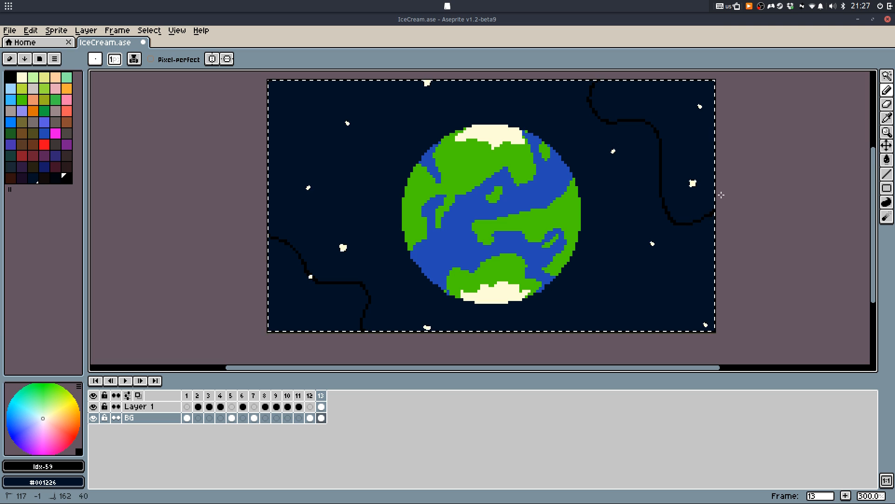
mouse_move(619, 332)
left_mouse_down()
mouse_move(623, 306)
mouse_move(663, 292)
left_mouse_up()
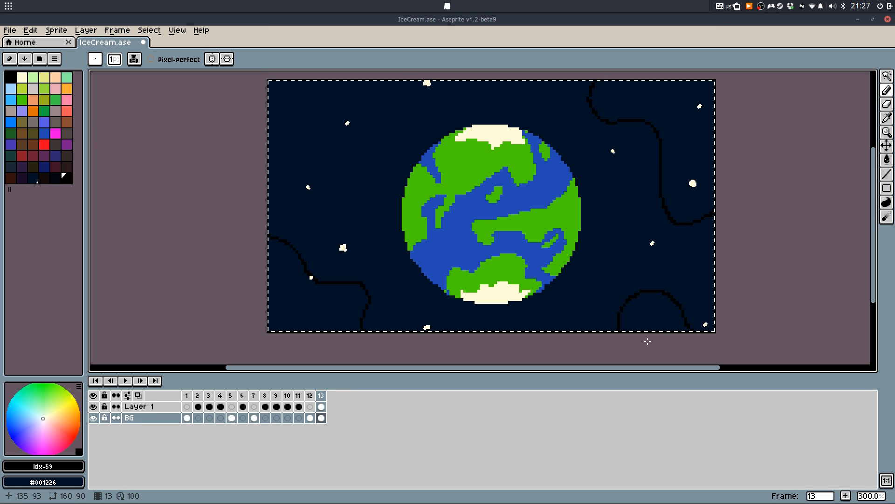
Fill the three outlined sky patches with black
key("w")
left_click(649, 314)
left_click(678, 132)
left_click(317, 312)
Outline and fill a black patch in the sky's upper left corner and a small round one beside it
key("q")
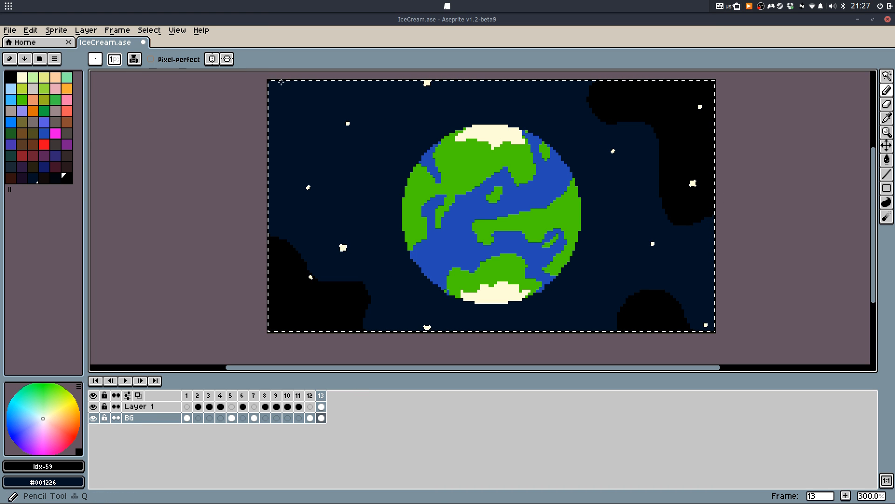
key("w")
left_click(306, 112)
key("q")
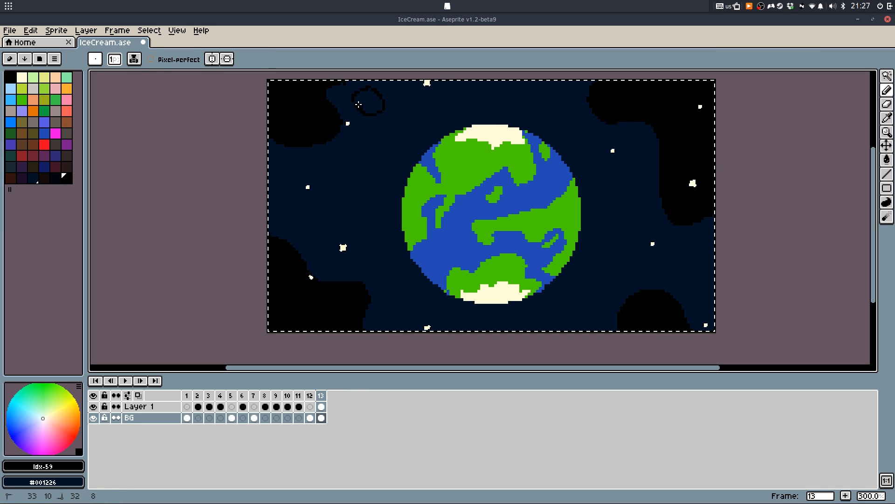
key("w")
left_click(358, 105)
key("q")
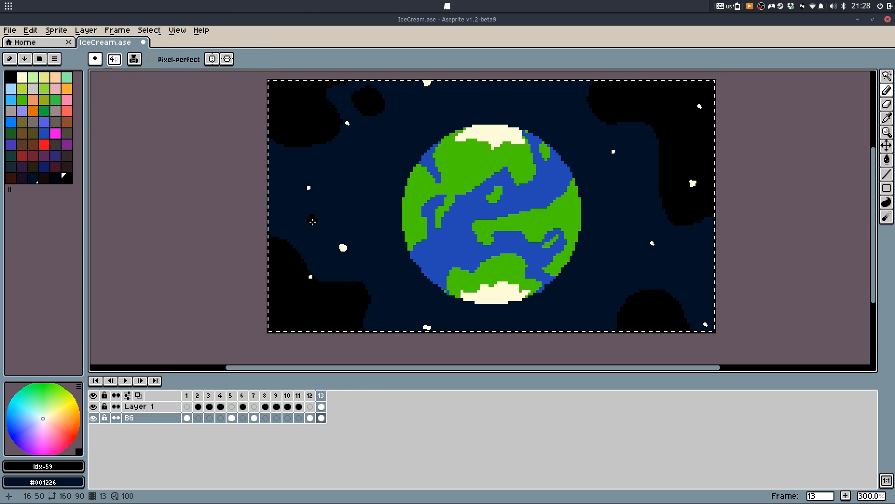
Stamp small black spots of varying size, down to 3 px, across the navy sky and clear the selection
key("plus")
left_click(313, 221)
left_click(520, 90)
key("minus")
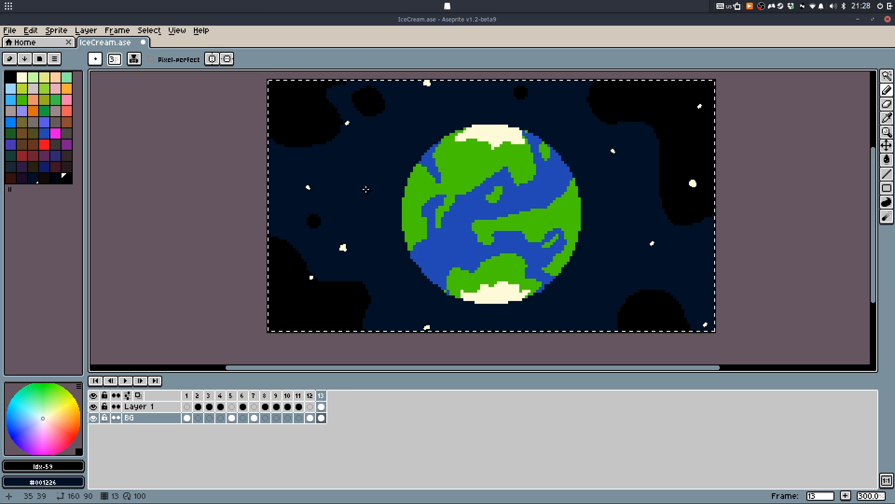
left_click(366, 189)
key("m")
left_click(831, 284)
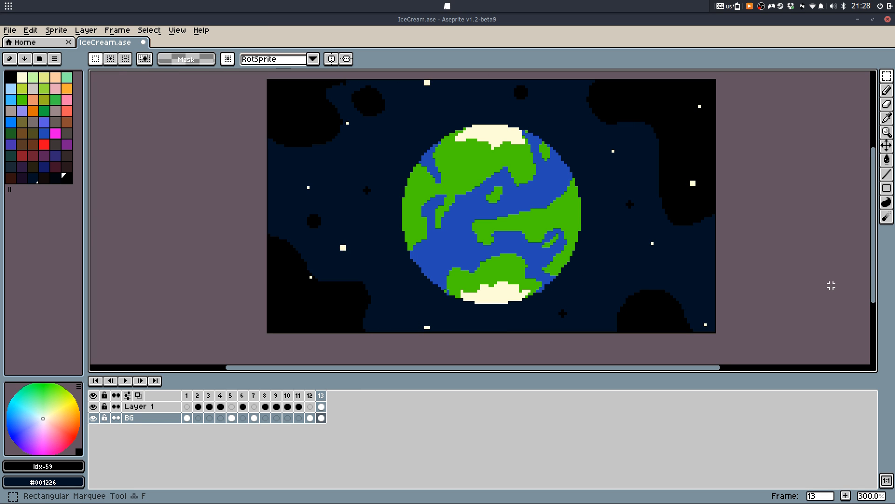
With a 1 px Pencil, paint navy #001226 around the small star bordering the lower left black patch, and save the file
scroll(796, 275, "down", 1)
key("b")
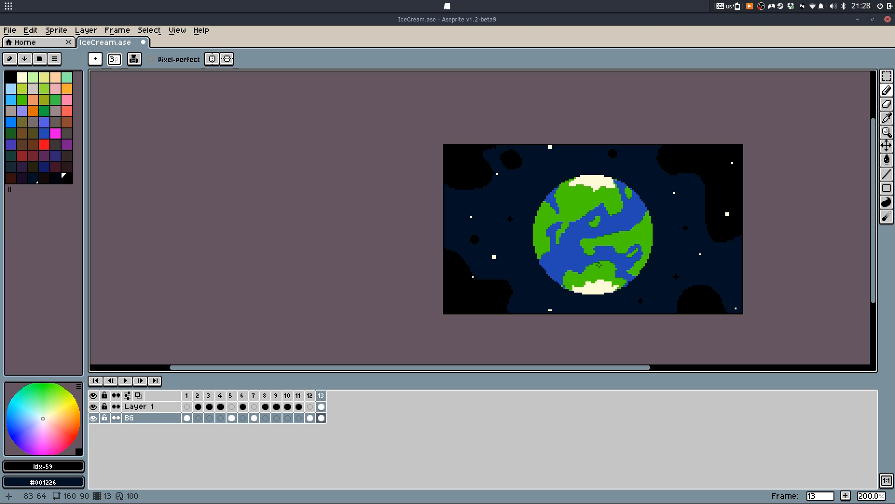
key("minus")
key("minus")
scroll(478, 281, "up", 6)
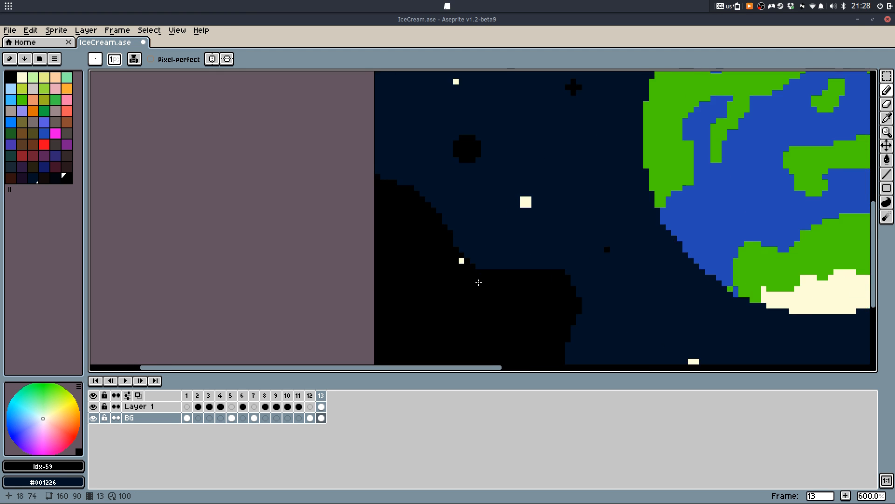
left_click(443, 217, "alt")
mouse_move(442, 234)
left_mouse_down()
mouse_move(423, 259)
mouse_move(451, 269)
mouse_move(457, 248)
mouse_move(449, 258)
mouse_move(415, 252)
mouse_move(420, 222)
left_mouse_up()
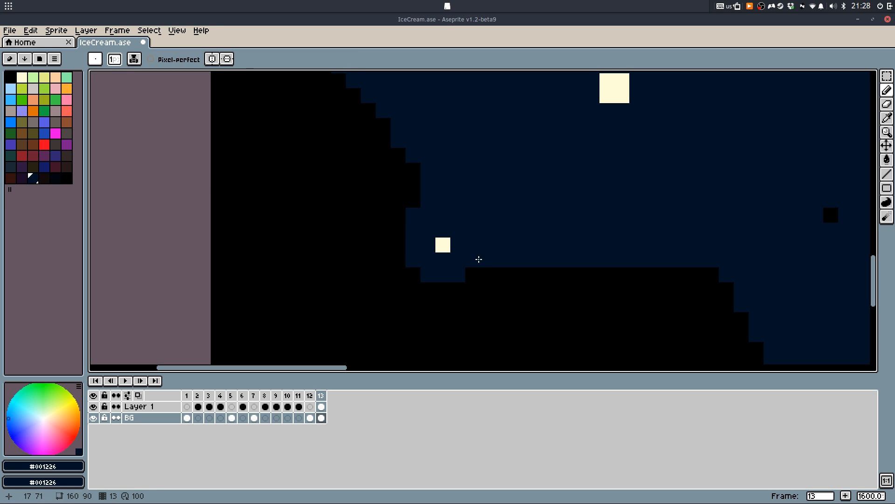
left_click(493, 269, "alt")
scroll(494, 261, "down", 8)
key("ctrl+s")
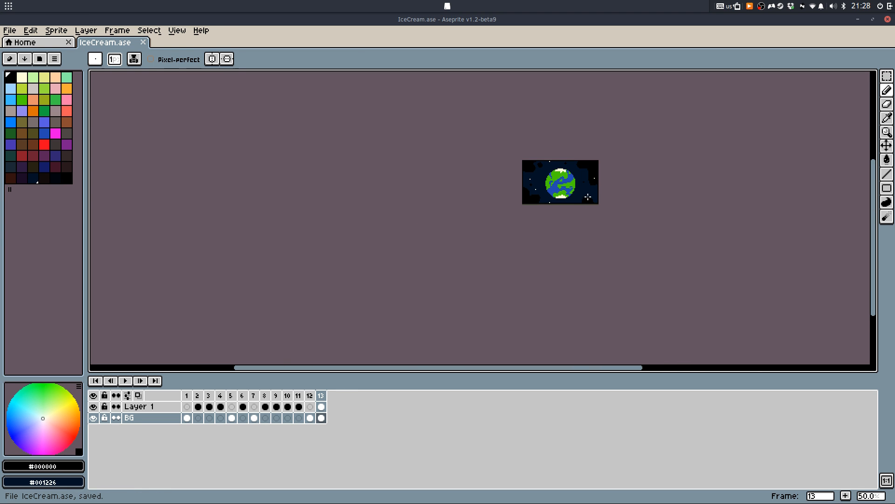
On Layer 1 of frame 13, paint the stray green pixel on the globe's lower left edge blue #244ab3, and save the file
scroll(588, 196, "up", 4)
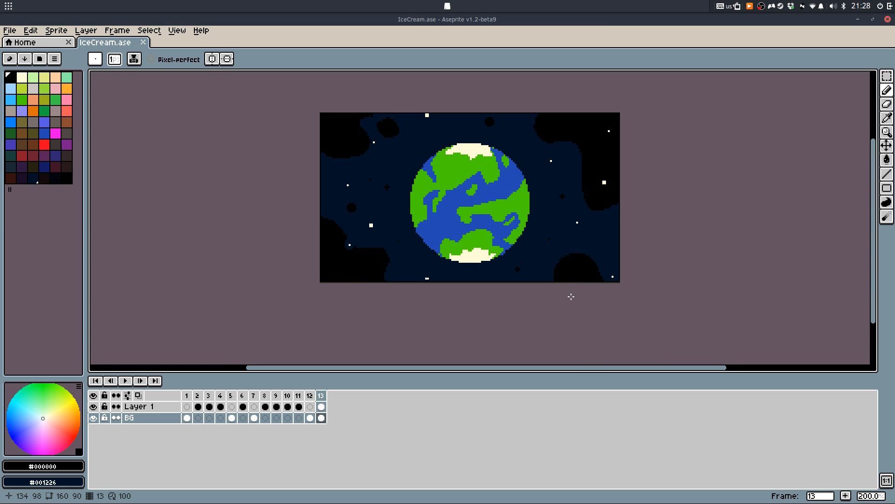
key("comma")
key("period")
scroll(489, 261, "up", 5)
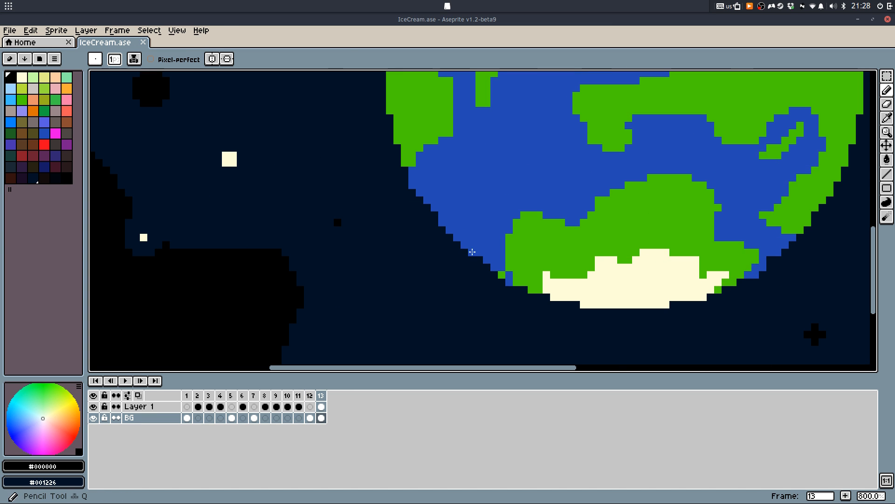
left_click(471, 252, "alt")
left_click(503, 273)
key("ctrl+z")
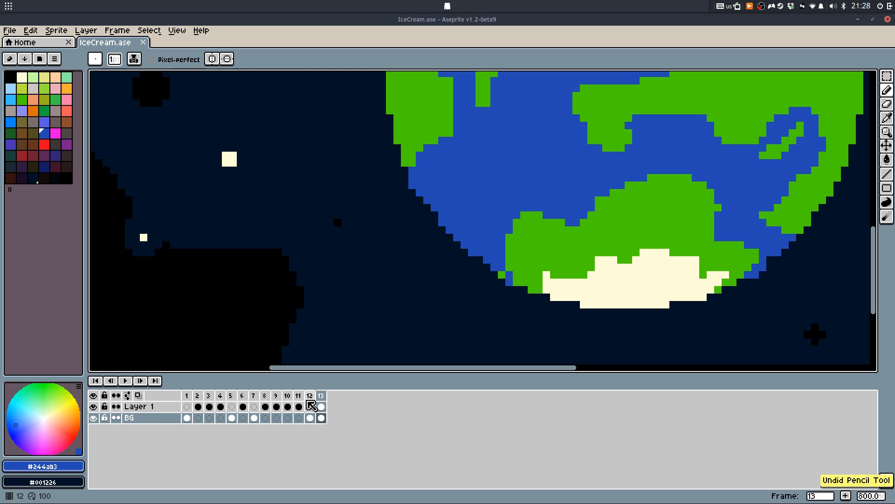
left_click(321, 406)
left_click(502, 274)
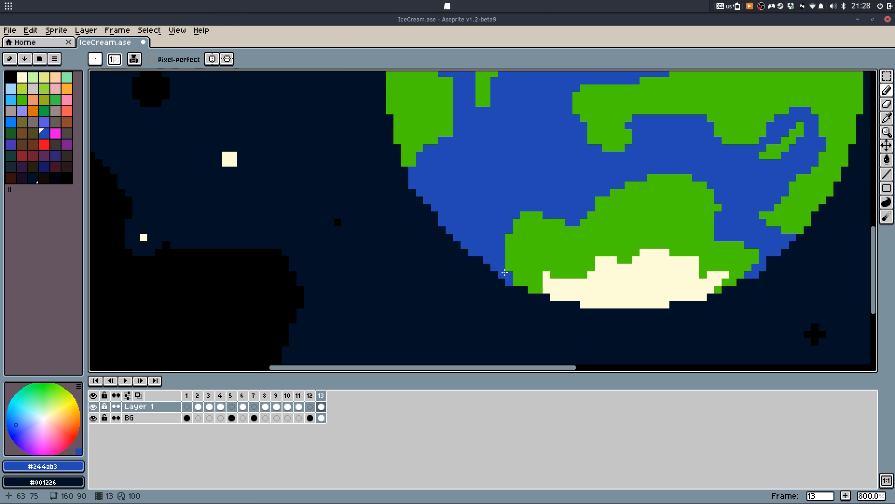
scroll(522, 219, "down", 4)
key("ctrl+s")
Carve a small blue inlet into the southern coast of the large northern continent, undo the last stroke, and save the file
scroll(513, 196, "up", 5)
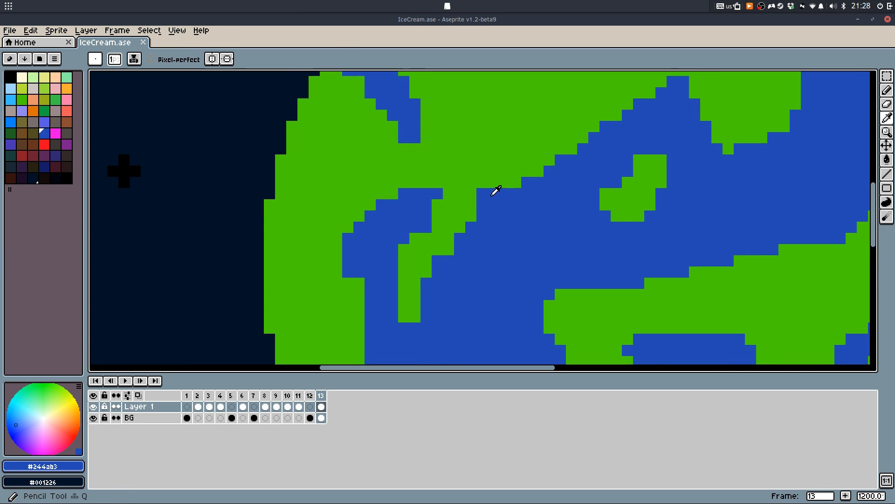
mouse_move(494, 183)
left_mouse_down()
mouse_move(495, 151)
mouse_move(531, 191)
left_mouse_up()
left_click(506, 182)
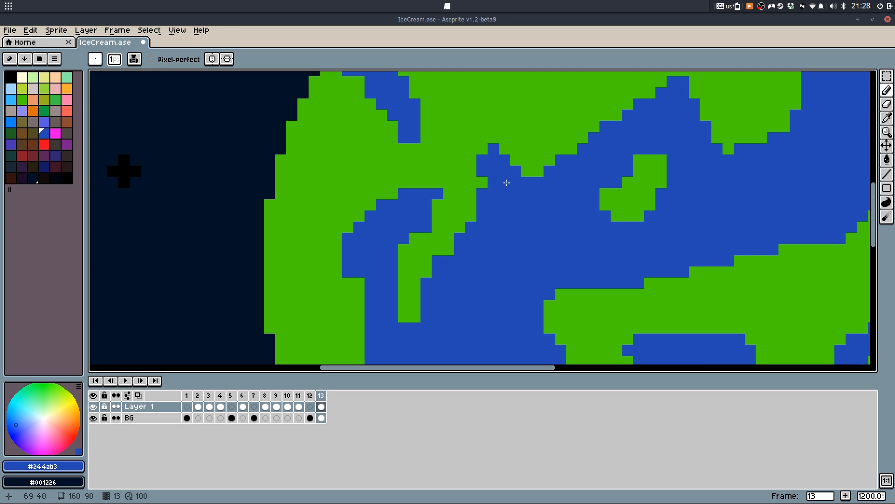
key("ctrl+z")
scroll(523, 208, "down", 4)
key("ctrl+s")
With green #49ce00, extend the small island below the northern continent upward and join it to the mainland as a curved peninsula
scroll(552, 189, "up", 2)
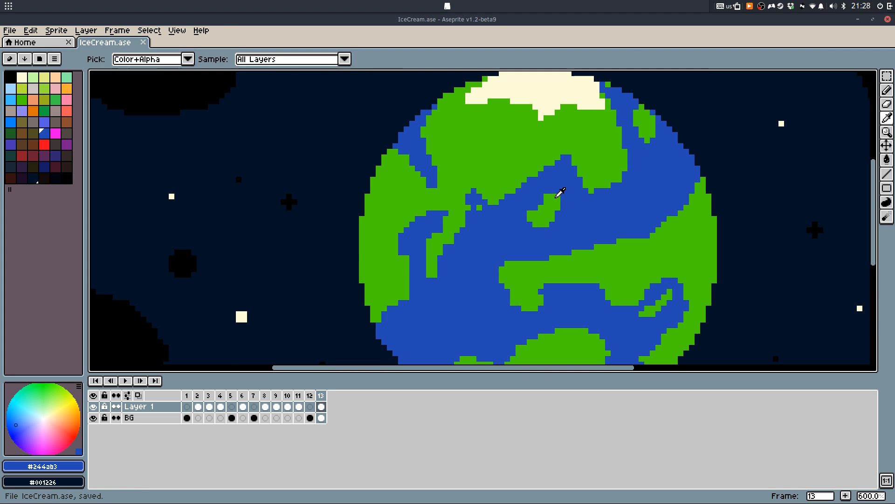
left_click(552, 189, "alt")
key("ctrl+s")
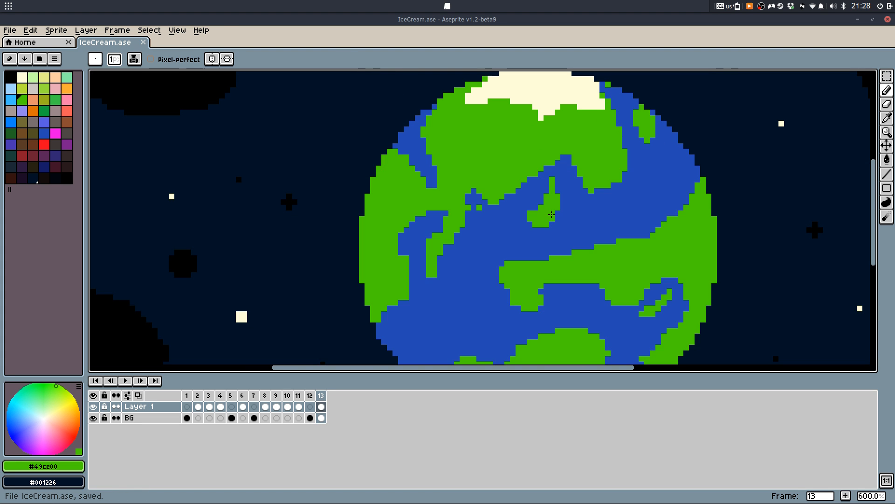
scroll(550, 216, "down", 2)
scroll(551, 192, "up", 5)
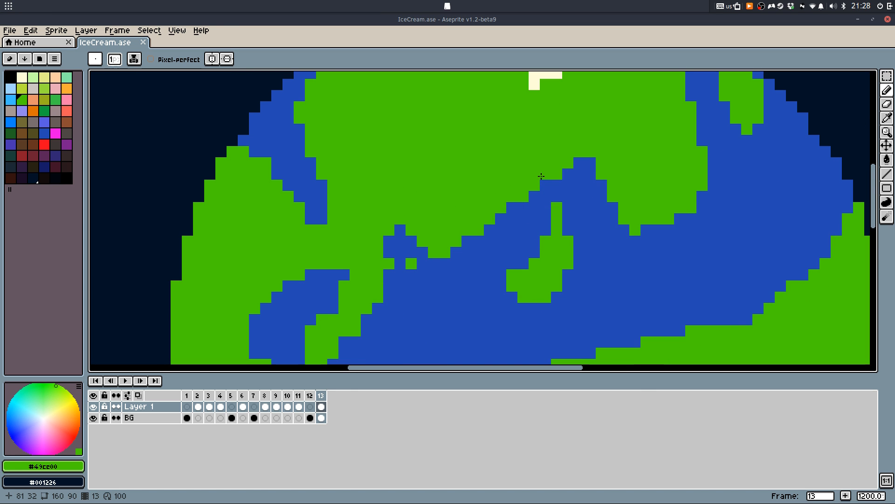
mouse_move(523, 207)
left_mouse_down()
mouse_move(546, 215)
mouse_move(545, 196)
mouse_move(488, 177)
mouse_move(462, 136)
mouse_move(496, 196)
left_mouse_up()
left_click(535, 192)
scroll(535, 192, "down", 4)
scroll(536, 186, "up", 4)
With blue #244ab3, carve a winding inlet into the northern continent's upper left coast and a channel above the new peninsula
left_click(551, 182, "alt")
left_click_drag(274, 192, 363, 191)
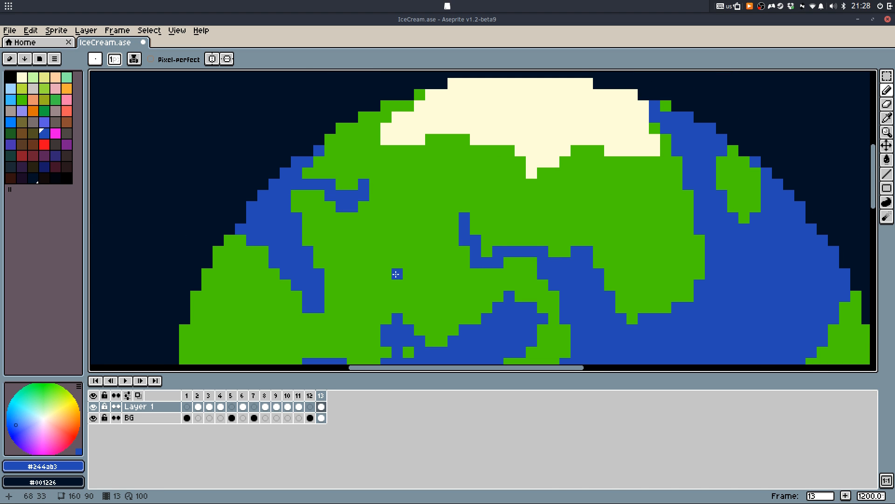
scroll(415, 266, "down", 5)
scroll(455, 246, "up", 1)
Carve a thin blue channel through the upper part of the eastern continent, touch it up with green, and save the file
scroll(456, 245, "up", 1)
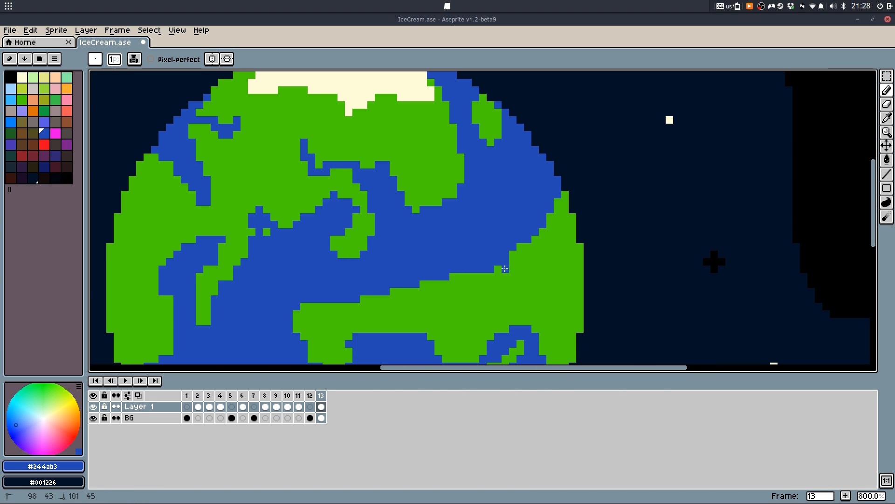
mouse_move(499, 266)
left_mouse_down()
mouse_move(544, 261)
mouse_move(544, 232)
mouse_move(553, 225)
mouse_move(530, 283)
mouse_move(414, 301)
left_mouse_up()
key("ctrl+z")
scroll(513, 289, "down", 1)
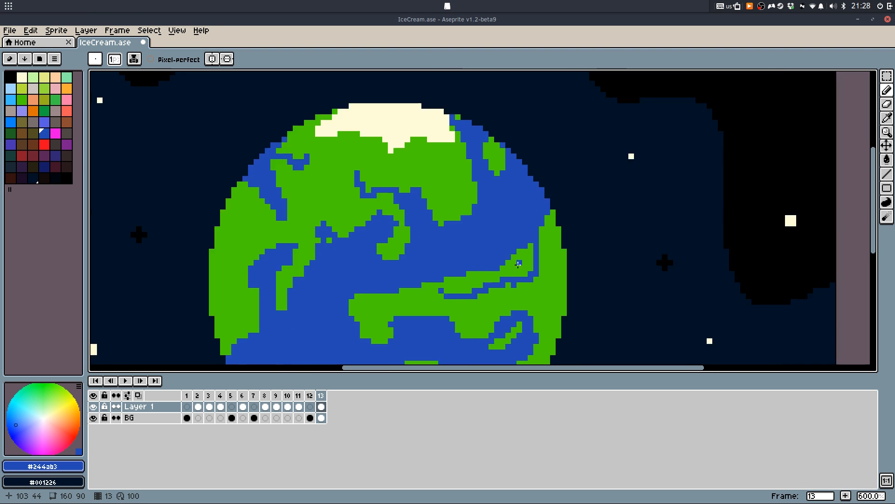
scroll(530, 285, "up", 2)
left_click(530, 285, "alt")
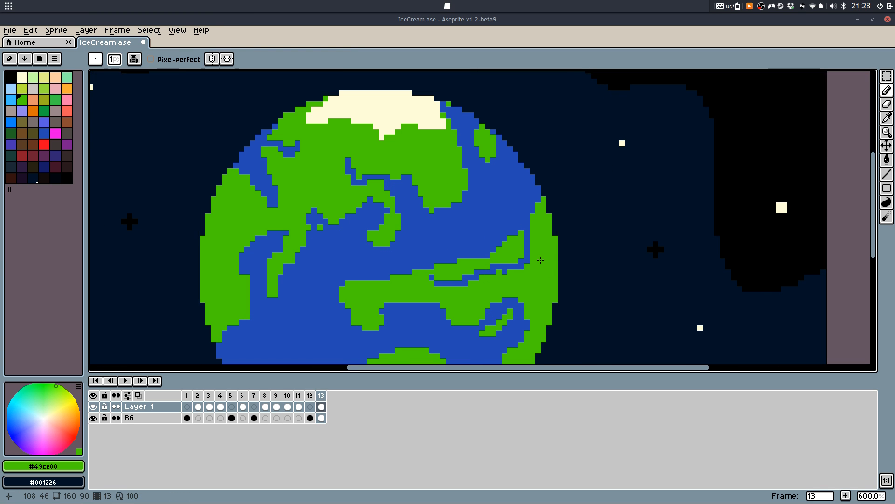
key("ctrl+s")
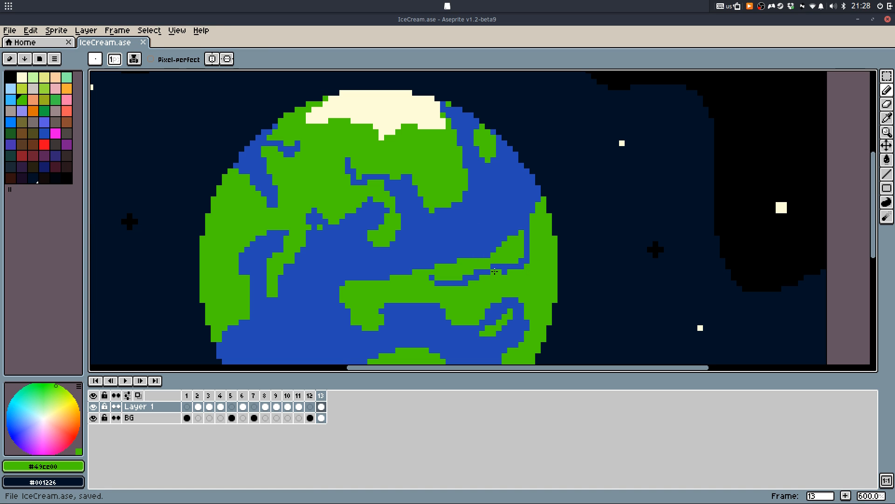
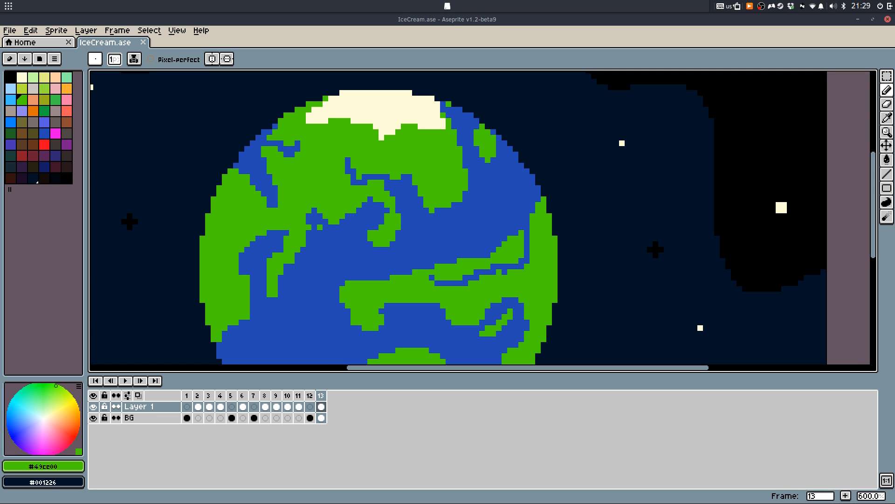
Fill the gap beside the lone pixel under the small central inlet with green #49ce00 to join it to the coast, and save the file
scroll(719, 250, "up", 1)
scroll(303, 233, "up", 4)
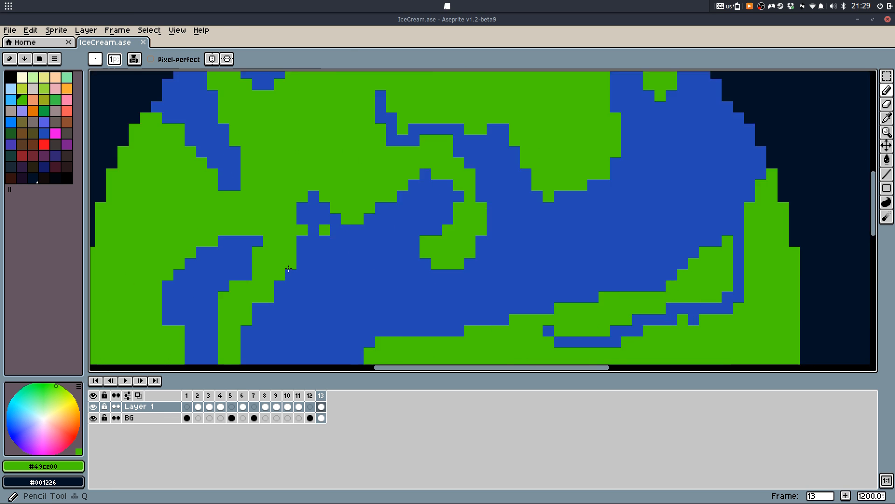
key("i")
left_click(316, 236)
left_click(308, 215)
key("ctrl+z")
left_click(332, 217, "alt")
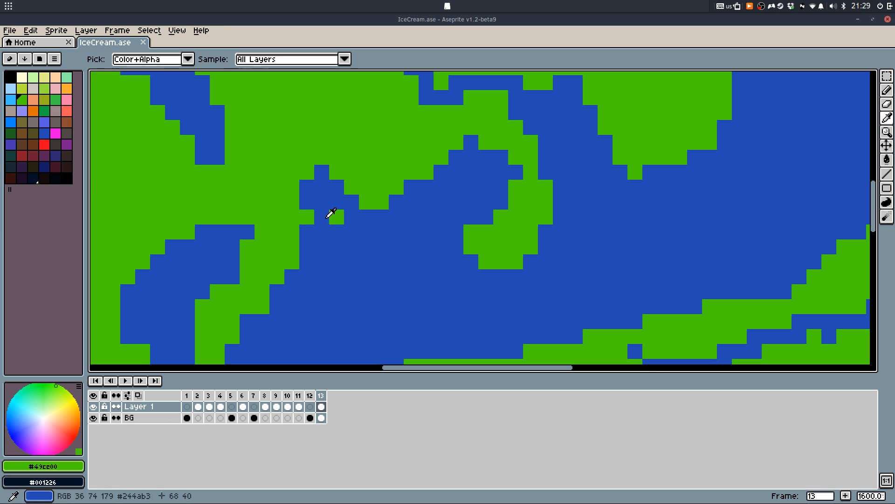
left_click(324, 217)
left_click(324, 204, "alt")
scroll(331, 217, "down", 6)
key("ctrl+s")
scroll(325, 227, "up", 3)
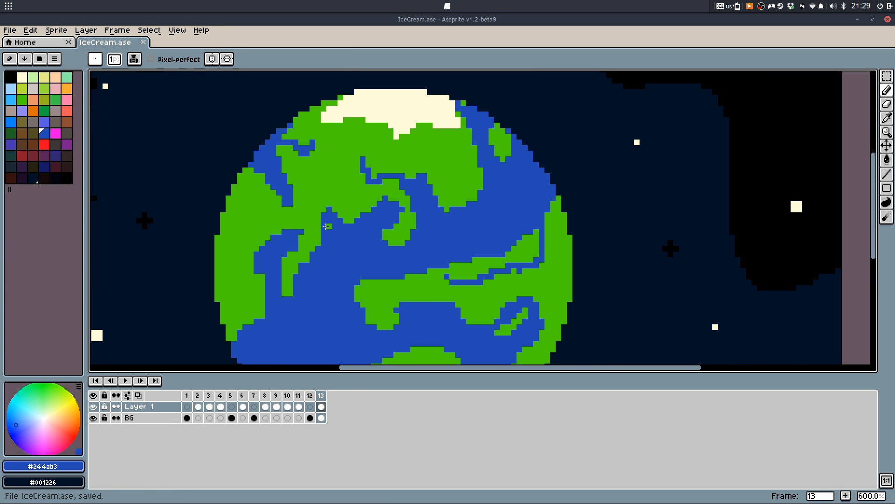
scroll(329, 230, "up", 4)
key("ctrl+s")
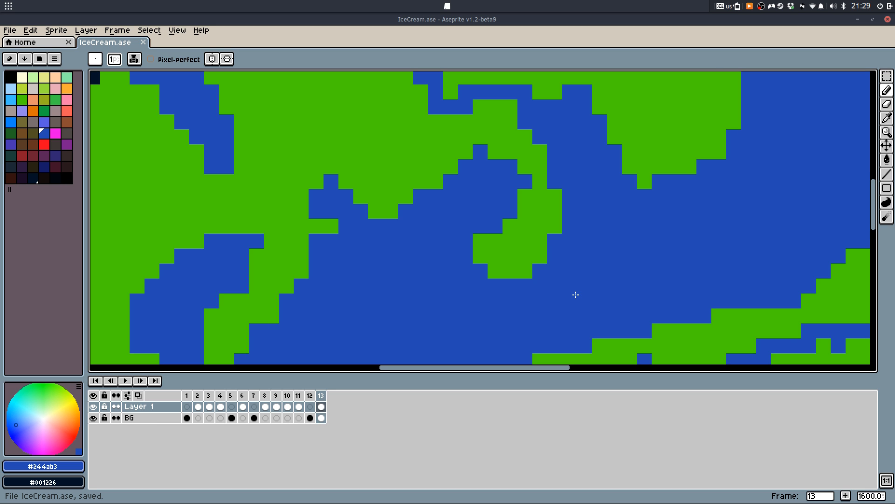
With cream #fffdd9, extend the northern ice cap into a jagged tongue down its left side, trim it with green, and save the file
scroll(575, 286, "down", 1)
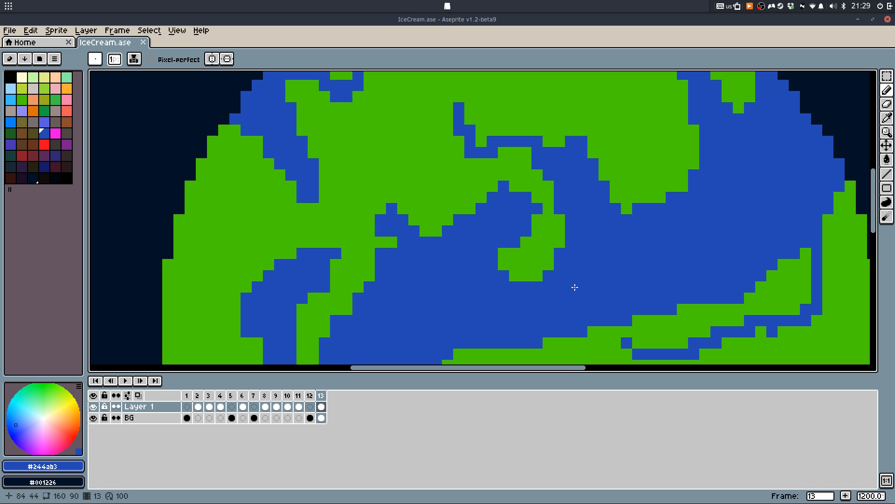
scroll(425, 197, "down", 2)
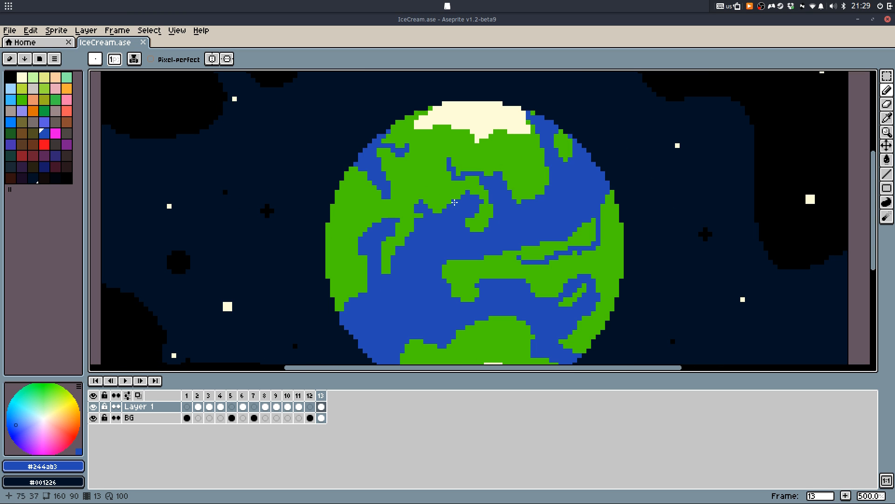
scroll(455, 202, "down", 5)
scroll(473, 191, "up", 2)
scroll(487, 200, "up", 2)
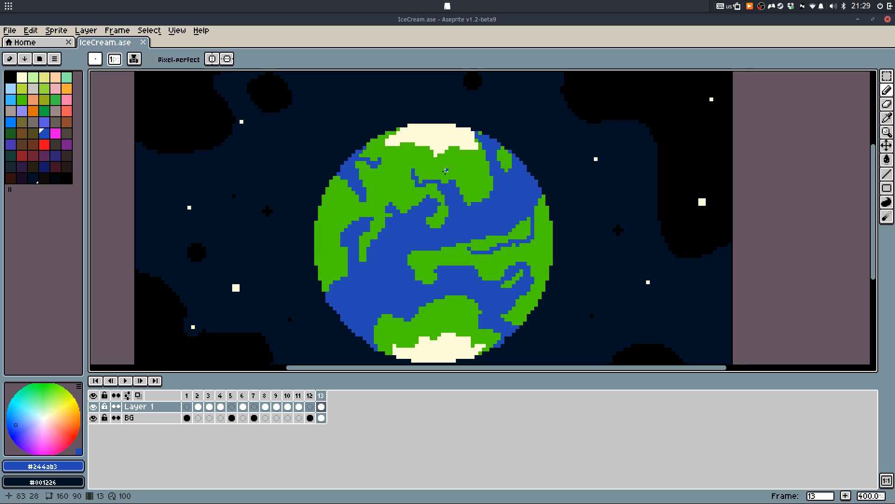
scroll(406, 138, "up", 5)
key("b")
left_click(409, 140, "alt")
mouse_move(418, 151)
left_mouse_down()
mouse_move(390, 195)
mouse_move(429, 177)
mouse_move(433, 165)
left_mouse_up()
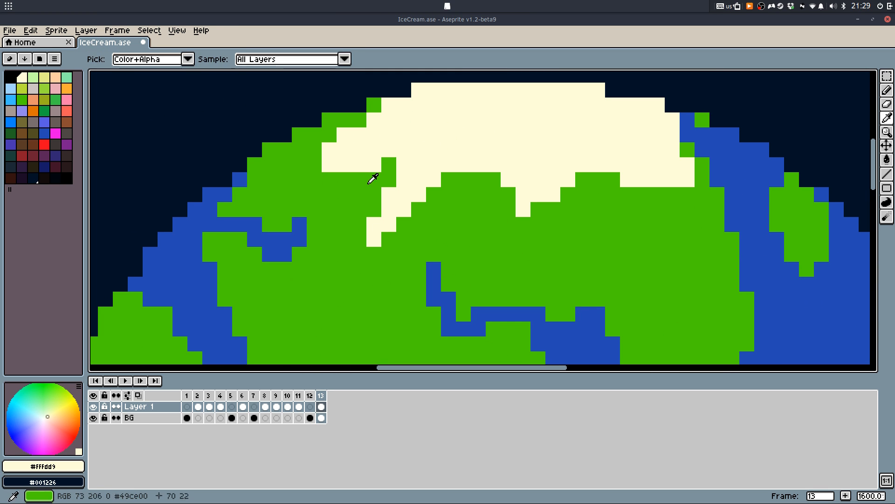
left_click(372, 179, "alt")
left_click(392, 219, "alt")
left_click(394, 237)
key("ctrl+s")
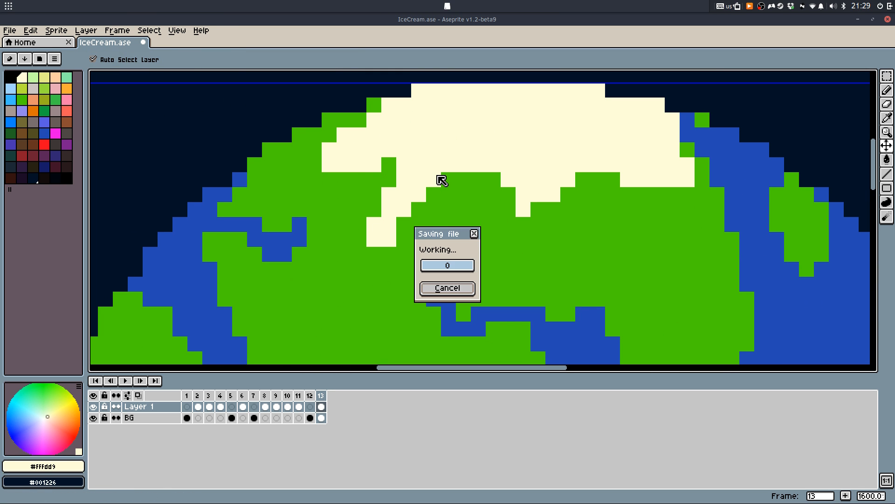
key("ctrl+z")
key("ctrl+s")
Cut a small notch into the middle of the northern ice cap's lower edge with green #49ce00
left_click(508, 192, "alt")
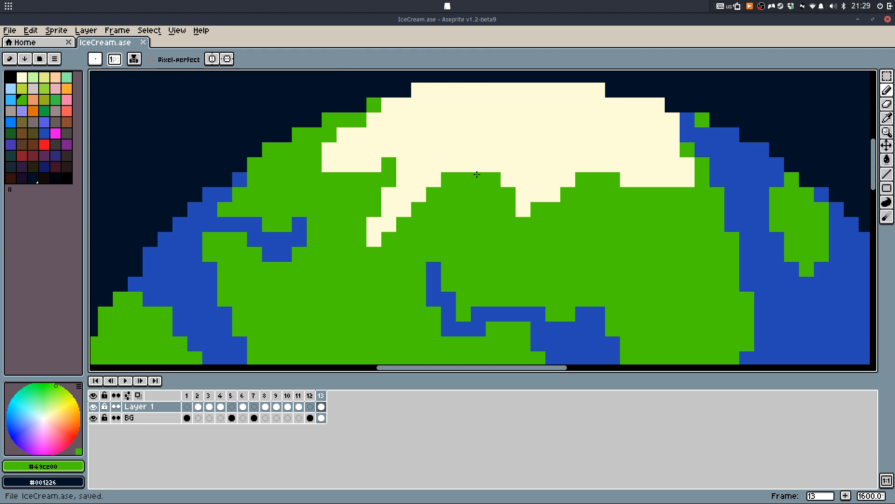
left_click_drag(464, 164, 479, 165)
scroll(456, 182, "down", 3)
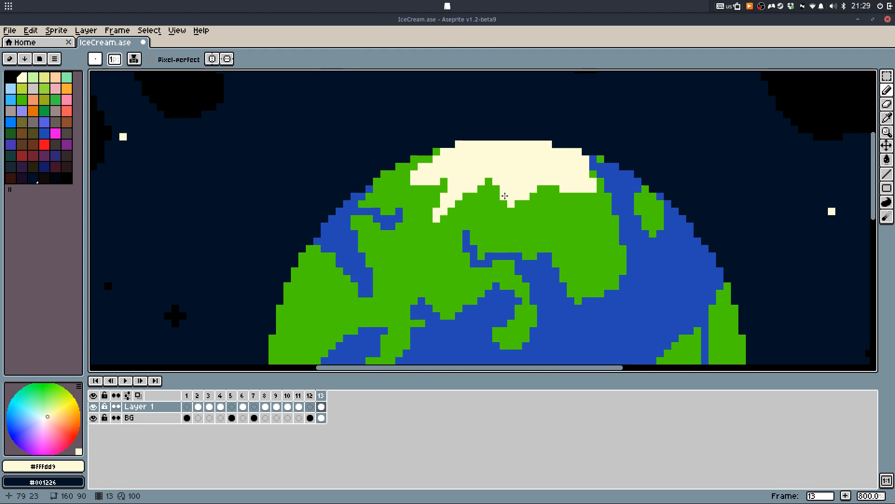
scroll(525, 158, "up", 1)
scroll(532, 186, "down", 2)
Outline a cream mountain-like peak rising above the globe's northern ice cap and fill it with the Paint Bucket
scroll(532, 186, "up", 4)
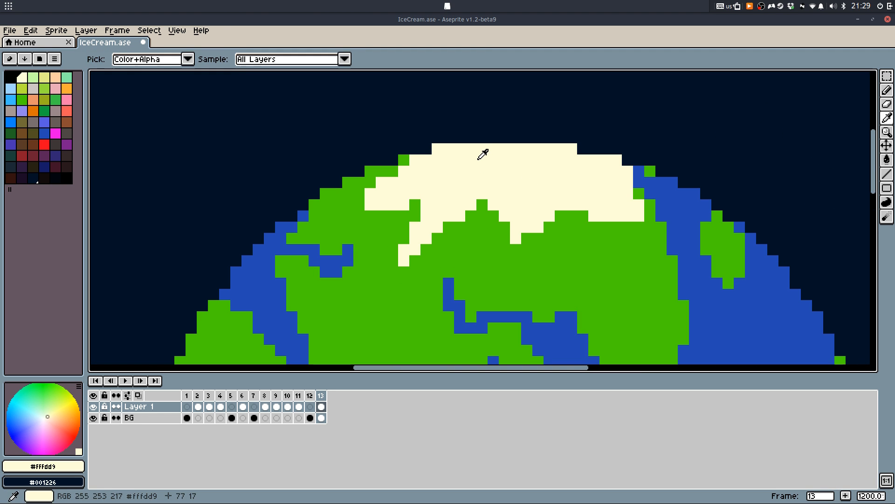
mouse_move(497, 174)
left_mouse_down()
mouse_move(513, 150)
mouse_move(541, 170)
left_mouse_up()
key("g")
left_click(530, 164)
scroll(527, 134, "down", 6)
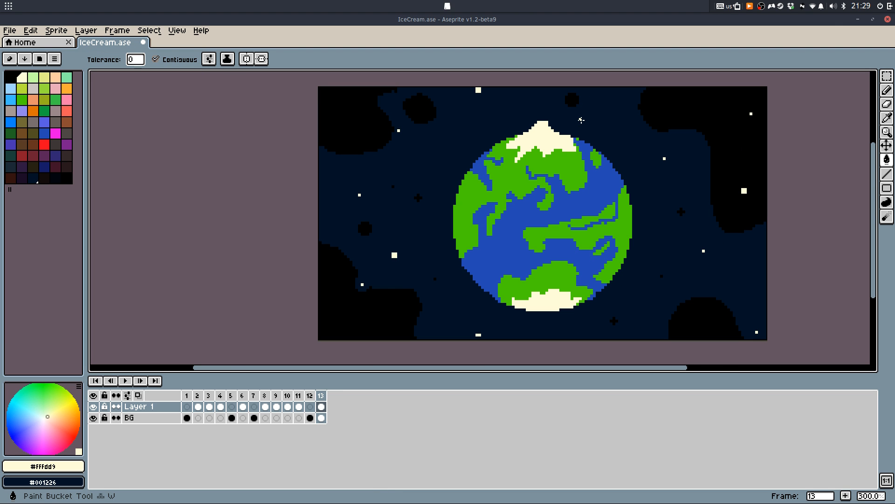
key("b")
scroll(544, 322, "up", 2)
scroll(507, 285, "up", 3)
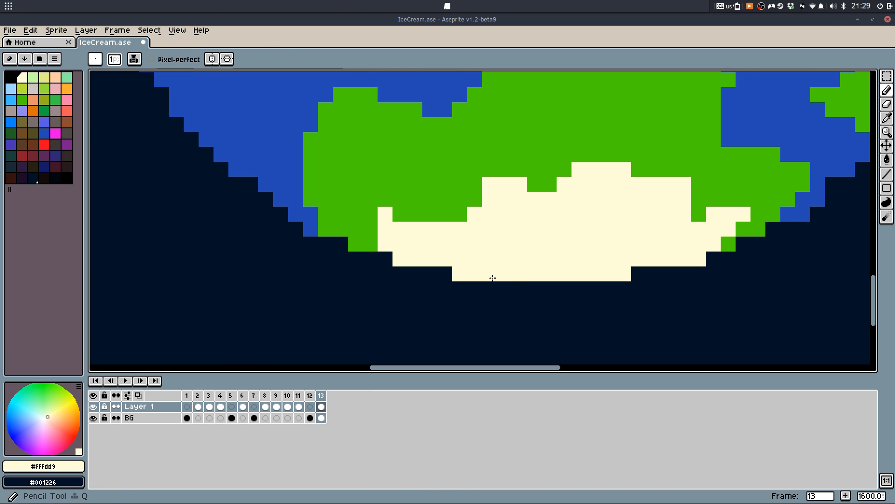
mouse_move(493, 276)
left_mouse_down()
mouse_move(556, 318)
mouse_move(618, 276)
left_mouse_up()
key("g")
left_click(574, 311)
scroll(575, 312, "down", 4)
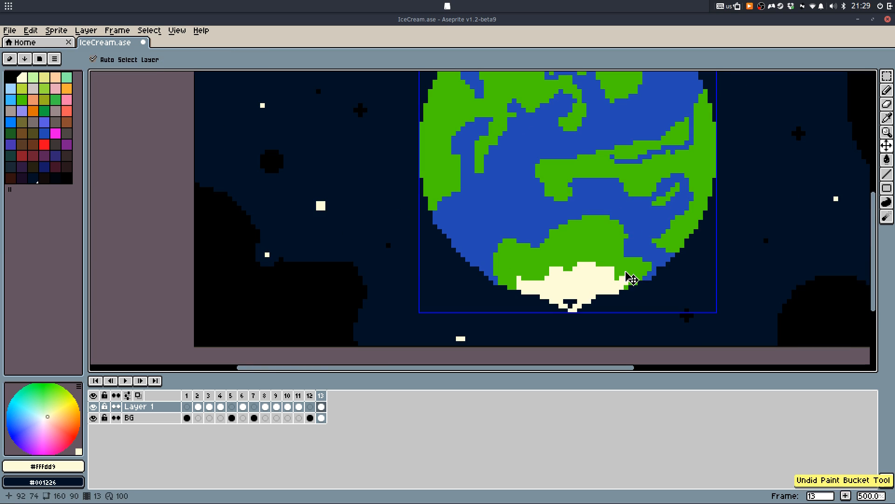
Outline a green #49ce00 mountain bulging out from the globe's eastern edge and fill it with the Paint Bucket
key("b")
scroll(709, 146, "up", 2)
left_click(710, 145, "alt")
mouse_move(731, 136)
left_mouse_down()
mouse_move(764, 135)
mouse_move(771, 154)
left_mouse_up()
key("ctrl+z")
left_click_drag(779, 189, 719, 227)
key("g")
left_click(749, 170)
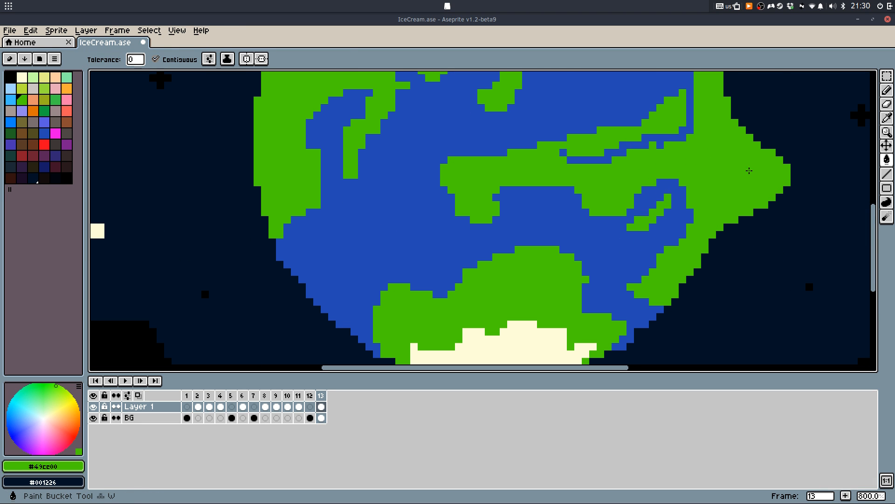
Cap the tip of the eastern green mountain with cream #fffdd9, filling the area beyond the snow line, and save the file
key("b")
left_click(529, 337, "alt")
left_click_drag(760, 153, 750, 179)
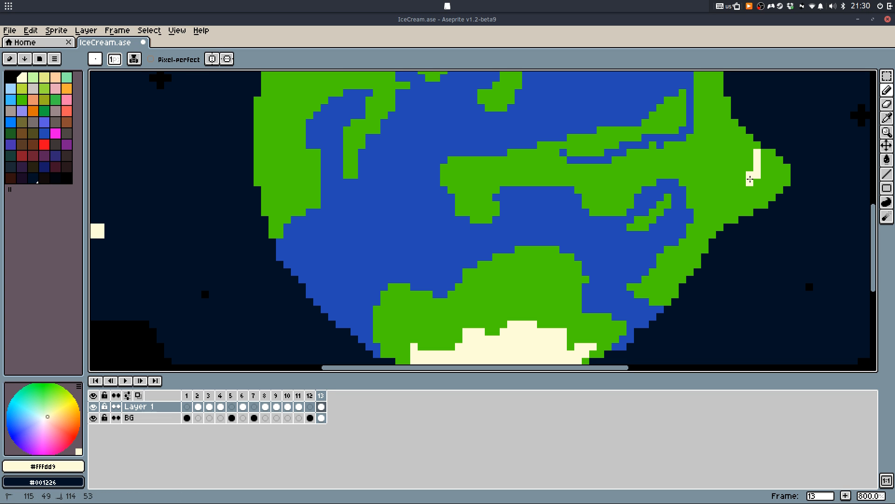
key("g")
left_click(765, 173)
key("b")
scroll(761, 199, "down", 4)
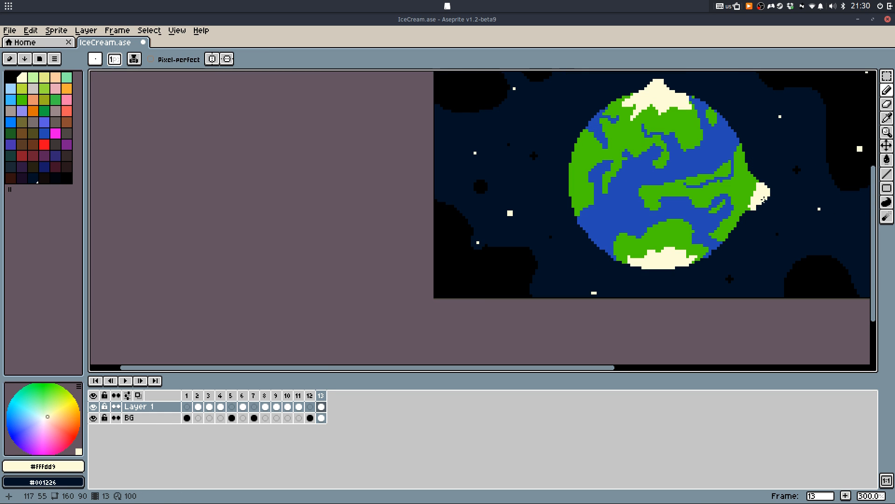
key("ctrl+s")
left_click_drag(743, 217, 670, 265)
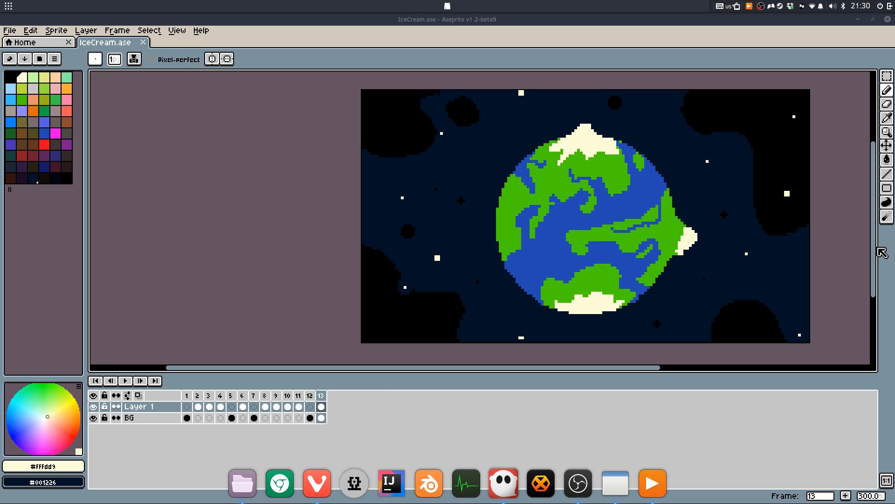
scroll(494, 235, "down", 2)
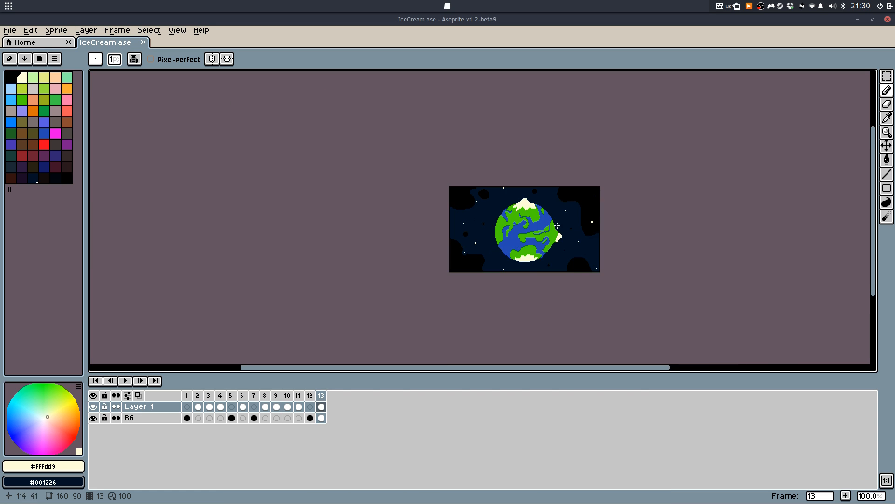
scroll(554, 220, "up", 3)
left_click_drag(555, 221, 513, 226)
scroll(300, 261, "up", 3)
key("alt")
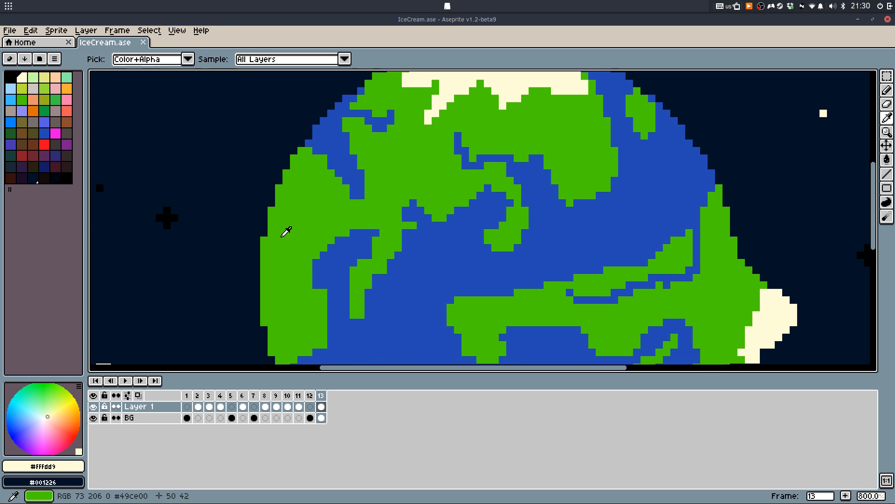
scroll(286, 225, "down", 1)
left_click(300, 205, "alt")
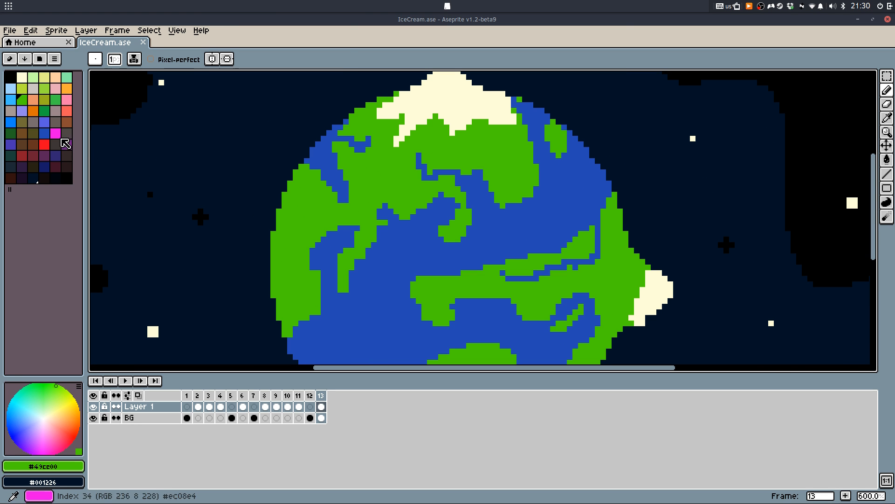
left_click(15, 129)
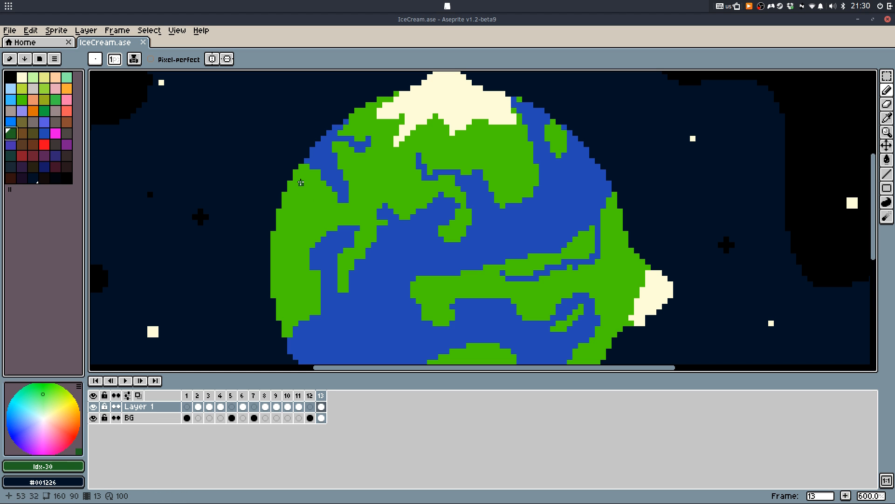
key("alt")
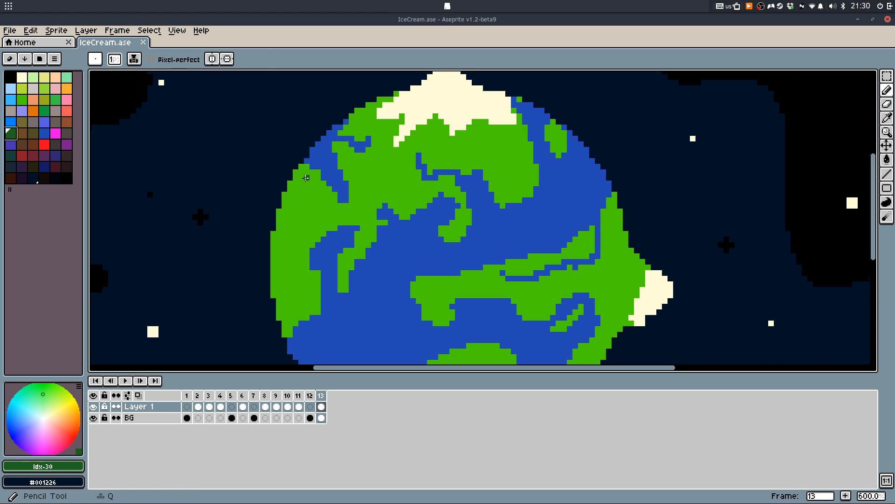
scroll(322, 189, "down", 1)
scroll(321, 189, "down", 3)
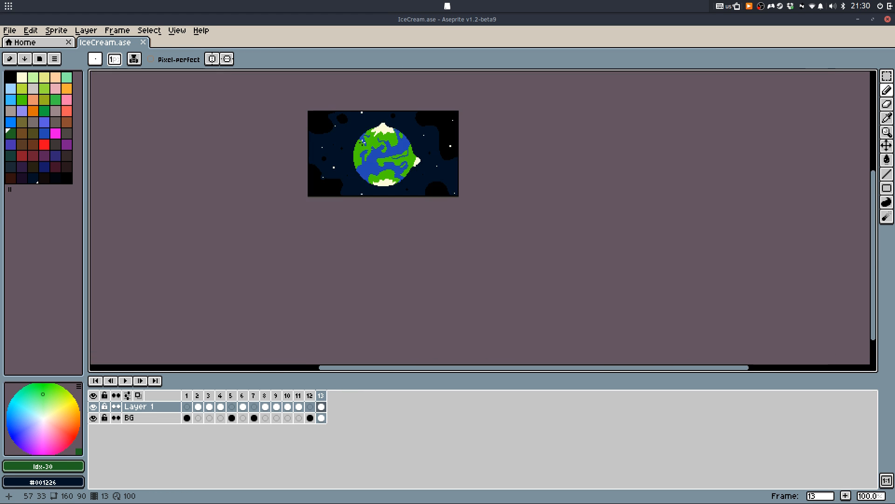
scroll(370, 159, "up", 2)
scroll(371, 159, "up", 2)
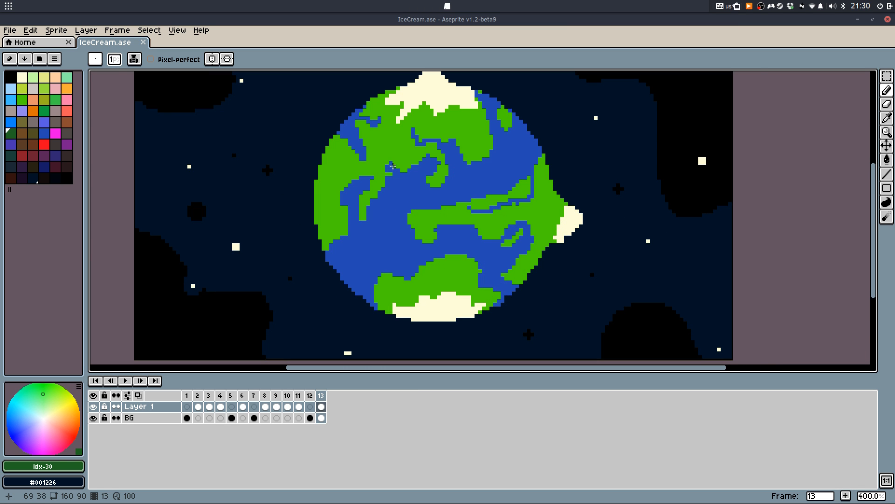
scroll(393, 166, "down", 2)
scroll(419, 126, "up", 7)
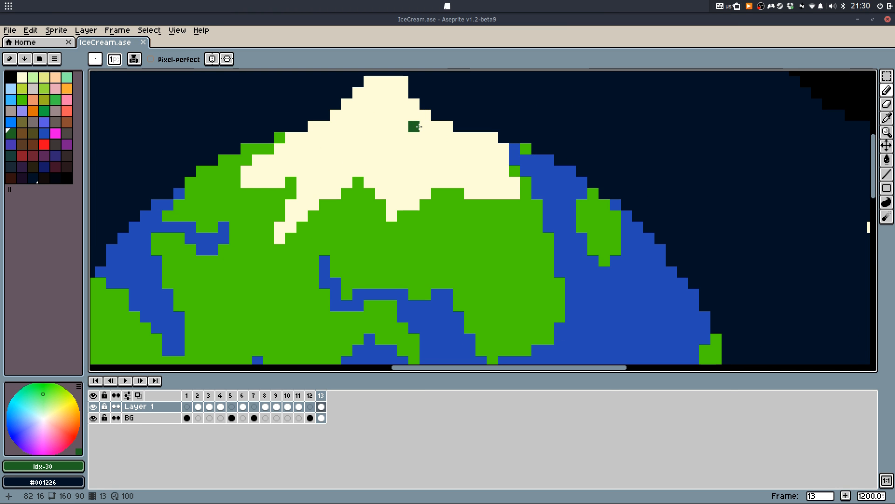
left_click(419, 126, "alt")
Step back through the earlier frames to review the sequence and return to frame 13
scroll(419, 125, "down", 7)
key("Left")
key("Left")
key("Left")
key("Left")
key("Left")
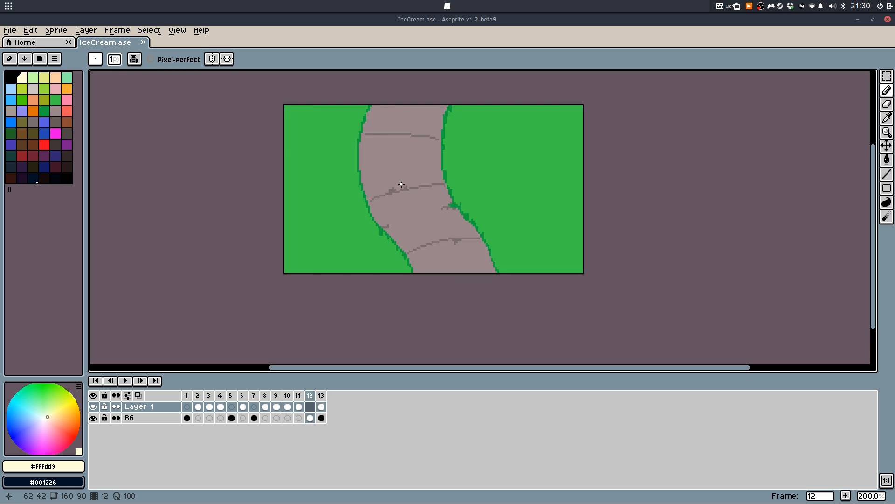
key("Left")
key("Left")
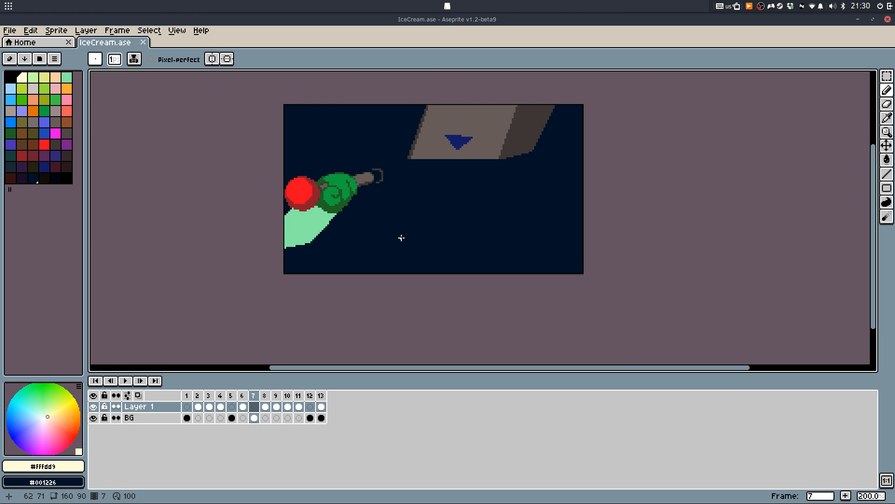
key("Left")
key("Left")
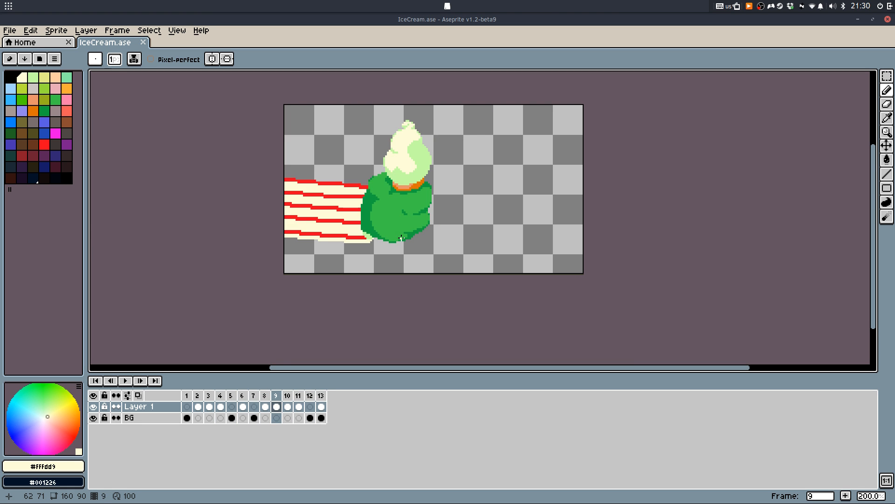
key("Right")
key("Right")
key("Right")
key("Right")
key("Right")
key("Right")
key("Right")
key("Right")
key("Right")
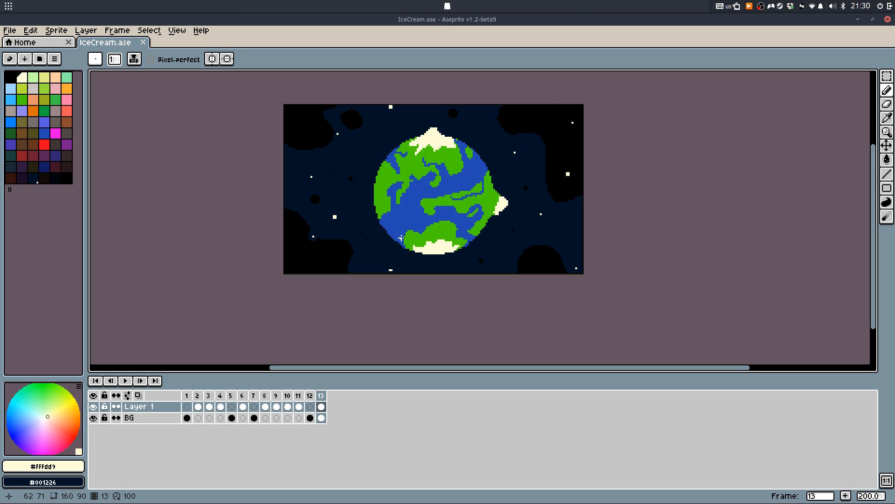
key("Left")
key("Right")
Switch to ghostwriter, add the line "Product Launch Formula" below the Jogger notes in Stream.md, and minimise it
mouse_move(568, 499)
left_click(503, 483)
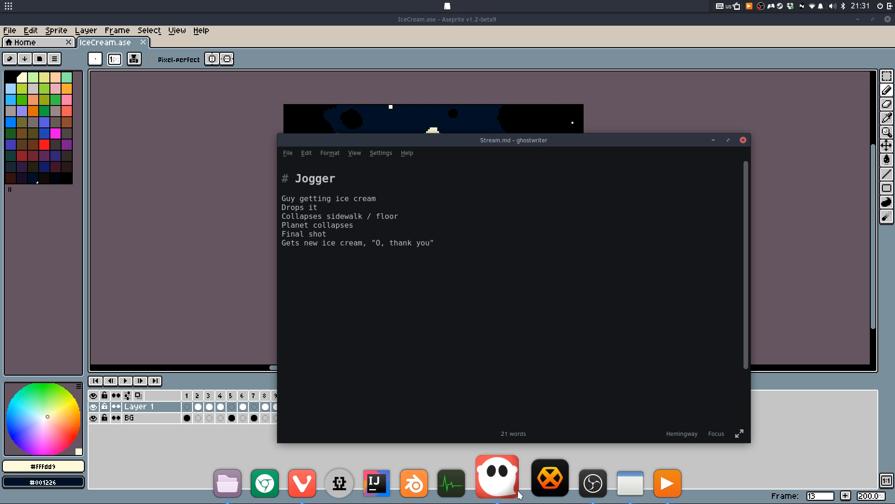
left_click_drag(488, 145, 490, 146)
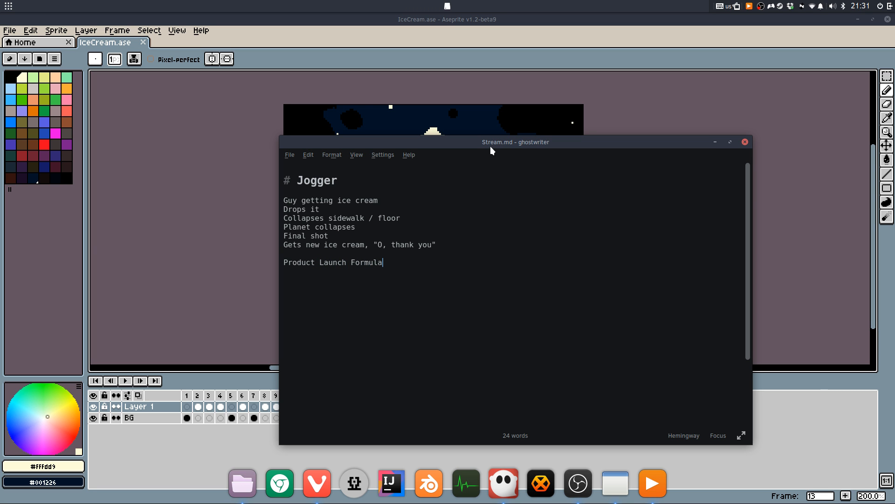
left_click(715, 141)
Undo and redo the snow fill on the eastern mountain in Aseprite, and save the file
key("ctrl+y")
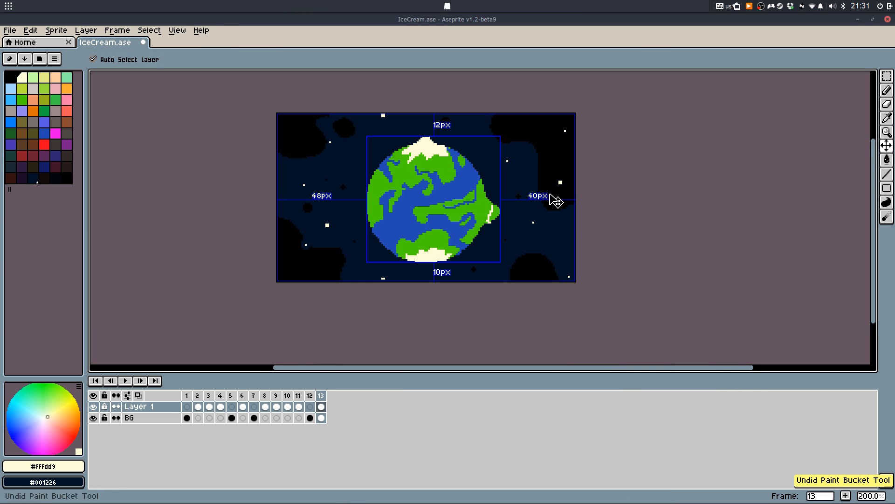
key("ctrl+y")
key("ctrl+s")
key("b")
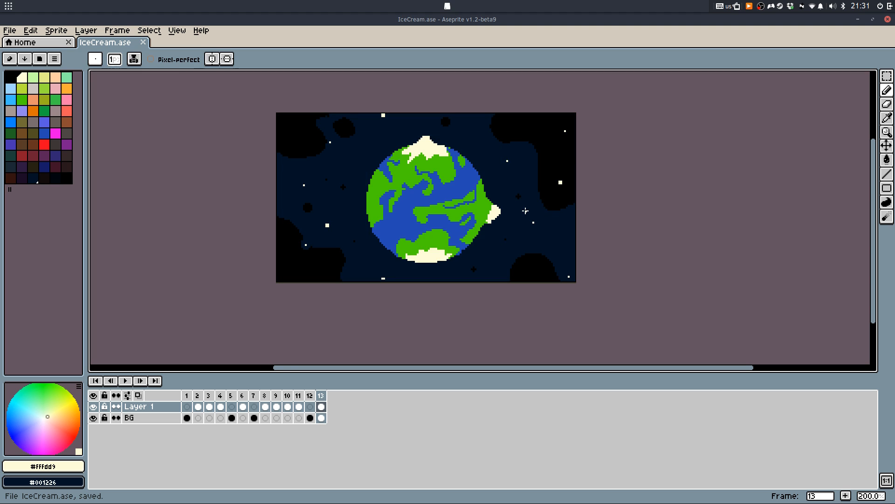
Outline a brown #6e4a24 slope between the eastern mountain's snow cap and the green land, and fill it with the Paint Bucket
scroll(536, 205, "down", 1)
scroll(529, 220, "up", 4)
scroll(529, 220, "up", 3)
left_click(466, 133, "alt")
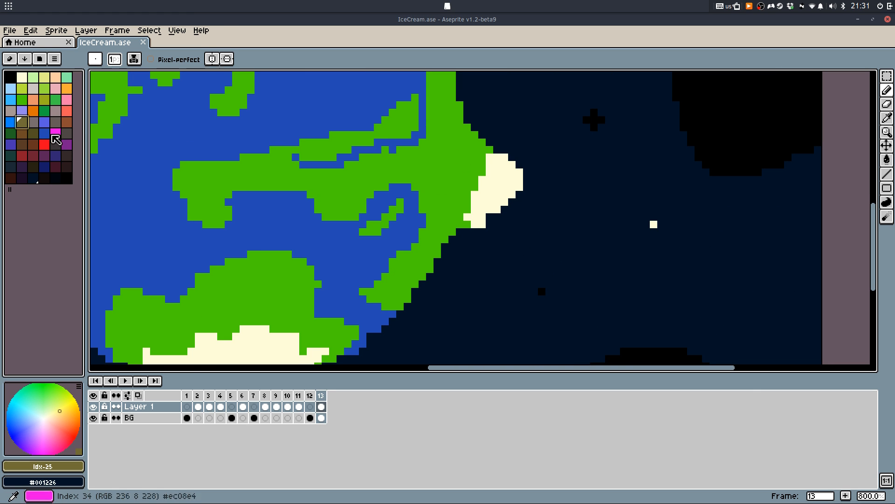
left_click(22, 132)
scroll(471, 144, "up", 3)
left_click(470, 143)
mouse_move(447, 111)
left_mouse_down()
mouse_move(433, 130)
mouse_move(456, 102)
mouse_move(445, 121)
mouse_move(459, 112)
mouse_move(401, 172)
mouse_move(395, 201)
mouse_move(427, 302)
mouse_move(414, 318)
mouse_move(427, 324)
mouse_move(441, 300)
mouse_move(424, 317)
left_mouse_up()
left_click(457, 100)
key("ctrl+z")
key("g")
left_click(432, 198)
Trim the inner edge of the eastern mountain's brown slope with green #49ce00 pixels, and save the file
key("b")
left_click(424, 316, "alt")
key("ctrl+z")
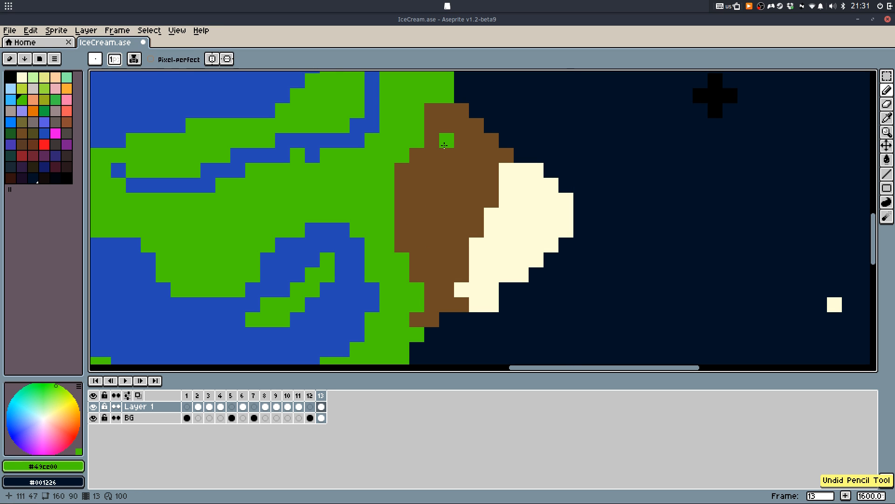
key("ctrl+s")
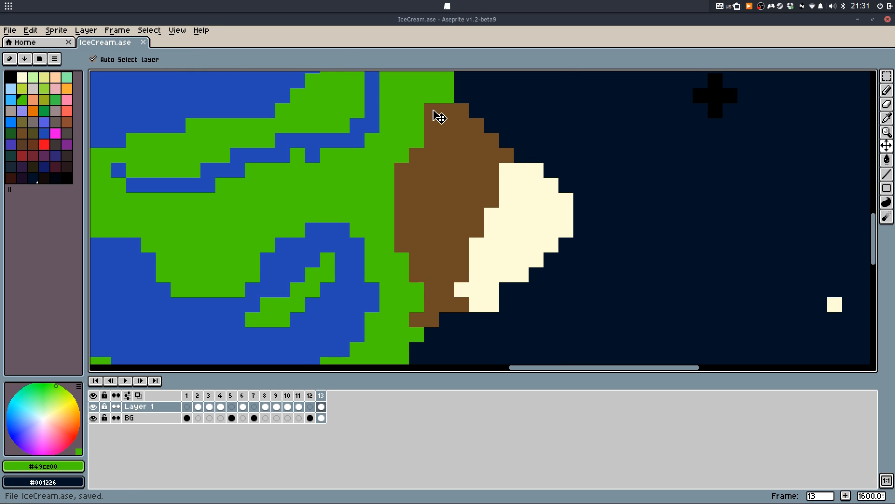
left_click(444, 110, "alt")
left_click(388, 200, "alt")
left_click_drag(402, 185, 417, 170)
scroll(425, 140, "down", 5)
key("ctrl+s")
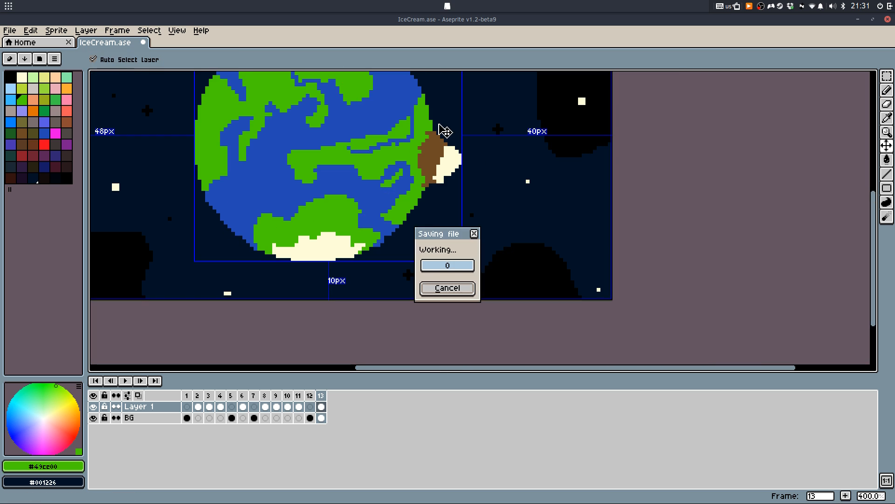
Draw a brown #6e4a24 snow line across the northern peak and fill the ice cap below it with the same brown
scroll(445, 131, "down", 2)
scroll(391, 145, "up", 5)
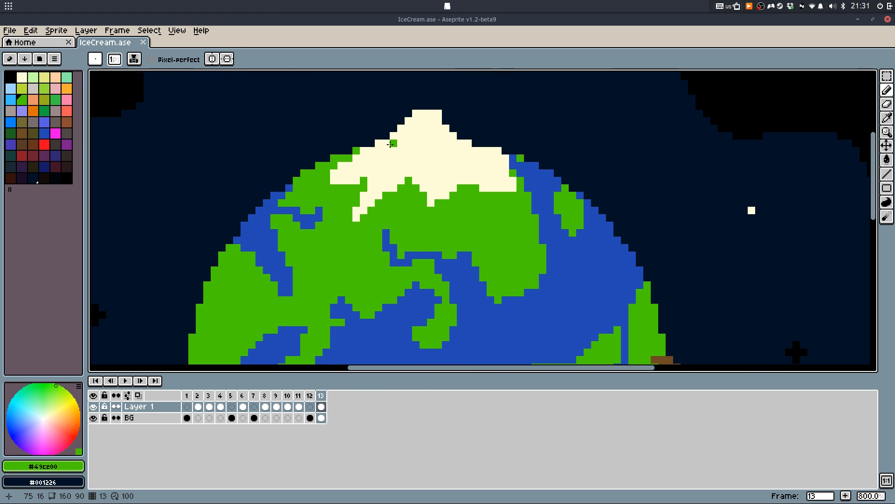
left_click_drag(424, 167, 386, 89)
left_click(634, 313, "alt")
left_click_drag(458, 122, 460, 208)
scroll(350, 159, "up", 3)
mouse_move(338, 143)
left_mouse_down()
mouse_move(359, 159)
mouse_move(508, 139)
left_mouse_up()
key("g")
left_click(490, 171)
Recolour the upper rim of the northern mountain's right shoulder green #49ce00, and clear the stray pixels outside the globe
key("b")
left_click(583, 262, "alt")
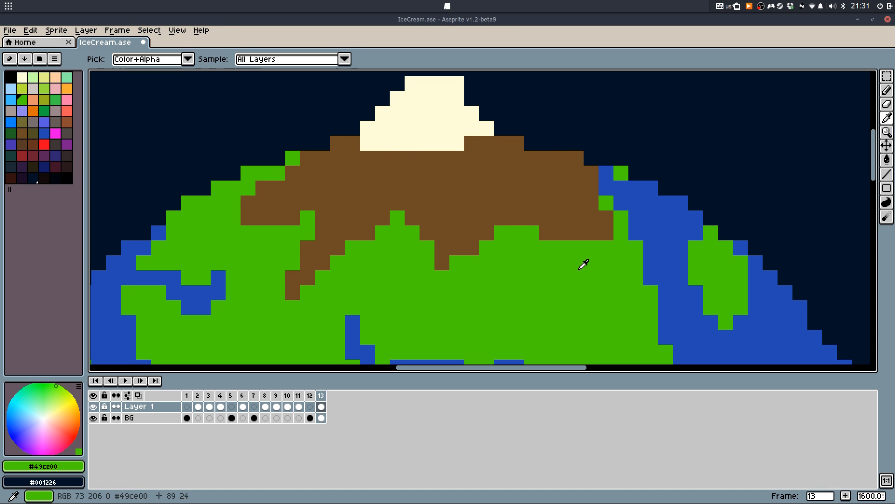
left_click(566, 162)
left_click_drag(566, 161, 585, 173)
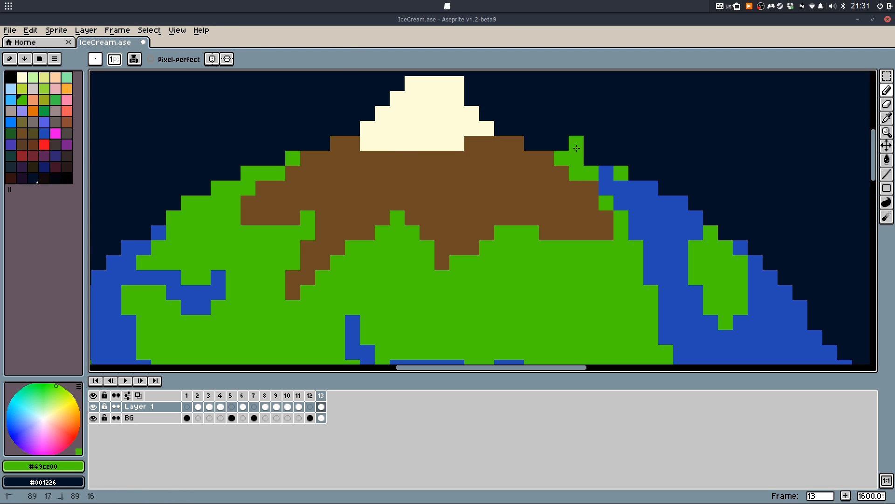
key("e")
left_click(576, 159)
key("b")
left_click(563, 184)
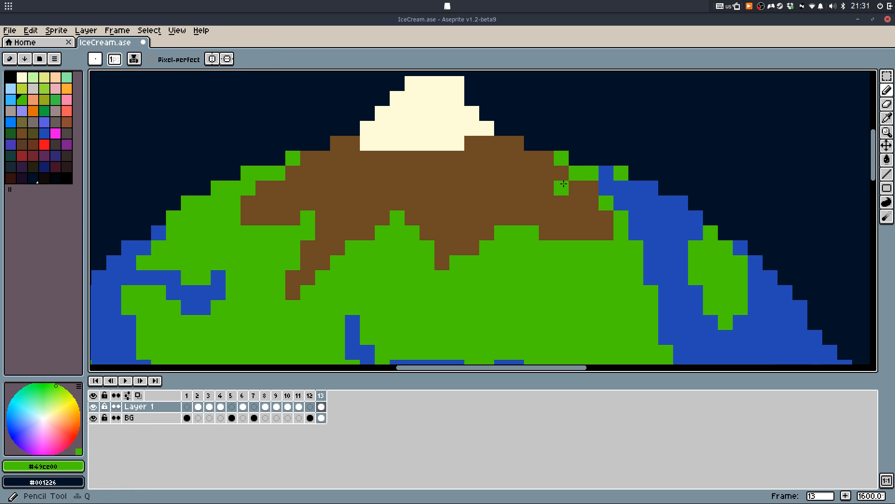
Trim the left flank of the northern mountain with green #49ce00, covering the long brown tongue
left_click(408, 184, "alt")
left_click(222, 210, "alt")
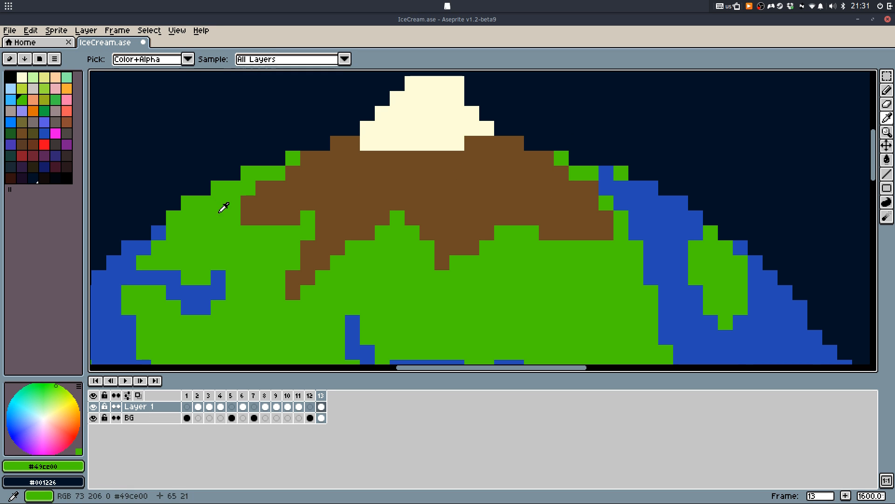
mouse_move(249, 190)
left_mouse_down()
mouse_move(261, 224)
mouse_move(292, 229)
mouse_move(310, 278)
mouse_move(289, 300)
mouse_move(305, 262)
mouse_move(336, 248)
left_mouse_up()
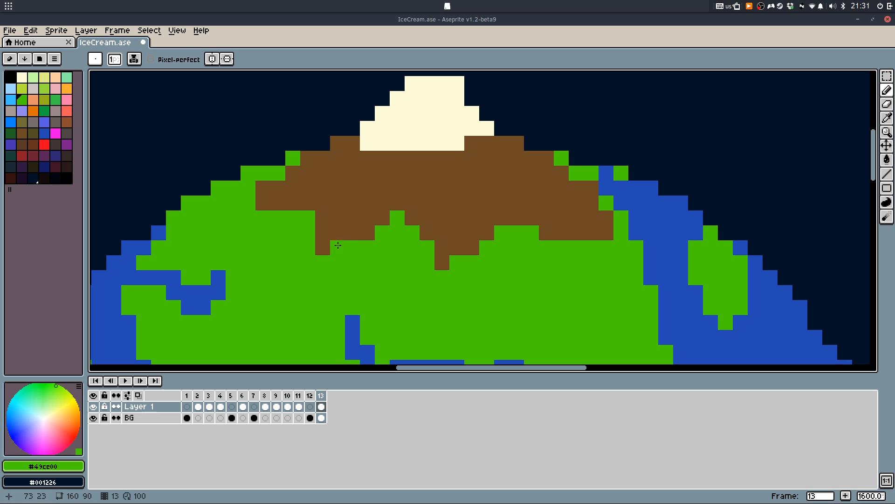
Reshape the jagged lower edge of the northern mountain with brown #6e4a24 additions and green #49ce00 notches
left_click(349, 209, "alt")
left_click_drag(486, 247, 501, 232)
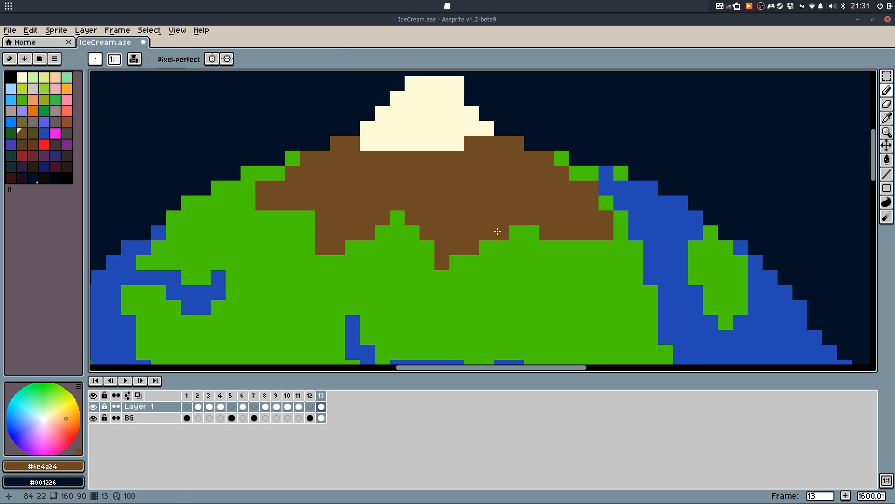
key("ctrl+z")
left_click(458, 269, "alt")
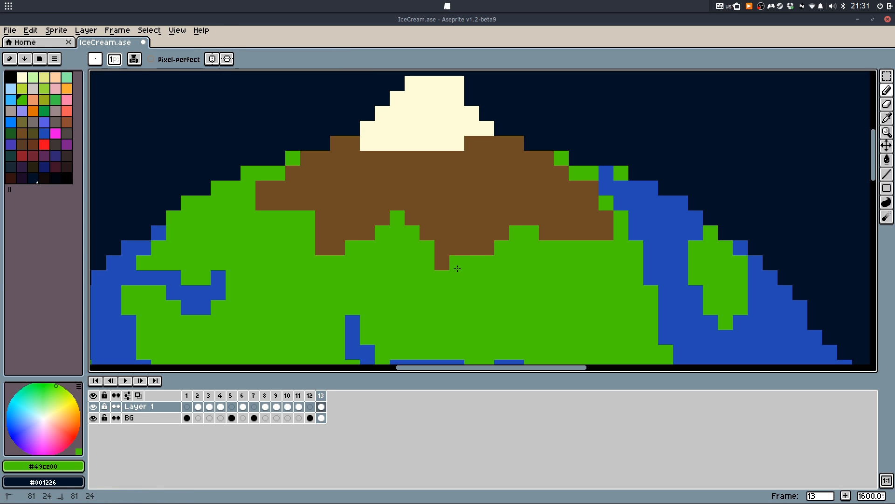
mouse_move(456, 249)
left_mouse_down()
mouse_move(472, 248)
mouse_move(466, 228)
left_mouse_up()
left_click(460, 235, "alt")
left_click(462, 260, "alt")
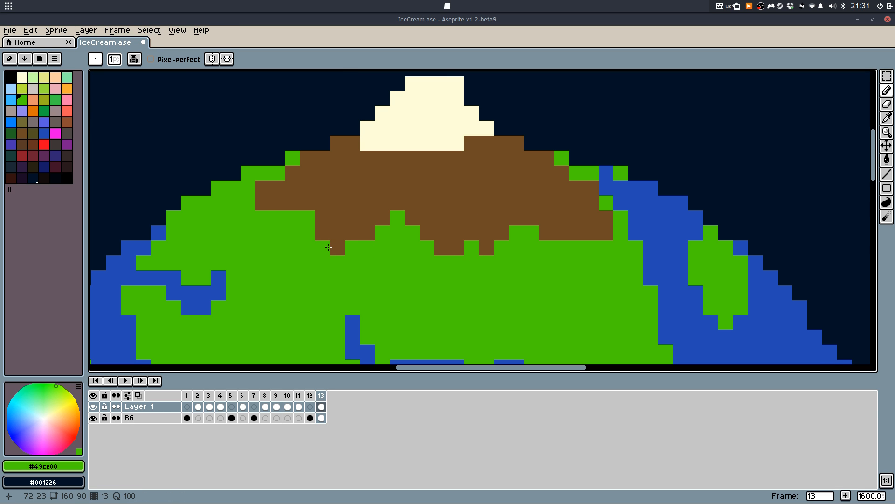
Trim the left flank and both upper shoulders of the northern mountain with green #49ce00, and save the sprite
left_click(281, 198)
left_click(278, 192)
left_click(265, 192)
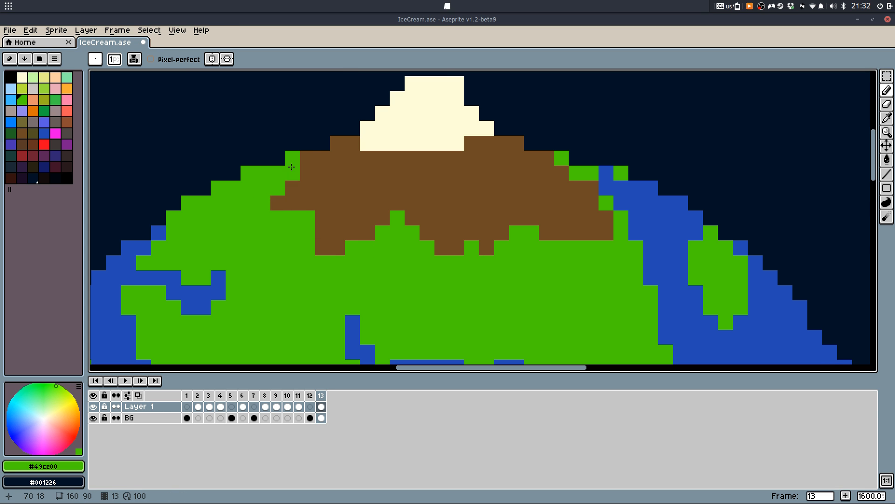
left_click(308, 159)
left_click(338, 143)
scroll(352, 188, "down", 4)
scroll(411, 171, "up", 4)
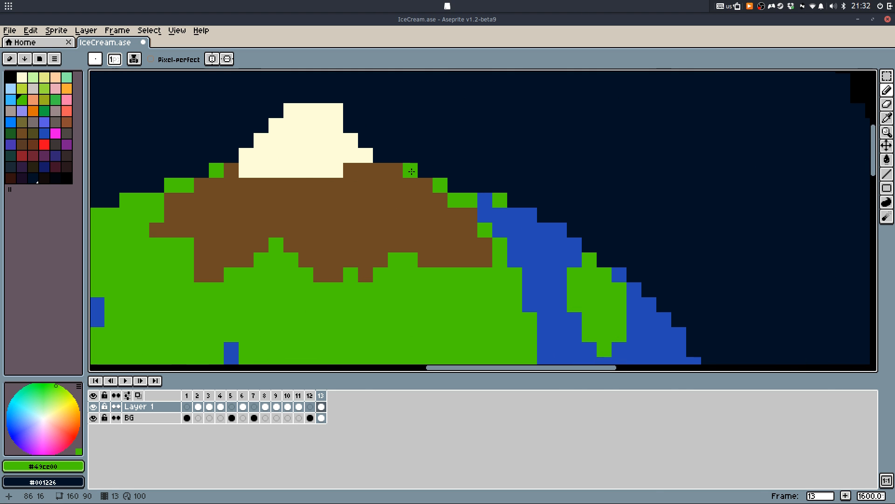
scroll(413, 177, "down", 6)
key("ctrl+s")
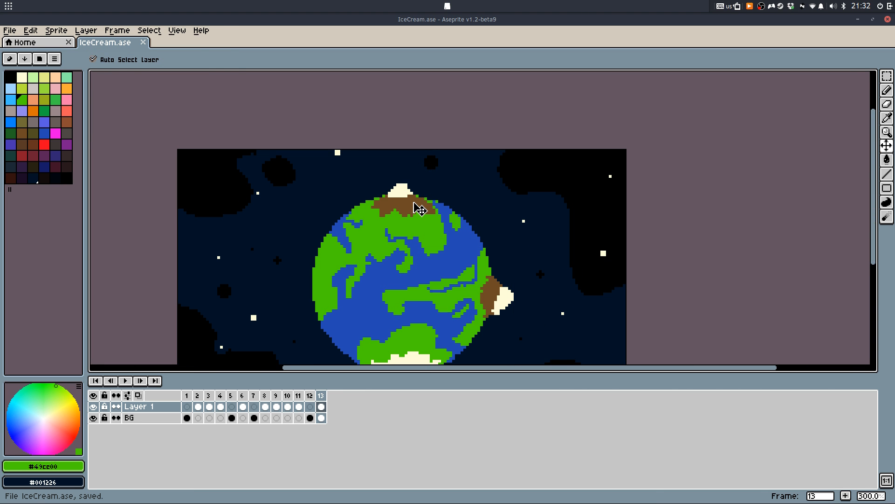
Inspect the northern mountain's snow cap up close, and the rest of the globe down to the eastern mountain
scroll(415, 201, "up", 7)
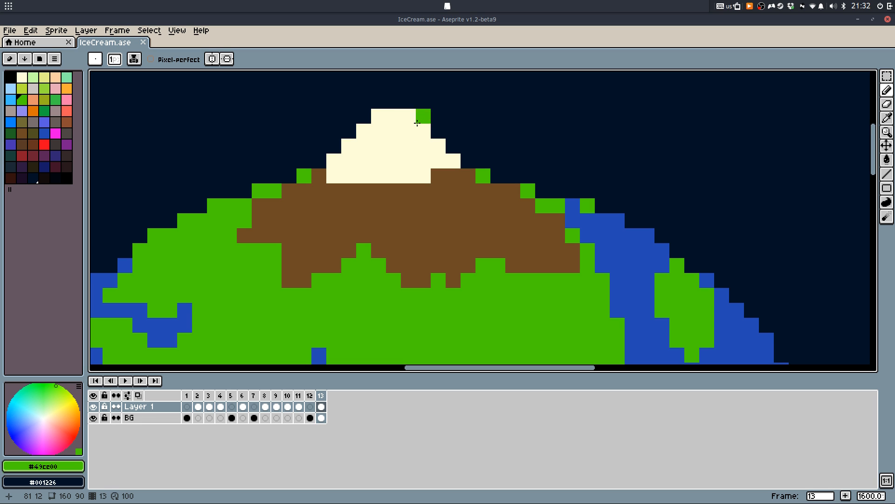
left_click_drag(422, 129, 419, 126)
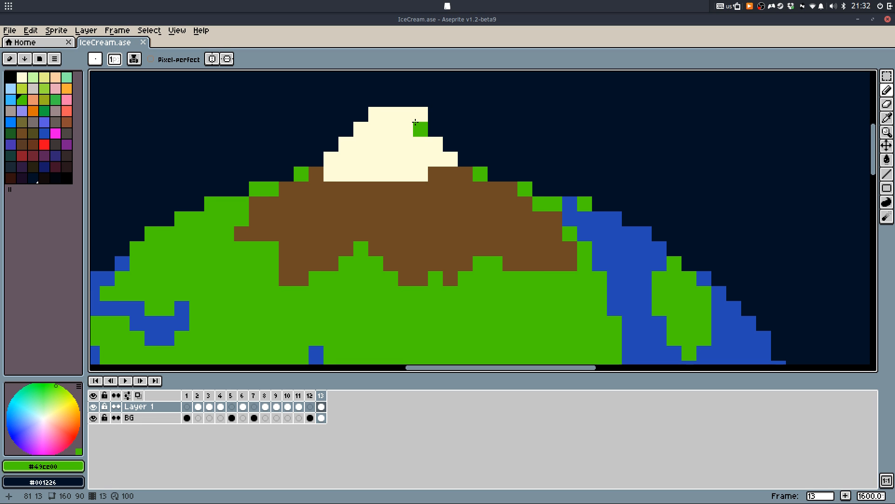
scroll(414, 123, "down", 1)
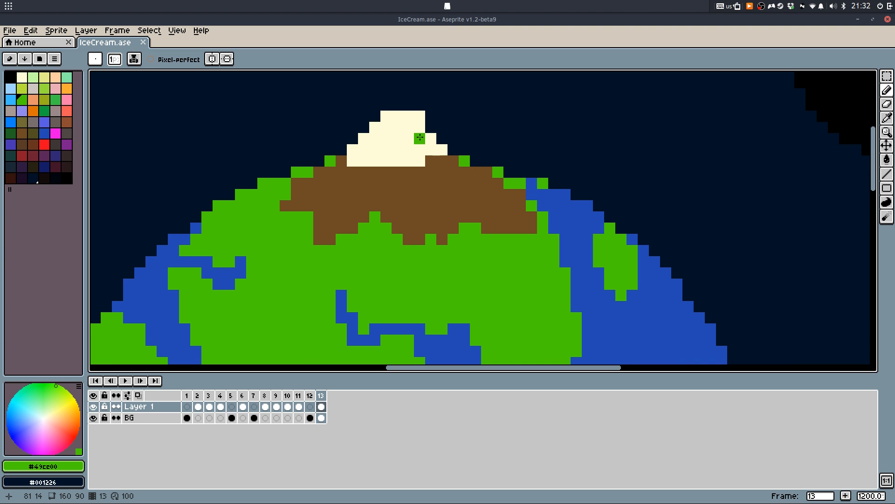
left_click_drag(420, 137, 419, 121)
scroll(424, 129, "down", 1)
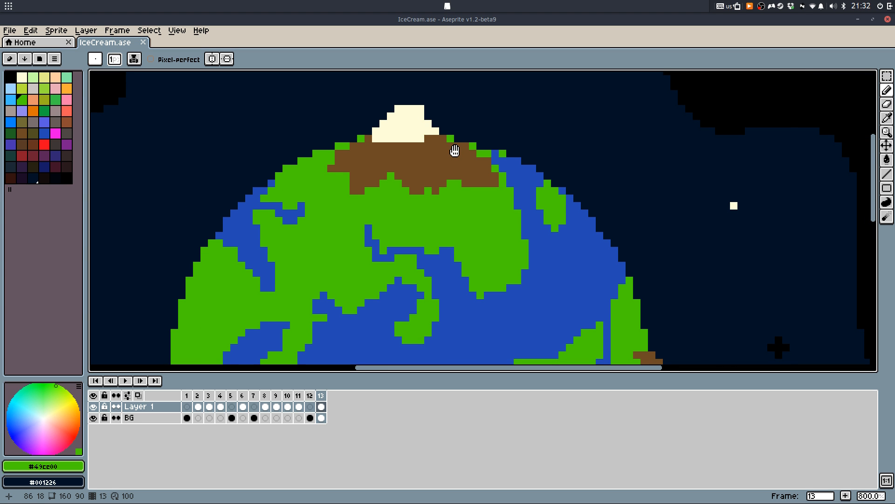
mouse_move(453, 148)
left_mouse_down()
mouse_move(442, 100)
mouse_move(441, 120)
mouse_move(456, 100)
left_mouse_up()
scroll(441, 107, "down", 1)
scroll(456, 101, "down", 1)
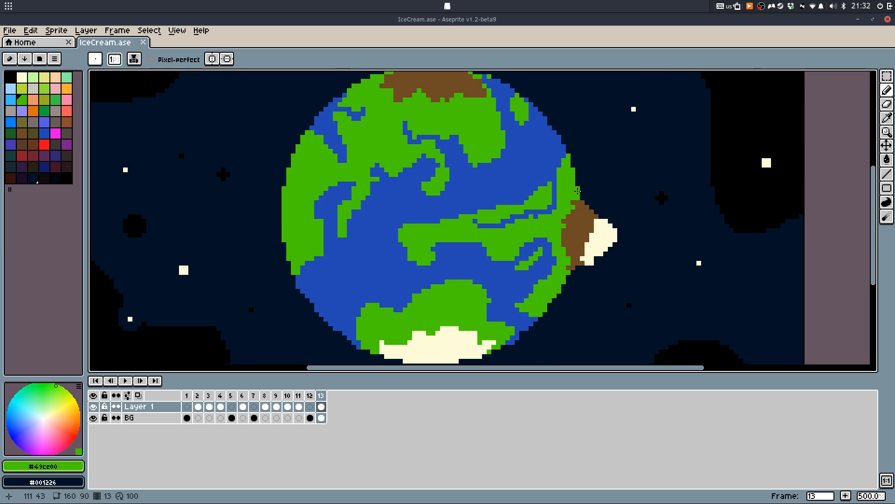
Sample brown #6e4a24, erase the stray corner pixels along the outer edge of the eastern mountain's snow cap, and save the sprite
scroll(587, 235, "up", 5)
left_click(589, 233, "alt")
right_click(679, 167)
left_click(696, 187)
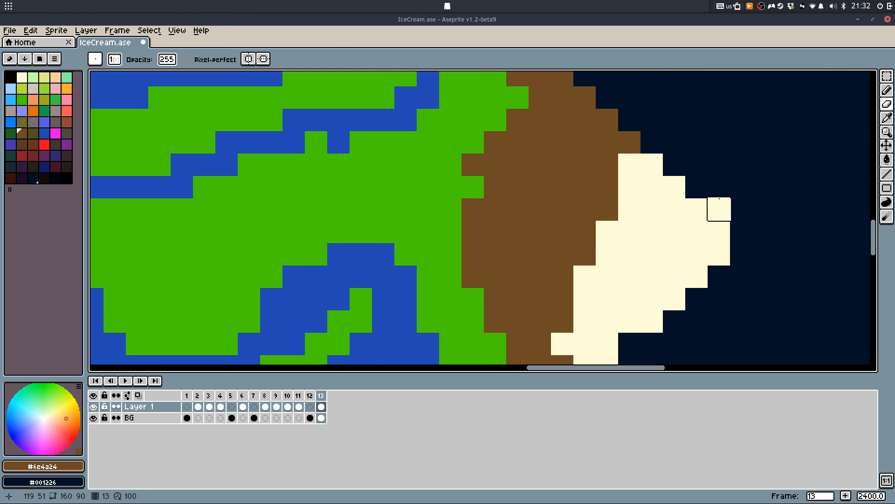
left_click(652, 326)
left_click_drag(652, 321, 645, 216)
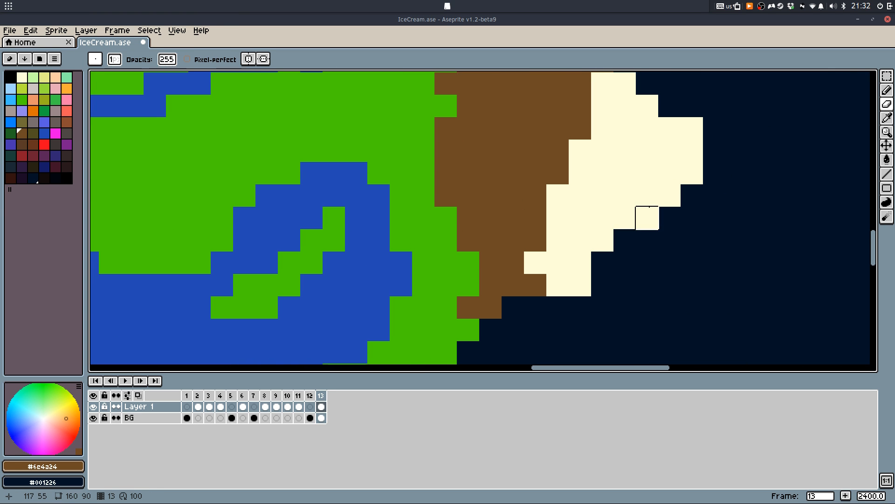
scroll(700, 116, "down", 4)
scroll(681, 152, "up", 5)
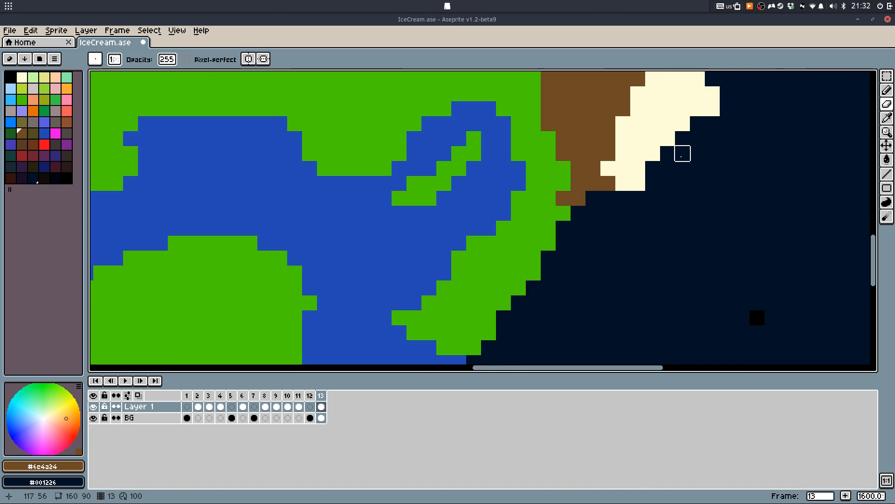
scroll(615, 194, "down", 12)
key("q")
key("ctrl+s")
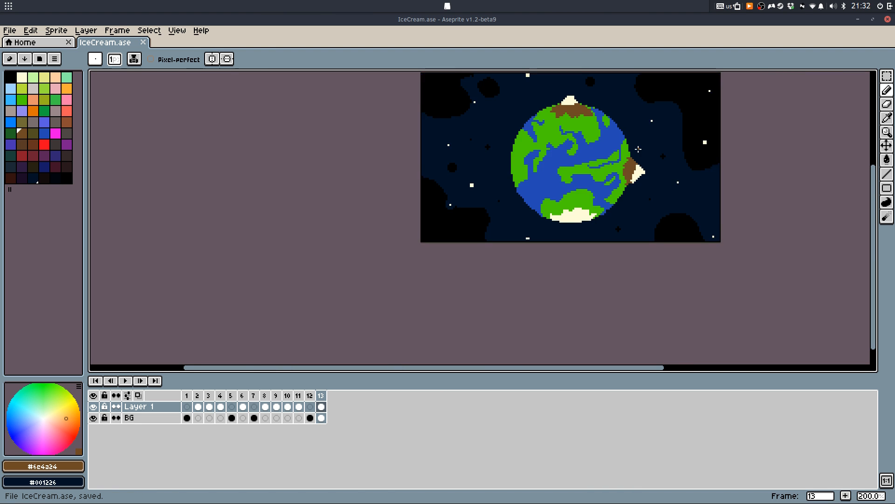
Review the whole globe on frame 13, and go to frame 1 of the animation
scroll(592, 200, "down", 1)
scroll(595, 194, "up", 1)
key("Return")
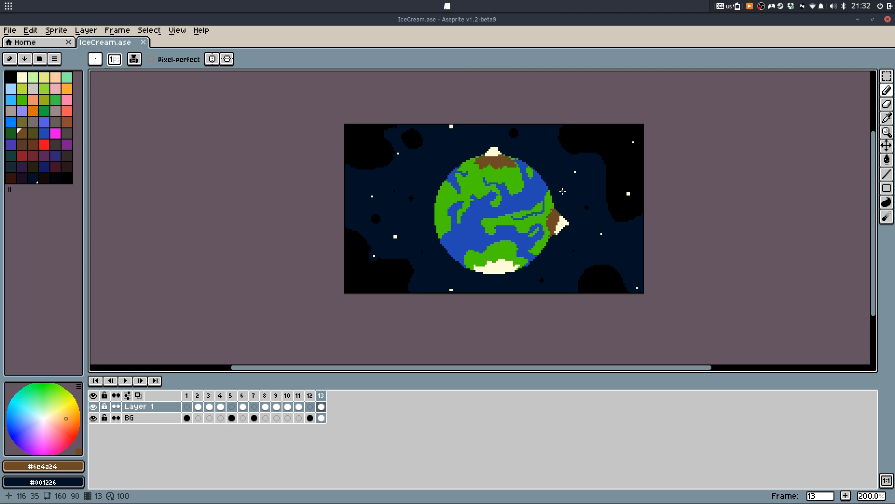
key("Return")
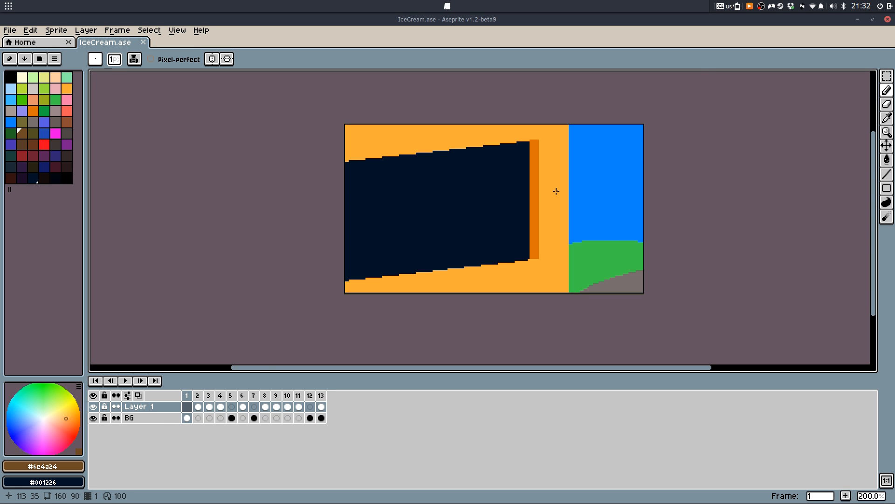
On the BG layer of frame 1, draw a dark orange line below the slanted lower edge of the dark opening, using the opening's side edge colour
scroll(527, 224, "up", 2)
left_click(546, 249, "alt")
scroll(516, 244, "down", 2)
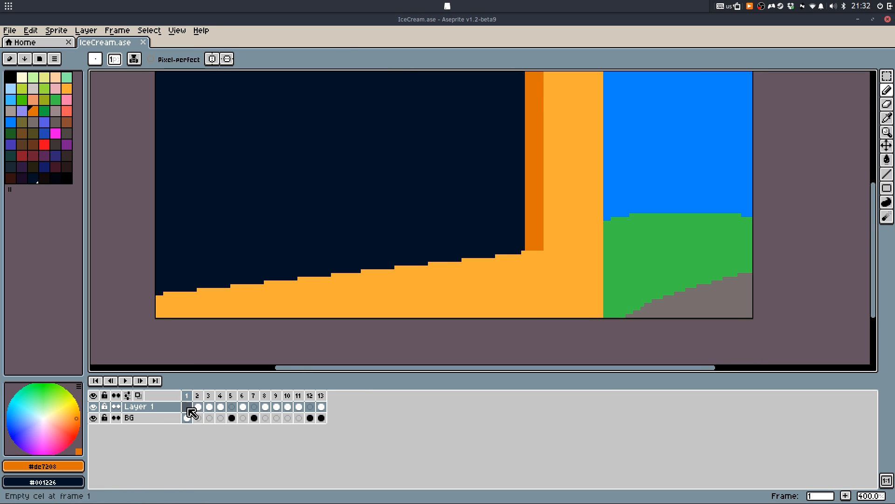
left_click(164, 418)
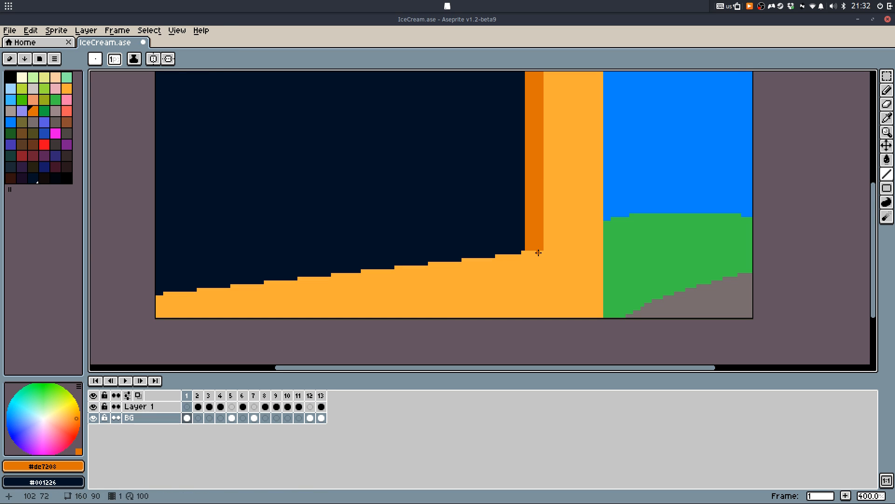
key("ctrl+z")
mouse_move(539, 253)
left_mouse_down()
mouse_move(545, 264)
mouse_move(105, 315)
left_mouse_up()
key("ctrl+z")
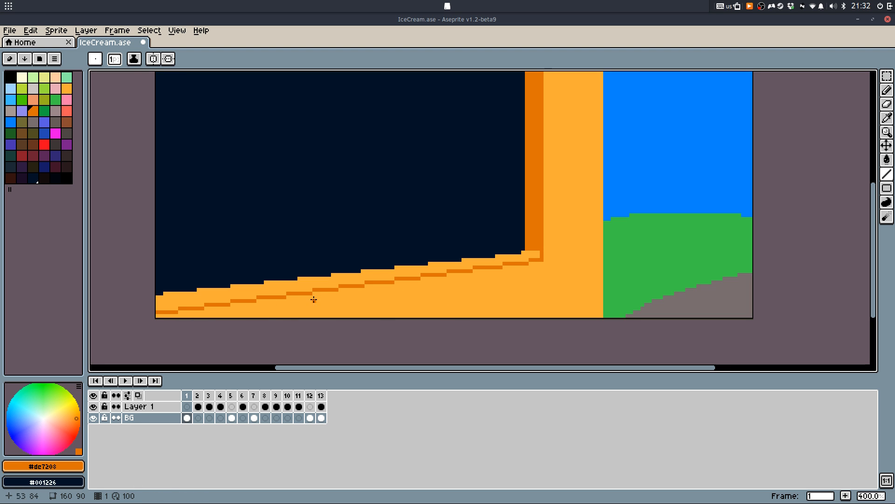
key("ctrl+z")
key("ctrl+y")
scroll(466, 270, "left", 3)
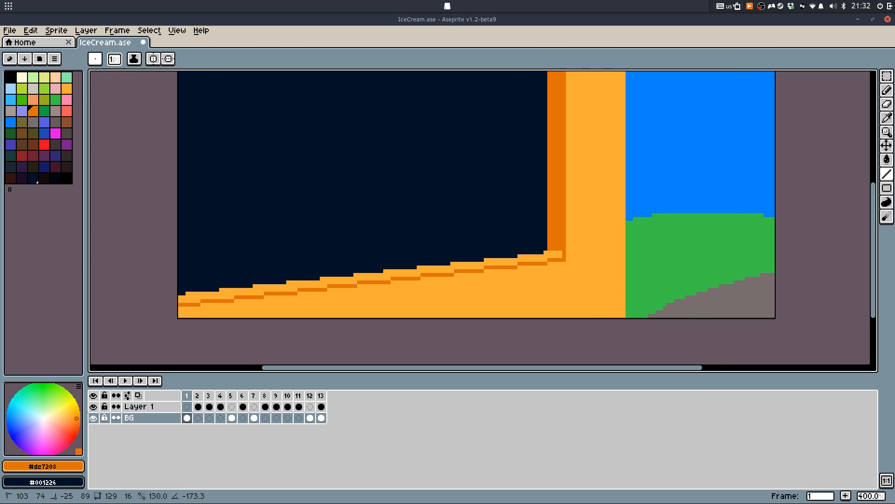
Fill the strip between the new line and the dark opening with the same dark orange, and save the sprite
key("g")
left_click(244, 291)
key("b")
scroll(371, 241, "down", 2)
key("ctrl+s")
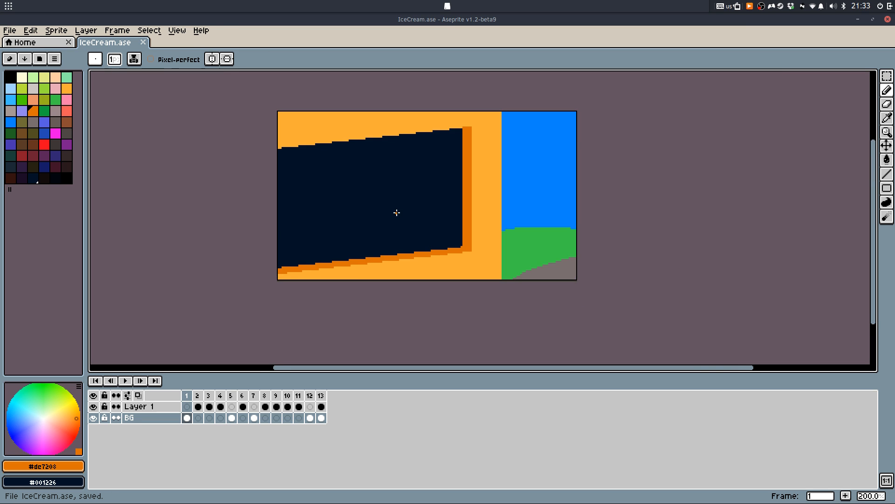
Review the animation frame by frame from frame 1 through frame 13
left_click_drag(396, 212, 407, 248)
key("Right")
key("Right")
key("Right")
key("Right")
key("Right")
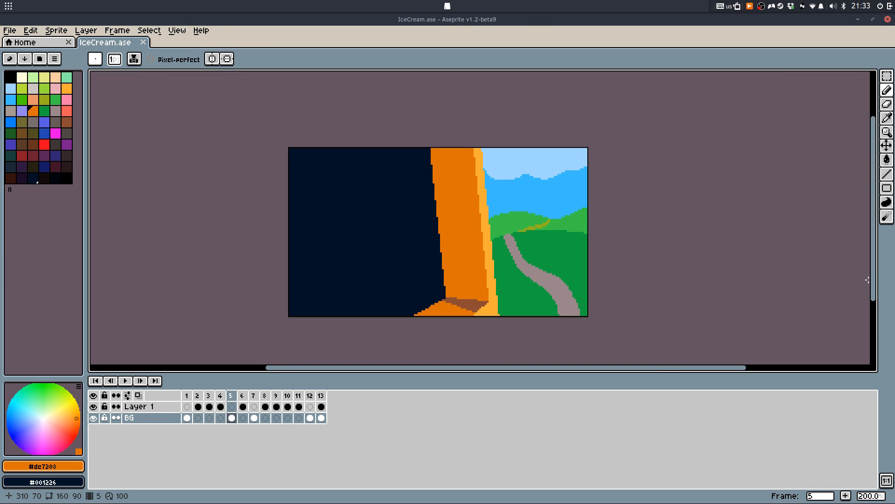
key("Left")
key("Right")
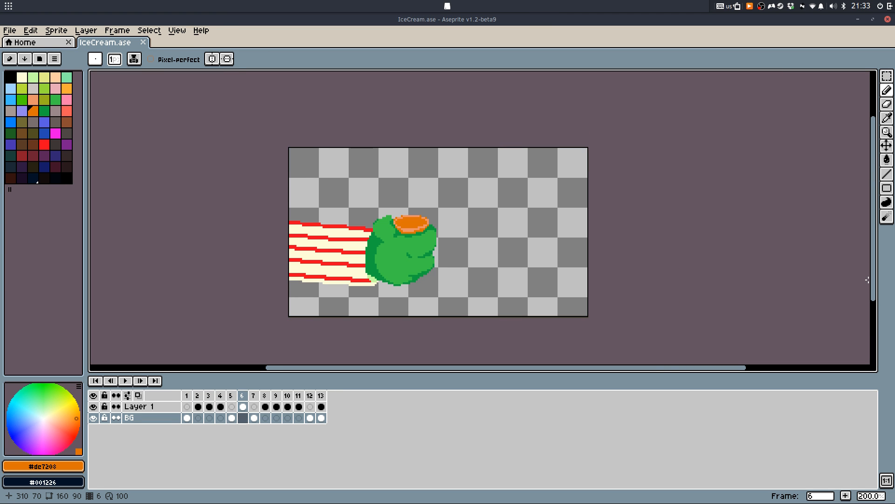
key("Right")
key("Right")
key("Right")
key("Right")
key("Right")
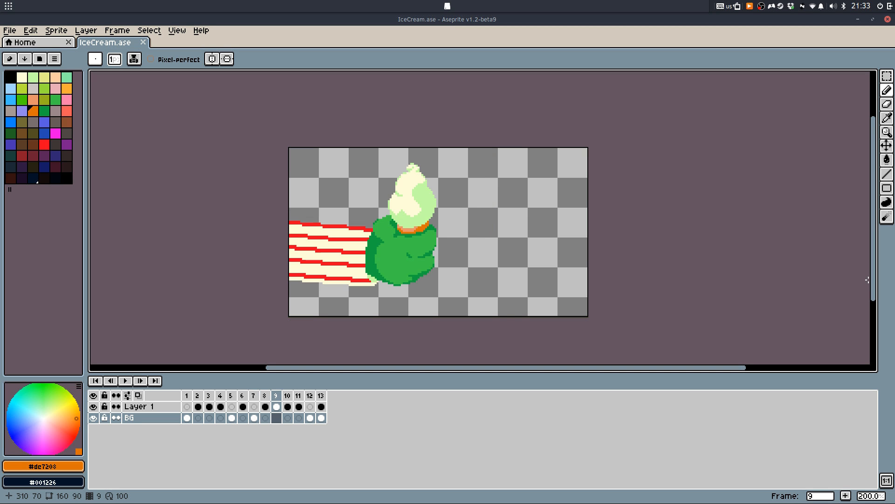
key("Right")
key("Right")
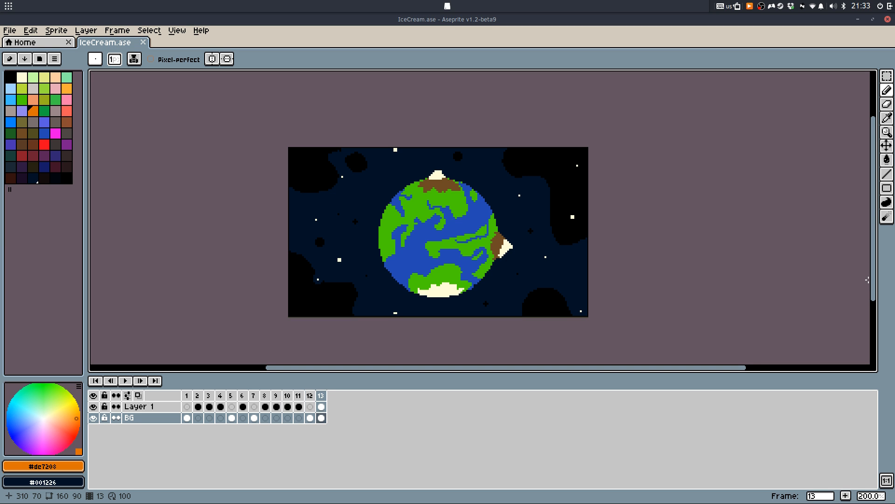
Close Aseprite, and open a terminal window moved out of the way
left_click(887, 19)
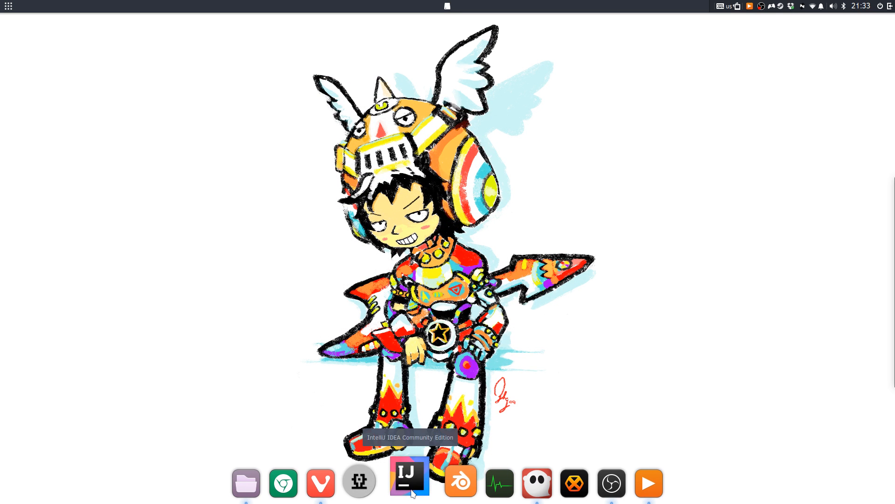
key("ctrl+alt+t")
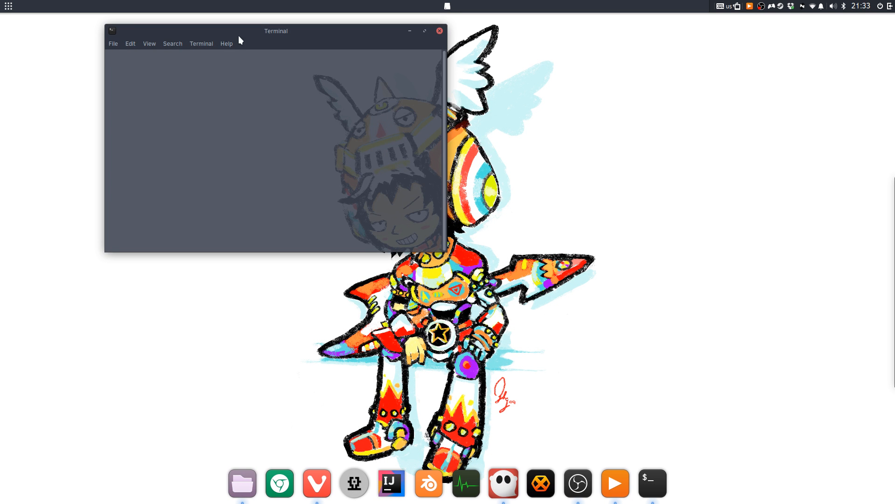
left_click_drag(240, 36, 894, 117)
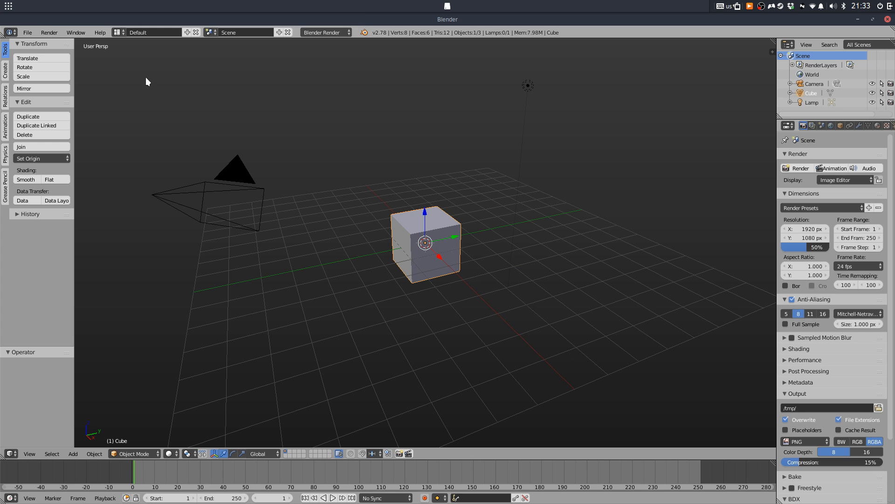
Open the recent file HubZone.blend in Blender, and survey the overall layout of the level
left_click(27, 33)
mouse_move(54, 66)
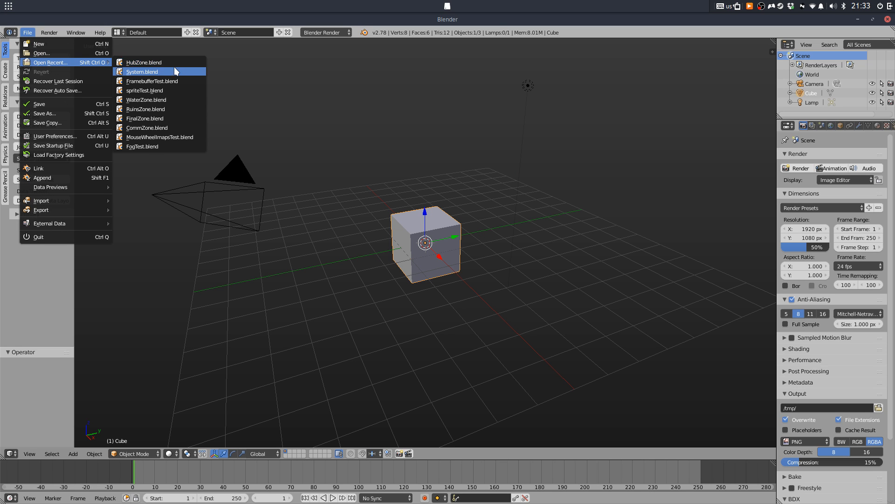
left_click(170, 61)
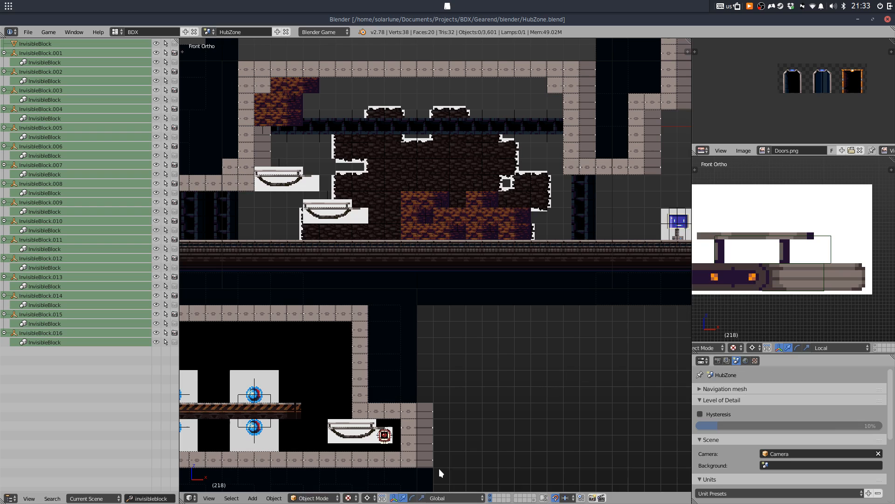
mouse_move(578, 499)
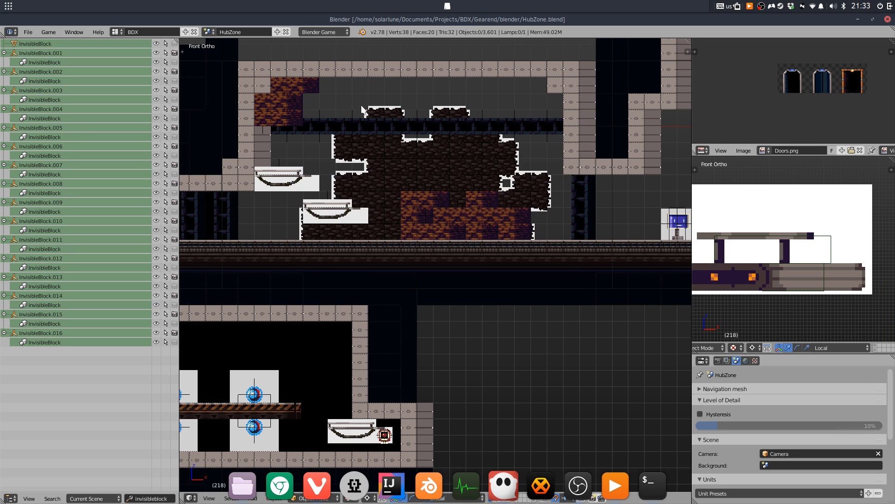
scroll(406, 163, "down", 4)
scroll(403, 159, "down", 3)
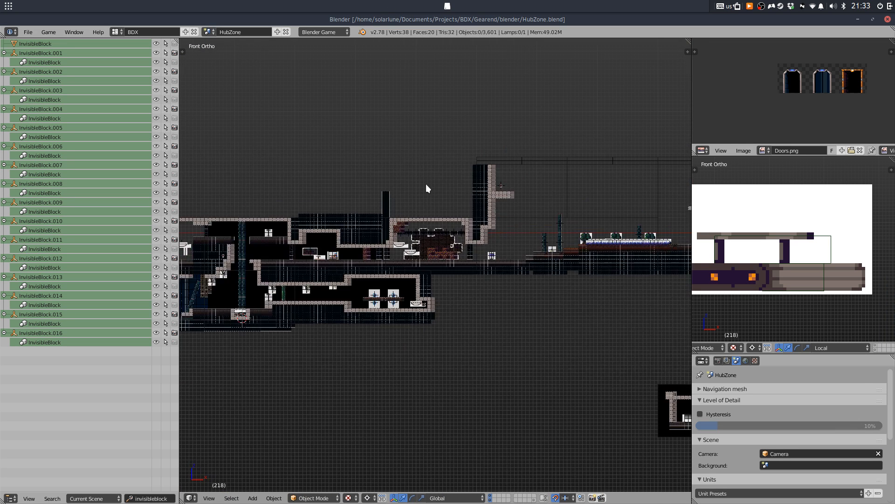
left_click_drag(560, 232, 465, 236)
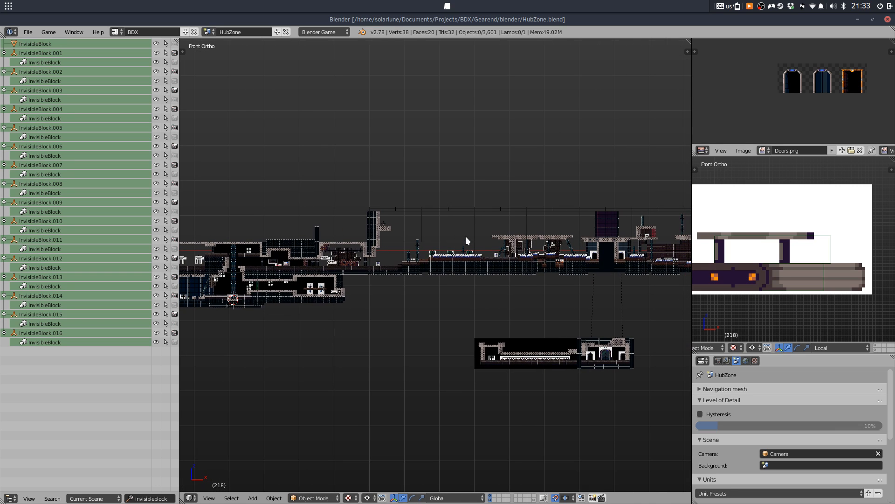
Switch to ghostwriter, open the recent Gearend document Notes.md, and look through its task checklist
mouse_move(413, 502)
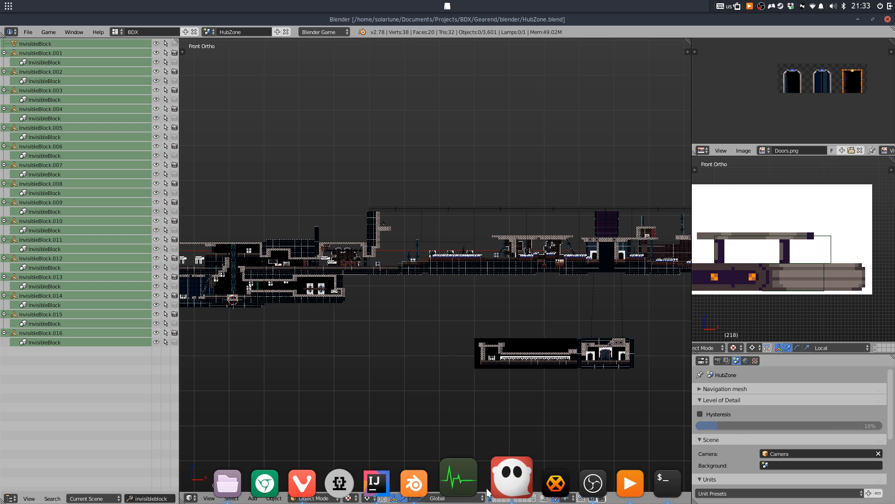
left_click(518, 483)
left_click(289, 155)
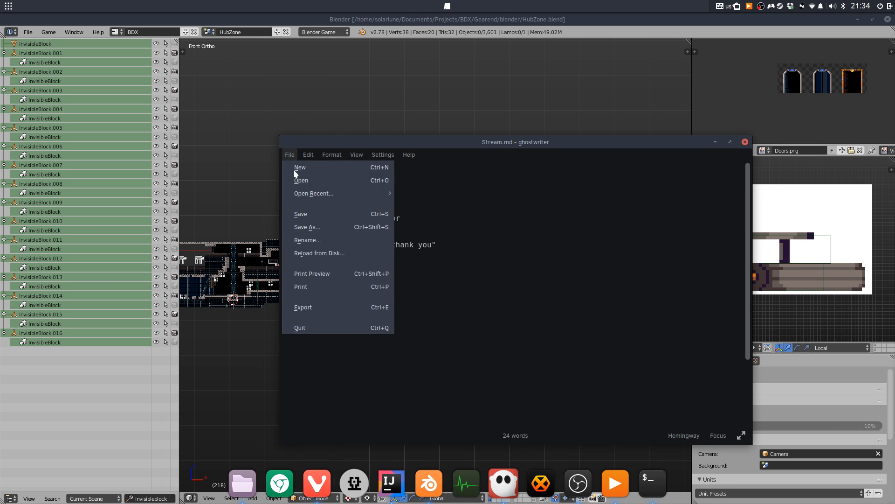
mouse_move(304, 193)
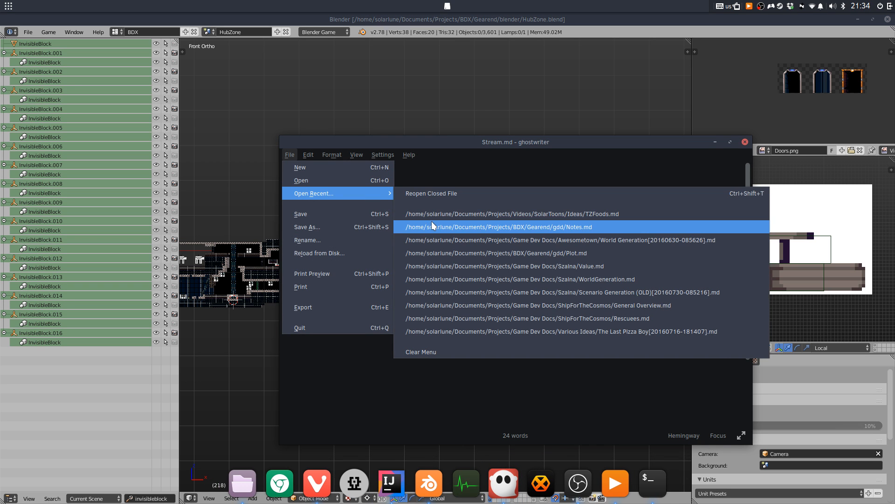
left_click(429, 226)
scroll(415, 254, "down", 7)
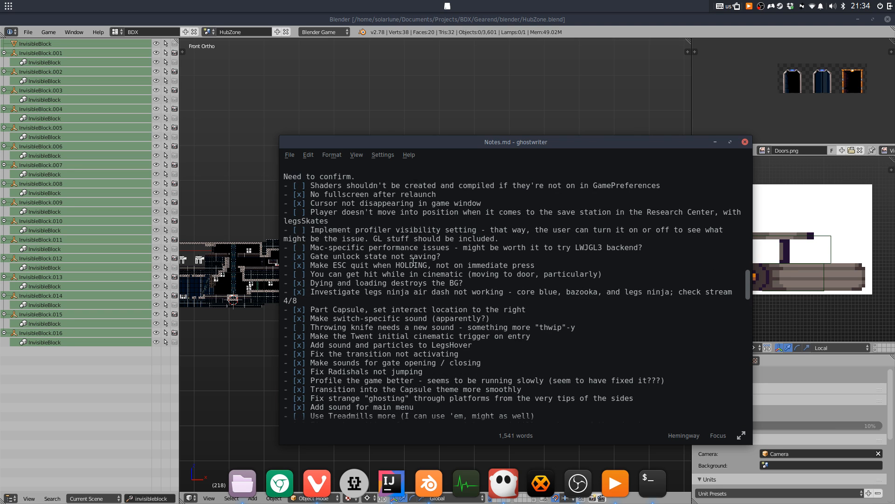
Review the checklist in Notes.md around the Minor heading and the tasks above it, and minimize the ghostwriter window to return to Blender
scroll(406, 259, "up", 7)
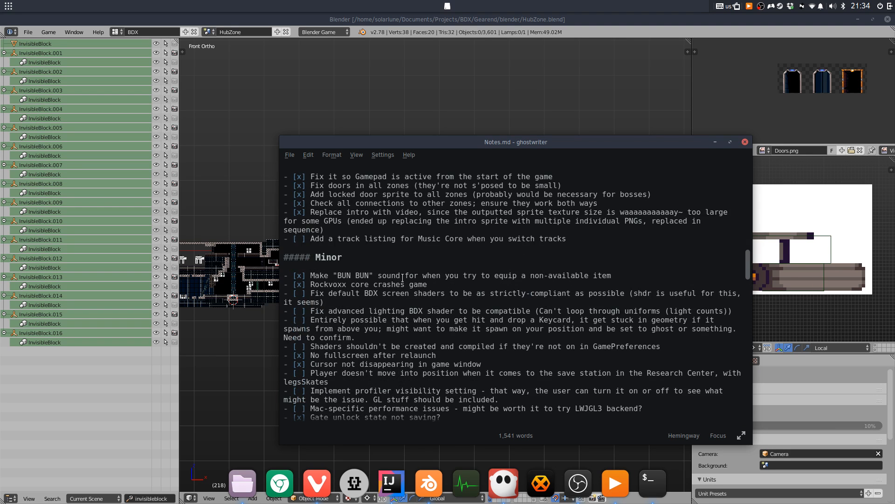
scroll(404, 273, "up", 2)
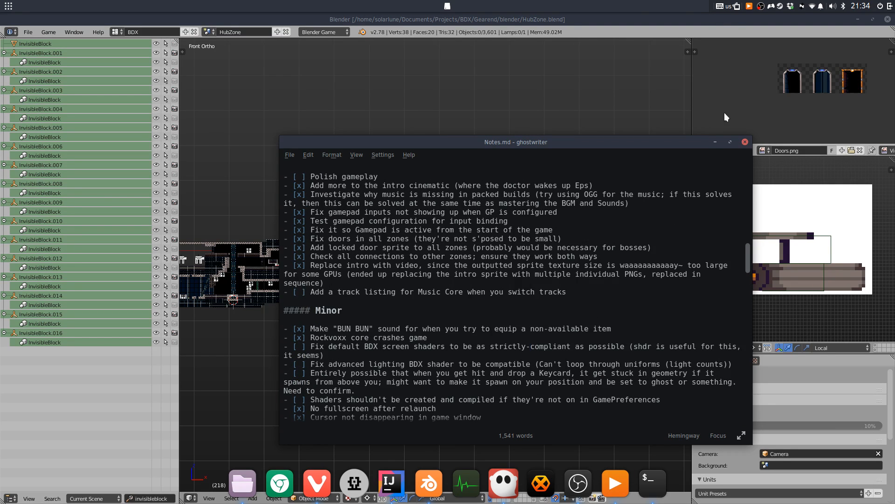
left_click(715, 142)
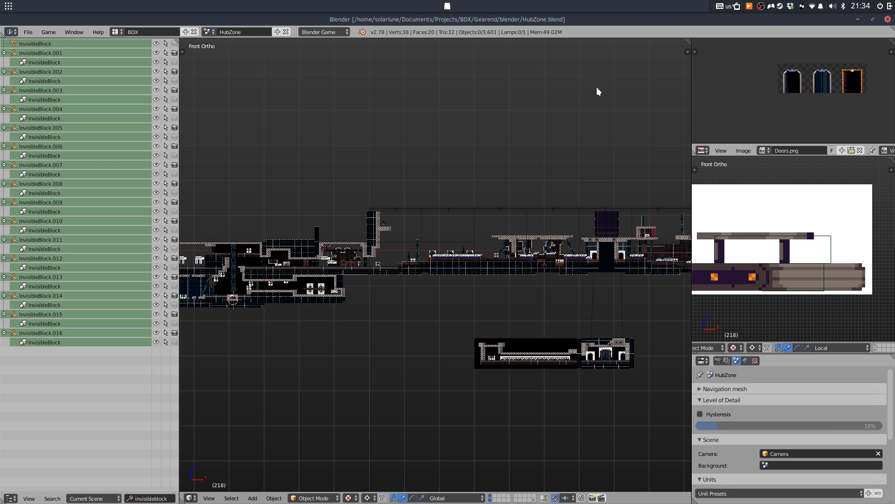
Examine the planted outdoor section in the middle of the HubZone level up close in orthographic front view
left_click_drag(453, 153, 459, 232)
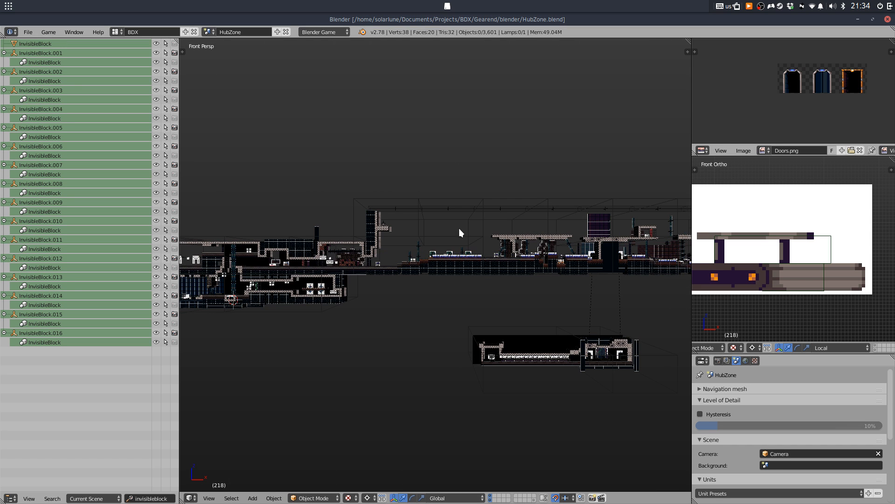
key("KP_5")
scroll(450, 237, "up", 4)
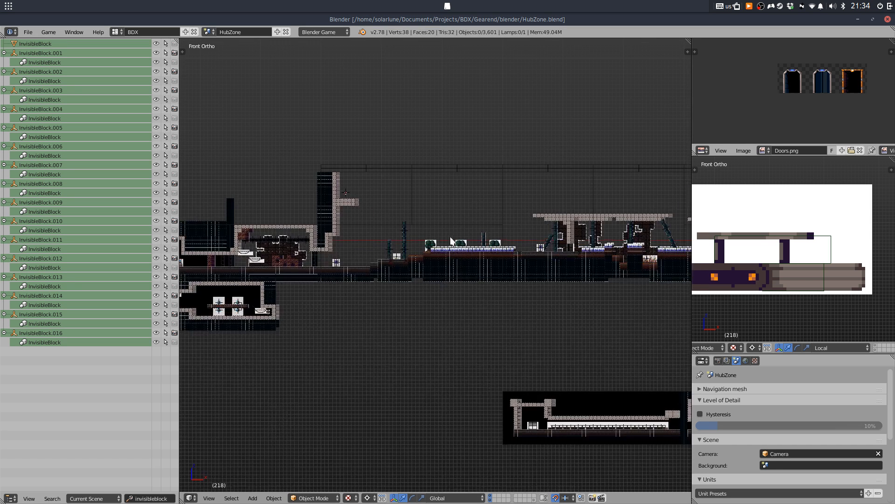
scroll(405, 242, "up", 3)
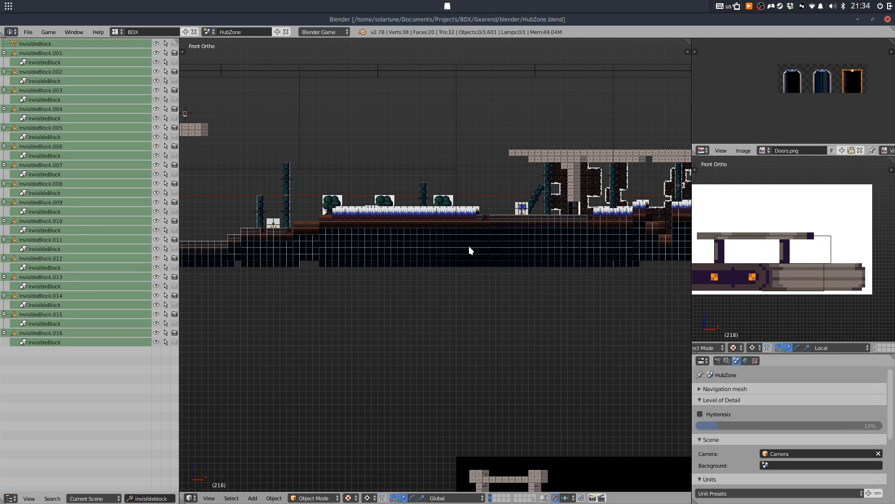
scroll(445, 249, "down", 3)
left_click_drag(422, 225, 216, 326)
left_click(391, 484)
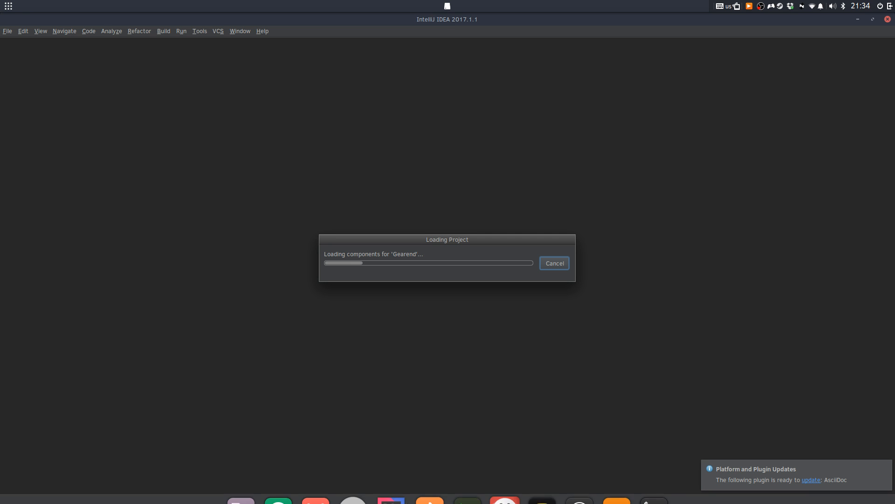
Switch to Blender and open the recent file FramebufferTest.blend
left_click(437, 486)
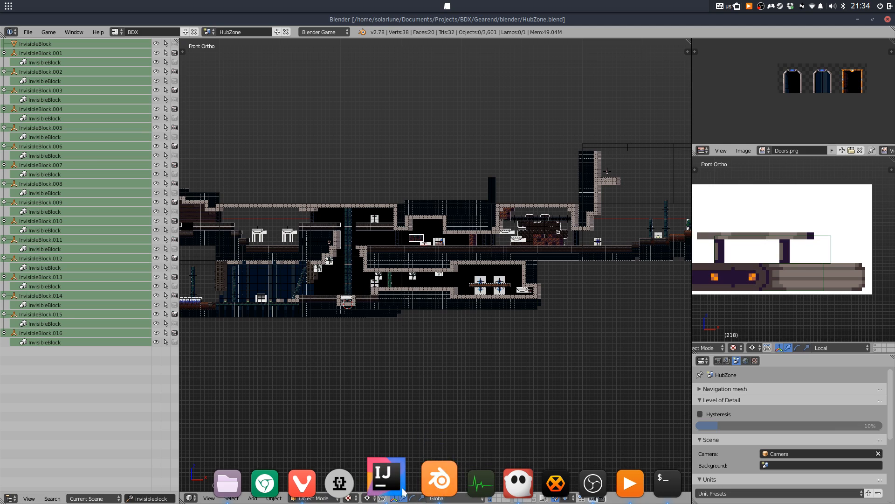
left_click(28, 32)
mouse_move(82, 62)
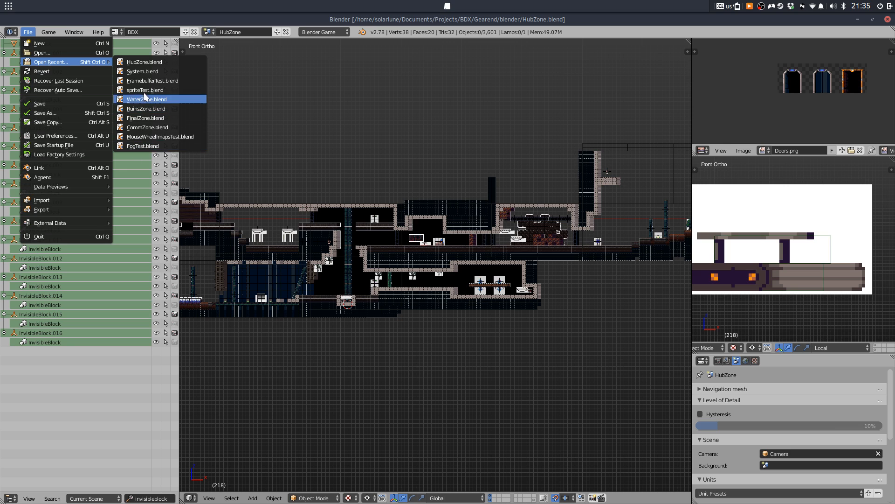
key("Return")
Save a copy of the file as ProfilerVisibilityTest.blend in the same NewTest/blender folder
left_click(22, 33)
left_click(48, 112)
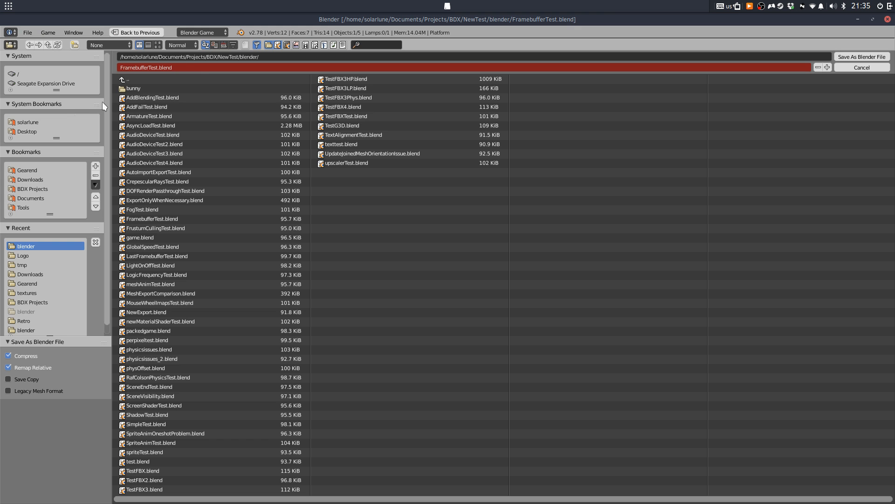
left_click(152, 69)
left_click_drag(152, 69, 102, 58)
type("ProfilerVisi")
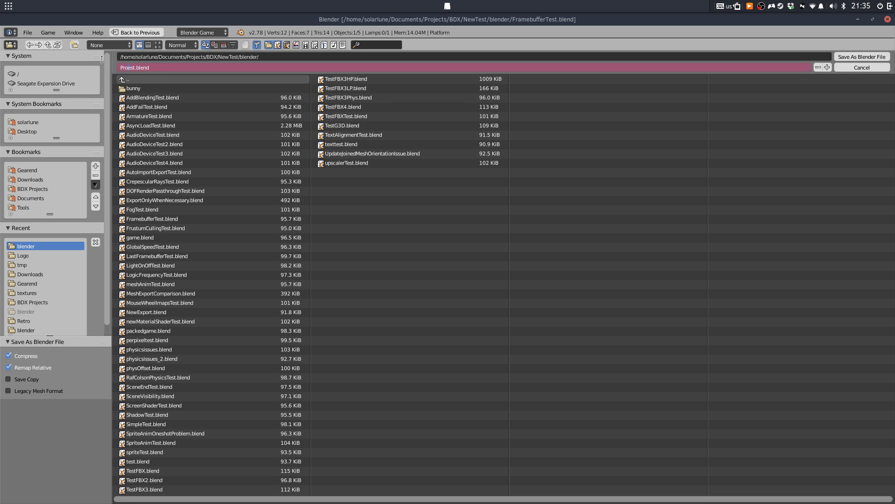
type("bilityT")
key("Return")
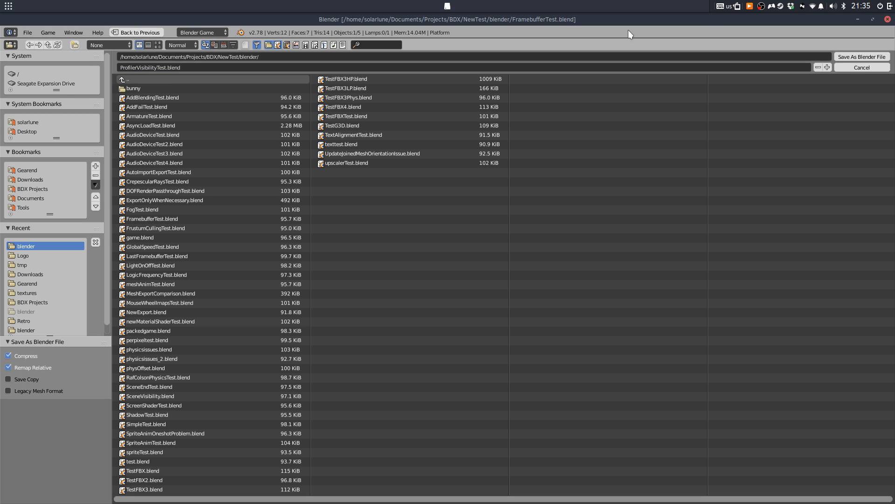
left_click(862, 57)
left_click(645, 202)
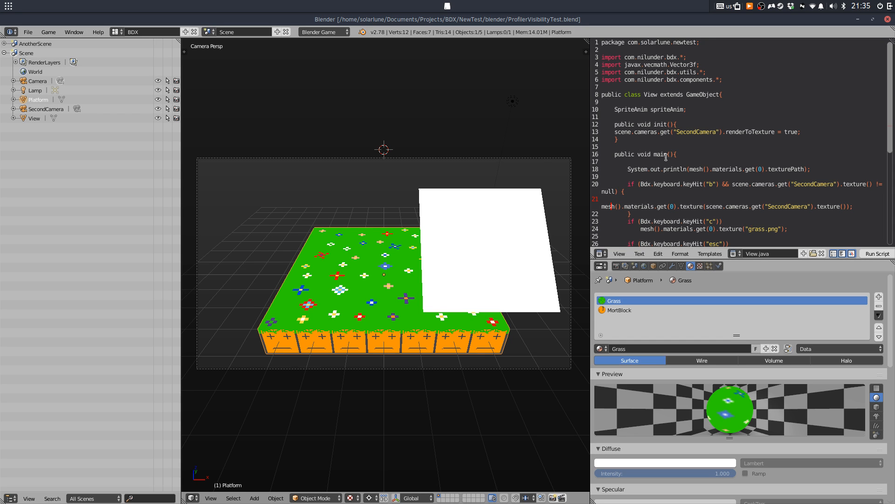
Delete the white View plane, leaving the grass platform selected with its object properties shown
scroll(666, 149, "down", 4)
scroll(664, 146, "up", 3)
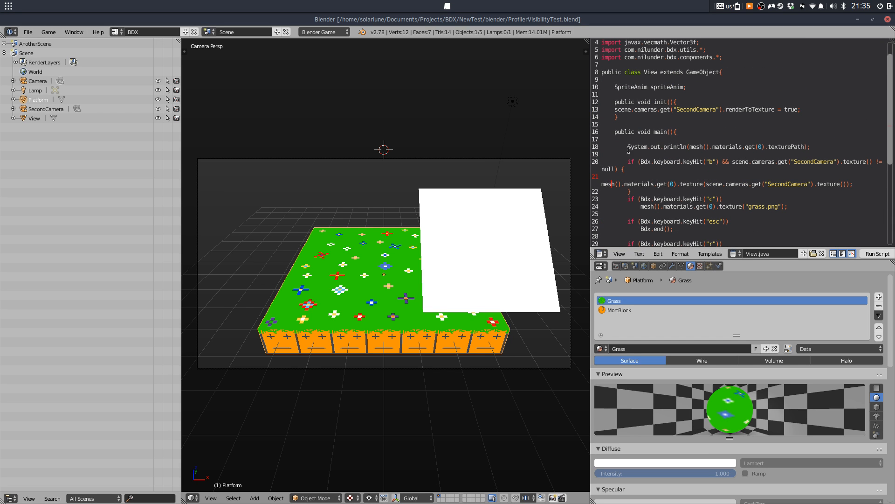
right_click(486, 246)
key("Delete")
right_click(440, 279)
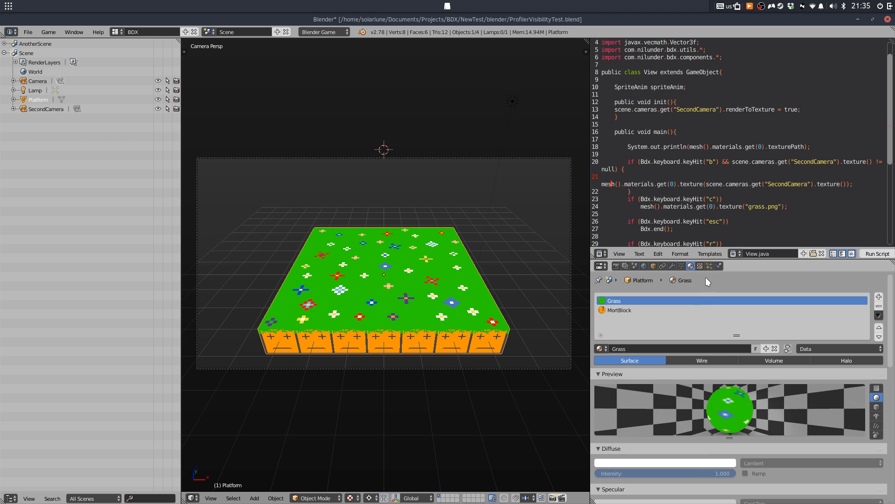
left_click(654, 266)
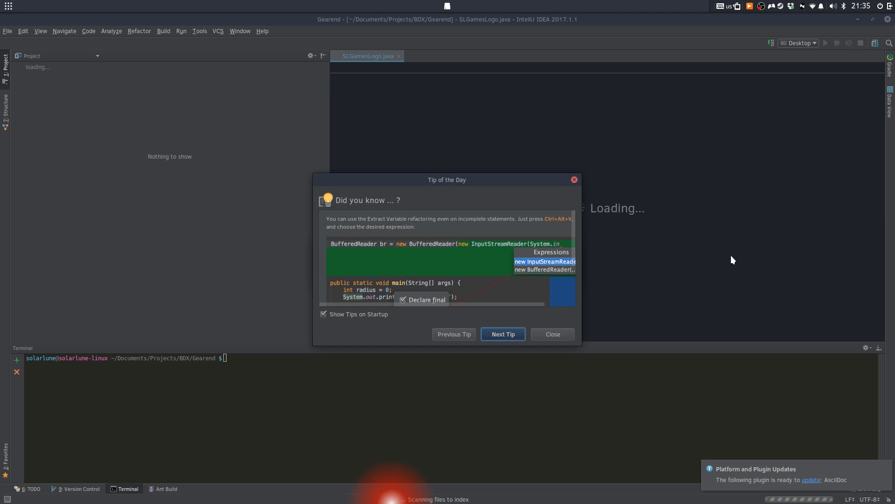
Dismiss the Tip of the Day in IntelliJ IDEA, and back in Blender rename the View.java script as Platform.java
left_click(550, 333)
key("alt+Tab")
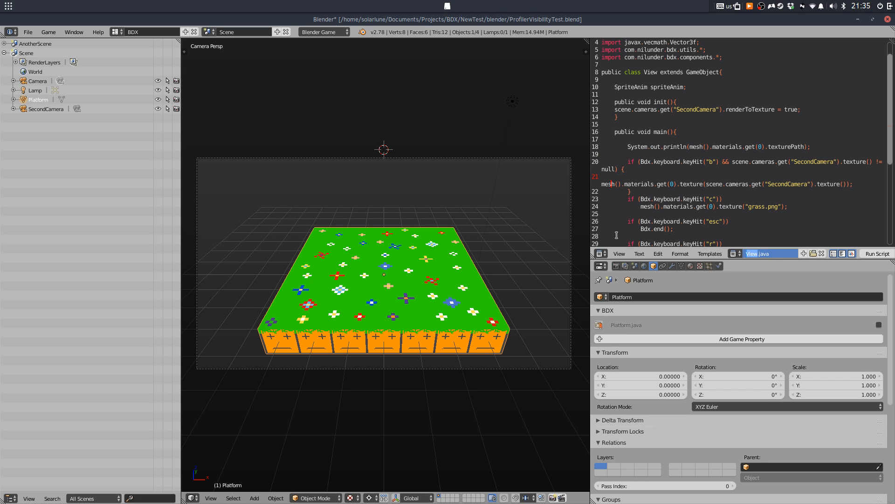
type("Platform")
key("Return")
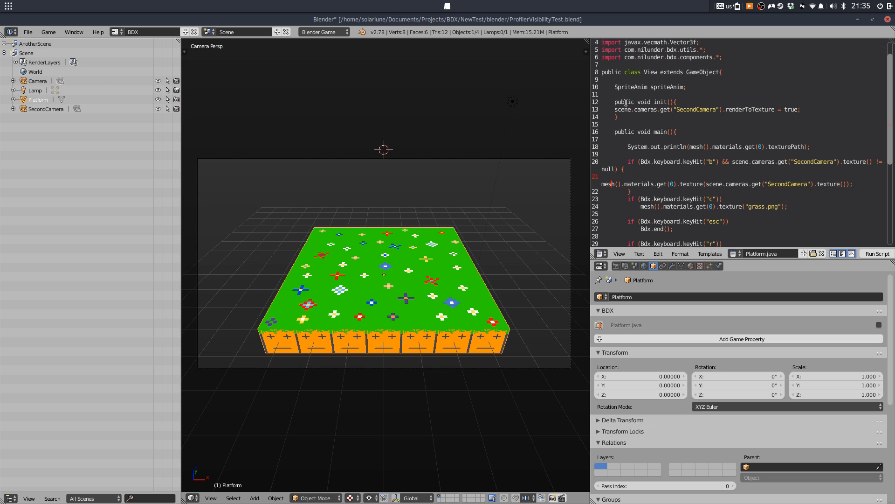
Switch to IntelliJ IDEA and open the recent bdx project in a new window
mouse_move(503, 502)
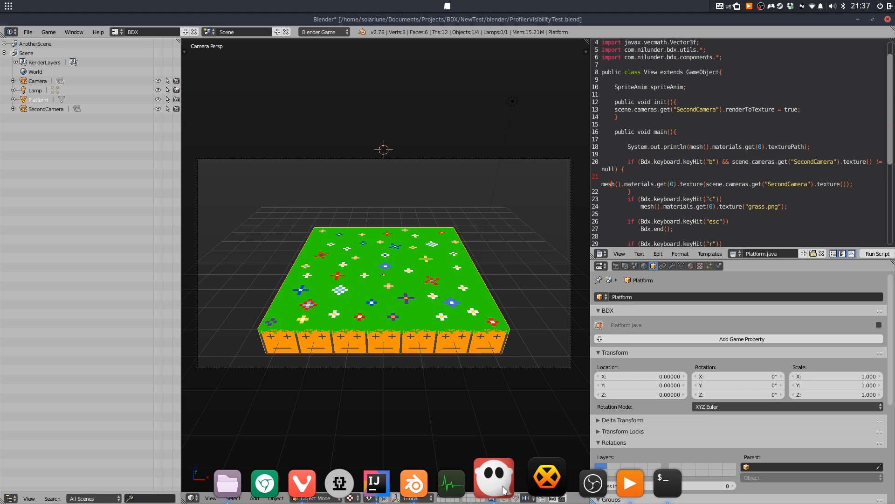
left_click(376, 483)
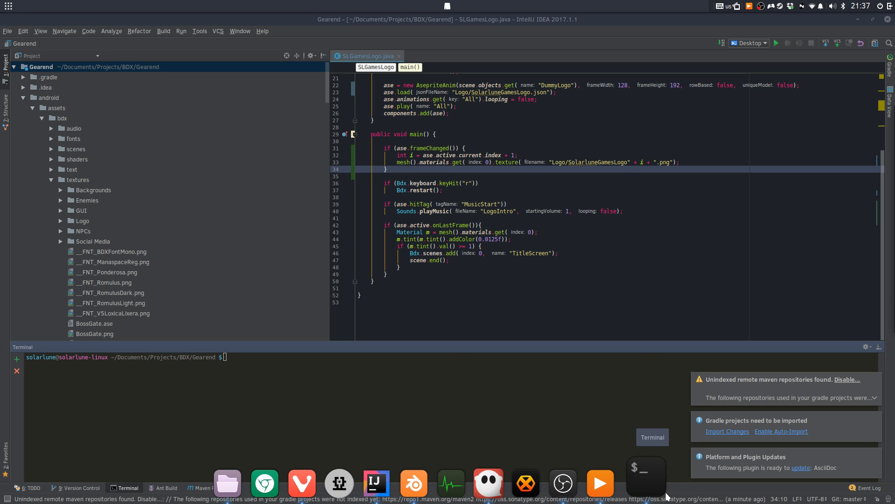
left_click(7, 30)
mouse_move(25, 66)
left_click(188, 65)
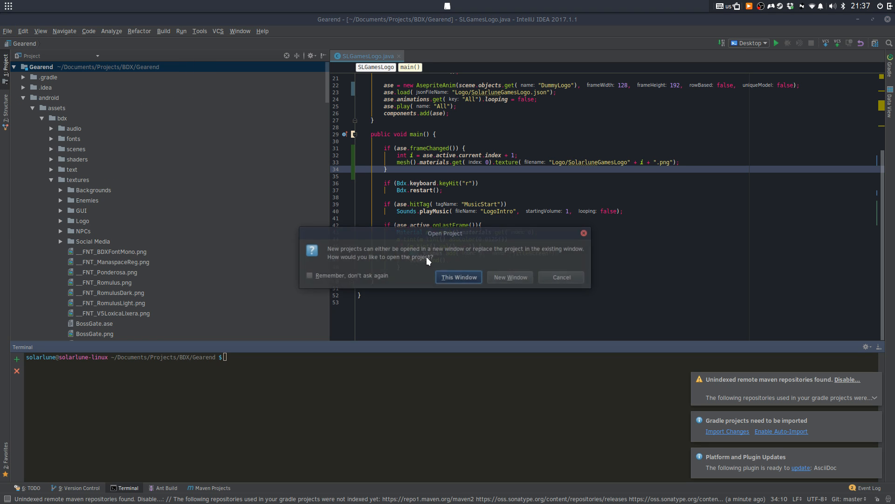
left_click(511, 277)
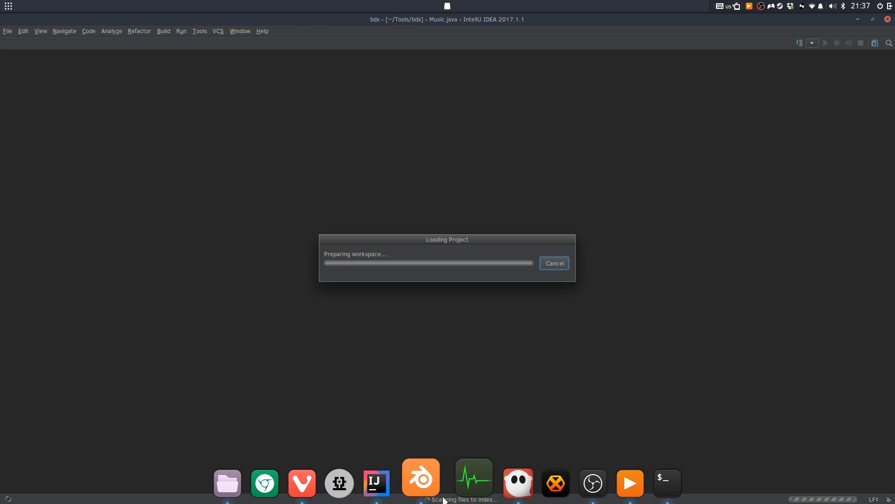
In Blender's Platform.java script, delete the renderToTexture line, the texturePath print statement and the keyHit("b") block
left_click(436, 487)
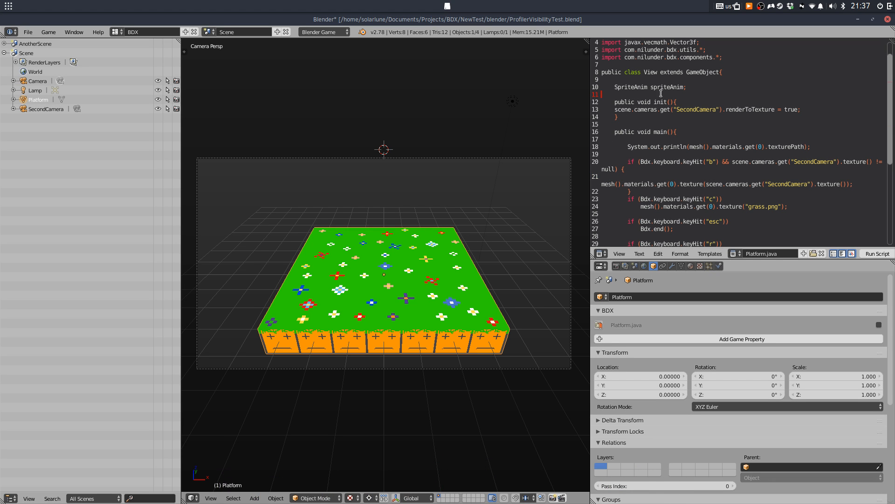
double_click(767, 109)
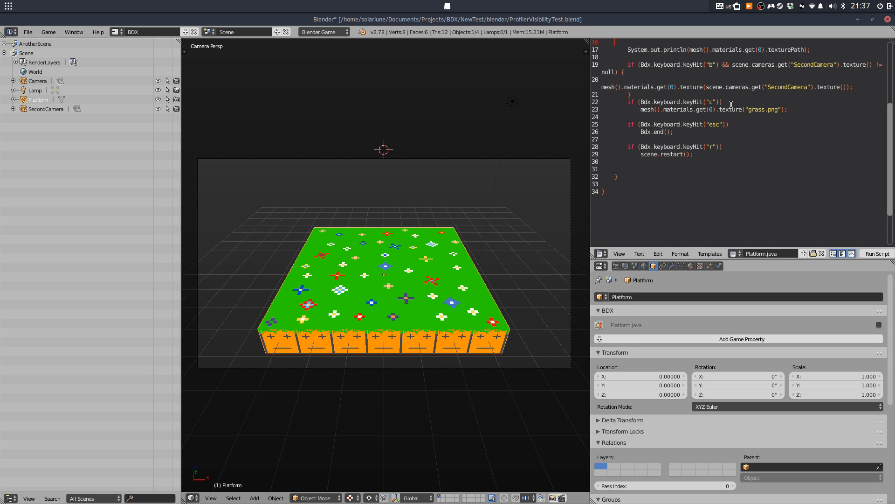
left_click(810, 105, "shift")
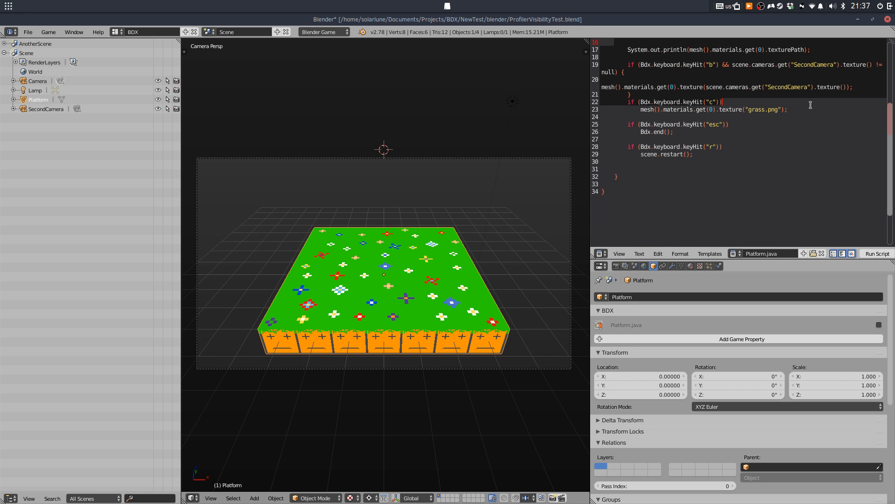
left_click(780, 94, "shift")
key("BackSpace")
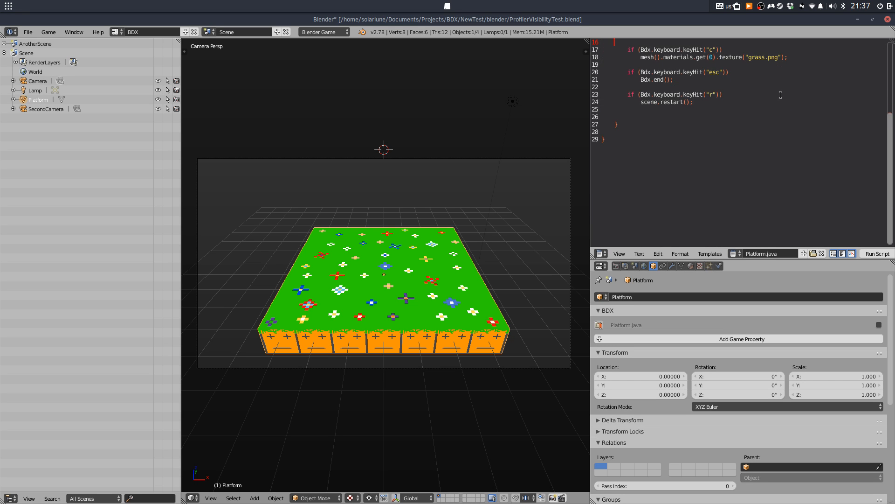
Clear the grass.png texture statement under keyHit("c") and rename the script's class as Platform
scroll(775, 91, "up", 4)
left_click_drag(793, 147, 641, 148)
type("m")
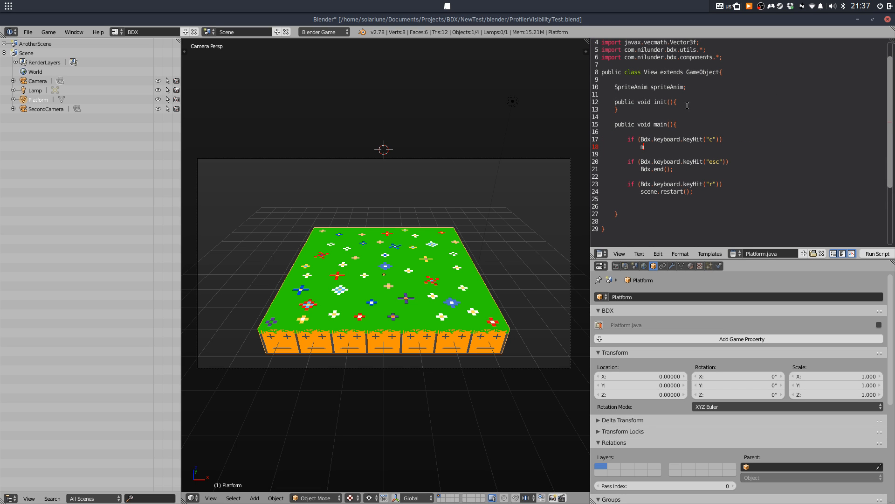
key("BackSpace")
double_click(651, 73)
type("Platform")
Make the keyHit("c") condition run the statement Bdx.profiler.visible();
left_click(691, 139)
left_click(691, 149)
type("Bdx.pr")
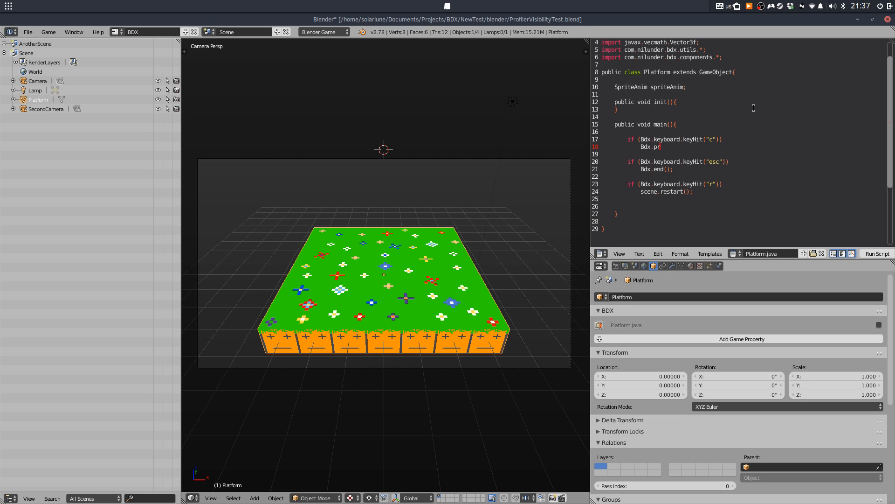
type("ofiler.visibile(")
key("BackSpace")
key("BackSpace")
key("BackSpace")
key("BackSpace")
type("le();")
Switch to the bdx project in IntelliJ IDEA and examine the "Small Material improvements" commit in its Git log
key("alt+Tab")
key("alt+Tab")
key("alt+Tab")
key("alt+Tab")
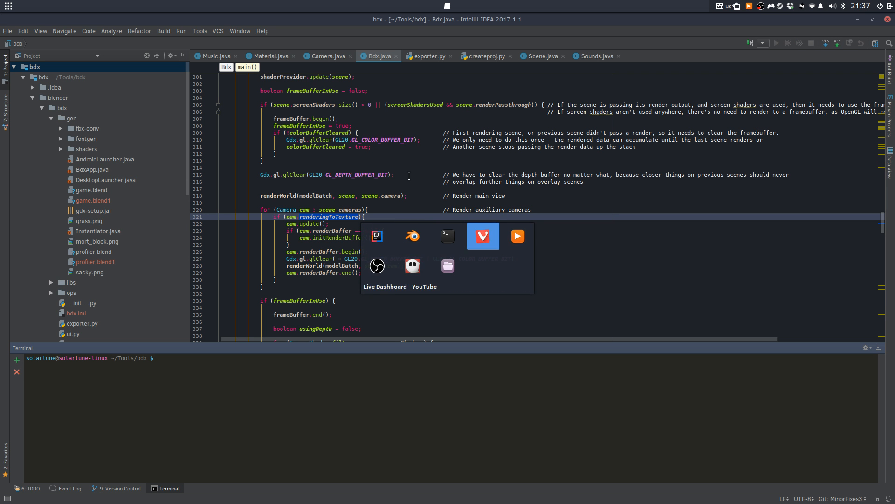
key("alt+Tab")
key("alt+Tab")
key("alt+Tab")
key("alt+Tab")
key("alt+Tab")
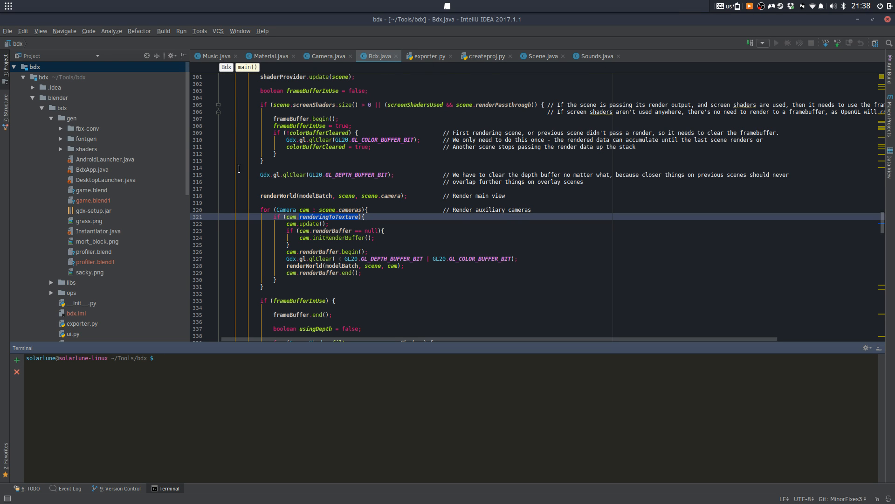
left_click(121, 488)
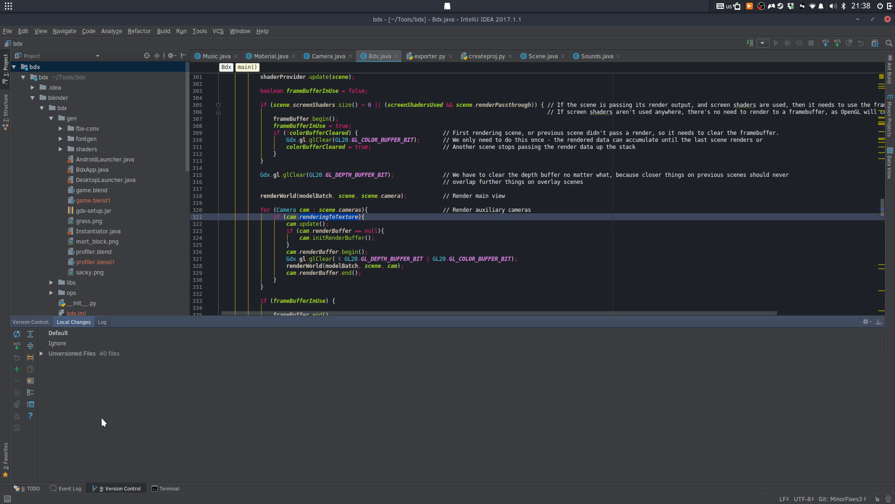
key("Escape")
left_click(99, 320)
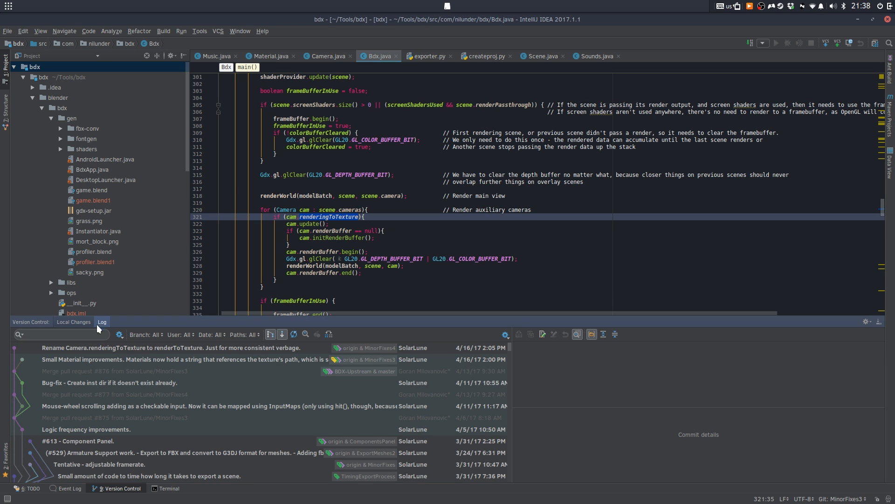
left_click(226, 360)
Check out the local master branch of the bdx repository
left_click(834, 495)
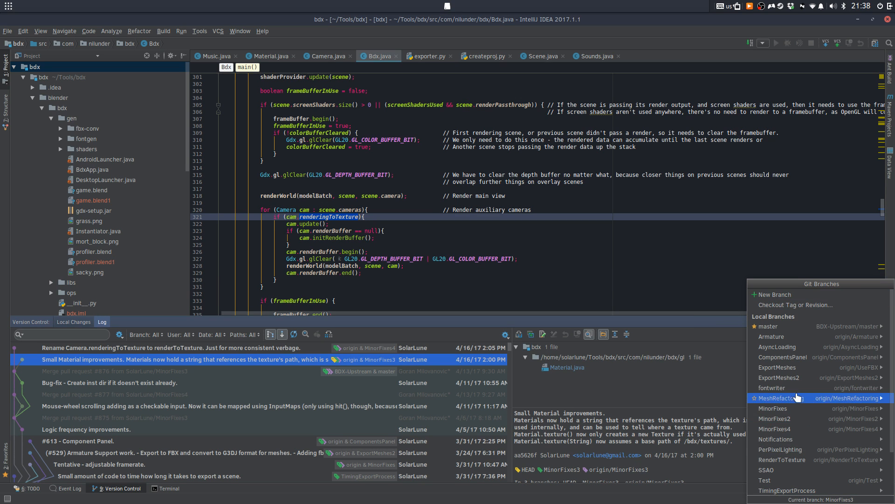
mouse_move(774, 326)
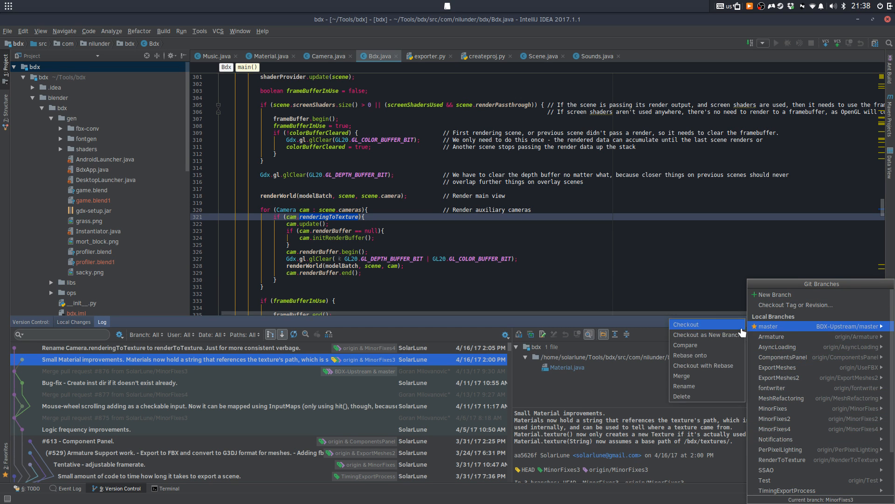
left_click(708, 325)
Create and check out a new Git branch named ProfilerVisibility from master
left_click(840, 498)
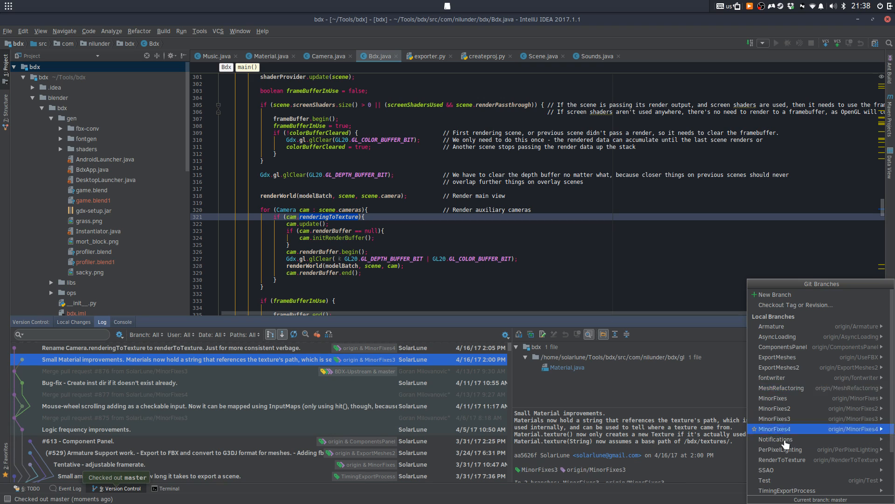
left_click(774, 295)
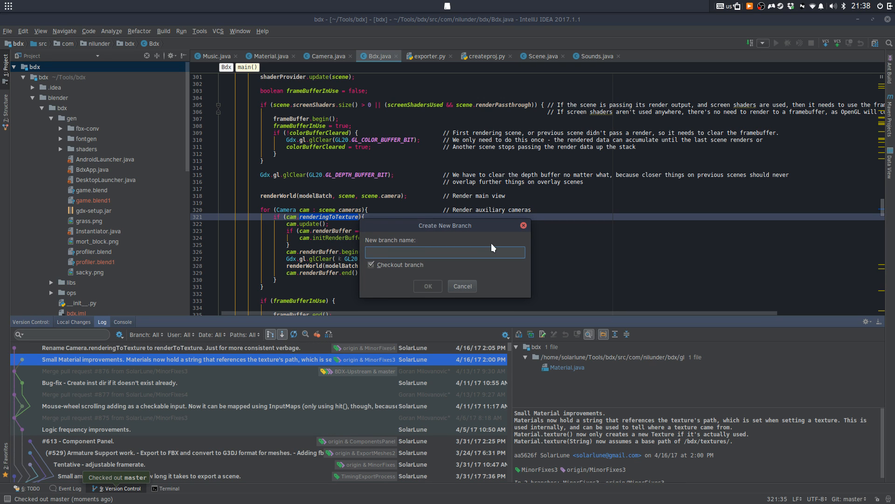
type("ProfilerVisibi")
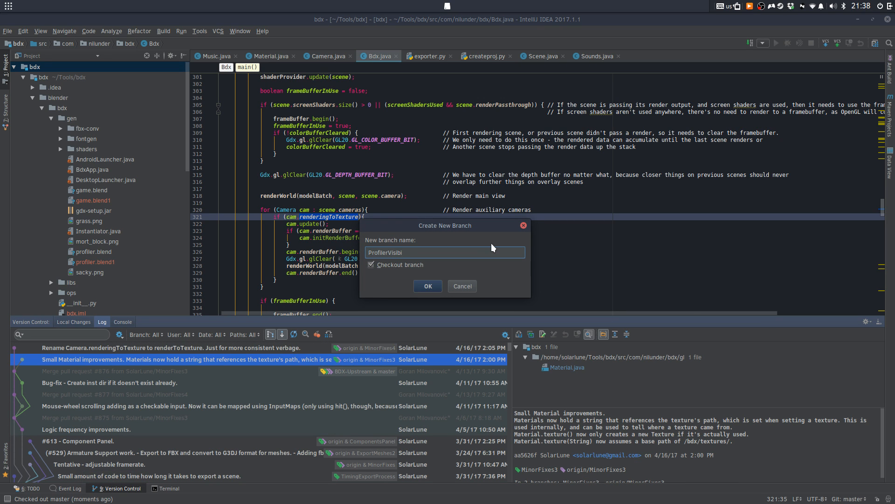
type("lity")
key("Return")
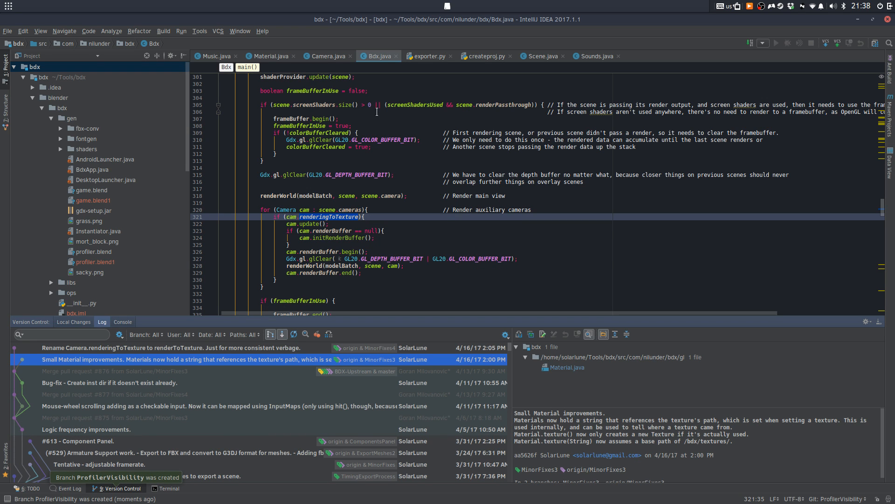
Open Profiler.java in the bdx project and go to its initializer block
key("ctrl+shift+n")
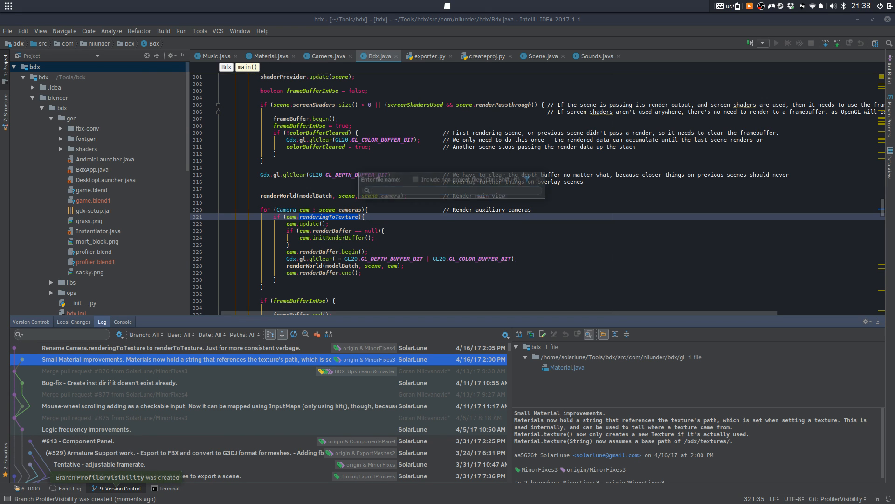
type("Profiler.java")
key("Return")
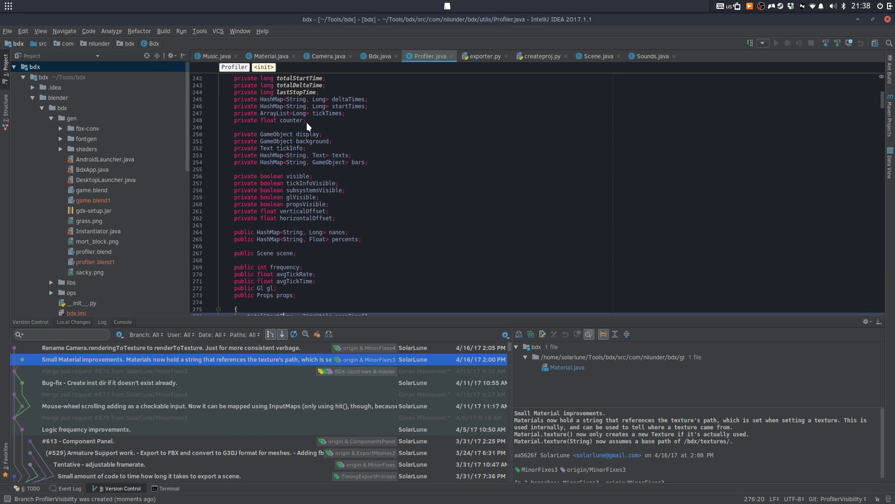
scroll(308, 124, "down", 5)
scroll(317, 126, "down", 2)
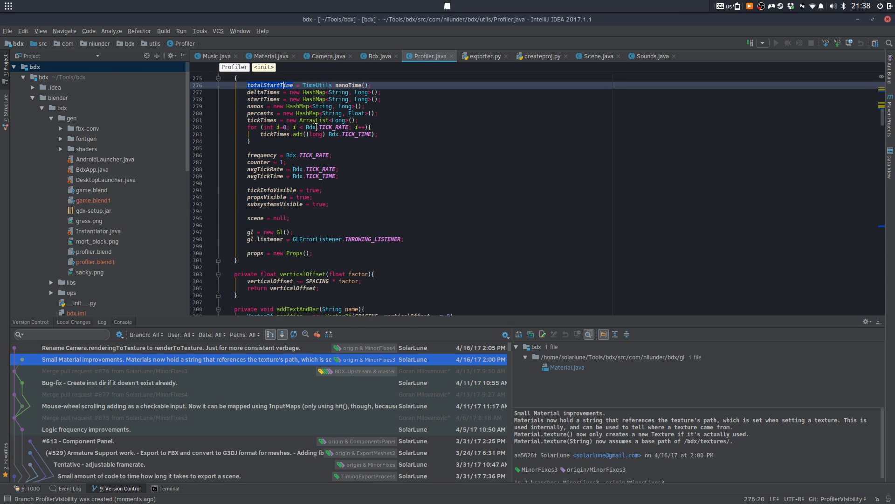
Examine the setup methods in Profiler.java from the initializer block down to the public init() method
scroll(317, 126, "down", 5)
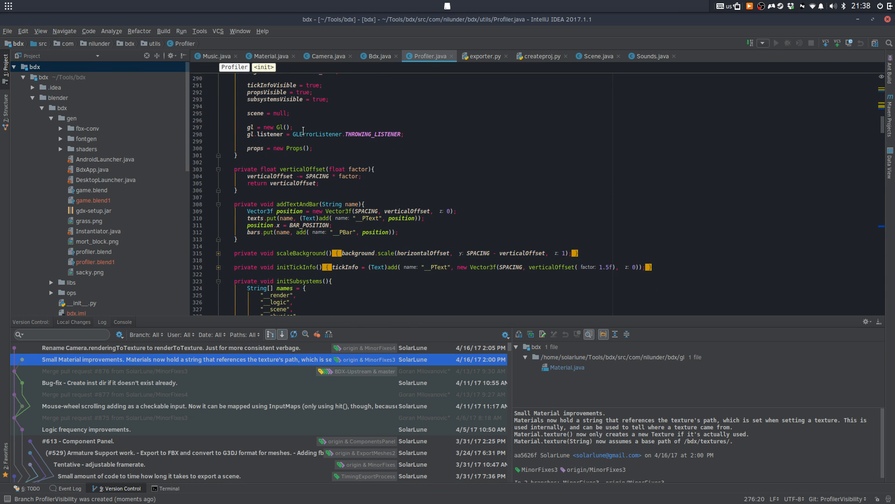
scroll(304, 131, "down", 5)
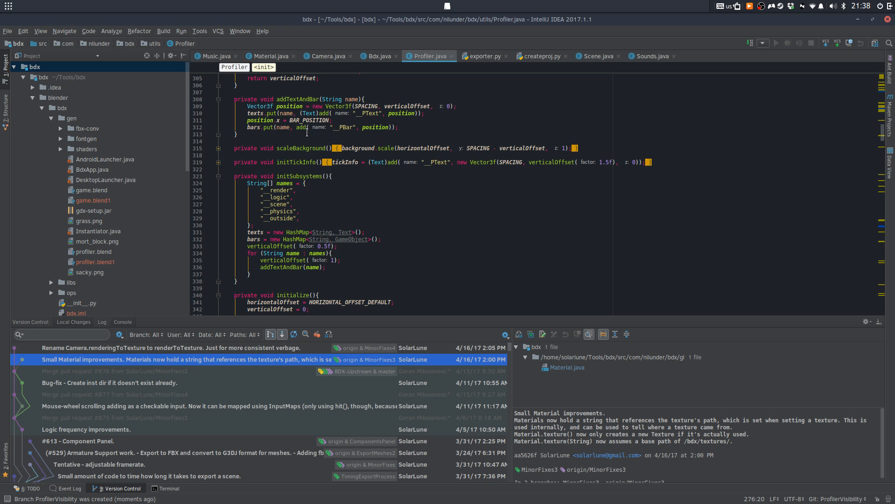
scroll(307, 133, "down", 5)
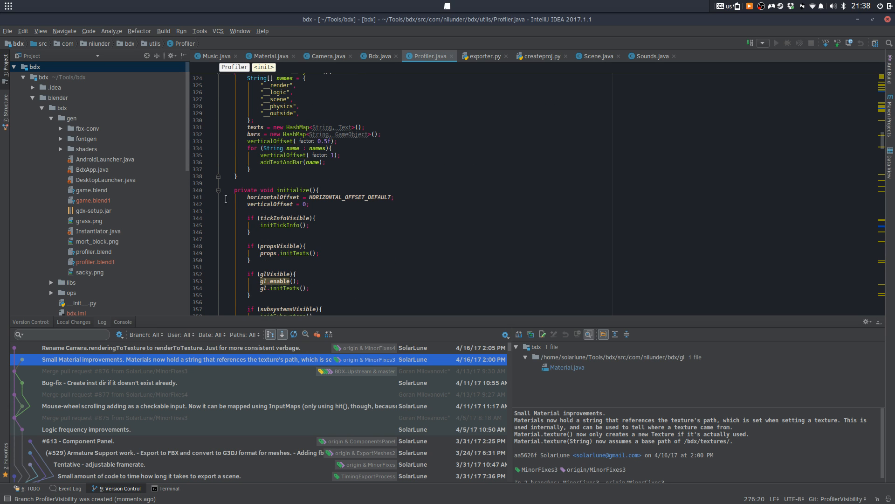
scroll(226, 199, "down", 3)
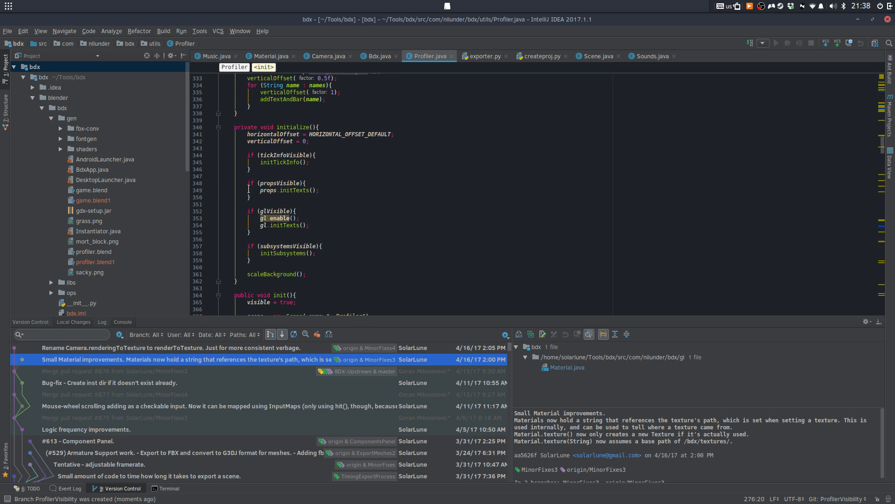
scroll(248, 190, "down", 6)
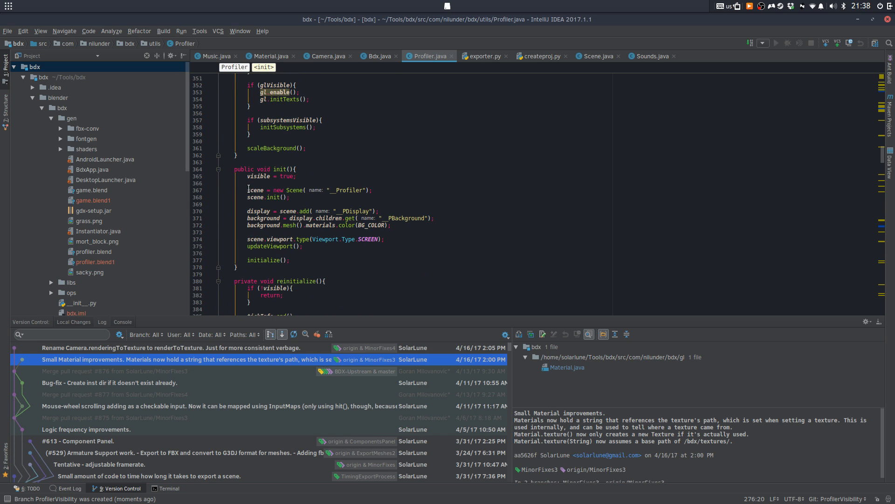
left_click(335, 215)
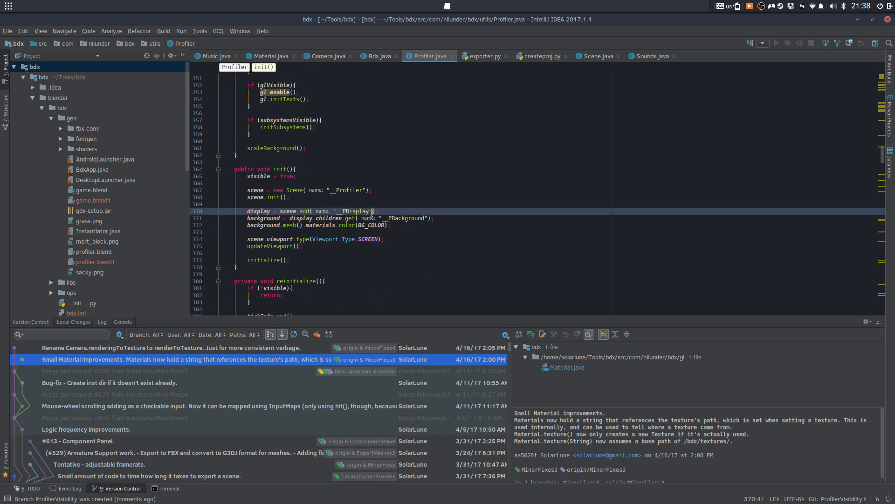
Search Profiler.java for "visible" and go forward through the occurrences to the glVisible() method
key("ctrl+f")
type("visible")
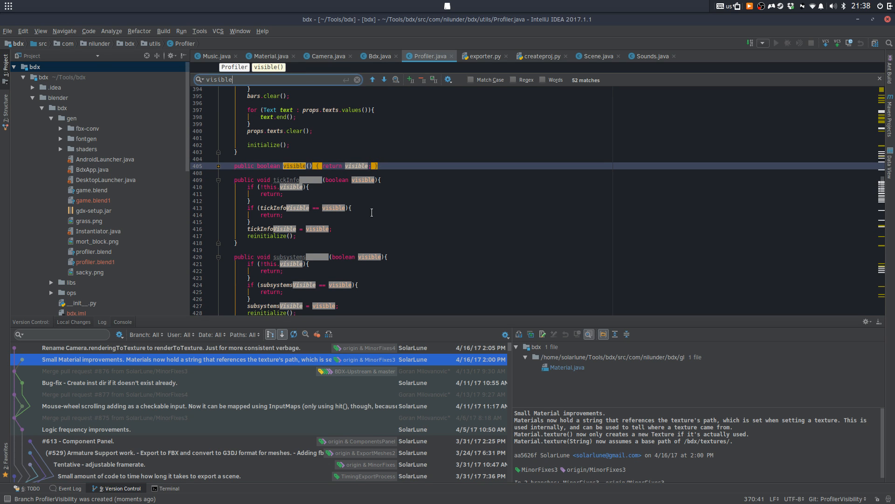
key("Return")
key("Return")
key("Return")
key("Return")
key("Return")
key("Return")
key("Return")
key("Return")
key("Return")
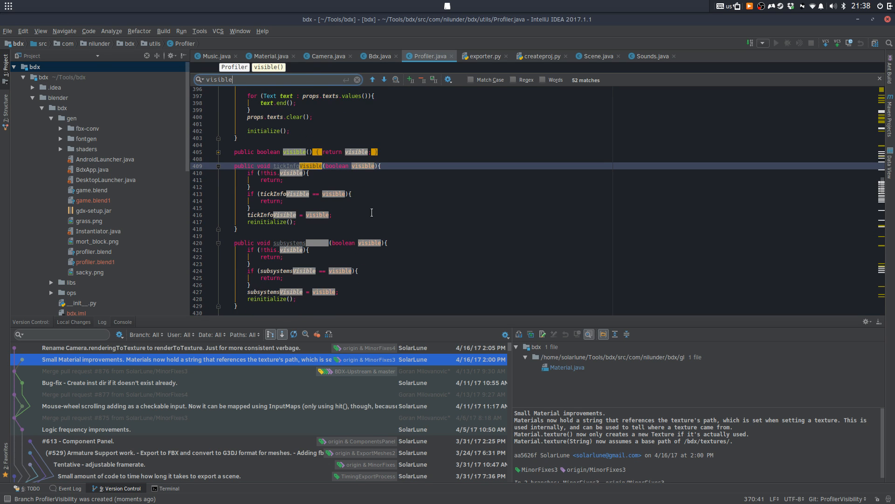
key("Return")
key("Return")
key("Return")
key("Return")
key("Return")
key("Return")
key("Return")
key("Return")
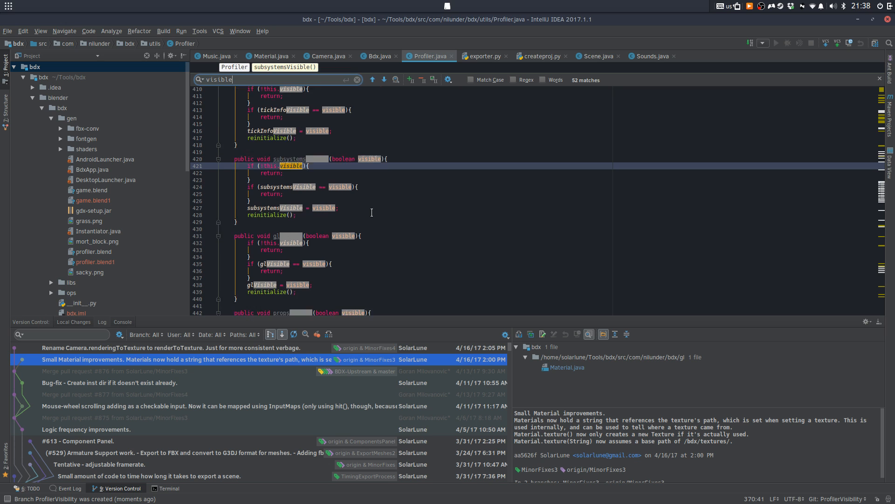
key("Return")
key("Return")
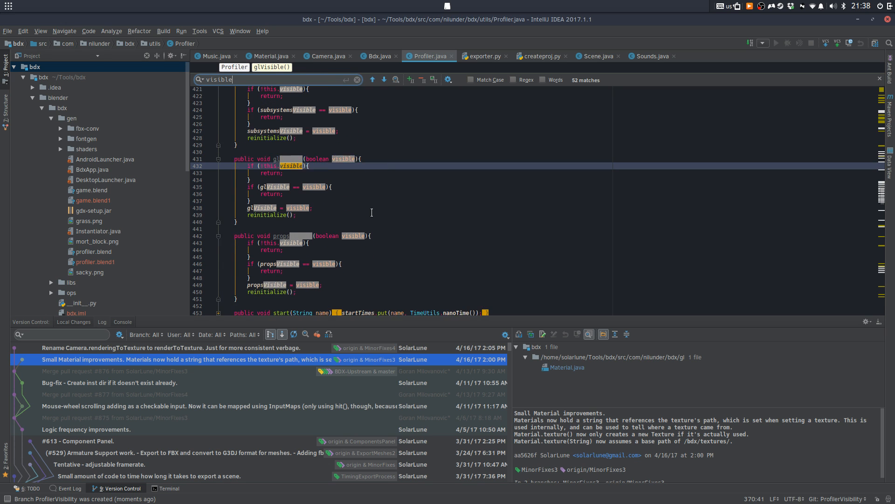
Go back through the "visible" occurrences to the assignment in the init() method
left_click(371, 80)
left_click(371, 80)
left_click(372, 80)
left_click(371, 80)
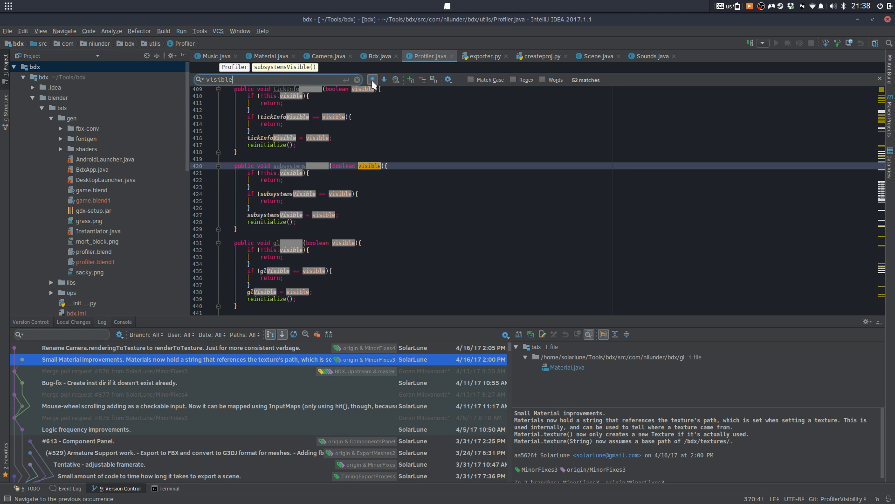
left_click(371, 80)
left_click(371, 80)
left_click(371, 80)
left_click(372, 80)
left_click(371, 80)
left_click(371, 81)
left_click(371, 80)
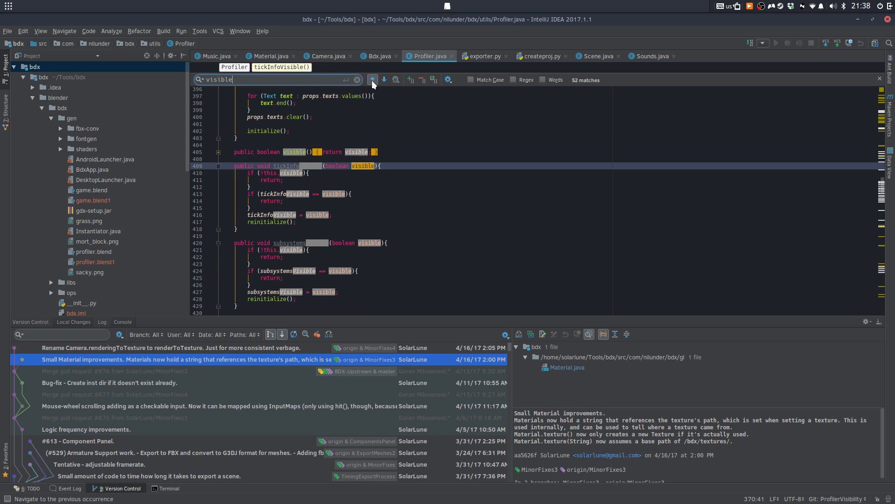
left_click(371, 80)
left_click(376, 77)
left_click(376, 77)
left_click(375, 77)
left_click(376, 77)
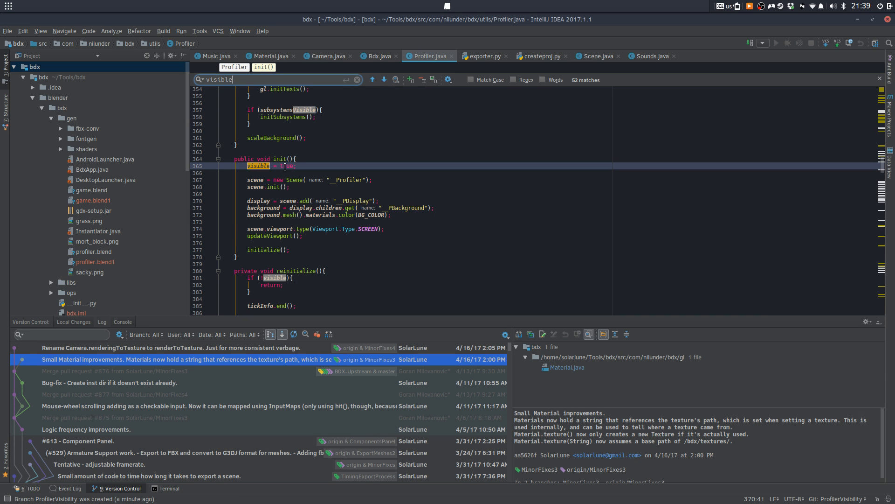
Check the "visible" occurrences back to the boolean field declarations and forward to the propsVisible check in initialize(), closing the search there
left_click(371, 80)
left_click(372, 79)
left_click(372, 79)
left_click(372, 79)
left_click(372, 79)
left_click(373, 80)
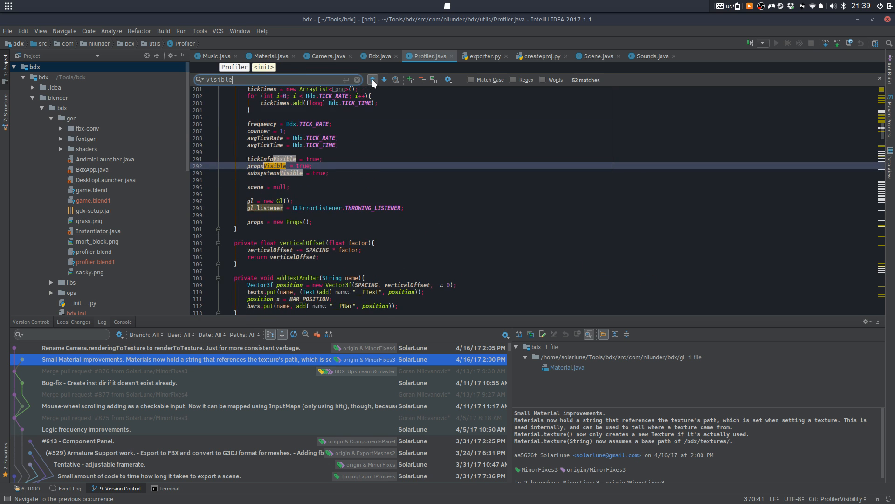
left_click(372, 79)
left_click(372, 79)
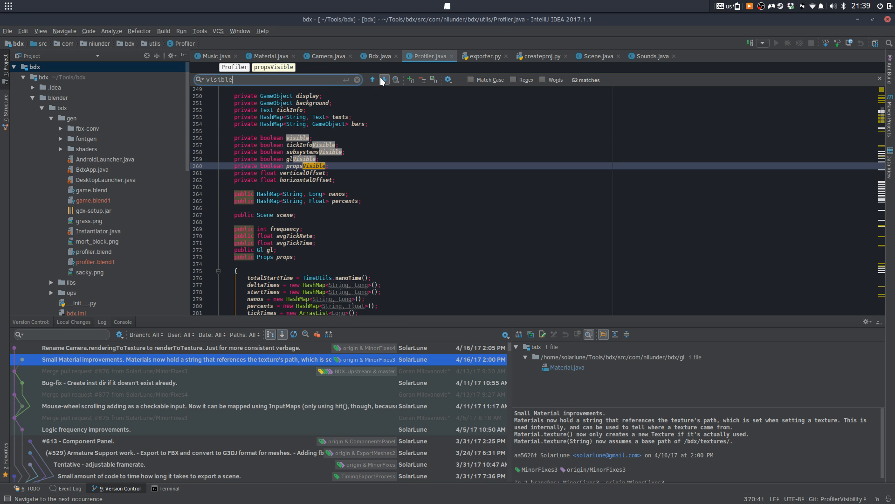
left_click(382, 79)
left_click(382, 79)
left_click(382, 79)
left_click(382, 80)
left_click(373, 79)
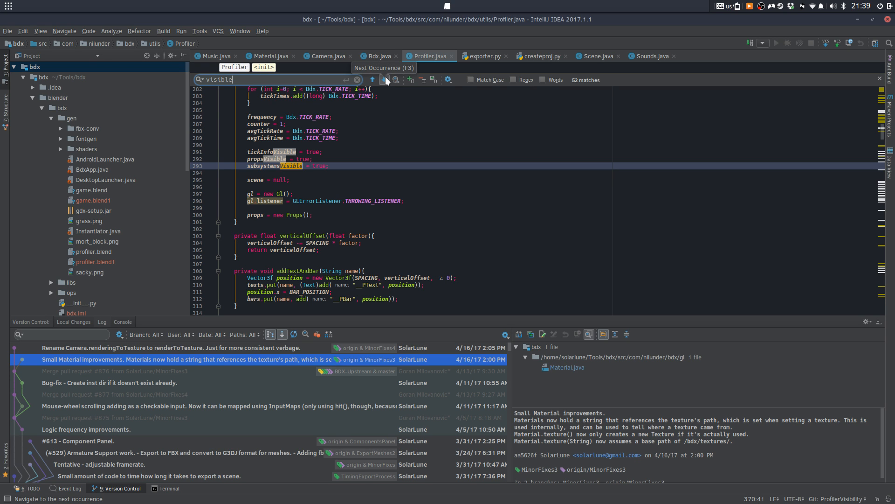
left_click(385, 79)
left_click(384, 79)
key("Escape")
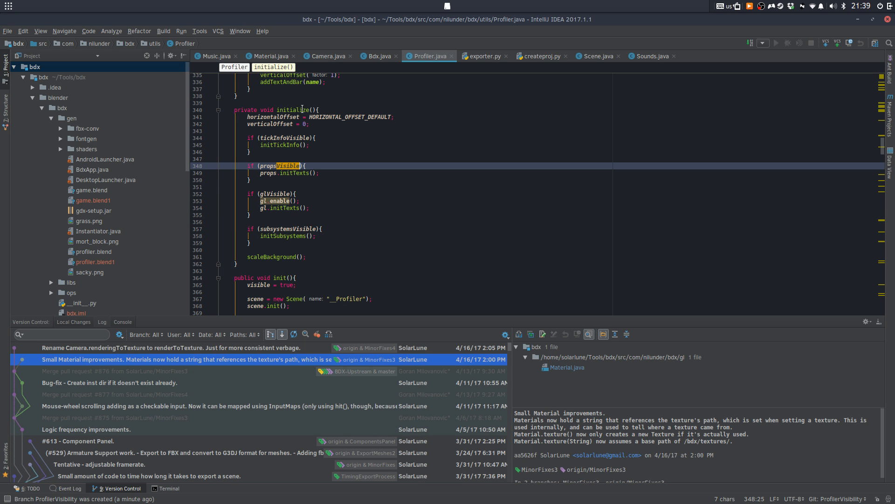
Open Scene.java and search it for "profiler"
left_click(380, 56)
left_click(417, 210)
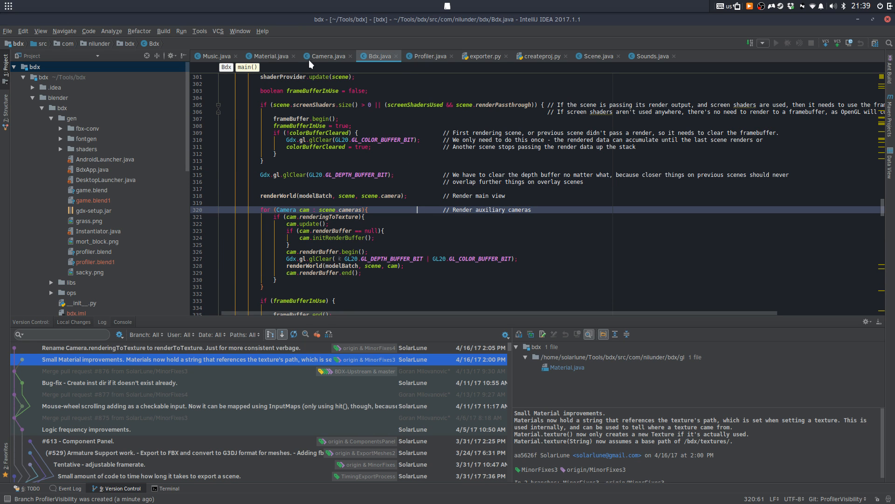
left_click(599, 57)
key("ctrl+f")
type("profi")
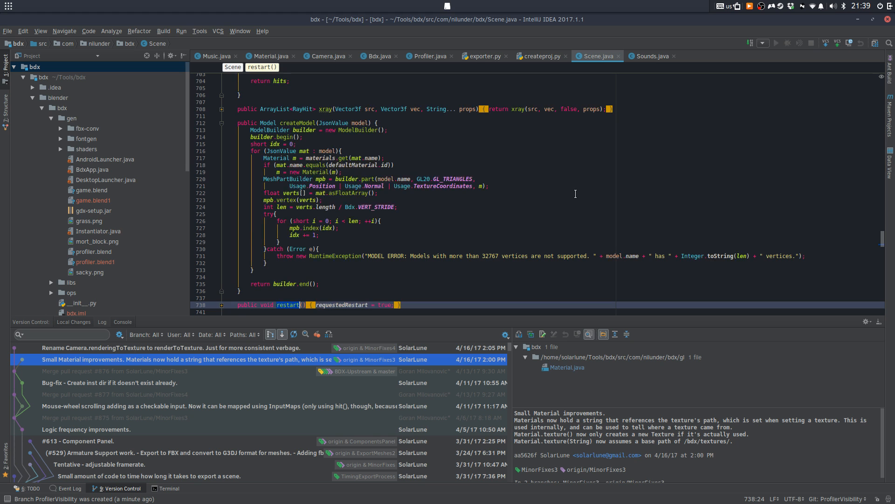
type("ler.v")
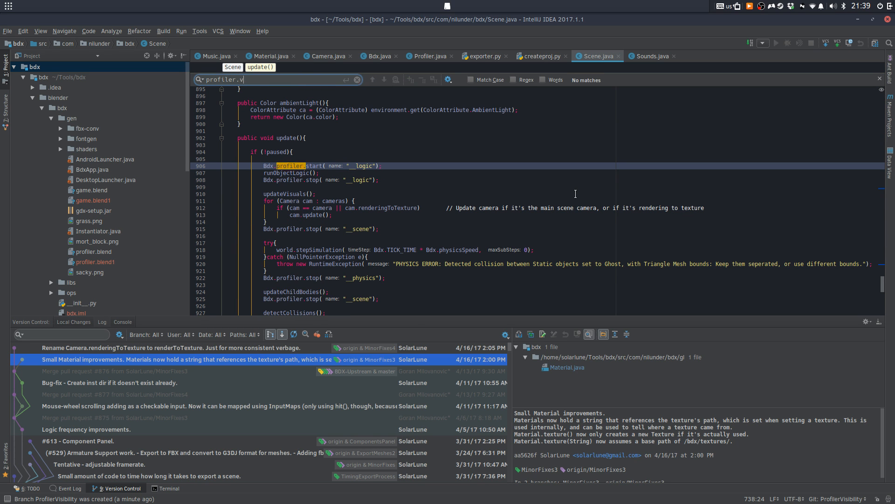
key("BackSpace")
key("Return")
key("Return")
key("Return")
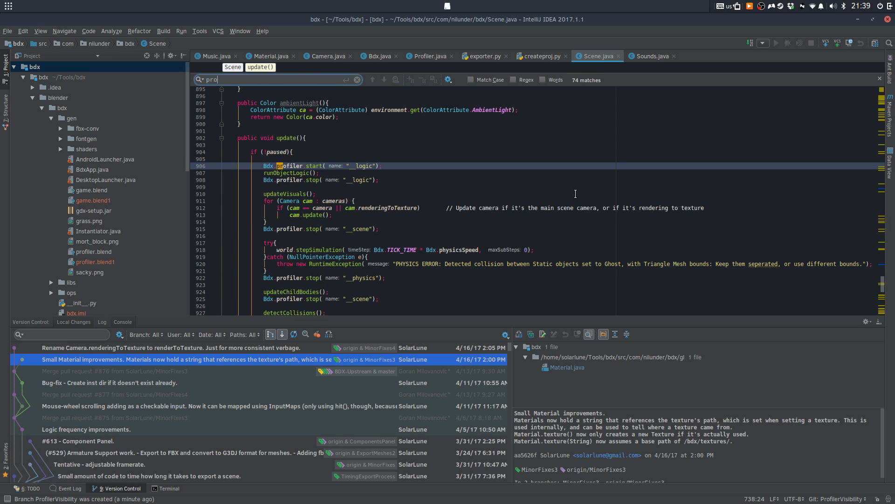
key("Return")
key("Return")
key("Return")
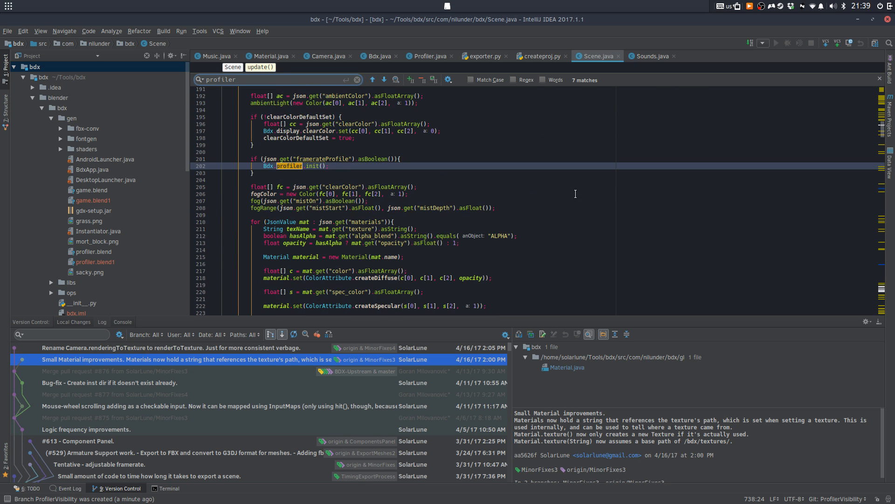
Cycle through the "profiler" occurrences in Scene.java and stop at the Bdx.profiler.init() call under the framerateProfile condition
key("Return")
key("Return")
key("Return")
key("Return")
key("Return")
key("Return")
key("Return")
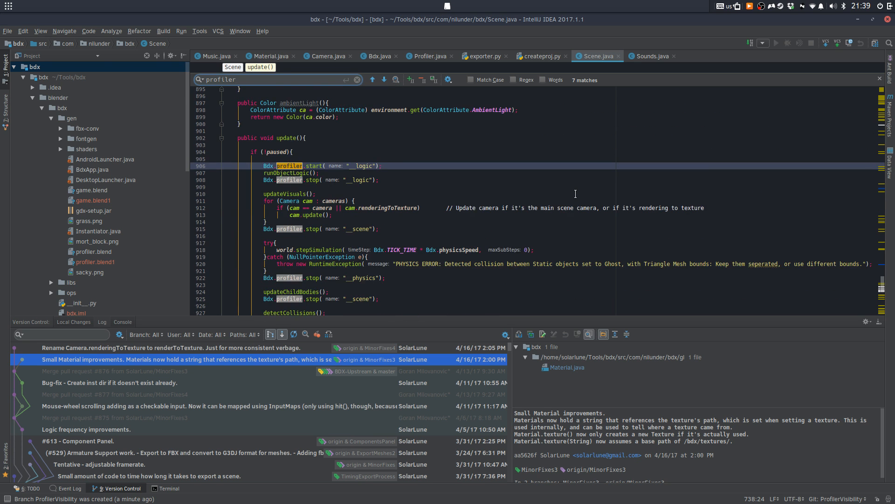
key("Escape")
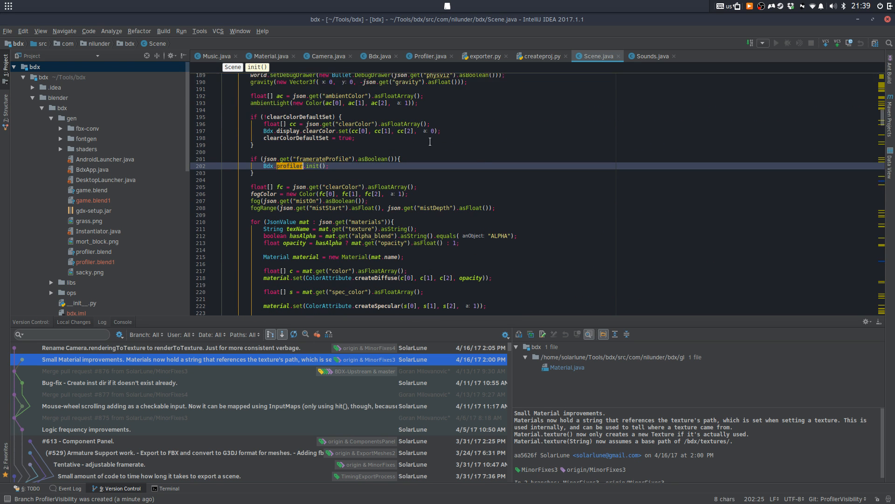
Follow the Bdx.profiler.init() call to its definition in Profiler.java, and examine the initialize() method it calls
left_click(314, 166, "ctrl")
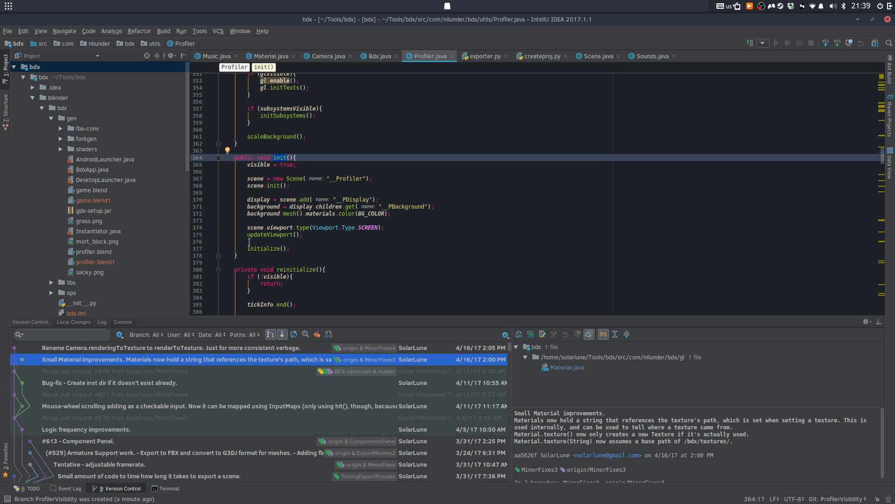
scroll(249, 242, "down", 4)
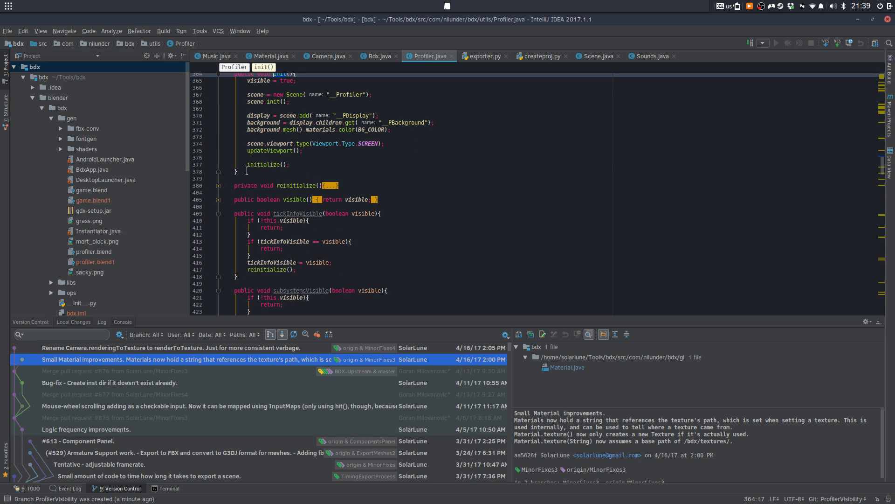
double_click(262, 164)
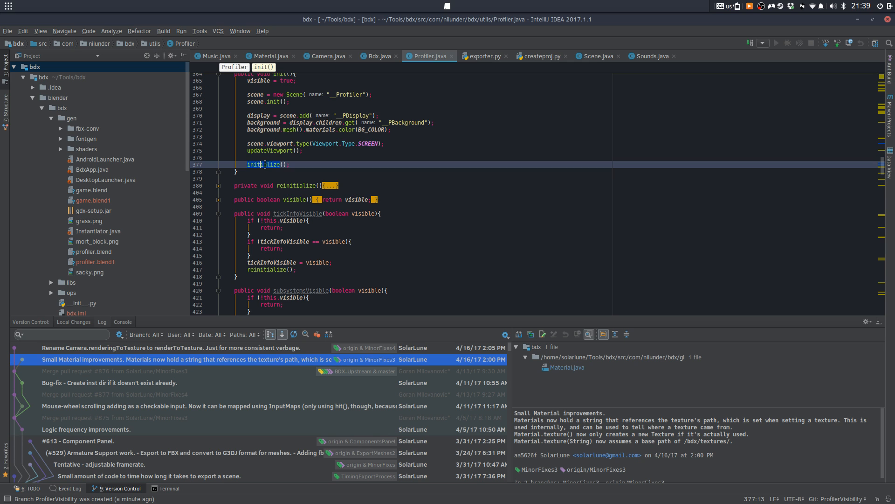
left_click(264, 164, "ctrl")
scroll(262, 128, "down", 2)
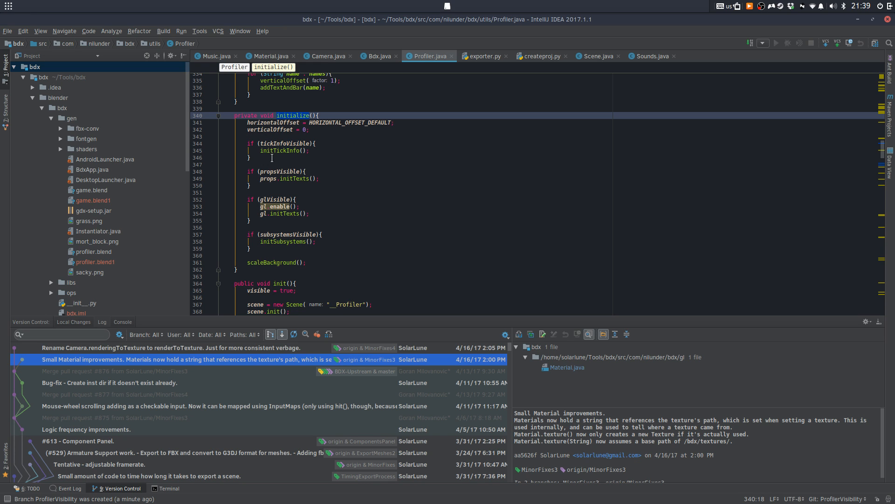
mouse_move(271, 207)
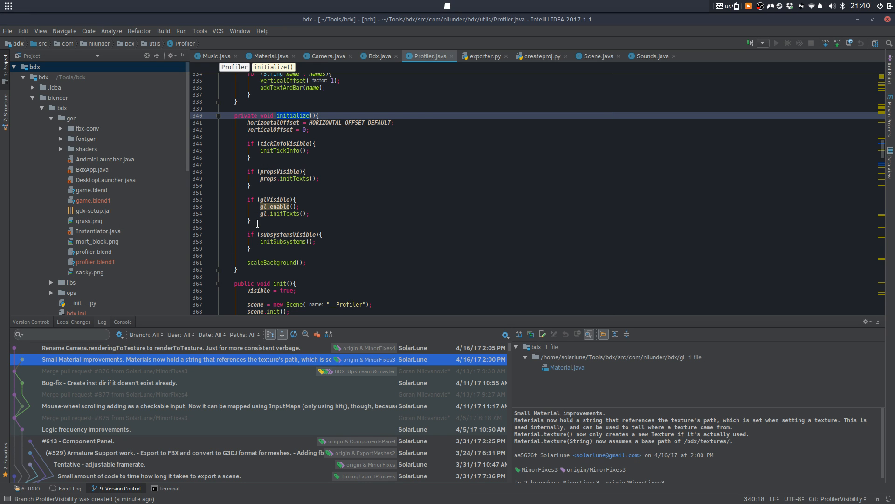
scroll(265, 199, "up", 3)
Switch to Blender and change the profiler call under the "c" key check in Platform.java to Bdx.profiler.initialize()
left_click(422, 480)
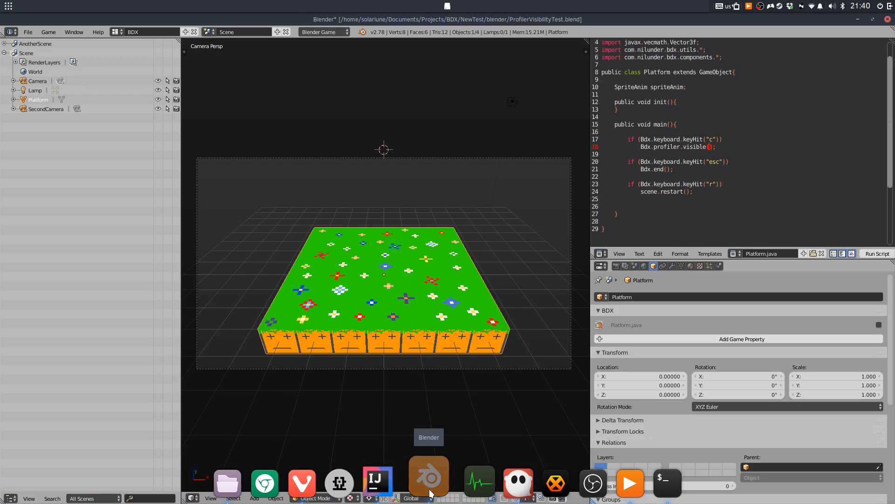
key("Delete")
key("BackSpace")
key("BackSpace")
key("BackSpace")
key("BackSpace")
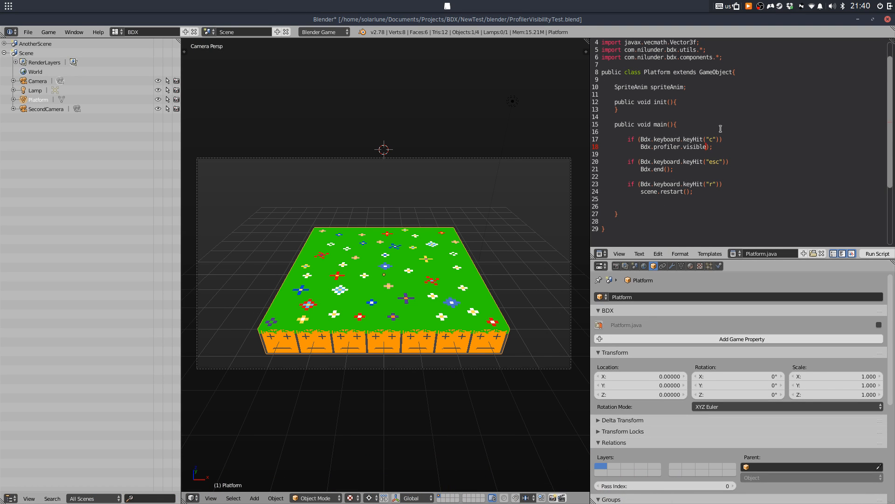
key("BackSpace")
key("BackSpace")
key("BackSpace")
key("BackSpace")
type("initialize")
Find NVIDIA X Server Settings among the installed applications and launch it
mouse_move(550, 501)
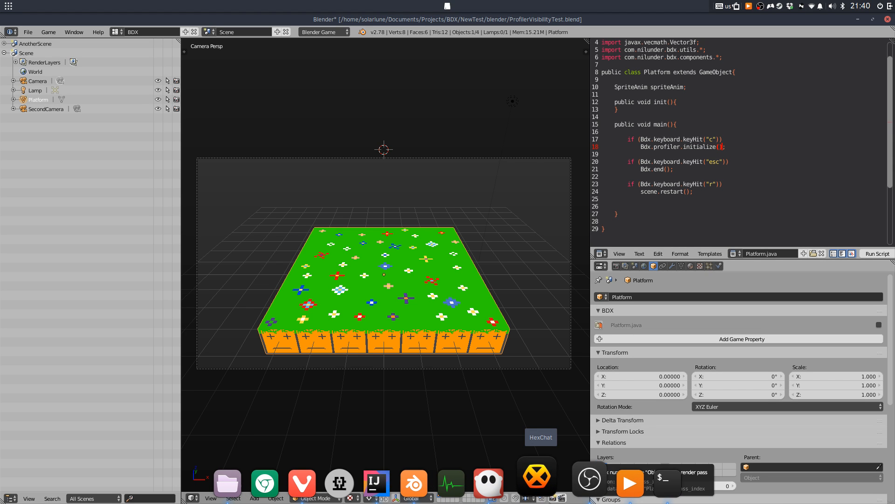
left_click(9, 7)
type("nb")
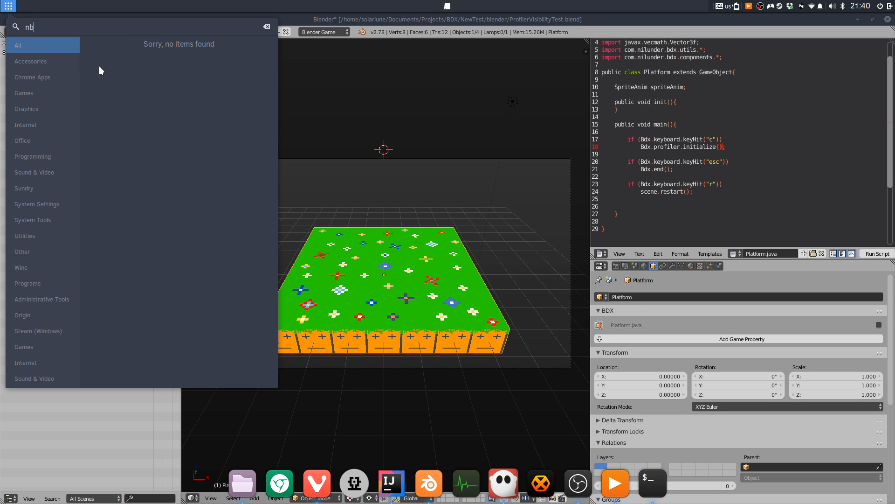
key("BackSpace")
type("vidia")
key("Return")
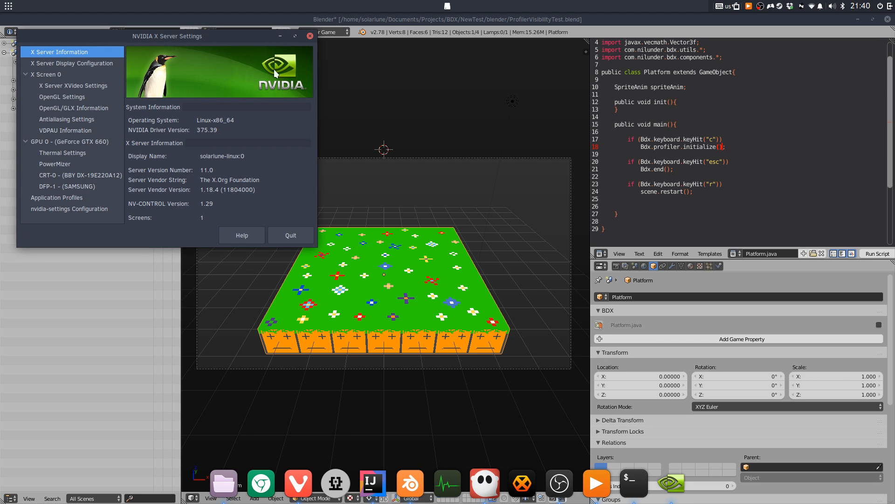
left_click_drag(274, 73, 894, 149)
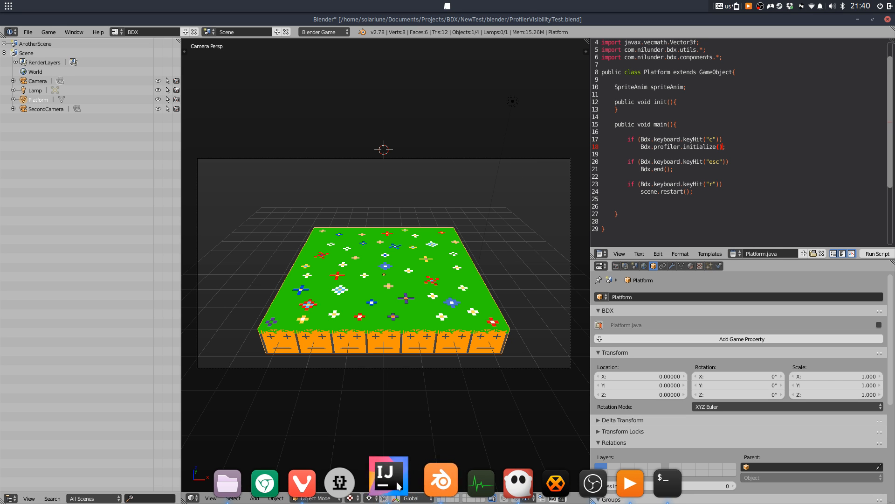
Switch to IntelliJ IDEA and check the Bdx.profiler.init() call in Scene.java
left_click(402, 484)
left_click(376, 55)
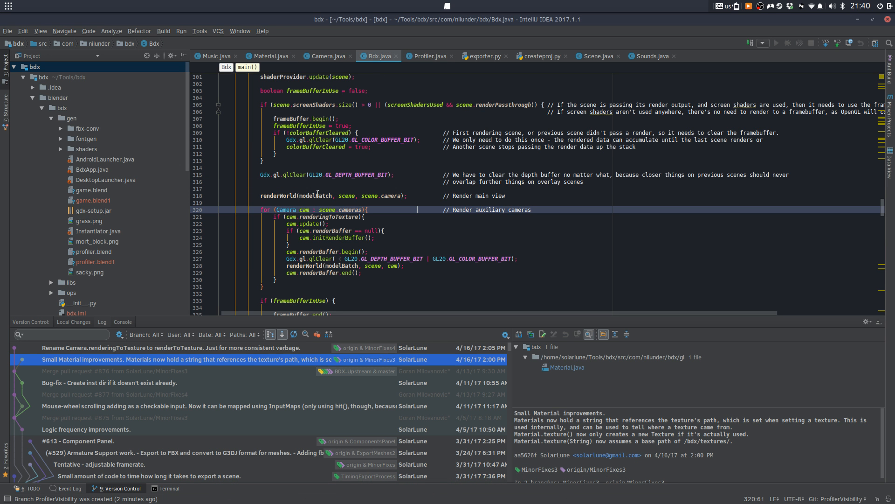
left_click(599, 55)
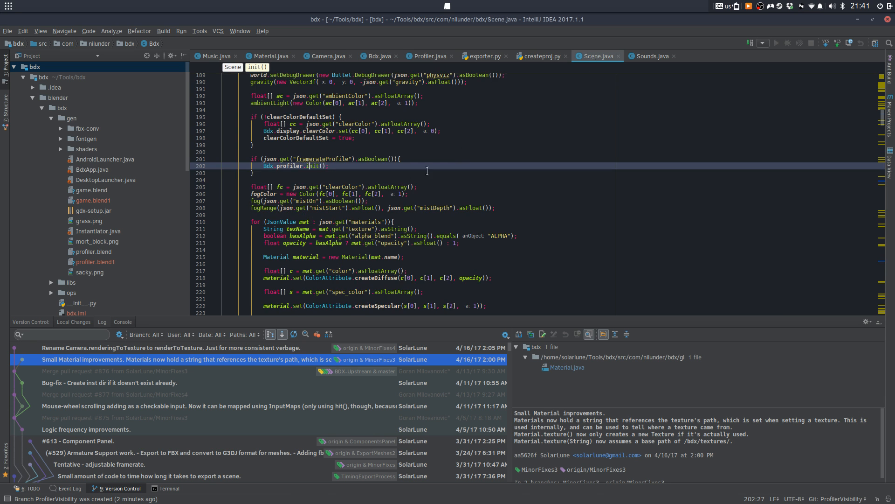
Switch to Blender and change the profiler call under the "c" key check in Platform.java to Bdx.profiler.init()
mouse_move(395, 501)
left_click(440, 485)
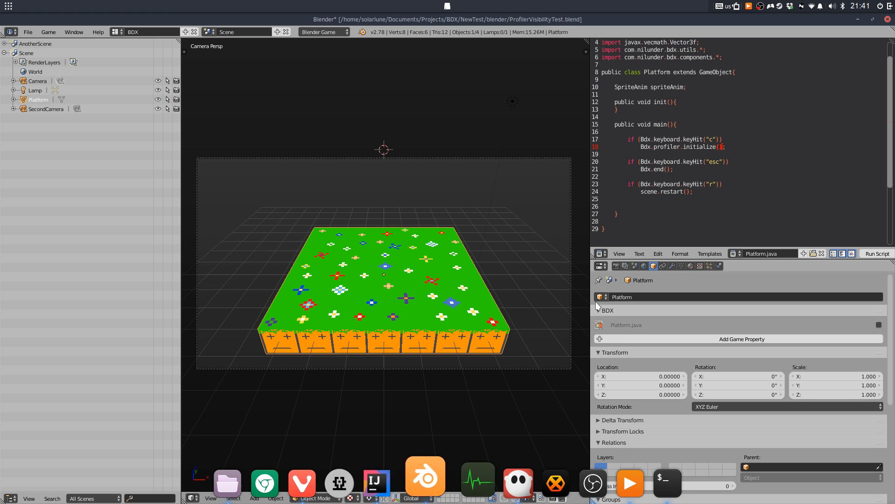
key("Left")
key("Left")
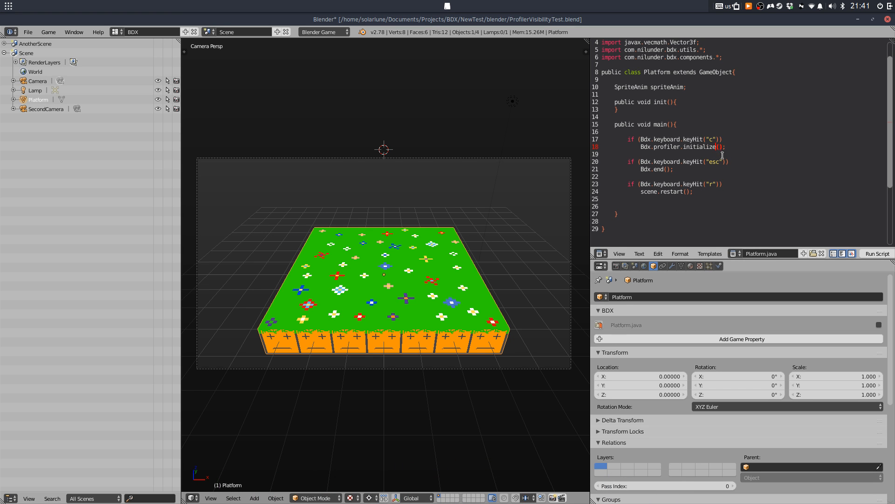
key("BackSpace")
key("BackSpace")
key("BackSpace")
key("BackSpace")
key("BackSpace")
key("BackSpace")
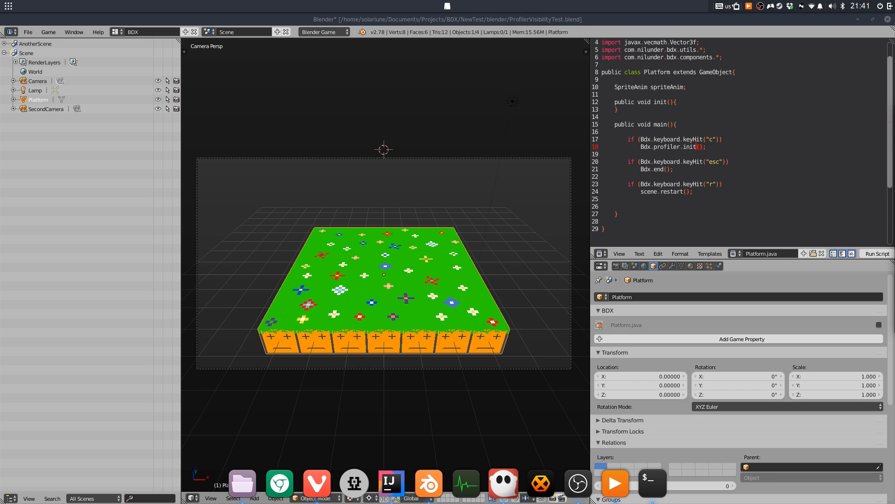
Save the scene and its edited script over the existing ProfilerVisibilityTest.blend
left_click(653, 162)
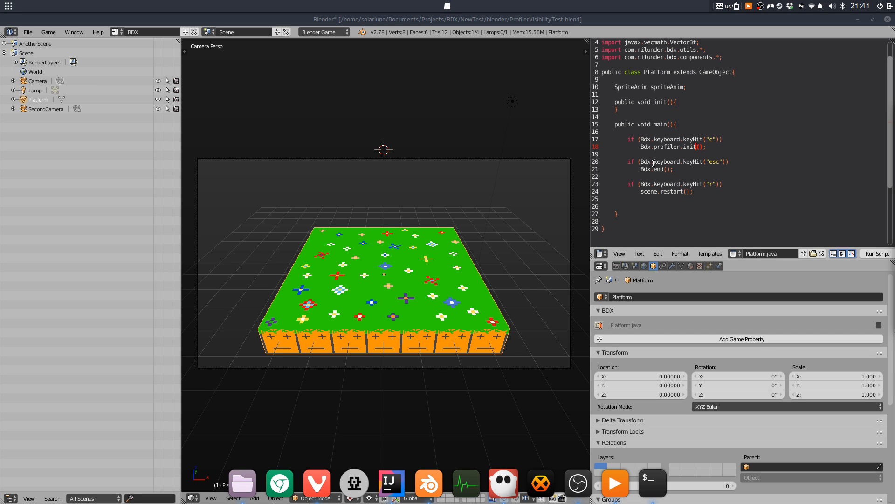
scroll(653, 163, "up", 1)
key("ctrl+s")
key("ctrl+s")
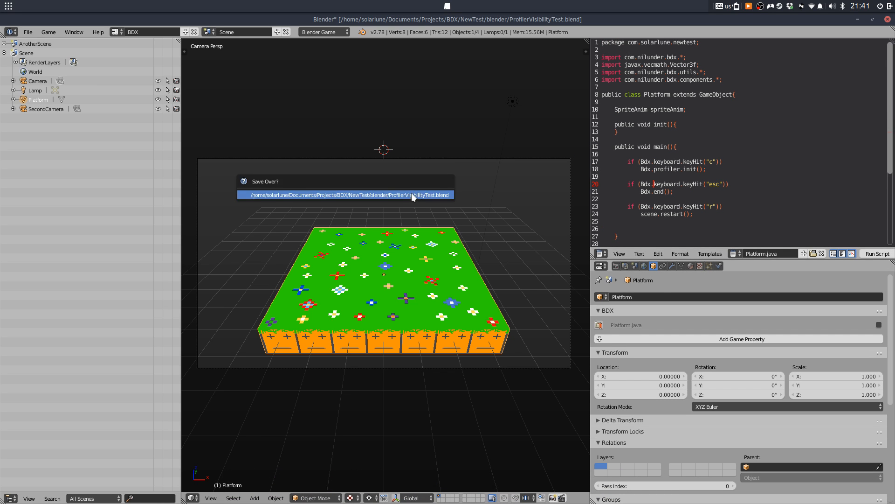
left_click(413, 194)
left_click(731, 253)
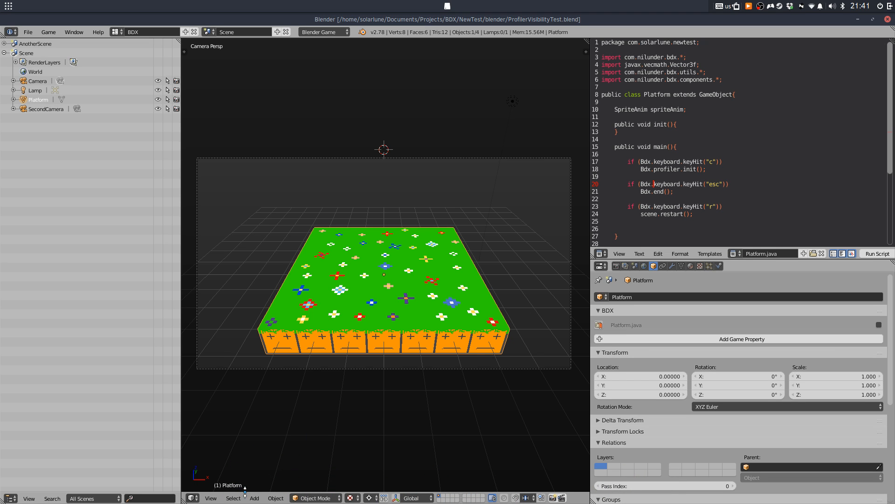
Switch to the file manager and open the NewTest project folder inside Projects/BDX
left_click(245, 478)
left_click(197, 107)
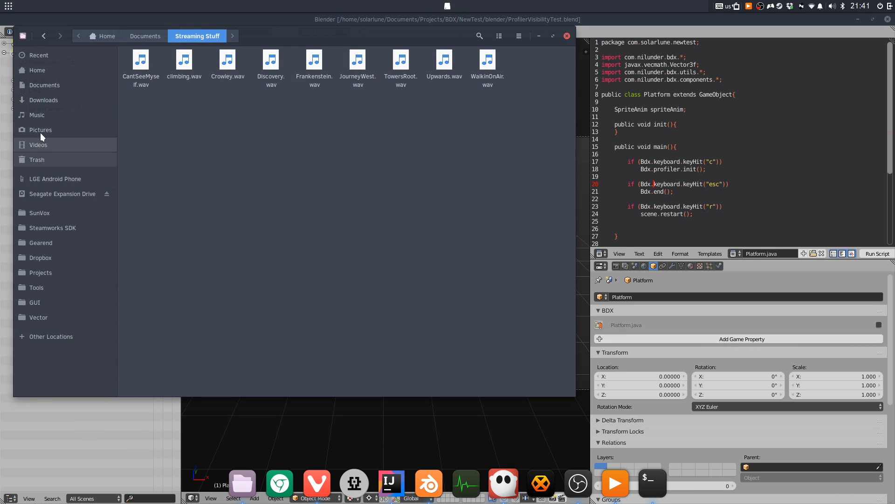
left_click(45, 240)
left_click(186, 36)
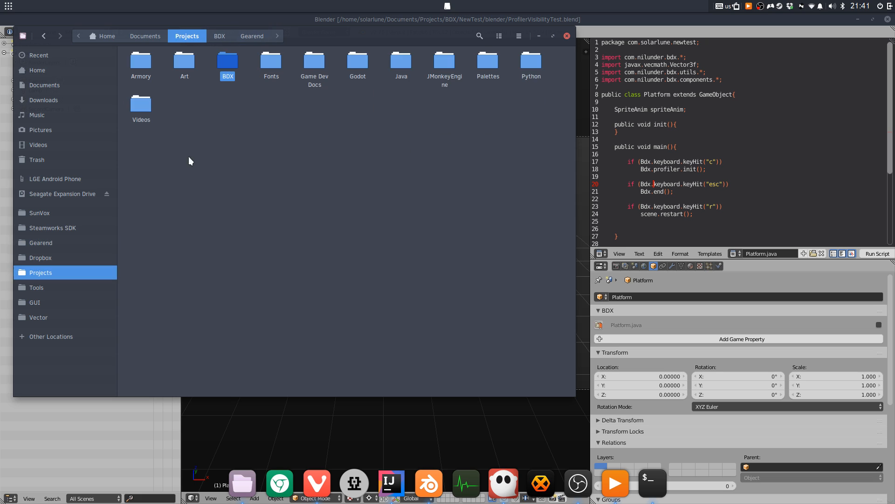
left_click(226, 74)
double_click(224, 76)
left_click(223, 111)
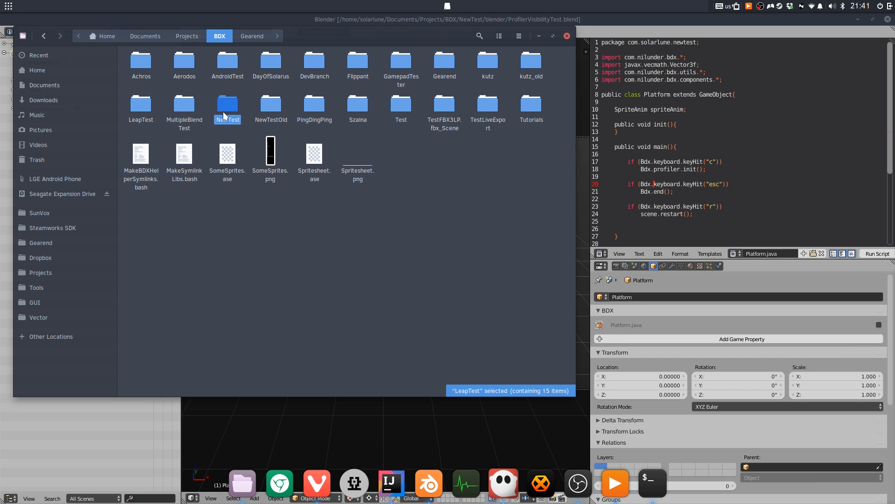
key("Return")
Browse from the NewTest folder into the newtest source folder under core/src/com
key("Right")
key("Right")
key("Right")
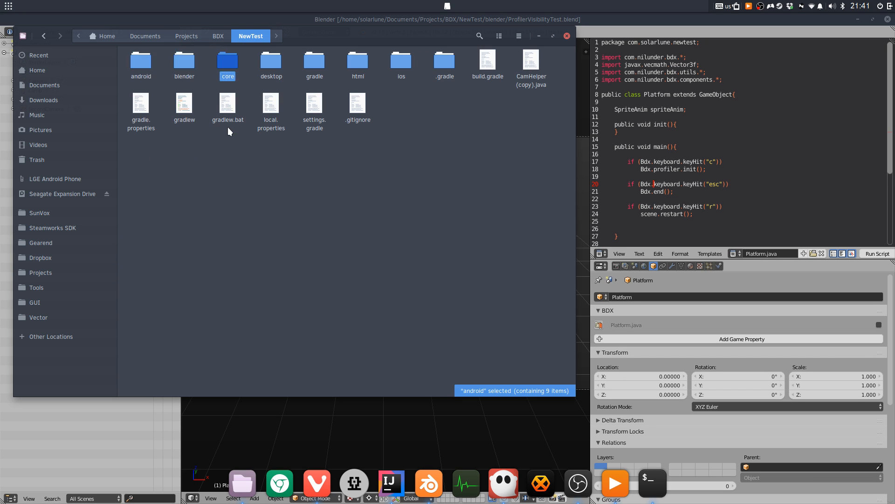
key("Return")
key("Right")
key("Right")
key("Return")
key("Right")
key("Return")
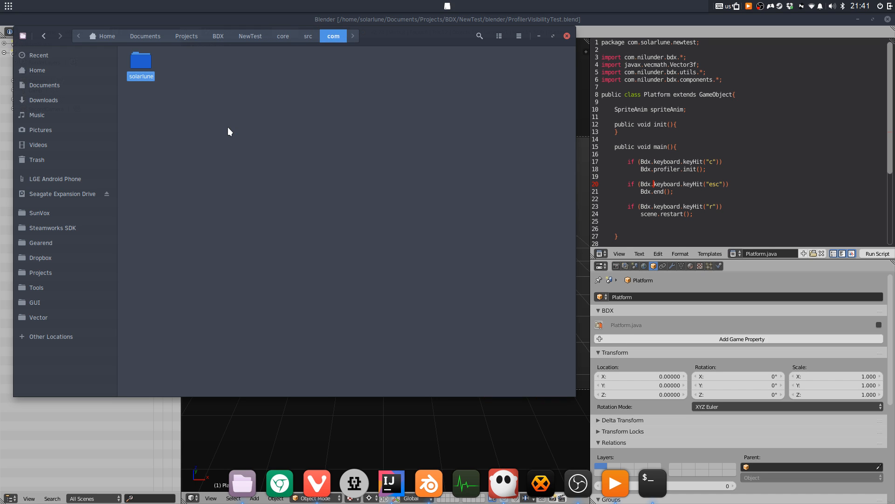
key("Return")
key("Return")
Delete CamHelper.java, Guy.java, Platform.java and View.java from the newtest source folder, keeping BdxApp.java and the inst folder
key("Right")
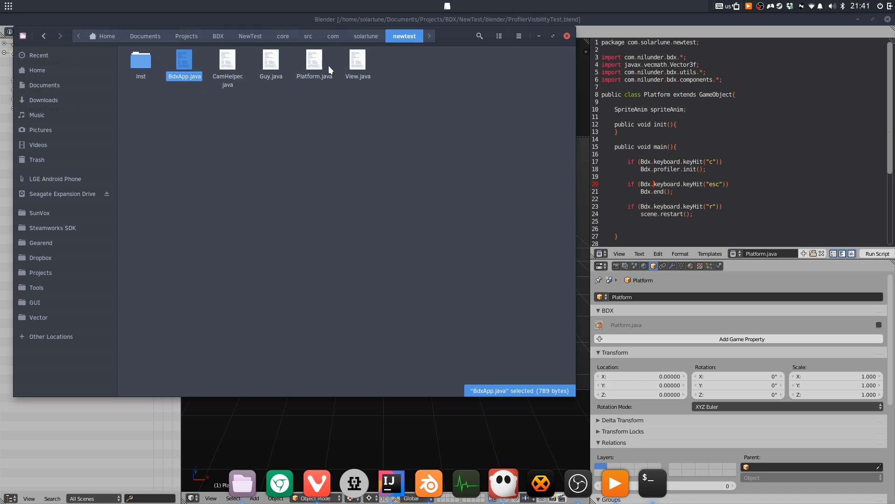
key("Right")
left_click(357, 72, "shift")
key("Delete")
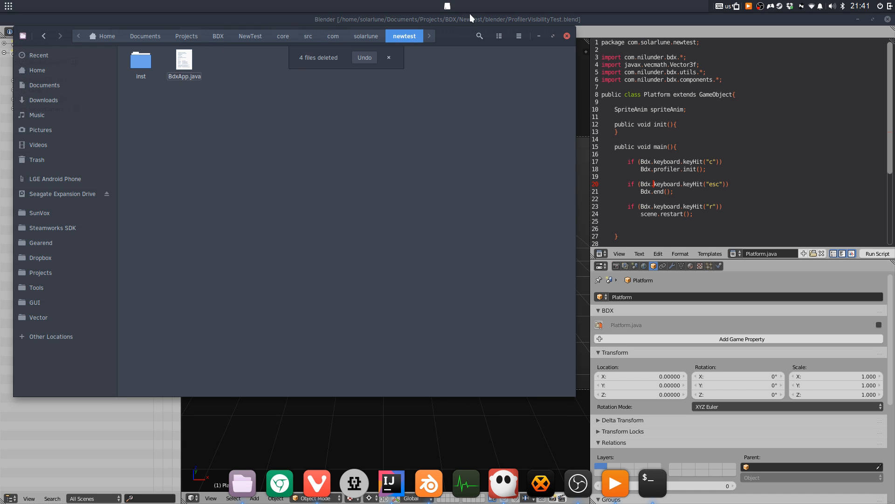
Return to Blender, test-run the game, and close the NewTest window
left_click(468, 19)
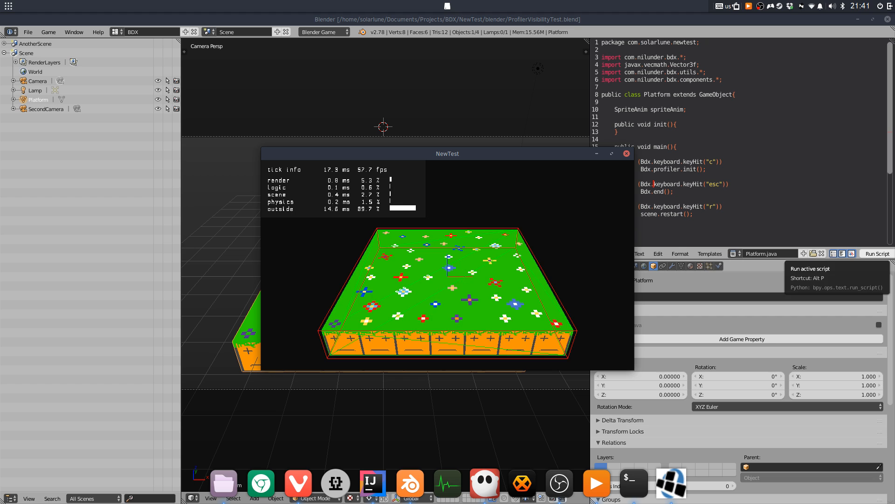
left_click(627, 153)
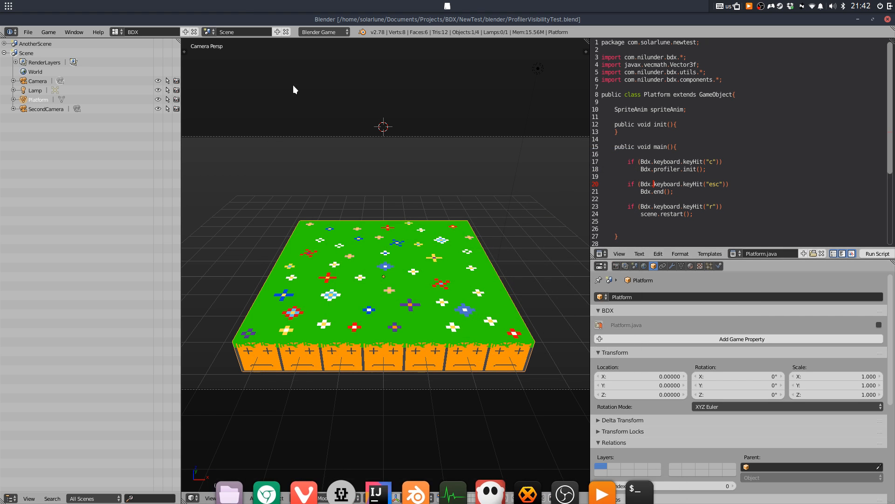
Turn off the Show Framerate and Profile game option and save the blend file
left_click(74, 32)
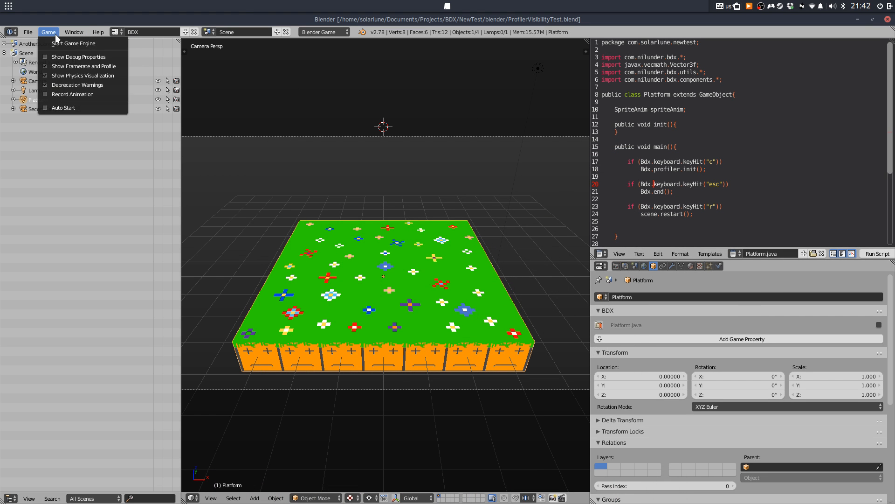
left_click(60, 69)
key("ctrl+s")
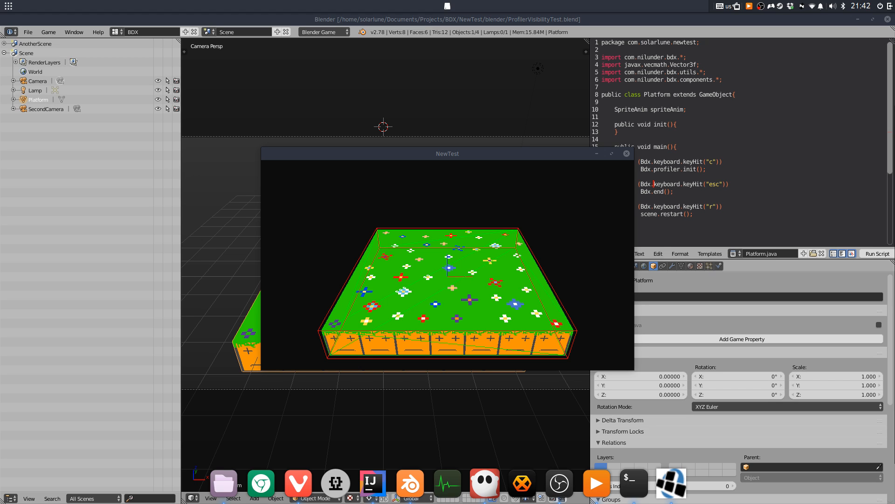
Trigger the profiler display in the maximized NewTest game window and quit the game
double_click(525, 154)
key("F1")
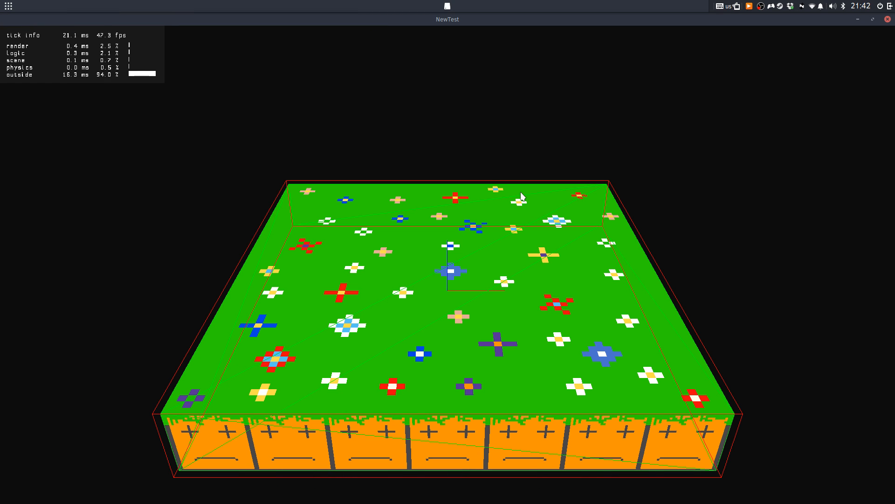
key("Escape")
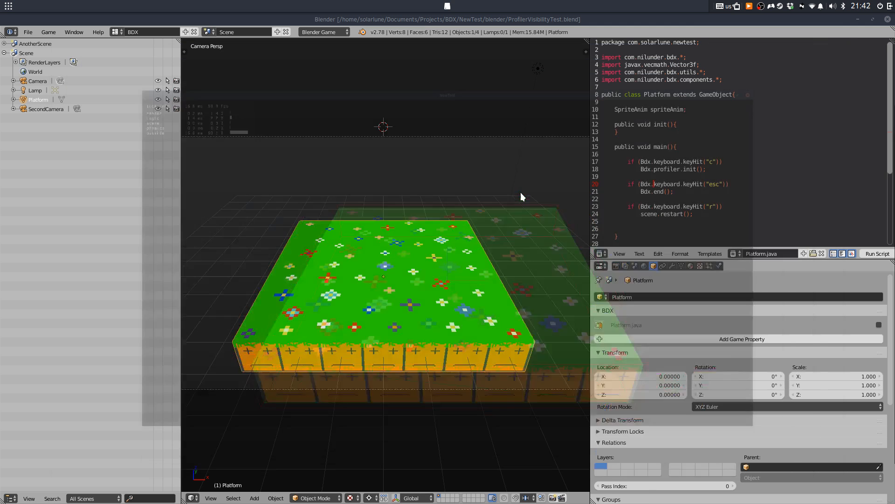
Switch to IntelliJ IDEA, follow the profiler declaration in Bdx.java to the Profiler class, and examine its visibility fields and initialize() method
left_click(379, 482)
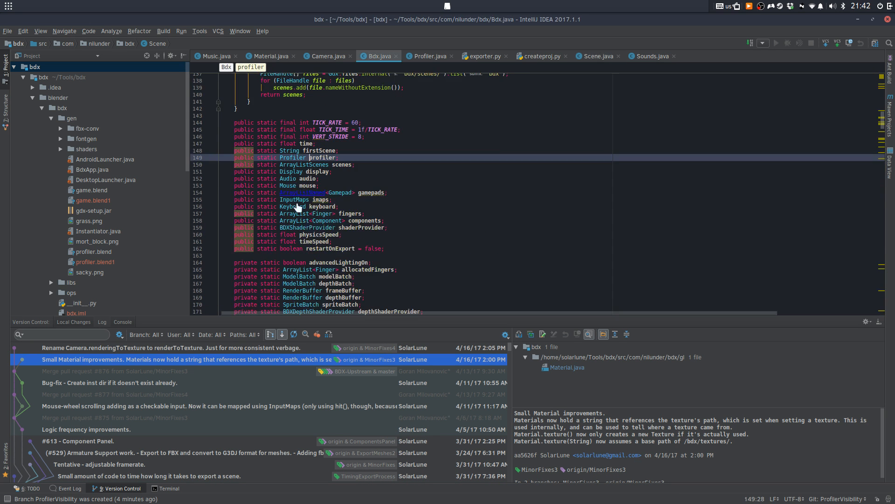
left_click(289, 186, "ctrl")
left_click(293, 158, "ctrl")
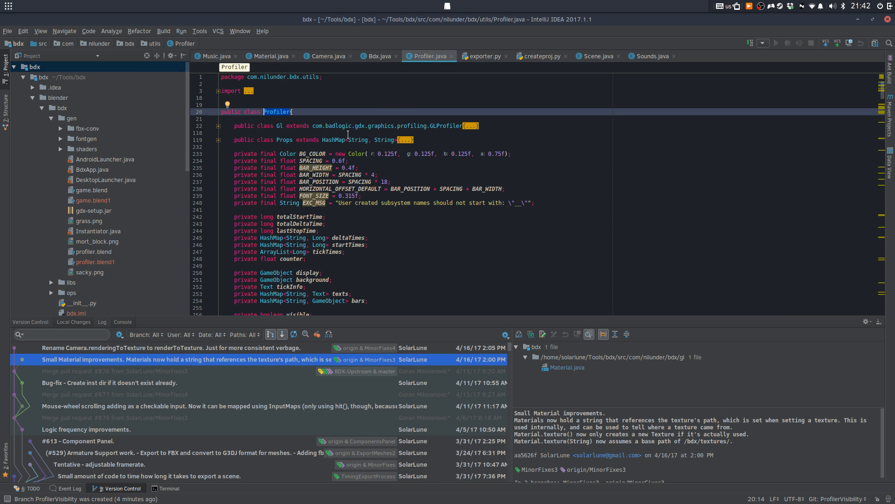
scroll(286, 133, "down", 6)
scroll(286, 132, "down", 8)
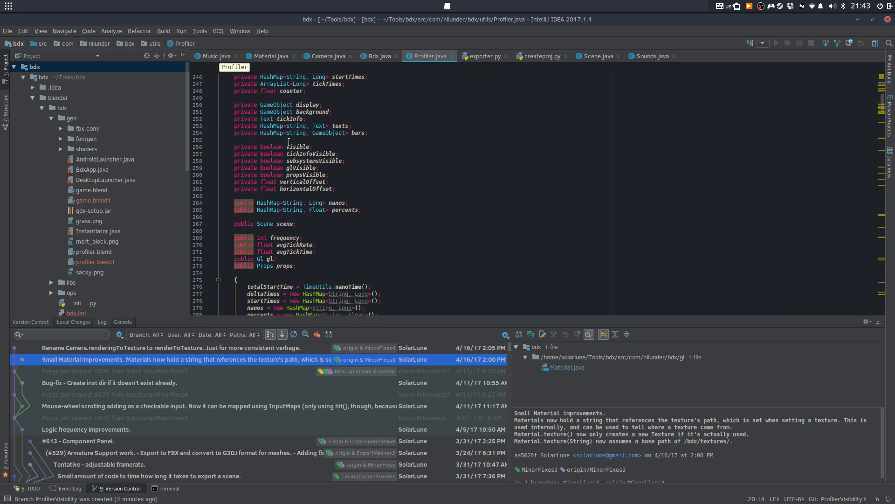
scroll(271, 144, "down", 10)
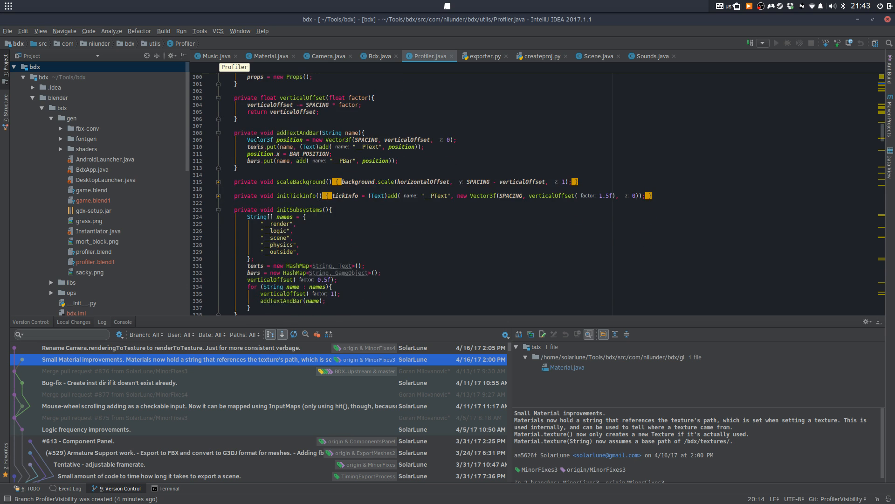
scroll(260, 141, "down", 10)
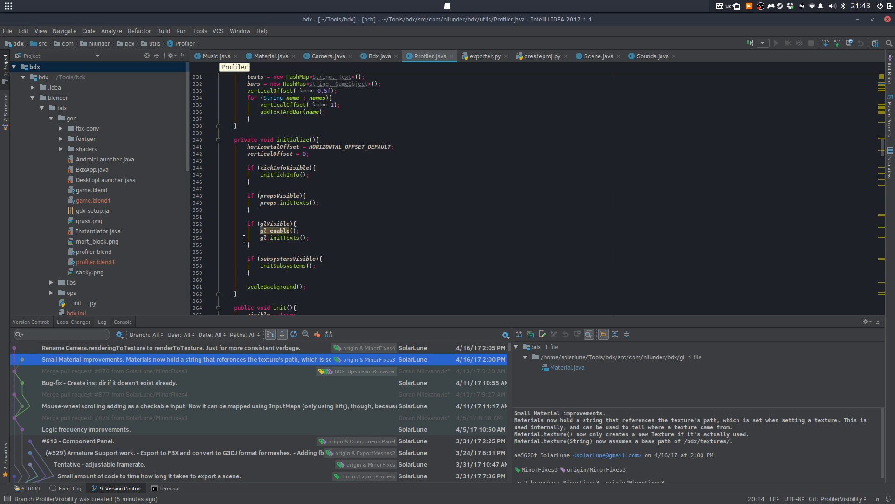
scroll(244, 235, "up", 11)
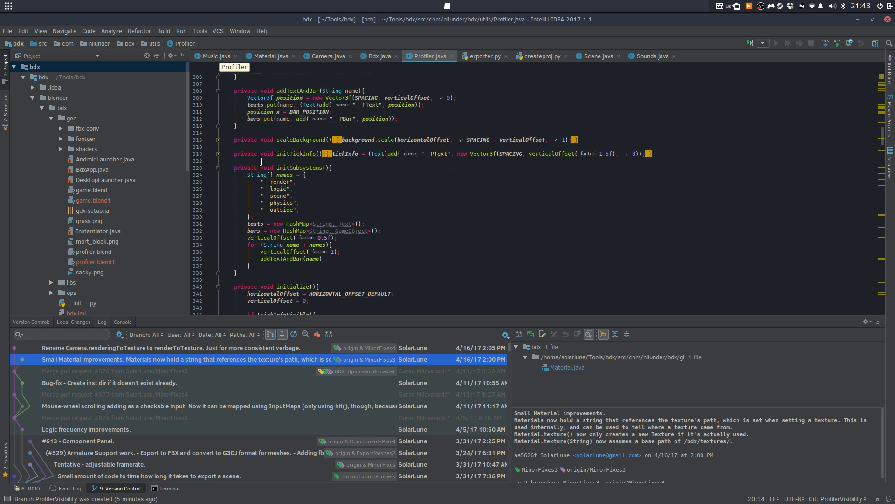
Search Profiler.java for "visible" and step through the occurrences to the visible() and tickInfoVisible() methods
left_click(311, 122)
key("ctrl+f")
type("vi")
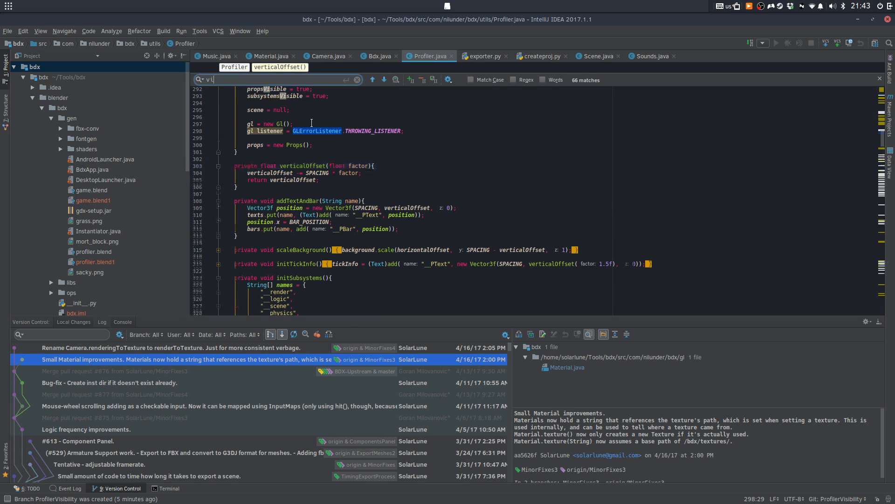
type("sible")
key("Return")
key("Return")
key("Return")
key("Return")
key("Return")
key("Return")
key("Return")
key("Return")
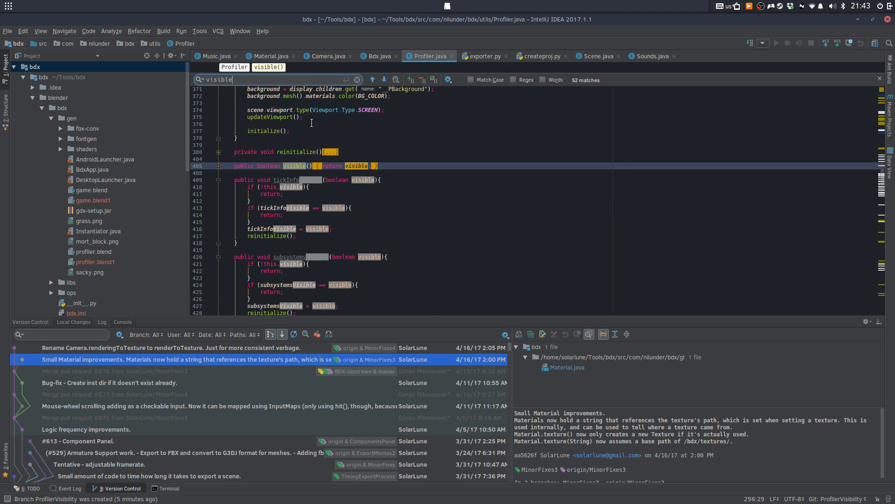
key("Escape")
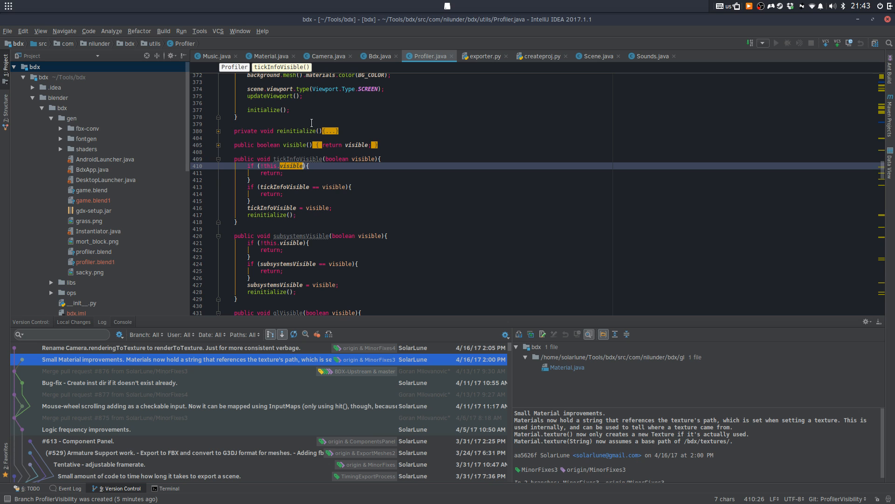
List the usages of visible() and go to the check in Bdx.java that guards the profiler.updateVisible() call
left_click(297, 145)
left_click(297, 145, "ctrl")
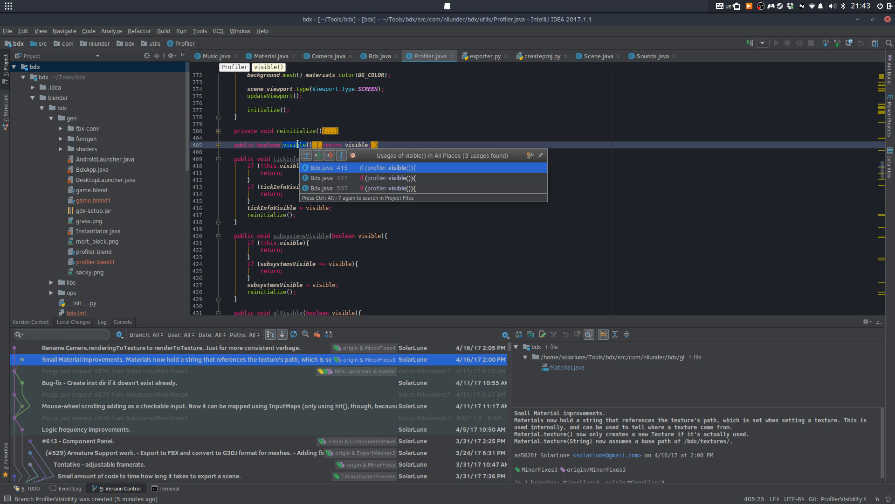
left_click(335, 175)
key("Down")
key("End")
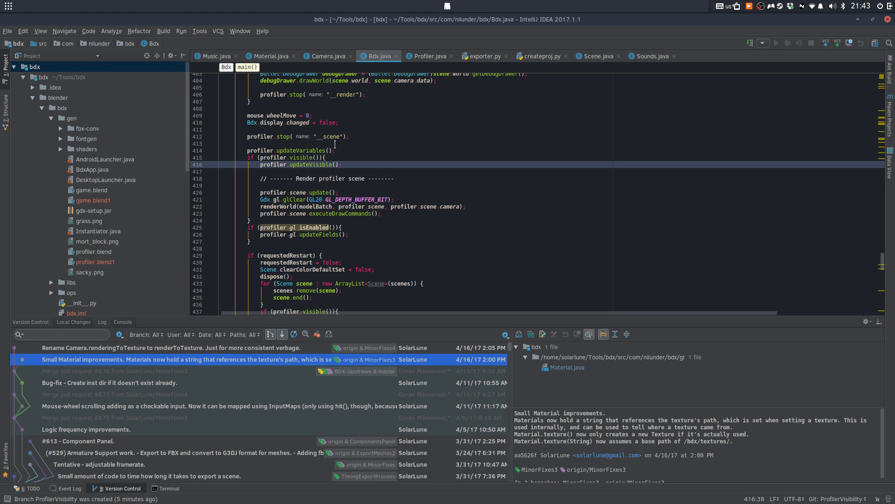
In Profiler.java, declare a new method public void visible(boolean visible) below the existing visible() getter
left_click(416, 58)
key("Return")
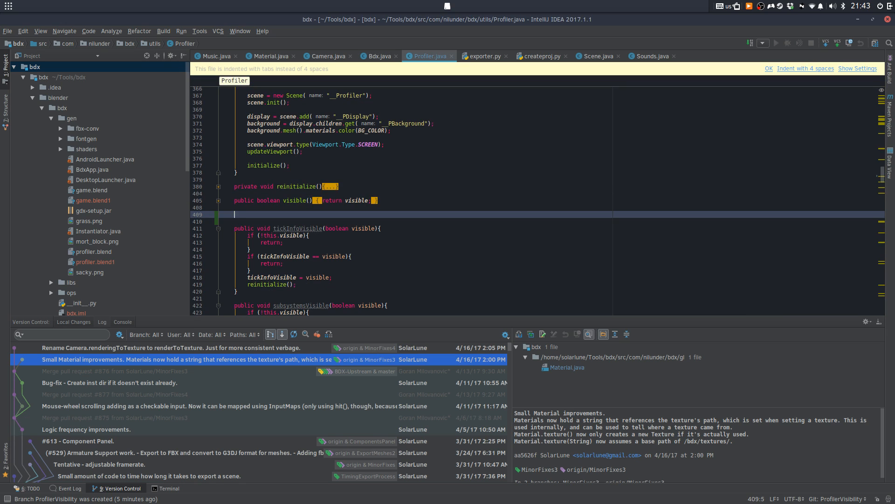
type("public void visible(")
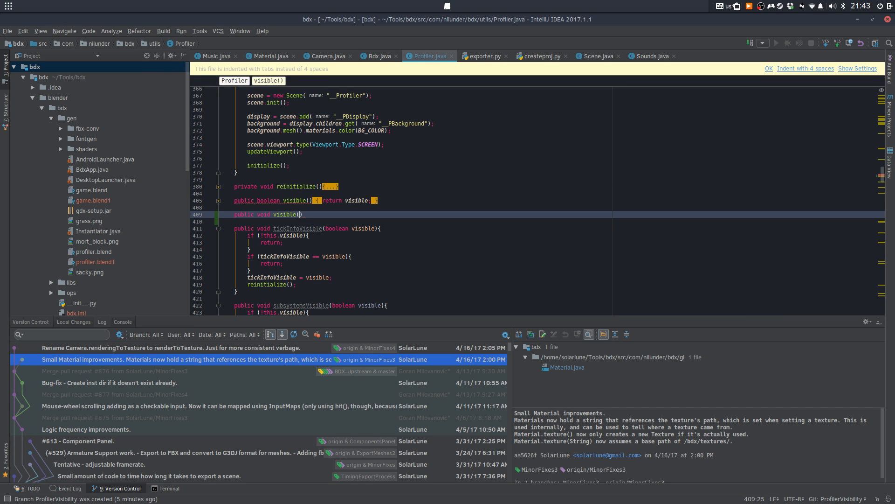
type("visible")
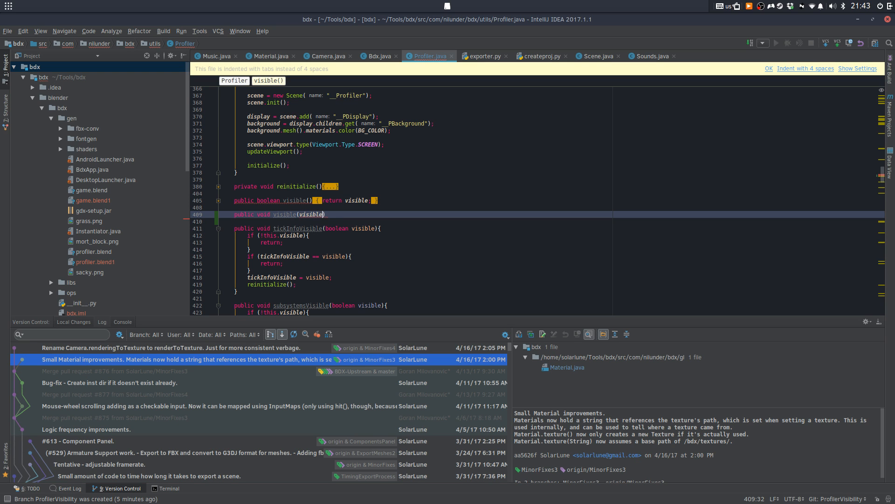
key("BackSpace")
key("BackSpace")
key("BackSpace")
key("BackSpace")
key("BackSpace")
key("BackSpace")
key("BackSpace")
type("boolean visible")
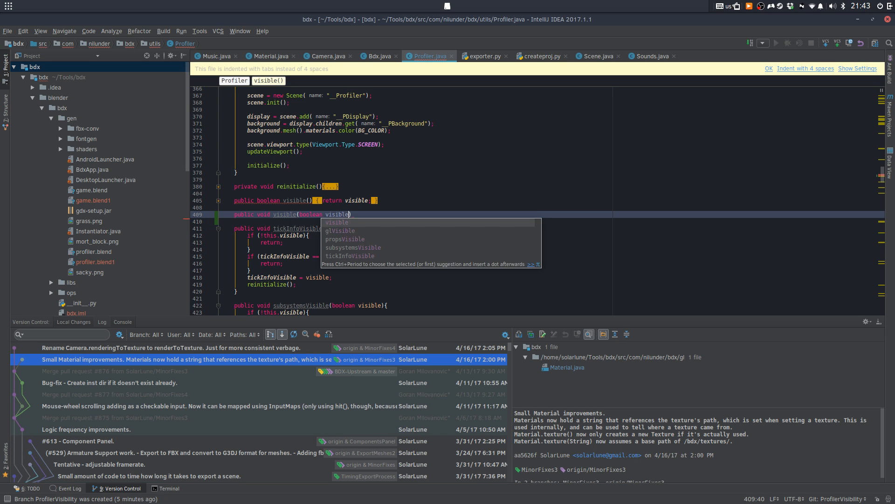
Give the visible(boolean visible) method a body that assigns this.visible = visible, and collapse the method
type(") {")
key("Return")
type("this.vi")
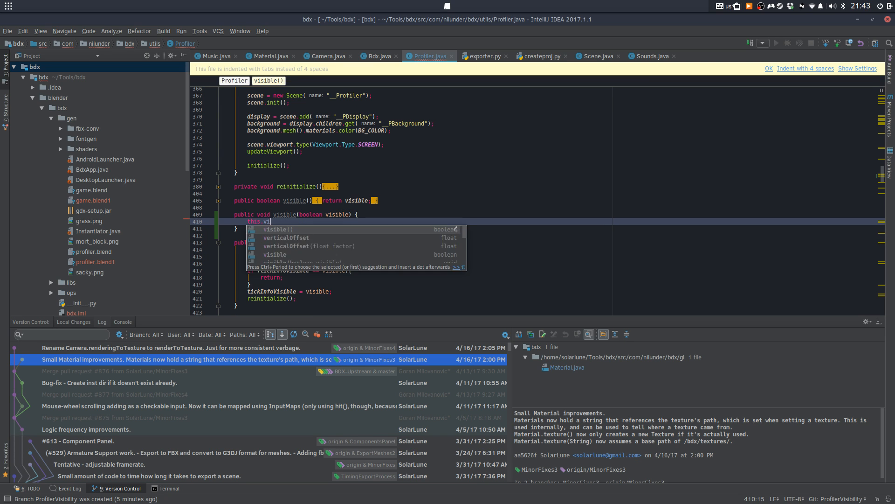
key("Return")
key("BackSpace")
key("BackSpace")
type("= visible;")
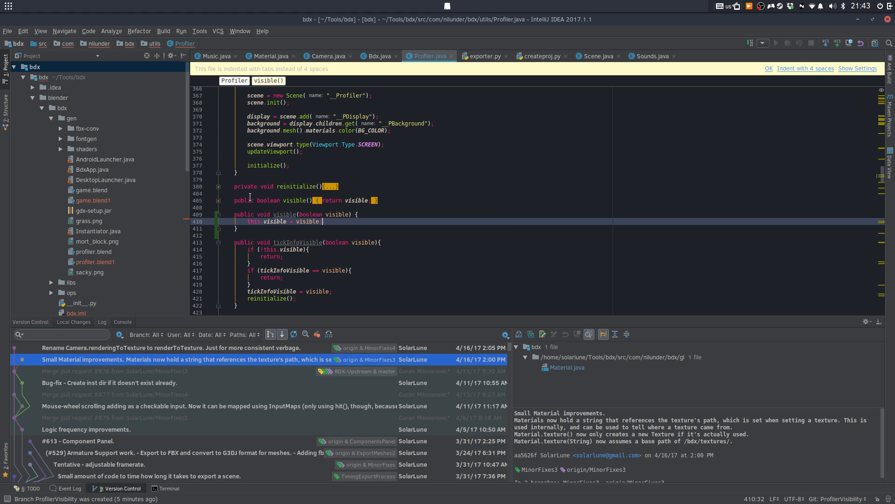
left_click(218, 215)
left_click(303, 186)
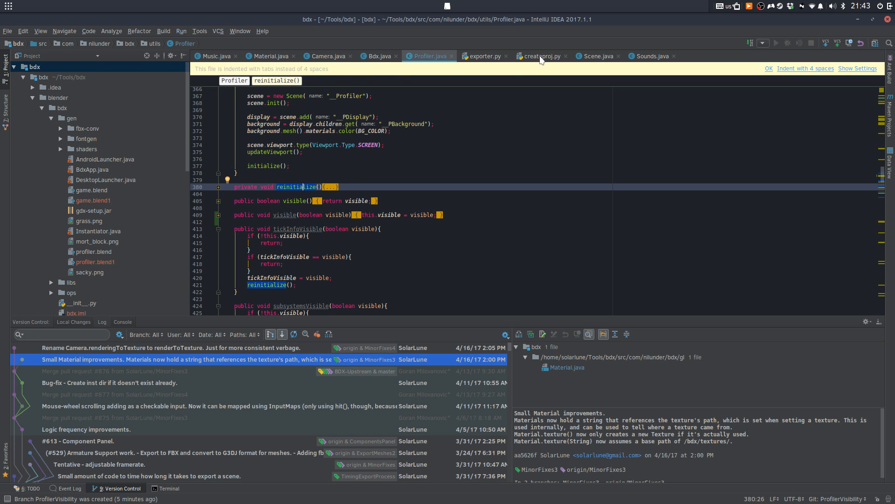
In Scene.java's init(), copy the Bdx.profiler.init() call onto its own unconditional line above the framerateProfile check
left_click(593, 56)
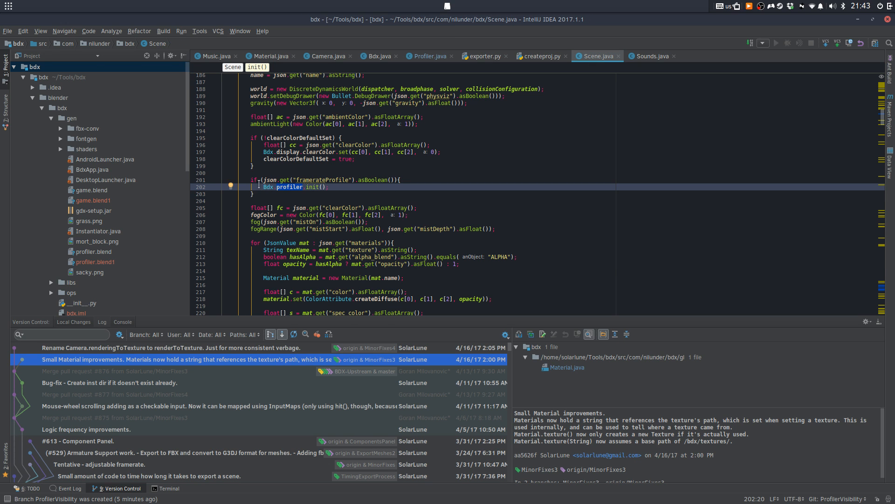
left_click_drag(263, 187, 330, 187)
key("ctrl+c")
left_click(322, 172)
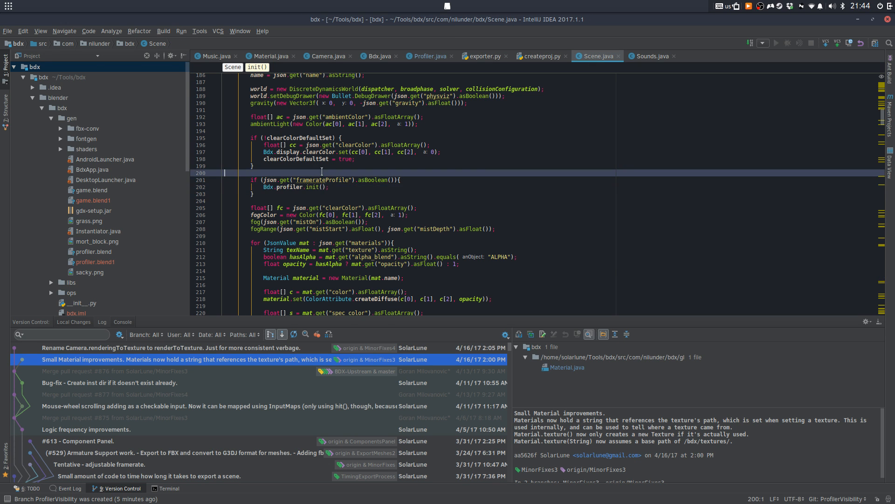
key("Return")
key("Return")
key("Return")
key("BackSpace")
key("Up")
key("ctrl+v")
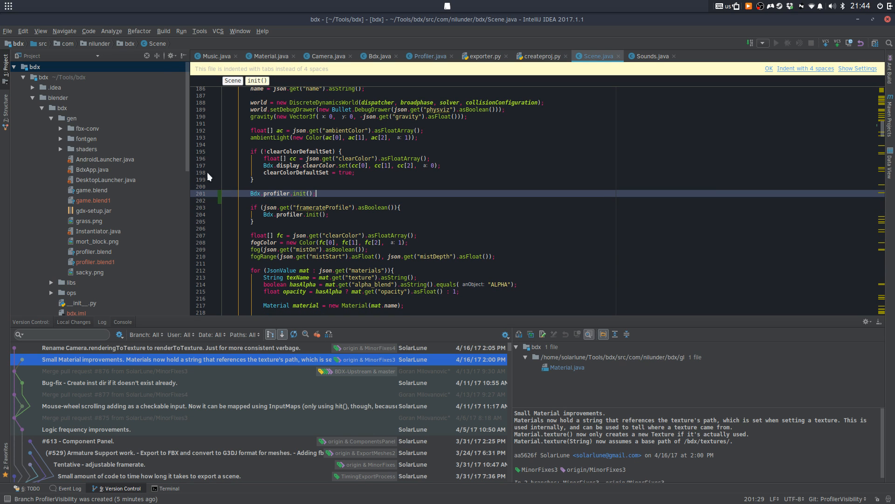
Check what Profiler's init() method does, and remove the unconditional Bdx.profiler.init() line from Scene.java
left_click(300, 193, "ctrl")
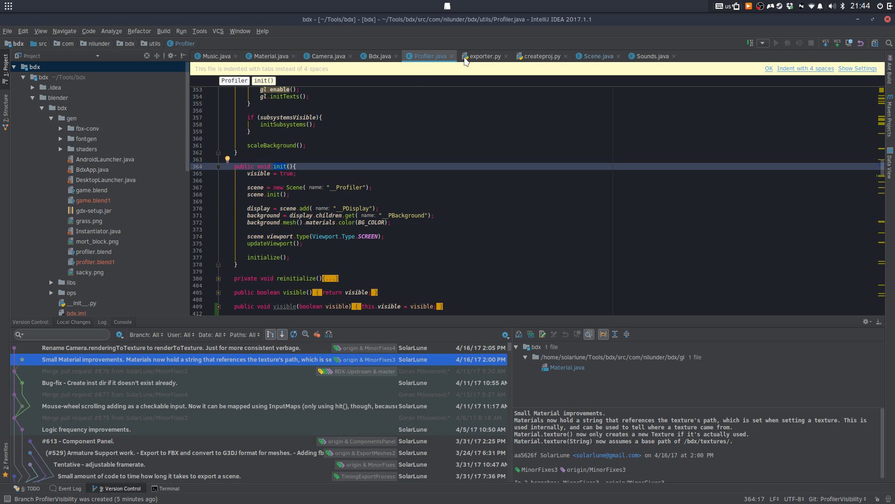
left_click(597, 56)
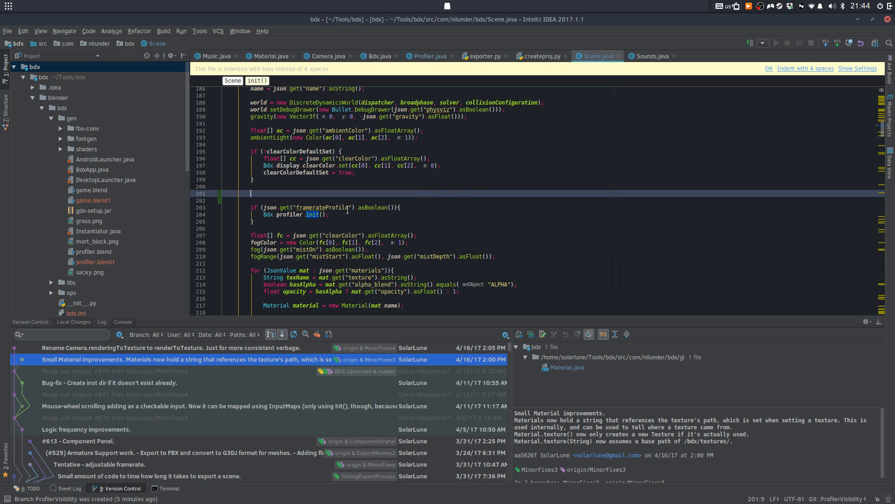
key("ctrl+y")
key("ctrl+y")
left_click(360, 203)
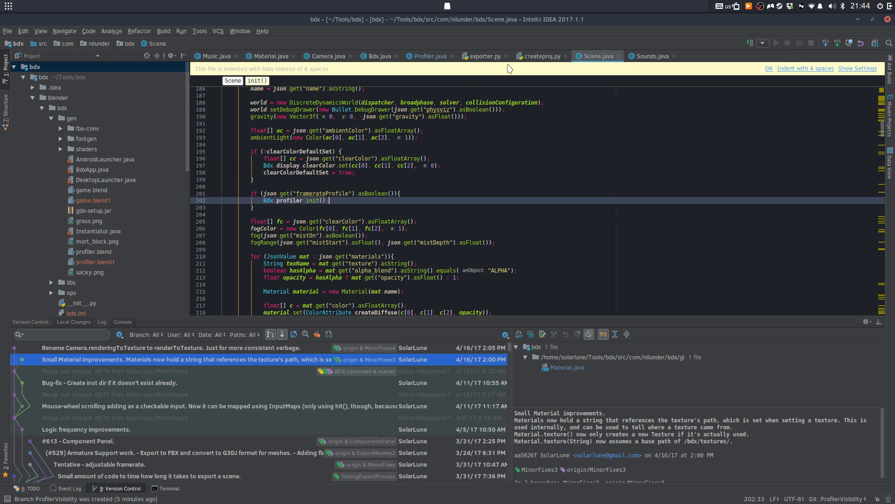
In Profiler.java's visible(boolean visible) setter, call initialize() after the assignment if visible && scene == null
left_click(417, 55)
left_click(376, 56)
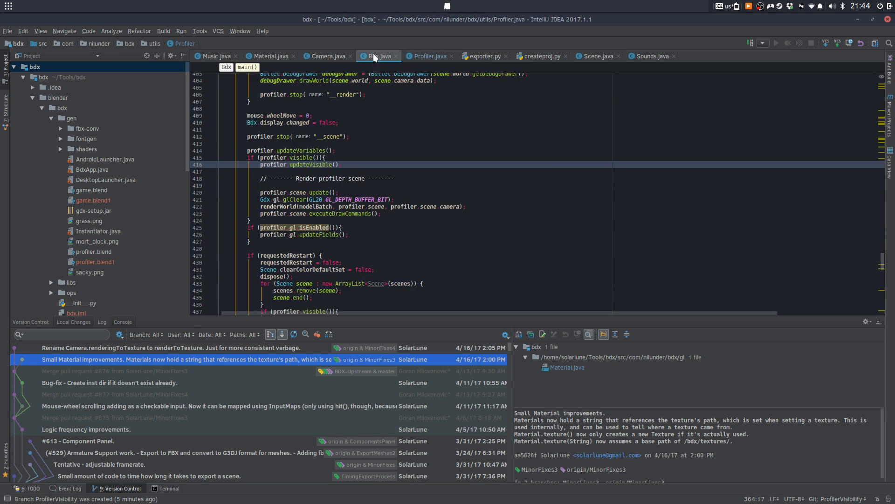
key("ctrl+Tab")
left_click(333, 195)
key("ctrl+z")
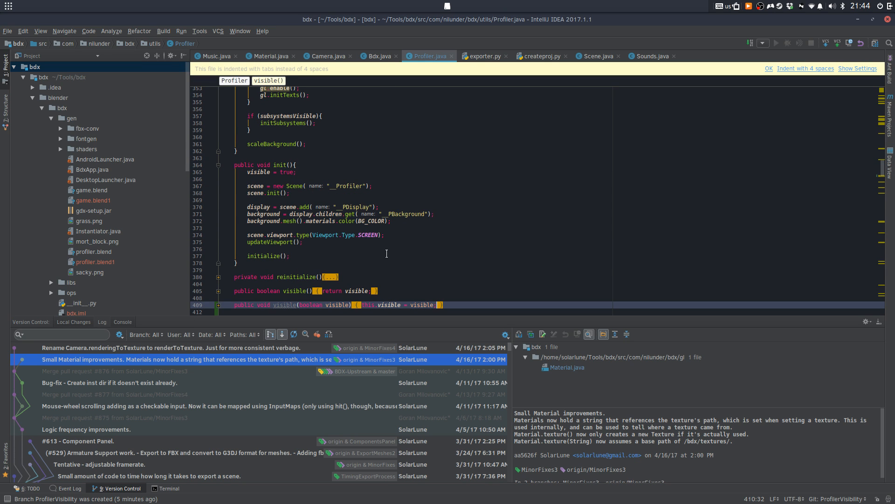
left_click(217, 306)
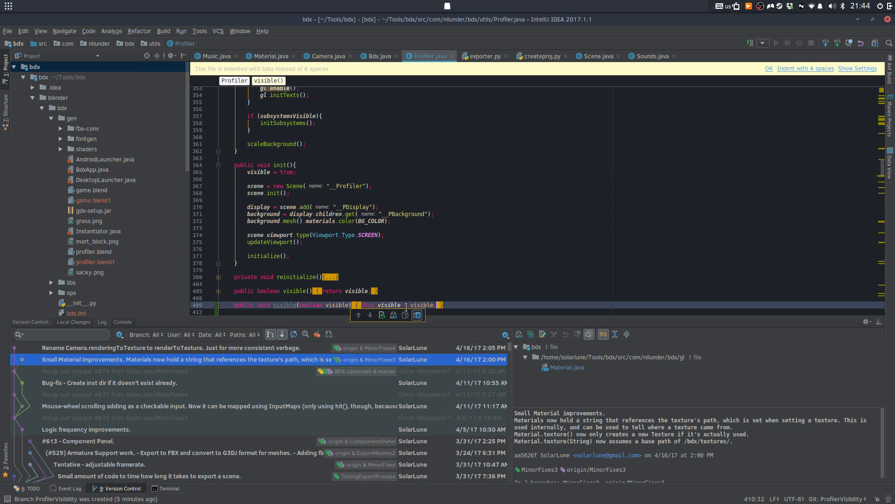
left_click(218, 305)
type(";")
key("Return")
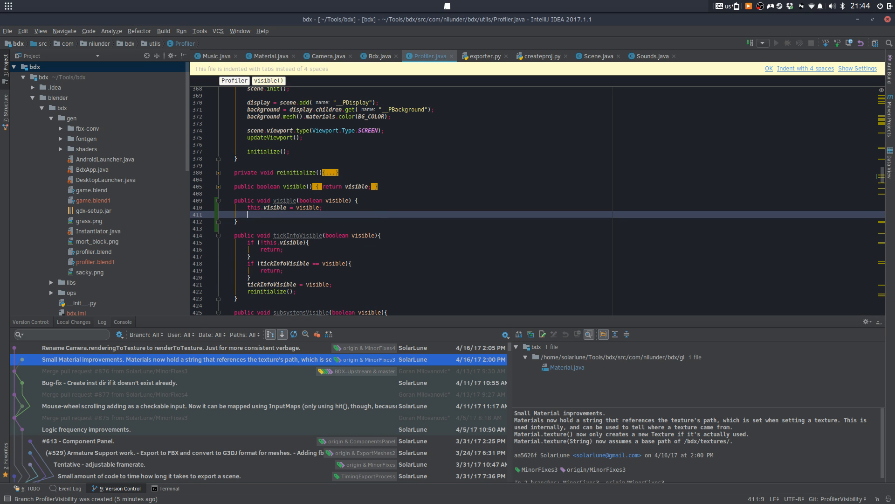
type("if (visible && ")
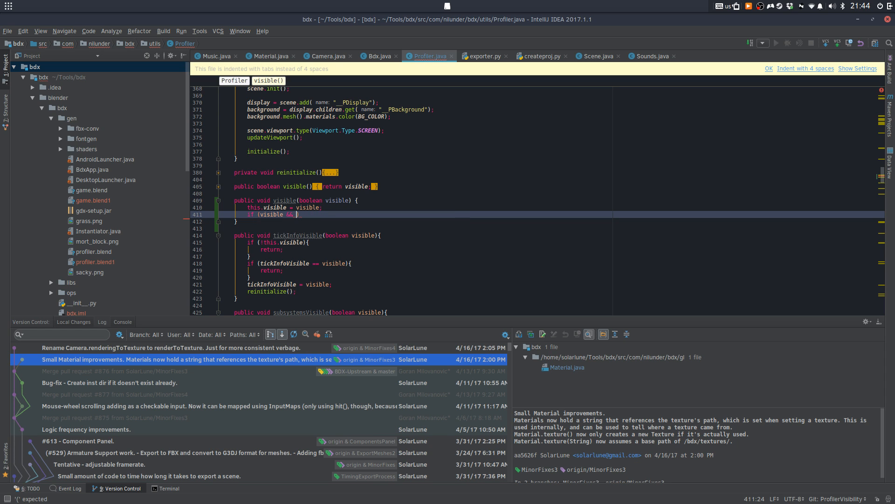
type("scene == null")
key("Return")
type("initi")
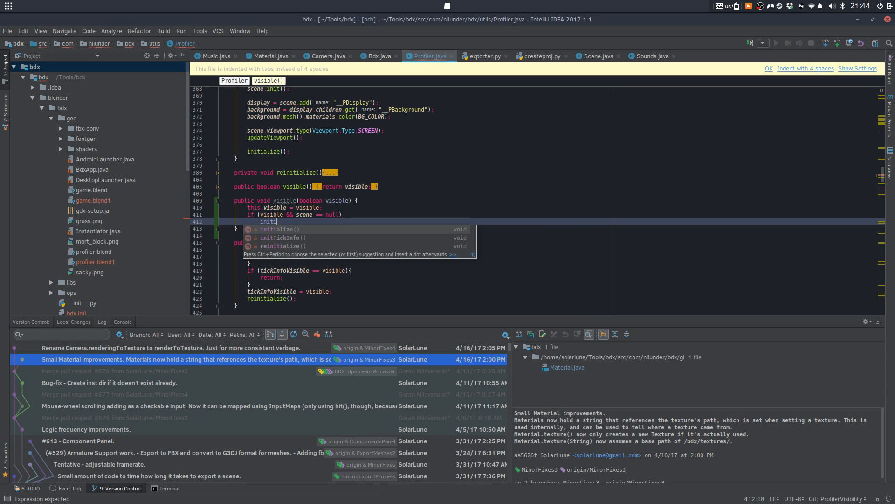
key("Escape")
key("Return")
key("BackSpace")
key("ctrl+space")
key("Return")
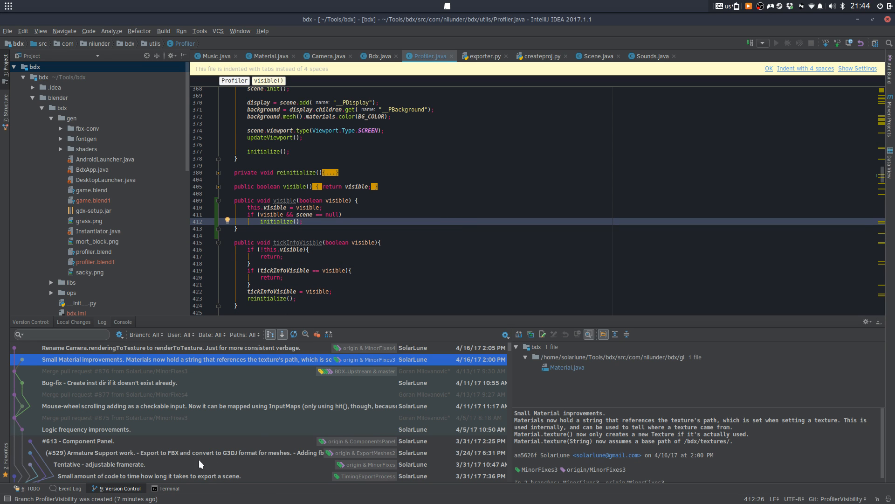
Rebuild BDX from the terminal by running ant clean followed by ant
left_click(159, 488)
type("clean")
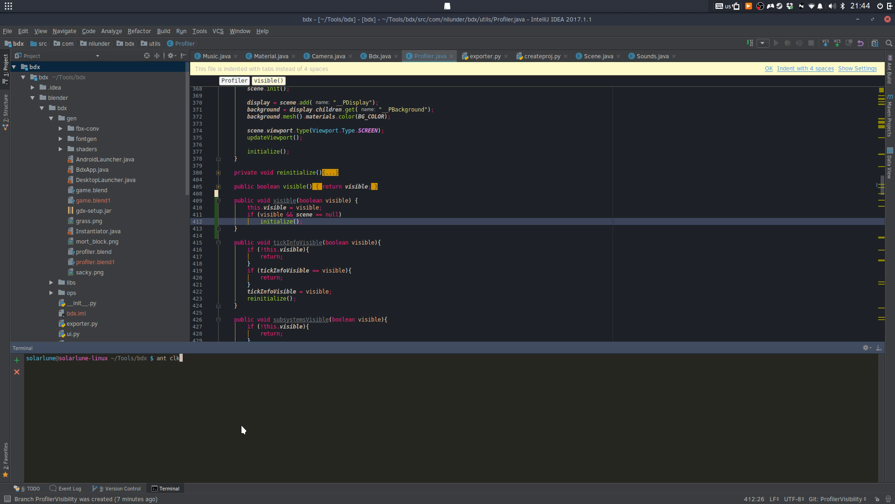
key("Return")
type("ant")
key("Return")
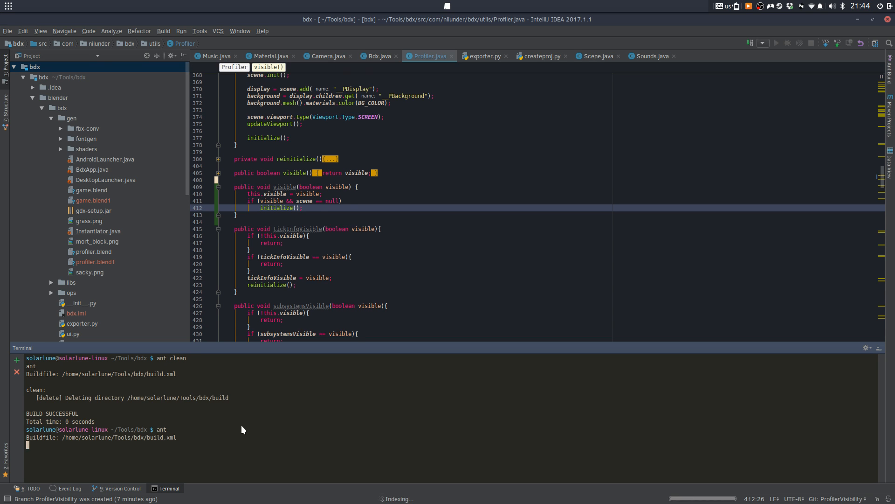
mouse_move(322, 502)
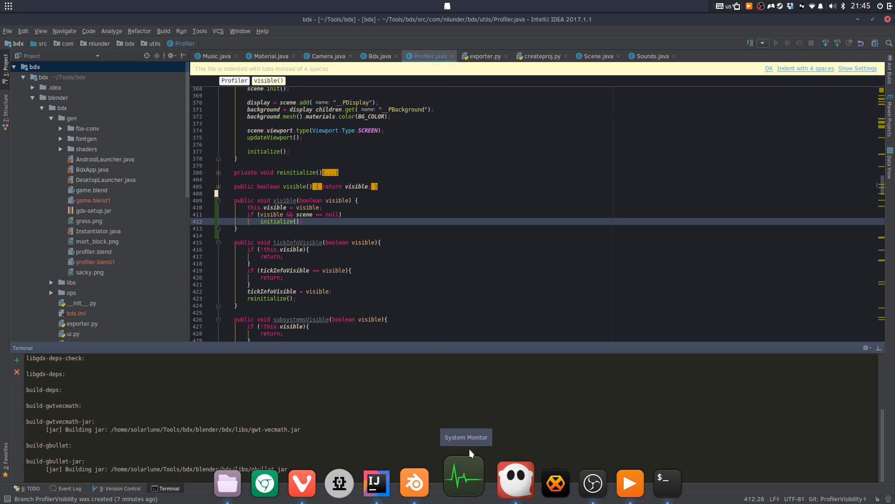
Examine the other visibility setters in Profiler.java and follow their reinitialize() call to its definition
scroll(385, 300, "down", 15)
scroll(364, 278, "down", 5)
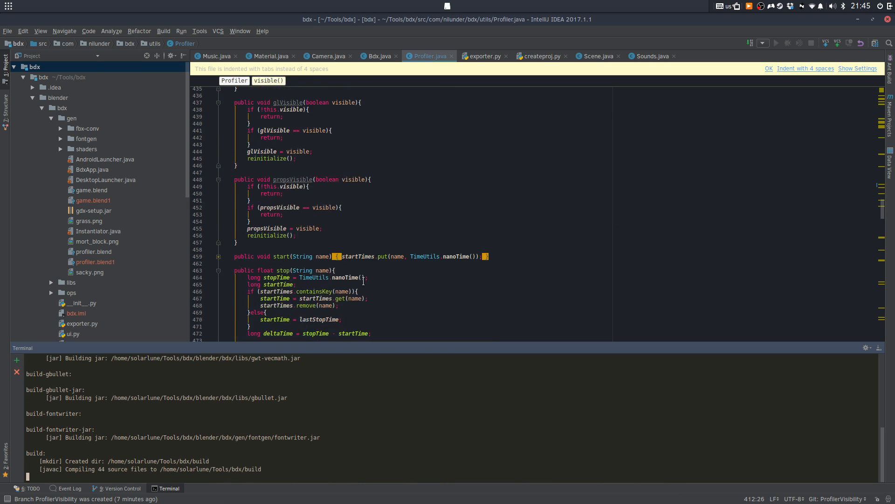
scroll(363, 281, "up", 2)
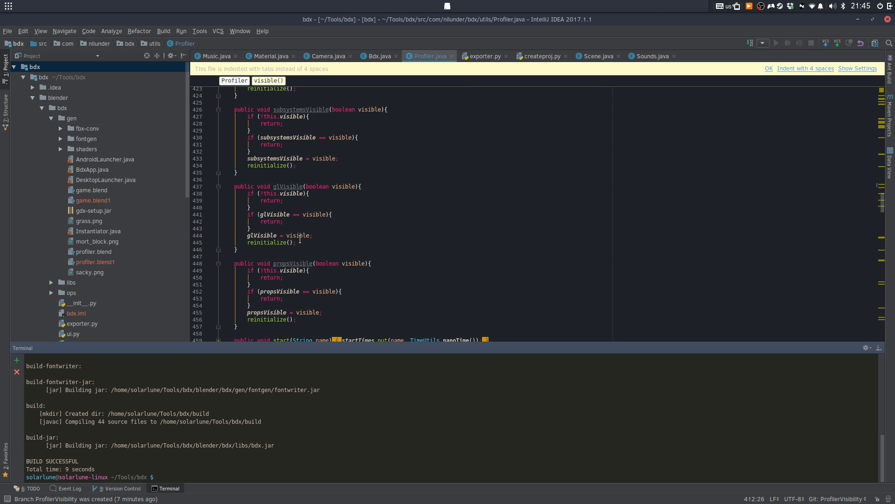
scroll(300, 239, "up", 8)
left_click(273, 261)
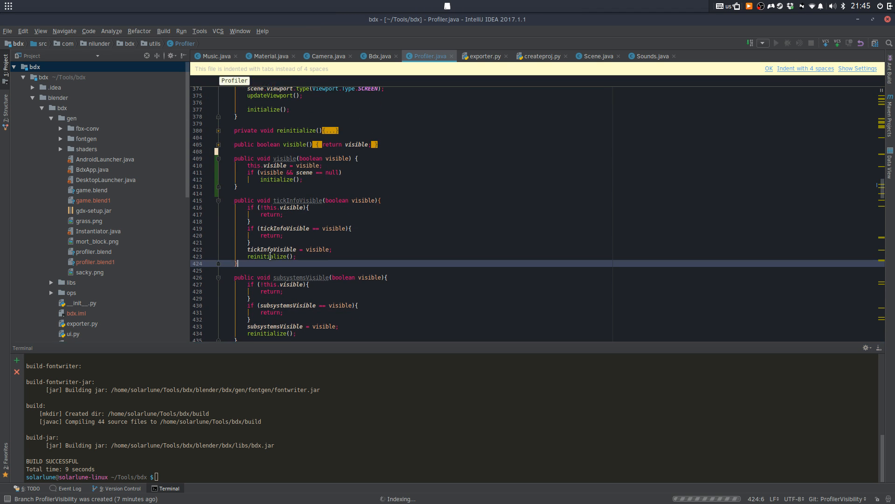
left_click(270, 256, "ctrl")
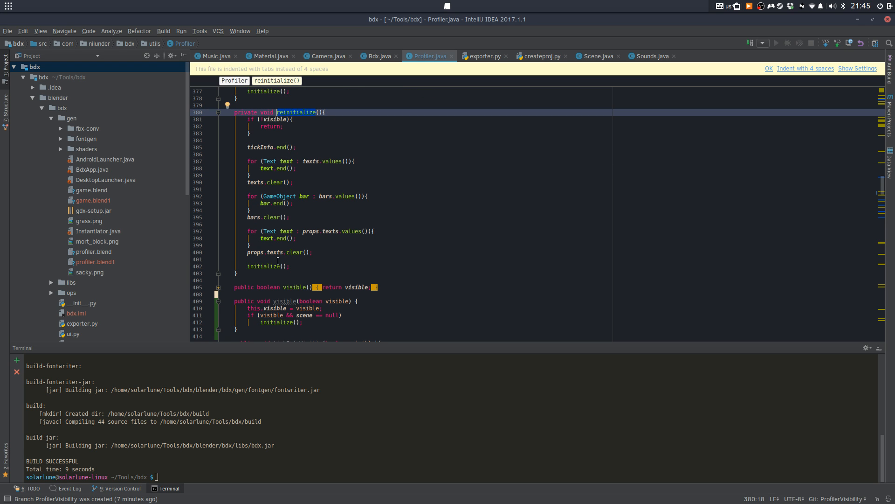
scroll(278, 260, "down", 2)
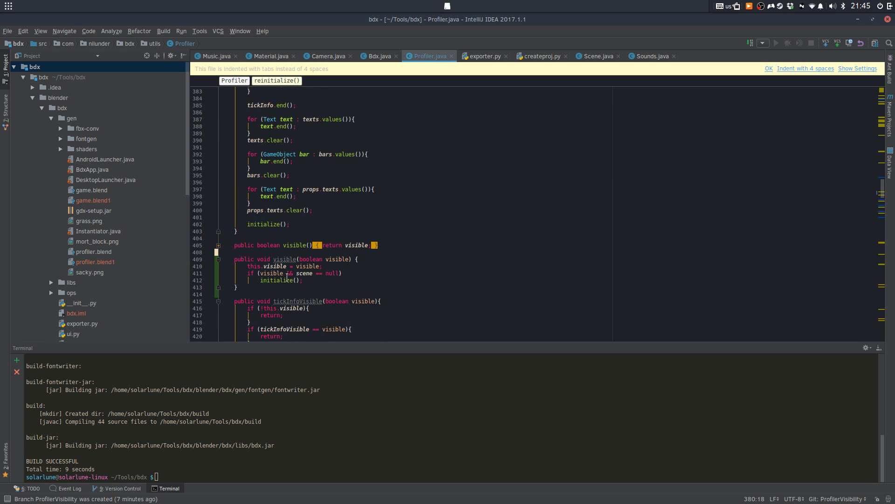
At the start of the visible(boolean visible) setter, add if (visible && !this.visible) calling reinitialize()
left_click(327, 266)
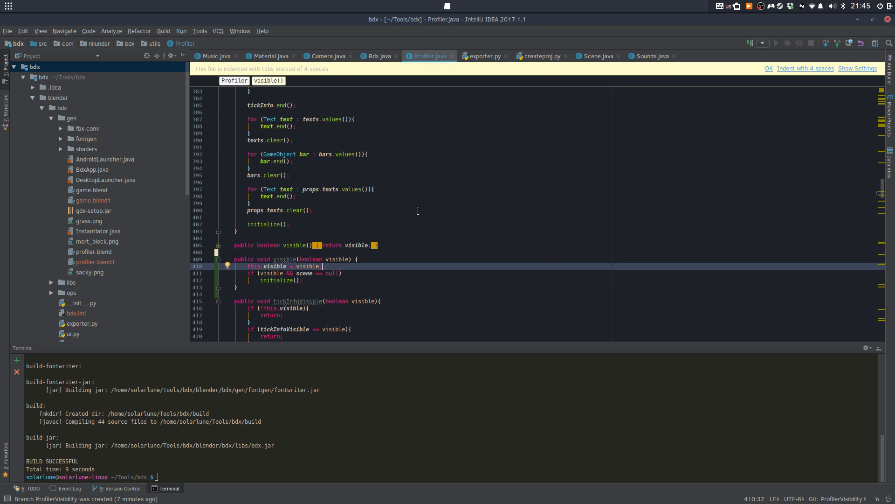
key("ctrl+alt+Return")
type("if (")
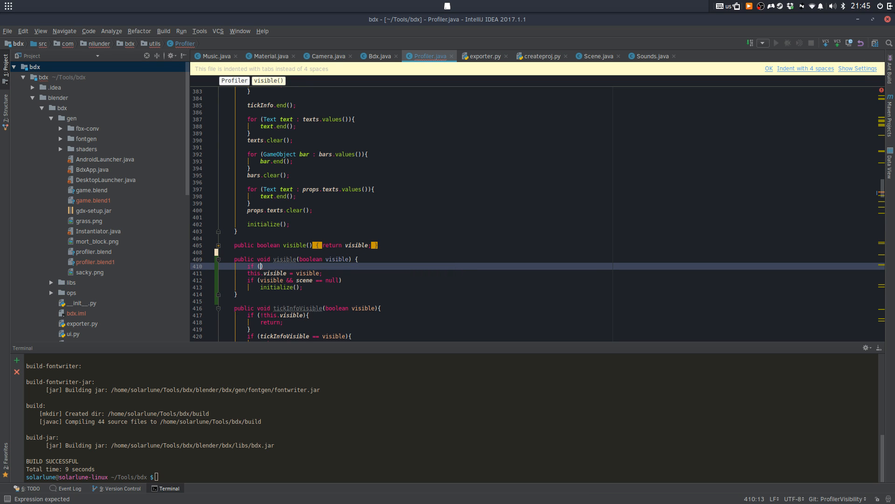
type("visible =")
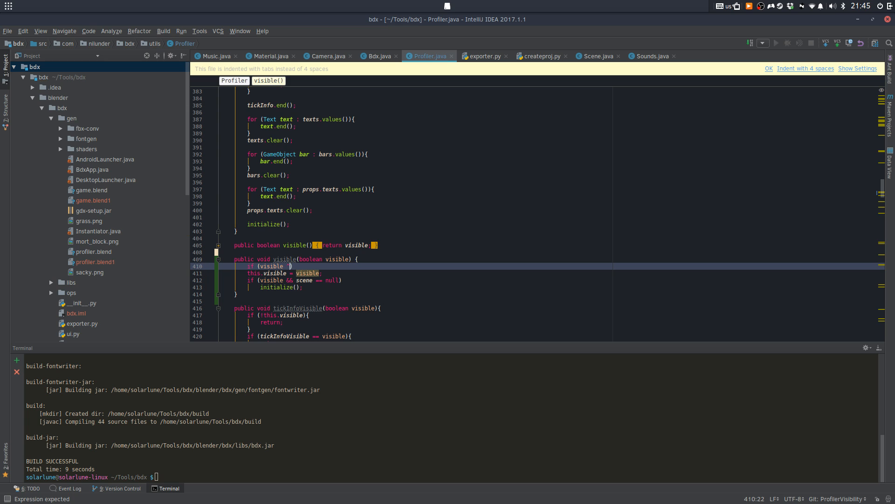
type("& !this.vi")
key("Down")
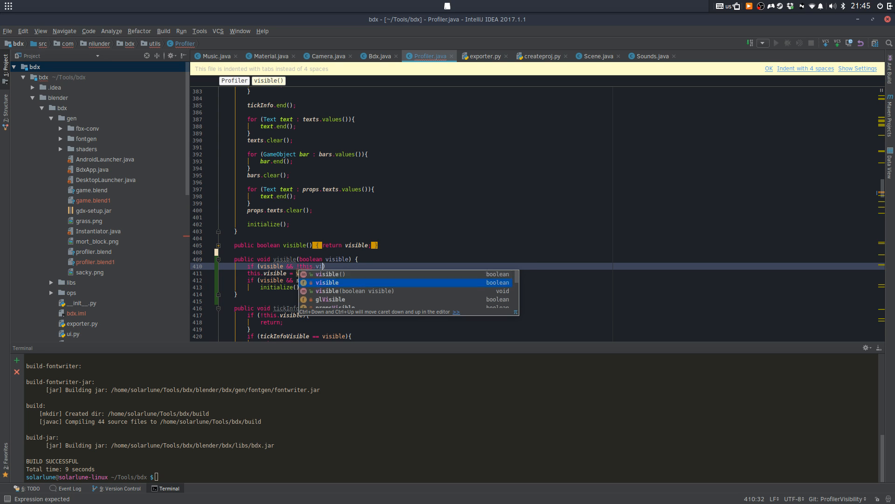
key("Return")
key("shift+Return")
type("rei")
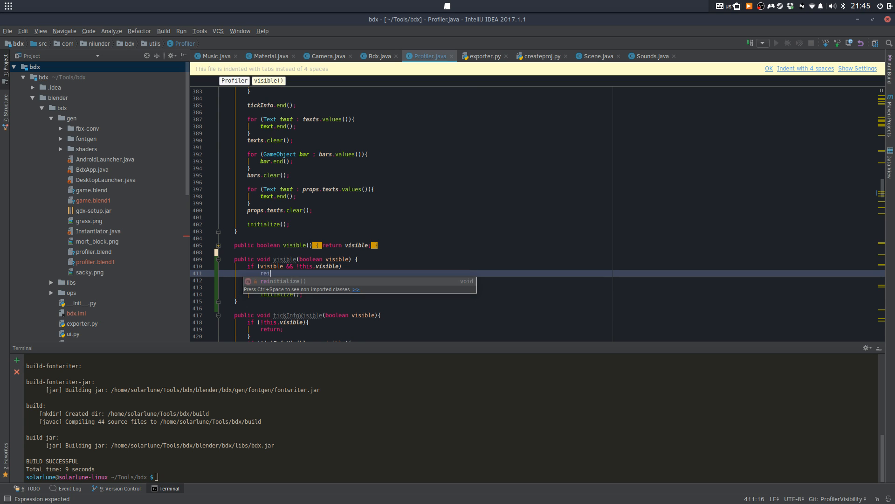
key("Return")
key("BackSpace")
type(";")
Delete the scene == null condition and its initialize() call from the end of the visible(boolean visible) setter
key("Down")
key("Down")
key("Down")
key("Up")
key("ctrl+y")
key("ctrl+y")
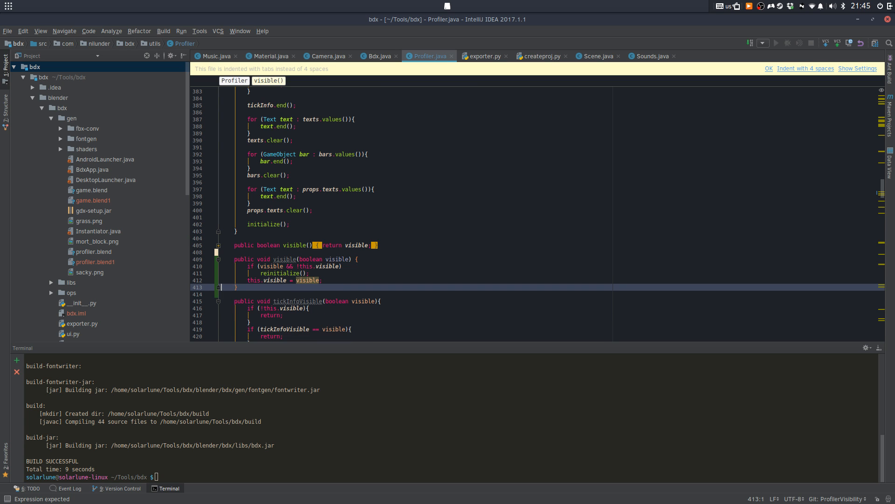
key("Up")
key("End")
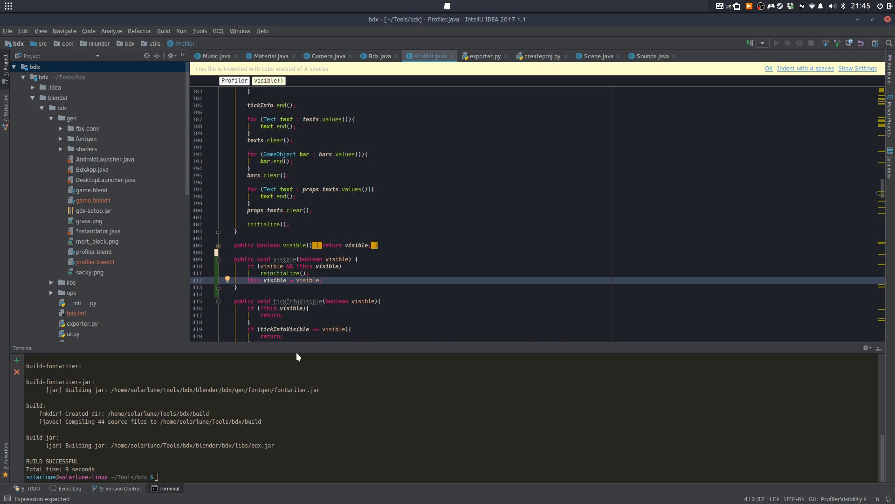
Rebuild BDX again from the terminal with ant clean and ant
scroll(261, 214, "up", 2)
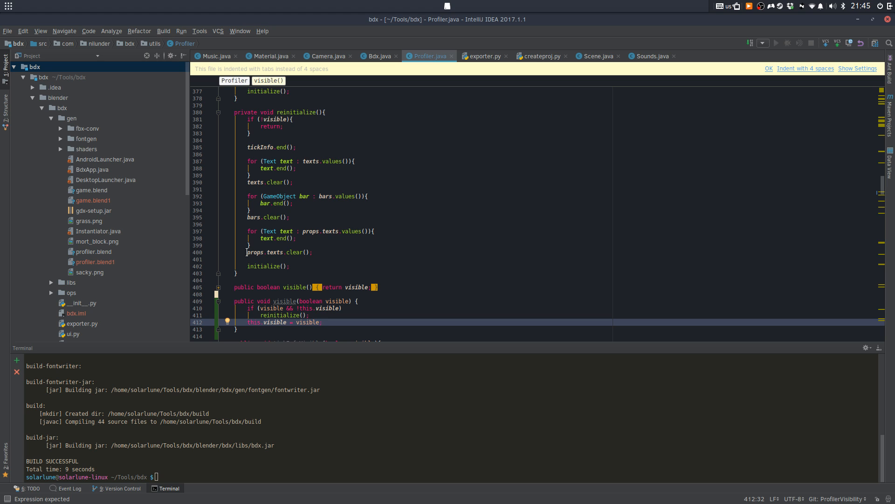
left_click(304, 405)
type("aan")
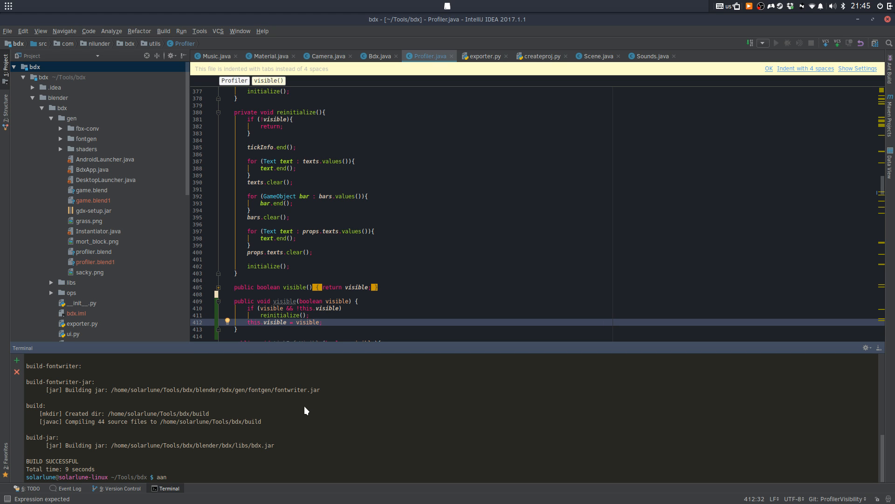
type(" clean")
key("Return")
type("ant")
key("Return")
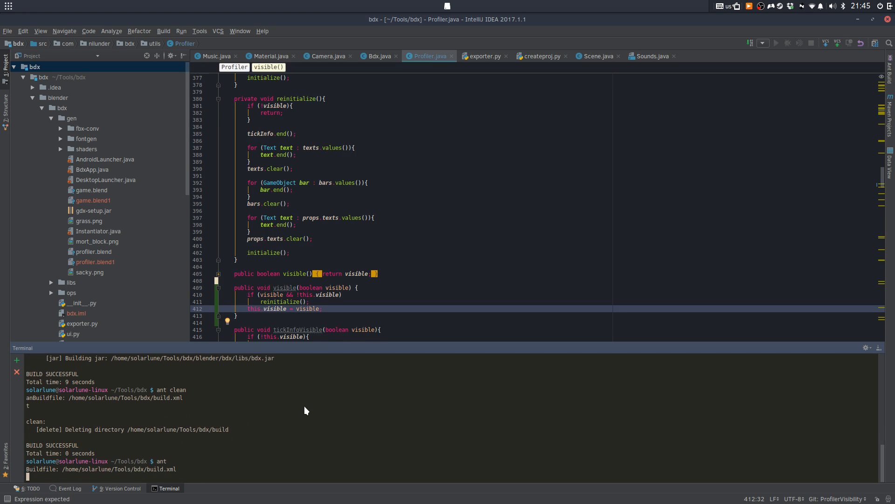
Switch to Blender, make the "c" key in Platform.java call Bdx.profiler.visible(!Bdx.profiler.visible()); and test the game
mouse_move(409, 492)
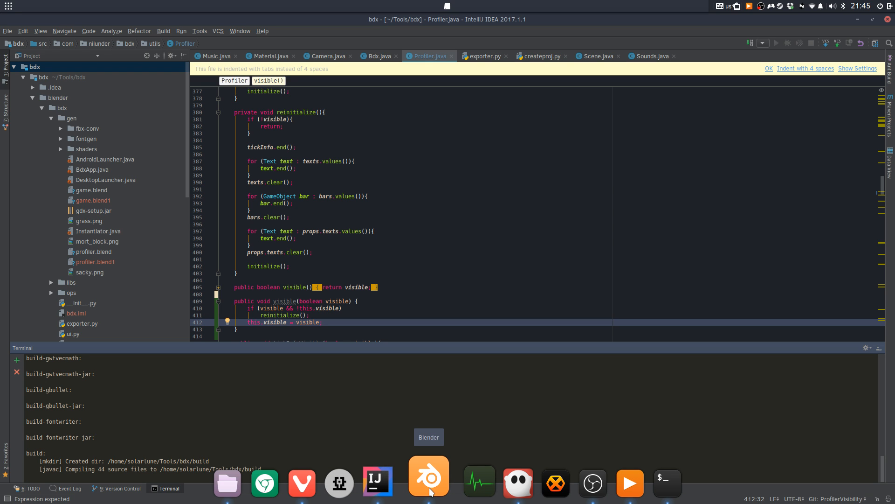
left_click(429, 485)
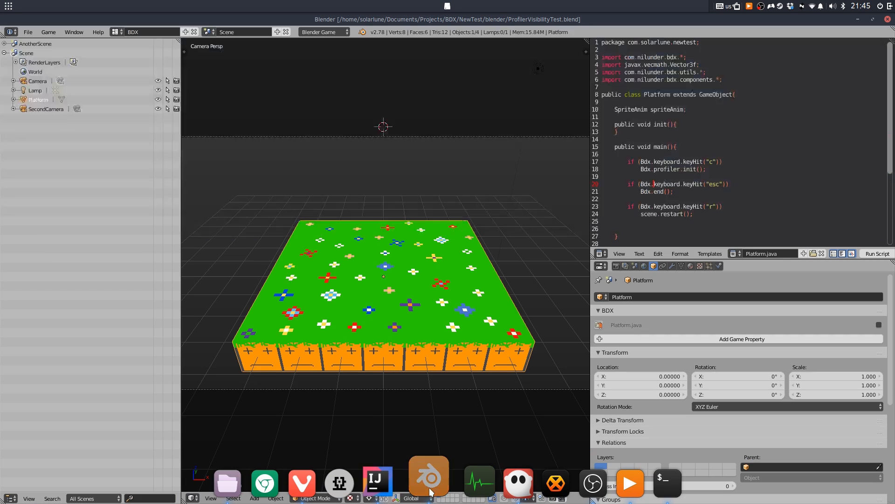
left_click(716, 169)
key("BackSpace")
key("BackSpace")
key("BackSpace")
key("BackSpace")
key("BackSpace")
key("BackSpace")
key("BackSpace")
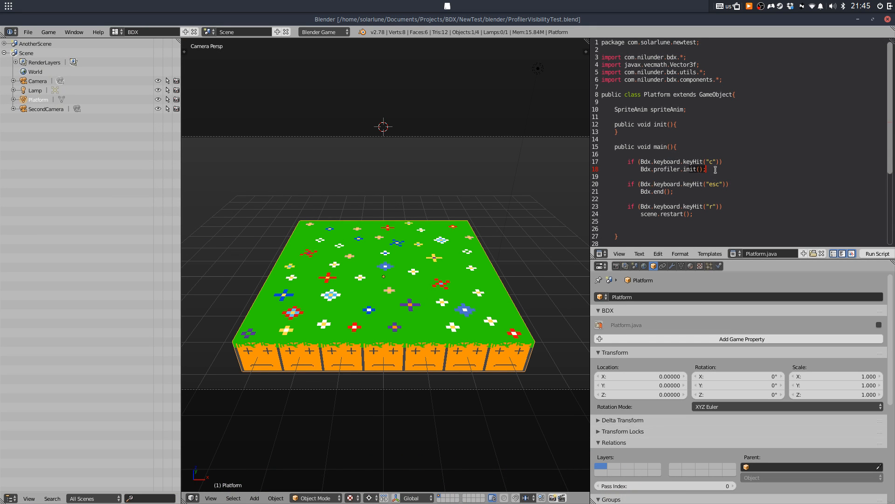
type("visible(!Bdx.profiler.visible());")
mouse_move(468, 502)
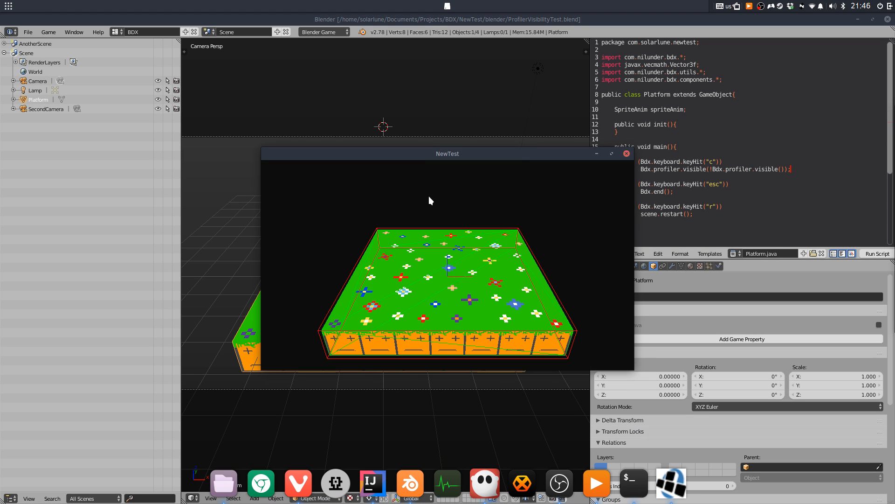
key("Escape")
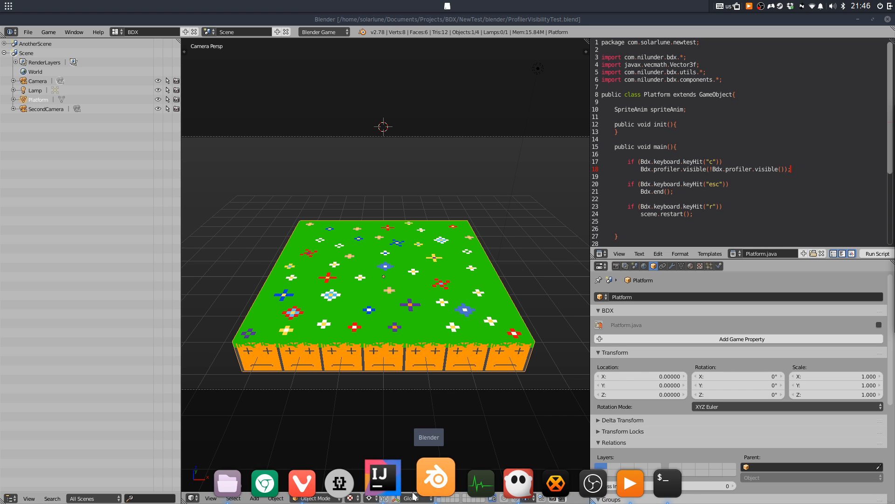
Switch to IntelliJ IDEA and enclose the reinitialize() call under if (visible && !this.visible) in braces
left_click(383, 480)
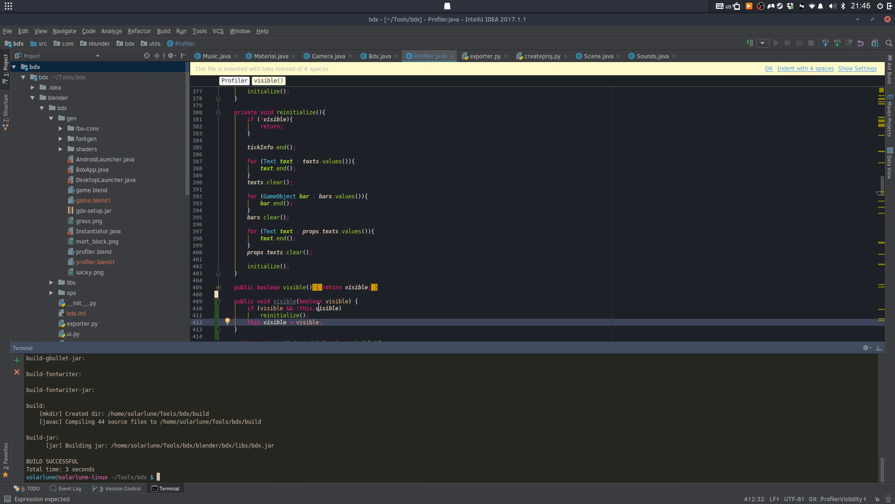
left_click(347, 308)
key("Up")
key("End")
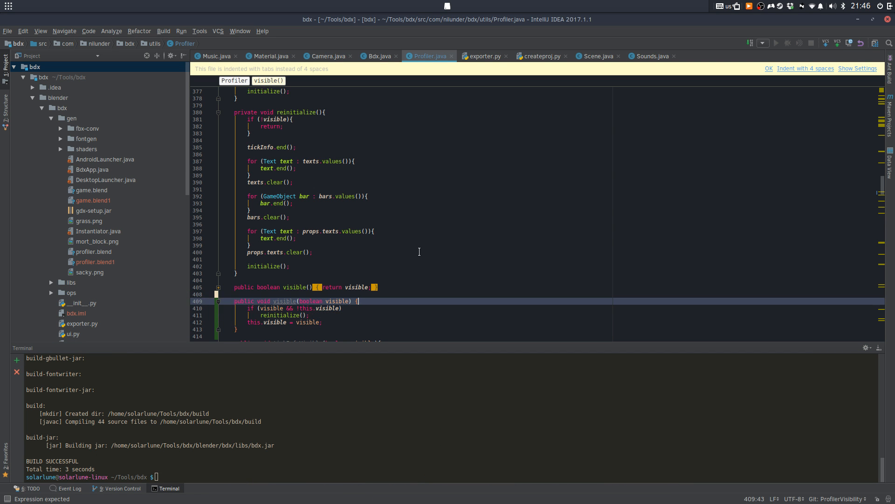
key("Down")
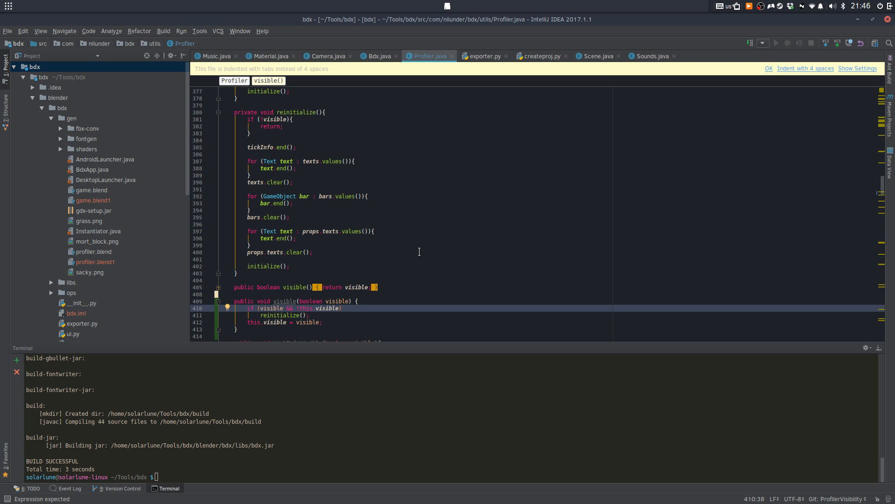
type("{")
key("Down")
key("Return")
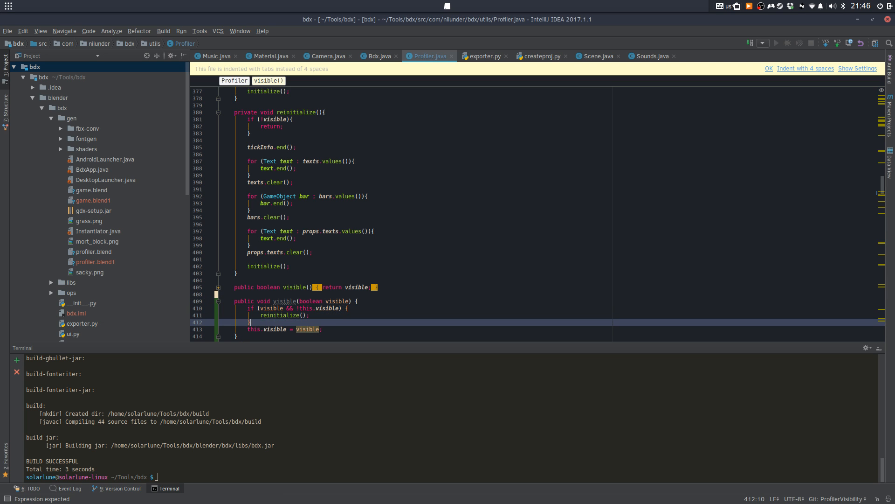
key("Up")
key("Up")
key("End")
key("Return")
scroll(409, 247, "down", 9)
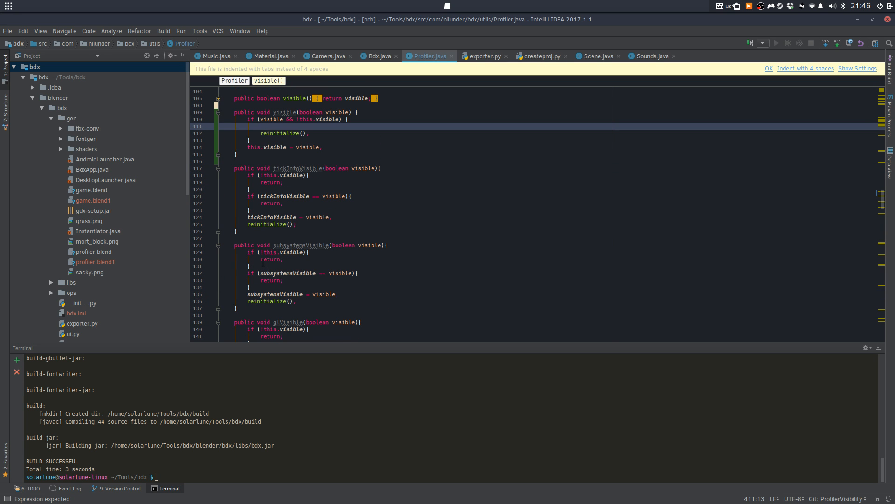
scroll(263, 262, "down", 3)
scroll(245, 203, "up", 6)
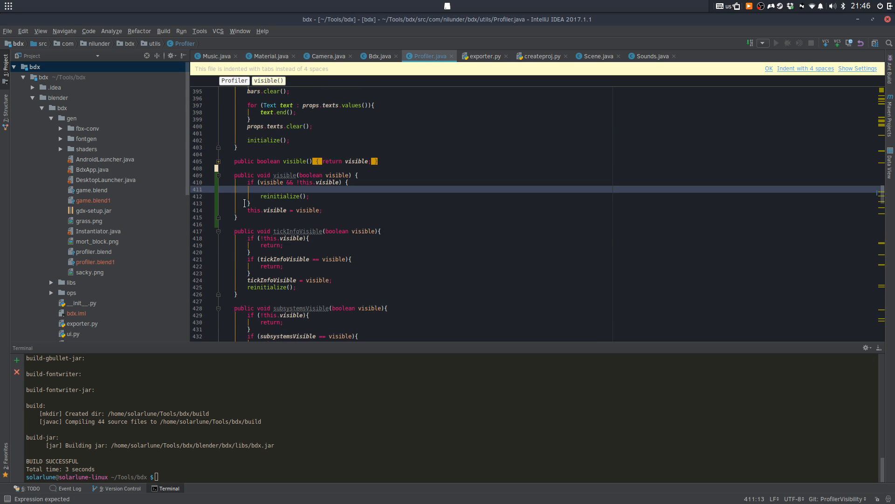
key("ctrl+y")
left_click(257, 196)
key("ctrl+y")
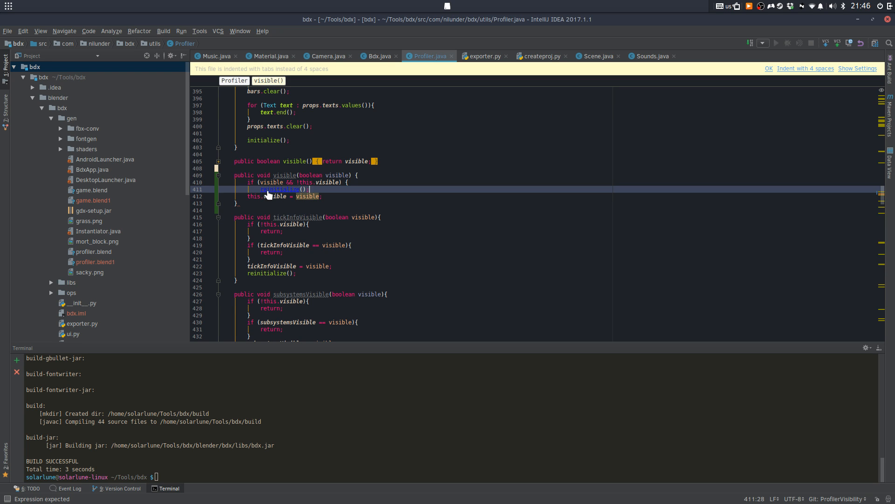
key("Up")
key("Up")
key("ctrl+shift+j")
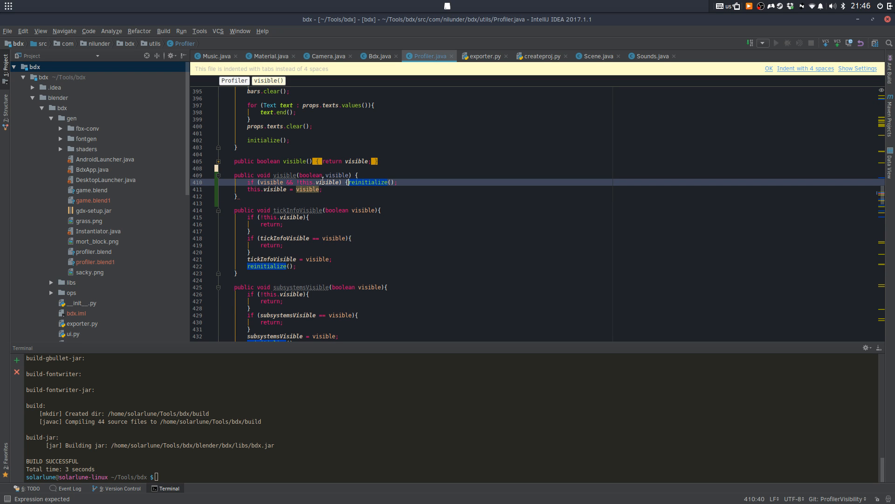
key("ctrl+z")
key("Up")
key("End")
key("BackSpace")
key("Down")
key("Down")
key("ctrl+Right")
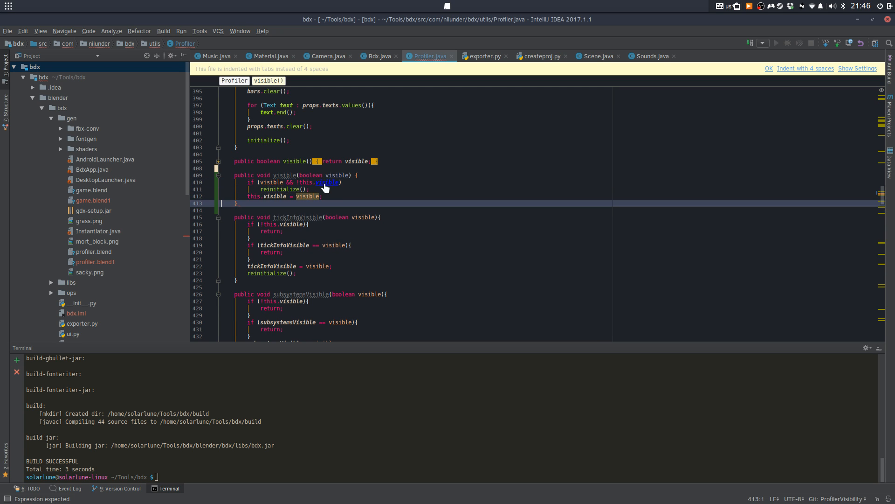
key("ctrl+z")
key("ctrl+shift+z")
key("ctrl+shift+z")
key("ctrl+shift+z")
key("ctrl+shift+z")
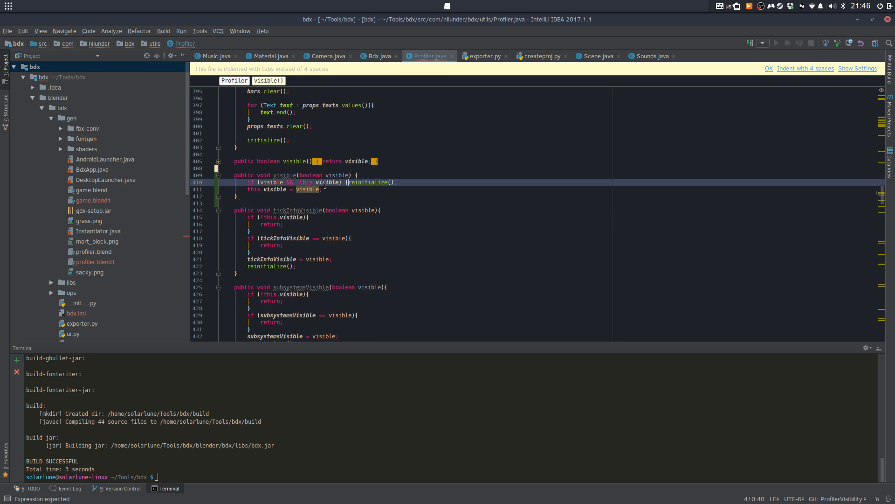
key("End")
key("Return")
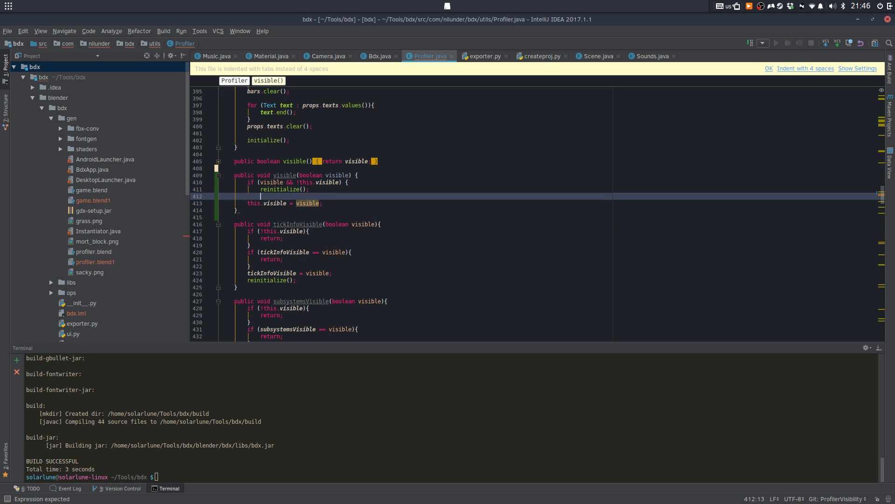
type("}")
Inside the visible setter's if block, add if (scene == null) calling initialize(); above the reinitialize() call
key("Up")
key("Up")
key("End")
key("Return")
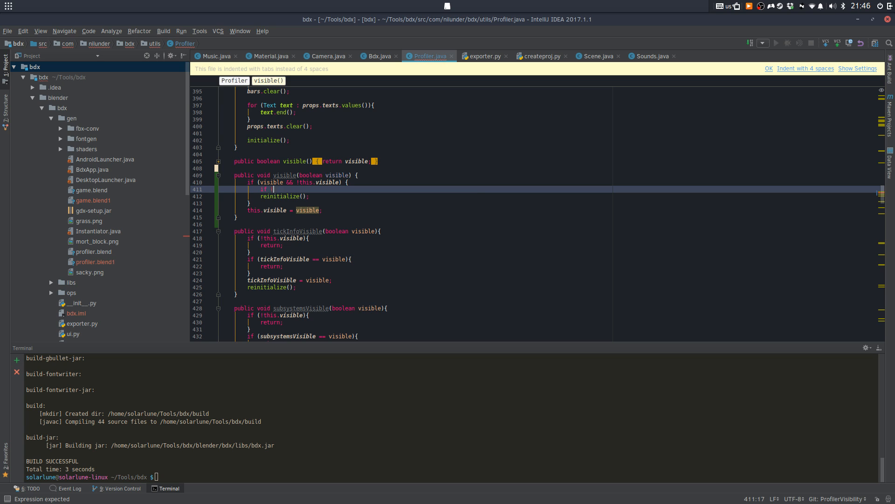
type("visible")
key("BackSpace")
key("BackSpace")
key("BackSpace")
key("BackSpace")
key("BackSpace")
key("BackSpace")
type("scene.")
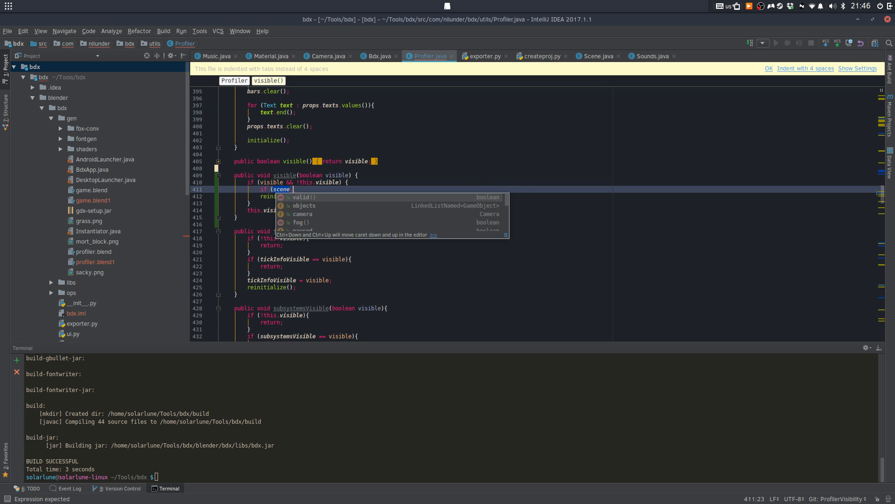
key("BackSpace")
type("== null)")
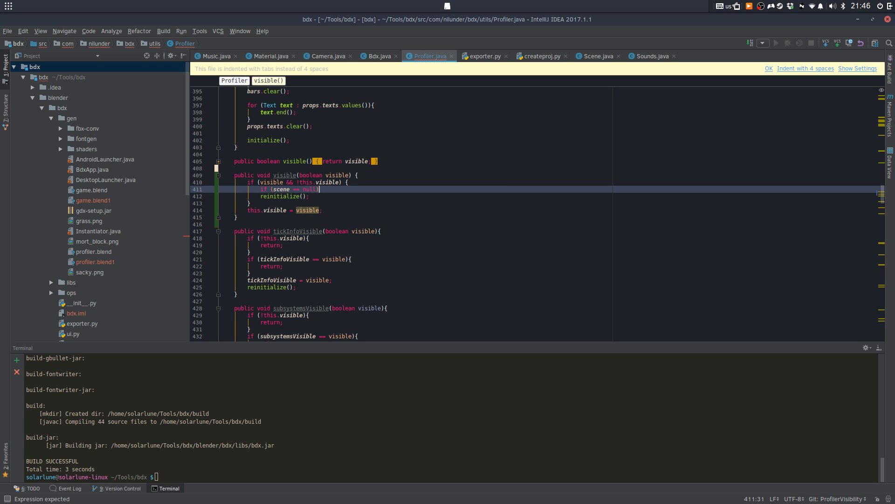
key("Return")
type("initialize();")
key("Return")
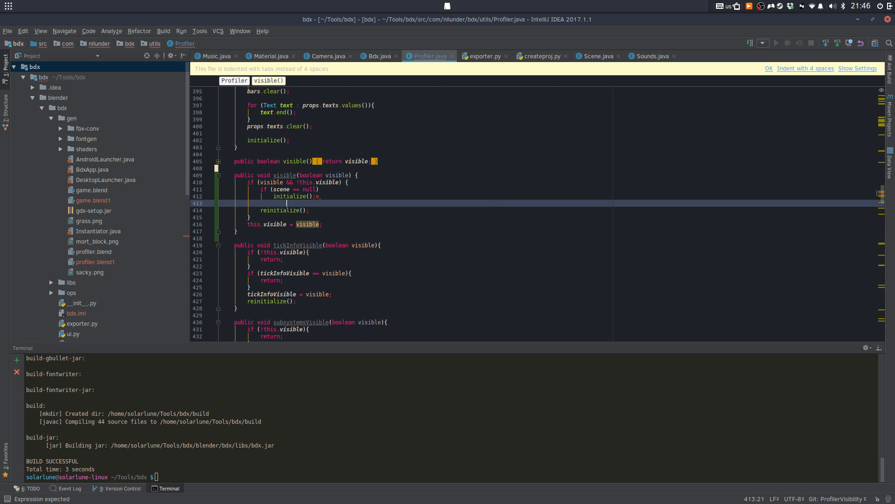
Make the indented reinitialize() call the else branch of the scene == null check
key("BackSpace")
key("Return")
type("else")
key("Down")
key("Home")
key("Tab")
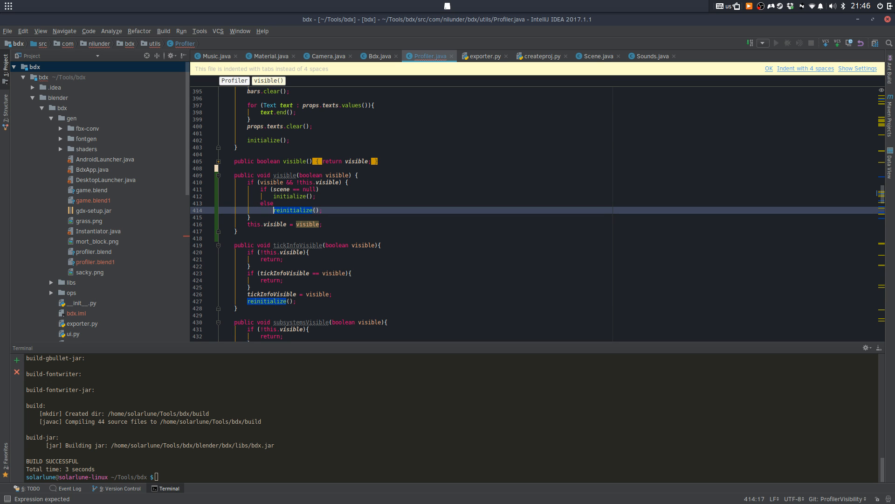
Examine the body of the reinitialize() method above the visible setter
scroll(288, 166, "up", 6)
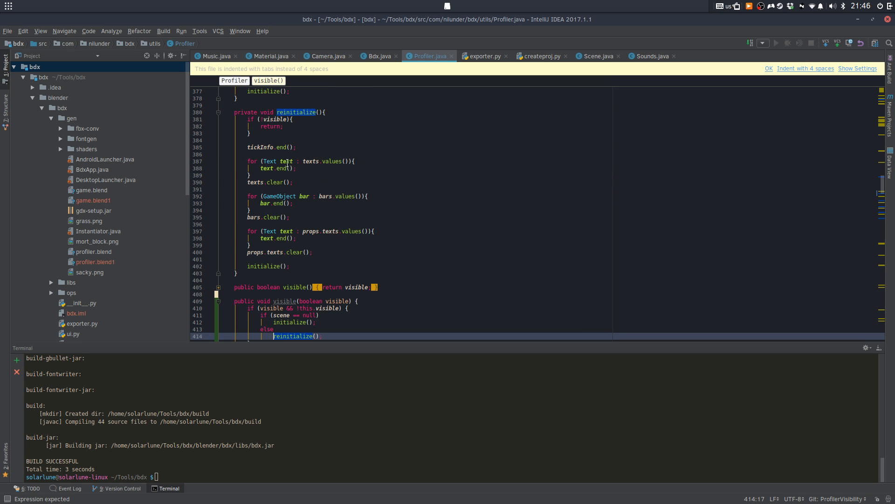
scroll(287, 163, "down", 4)
scroll(289, 163, "up", 2)
left_click(295, 160)
scroll(290, 175, "up", 2)
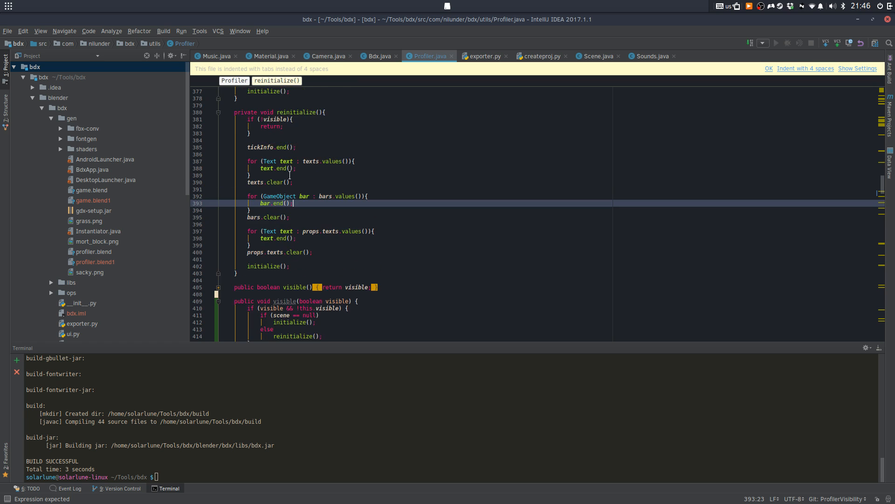
scroll(289, 175, "up", 1)
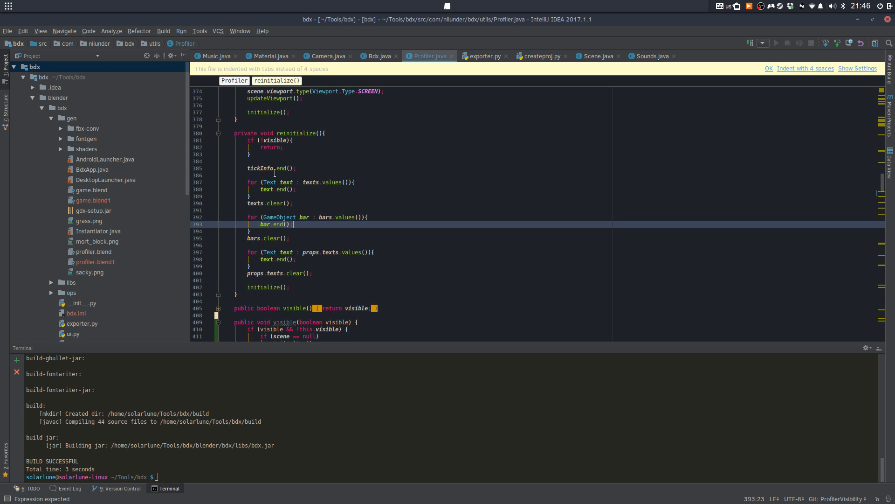
scroll(280, 252, "down", 1)
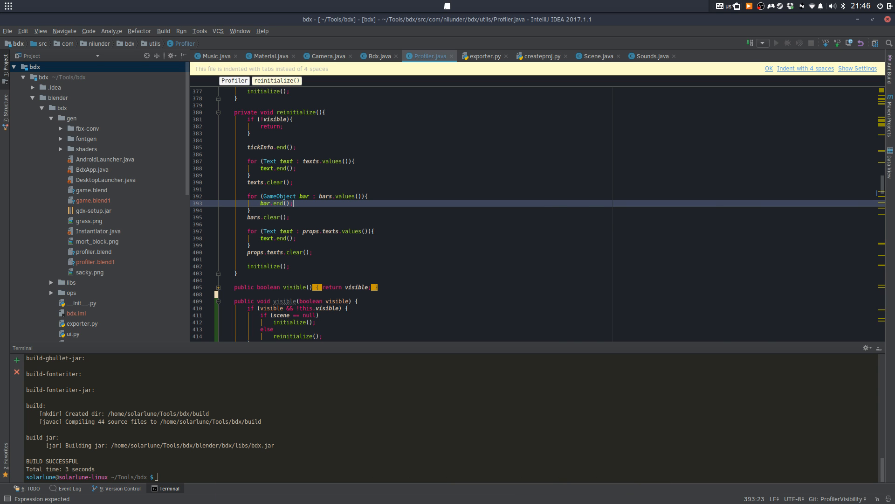
Place the game's terminal output beside the code and examine the traced updateTickInfo() method and the visibility setters in Profiler.java
left_click_drag(894, 149, 685, 205)
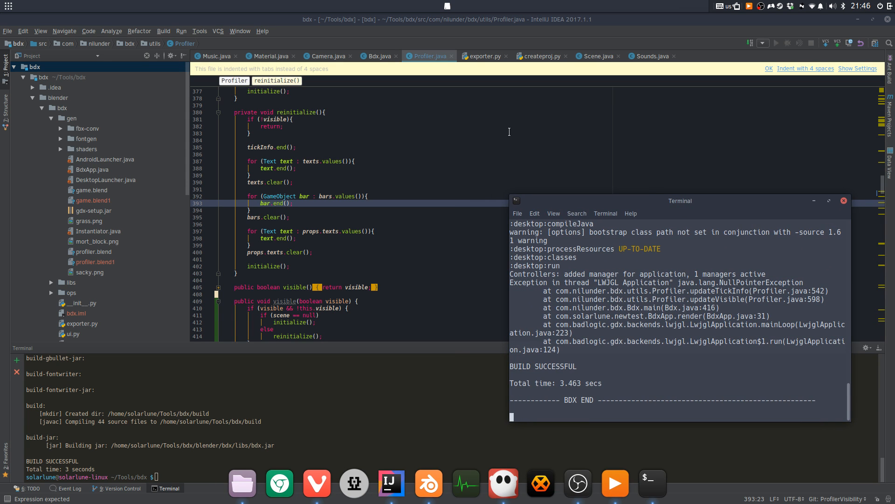
scroll(333, 182, "down", 2)
scroll(326, 187, "down", 10)
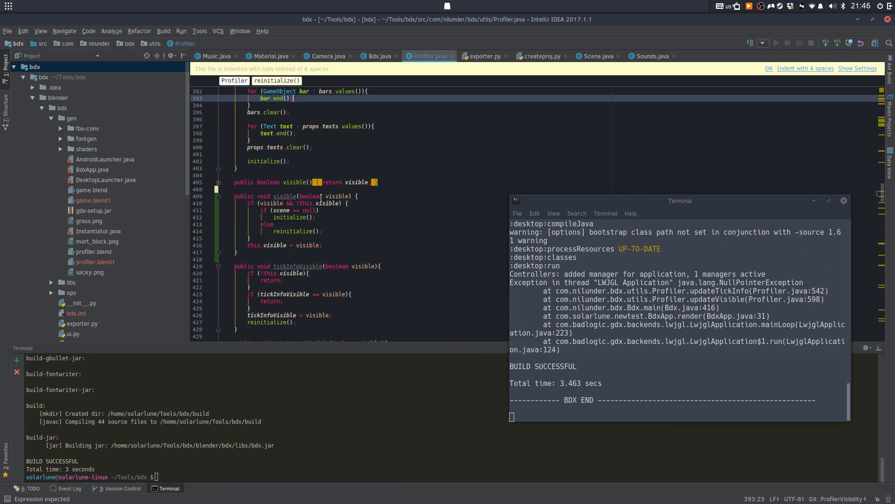
scroll(316, 191, "down", 20)
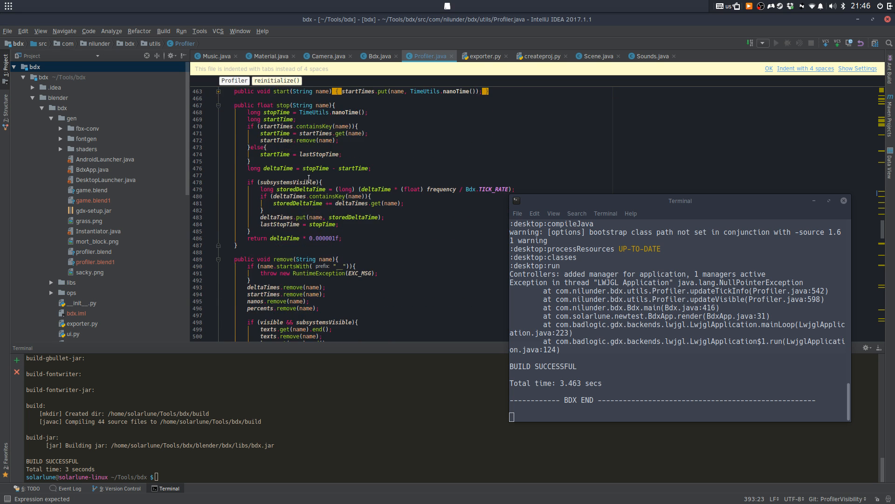
scroll(299, 176, "down", 12)
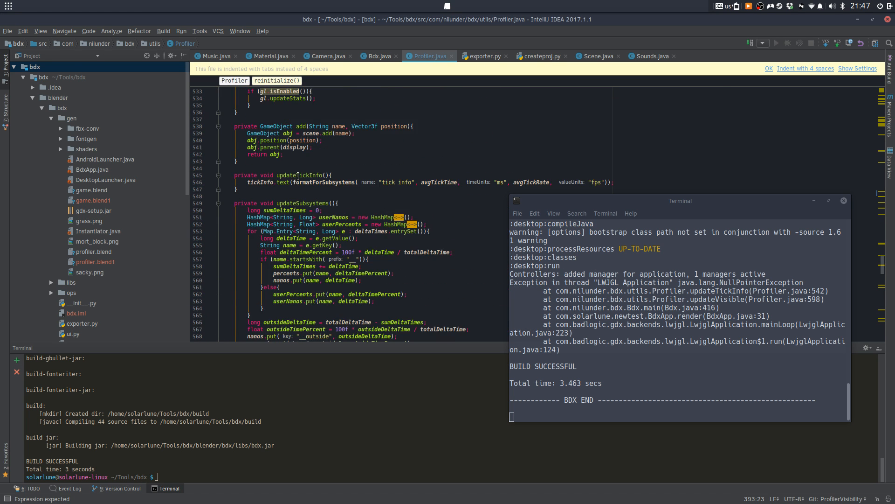
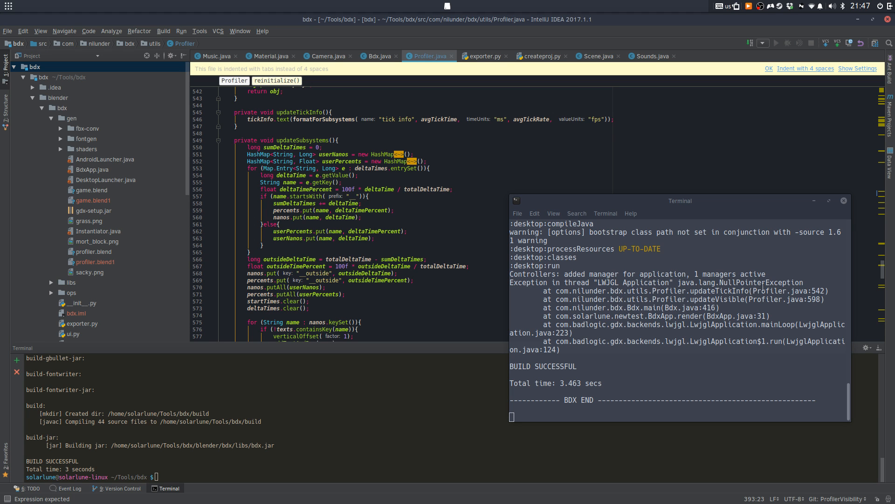
scroll(360, 190, "up", 20)
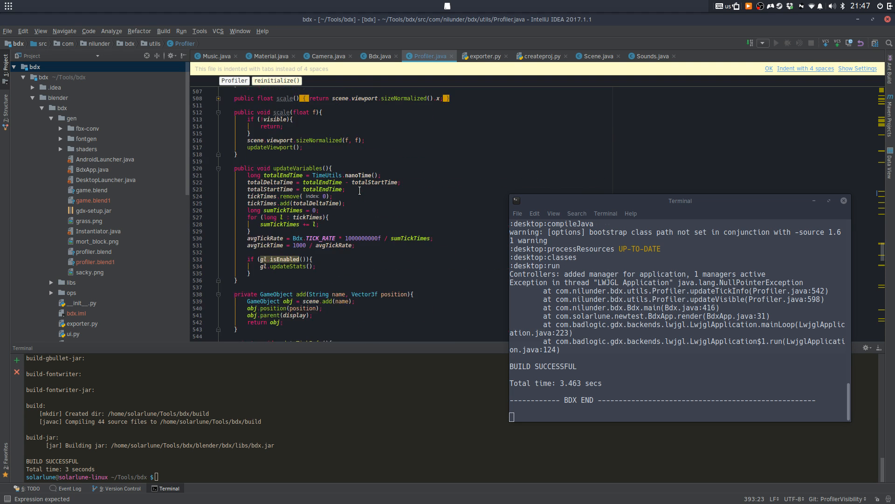
scroll(352, 200, "up", 15)
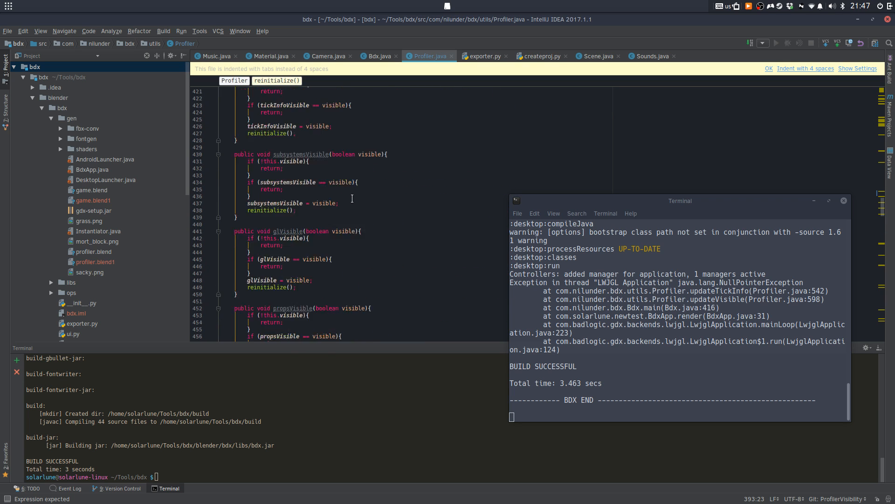
Remove the outer if (visible && !this.visible) block from the visible setter in Profiler.java and unindent the scene == null check
scroll(352, 198, "up", 1)
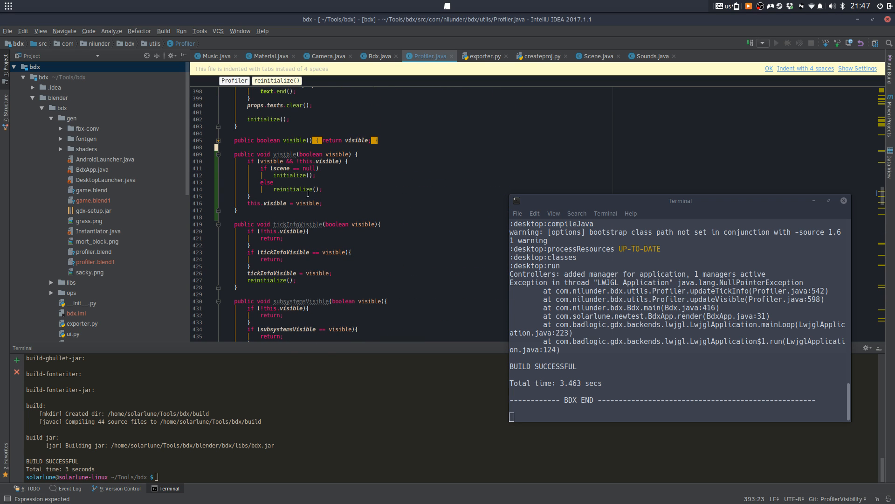
scroll(280, 208, "up", 7)
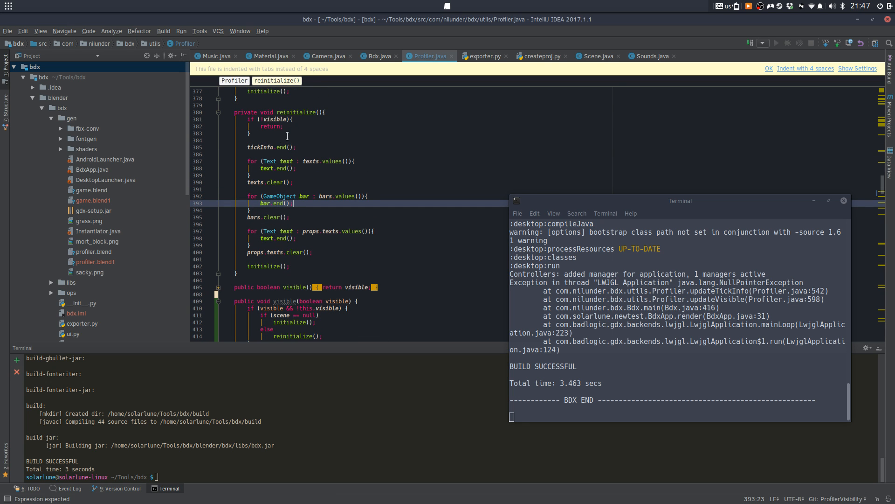
scroll(287, 138, "down", 1)
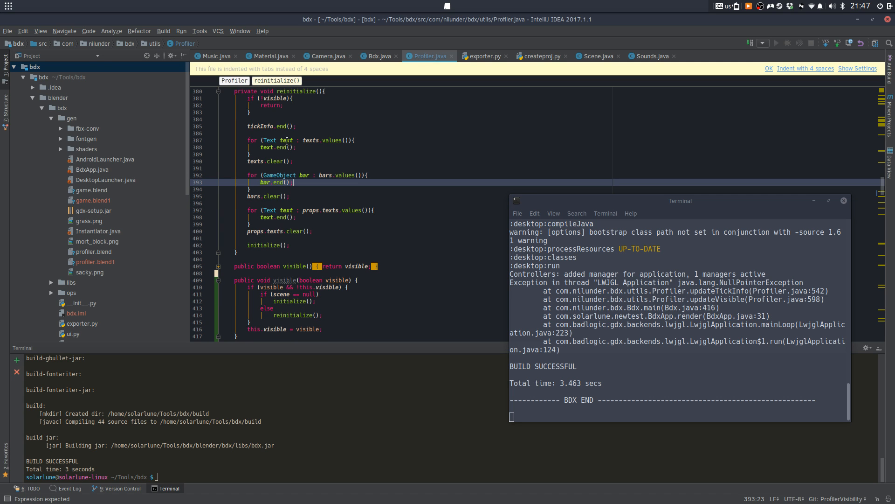
left_click(307, 269)
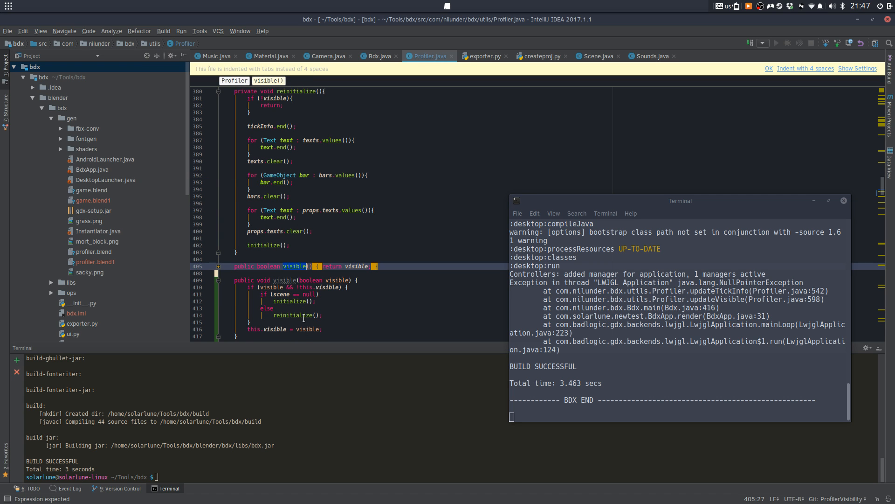
left_click(274, 316)
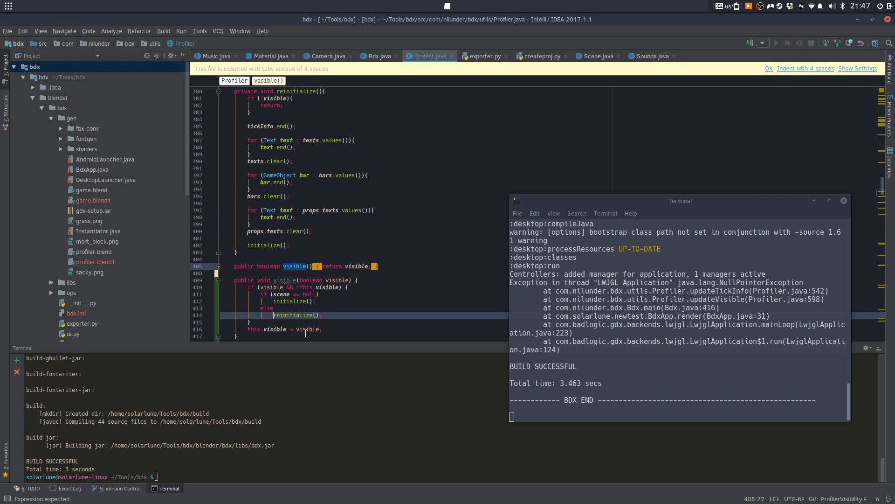
left_click(263, 295, "shift")
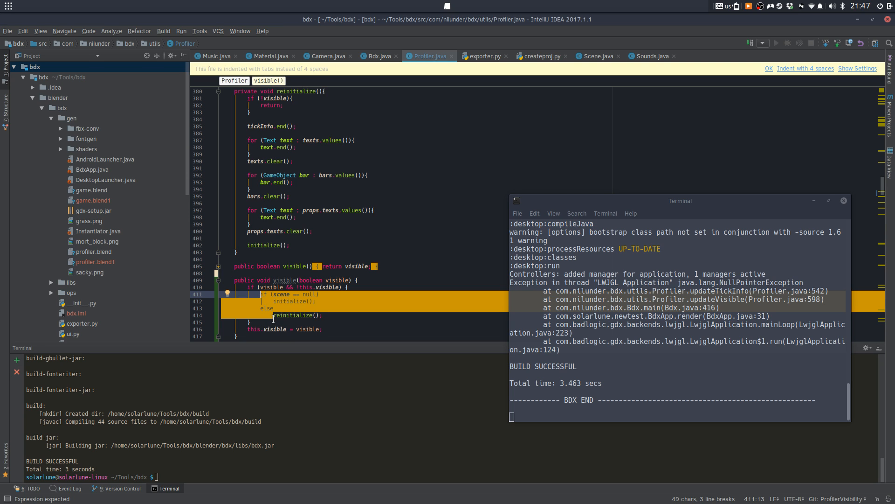
left_click_drag(274, 316, 263, 295)
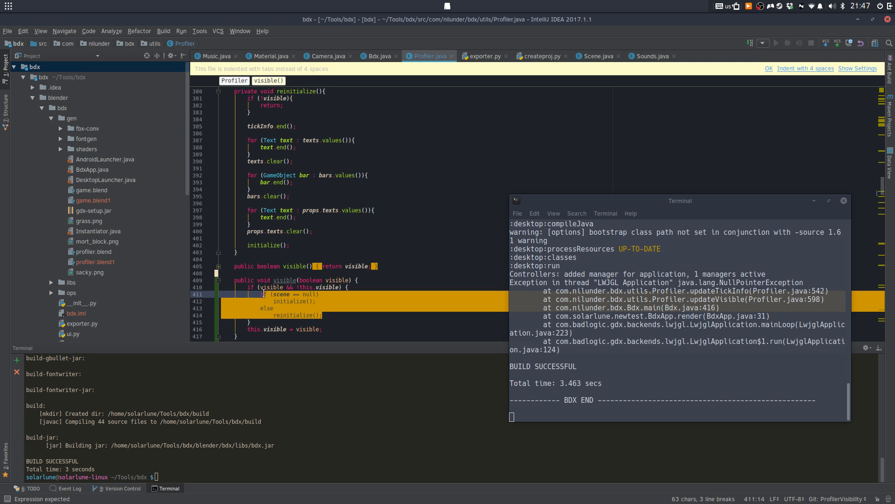
key("shift+Tab")
left_click(267, 316)
left_click(261, 323)
key("BackSpace")
key("BackSpace")
left_click_drag(353, 288, 231, 286)
key("BackSpace")
key("BackSpace")
Delete the else branch of the scene == null check and make its remaining call reinitialize()
left_click_drag(317, 308, 224, 301)
key("BackSpace")
key("BackSpace")
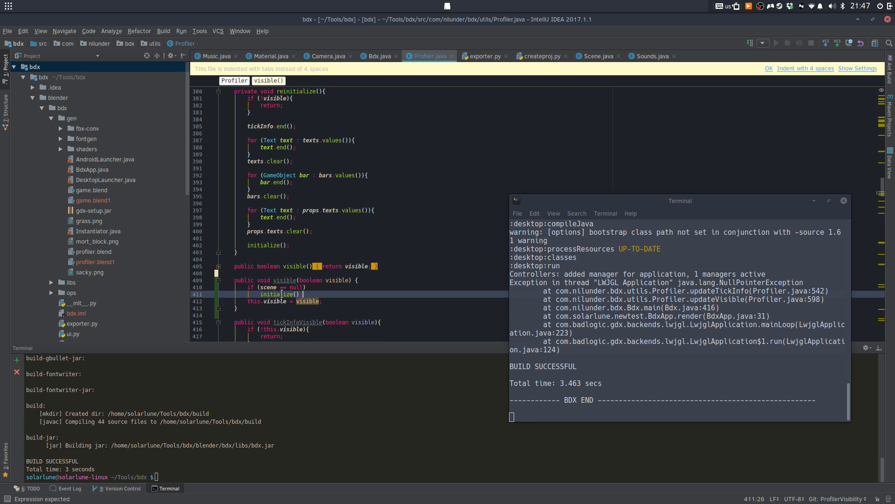
left_click(258, 296)
type("re")
Clean and rebuild BDX by running ant clean followed by ant in the project terminal
left_click(302, 384)
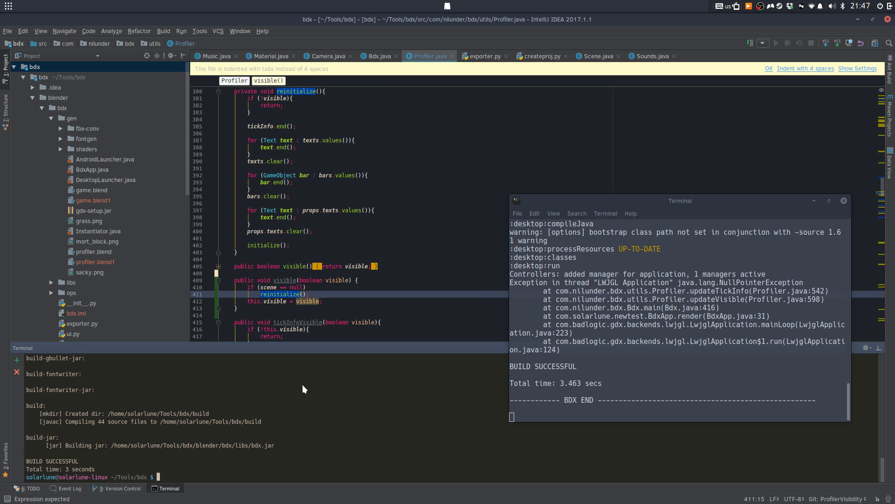
type("ant clean")
key("Return")
type("ant")
key("Return")
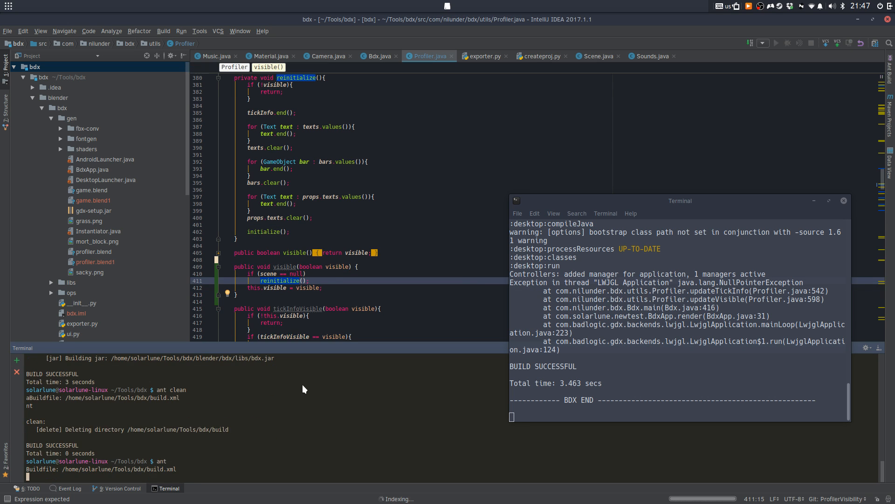
Switch to Blender, run the NewTest game with its terminal output shown, and toggle the profiler in the game
mouse_move(308, 502)
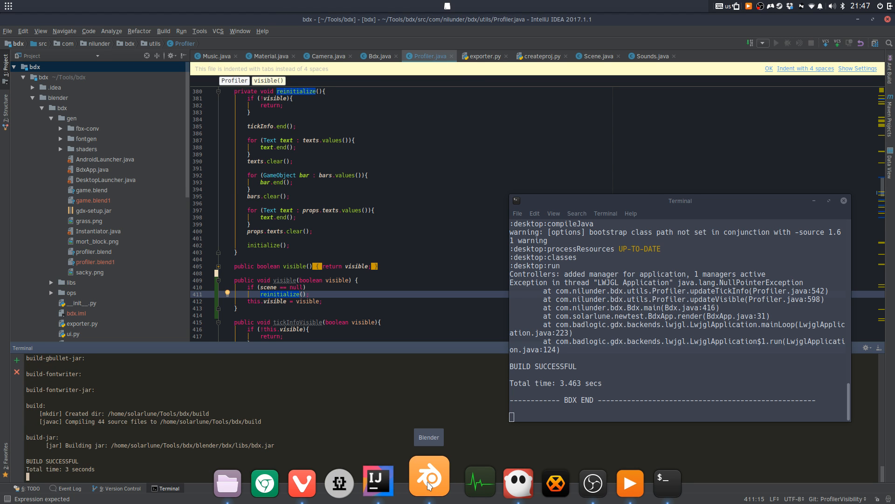
left_click(427, 481)
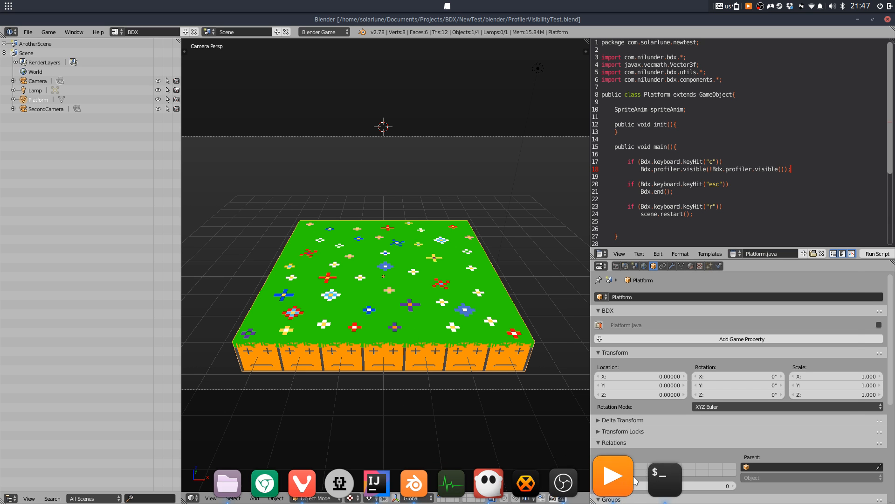
left_click(652, 483)
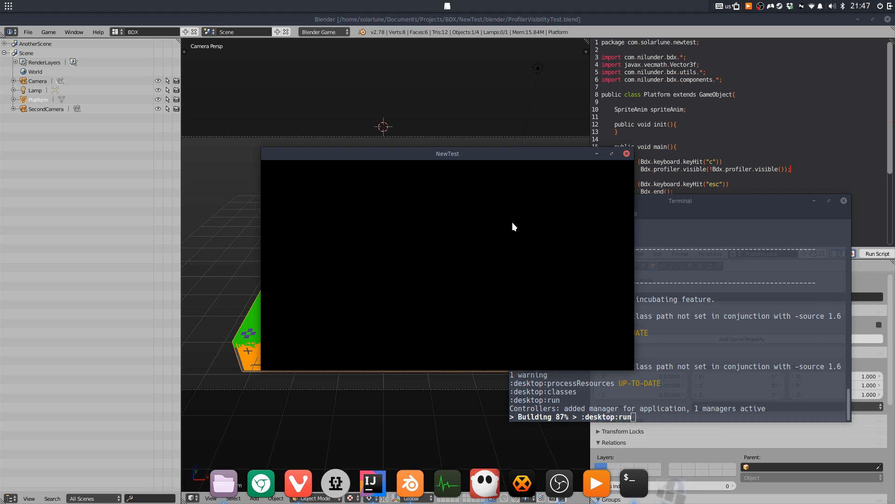
key("c")
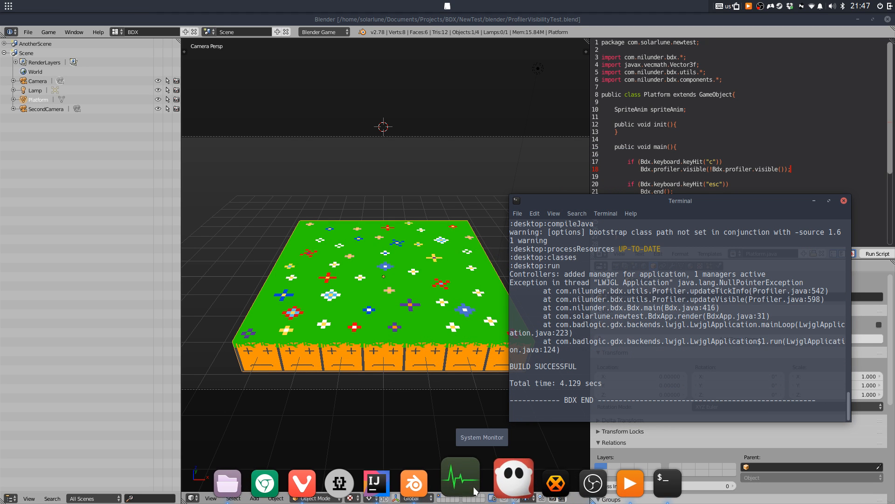
left_click(627, 163)
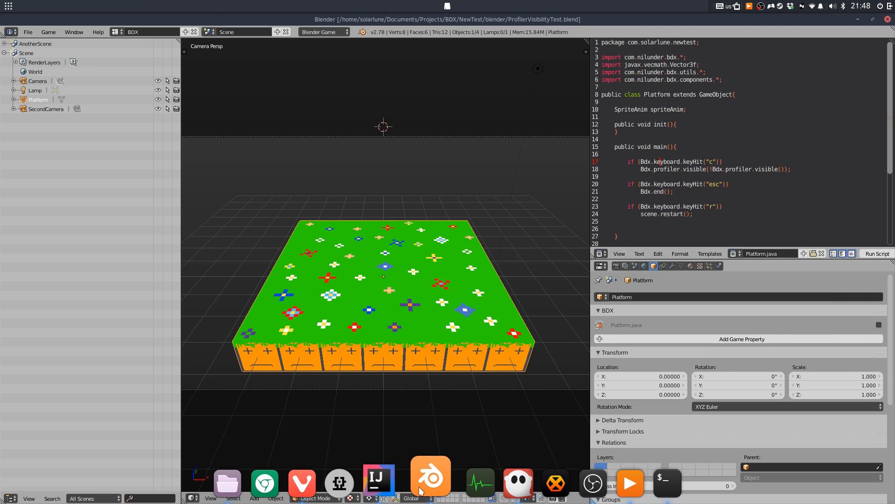
Switch to IntelliJ IDEA, replace reinitialize() under the scene == null check with initialize(), and rebuild BDX with ant
left_click(391, 483)
double_click(280, 293)
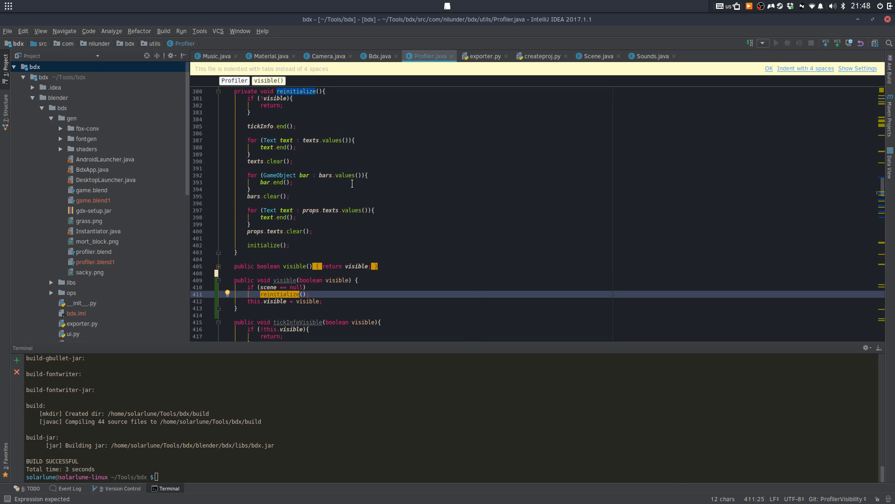
type("initialize")
key("Return")
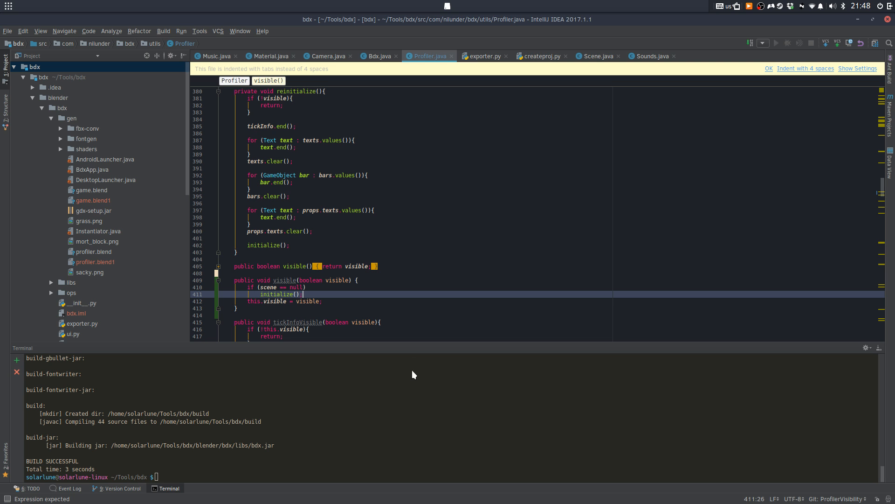
left_click(413, 371)
type("ant")
key("Return")
Switch to Blender, run the game, toggle the profiler in it, and examine the stack trace in the terminal output
mouse_move(421, 500)
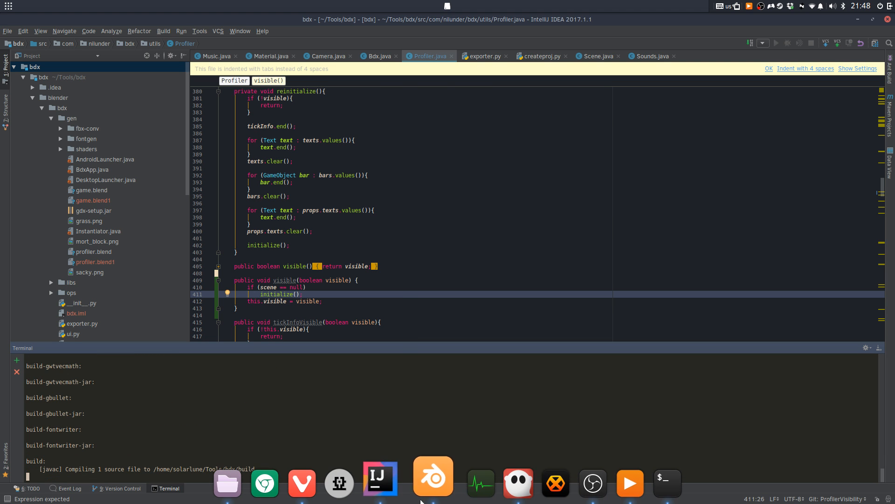
left_click(433, 484)
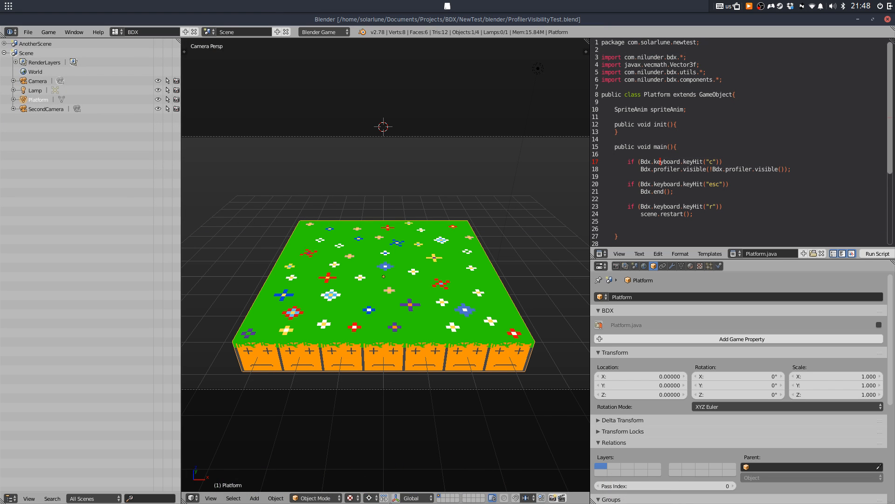
mouse_move(389, 501)
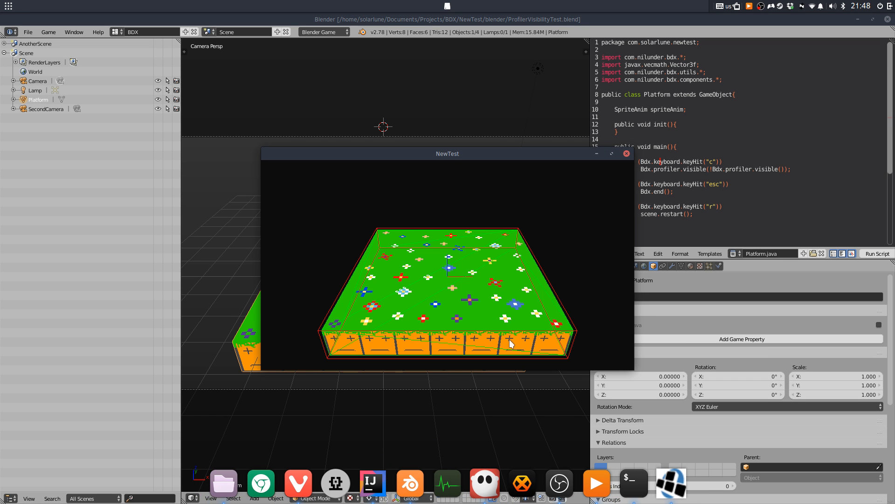
key("c")
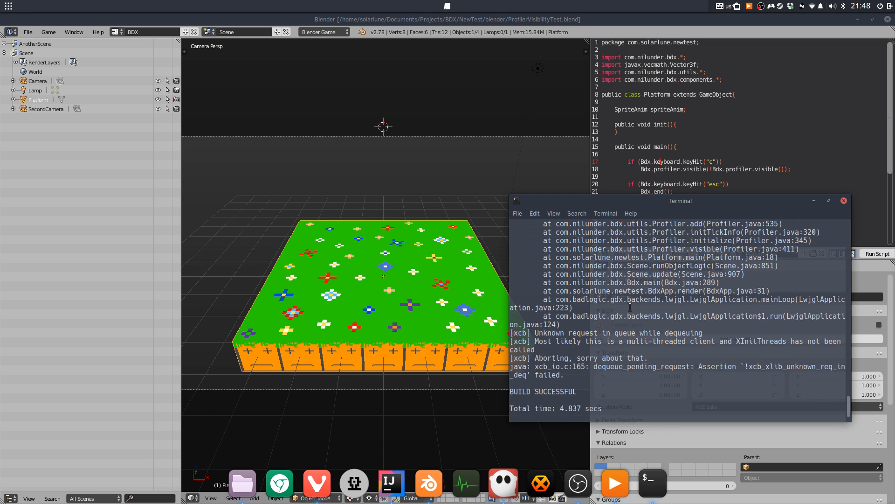
scroll(630, 307, "up", 2)
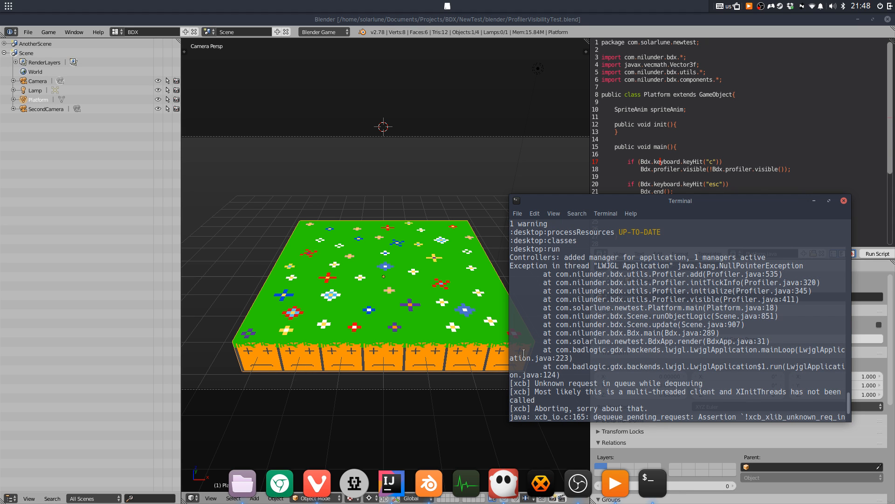
Switch to IntelliJ IDEA and replace the initialize() call under the visible setter's scene == null check with init()
left_click(392, 492)
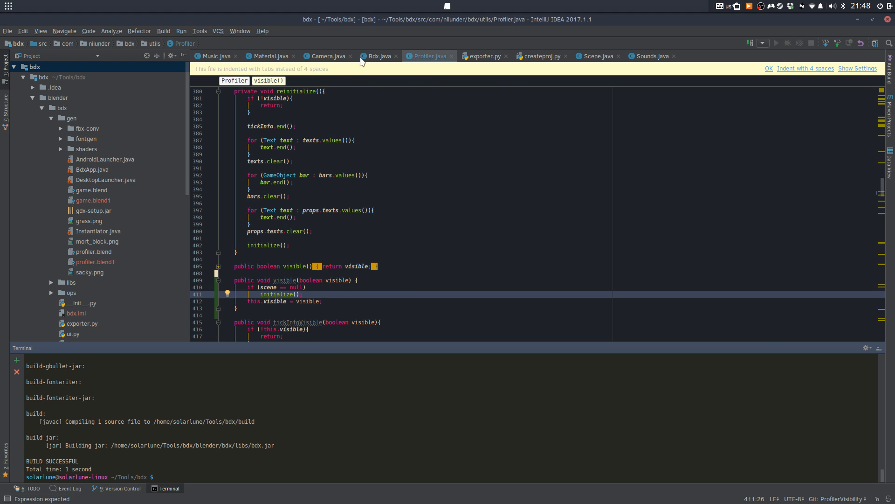
left_click(375, 59)
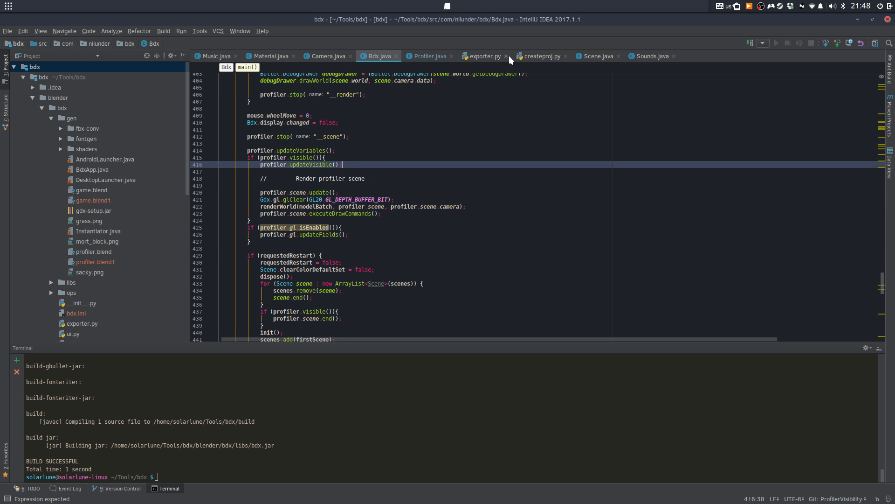
left_click(591, 56)
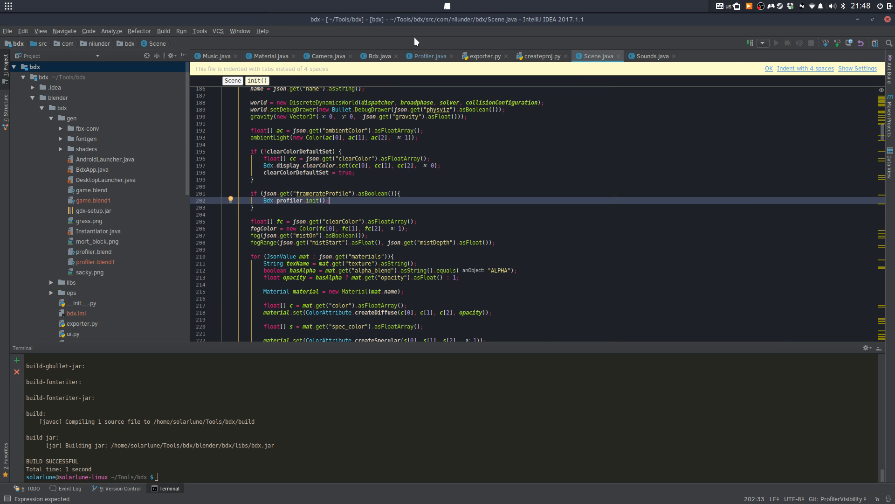
left_click(430, 57)
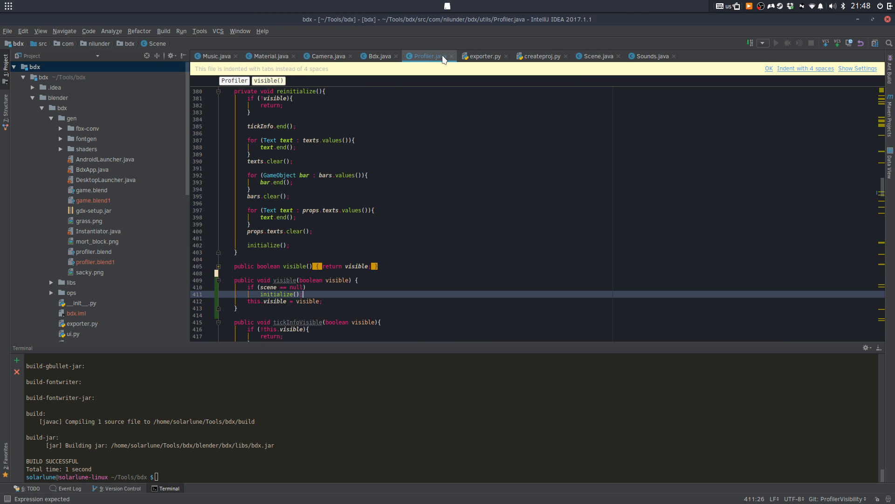
double_click(287, 294)
scroll(307, 269, "up", 12)
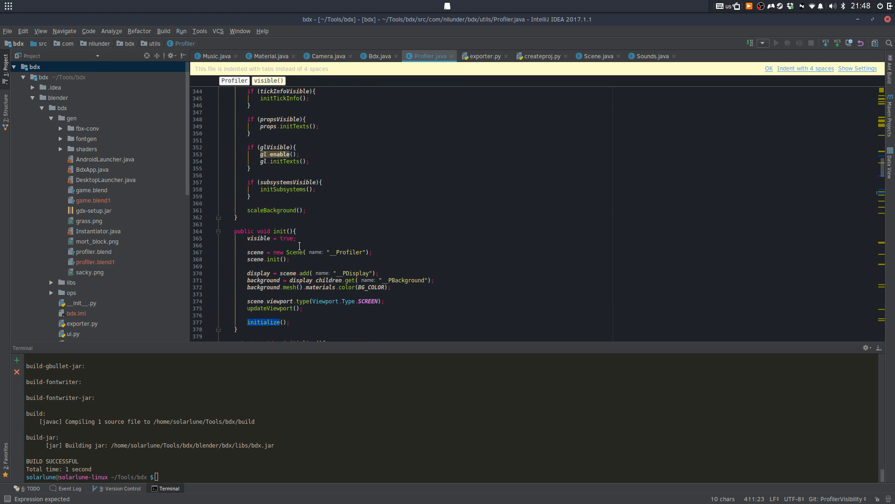
scroll(277, 230, "down", 14)
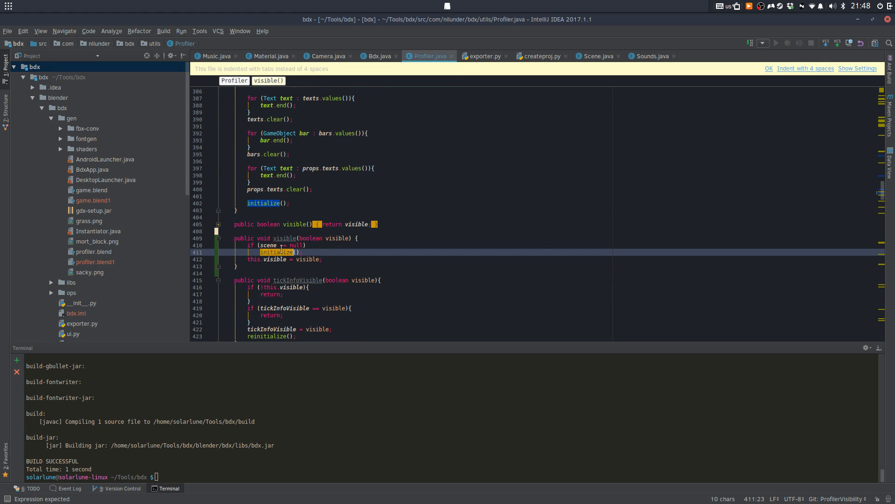
type("init")
key("Escape")
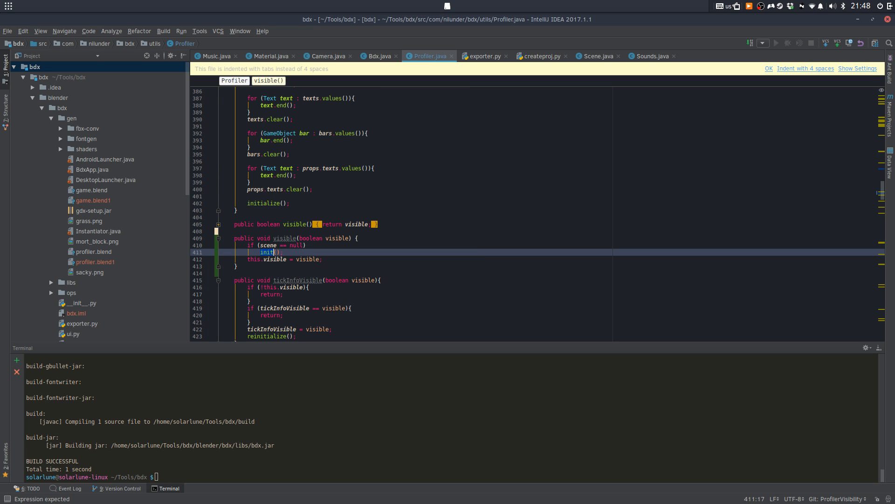
Rebuild BDX with ant so the jar includes the init() call
left_click(311, 382)
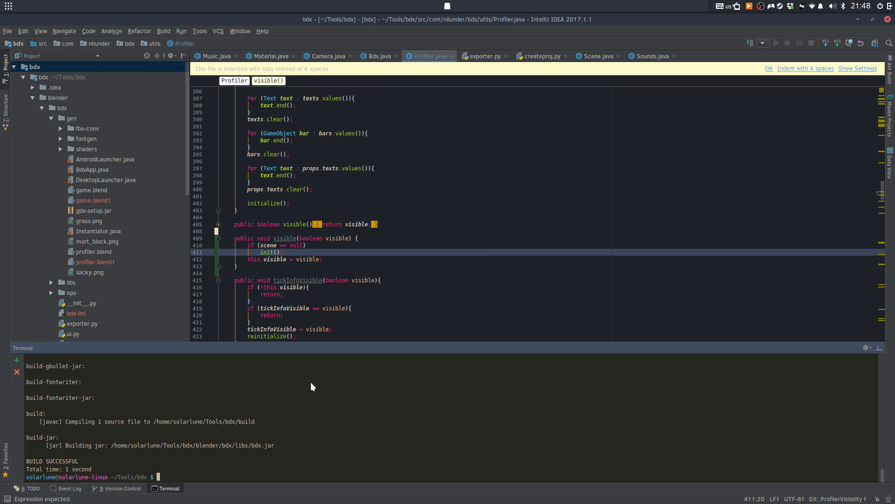
type("ant")
key("Return")
Extend the if condition in the visible setter to scene == null && visible
left_click(304, 245)
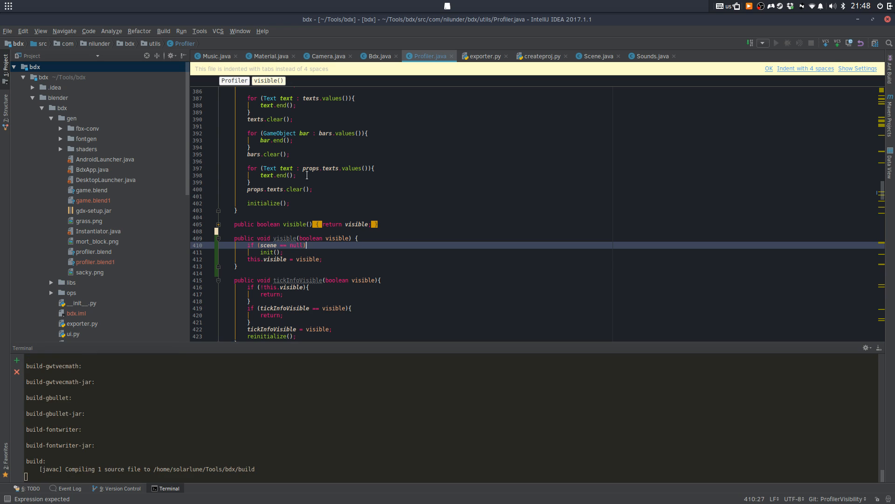
type("&&")
key("BackSpace")
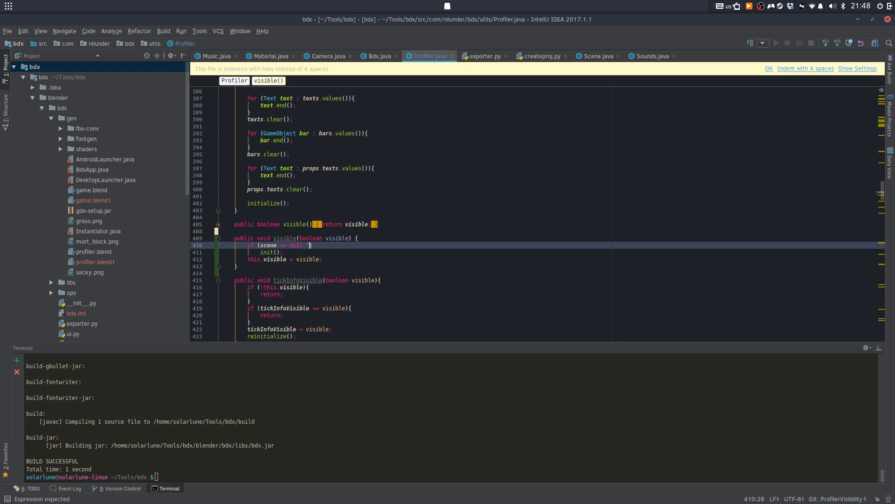
type("c")
type("i")
key("BackSpace")
key("BackSpace")
key("BackSpace")
type("visible")
left_click(305, 401)
type("t")
key("Return")
key("Escape")
type("an")
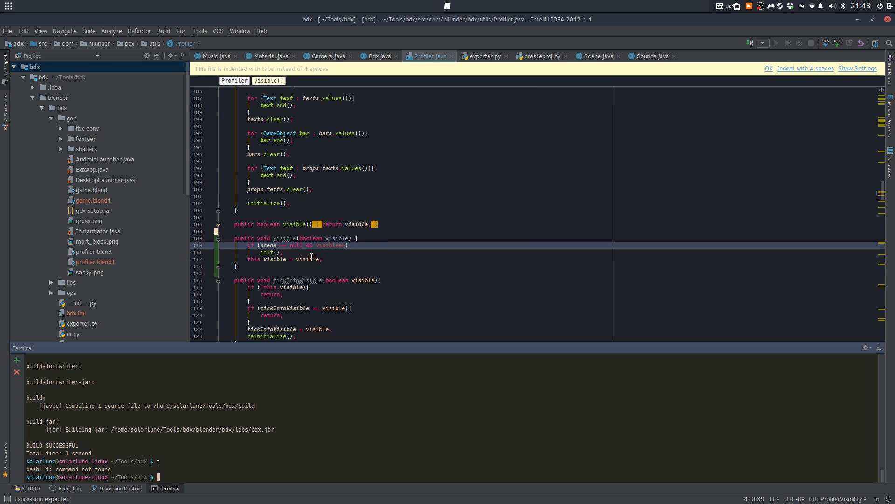
key("BackSpace")
key("BackSpace")
Rebuild BDX with ant so the jar includes the extended condition
left_click(343, 402)
type("ant")
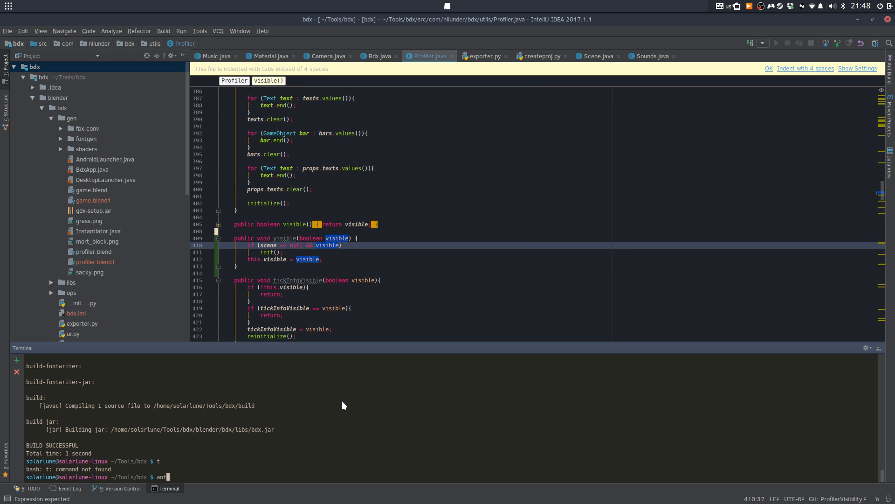
key("Return")
mouse_move(418, 489)
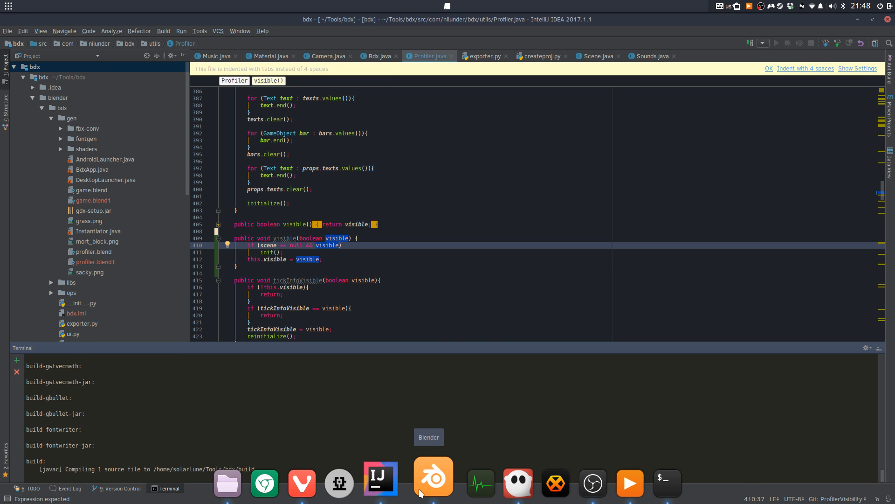
Switch to Blender, run the NewTest game, check the profiler overlay with the game window maximized, and quit the game
left_click(432, 480)
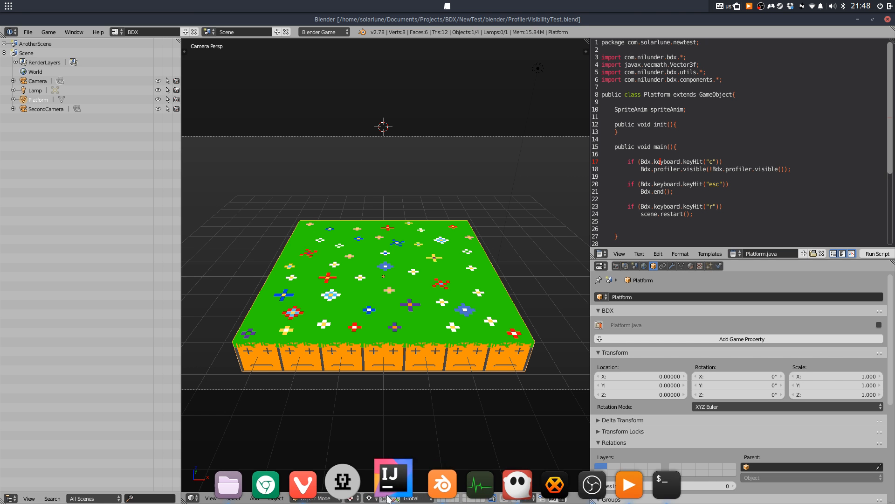
left_click(383, 482)
left_click(660, 480)
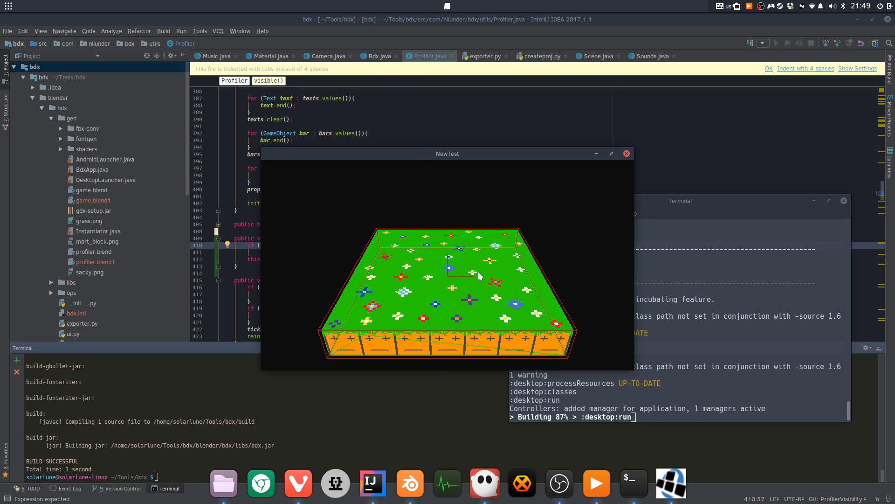
double_click(451, 152)
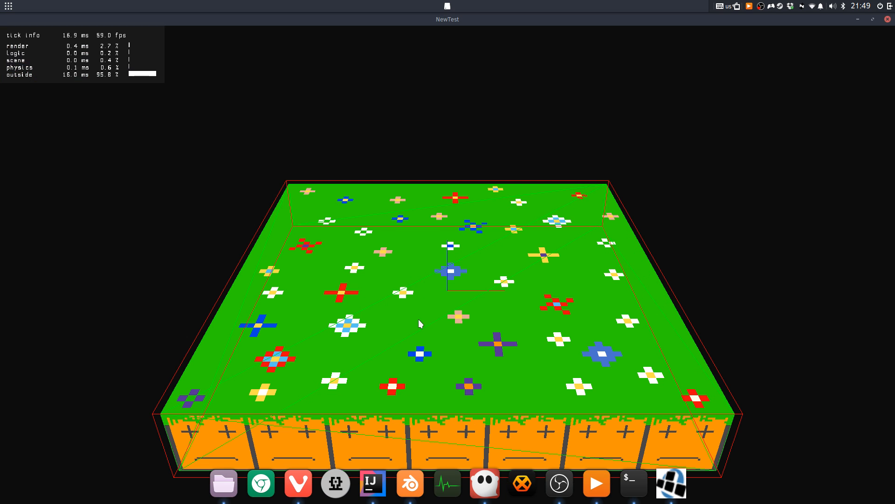
key("Escape")
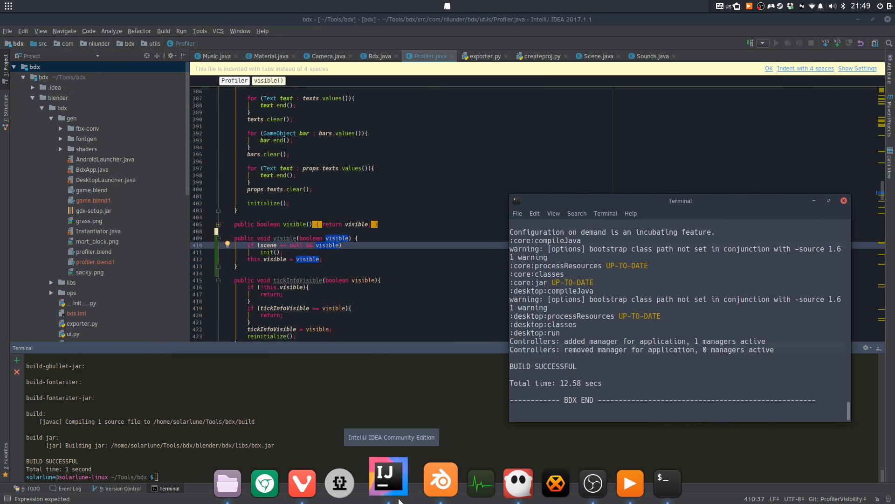
Return to Blender and begin a Bdx.profiler.gl call inside the init() method of Platform.java
left_click(428, 483)
left_click(720, 126)
key("Return")
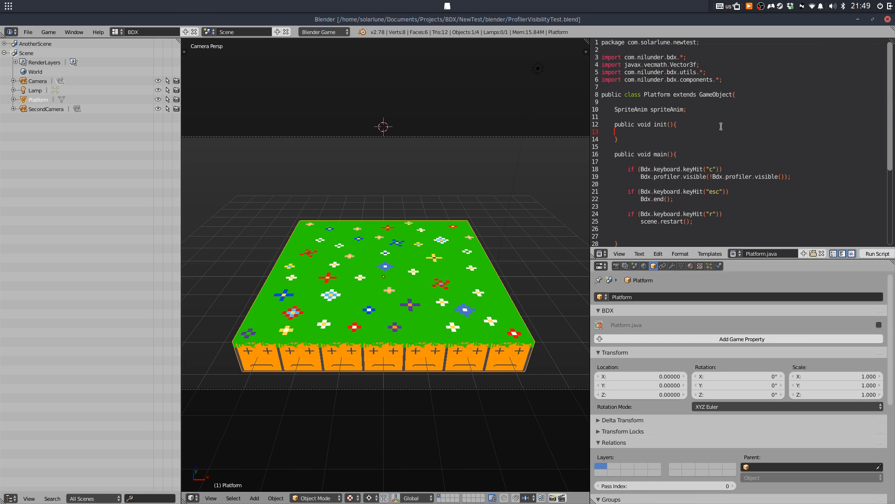
type("Bdx.profiler.gl")
Switch to IntelliJ IDEA and search Profiler.java for gl
key("alt+Tab")
key("alt+Tab")
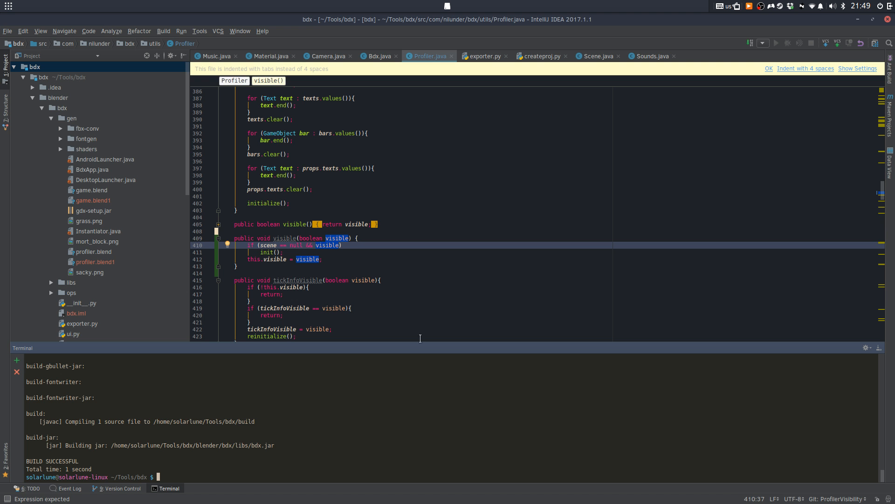
left_click(372, 181)
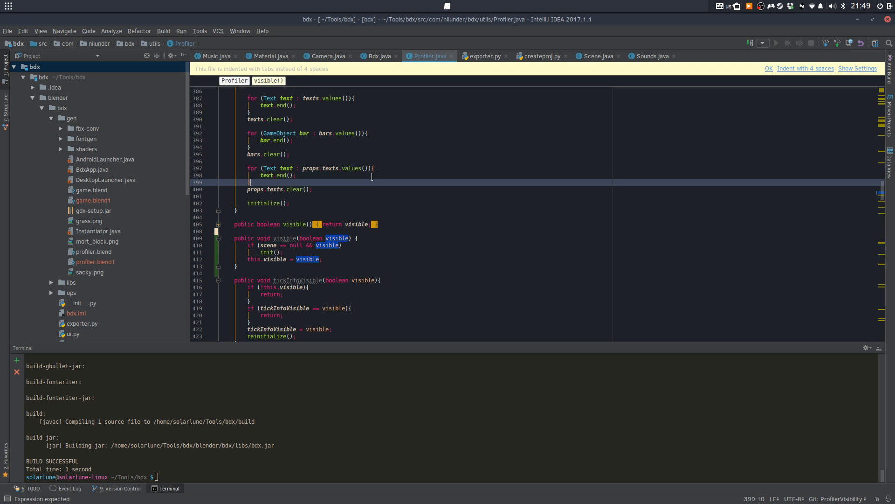
key("ctrl+f")
type("gl")
key("alt+Tab")
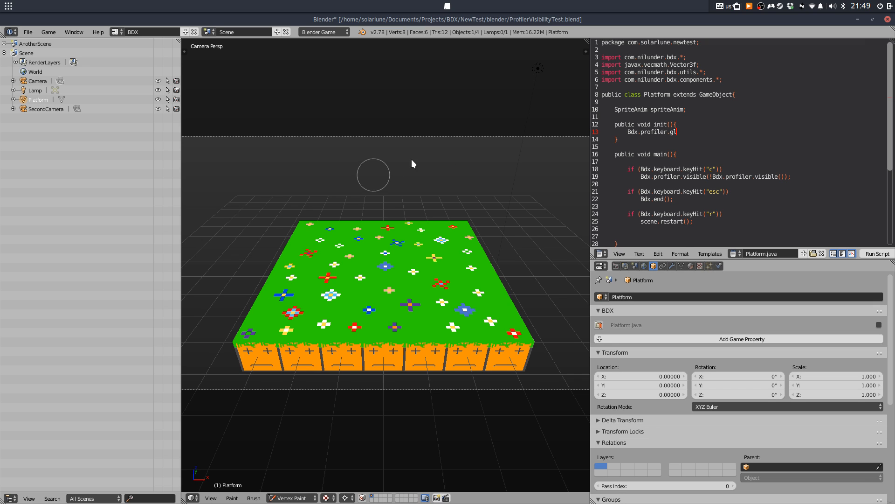
Back in Blender's Object Mode, complete the init() call as Bdx.profiler.glVisible(true); and test-run the game
left_click(313, 499)
left_click(314, 477)
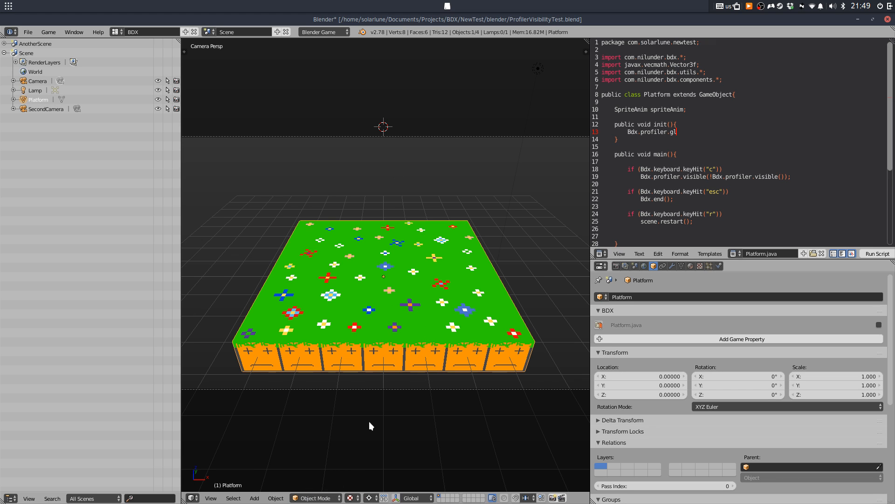
type("sible(true);")
left_click(659, 482)
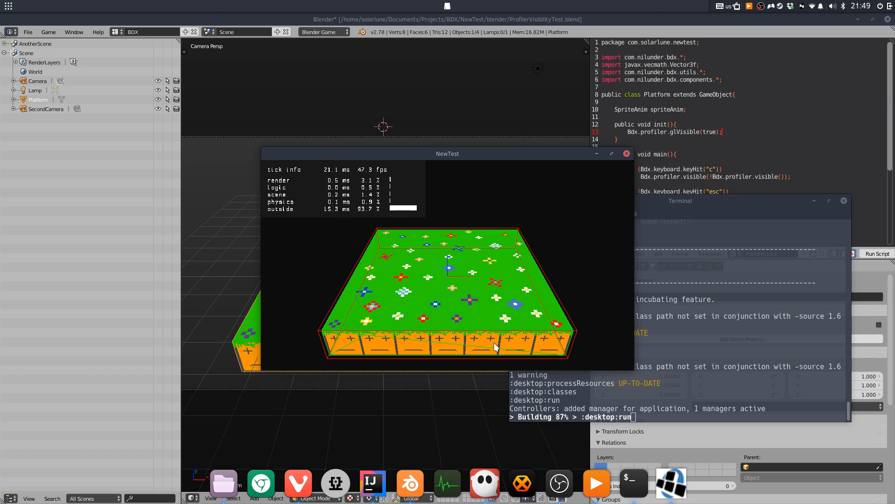
key("Escape")
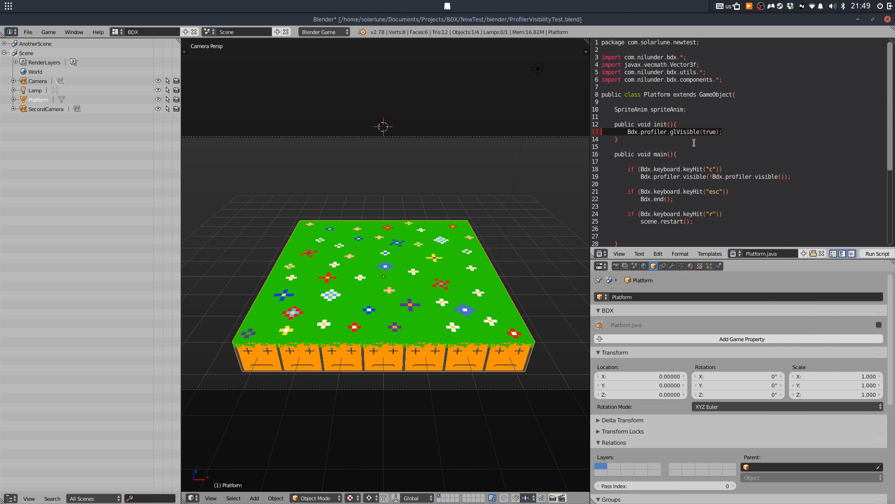
Replace the glVisible call in Platform.java's init() with Bdx.profiler.gl.enable(); and test-run the game
key("BackSpace")
mouse_move(507, 502)
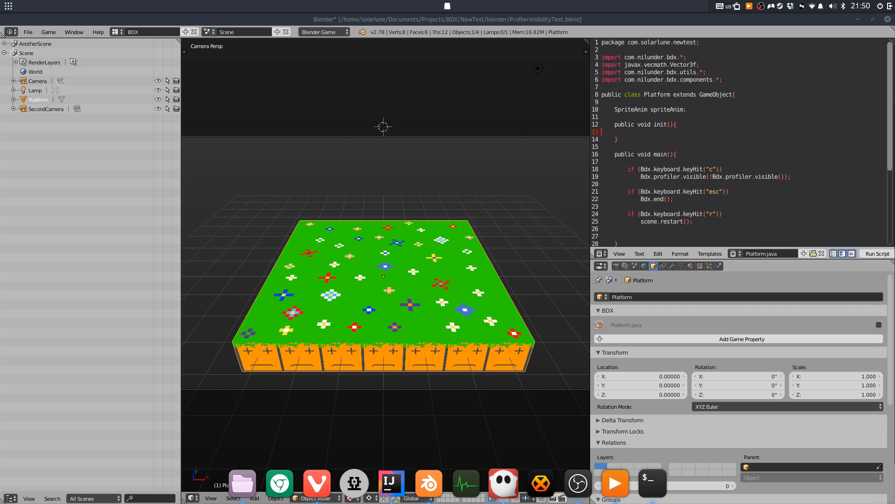
left_click(739, 128)
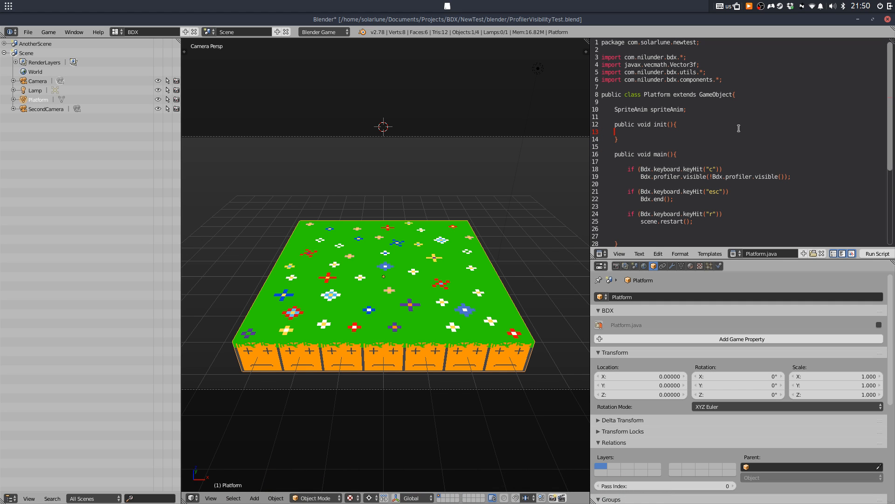
type("Bdx.profiler.gl.enable();")
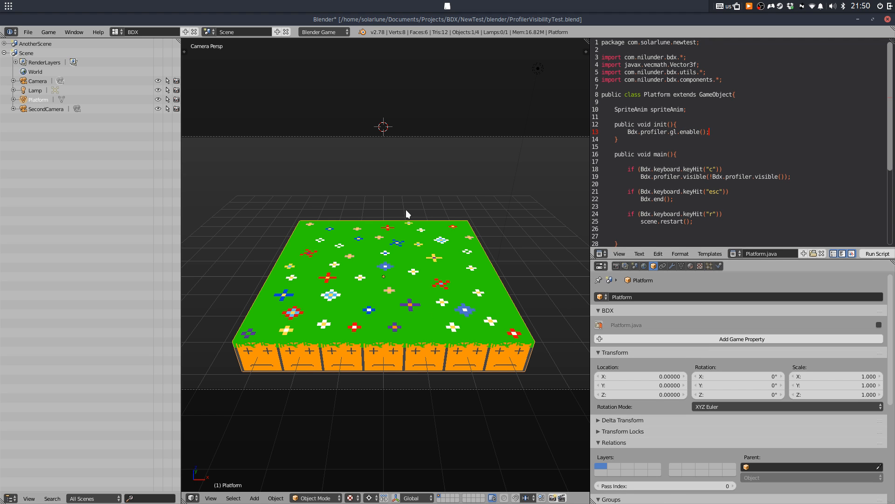
type("p")
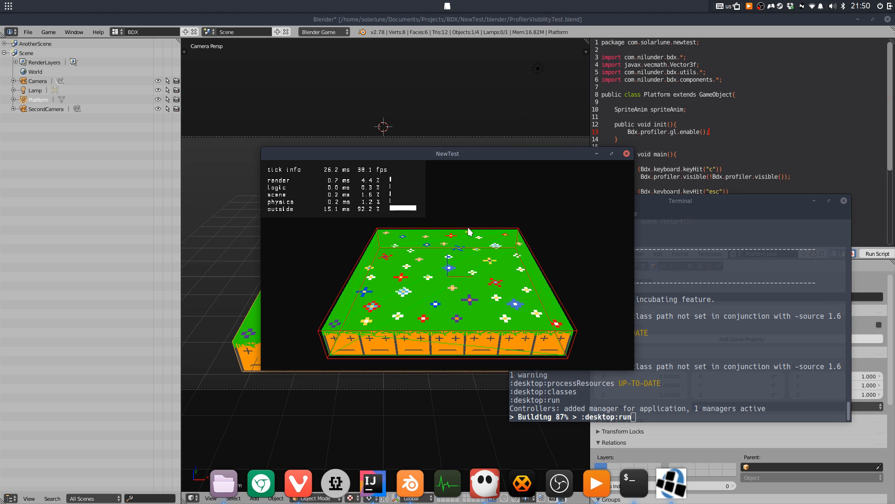
left_click(626, 154)
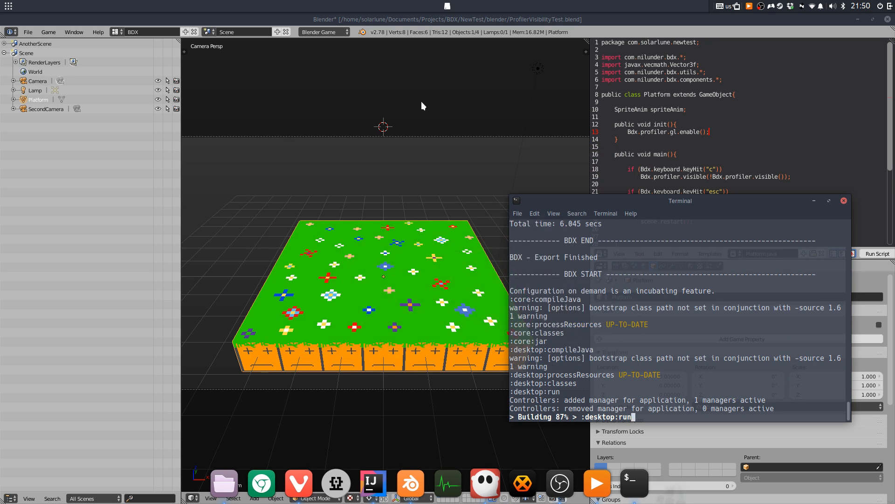
Run the game again, examine its terminal output, and quit it
left_click(47, 30)
left_click(58, 67)
key("p")
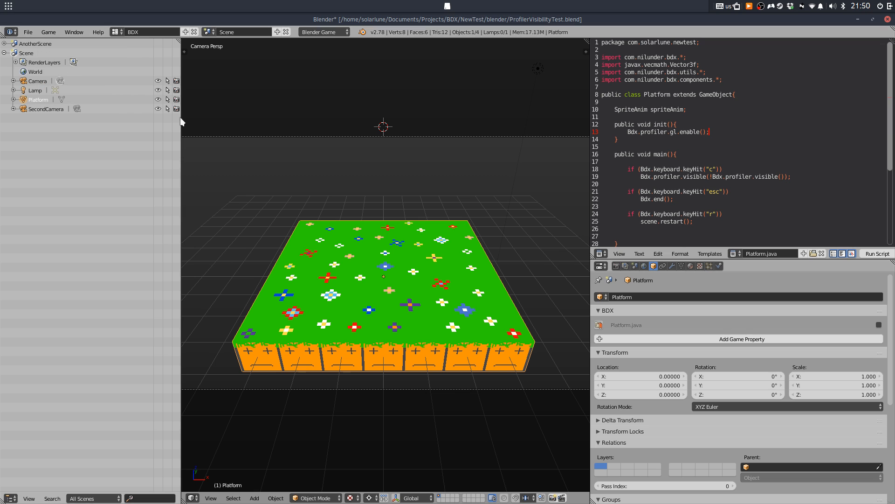
left_click(620, 482)
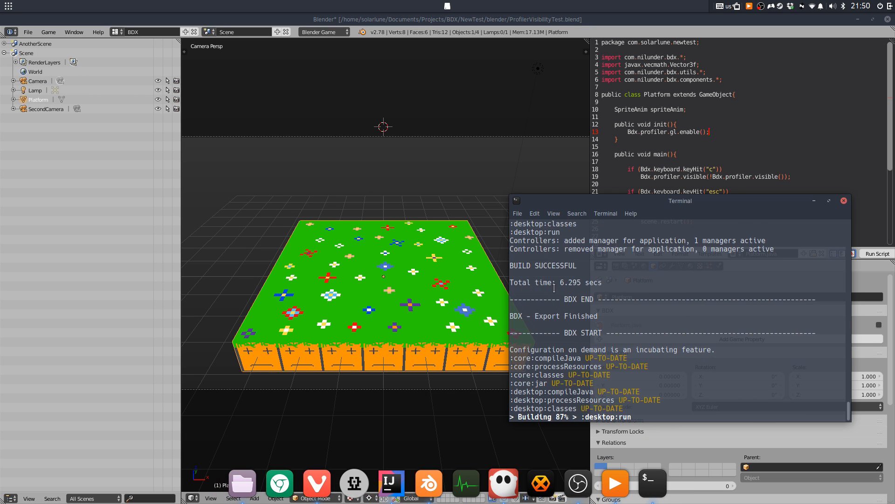
key("Escape")
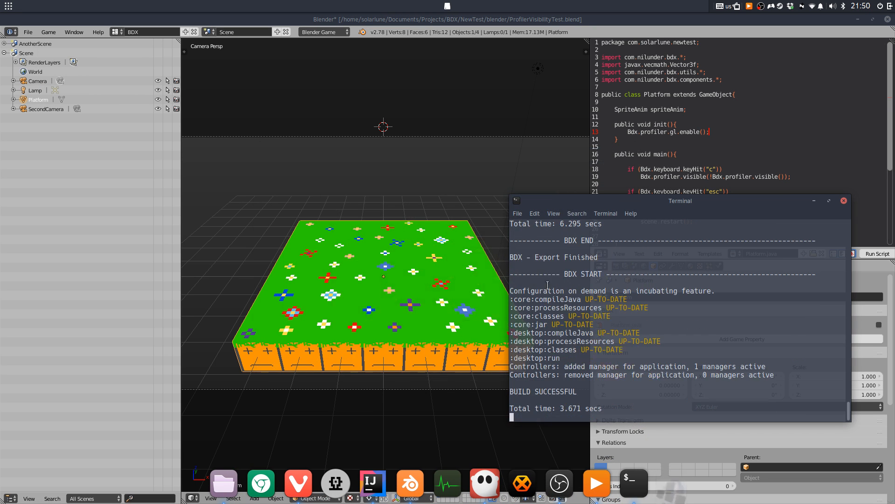
Save over the existing ProfilerVisibilityTest.blend file and show the scene's BDX settings
left_click(713, 131)
key("ctrl+s")
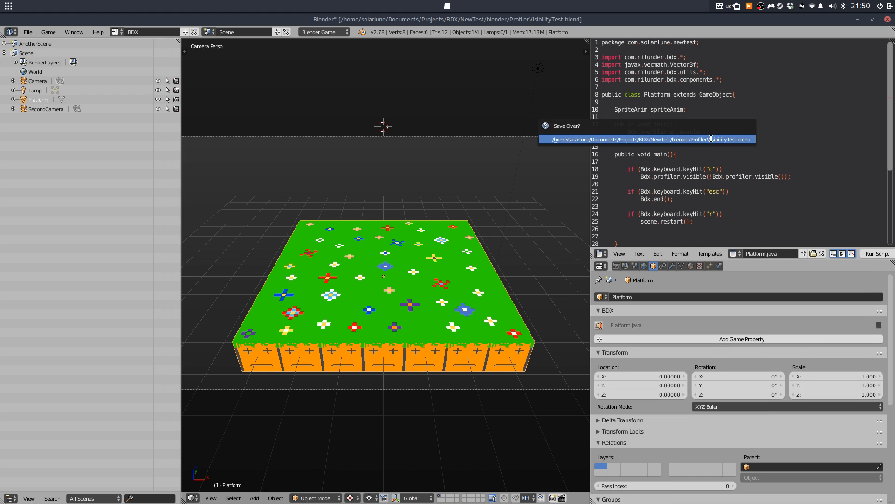
left_click(713, 138)
left_click(616, 266)
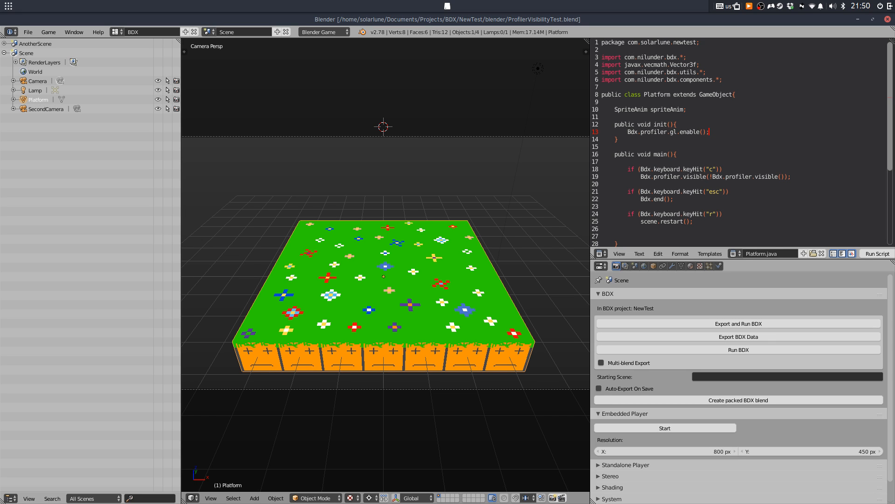
Insert the call Bdx.profiler.gl.print(); at the start of main() in Platform.java
left_click(726, 153)
key("Return")
key("Return")
key("Tab")
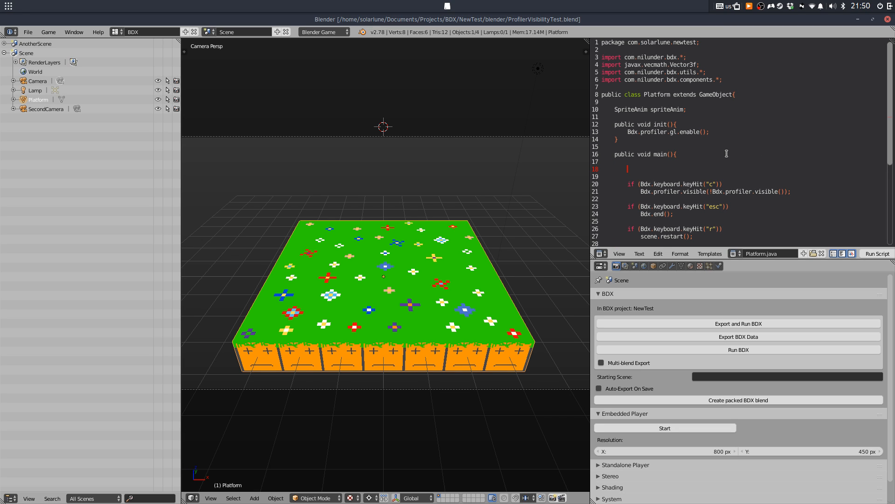
type("Bdx.prof")
key("BackSpace")
type("profiler.gl.print();")
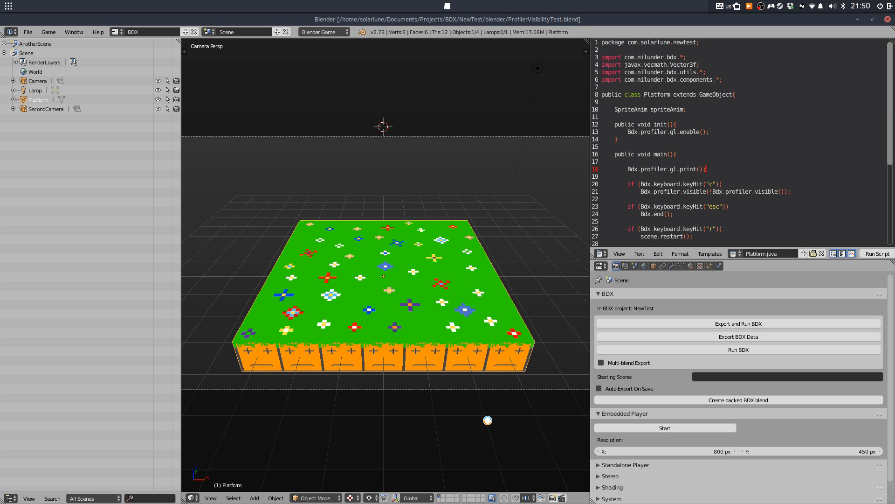
Export and run the game, rerunning it if the build fails, and examine the GL statistics printed in the terminal
mouse_move(601, 491)
left_click(657, 478)
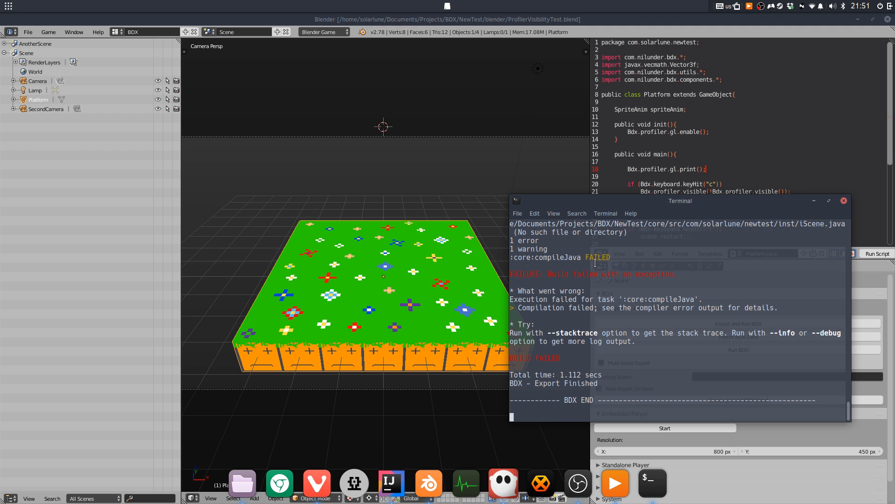
left_click(444, 18)
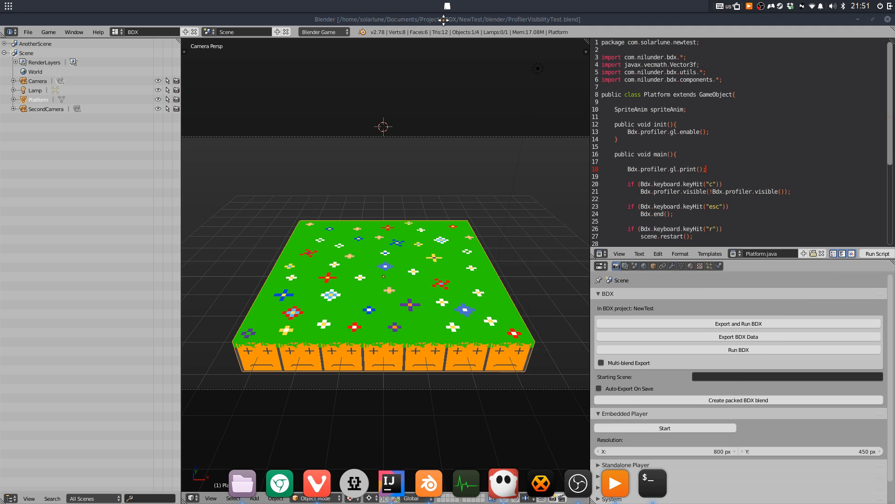
left_click(645, 489)
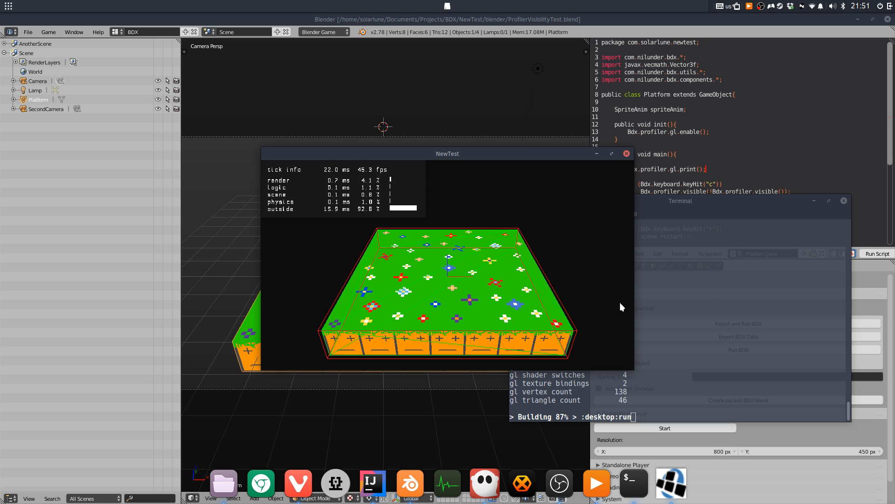
left_click(676, 326)
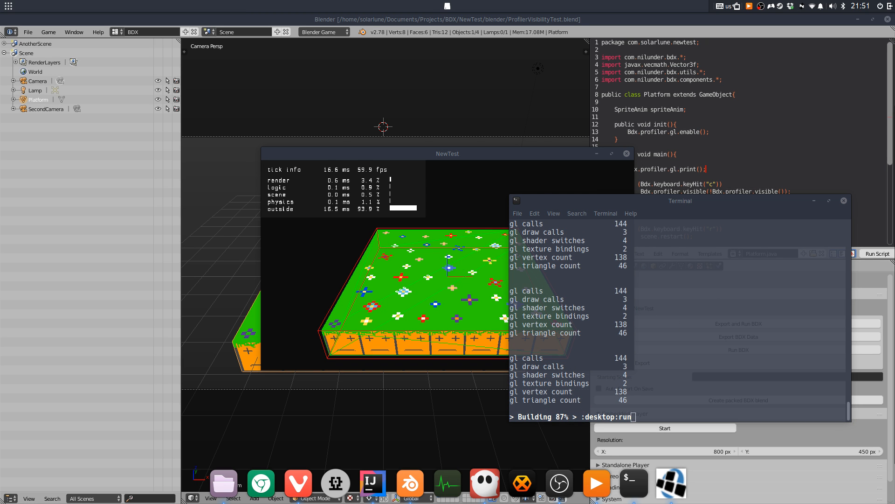
left_click(299, 210)
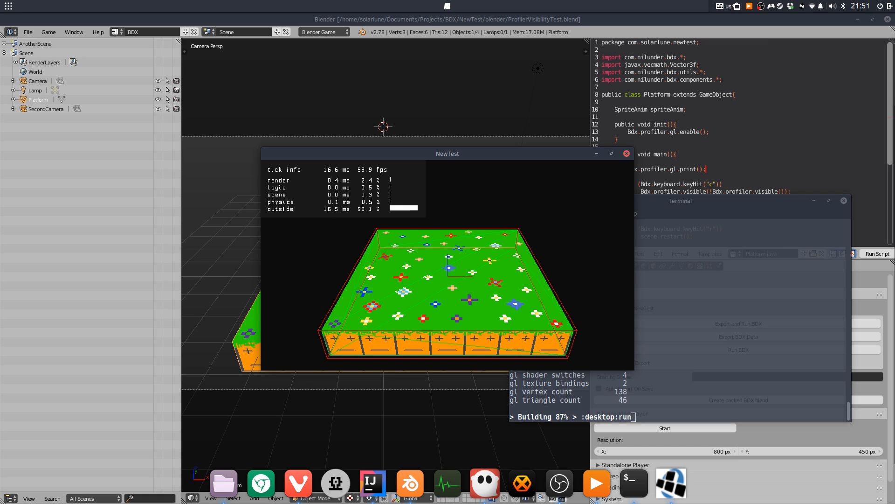
Add Bdx.profiler.glVisible(true); below the gl.enable() call in Platform.java's init()
left_click(736, 132)
key("Return")
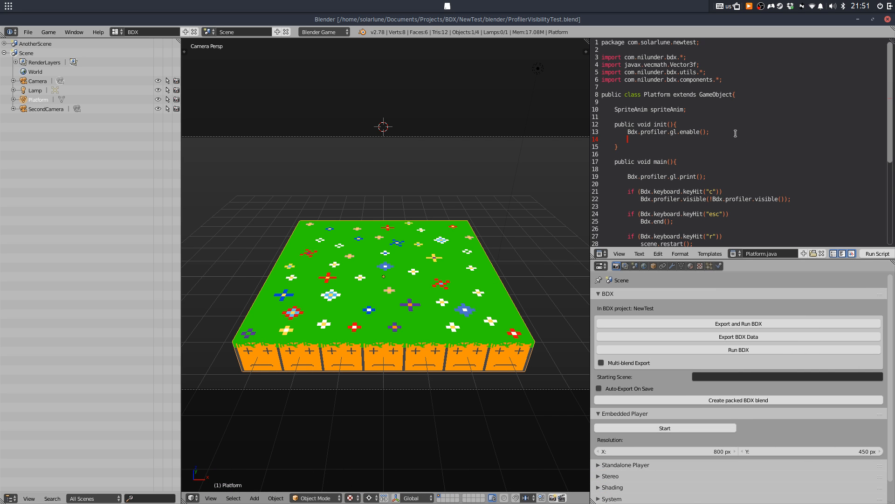
type("Bdx.fg")
type("rofiler.glVisible(")
type("true);")
Quit the running game, run it again with the new code, and view the profiler's GL statistics in a maximized window
mouse_move(613, 500)
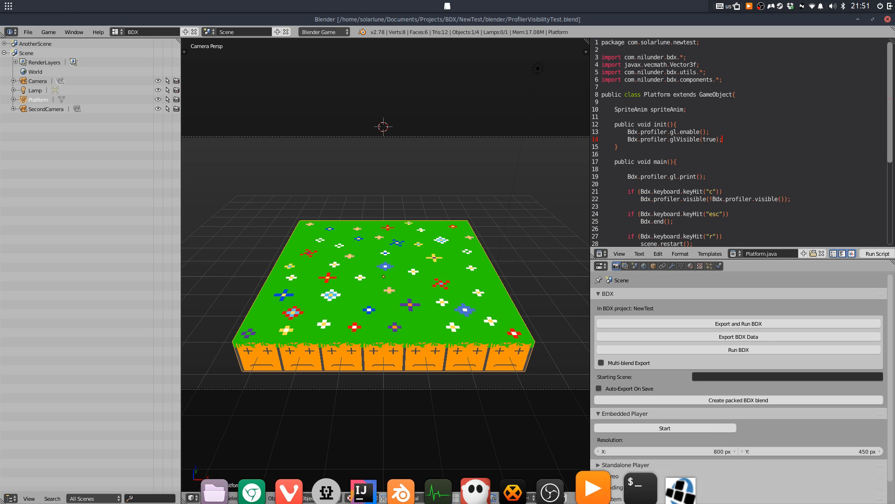
left_click(675, 485)
key("Escape")
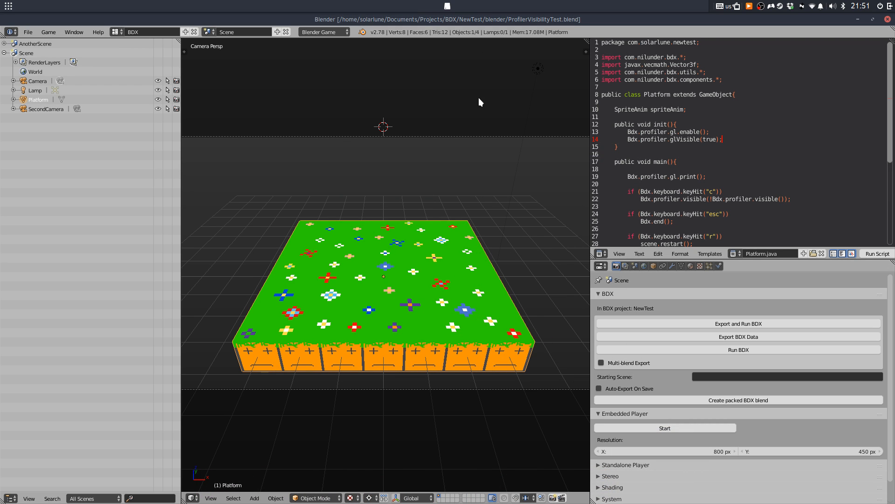
left_click(653, 495)
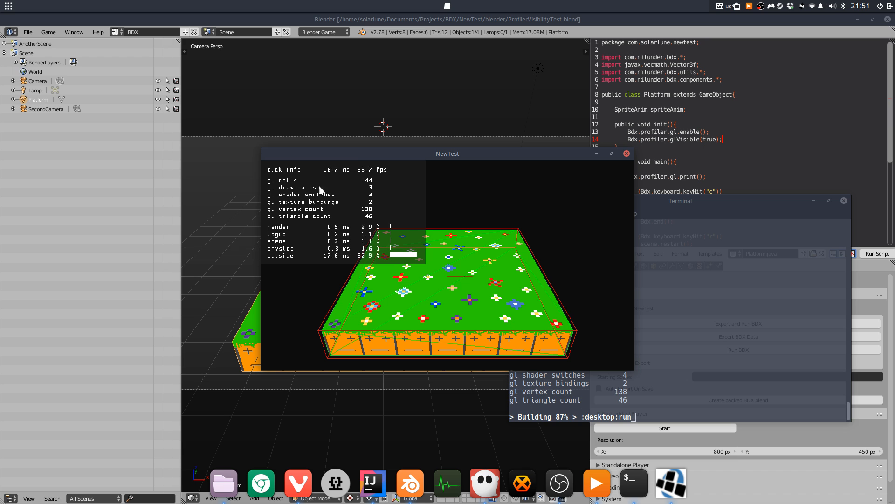
double_click(368, 153)
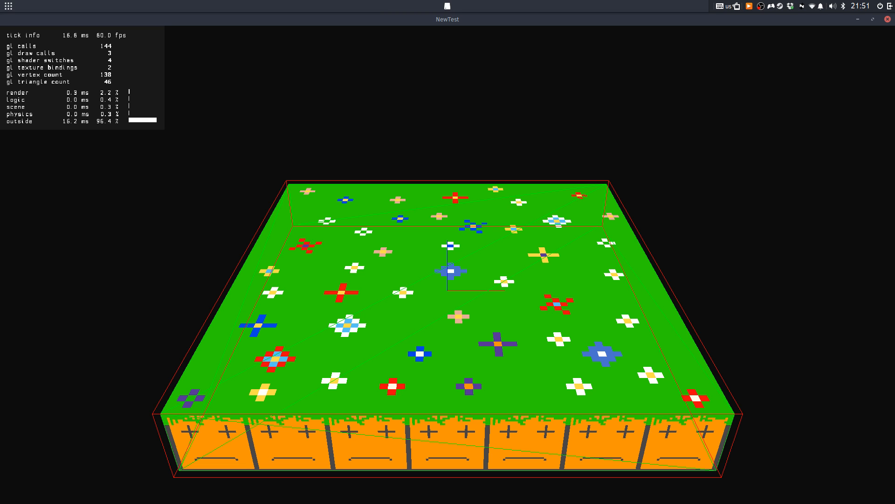
Restore and reposition the game window to compare the profiler overlay's GL statistics with the terminal output
double_click(444, 21)
mouse_move(457, 151)
left_mouse_down()
mouse_move(705, 100)
mouse_move(554, 82)
mouse_move(469, 143)
left_mouse_up()
double_click(440, 89)
double_click(220, 21)
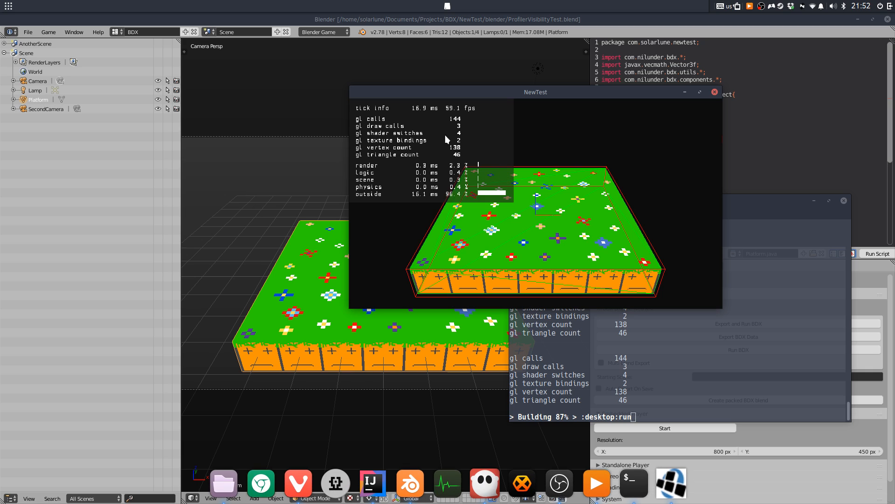
left_click(550, 289)
left_click(495, 222)
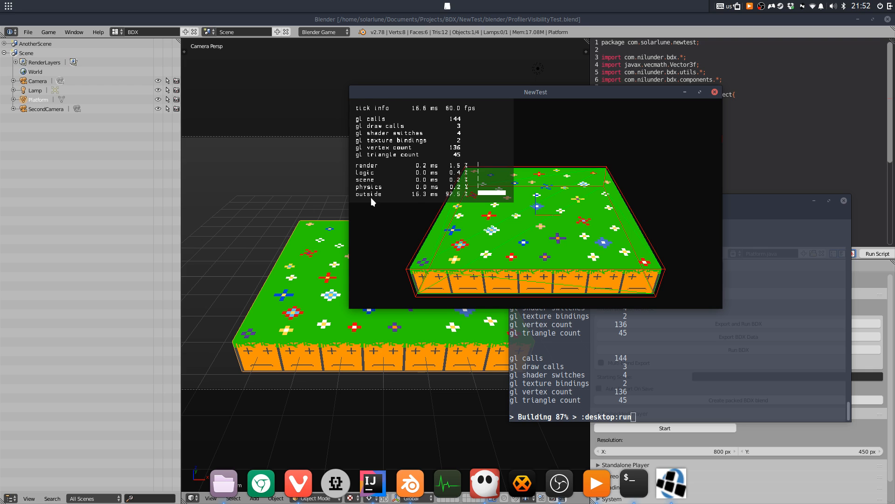
Hide the profiler overlay in the running game, close the game window, and switch to IntelliJ IDEA
left_click(674, 241)
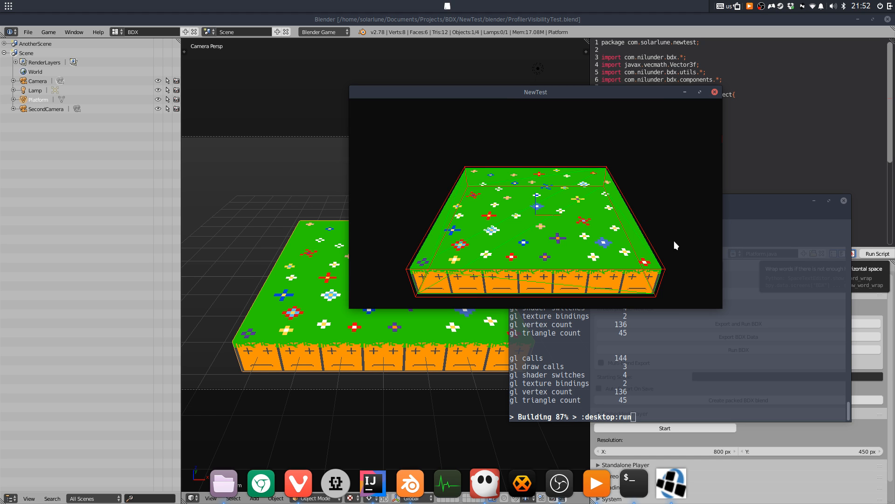
left_click(713, 92)
left_click(372, 482)
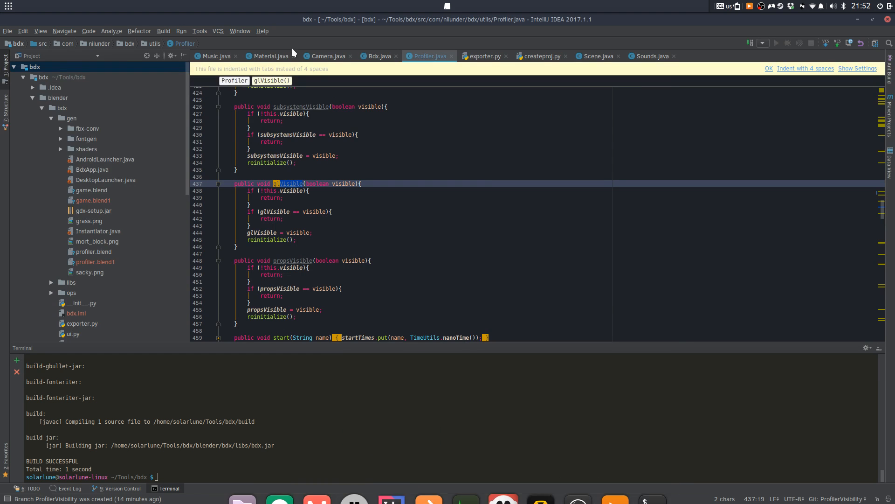
left_click(215, 31)
mouse_move(346, 110)
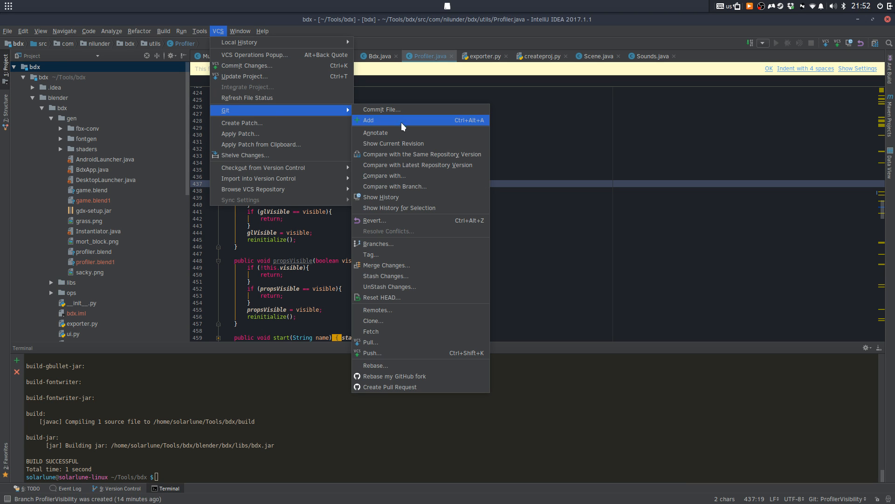
key("Escape")
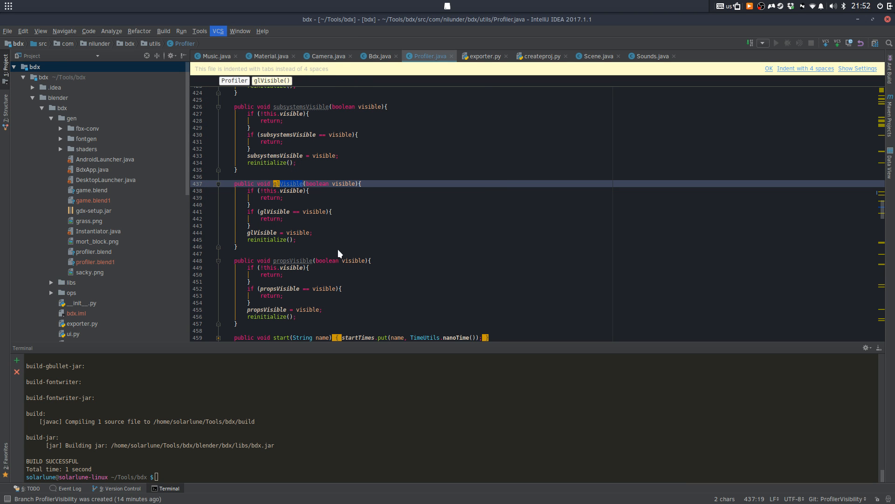
key("Escape")
Start a commit of Profiler.java with the message "Profiler visibility can be toggled now."
key("ctrl+k")
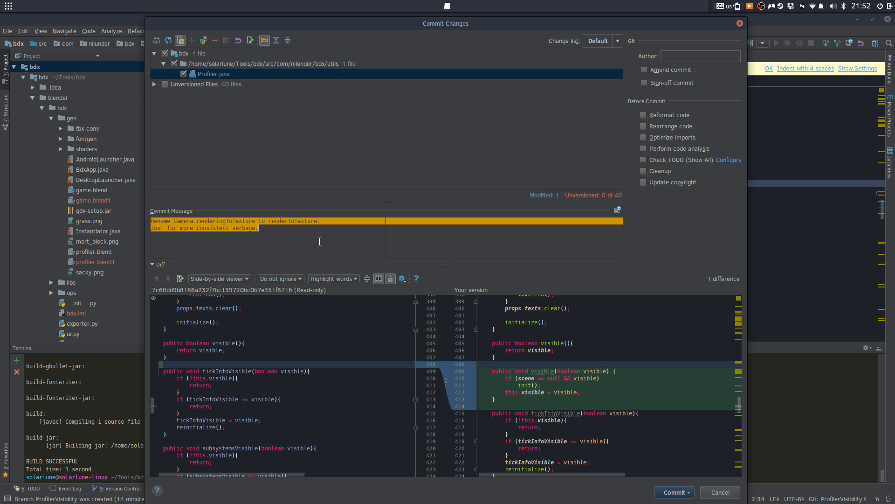
type("Profiler")
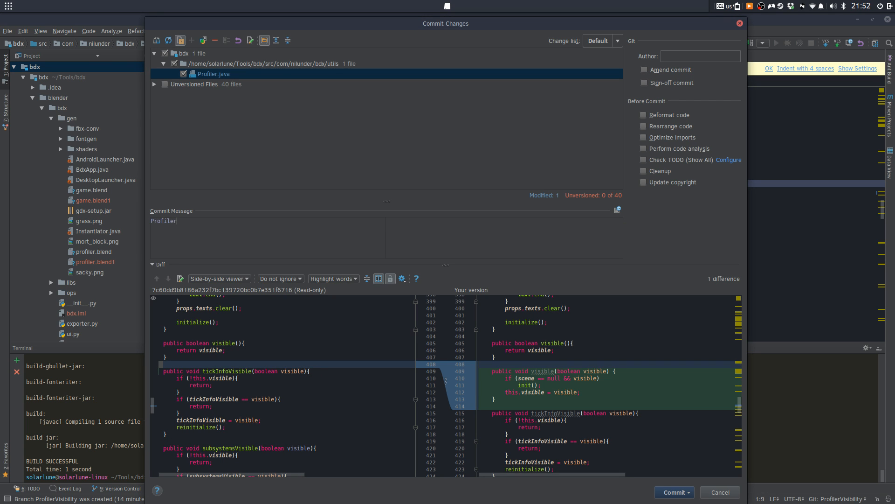
type(" visibility can be toggleed")
key("BackSpace")
type("d now.")
Fill in the commit's author from the suggestions, then commit and push the ProfilerVisibility branch to origin
left_click(687, 58)
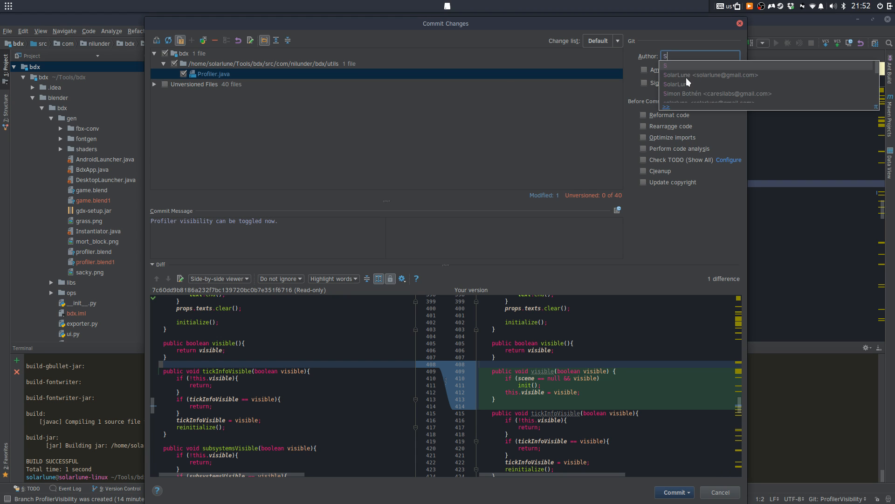
left_click(686, 76)
left_click(667, 486)
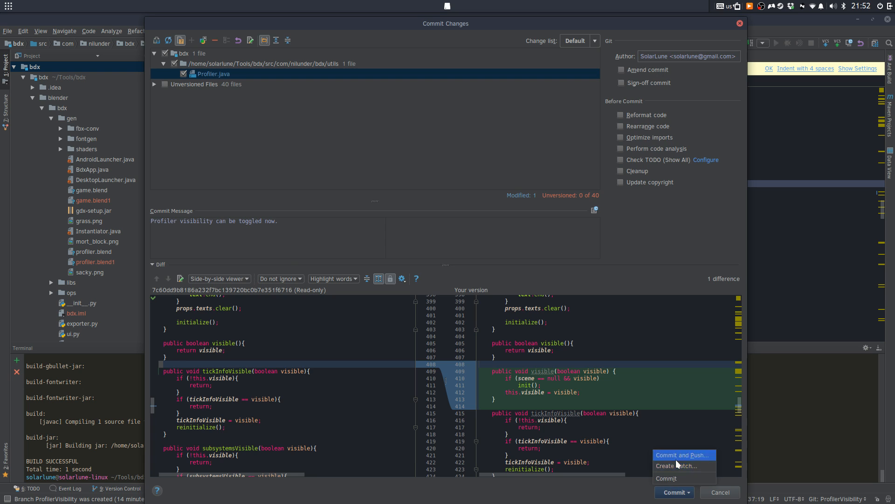
left_click(675, 458)
left_click(471, 381)
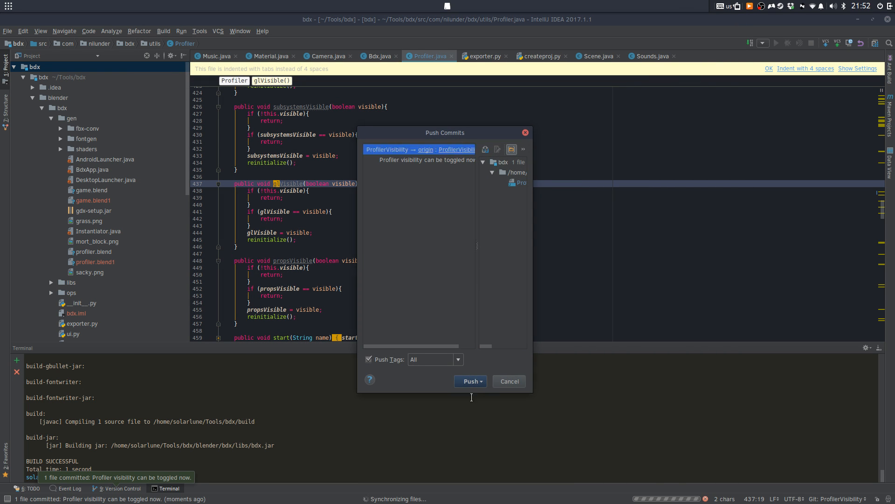
left_click(462, 394)
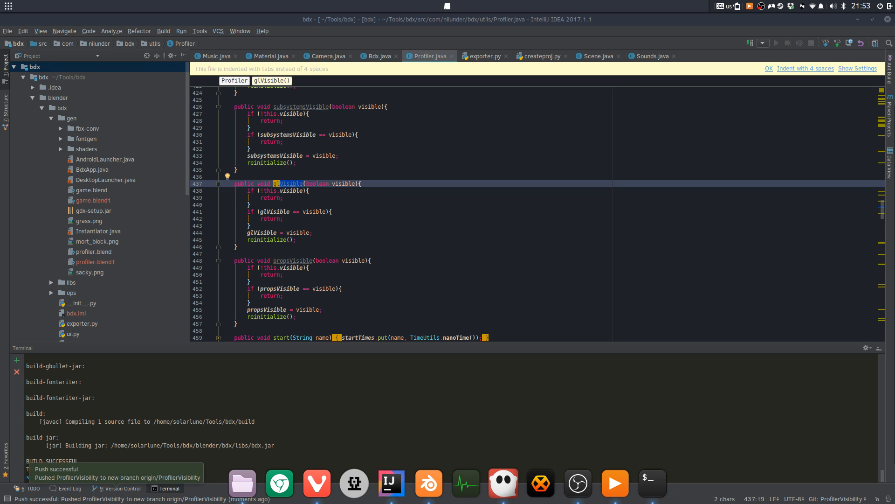
Switch to the web browser and save the edited API Gl wiki page
left_click_drag(894, 140, 518, 112)
double_click(518, 112)
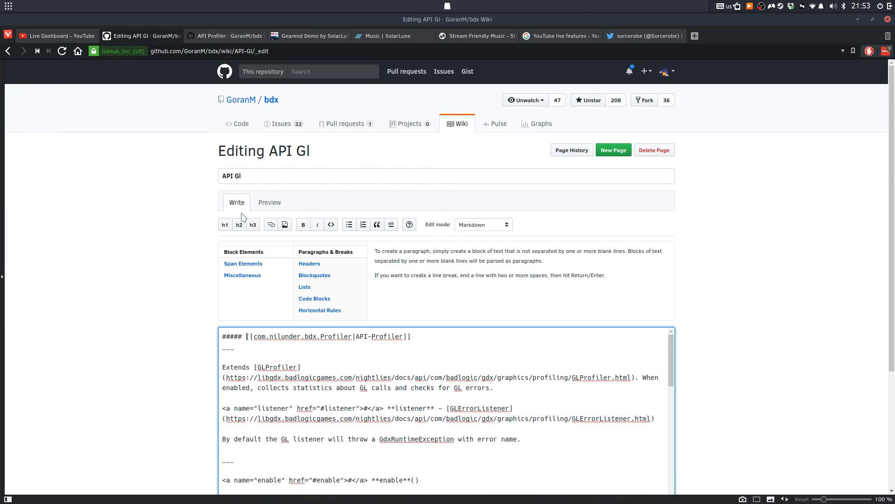
scroll(243, 217, "down", 4)
left_click(666, 402)
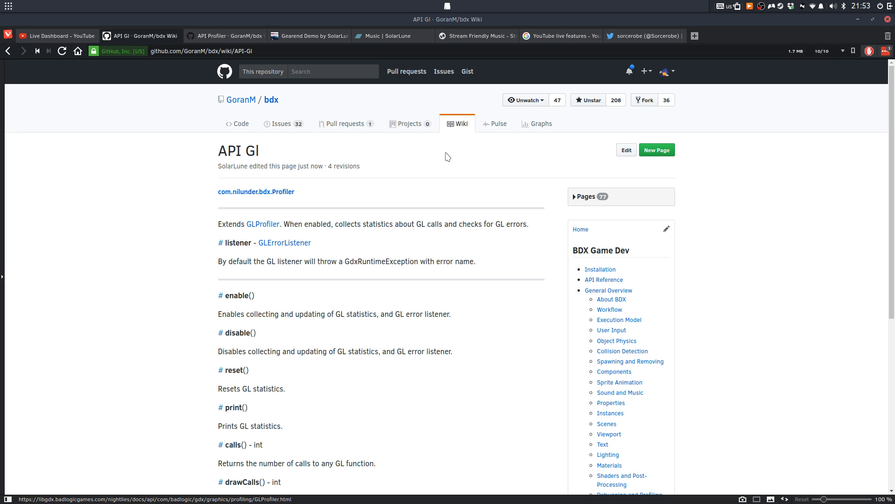
From the bdx repository's code page, create a pull request for the recently pushed ProfilerVisibility branch
left_click(247, 124)
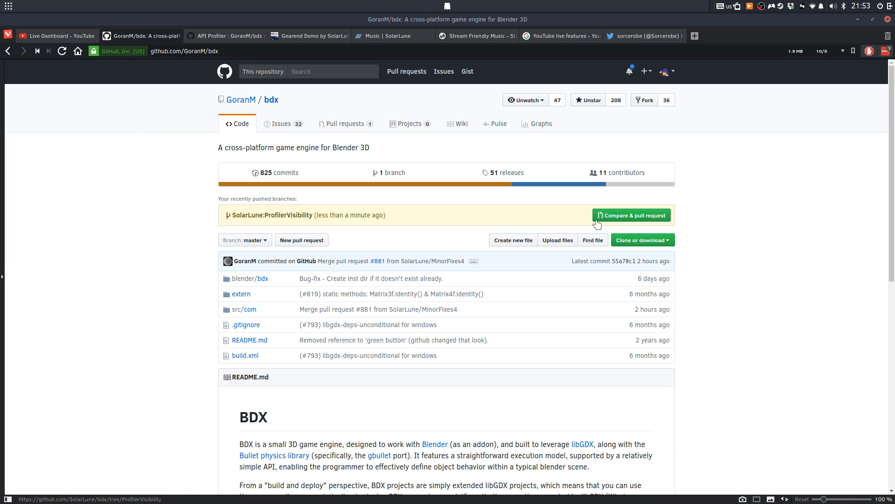
scroll(298, 261, "down", 3)
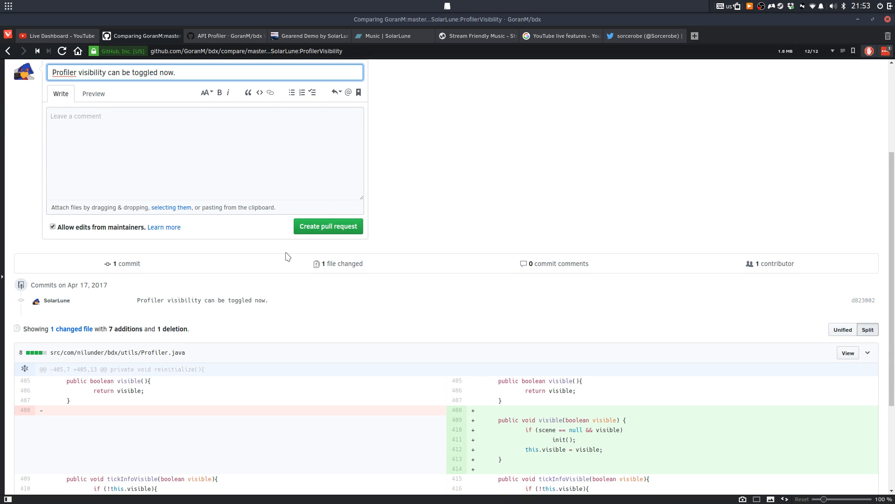
left_click(319, 228)
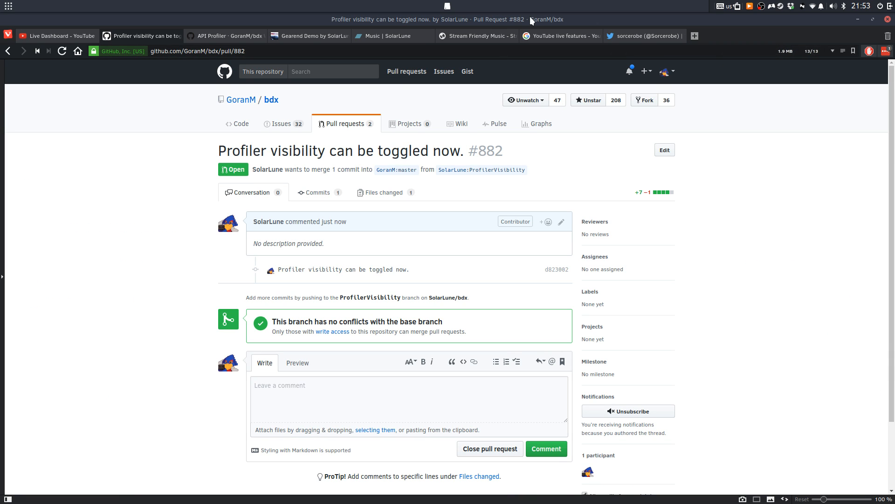
Switch to Blender and open the recent file HubZone.blend
key("alt+Tab")
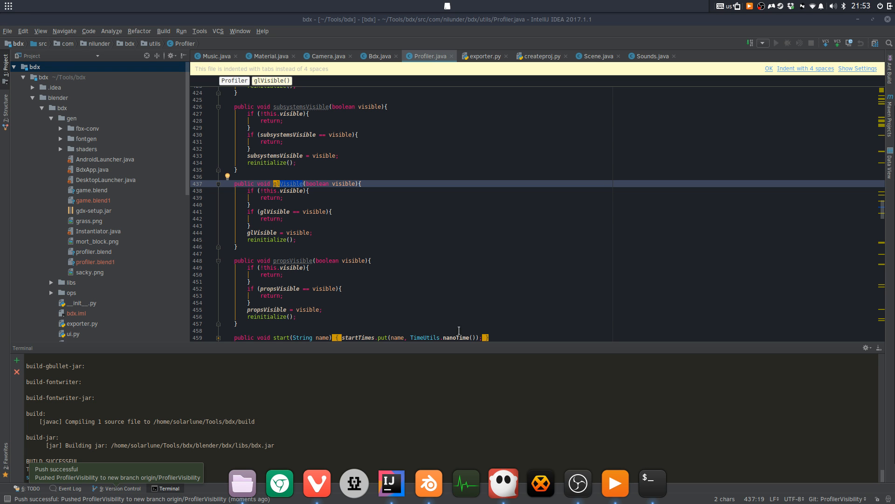
left_click(443, 232)
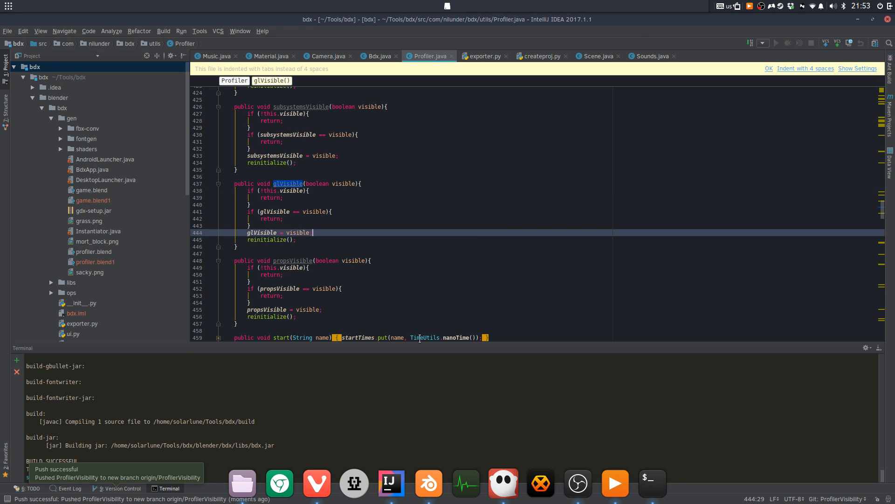
key("alt+Tab")
left_click(28, 32)
mouse_move(74, 65)
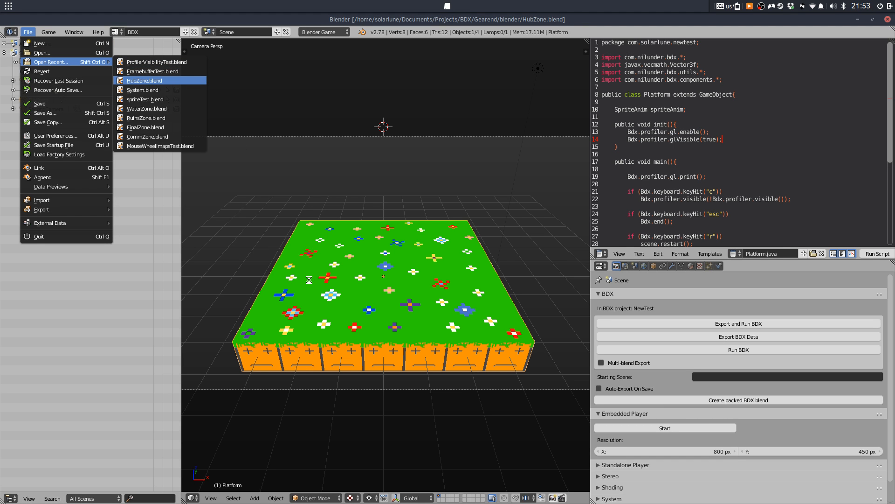
Examine the HubZone level layout across its full length in the front view, then through the scene camera
scroll(487, 262, "down", 3)
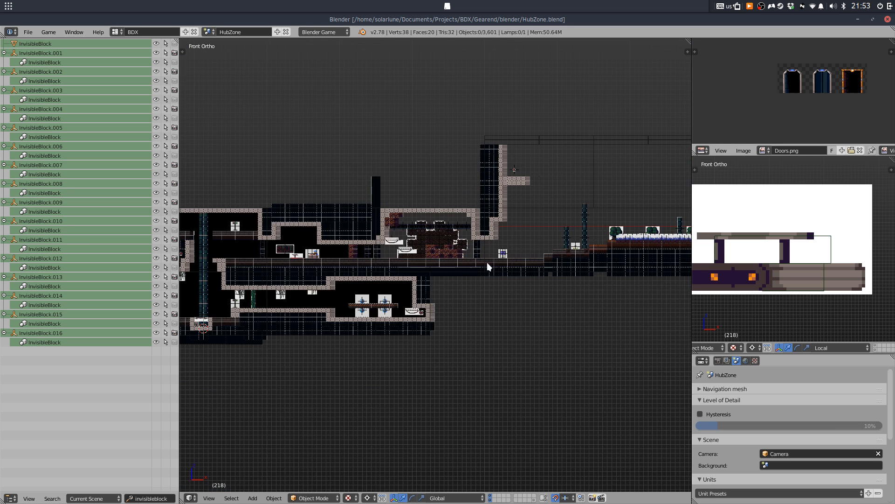
scroll(489, 261, "down", 5)
left_click_drag(495, 282, 272, 265)
scroll(373, 270, "up", 2)
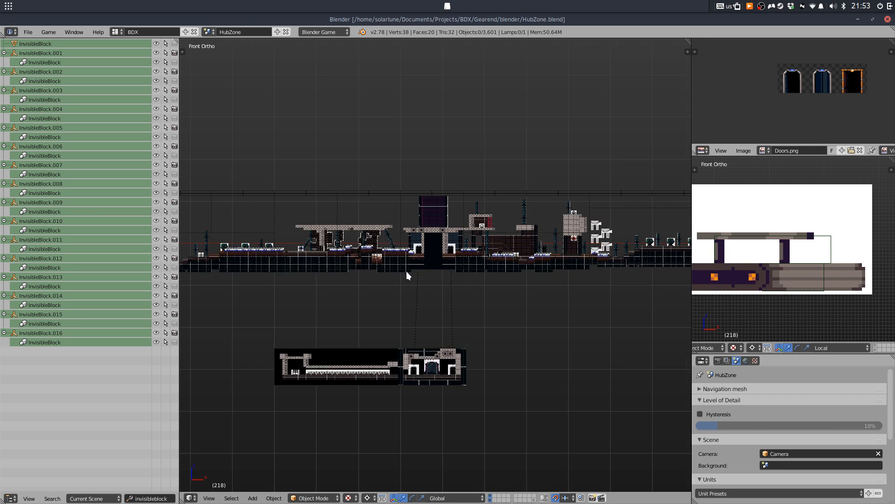
key("KP_5")
key("KP_5")
scroll(522, 269, "down", 3)
left_click_drag(615, 235, 410, 243)
scroll(509, 217, "up", 3)
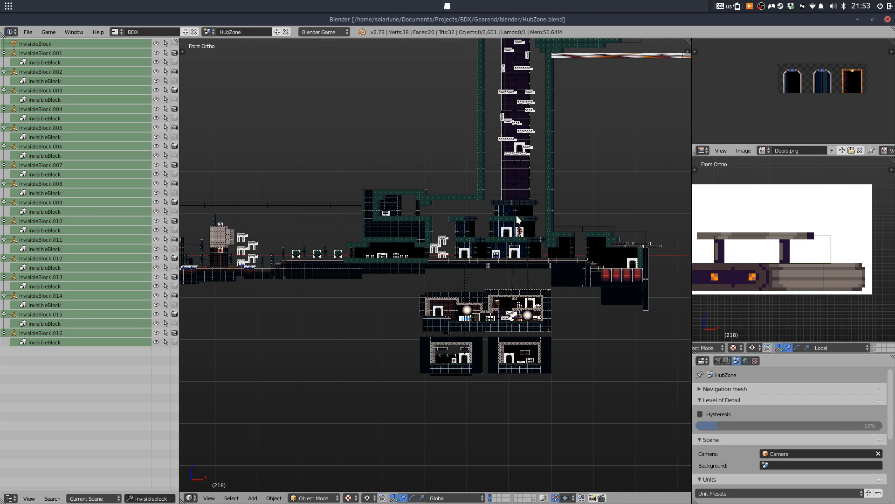
scroll(498, 210, "down", 1)
left_click_drag(462, 215, 341, 242)
scroll(392, 203, "down", 2)
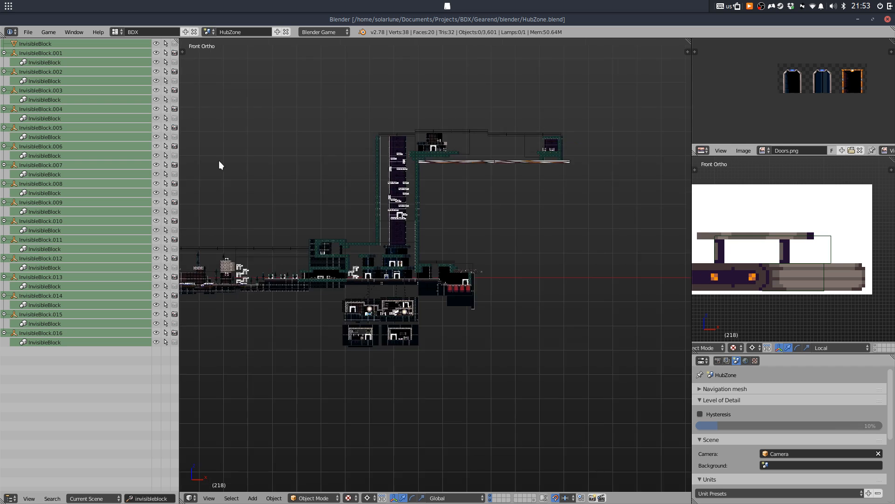
left_click_drag(219, 164, 370, 169)
scroll(606, 169, "down", 1)
key("KP_0")
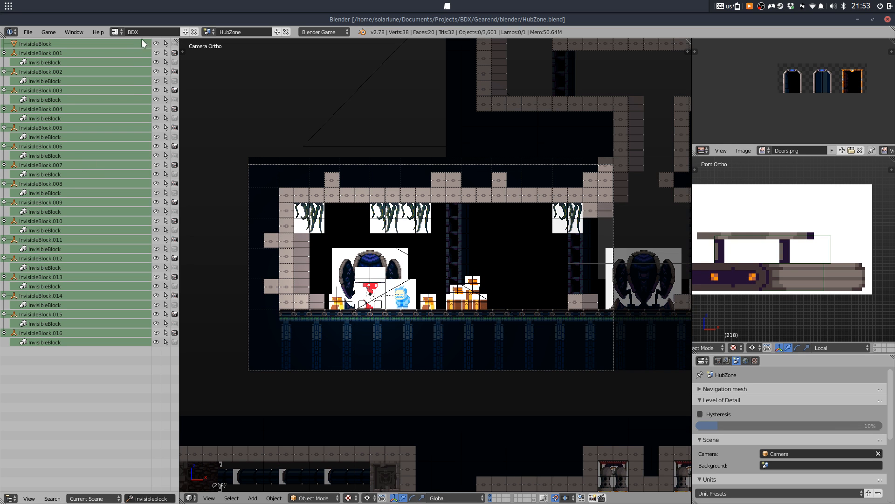
Open RuinsZone.blend from the Gearend project's blender folder
left_click(125, 32)
left_click(26, 34)
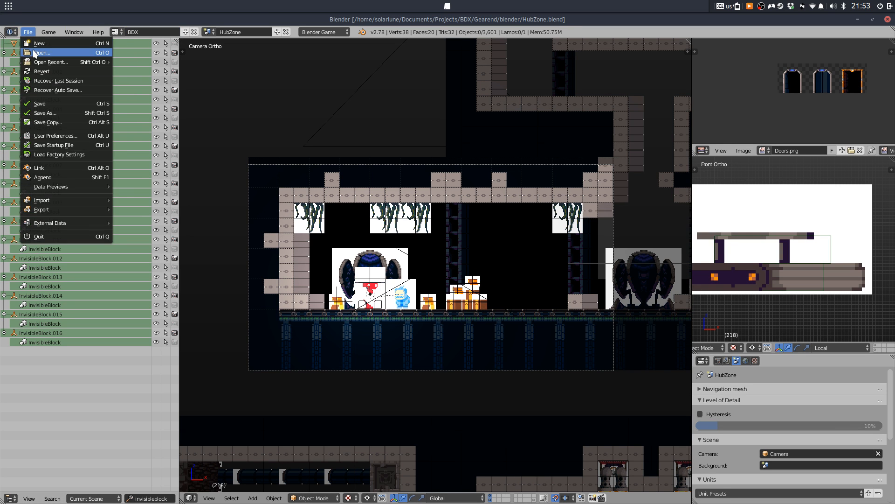
left_click(35, 53)
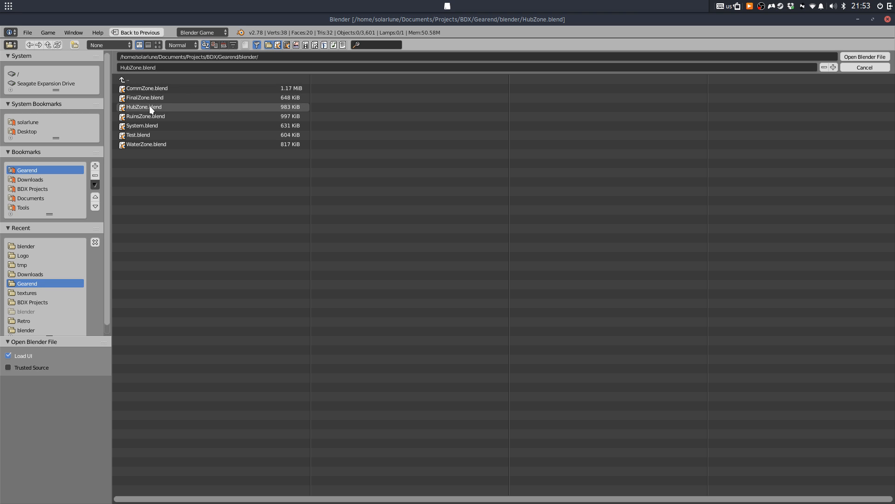
left_click(154, 116)
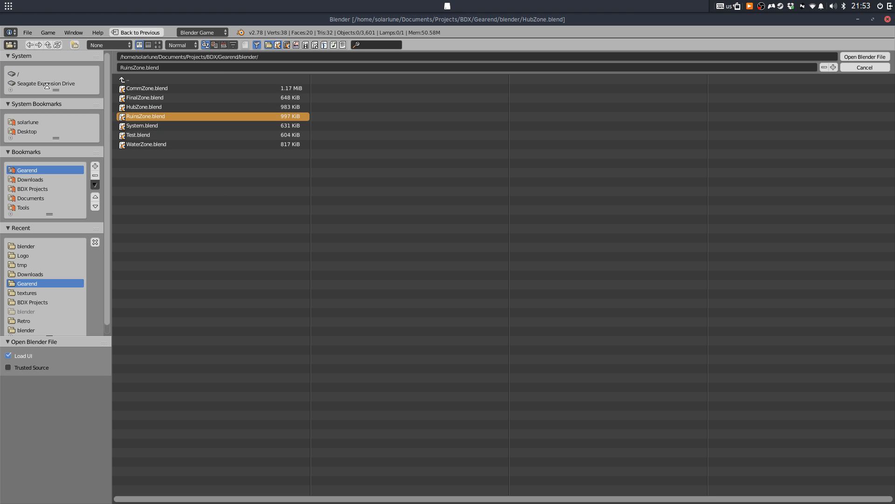
key("Return")
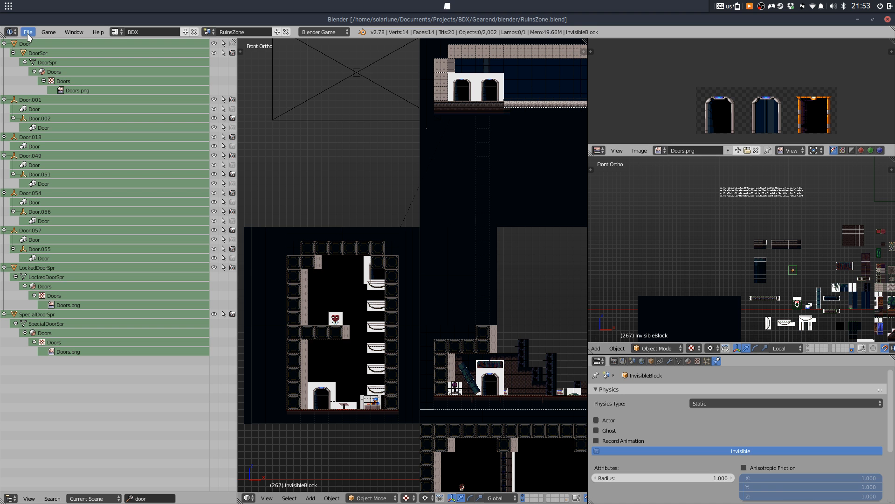
Open CommZone.blend from the Gearend project's blender folder
left_click(27, 33)
left_click(36, 53)
left_click(149, 88)
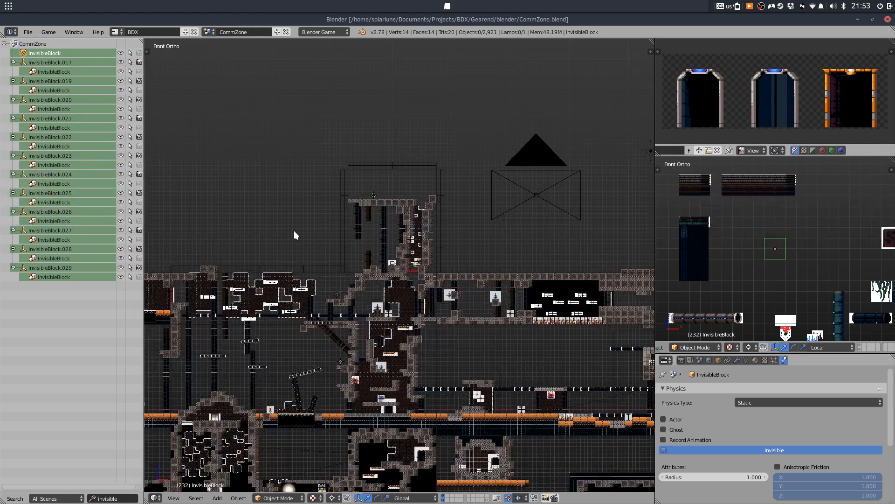
Examine the rooms and corridors of the CommZone level from end to end in the front view
left_click_drag(294, 230, 390, 178)
key("KP_1")
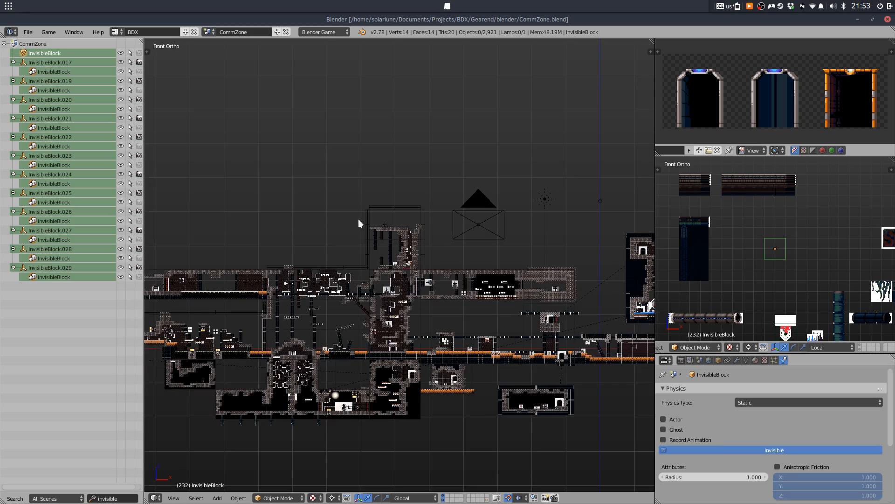
scroll(355, 276, "up", 7)
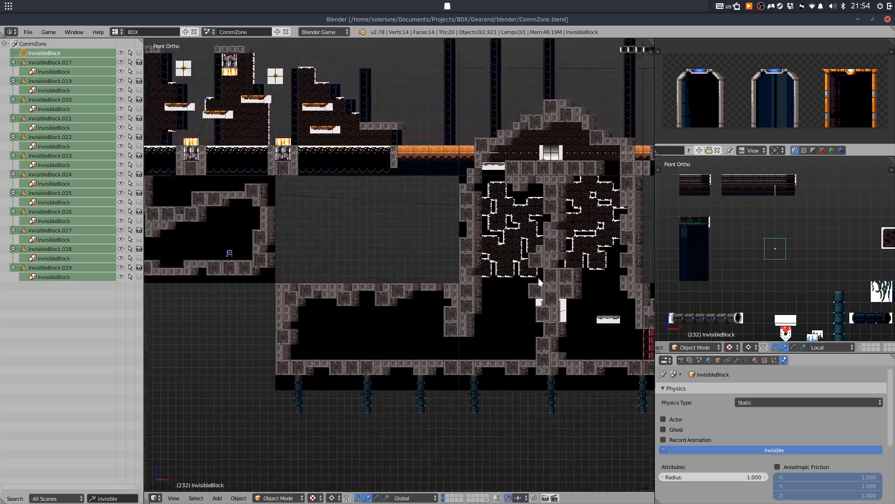
left_click_drag(538, 278, 317, 331)
scroll(361, 317, "down", 2)
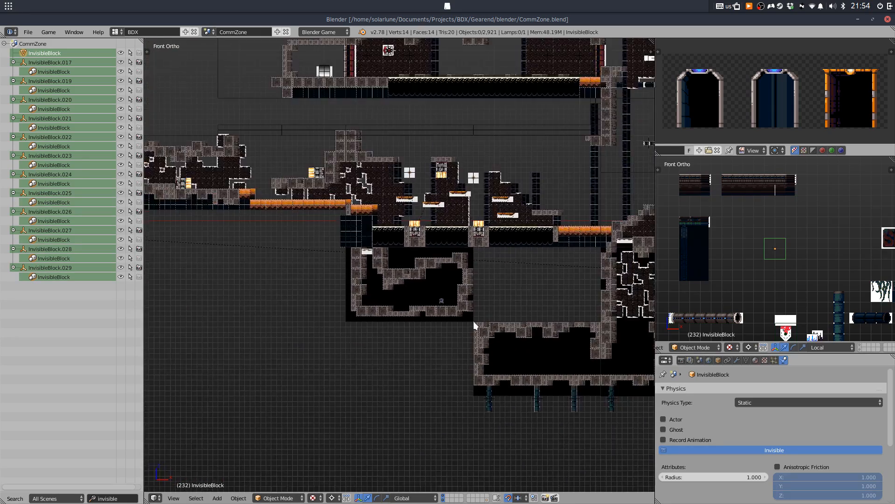
left_click_drag(363, 296, 178, 371)
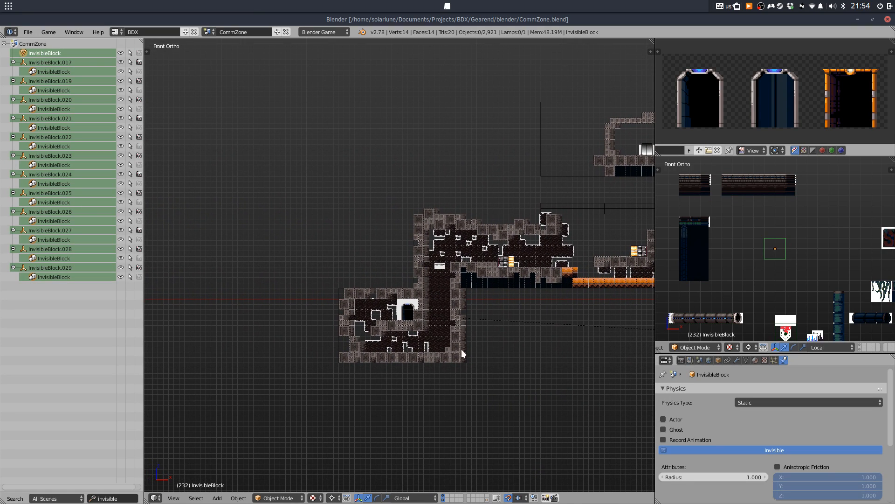
scroll(567, 259, "up", 8)
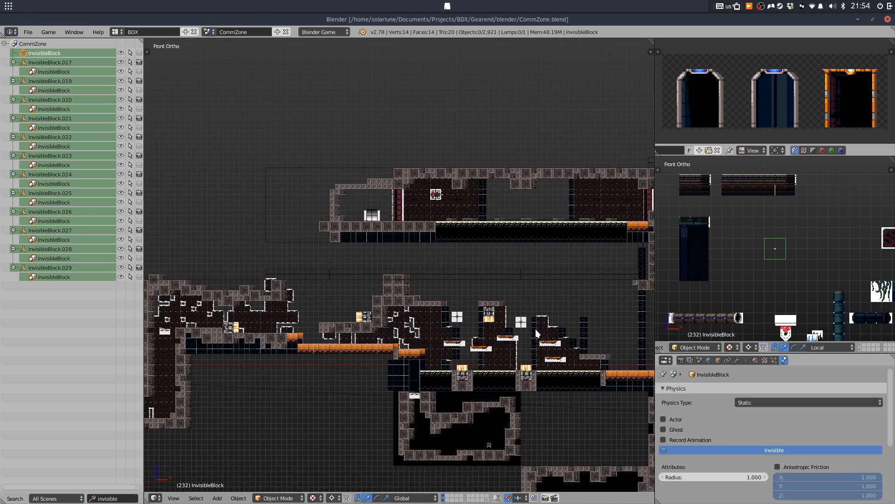
left_click_drag(565, 311, 196, 242)
key("KP_0")
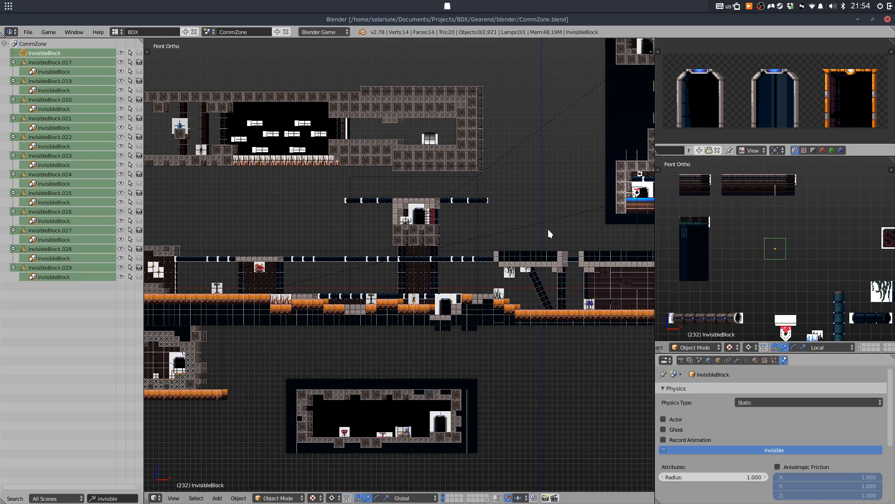
scroll(456, 233, "down", 2)
left_click_drag(426, 234, 295, 230)
scroll(407, 239, "up", 3)
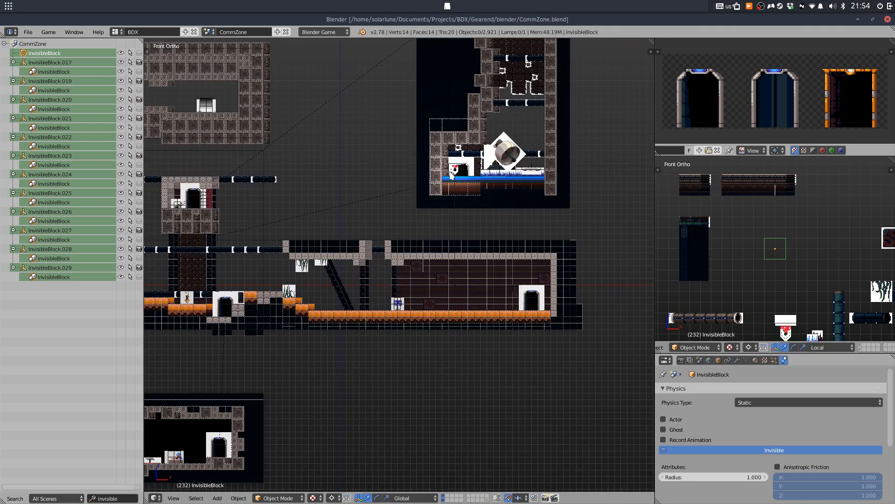
Move the player object into the doorway at the far end of the long orange-floored room, and save CommZone.blend over the existing file
scroll(450, 192, "up", 1)
right_click(447, 189)
key("g")
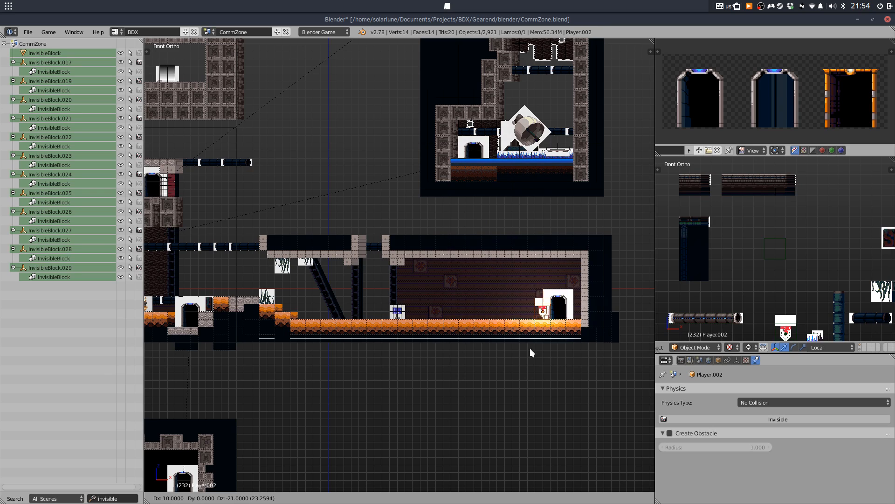
left_click(540, 349)
key("ctrl+s")
key("Return")
Export and run the Gearend game from the CommZone scene with the terminal output moved aside, and maximize the game window
left_click(681, 360)
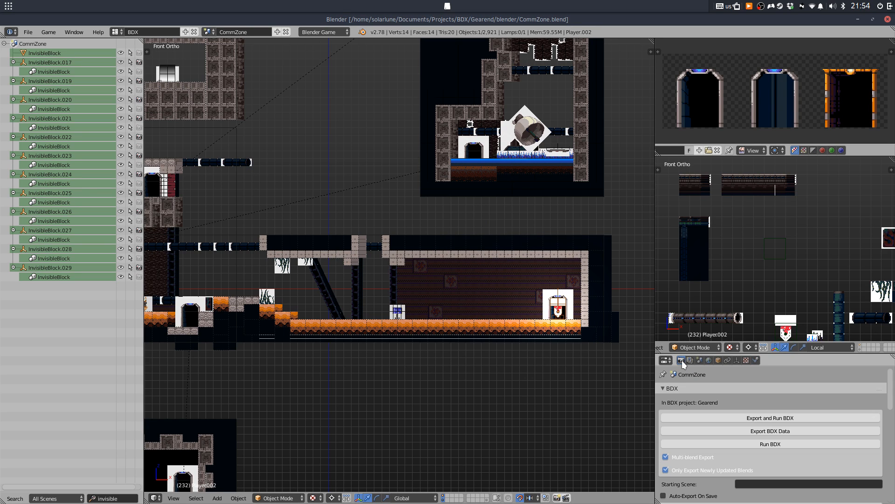
key("KP_0")
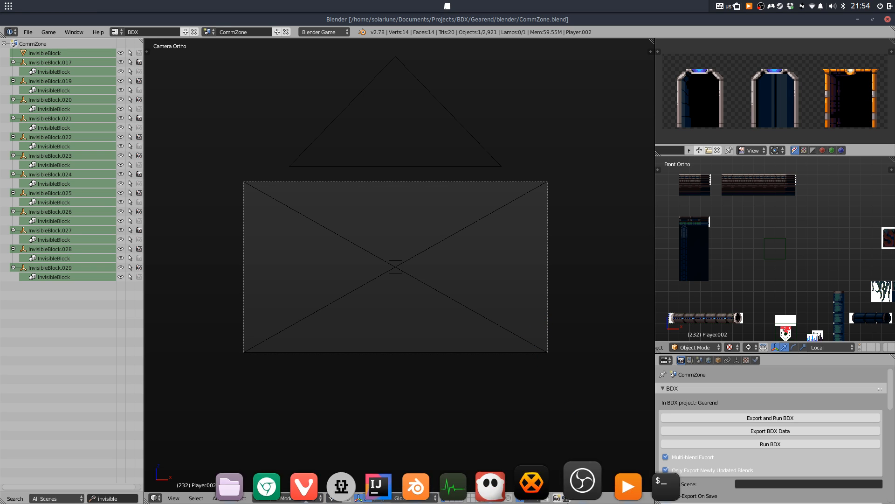
left_click(652, 483)
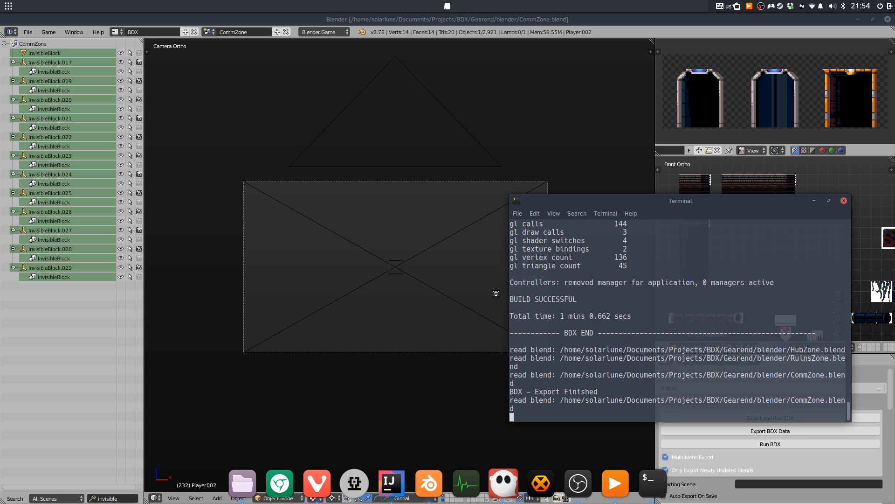
left_click_drag(559, 201, 894, 192)
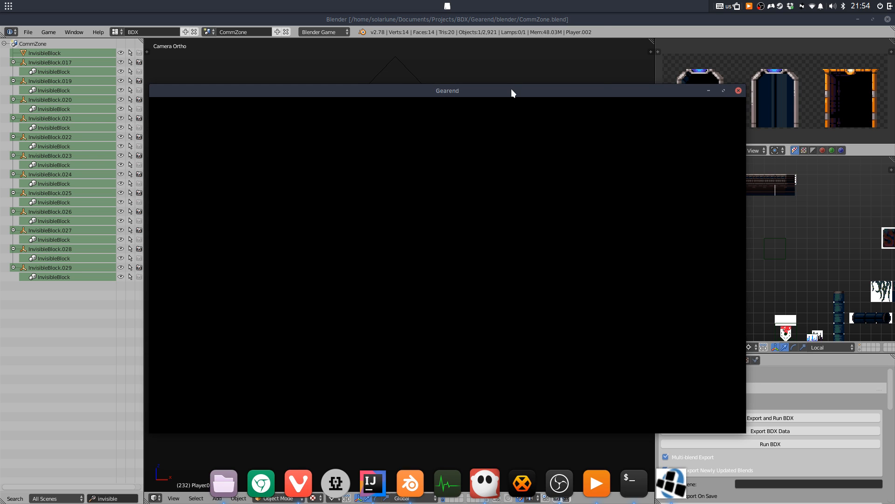
double_click(511, 90)
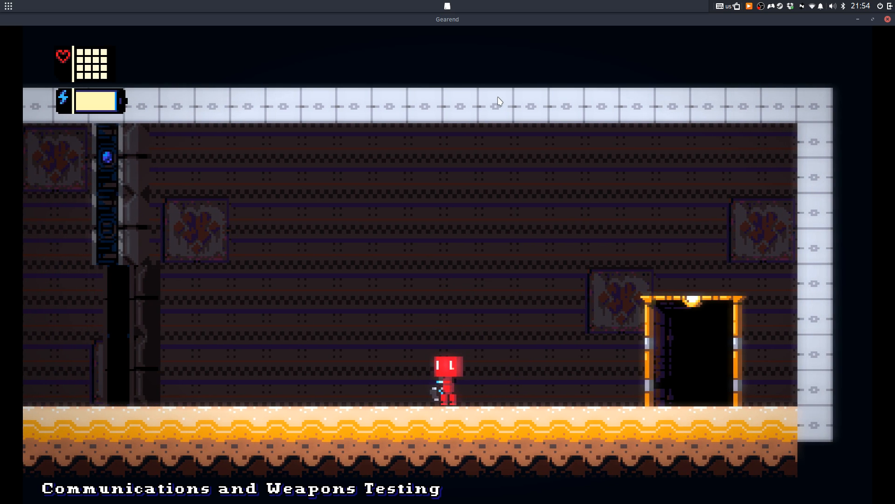
Playtest the level start by moving the player left out of the first room and jumping up the steps to the banner beside the doorway
key("Left")
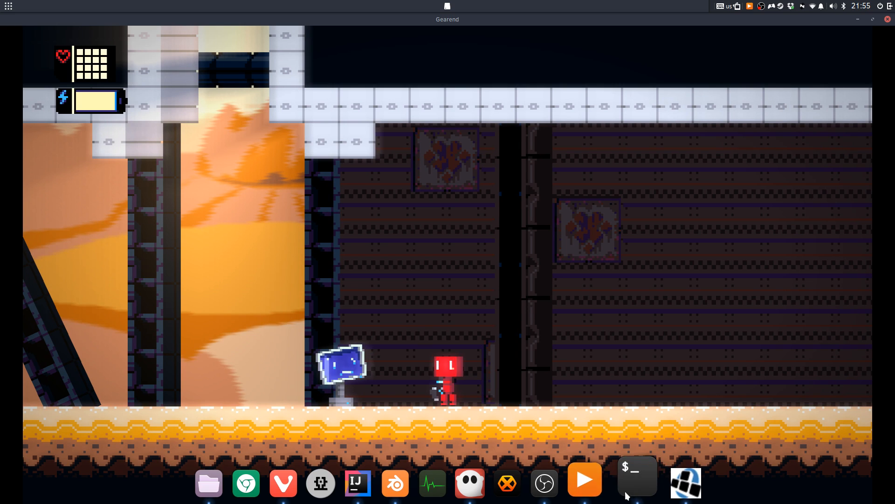
left_click(605, 495)
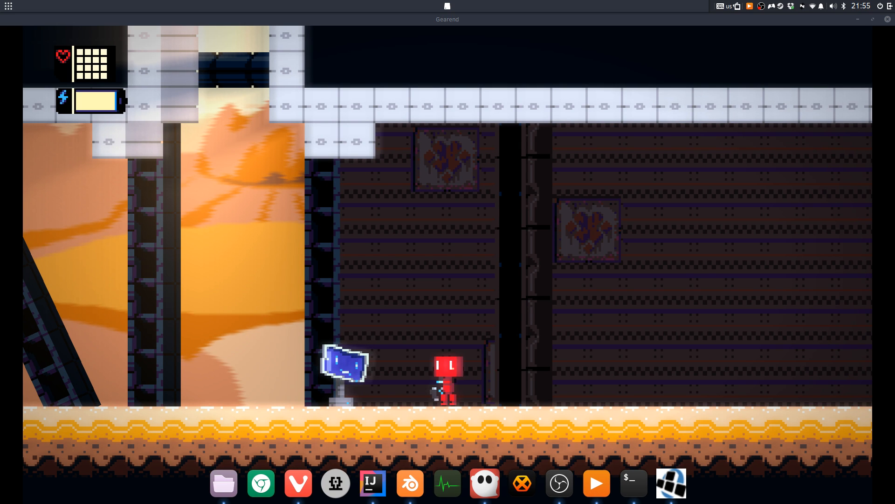
left_click(614, 306)
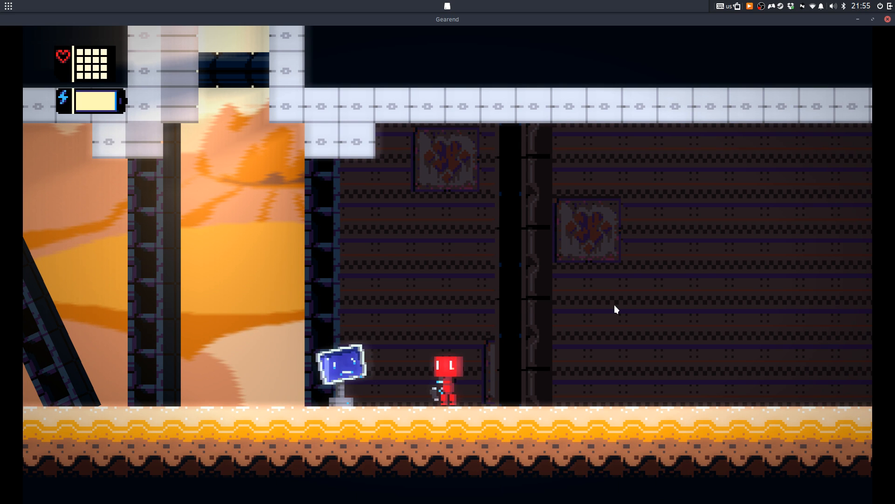
key("Left")
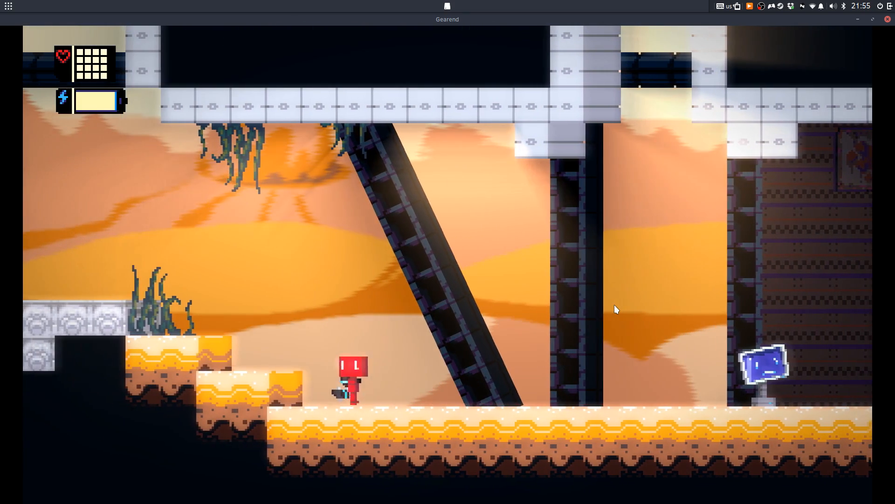
key("space")
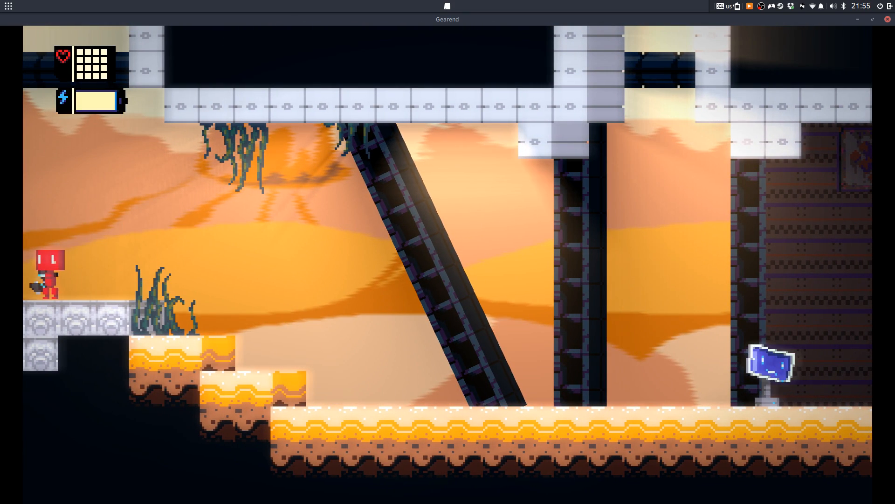
key("Left")
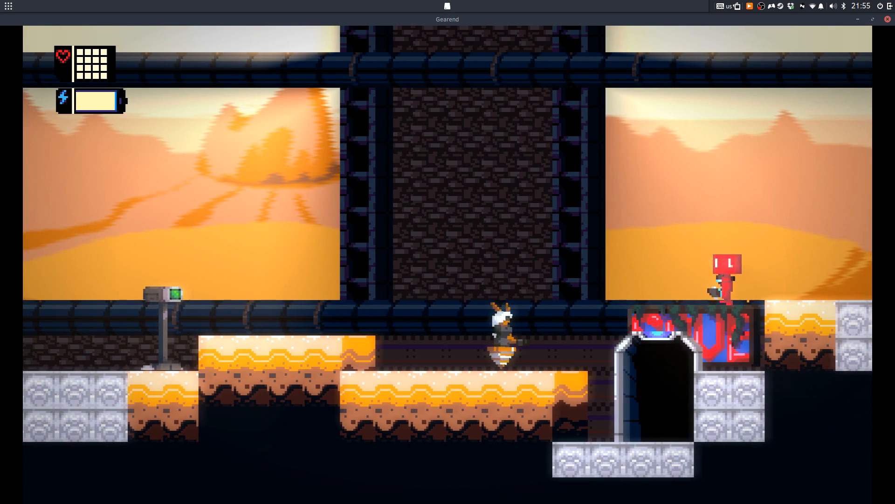
Enter the arched doorway, walk past the desk towards the heart-headed character, and return outside through the same door
key("w")
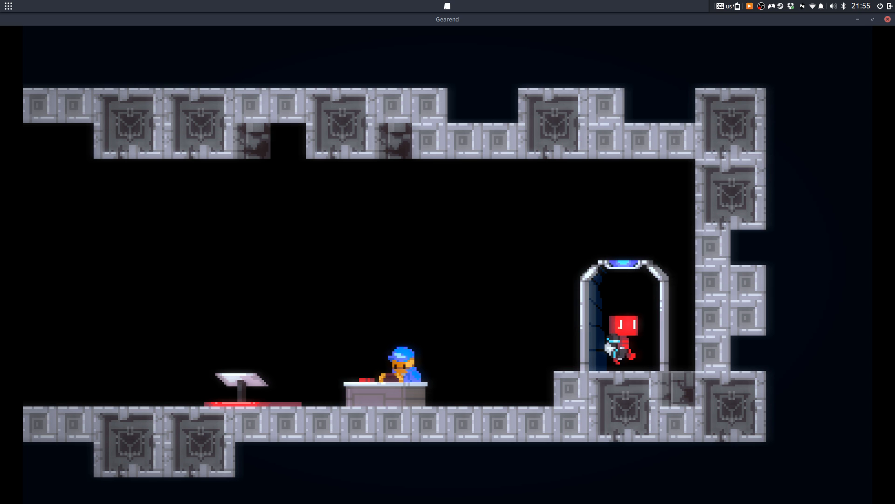
key("Left")
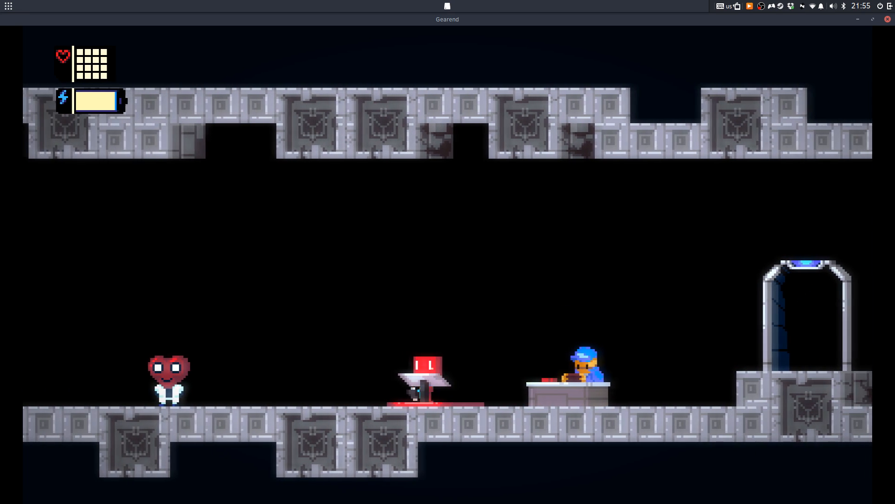
key("Right")
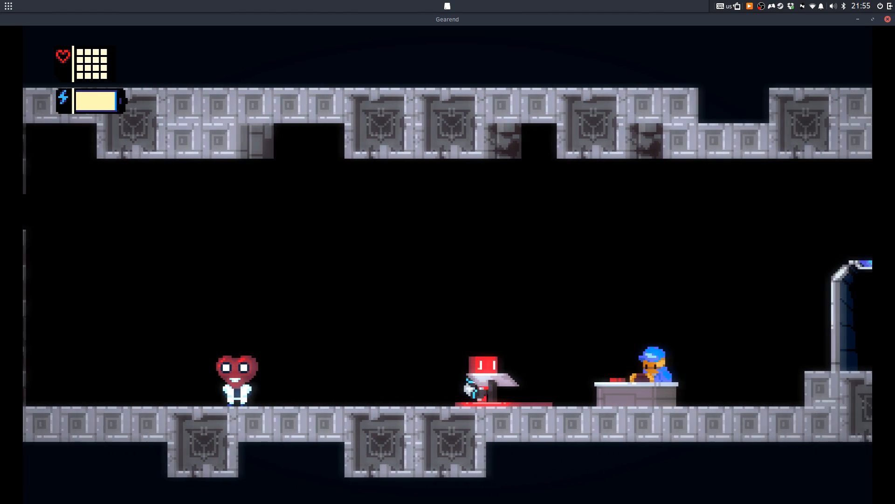
key("Right")
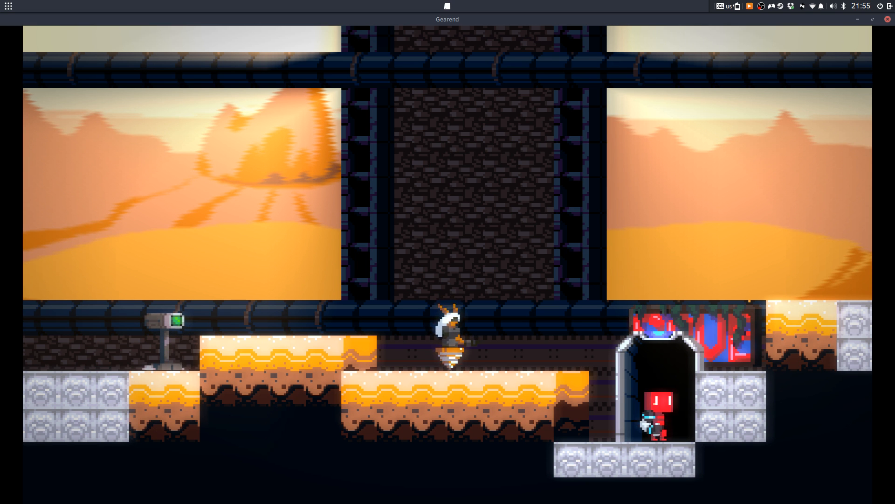
Playtest the outdoor stretch left of the doorway, jumping over the thorn pit towards the ceiling enemy and the laser turret
key("Left")
key("Left")
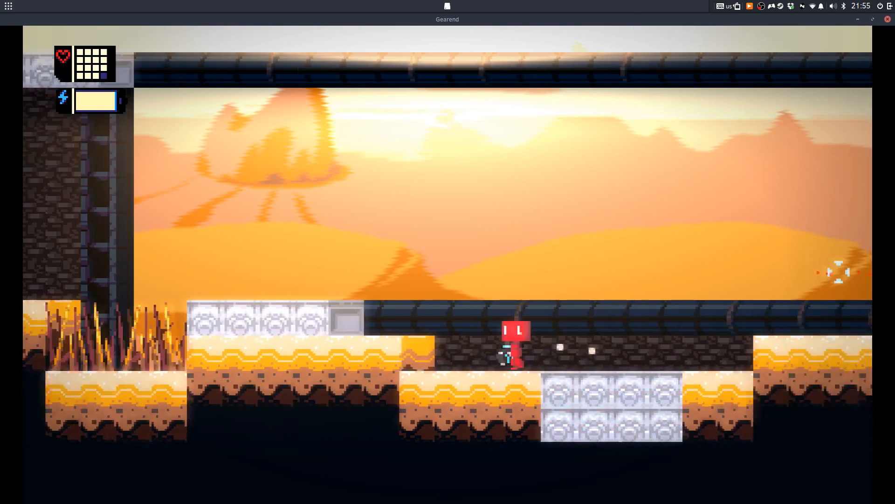
key("Left")
key("space")
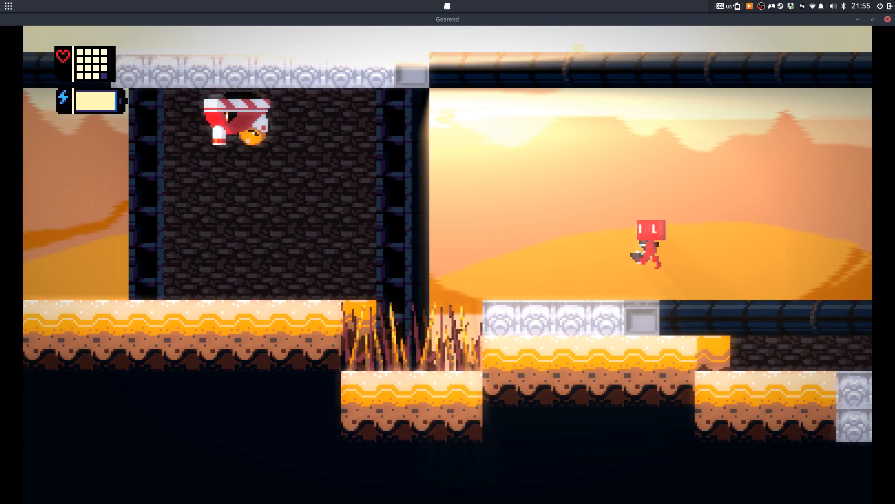
key("Left")
key("space")
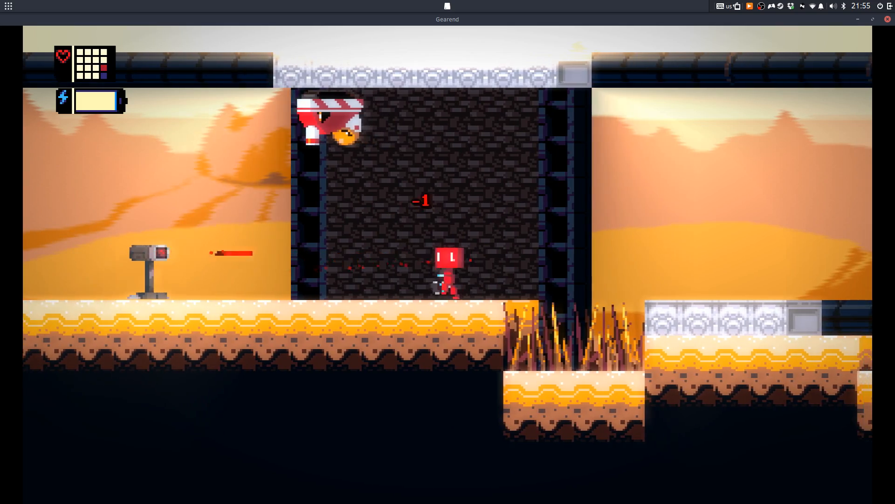
key("Left")
key("space")
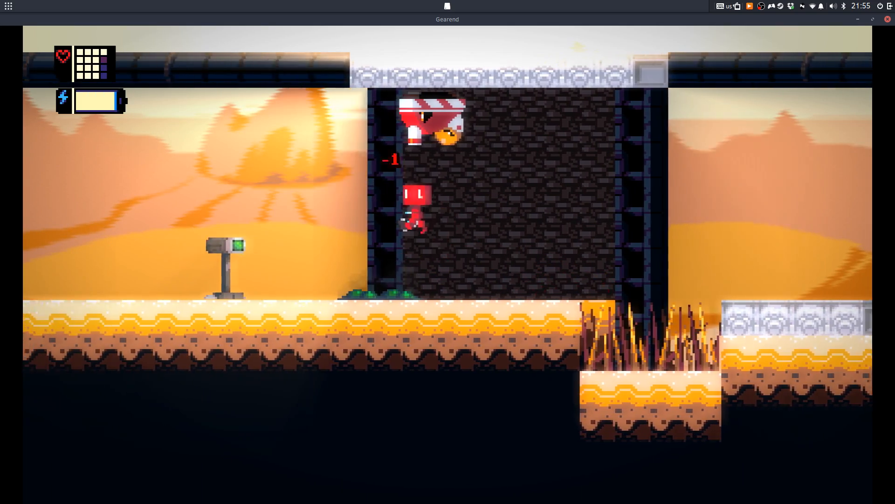
Playtest the flying enemies beyond the laser turret, dodging back and forth beside the grey stone steps
key("Left")
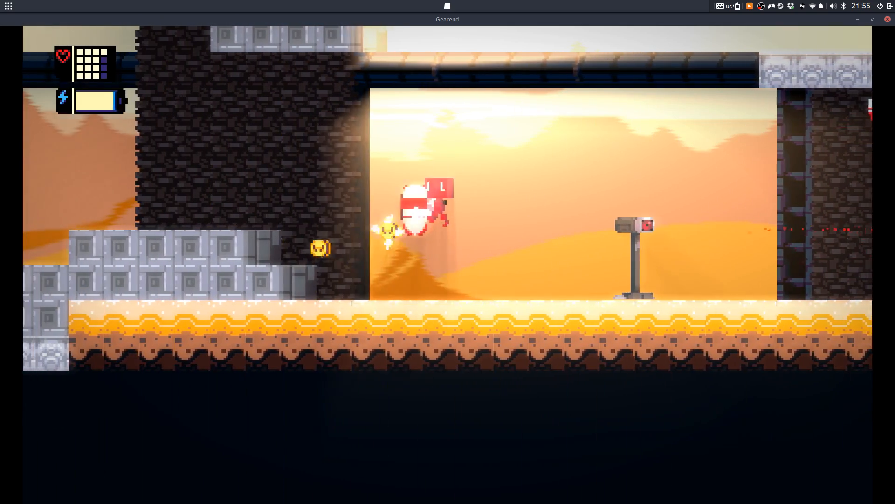
key("Right")
key("space")
key("Left")
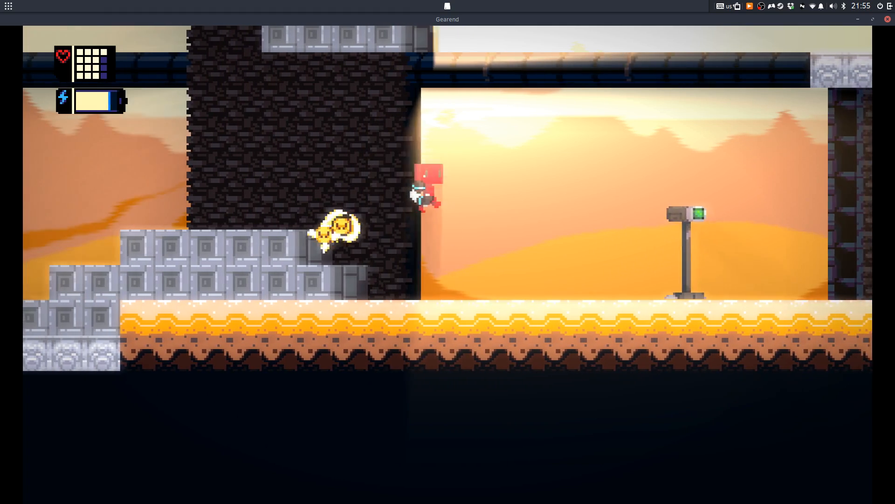
key("Right")
key("space")
key("Left")
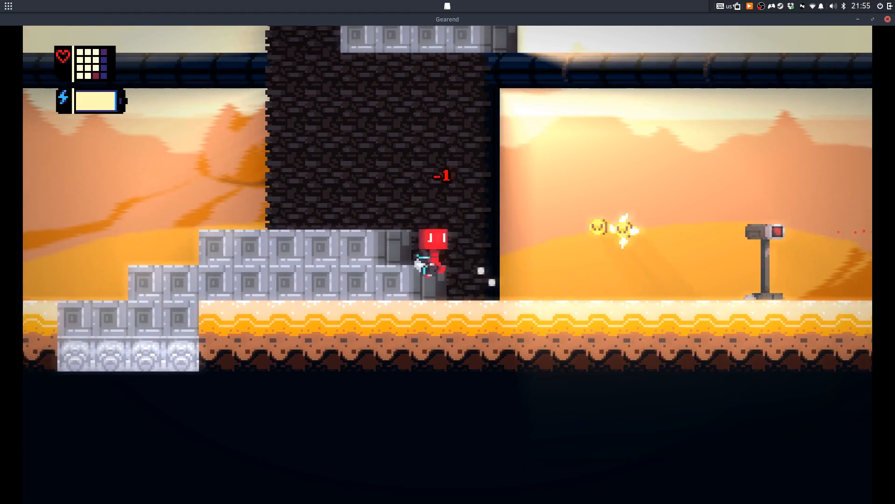
Cross the grey stone steps into the brick tower room, go back outside once, and re-enter the room
key("Left")
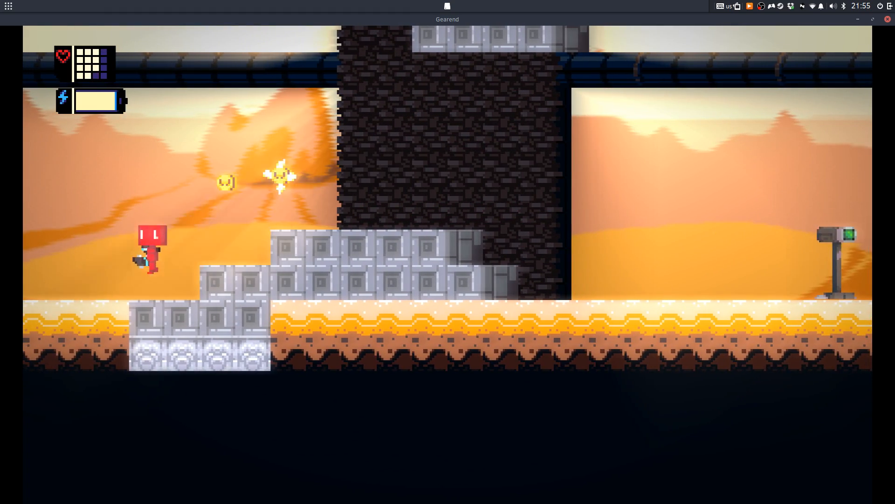
key("Left")
key("space")
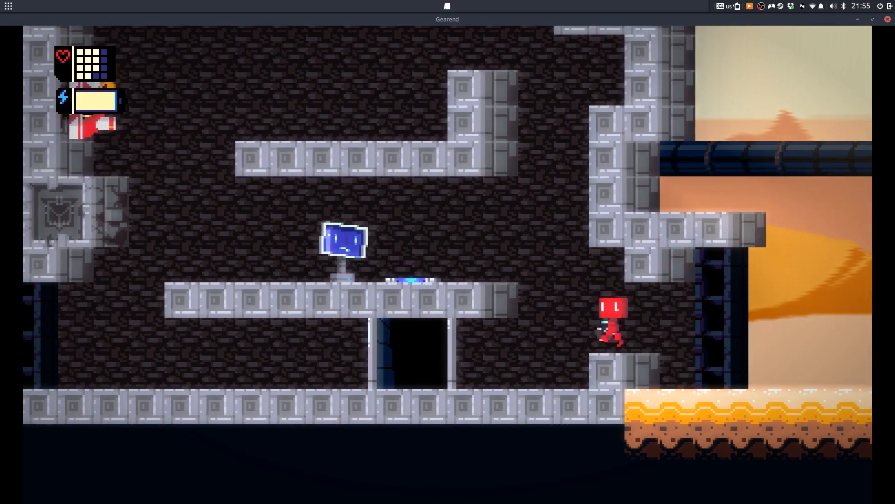
key("Right")
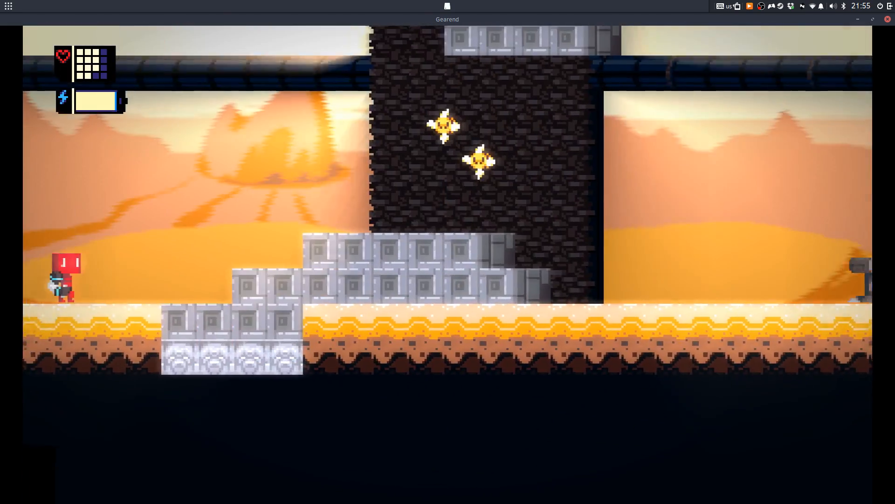
key("Left")
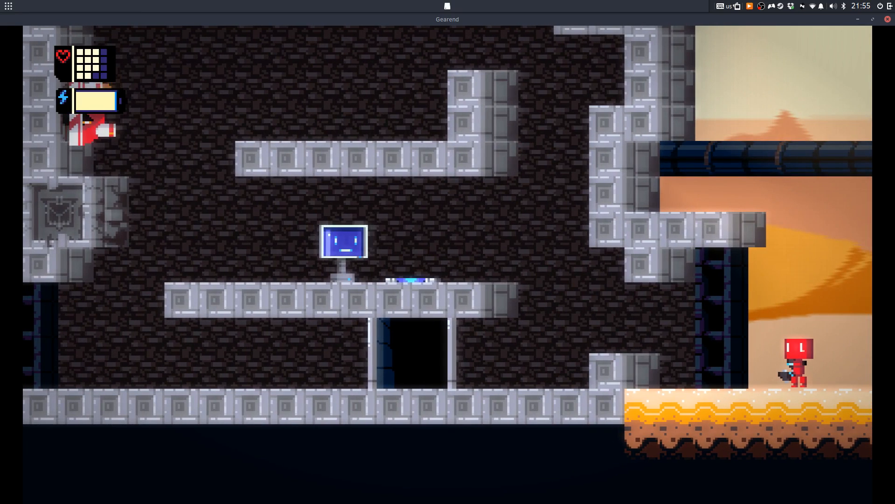
Bring up the Notes.md to-do list in ghostwriter, review its tasks, and move its window off the game
mouse_move(640, 501)
left_click(488, 486)
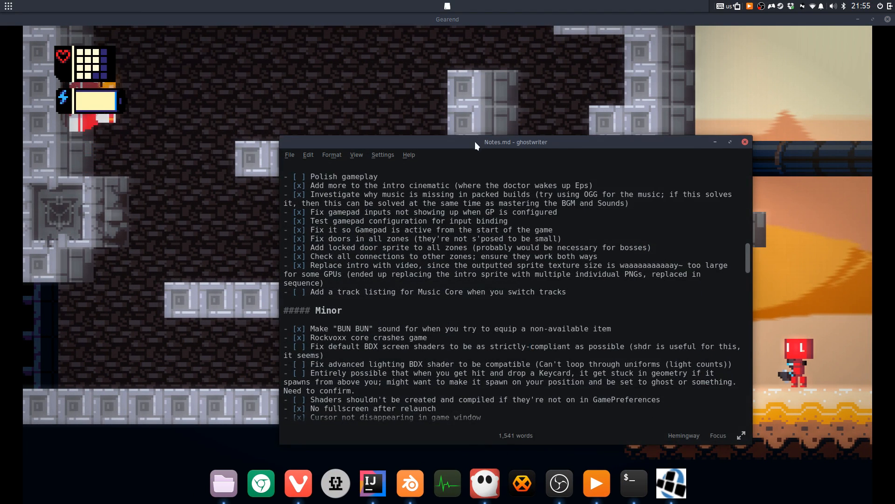
left_click_drag(476, 144, 894, 186)
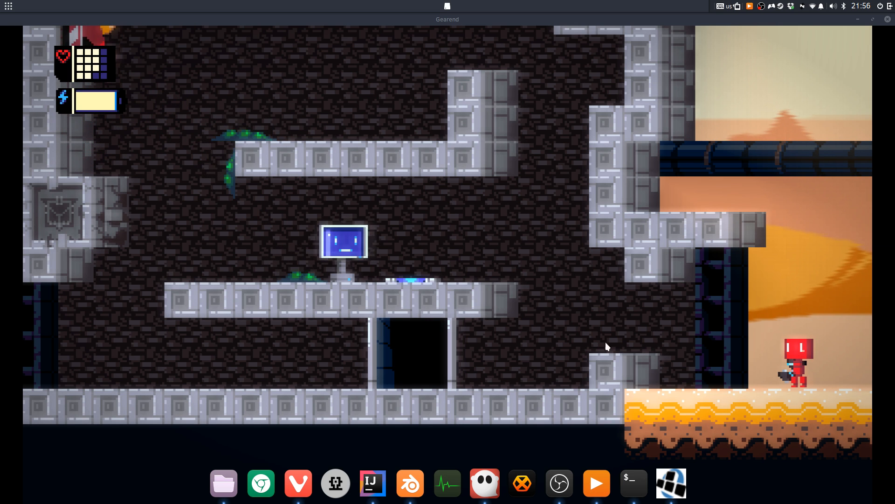
Go back into the brick tower room, jump onto the middle ledge and start talking to the monitor robot
key("Left")
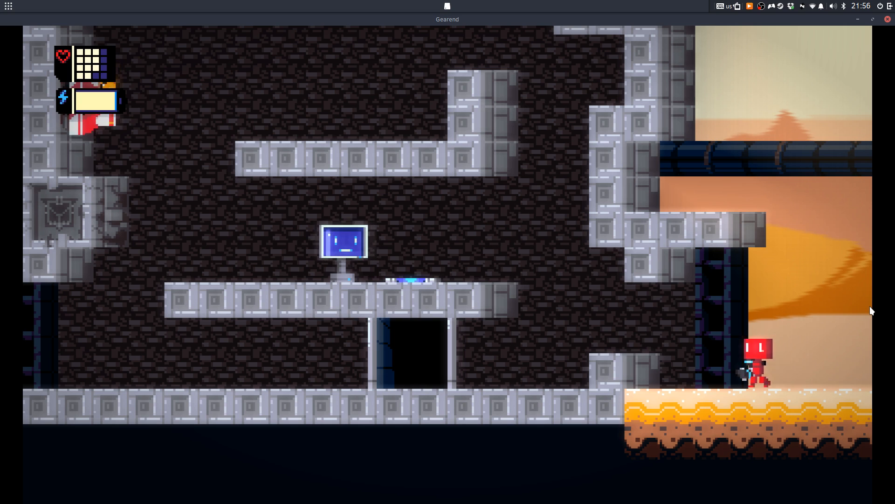
key("space")
key("Left")
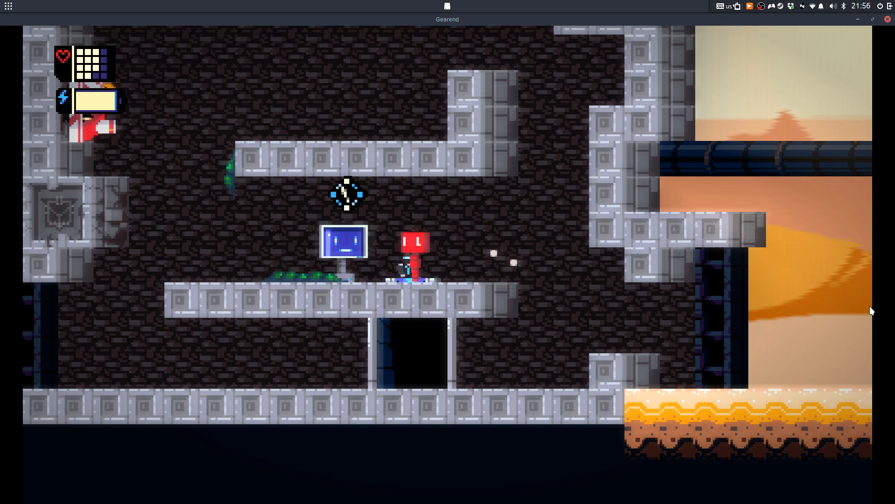
key("Up")
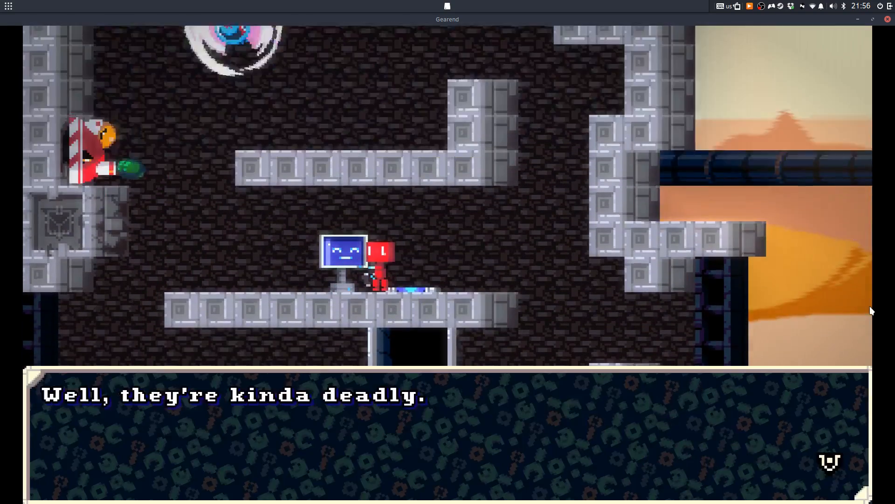
Read through the monitor robot's dialogue about the spinning blades, replaying the conversation once
key("space")
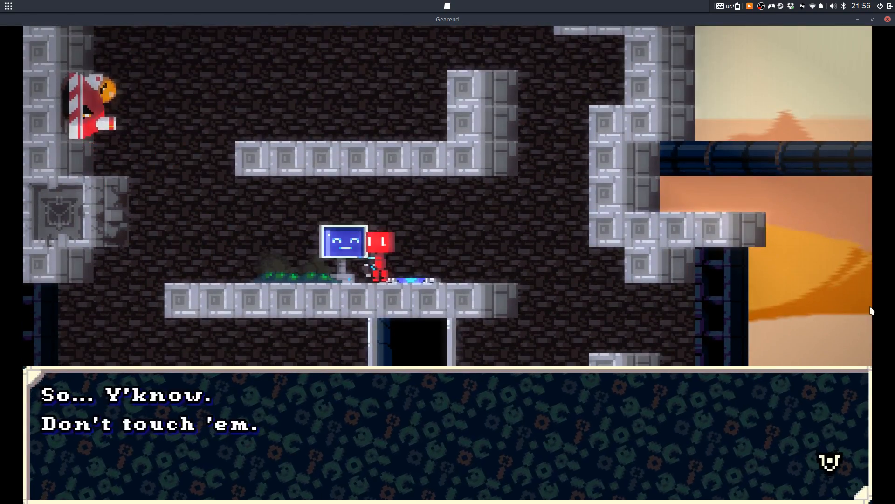
key("space")
key("space")
key("Up")
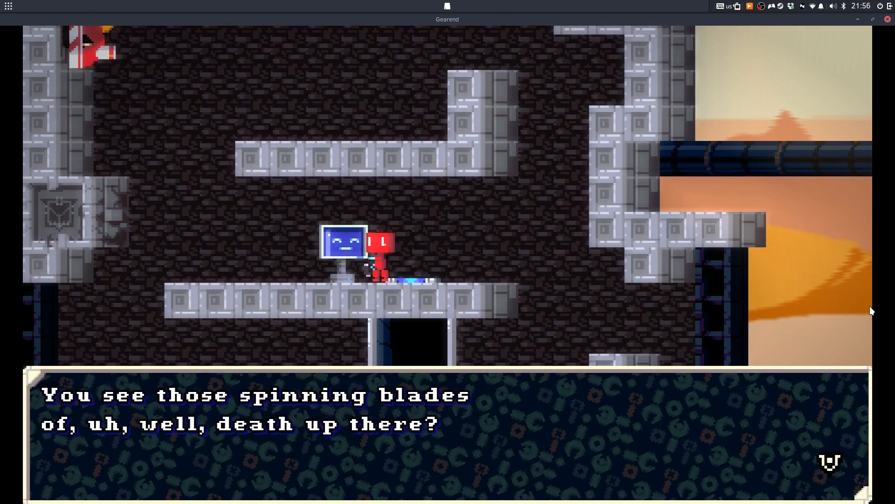
key("space")
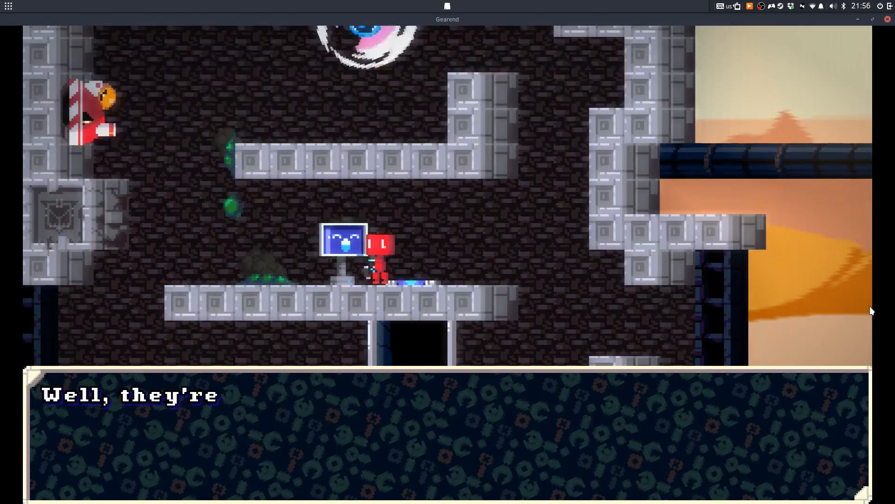
key("space")
key("space")
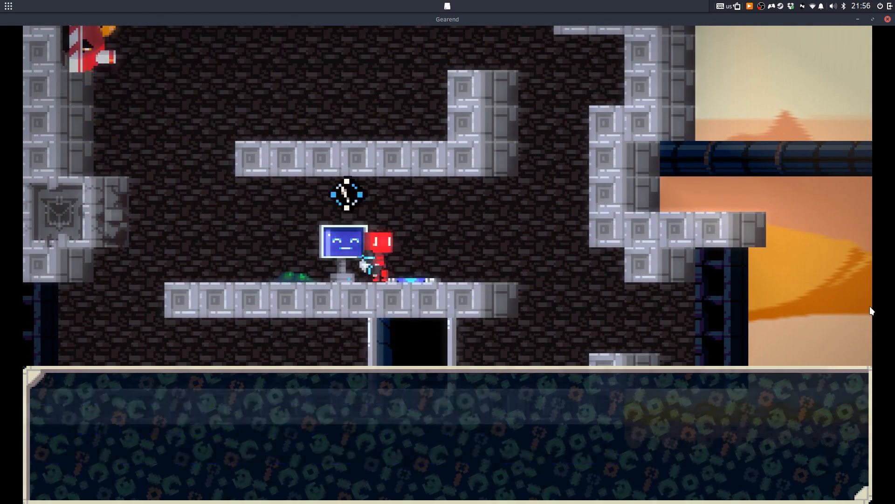
Drop off the robot's ledge, leave the tower room to the left and jump into the black sludge pit outside
key("Right")
key("space")
key("Left")
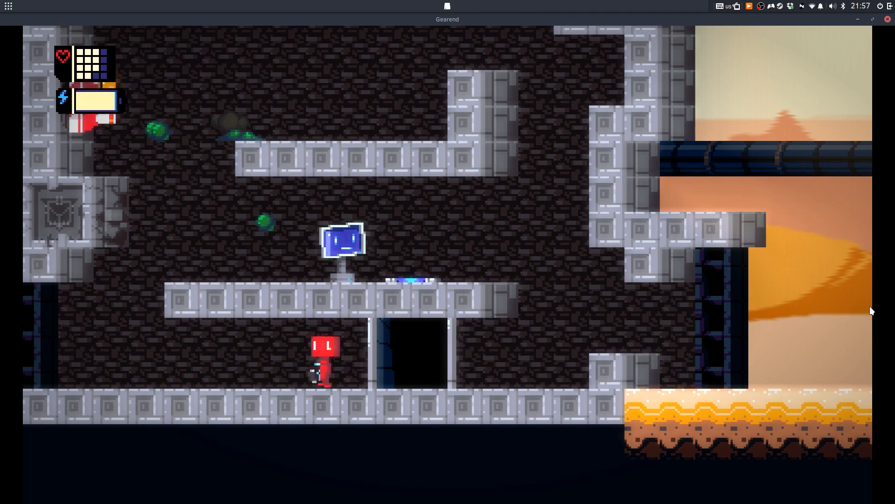
key("Left")
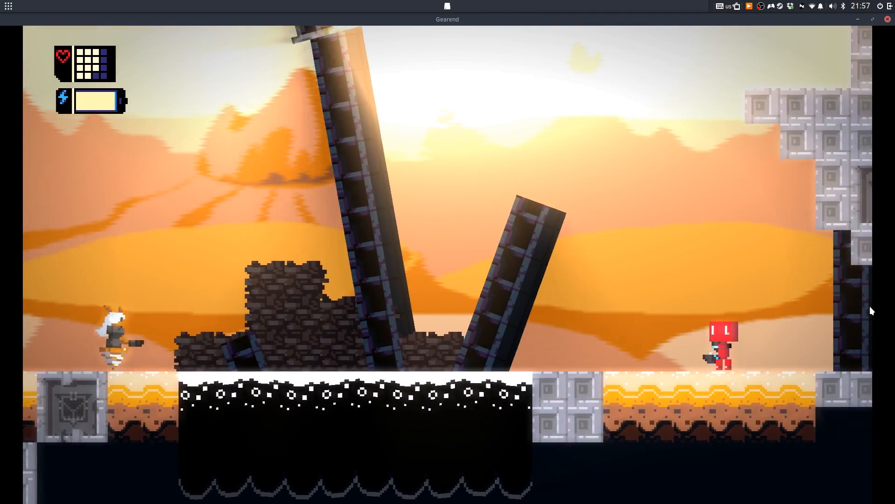
key("Left")
key("space")
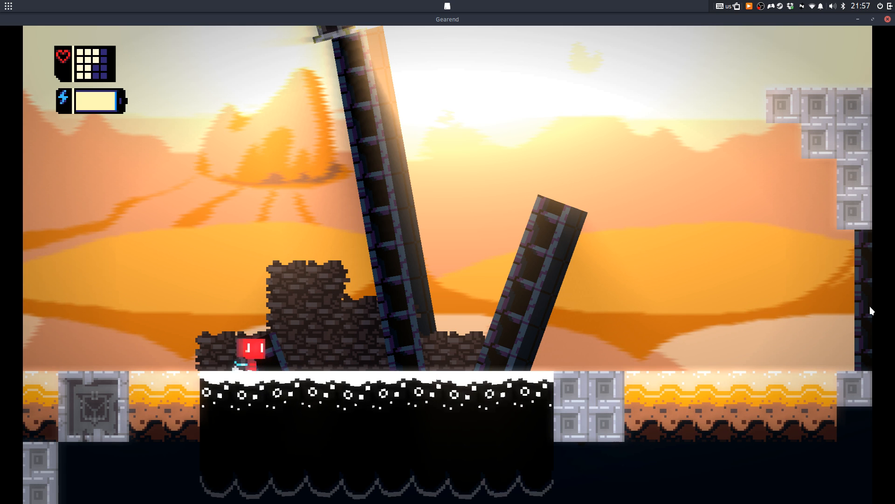
Playtest movement through the black sludge pit, crossing back and forth and climbing out on its right stone edge
key("Right")
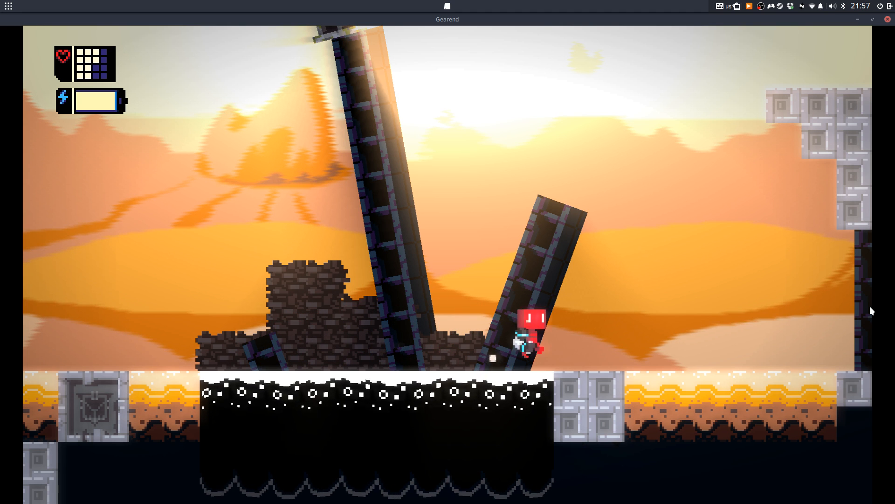
key("Left")
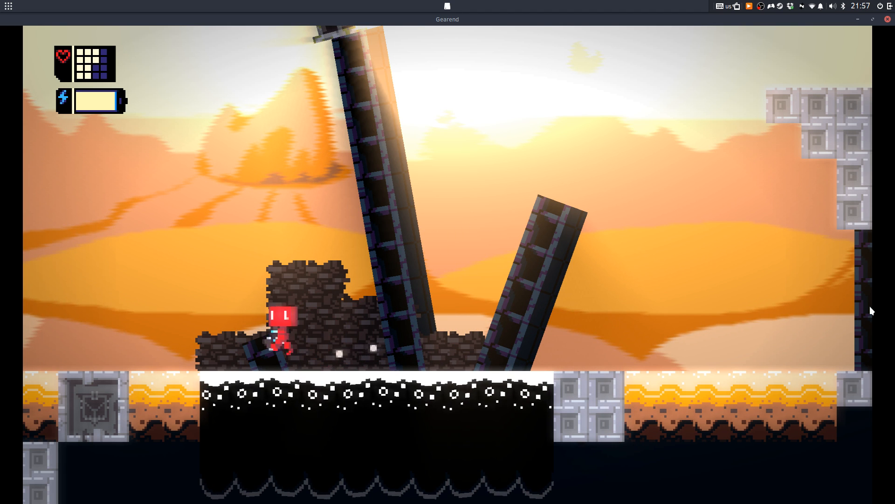
key("Right")
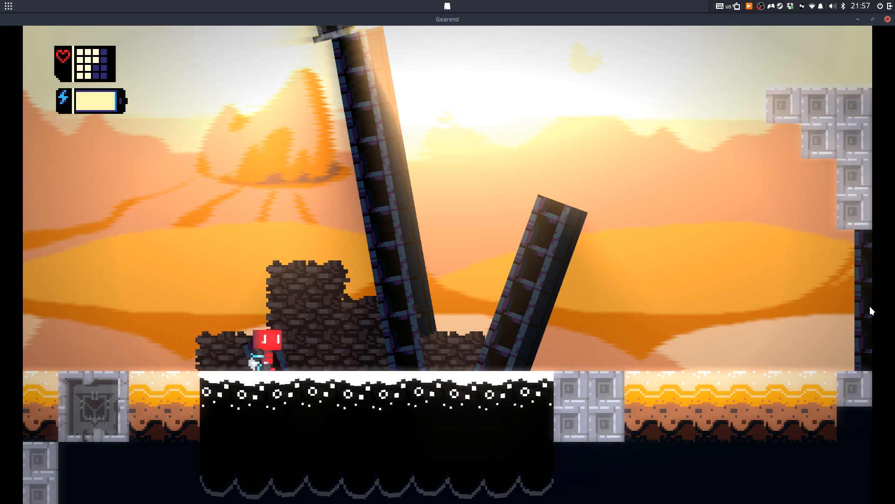
key("Right")
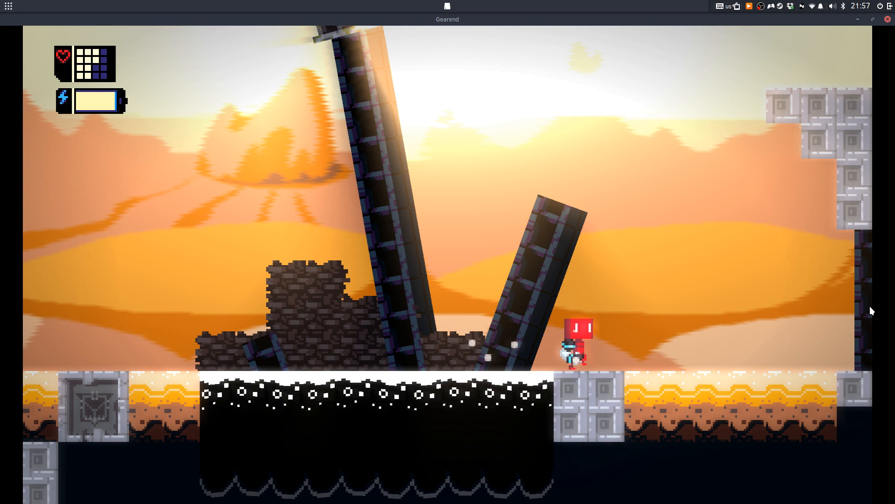
key("Right")
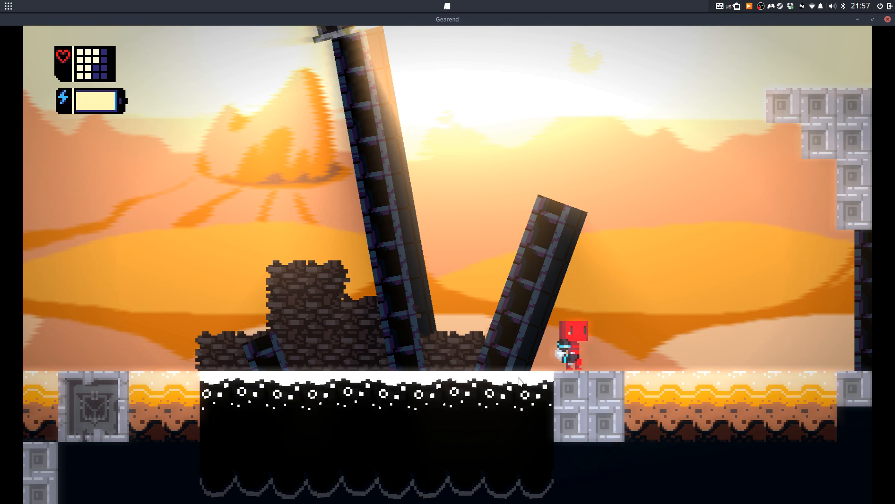
Re-enter the sludge pit from its right edge and test repeated jumps while sinking in place
key("Left")
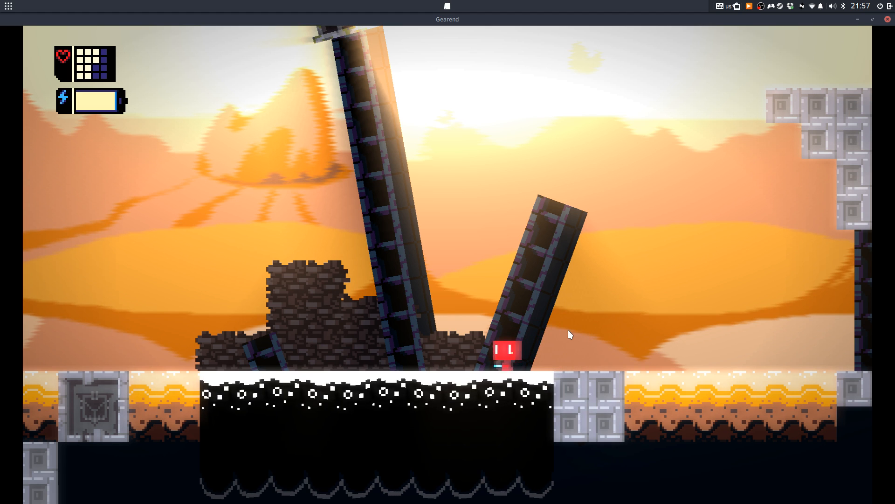
key("space")
key("space")
key("space")
key("space")
key("space")
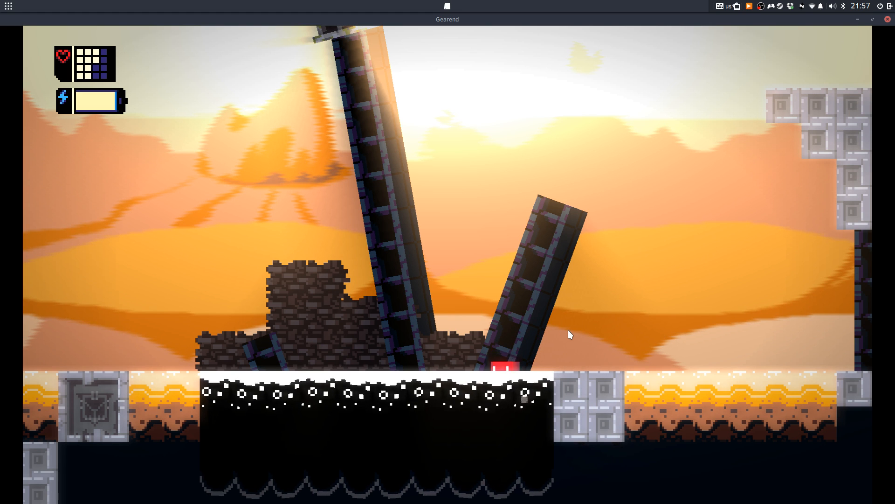
key("space")
key("space")
key("space")
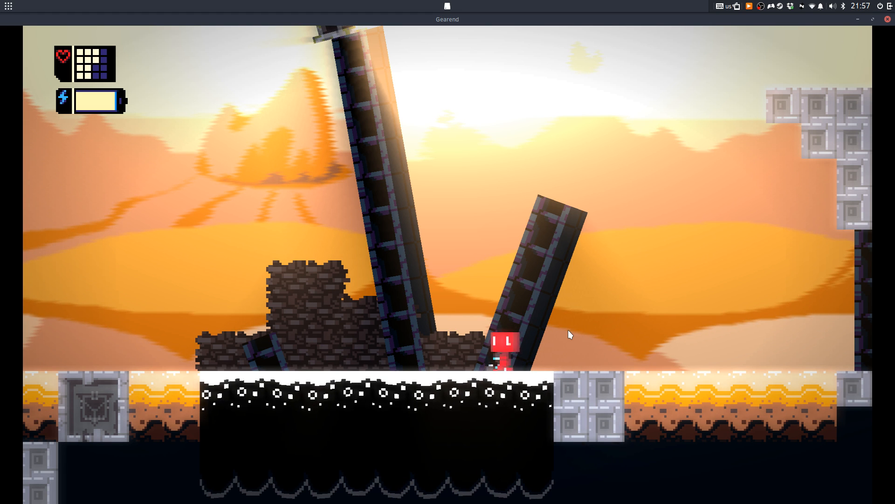
Jump leftwards across the sludge pit, leap out over its left edge and continue to the next outdoor area
key("Left")
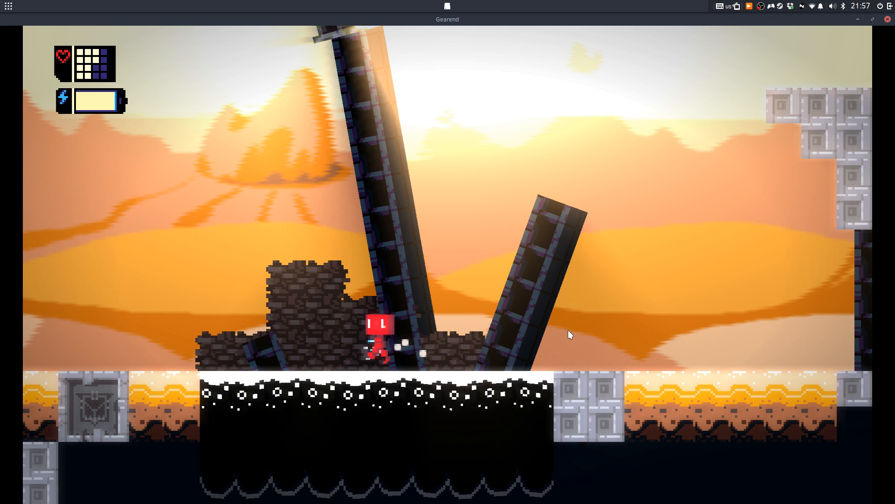
key("space")
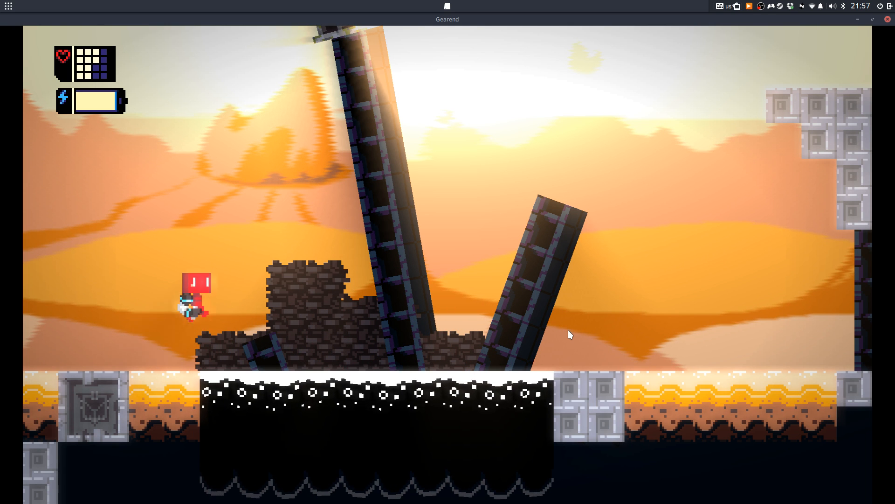
key("Left")
key("Left")
key("space")
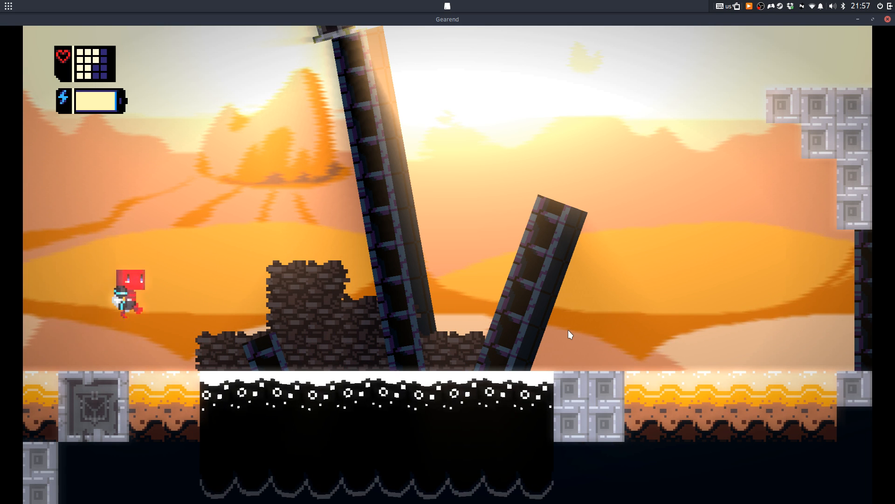
key("Left")
key("space")
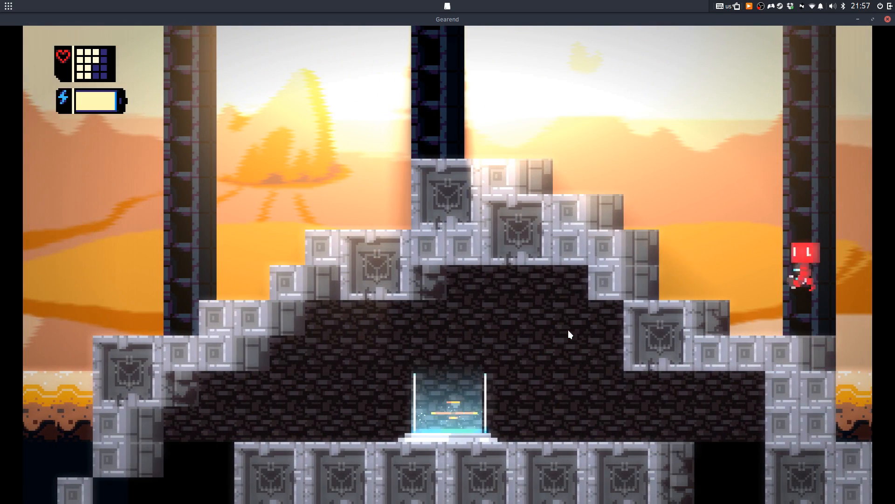
Jump over the stepped stone pyramid above the glowing teleporter chamber and continue left
key("Left")
key("space")
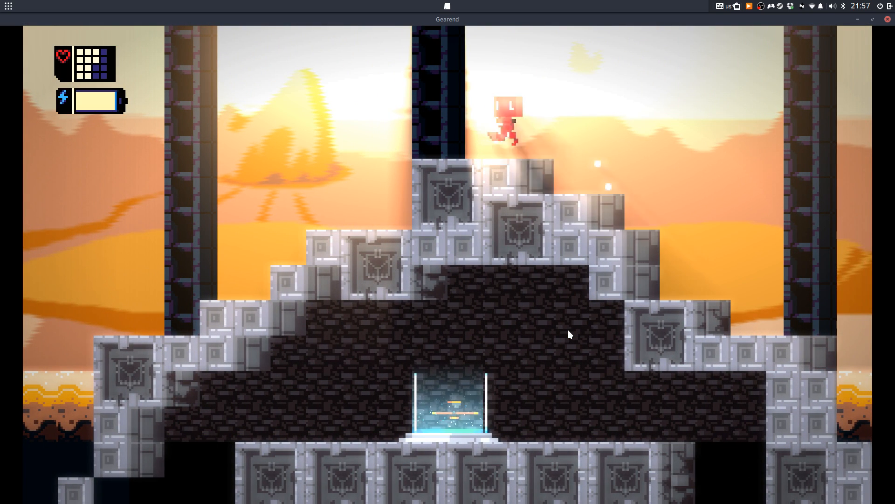
key("space")
key("Left")
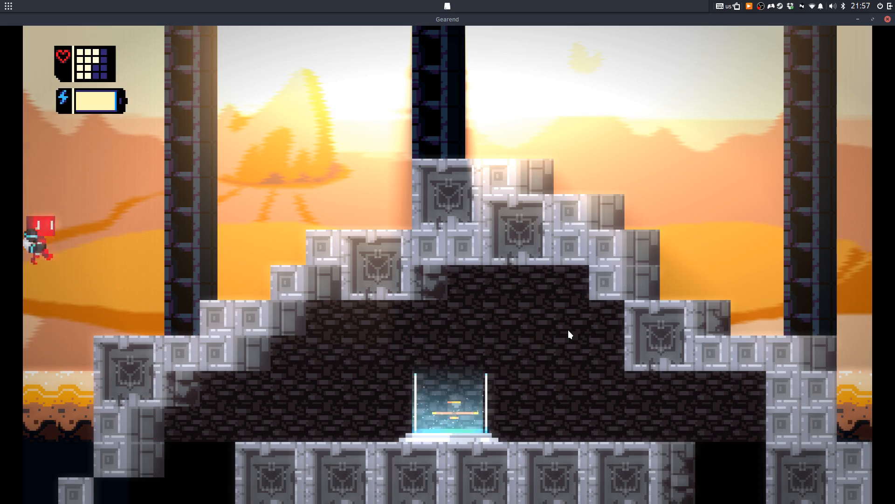
key("Left")
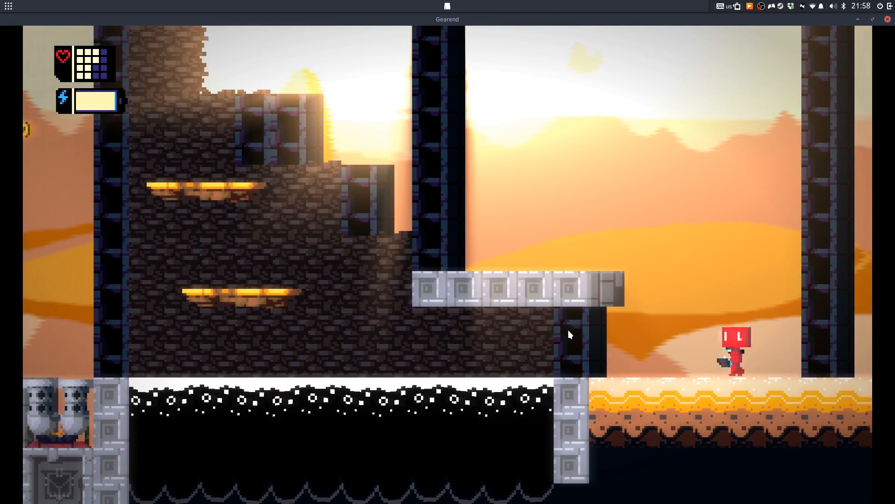
Jump up past the stone ledge towards the brick ruin, then retreat right onto the ledge as the flying enemies approach
key("space")
key("Left")
key("space")
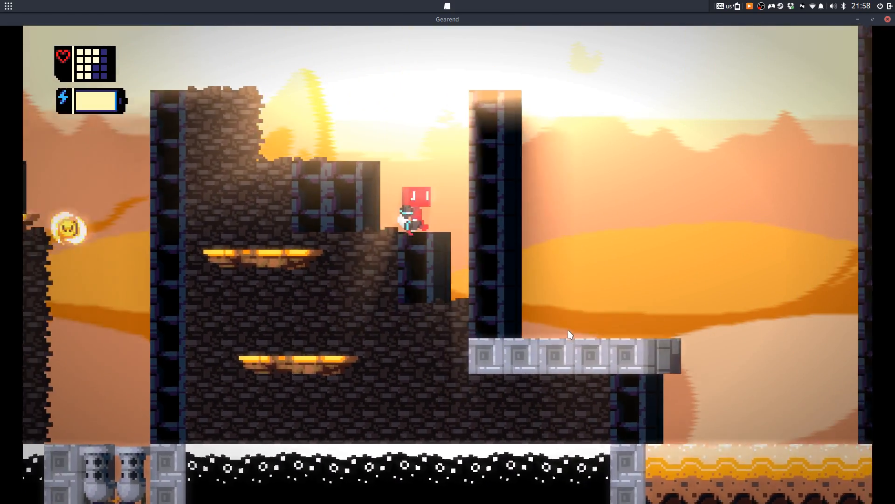
key("Right")
key("space")
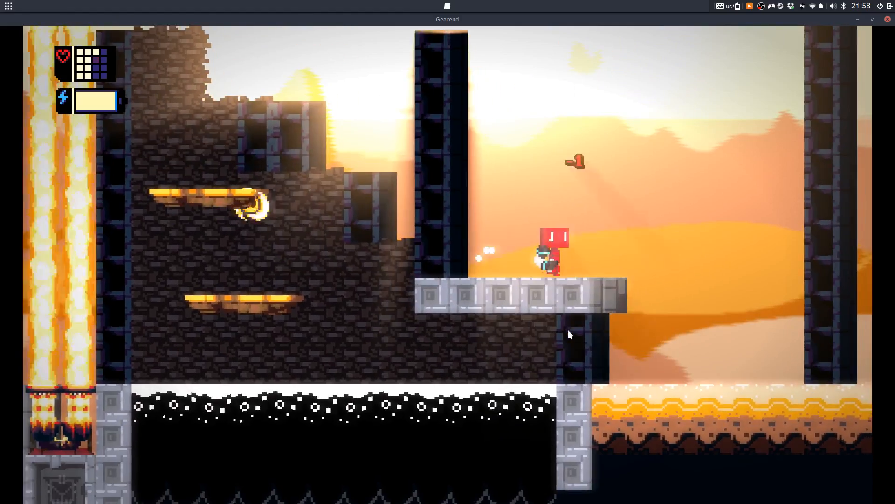
Return to the brick ruin from the sandy ground and jump over the stone ledge towards its upper wooden platform
key("Left")
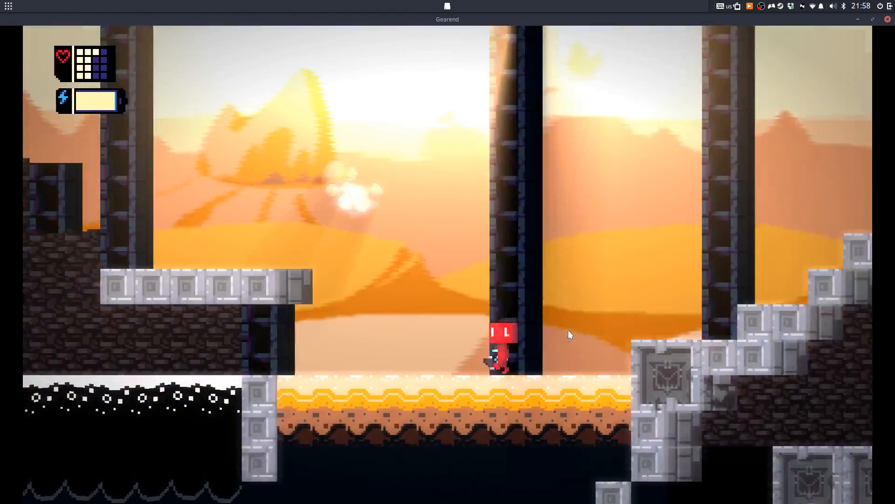
key("space")
key("Left")
key("space")
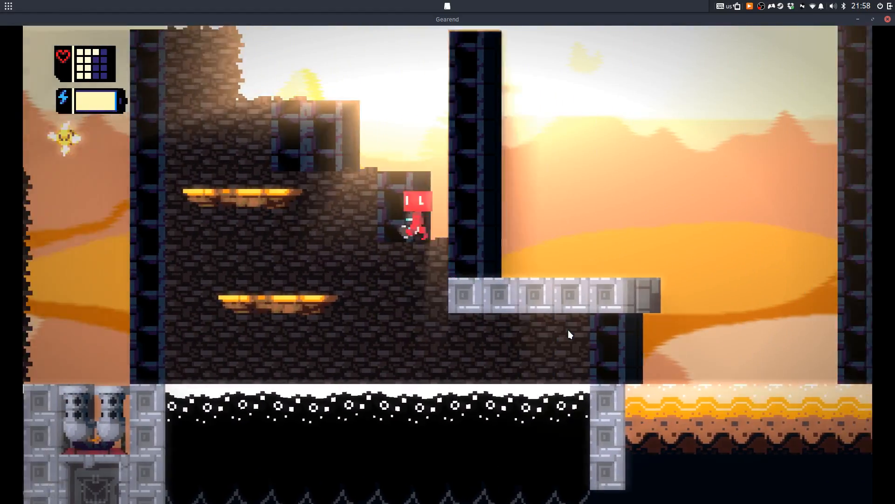
key("Left")
key("space")
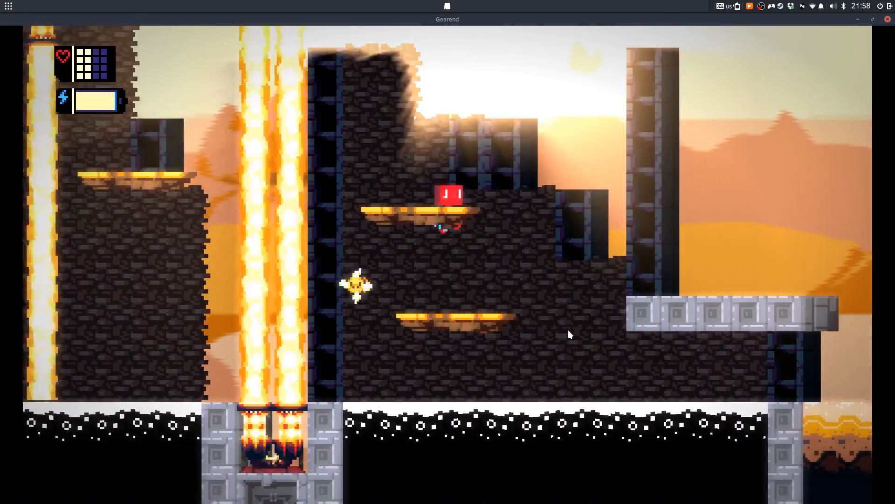
Jump across the first flame jets to the next ruin's wooden platform and continue left towards the second jets
key("Left")
key("Left")
key("space")
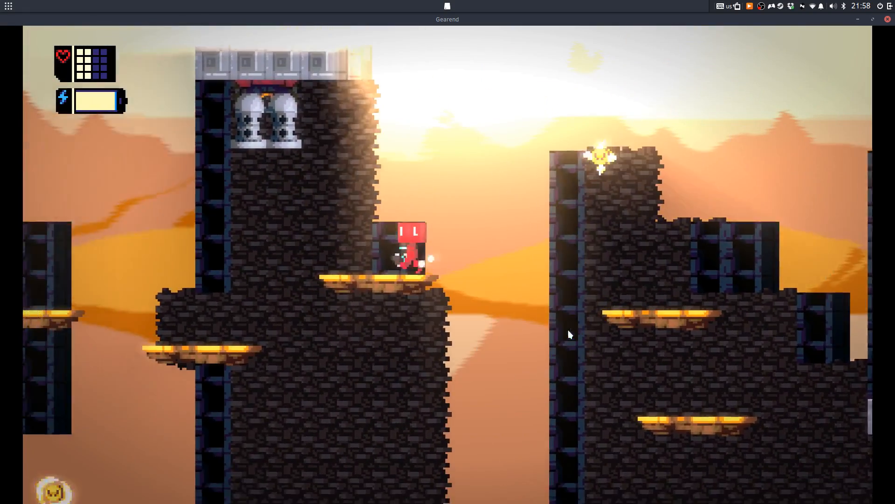
key("Left")
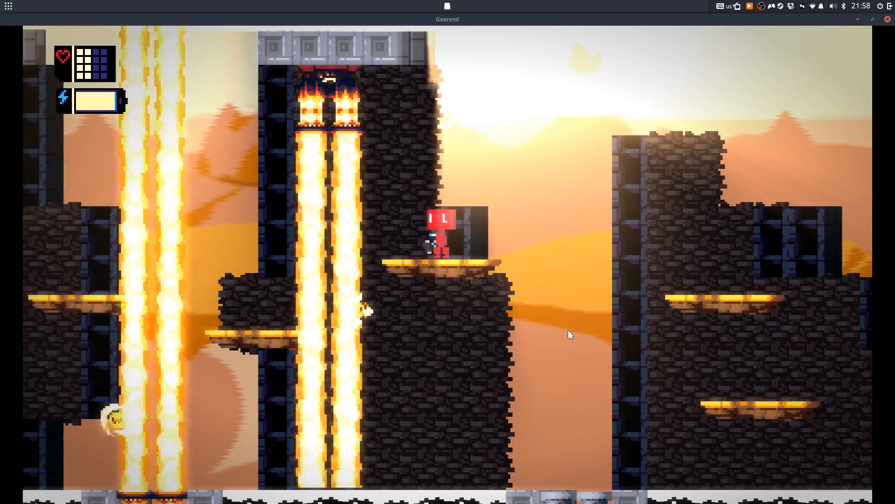
key("Left")
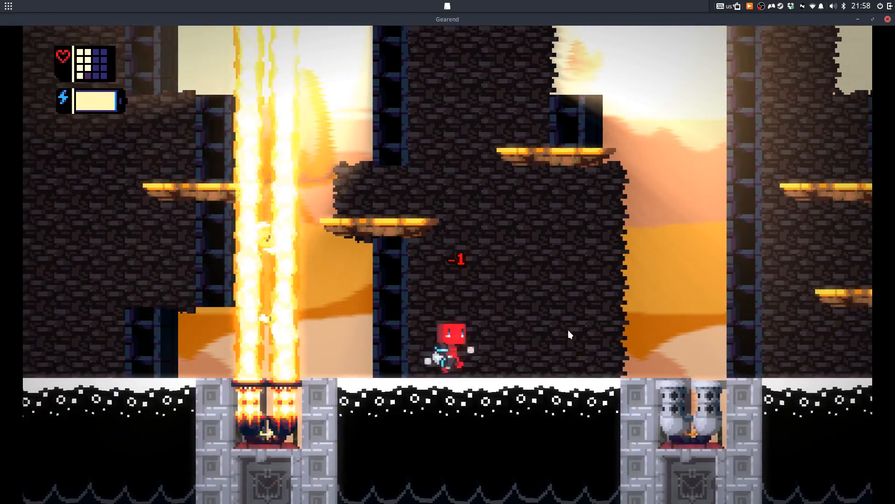
Run back right along the ruin's floor and dodge between the two flame jets
key("Right")
key("Right")
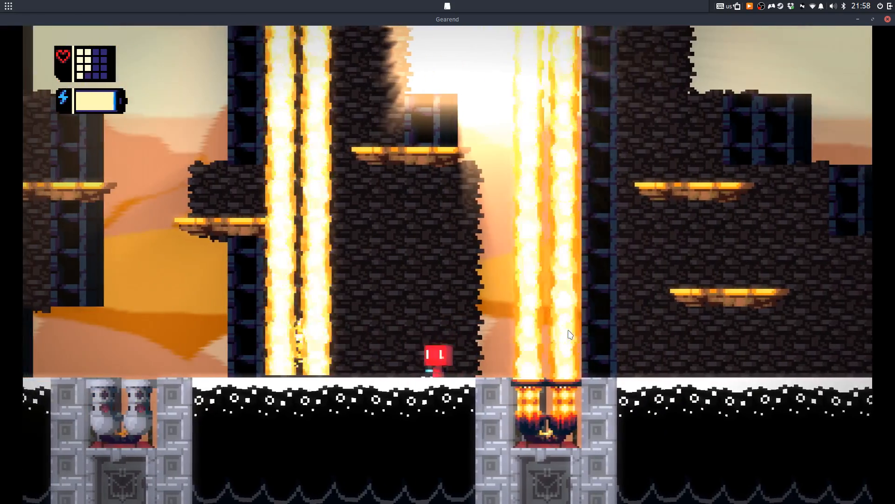
key("Left")
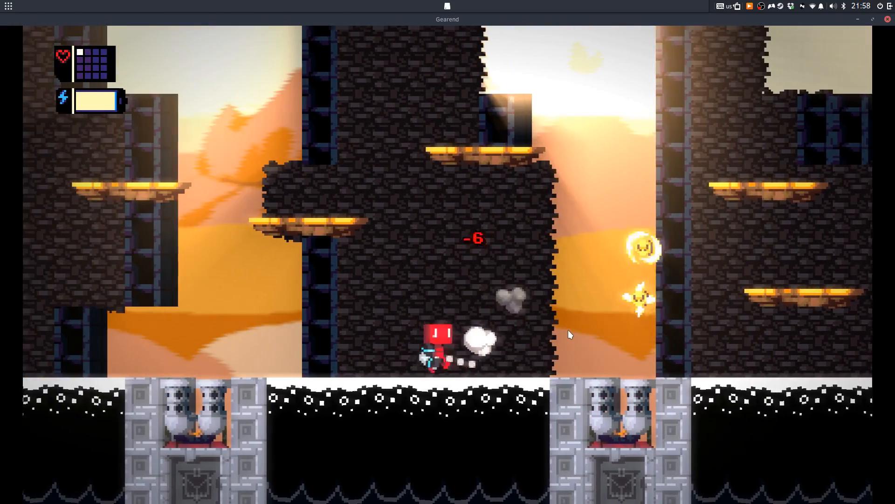
key("Right")
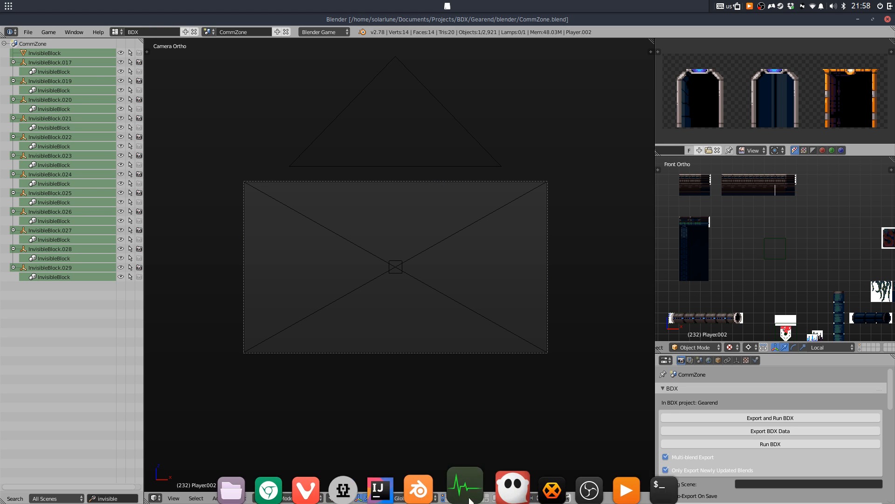
Switch to IntelliJ IDEA, close the blank Gearend game window and return to the Profiler.java code
left_click(394, 480)
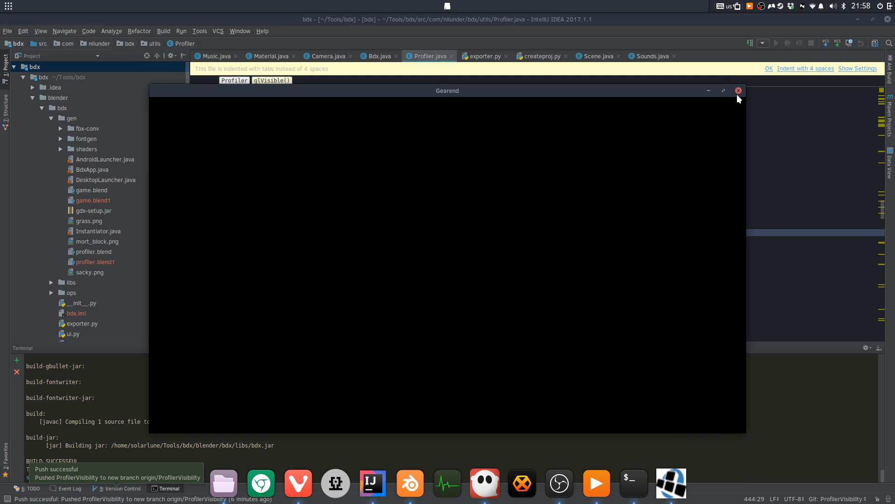
left_click(739, 91)
left_click(475, 161)
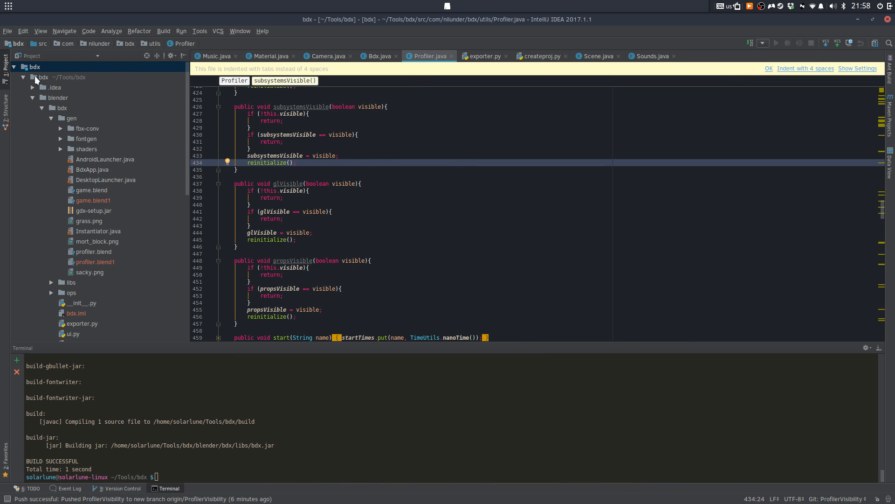
Open the recent Gearend project and close its SLGamesLogo.java file
left_click(7, 32)
mouse_move(56, 63)
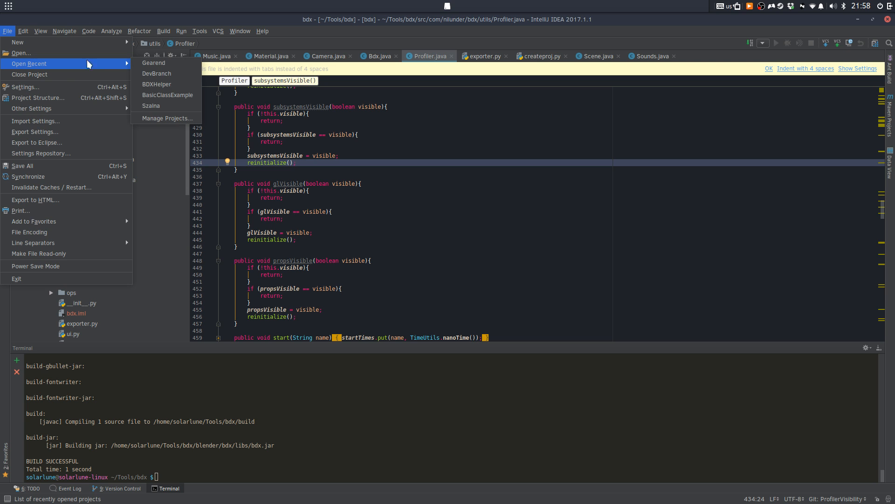
left_click(145, 63)
left_click(460, 279)
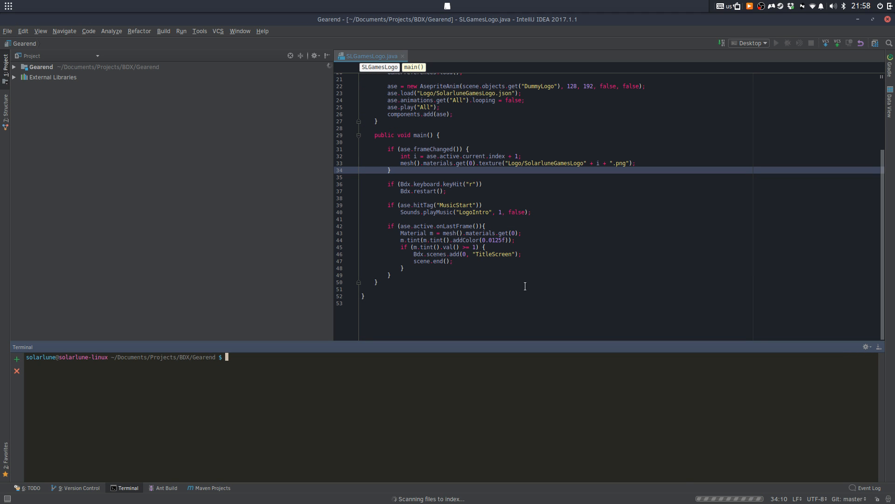
left_click(402, 55)
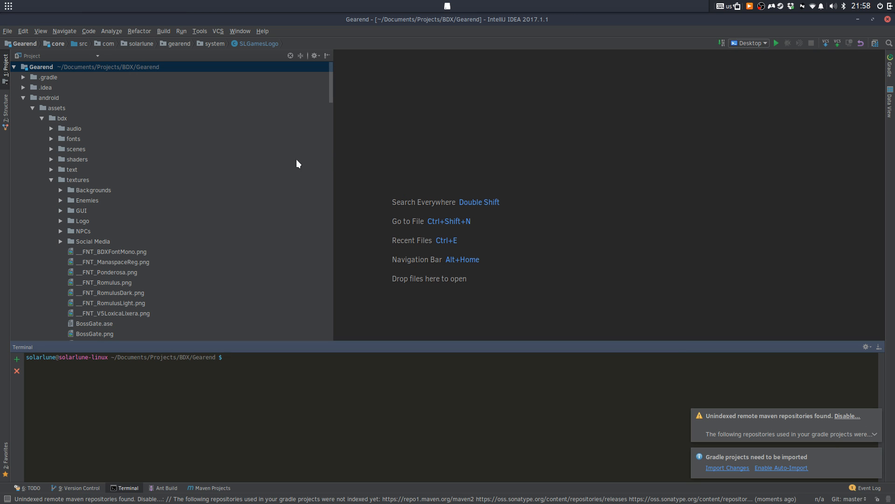
Look through the asset files in the Gearend project's textures folder
scroll(170, 216, "down", 9)
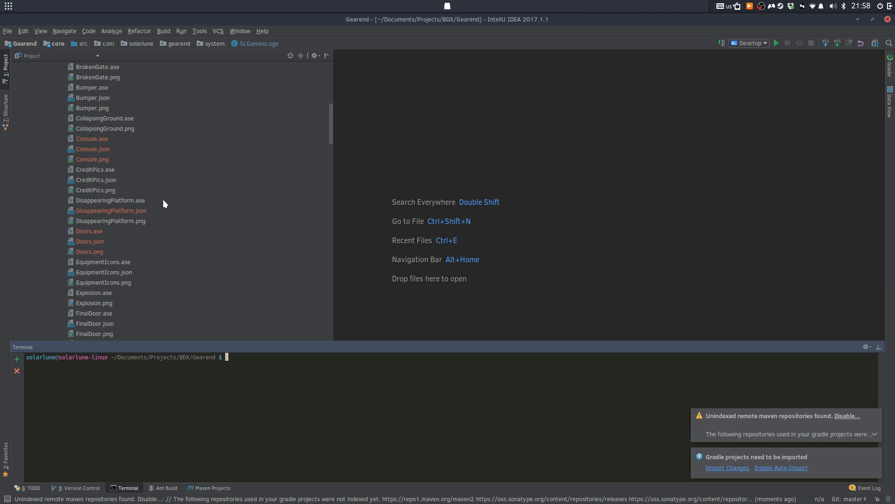
scroll(160, 203, "down", 12)
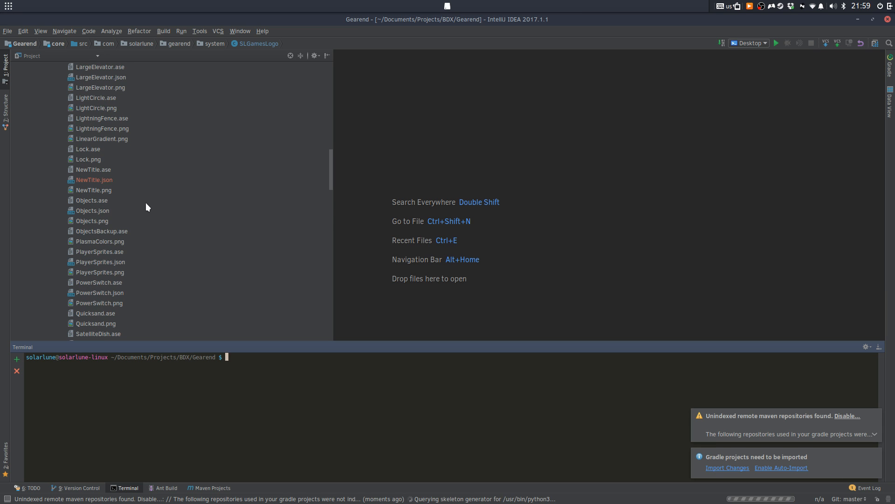
scroll(150, 192, "down", 12)
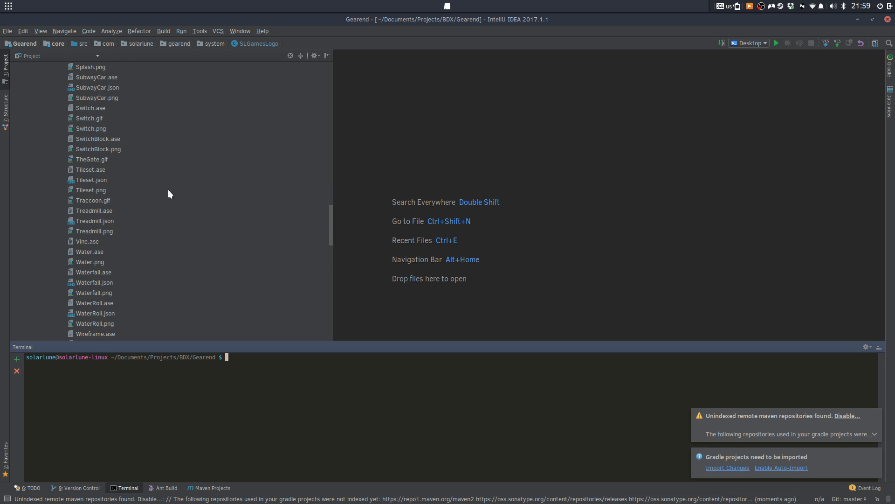
scroll(145, 173, "up", 6)
left_click(139, 167)
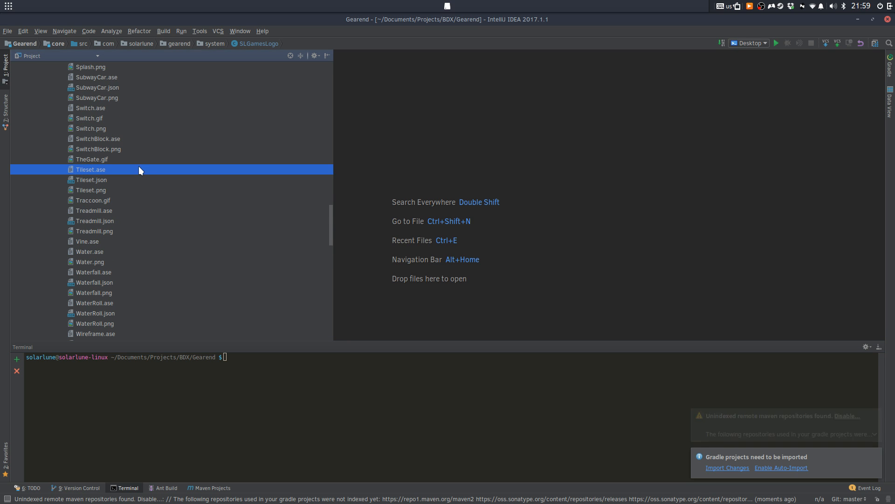
scroll(138, 167, "up", 3)
left_click(139, 169)
scroll(138, 169, "up", 20)
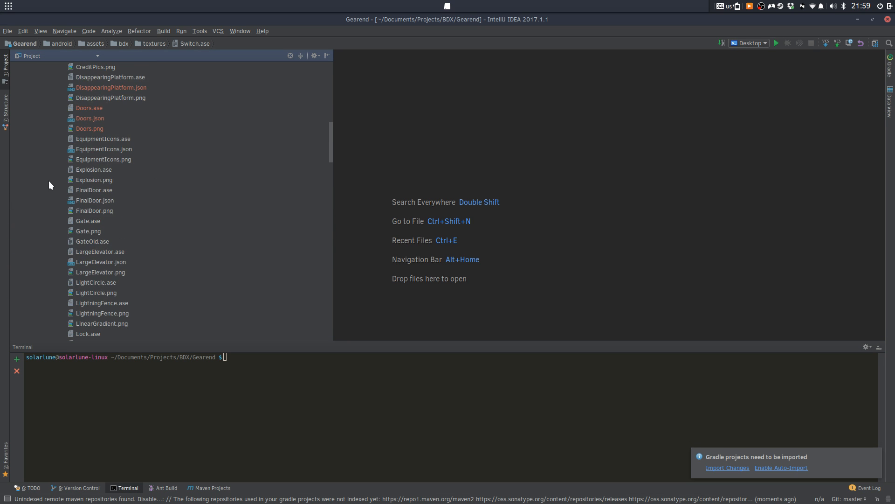
scroll(49, 172, "up", 4)
Collapse the textures folder and its parent bdx folder in the Gearend project tree
left_click(57, 239)
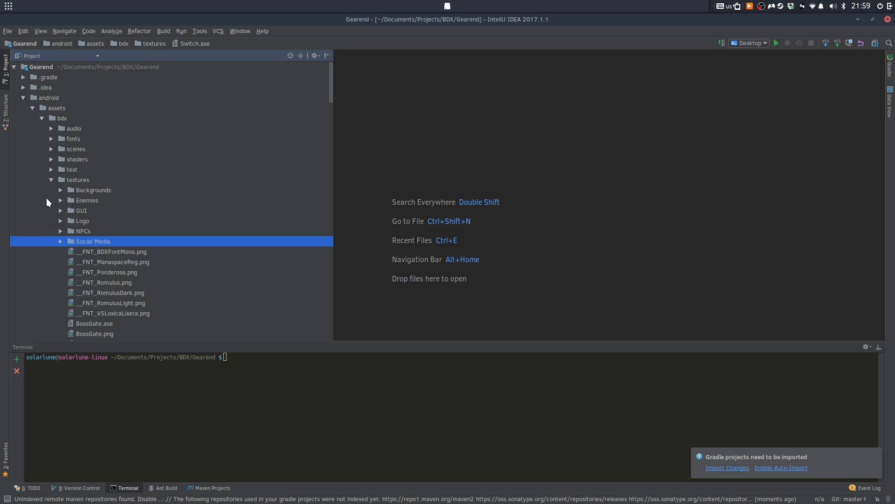
left_click(49, 181)
left_click(50, 180)
left_click(41, 117)
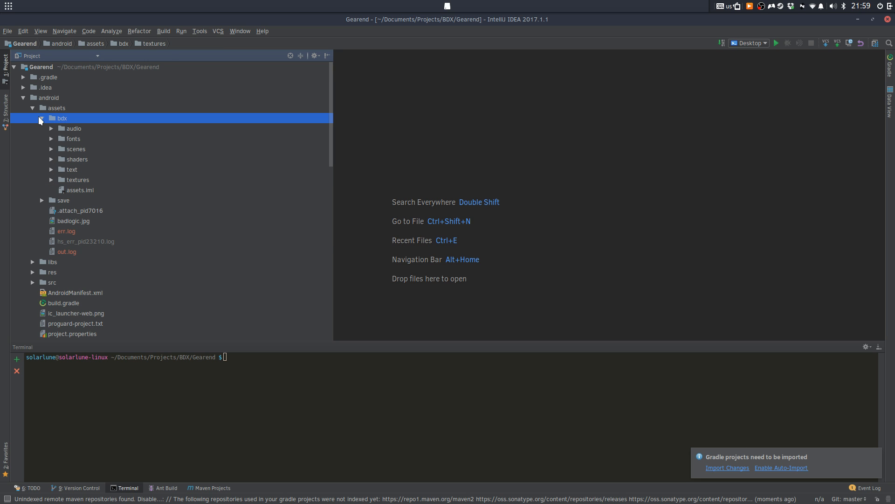
Collapse the expanded android, desktop and packed folders in the Gearend project tree
left_click(41, 117)
double_click(31, 109)
double_click(23, 98)
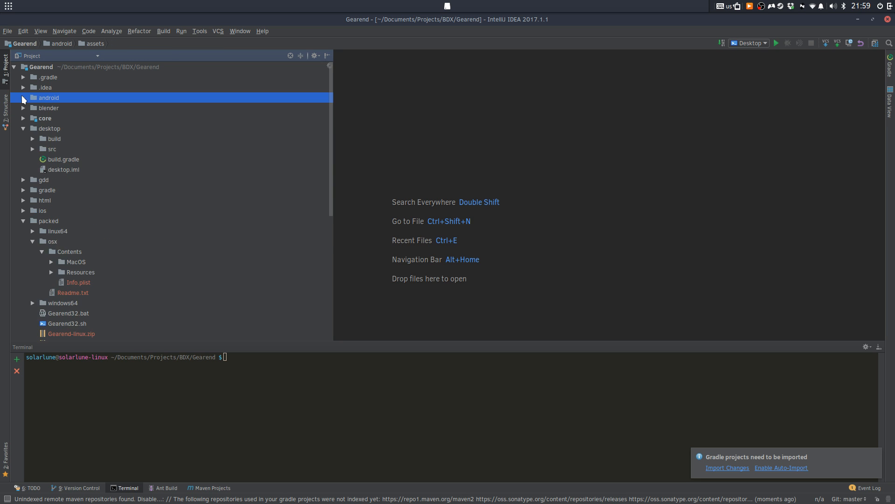
left_click(23, 128)
left_click(24, 178)
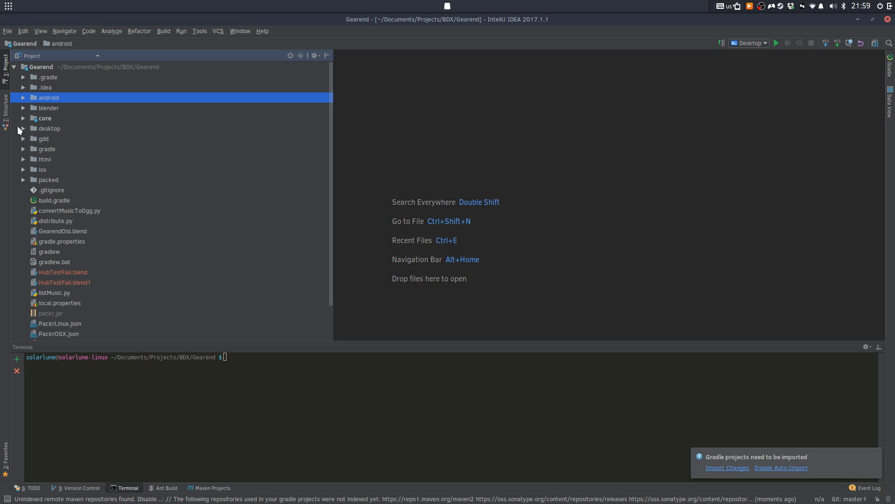
key("ctrl+shift+n")
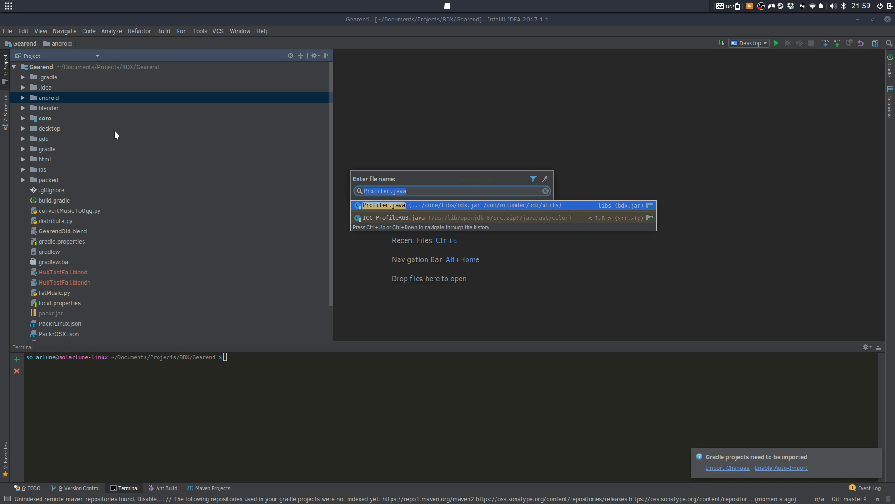
key("Escape")
Switch to Blender and, in front view, move the two spinner enemies from the brick wall section to the open space right of it
left_click(429, 481)
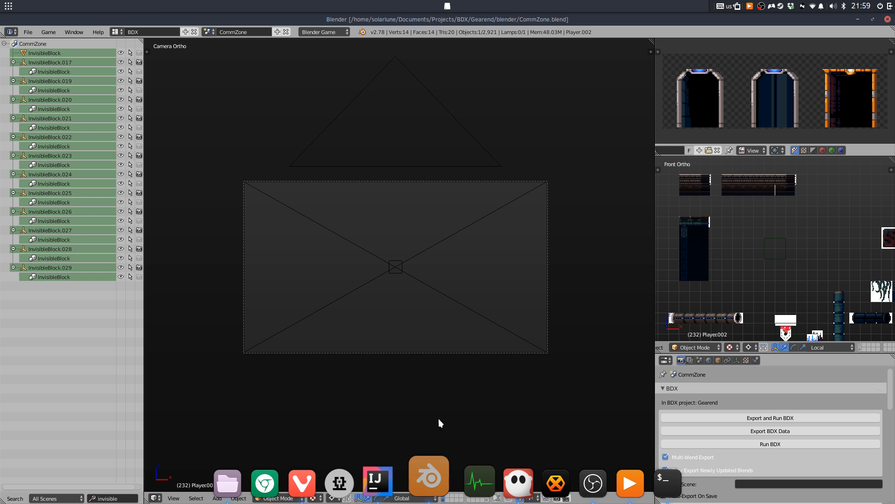
key("KP_1")
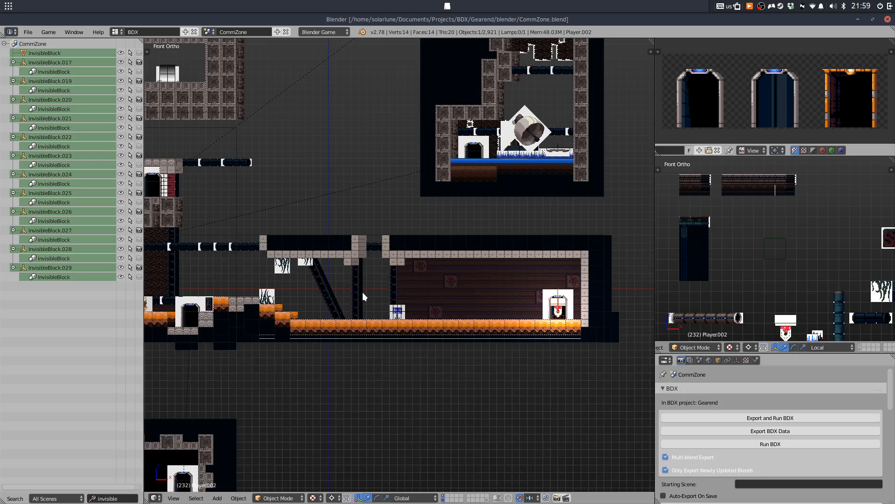
scroll(362, 292, "down", 2)
left_click_drag(362, 292, 364, 255)
scroll(353, 220, "up", 7)
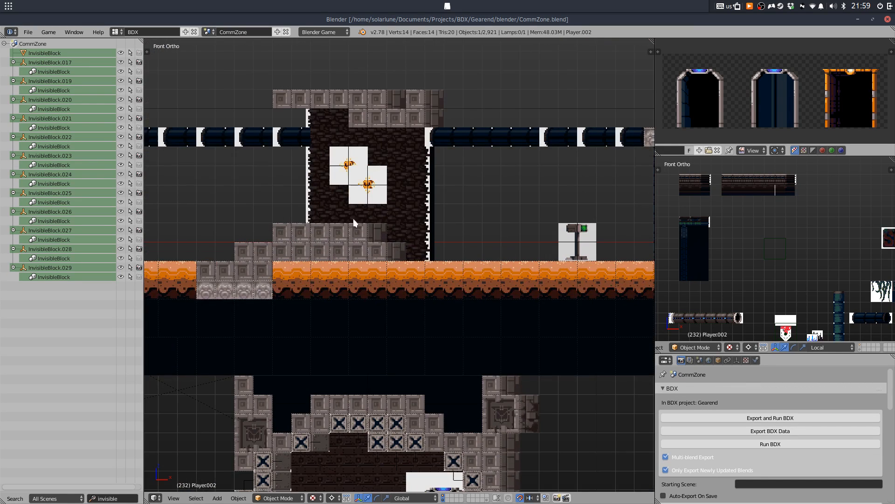
right_click(368, 186, "shift")
key("g")
left_click(483, 188)
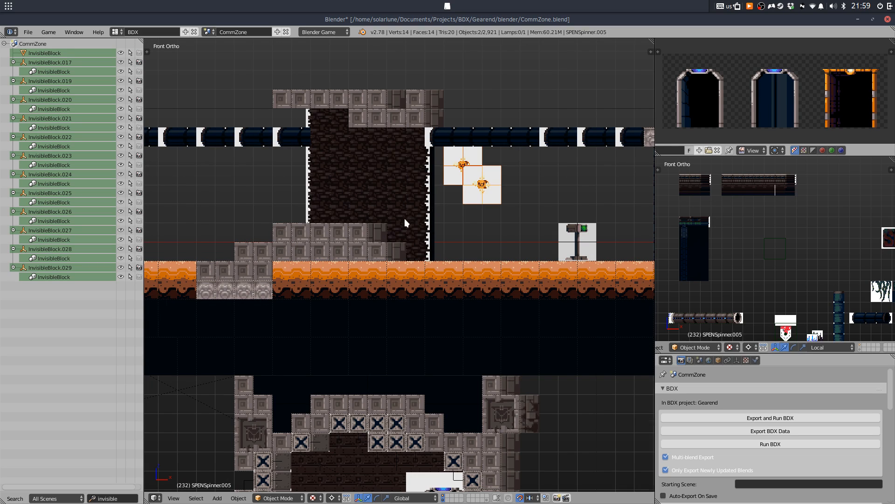
Move the tower's ground-floor door about three units right, out from behind the stone platform
scroll(405, 218, "down", 3)
left_click_drag(383, 213, 474, 214)
left_click(377, 480)
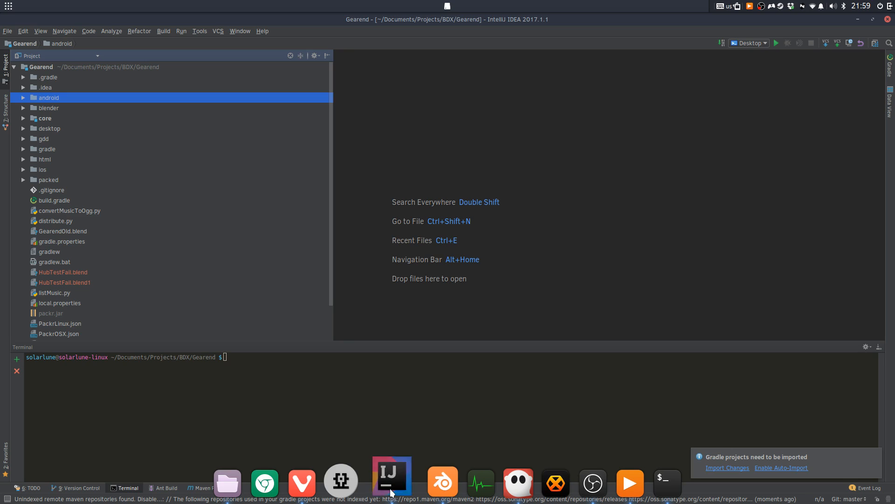
left_click(428, 482)
left_click_drag(293, 232, 418, 242)
scroll(433, 265, "up", 3)
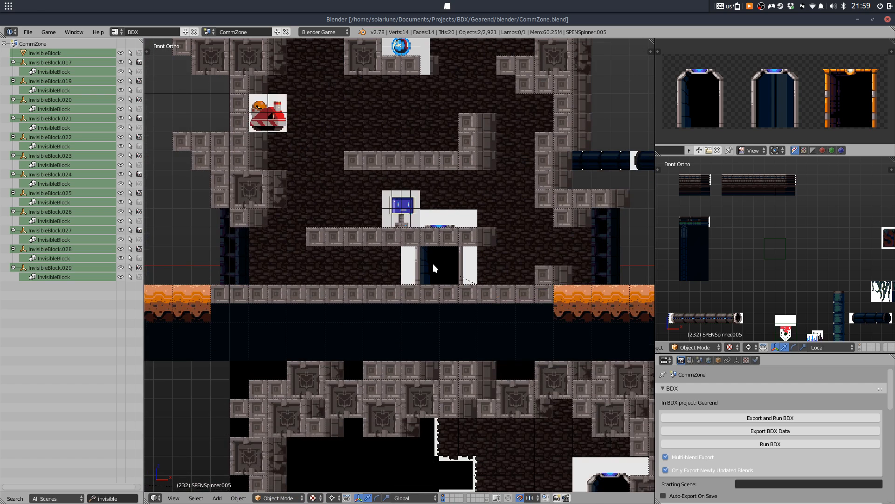
right_click(442, 269)
key("g")
left_click(480, 247)
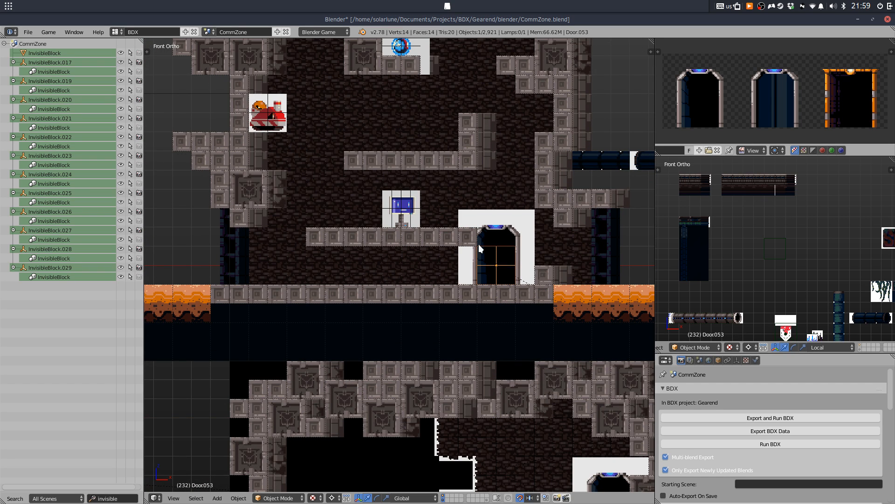
Delete the three wall stones at the right end of the platform beside the tower's ground-floor door
left_click(463, 242)
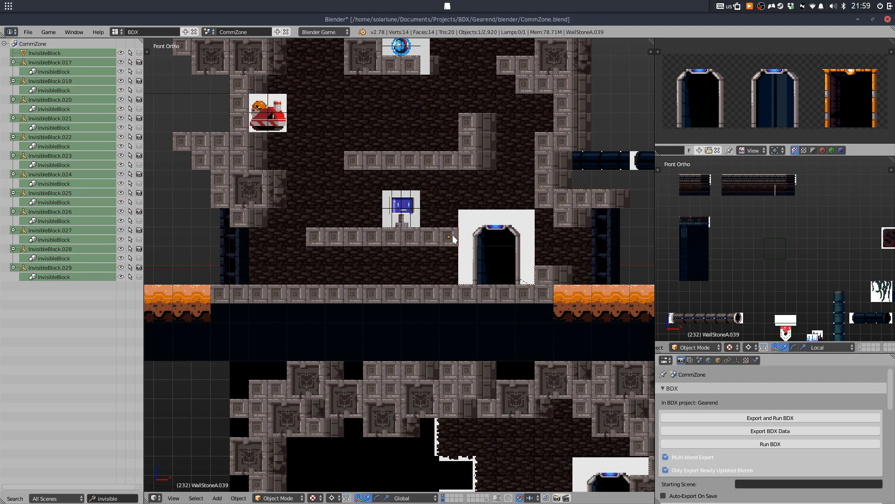
left_click(455, 239)
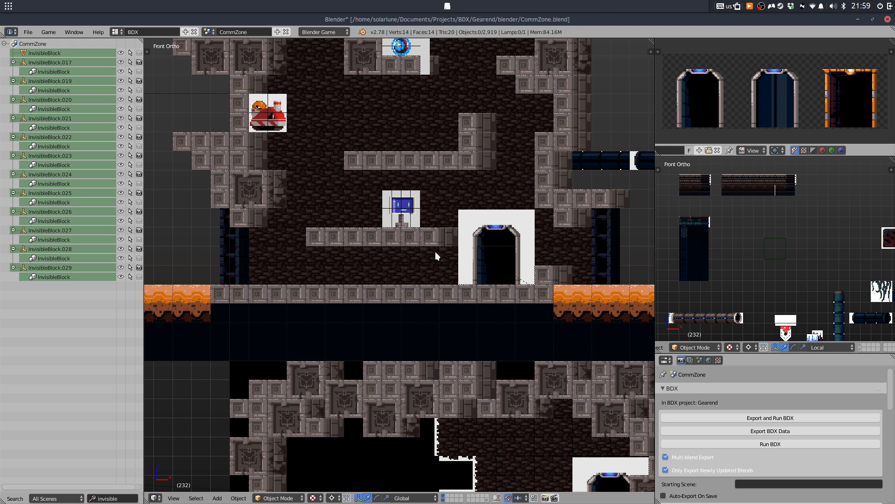
key("x")
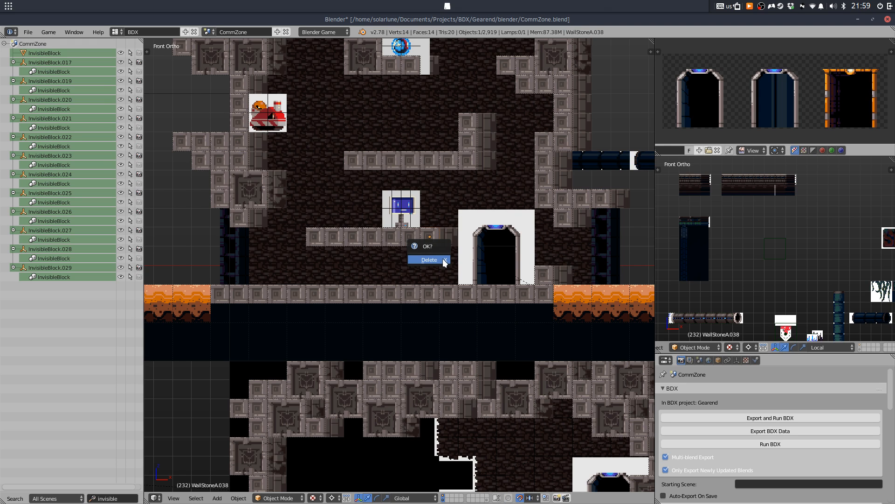
left_click(442, 260)
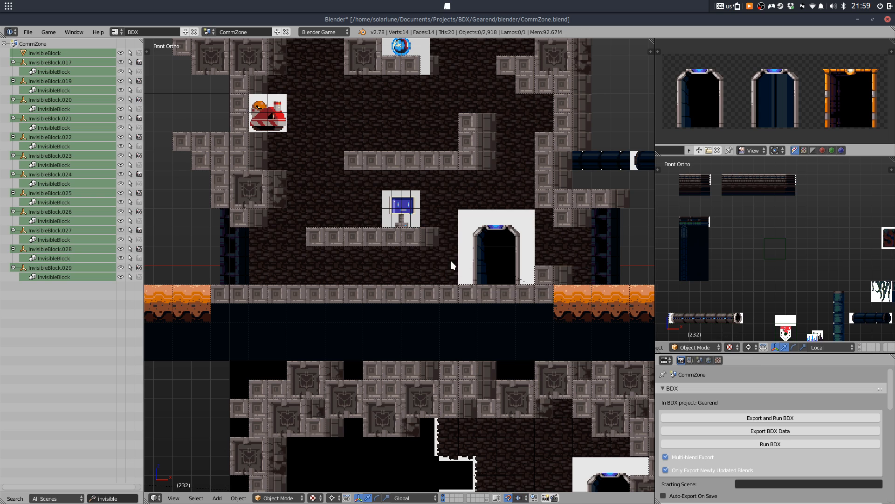
Move the door one unit left along the floor so it meets the shortened platform
right_click(485, 257)
key("g")
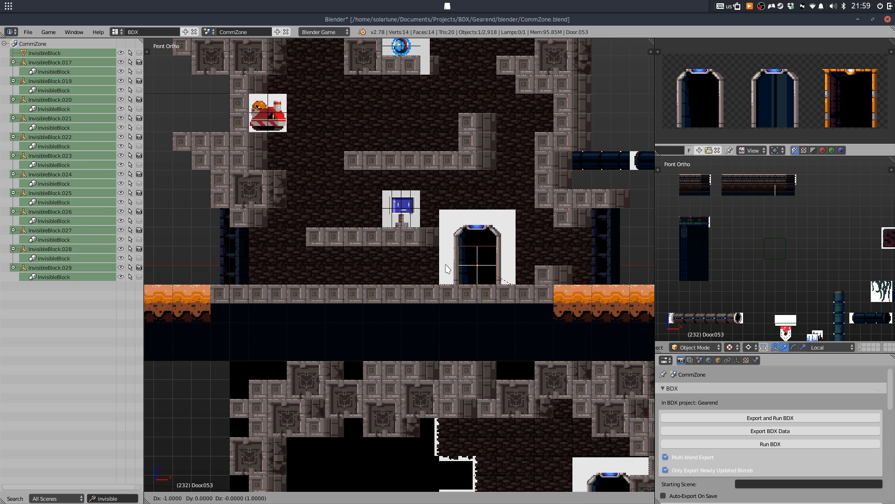
left_click(460, 271)
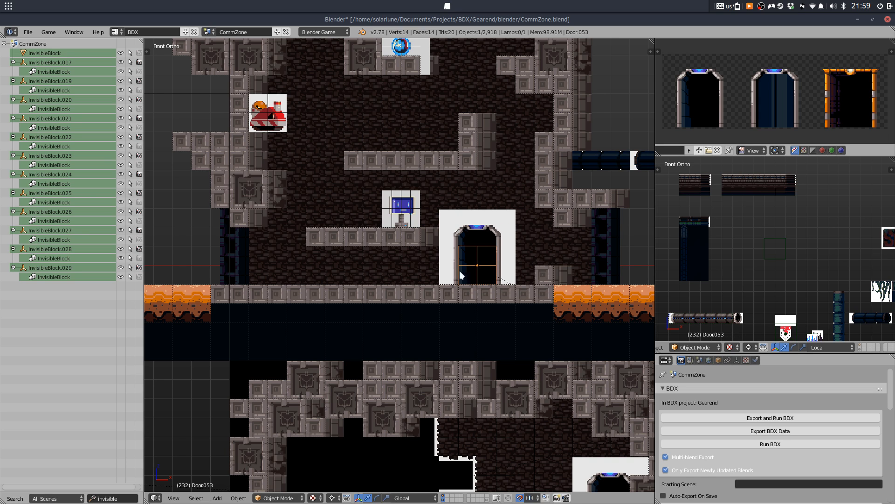
Move the blue sign one unit left along the platform and save over CommZone.blend
right_click(407, 208)
key("g")
left_click(379, 209)
key("ctrl+s")
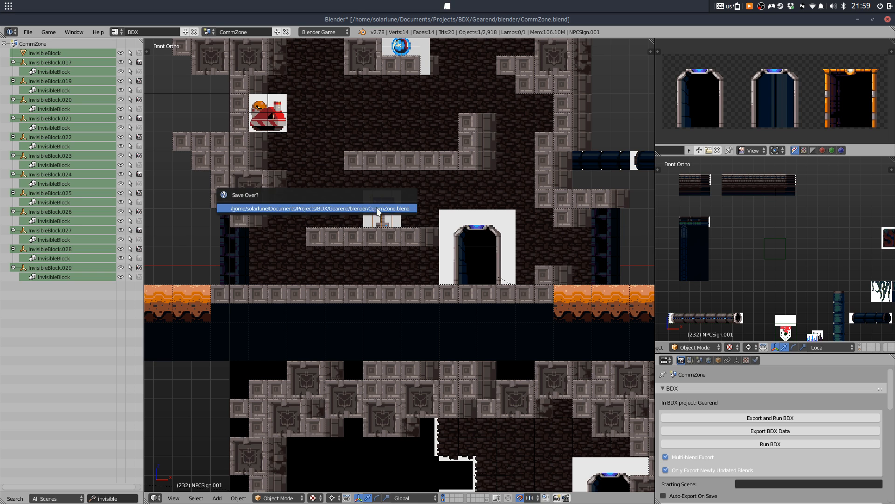
left_click(380, 212)
Try the blue sign one unit left and right along the platform, saving over CommZone.blend between placements
left_click_drag(380, 212, 419, 262)
key("g")
left_click(402, 264)
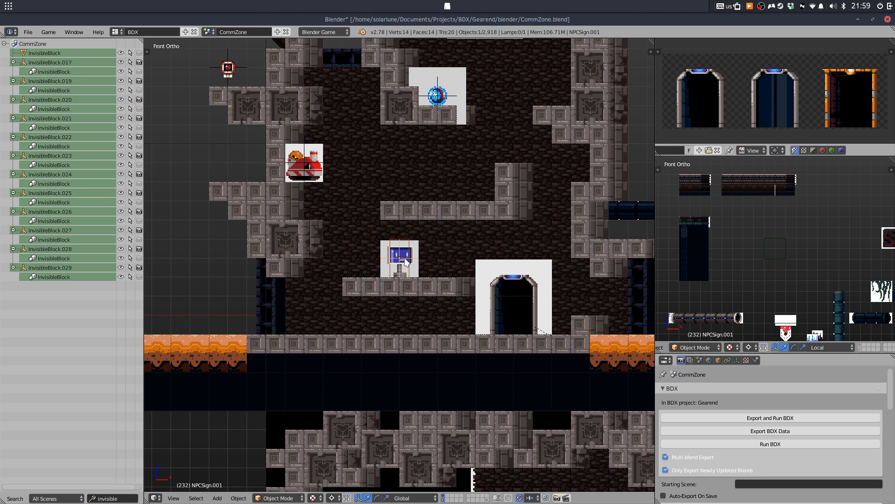
key("g")
left_click(425, 261)
key("ctrl+s")
left_click(425, 257)
key("g")
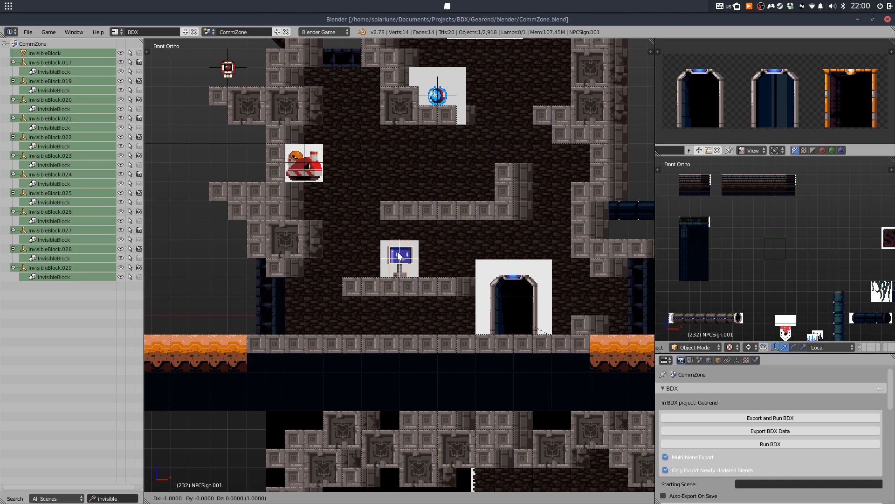
left_click(399, 256)
key("ctrl+s")
left_click(399, 253)
key("g")
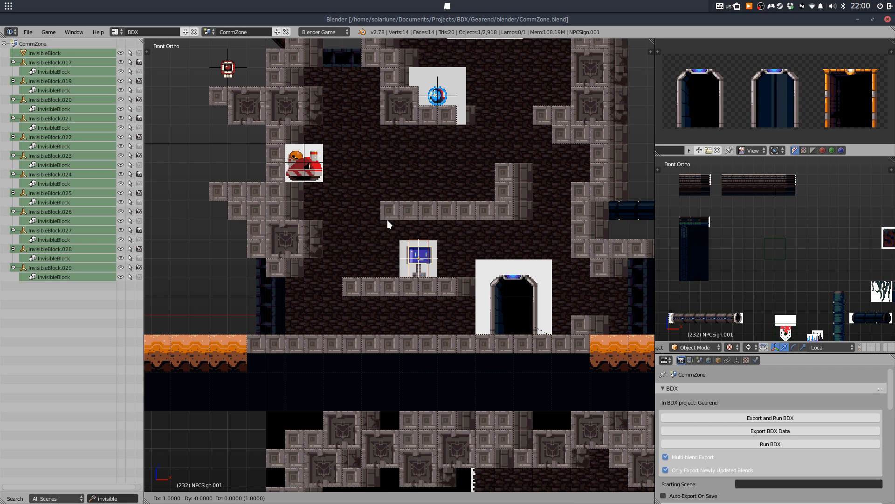
left_click(387, 220)
key("ctrl+s")
left_click(387, 219)
Move the blue sign down from the platform to the floor beneath it and save over CommZone.blend
left_click_drag(360, 199, 360, 255)
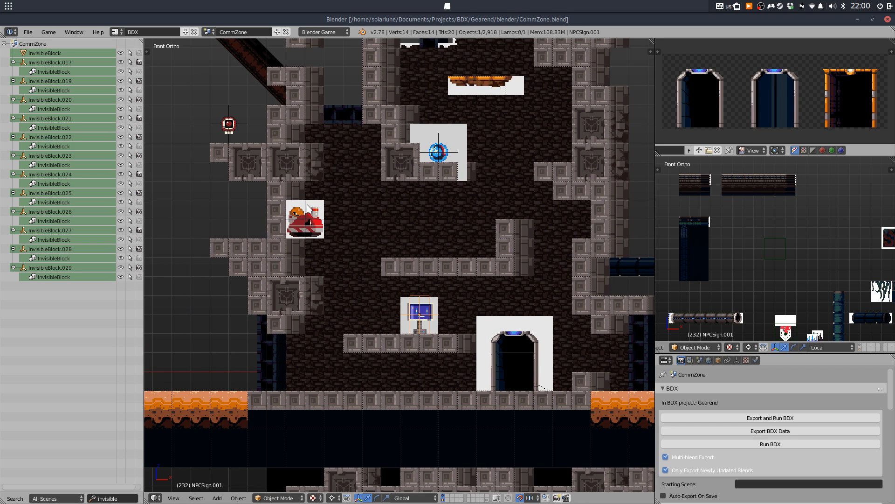
right_click(307, 219)
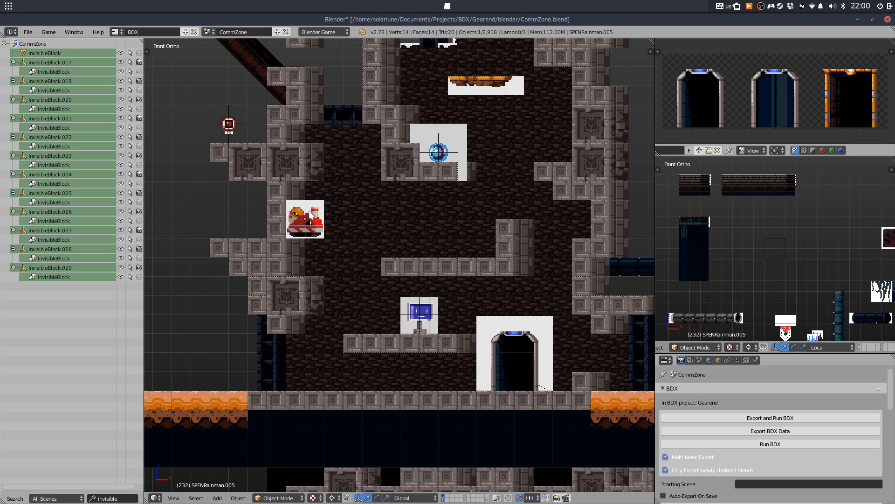
right_click(420, 332)
key("g")
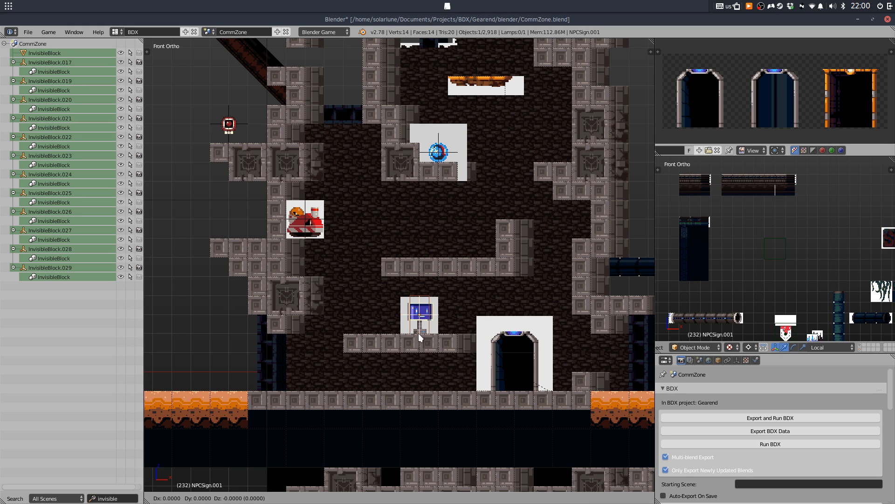
left_click(382, 378)
key("ctrl+s")
left_click(373, 373)
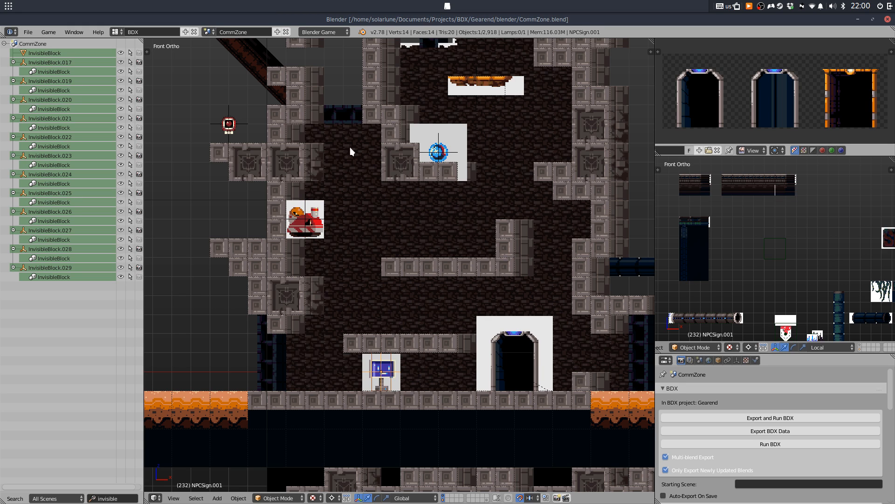
Examine the tower layout, the broken beams to its left and the rooms above it
left_click_drag(365, 148, 342, 213)
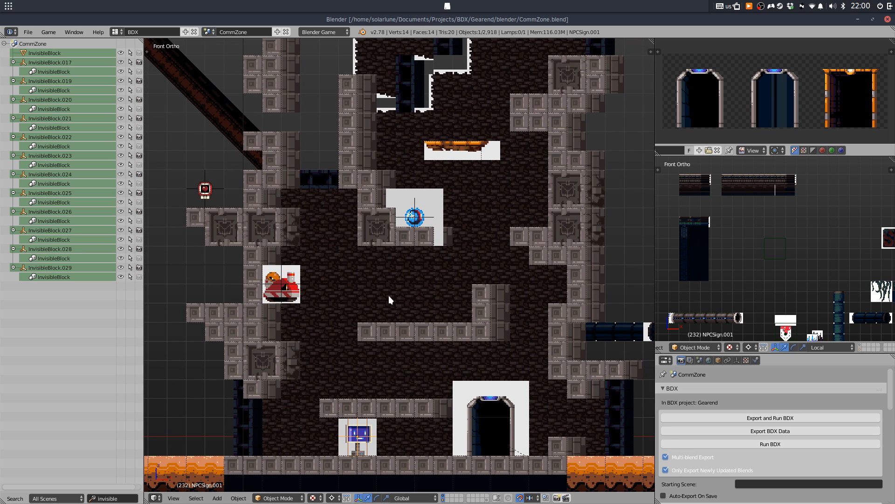
left_click_drag(441, 225, 436, 372)
left_click_drag(454, 209, 449, 357)
left_click_drag(478, 227, 366, 237)
mouse_move(661, 486)
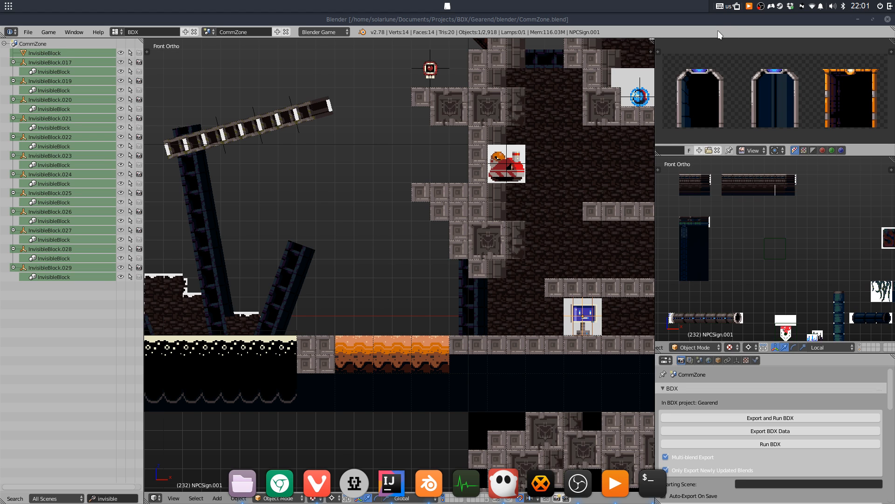
left_click(707, 17)
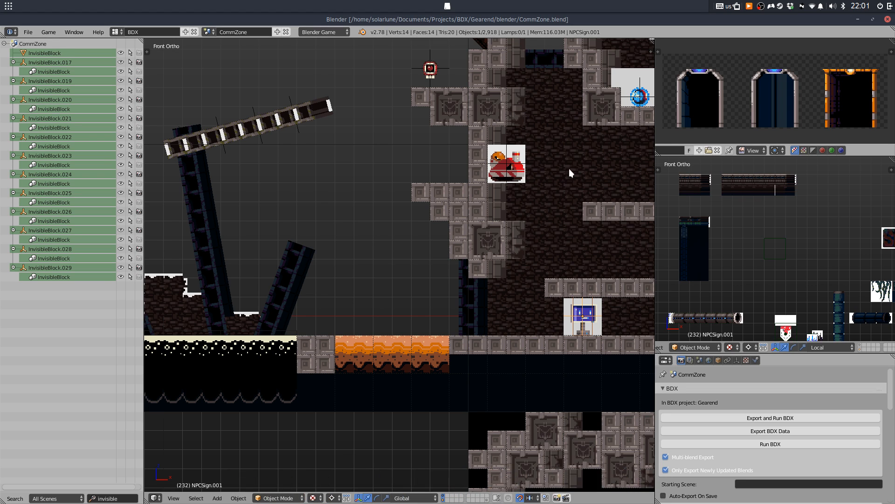
left_click_drag(557, 173, 443, 153)
scroll(443, 154, "down", 2)
left_click_drag(489, 236, 422, 226)
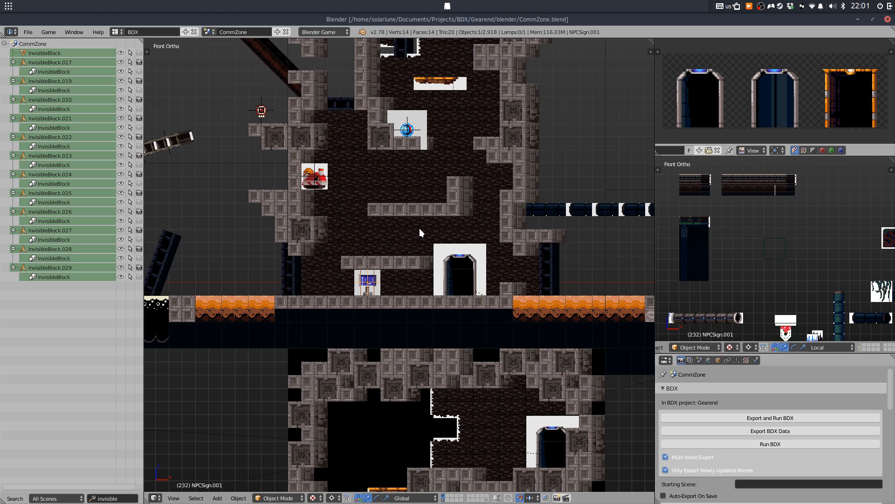
scroll(419, 228, "down", 2)
left_click_drag(426, 229, 448, 316)
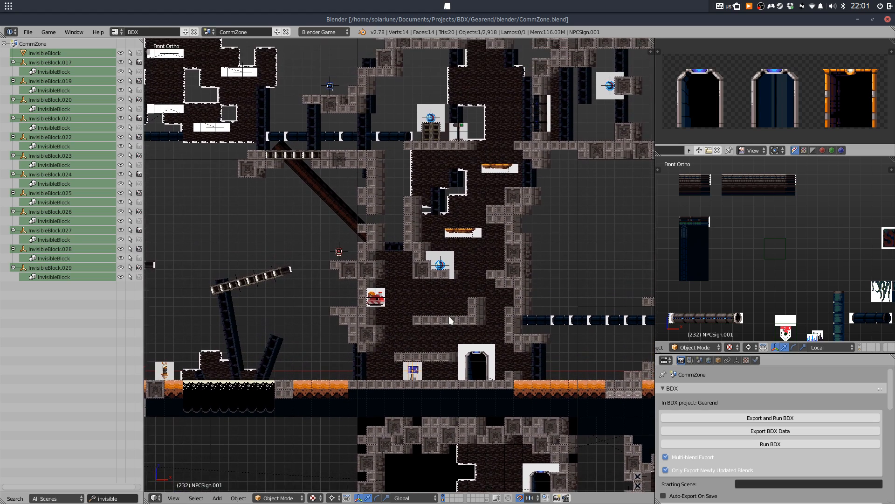
left_click_drag(410, 190, 428, 357)
left_click_drag(453, 71, 425, 141)
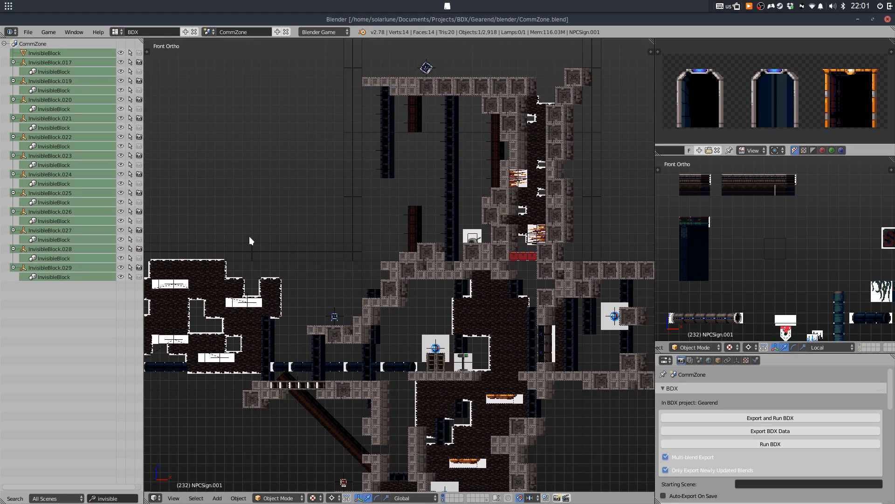
scroll(494, 141, "down", 4)
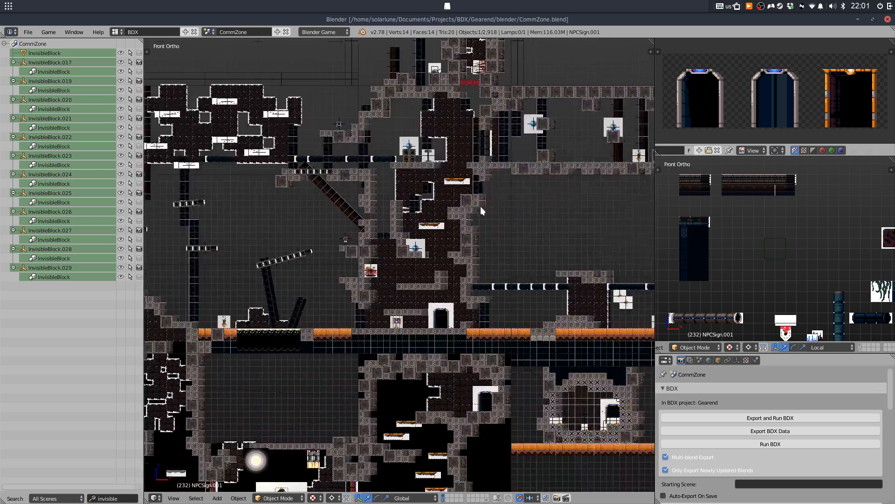
Examine the ground-level corridor to the right of the tower, including the spinner enemies and the adjoining rooms
scroll(480, 206, "up", 2)
left_click_drag(499, 244, 484, 204)
scroll(483, 202, "down", 1)
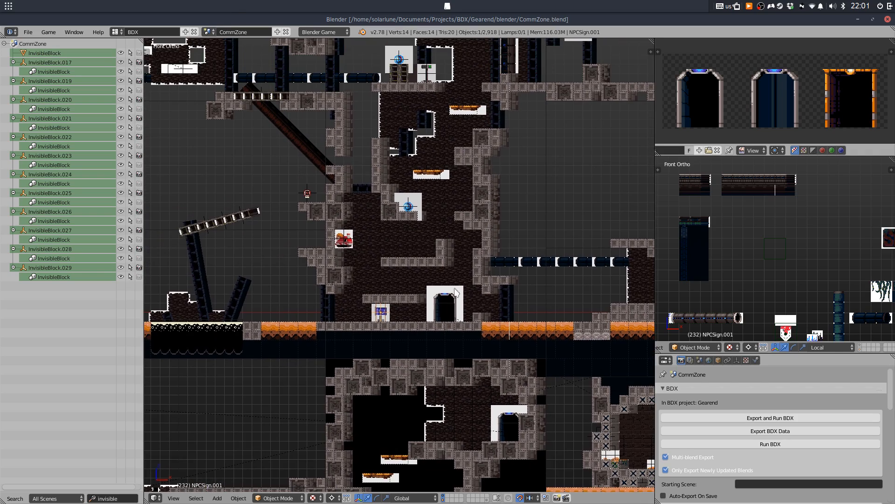
left_click_drag(468, 311, 388, 193)
left_click_drag(537, 274, 358, 283)
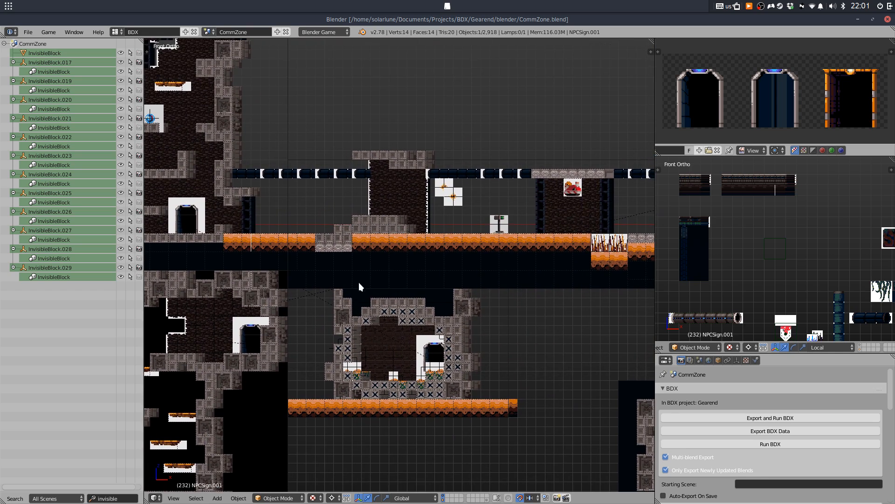
scroll(415, 403, "up", 2)
scroll(406, 358, "down", 1)
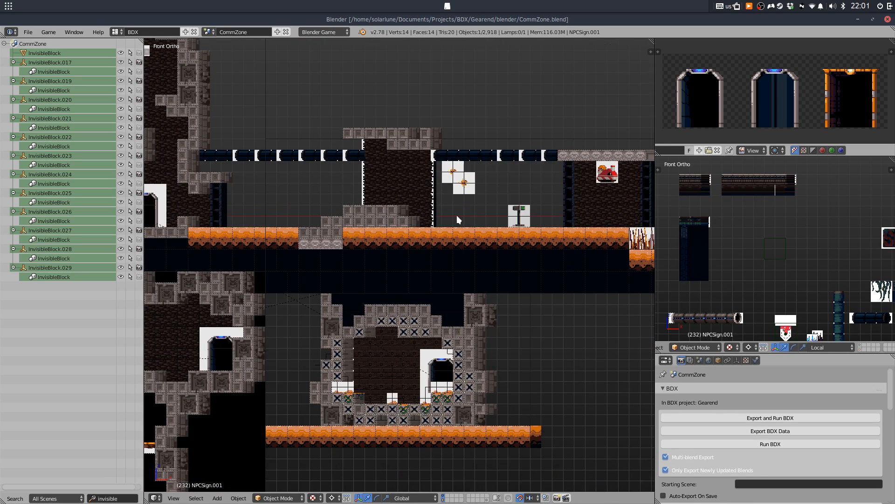
left_click_drag(465, 188, 496, 245)
left_click_drag(351, 157, 415, 200)
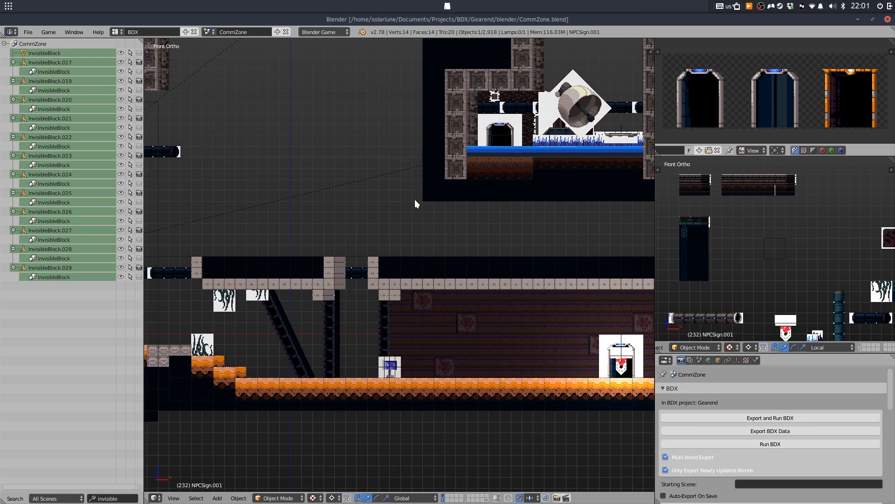
Examine the tower's interior, its entrance door and sign, and the rooms and beams around it
left_click_drag(486, 237, 291, 270)
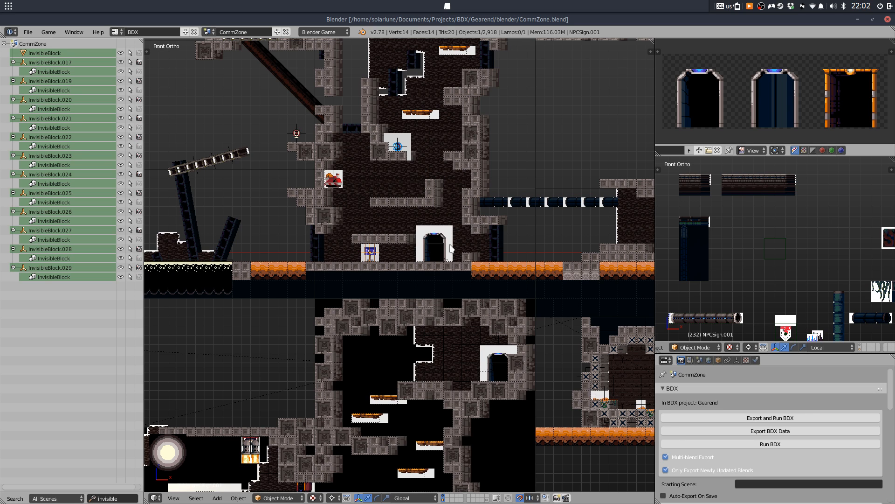
scroll(450, 247, "down", 3)
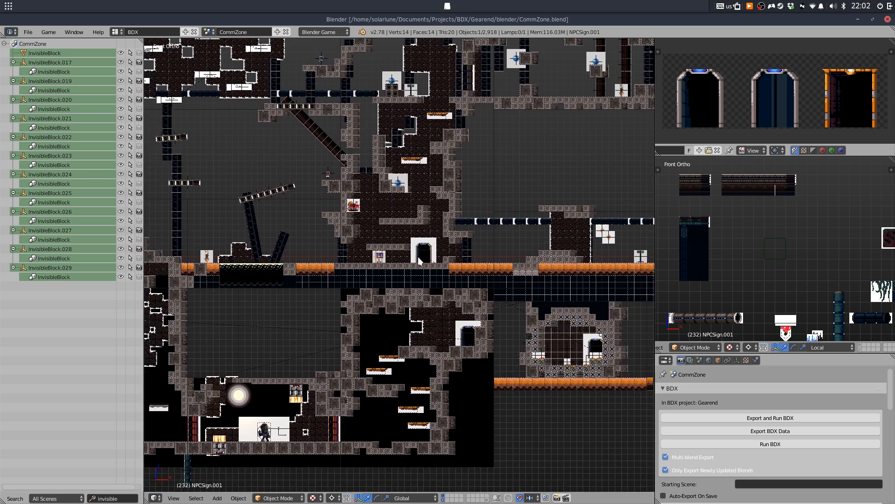
scroll(395, 274, "up", 1)
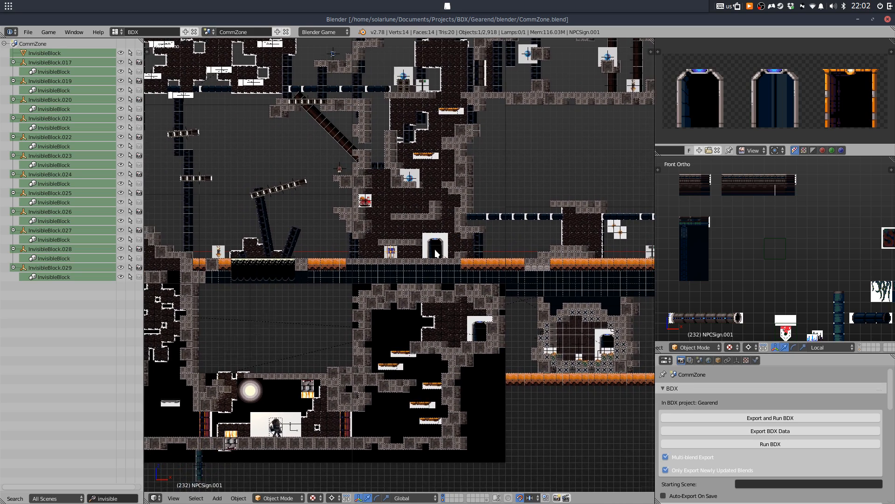
scroll(438, 252, "up", 1)
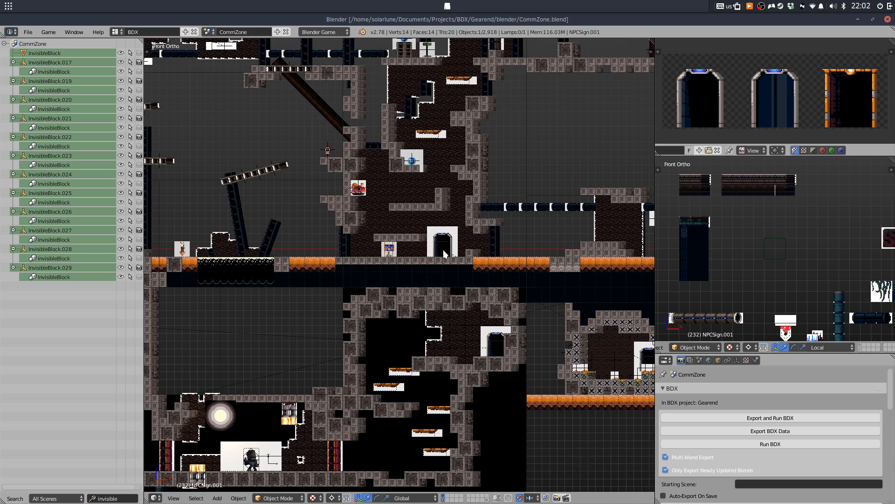
scroll(442, 252, "up", 3)
scroll(425, 249, "down", 1)
scroll(424, 249, "down", 1)
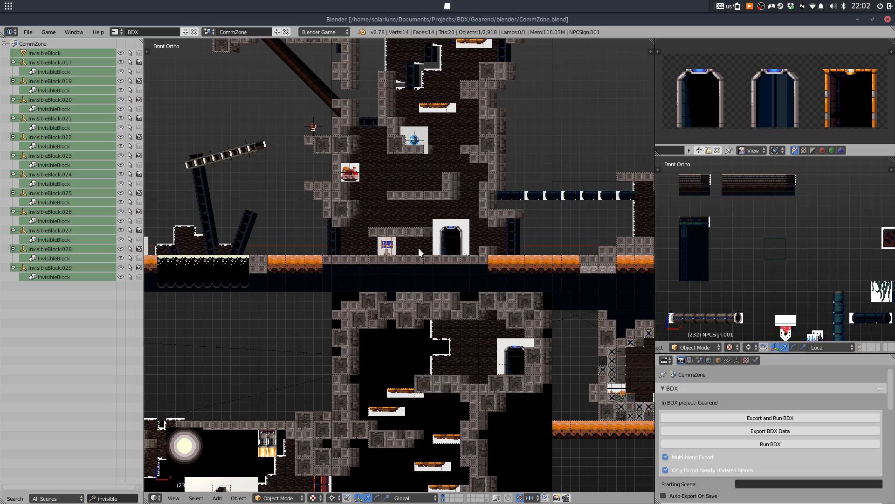
scroll(419, 248, "up", 3)
scroll(387, 237, "up", 3)
scroll(383, 234, "down", 7)
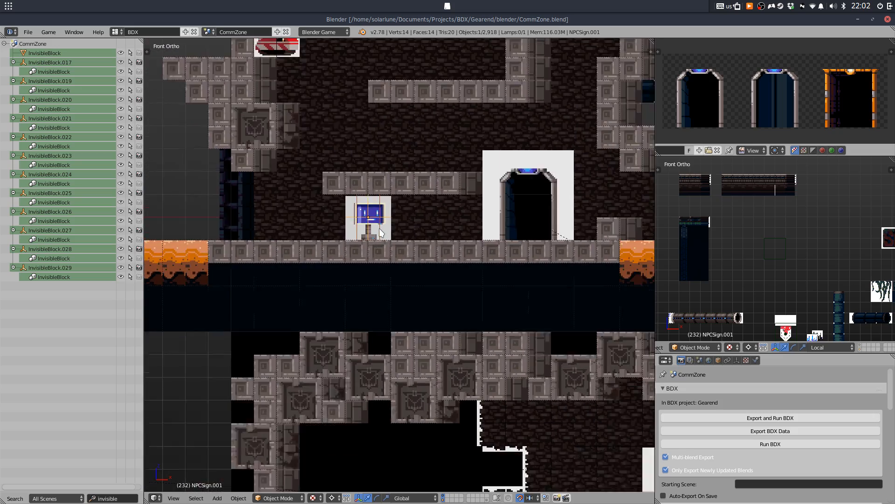
scroll(380, 231, "up", 3)
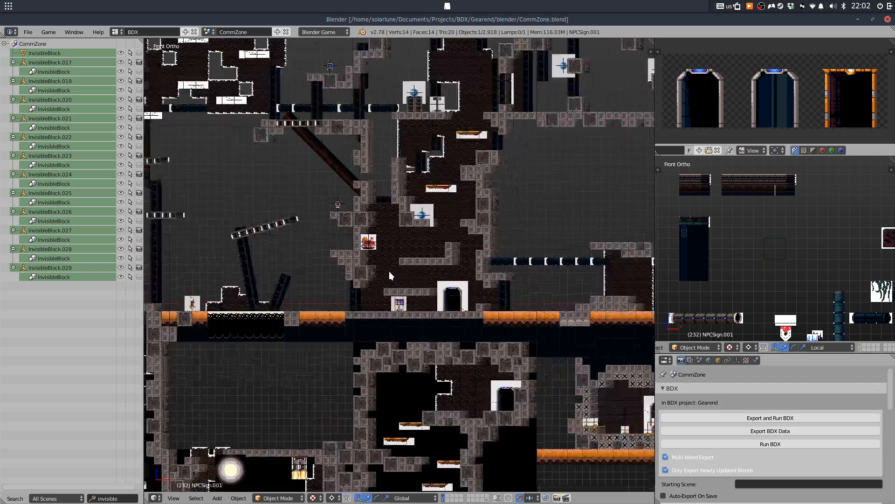
scroll(383, 230, "up", 2)
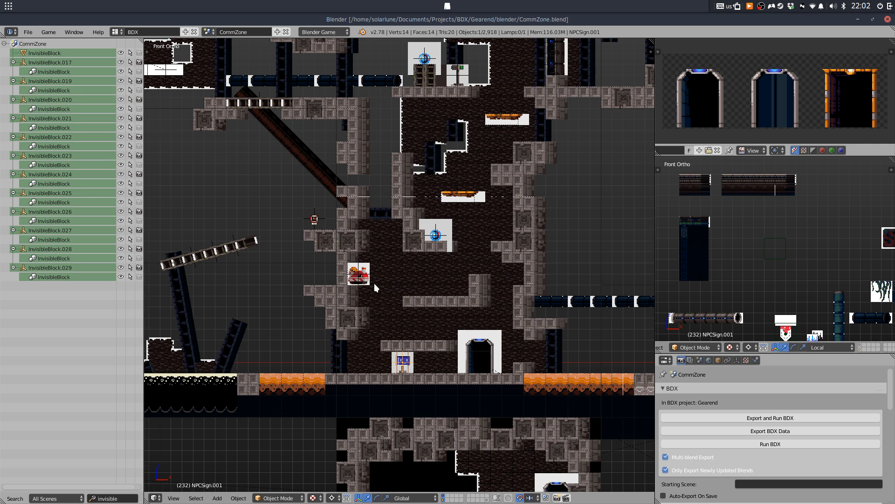
scroll(374, 284, "down", 3)
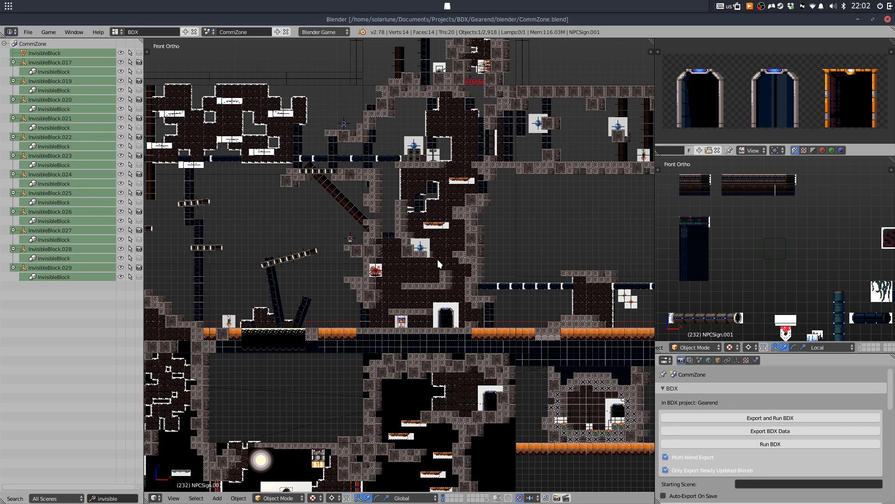
scroll(483, 251, "up", 2)
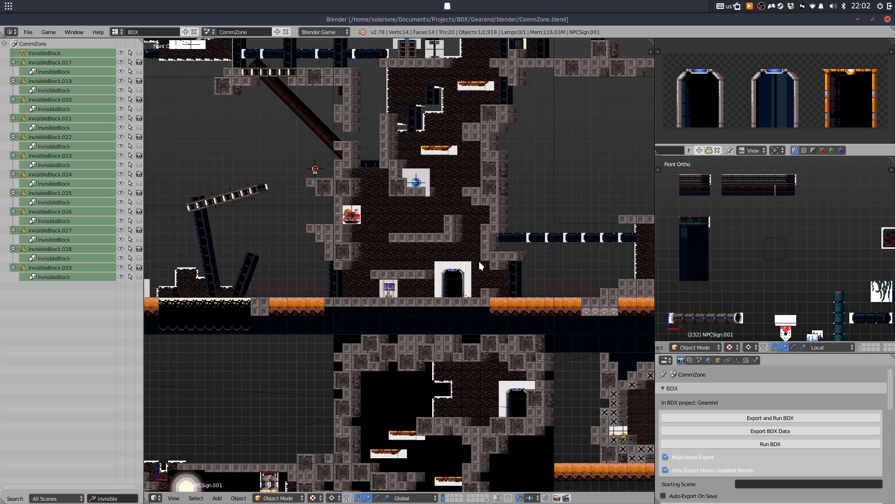
Examine the open space above the ground-level corridor, from the tower across to the small door room
left_click_drag(482, 265, 121, 258)
scroll(300, 249, "down", 2)
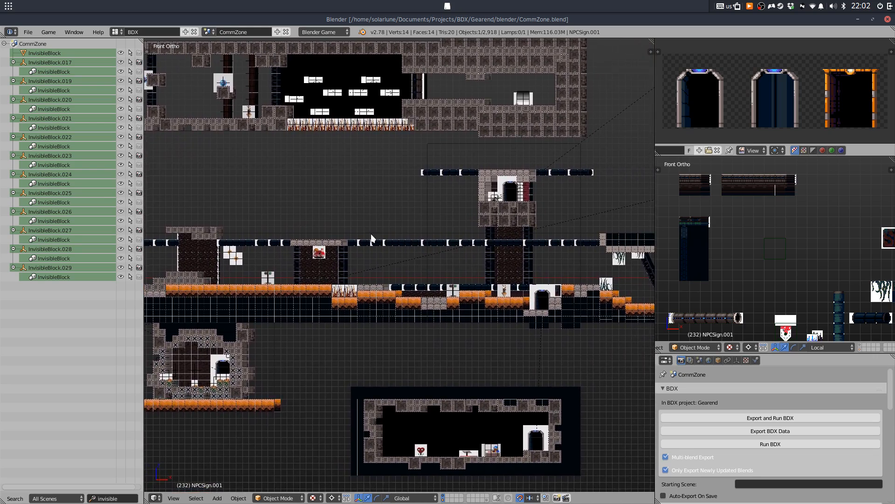
left_click_drag(460, 230, 649, 241)
scroll(446, 236, "up", 1)
scroll(471, 233, "up", 1)
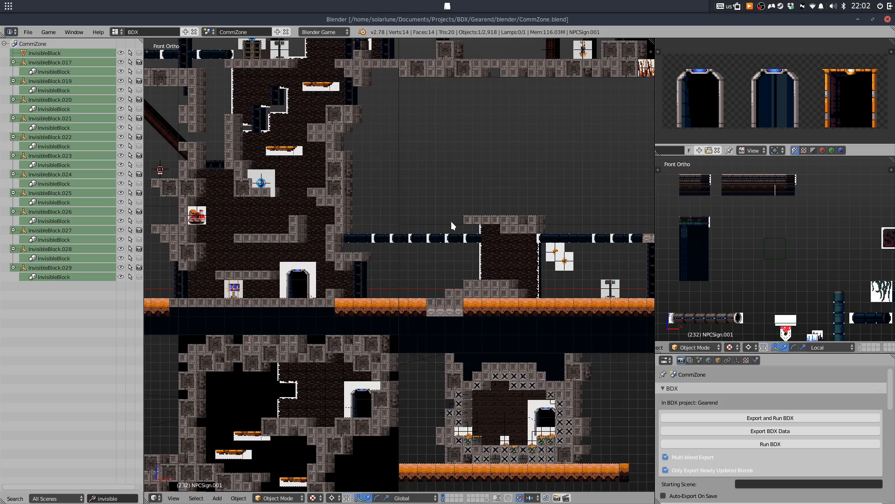
right_click(451, 226)
left_click_drag(516, 219, 223, 255)
left_click_drag(647, 249, 560, 243)
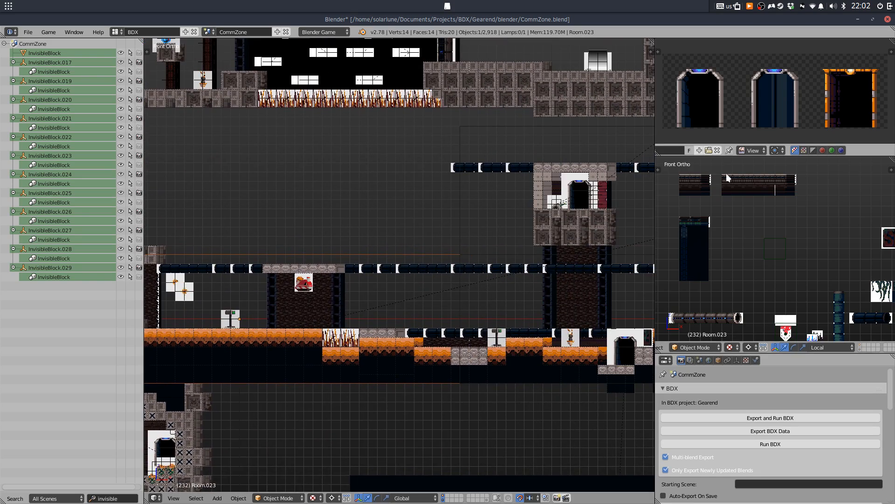
Duplicate the horizontal invisible block above the upper shaft and place the copy over the first brick room to the tower's right
scroll(516, 165, "down", 2)
mouse_move(365, 183)
left_mouse_down()
mouse_move(493, 198)
mouse_move(522, 152)
left_mouse_up()
mouse_move(386, 139)
left_mouse_down()
mouse_move(570, 202)
mouse_move(252, 317)
mouse_move(270, 329)
left_mouse_up()
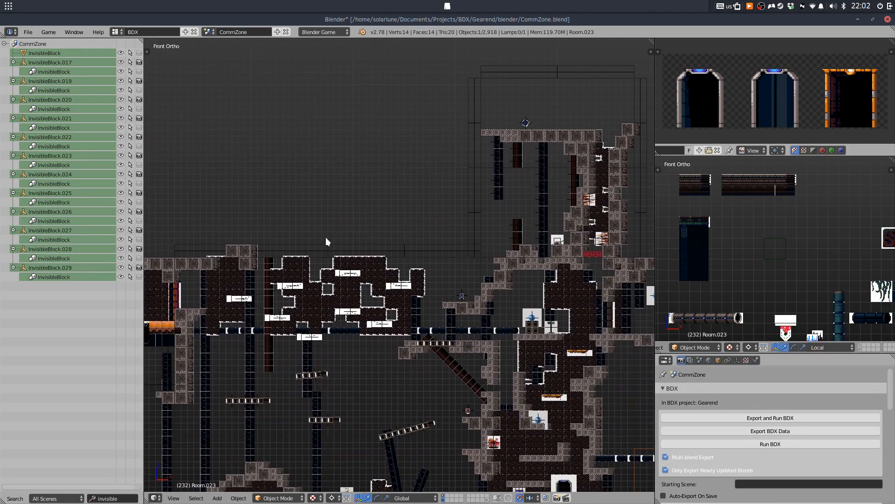
right_click(532, 65)
right_click(533, 63)
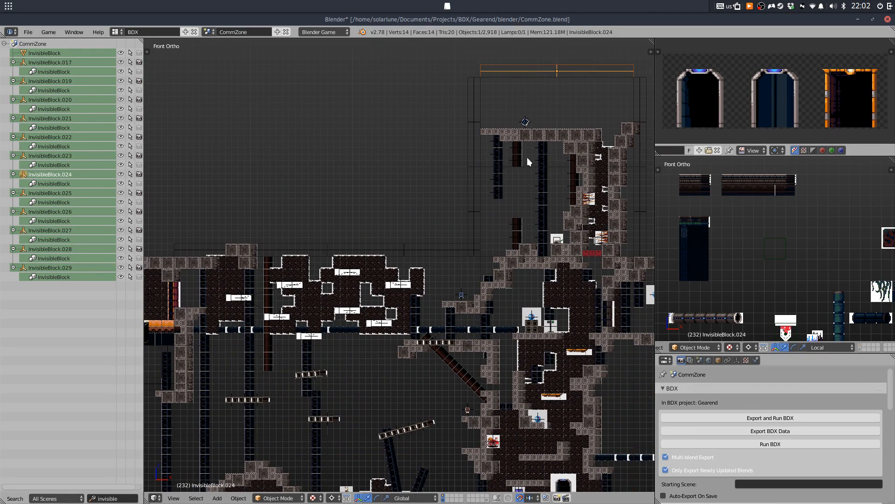
left_click_drag(527, 157, 548, 119)
key("shift+d")
left_click(493, 119)
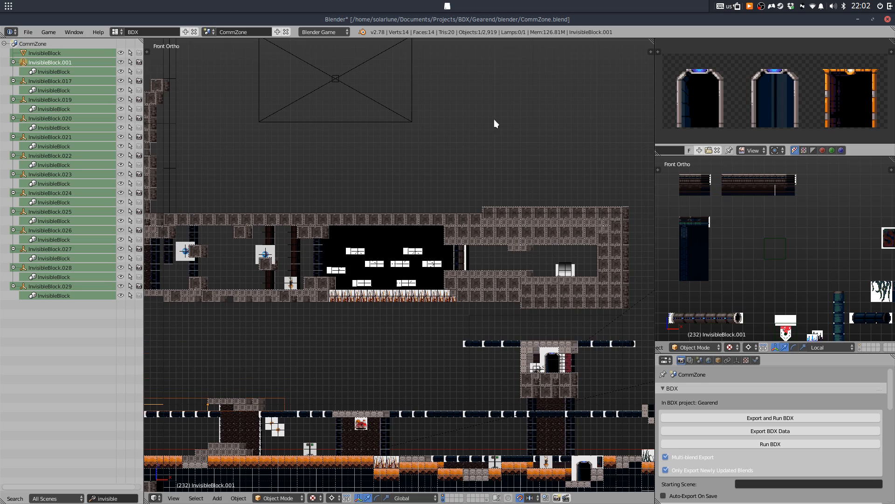
left_click_drag(369, 84, 581, 390)
scroll(537, 354, "up", 5)
key("g")
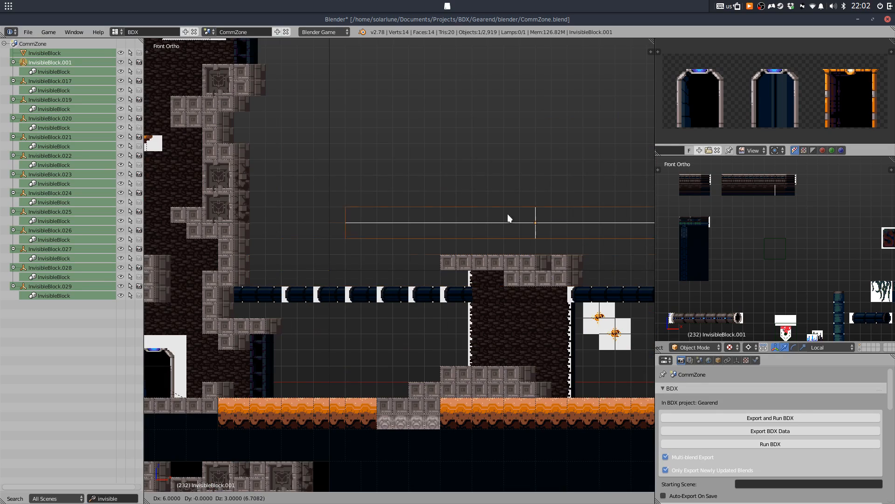
left_click(476, 241)
Duplicate the horizontal invisible block and place the copy farther right above the corridor's pipe roof, beside the small door room
scroll(477, 215, "down", 1)
scroll(475, 211, "down", 2)
left_click_drag(466, 196, 286, 208)
key("shift+d")
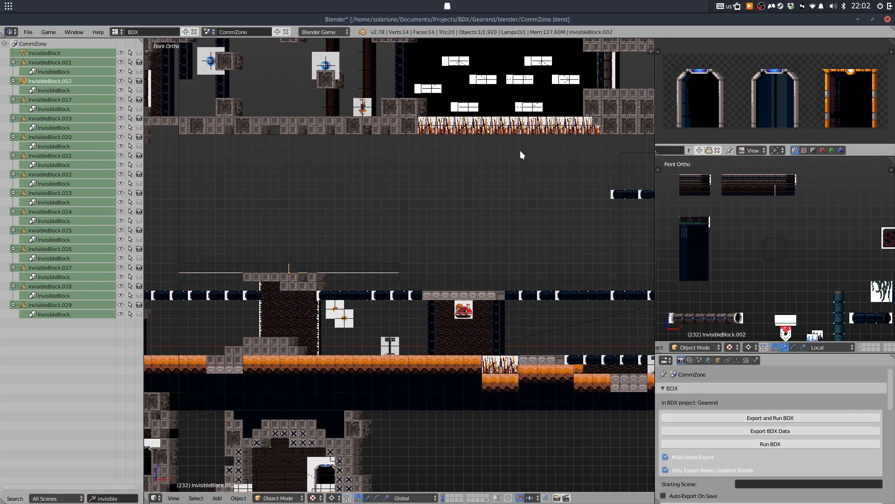
left_click(541, 206)
Duplicate the horizontal invisible block past the small door room and position the copy above the beam-supported structure
left_click_drag(528, 205, 254, 213)
key("shift+d")
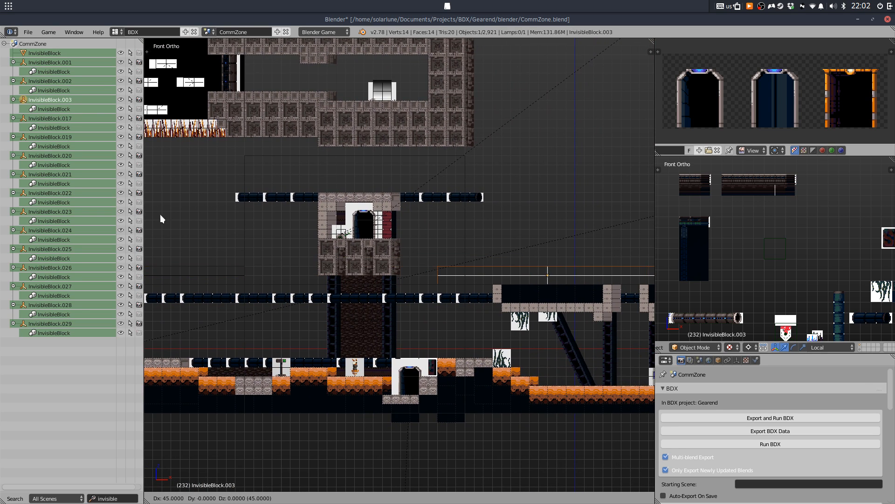
left_click(185, 215)
key("g")
left_click(178, 215)
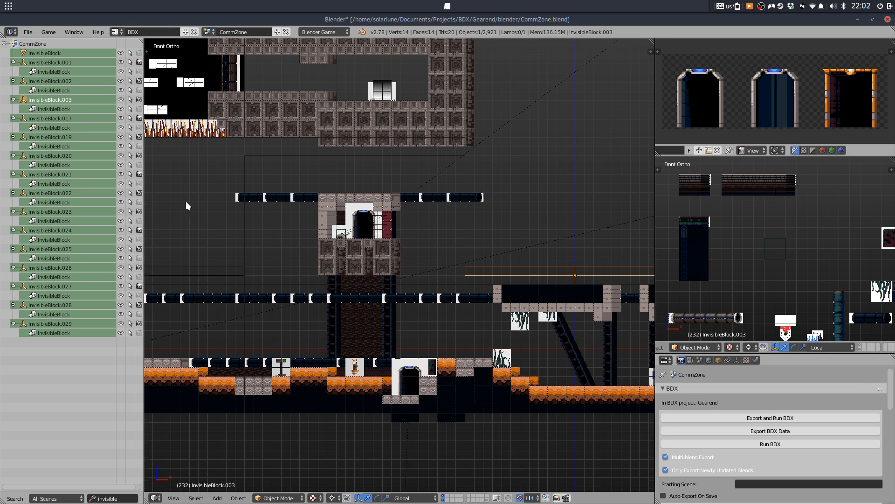
Duplicate the vertical invisible block beside the upper shaft and place the copy in the open gap just right of the tower
scroll(196, 206, "down", 3)
left_click_drag(312, 237, 597, 254)
left_click_drag(349, 234, 278, 221)
scroll(438, 221, "up", 1)
left_click_drag(439, 221, 371, 235)
scroll(370, 235, "up", 2)
scroll(421, 231, "down", 2)
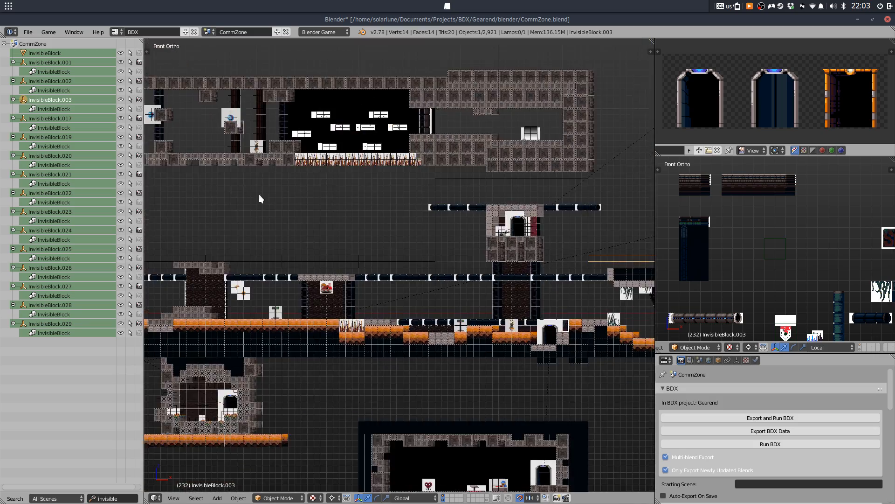
left_click_drag(194, 163, 381, 224)
key("shift+d")
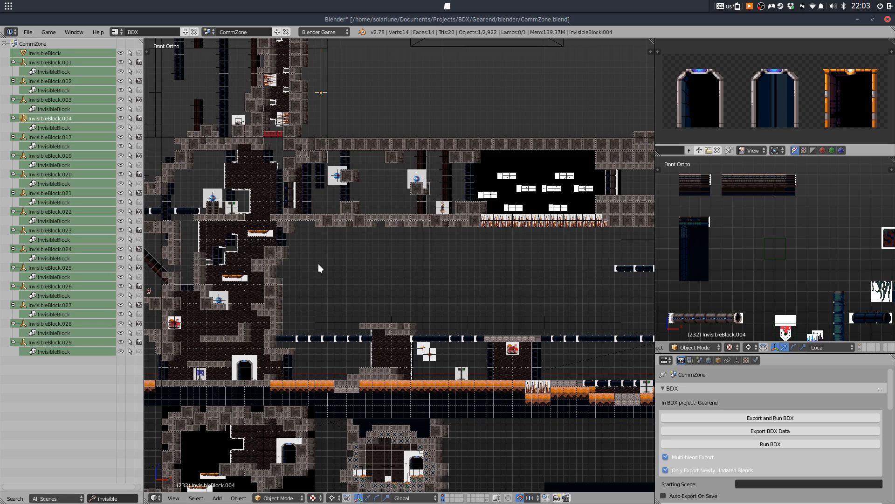
left_click(319, 286)
scroll(320, 257, "up", 4)
key("g")
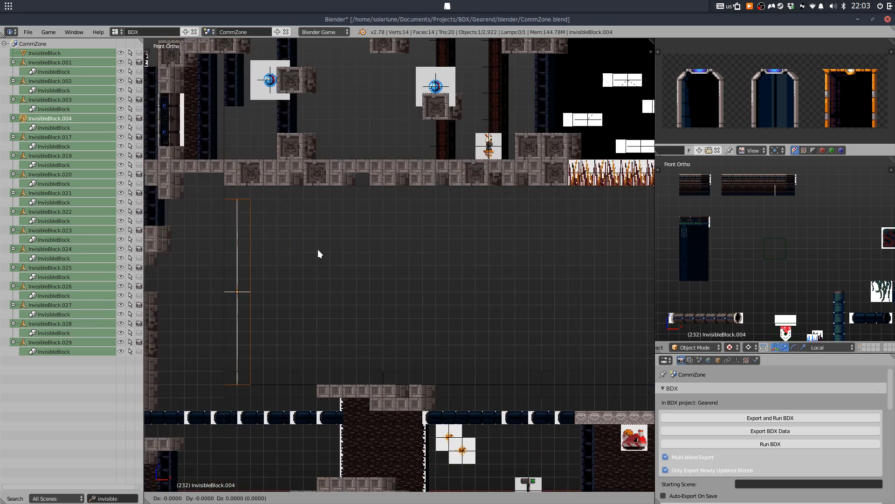
left_click(320, 248)
Duplicate the vertical invisible block and place the copy at the left end of the small door room's upper pipe
left_click_drag(321, 248, 528, 246)
scroll(528, 246, "down", 1)
scroll(527, 246, "right", 3)
key("shift+d")
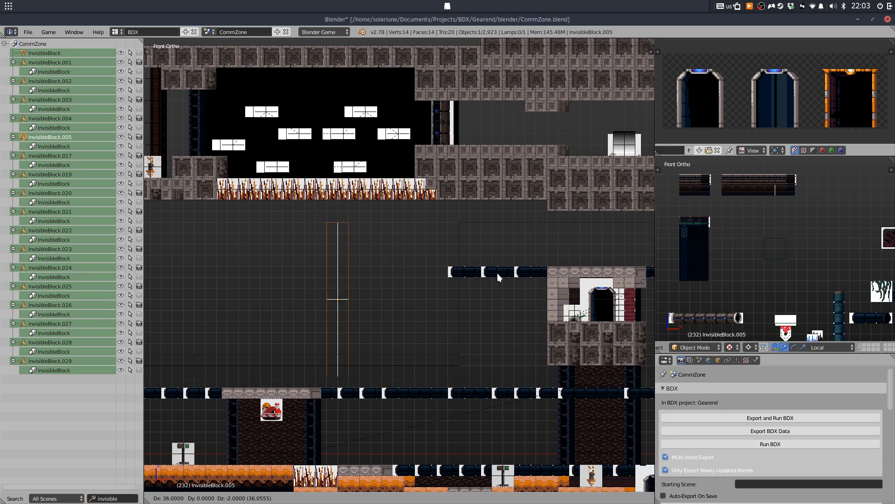
left_click(495, 258)
Duplicate the horizontal invisible block left of the small door room 24 units right and 14 units up, beneath the upper corridor's end
scroll(494, 258, "right", 2)
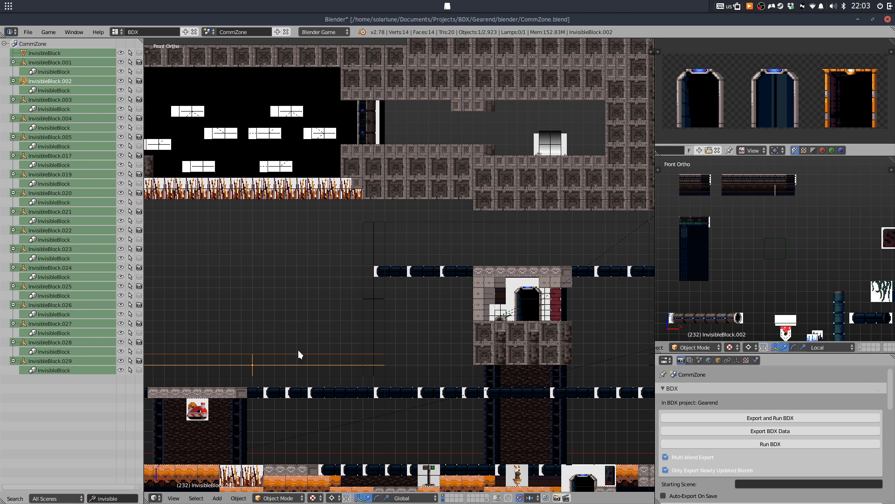
key("shift+d")
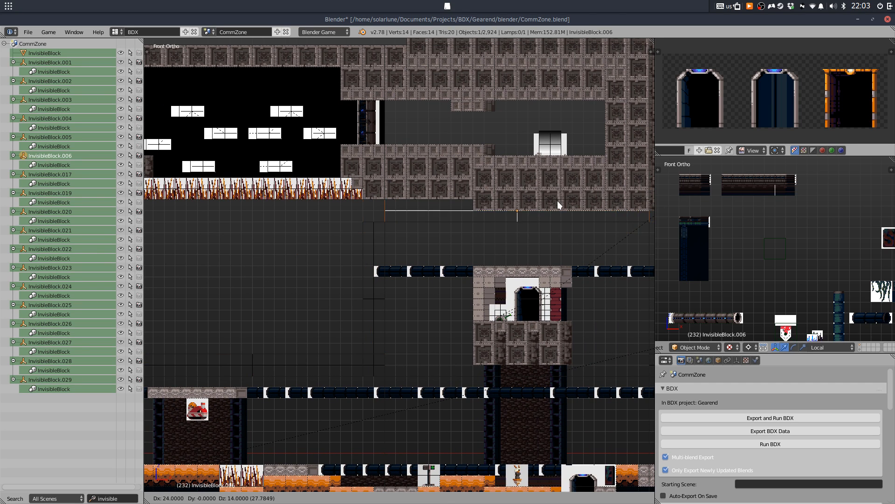
left_click(556, 202)
Duplicate the vertical invisible block to the right end of the small door room's upper pipe and save over CommZone.blend
left_click_drag(509, 230, 378, 225)
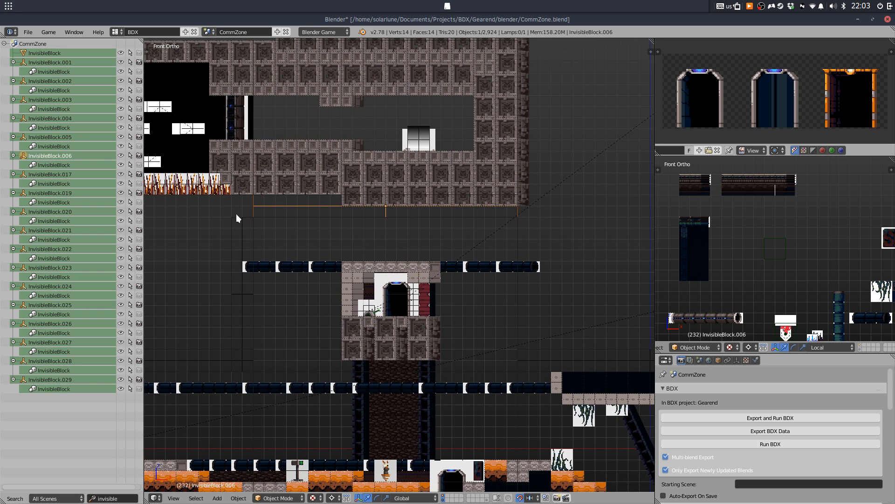
key("shift+d")
left_click(524, 212)
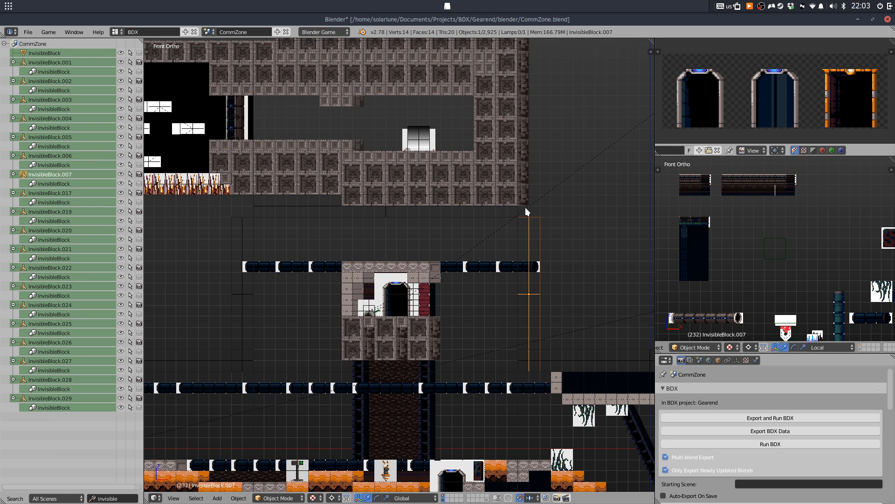
key("KP_Decimal")
key("ctrl+s")
left_click(430, 289)
scroll(429, 287, "down", 3)
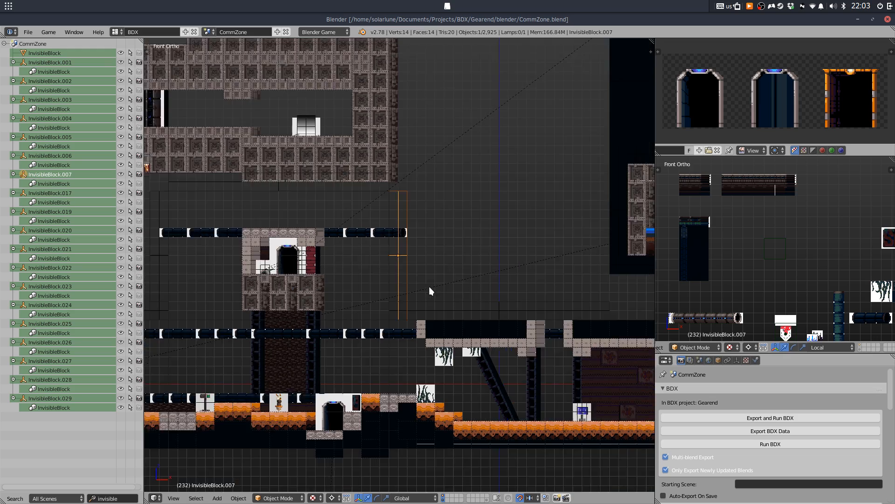
Check the placement of the vertical invisible blocks to the right of the tower and the upper shaft
left_click_drag(393, 267, 485, 218)
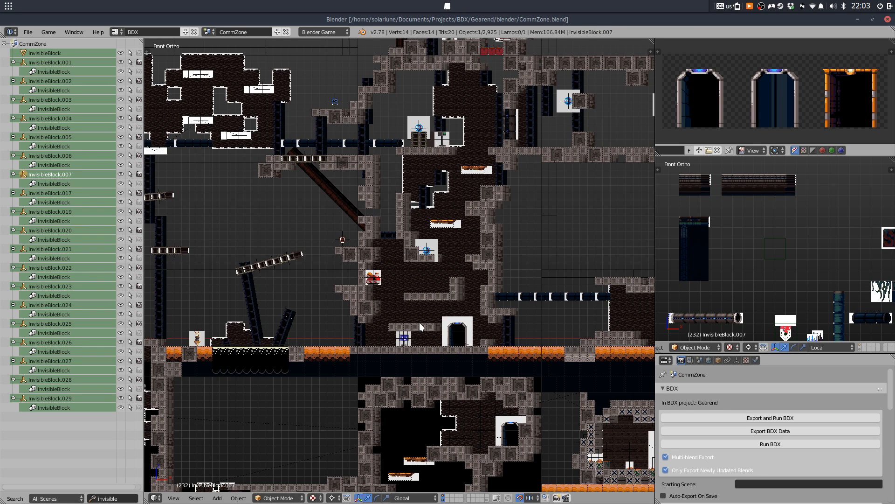
right_click(546, 260)
scroll(546, 259, "down", 1)
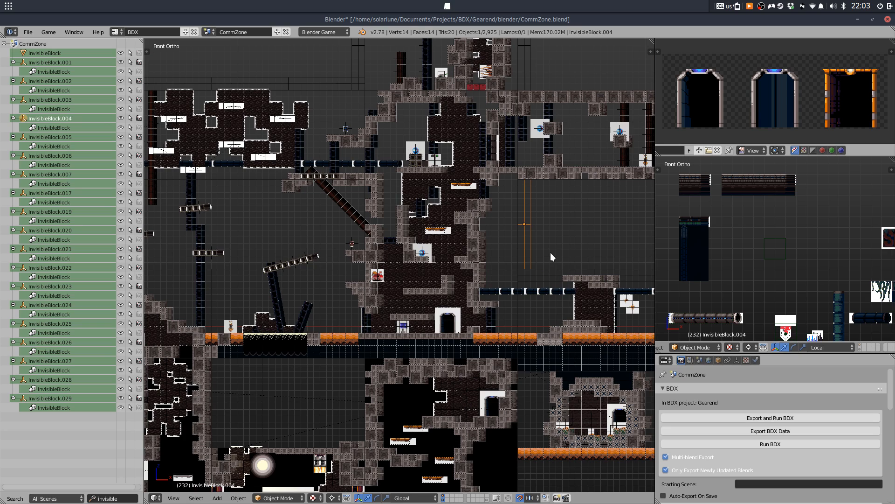
scroll(550, 253, "up", 1)
left_click_drag(551, 252, 348, 371)
right_click(352, 137)
scroll(351, 136, "down", 3)
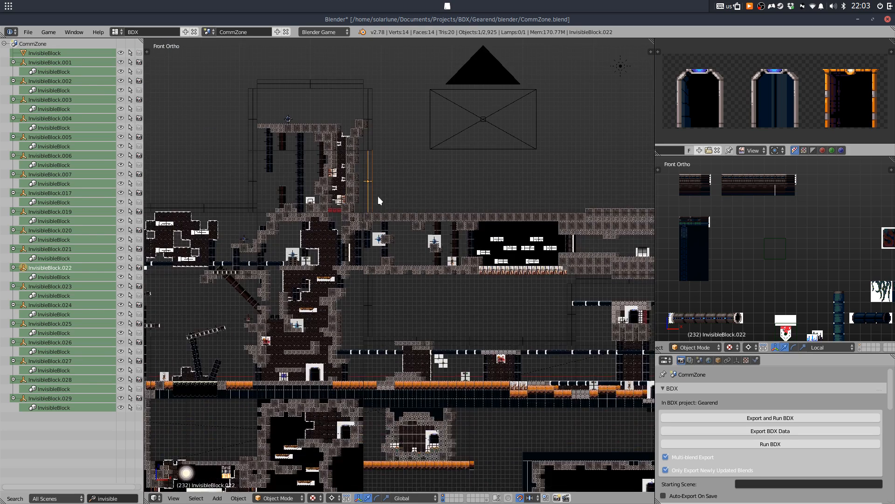
left_click_drag(351, 135, 388, 209)
Try a copy of the upper shaft's horizontal invisible block above the upper corridor and delete that copy
right_click(365, 146)
scroll(365, 146, "up", 2)
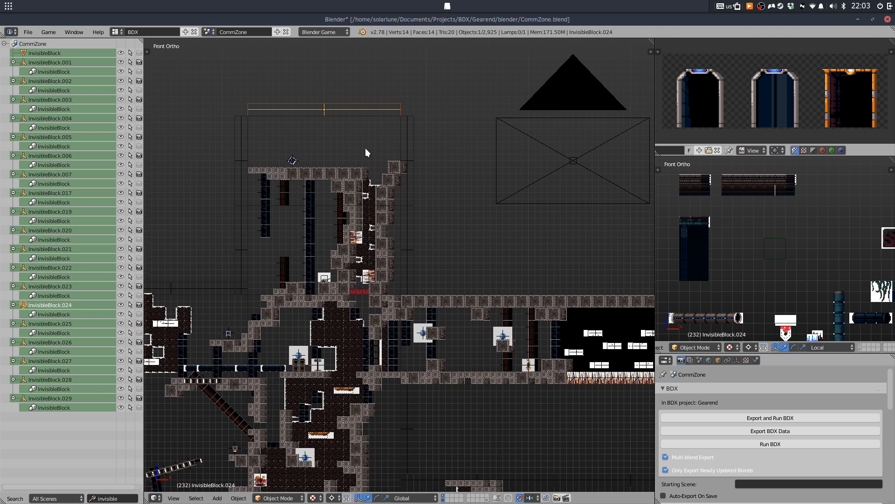
left_click_drag(445, 226, 299, 176)
key("shift+d")
left_click(500, 314)
key("x")
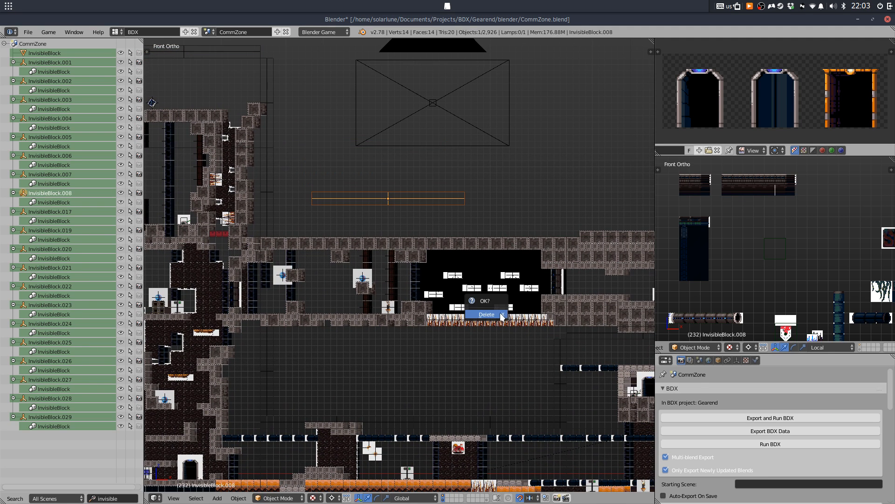
left_click(499, 314)
Save over CommZone.blend and inspect the horizontal invisible block beneath the end of the upper corridor
key("ctrl+s")
left_click(500, 314)
scroll(485, 299, "down", 2)
left_click_drag(425, 238, 307, 198)
scroll(397, 201, "up", 4)
right_click(587, 180)
scroll(466, 215, "down", 2)
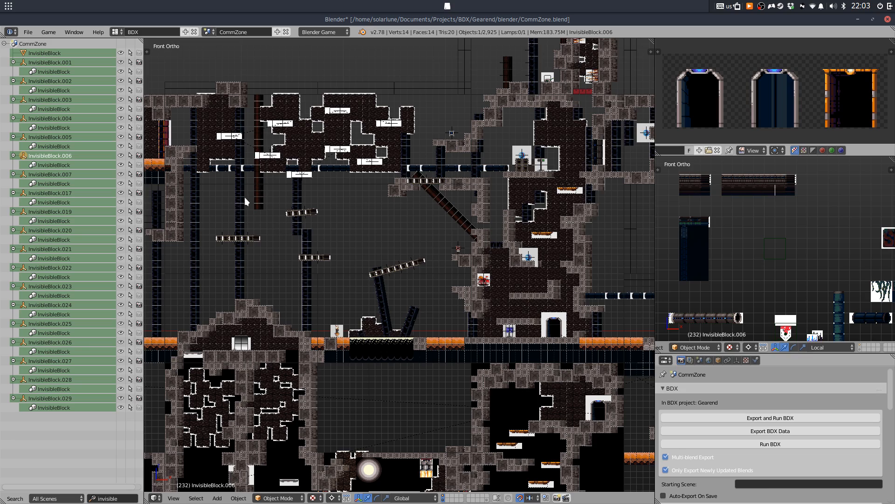
Examine the two horizontal invisible blocks between the level's upper-left corridor and the platform rooms beneath it
left_click_drag(246, 201, 574, 208)
right_click(413, 230)
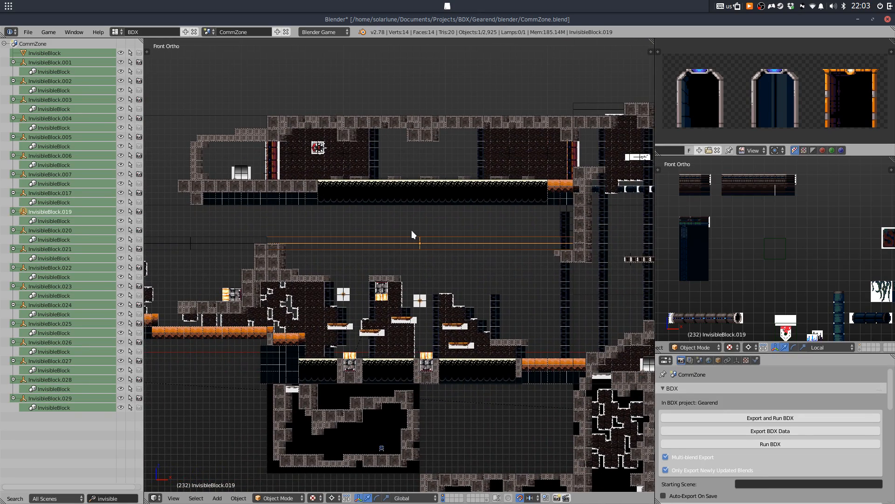
scroll(412, 231, "up", 2)
scroll(411, 231, "down", 3)
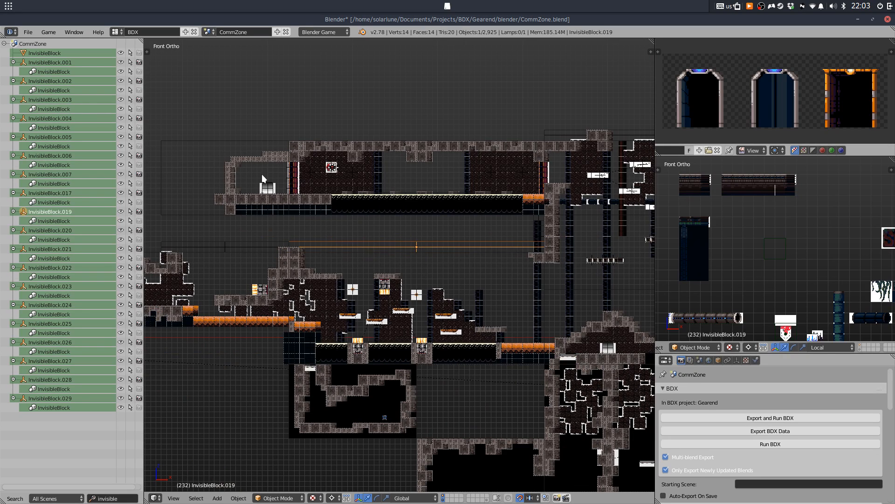
right_click(242, 244)
left_click_drag(244, 242, 330, 296)
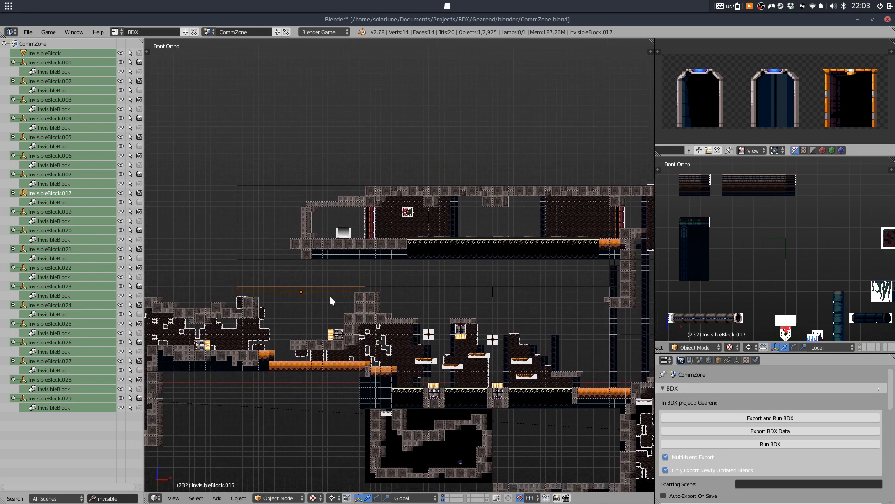
scroll(333, 299, "up", 2)
scroll(337, 292, "up", 1)
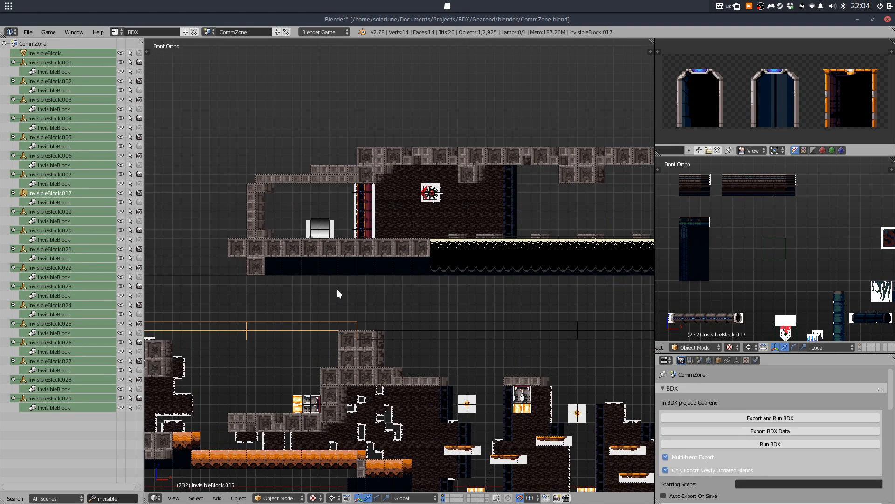
Select the upper-left corridor's room boundary, examine it from an angled view and return to the front view
scroll(453, 318, "down", 2)
scroll(508, 329, "down", 1)
left_click_drag(508, 329, 365, 259)
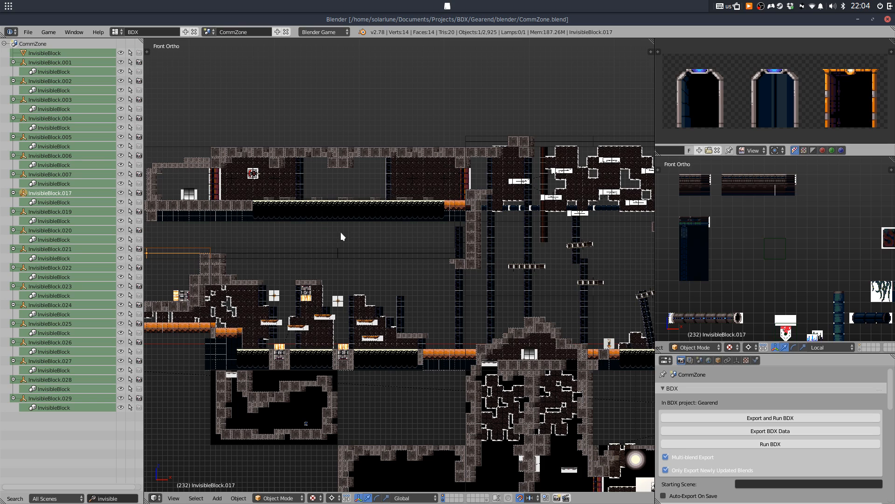
scroll(444, 240, "up", 4)
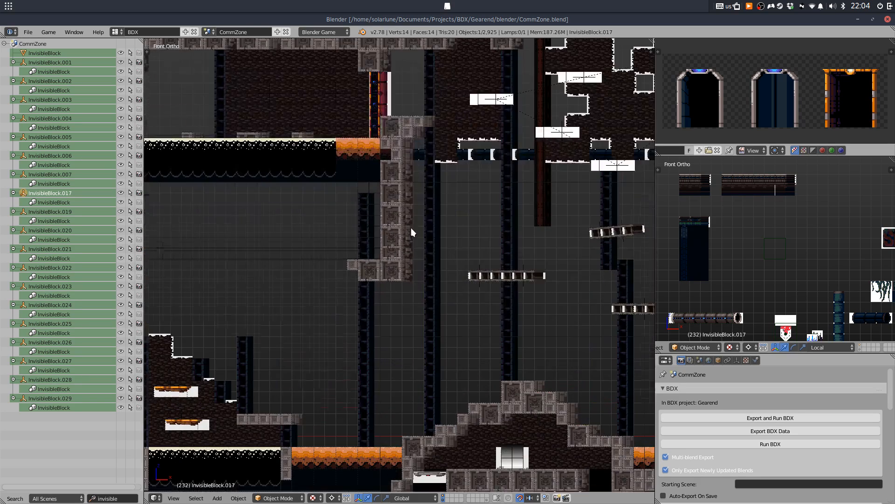
right_click(357, 183)
left_click_drag(360, 187, 342, 318)
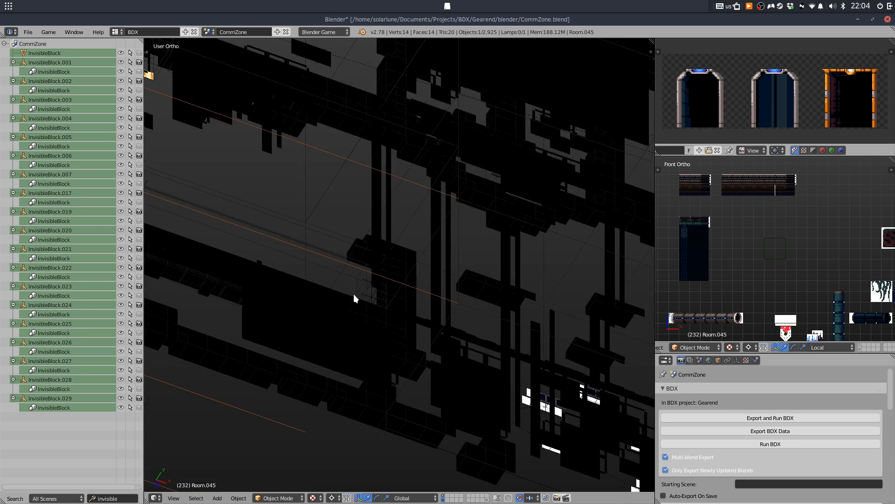
key("KP_1")
scroll(364, 233, "up", 5)
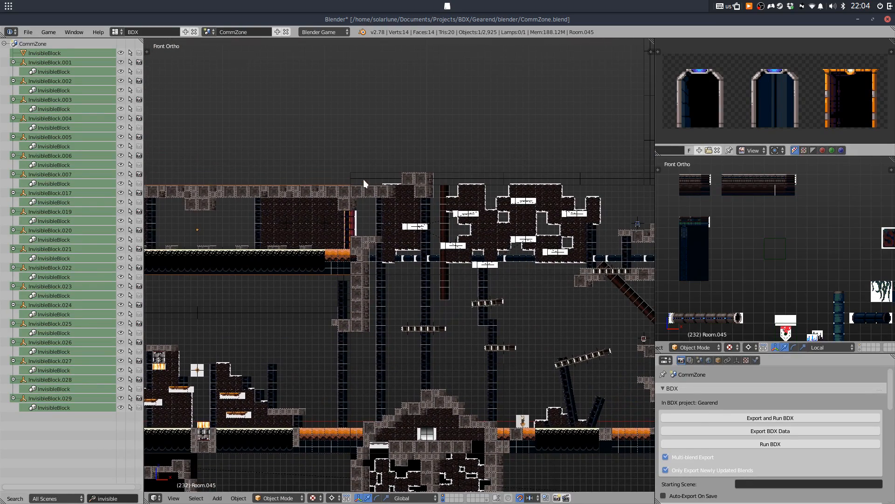
Check the horizontal invisible block above the maze platforms and the vertical one at the right end of the door room's upper pipe
right_click(363, 180)
left_click_drag(507, 208, 230, 294)
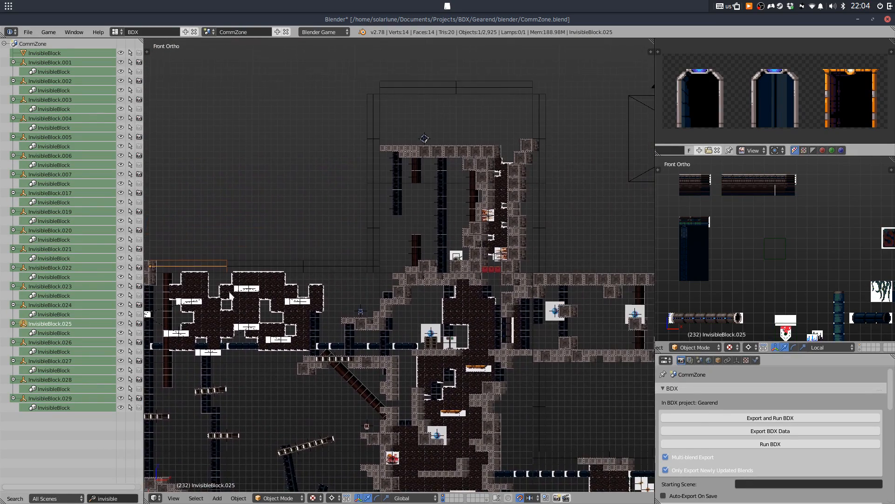
left_click_drag(490, 218, 202, 152)
left_click_drag(478, 204, 293, 144)
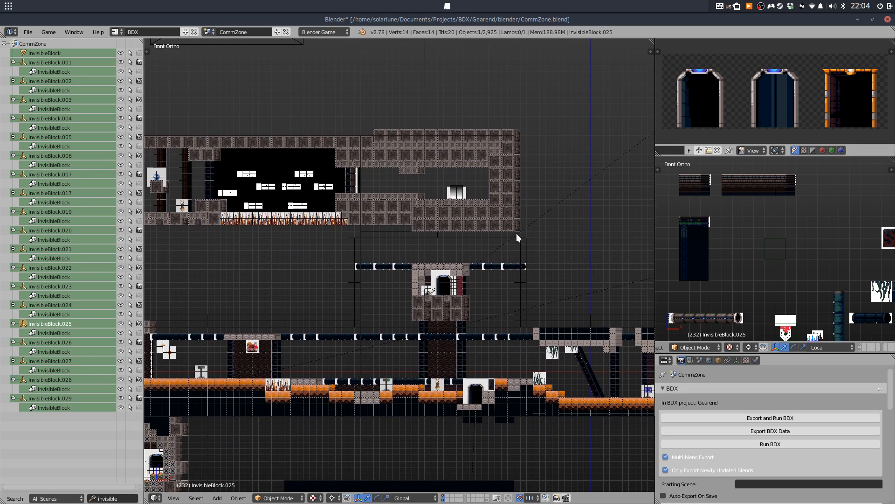
right_click(529, 264)
left_click_drag(529, 267, 478, 231)
scroll(474, 228, "up", 2)
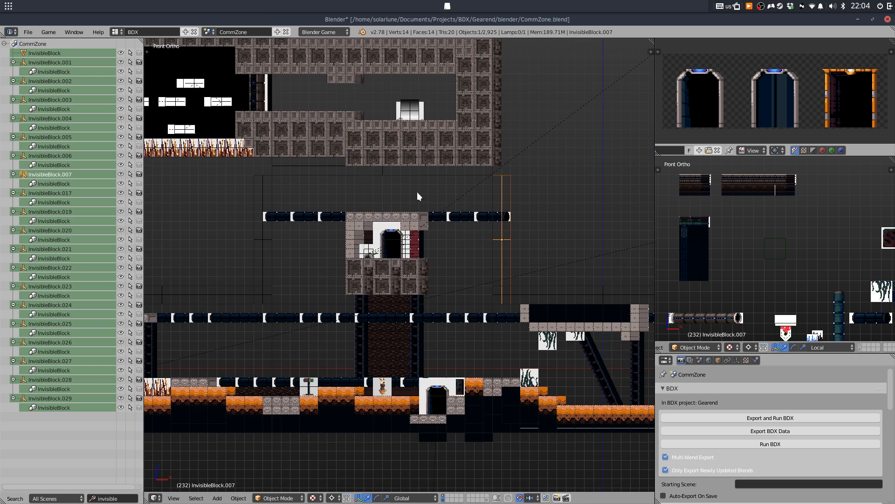
Select the horizontal invisible block beneath the end of the upper corridor and save over CommZone.blend
right_click(331, 170)
key("ctrl+s")
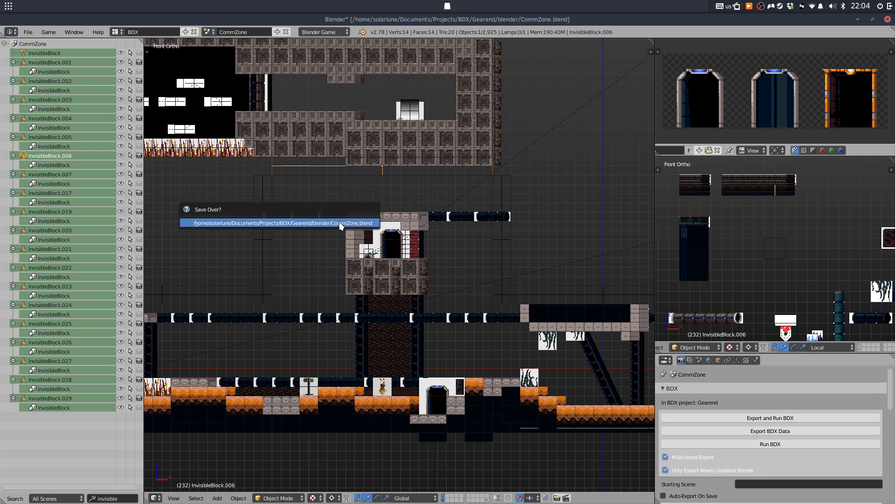
left_click(340, 222)
scroll(394, 219, "down", 2)
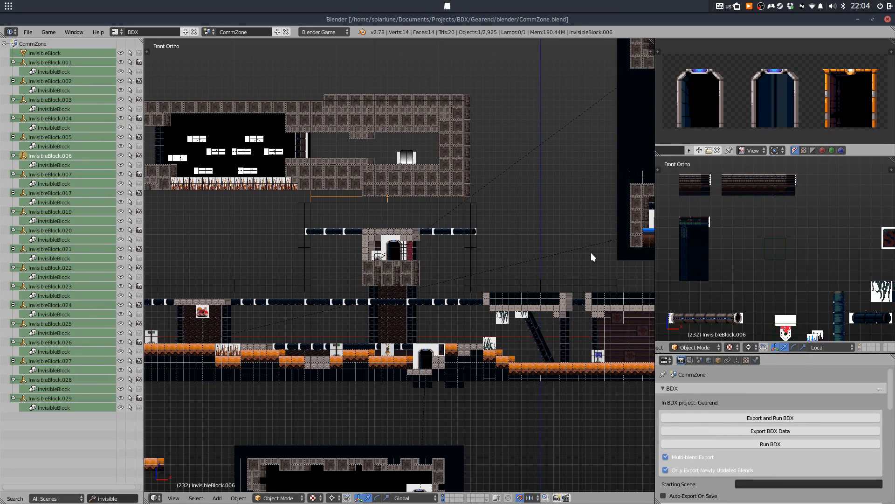
Examine the horizontal invisible block above the right end of the level's far-left cave
left_click_drag(475, 254, 269, 242)
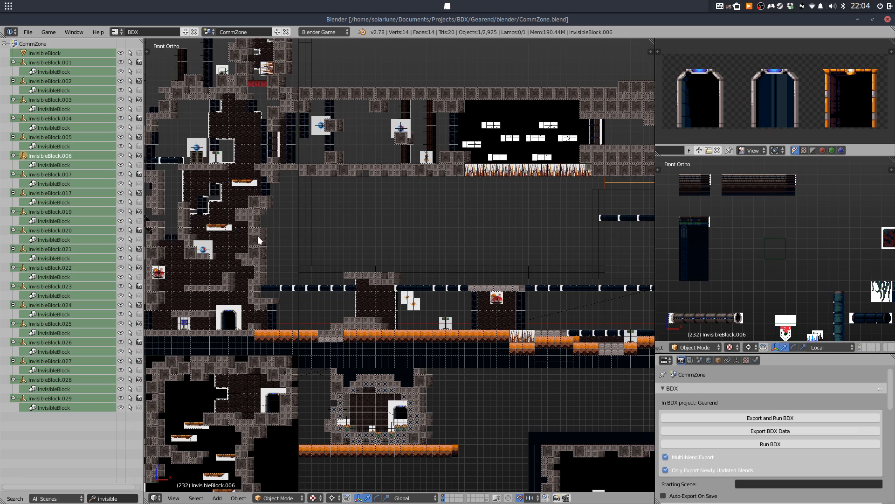
left_click_drag(226, 234, 562, 258)
left_click_drag(351, 215, 485, 176)
scroll(494, 205, "up", 1)
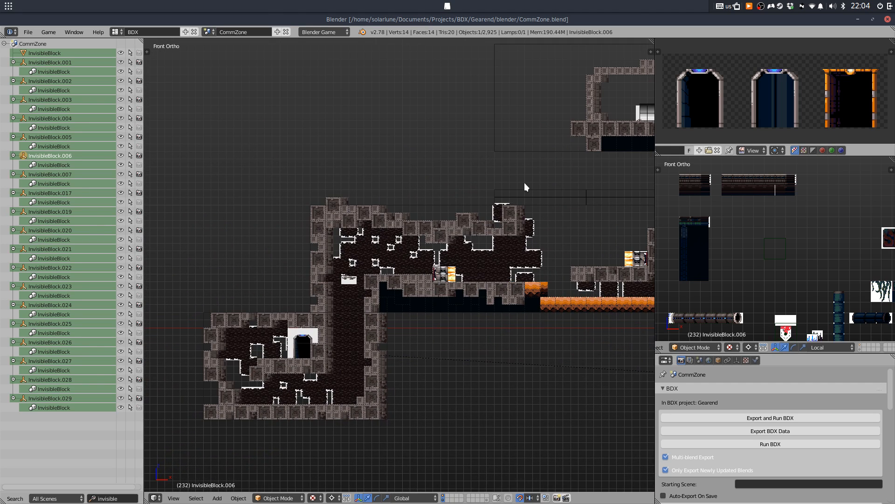
right_click(524, 184)
scroll(524, 185, "up", 1)
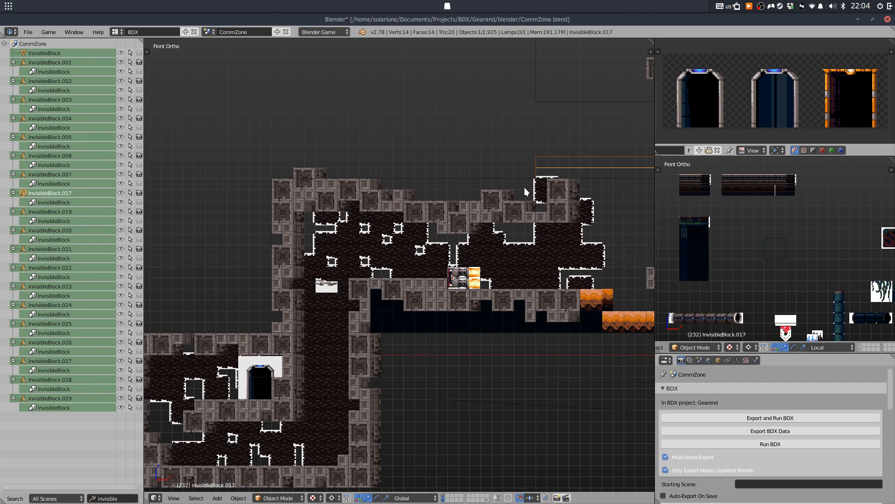
scroll(524, 187, "down", 1)
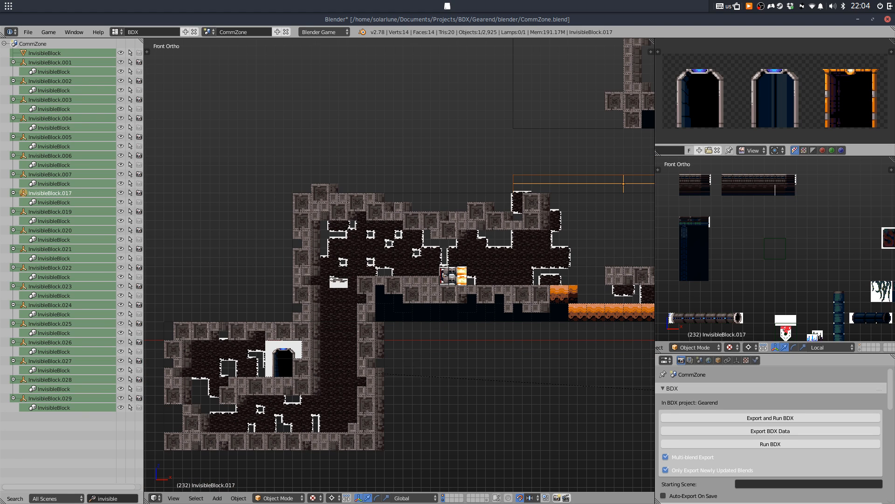
Examine the horizontal invisible block above the brick column to the right of the central tower
left_click_drag(536, 252, 385, 222)
scroll(435, 223, "down", 3)
left_click_drag(634, 299, 457, 284)
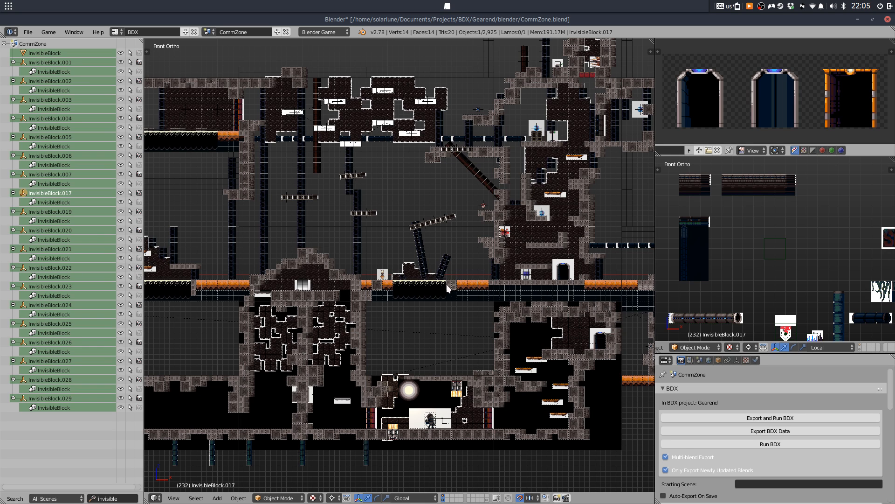
left_click_drag(439, 245, 363, 230)
scroll(525, 241, "up", 4)
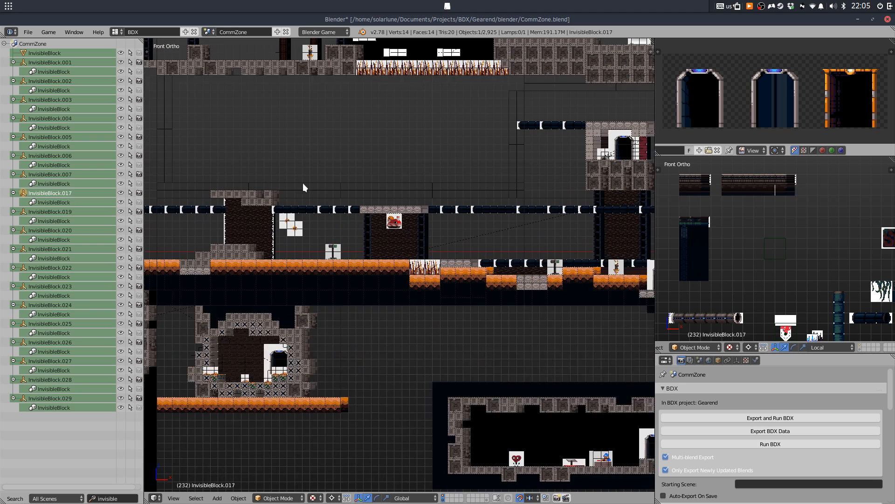
right_click(303, 186)
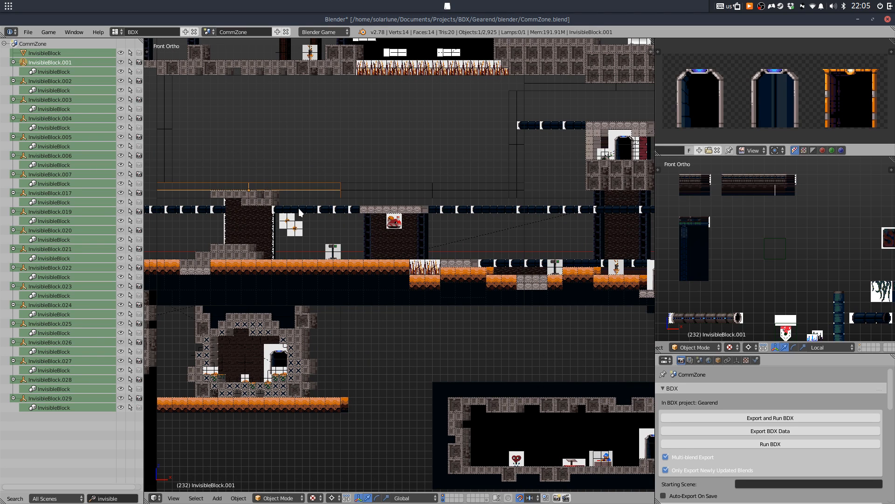
scroll(299, 209, "down", 1)
left_click_drag(298, 209, 412, 198)
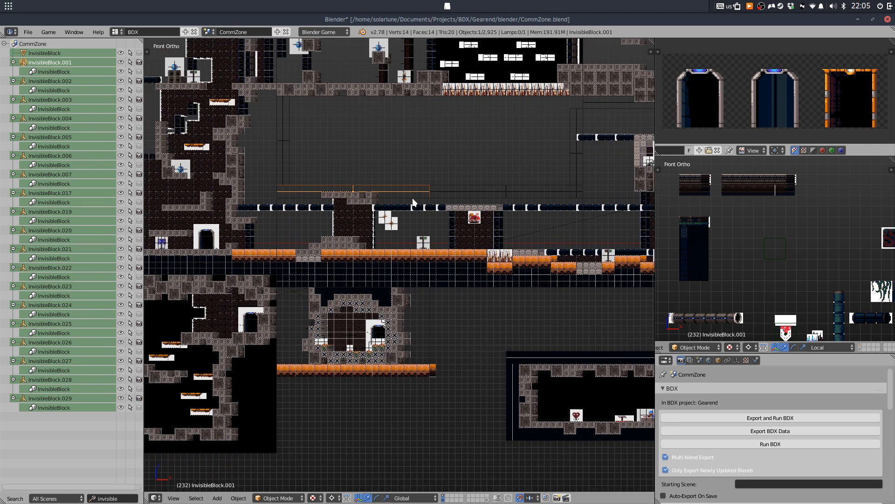
scroll(405, 280, "up", 2)
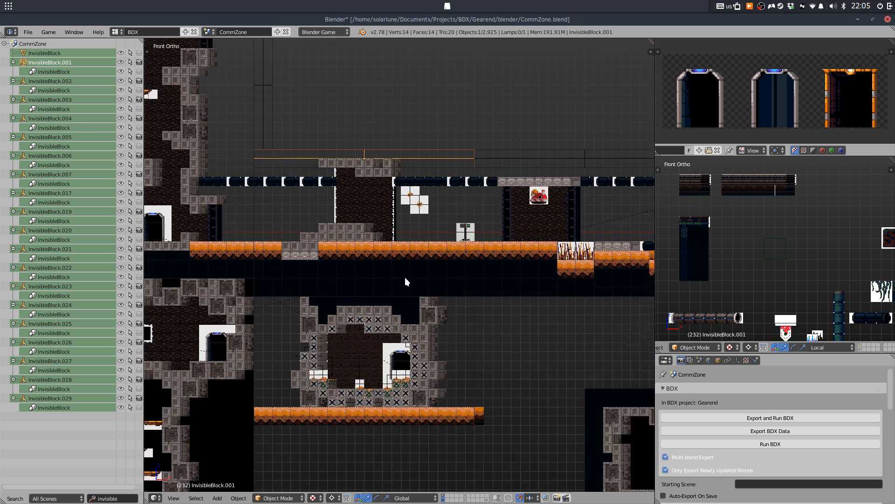
scroll(522, 326, "up", 2)
Check the room boundary of the underground door room and the vertical invisible block left of the small door room's upper pipe
right_click(510, 351)
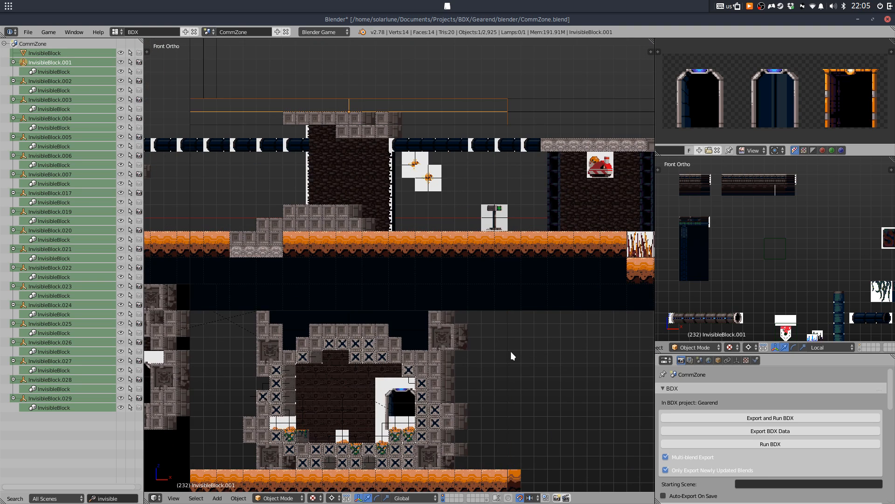
key("g")
left_click(558, 228)
scroll(524, 245, "down", 2)
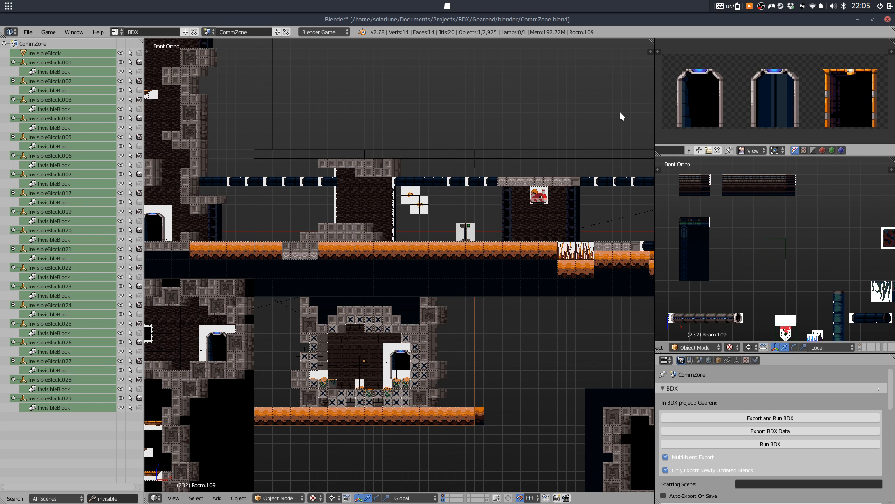
left_click_drag(620, 116, 452, 190)
right_click(529, 176)
left_click_drag(530, 176, 325, 213)
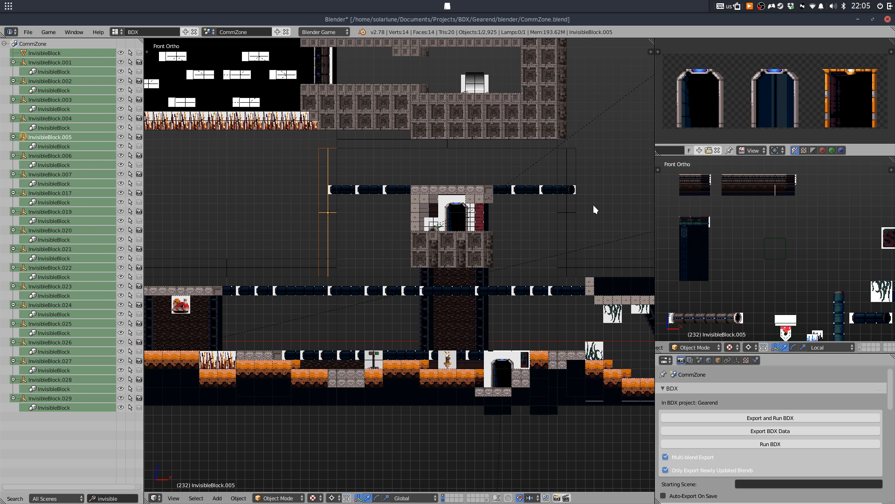
Examine the horizontal invisible block above the roofed structures at the level's right end
right_click(381, 250)
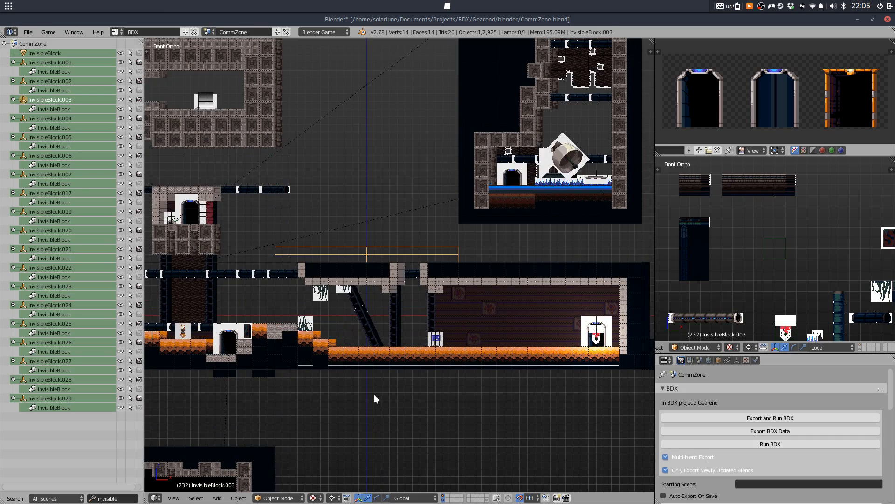
scroll(477, 340, "up", 4)
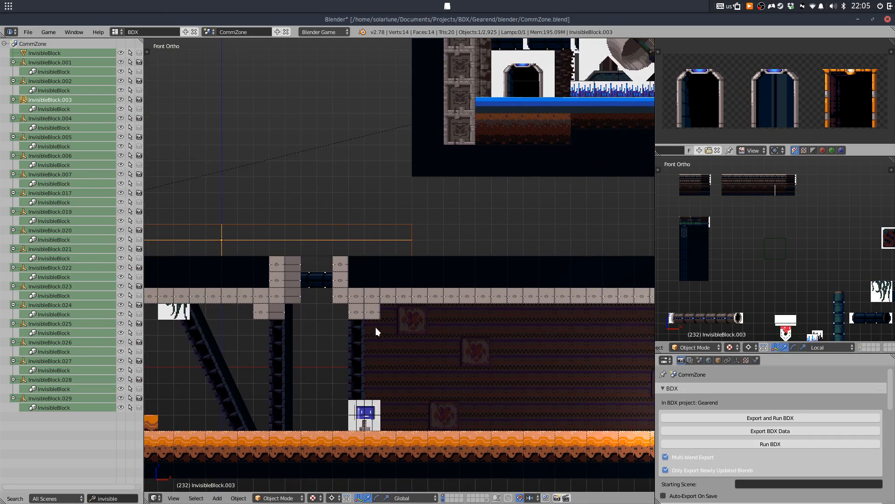
scroll(376, 327, "down", 3)
scroll(376, 315, "down", 3)
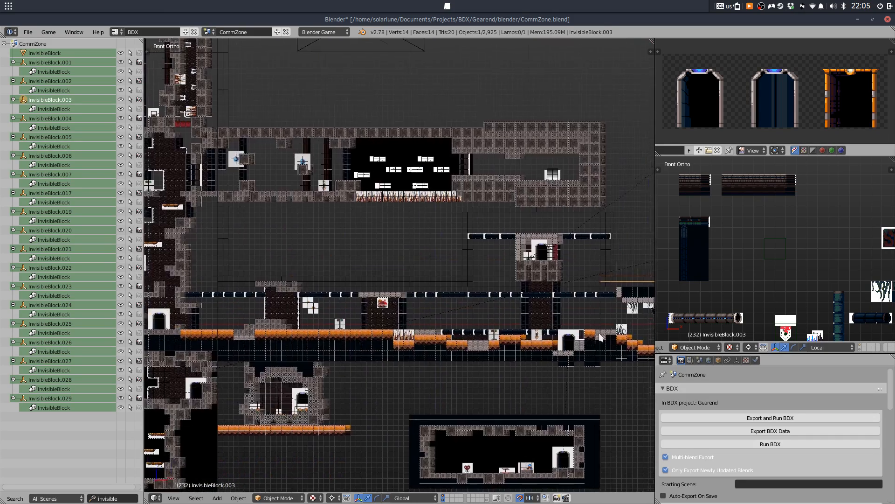
left_click_drag(601, 337, 471, 381)
scroll(430, 284, "up", 1)
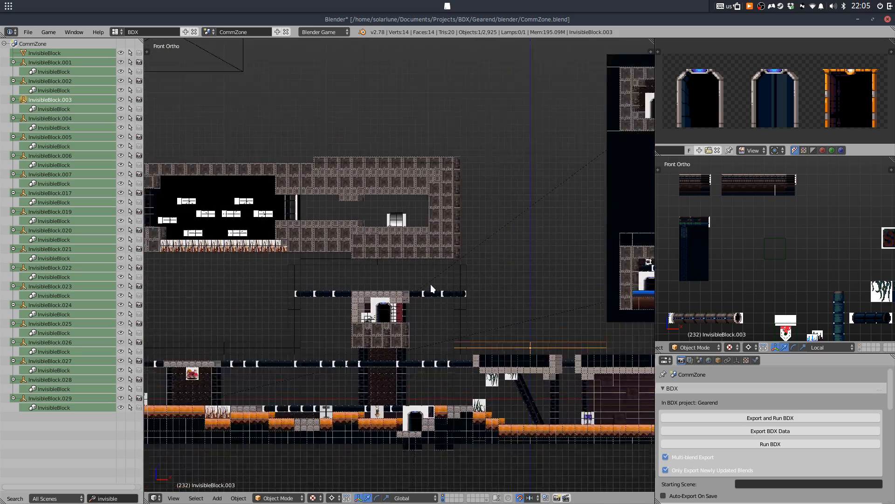
Select the vertical invisible block at the right end of the door room's upper pipe and save CommZone.blend
scroll(430, 284, "up", 1)
right_click(485, 275)
scroll(480, 279, "down", 2)
left_click_drag(499, 244, 570, 225)
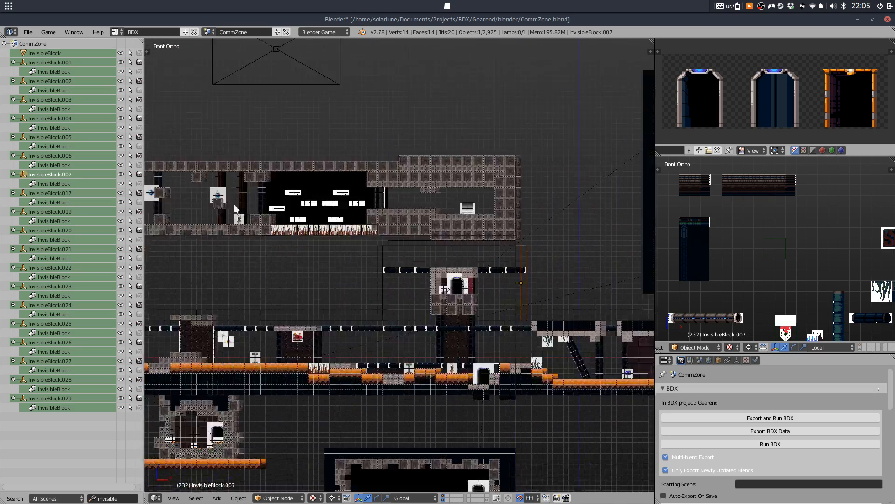
left_click_drag(236, 209, 648, 185)
key("ctrl+s")
scroll(576, 203, "up", 4)
scroll(532, 229, "down", 3)
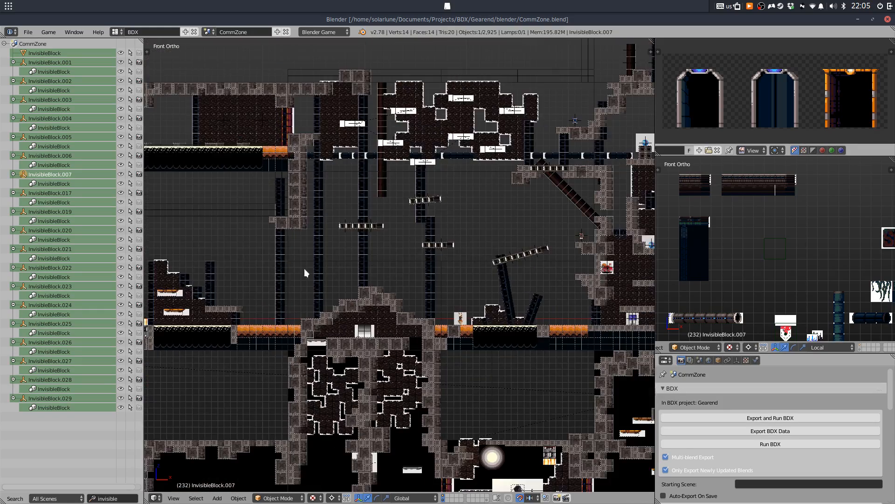
Survey the level from the left platform rooms across the maze to the upper shaft
left_click_drag(305, 269, 625, 269)
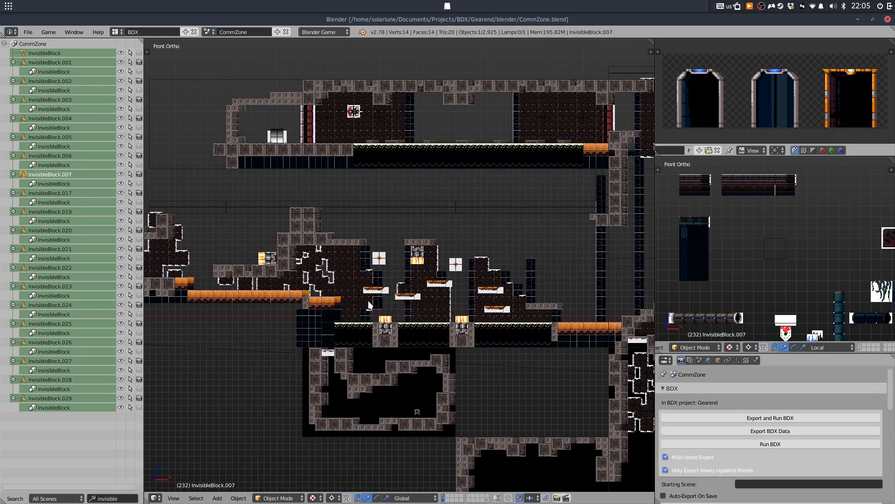
left_click_drag(359, 299, 171, 288)
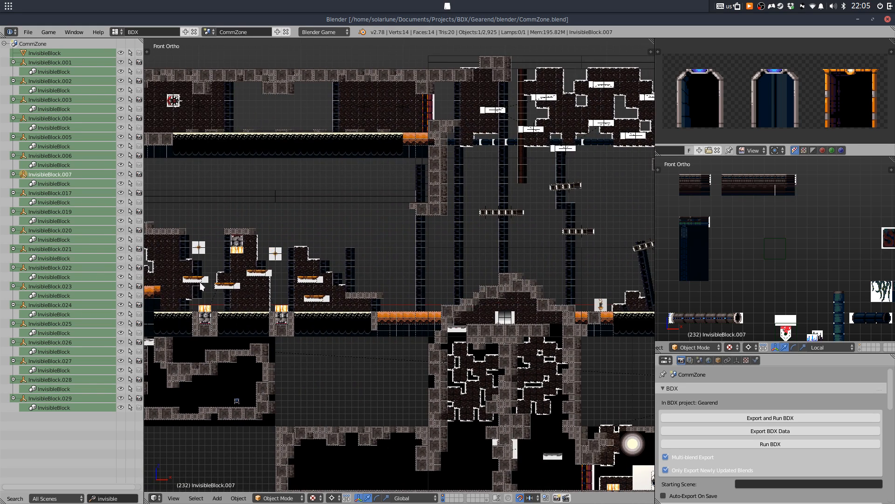
left_click_drag(514, 113, 386, 153)
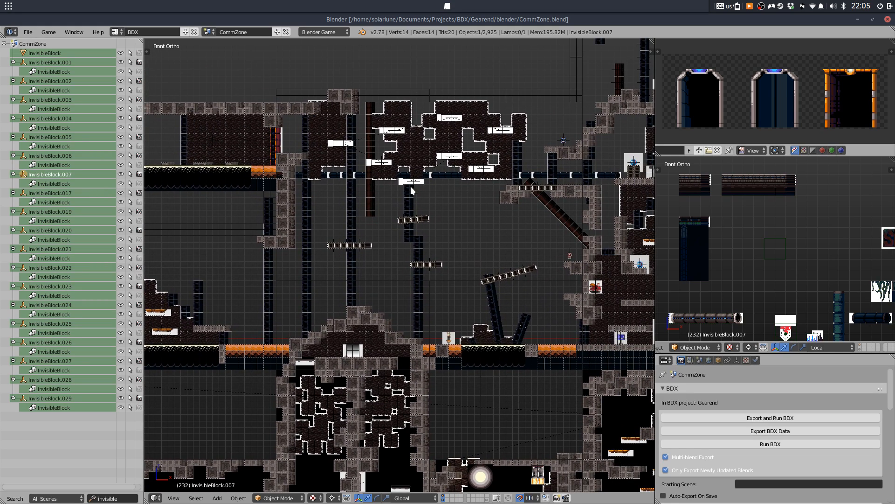
left_click_drag(570, 110, 356, 295)
scroll(359, 282, "up", 4)
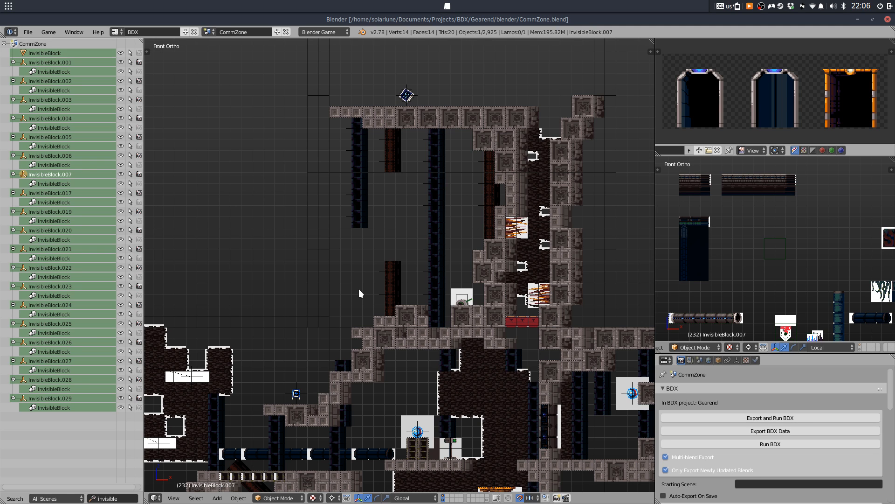
Select the red switch block at the foot of the upper shaft
scroll(378, 272, "down", 1)
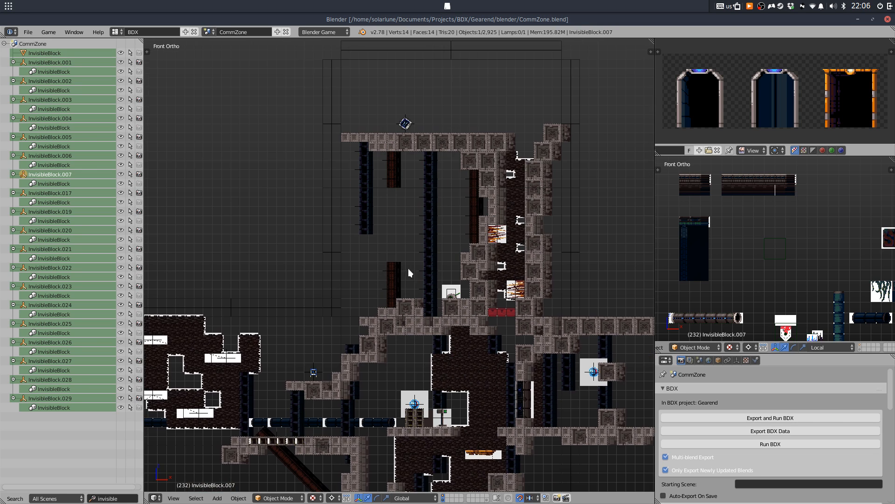
left_click_drag(406, 267, 218, 168)
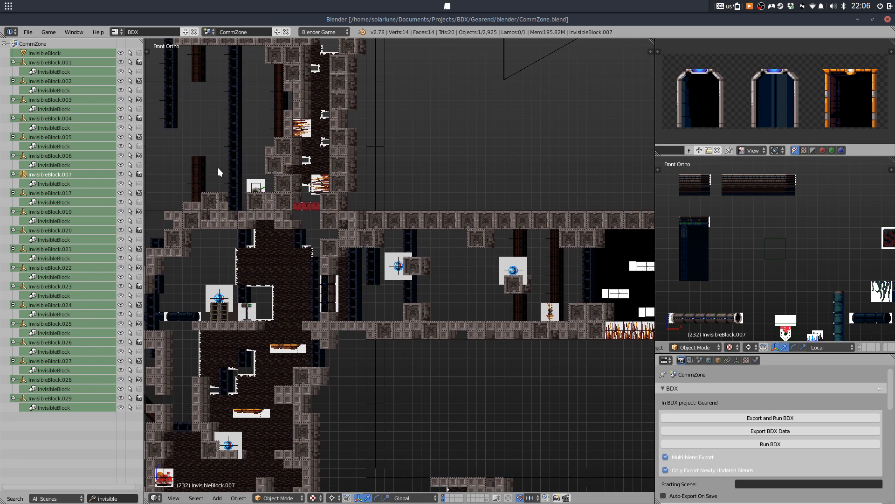
left_click_drag(218, 169, 361, 194)
right_click(455, 232)
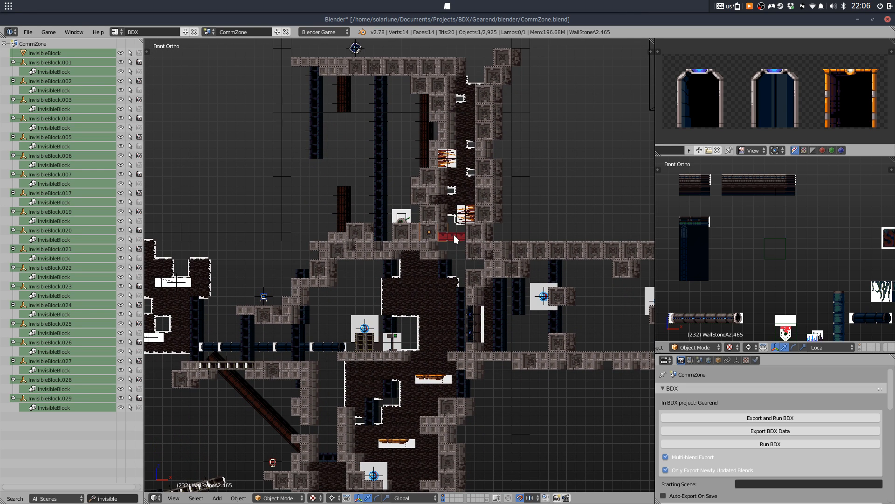
right_click(456, 236)
scroll(456, 263, "up", 1)
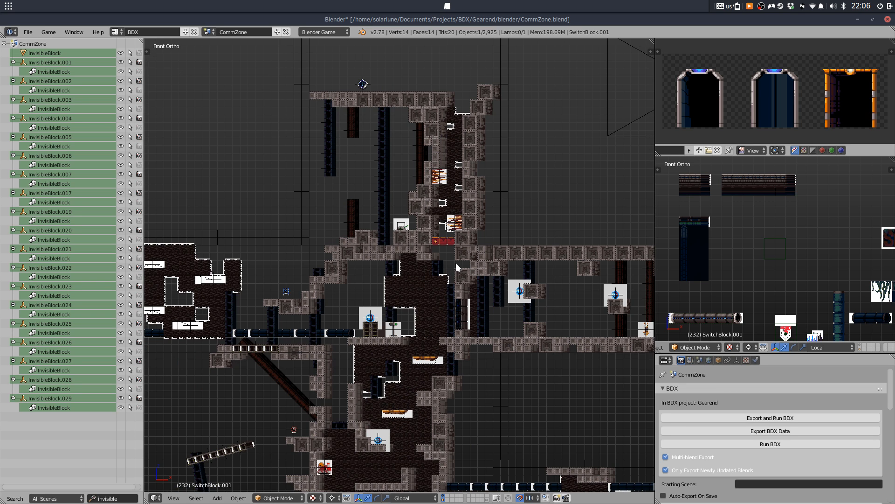
scroll(455, 262, "up", 1)
right_click(460, 232)
scroll(465, 275, "down", 2)
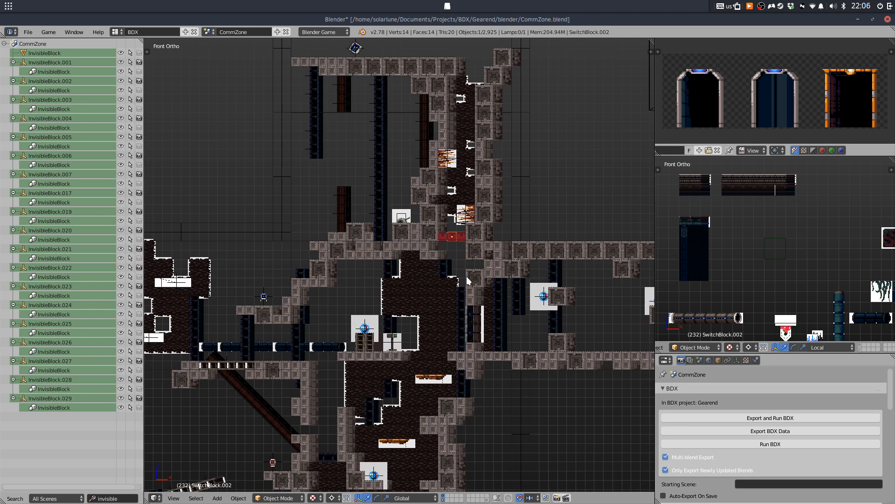
Check the extent of the room boundary around the central tower
left_click_drag(466, 273, 443, 182)
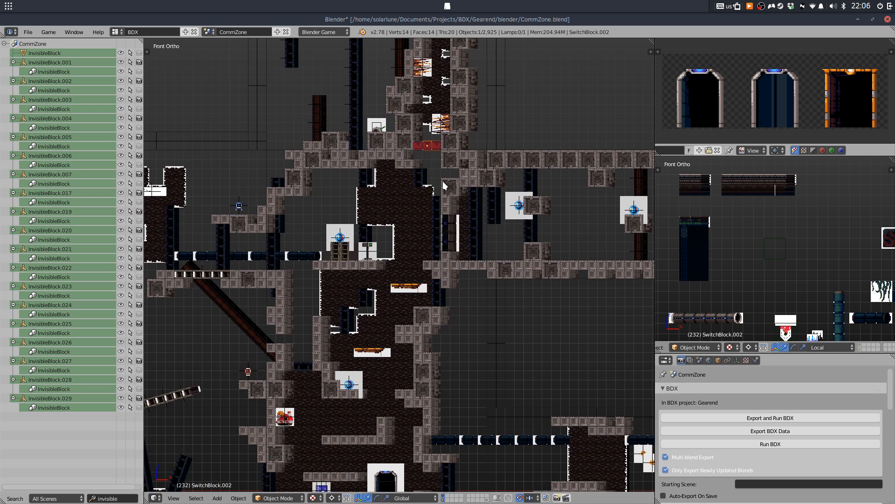
left_click_drag(472, 231, 461, 143)
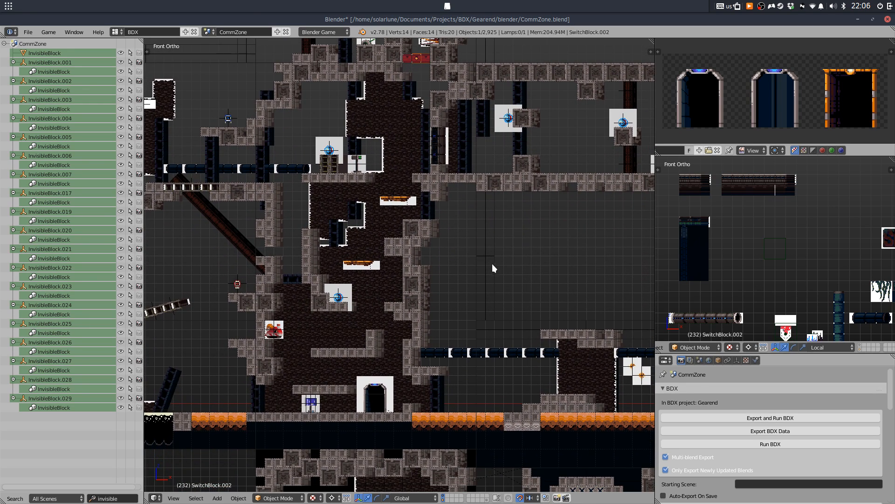
right_click(491, 262)
scroll(494, 287, "up", 1)
scroll(493, 279, "down", 4)
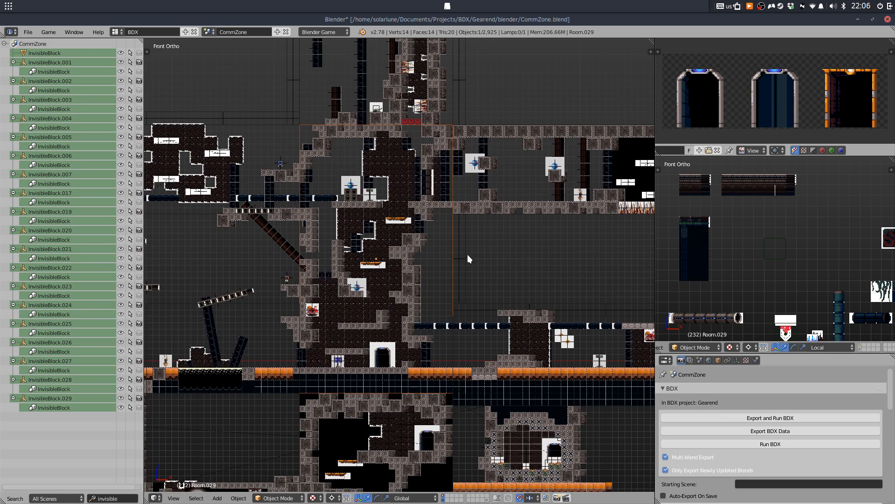
Check the vertical and horizontal invisible blocks enclosing the open area between the central tower and the lower roofed structures
right_click(467, 254)
left_click_drag(480, 279, 415, 226)
key("g")
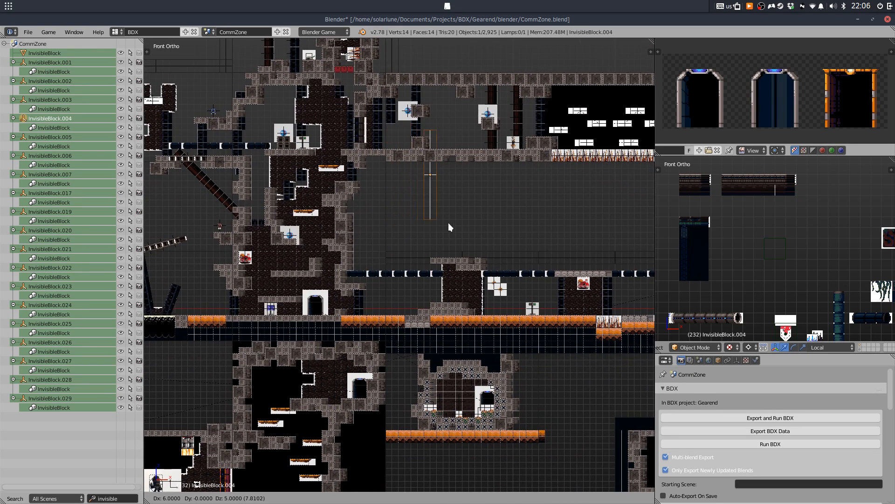
right_click(447, 224)
scroll(435, 231, "up", 3)
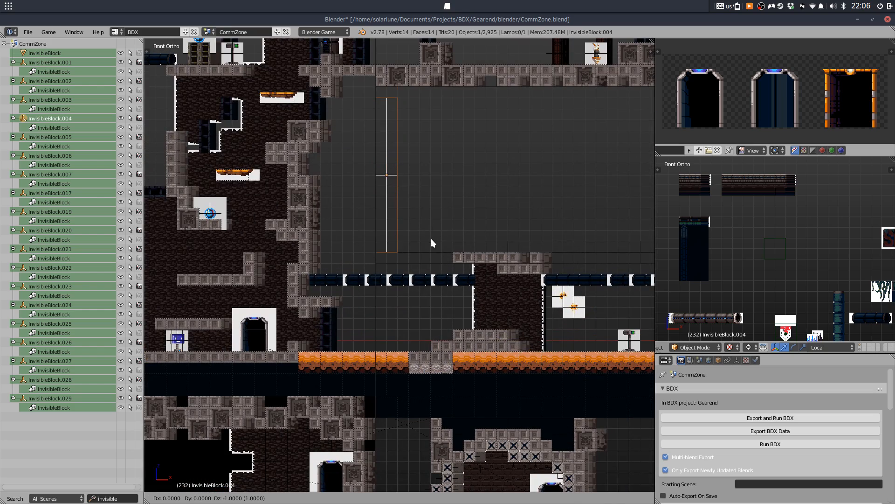
scroll(429, 228, "down", 1)
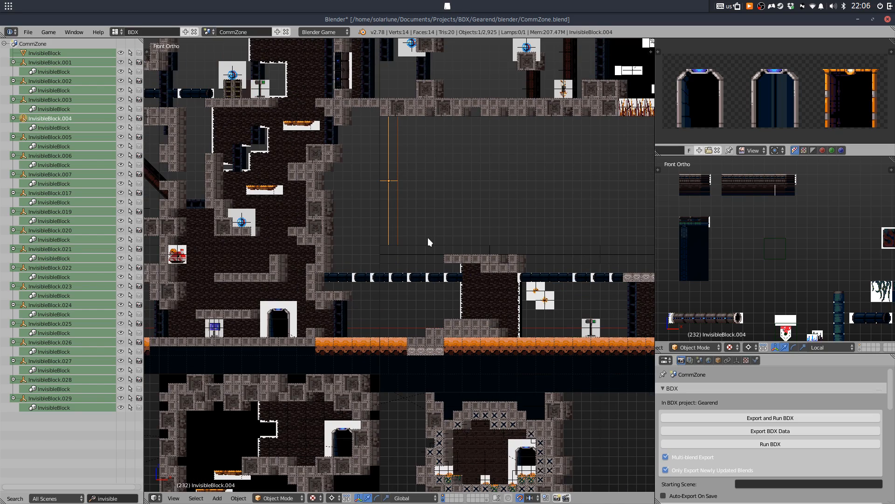
right_click(425, 242)
scroll(415, 244, "down", 2)
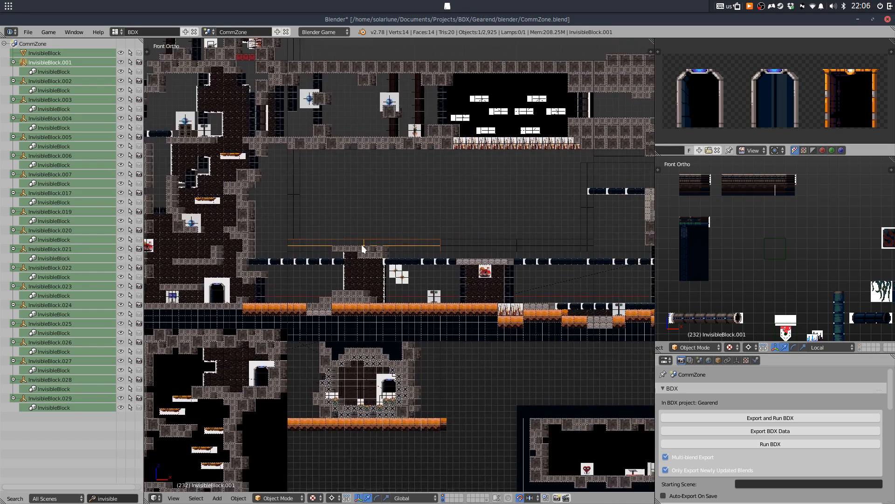
Raise the vertical invisible block at the left end of the door room's upper pipe to meet the stone ceiling, and save the file
left_click_drag(535, 242, 463, 237)
scroll(489, 219, "up", 2)
right_click(558, 187)
left_click_drag(550, 192, 342, 215)
key("g")
key("z")
key("y")
right_click(359, 192)
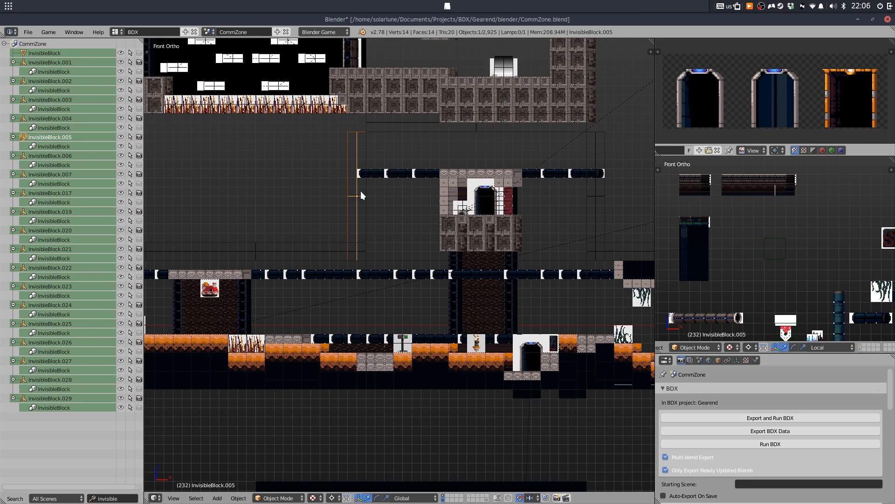
key("g")
key("z")
left_click(361, 174)
key("ctrl+s")
left_click(361, 174)
Raise the vertical invisible block at the right end of the upper pipe to the same height as the left one
left_click_drag(548, 185, 465, 200)
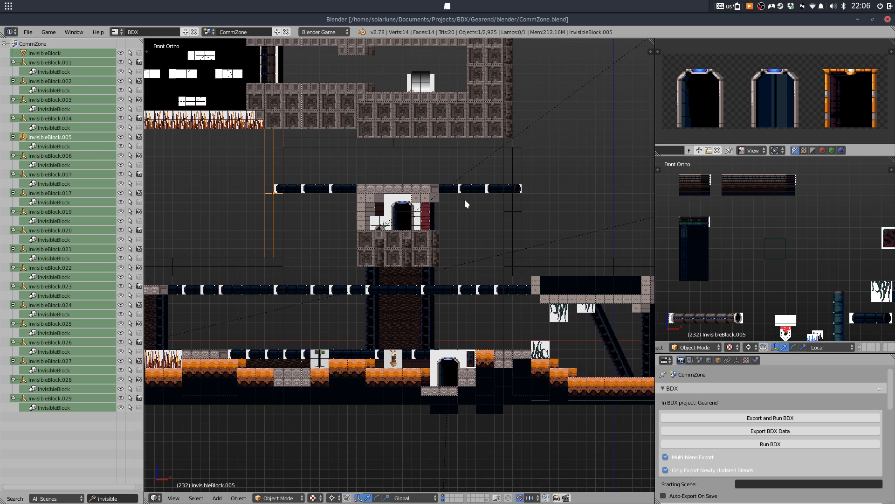
right_click(527, 155)
right_click(524, 136, "alt")
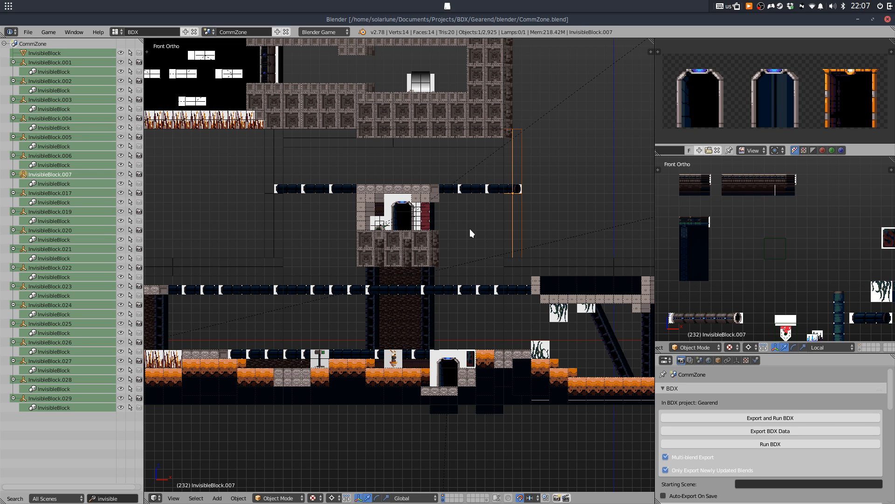
Survey the level's right end, including the lower corridor, the upper stone room and the separate vertical room
scroll(503, 163, "down", 4)
scroll(501, 169, "up", 3)
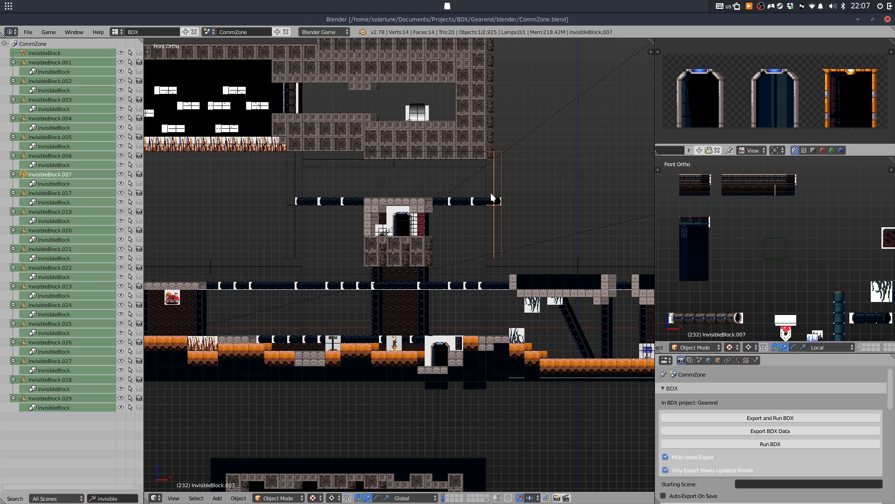
scroll(466, 194, "down", 4)
scroll(382, 155, "up", 3)
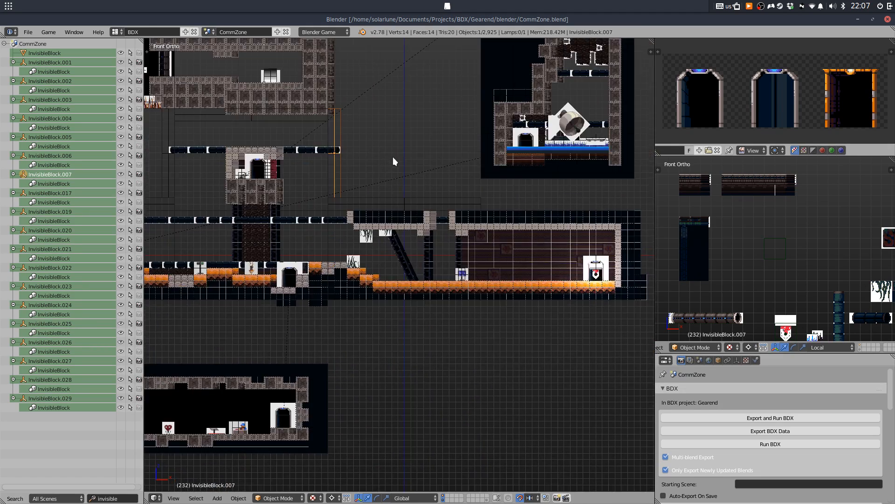
left_click_drag(395, 169, 385, 308)
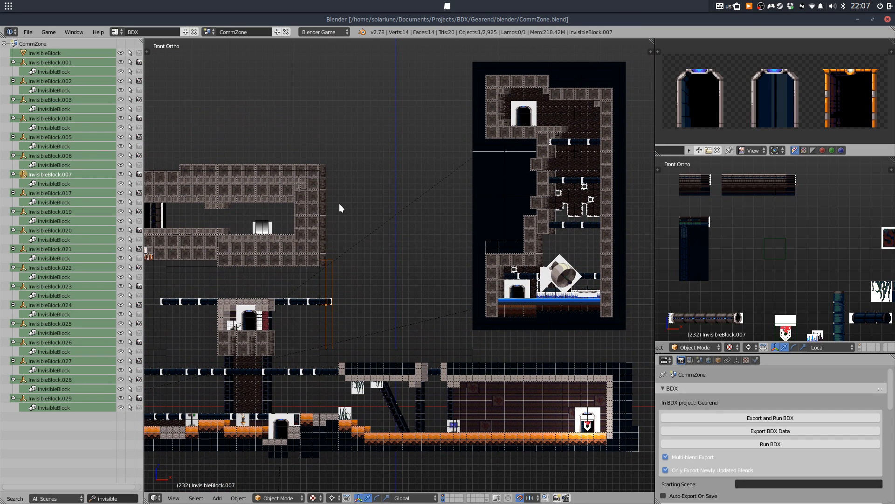
scroll(327, 214, "down", 1)
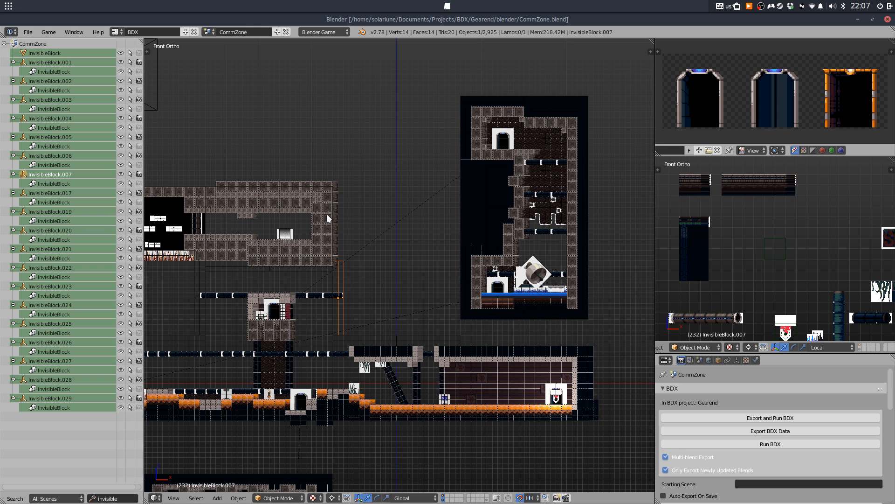
scroll(308, 219, "down", 2)
left_click_drag(300, 223, 385, 178)
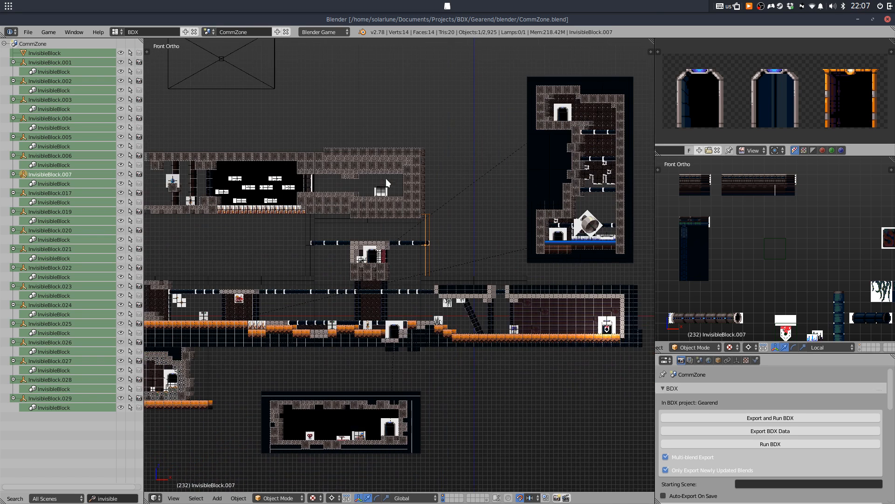
scroll(282, 206, "up", 2)
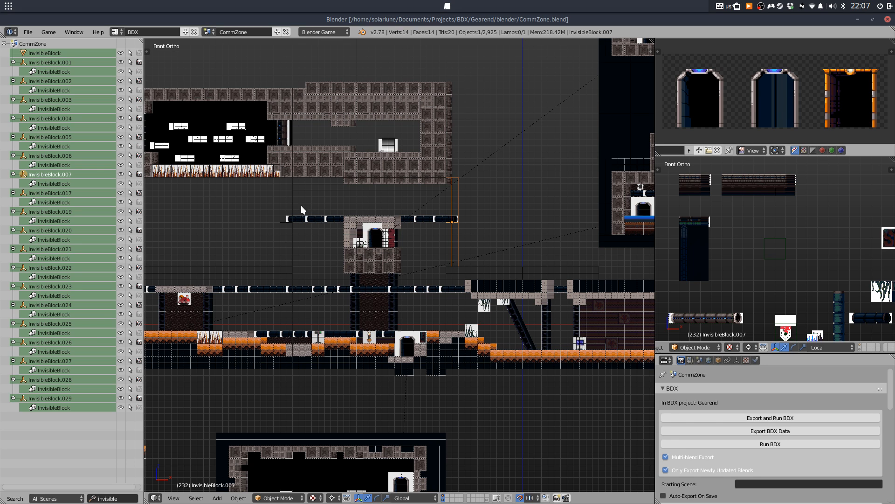
scroll(394, 179, "down", 2)
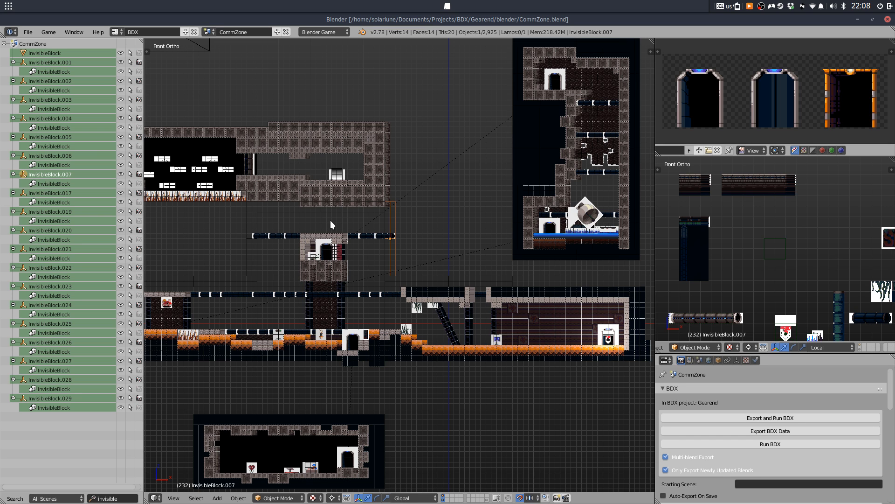
scroll(436, 213, "down", 1)
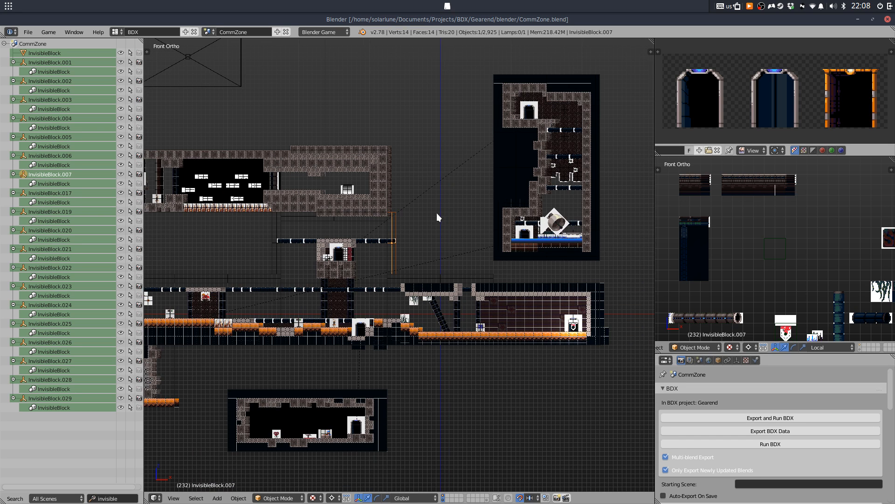
scroll(436, 233, "up", 3)
scroll(438, 247, "down", 3)
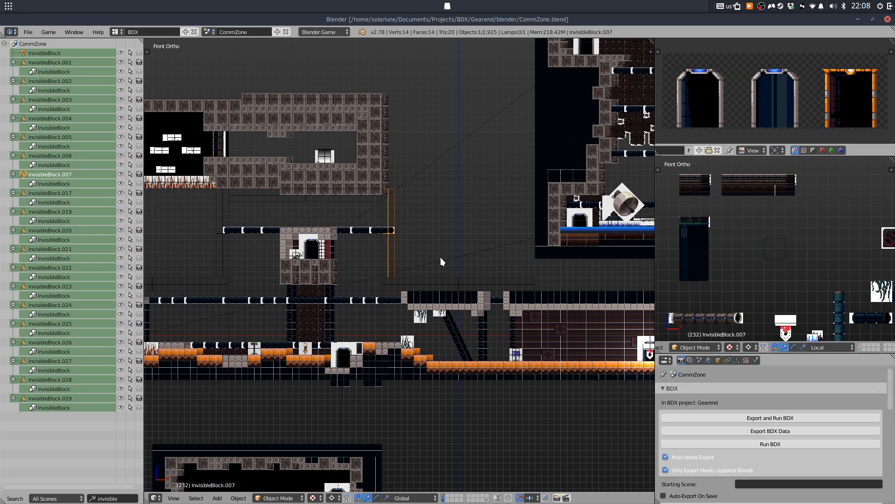
scroll(441, 256, "up", 2)
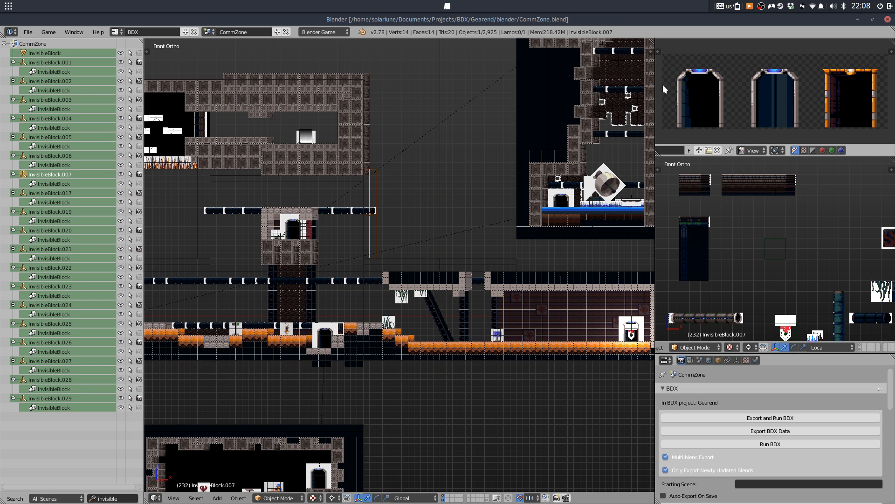
scroll(513, 138, "down", 2)
left_click_drag(522, 145, 523, 175)
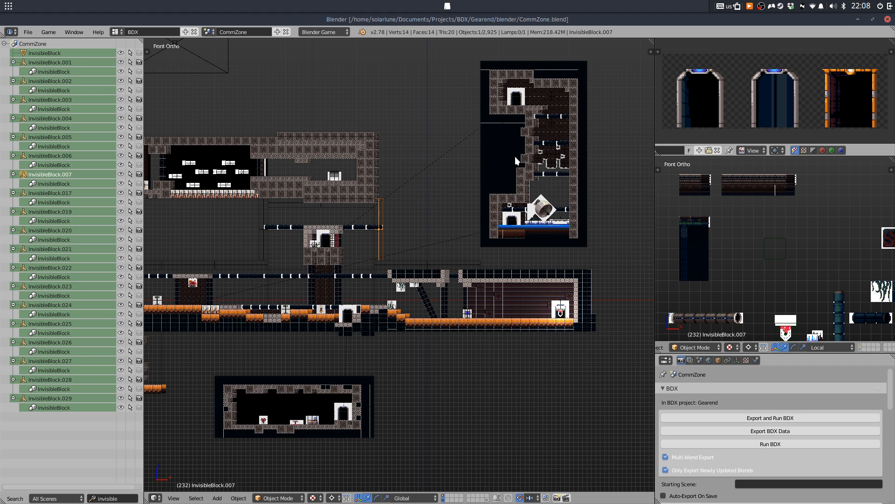
Look at the transform properties of the vertical invisible block right of the small door room
key("KP_1")
scroll(479, 199, "up", 3)
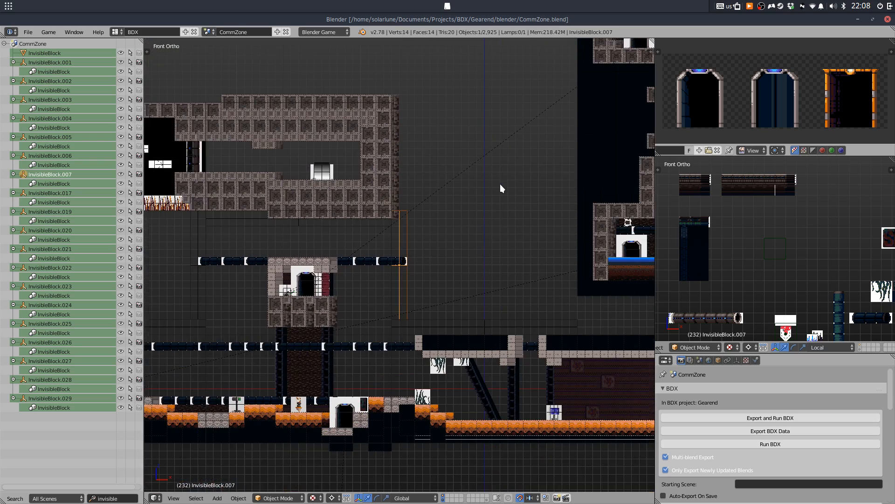
left_click_drag(499, 179, 527, 121)
scroll(501, 161, "down", 1)
key("n")
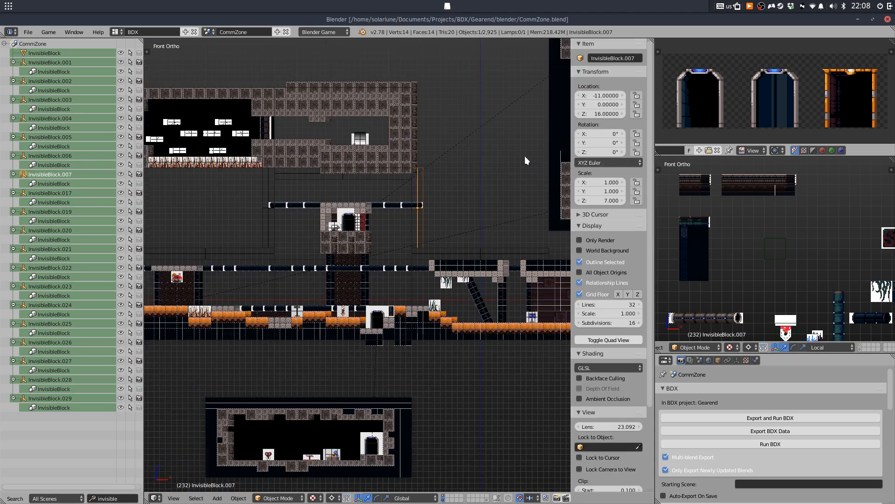
key("t")
key("t")
key("n")
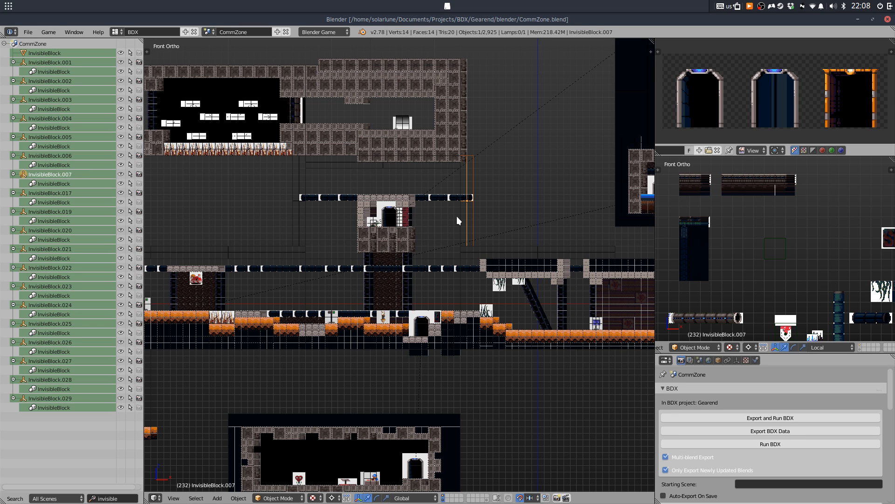
Switch to the Gearend project in IntelliJ IDEA
scroll(344, 160, "up", 2)
scroll(428, 168, "down", 5)
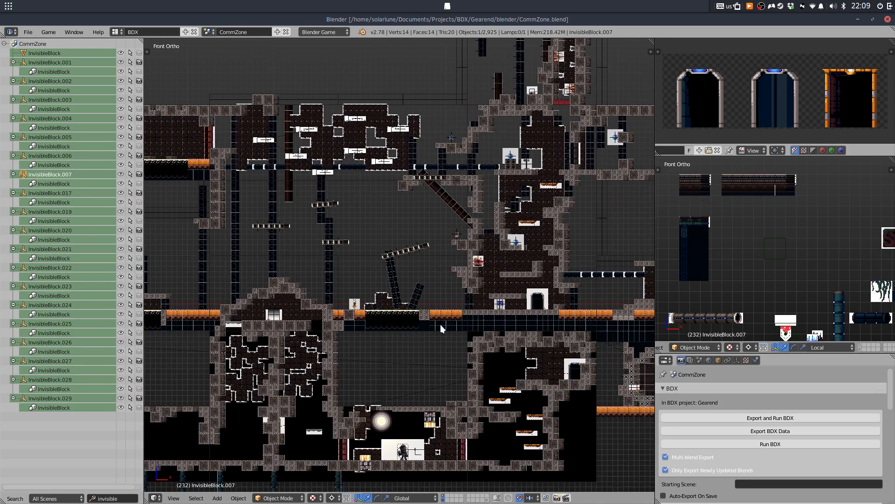
mouse_move(387, 501)
left_click(376, 481)
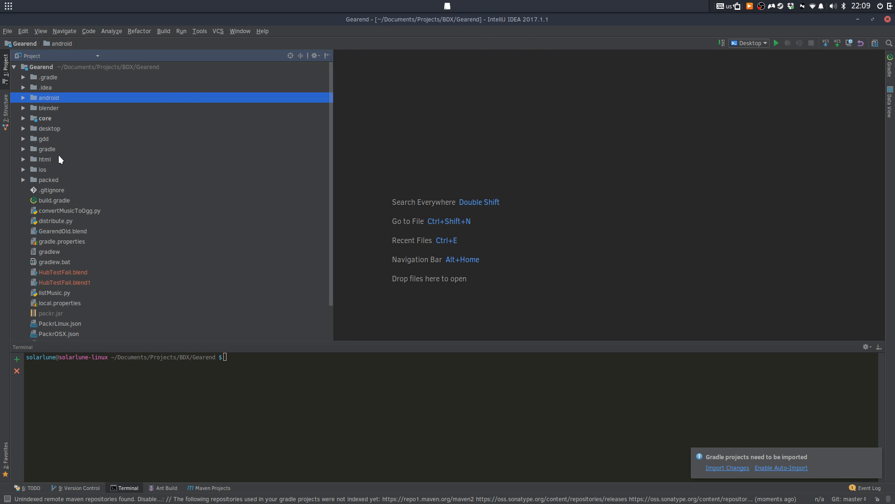
left_click(46, 117)
double_click(47, 116)
double_click(46, 116)
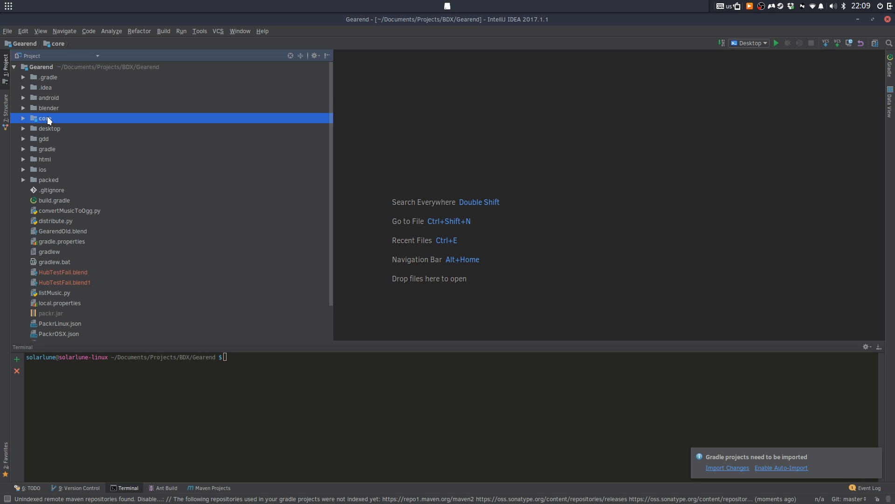
left_click(46, 131)
left_click(46, 113)
left_click(51, 90)
left_click(46, 101)
double_click(46, 101)
double_click(46, 101)
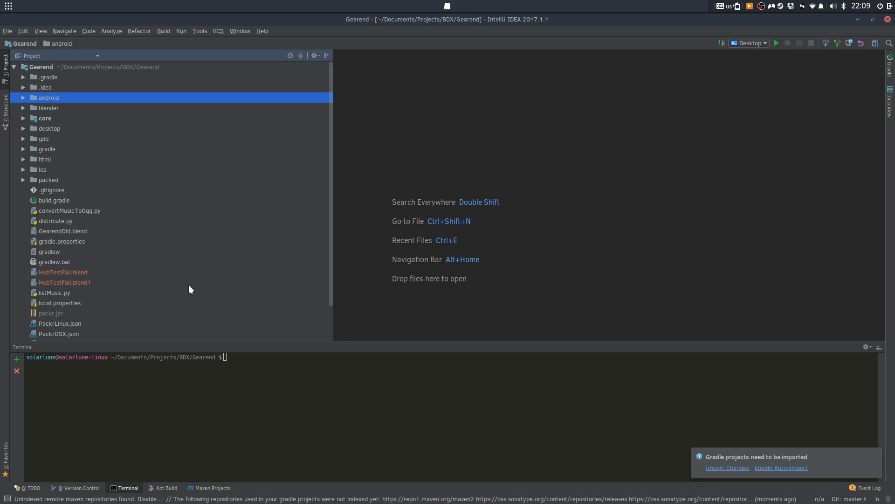
Expand the android folder in the Gearend project tree
left_click(75, 119)
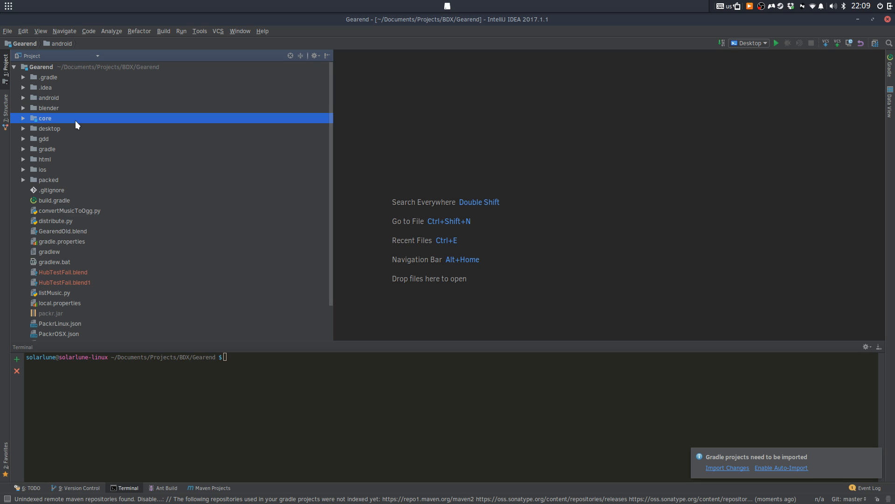
double_click(72, 117)
double_click(73, 118)
left_click(77, 105)
double_click(76, 100)
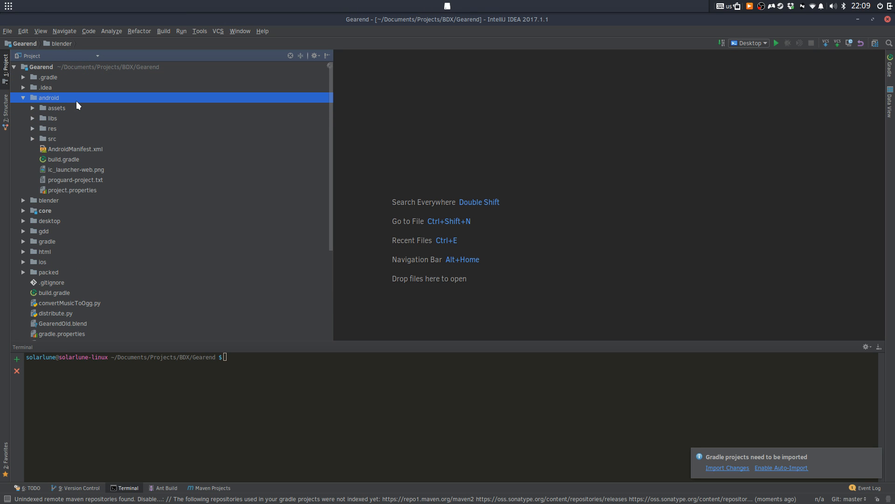
Expand the android, assets and bdx folders in the project tree
double_click(76, 101)
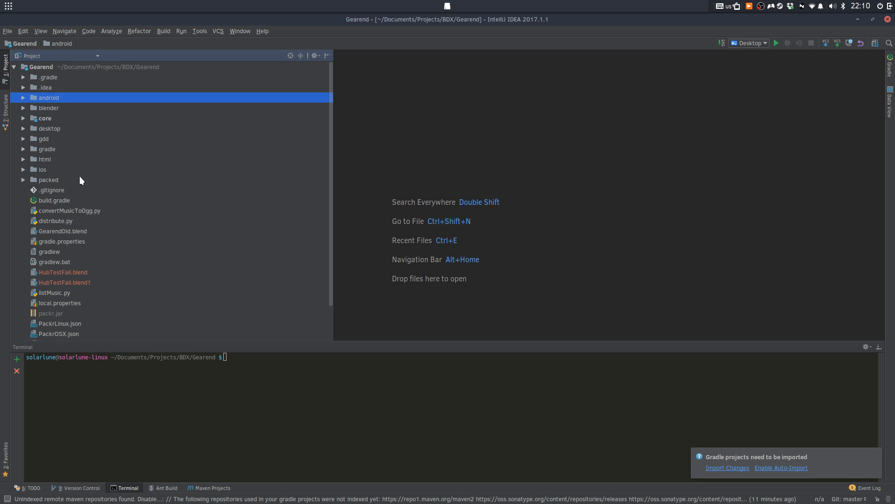
left_click(23, 99)
type(".22")
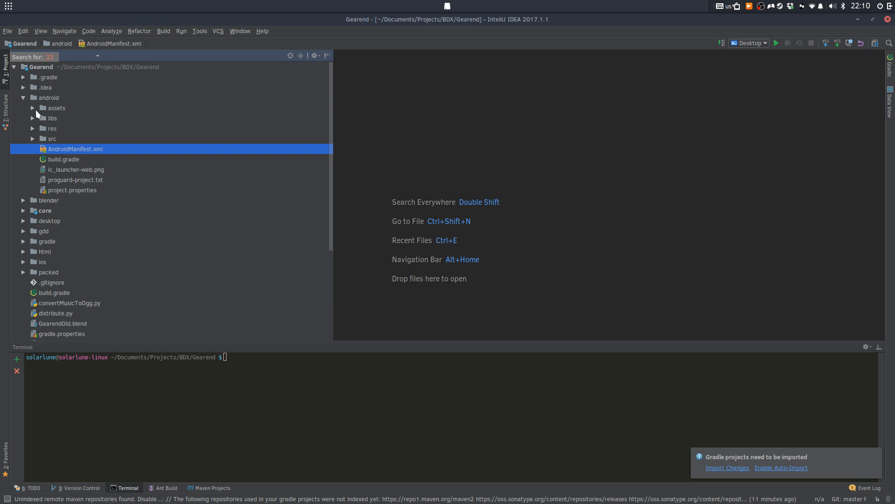
key("Escape")
left_click(70, 110)
key("Right")
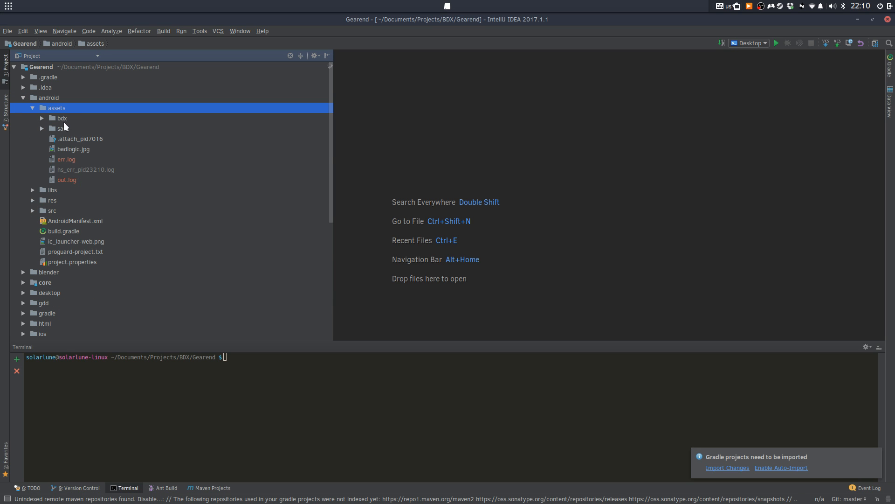
key("Down")
key("Right")
key("Left")
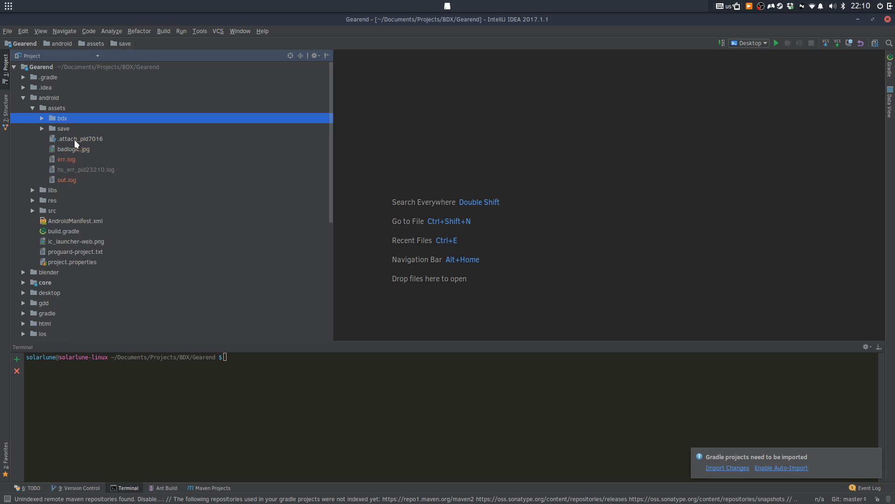
key("Right")
key("Down")
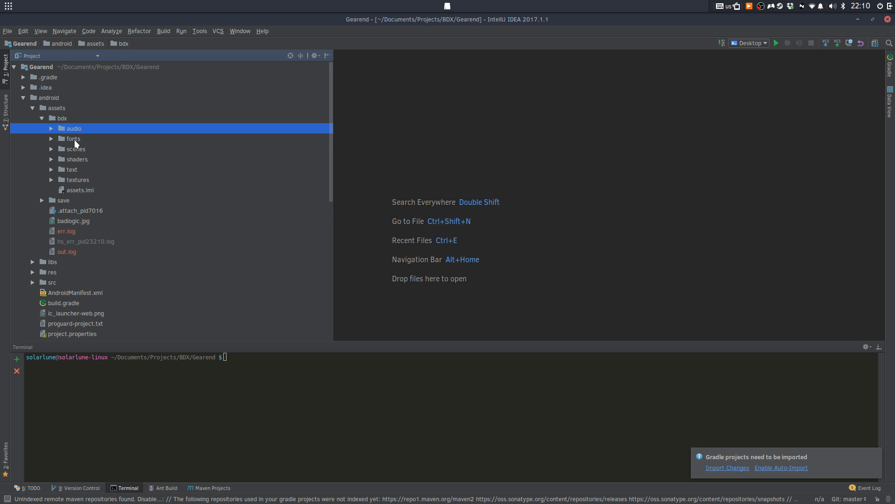
Look through the bdx subfolders from audio and fonts to scenes, shaders, text and textures
key("Right")
key("Left")
key("Down")
key("Right")
key("Left")
key("Down")
key("Right")
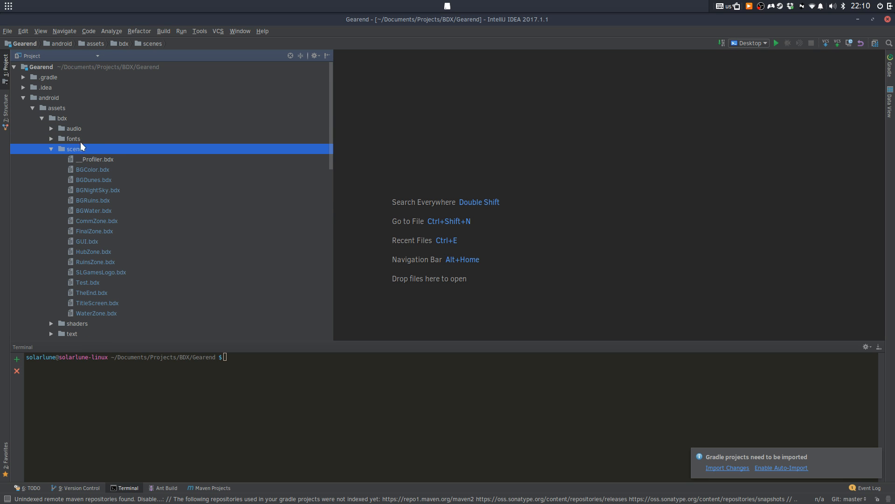
key("Left")
key("Down")
key("Right")
key("Left")
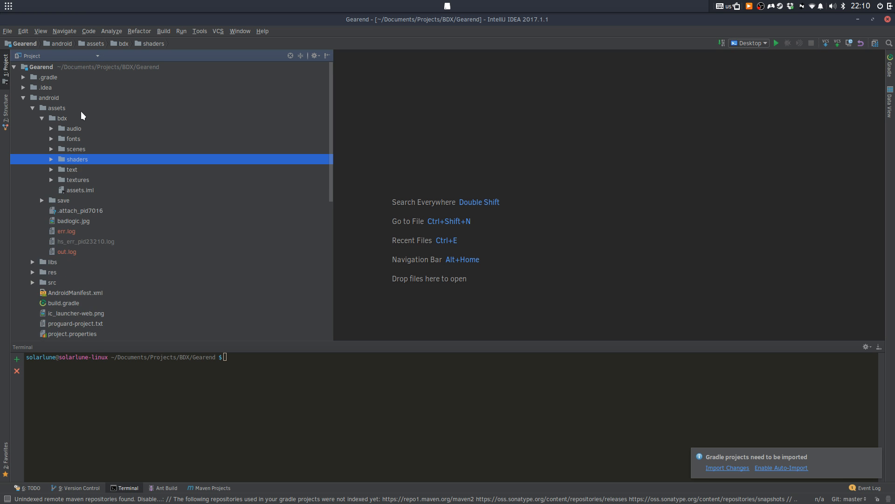
key("Down")
key("Right")
key("Left")
key("Down")
key("Right")
key("Left")
key("Left")
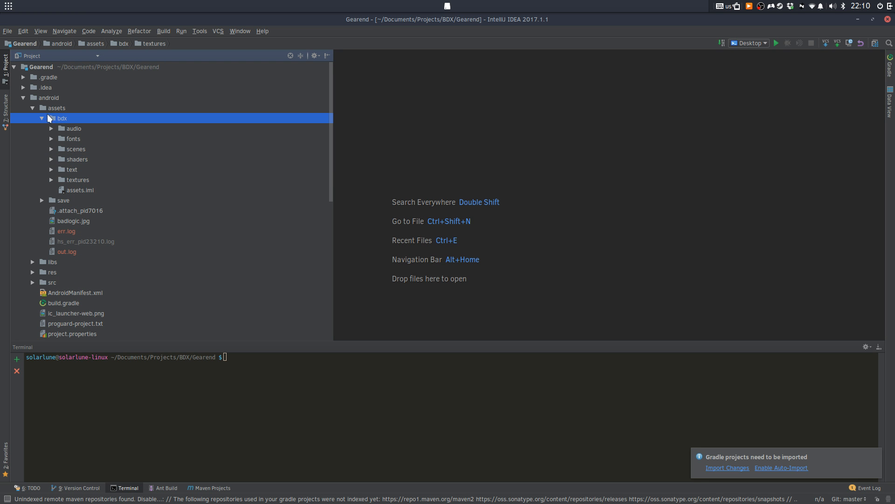
Glance at the CommZone level in Blender and return to the Gearend project in IntelliJ IDEA
left_click(437, 477)
scroll(437, 264, "down", 2)
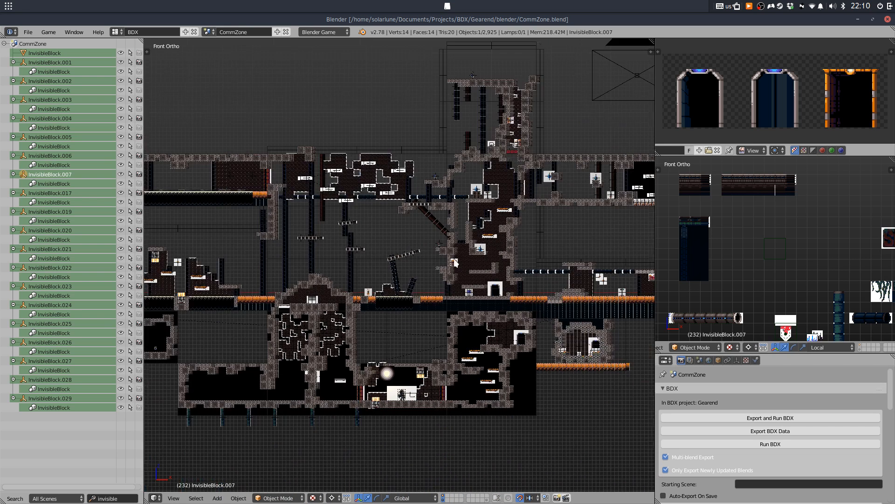
left_click_drag(454, 257, 431, 263)
scroll(432, 264, "up", 2)
left_click(380, 476)
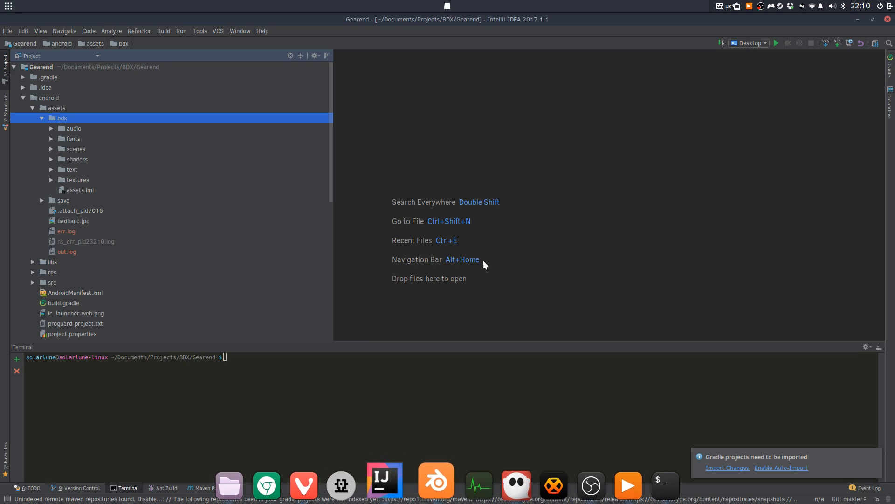
key("ctrl+shift+n")
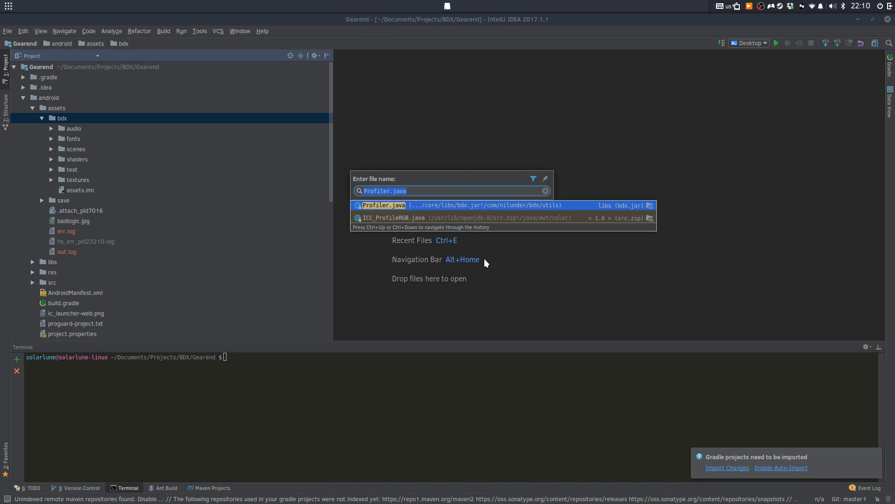
key("Escape")
mouse_move(441, 494)
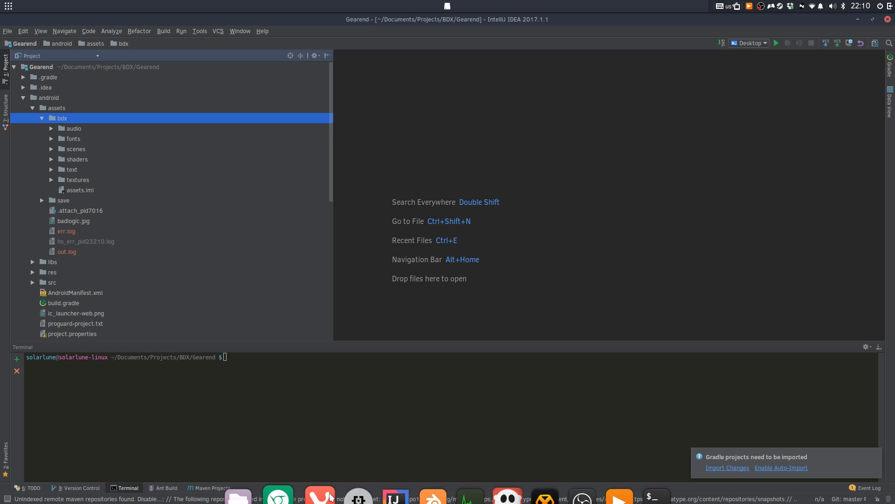
left_click(396, 490)
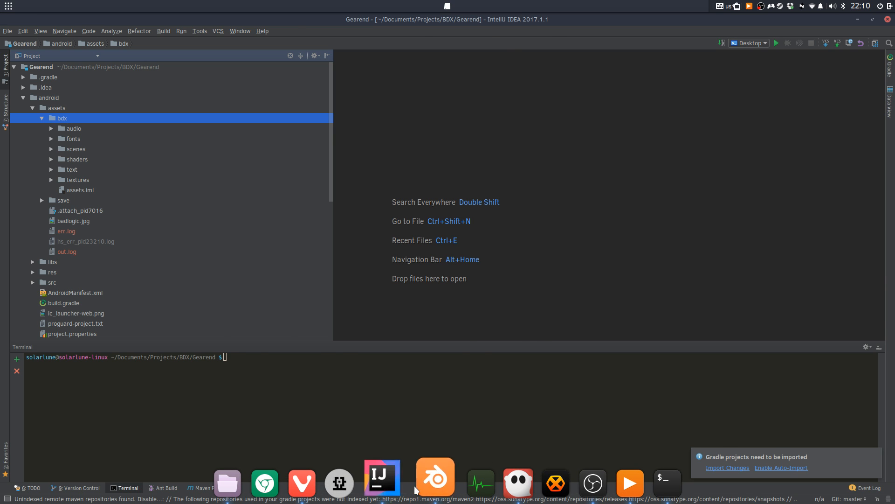
left_click(418, 492)
left_click(379, 495)
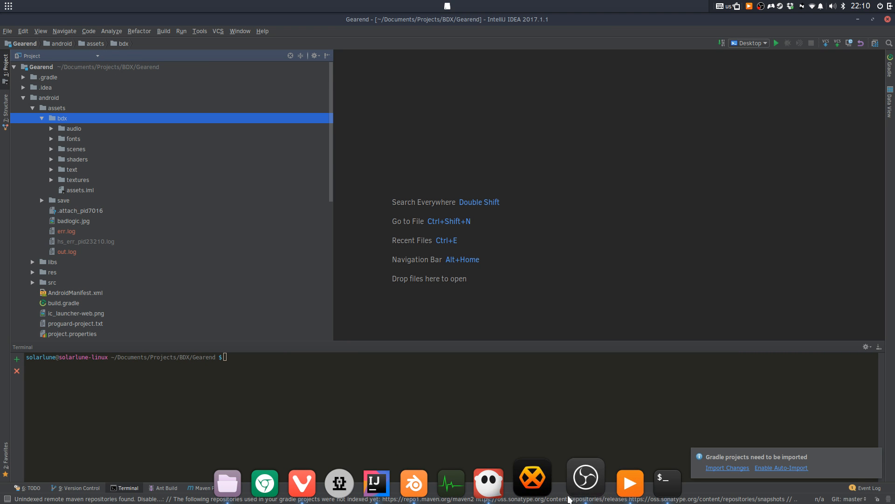
left_click(511, 497)
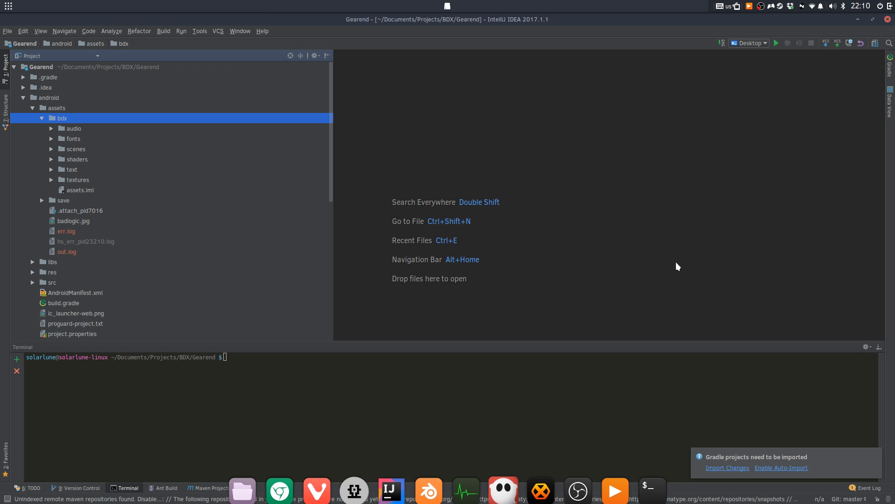
Search the project files for "EN" and open ENSpinner.java from the enemies package
key("ctrl+shift+n")
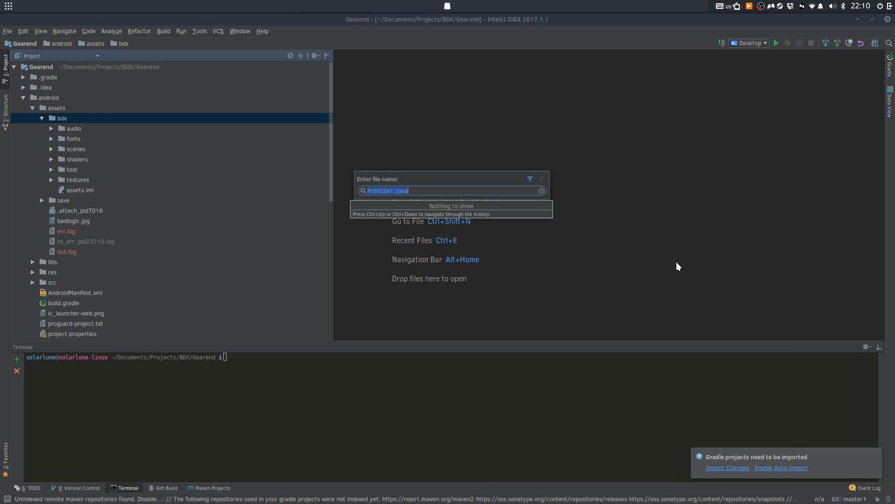
type("EN")
key("Down")
key("Down")
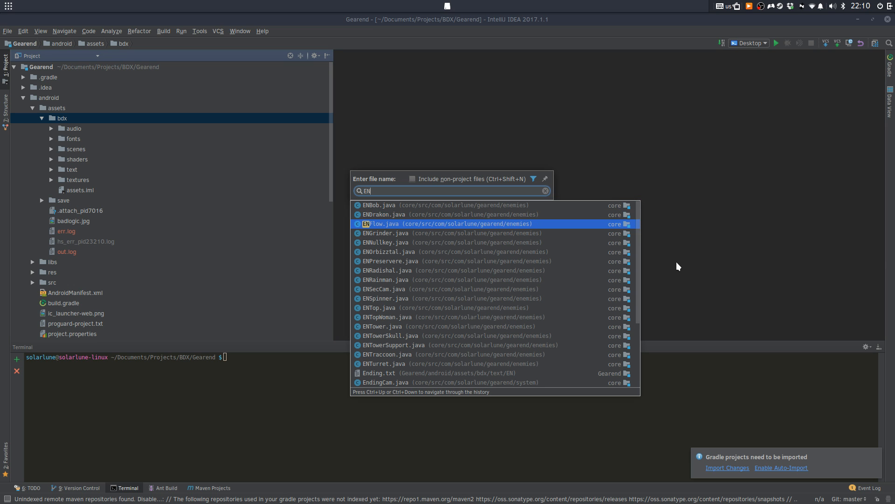
key("Down")
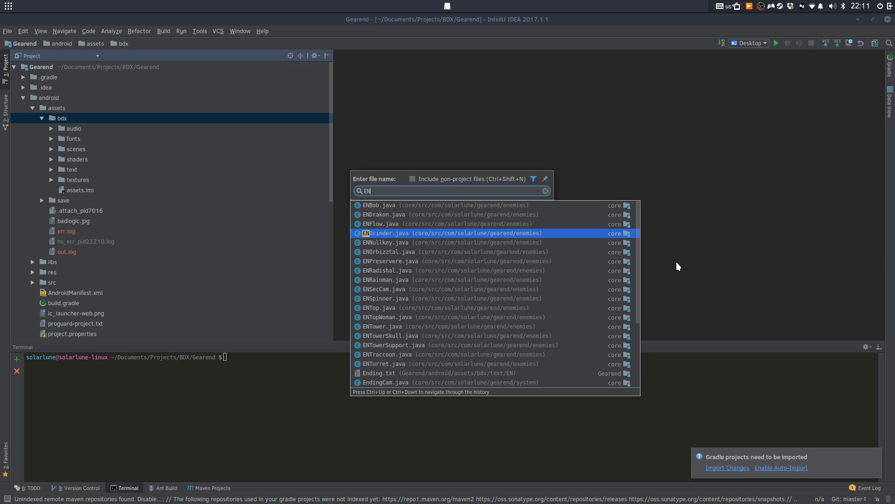
key("Down")
key("Down")
key("Down")
key("Down")
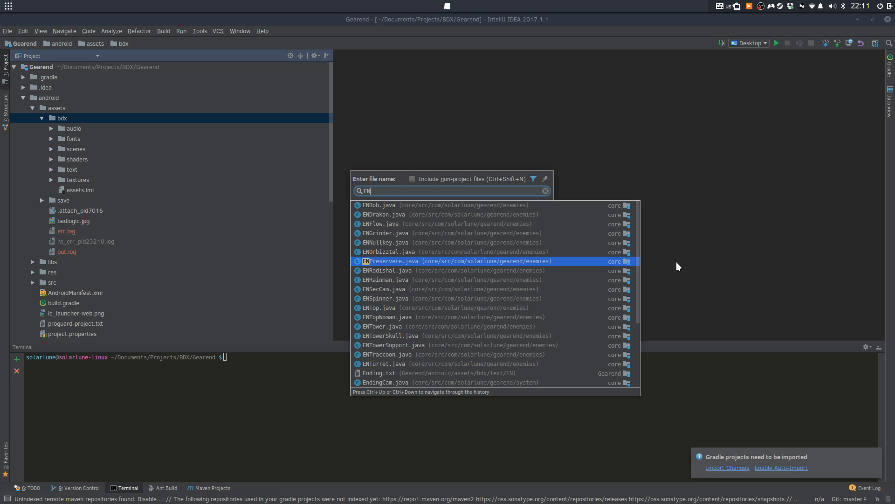
key("Down")
key("Down")
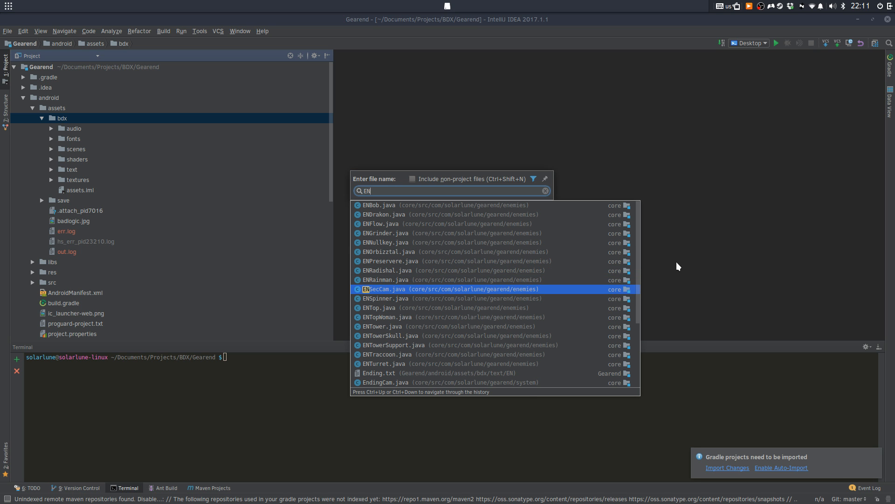
key("Down")
key("Return")
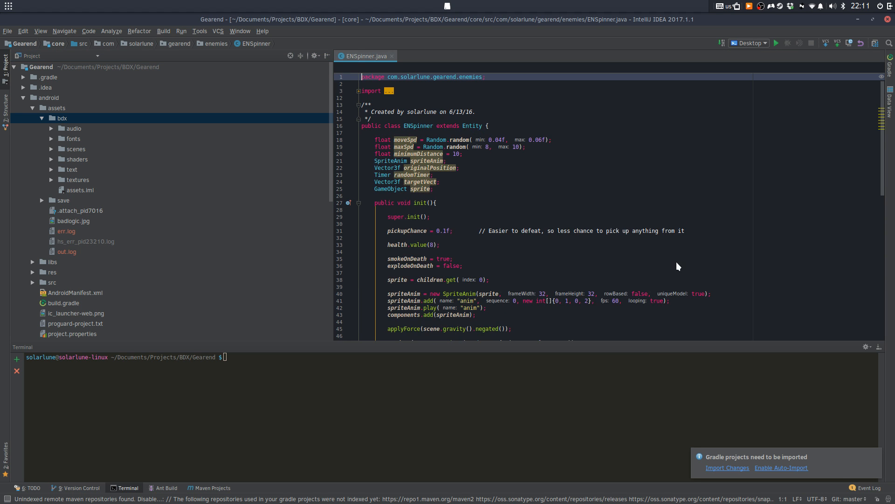
Add an empty public void onEnd() method between init() and main() in the ENSpinner class
scroll(470, 148, "down", 10)
scroll(470, 149, "down", 8)
scroll(427, 198, "up", 18)
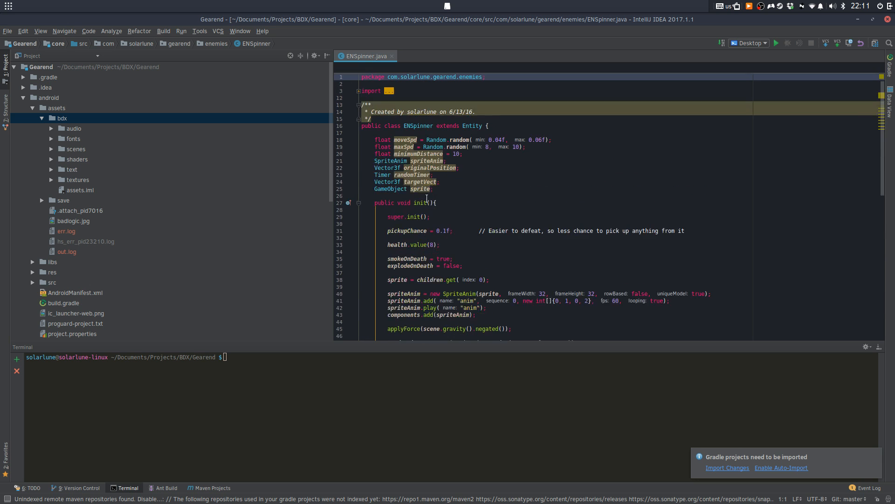
scroll(439, 129, "down", 5)
left_click(428, 260)
key("Return")
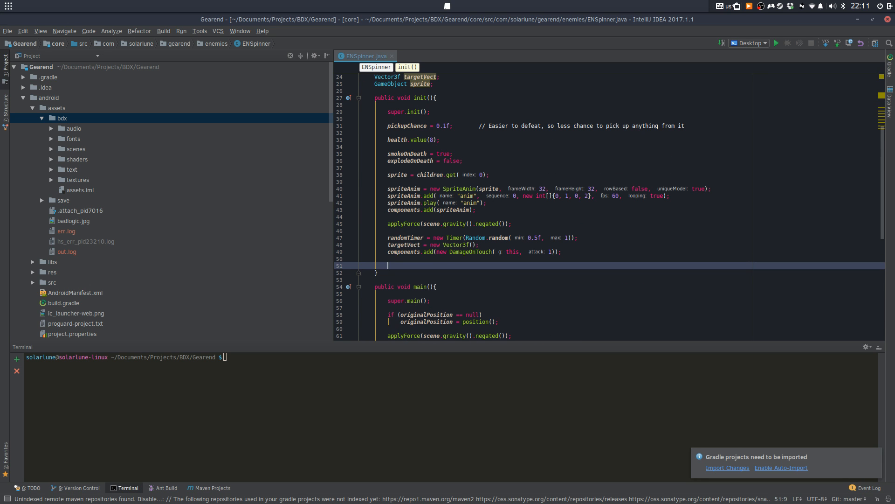
key("BackSpace")
key("Down")
key("Return")
key("Return")
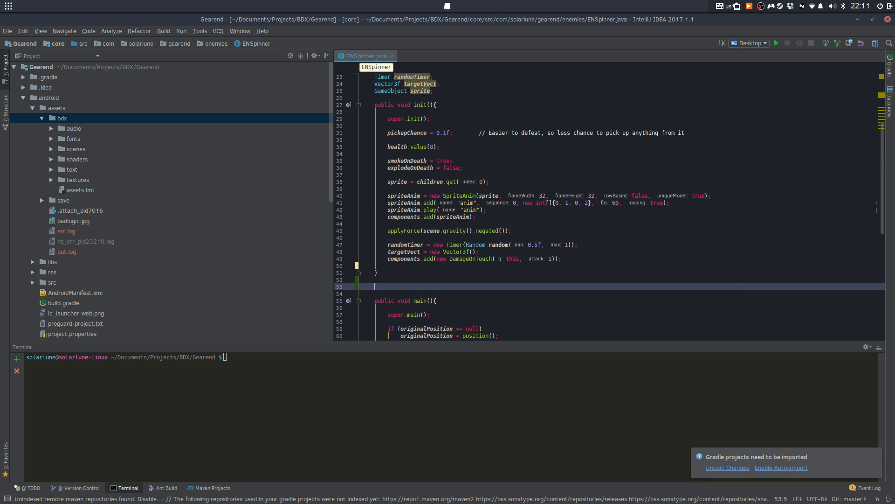
type("public void e")
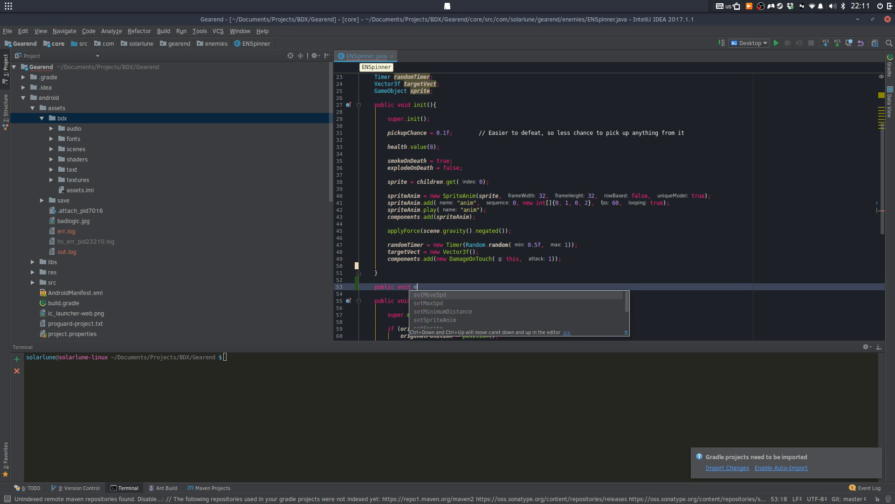
key("BackSpace")
type("onEnd(){")
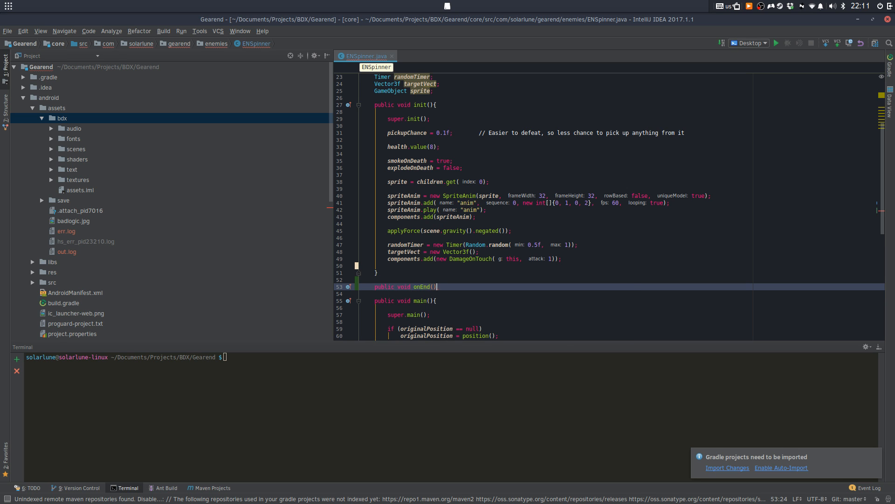
key("Return")
key("Return")
key("Return")
left_click(387, 301)
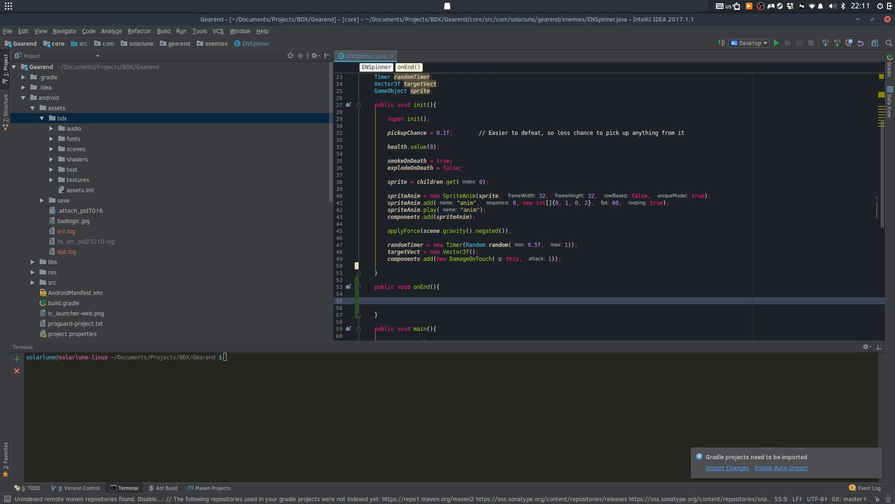
Call super.onEnd() inside the onEnd() method, leaving an empty line above it for more code
type("si[e")
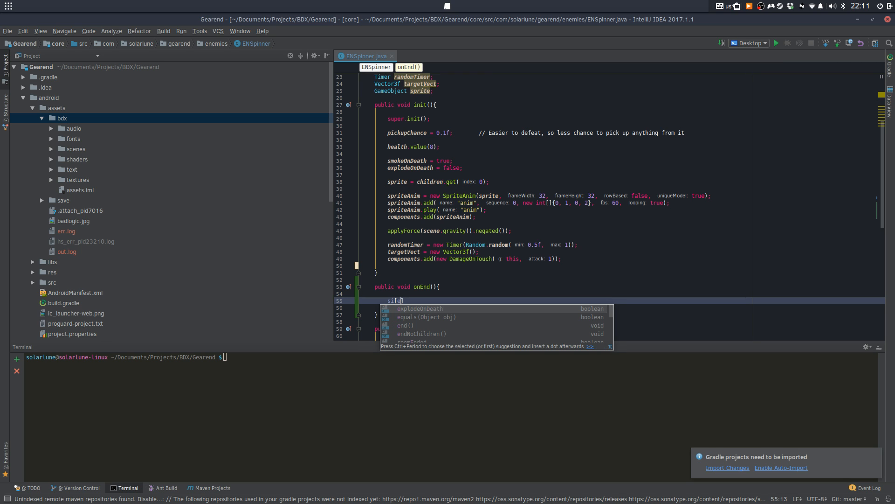
key("BackSpace")
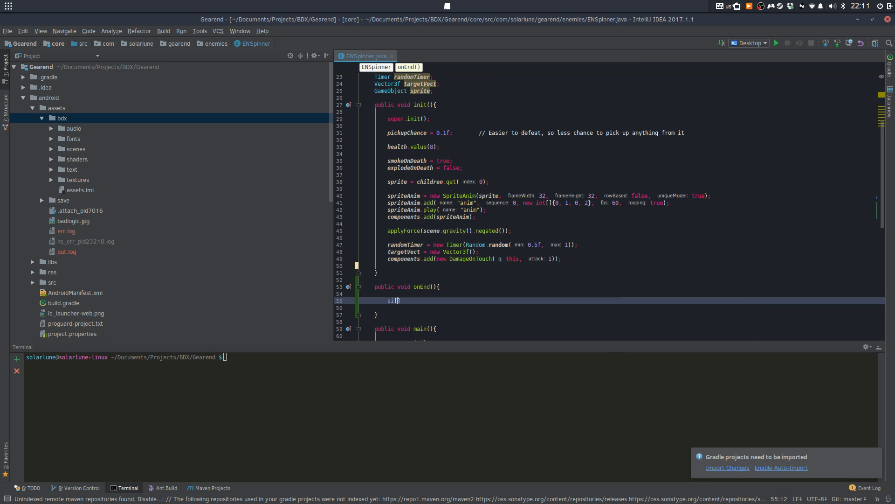
key("BackSpace")
key("BackSpace")
key("BackSpace")
type("super.")
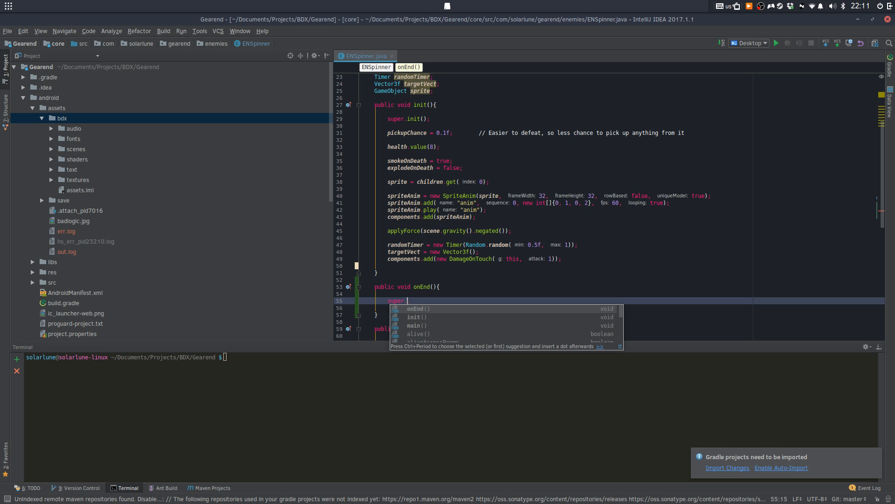
key("Return")
key("ctrl+alt+Return")
key("ctrl+alt+Return")
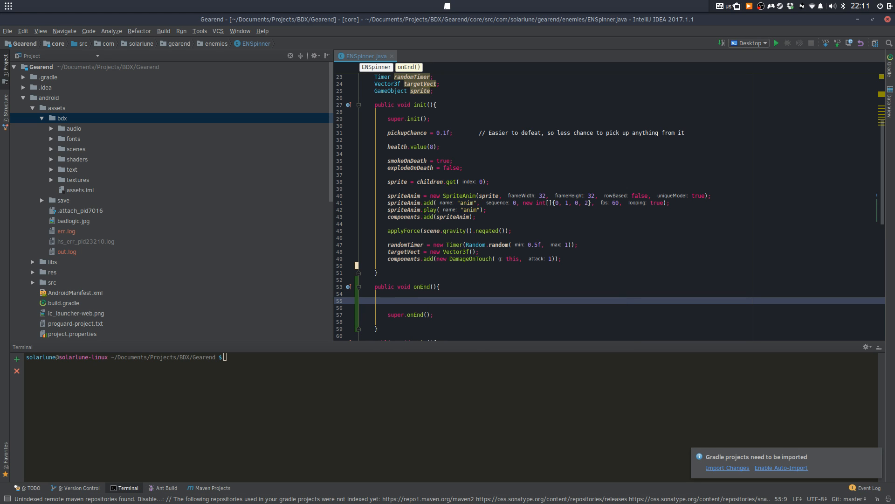
Add an if condition above super.onEnd() that checks SysCon.viewedRoom != roomIdentifier2D.currentRoom
type("if (SysCon")
type(".viewedRoom")
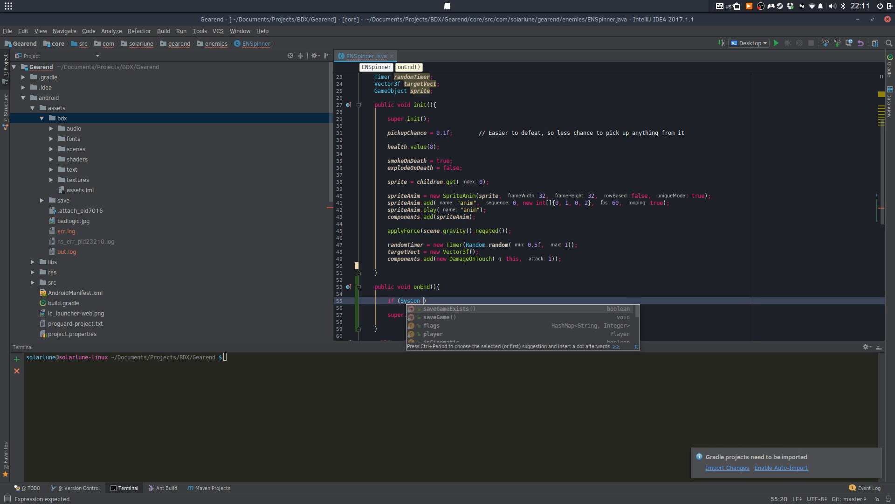
key("Return")
type("!= cur")
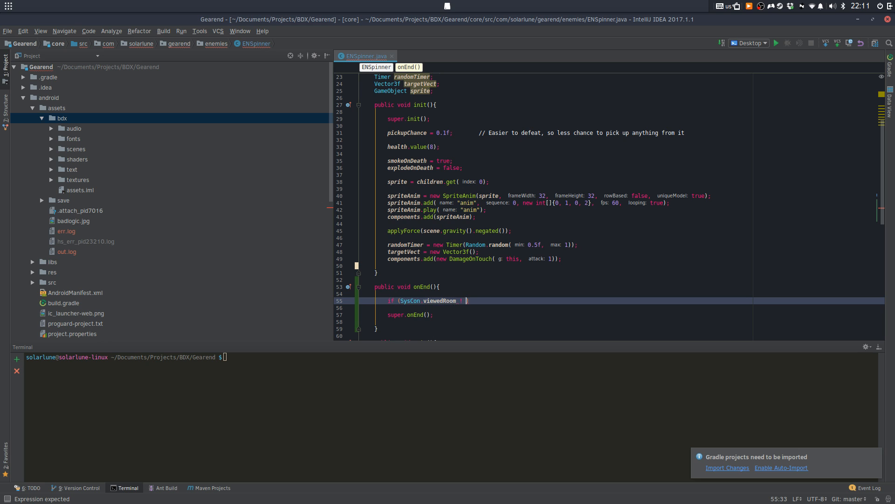
key("BackSpace")
key("BackSpace")
key("BackSpace")
type("roomI")
key("Return")
type("c")
key("Return")
key("End")
key("Return")
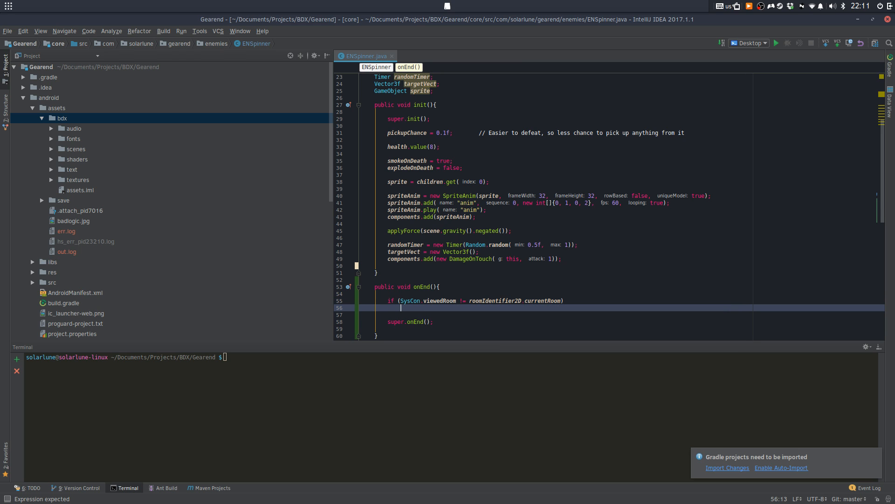
Set smokeOnDeath = false as the body of the room check in onEnd()
type("smok")
key("Return")
type("= false;")
scroll(422, 126, "up", 3)
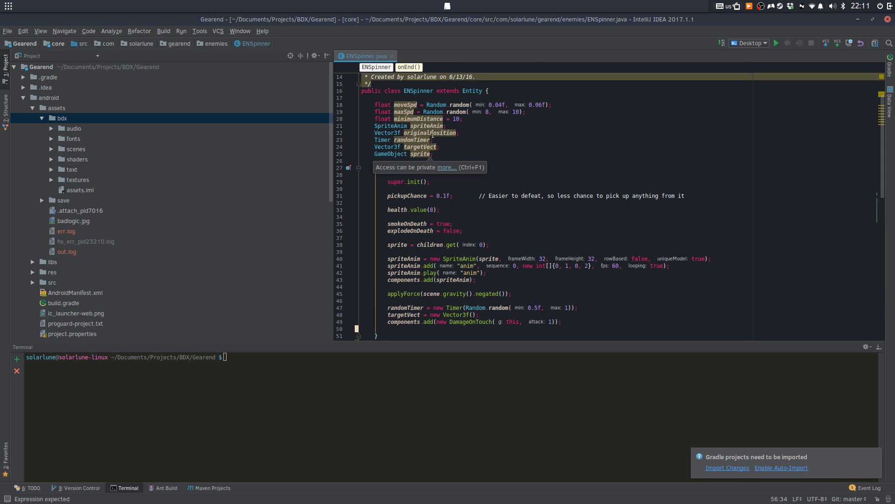
Look up the Entity superclass from ENSpinner's declaration, then close Entity.java
left_click(472, 90, "ctrl")
left_click(462, 142)
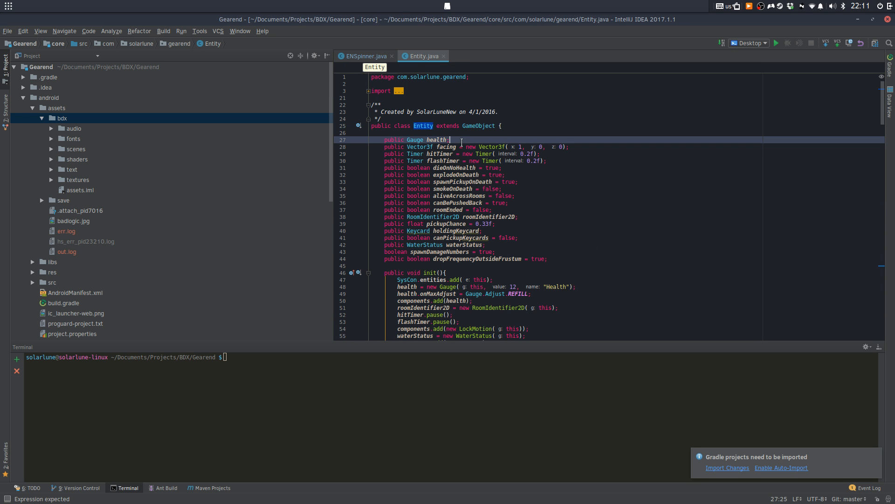
left_click(443, 56)
left_click(363, 160)
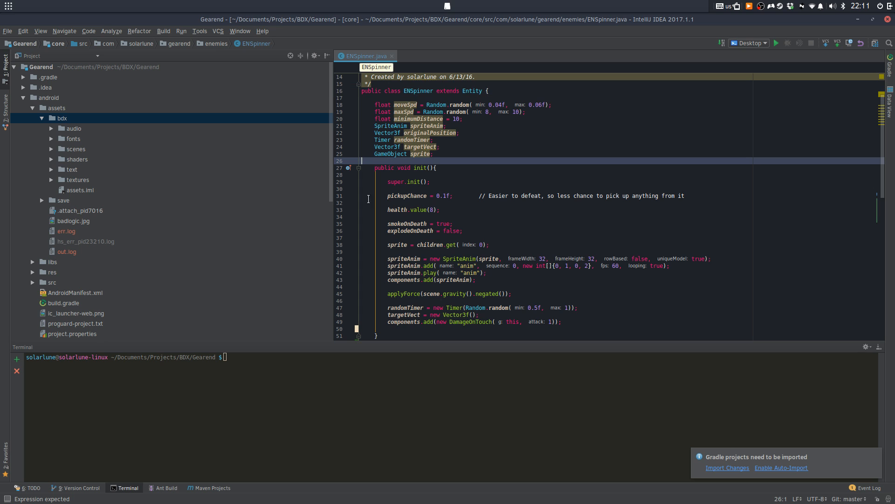
Close ENSpinner.java and collapse the bdx, assets and android folders in the project tree
key("alt+Tab")
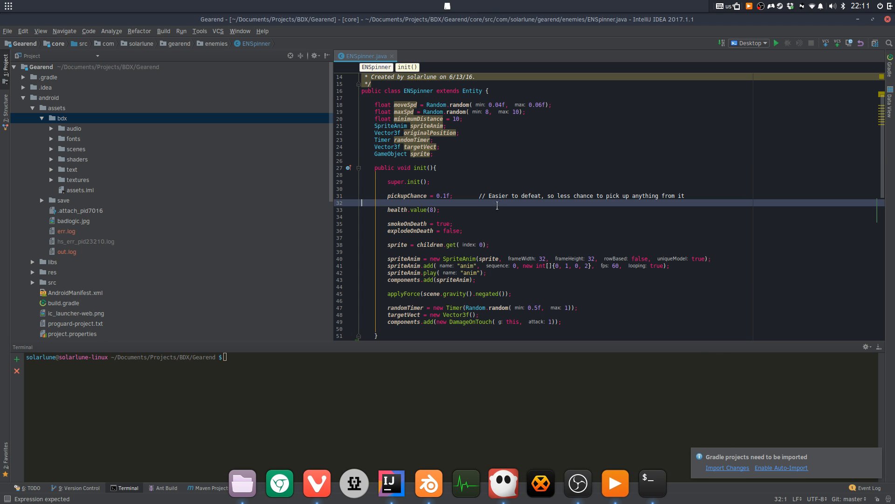
left_click(373, 203)
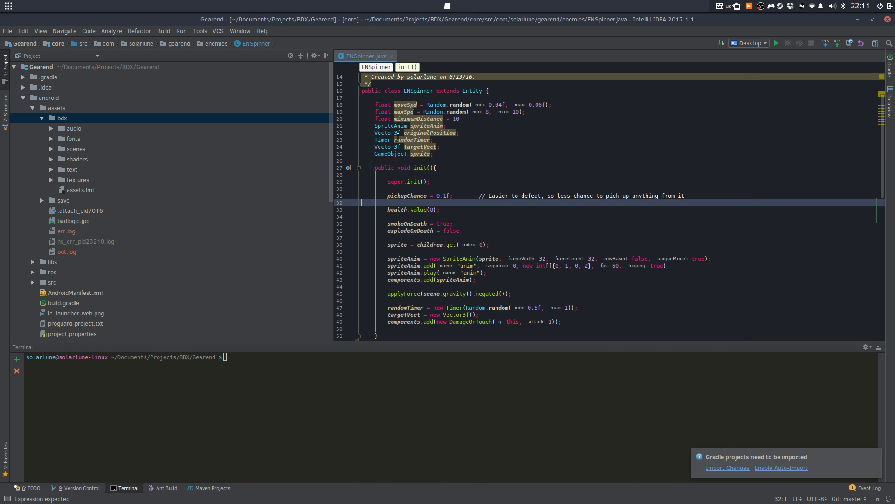
left_click(392, 56)
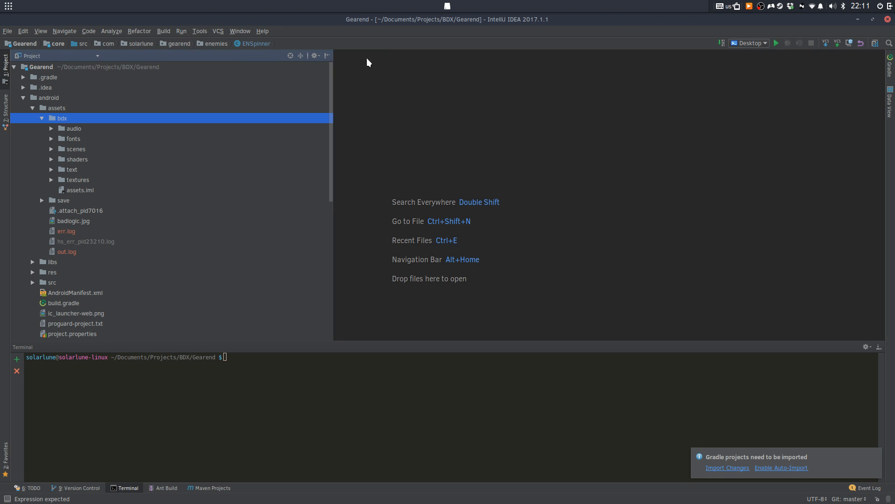
left_click(42, 118)
left_click(33, 107)
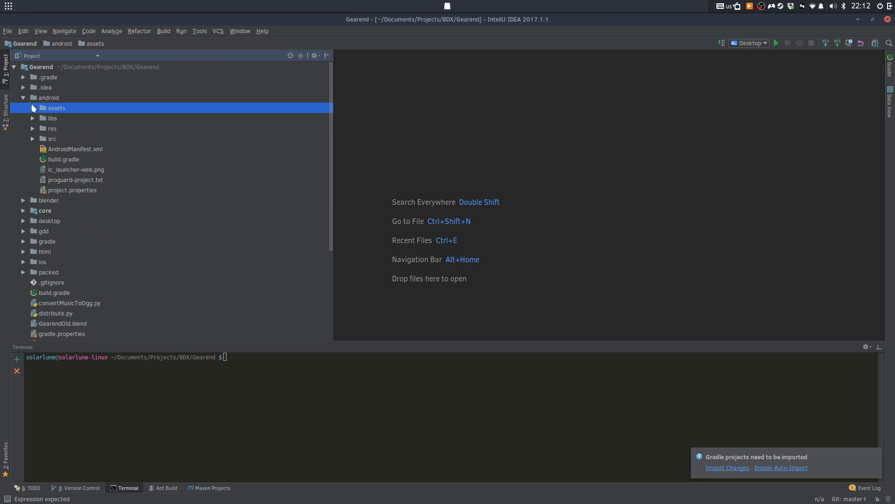
left_click(23, 98)
Expand the core module's src folder down to the com.solarlune gearend package
left_click(23, 118)
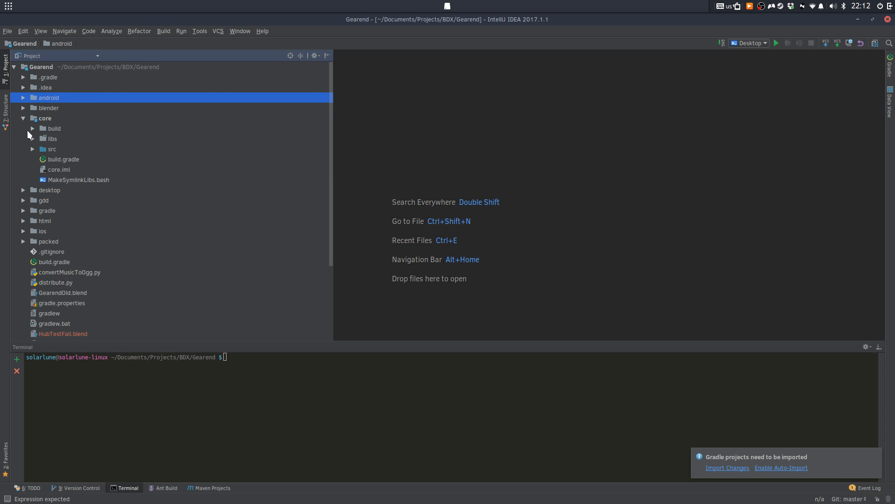
left_click(33, 149)
left_click(38, 159)
left_click(40, 159)
left_click(51, 186)
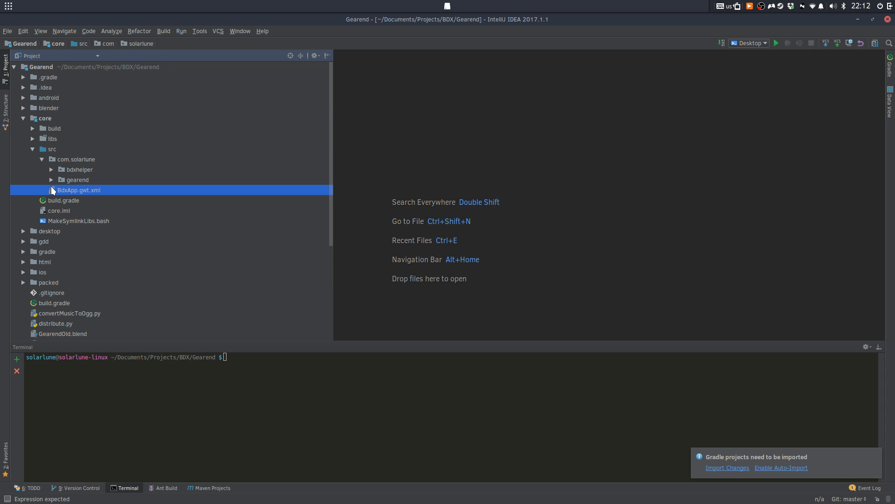
left_click(50, 181)
left_click(86, 231)
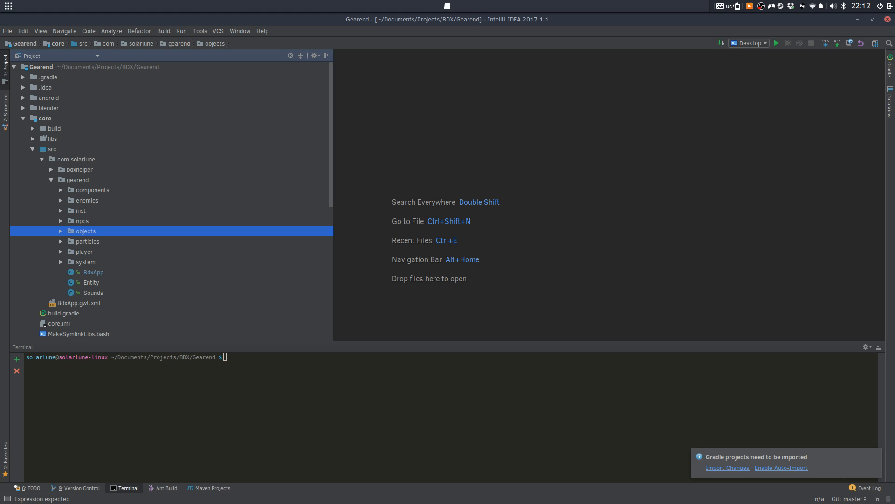
Open the SysCon class from the gearend system package
key("alt+Tab")
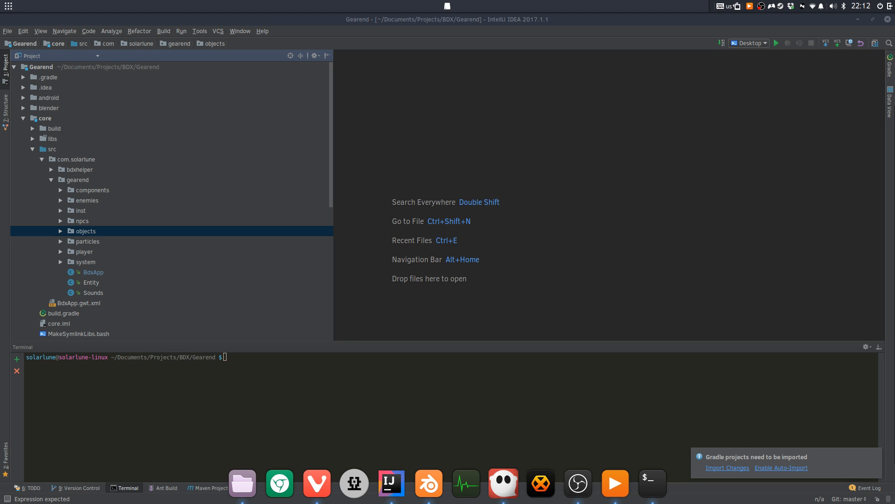
left_click(677, 224)
left_click(133, 252)
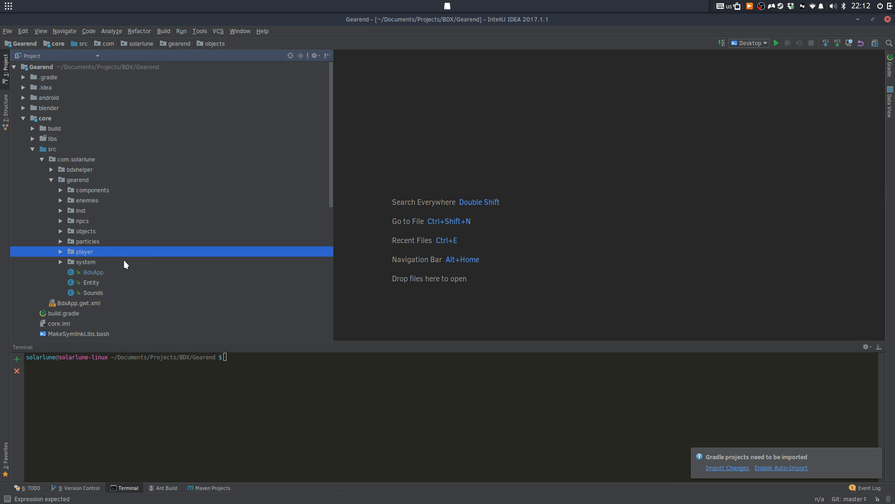
double_click(123, 262)
scroll(120, 263, "down", 5)
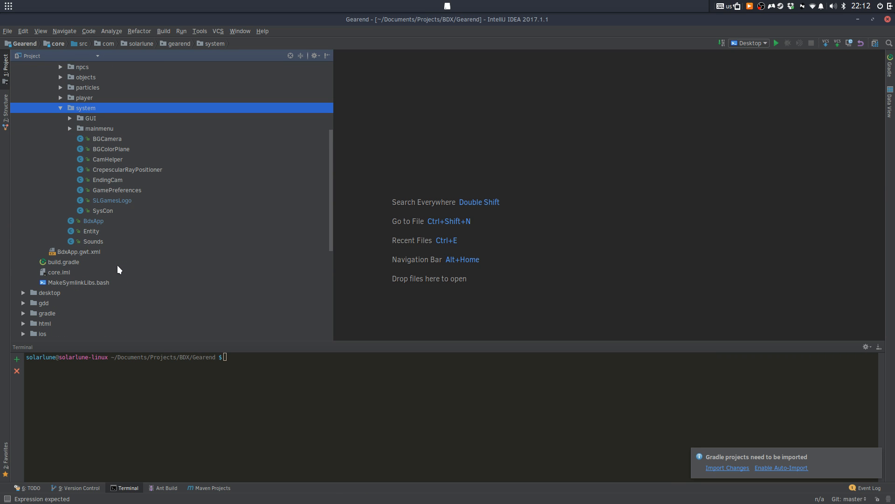
scroll(117, 269, "up", 1)
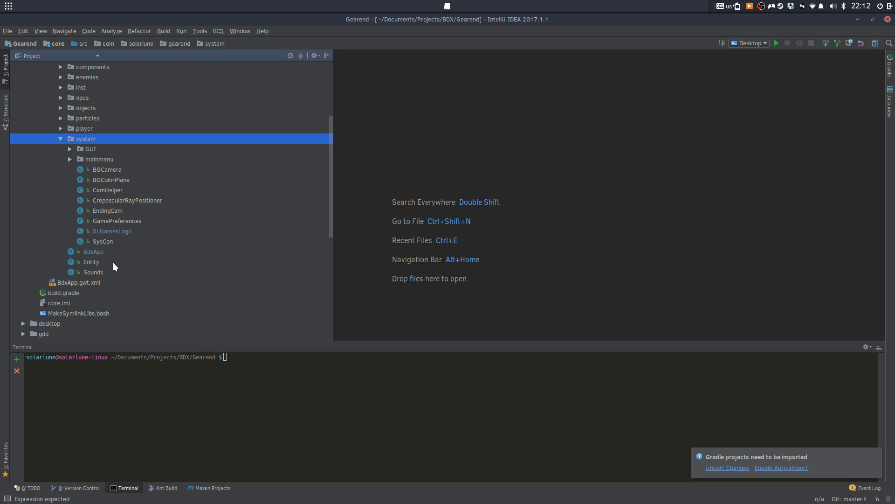
double_click(100, 242)
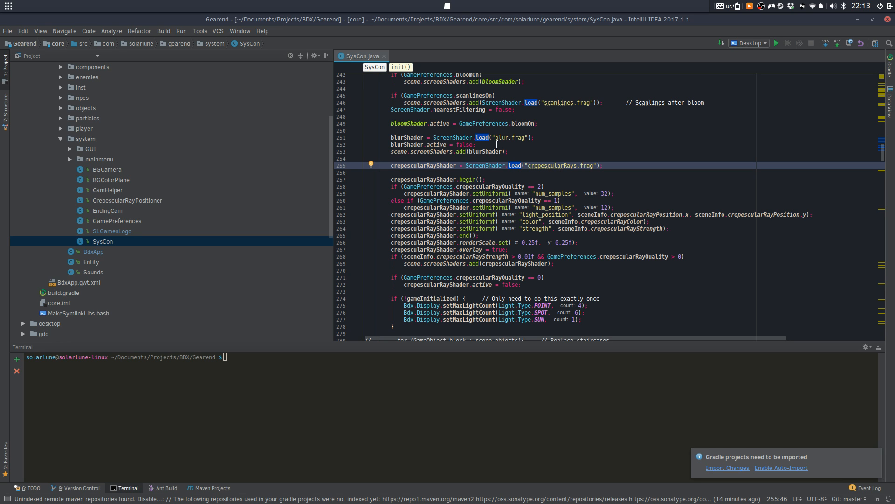
Examine SysCon's field declarations and its init() method down to the commented-out staircase replacement block
left_click(477, 103)
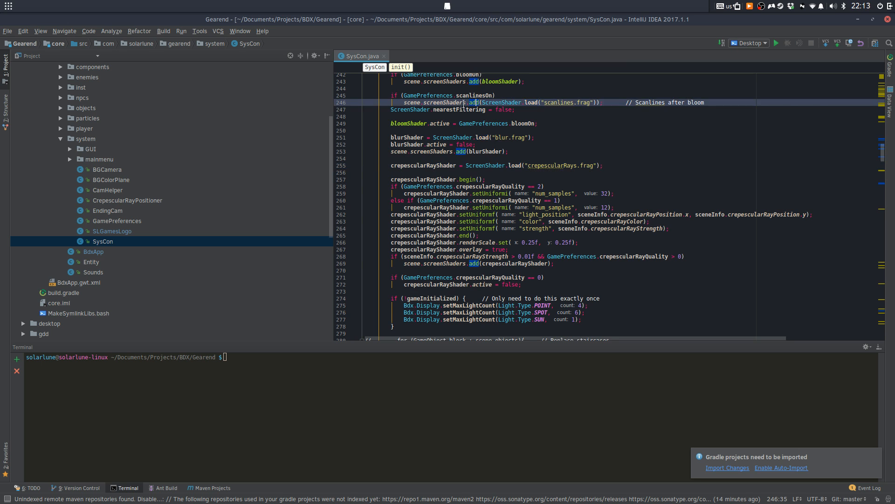
scroll(471, 112, "up", 15)
scroll(467, 116, "up", 20)
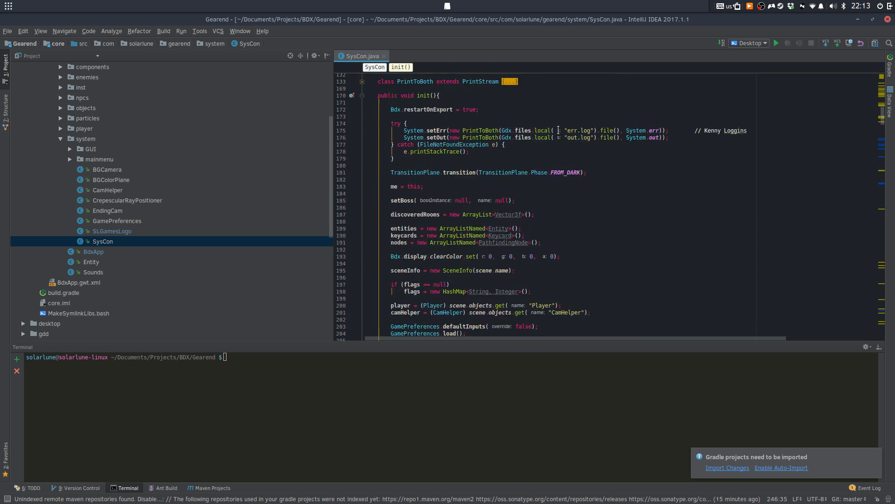
scroll(517, 140, "down", 20)
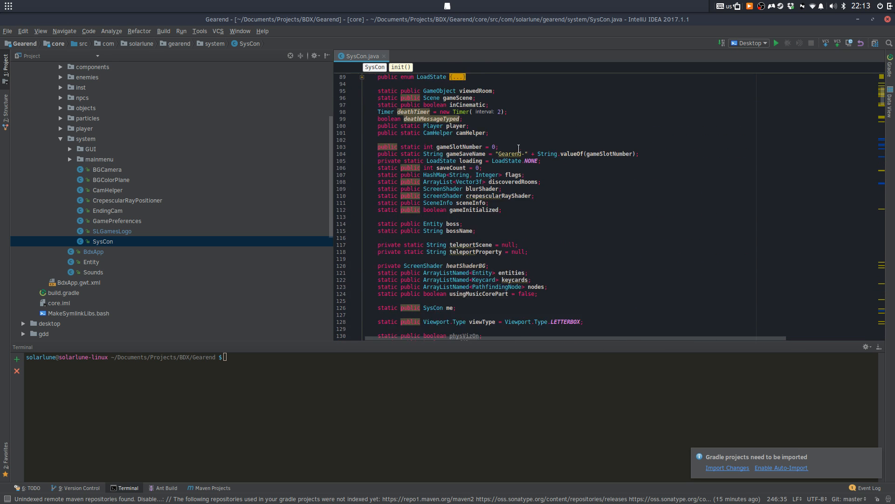
scroll(516, 151, "down", 12)
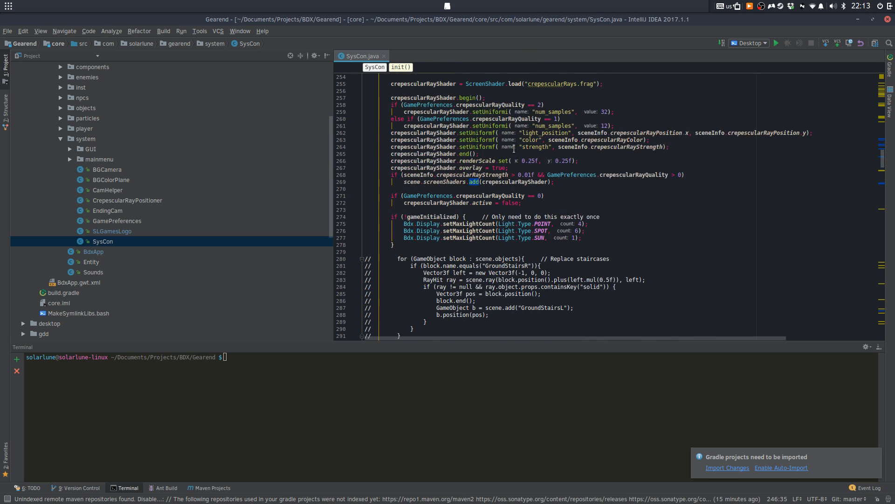
left_click_drag(491, 146, 479, 237)
left_click(479, 224)
key("ctrl+z")
key("ctrl+z")
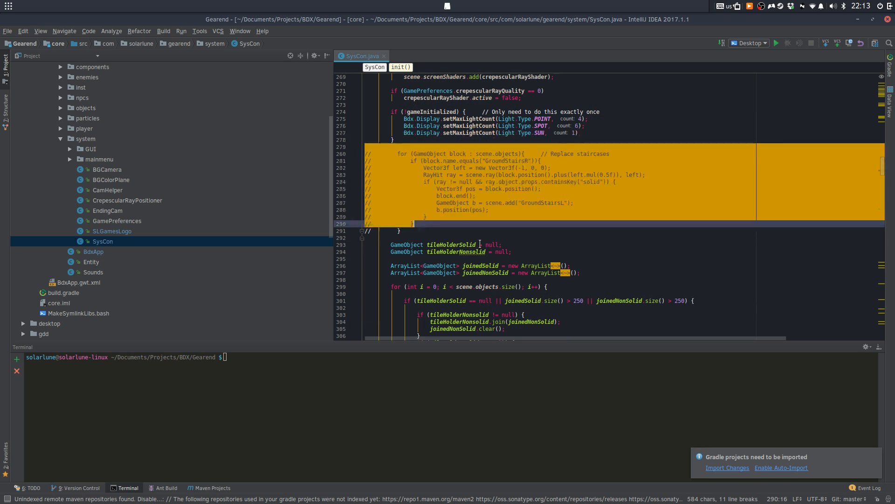
left_click(482, 260)
left_click(467, 228)
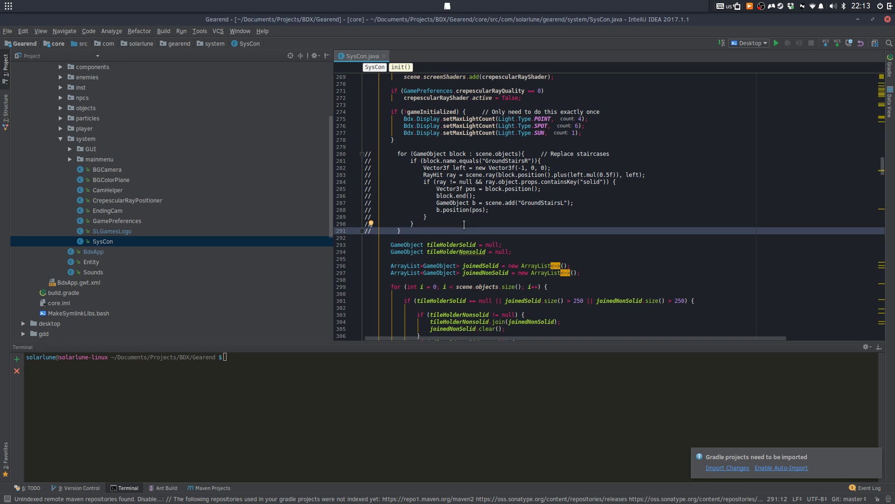
Review the light count limits and the crepuscular ray, blur and bloom shader setup in init()
left_click(533, 145)
scroll(442, 149, "up", 2)
left_click(443, 148)
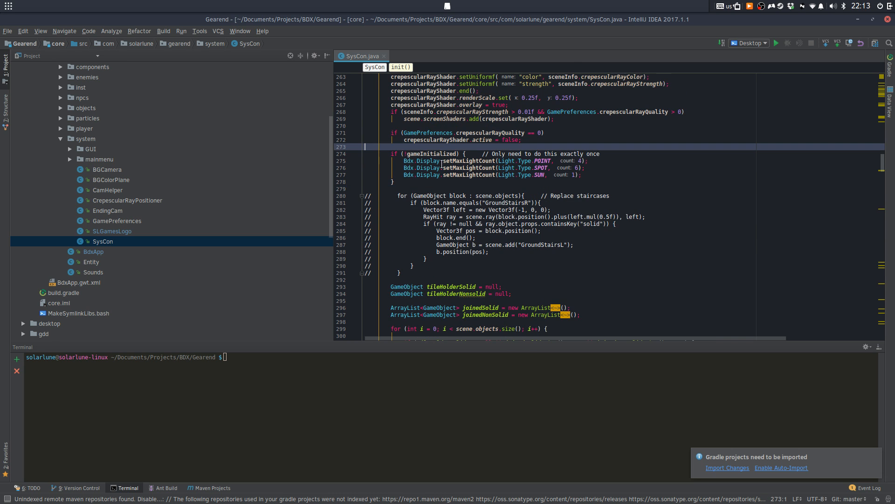
scroll(460, 166, "up", 2)
left_click(456, 174)
scroll(457, 175, "up", 3)
left_click(487, 174)
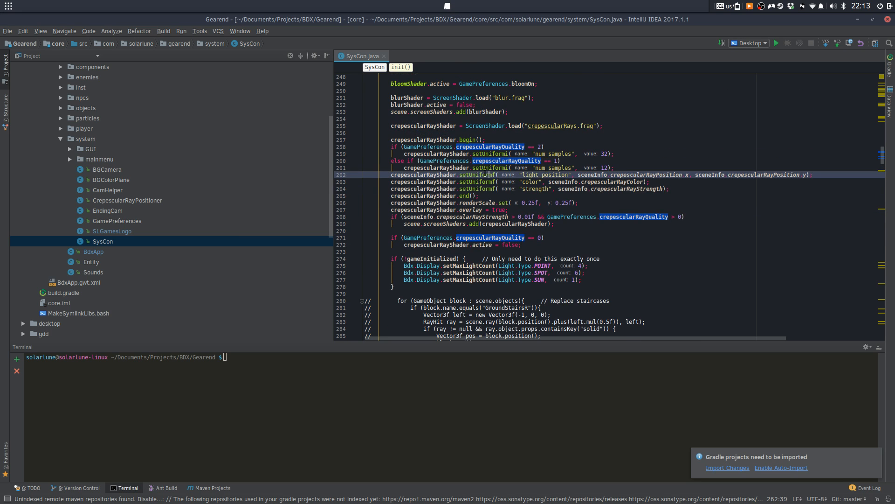
scroll(461, 181, "up", 2)
left_click(461, 181)
scroll(463, 184, "up", 2)
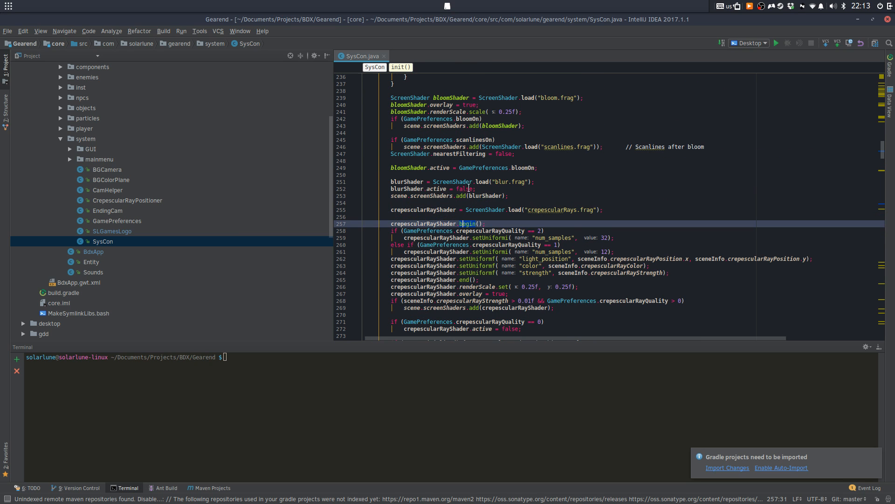
left_click(466, 196)
Switch to Blender and run the CommZone level in a maximized game window
left_click(509, 485)
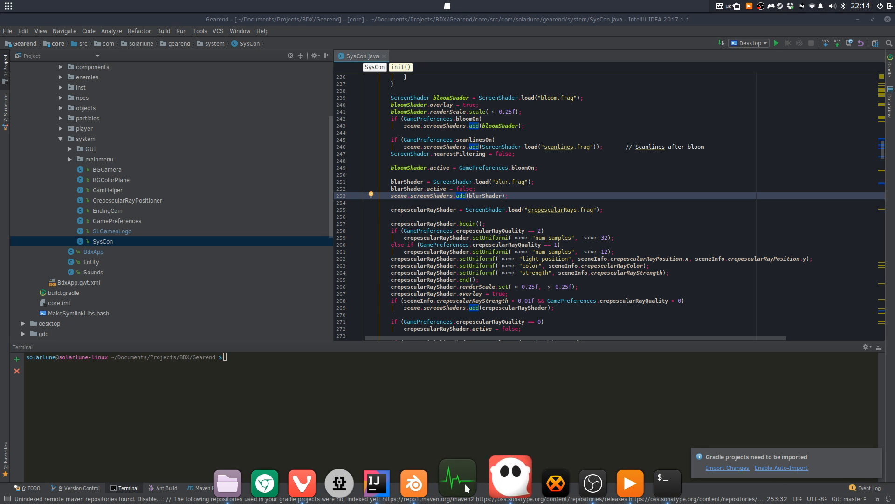
left_click(428, 483)
scroll(468, 329, "down", 5)
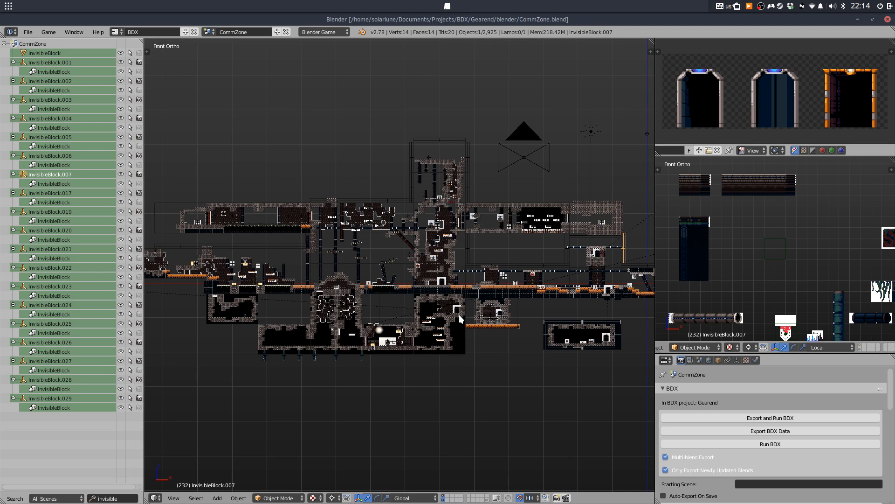
scroll(509, 250, "down", 2)
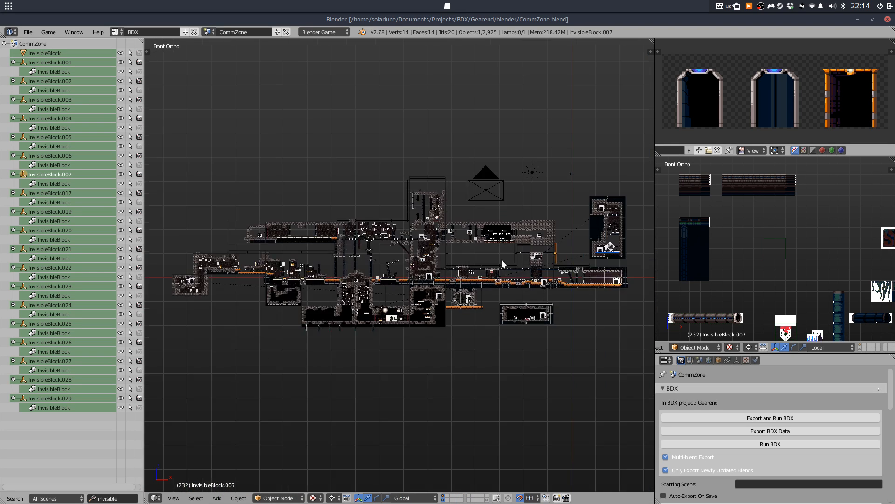
scroll(500, 261, "up", 1)
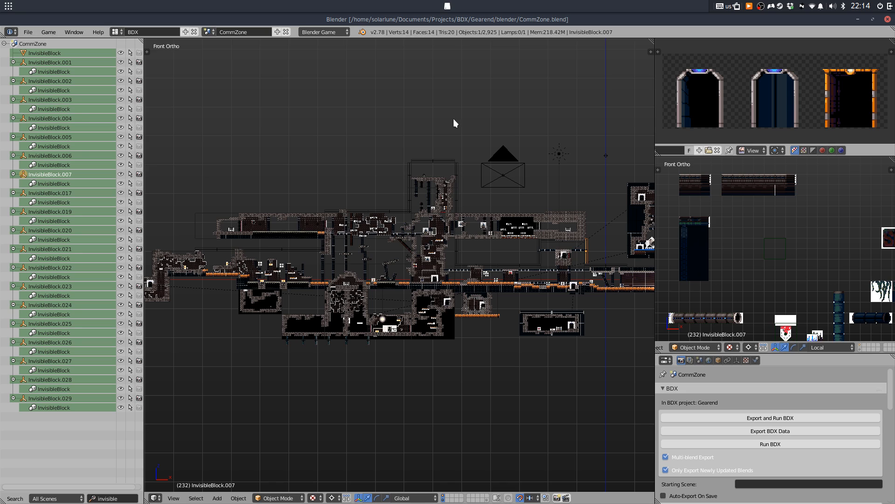
key("KP_0")
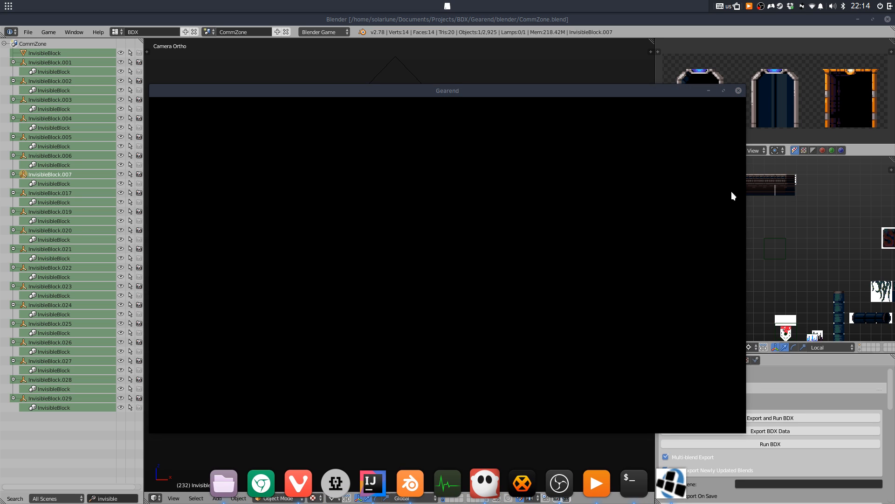
double_click(460, 91)
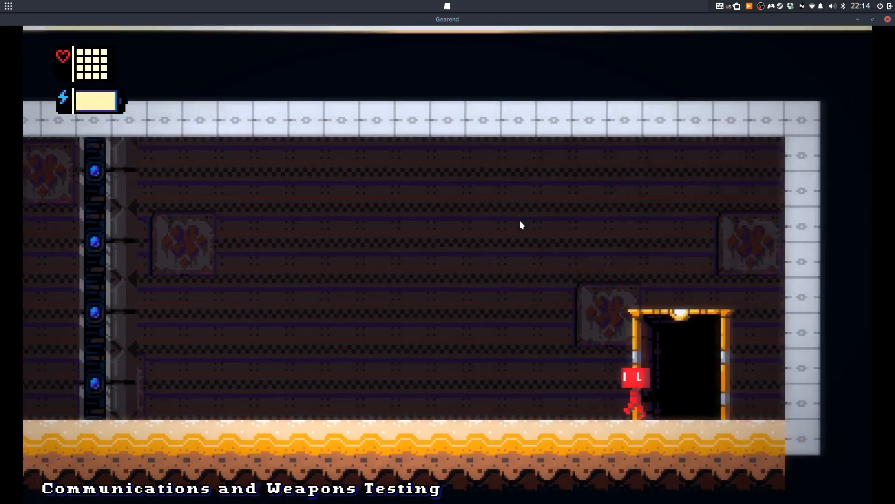
Playtest the level by moving the player left from the starting door, over the steps and down to the next door, then quit the game
key("Left")
key("space")
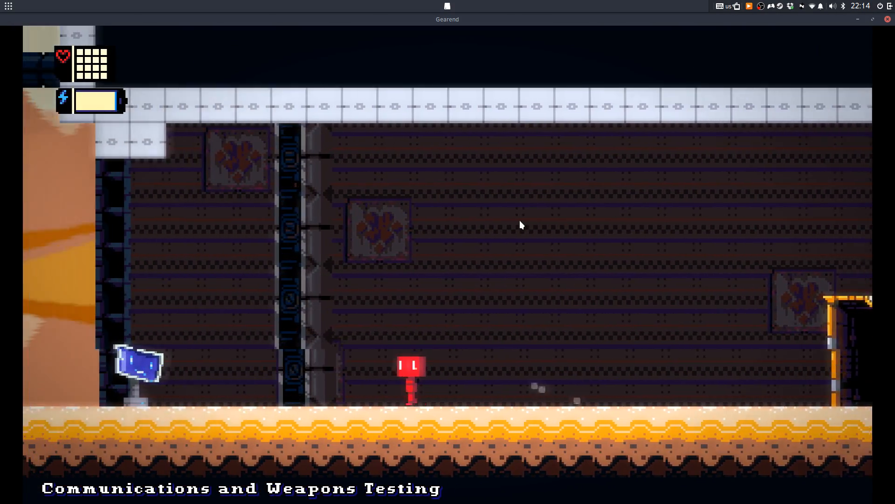
key("Left")
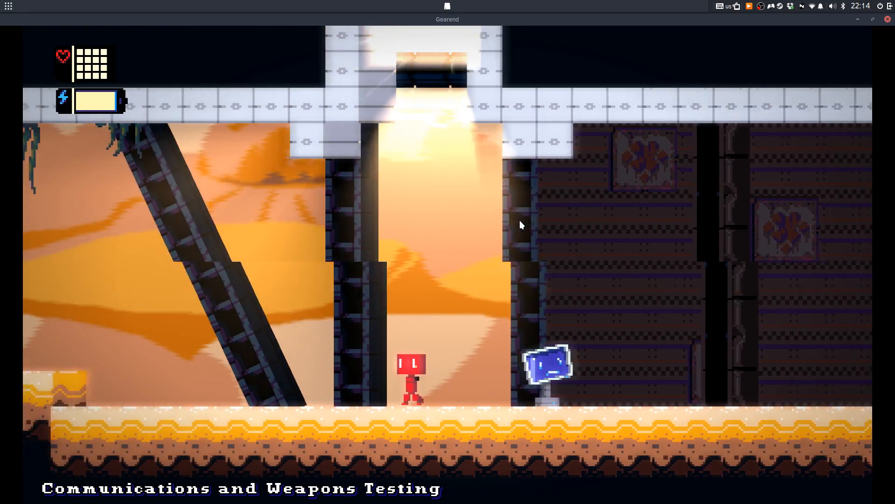
key("Left")
key("space")
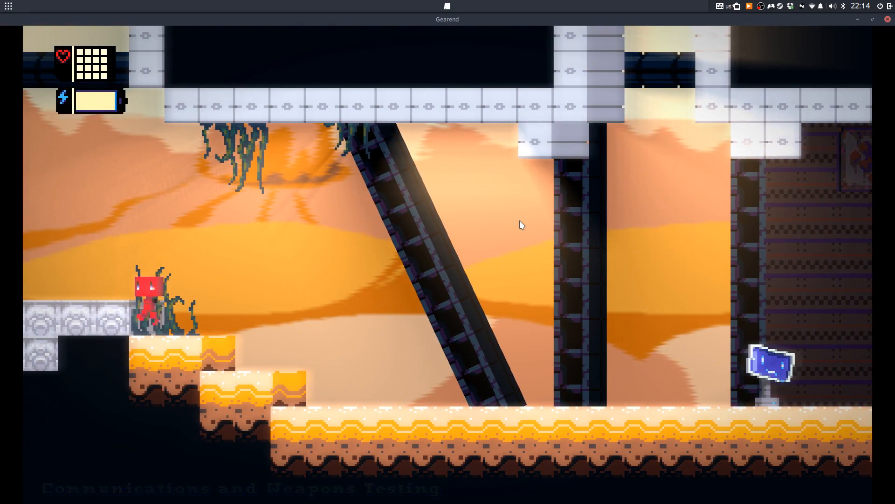
key("space")
key("Left")
key("space")
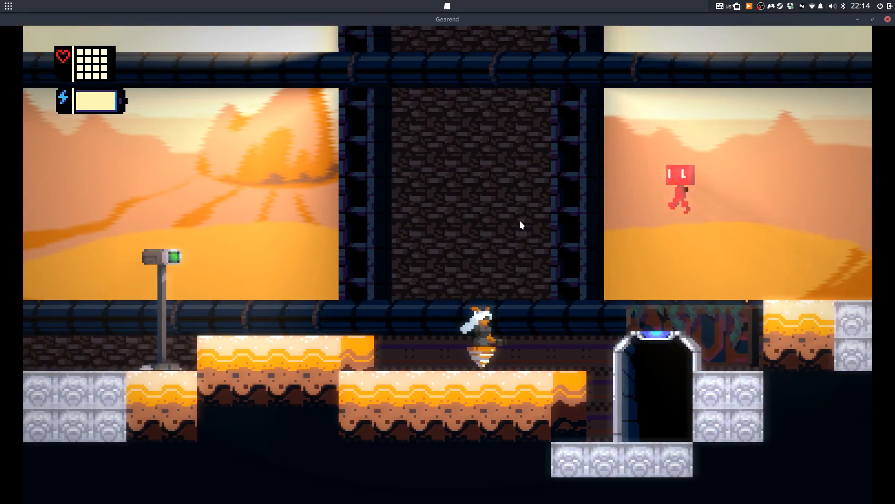
key("Right")
key("Left")
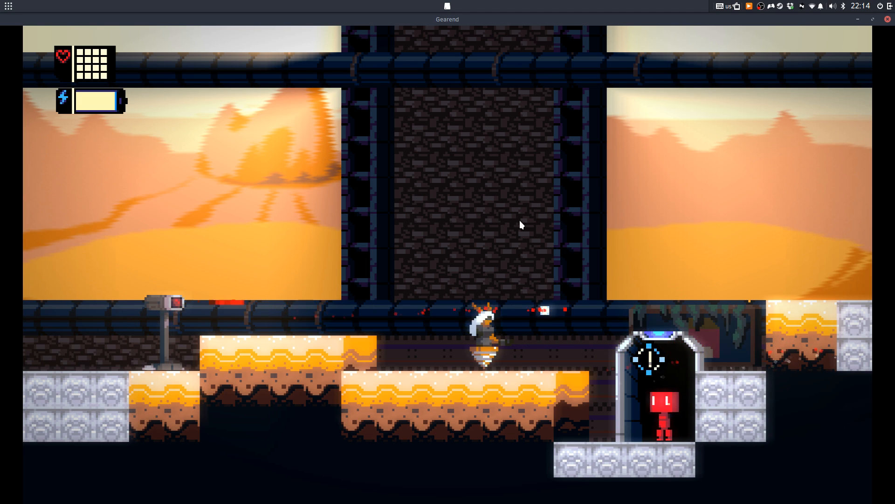
key("Escape")
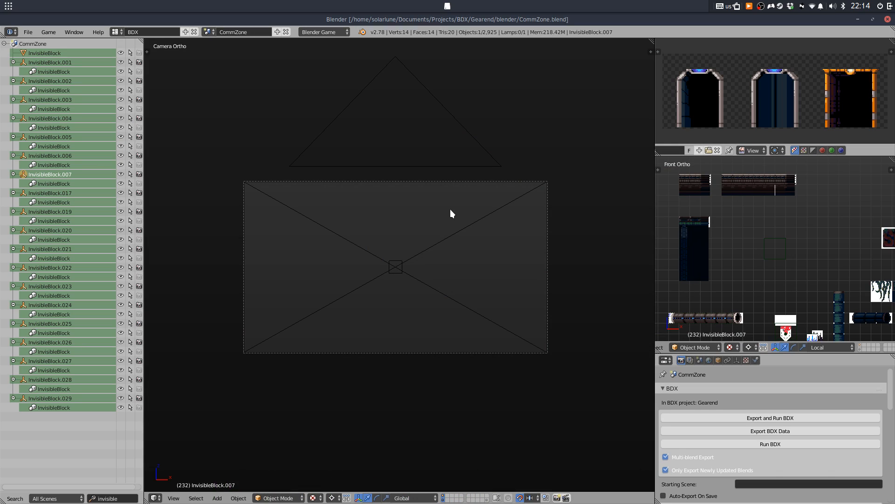
Move the shop sign in the front view so it sits directly above the sunken doorway, and save the blend file
key("KP_1")
key("KP_5")
scroll(485, 333, "up", 8)
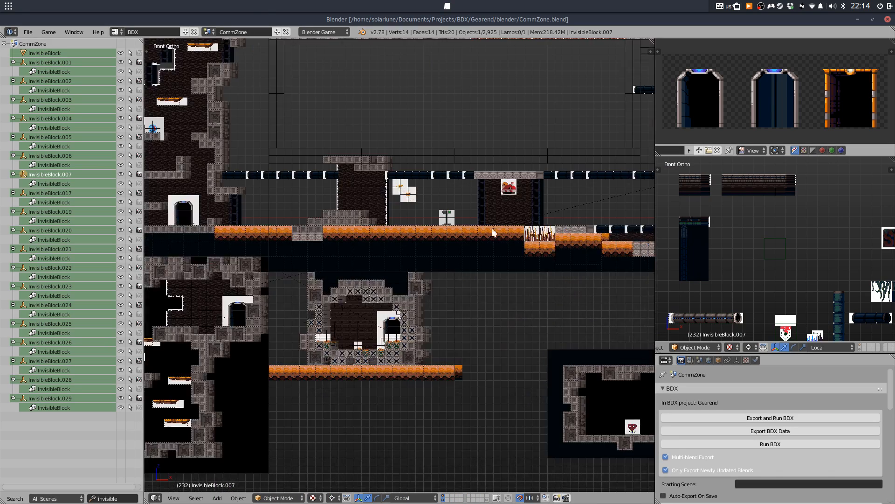
left_click_drag(493, 229, 198, 252)
scroll(546, 259, "up", 3)
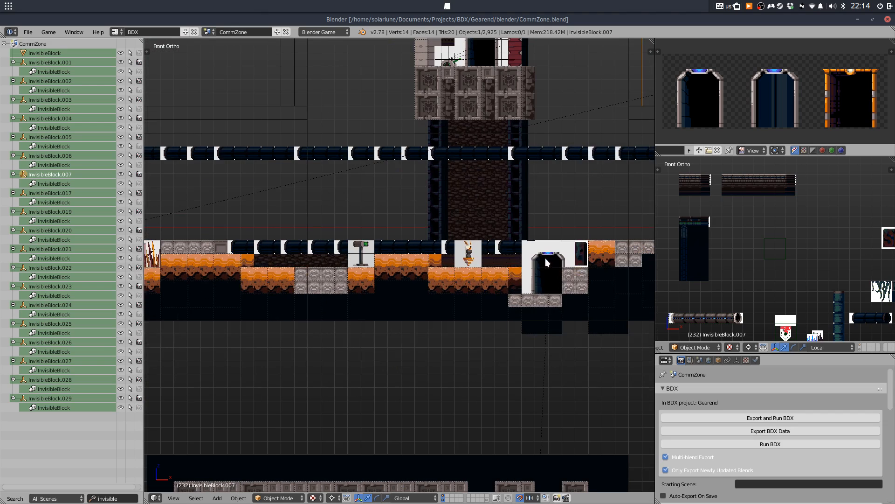
right_click(579, 254)
right_click(583, 255)
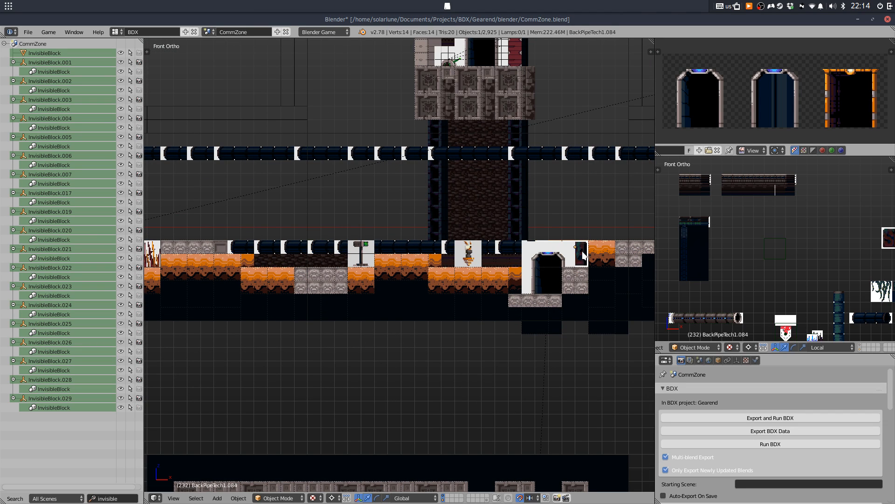
scroll(583, 254, "up", 1)
right_click(583, 254)
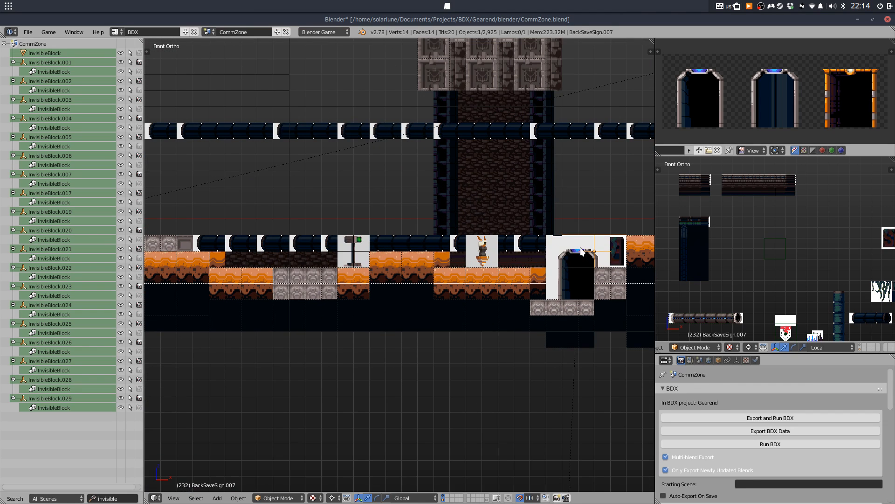
key("g")
left_click(605, 223)
left_click_drag(596, 224, 440, 232)
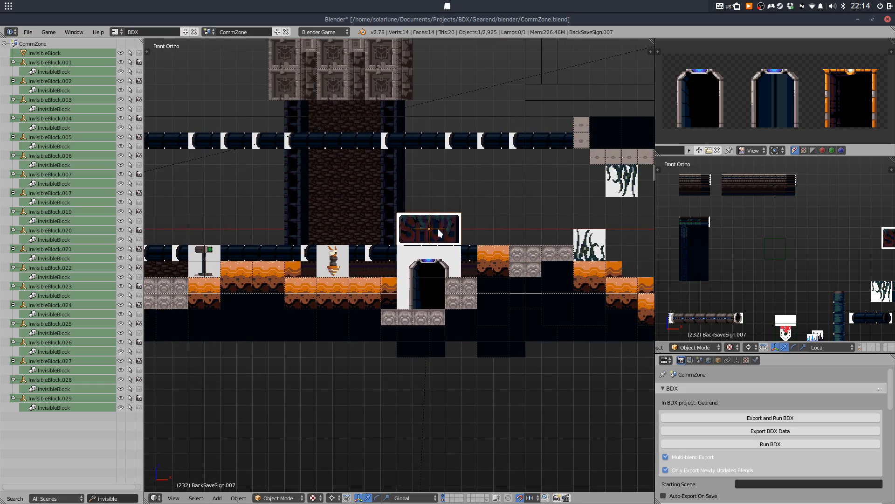
key("ctrl+s")
left_click(439, 232)
Run the CommZone level in the game, look over the tower area, and return the viewport to the camera view
scroll(495, 231, "down", 4)
left_click_drag(548, 230, 496, 227)
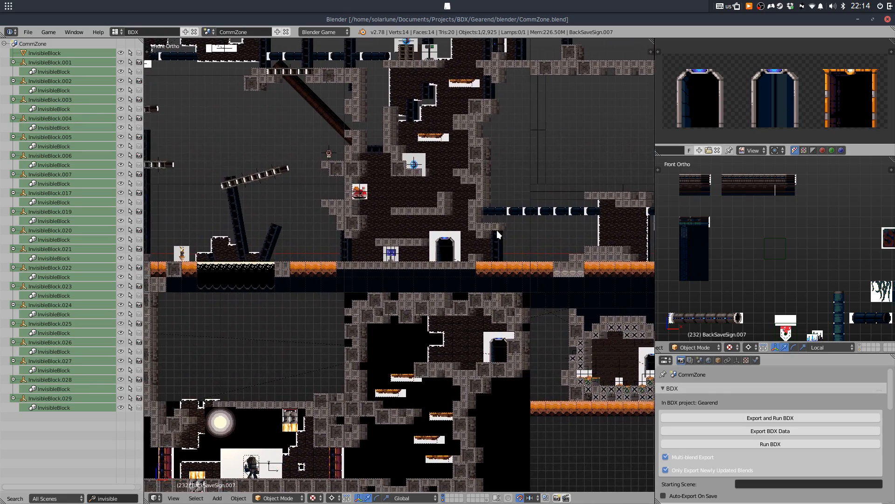
left_click_drag(356, 210, 382, 203)
mouse_move(561, 498)
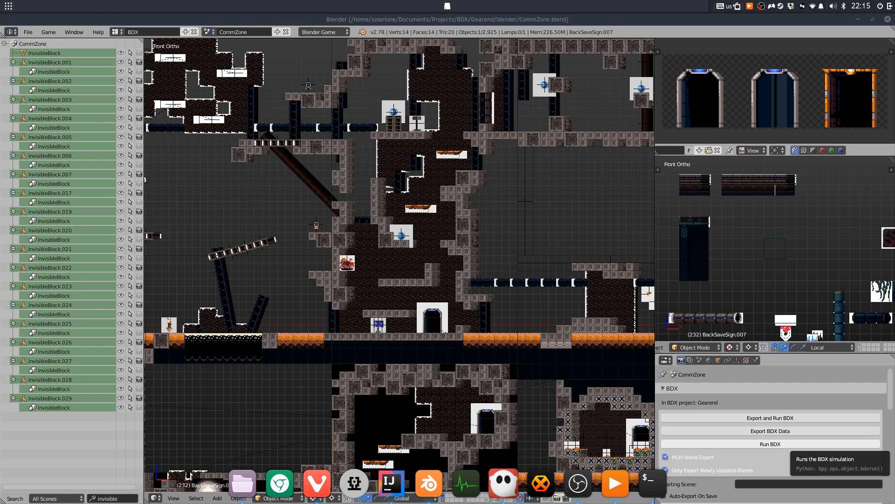
left_click_drag(499, 184, 301, 159)
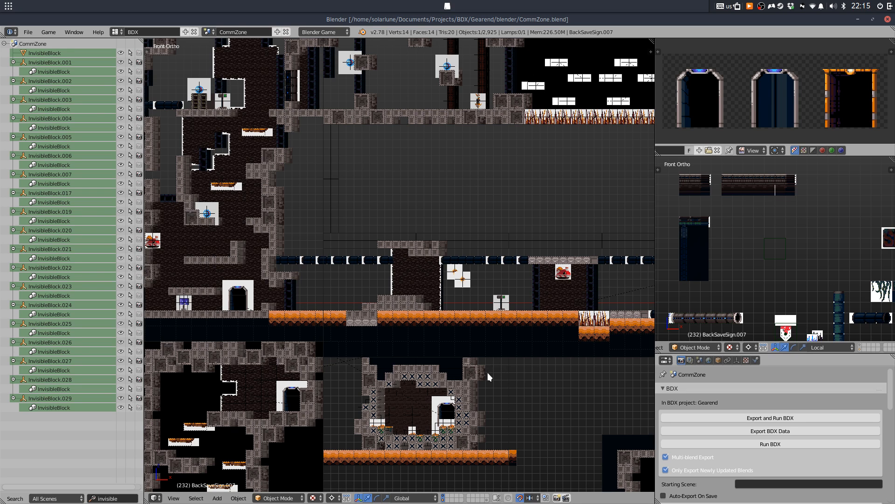
key("KP_0")
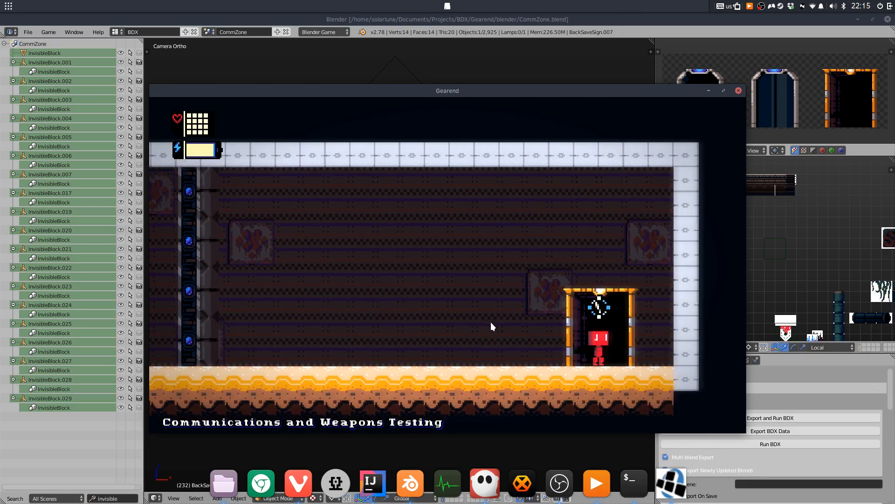
Playtest from the starting door leftward, past the talking monitor and up the steps to the shop sign
key("Left")
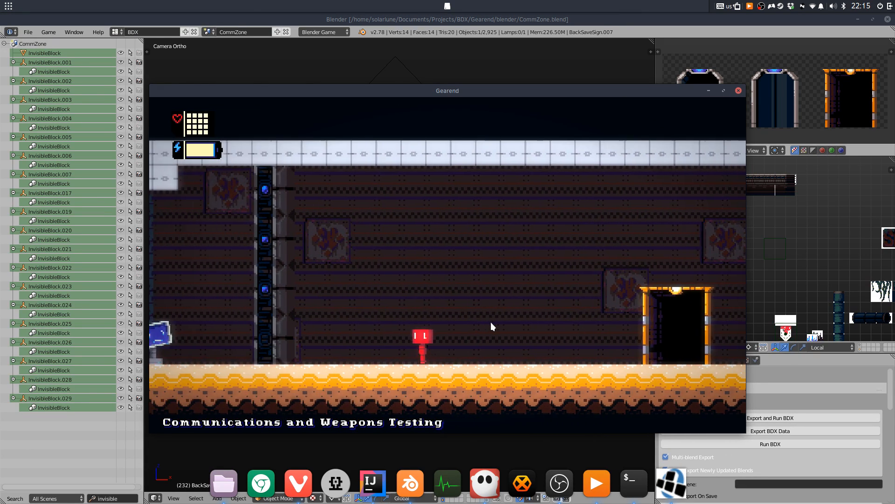
key("Left")
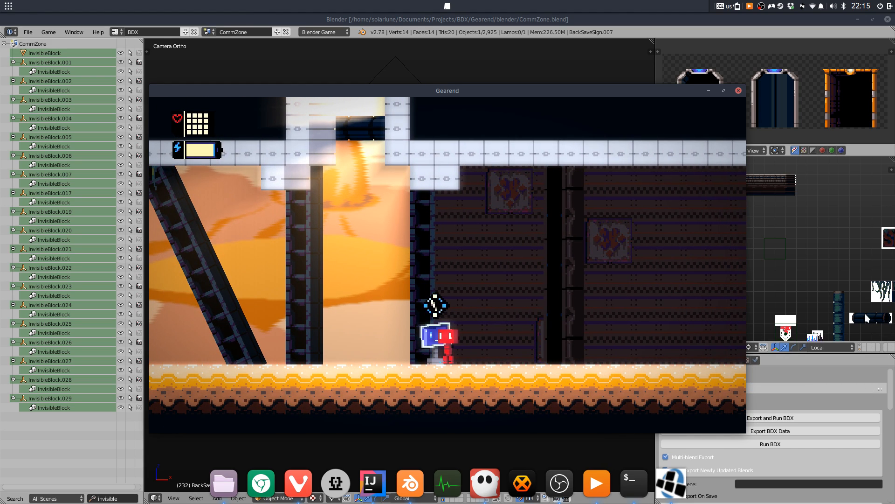
key("Left")
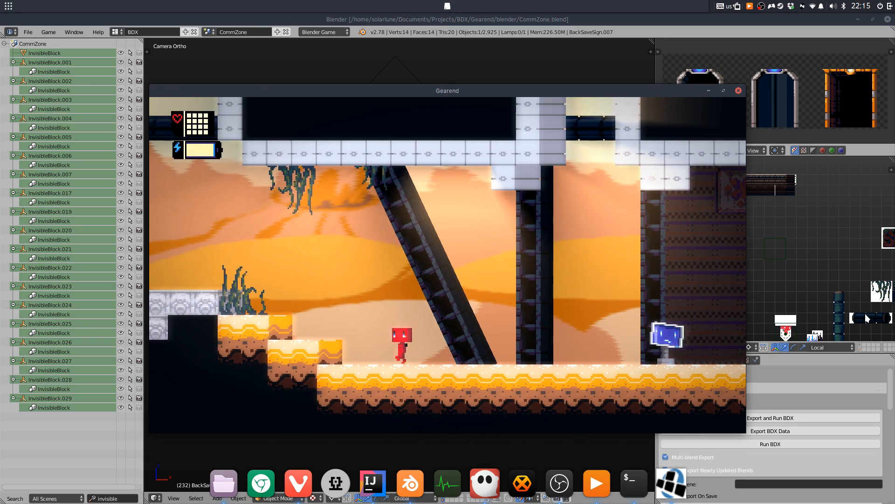
key("Left")
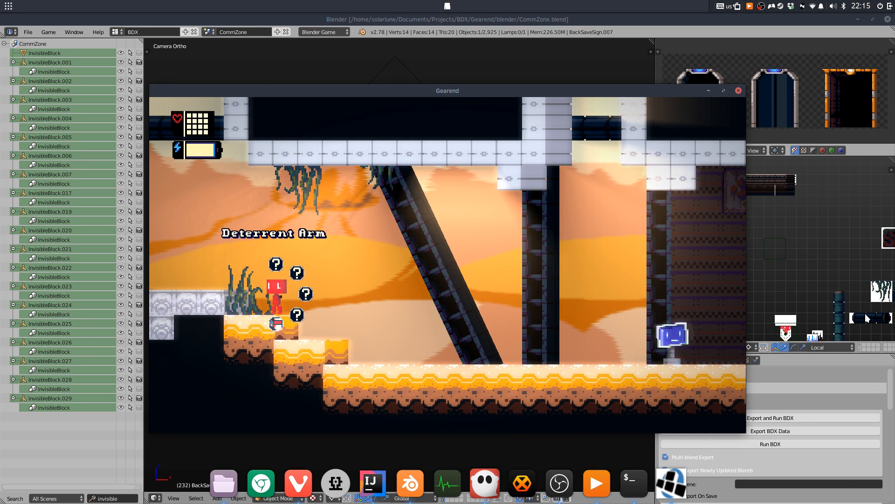
key("Left")
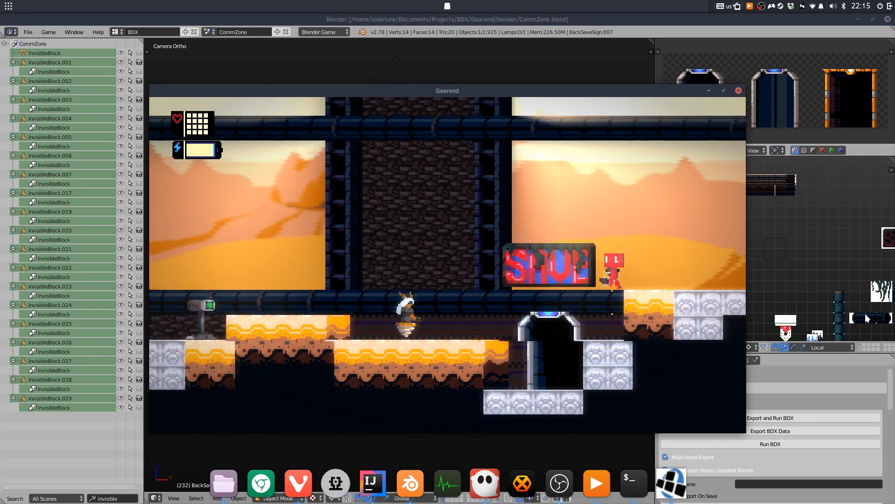
Playtest the stretch left of the shop sign, passing the spinning enemy, the spike pit and the laser turrets to the stone steps
key("Left")
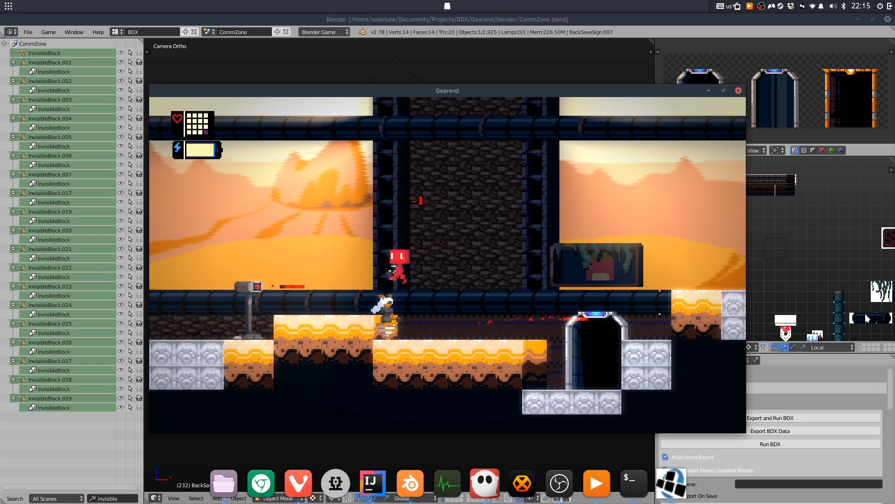
key("Left")
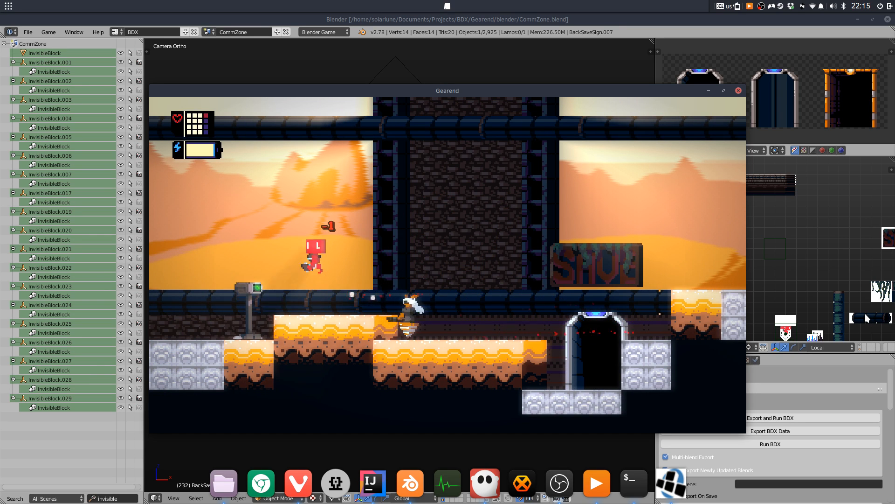
key("Left")
key("x")
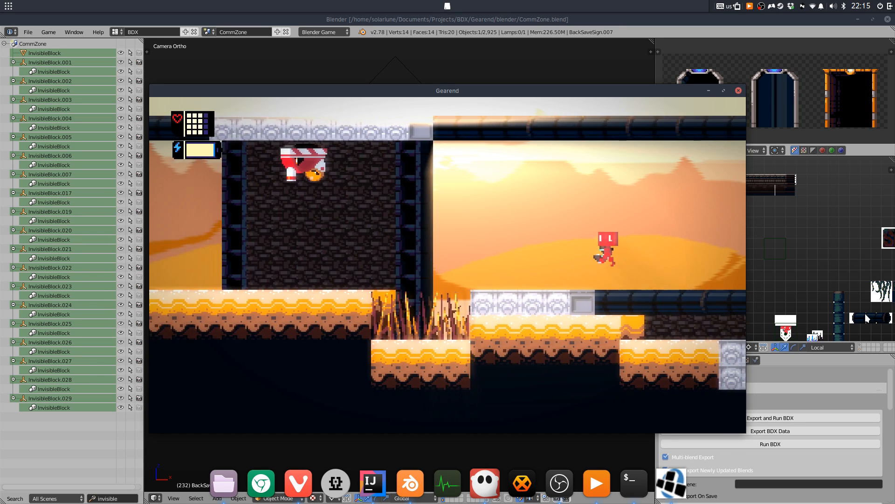
key("x")
key("Left")
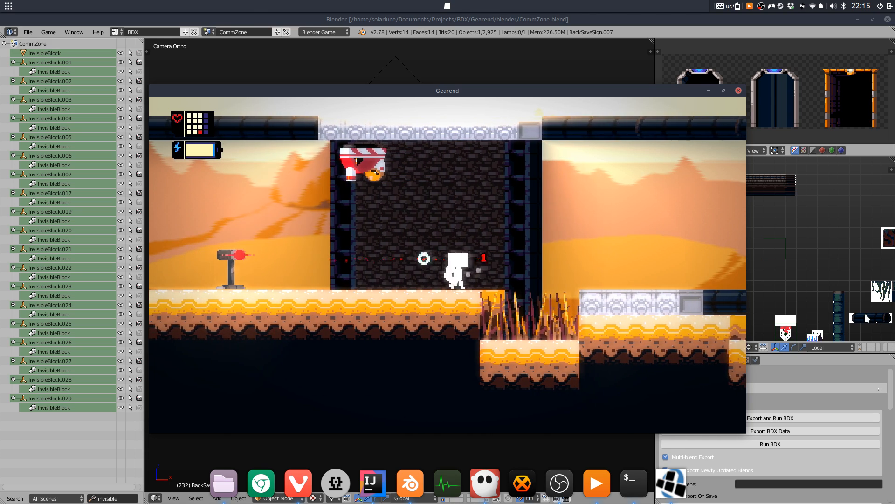
key("Left")
key("x")
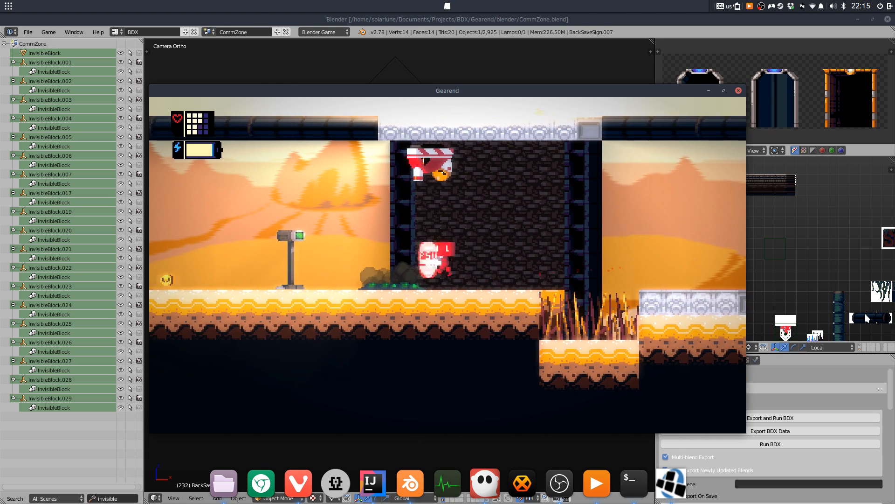
key("x")
key("Left")
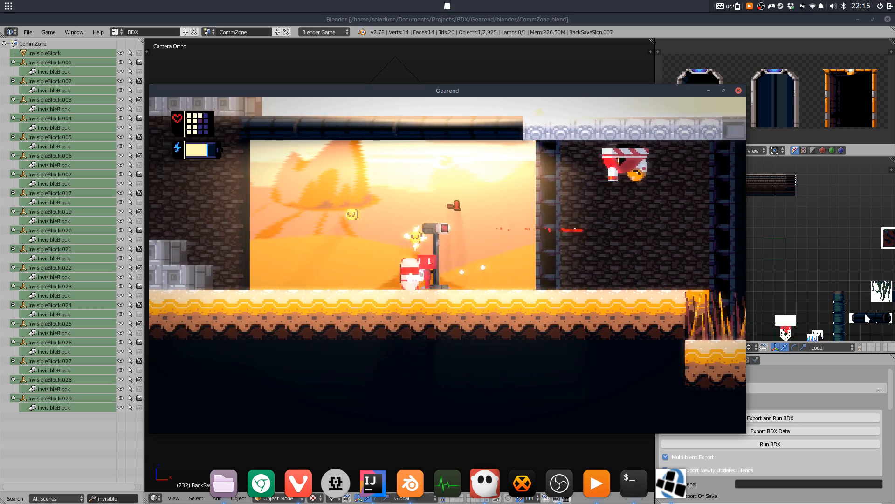
key("Left")
key("x")
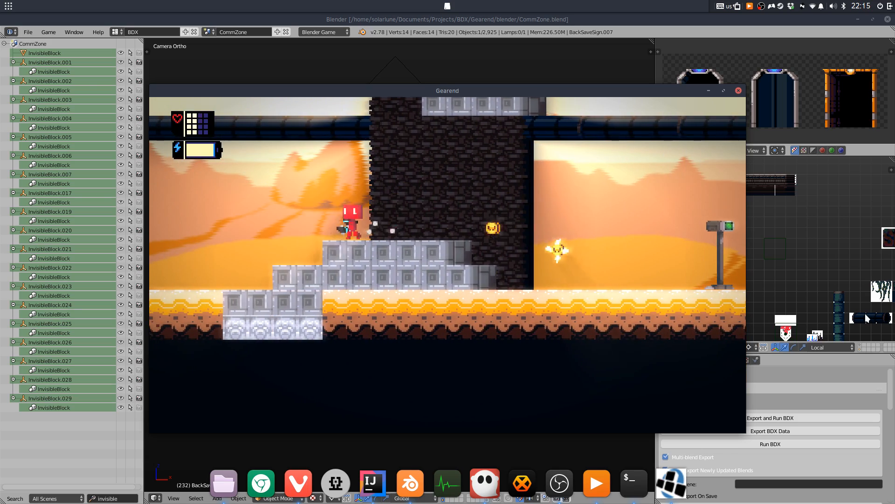
Take the player left into the tower's ground floor, past the doorway and the talking monitor
key("Left")
key("Right")
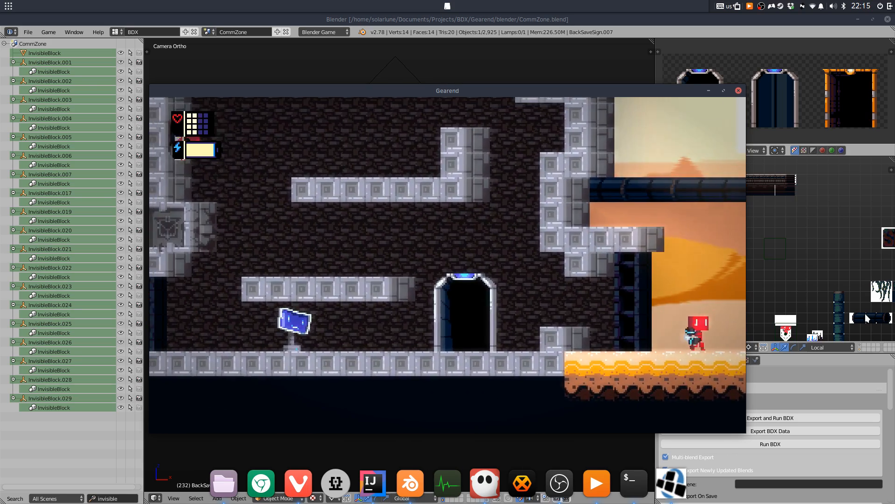
key("Left")
key("Left")
key("Right")
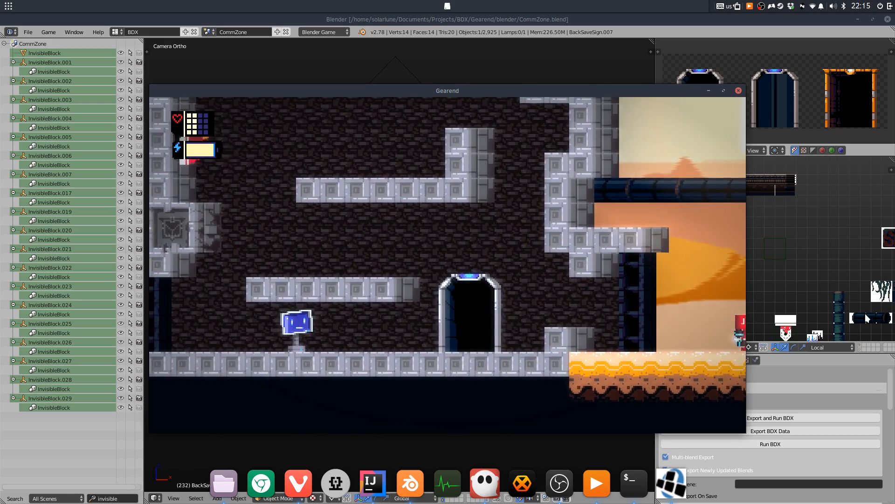
key("Left")
key("Left")
key("x")
key("x")
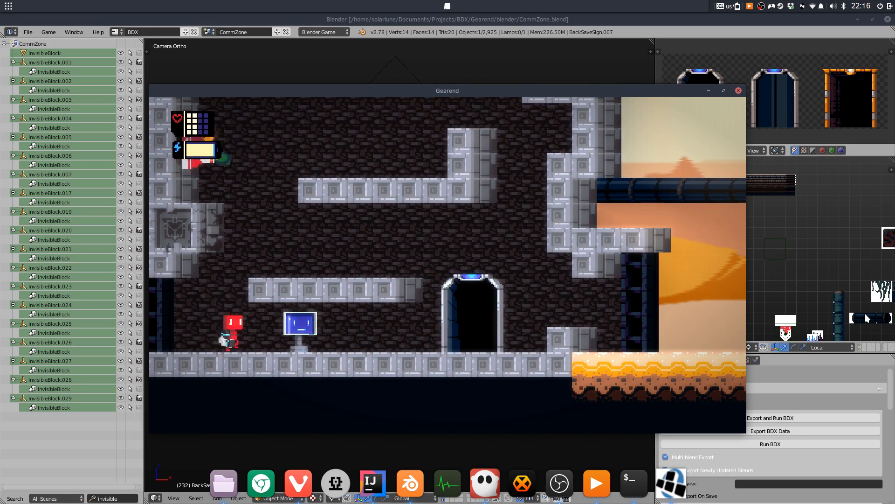
Trigger the tower monitor's spinning-blades dialogue and quit the game
key("Right")
key("Up")
key("x")
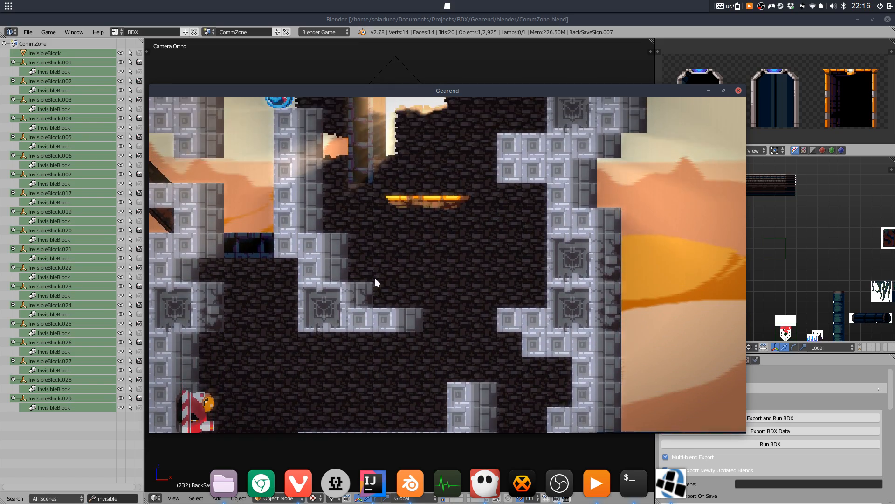
key("Escape")
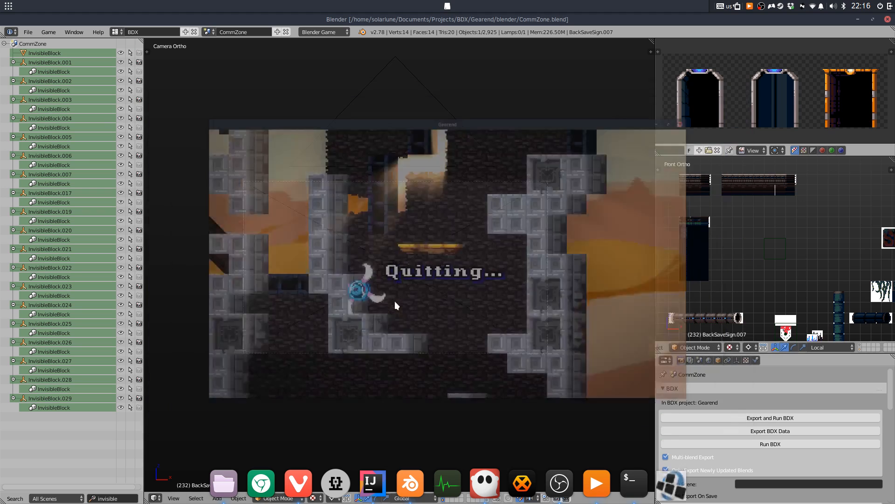
Switch to IntelliJ IDEA and open the CommZone.txt dialogue file by searching for its name
left_click(395, 484)
left_click(523, 196)
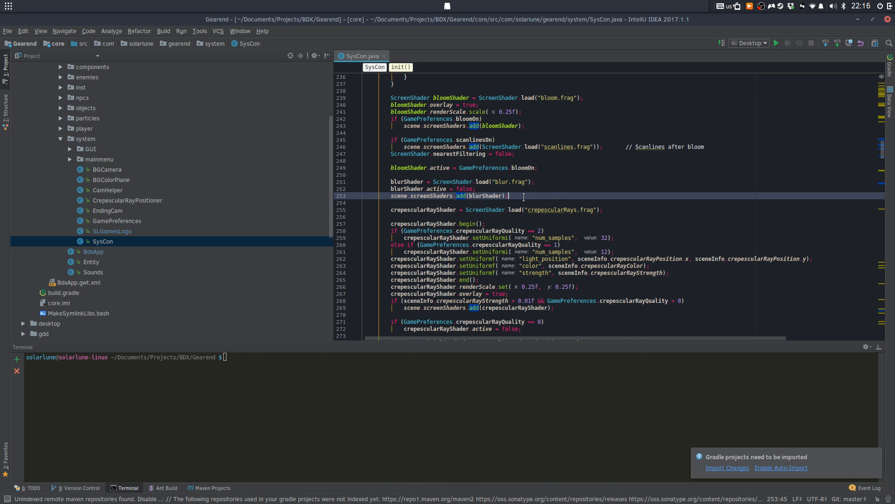
key("ctrl+shift+n")
type("CommZone")
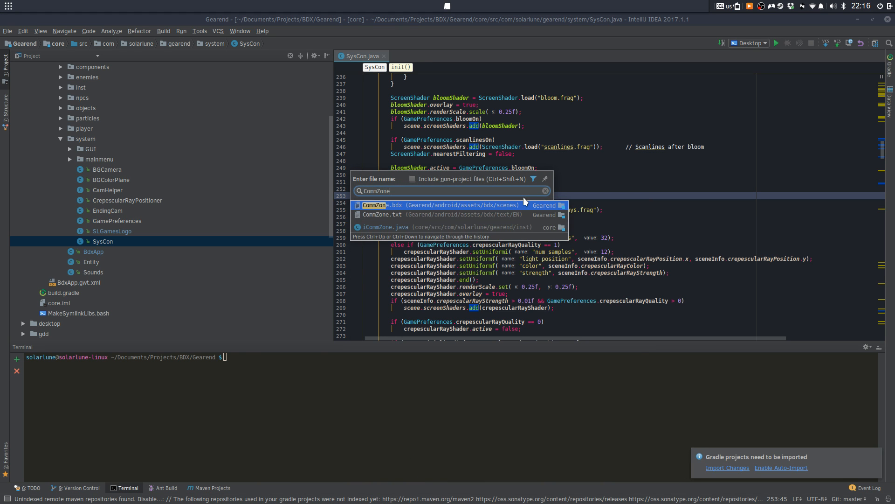
type(".tx")
key("Return")
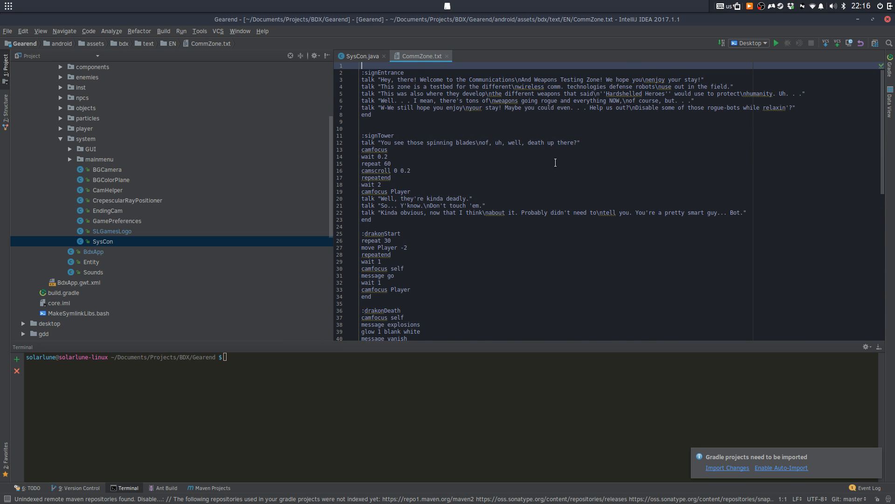
Examine the CommZone.txt dialogue scripts from signEntrance and signTower down to purifierDie, and return to the start of the file
scroll(555, 162, "down", 5)
scroll(456, 160, "up", 5)
left_click(455, 128)
scroll(455, 128, "down", 14)
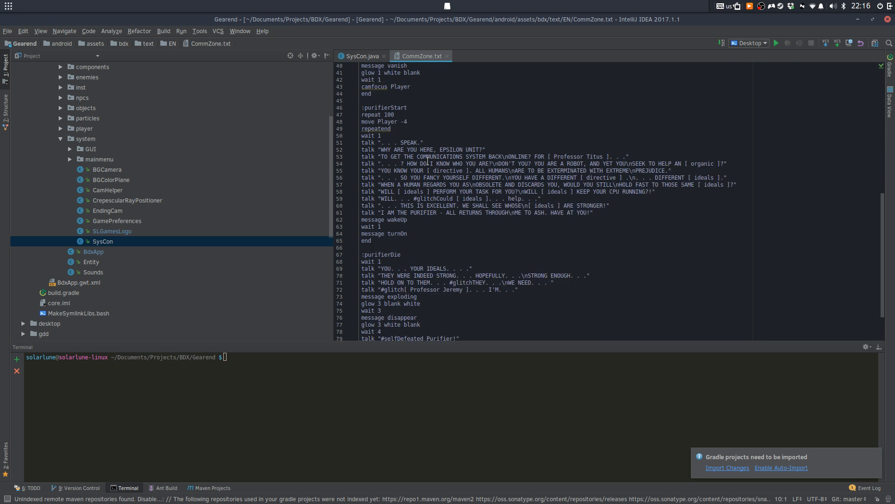
scroll(381, 132, "up", 14)
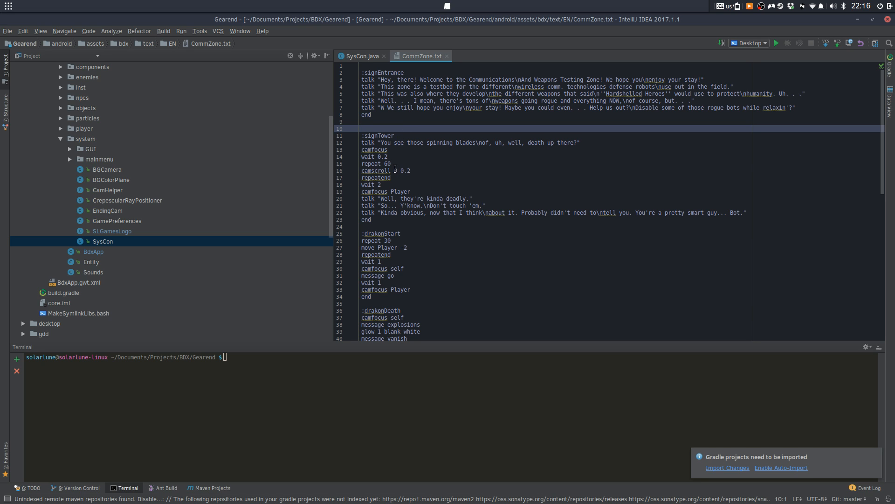
Return to SysCon.java and open the Entity.java class by searching for its file name
left_click(364, 56)
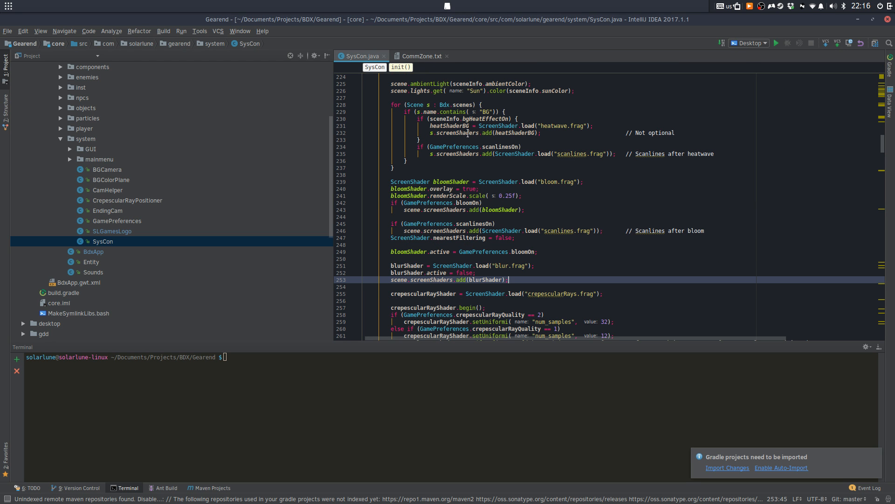
key("ctrl+shift+n")
type("Emitter.java")
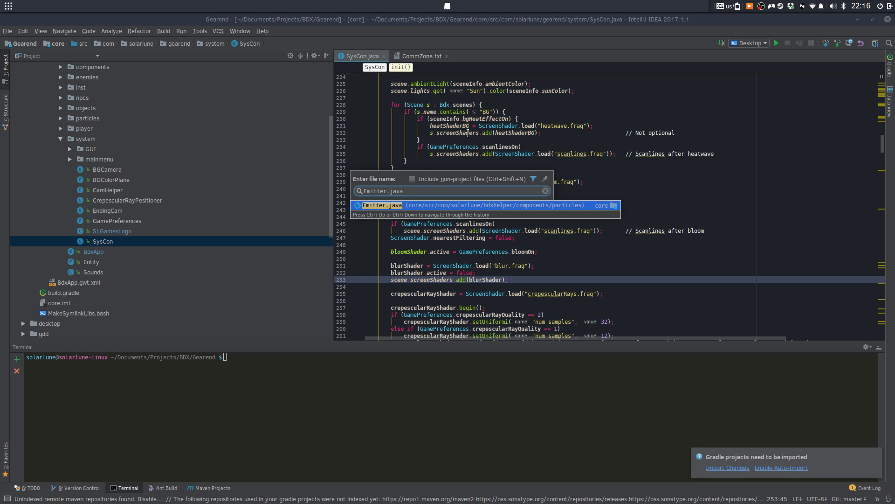
key("ctrl+a")
type("Entity.ja")
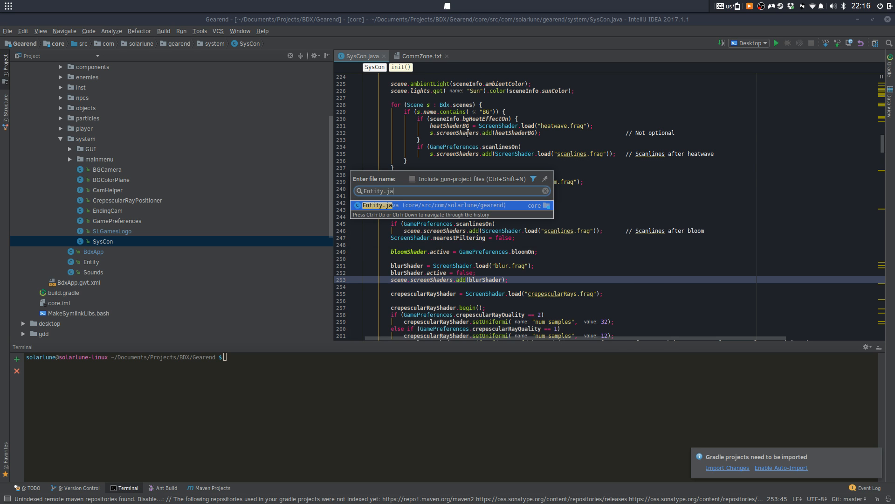
key("Return")
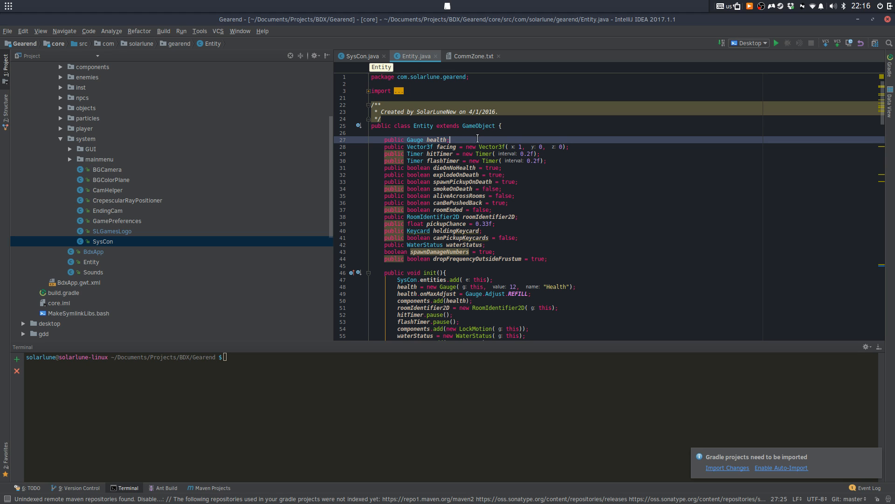
Examine the Entity class from its field declarations through init() and spawnPickup() to the holdingKeycard check in onEnd()
scroll(583, 196, "down", 1)
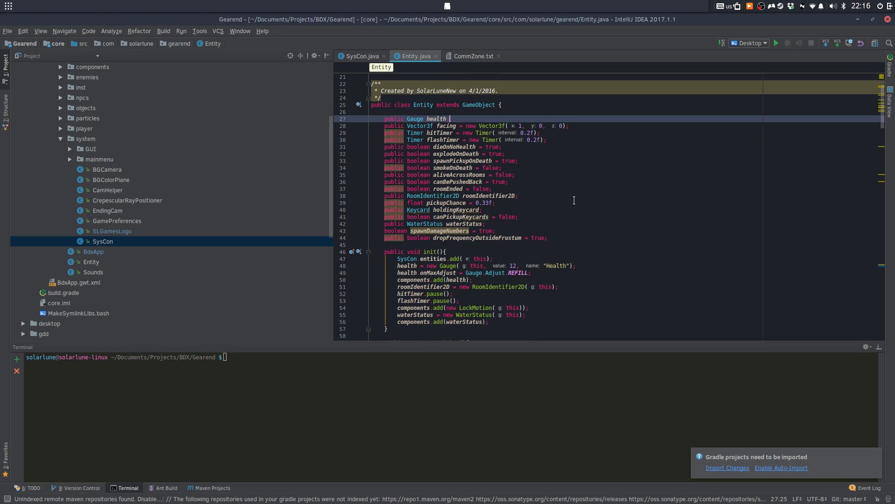
left_click(547, 195)
scroll(547, 196, "down", 5)
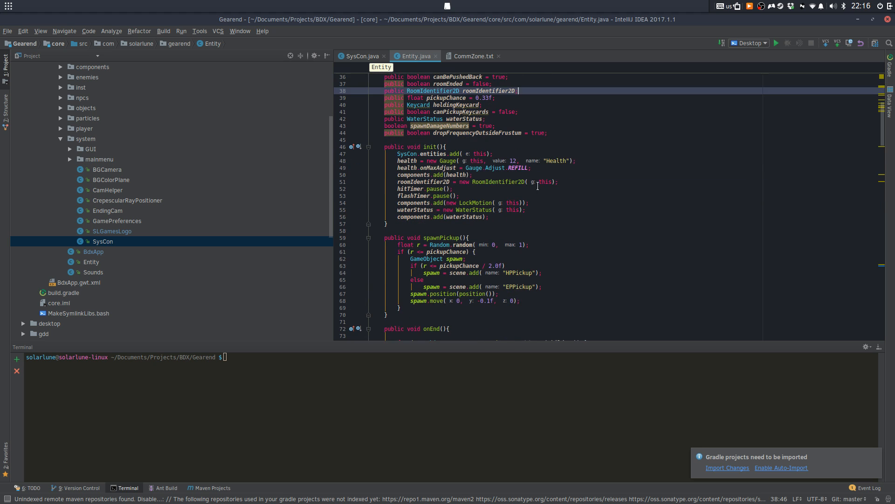
left_click(538, 167)
left_click(546, 153)
left_click(541, 147)
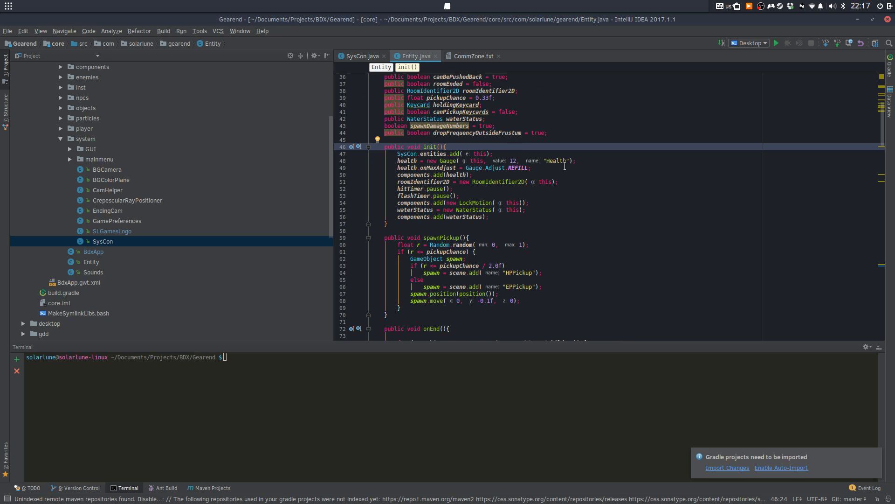
scroll(564, 166, "down", 4)
scroll(566, 162, "down", 6)
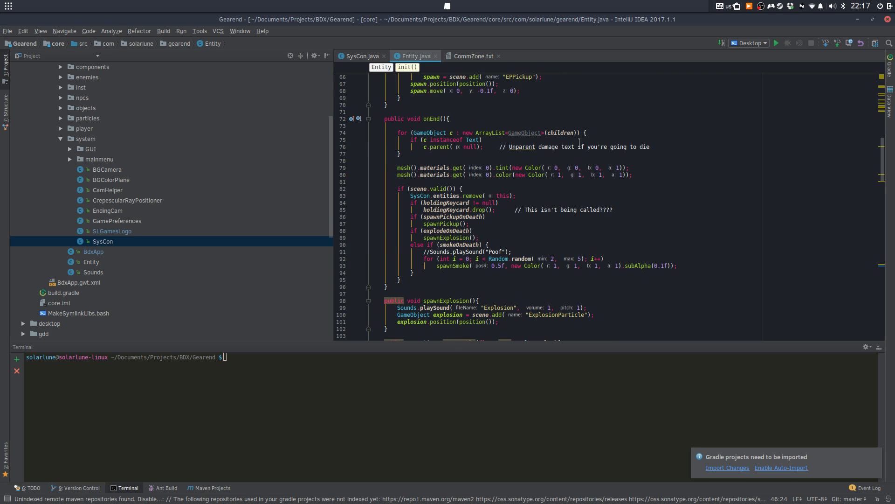
scroll(568, 141, "down", 2)
left_click(541, 160)
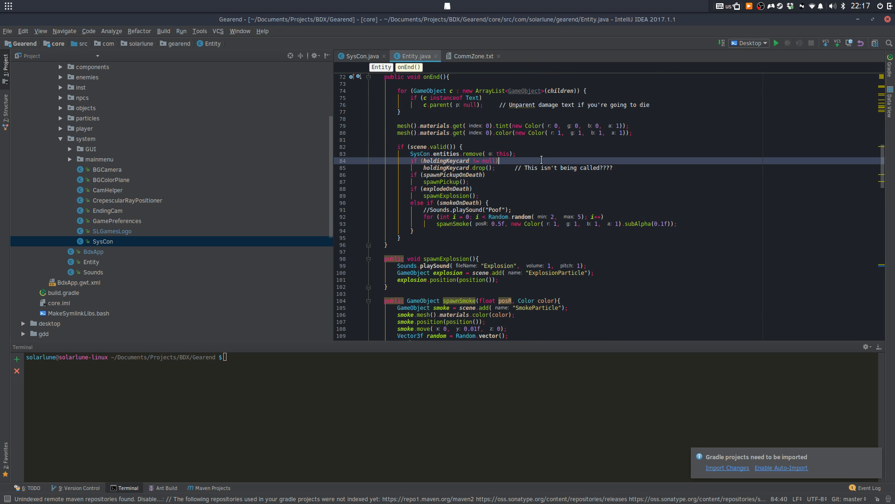
Find the dropFrequencyOutsideFrustum condition at the start of Entity's main() method
key("ctrl+f")
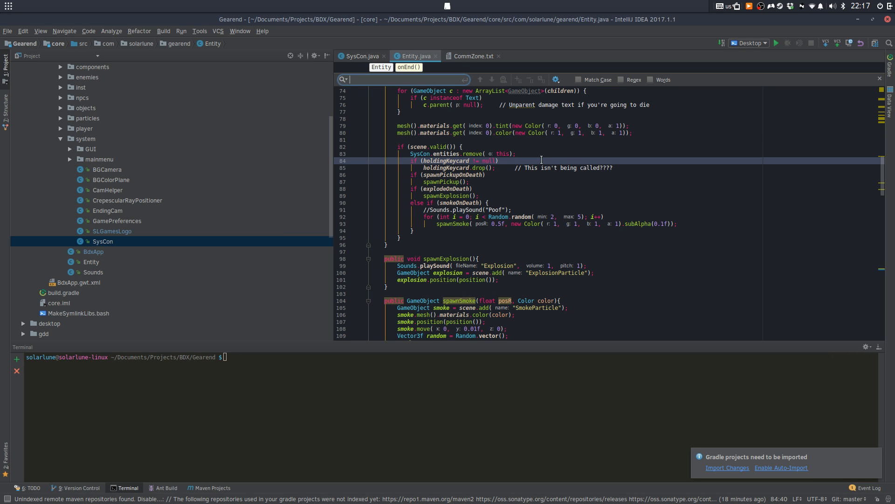
key("Escape")
scroll(513, 140, "down", 12)
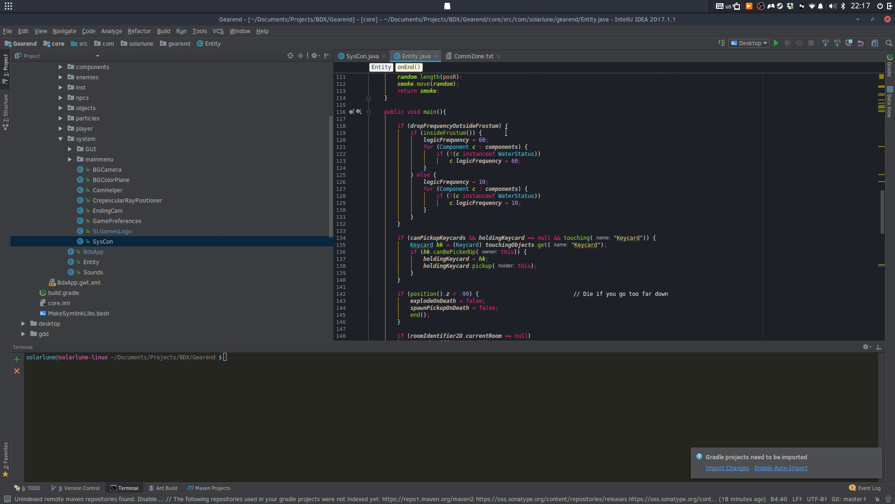
left_click(503, 126)
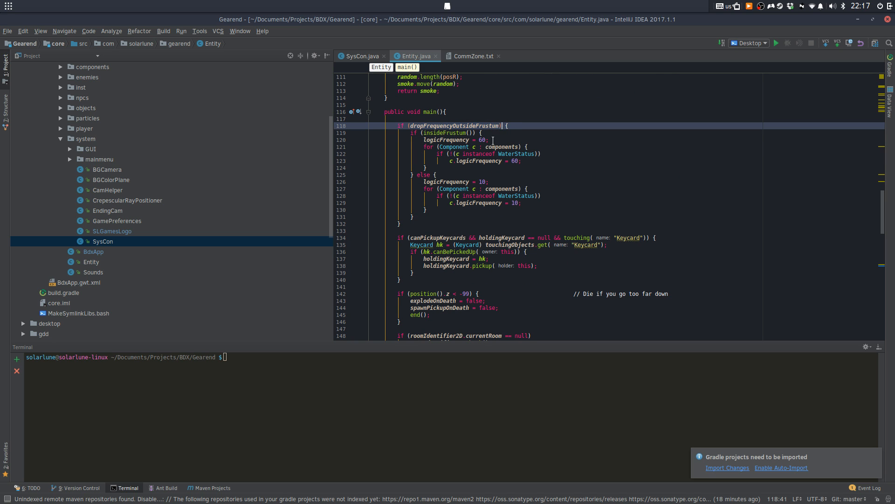
Open the NPC.java class by searching for its file name, and return to the insideFrustum() check in Entity.java
key("ctrl+shift+n")
type("npc")
key("Return")
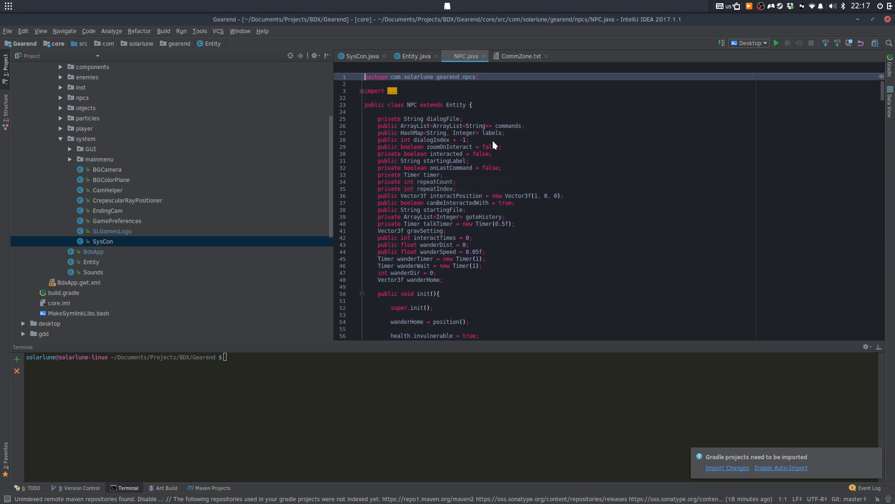
left_click(415, 56)
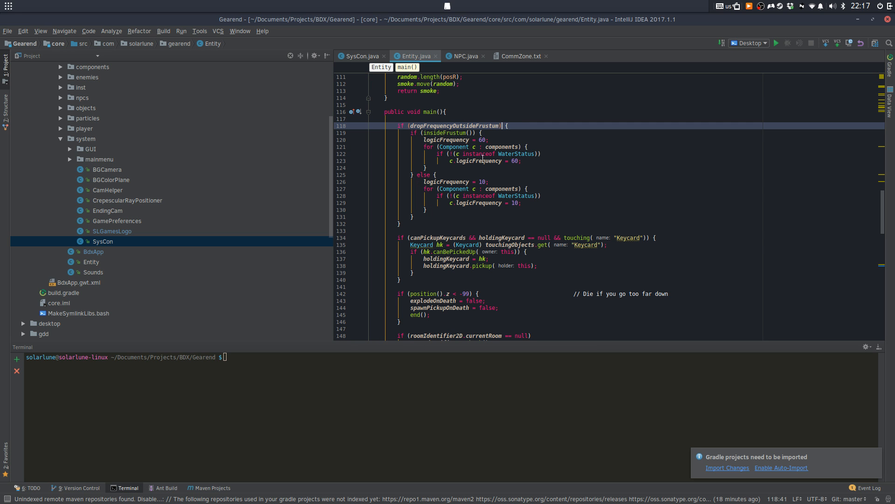
left_click(469, 133)
key("End")
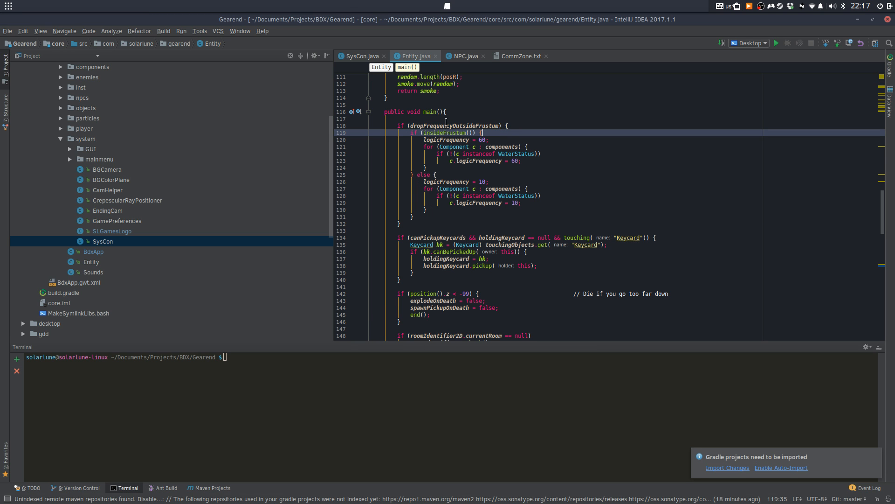
left_click(420, 490)
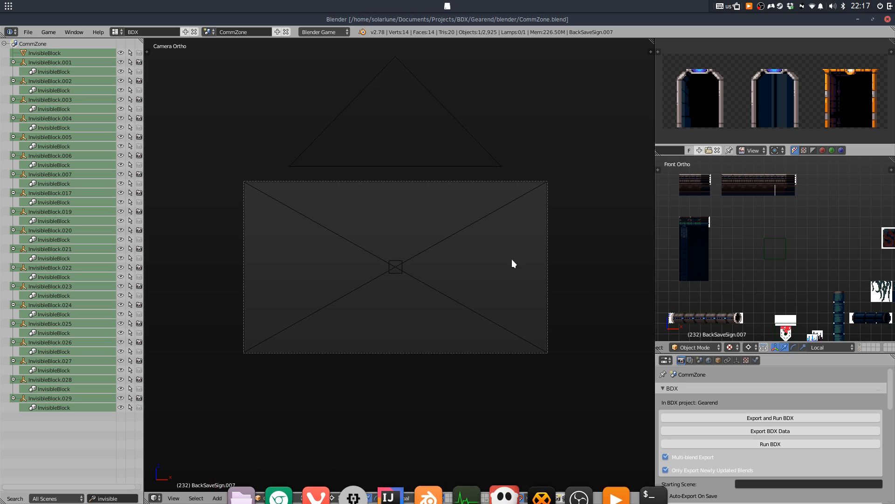
left_click(400, 491)
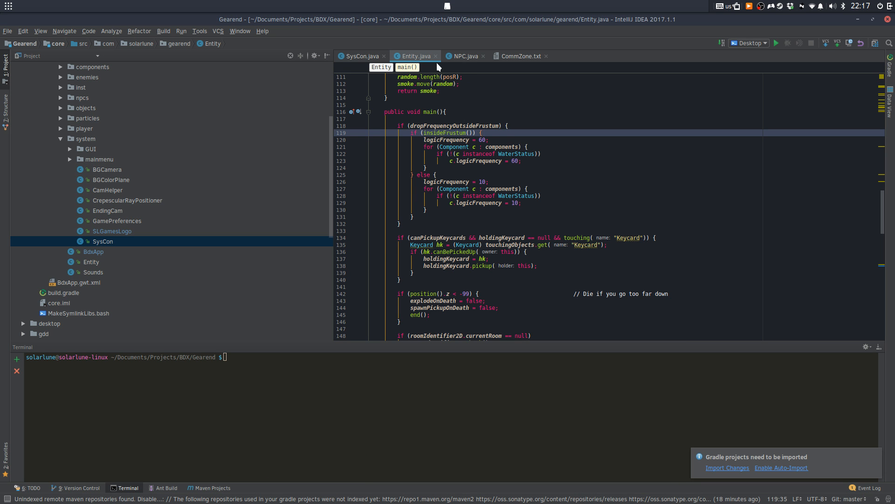
key("alt+Right")
key("alt+Left")
Examine the NPC class's fields and its init() method down to the dialogue file parsing
left_click(448, 56)
scroll(441, 121, "down", 10)
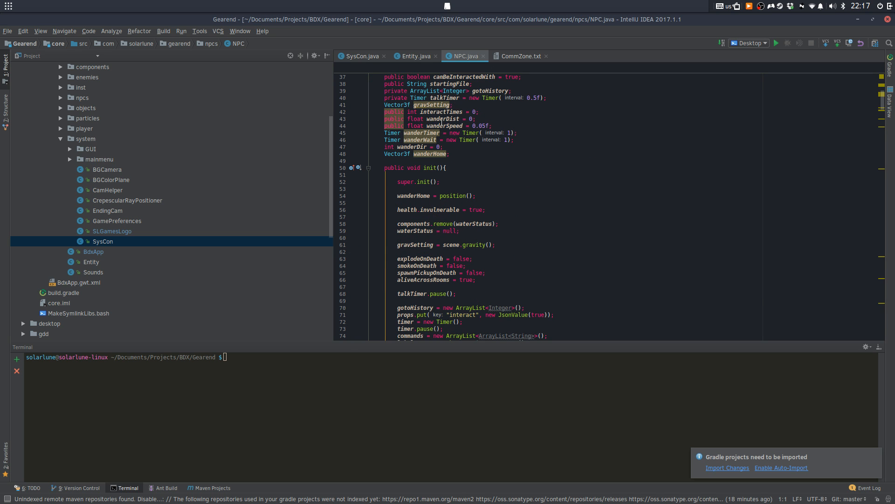
scroll(437, 126, "down", 5)
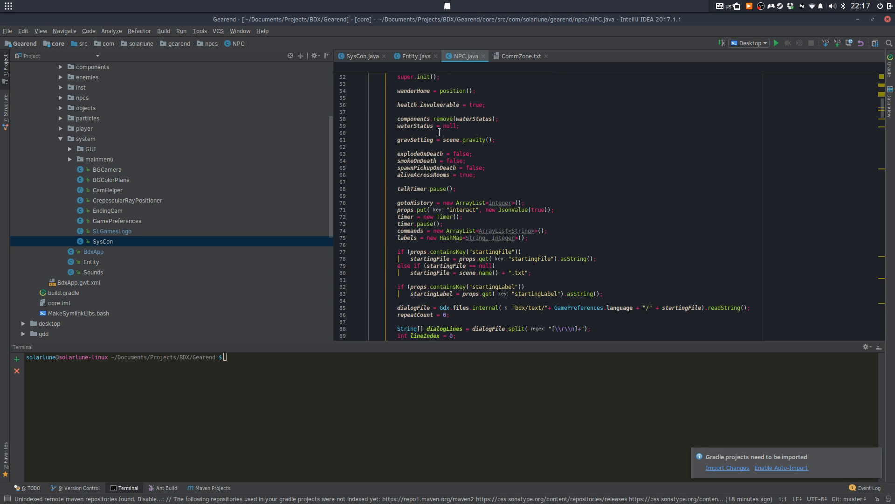
scroll(439, 132, "down", 4)
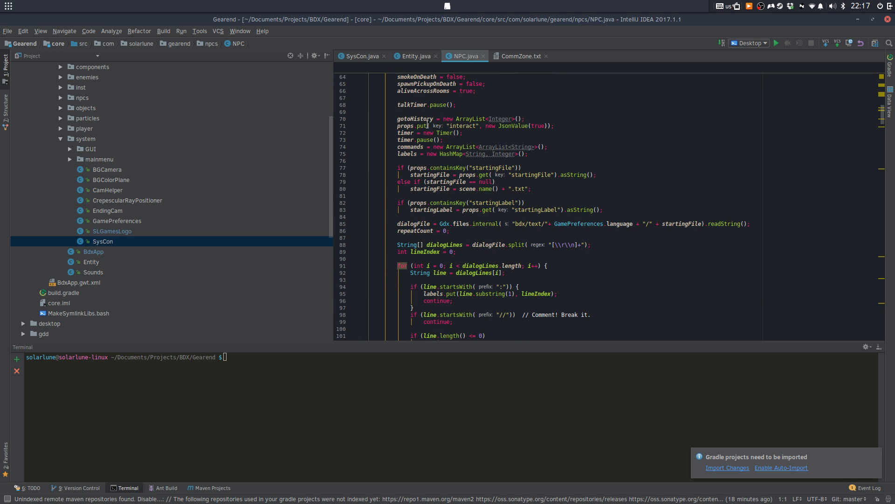
scroll(427, 124, "down", 2)
Extend the dropFrequencyOutsideFrustum condition in Entity's main() with && !(self instanceof NPC)
left_click(399, 55)
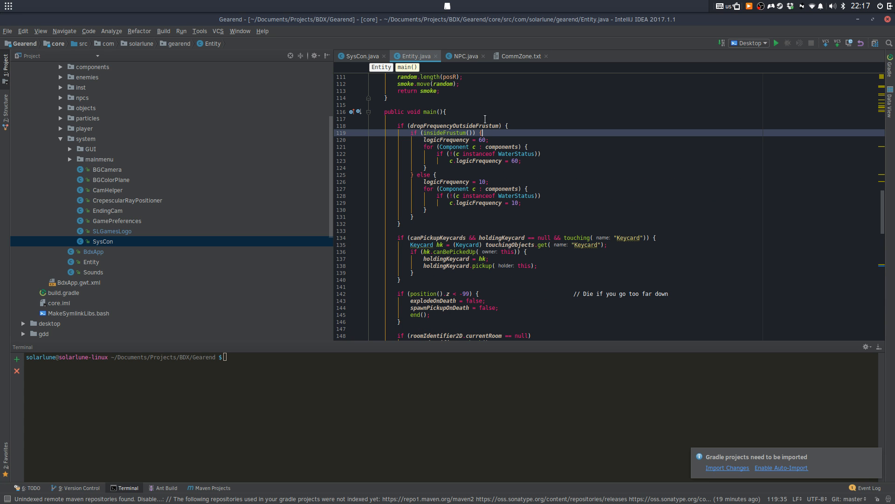
left_click(411, 125)
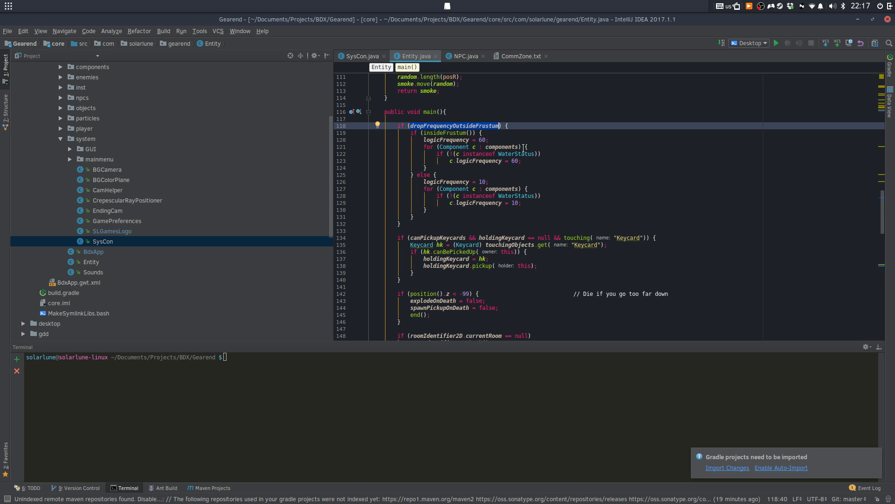
type("\"")
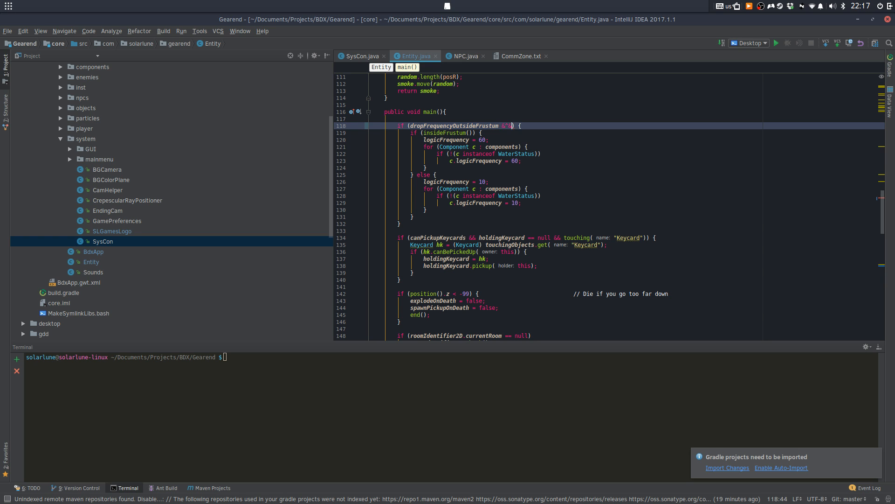
type("(")
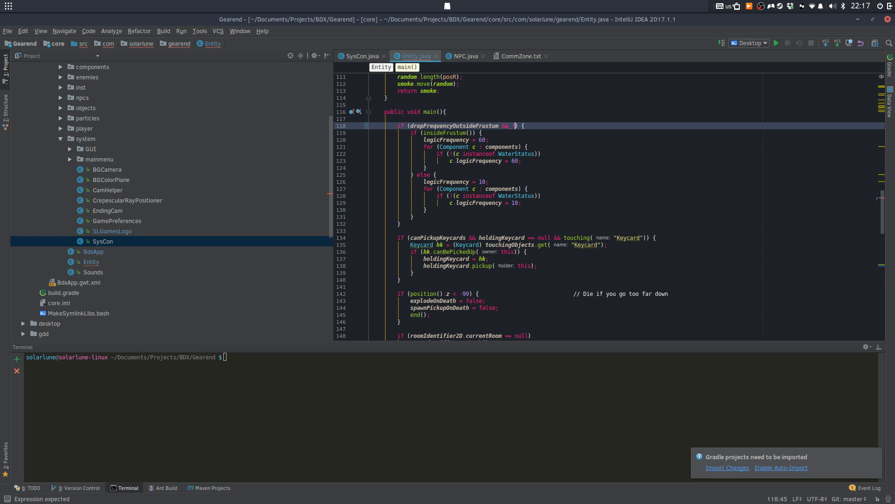
key("BackSpace")
type("!(self instance")
key("Return")
type("NPC")
left_click(570, 125)
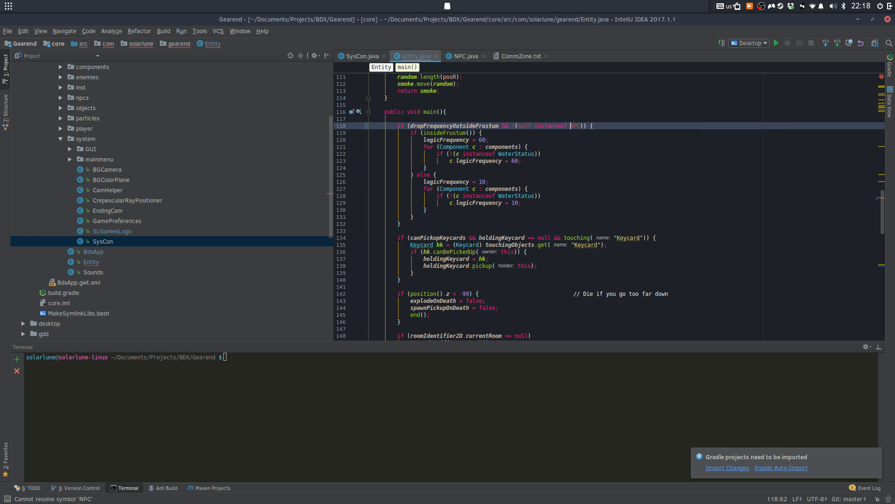
Replace self with this in the instanceof check and import the NPC class
key("BackSpace")
key("BackSpace")
key("BackSpace")
key("BackSpace")
key("BackSpace")
type("this")
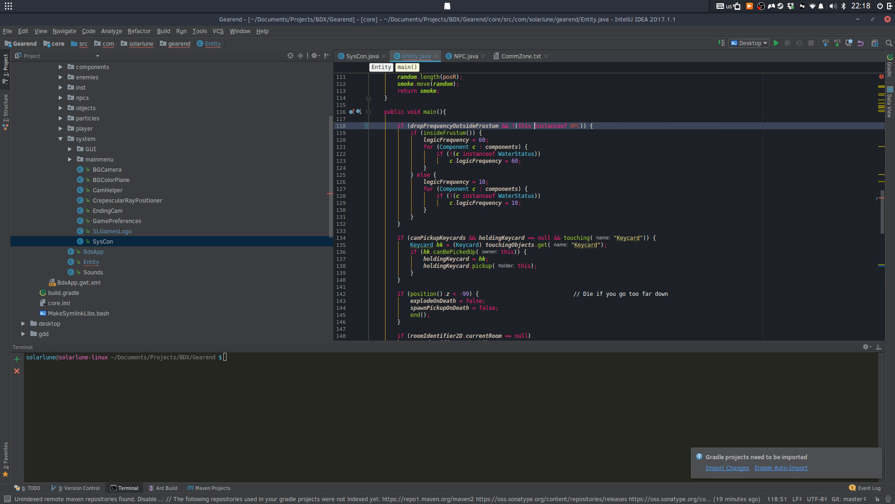
key("alt+Return")
key("Return")
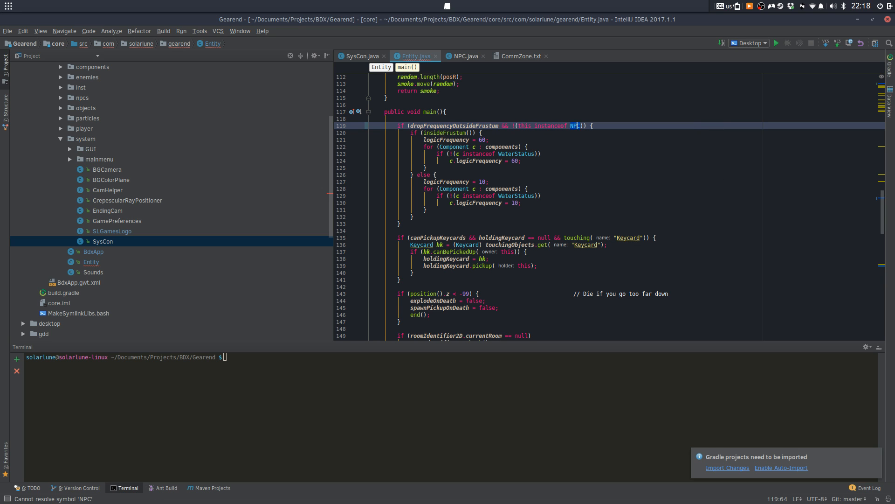
Append && SysCon.viewedRoom to the condition after the NPC instanceof check
type("&&")
key("BackSpace")
key("BackSpace")
key("BackSpace")
key("BackSpace")
type(") \"\"")
type("&& in")
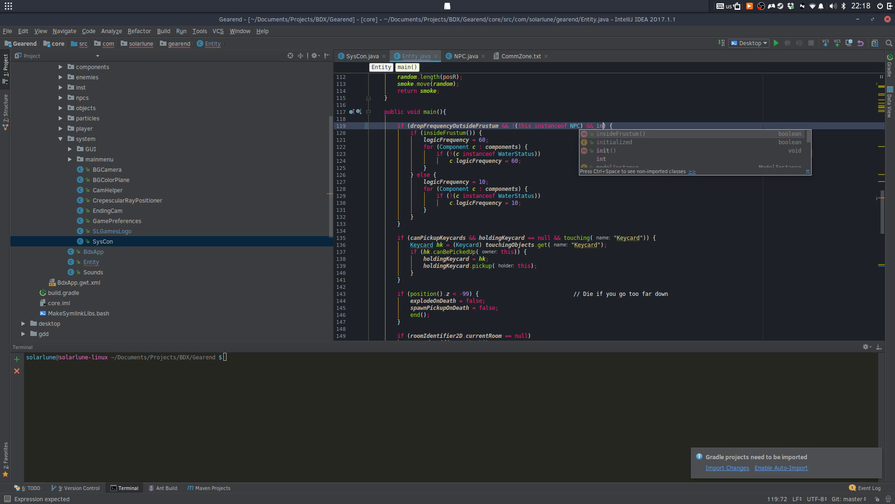
key("Escape")
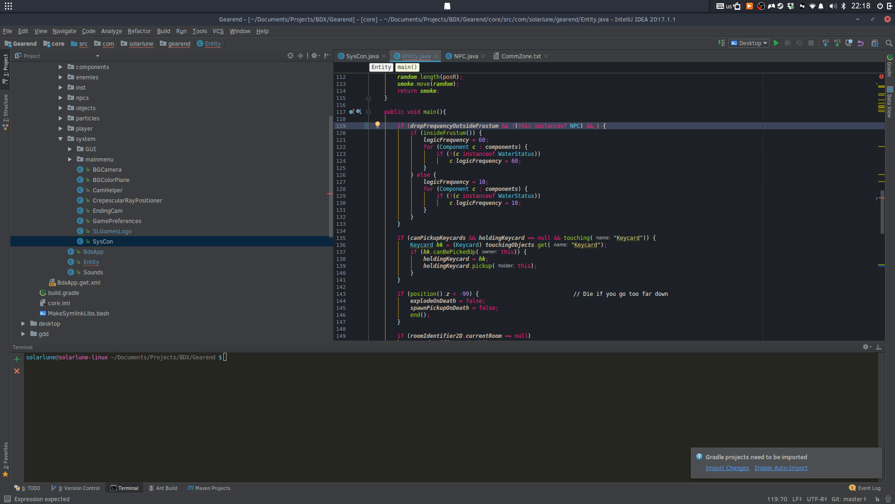
type("c")
key("Escape")
key("ctrl+space")
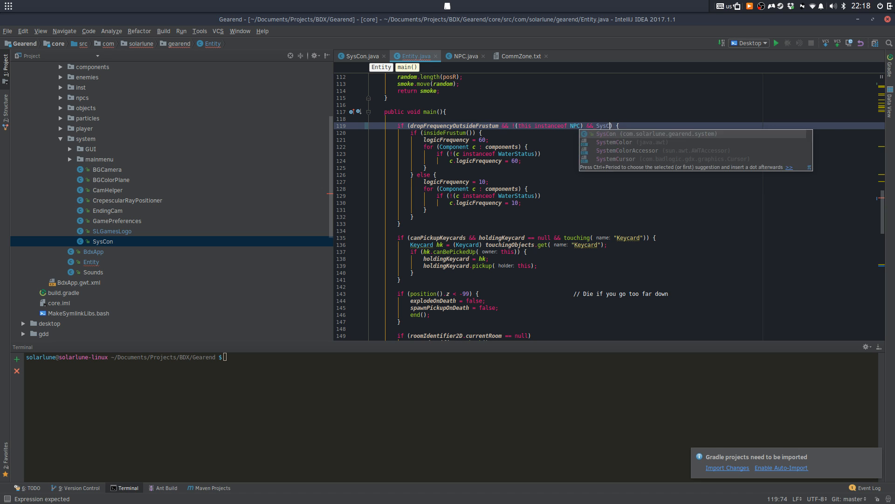
type(".vi")
key("Return")
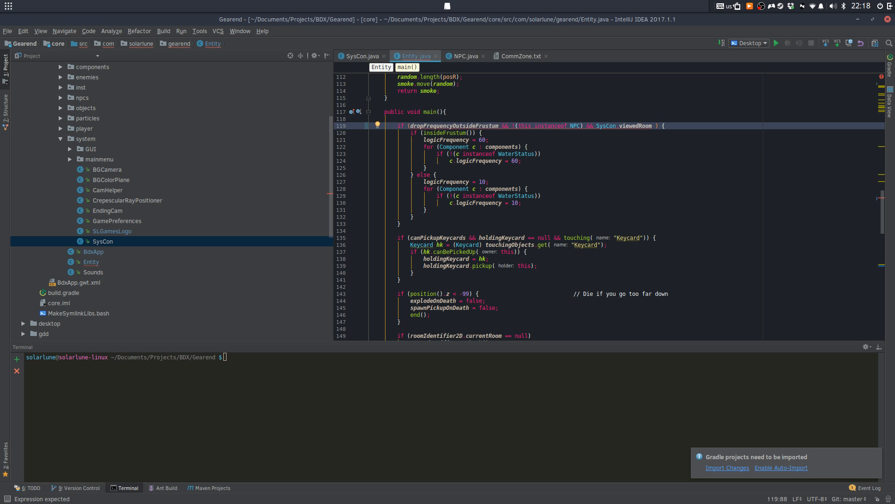
Complete the condition by comparing SysCon.viewedRoom with == roomIdentifier2D.currentRoom
type("!=")
key("BackSpace")
key("BackSpace")
key("BackSpace")
type("== roomIdentifier2D.currentRoom")
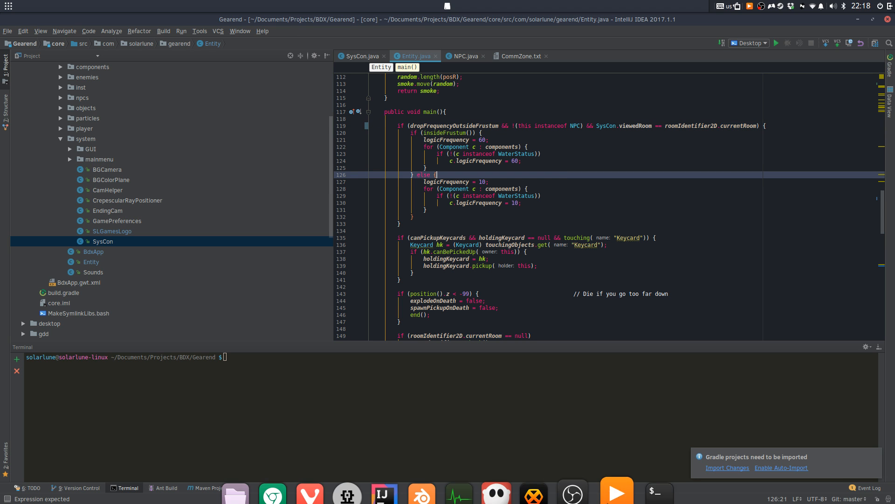
Switch to Blender, run the game in a maximized window, and move the character leftward from the entrance door to the save sign
left_click(440, 497)
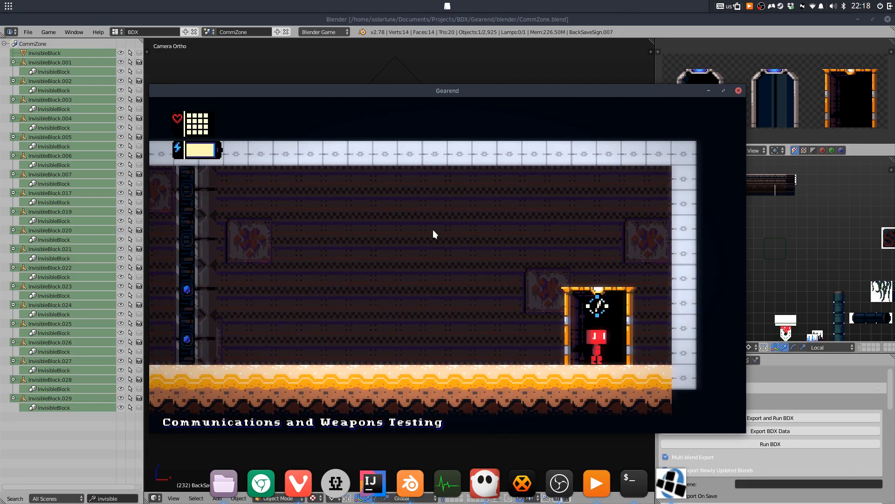
double_click(412, 90)
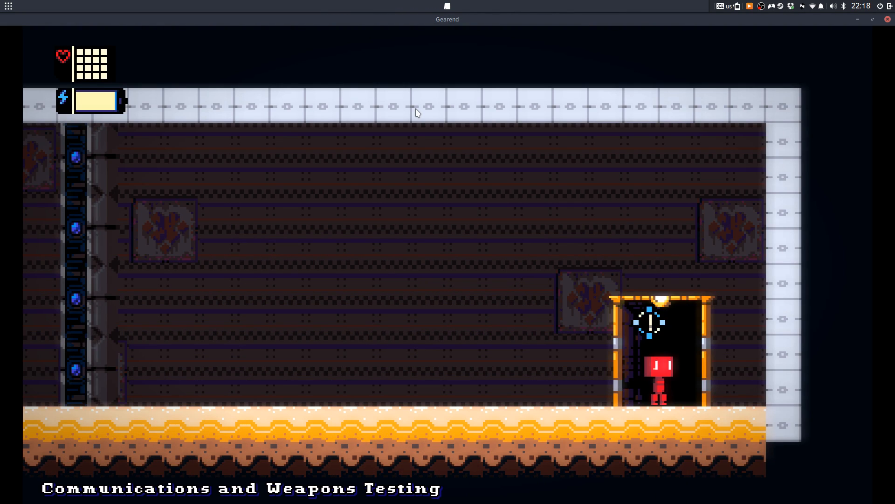
key("Left")
key("Left")
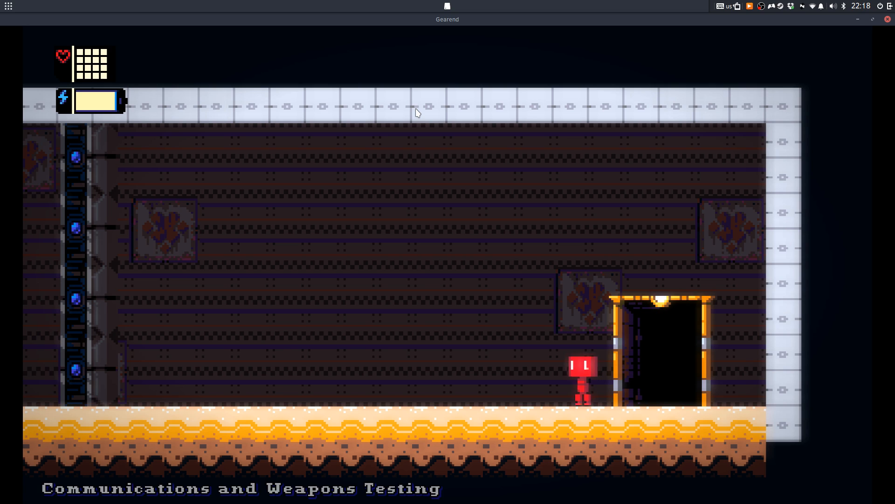
key("Left")
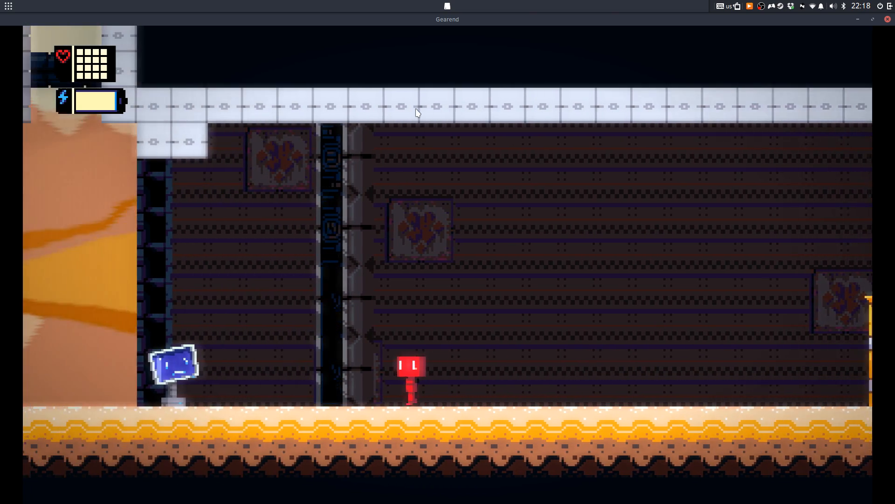
key("Left")
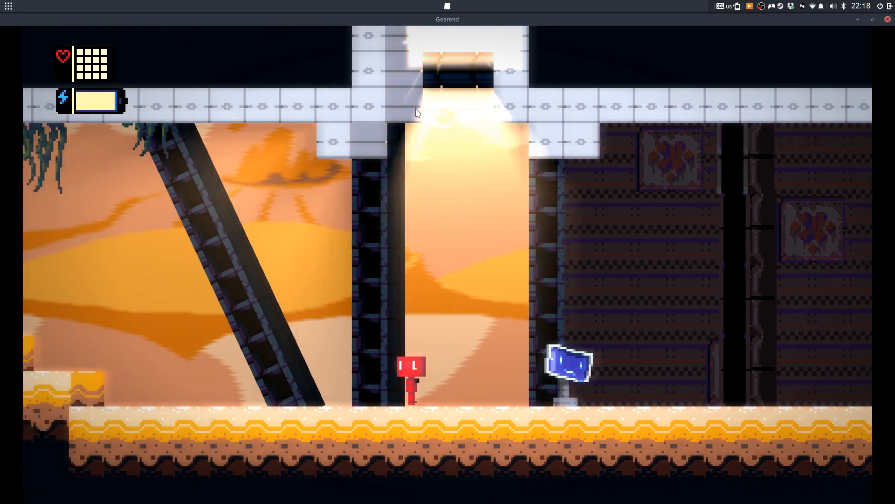
key("Left")
key("space")
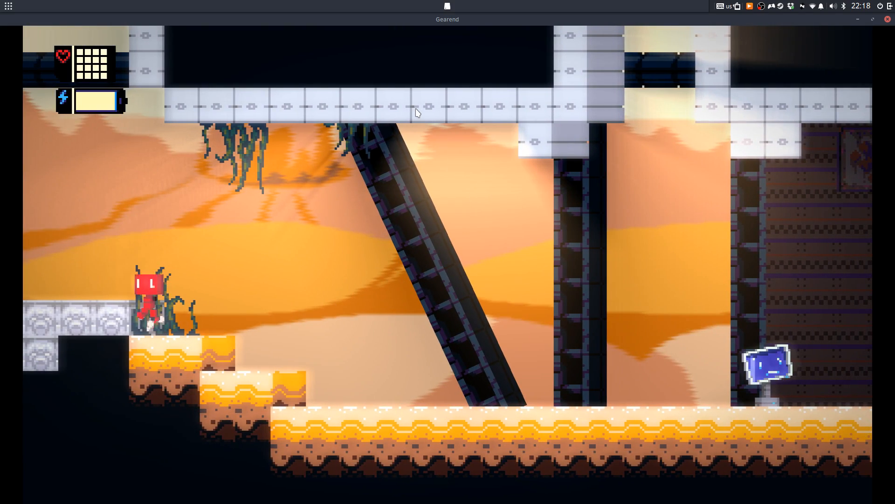
key("Left")
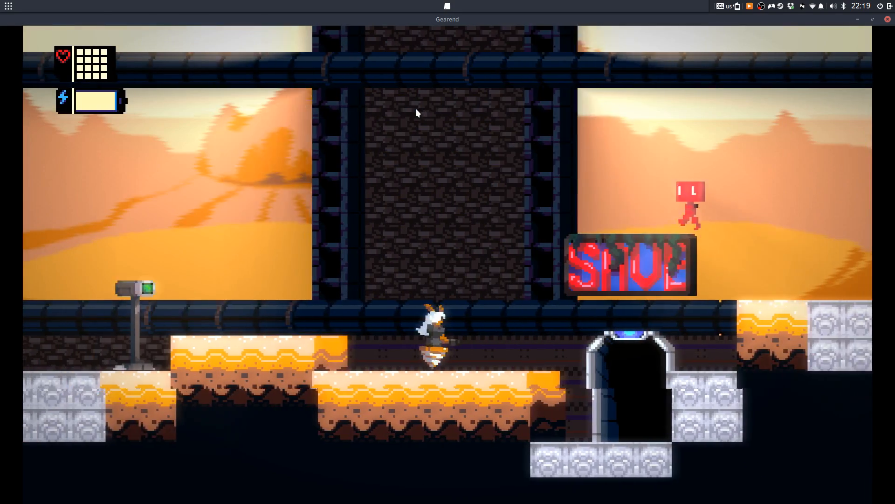
Run the character leftward from the save sign, jumping past the bee enemy and the first camera turret
key("Left")
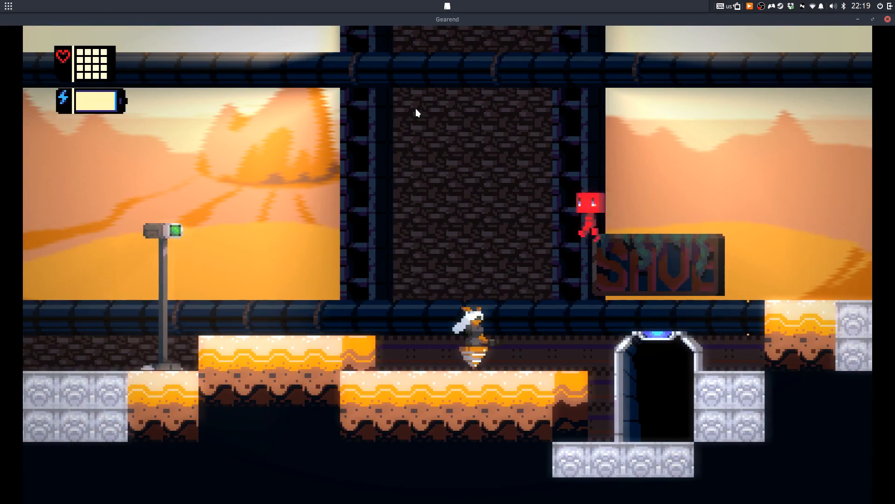
key("Left")
key("space")
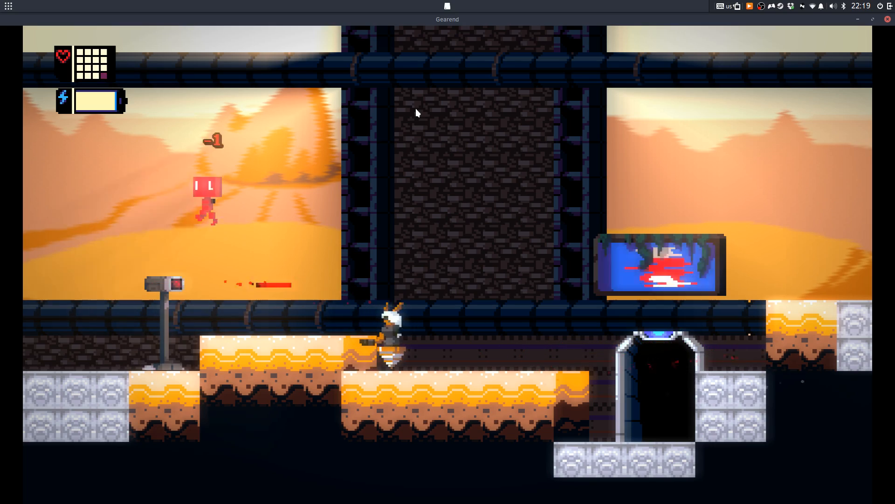
key("Left")
key("space")
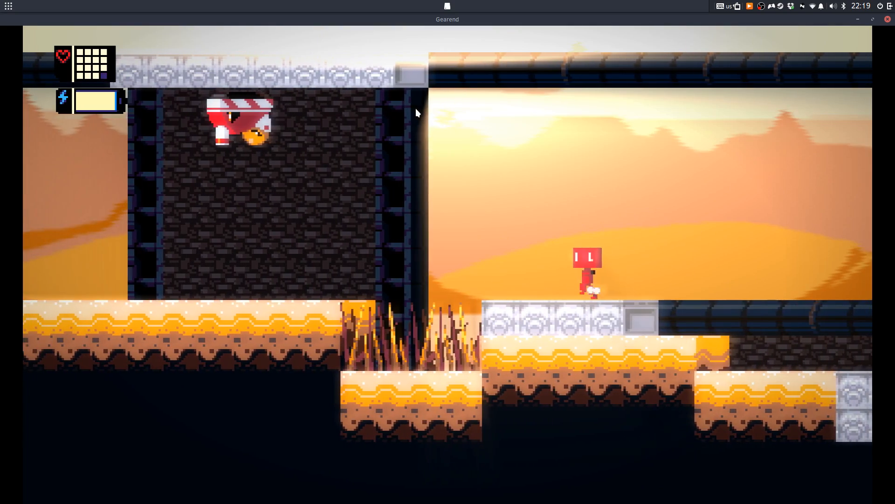
Jump the thorn pit and keep running leftward past the red-striped turret and the camera turret toward the coins
key("Left")
key("space")
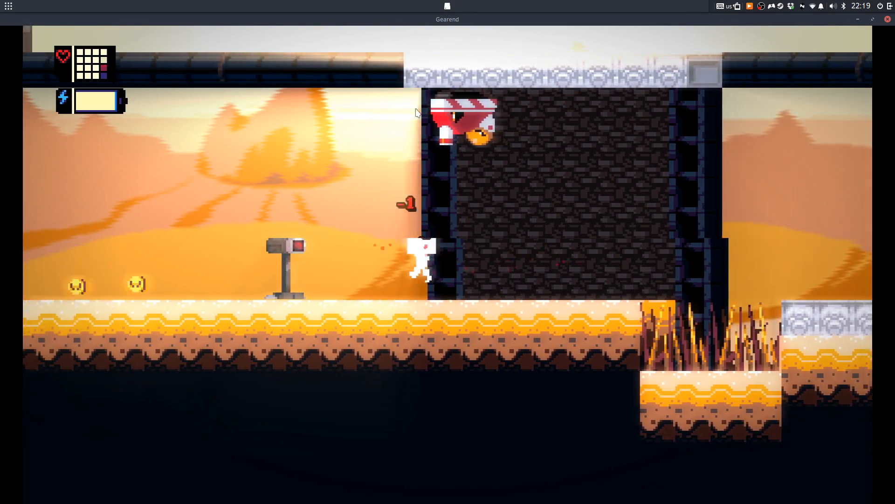
key("Left")
key("space")
key("space")
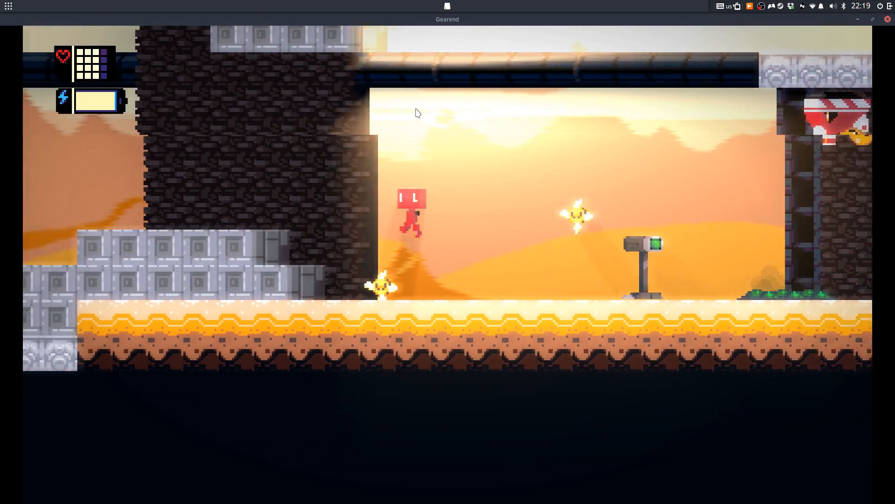
Cross the stone steps leftward and enter the brick tower, stopping at the blue monitor character
key("Left")
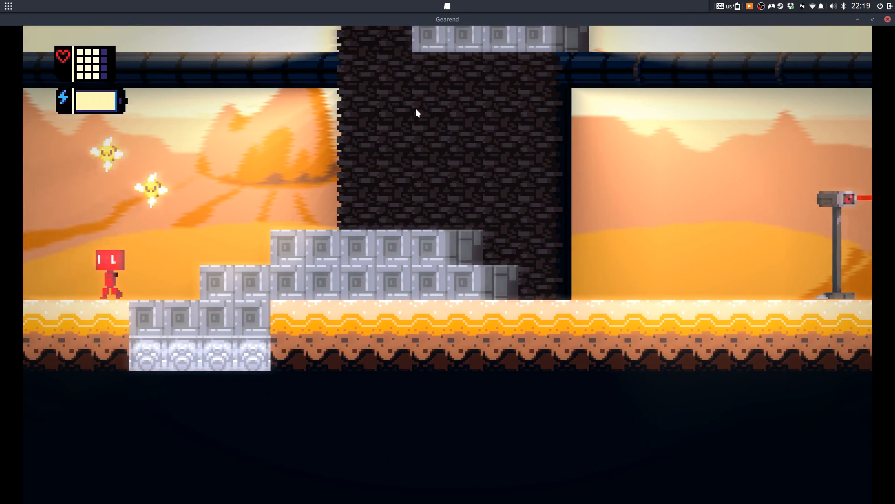
key("Left")
key("space")
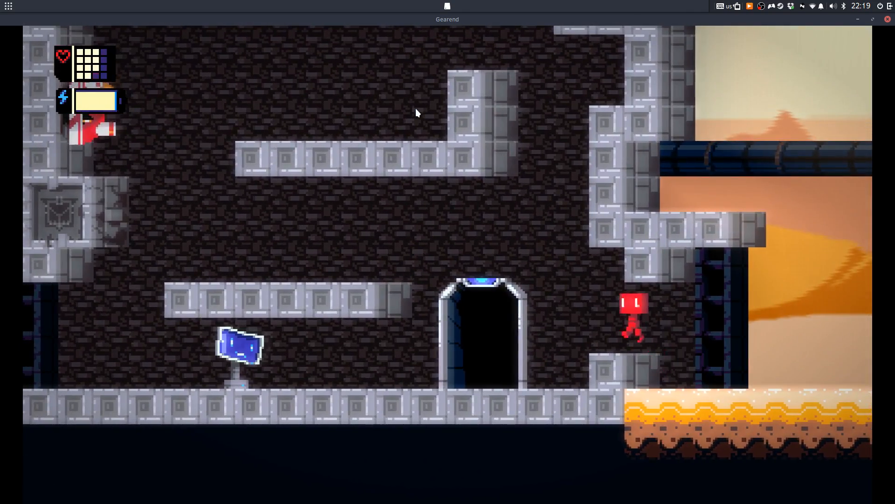
key("Left")
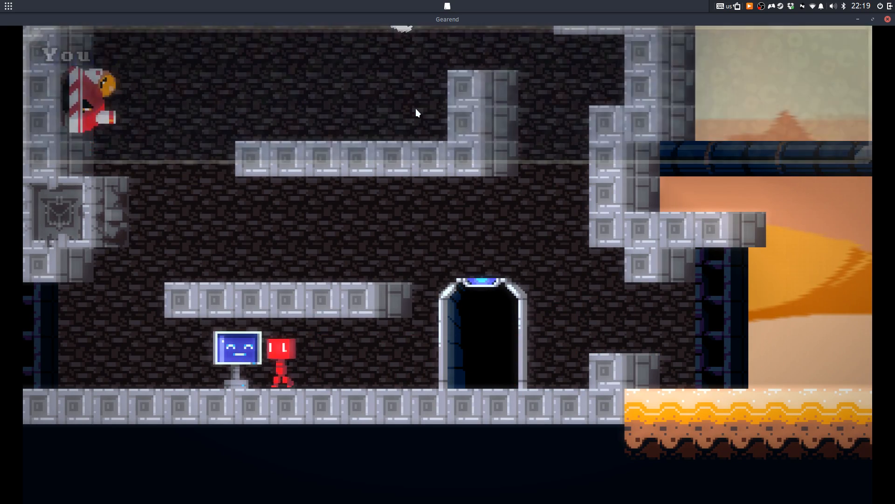
Talk to the monitor character and advance through its dialogue to the end
key("space")
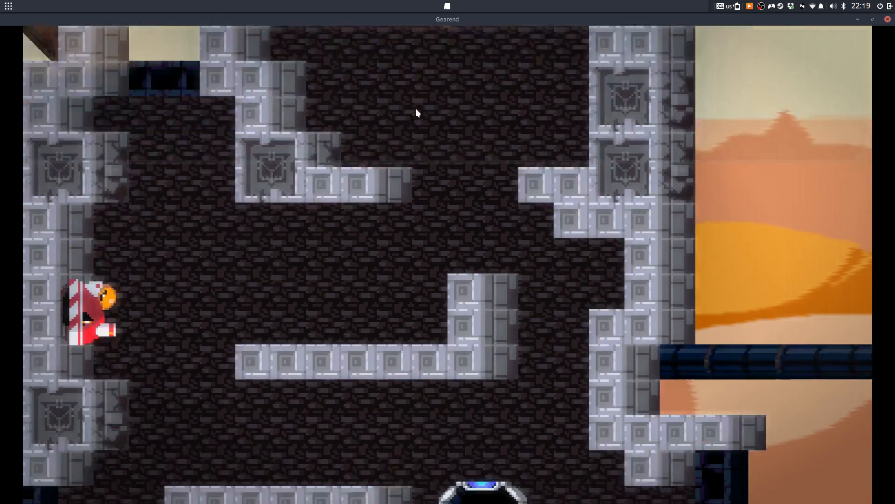
key("space")
key("space")
key("space")
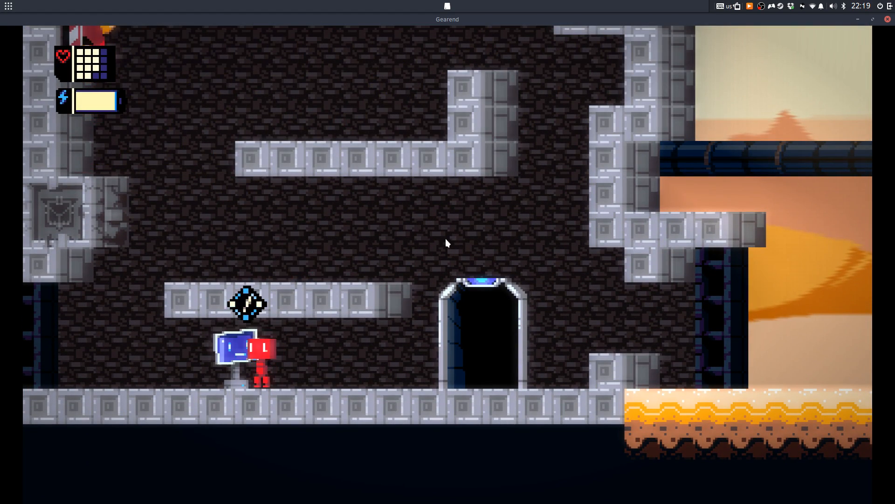
Enter the tower's doorway, look around the small room behind it, and return to the tower
key("Right")
key("Up")
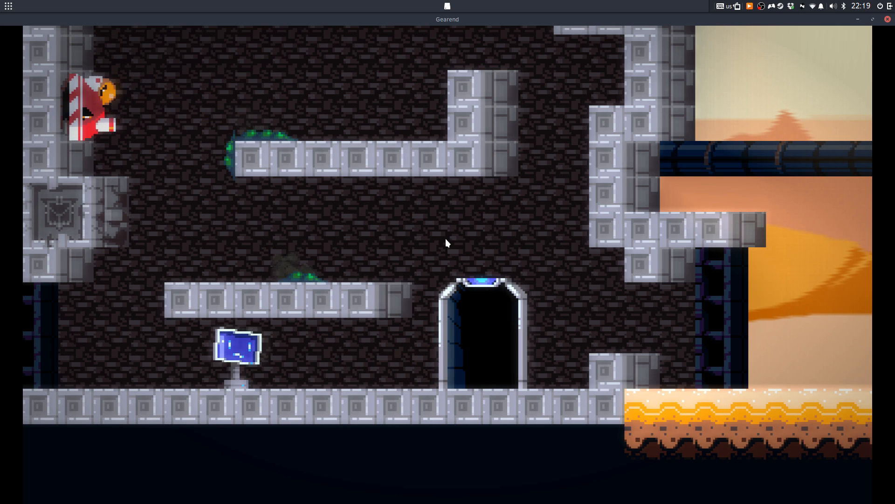
key("Left")
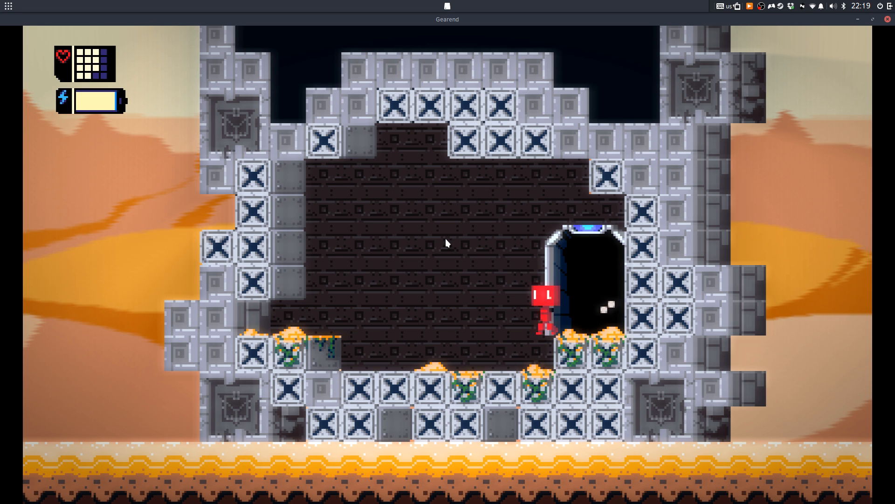
key("Left")
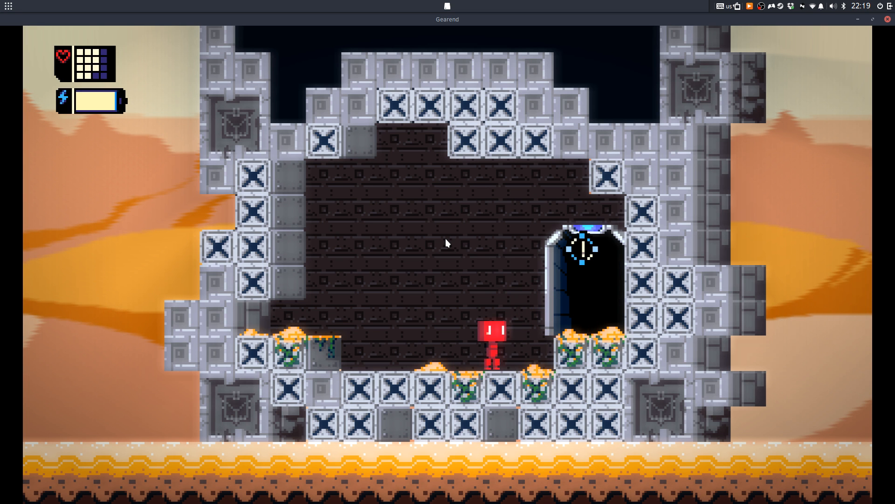
key("Up")
key("Left")
Explore outside the tower's far side past the fallen girders, and come back onto the ledge above the monitor
key("z")
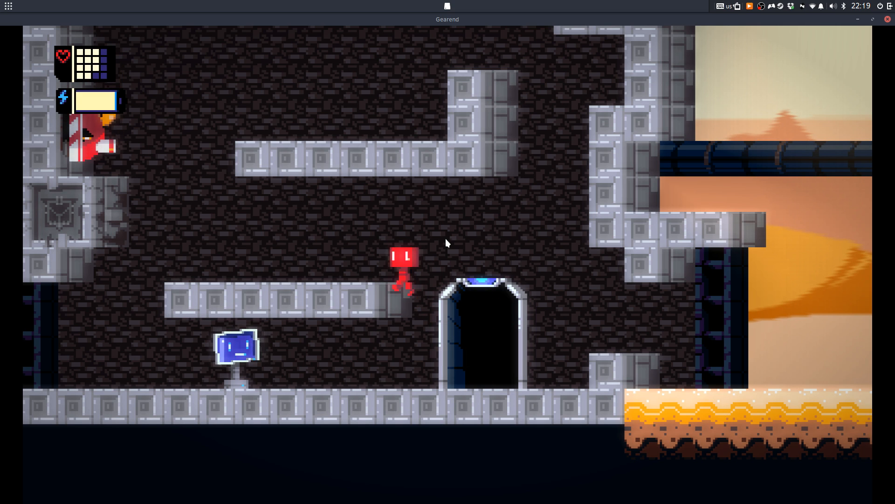
key("Left")
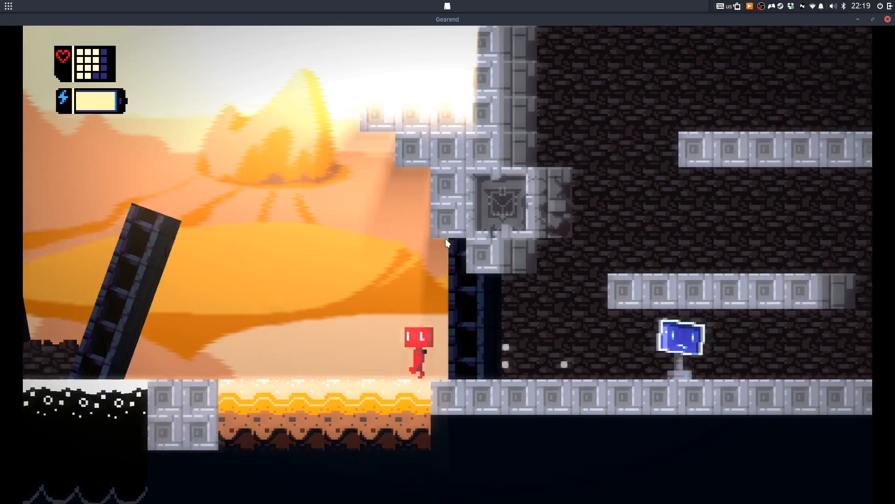
key("Right")
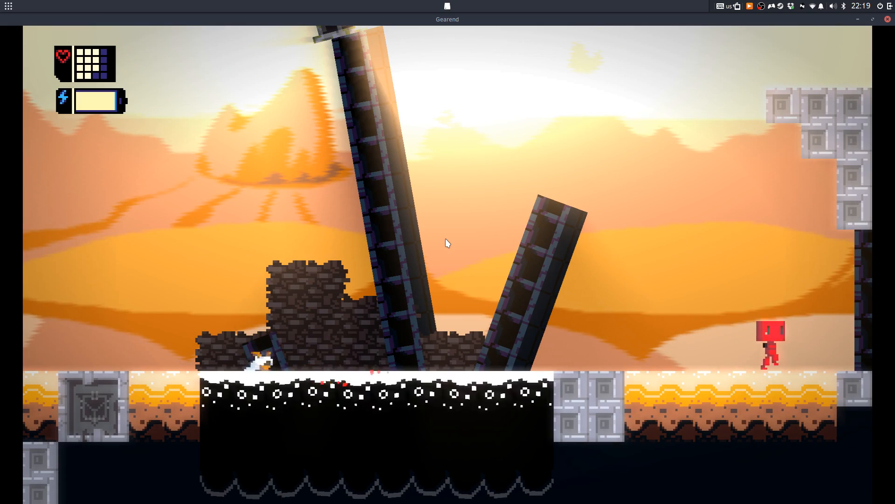
key("Right")
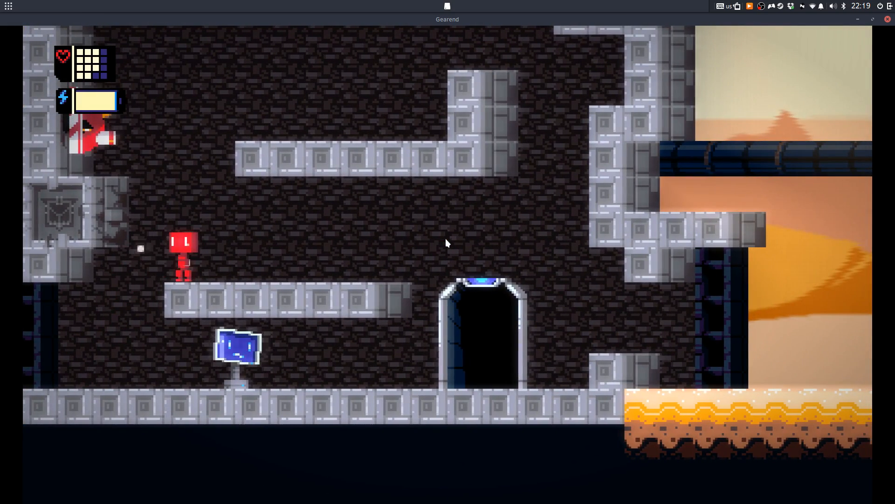
Climb the tower's lower ledges past the wall turret up to the stone ledge beneath the yellow platform
key("space")
key("Left")
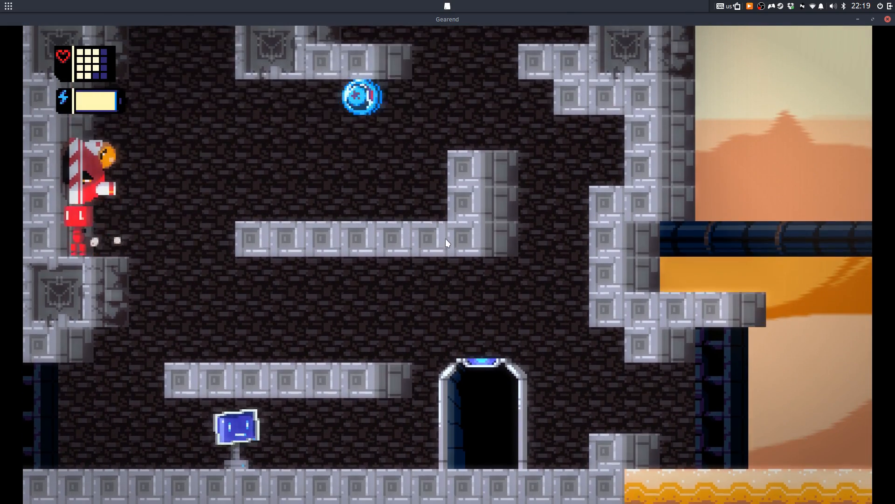
key("Right")
key("Right")
key("space")
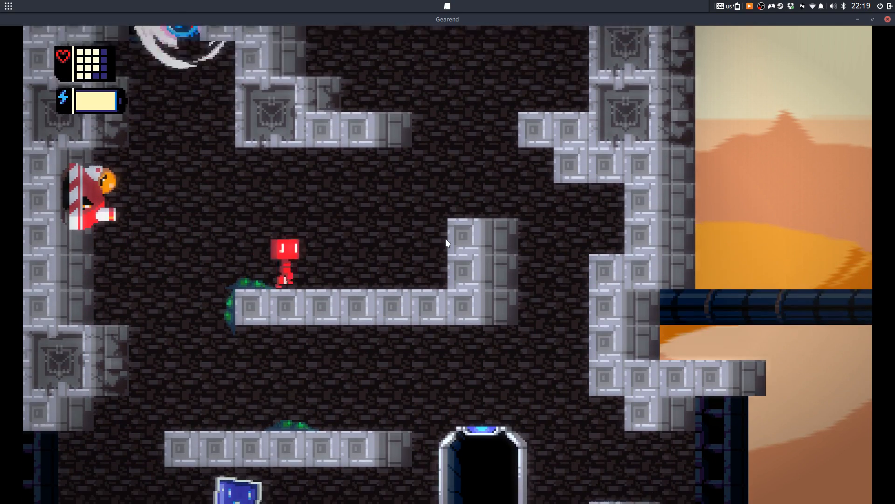
key("space")
key("space")
key("Right")
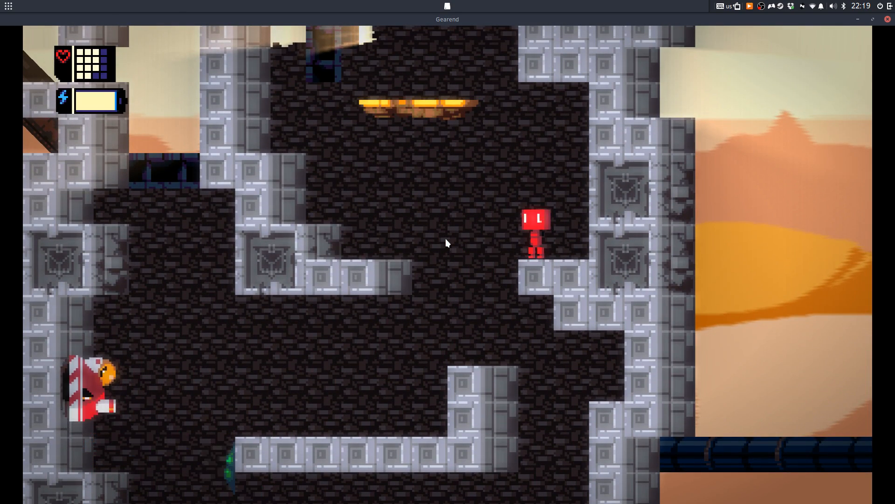
Avoid the spinning blue enemy and jump across to the block beside the yellow platform
key("Left")
key("space")
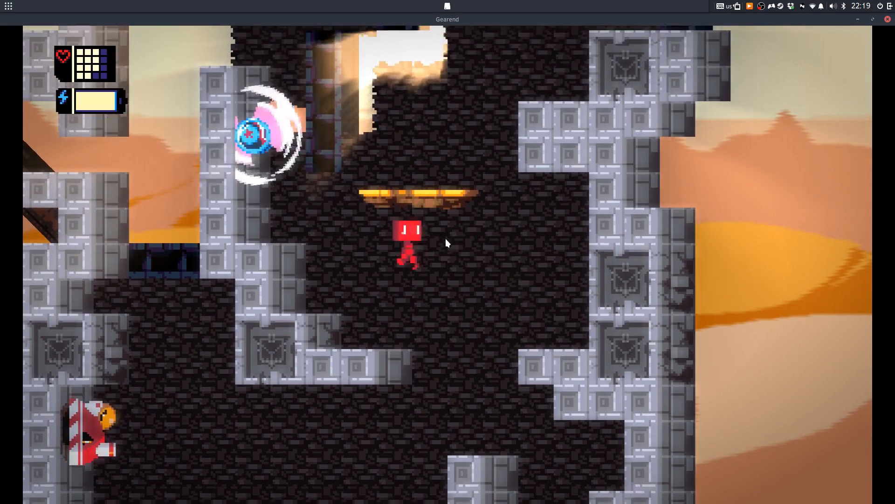
key("Right")
key("space")
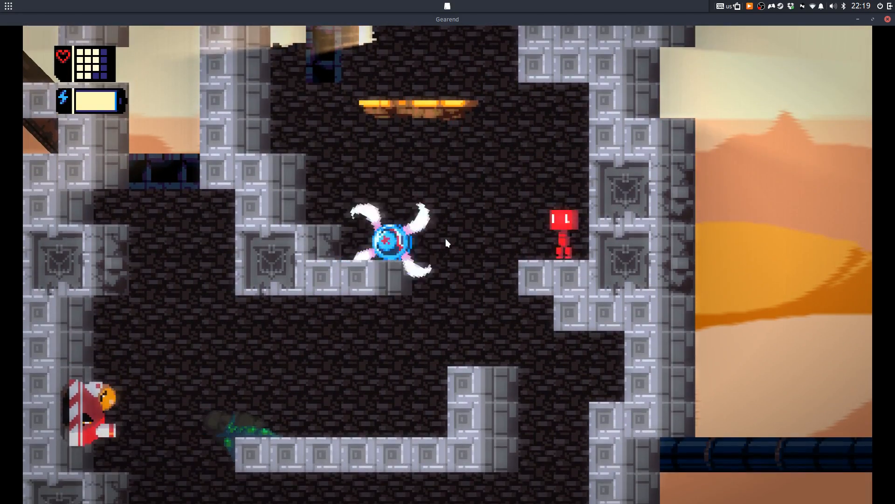
key("Left")
key("space")
key("Left")
key("space")
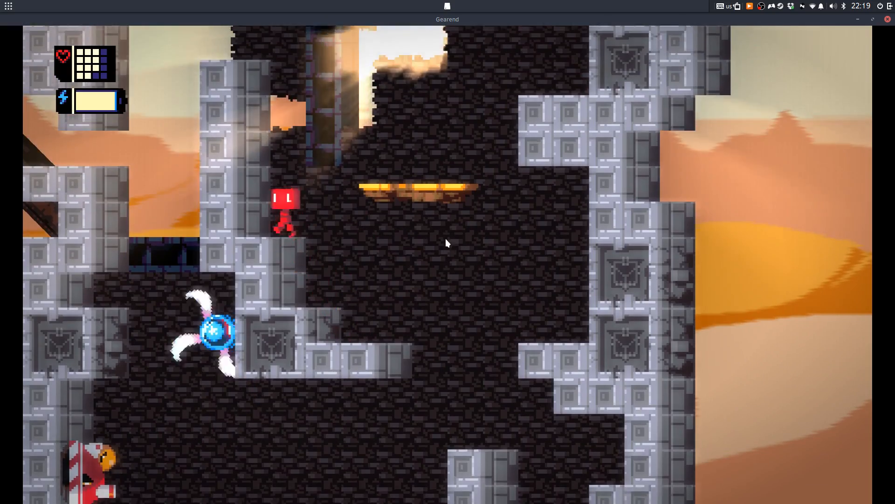
Climb over the yellow platforms to the tower's upper ledges and go rightward into the corridor with the bee enemy
key("Right")
key("space")
key("space")
key("Right")
key("space")
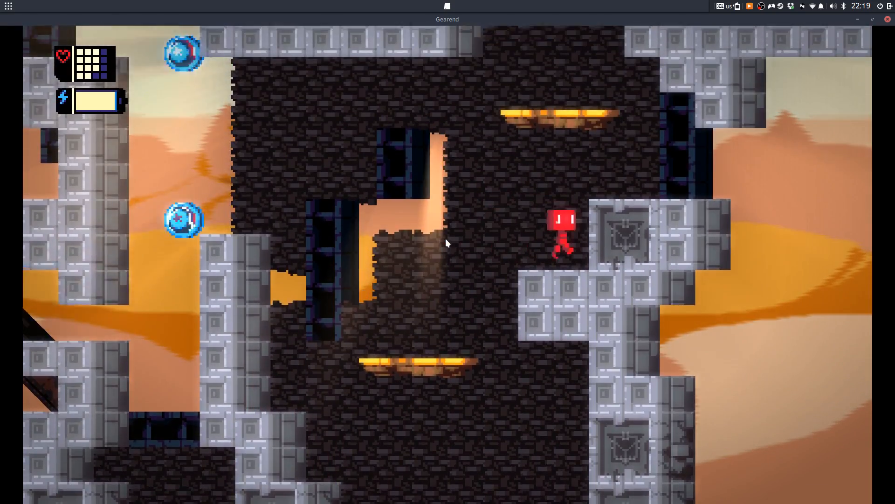
key("space")
key("Right")
key("space")
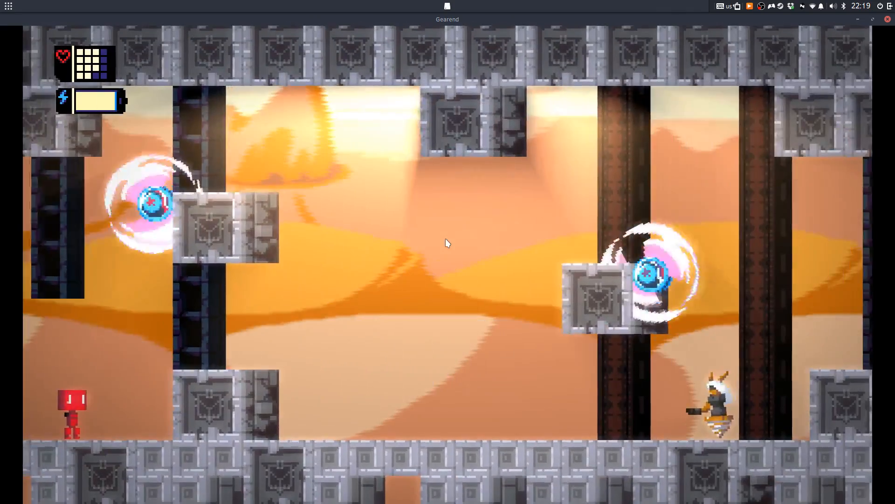
Jump over the corridor's first stone block toward the bee enemy, and retreat behind the block from its shots
key("Right")
key("space")
key("space")
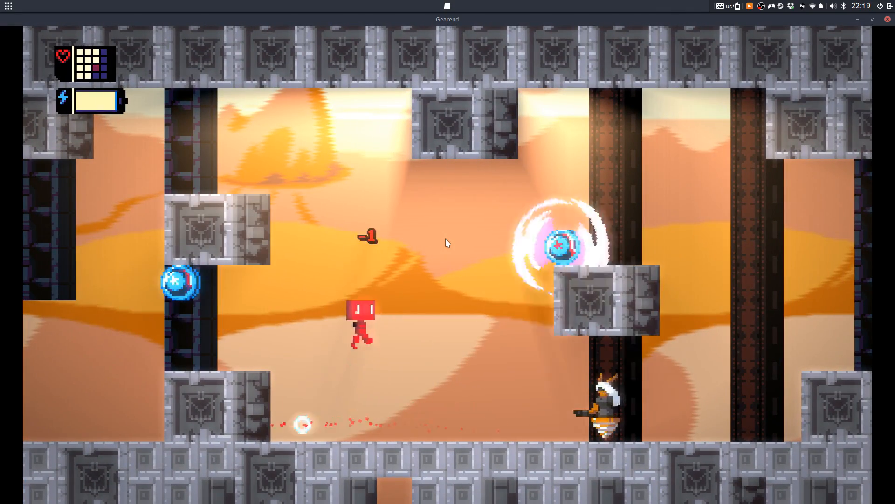
key("Left")
key("space")
key("Left")
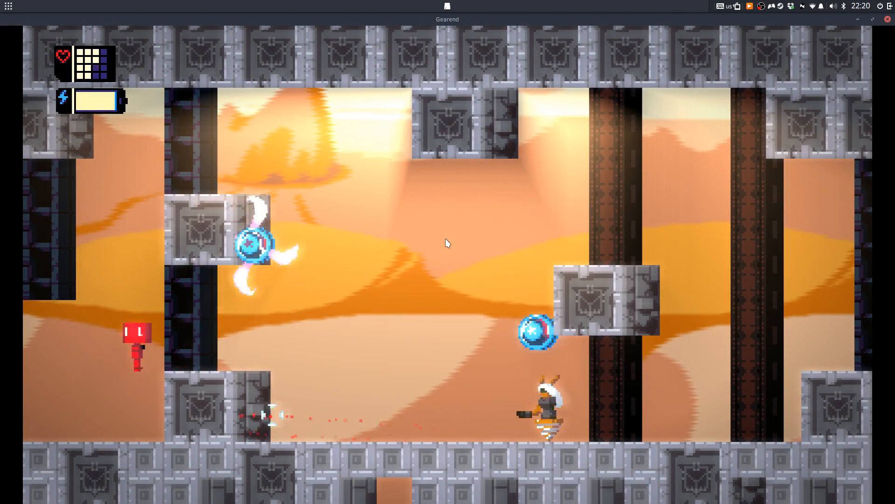
Return focus to the game and dismiss the rewind dialogue to restart from the tower
mouse_move(336, 480)
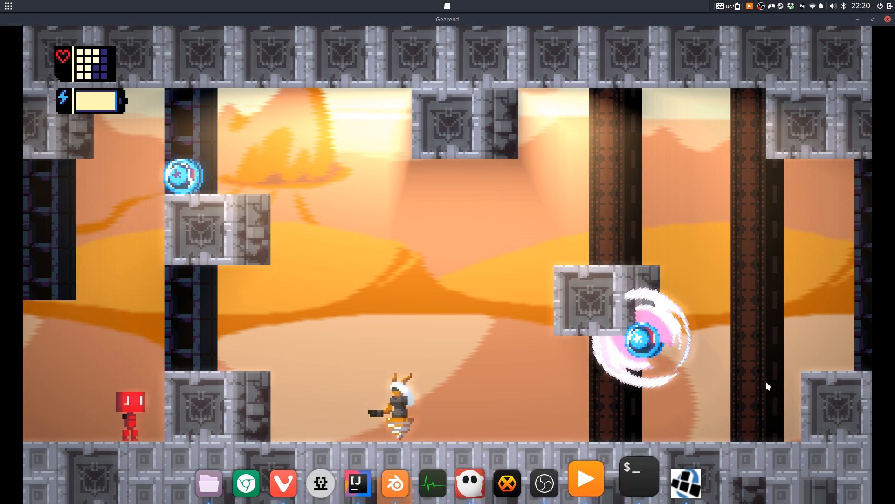
mouse_move(448, 498)
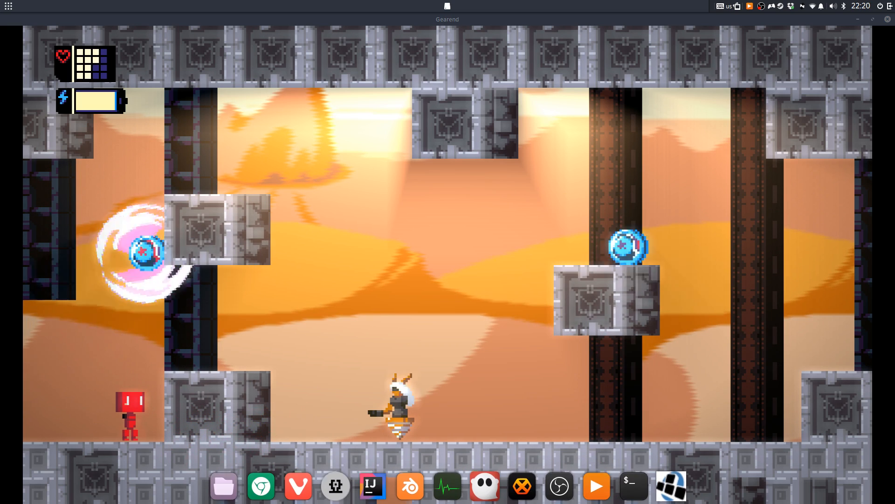
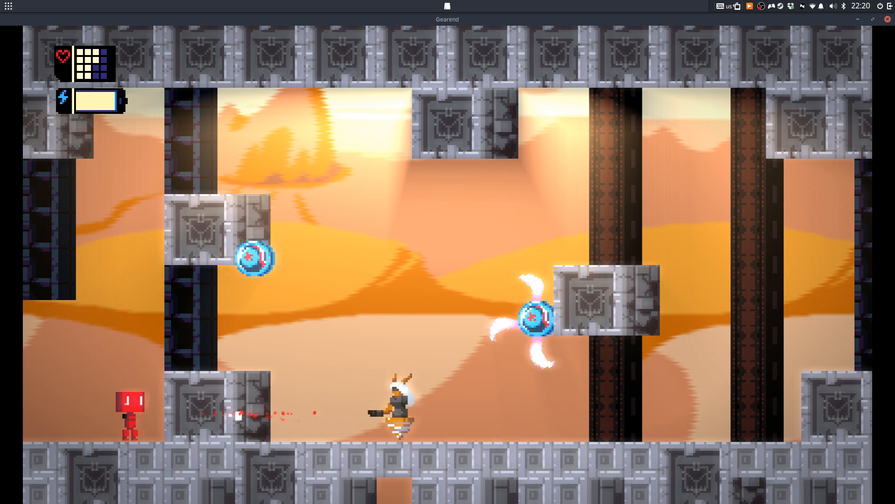
left_click(475, 239)
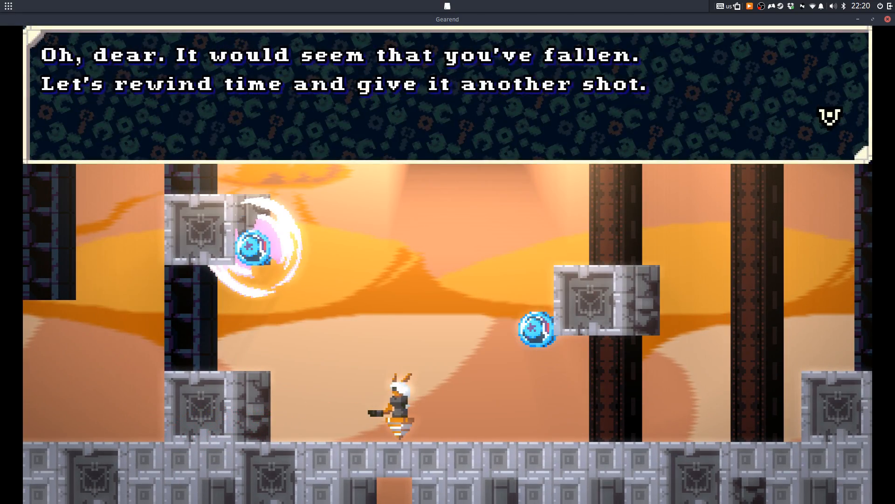
key("z")
Walk leftward from the doorway to the monitor character, talk to it and go through its dialogue
key("Right")
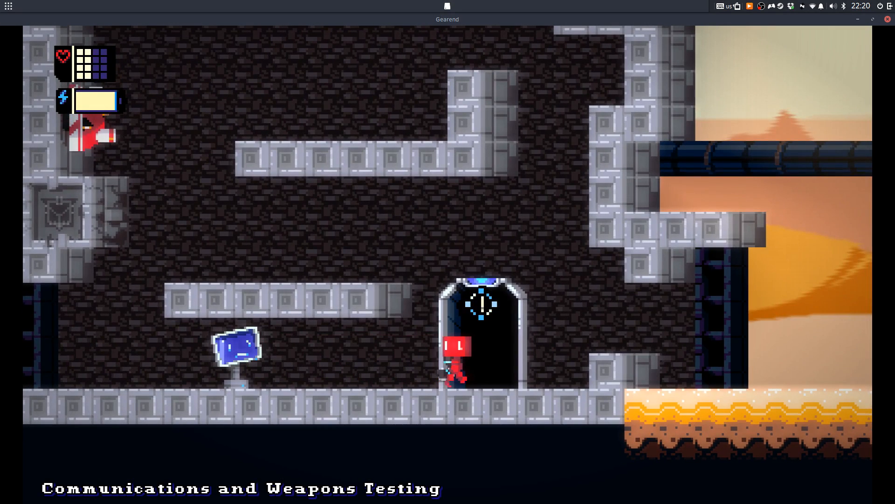
key("Left")
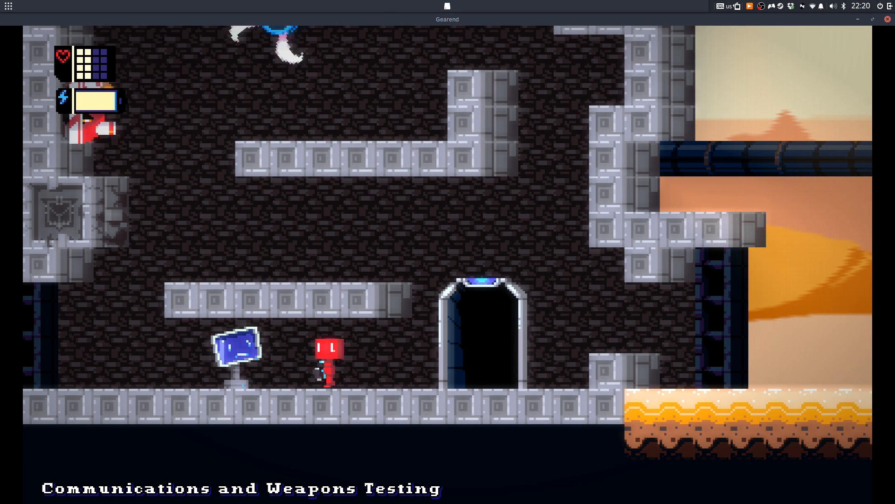
key("Up")
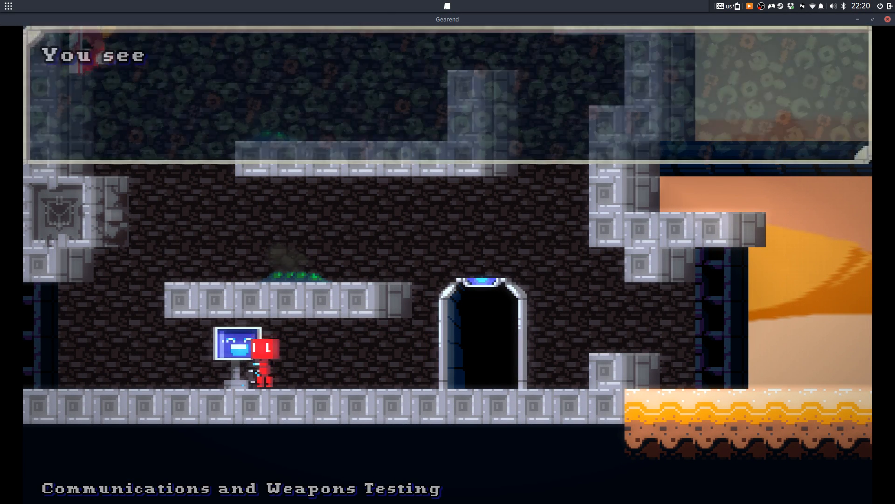
key("z")
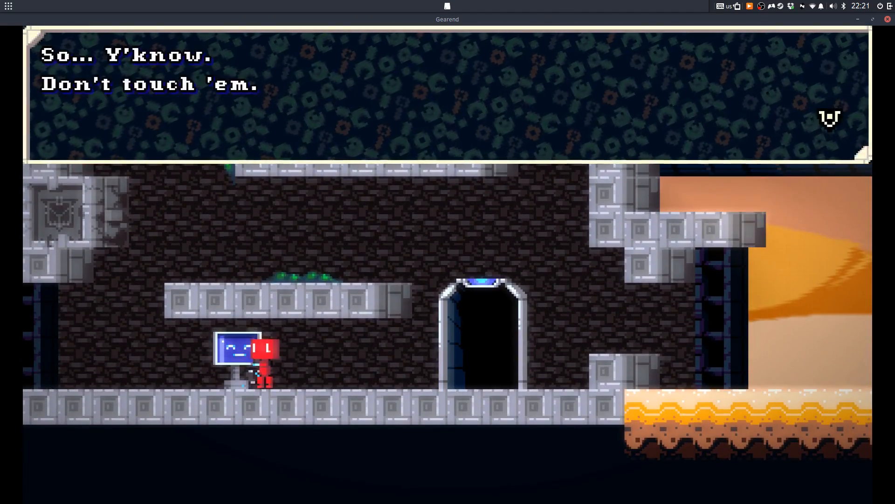
key("z")
key("z")
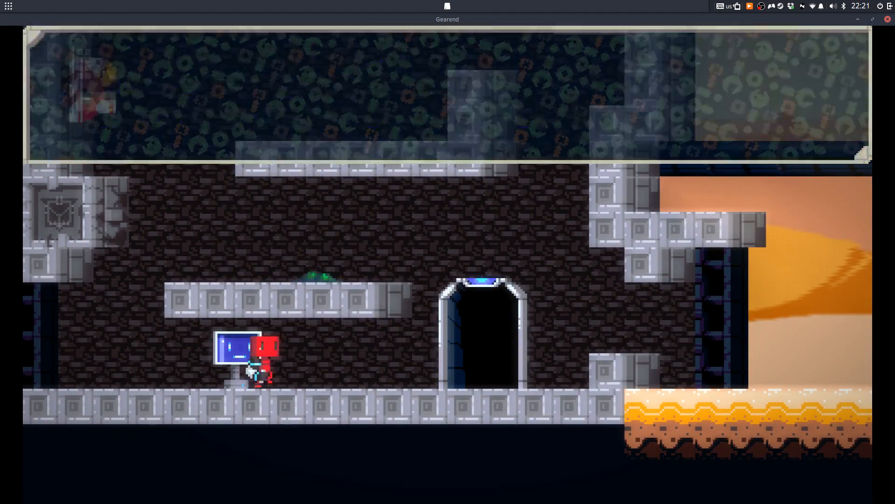
Leave the tower to the right and jump around on the outdoor stone steps to dodge the yellow flying enemies
key("Right")
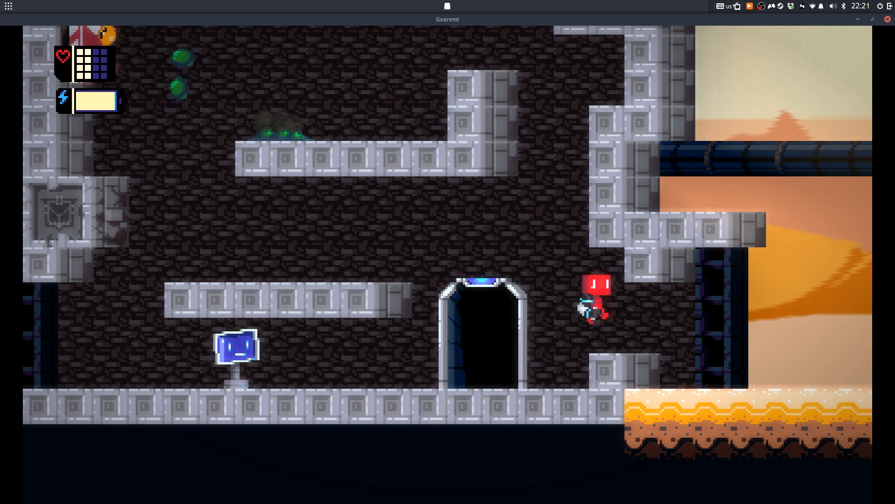
key("Right")
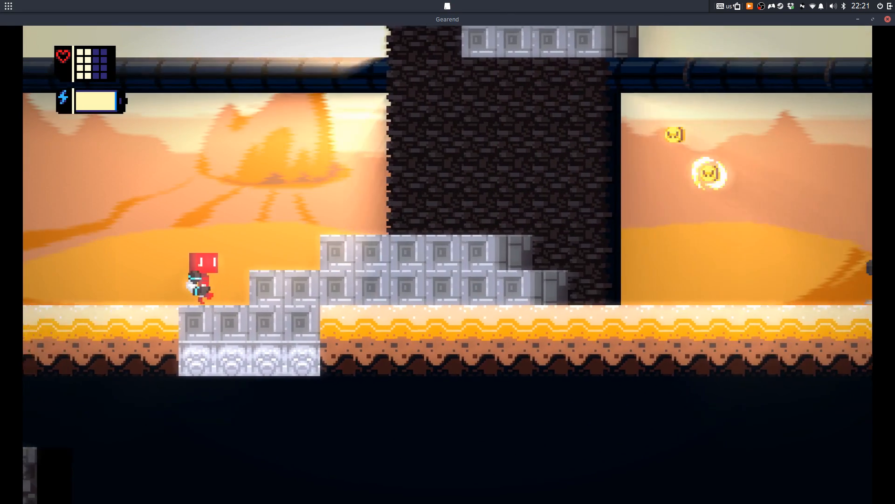
key("z")
key("Left")
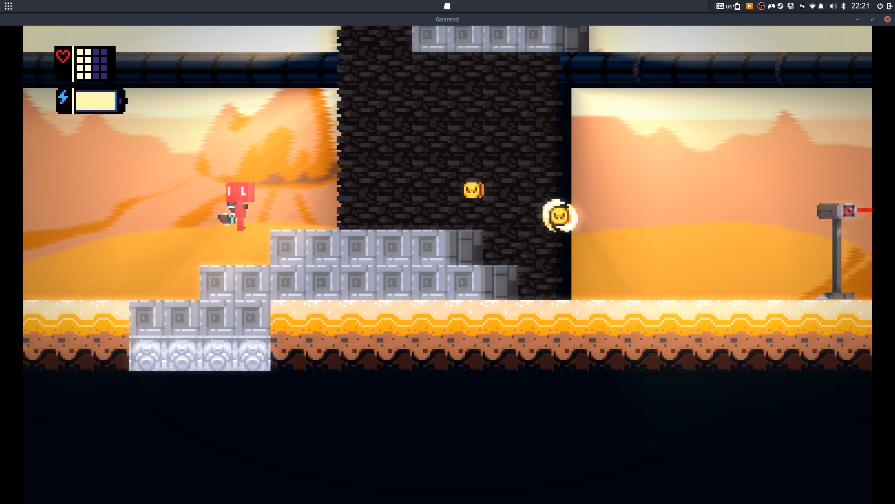
key("Left")
key("z")
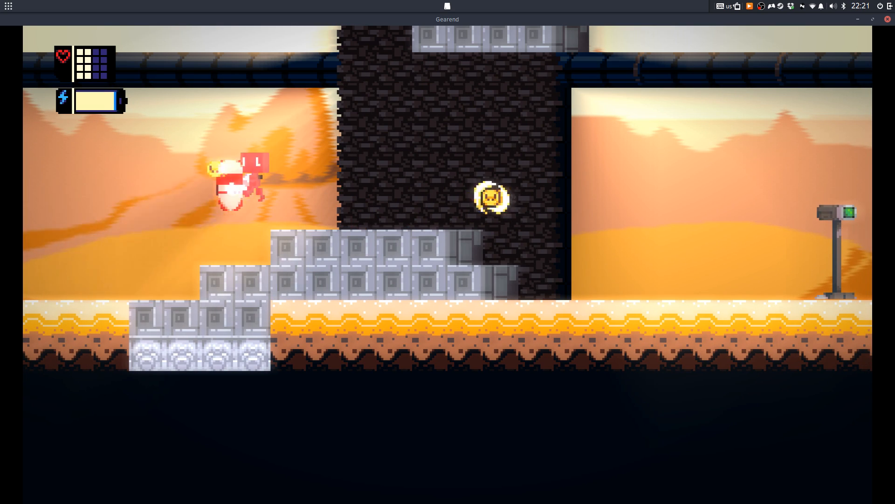
Return to the tower, climb past the wall-mounted cannon to the ledge below the yellow platform, and quit the game
key("Left")
key("z")
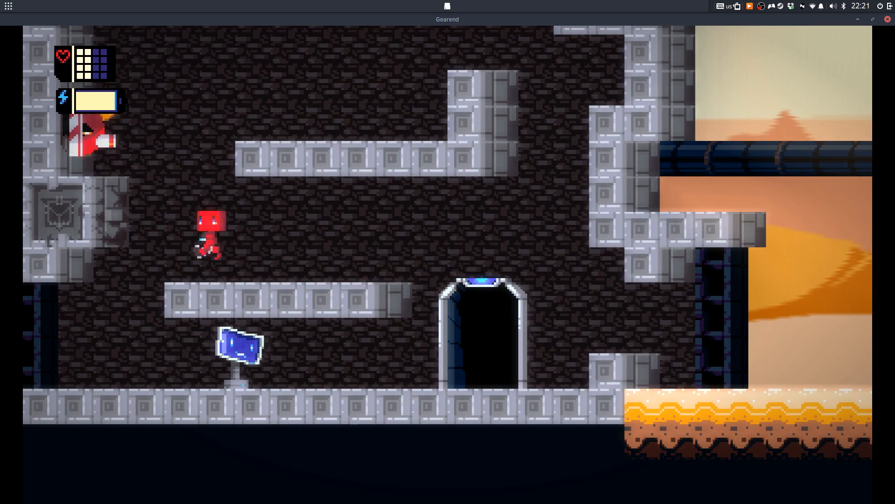
key("Left")
key("z")
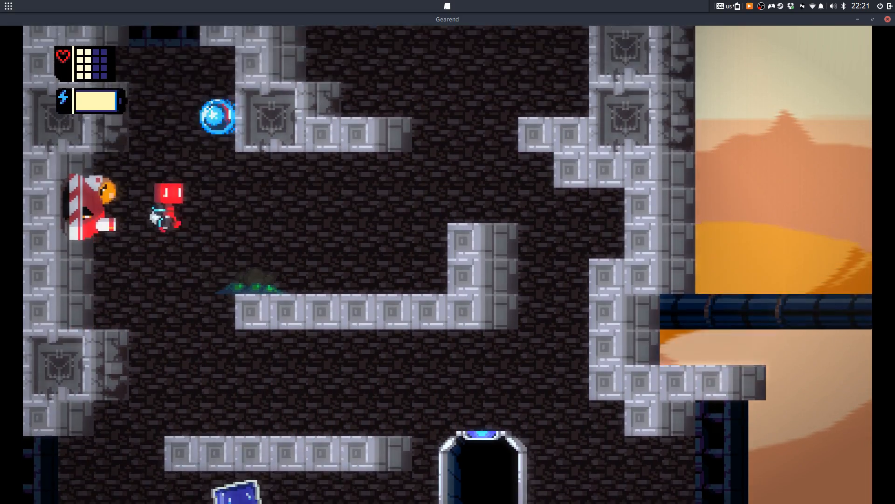
key("Right")
key("z")
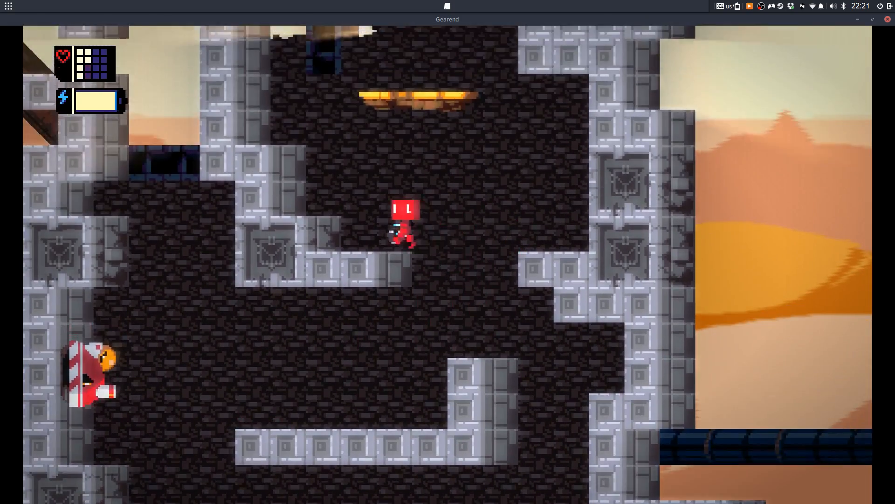
key("Left")
key("z")
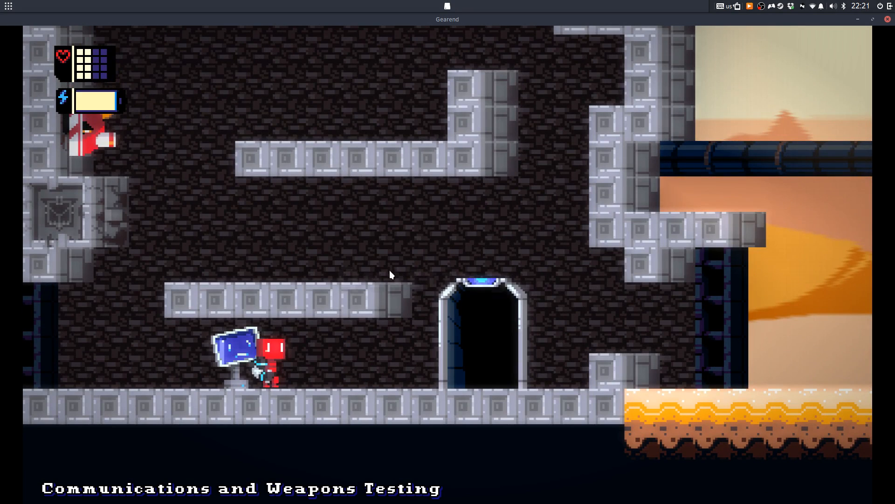
key("Escape")
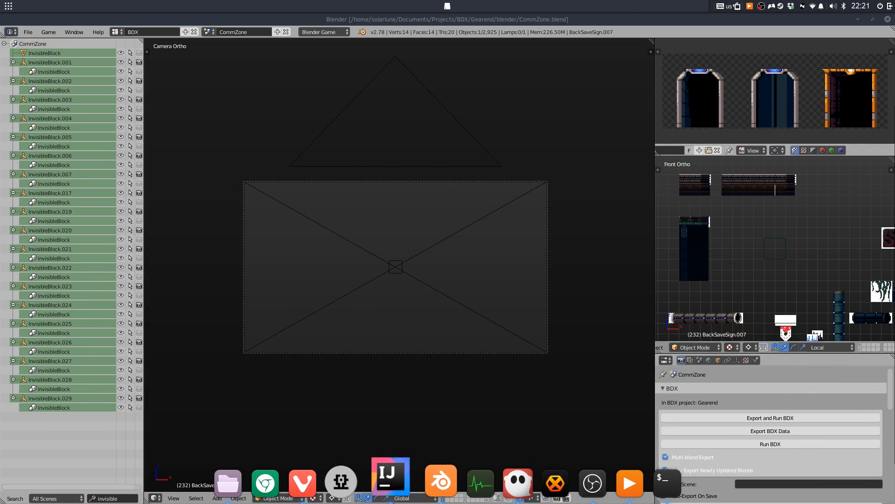
Switch to IntelliJ IDEA and comment out the whole dropFrequencyOutsideFrustum if-block in Entity's main() method
left_click(392, 485)
left_click(470, 194)
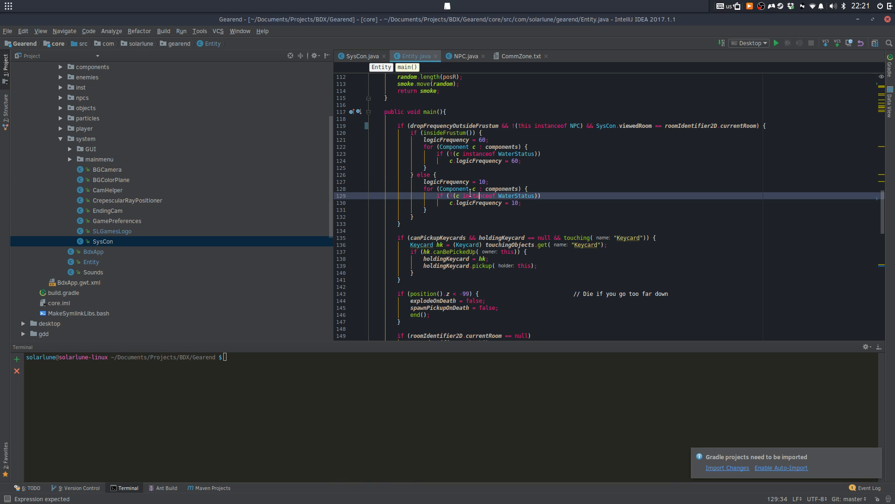
left_click(416, 223)
left_click(395, 125, "shift")
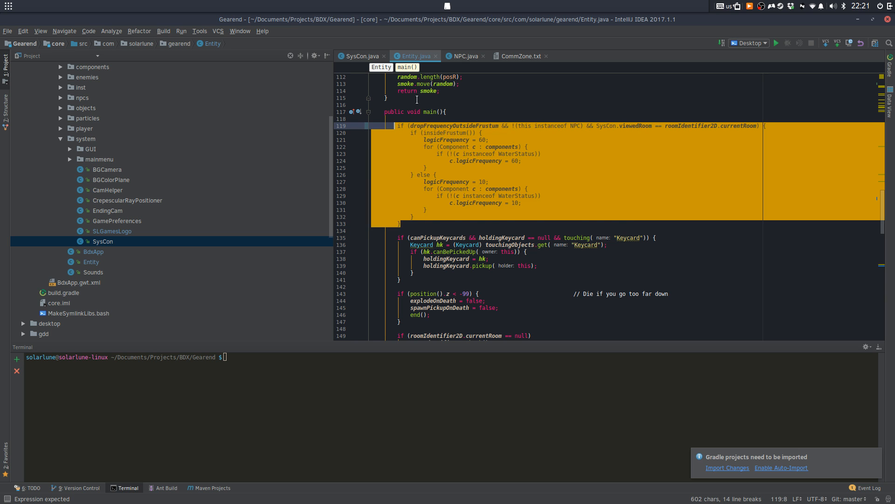
key("Up")
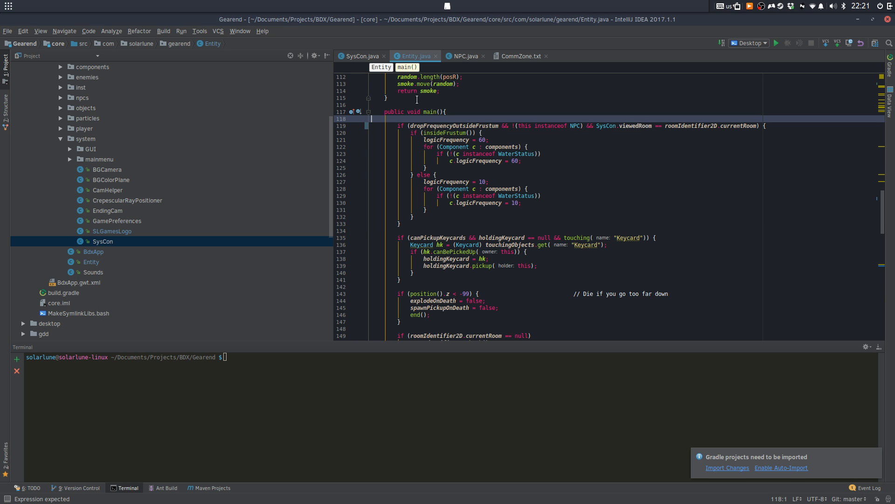
left_click(433, 125)
left_click(420, 221, "shift")
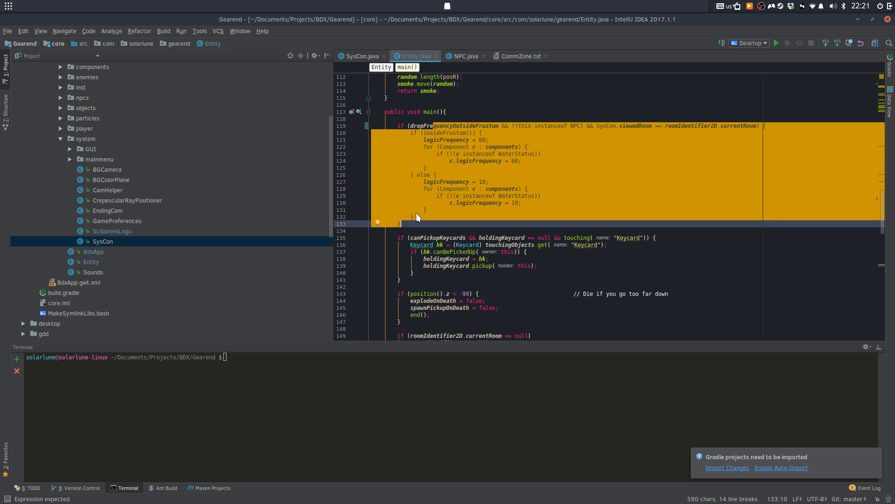
key("Tab")
Delete the dropFrequencyOutsideFrustum field declaration from the Entity class
scroll(477, 172, "up", 11)
scroll(476, 171, "up", 19)
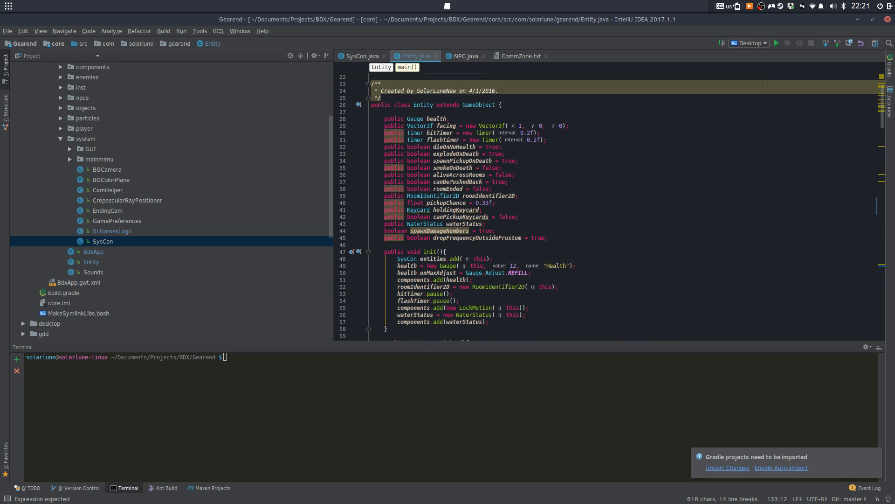
key("ctrl+y")
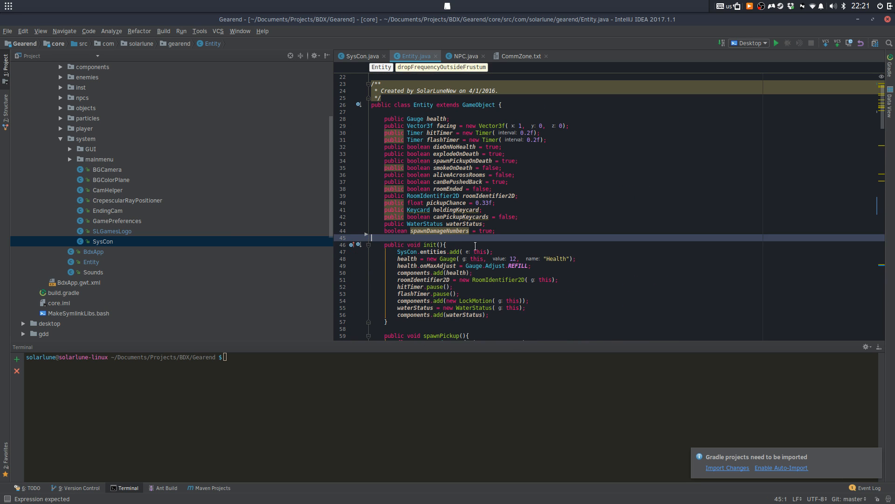
Find "dropFrequency" in Entity.java and delete the commented-out logic frequency block in main()
scroll(475, 240, "down", 4)
key("ctrl+f")
type("drp[")
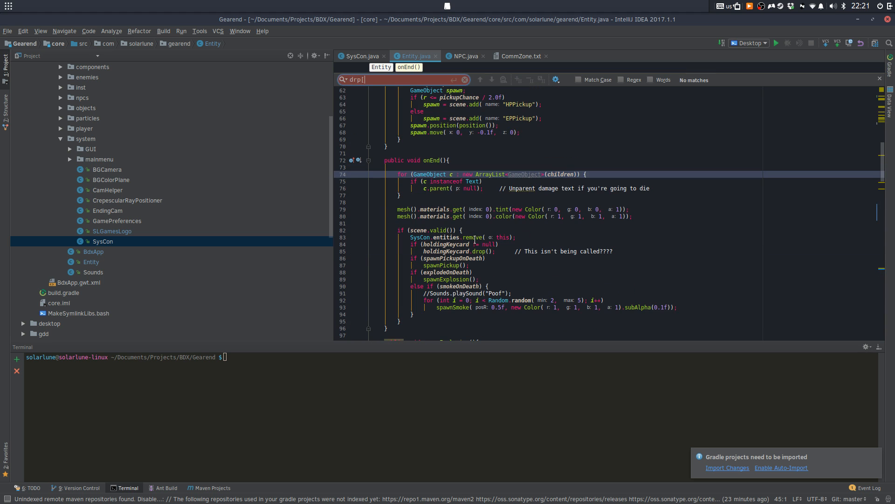
type("opFrequency")
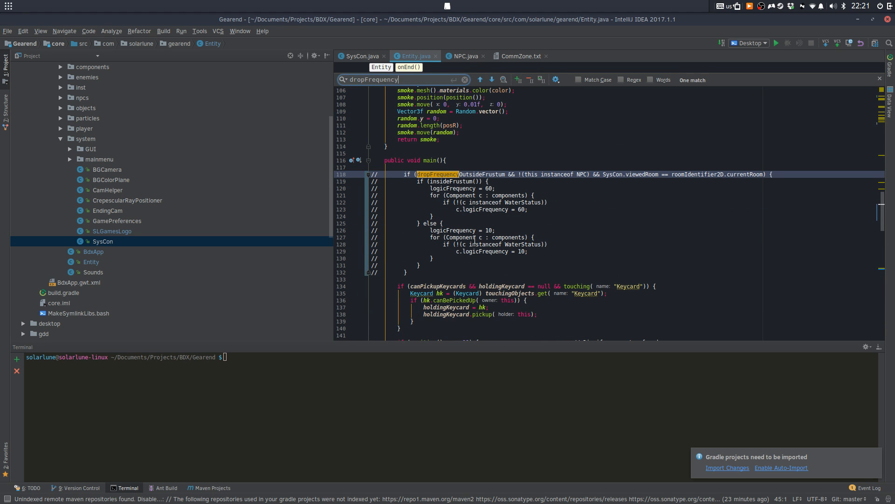
key("Escape")
left_click_drag(372, 279, 370, 172)
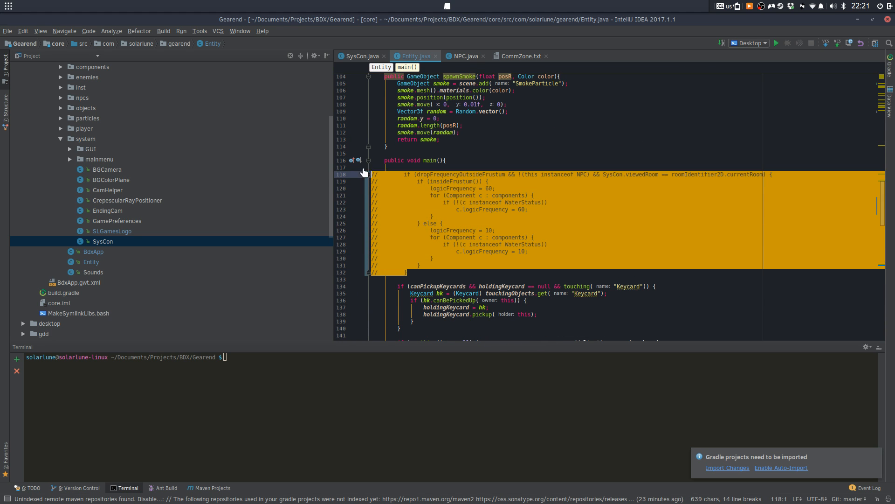
key("BackSpace")
key("BackSpace")
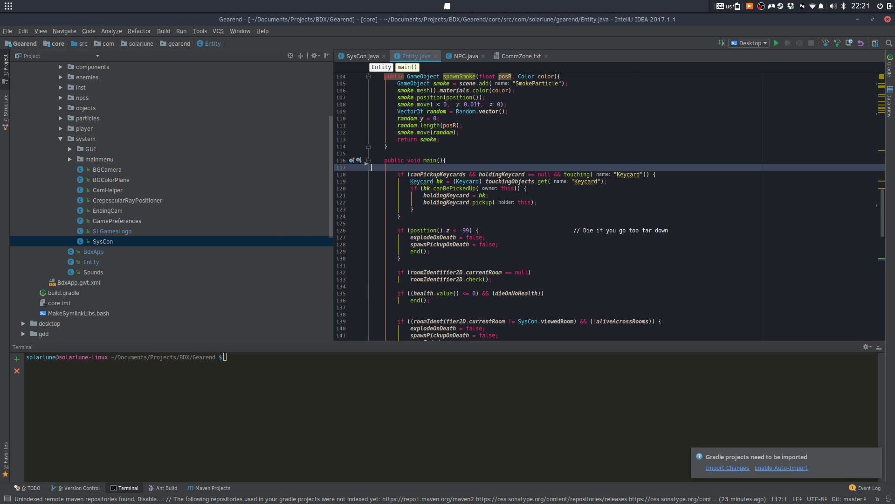
Search the project for dropFrequencyOutsideFrustum and delete its assignment from the Player class's init() method
key("ctrl+shift+f")
type("dropFrequencyOut")
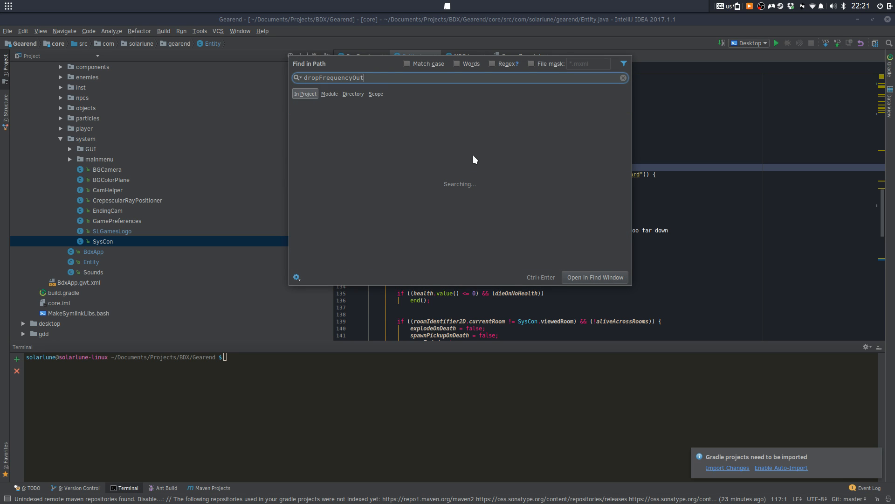
type("sideFrustum")
double_click(398, 107)
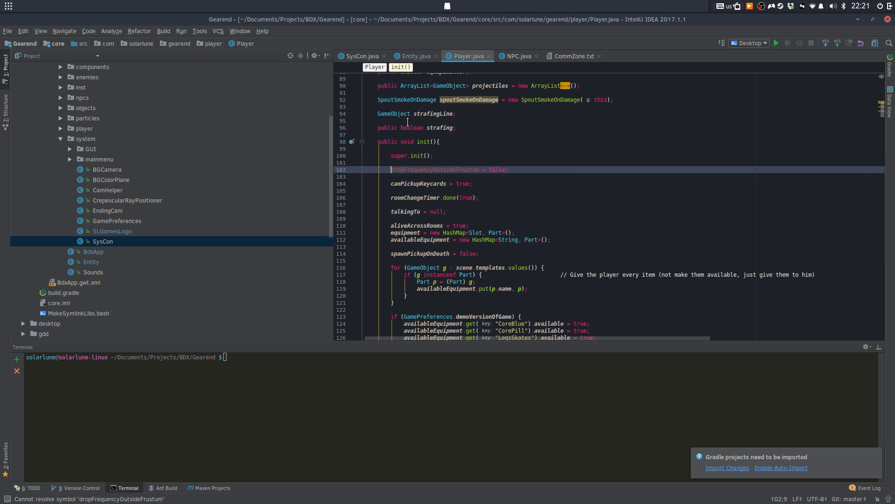
key("BackSpace")
key("Up")
key("Up")
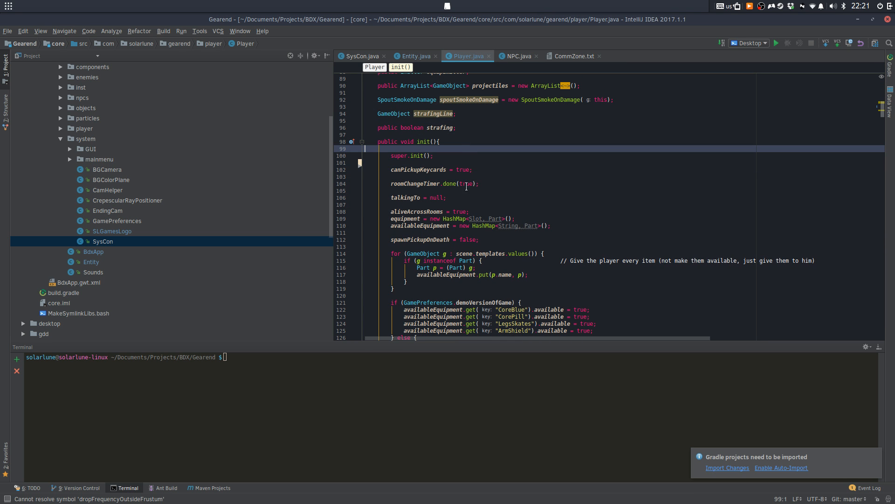
Switch to Blender to view the CommZone level from the front and check the recent files, and return to IntelliJ IDEA
mouse_move(362, 502)
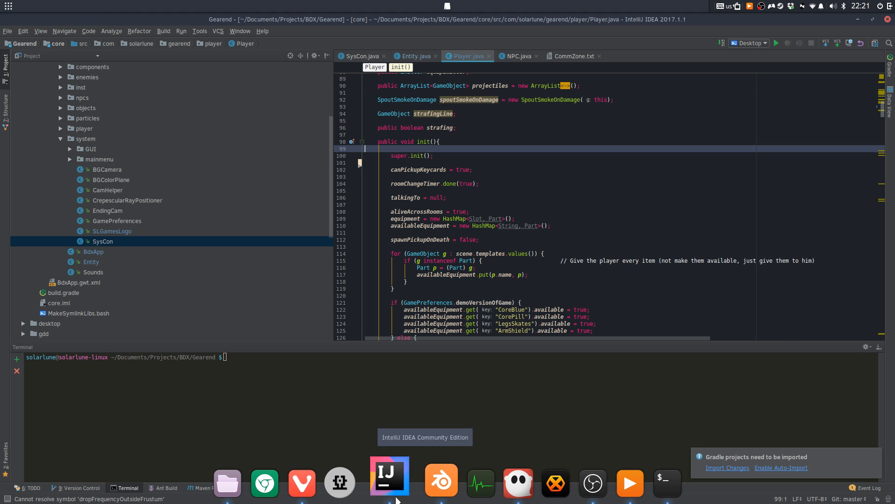
left_click(427, 496)
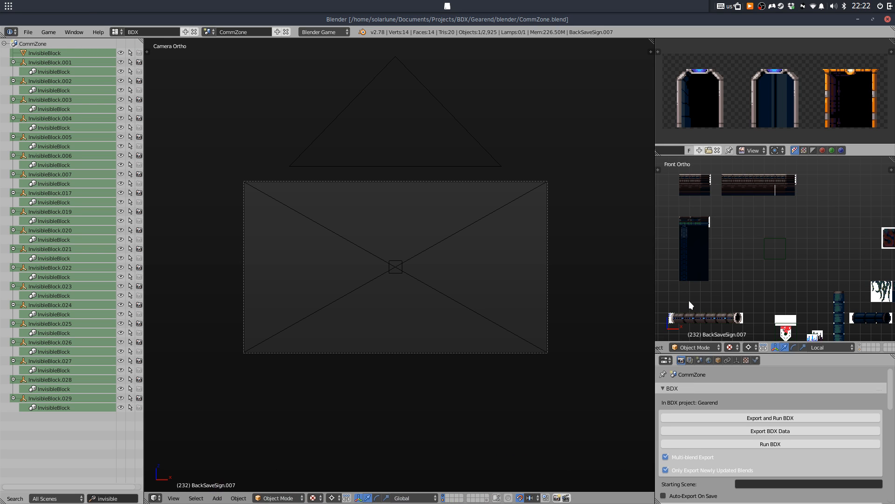
key("KP_1")
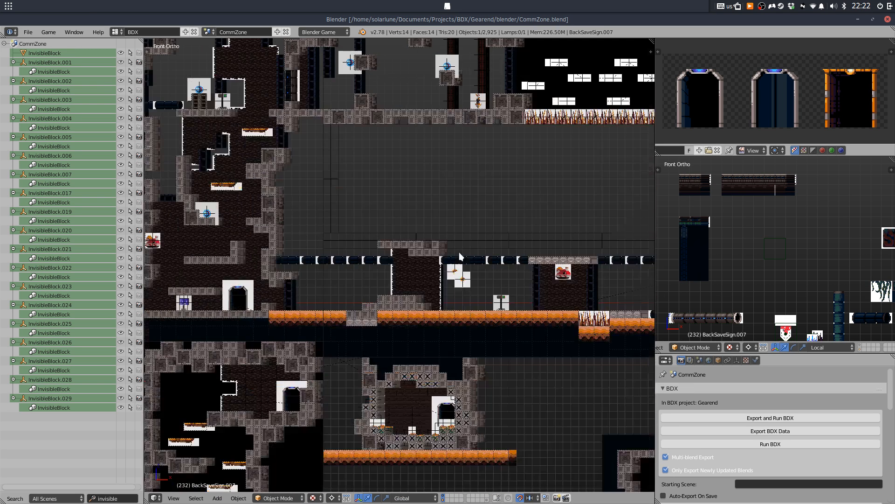
scroll(453, 262, "down", 1)
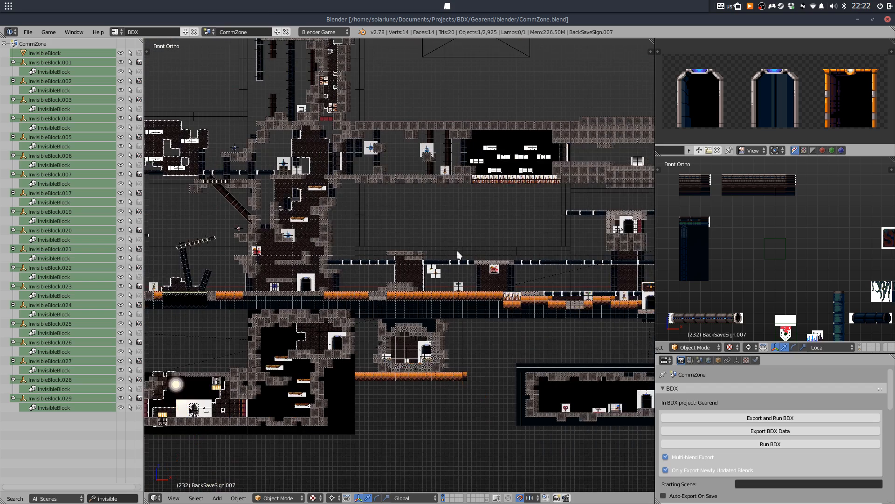
left_click_drag(458, 255, 430, 203)
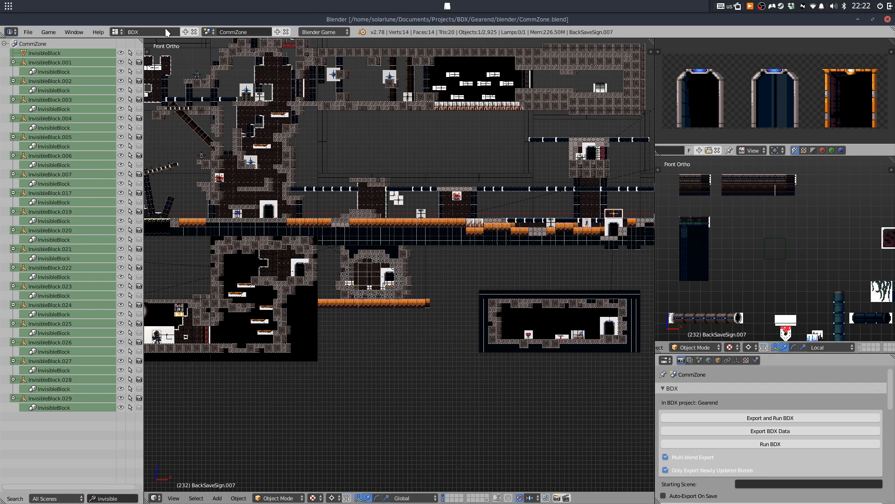
left_click(28, 32)
mouse_move(47, 63)
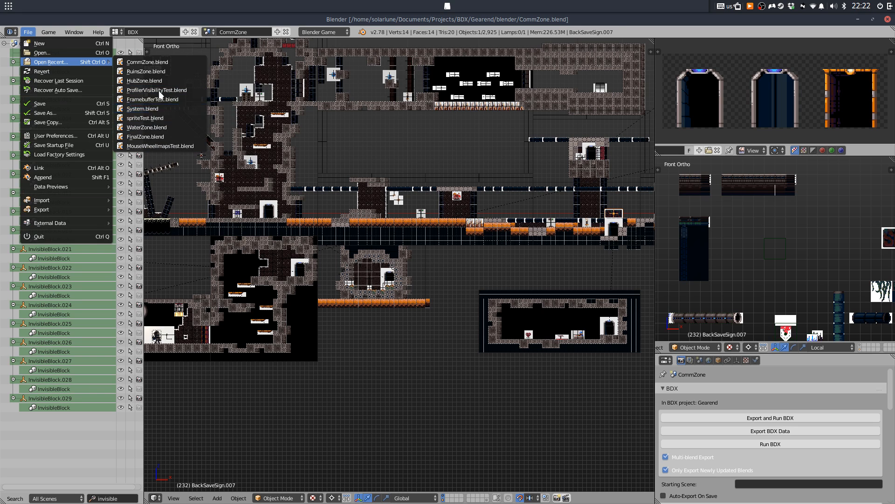
mouse_move(433, 501)
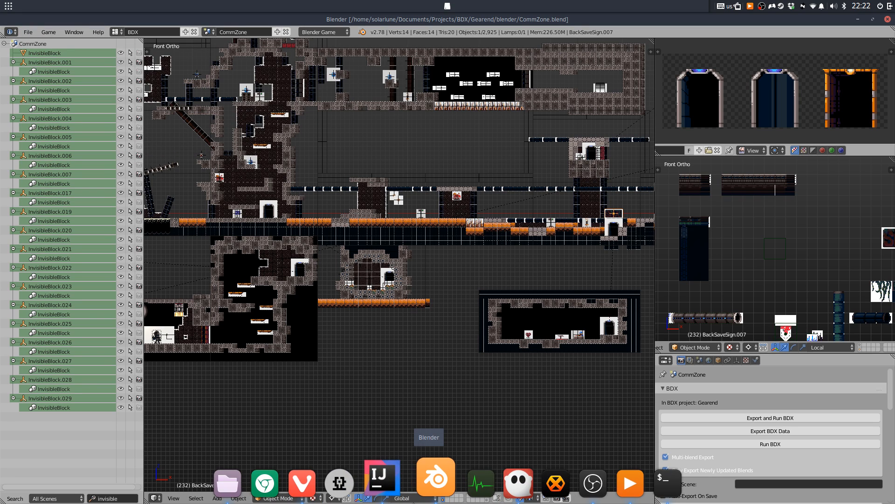
left_click(403, 495)
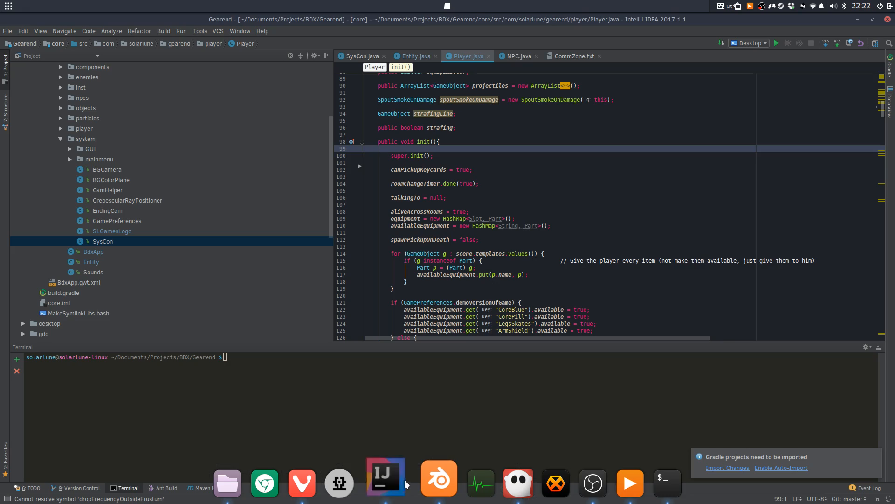
Switch to Blender and examine the CommZone level's rooms and corridors across its full layout in the front view
left_click(429, 494)
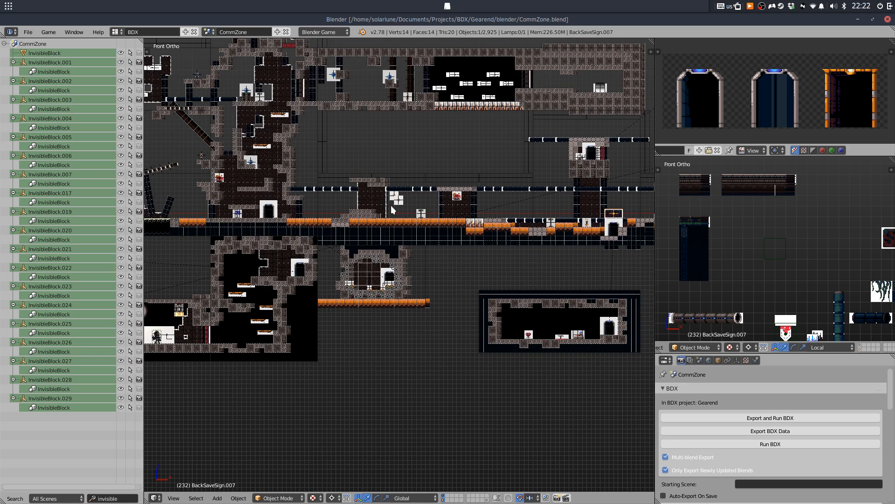
scroll(388, 200, "down", 1)
left_click_drag(392, 172, 430, 235)
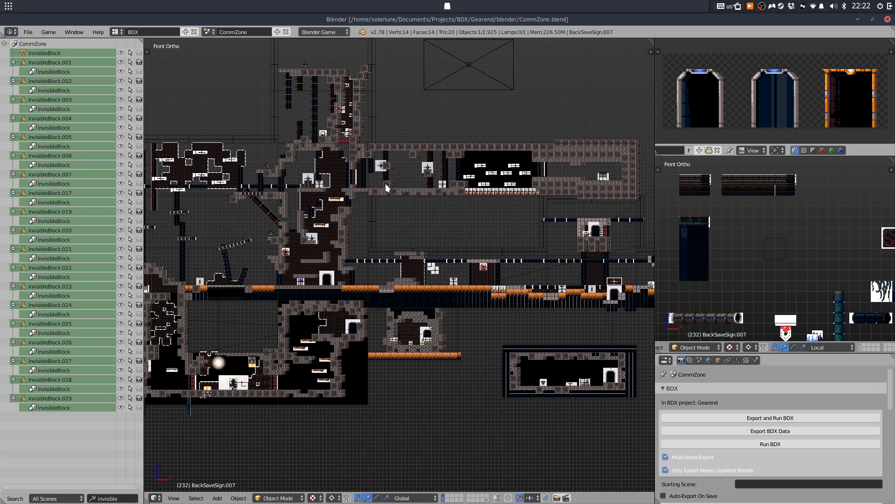
left_click_drag(388, 192, 511, 203)
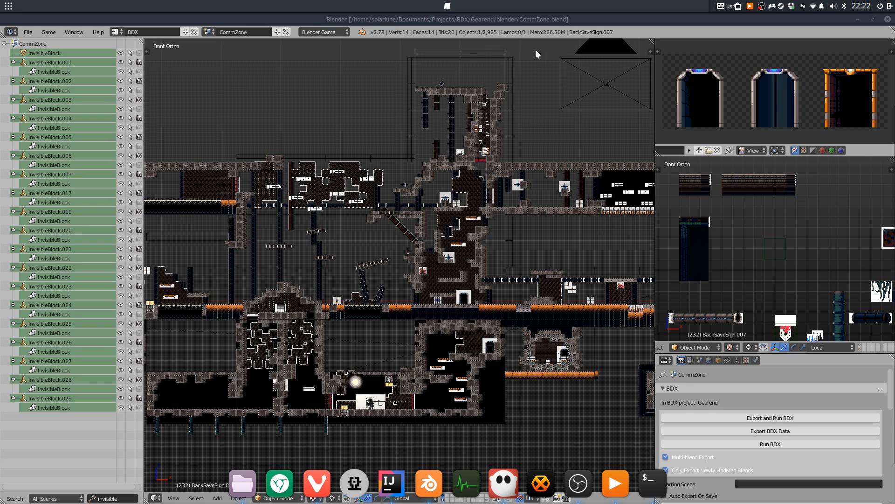
scroll(555, 110, "down", 5)
scroll(553, 155, "up", 1)
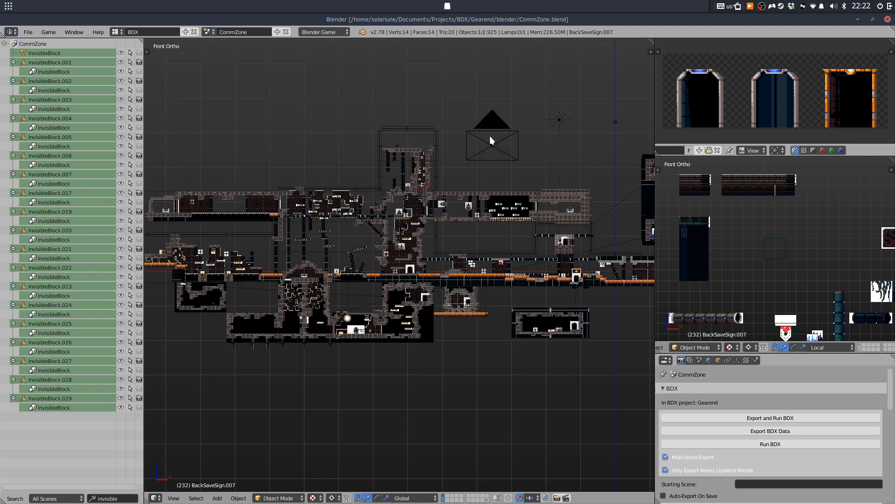
scroll(442, 228, "up", 2)
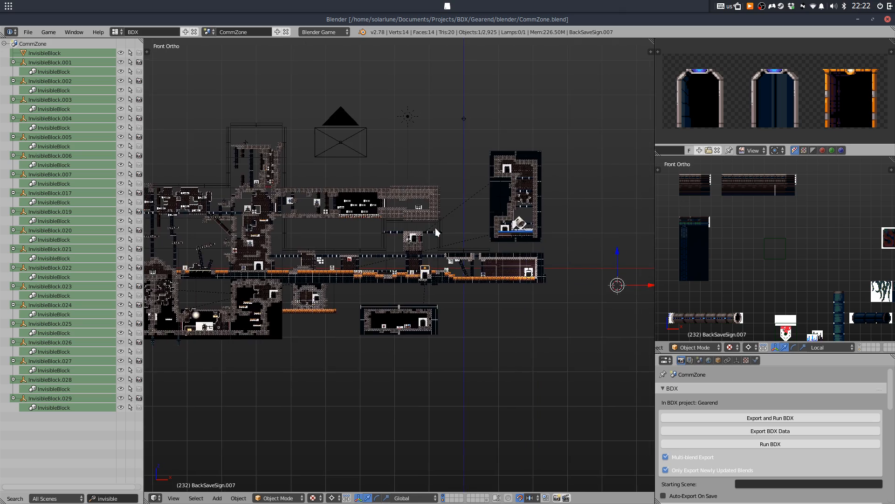
scroll(455, 239, "up", 1)
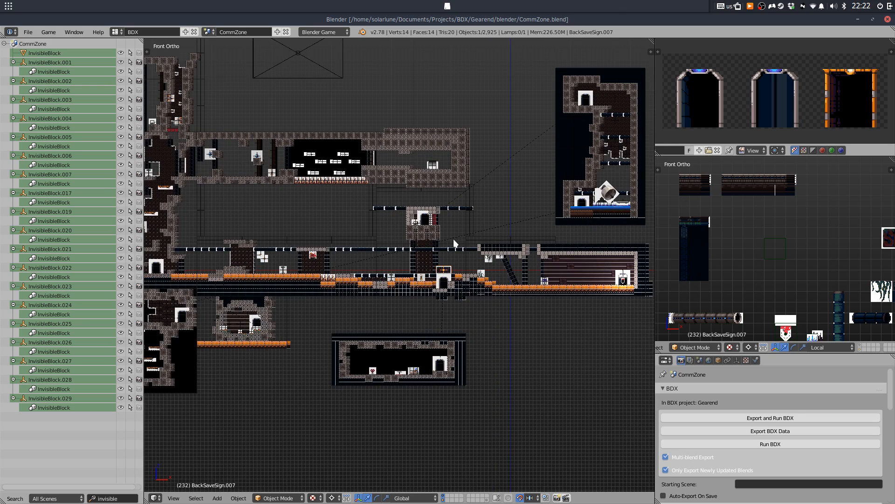
left_click_drag(453, 239, 325, 247)
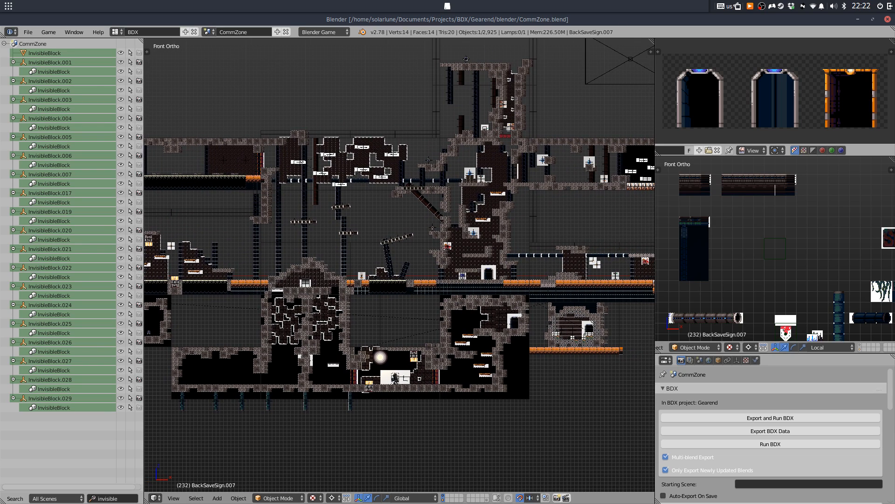
key("alt+Tab")
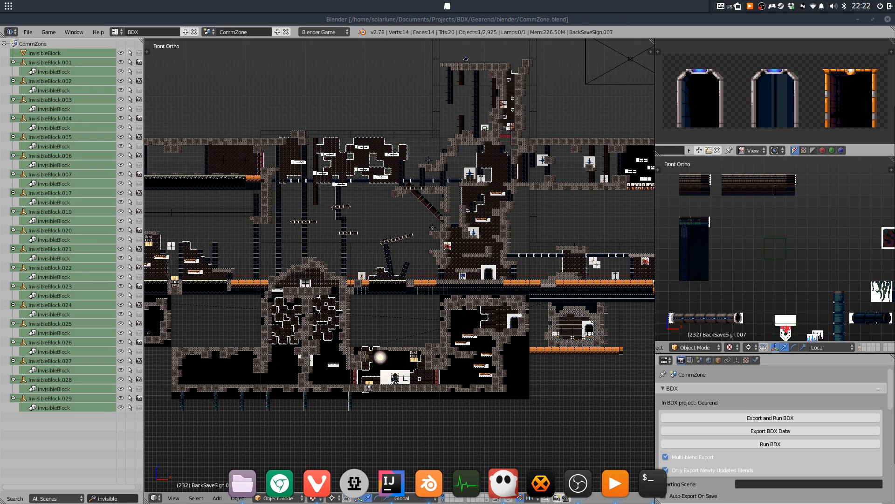